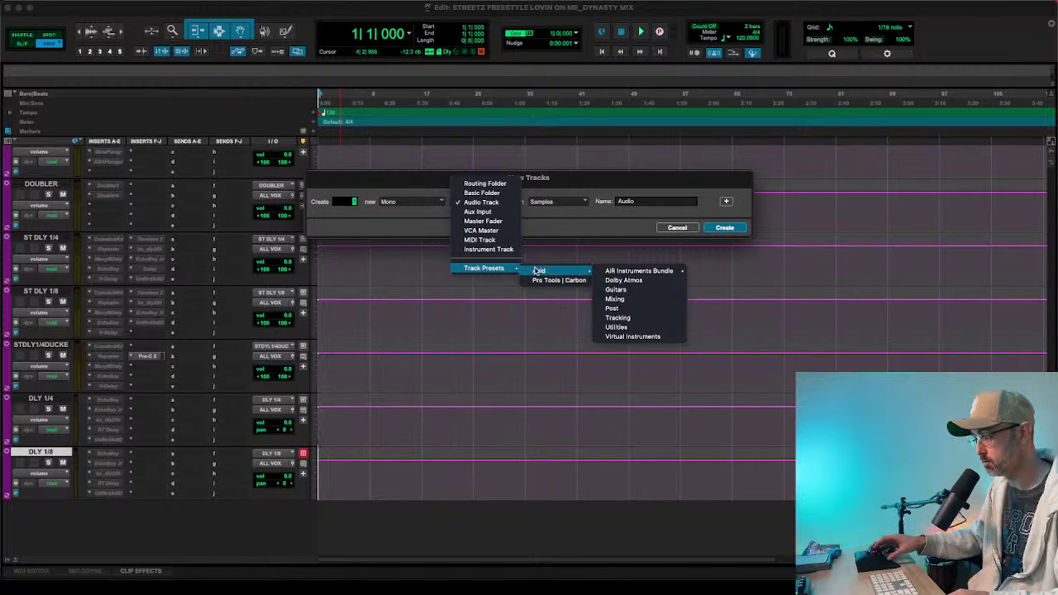
- Create new tracks from the Avid track preset LOVIN ON ME FILES
click(538, 273)
click(555, 202)
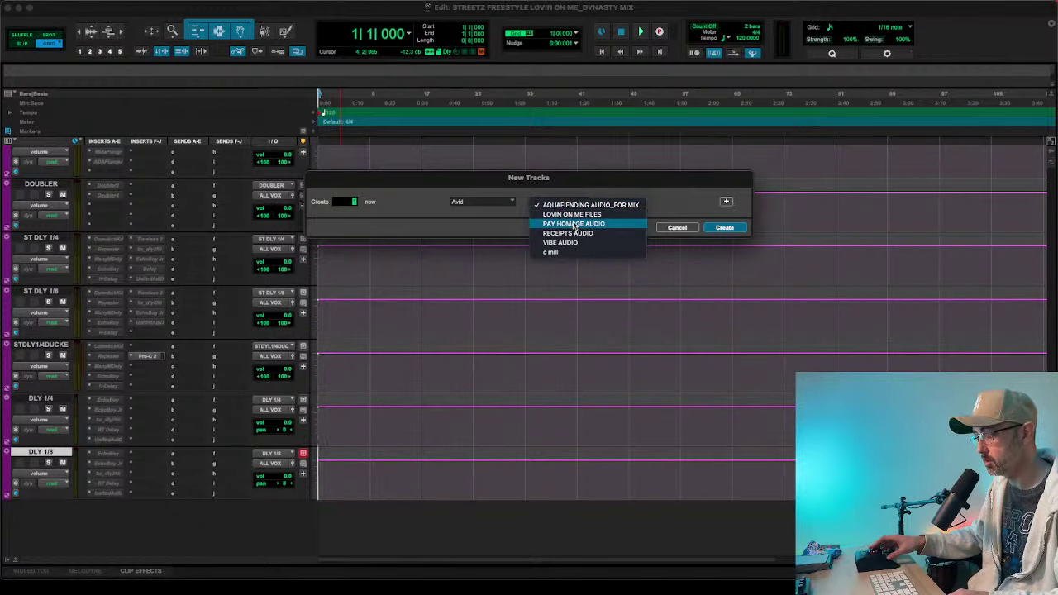
click(572, 214)
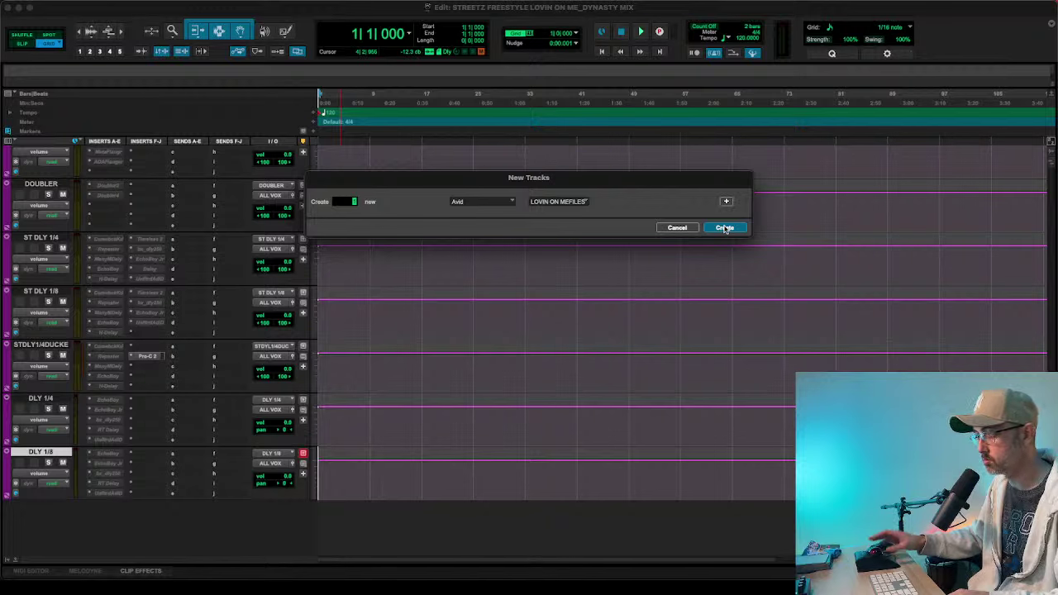
click(724, 228)
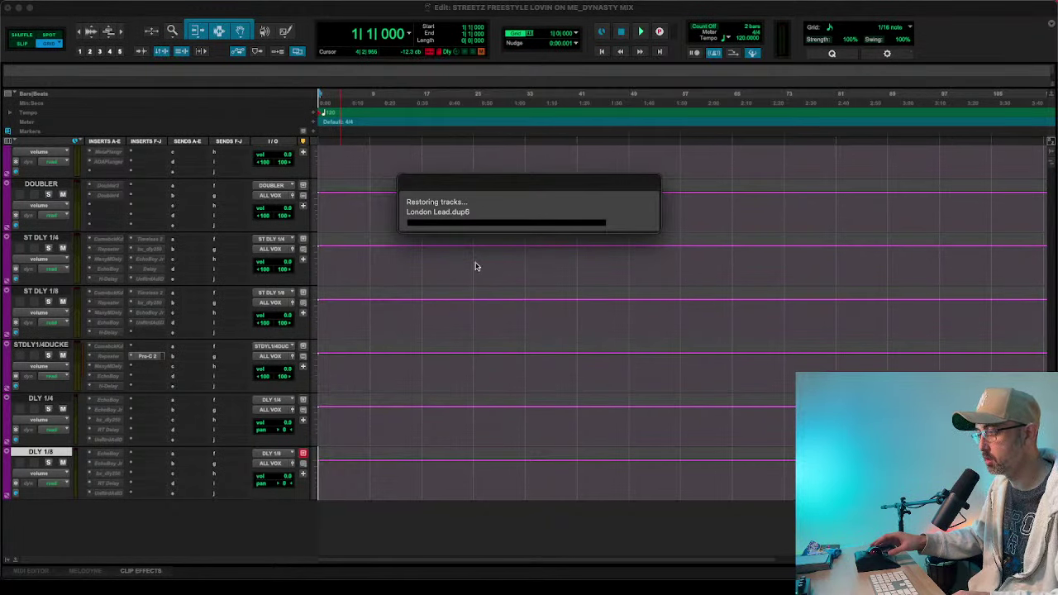
- Examine the imported instrumental and vocal tracks and their clips at a closer timeline zoom
scroll(467, 363, up, 10)
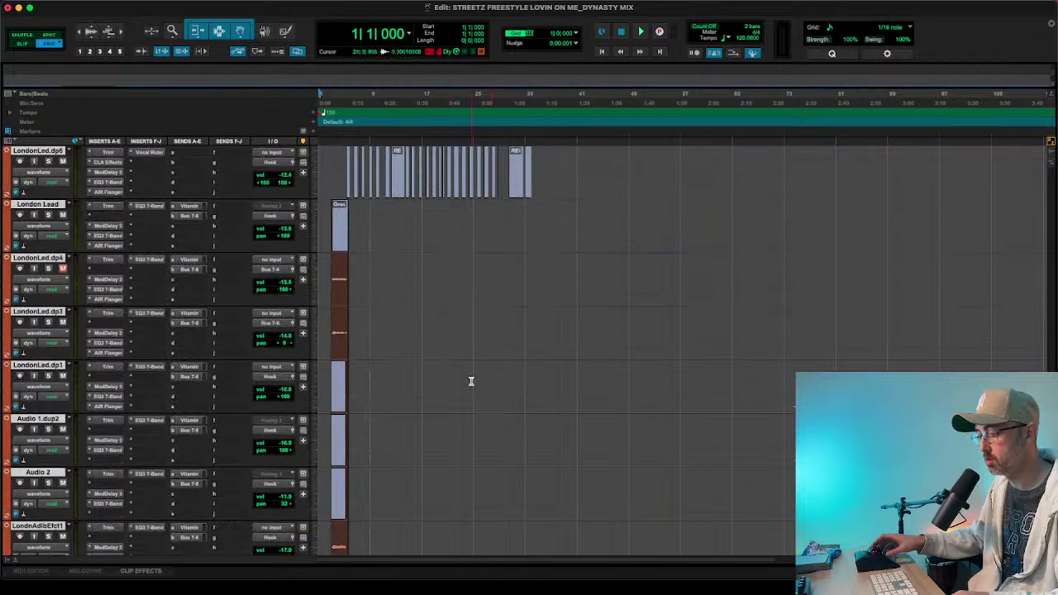
scroll(471, 381, down, 1)
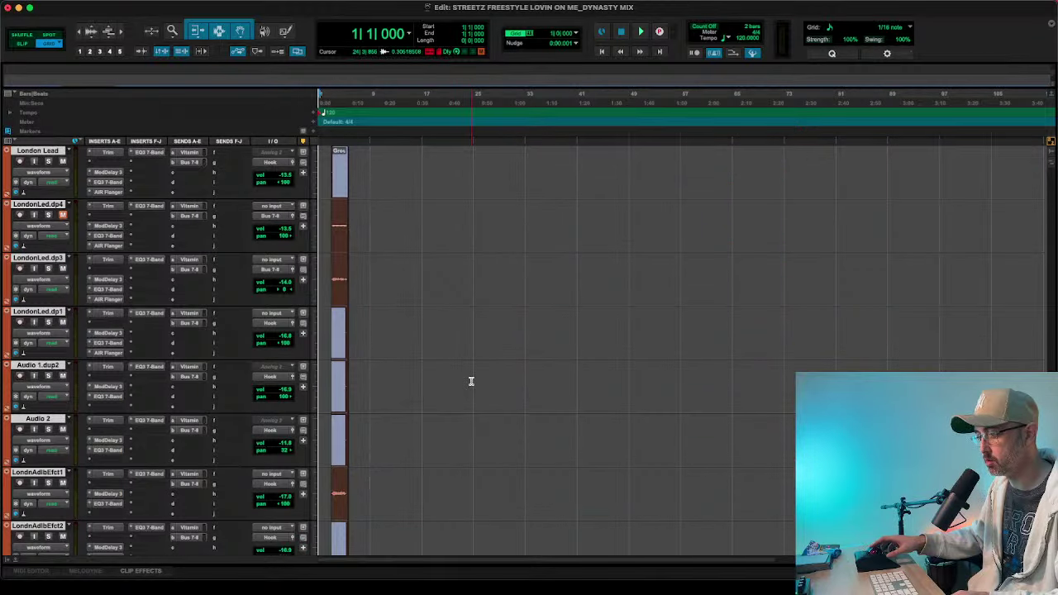
key(super+bracketright)
key(super+bracketright)
key(super+bracketright)
scroll(471, 381, up, 4)
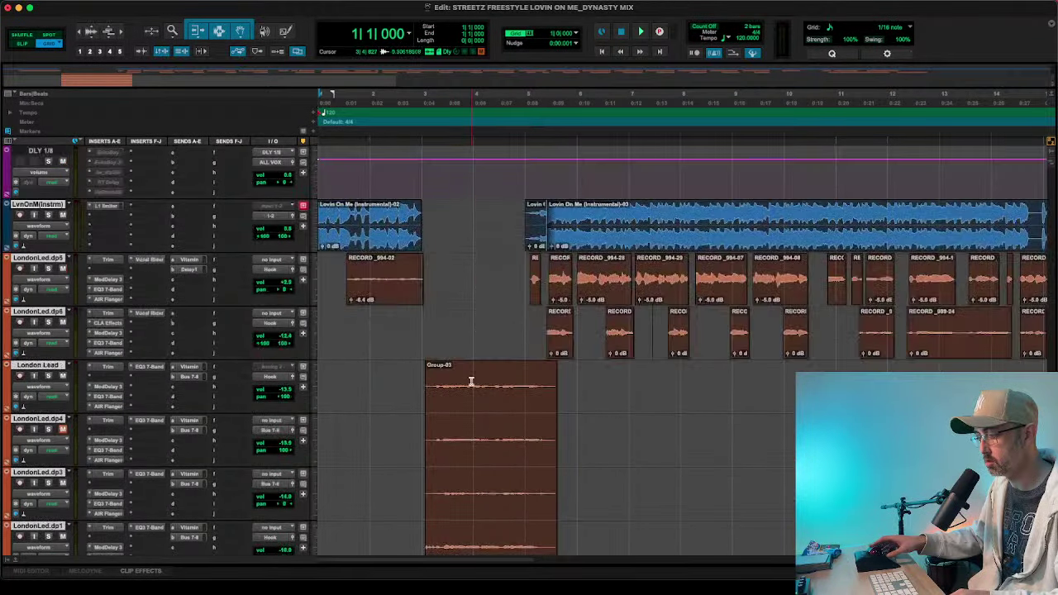
scroll(470, 380, up, 3)
scroll(471, 380, down, 4)
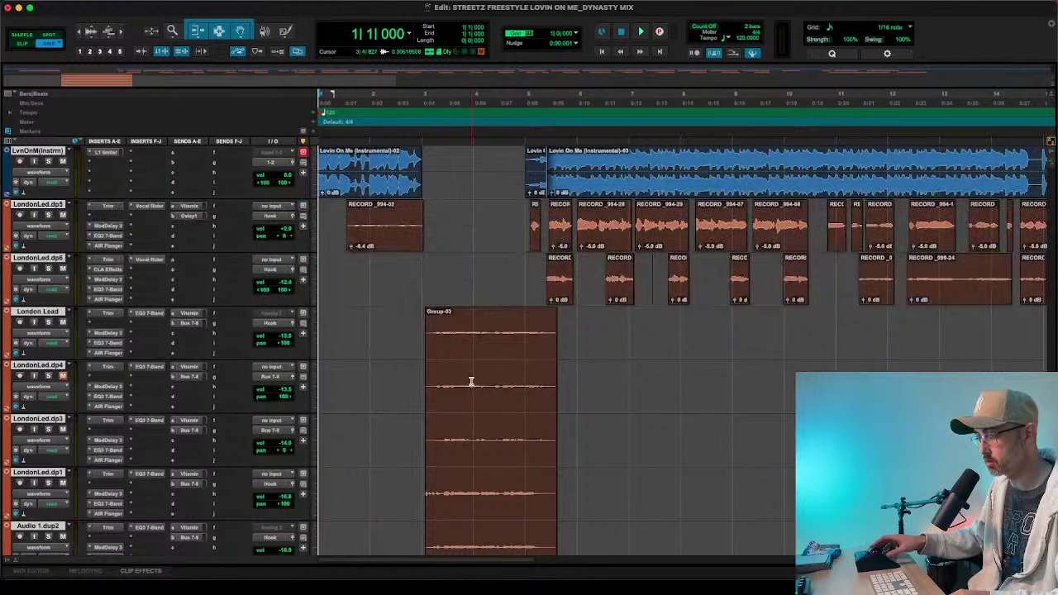
- Play the session briefly from bar 3, where the grouped hook vocals begin
click(420, 94)
key(space)
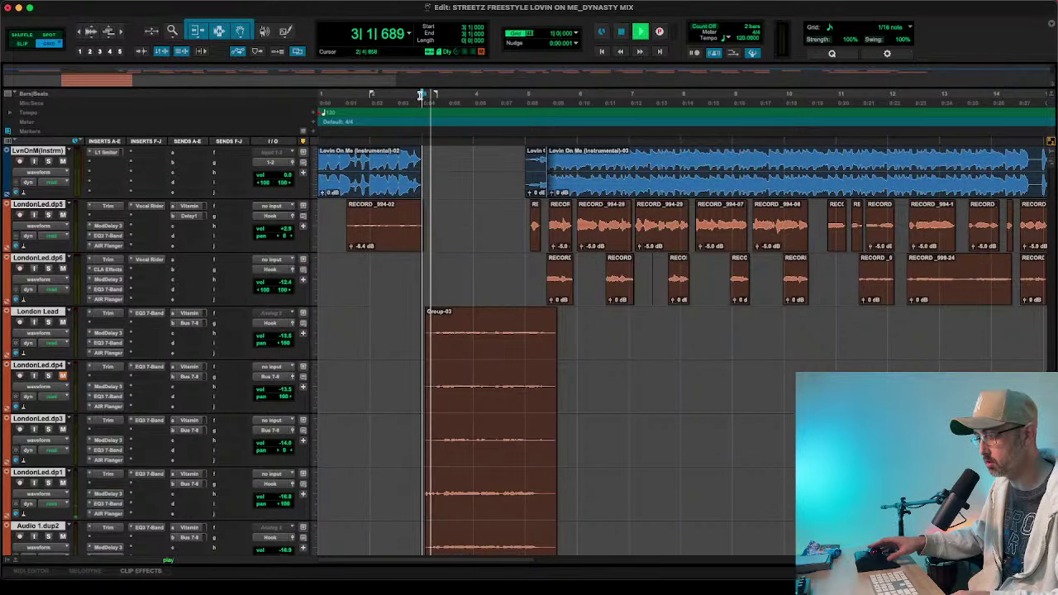
key(space)
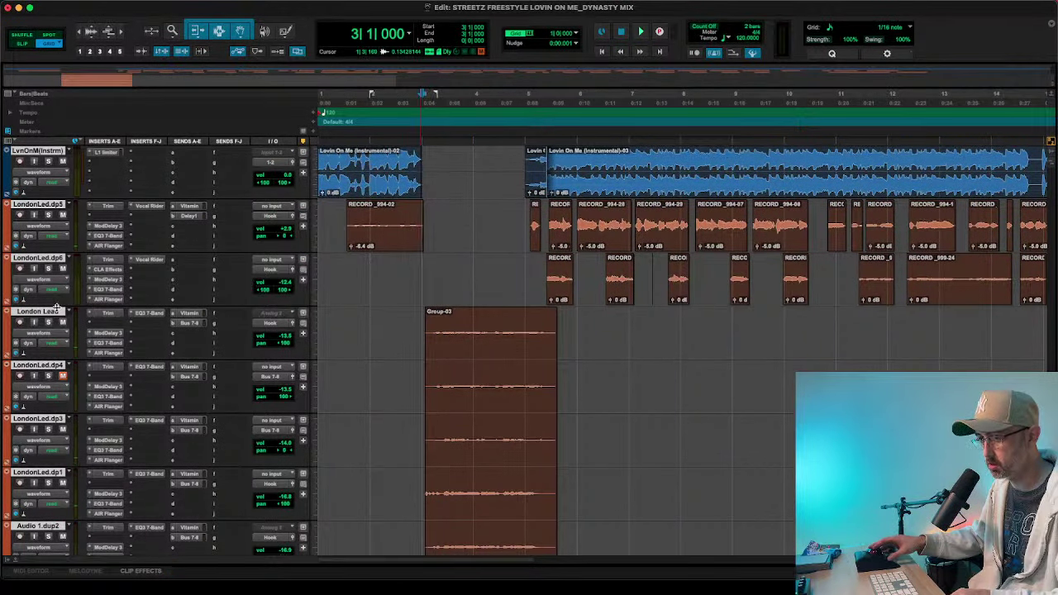
- Route the outputs of the hook vocal tracks from London Lead through Audio 2.dup8 to the HK LDS stereo bus
scroll(57, 311, down, 5)
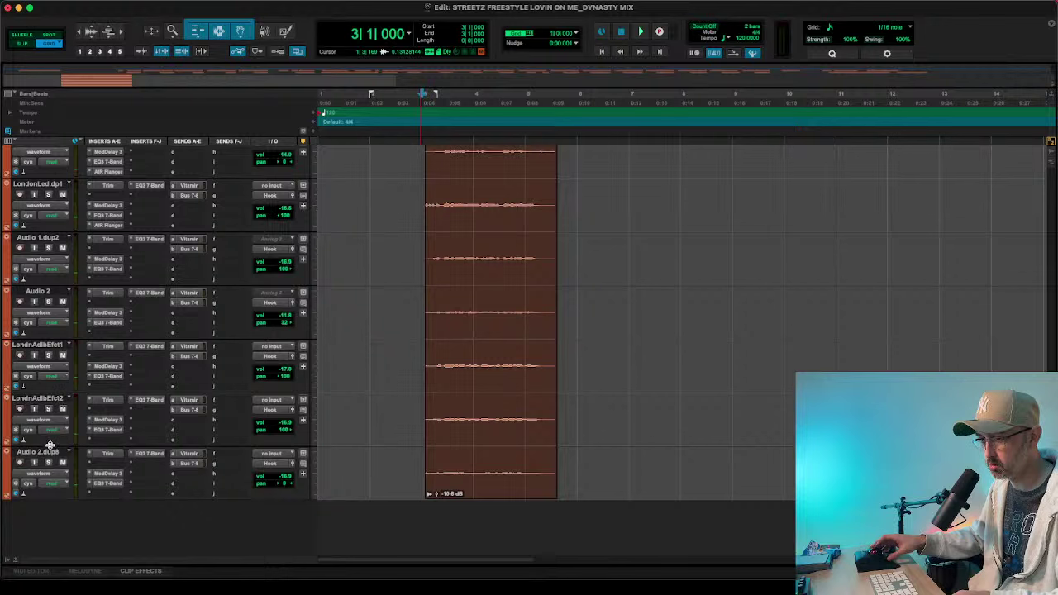
click(270, 411)
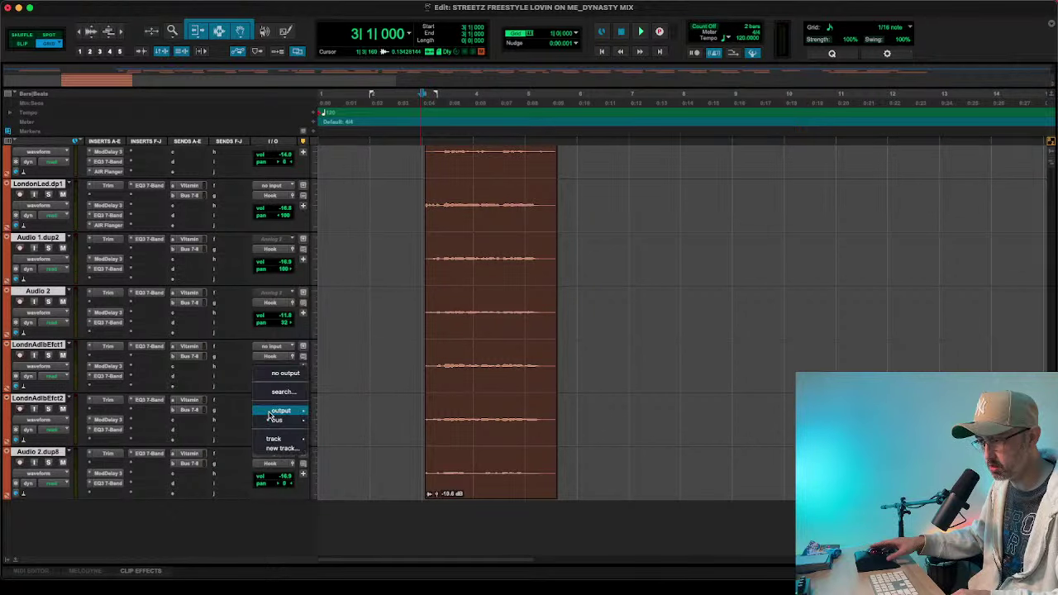
mouse_move(276, 421)
mouse_move(367, 422)
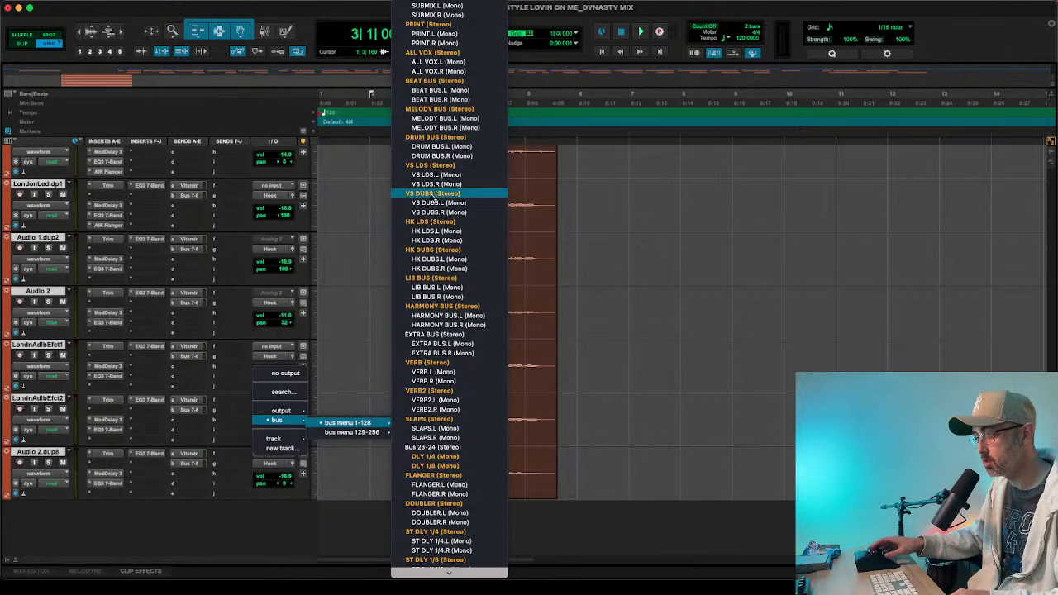
click(431, 223)
- Route the LondonLed.dp5 output to the VS LDS bus and the LondonLed.dp6 output to the VS DUBS bus
scroll(446, 292, up, 5)
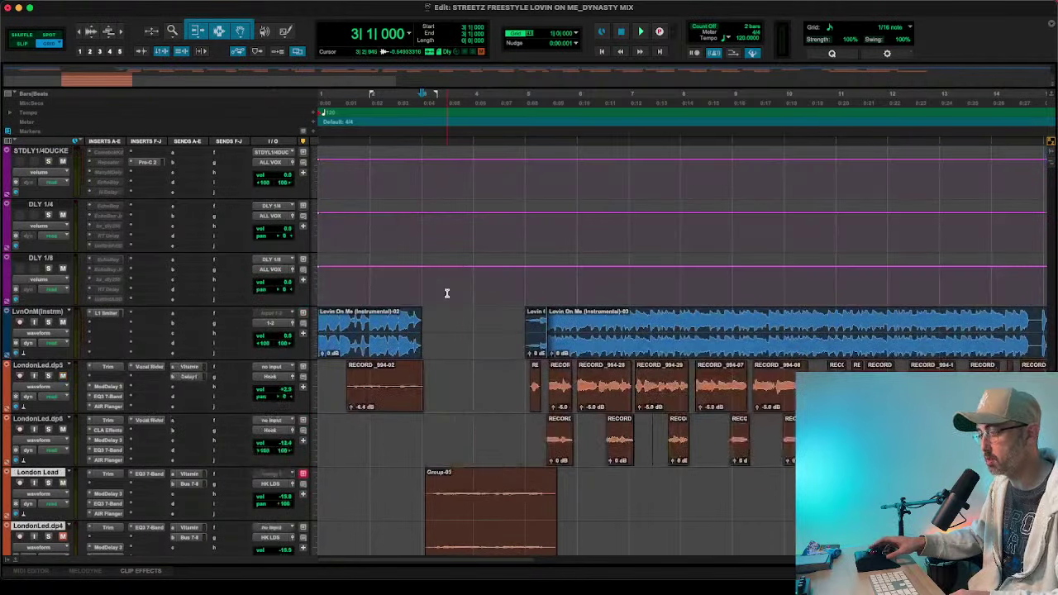
click(53, 419)
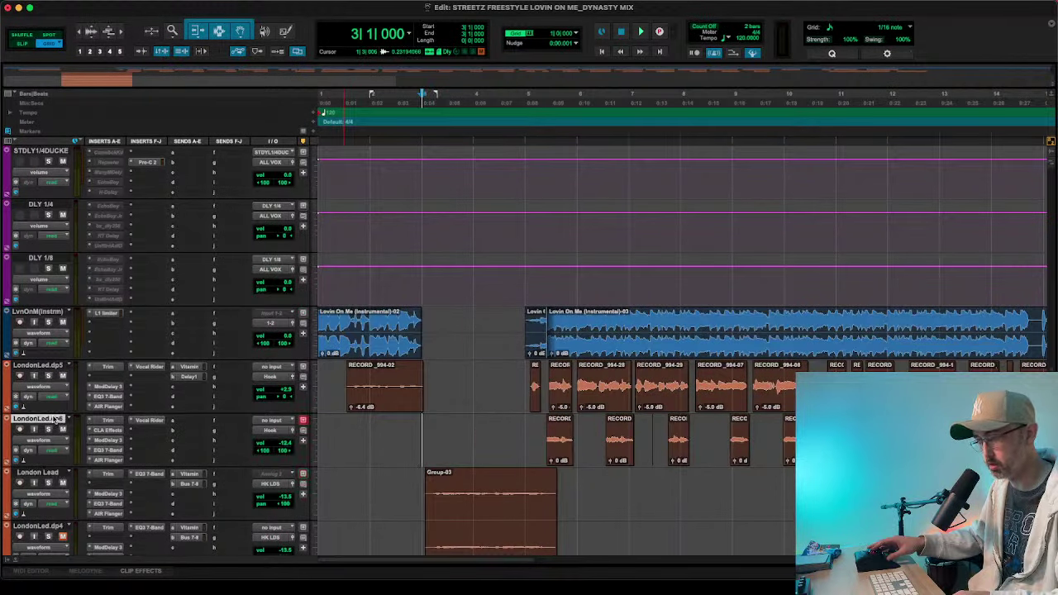
click(48, 367)
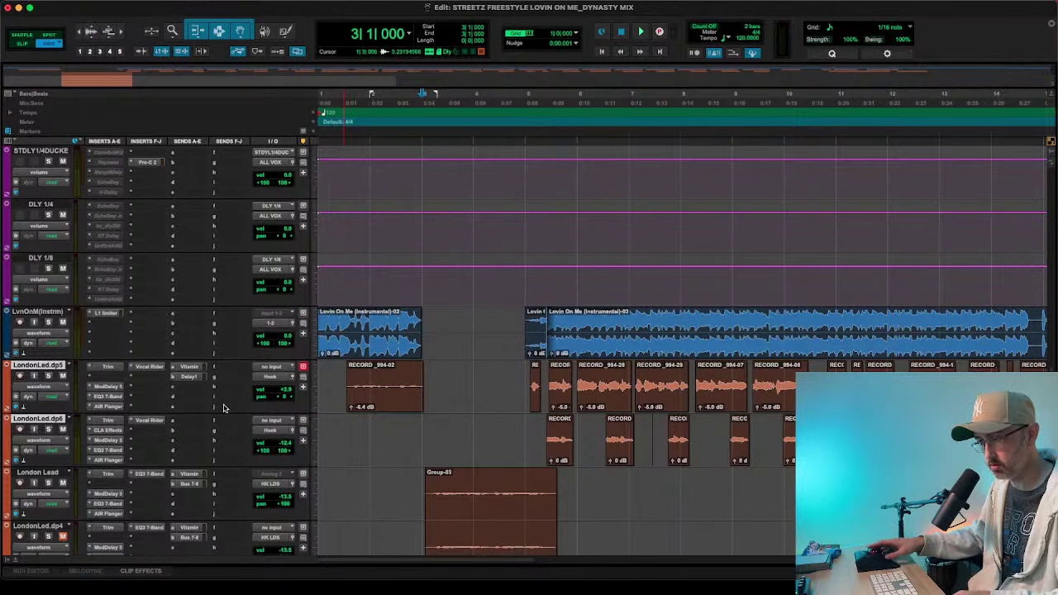
click(272, 380)
mouse_move(281, 387)
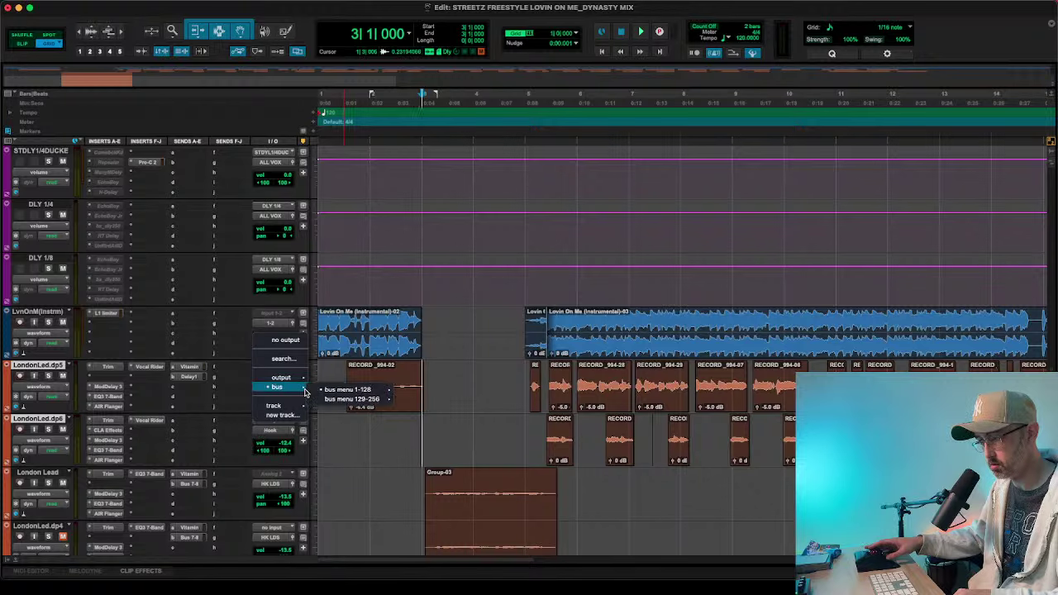
mouse_move(372, 390)
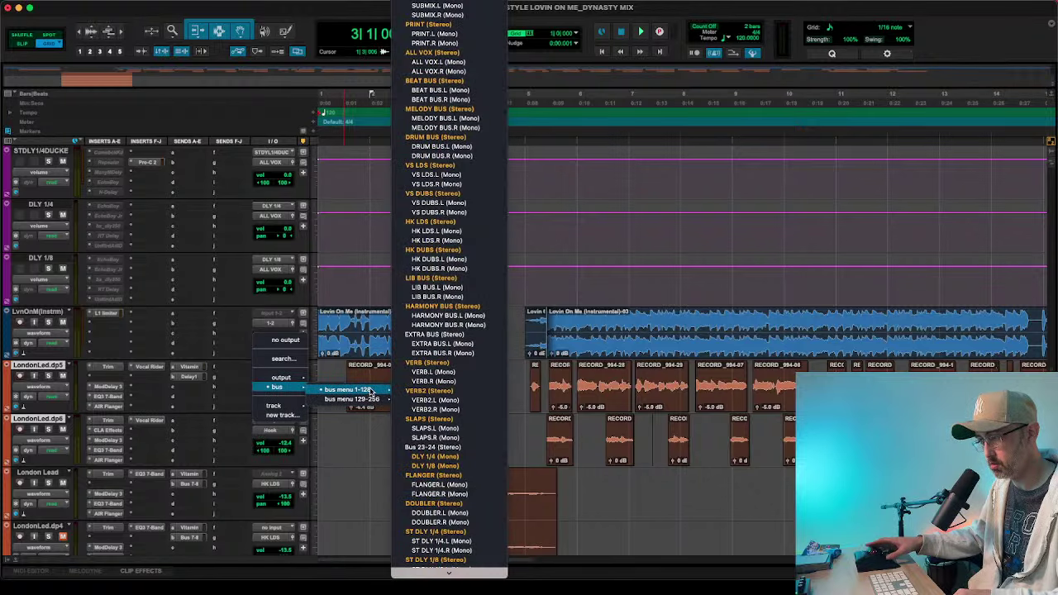
click(455, 164)
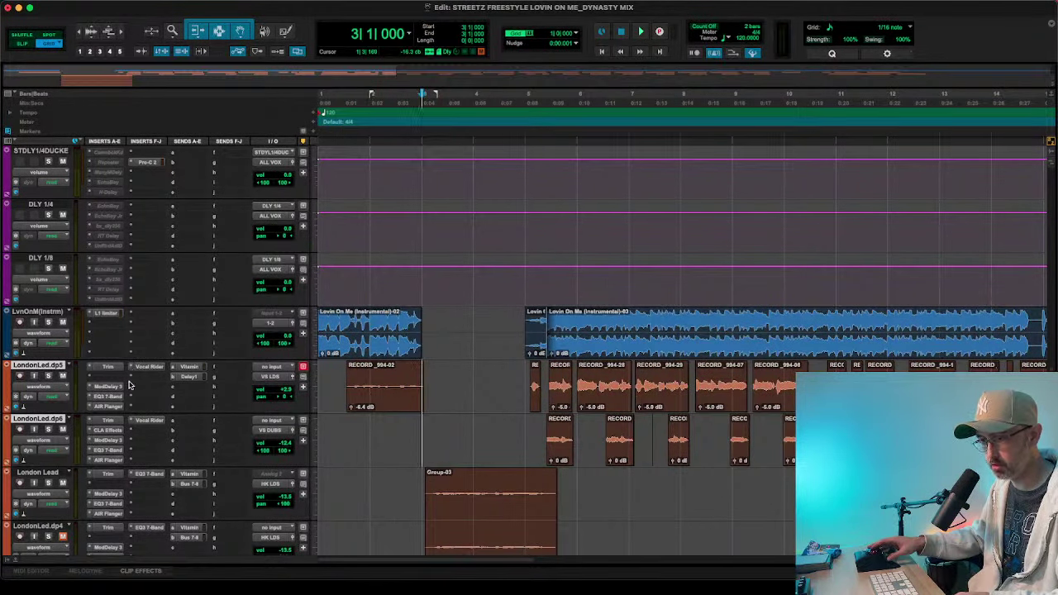
- Play the hook from bar 3 and check the signal on the vocal tracks and HK LEAD bus
scroll(182, 469, down, 2)
scroll(182, 468, down, 5)
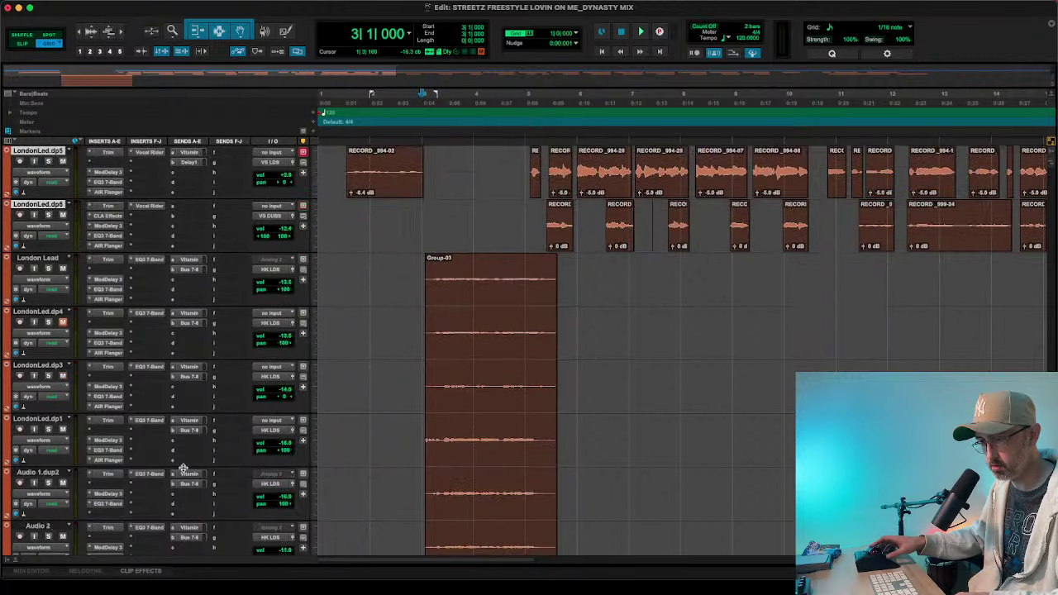
scroll(182, 469, up, 3)
key(space)
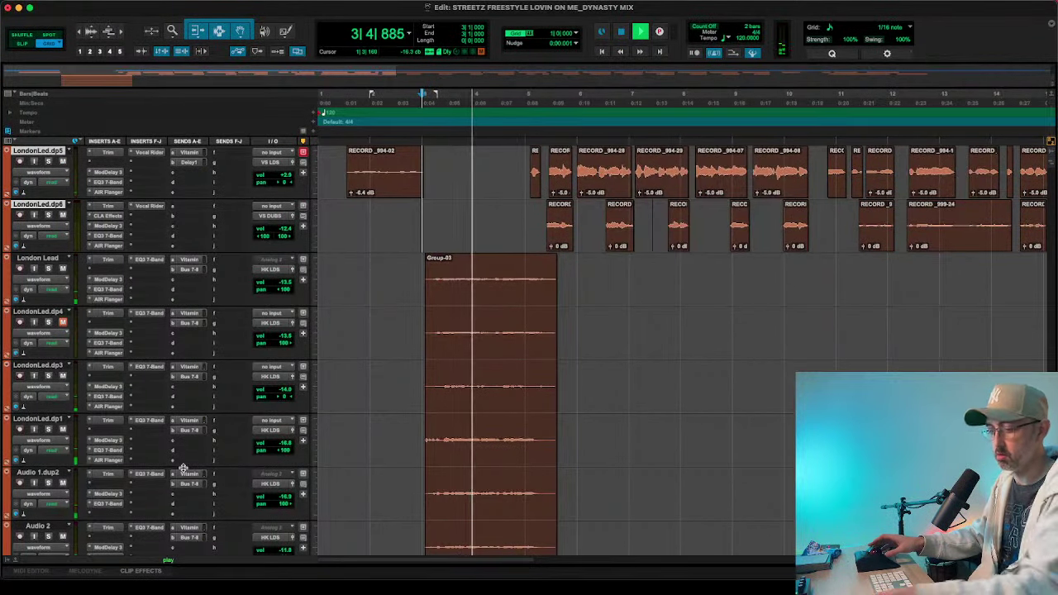
scroll(183, 419, up, 15)
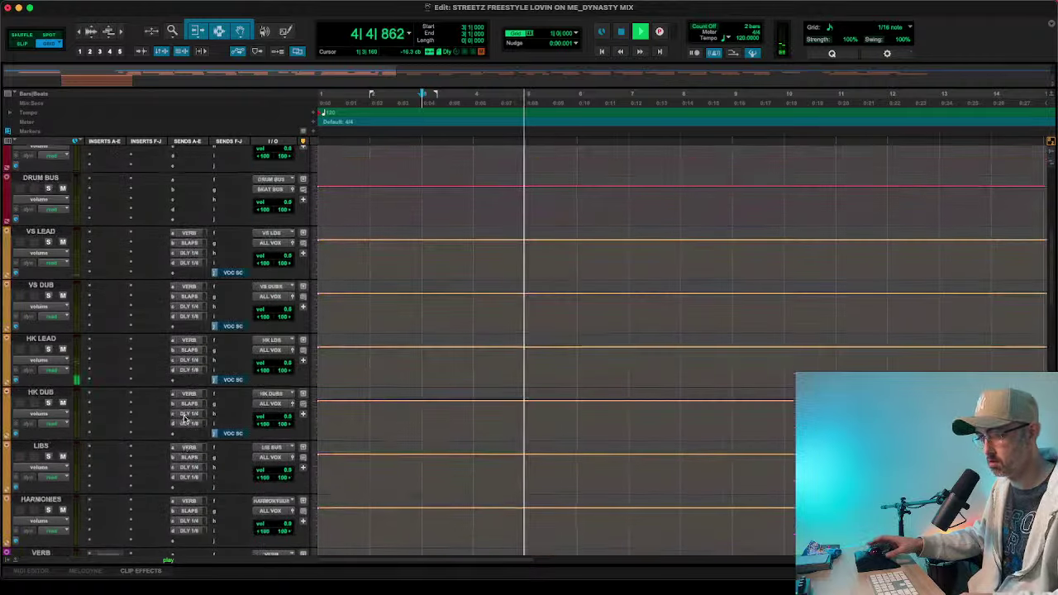
key(space)
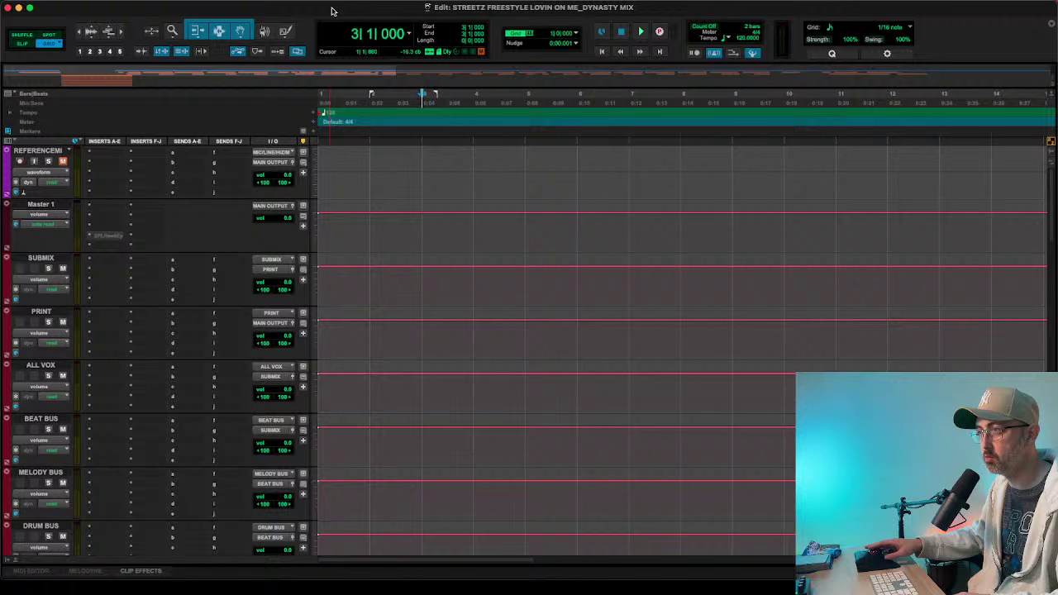
- Reset the output paths to default in I/O Setup, with MON L/R as the monitor path
click(331, 10)
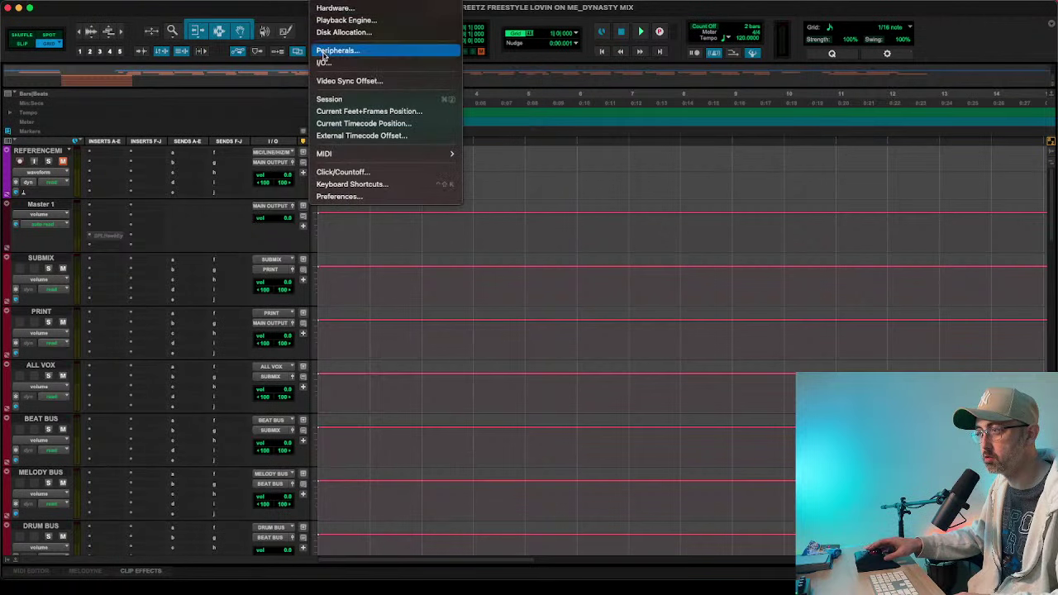
click(327, 63)
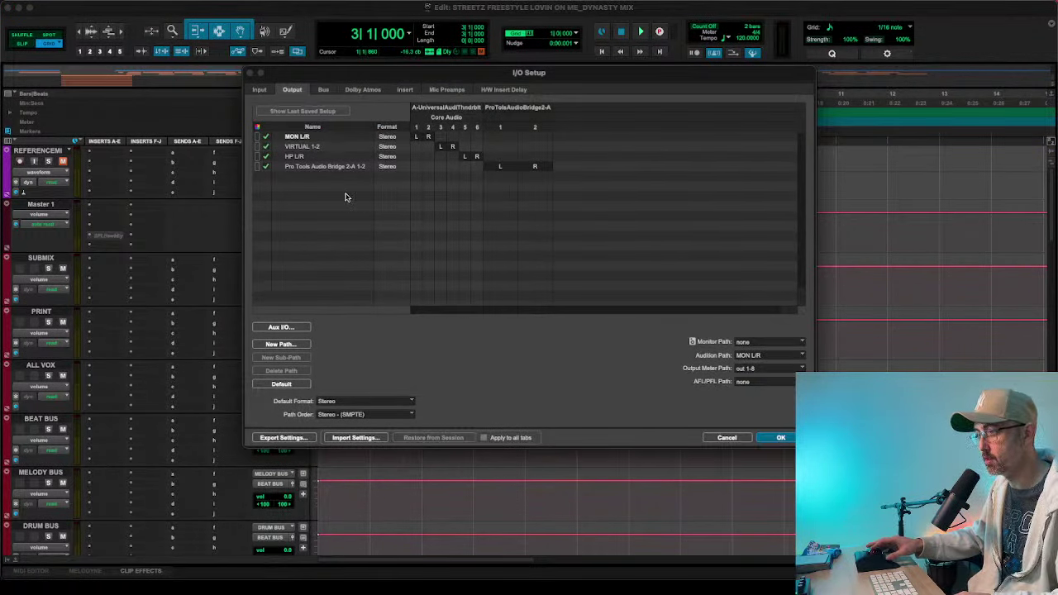
click(282, 384)
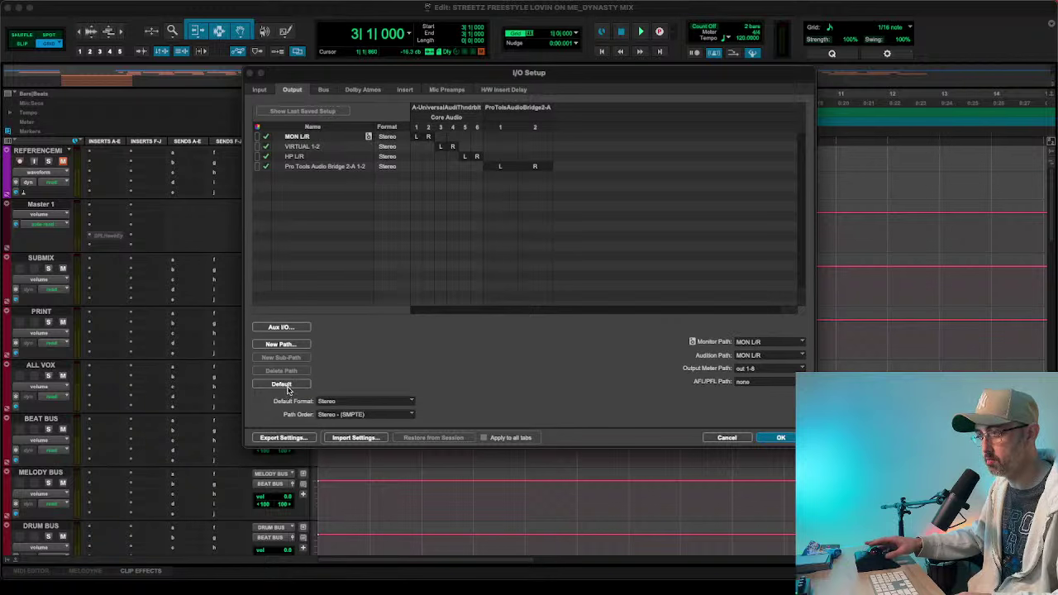
key(Return)
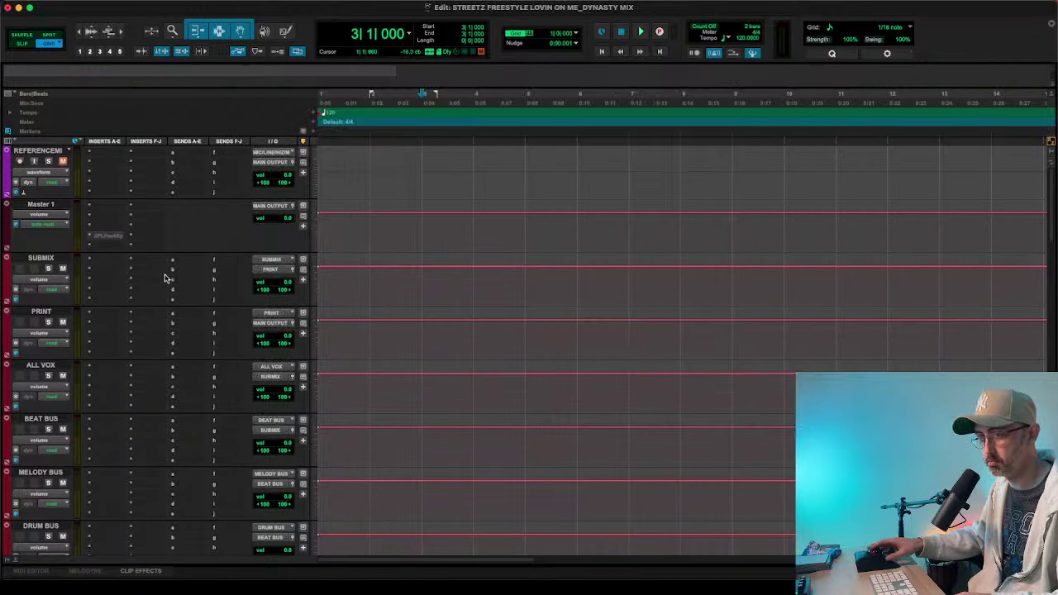
- Add a stereo send from SUBMIX to Pro Tools Audio Bridge 2-A 1-2 and set its level to 0.0 dB
click(176, 266)
mouse_move(221, 261)
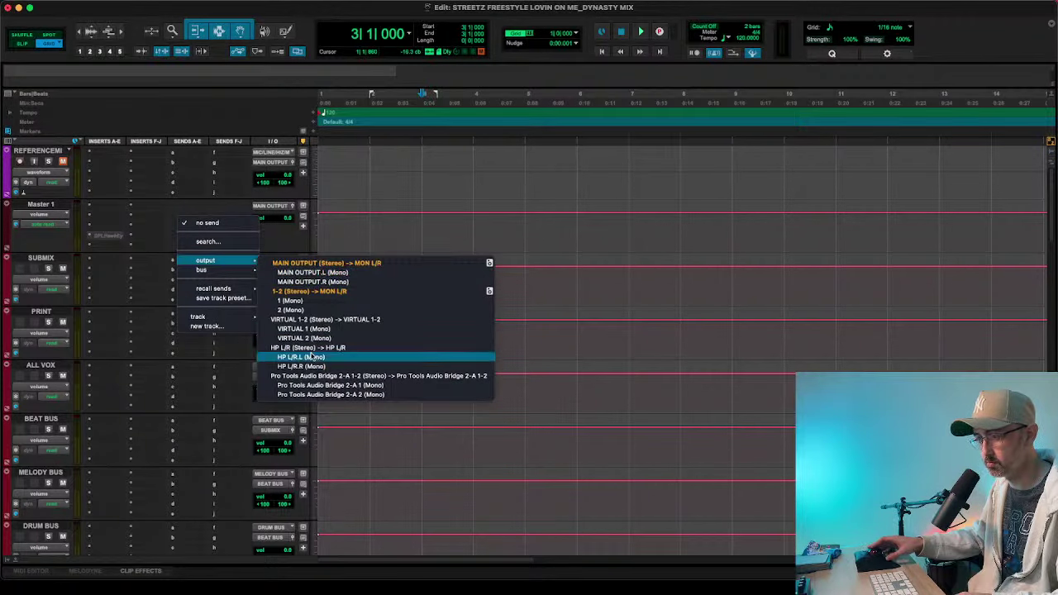
click(361, 376)
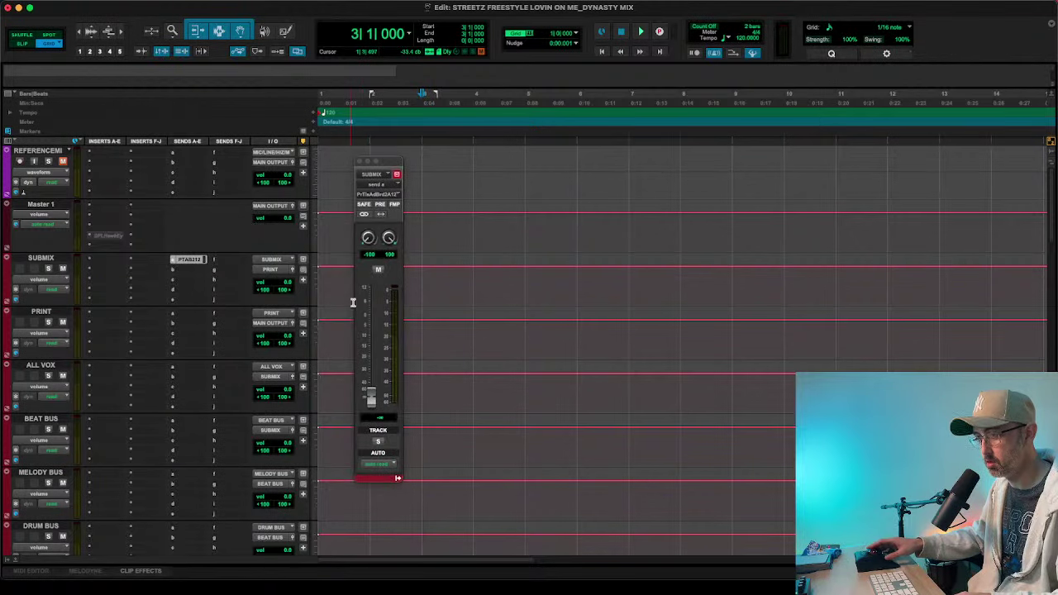
alt+click(371, 398)
- Route the LvnOnM(Instrm) instrumental track's output to the BEAT BUS stereo bus
scroll(462, 385, down, 10)
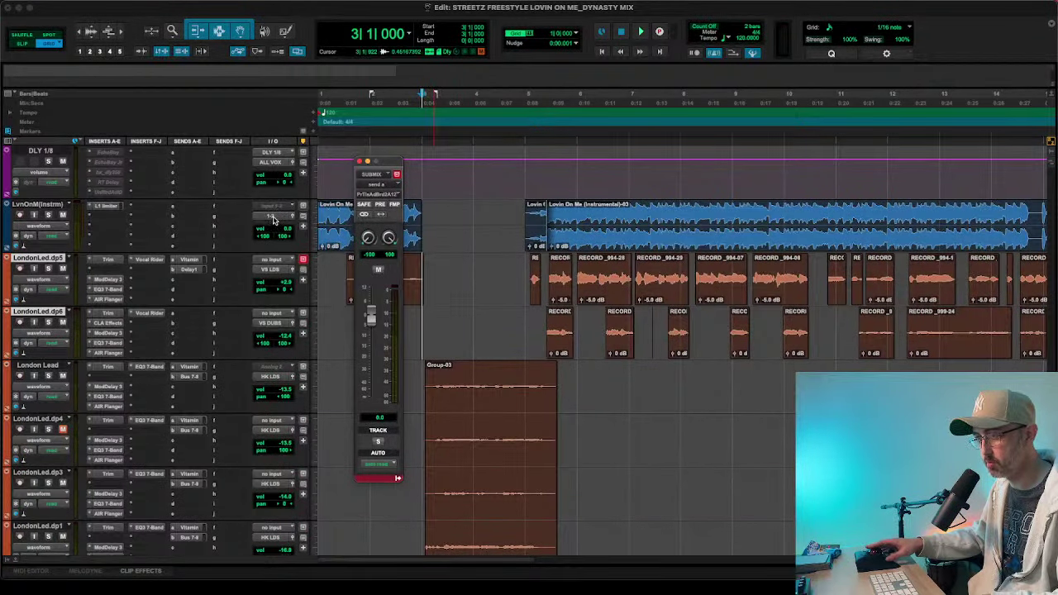
click(274, 219)
mouse_move(277, 226)
mouse_move(347, 228)
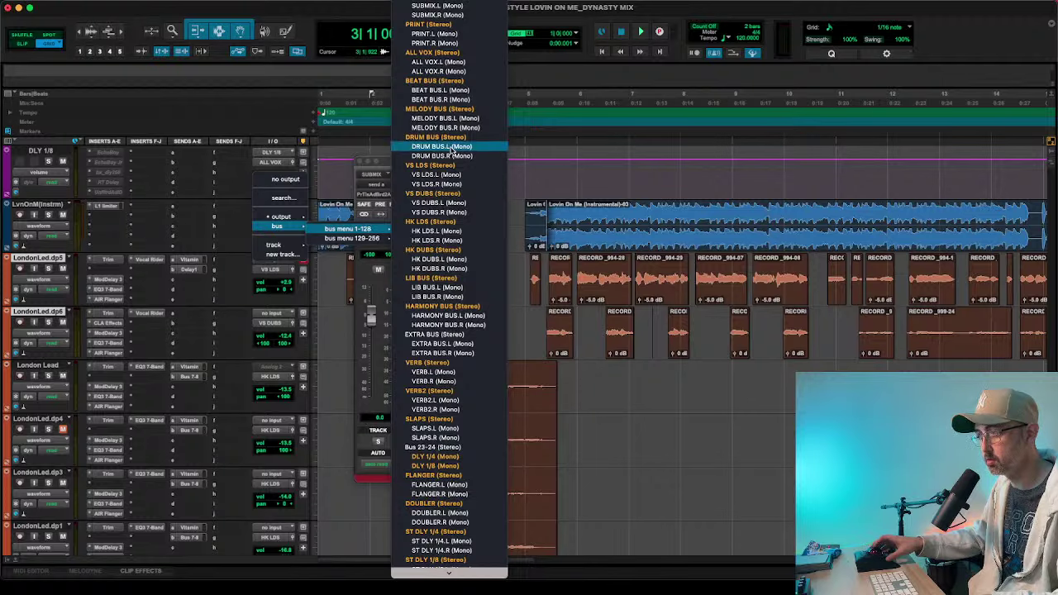
click(434, 80)
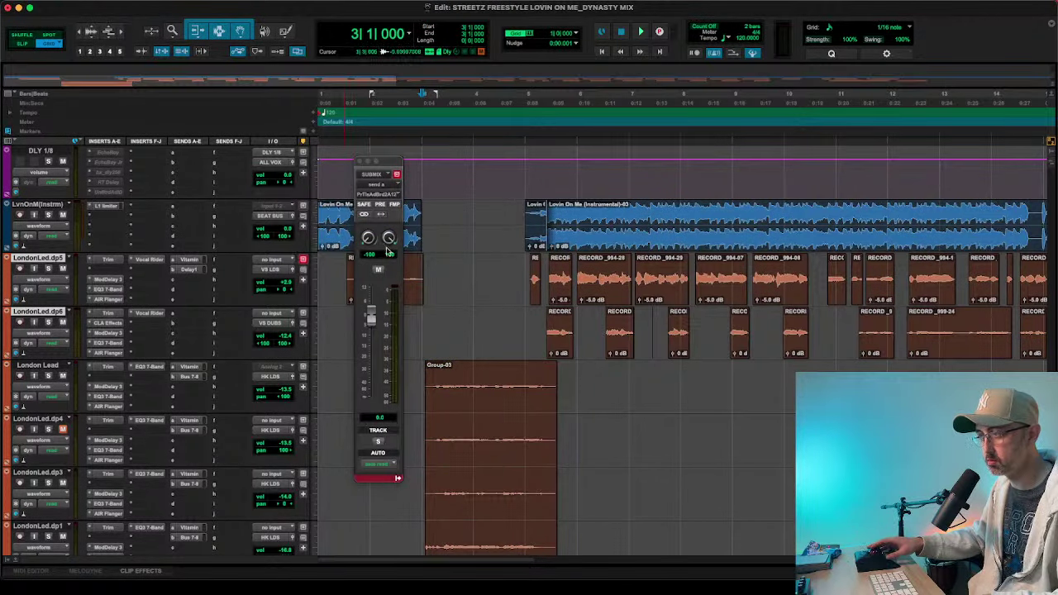
- Play the session from bar 3, check the PROTOOLS input level in OBS Studio, and return to Pro Tools to stop playback
key(space)
scroll(273, 302, up, 2)
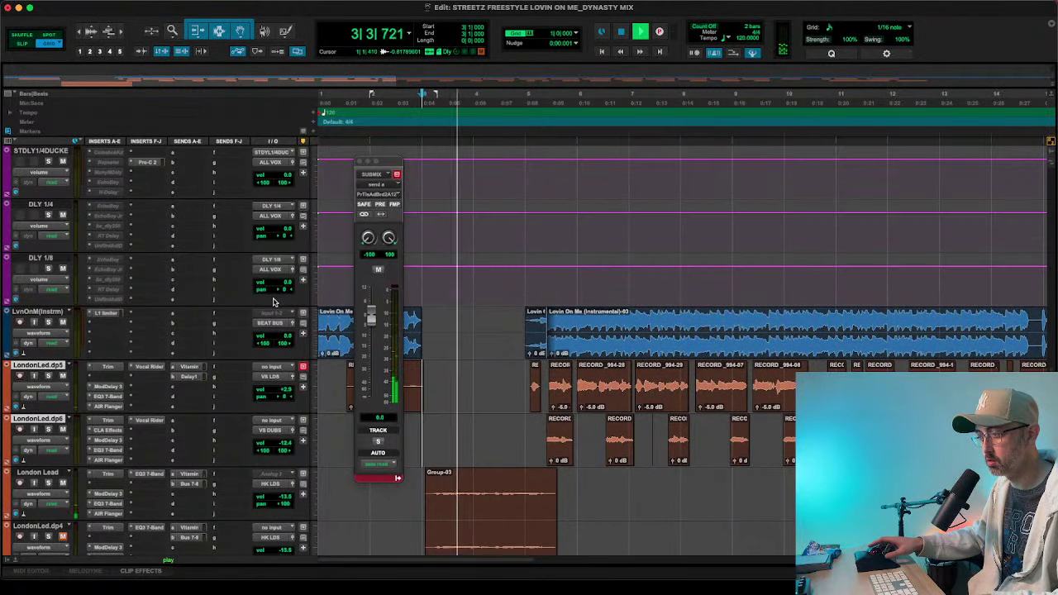
scroll(274, 302, up, 5)
mouse_move(429, 545)
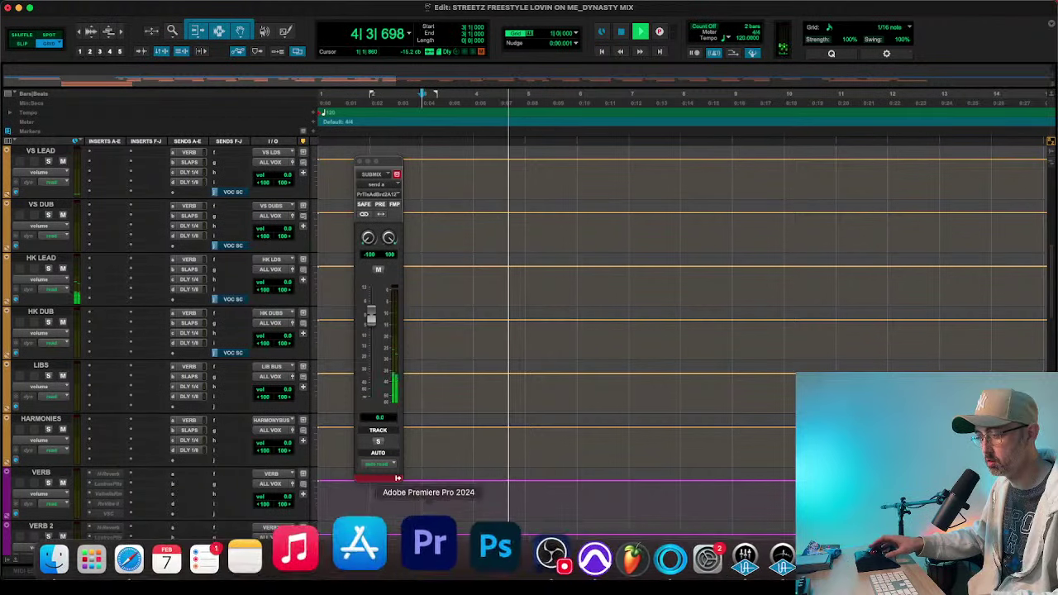
click(551, 551)
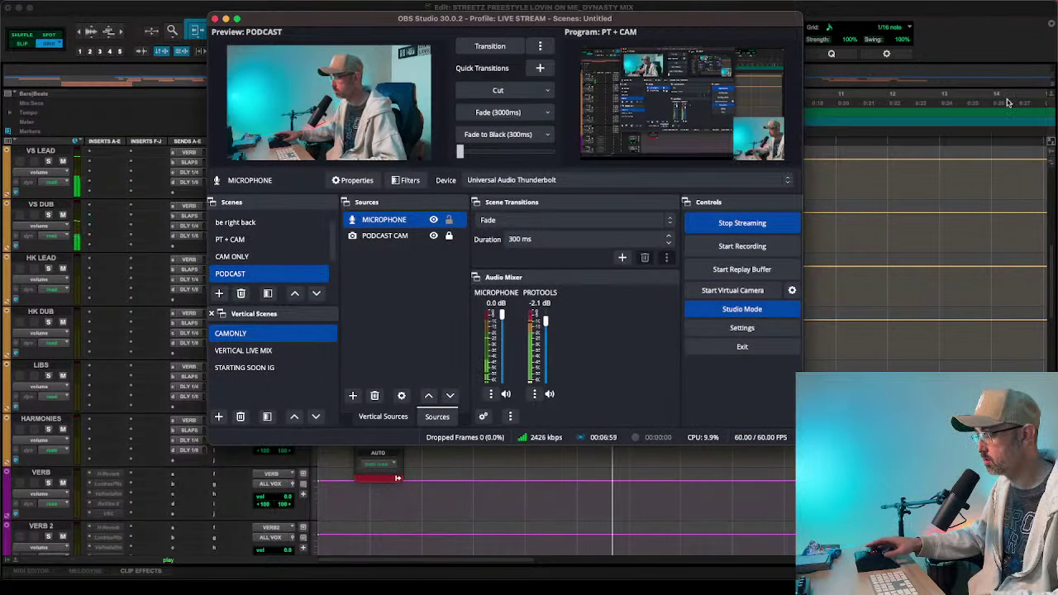
click(1006, 103)
key(space)
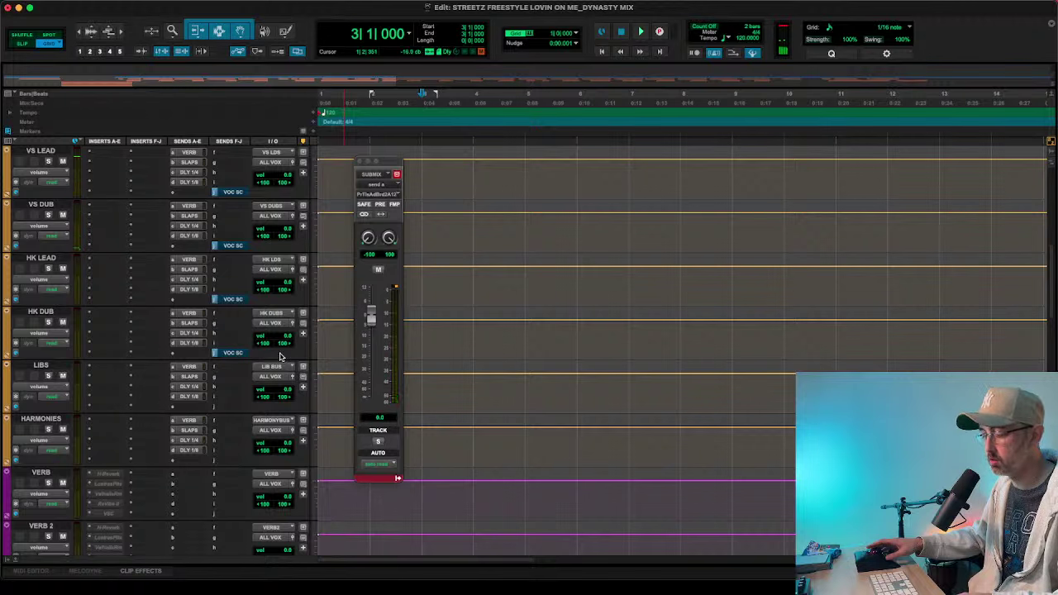
- Close the SUBMIX send window and inspect the L1 limiter on the LvnOnM(Instrm) instrumental track
scroll(209, 319, down, 1)
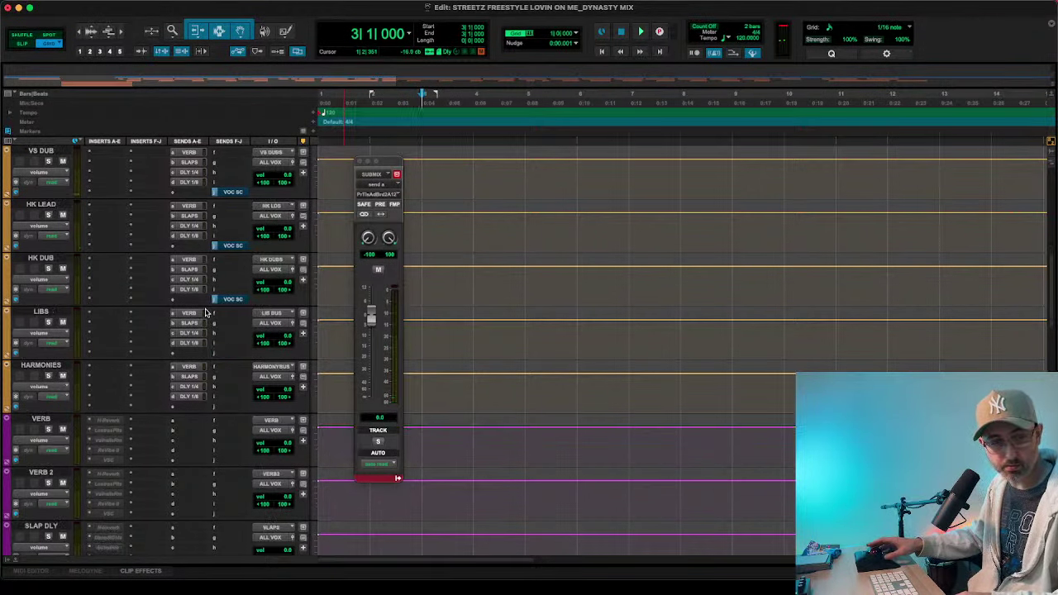
click(359, 161)
scroll(204, 285, down, 10)
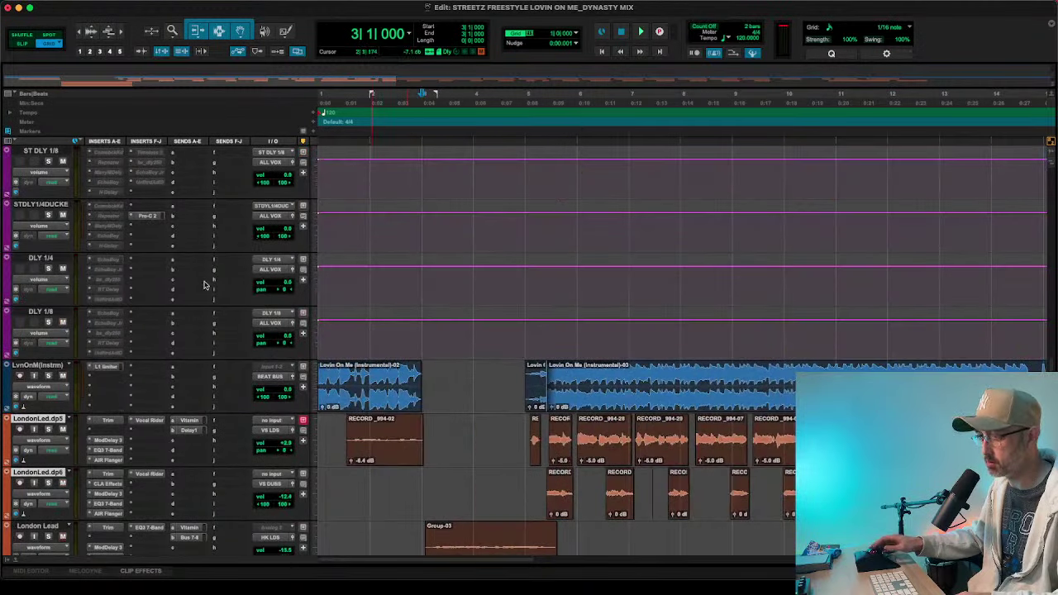
click(105, 366)
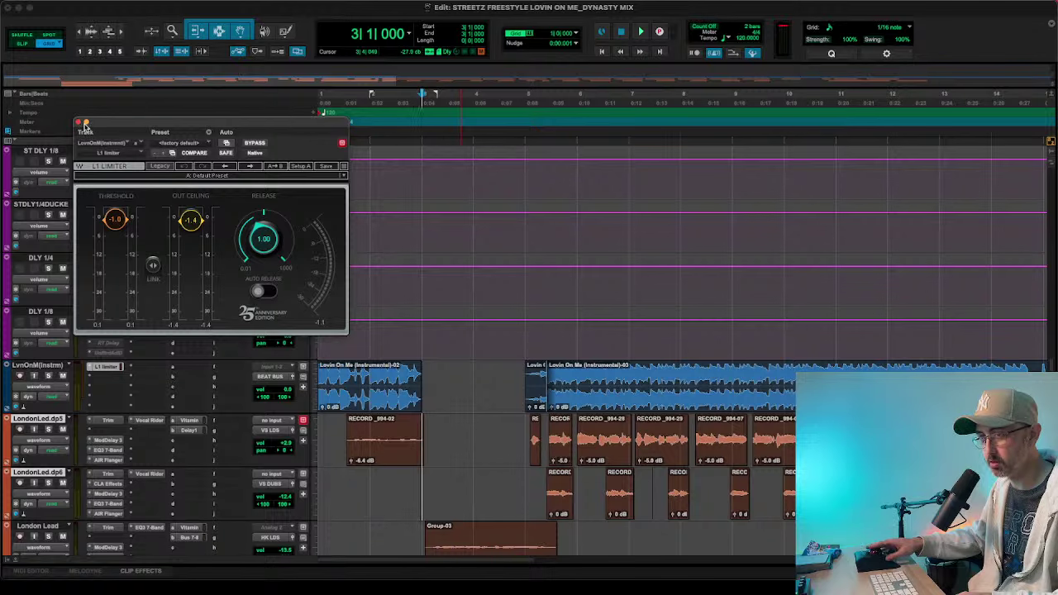
click(85, 123)
click(103, 367)
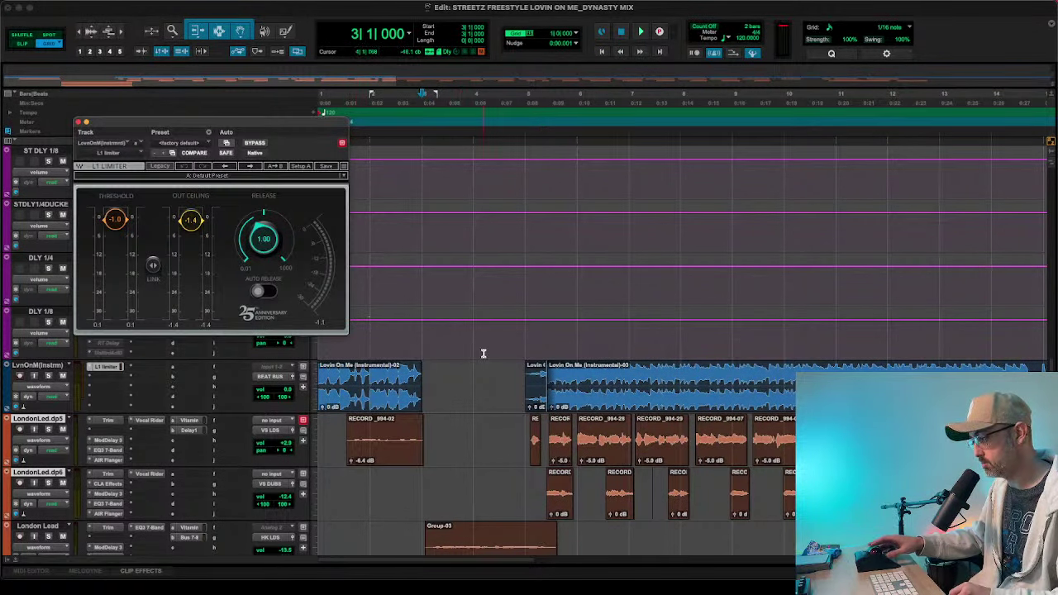
- Ungroup the clip group spanning the vocal tracks from London Lead through Audio 2.dup8 into individual clips
scroll(479, 372, down, 5)
scroll(478, 379, down, 6)
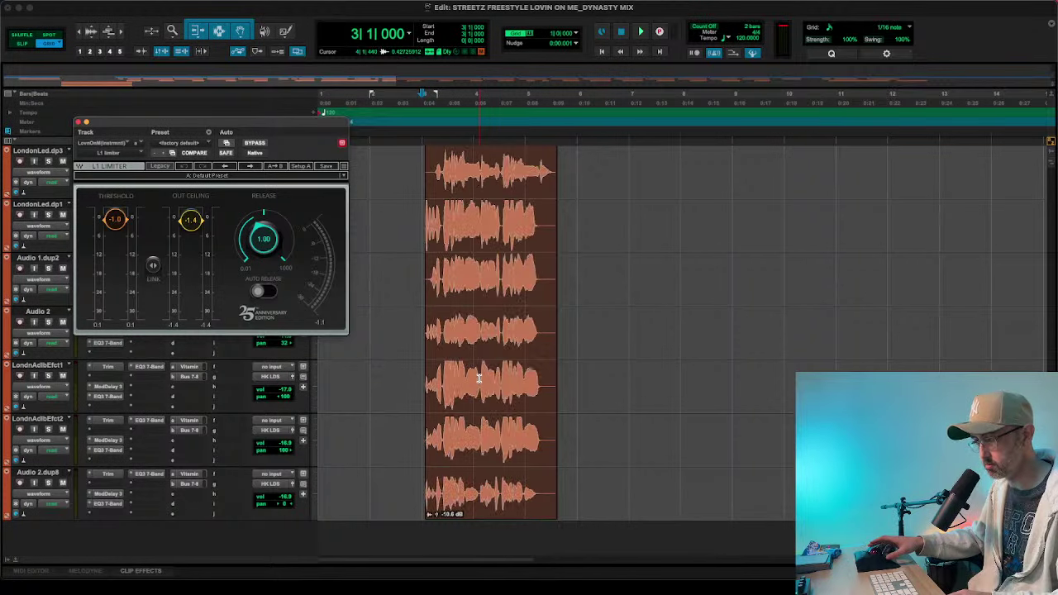
scroll(478, 379, up, 5)
scroll(478, 378, down, 5)
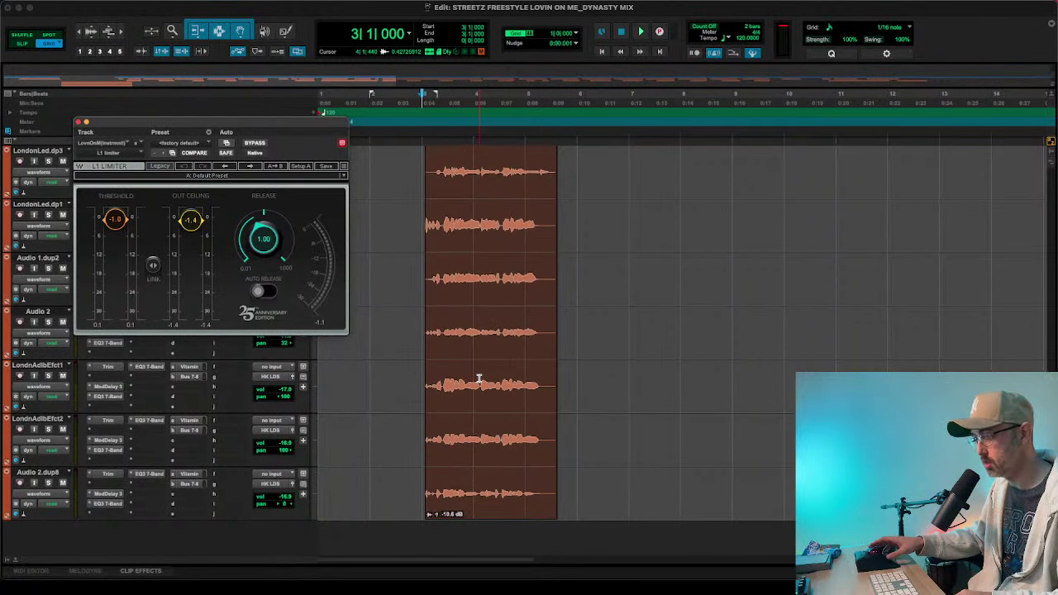
scroll(479, 379, up, 5)
scroll(478, 379, down, 2)
scroll(478, 378, up, 6)
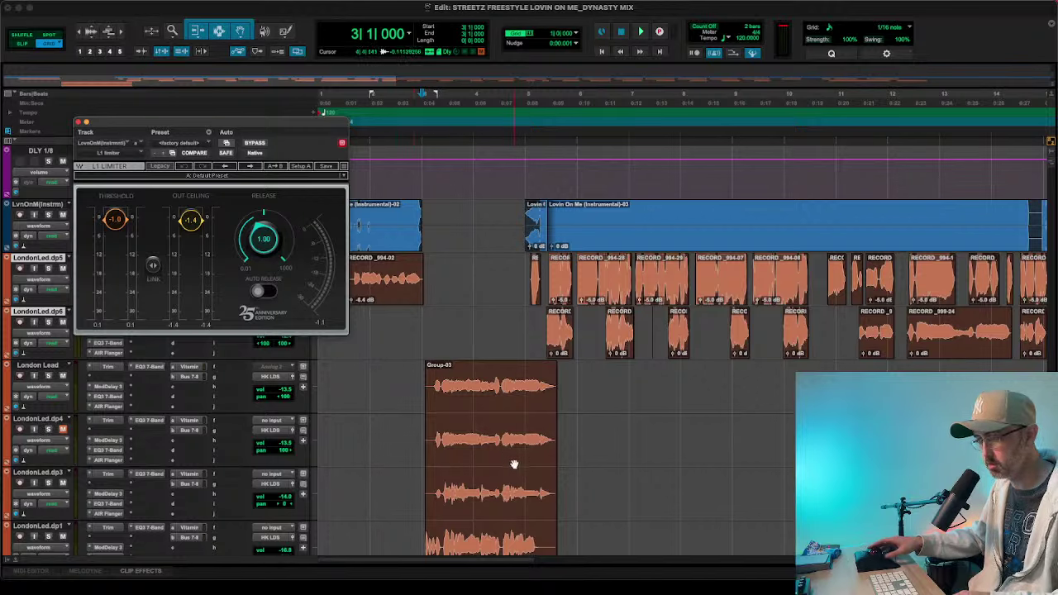
click(500, 410)
right_click(500, 411)
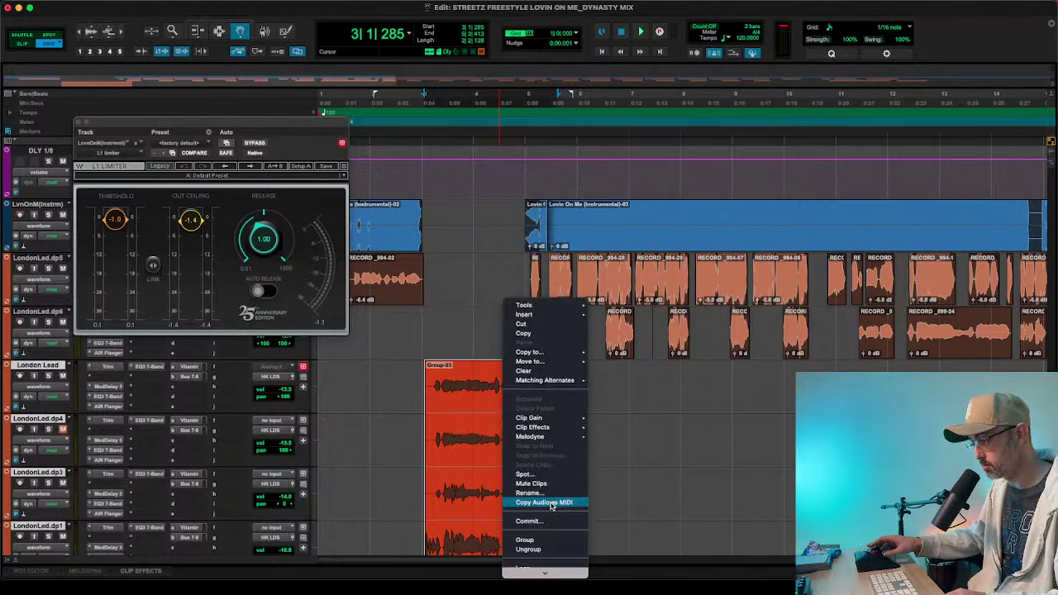
click(528, 524)
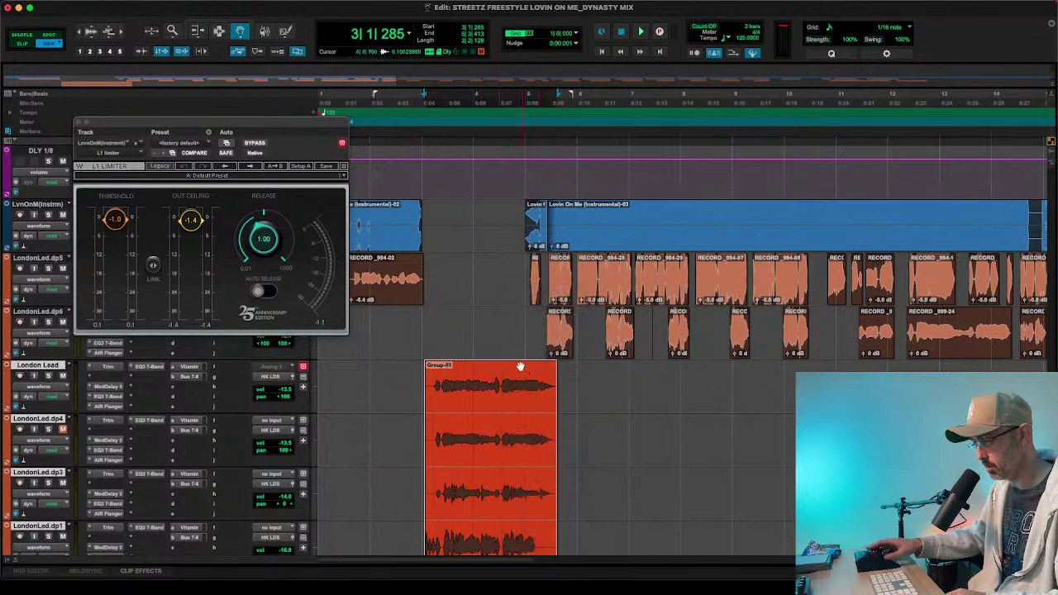
right_click(505, 382)
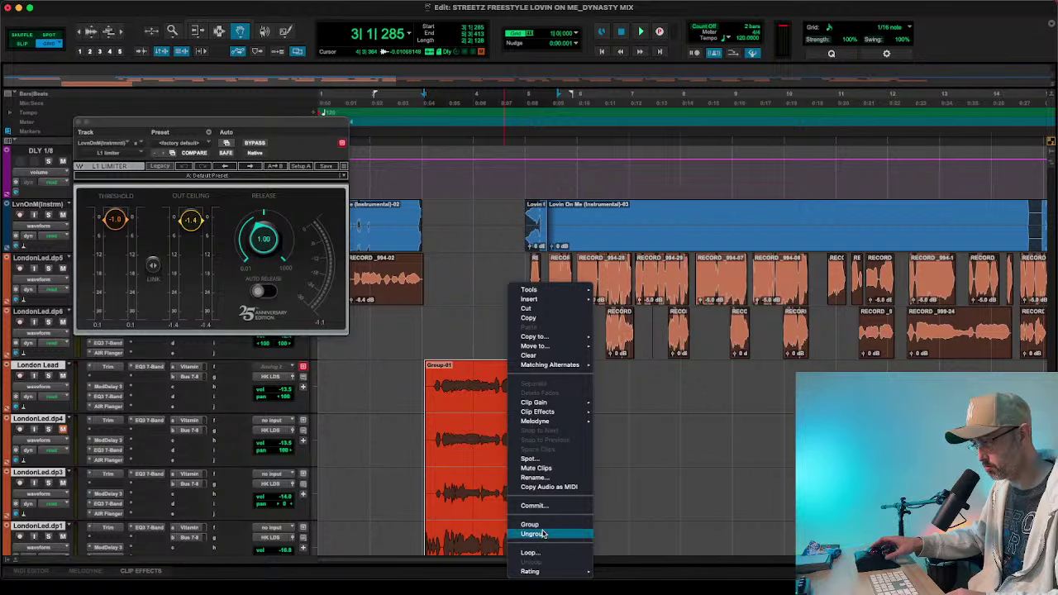
click(541, 535)
right_click(499, 451)
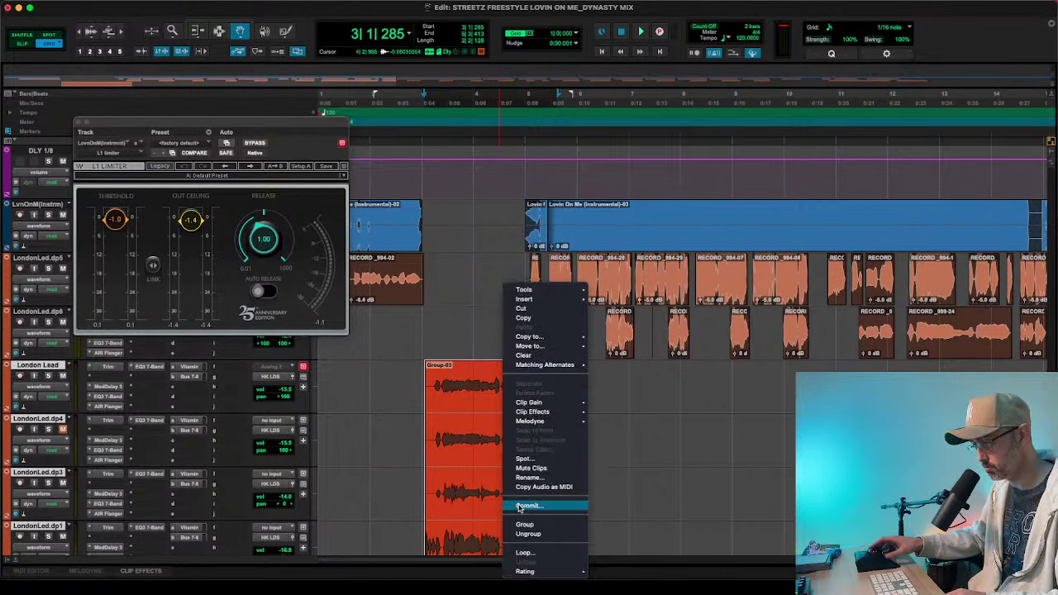
click(527, 534)
scroll(503, 441, down, 3)
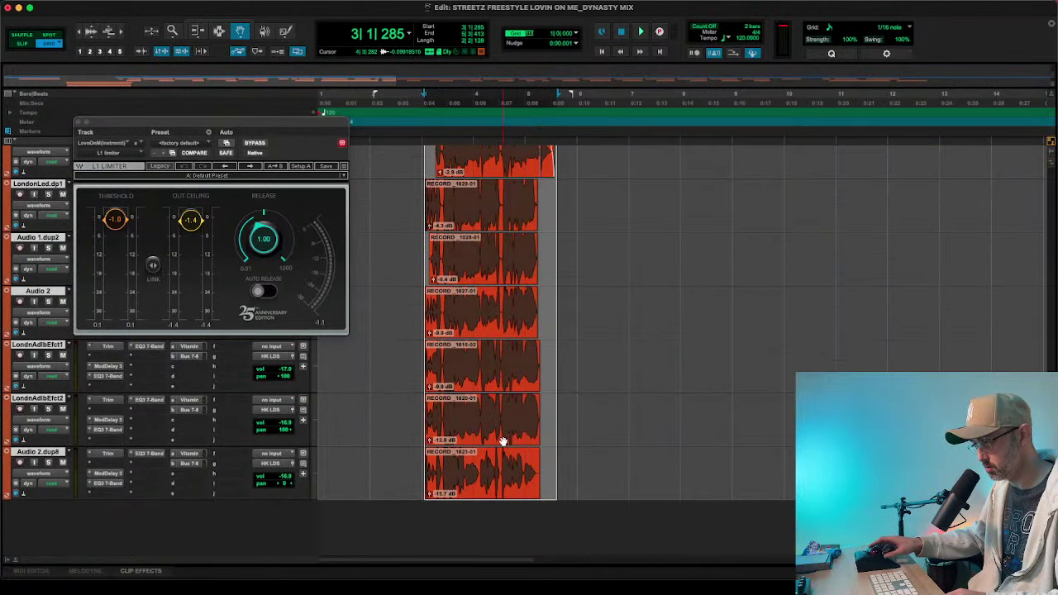
- Switch to Slip mode and fade in the clip starts on tracks Audio 2 through Audio 2.dup8
click(603, 420)
key(t)
key(t)
key(t)
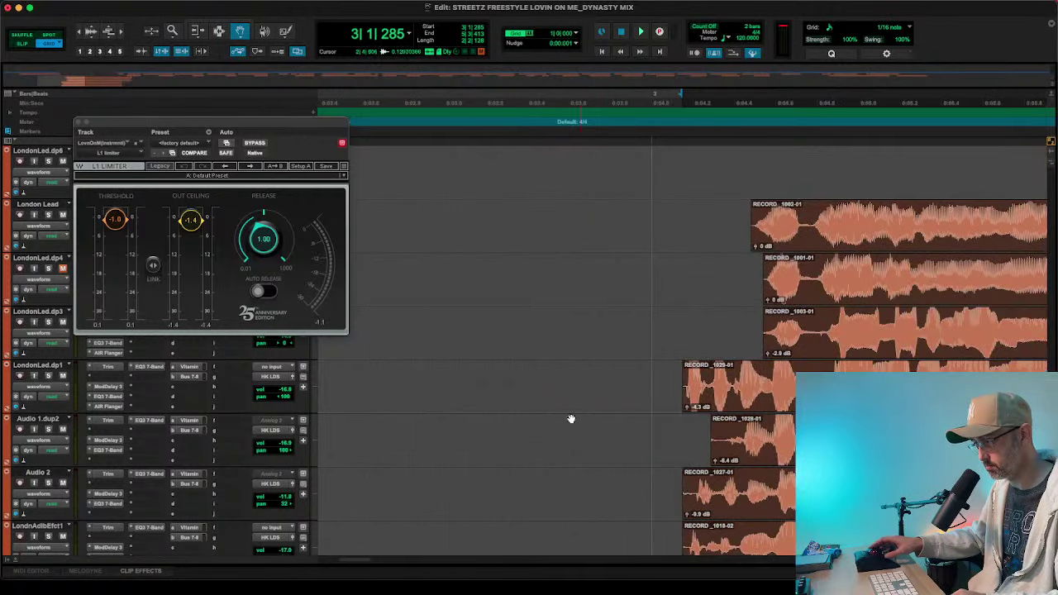
scroll(694, 425, down, 2)
scroll(719, 382, down, 1)
key(F7)
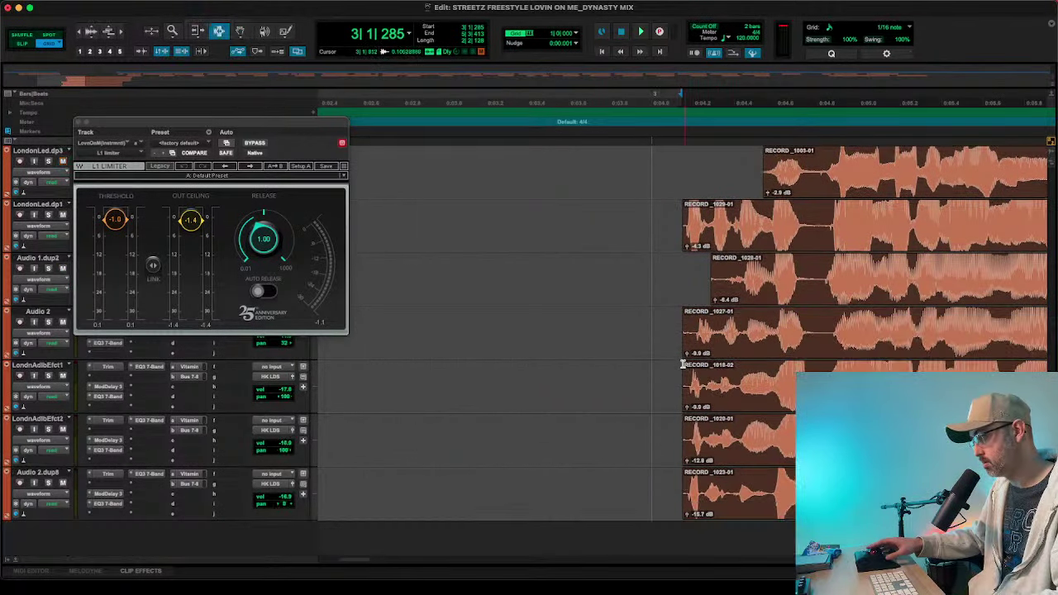
click(664, 340)
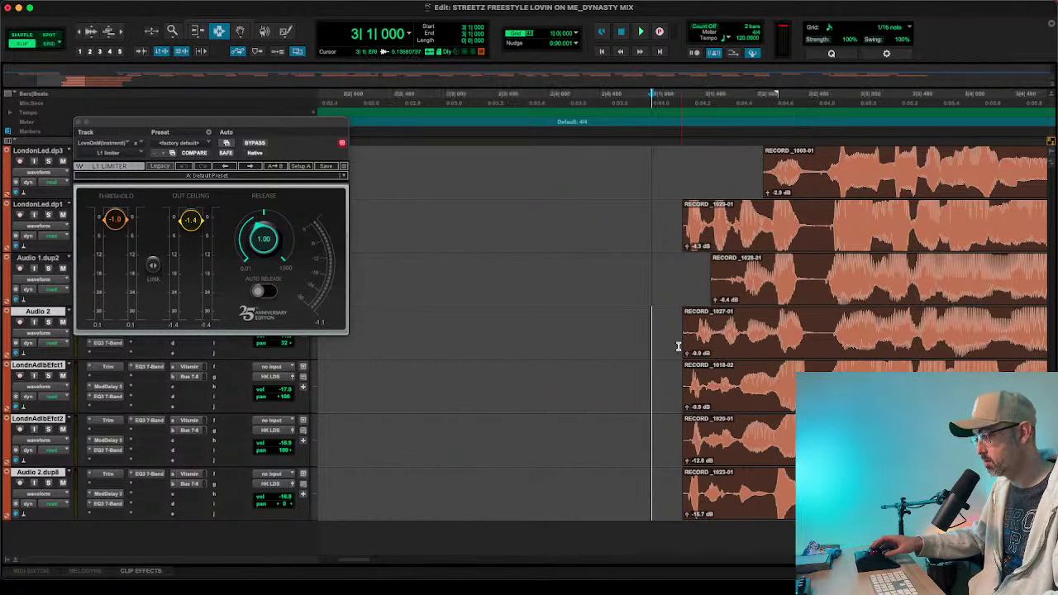
drag(680, 350, 694, 487)
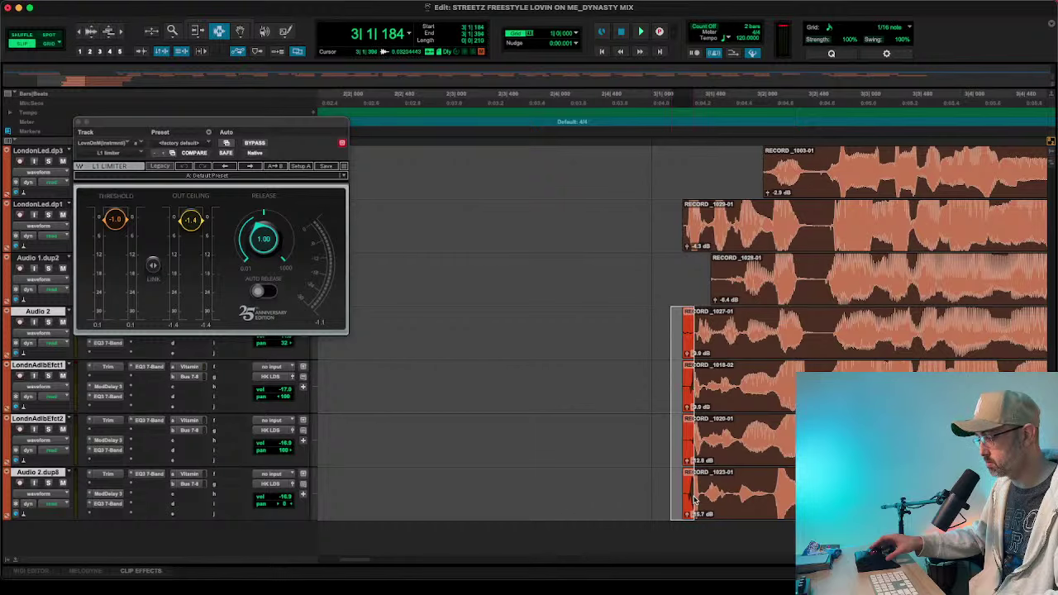
key(f)
- Fade in the clip starts on the London Lead, LondonLed.dp4 and LondonLed.dp3 tracks
scroll(655, 428, up, 3)
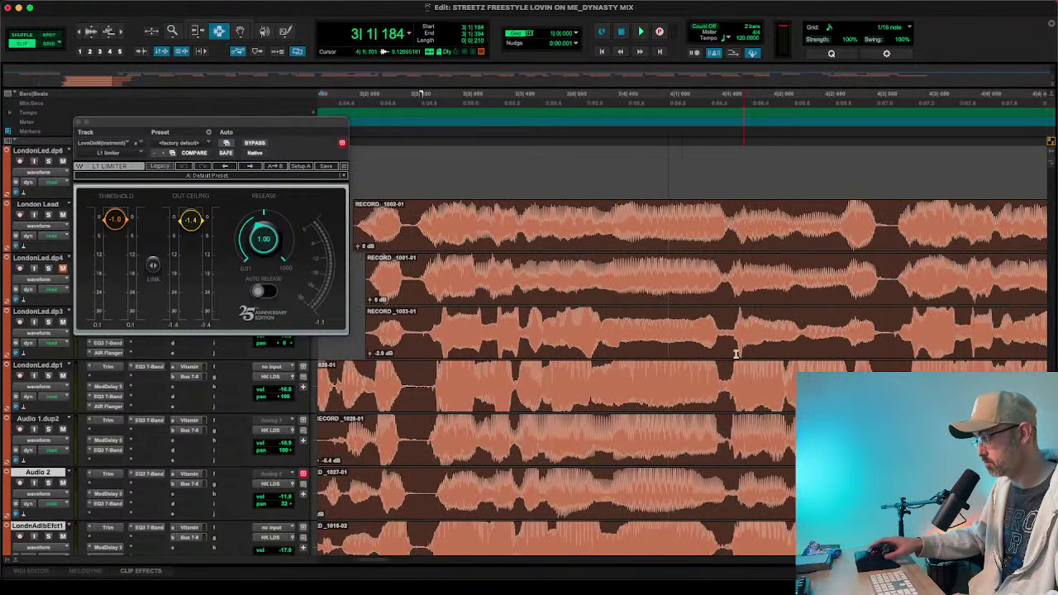
drag(702, 206, 775, 326)
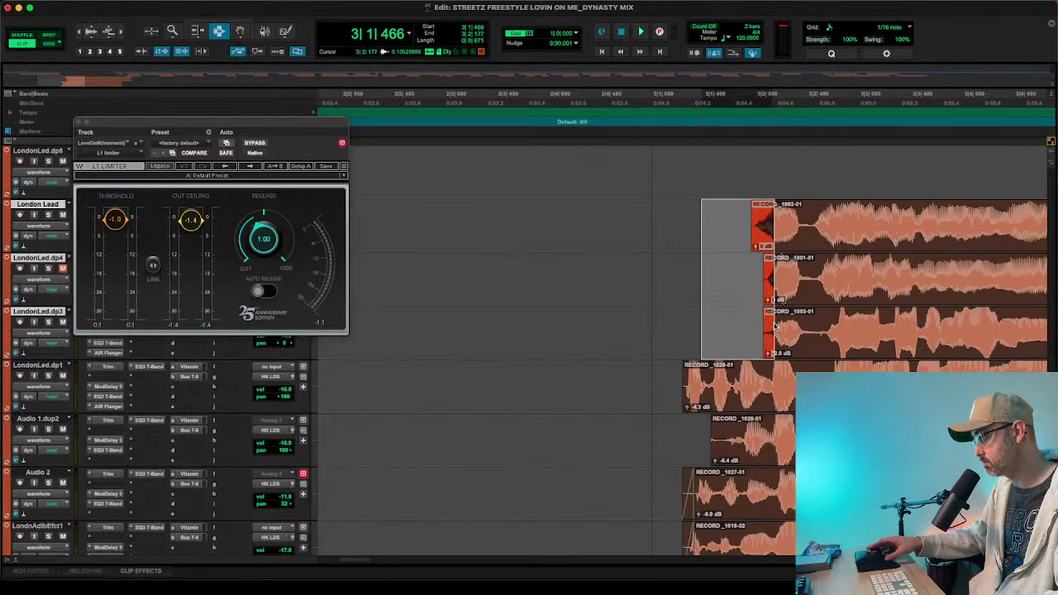
key(ctrl+super+f)
- Fade in the clip starts on LondonLed.dp1 and Audio 1.dup2, trimming the early silence from the Audio 1.dup2 clip
scroll(694, 289, right, 3)
click(571, 389)
drag(578, 398, 672, 445)
key(f)
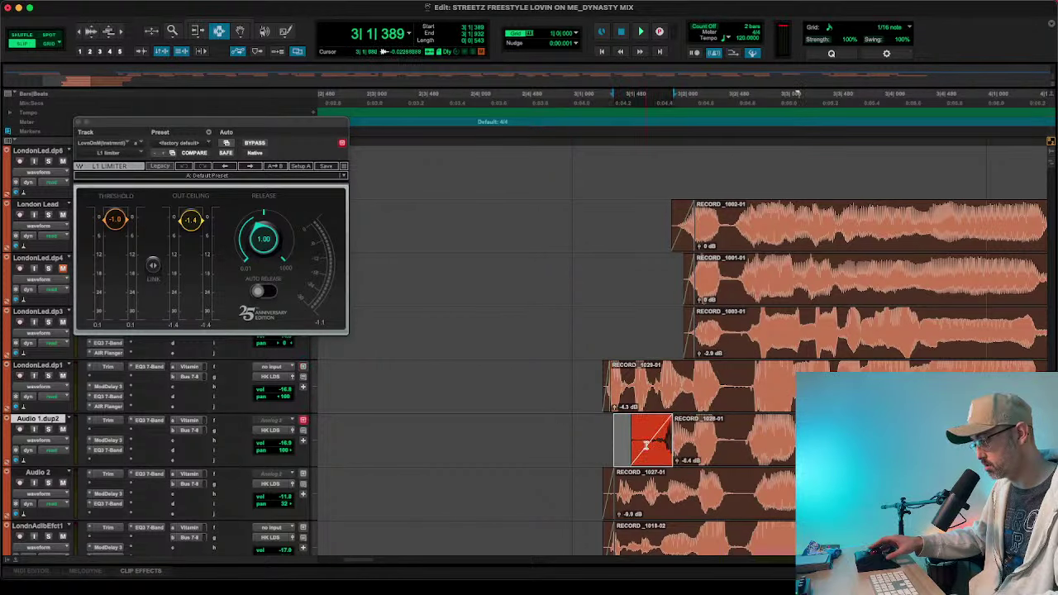
click(645, 444)
- Fade out the clip ends just after bar 5 on tracks LondonLed.dp1 through Audio 2.dup8
key(r)
key(r)
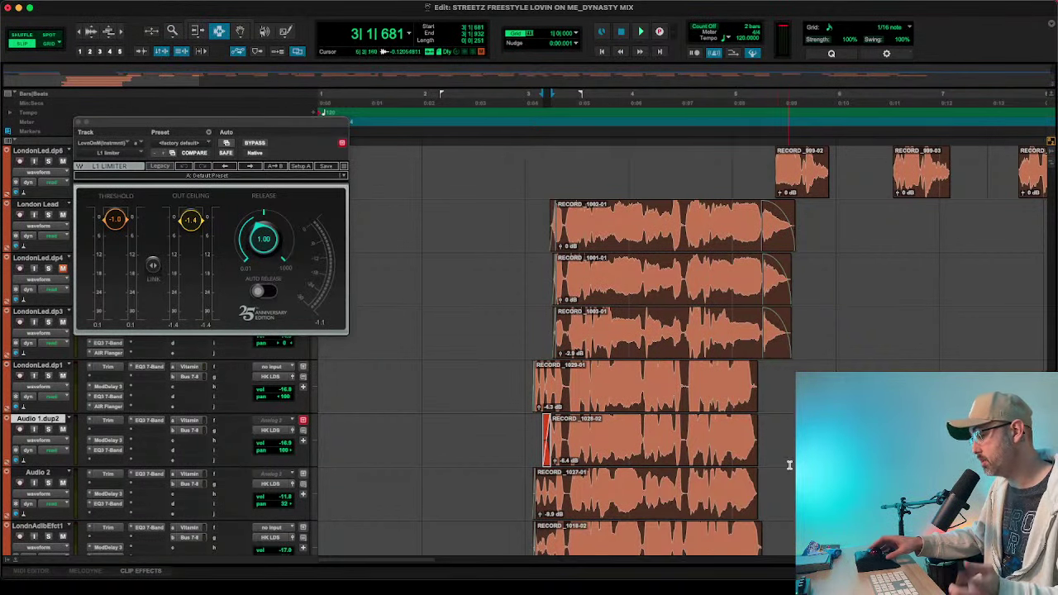
drag(771, 497, 750, 398)
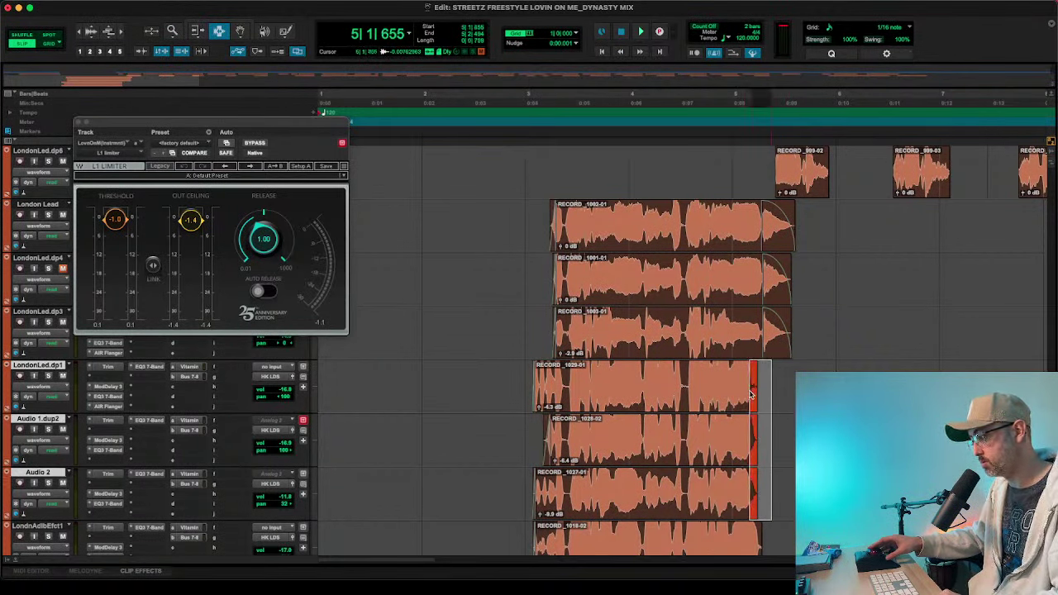
key(f)
scroll(772, 399, down, 3)
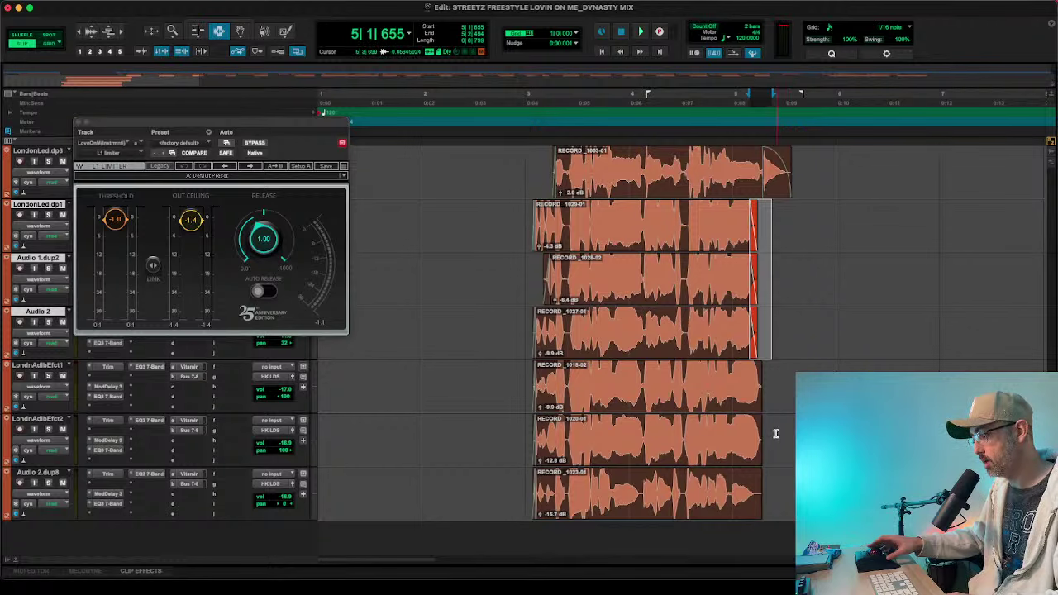
drag(776, 432, 756, 407)
key(f)
drag(782, 501, 755, 503)
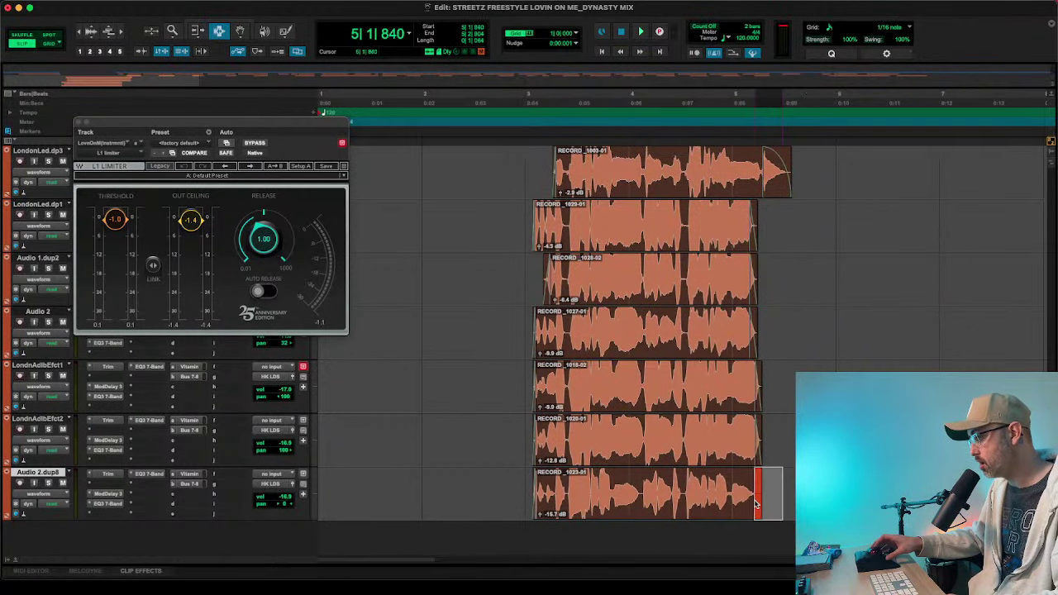
- Fade out the end of the first LondonLed.dp5 clip, trim its start closer to the vocal, and fade it in
scroll(754, 504, up, 6)
scroll(794, 418, up, 3)
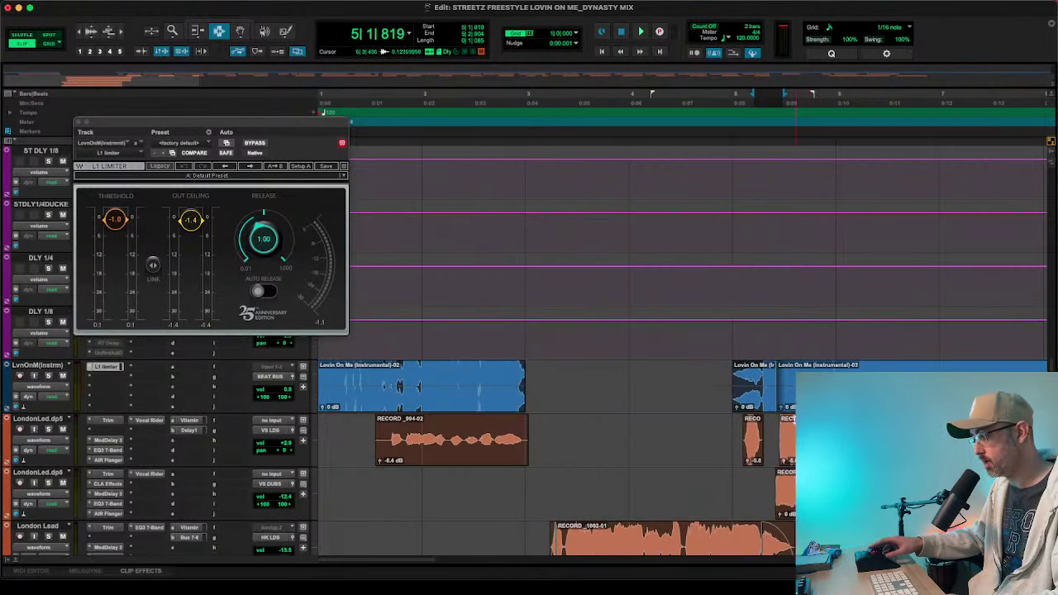
drag(557, 441, 521, 442)
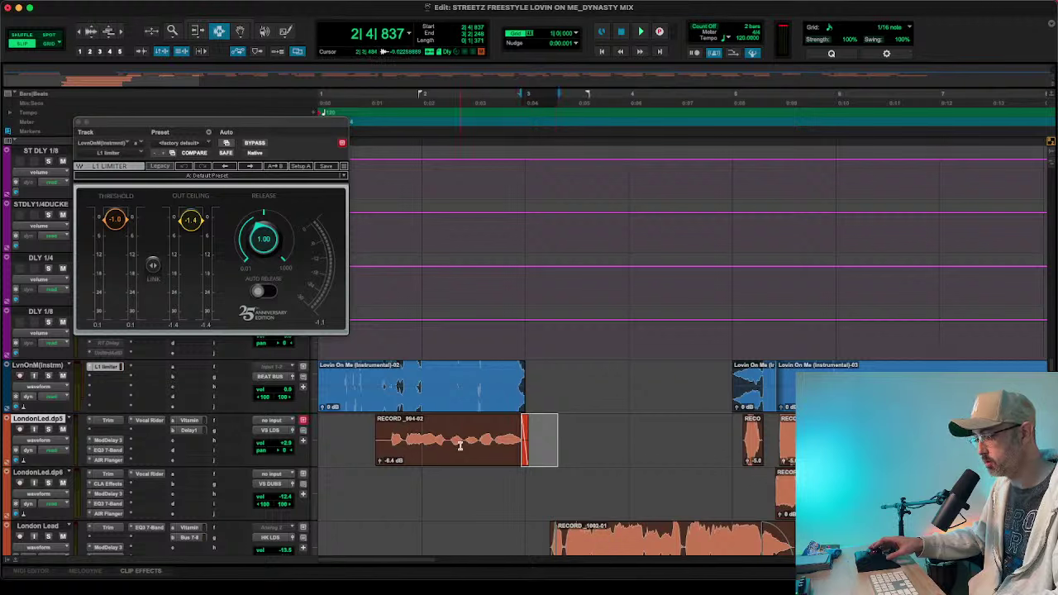
click(386, 444)
key(a)
drag(358, 452, 389, 454)
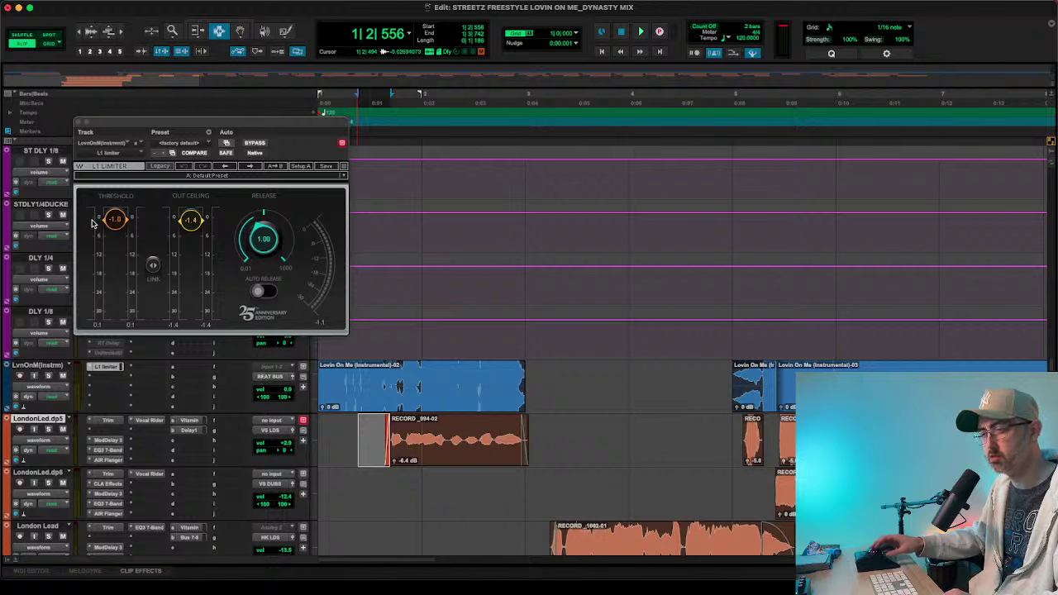
- Make the instrumental track's L1 limiter inactive and remove the short tail of its first clip just before bar 3
click(81, 123)
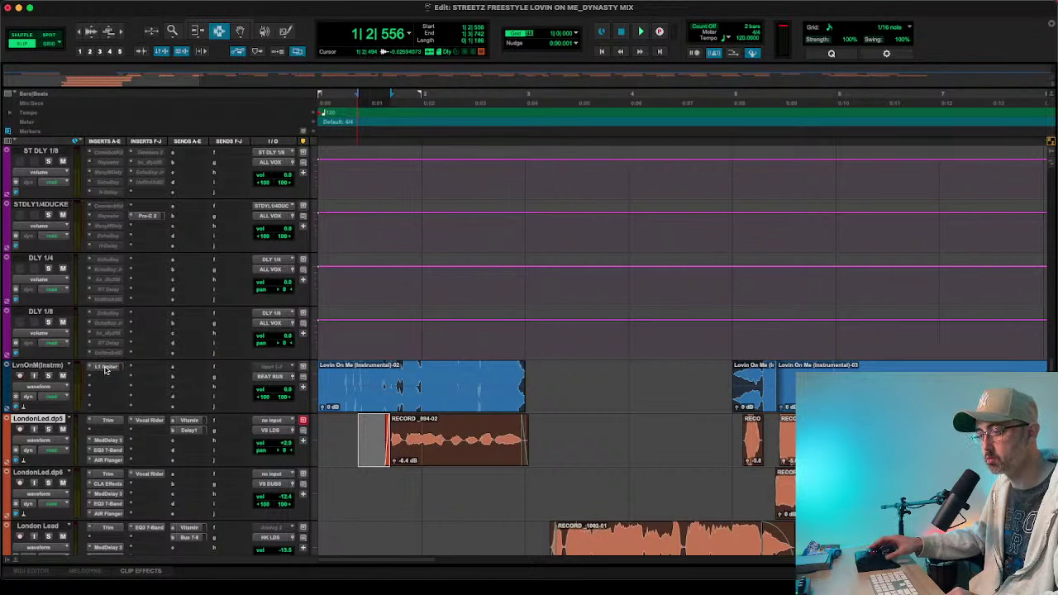
drag(567, 390, 522, 400)
- Fade the start and end of the short LondonLed.dp5 vocal clip just after bar 5
scroll(579, 395, right, 5)
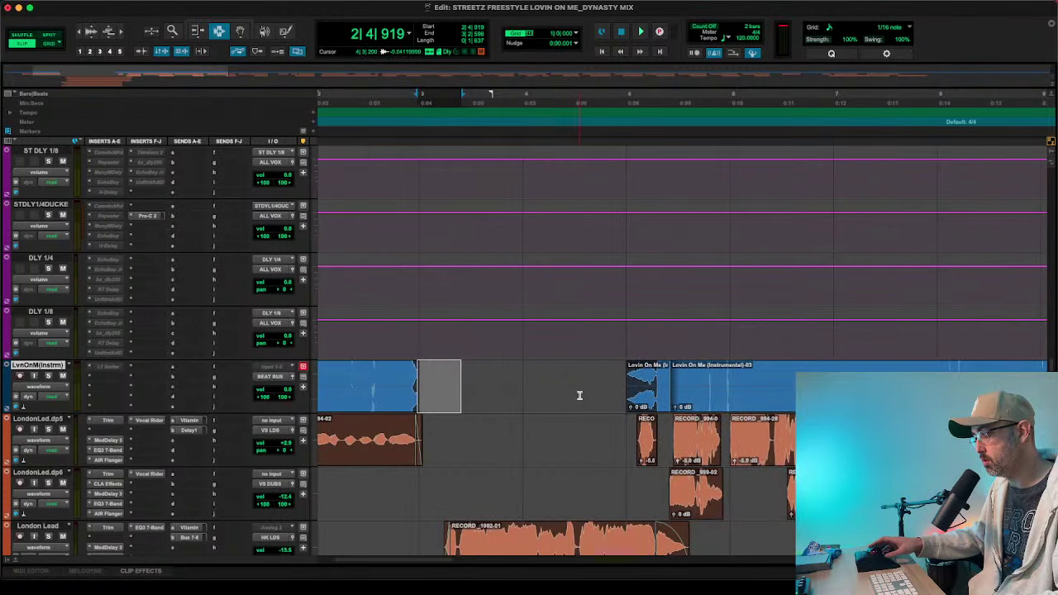
scroll(580, 395, right, 10)
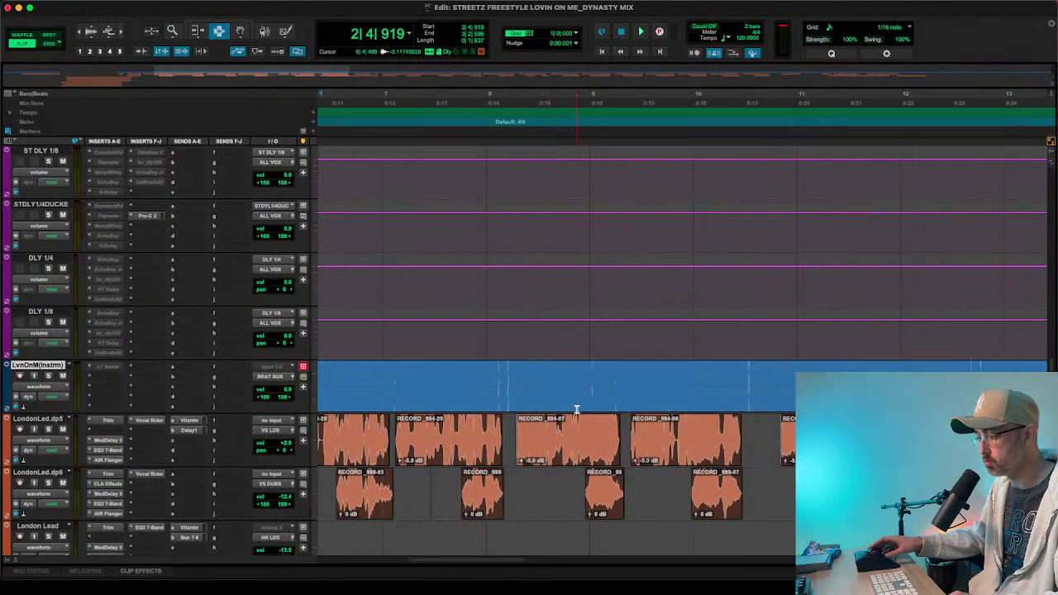
scroll(719, 429, right, 20)
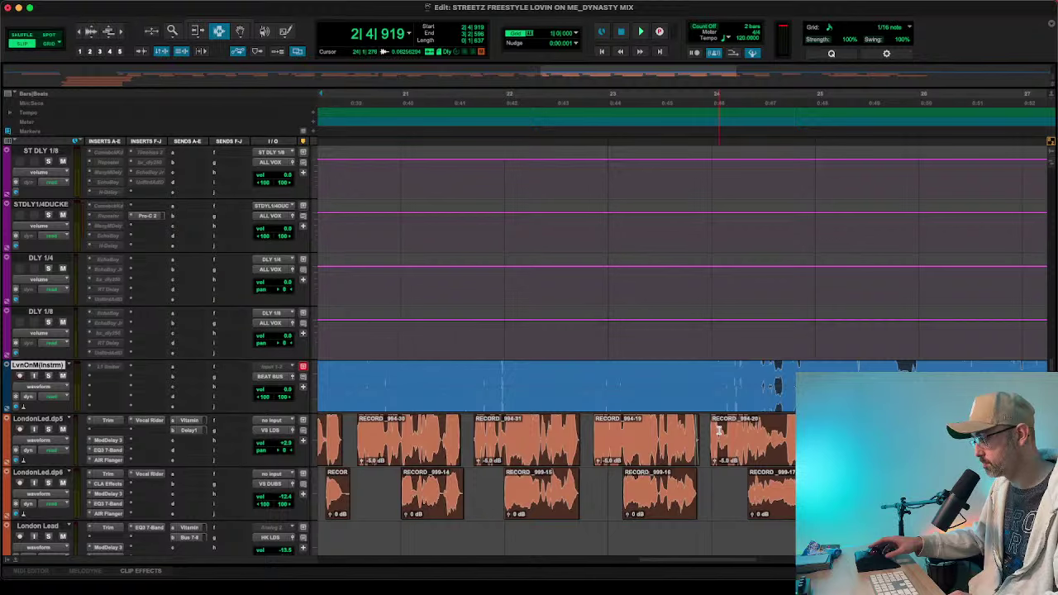
key(alt+a)
scroll(597, 461, up, 10)
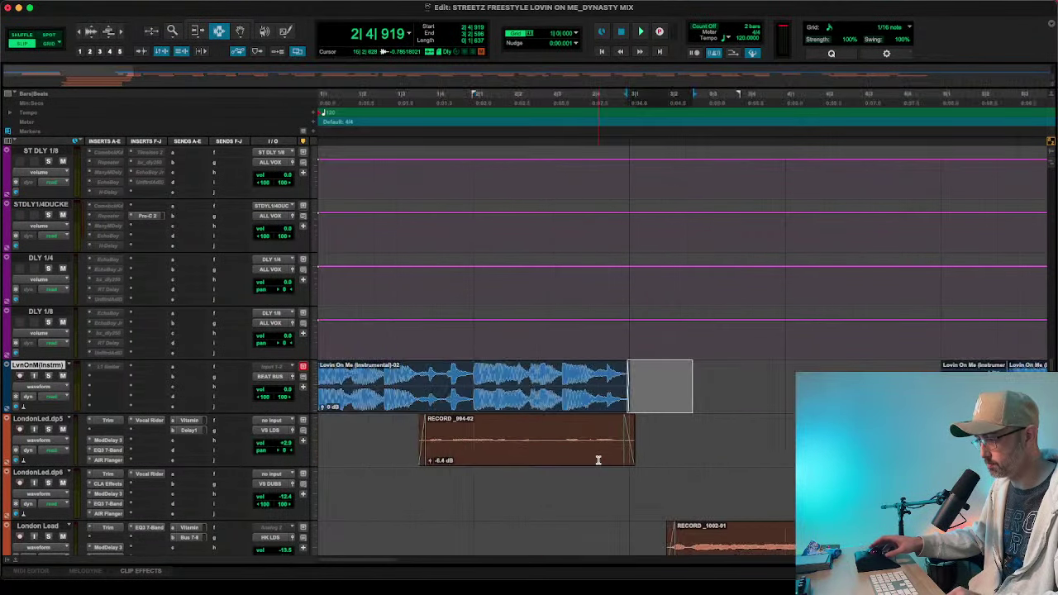
scroll(597, 460, left, 3)
drag(494, 449, 462, 449)
drag(388, 443, 421, 446)
key(f)
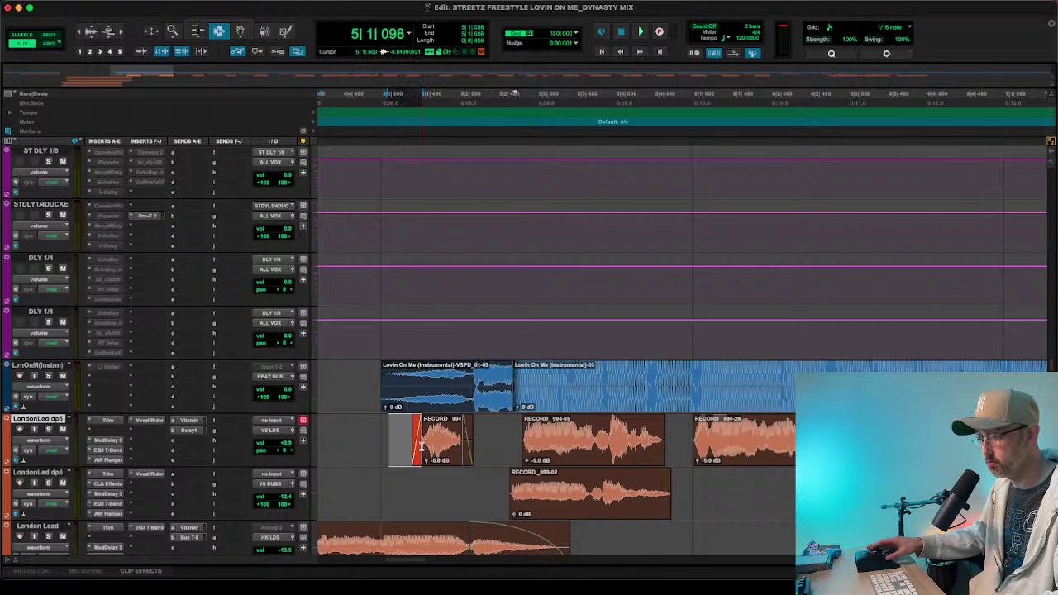
- Fade the start and end of the next LondonLed.dp5 clip and fade out the LondonLed.dp6 clip below it
drag(502, 450, 530, 446)
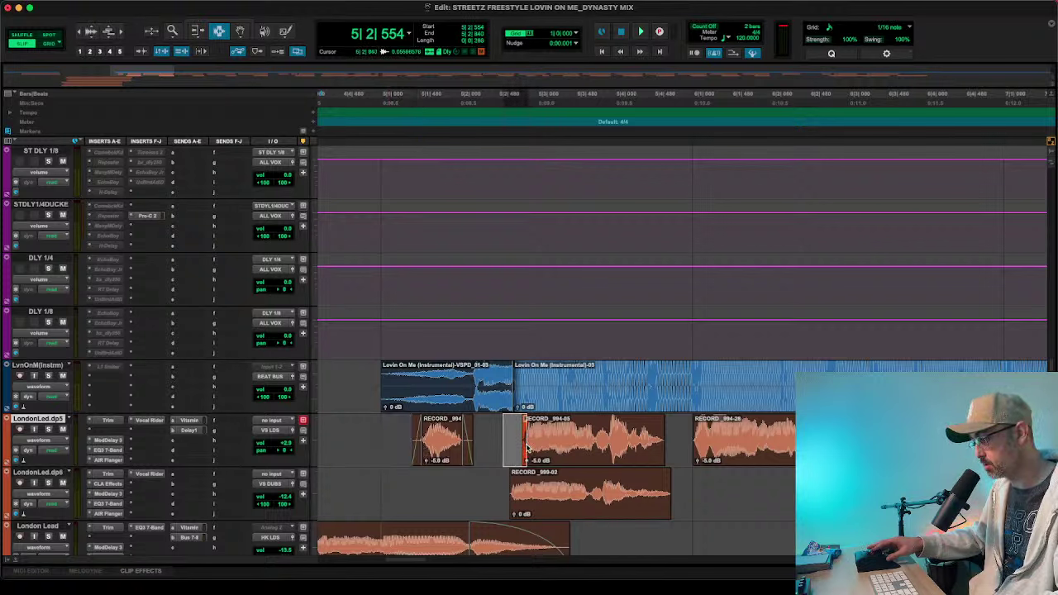
mouse_move(673, 443)
mouse_down()
mouse_move(650, 443)
mouse_move(658, 446)
mouse_up()
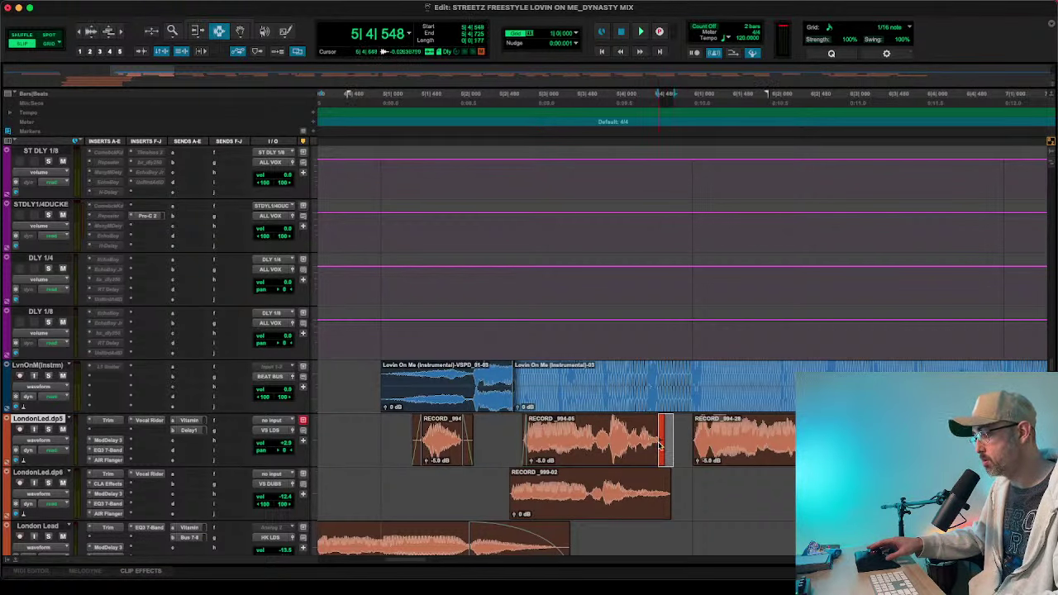
key(f)
drag(684, 501, 658, 511)
key(f)
click(691, 410)
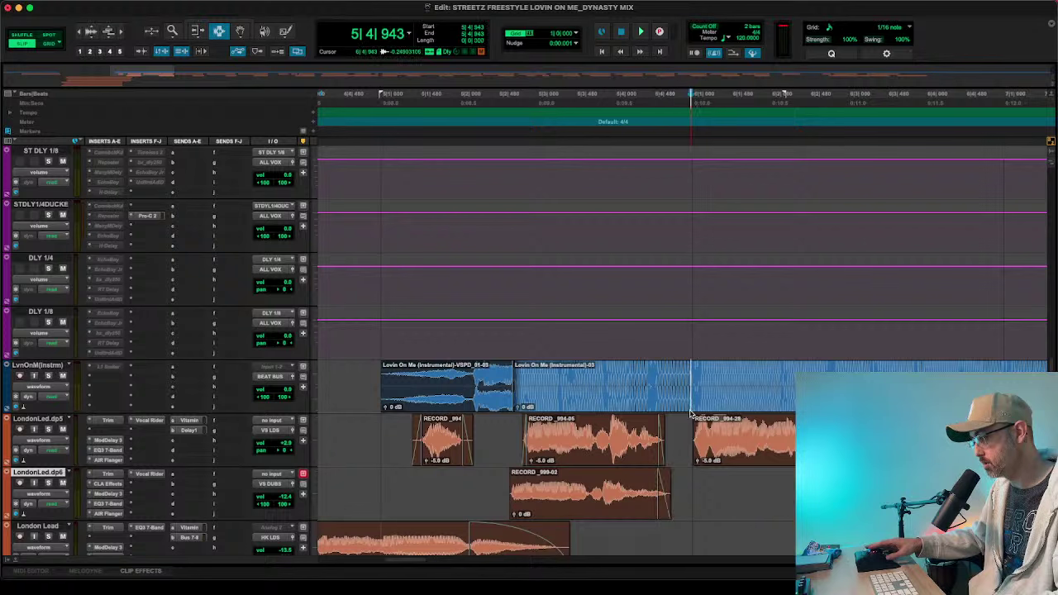
- Fade in the LondonLed.dp5 clip that starts at bar 6 and the LondonLed.dp6 clip RECORD_999-02
drag(671, 443, 699, 453)
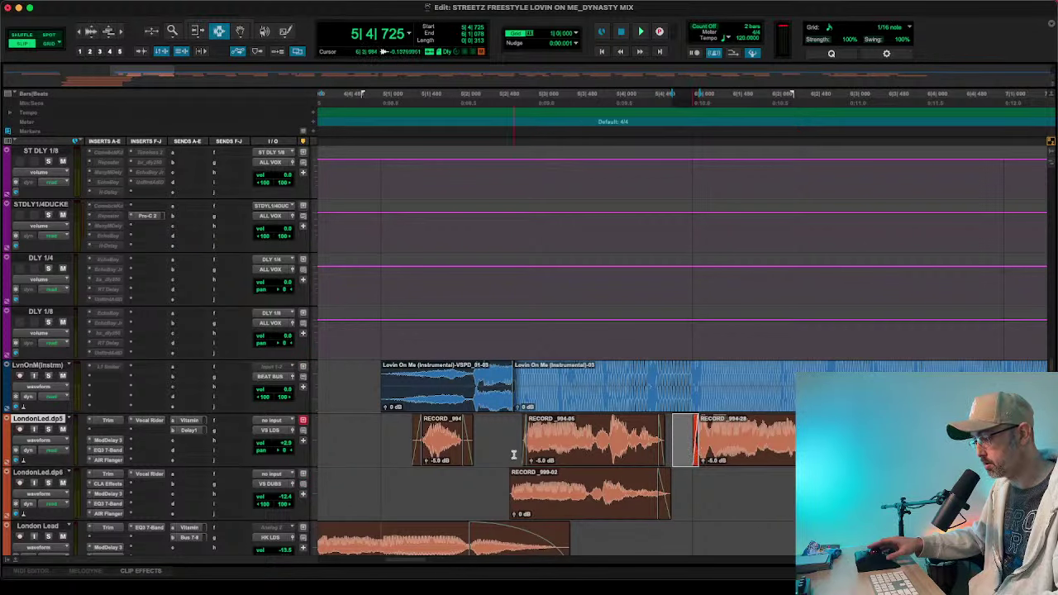
drag(496, 483, 512, 487)
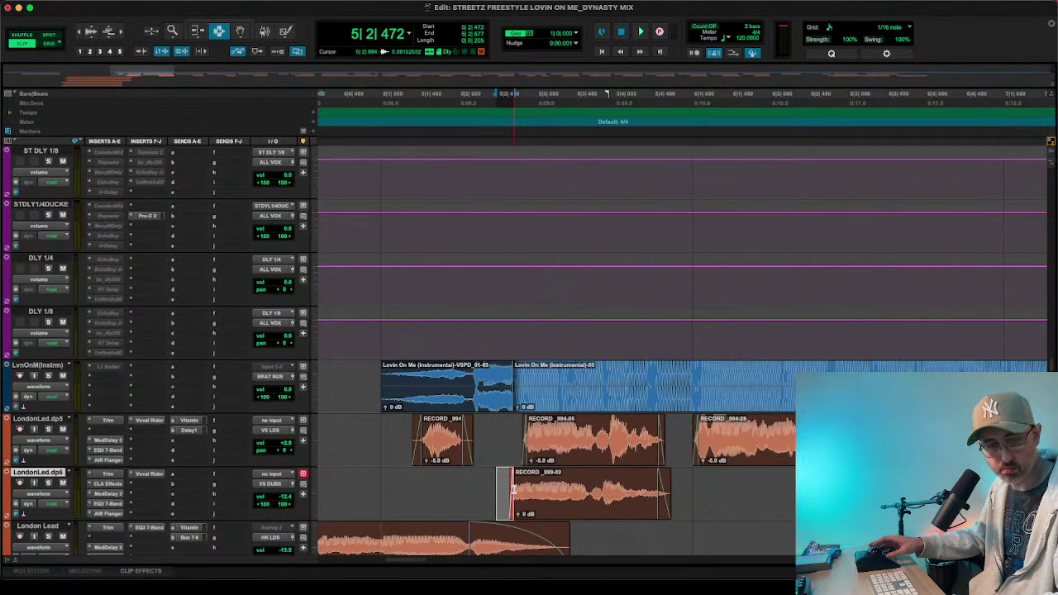
- Fade both ends of the LondonLed.dp6 clip RECORD_999-03 and fade out the end of the LondonLed.dp5 clip above it
scroll(642, 486, right, 10)
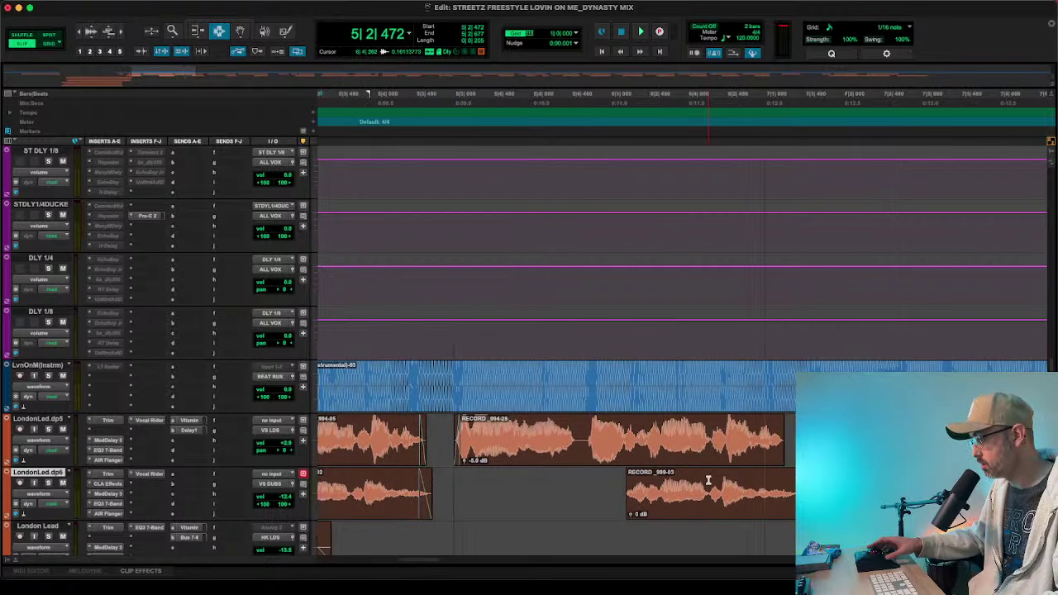
drag(837, 491, 788, 492)
key(f)
drag(881, 491, 926, 492)
key(Down)
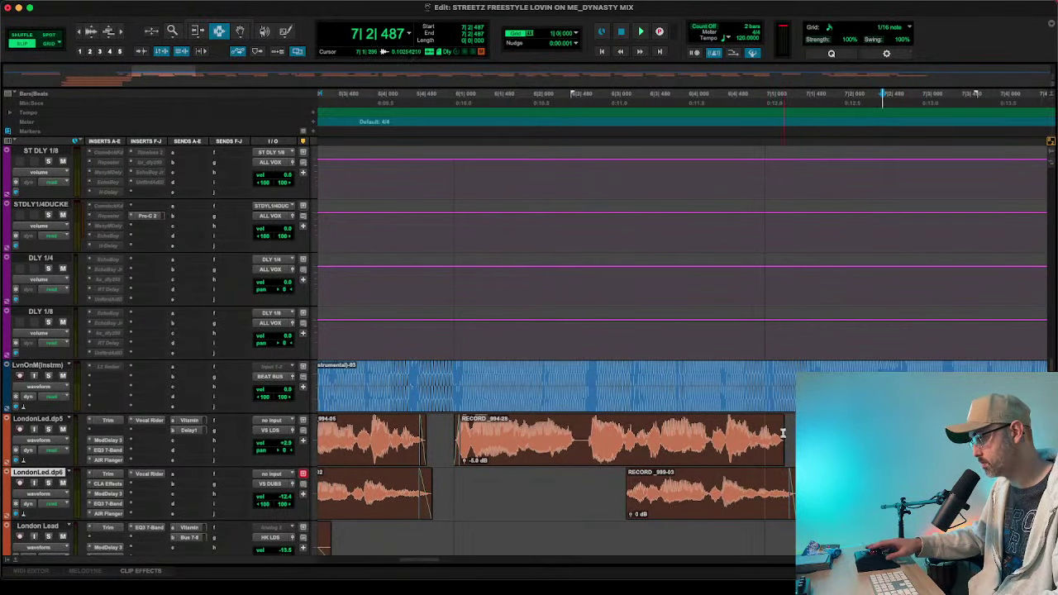
drag(789, 436, 776, 442)
key(f)
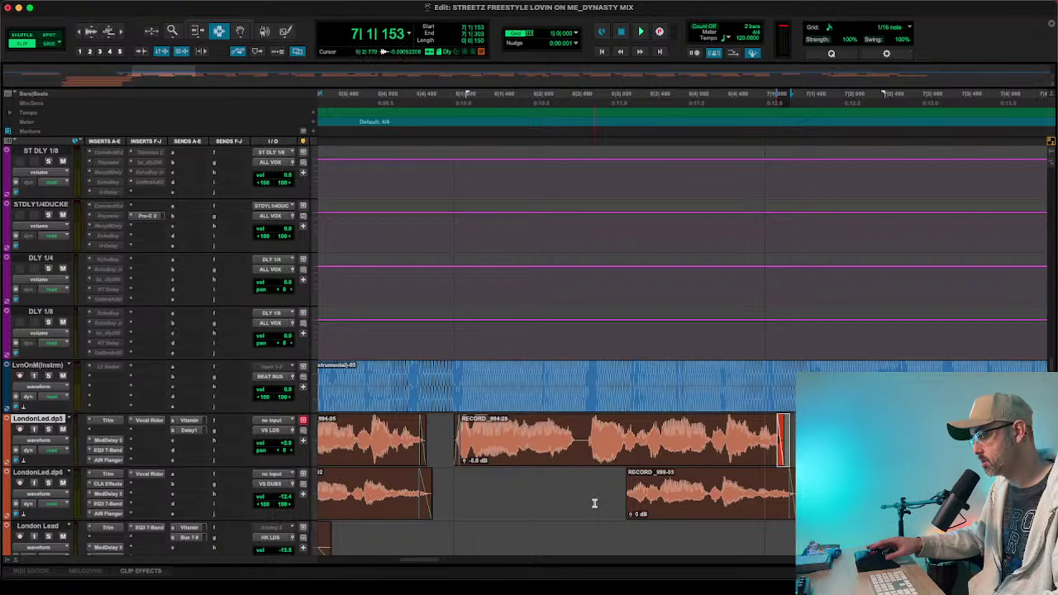
drag(594, 503, 630, 503)
key(f)
- Fade both ends of the LondonLed.dp5 clip between bars 7 and 8 and of the LondonLed.dp6 clip RECORD_999-05
scroll(728, 500, right, 1)
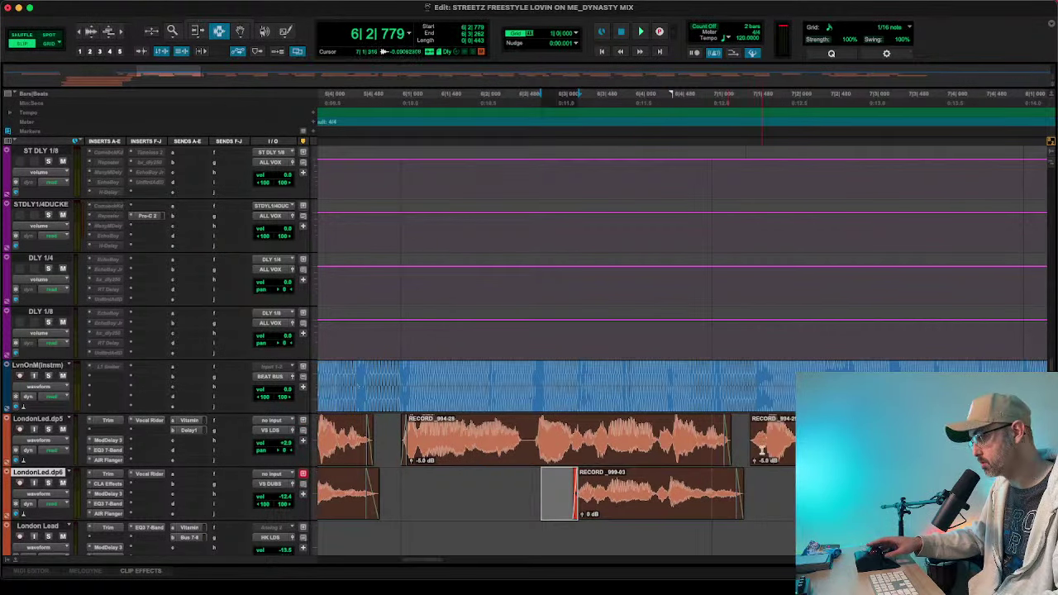
drag(728, 434, 757, 441)
key(f)
scroll(757, 442, right, 4)
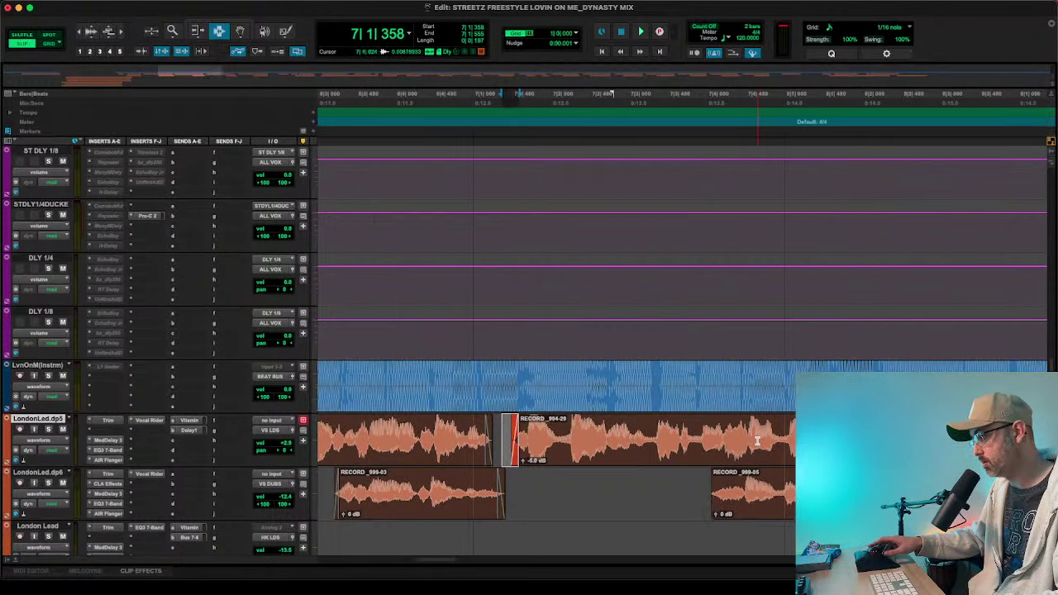
drag(690, 489, 724, 492)
key(f)
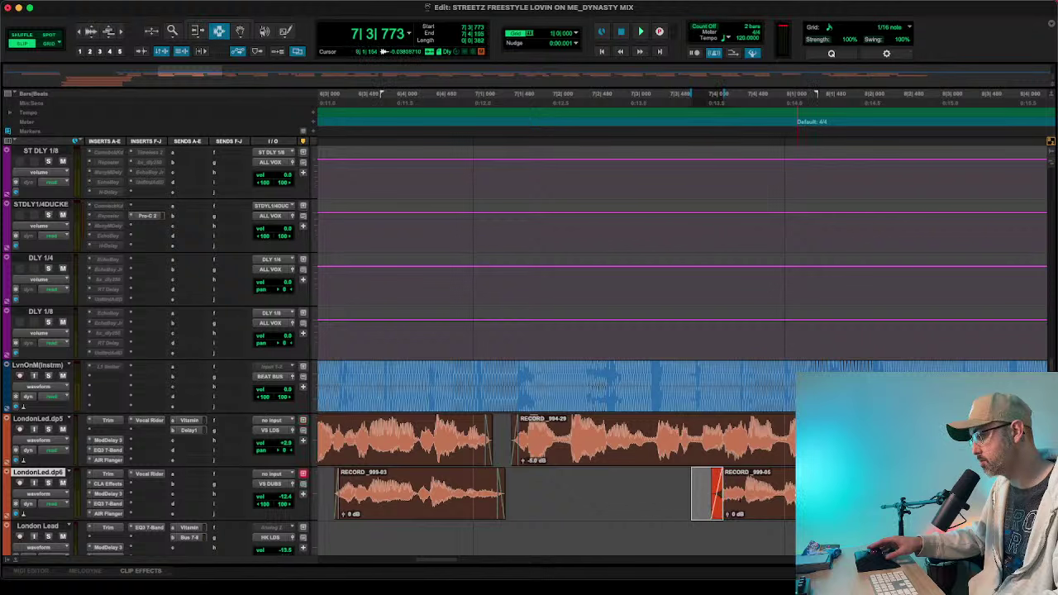
drag(864, 493, 822, 493)
drag(864, 440, 830, 439)
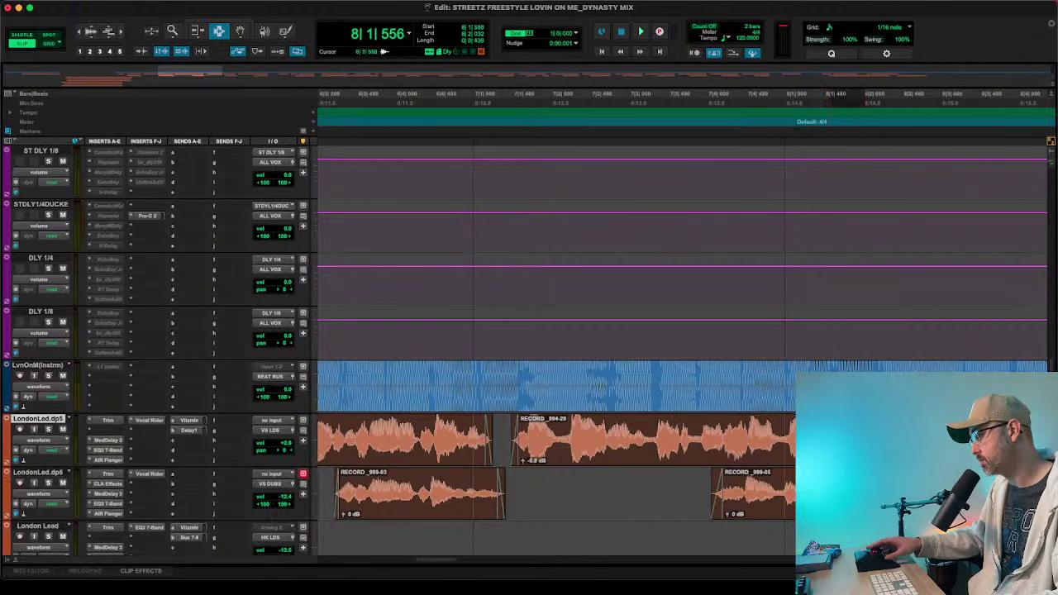
- Fade out the LondonLed.dp5 clip RECORD_994-07 and fade both ends of the LondonLed.dp6 clip below it at bar 9
scroll(859, 439, right, 5)
scroll(777, 445, left, 1)
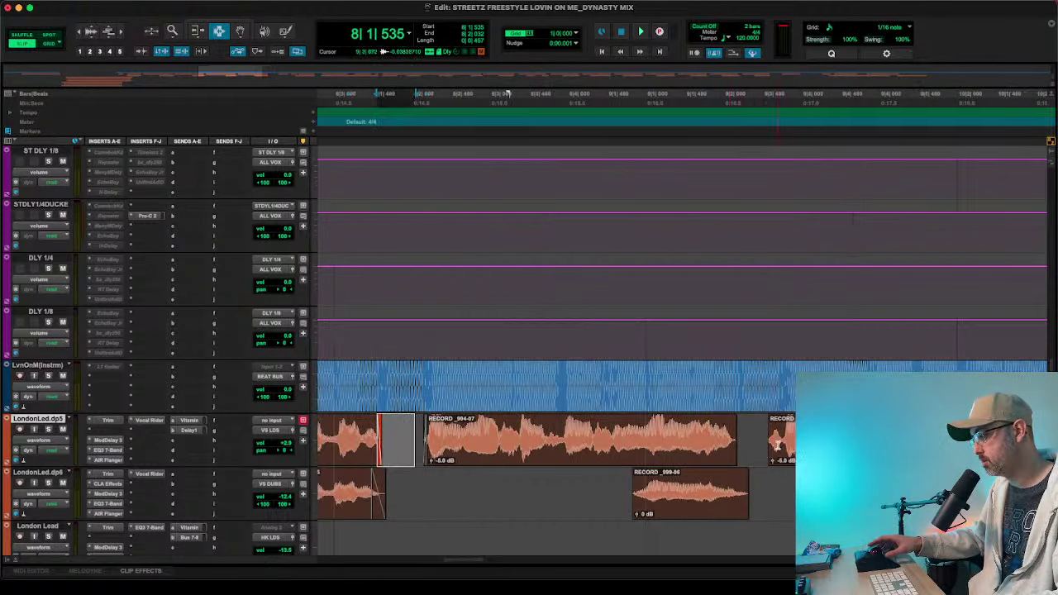
drag(790, 512, 734, 506)
key(f)
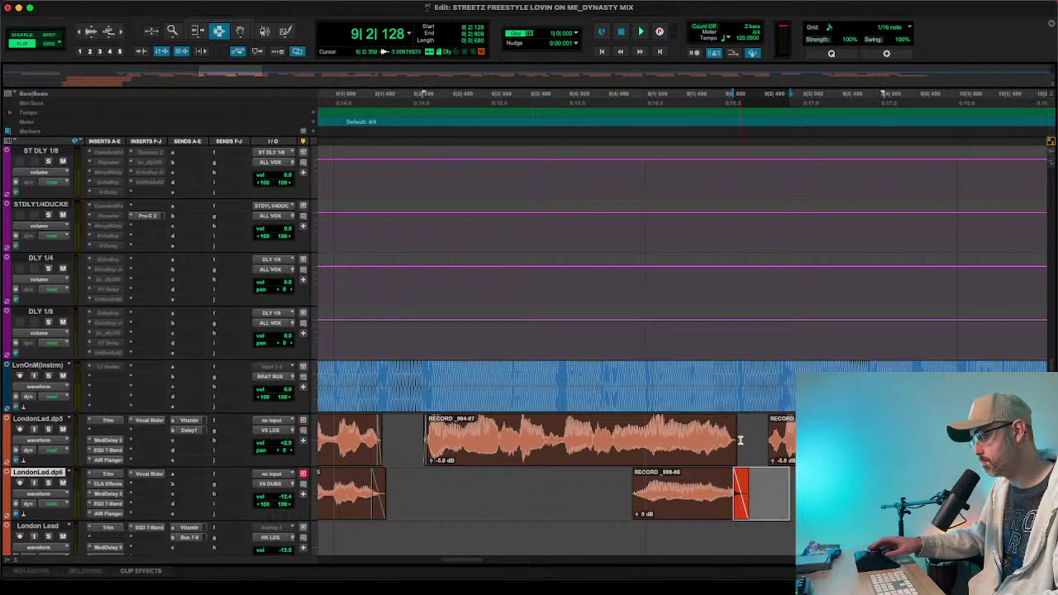
drag(744, 439, 729, 442)
key(f)
drag(613, 501, 643, 498)
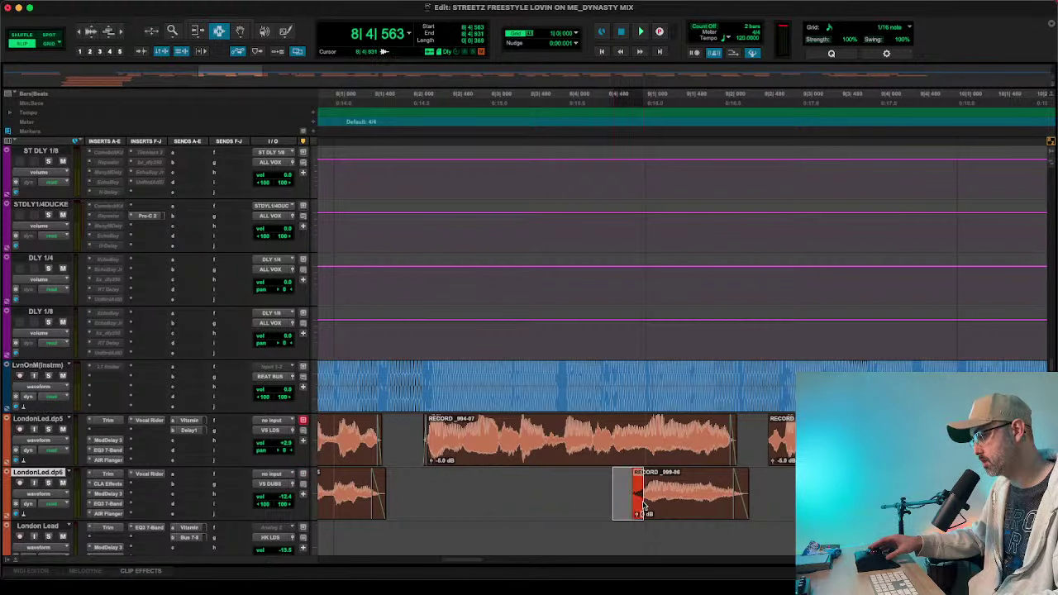
key(f)
- Fade both ends of the LondonLed.dp5 clip RECORD_994-08 and of the LondonLed.dp6 clip RECORD_999-07
scroll(660, 478, right, 5)
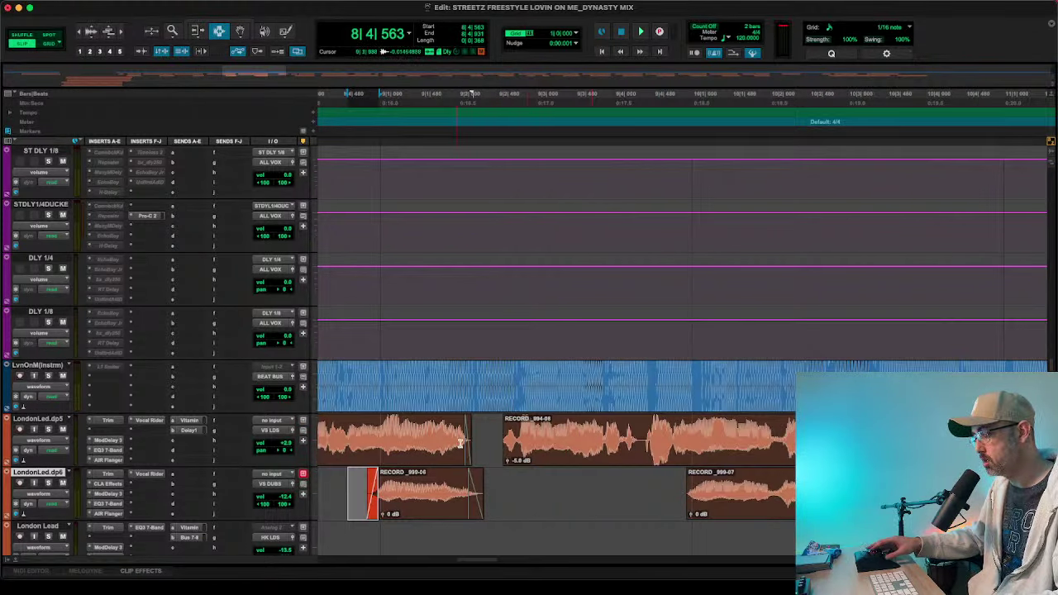
drag(487, 442, 510, 442)
key(ctrl+f)
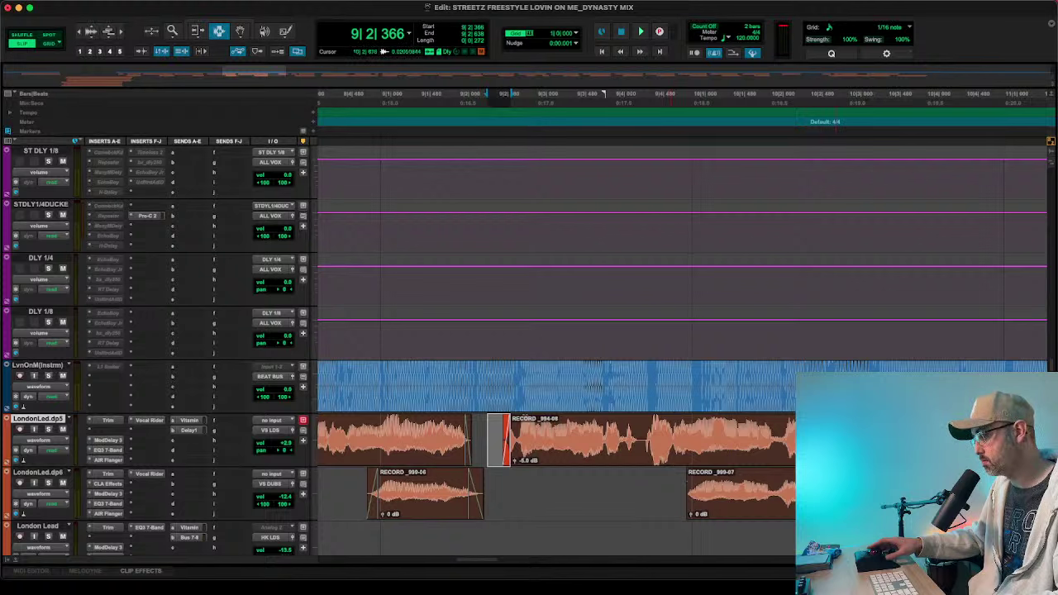
drag(860, 442, 829, 494)
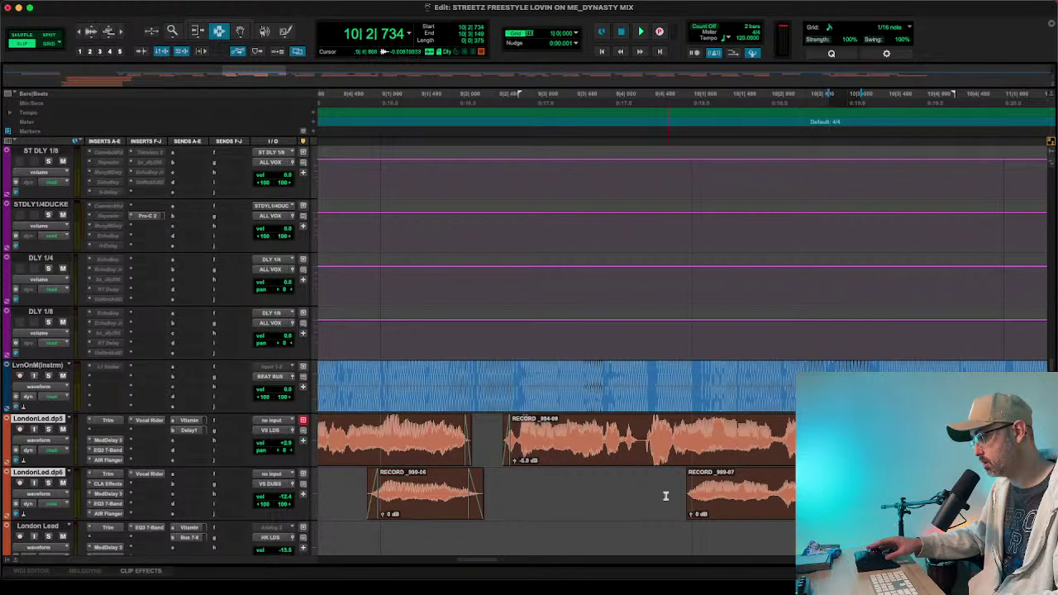
drag(665, 495, 688, 495)
- Fade both ends of the LondonLed.dp5 clip RECORD_994-10 and fade in the LondonLed.dp6 clip RECORD_999-23
scroll(652, 495, right, 4)
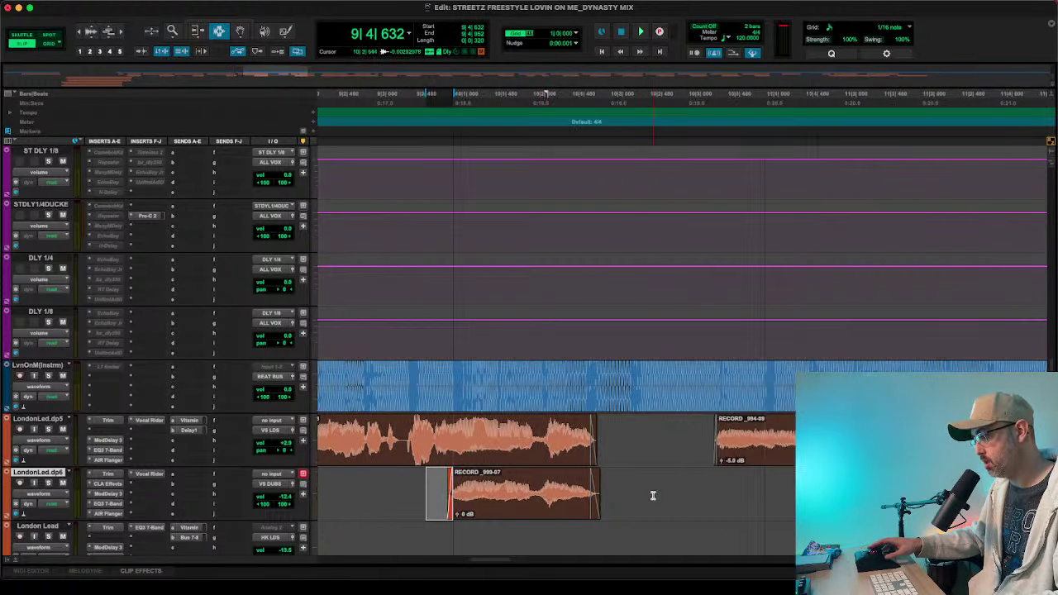
mouse_move(845, 442)
mouse_down()
mouse_move(814, 442)
mouse_move(870, 442)
mouse_move(856, 442)
mouse_up()
key(F6)
key(F7)
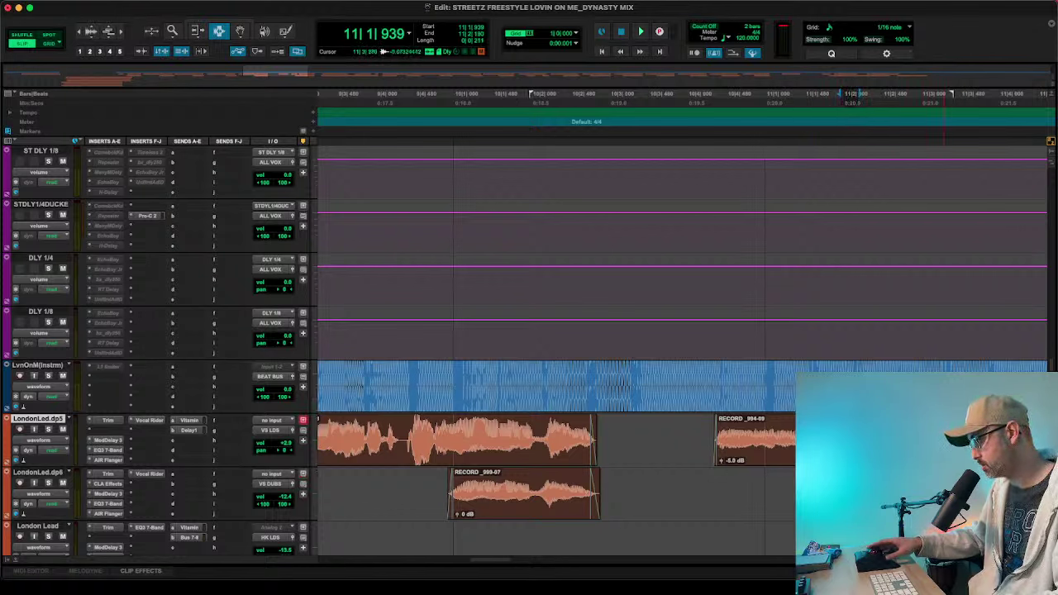
drag(942, 442, 920, 442)
drag(866, 493, 904, 493)
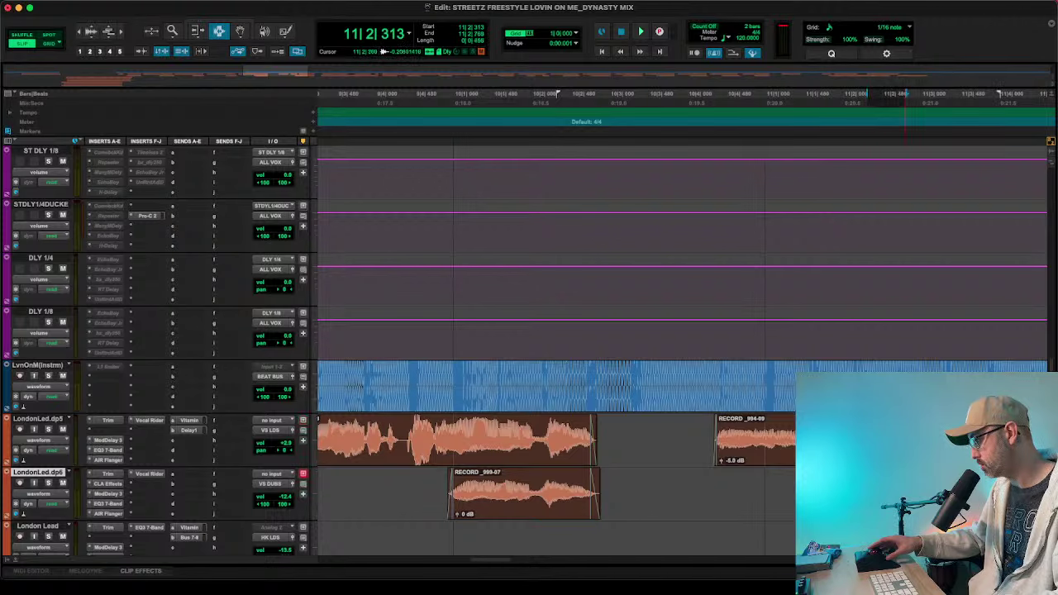
- Fade in the LondonLed.dp5 clip RECORD_994-11 and fade out its end together with the LondonLed.dp6 clip below
scroll(826, 493, right, 5)
drag(534, 447, 552, 450)
drag(742, 458, 708, 484)
key(f)
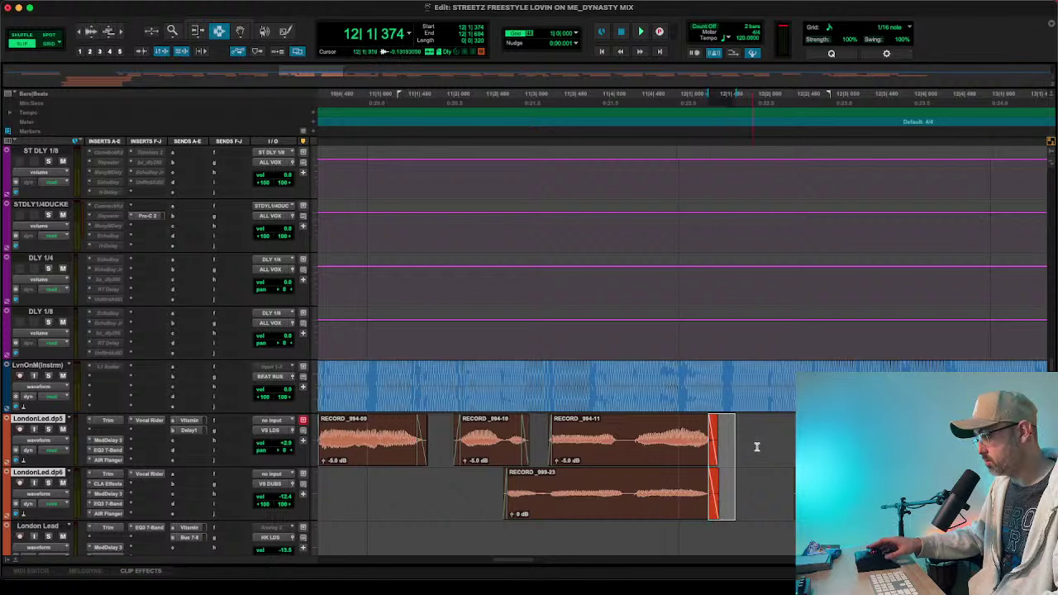
- Fade both ends of the LondonLed.dp5 clip after beat 12|2, and extend and fade in the start of RECORD_994-13
drag(758, 446, 801, 440)
key(F7)
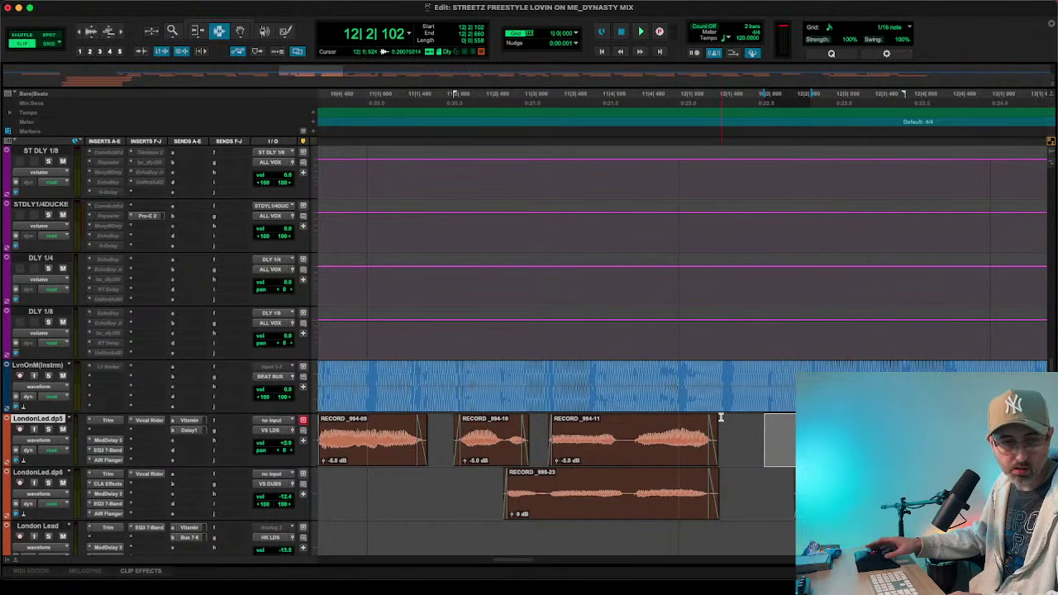
scroll(720, 418, right, 10)
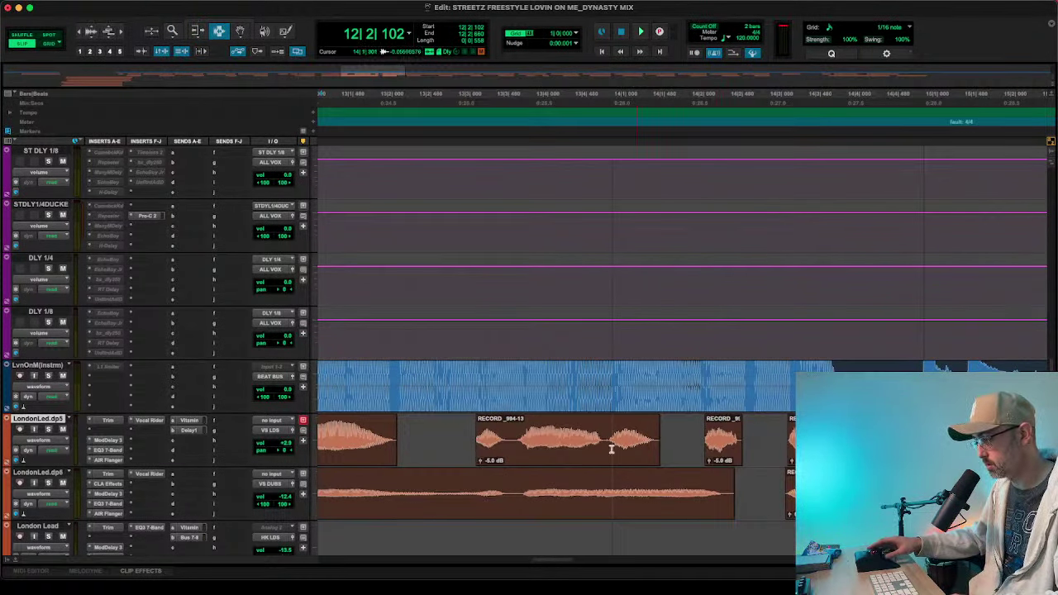
key(F6)
mouse_move(490, 442)
mouse_down()
mouse_move(467, 453)
mouse_move(485, 449)
mouse_up()
key(F7)
key(f)
scroll(487, 446, left, 3)
key(f)
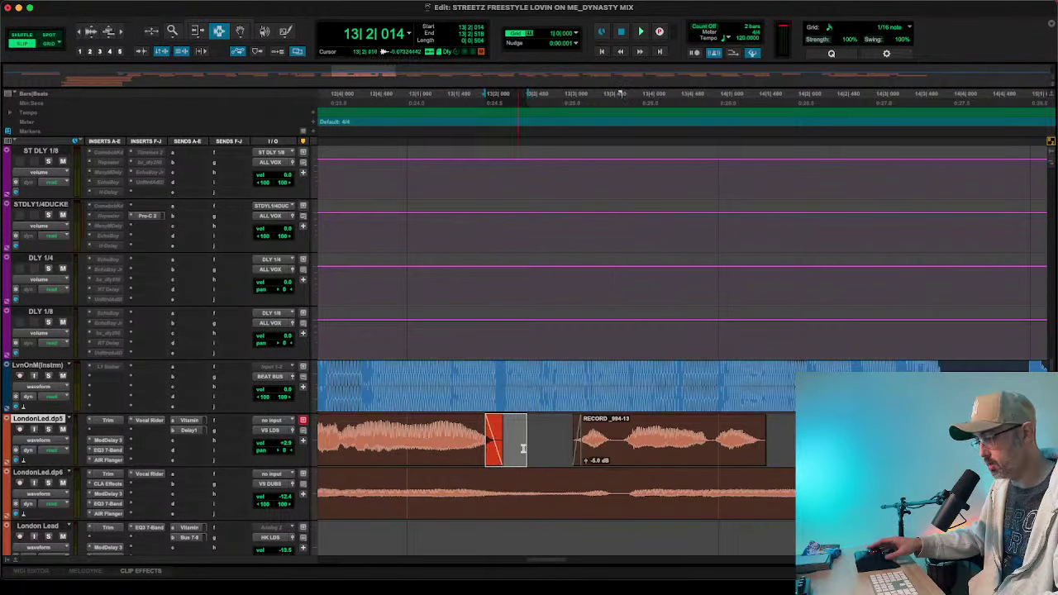
- Fade out RECORD_994-13 on LondonLed.dp5, then extend the start of the short clip at beat 14|2 and fade both its ends
scroll(523, 449, right, 3)
drag(610, 442, 645, 448)
key(F6)
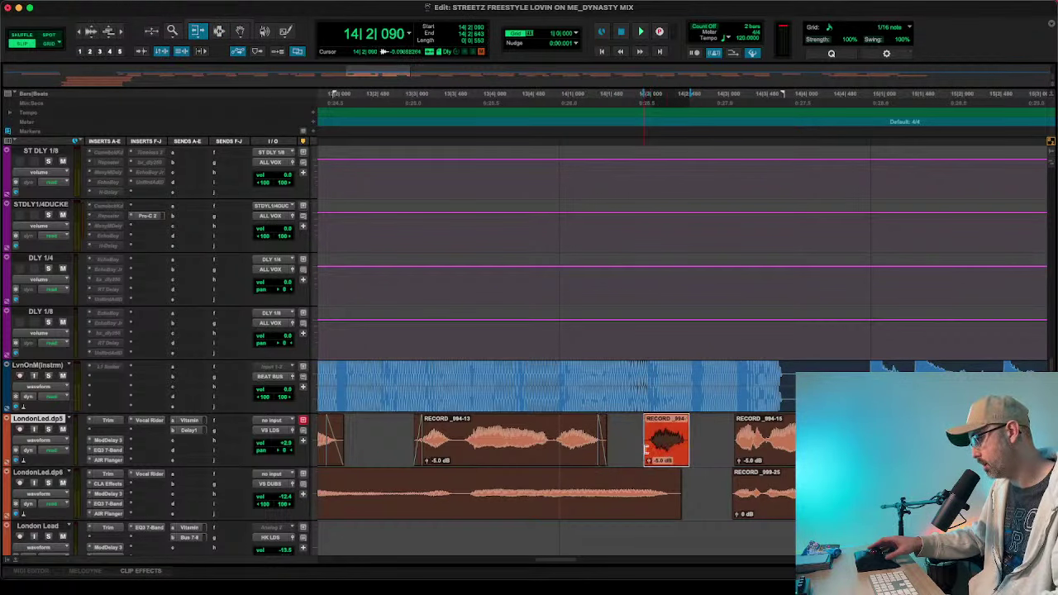
key(F7)
drag(721, 443, 651, 455)
key(f)
key(f)
- Extend and fade in the start of RECORD_994-15 on LondonLed.dp5, and fade the neighbouring LondonLed.dp6 clip edges through the end of RECORD_999-25
drag(721, 443, 731, 481)
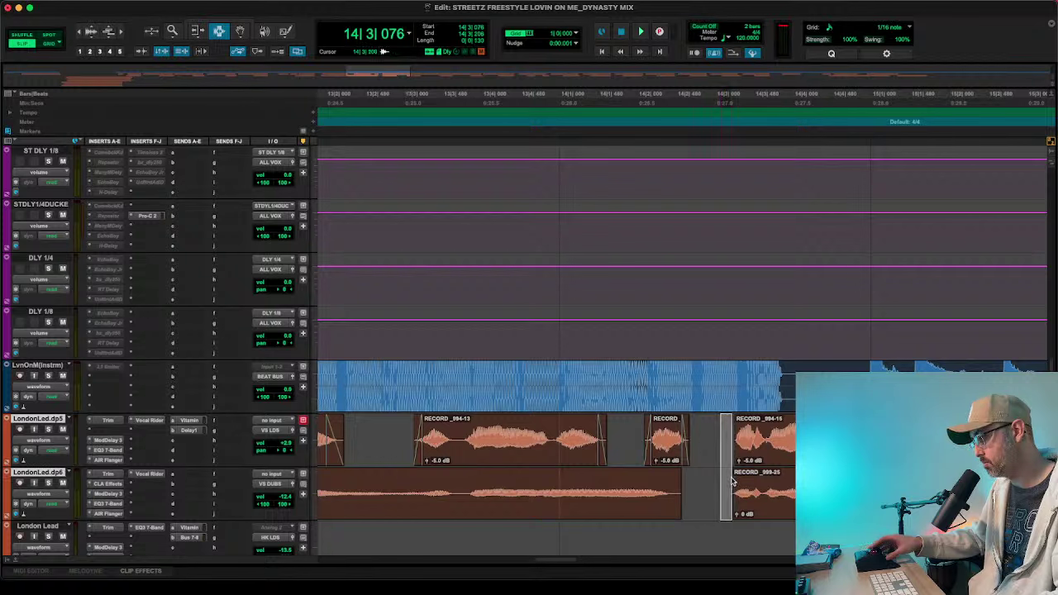
click(726, 457)
key(F6)
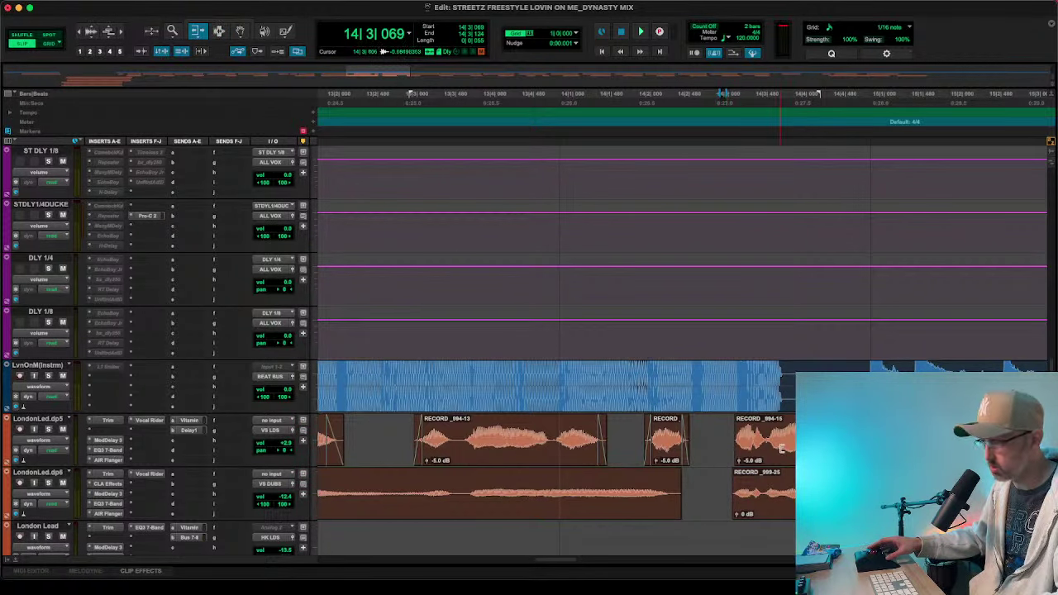
drag(781, 448, 726, 447)
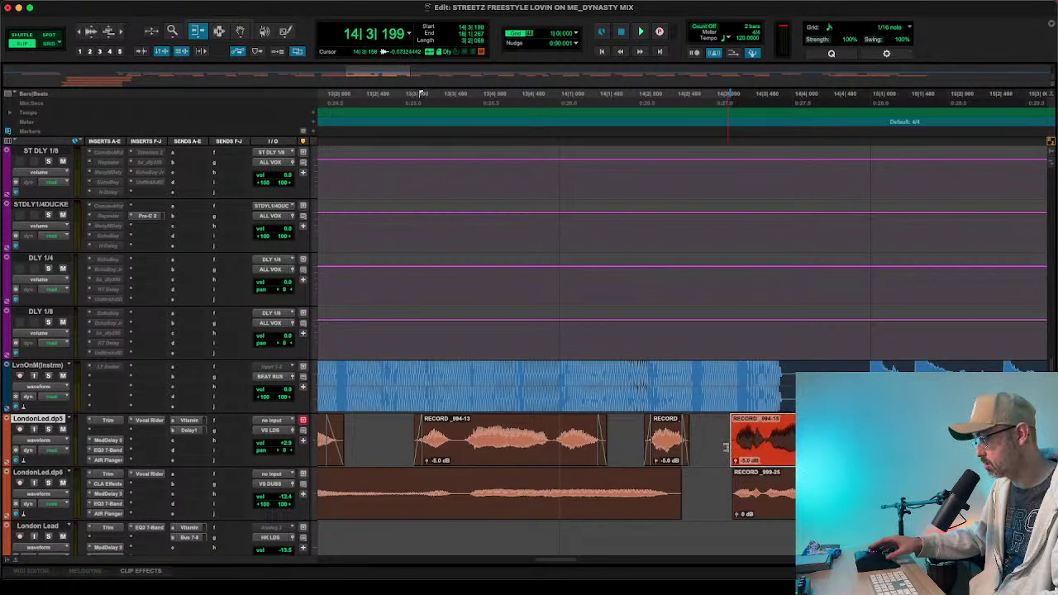
key(F7)
drag(709, 482, 671, 506)
scroll(678, 500, right, 5)
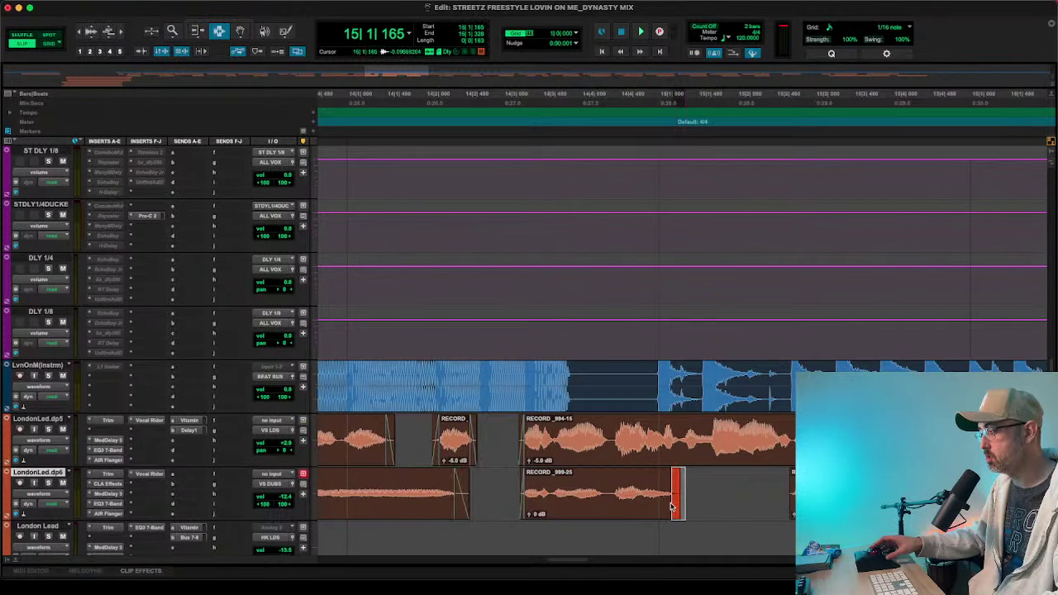
- Fade in the LondonLed.dp6 clip RECORD_999-09, and extend and fade in the start of RECORD_999-10
drag(794, 496, 779, 495)
scroll(619, 490, right, 12)
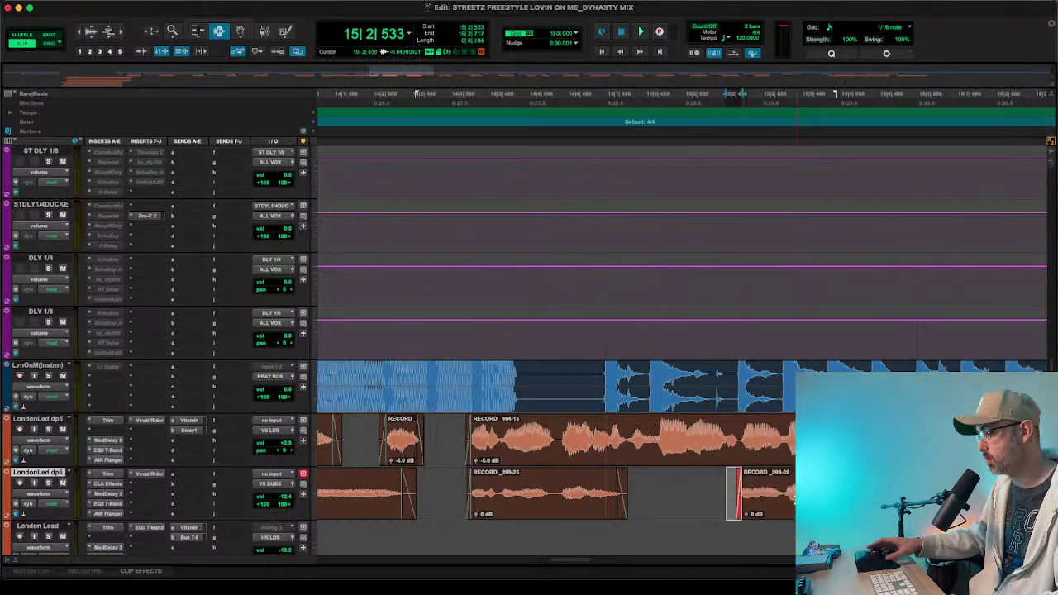
scroll(628, 501, left, 2)
key(F6)
click(695, 496)
mouse_move(685, 495)
mouse_down()
mouse_move(670, 496)
mouse_move(676, 512)
mouse_up()
key(F7)
key(f)
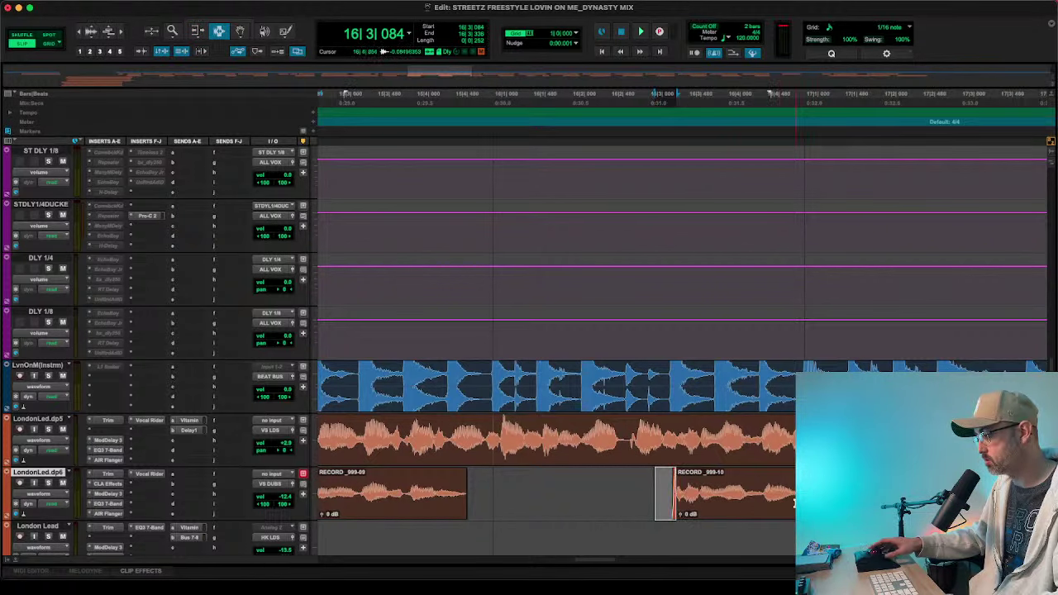
- Fade out the ends of the LondonLed.dp6 clips RECORD_999-10 and RECORD_999-09
drag(835, 501, 819, 499)
drag(568, 499, 457, 503)
key(f)
- Extend the start of the LondonLed.dp6 clip RECORD_999-11 and fade both of its ends
scroll(610, 491, right, 5)
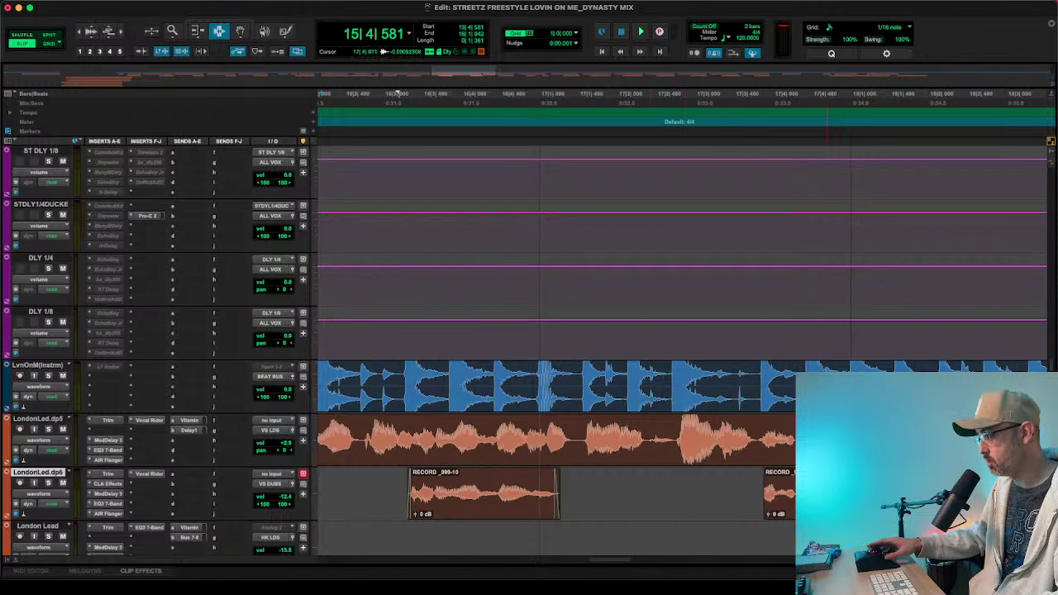
scroll(680, 481, right, 3)
scroll(680, 481, down, 1)
key(F6)
mouse_move(613, 442)
mouse_down()
mouse_move(598, 459)
mouse_move(588, 450)
mouse_move(618, 450)
mouse_move(608, 450)
mouse_up()
key(F7)
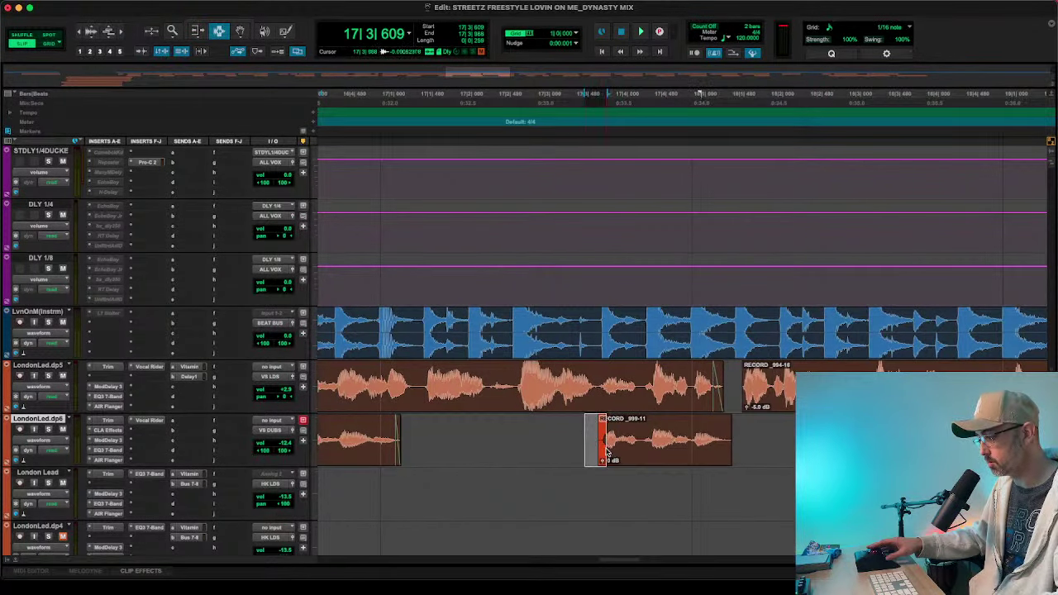
mouse_move(733, 446)
mouse_down()
mouse_move(708, 447)
mouse_move(730, 449)
mouse_up()
scroll(739, 444, right, 5)
key(f)
- Fade out RECORD_994-16 and RECORD_999-12 together where they end after bar 19, and fade in RECORD_994-17 on LondonLed.dp5
drag(915, 446, 884, 447)
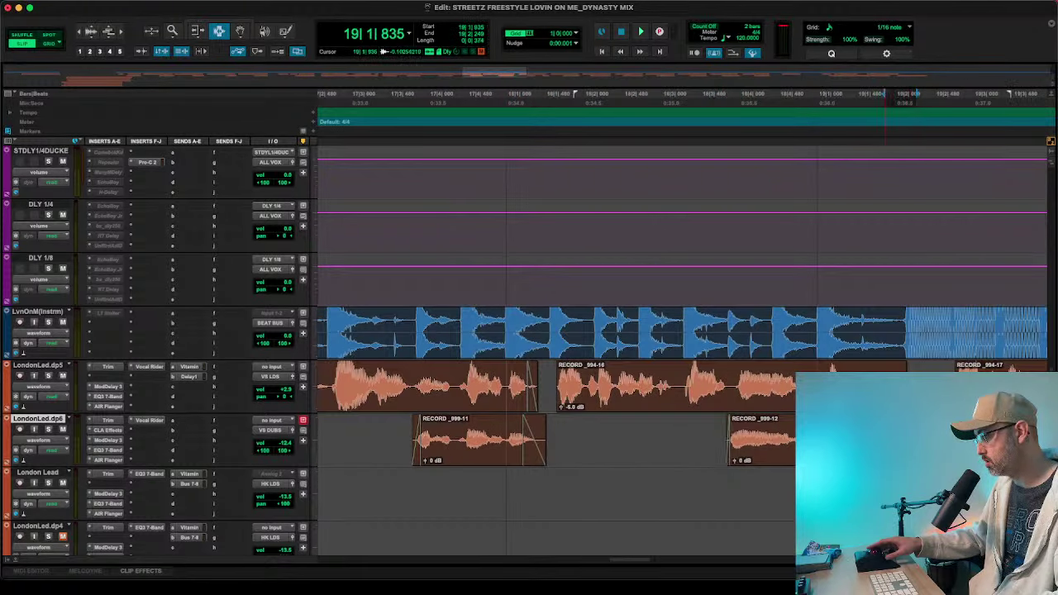
click(902, 366)
scroll(682, 385, right, 4)
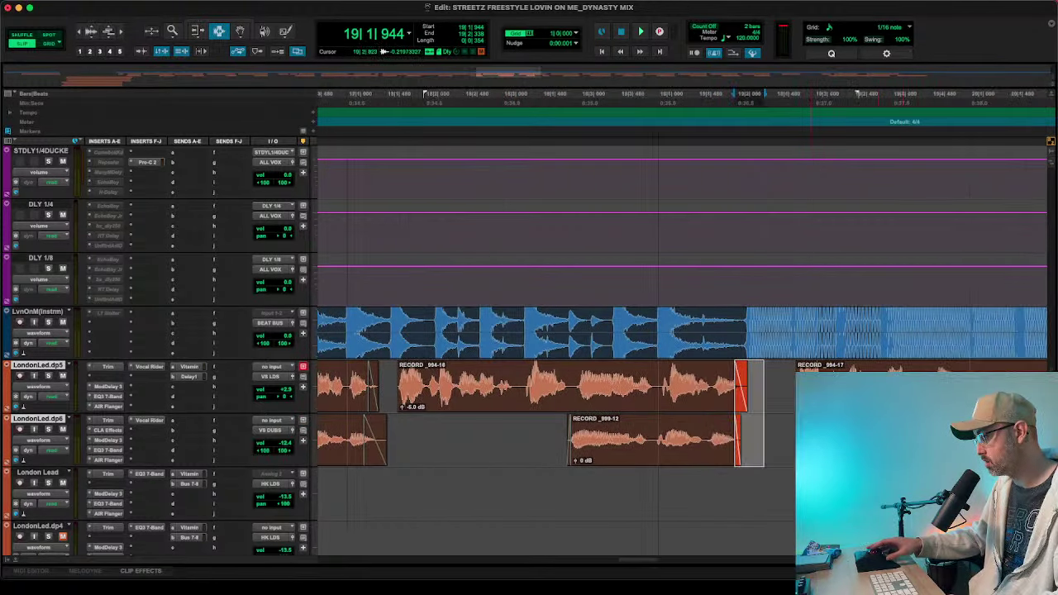
drag(800, 398, 791, 399)
key(f)
- Extend the start of the LondonLed.dp5 clip RECORD_994-16 just after bar 18 and fade it in
click(399, 387)
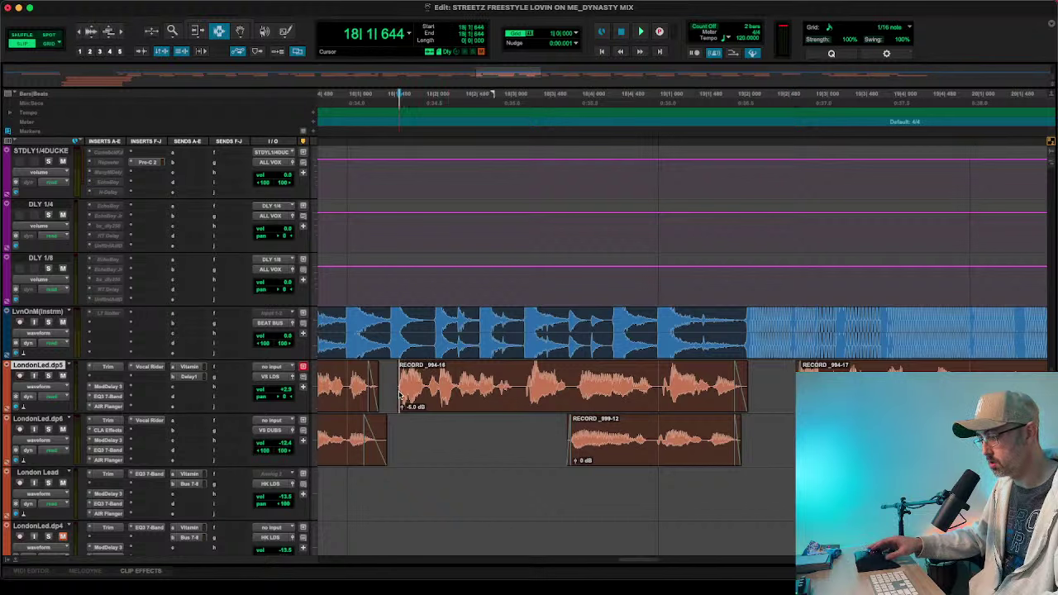
click(407, 396)
key(F6)
mouse_move(407, 392)
mouse_down()
mouse_move(385, 388)
mouse_move(400, 399)
mouse_up()
key(F7)
scroll(400, 400, right, 10)
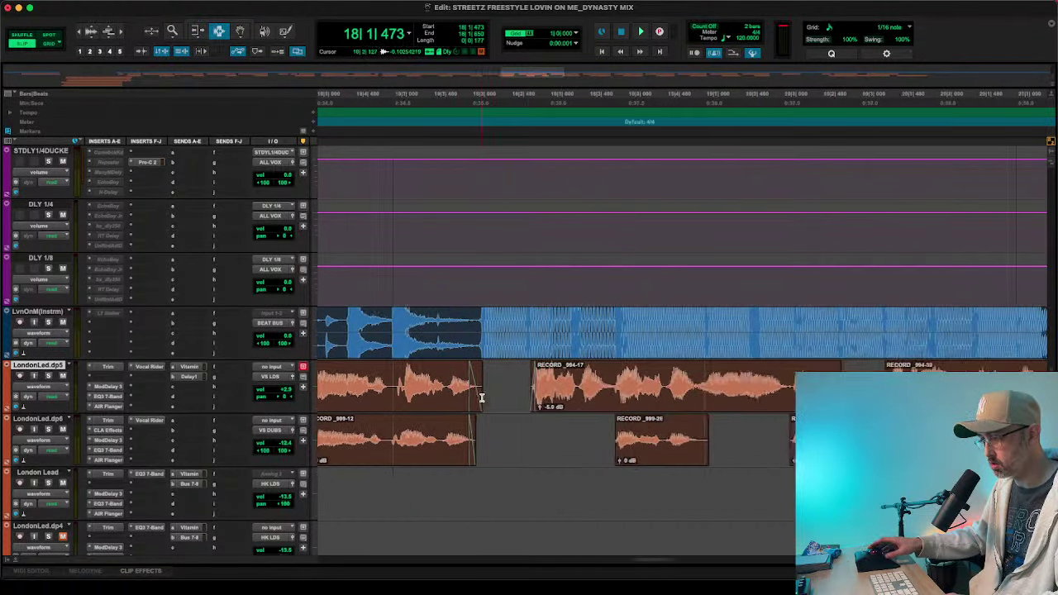
- Extend the start of the LondonLed.dp6 clip RECORD_999-26 and fade both of its ends
key(F8)
click(484, 446)
drag(472, 456, 476, 457)
key(F7)
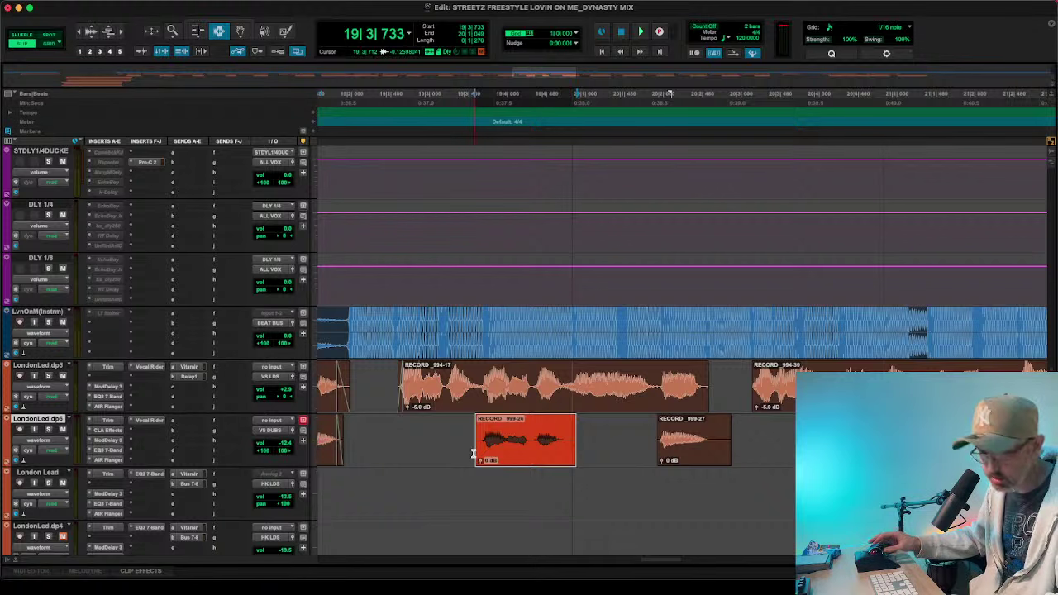
click(484, 446)
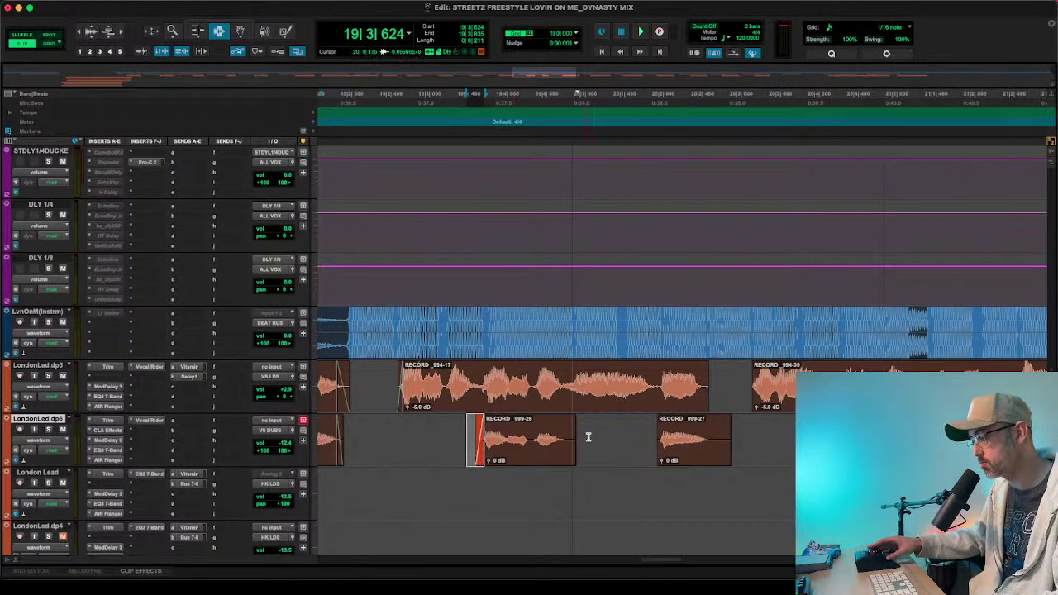
drag(589, 437, 545, 444)
key(ctrl+f)
- Fade in the LondonLed.dp6 clip RECORD_999-27 and trim off its silent tail at 20|2|795
drag(634, 439, 661, 446)
click(714, 437)
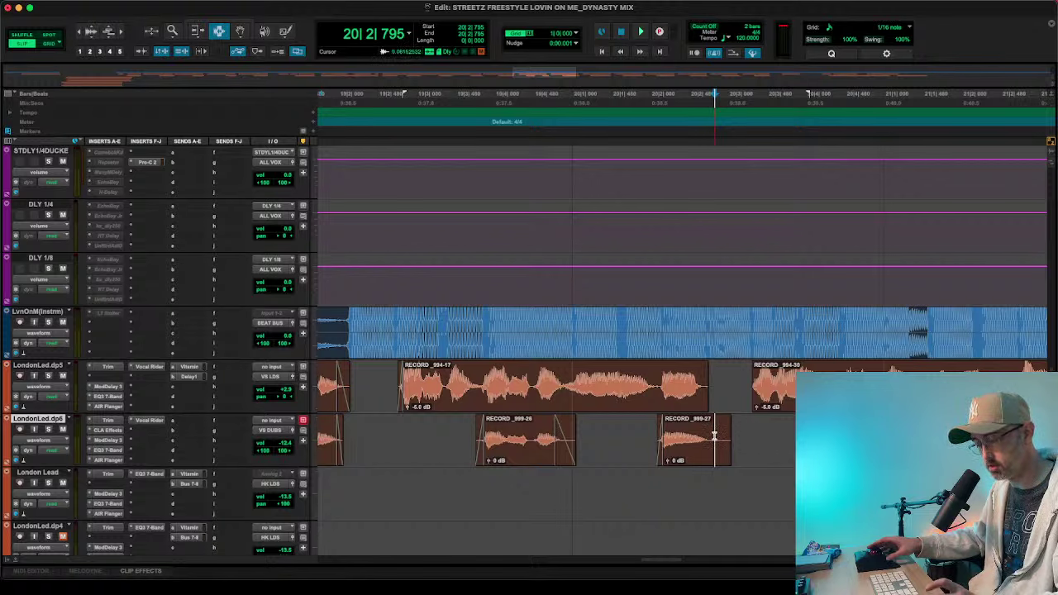
key(s)
- Fade out the ends of RECORD_994-17 and RECORD_999-27, and fade in RECORD_994-30 on LondonLed.dp5
drag(725, 441, 652, 404)
key(f)
scroll(730, 441, right, 2)
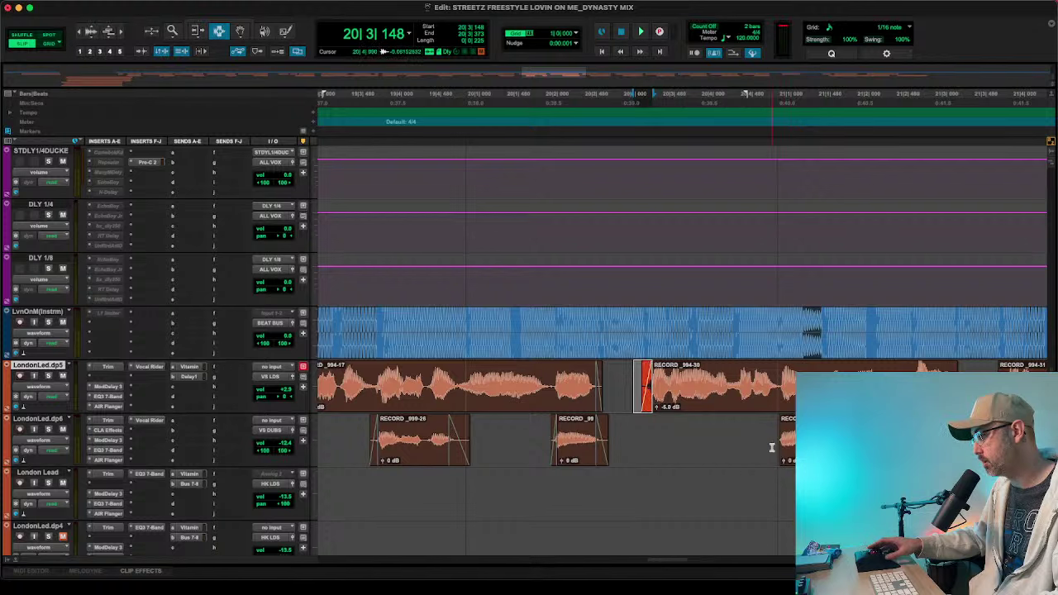
- Fade in the LondonLed.dp6 clip RECORD_999-14 and fade out its end together with the end of RECORD_994-30
mouse_move(767, 446)
mouse_down()
mouse_move(783, 449)
mouse_move(756, 440)
mouse_move(780, 439)
mouse_up()
key(F7)
key(f)
scroll(789, 439, right, 1)
scroll(829, 439, right, 2)
drag(848, 439, 822, 439)
- Fade in RECORD_994-31 on LondonLed.dp5 and RECORD_999-15 on LondonLed.dp6
drag(852, 386, 876, 386)
key(f)
scroll(866, 385, right, 2)
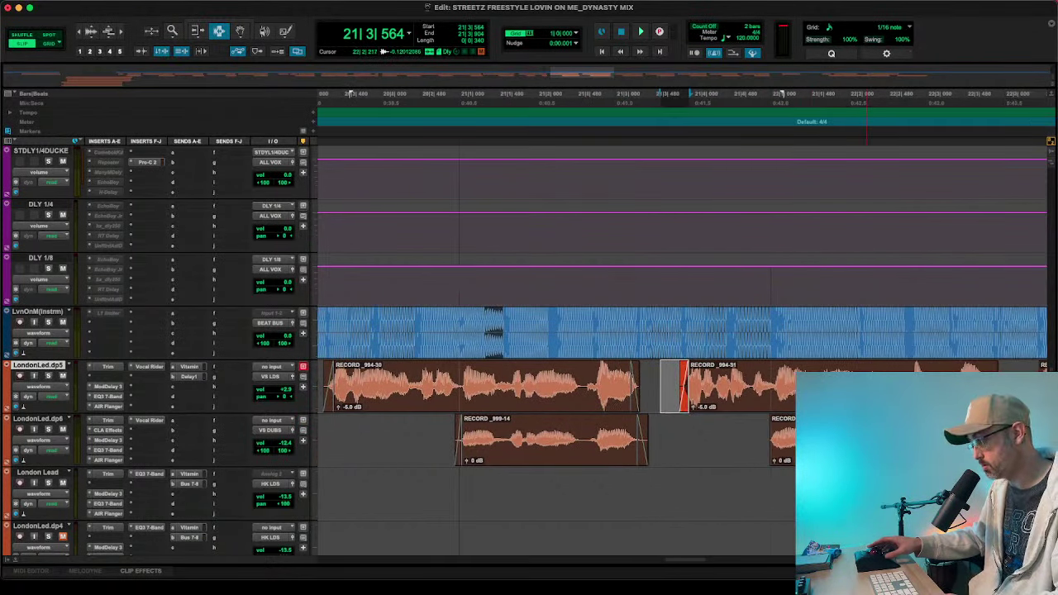
mouse_move(772, 438)
mouse_down()
mouse_move(755, 438)
mouse_move(769, 446)
mouse_up()
key(f)
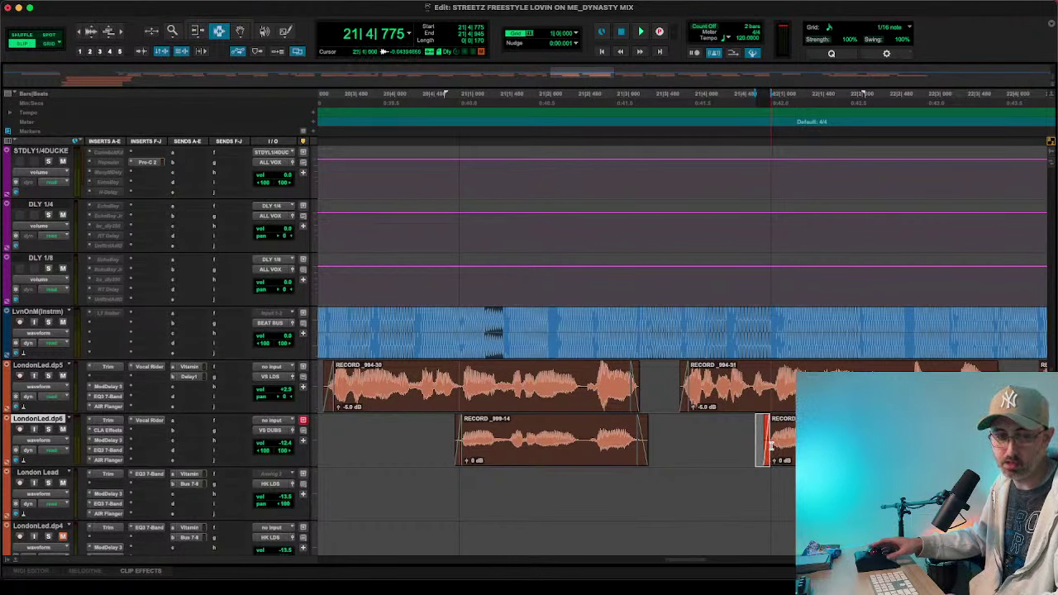
- Fade out the ends of RECORD_994-31 and RECORD_999-15, and fade in RECORD_994-19 on LondonLed.dp5
scroll(771, 445, right, 2)
scroll(771, 446, right, 8)
scroll(769, 446, left, 5)
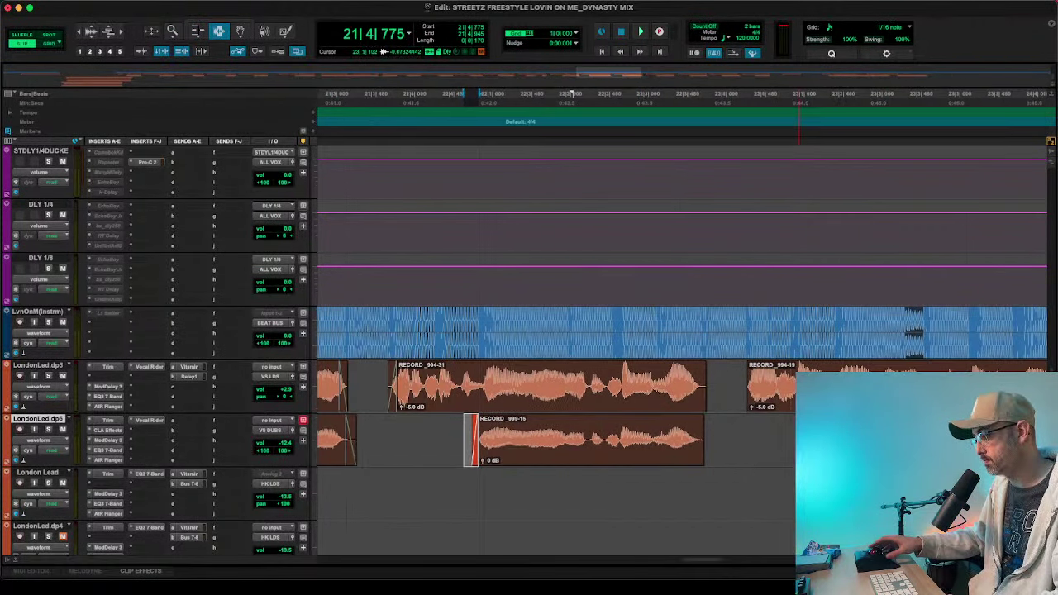
drag(727, 444, 737, 398)
key(f)
scroll(738, 405, right, 5)
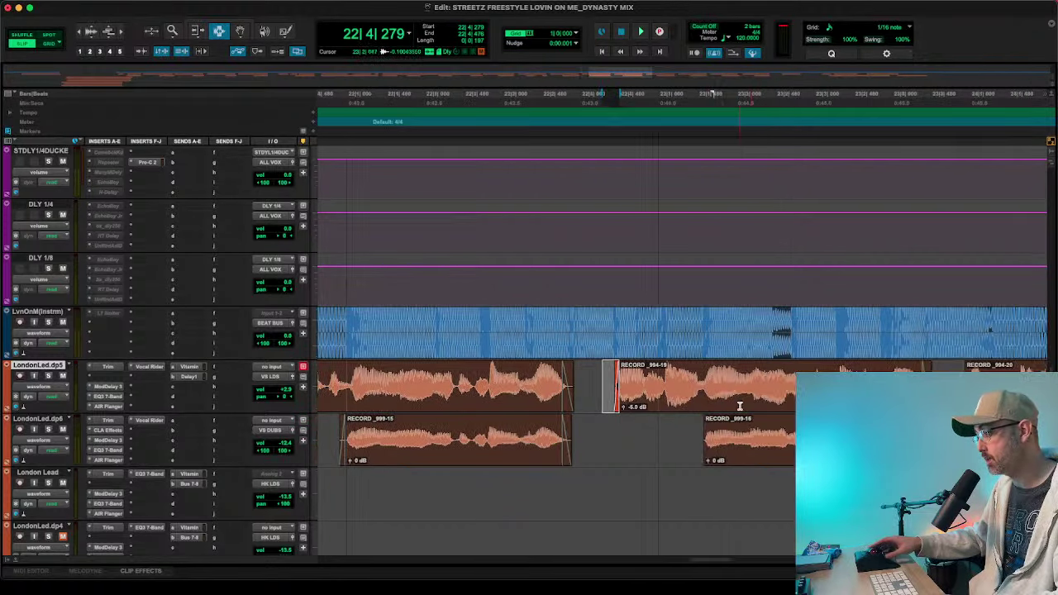
- Fade in the LondonLed.dp6 clip RECORD_999-16 and fade out its end together with the end of RECORD_994-19
drag(685, 446, 698, 446)
scroll(785, 442, right, 5)
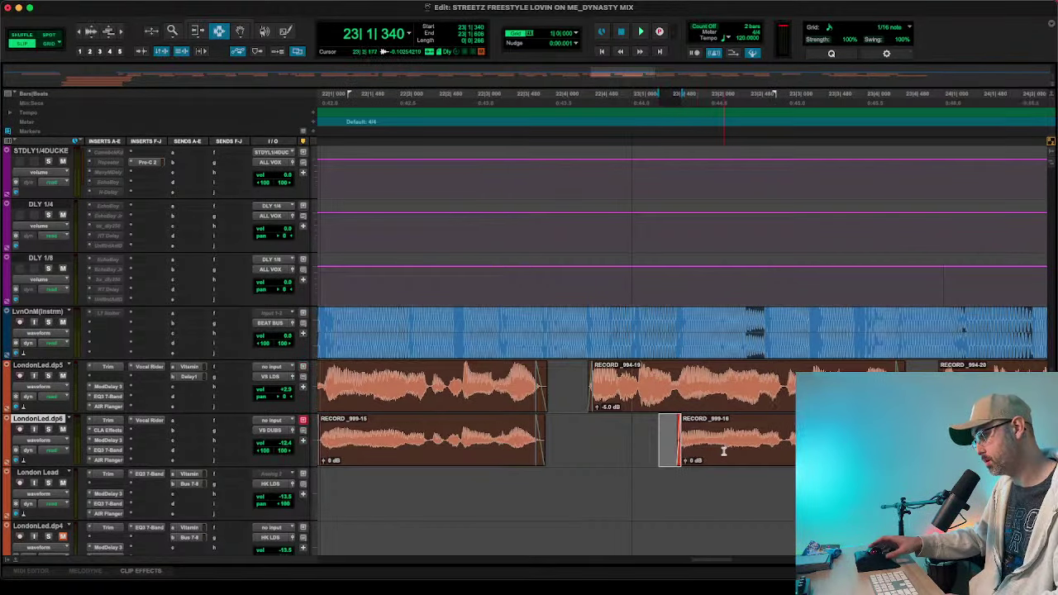
drag(787, 441, 795, 441)
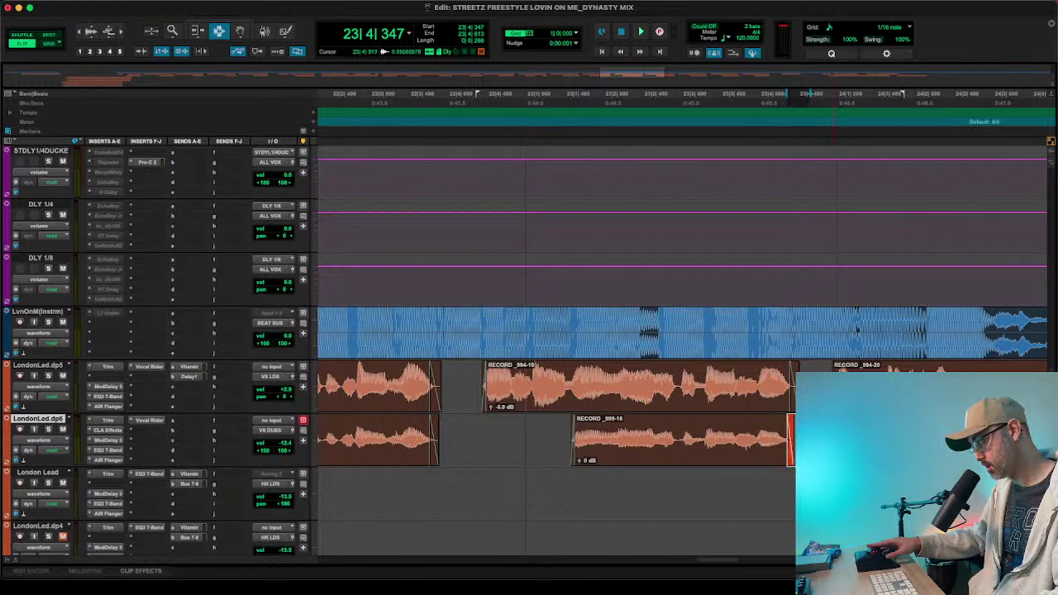
- Fade in RECORD_994-20 on LondonLed.dp5 just before bar 24 and RECORD_999-17 on LondonLed.dp6
click(826, 366)
key(f)
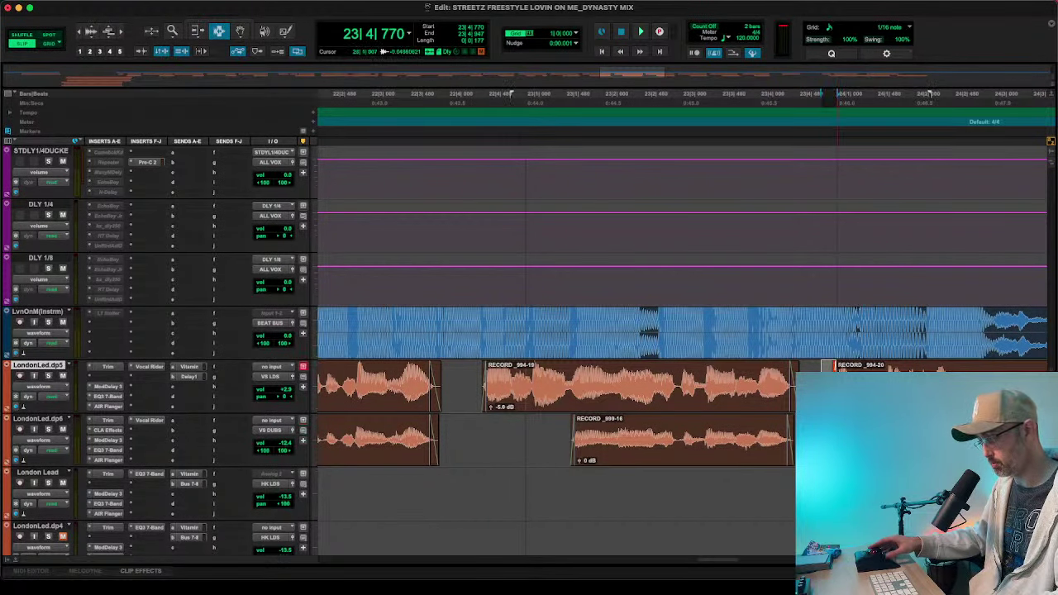
scroll(837, 384, right, 6)
drag(706, 448, 740, 449)
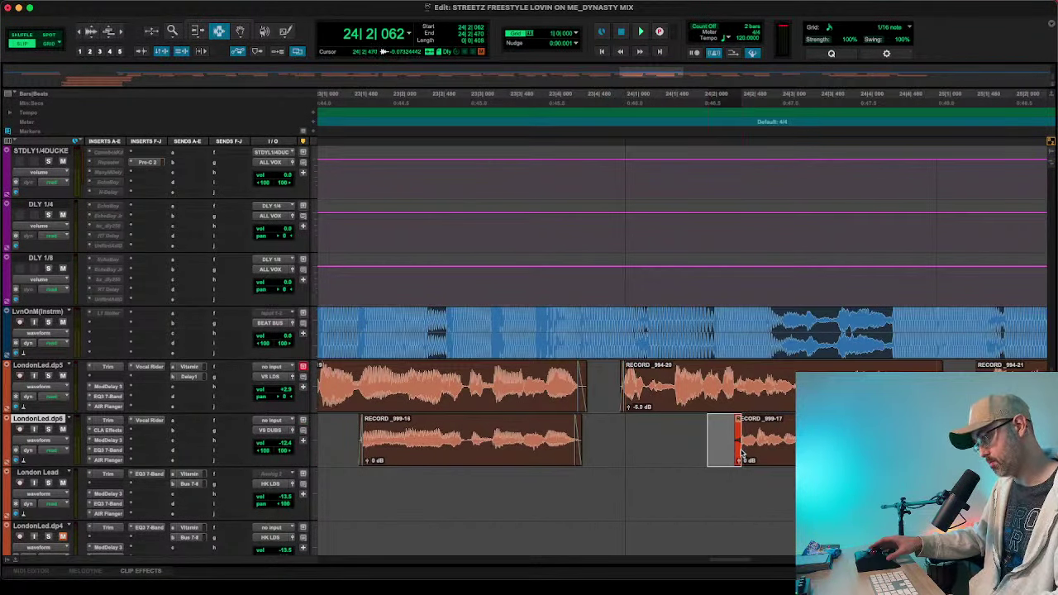
- Fade out RECORD_994-20 and RECORD_999-17 together around bar 25, and fade in RECORD_994-21 on LondonLed.dp5
click(939, 366)
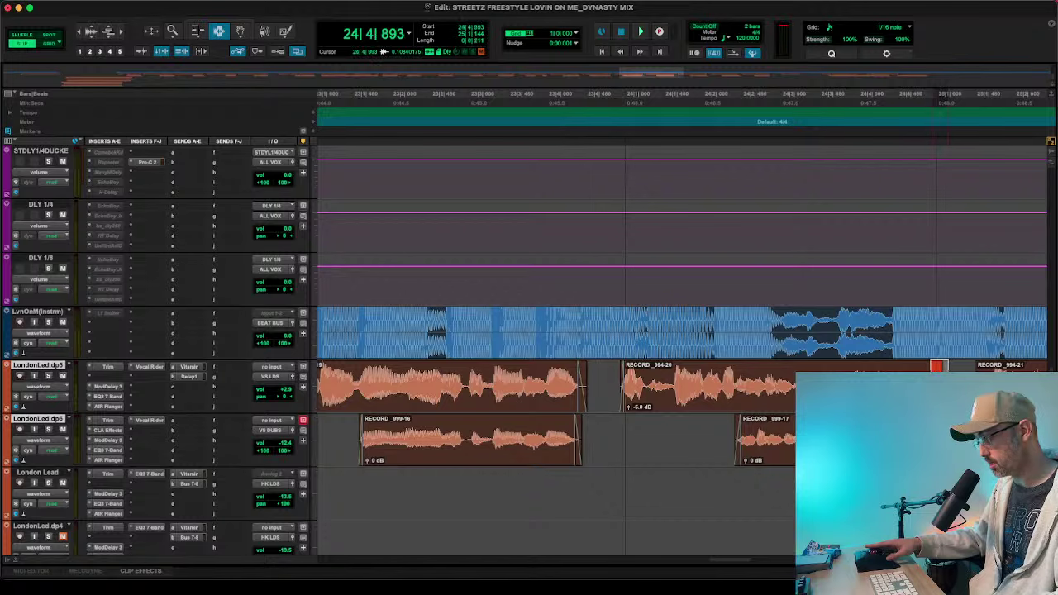
scroll(750, 413, right, 6)
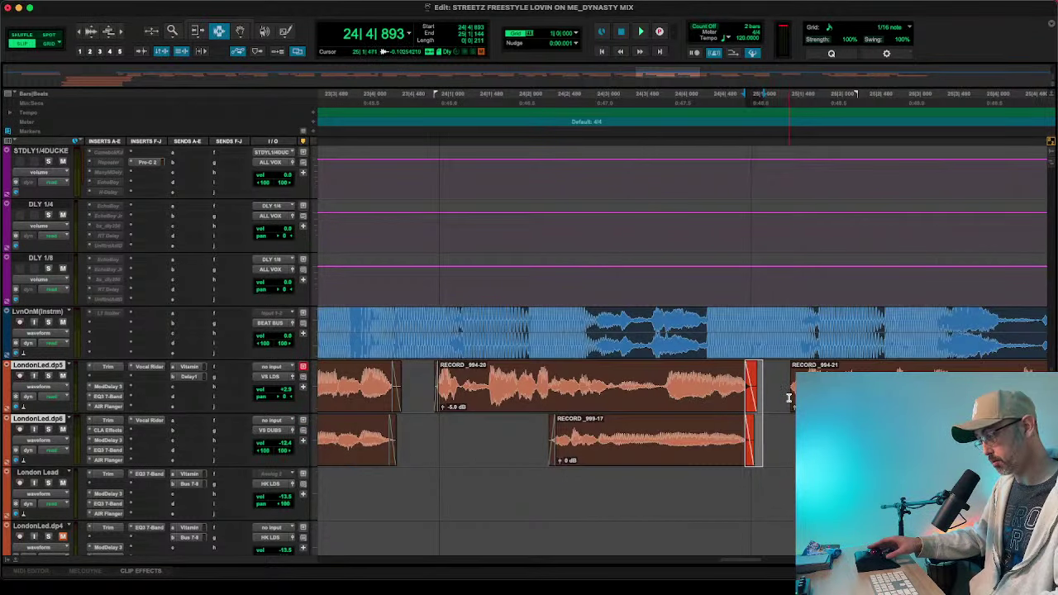
mouse_move(791, 399)
mouse_down()
mouse_move(779, 398)
mouse_move(792, 398)
mouse_up()
key(F7)
key(f)
scroll(829, 389, right, 3)
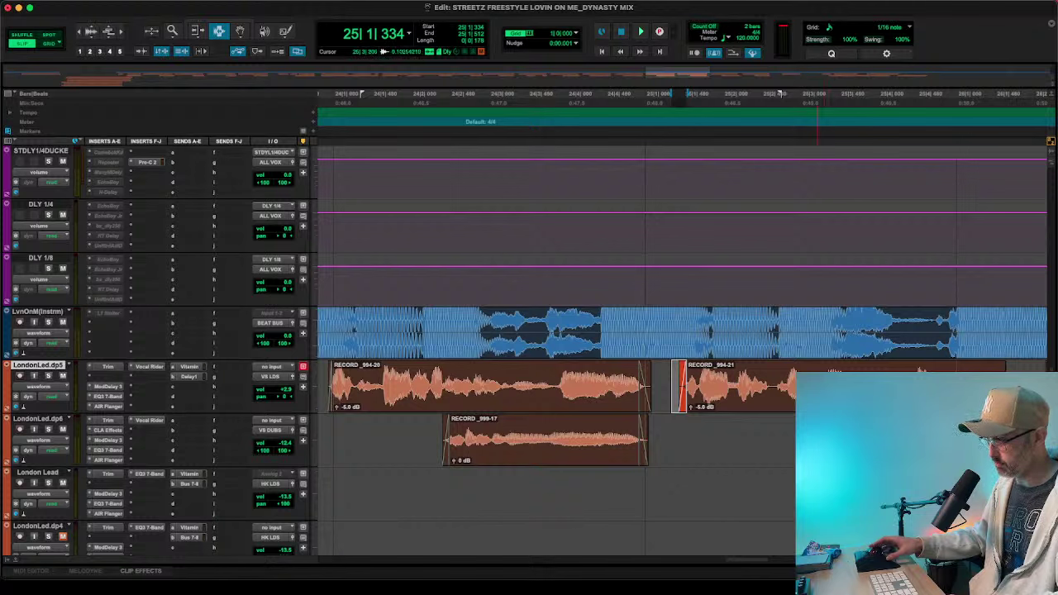
- Fade in the LondonLed.dp6 clip starting near 25|3 and fade out its end together with RECORD_994-21 after bar 26
key(F6)
mouse_move(819, 439)
mouse_down()
mouse_move(803, 440)
mouse_move(815, 440)
mouse_up()
key(F7)
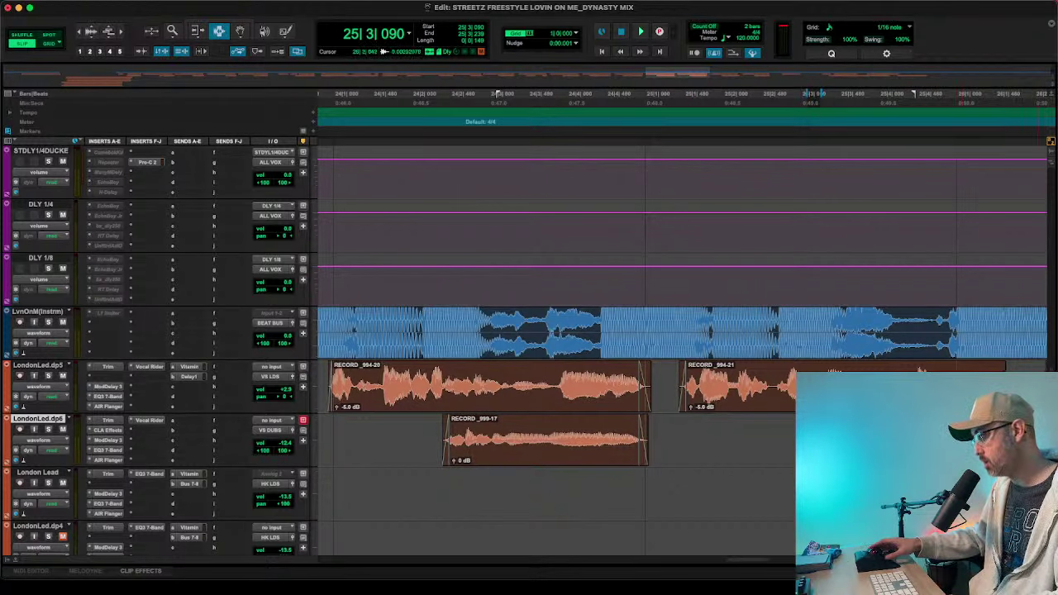
click(1012, 365)
scroll(878, 437, right, 5)
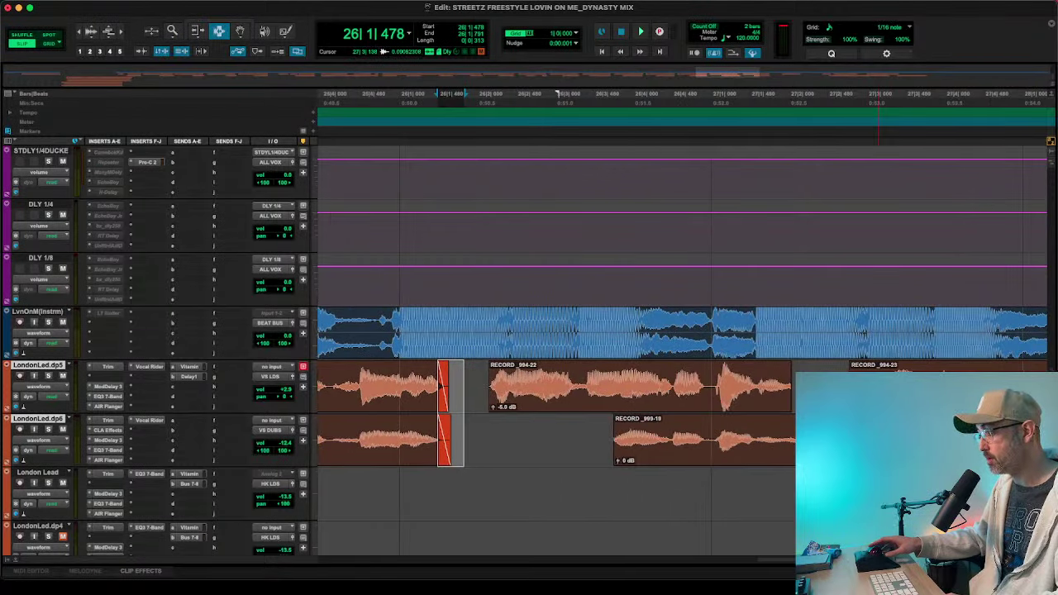
- Extend the start of RECORD_994-22 and fade it in, then fade out RECORD_994-22 and RECORD_999-19 together near 27|2
drag(491, 386, 485, 386)
drag(473, 393, 501, 399)
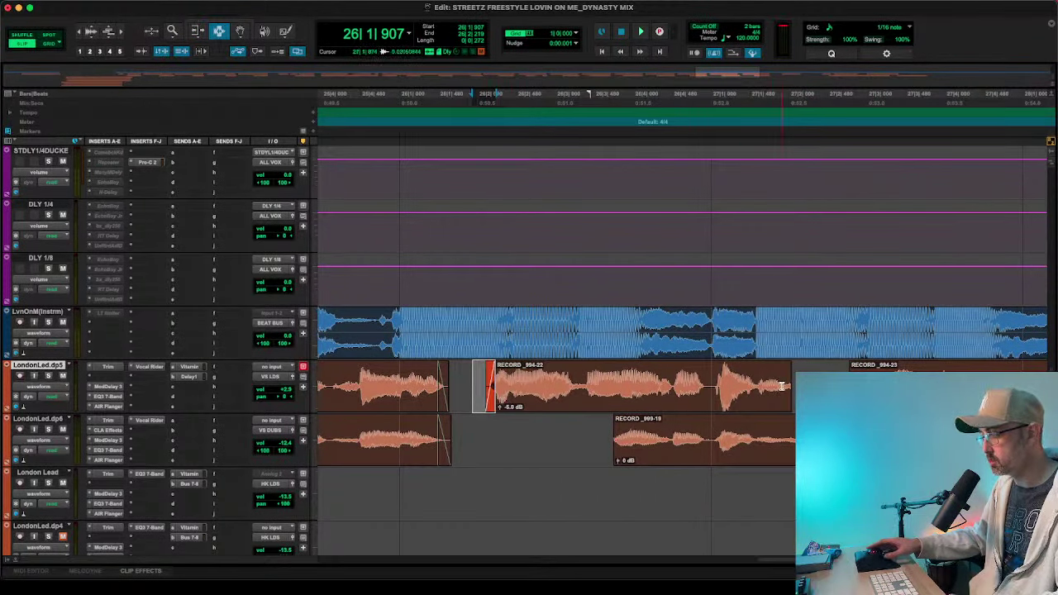
drag(781, 388, 797, 438)
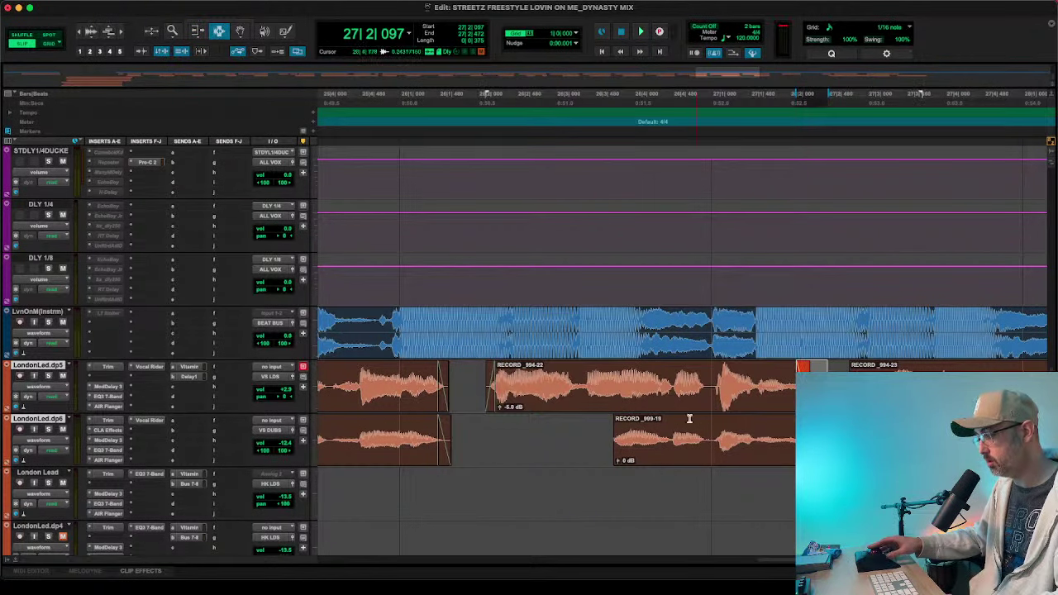
- Extend and fade in the starts of RECORD_999-19 on LondonLed.dp6 and RECORD_994-23 on LondonLed.dp5
mouse_move(626, 446)
mouse_down()
mouse_move(602, 444)
mouse_move(612, 443)
mouse_up()
scroll(613, 447, right, 3)
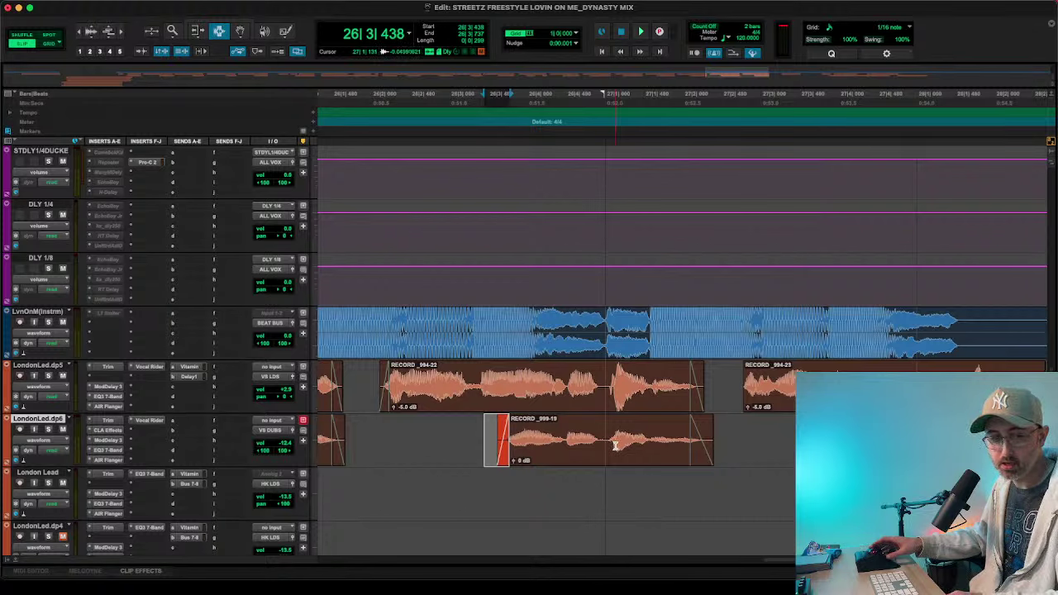
scroll(615, 440, right, 3)
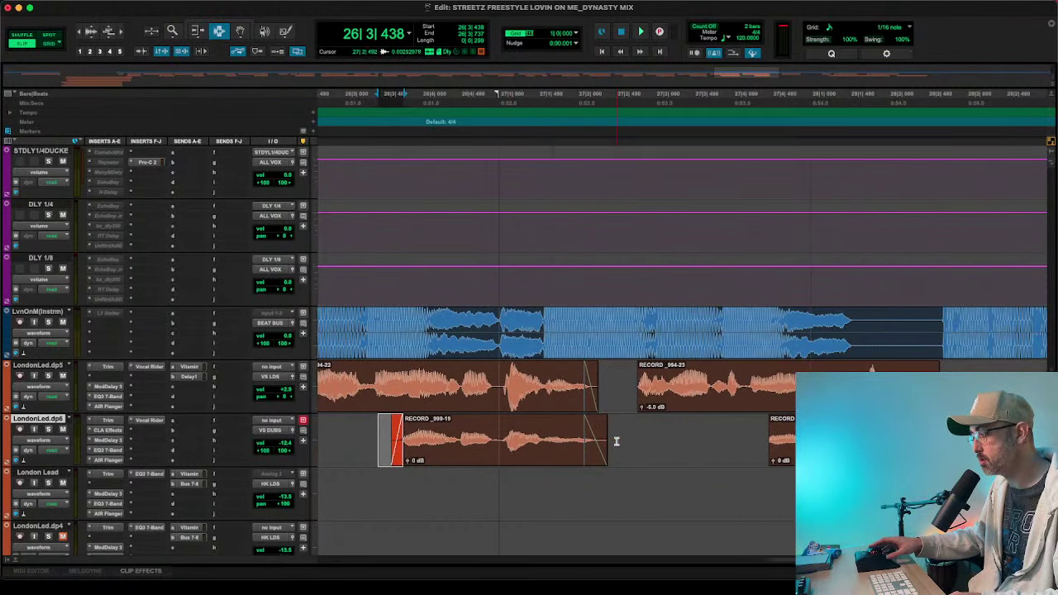
mouse_move(639, 388)
mouse_down()
mouse_move(618, 393)
mouse_move(642, 385)
mouse_up()
key(f)
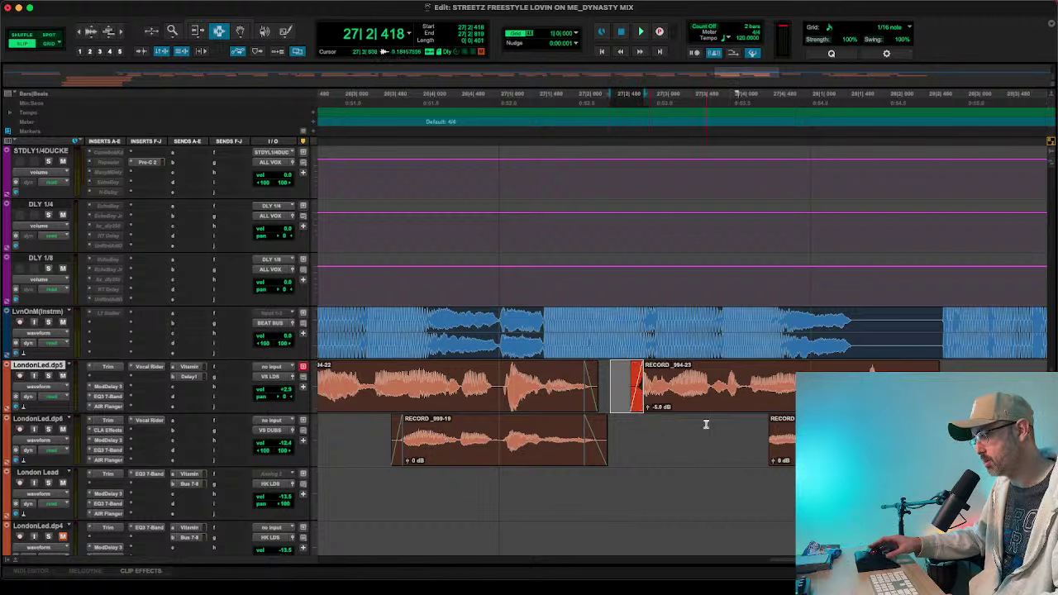
- Extend and fade in the start of RECORD_999-20 on LondonLed.dp6, and fade out the ends of RECORD_994-23 and RECORD_999-20
key(F6)
mouse_move(768, 442)
mouse_down()
mouse_move(725, 446)
mouse_move(751, 446)
mouse_up()
key(F7)
drag(743, 446, 766, 450)
key(f)
drag(973, 445, 941, 366)
key(F6)
- Review the Mod Delay III, EQ3 7-Band, AIR Flanger and Vocal Rider settings on the LondonLed.dp5 track
scroll(152, 383, down, 4)
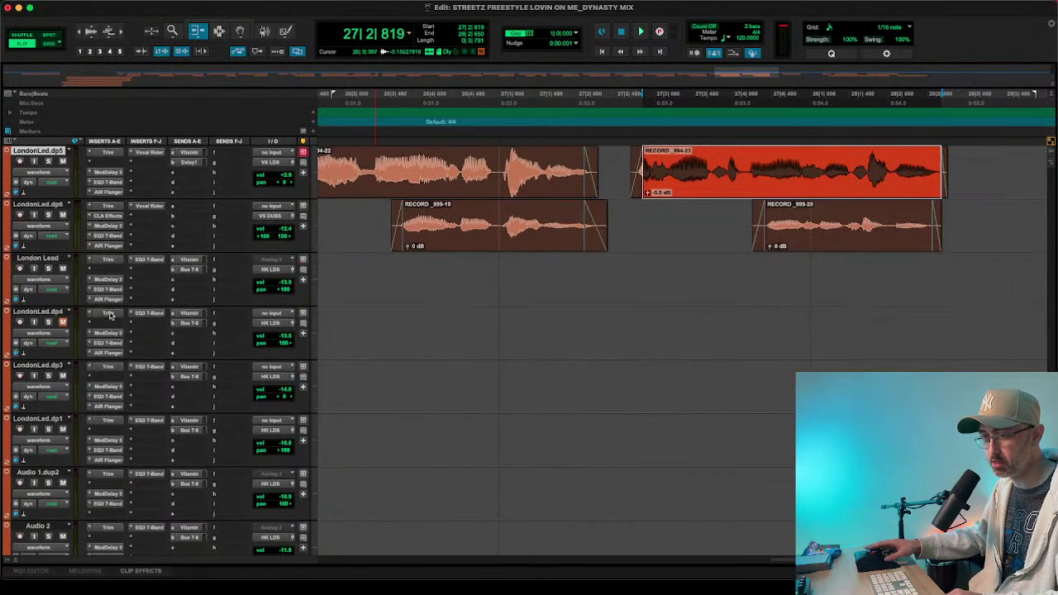
scroll(99, 291, up, 2)
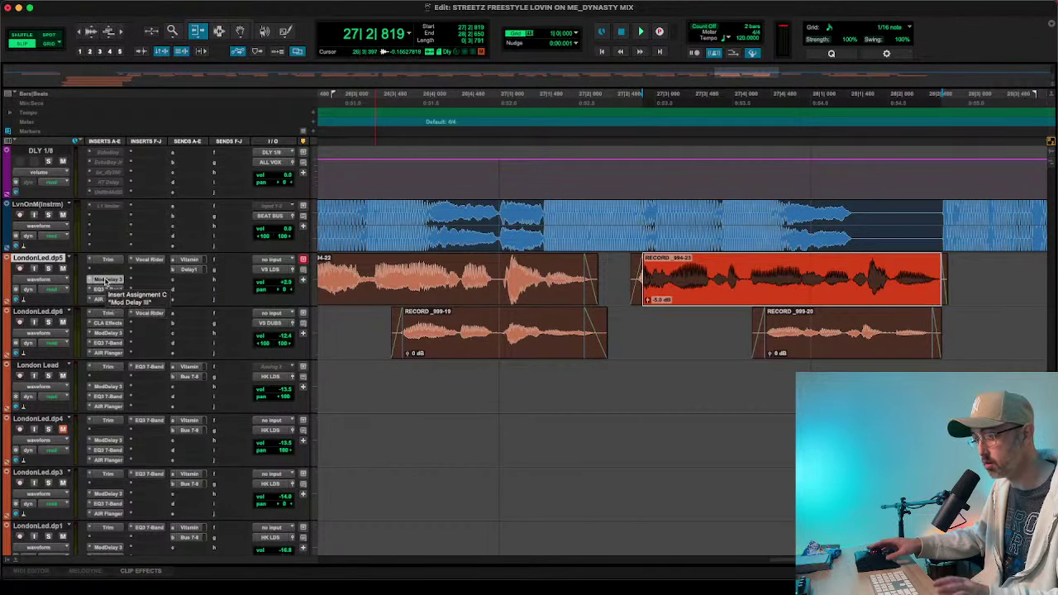
click(104, 282)
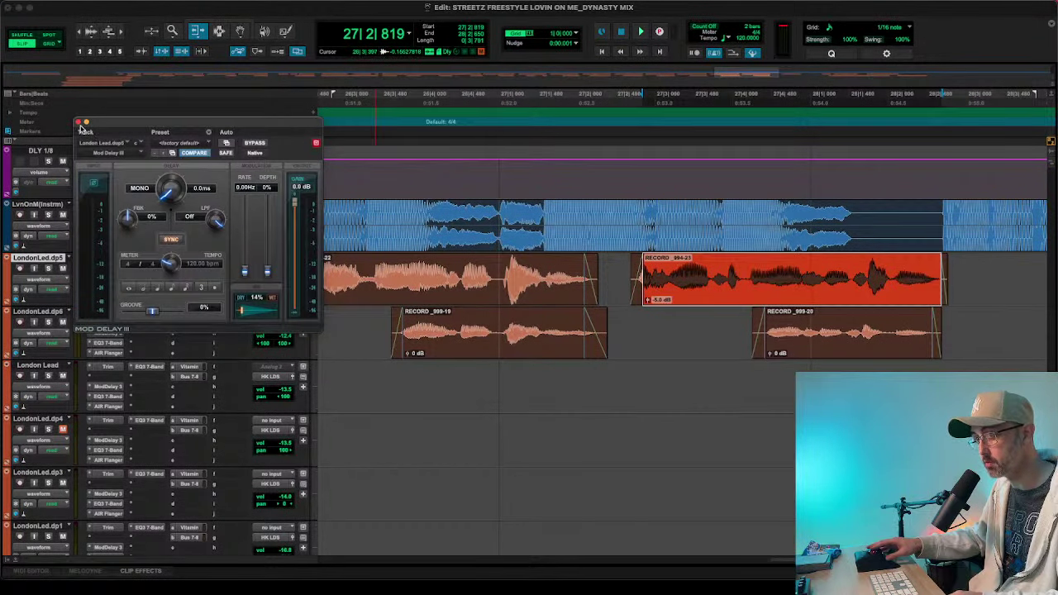
click(78, 123)
click(107, 271)
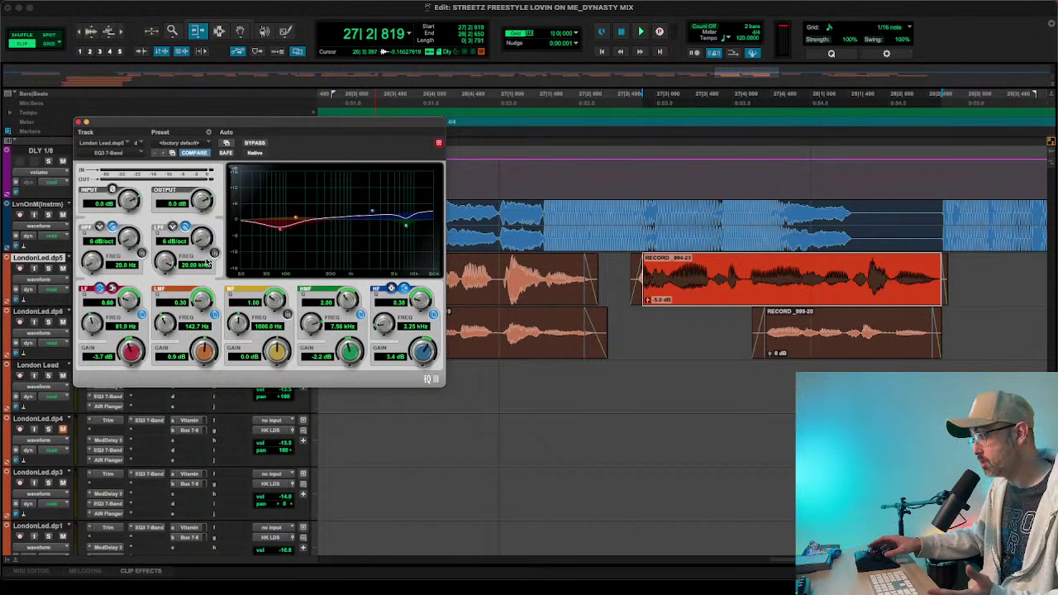
click(78, 122)
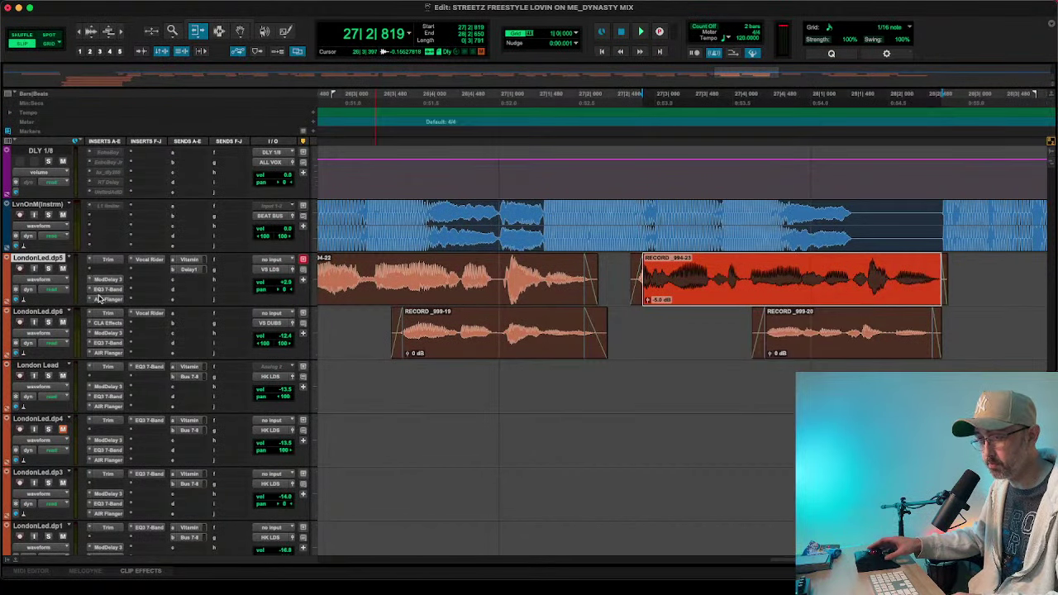
click(102, 290)
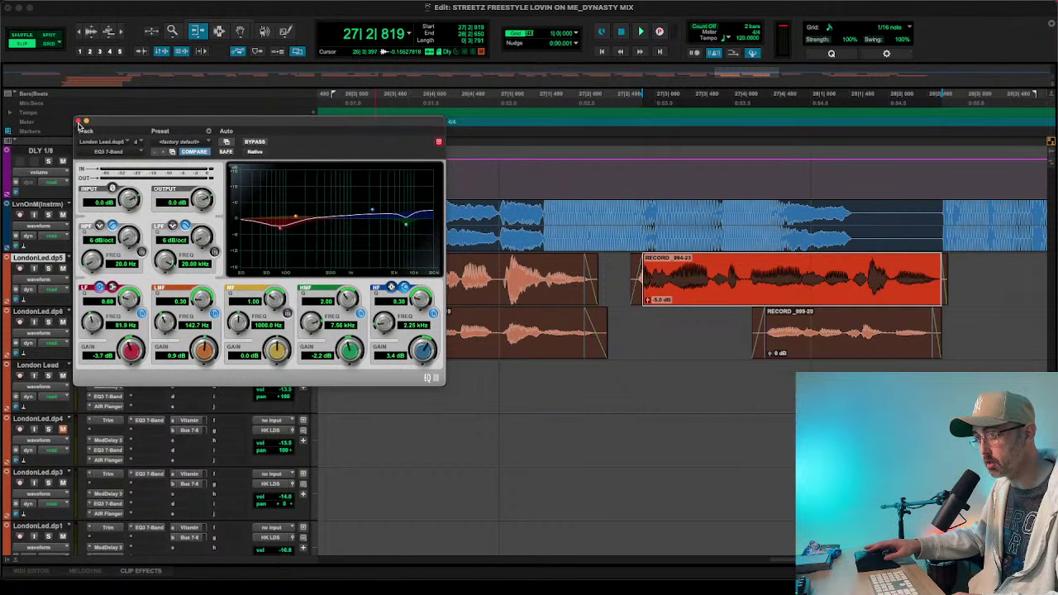
click(79, 122)
click(103, 299)
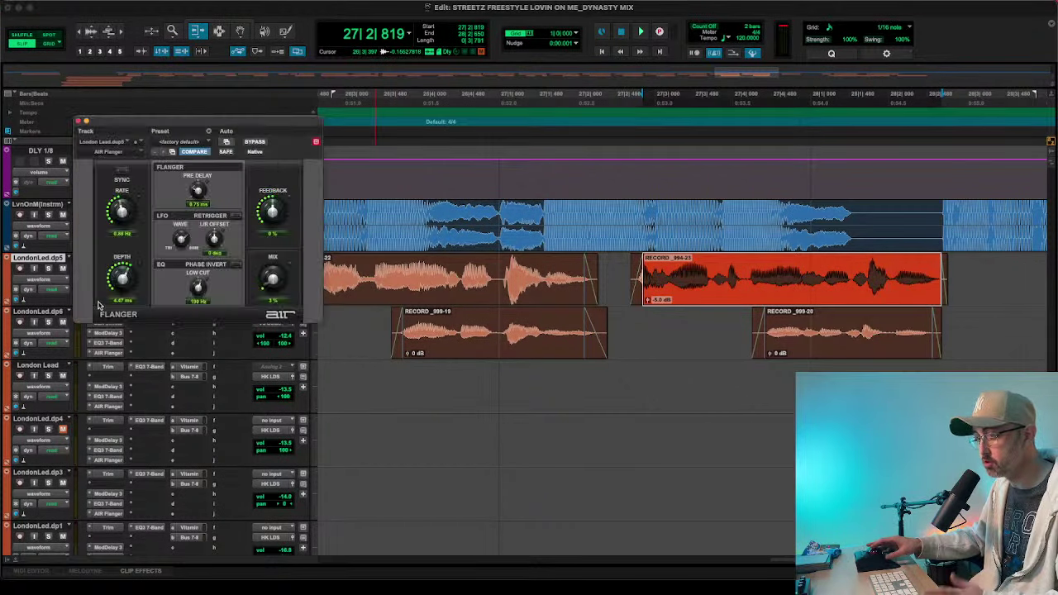
click(79, 121)
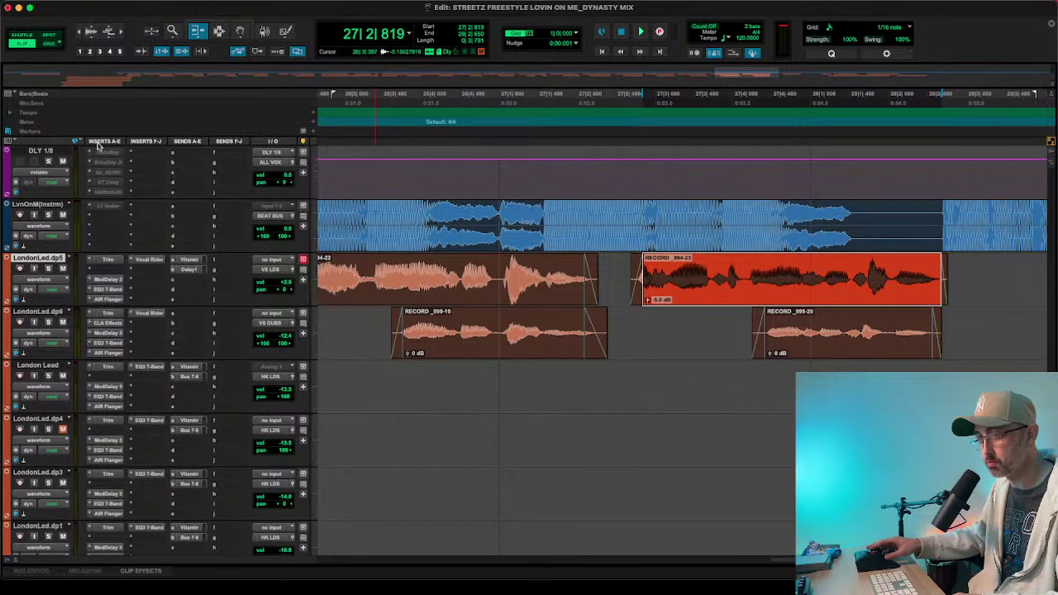
click(151, 260)
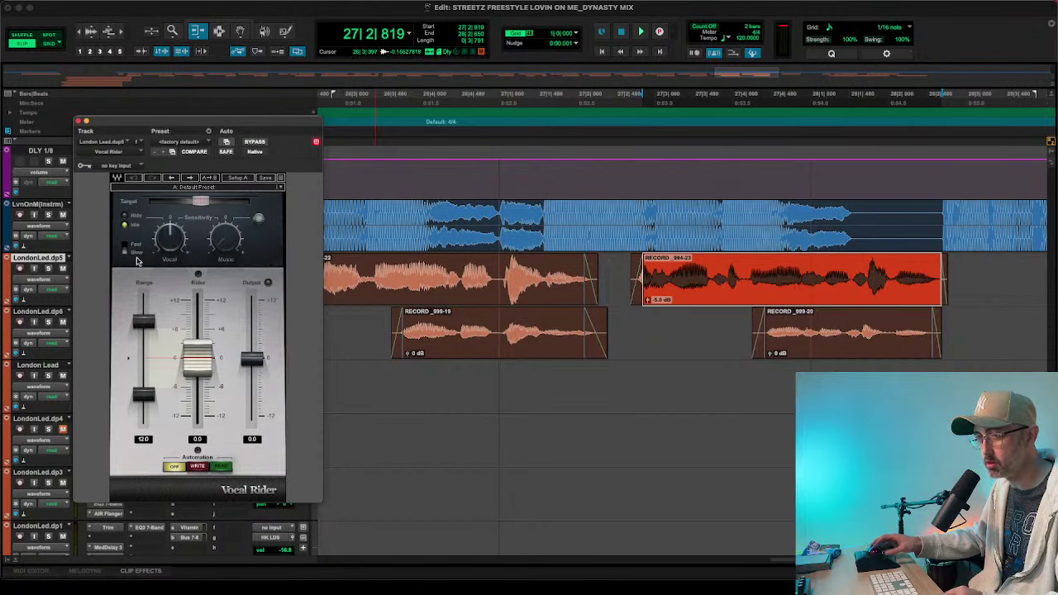
click(78, 121)
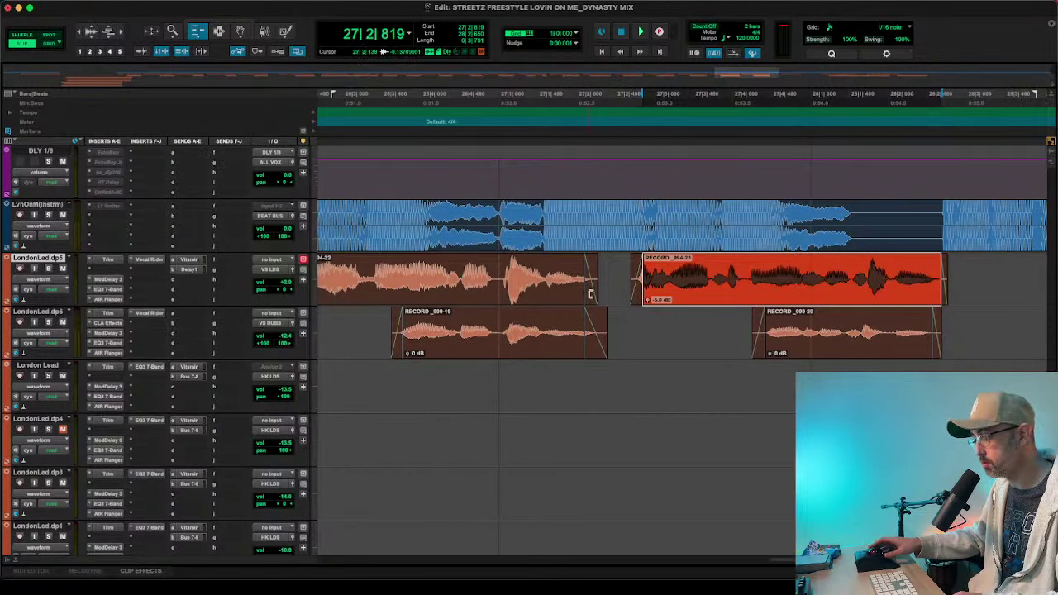
- Extend both ends of the LondonLed.dp5 clip RECORD_994-24 and fade it in and out
scroll(590, 293, right, 10)
mouse_move(568, 294)
mouse_down()
mouse_move(526, 299)
mouse_move(566, 297)
mouse_up()
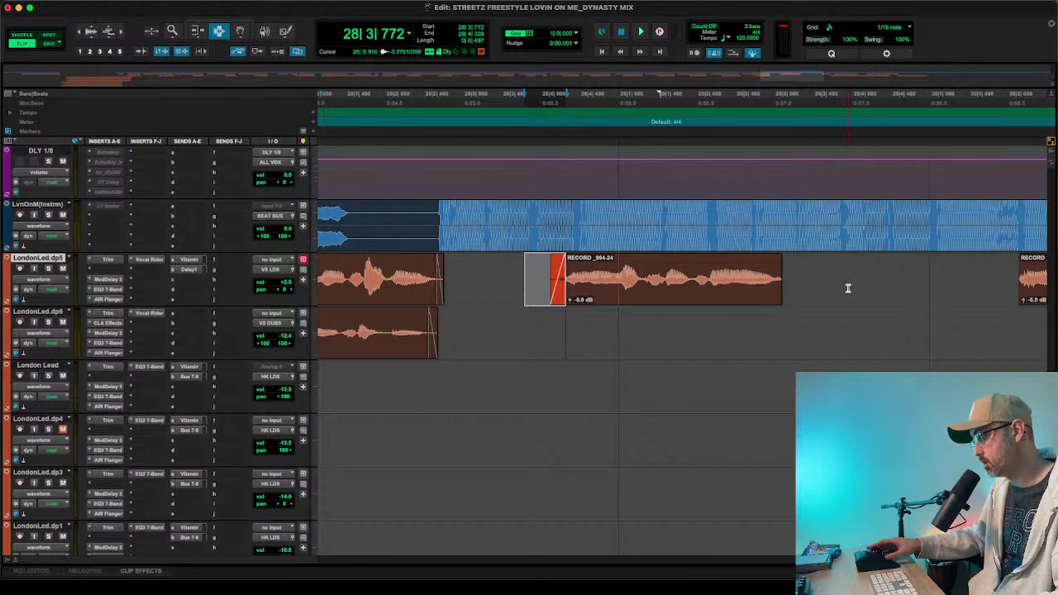
drag(848, 288, 777, 300)
key(f)
drag(562, 347, 519, 337)
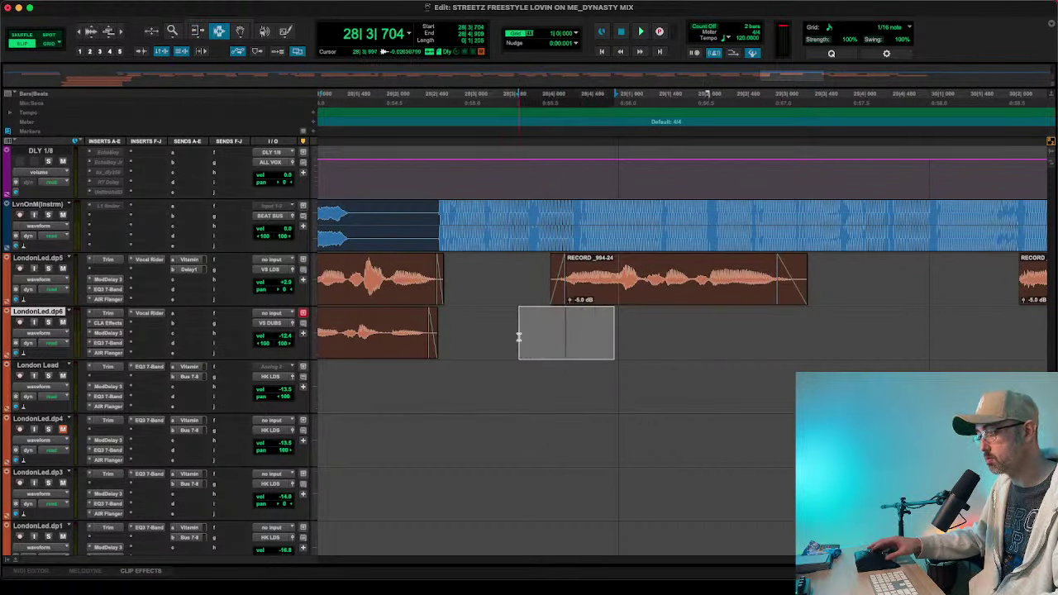
key(Delete)
scroll(519, 339, right, 5)
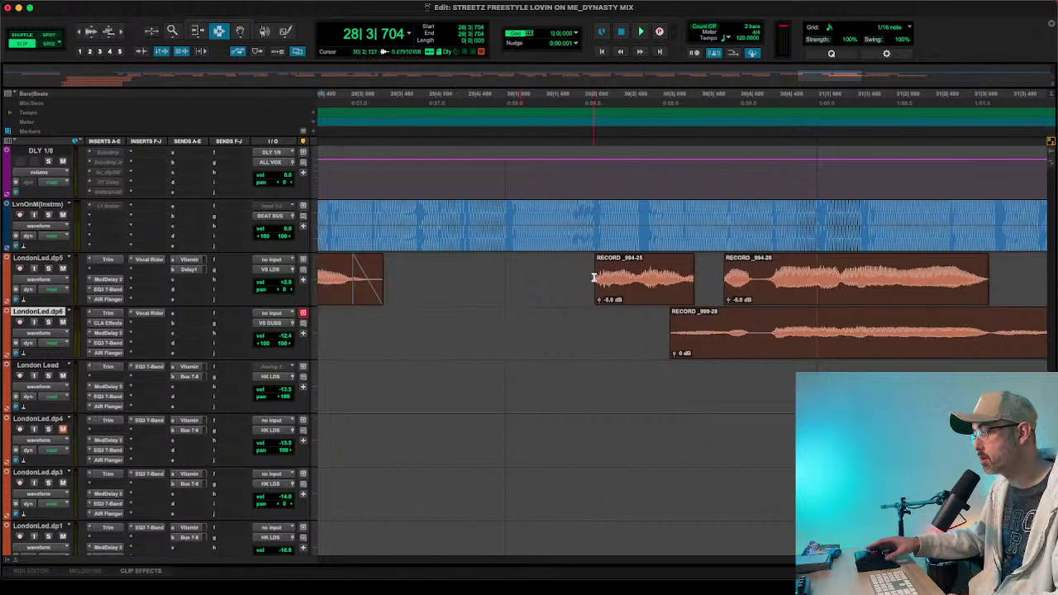
- Extend both ends of the clip RECORD_994-25 on LondonLed.dp5 and fade it in and out
drag(592, 279, 582, 294)
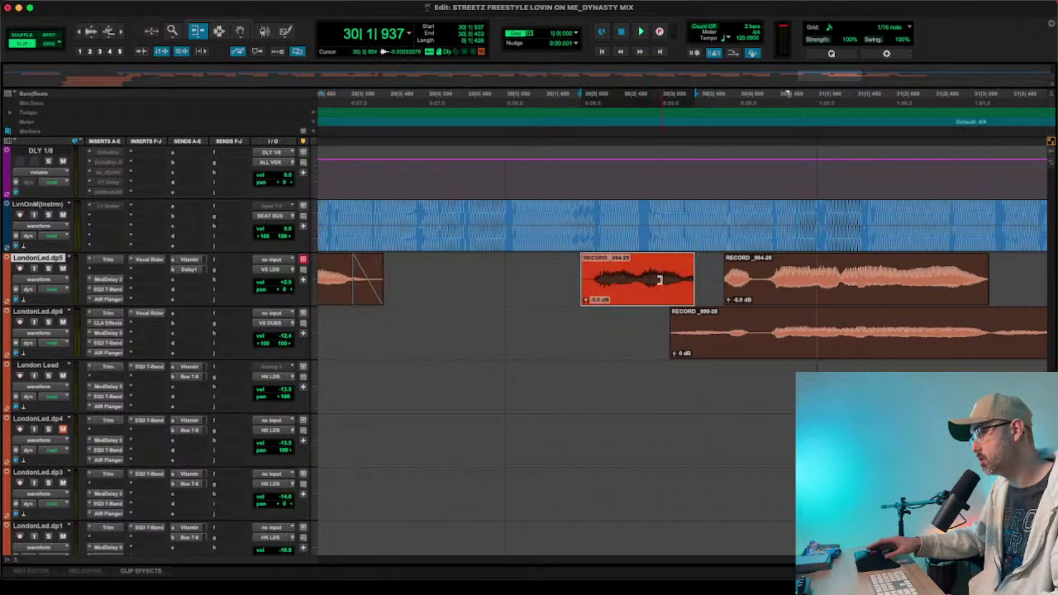
click(695, 281)
mouse_move(696, 281)
mouse_down()
mouse_move(723, 286)
mouse_move(691, 281)
mouse_up()
key(F7)
key(f)
drag(537, 292, 588, 294)
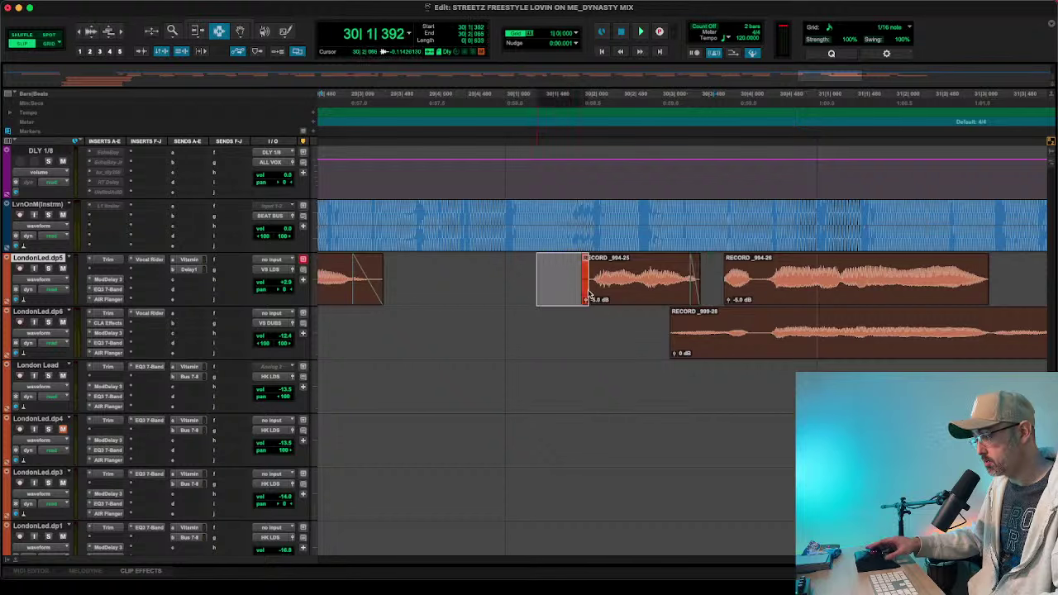
key(f)
- Fade in the start of RECORD_999-28 on LondonLed.dp6, and extend and fade in the start of RECORD_994-26 on LondonLed.dp5
drag(650, 338, 694, 343)
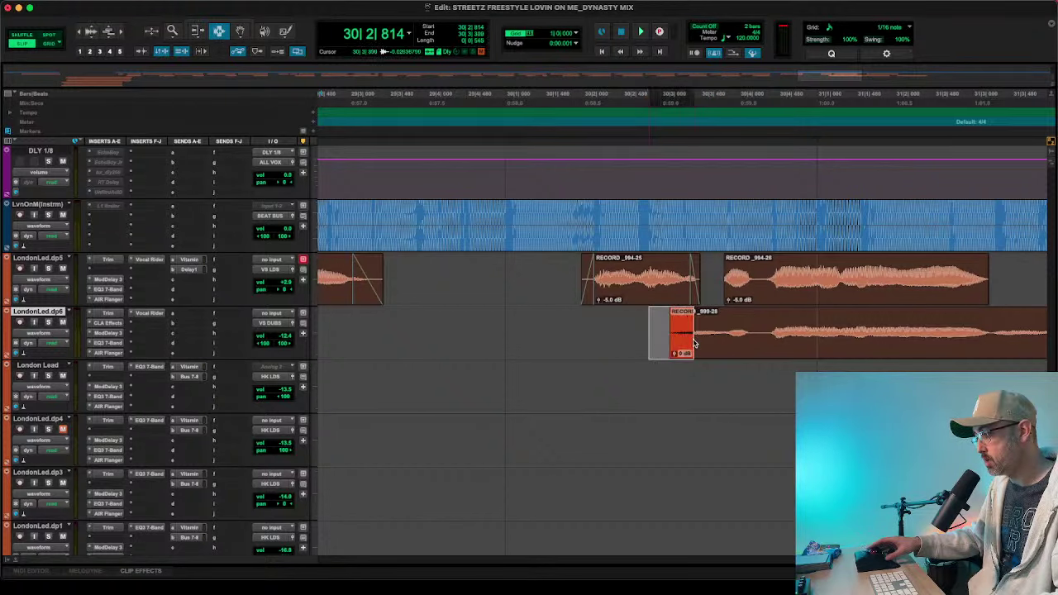
key(f)
key(F6)
drag(725, 285, 714, 295)
key(F7)
mouse_move(709, 290)
mouse_down()
mouse_move(720, 295)
mouse_move(711, 291)
mouse_up()
key(f)
- Fade out the end of RECORD_994-26 on LondonLed.dp5
scroll(739, 293, right, 3)
key(F6)
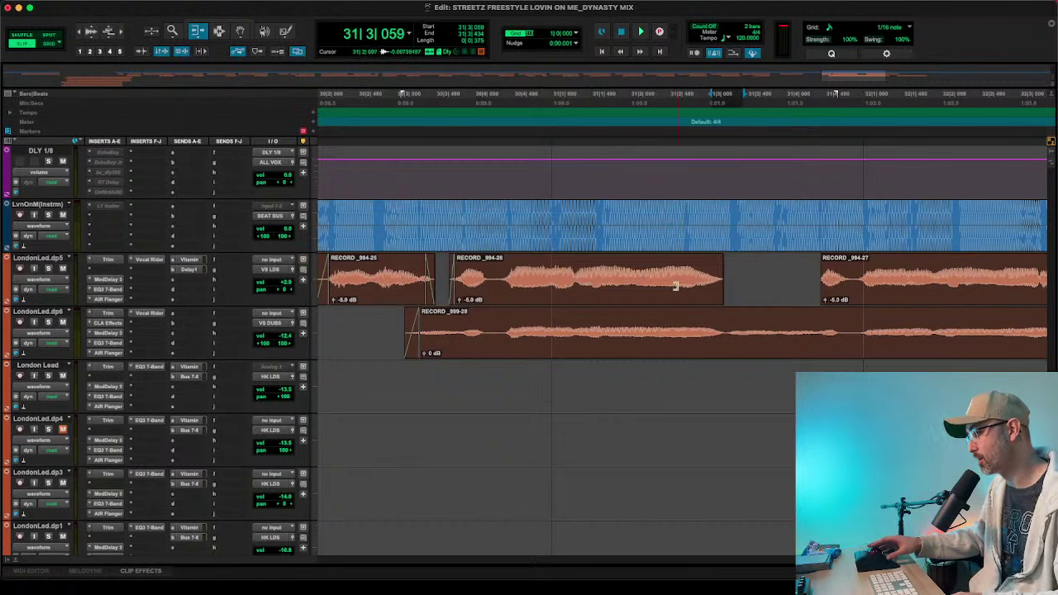
drag(689, 287, 774, 291)
key(F7)
key(super+z)
click(737, 286)
key(f)
- Extend and fade in the start of RECORD_994-27 on LondonLed.dp5, and fade out the end of RECORD_999-28 on LondonLed.dp6
scroll(796, 335, right, 1)
key(F6)
key(F7)
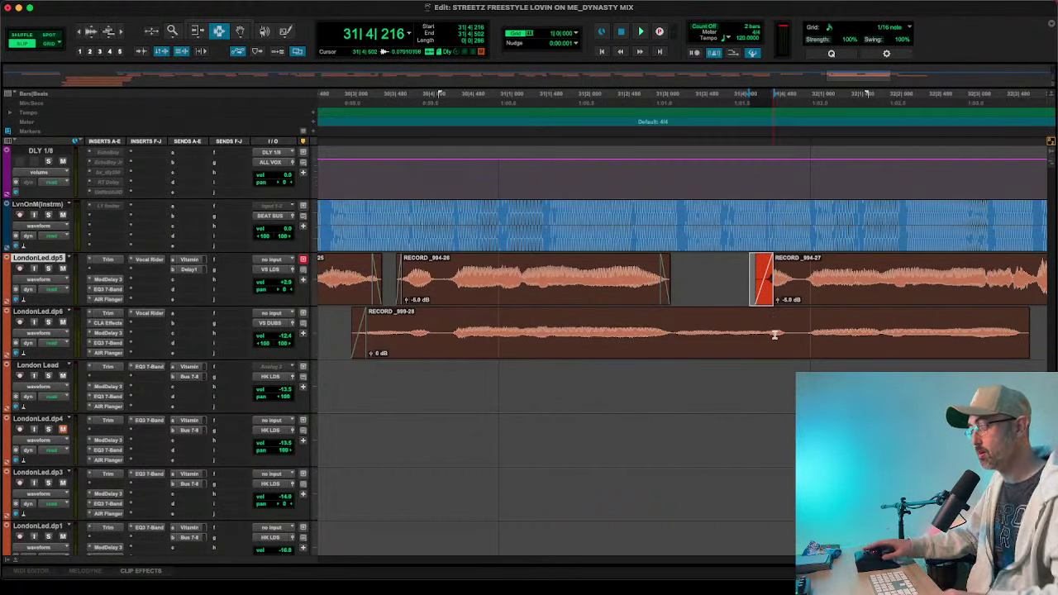
scroll(774, 343, right, 3)
drag(907, 346, 883, 345)
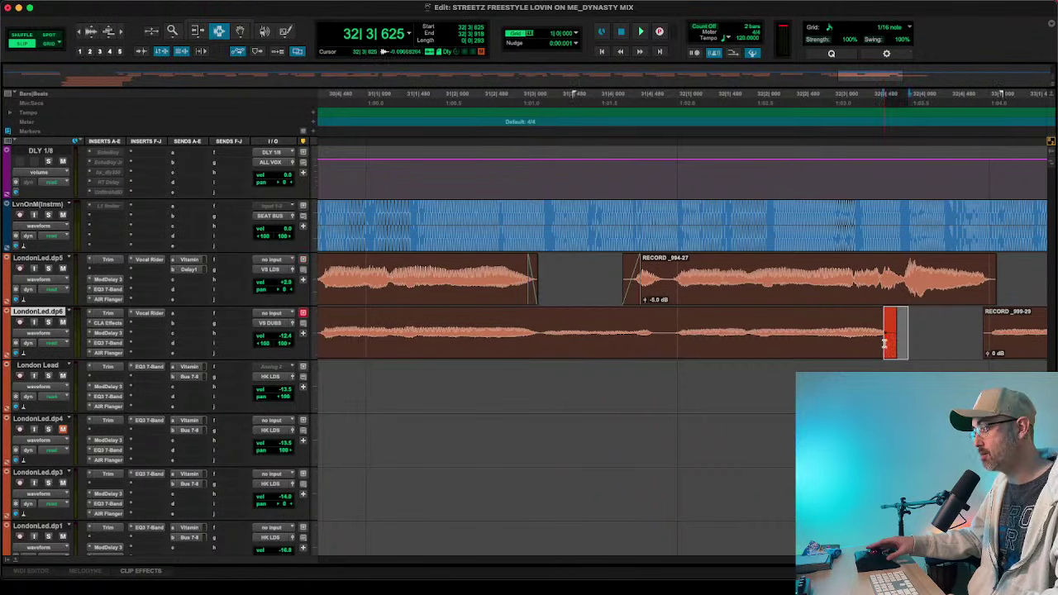
key(f)
- Fade out the end of RECORD_994-27 on LondonLed.dp5 and fade in the start of RECORD_999-29 on LondonLed.dp6
scroll(905, 343, right, 4)
drag(748, 282, 718, 282)
key(f)
click(705, 327)
drag(705, 327, 728, 352)
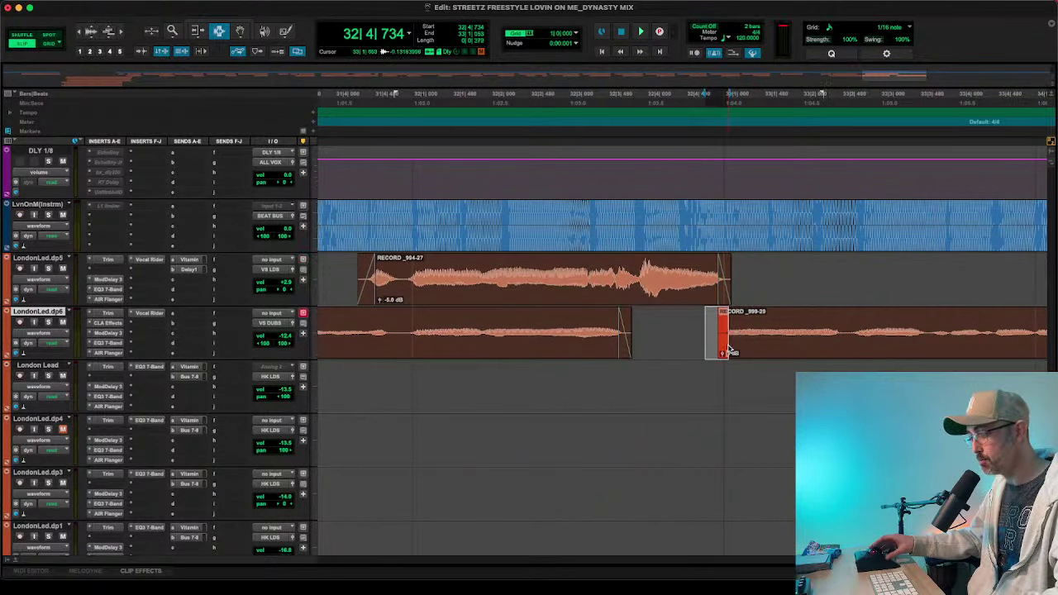
key(f)
- Fade out the end of RECORD_999-29, the last clip on LondonLed.dp6
scroll(724, 332, right, 7)
key(F6)
mouse_move(454, 330)
mouse_down()
mouse_move(503, 352)
mouse_move(449, 335)
mouse_move(504, 340)
mouse_move(449, 345)
mouse_up()
key(F7)
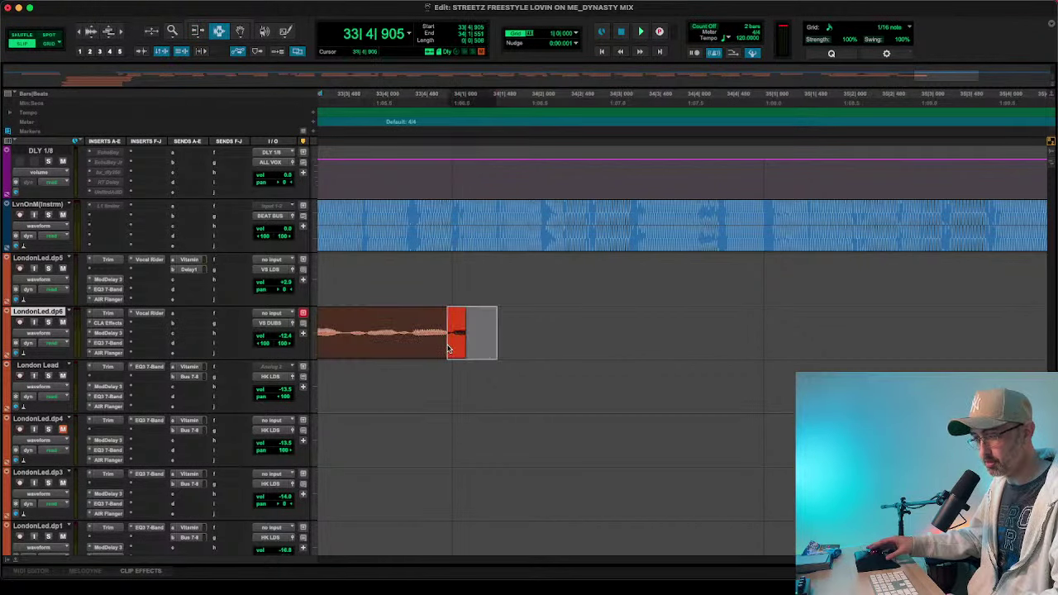
key(f)
- Select all vocal tracks from LondonLed.dp5 through Audio 2.dup8 and remove the Trim insert from all of them
key(r)
key(r)
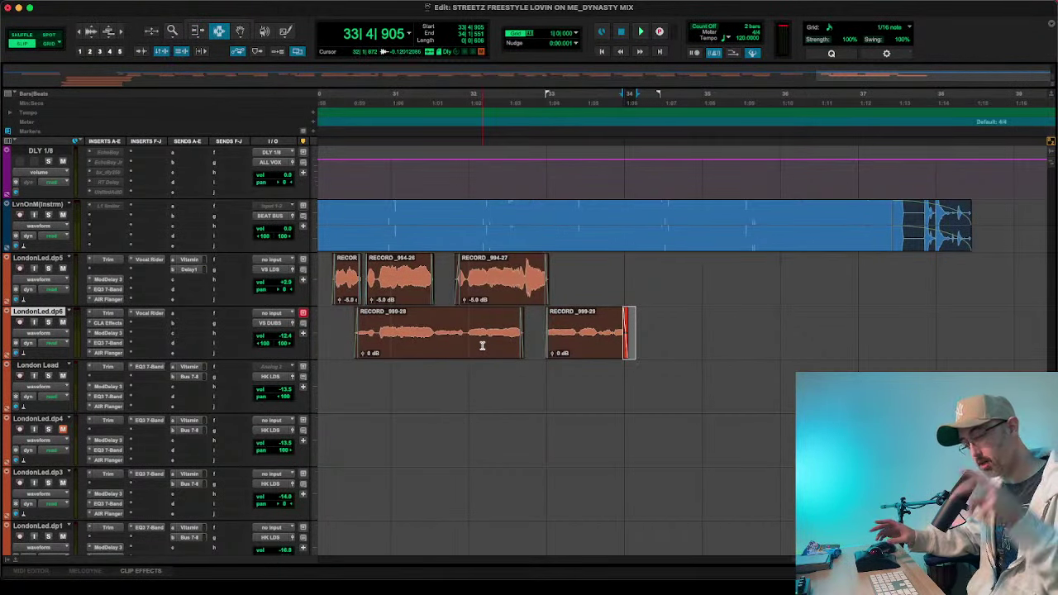
key(r)
key(r)
key(r)
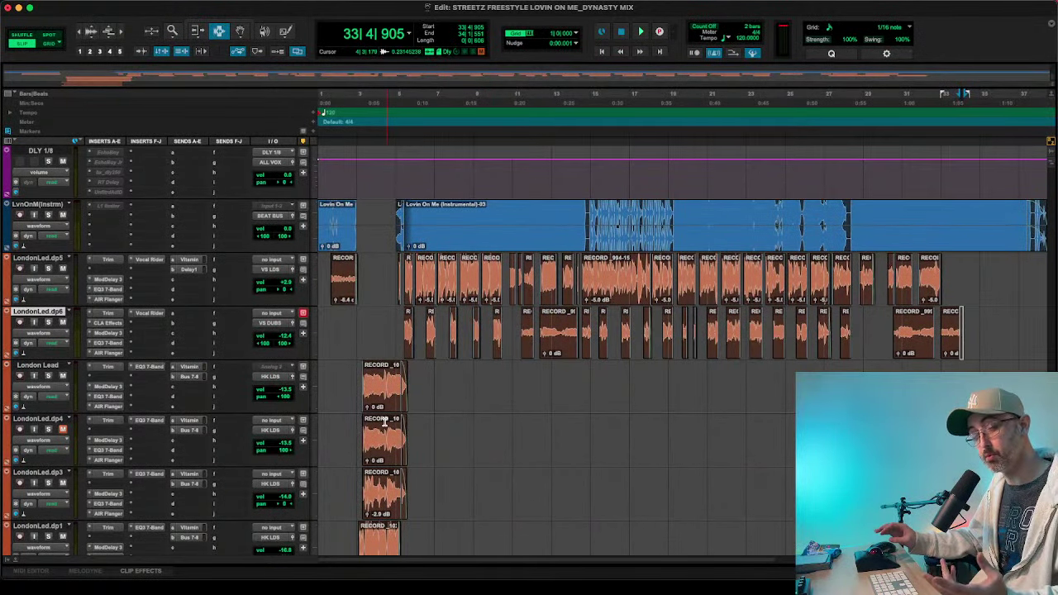
scroll(384, 421, down, 6)
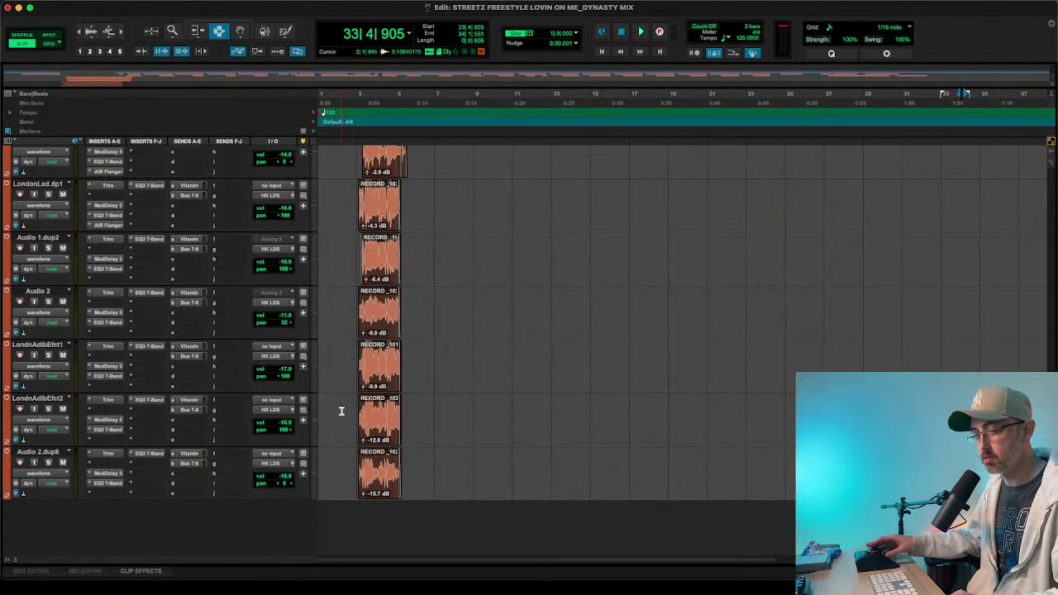
click(38, 451)
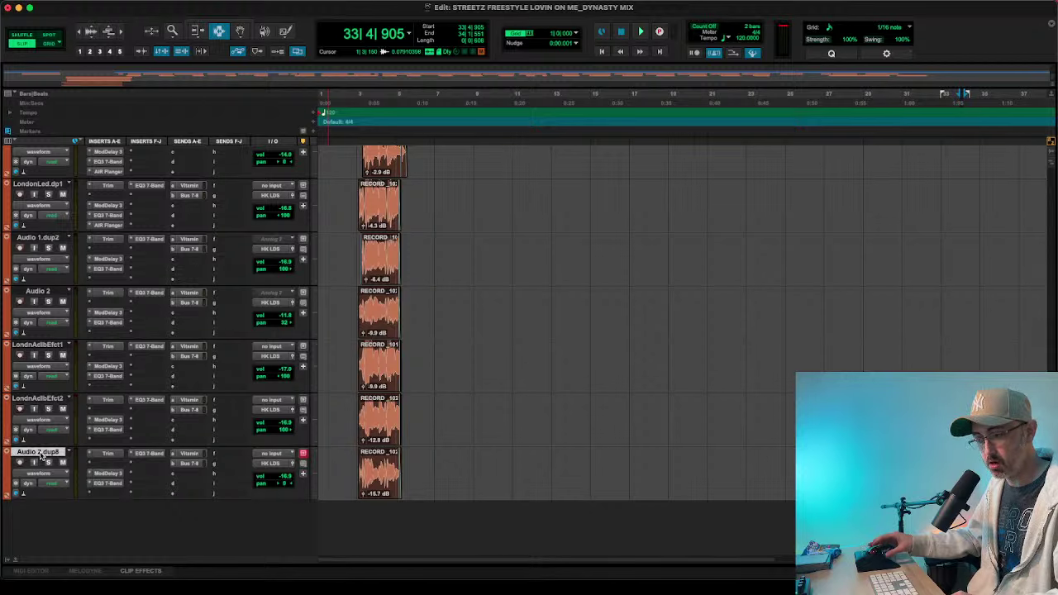
scroll(41, 450, up, 2)
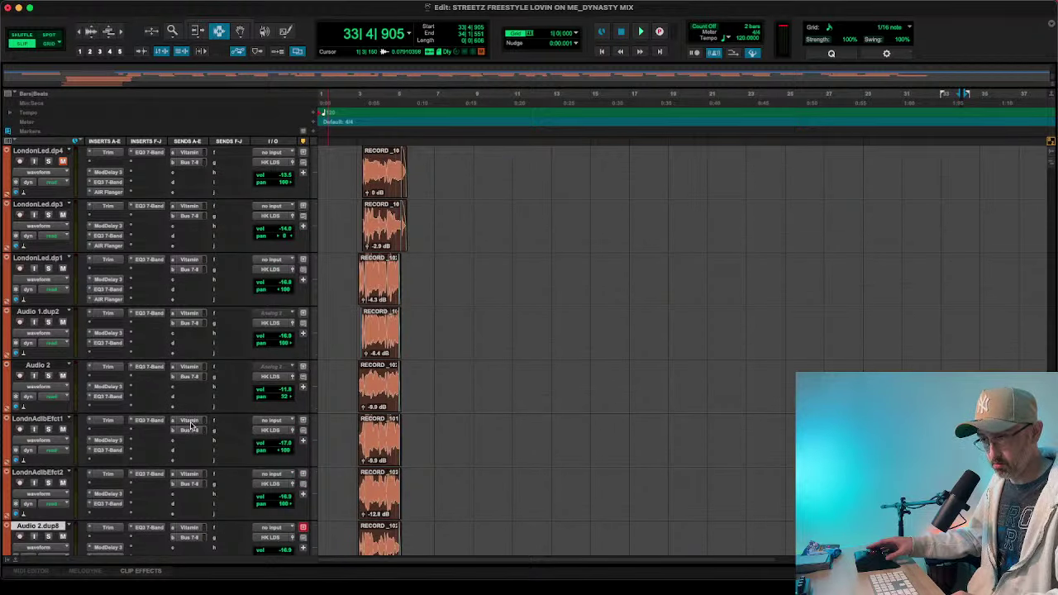
scroll(191, 425, up, 6)
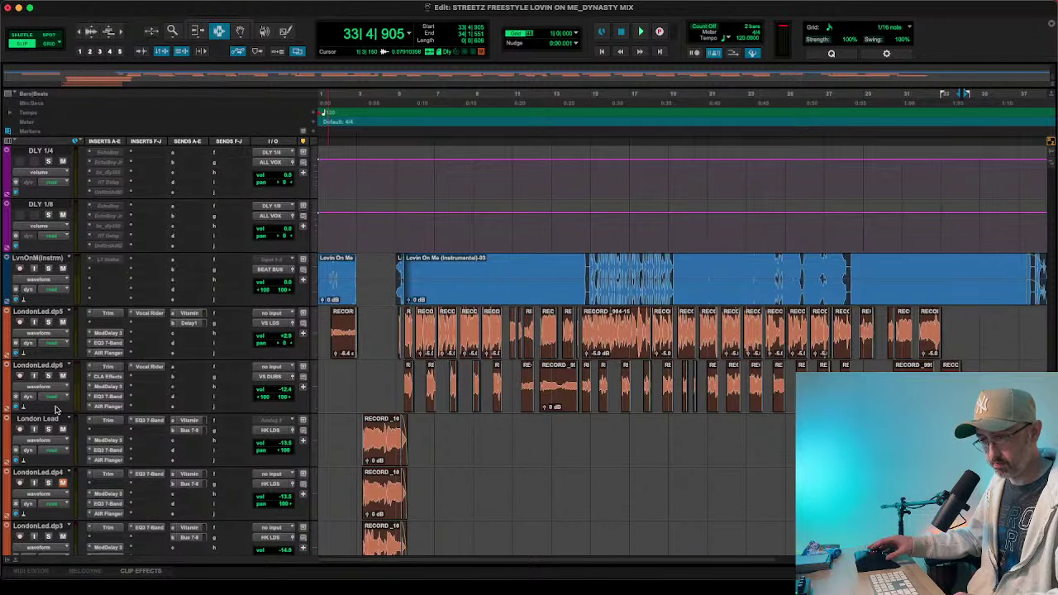
shift+click(37, 312)
click(118, 263)
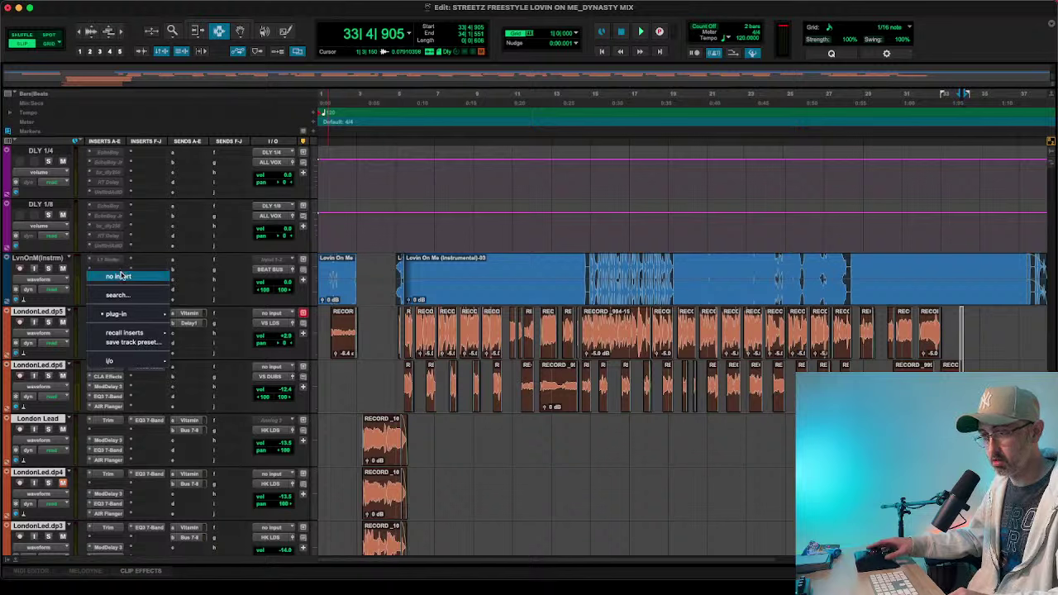
alt+shift+click(123, 276)
- Remove the Mod Delay III, EQ3 7-Band and AIR Flanger inserts in slots C to E from all selected vocal tracks
click(86, 335)
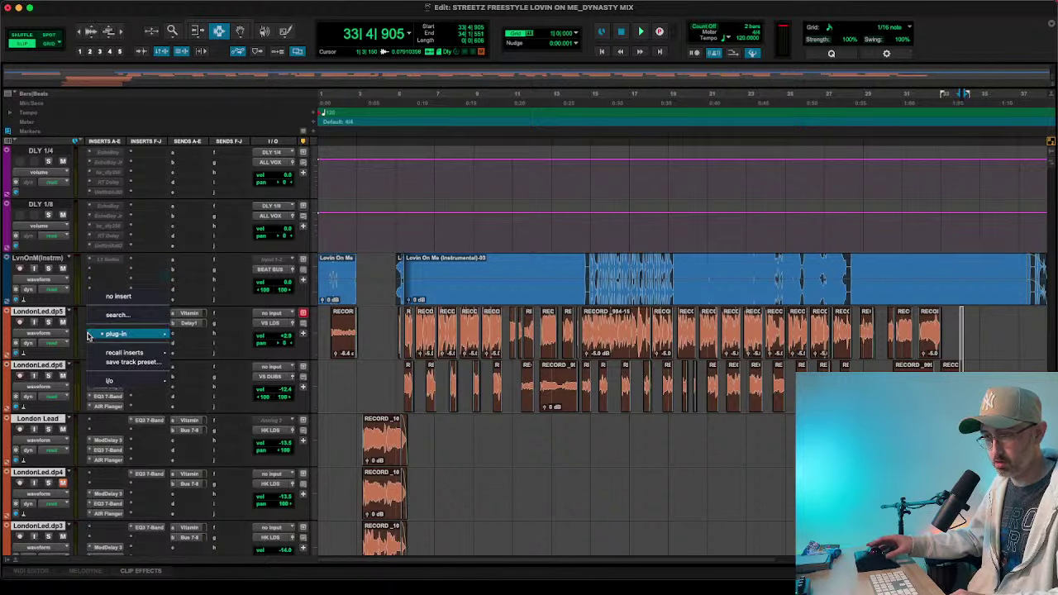
alt+shift+click(103, 296)
click(91, 342)
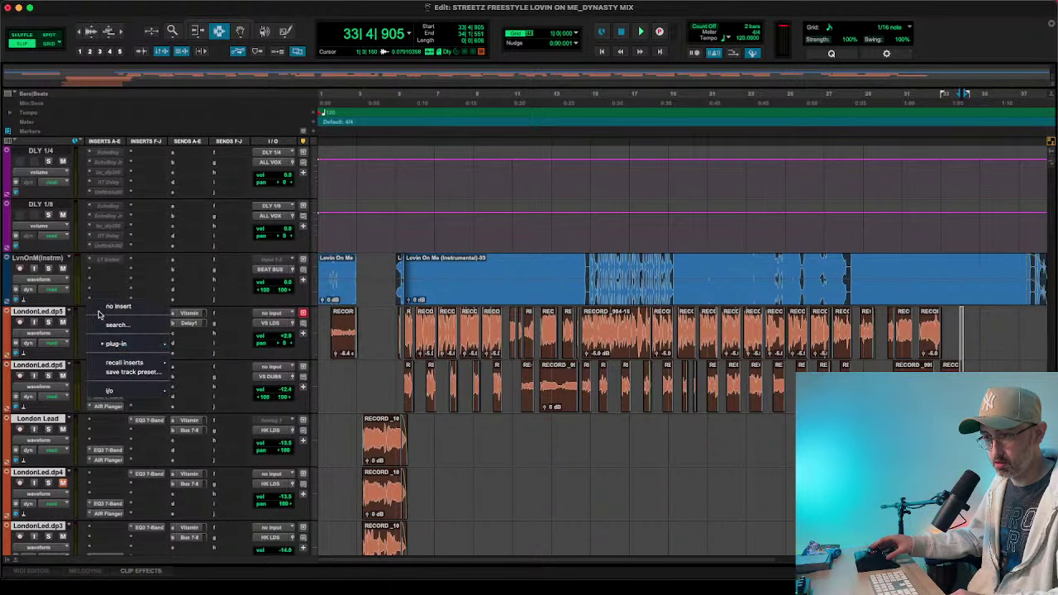
alt+shift+click(103, 310)
click(89, 353)
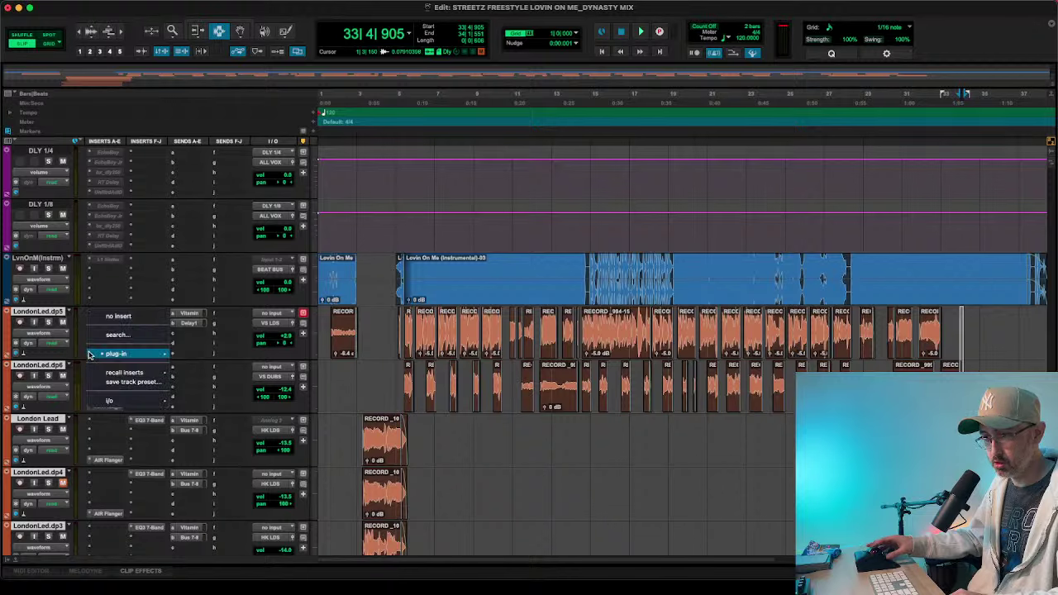
alt+shift+click(100, 318)
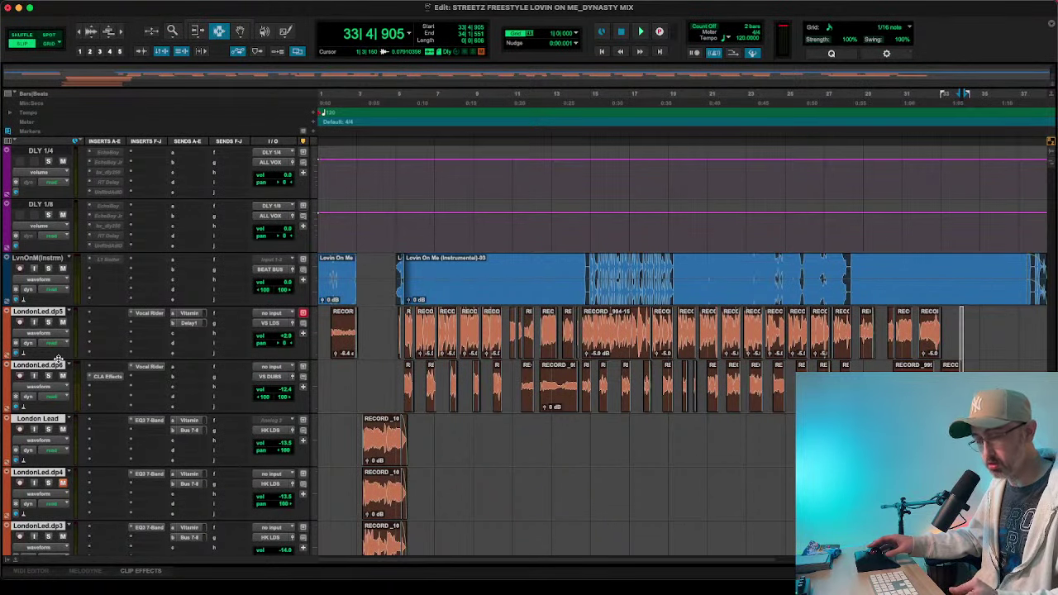
- Remove the CLA Effects insert from LondonLed.dp6, and clear the Vocal Rider and EQ3 7-Band inserts in slot F on all selected vocal tracks
scroll(60, 360, down, 10)
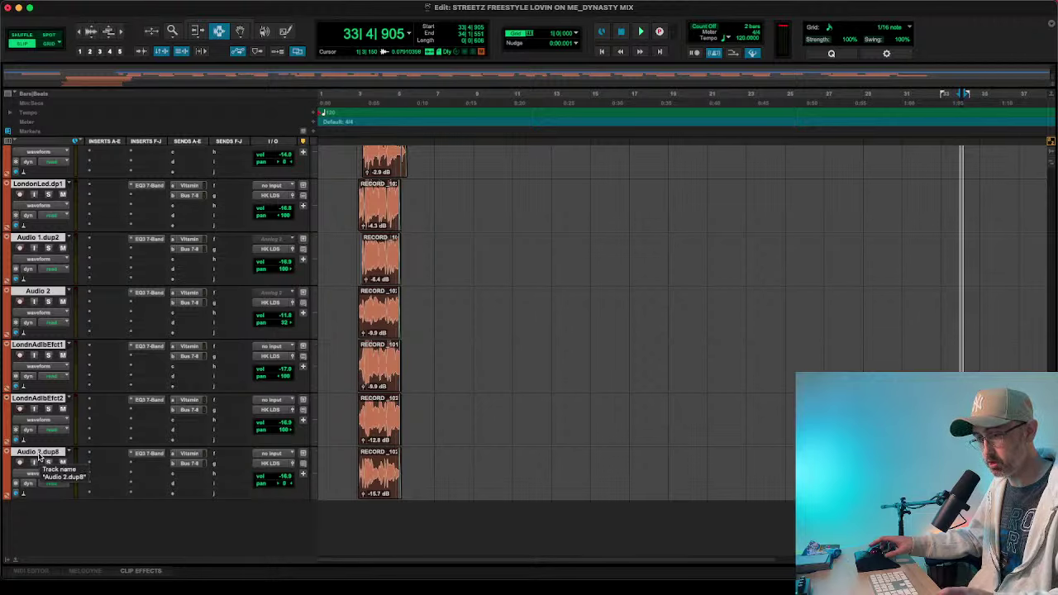
scroll(83, 413, up, 10)
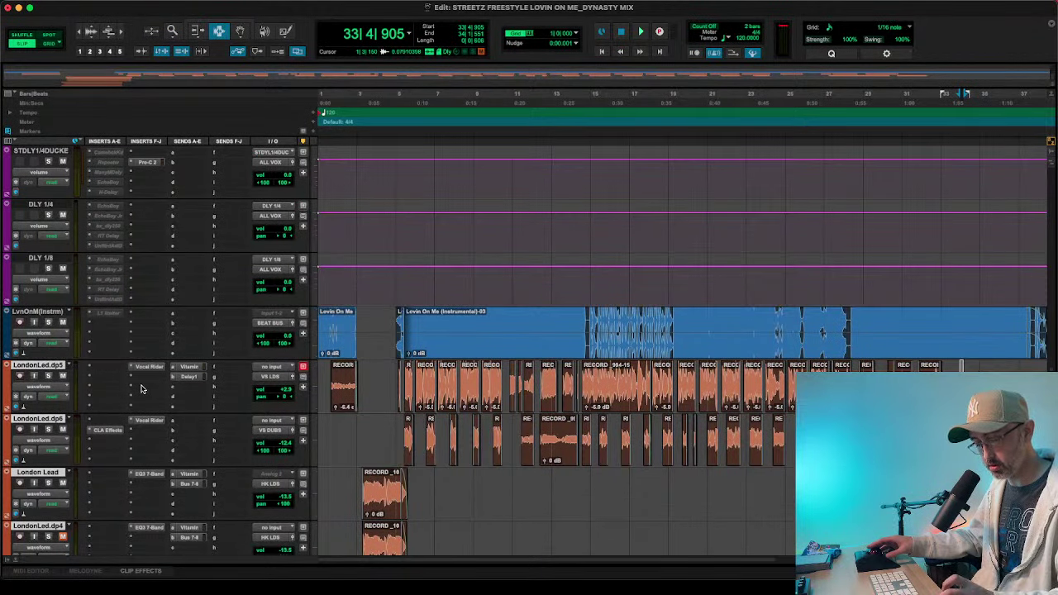
click(86, 434)
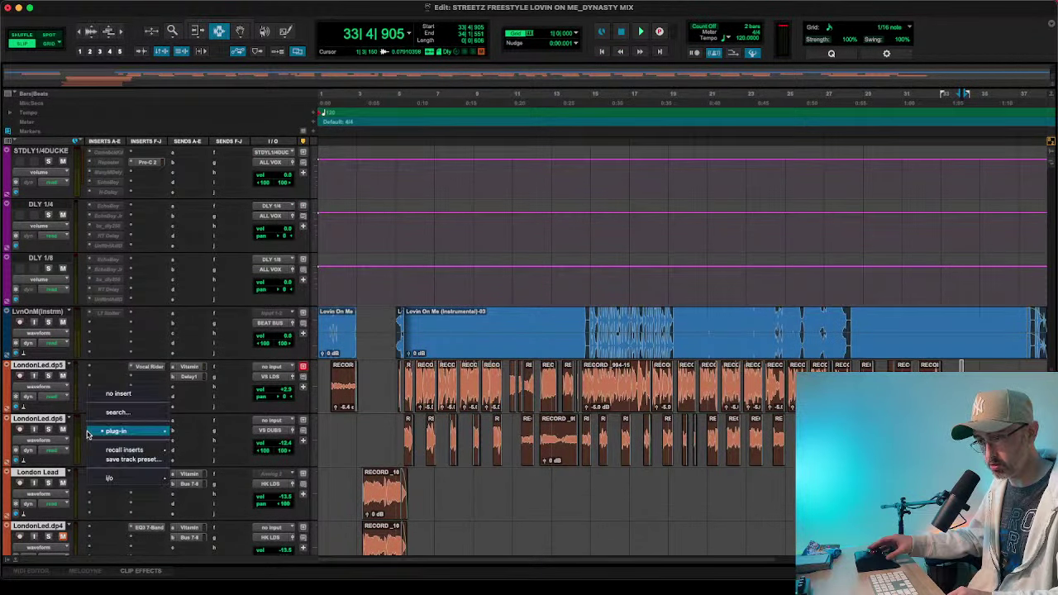
click(107, 395)
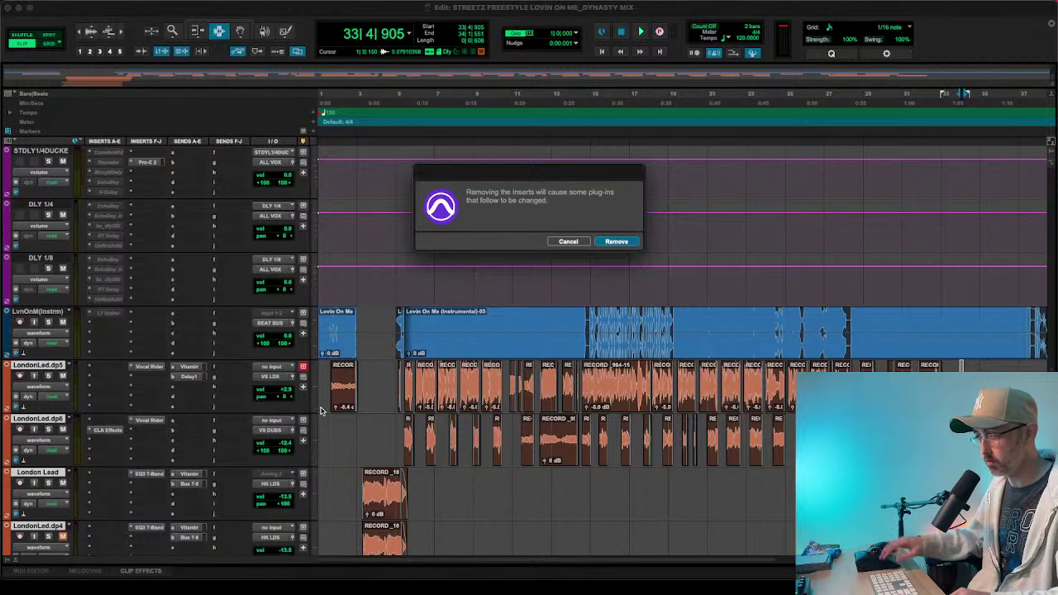
key(Return)
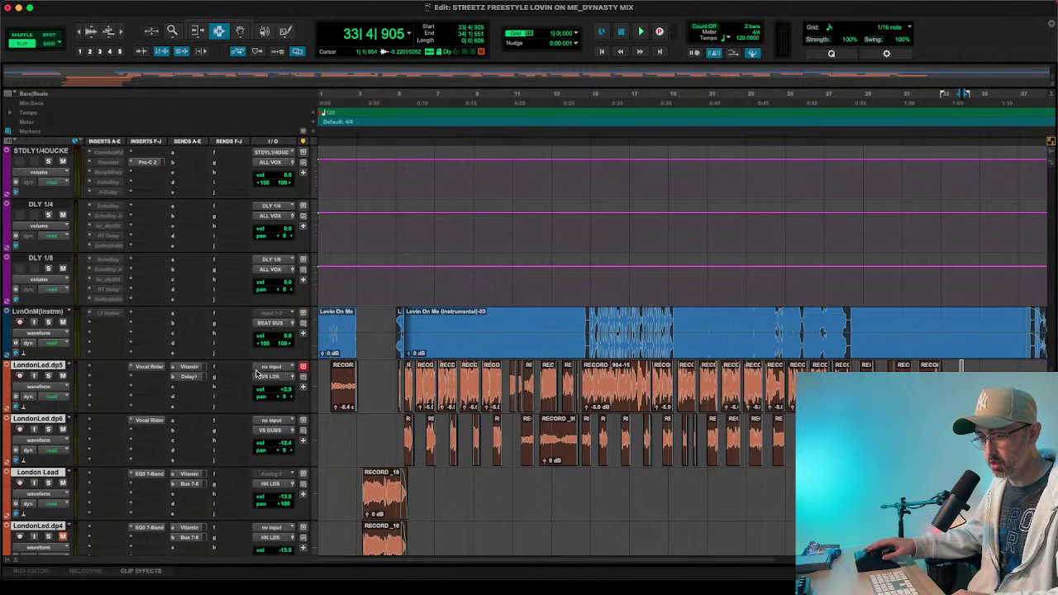
click(132, 375)
alt+shift+click(160, 332)
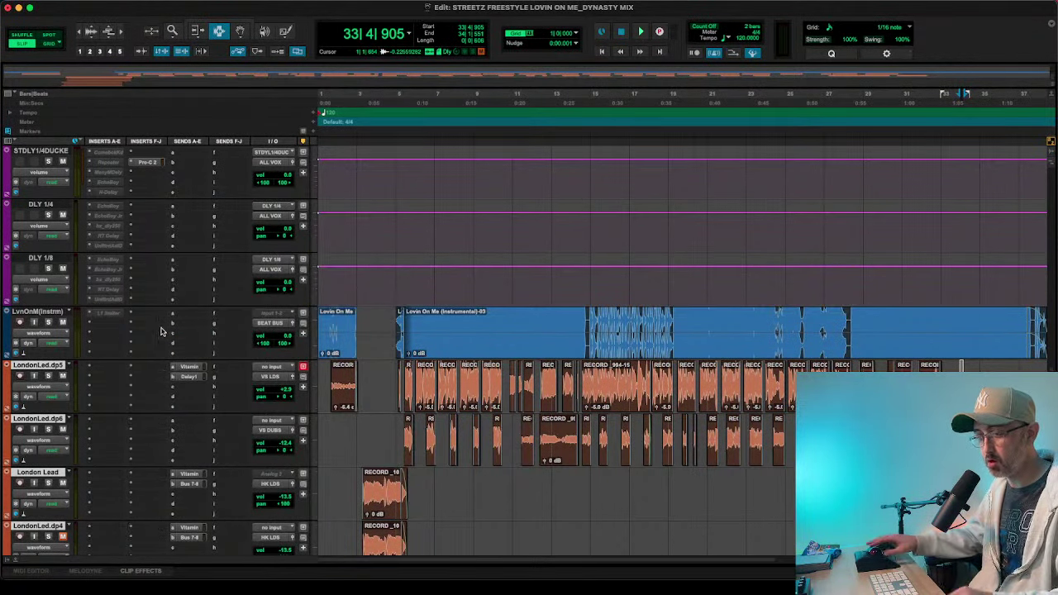
- Check the insert slots on the vocal tracks and look over the template's effect return tracks from VERB through DLY 1/8
scroll(146, 374, down, 4)
scroll(144, 372, down, 3)
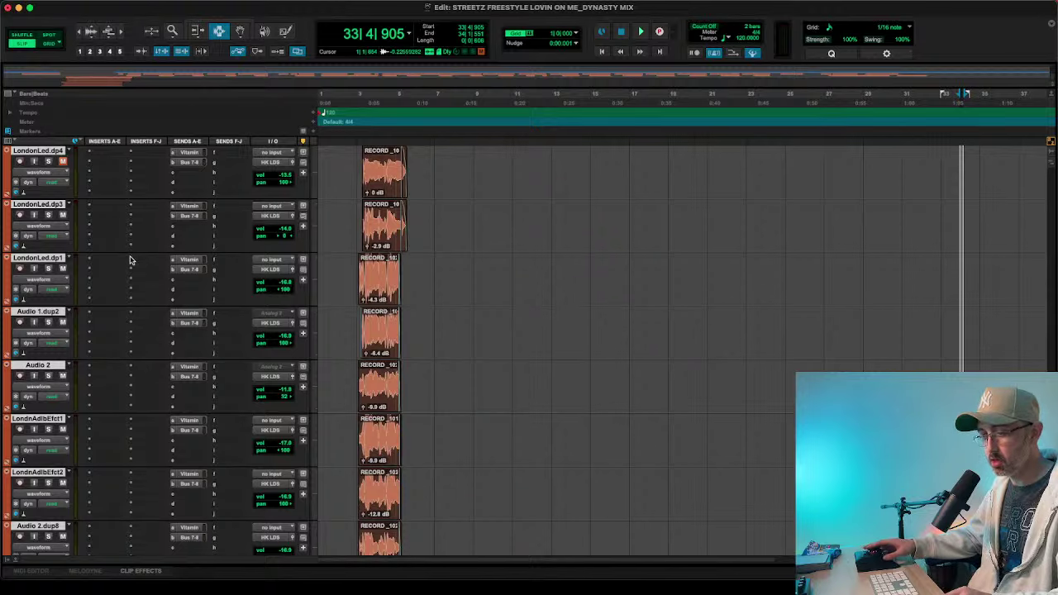
scroll(133, 269, down, 3)
scroll(136, 277, up, 8)
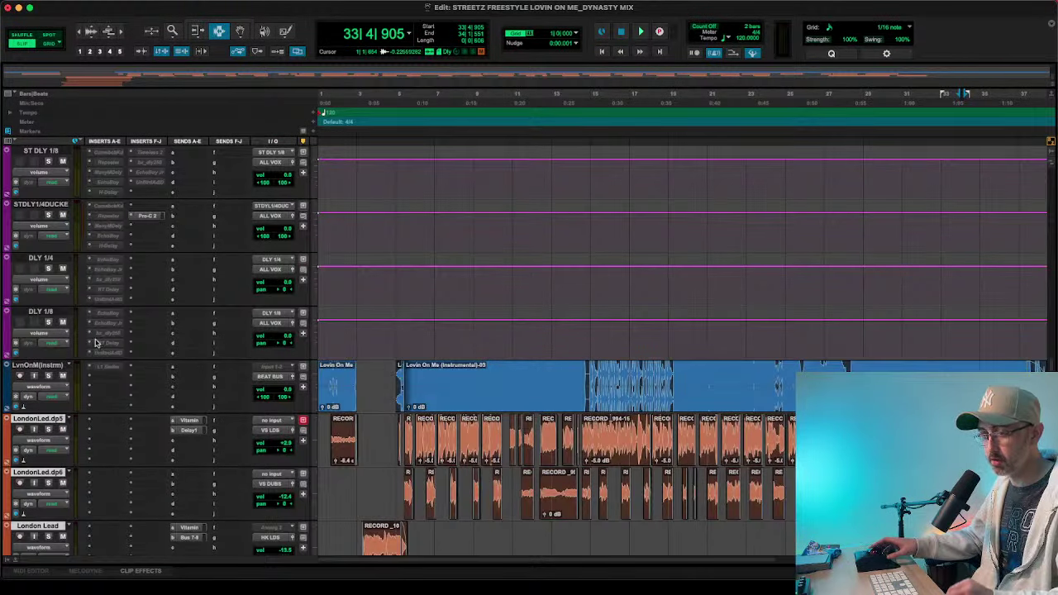
scroll(100, 355, up, 4)
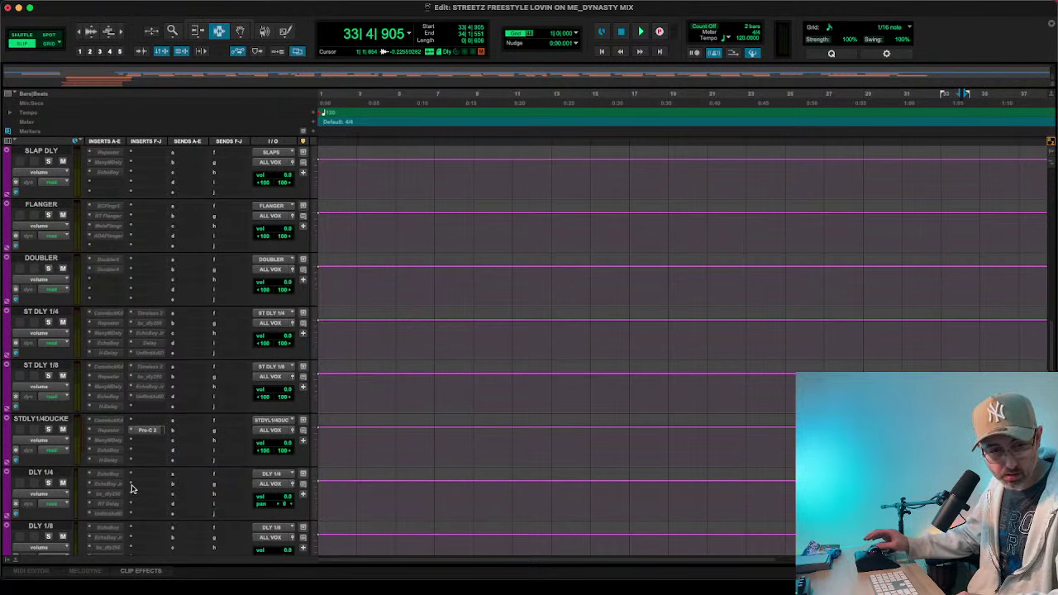
scroll(131, 488, up, 3)
scroll(131, 488, down, 6)
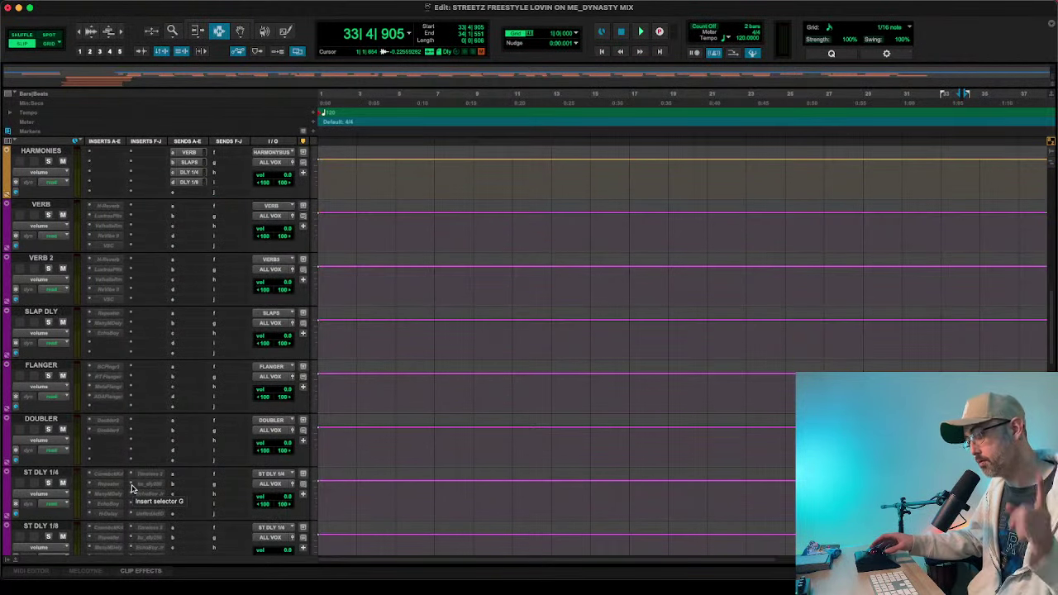
scroll(131, 488, down, 4)
scroll(136, 485, up, 10)
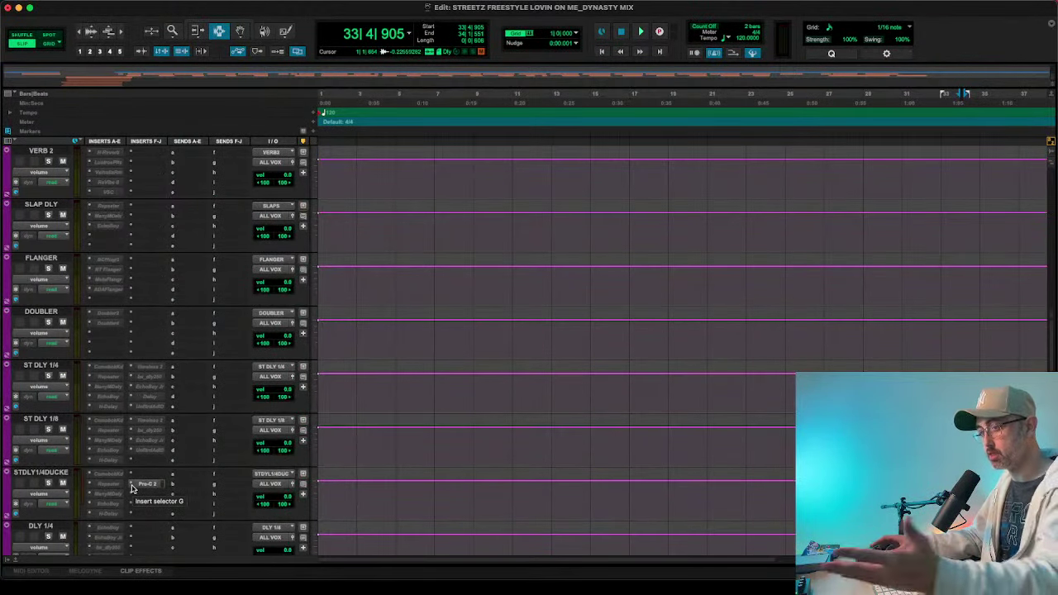
scroll(141, 480, up, 2)
scroll(141, 480, down, 8)
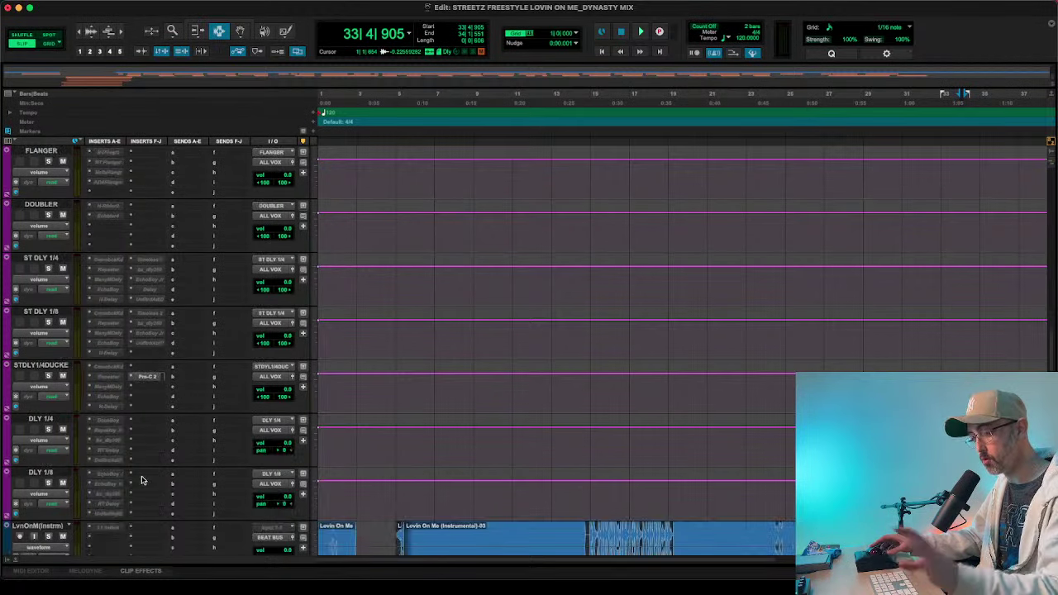
scroll(141, 480, down, 4)
scroll(142, 480, up, 8)
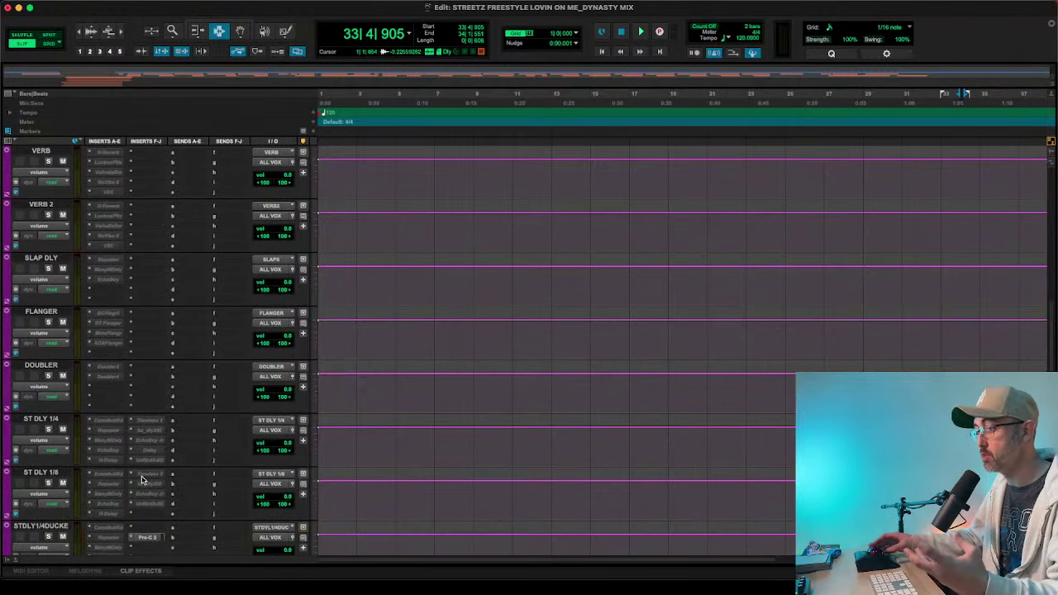
scroll(141, 480, up, 1)
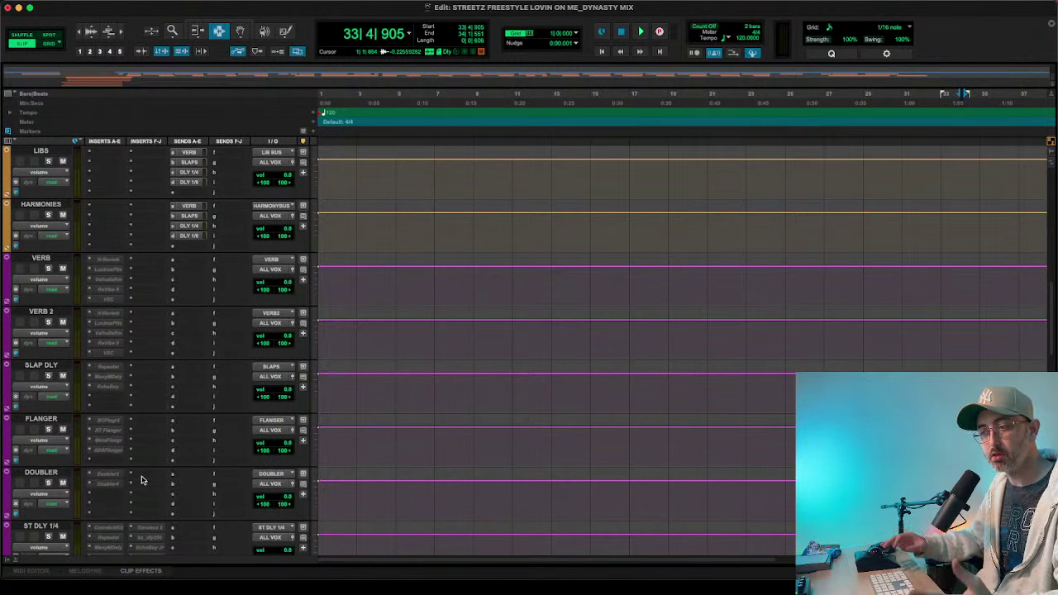
- Insert the stereo BABY Audio Crystalline reverb in slot F of the VERB track and close its plug-in window
click(150, 258)
mouse_move(152, 263)
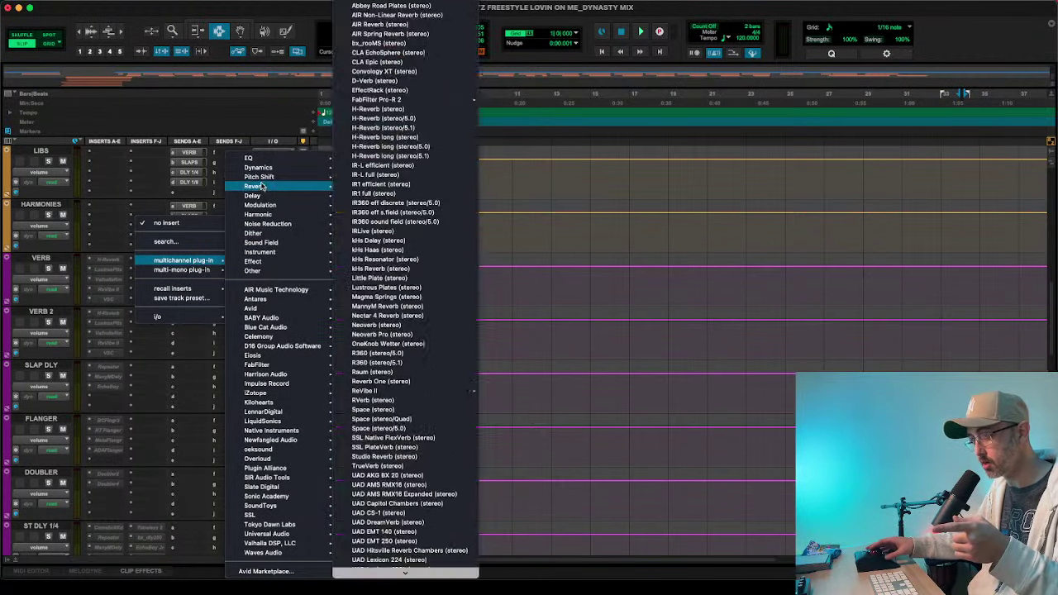
mouse_move(333, 318)
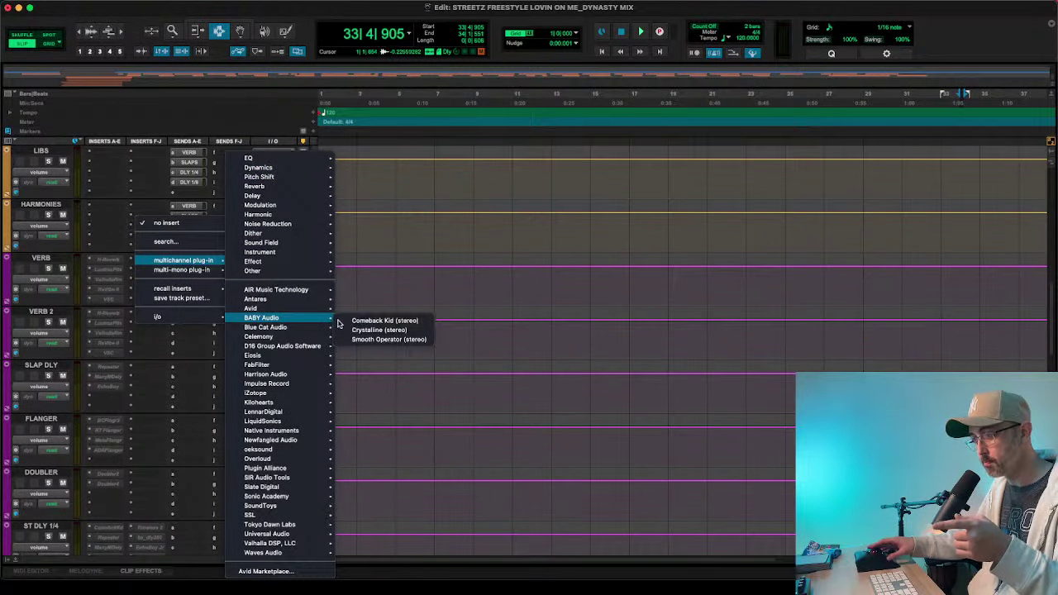
click(385, 328)
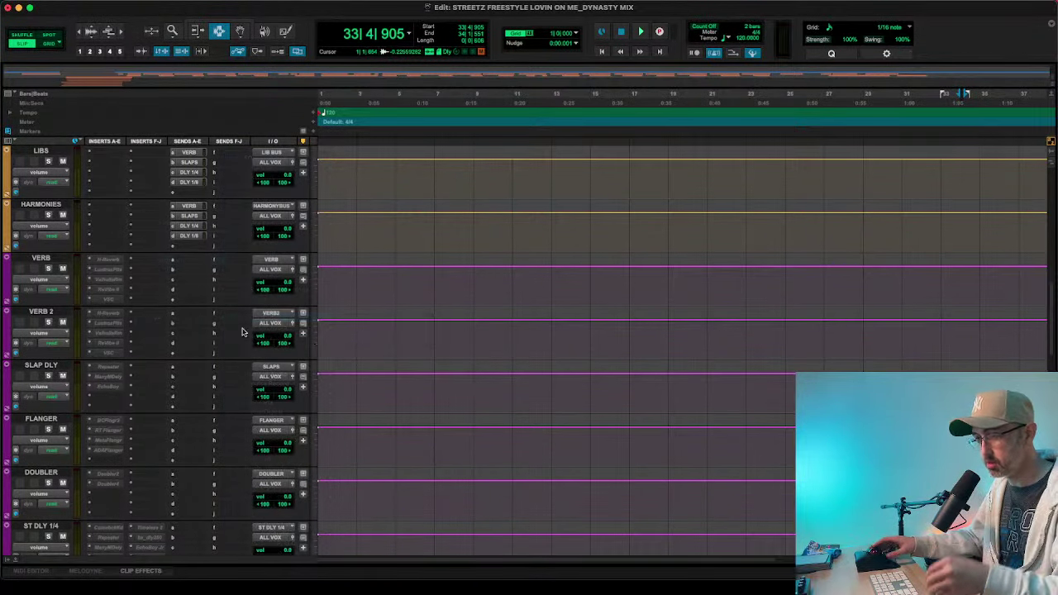
click(148, 260)
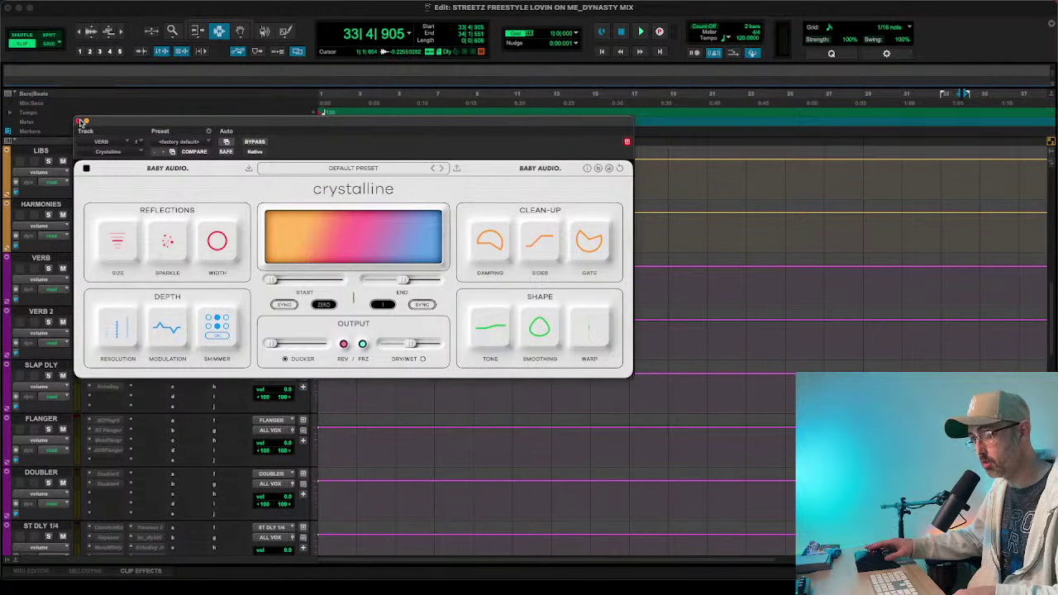
click(81, 121)
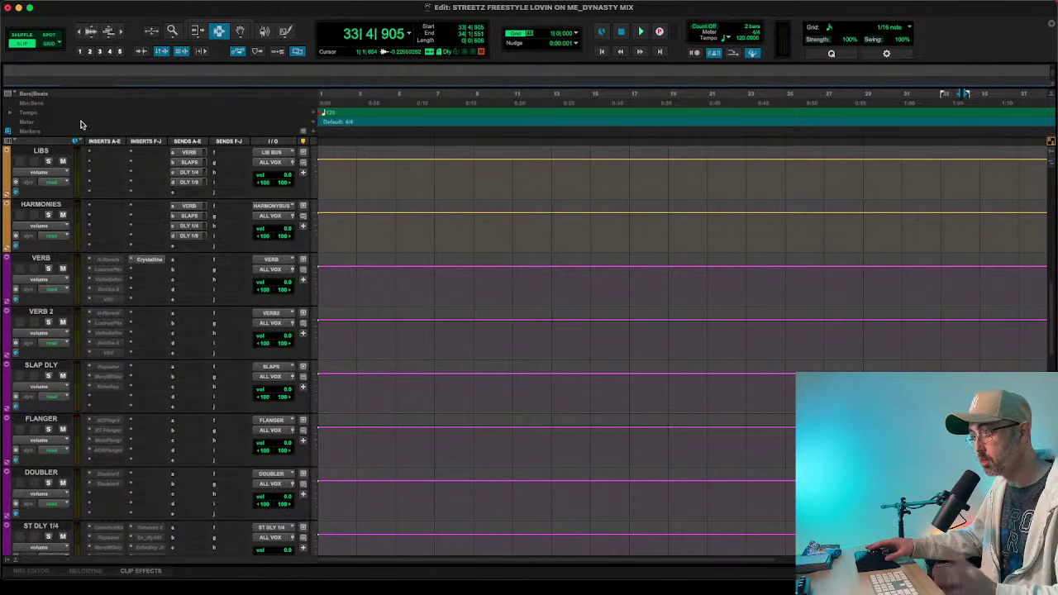
- Insert the stereo ValhallaVintageVerb reverb in slot G of the VERB track and close its plug-in window
click(141, 271)
mouse_move(186, 271)
mouse_move(281, 197)
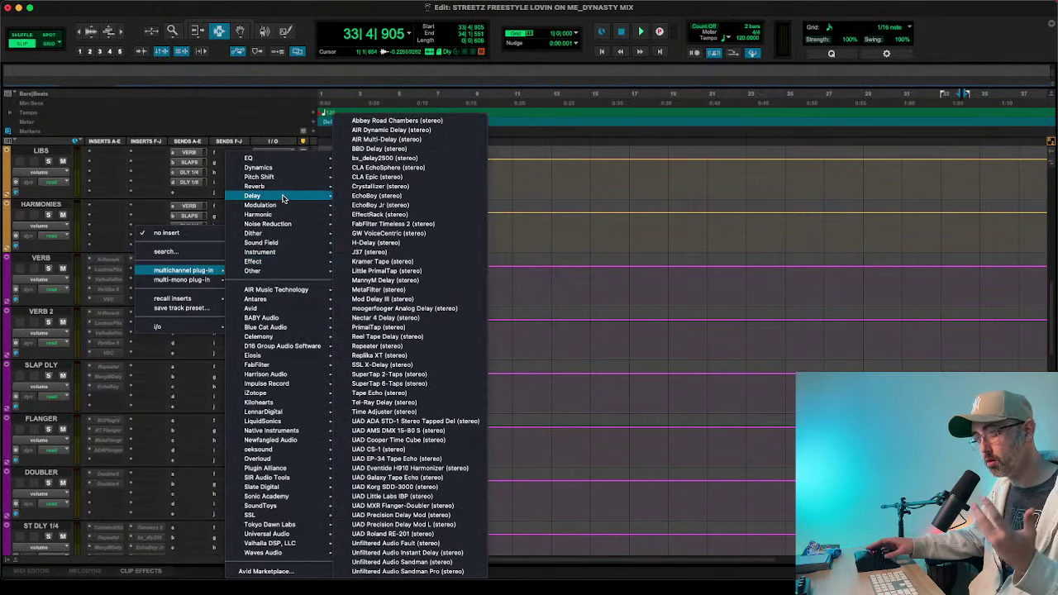
scroll(397, 276, down, 5)
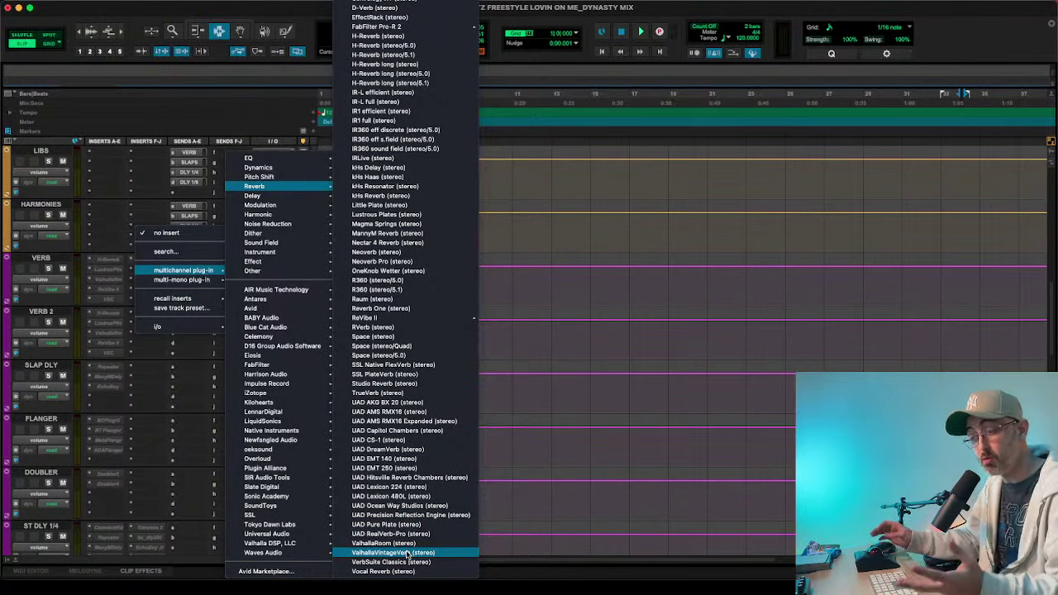
click(406, 553)
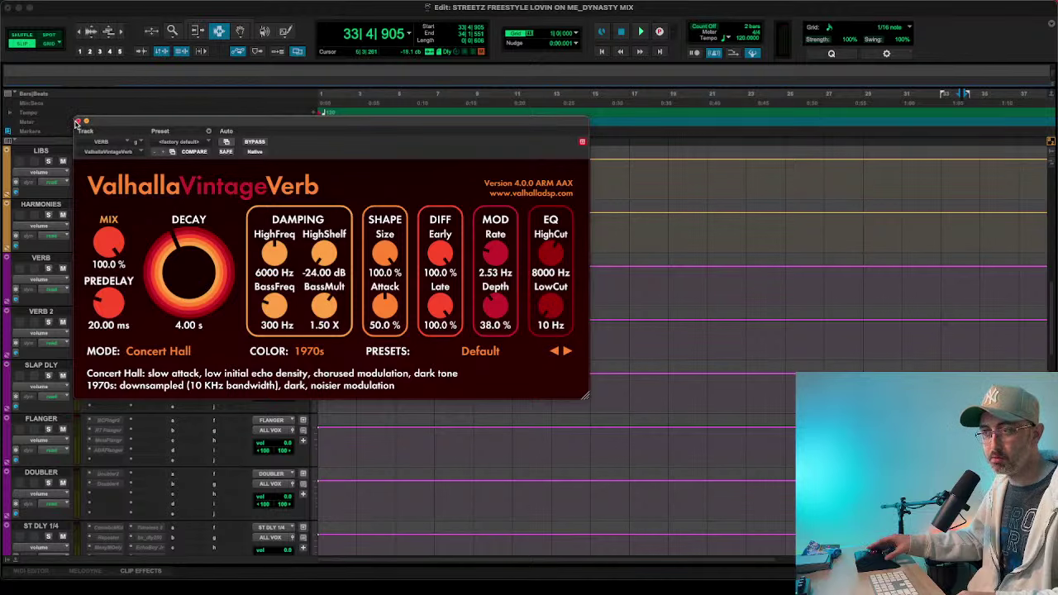
click(76, 121)
- Inspect the settings of the Repeater delay insert on the ST DLY 1/4 return track and close it
scroll(95, 156, down, 1)
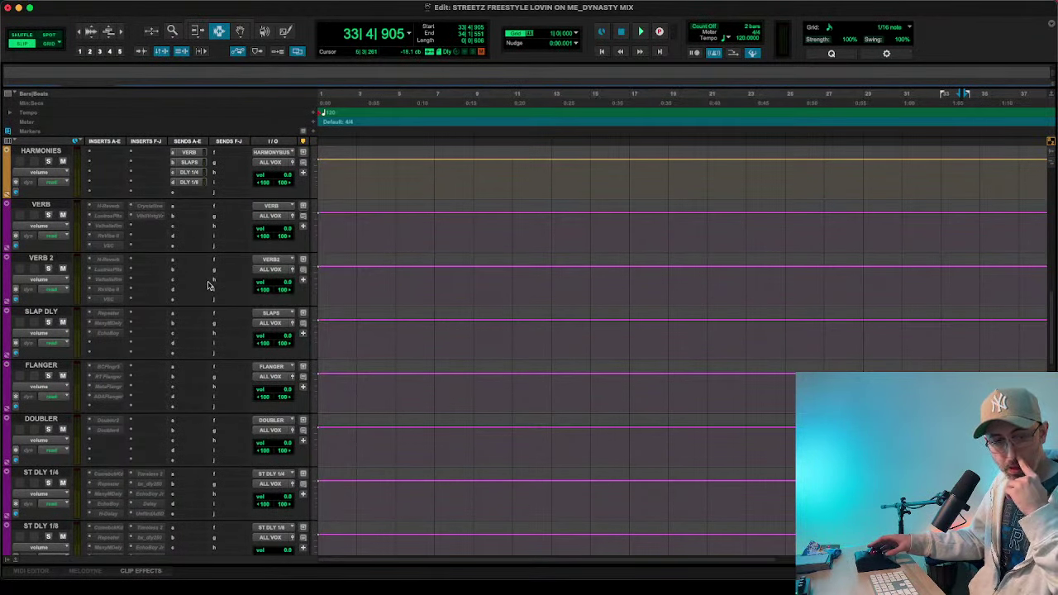
scroll(208, 285, down, 2)
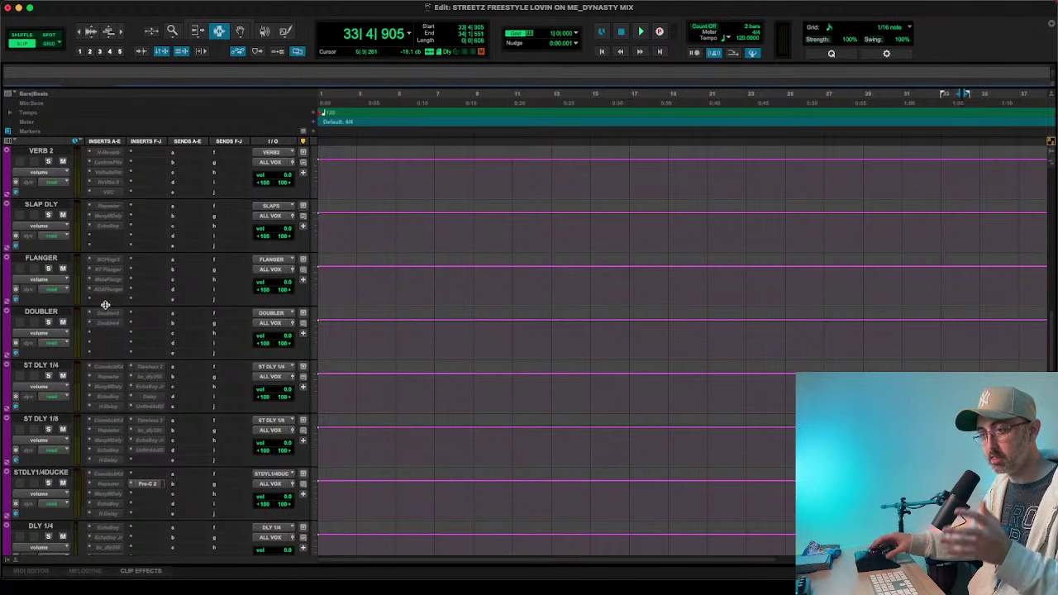
click(46, 369)
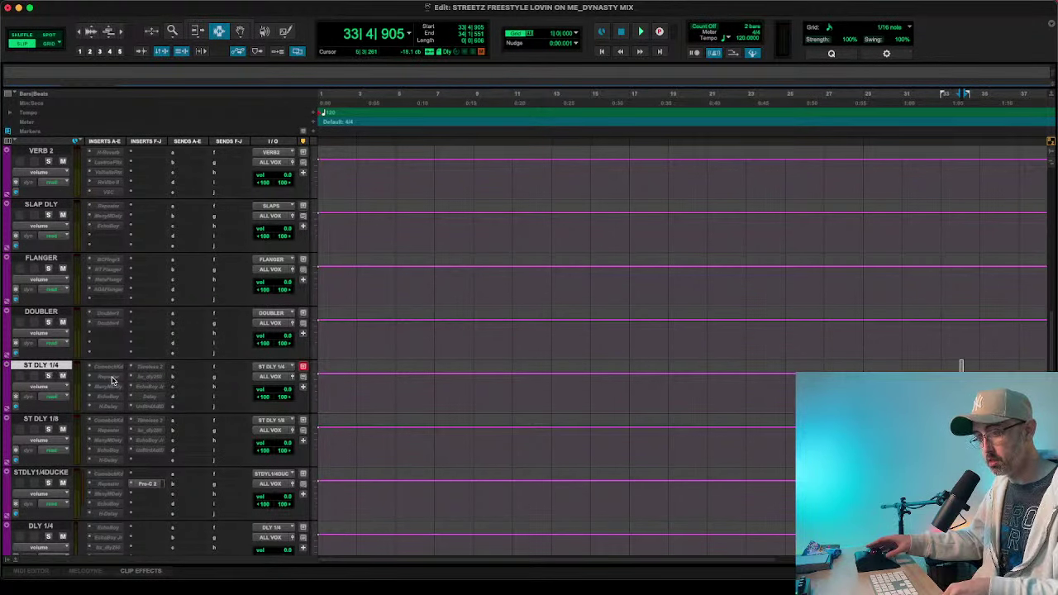
click(112, 380)
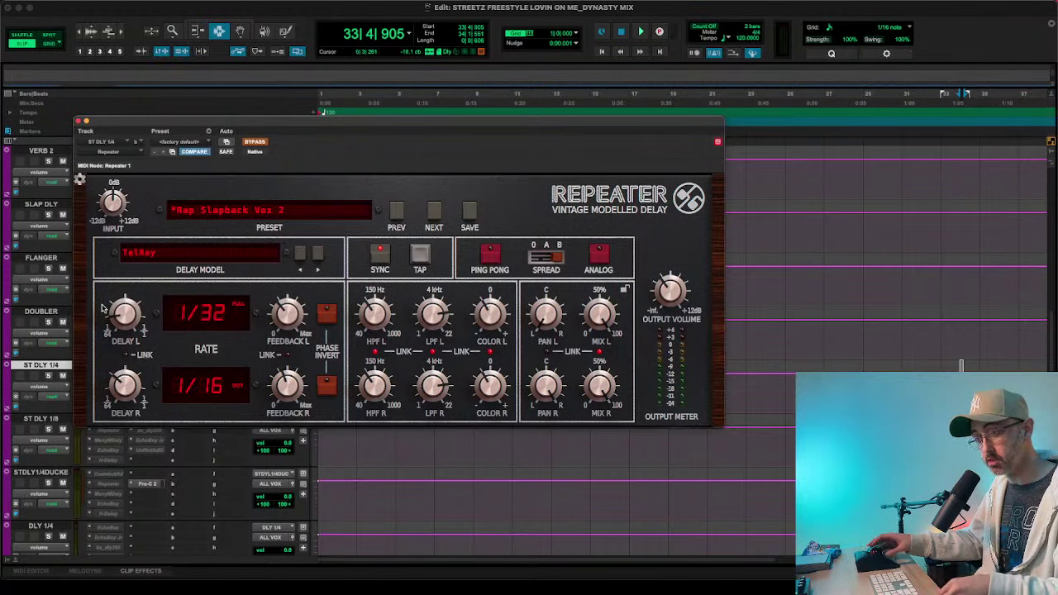
click(80, 122)
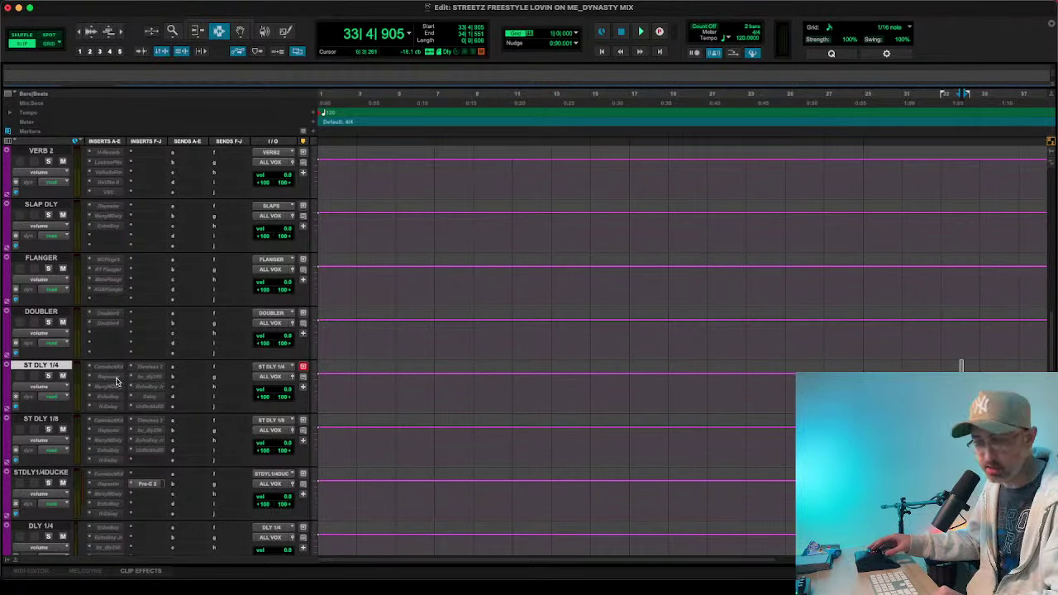
- Select all vocal tracks from LondonLed.dp5 through Audio 2.dup8 and remove their sends in slots A and B
scroll(338, 437, up, 10)
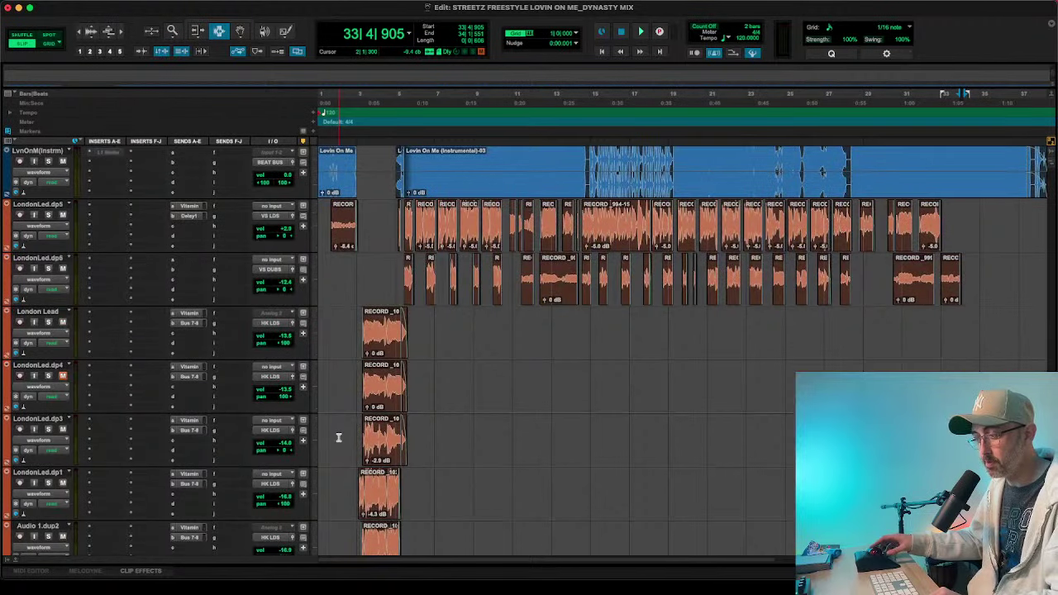
scroll(338, 437, up, 3)
scroll(337, 437, down, 8)
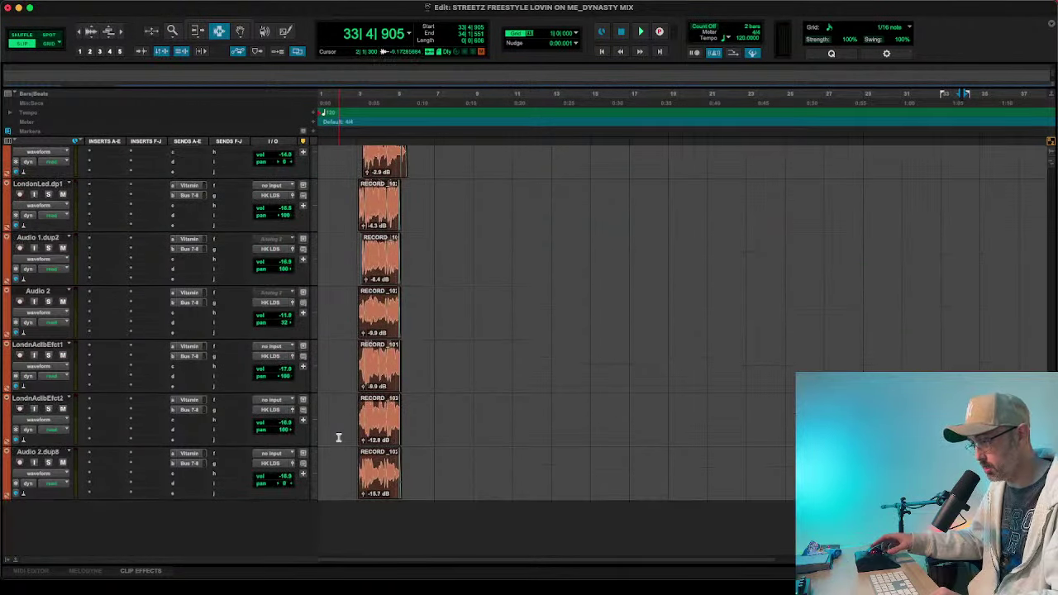
scroll(59, 316, up, 6)
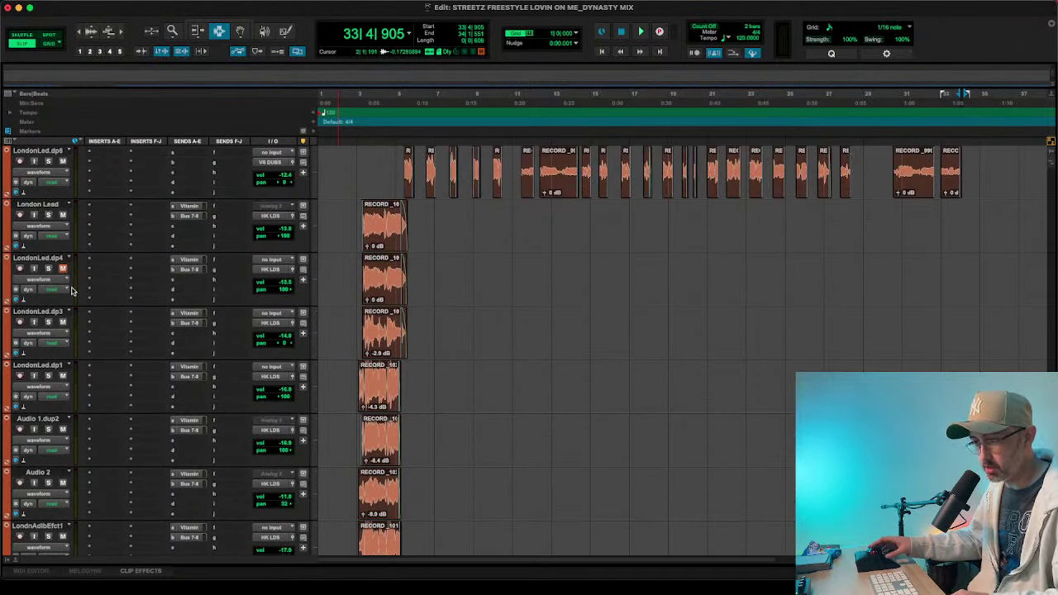
click(46, 258)
scroll(45, 261, down, 6)
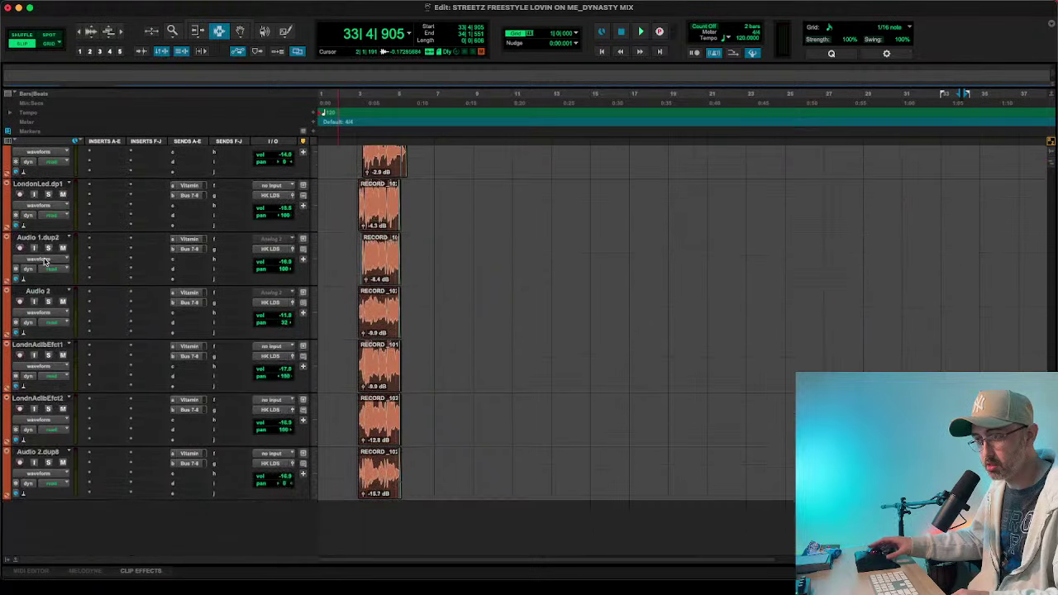
shift+click(40, 453)
scroll(43, 454, up, 6)
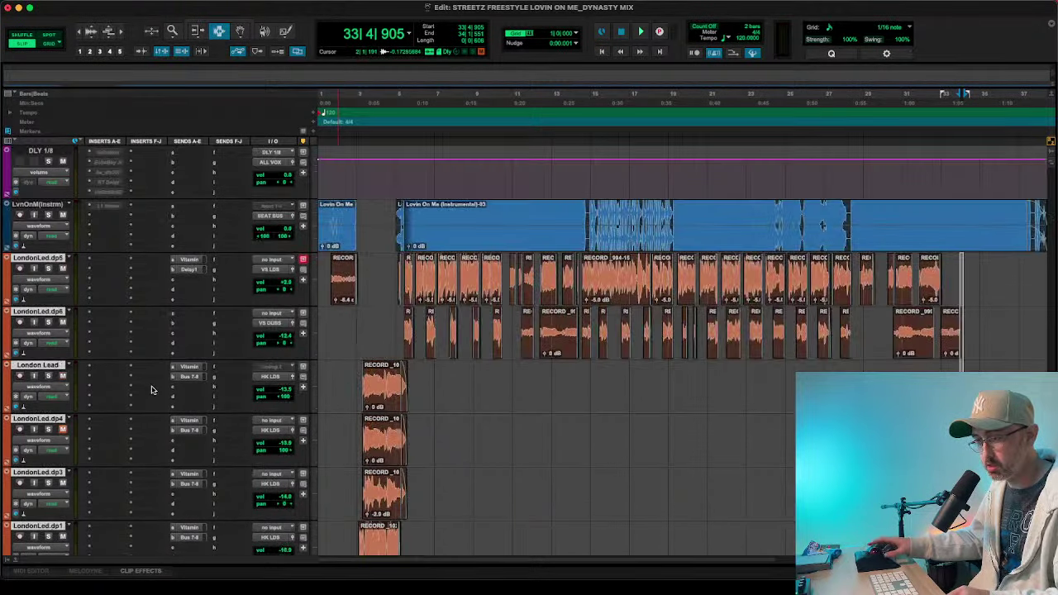
alt+shift+click(173, 261)
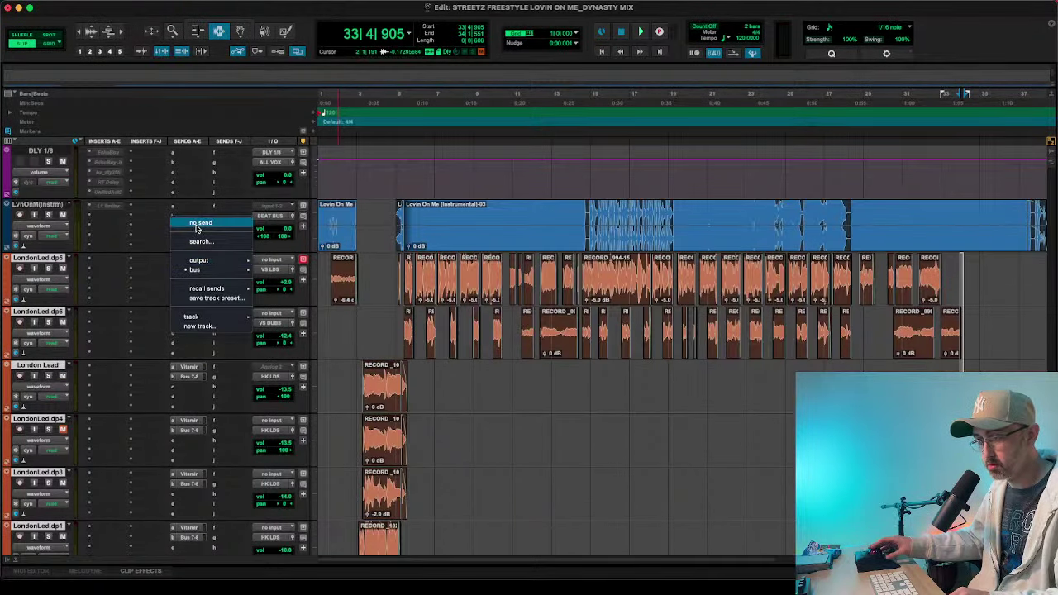
alt+shift+click(199, 223)
alt+shift+click(172, 270)
alt+shift+click(200, 232)
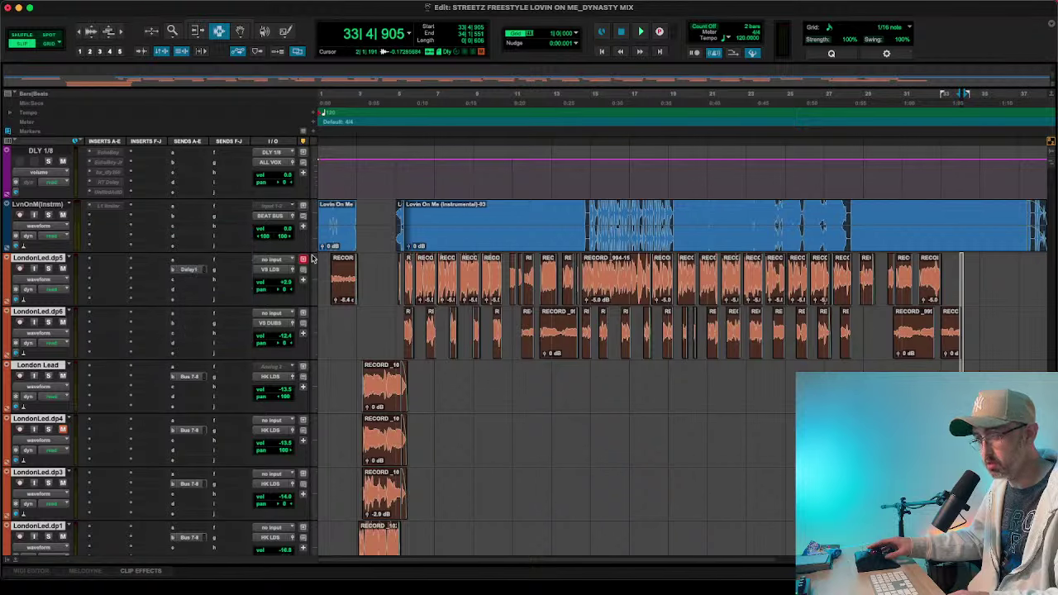
- Select the main instrumental clip, switch to Finder and open the US NVR THEM folder within SESSIONS TO MIX on WORK DRIVE
key(F8)
click(432, 220)
mouse_move(461, 564)
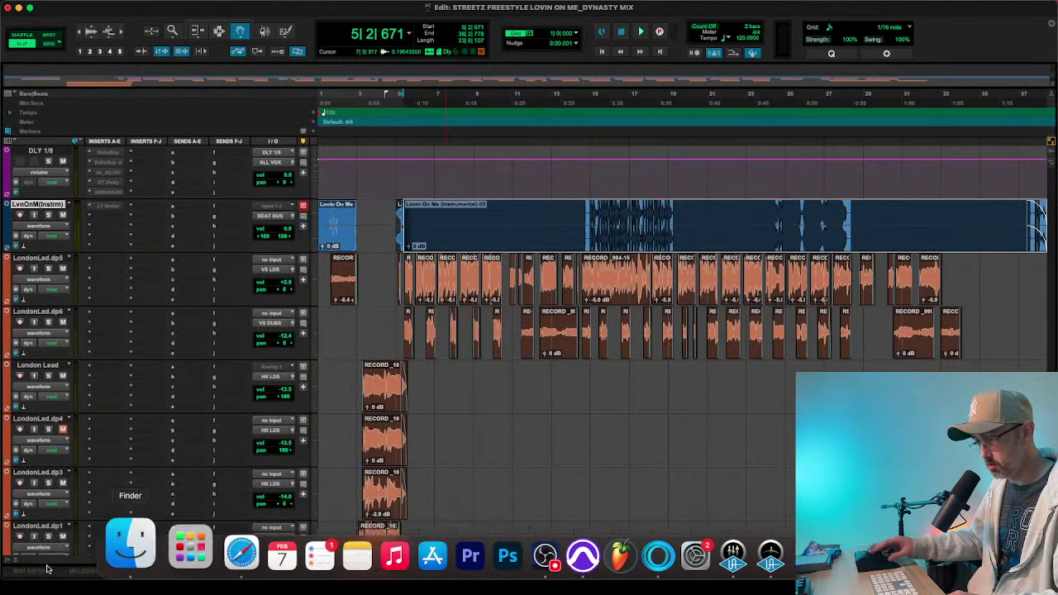
click(124, 542)
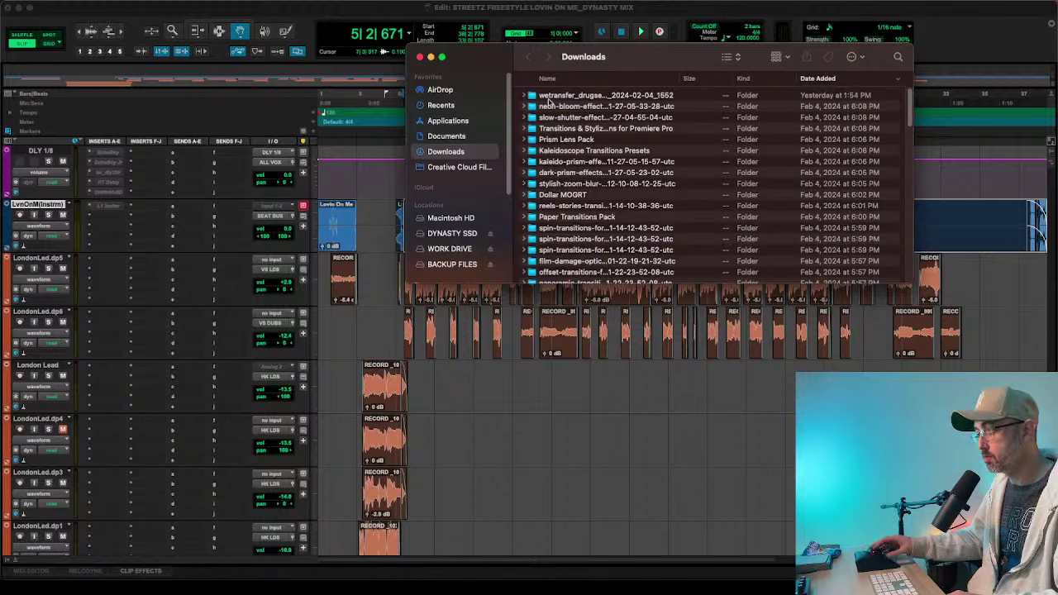
click(474, 248)
double_click(570, 124)
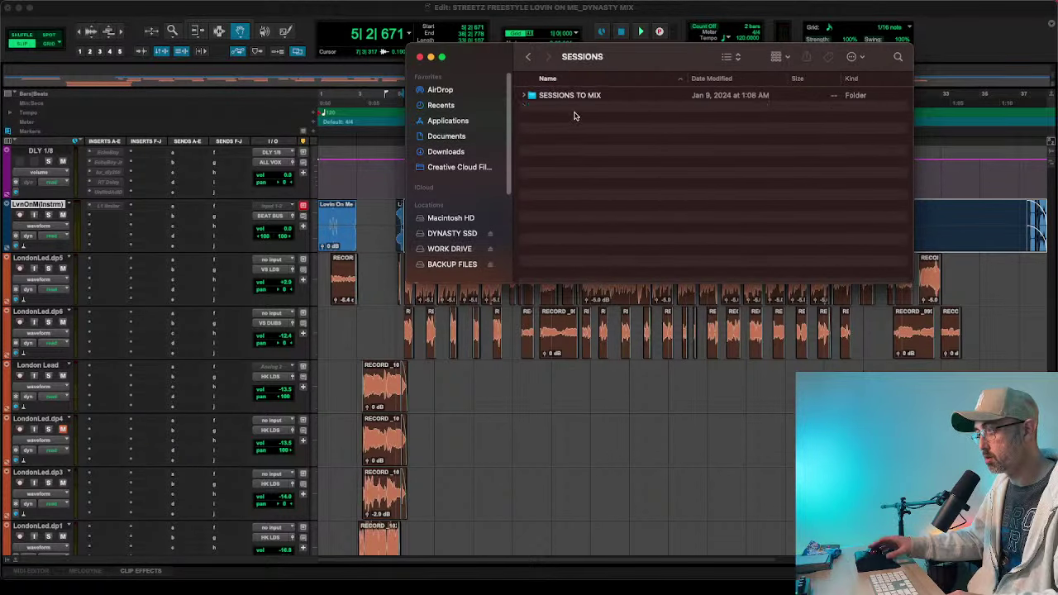
double_click(578, 96)
scroll(566, 228, down, 5)
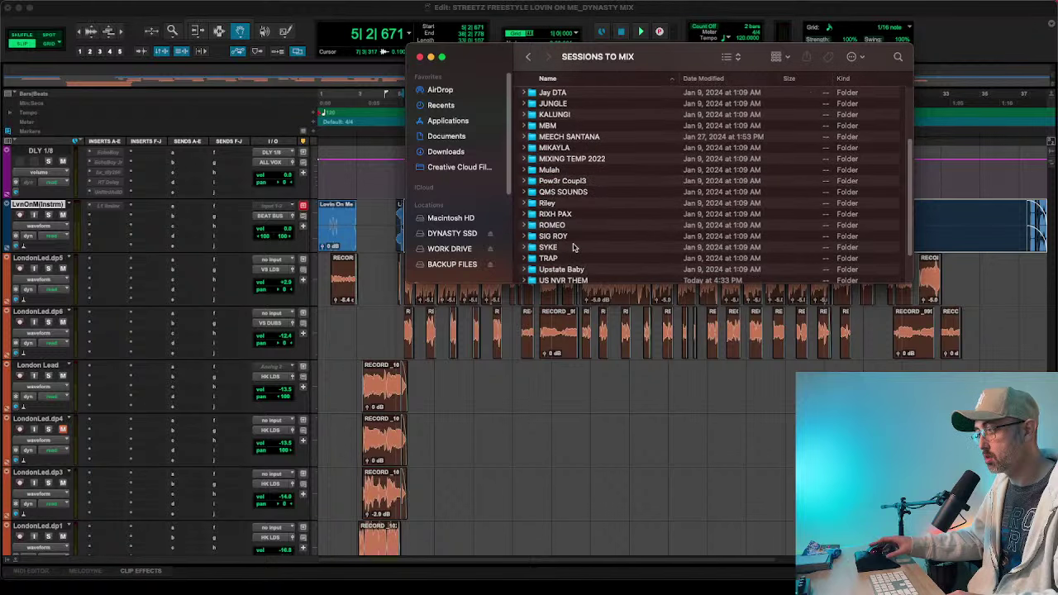
double_click(560, 280)
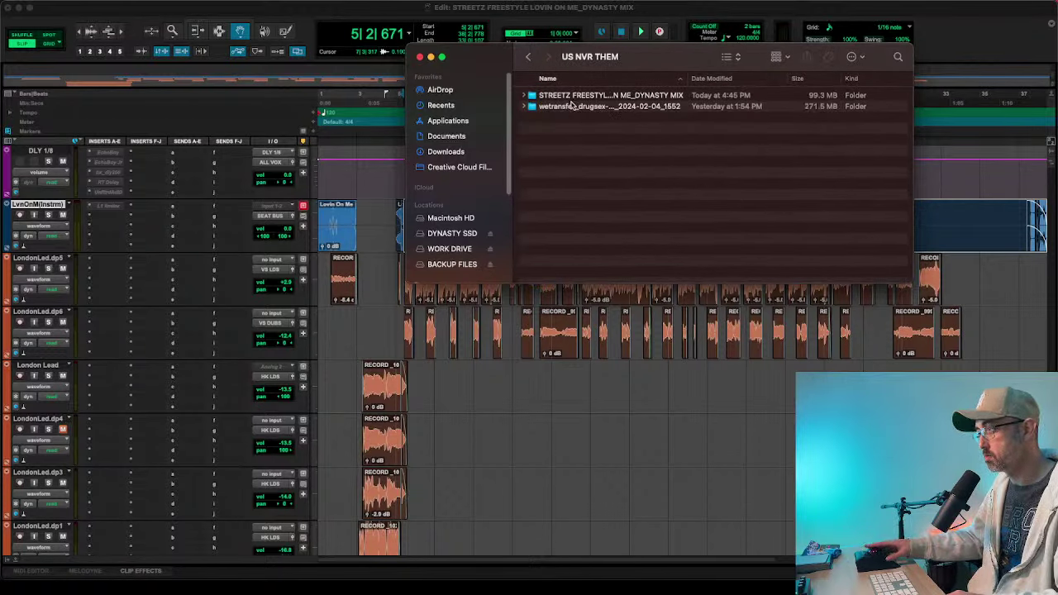
- Open the Dynasty mix session's Audio Files folder and select Lovin On Me (Instrumental).L.wav
double_click(572, 96)
double_click(552, 97)
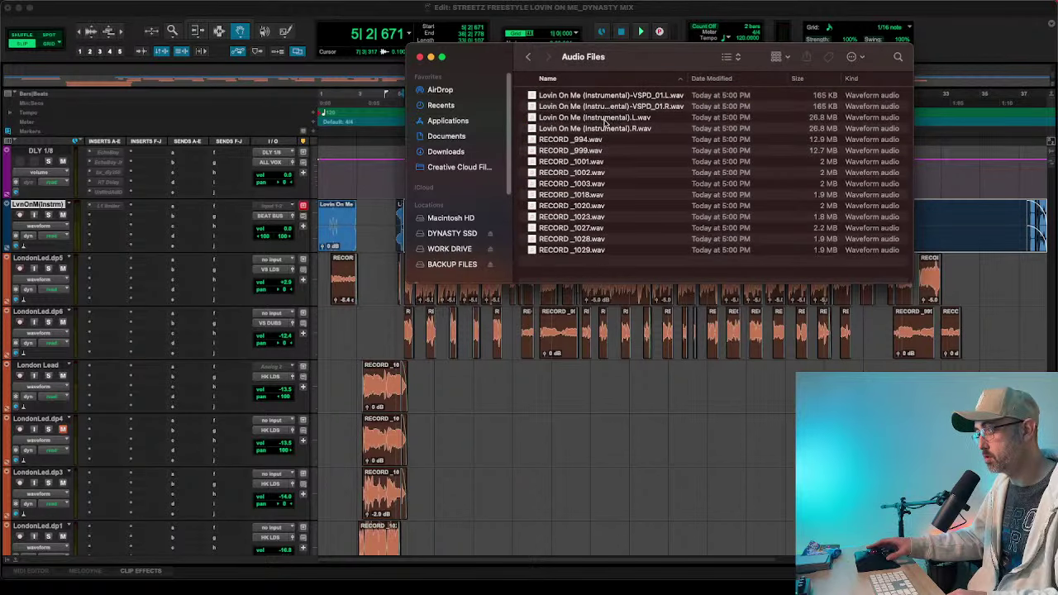
click(606, 118)
- Switch to Mixed In Key 8 and show its track collection
mouse_move(413, 571)
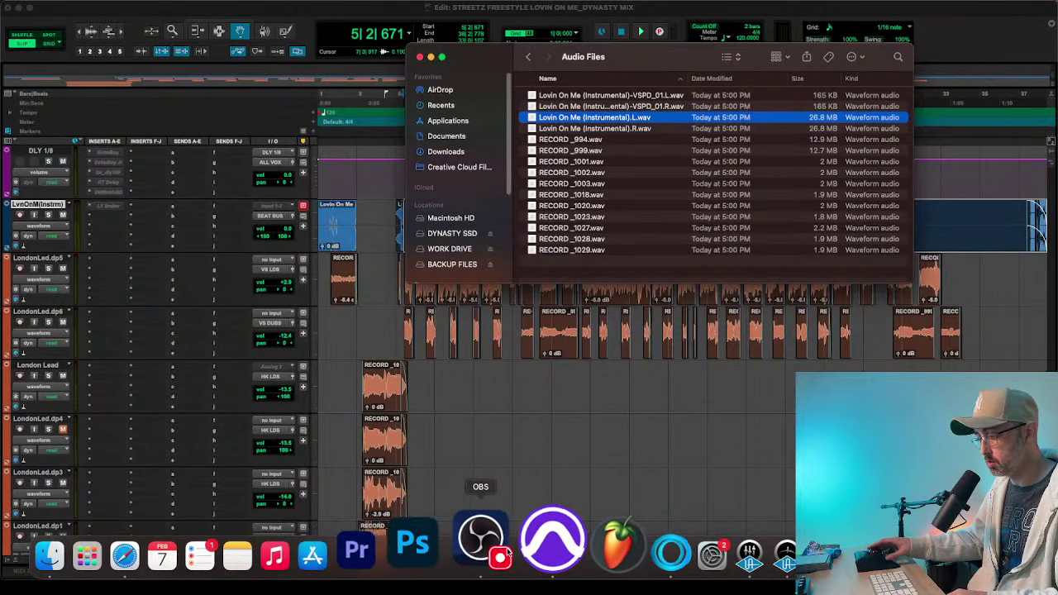
click(552, 545)
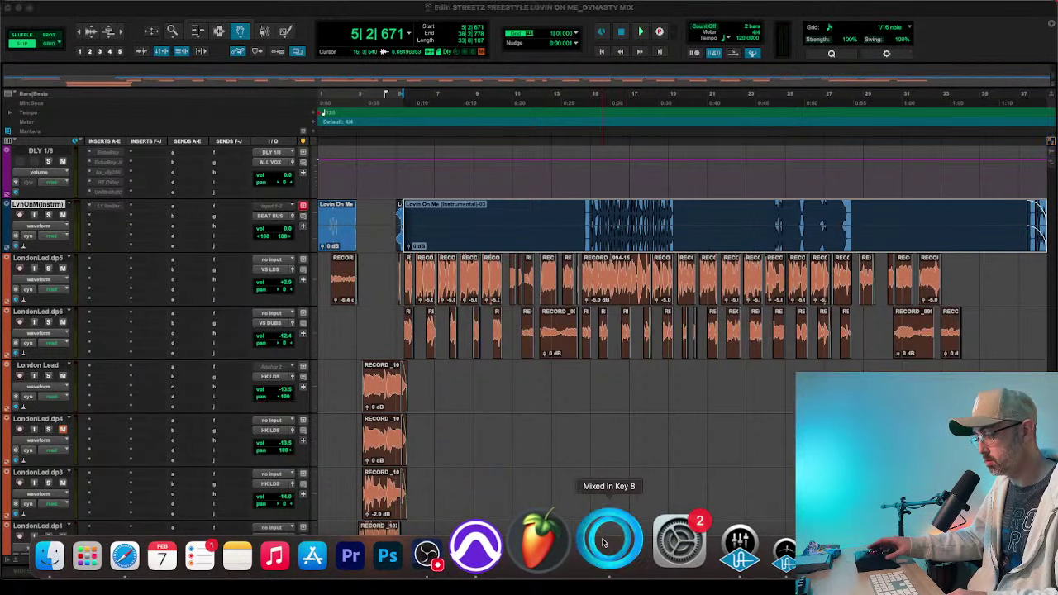
click(609, 541)
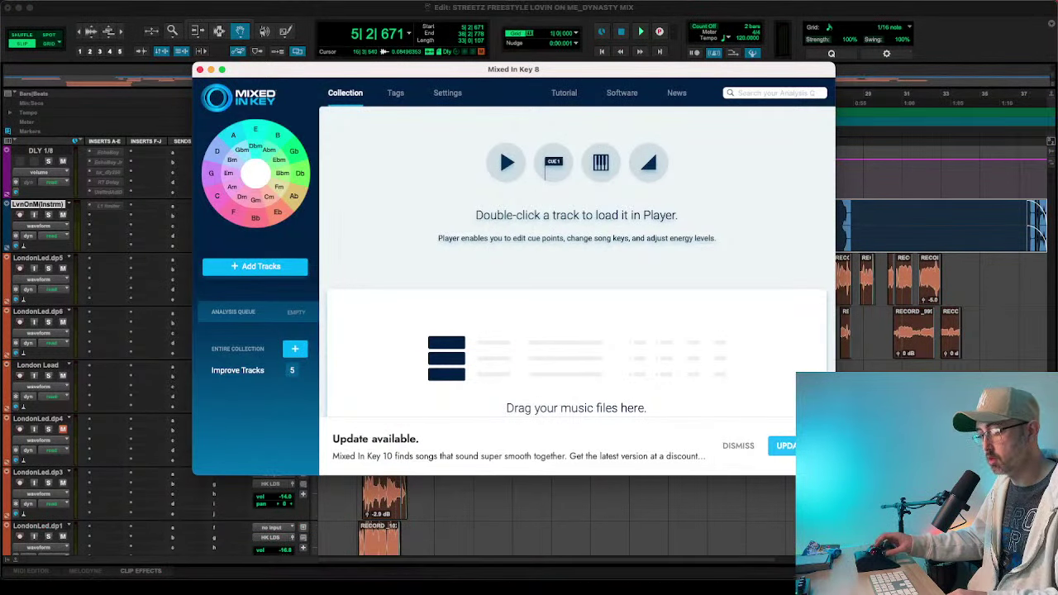
- Add LOVINonMEfreestyle.mp3 from the LOVINonME folder's Audio Files to Mixed In Key for key and tempo analysis, and minimise its window
click(111, 542)
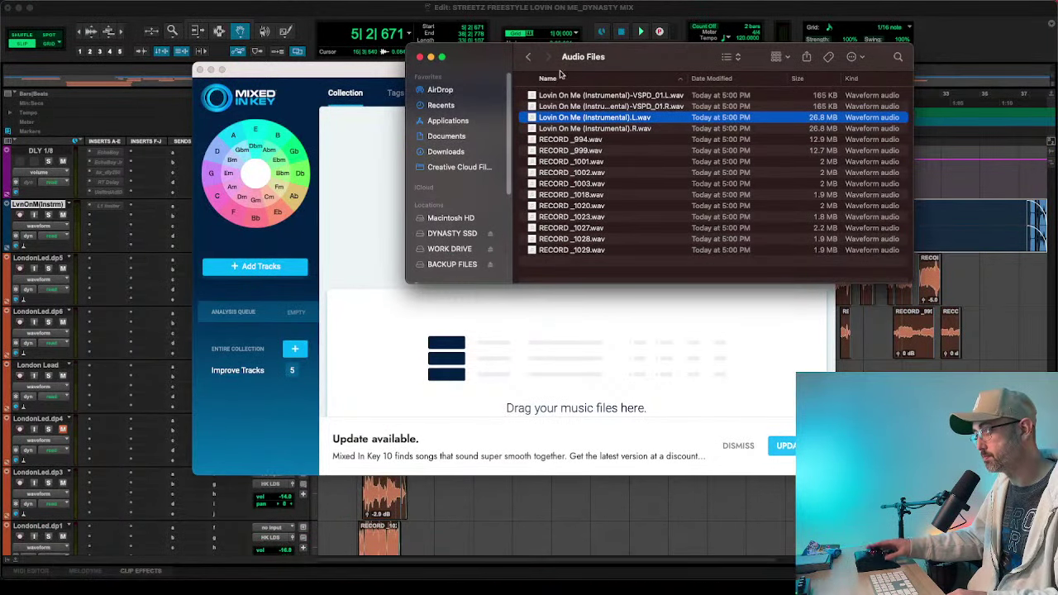
click(528, 56)
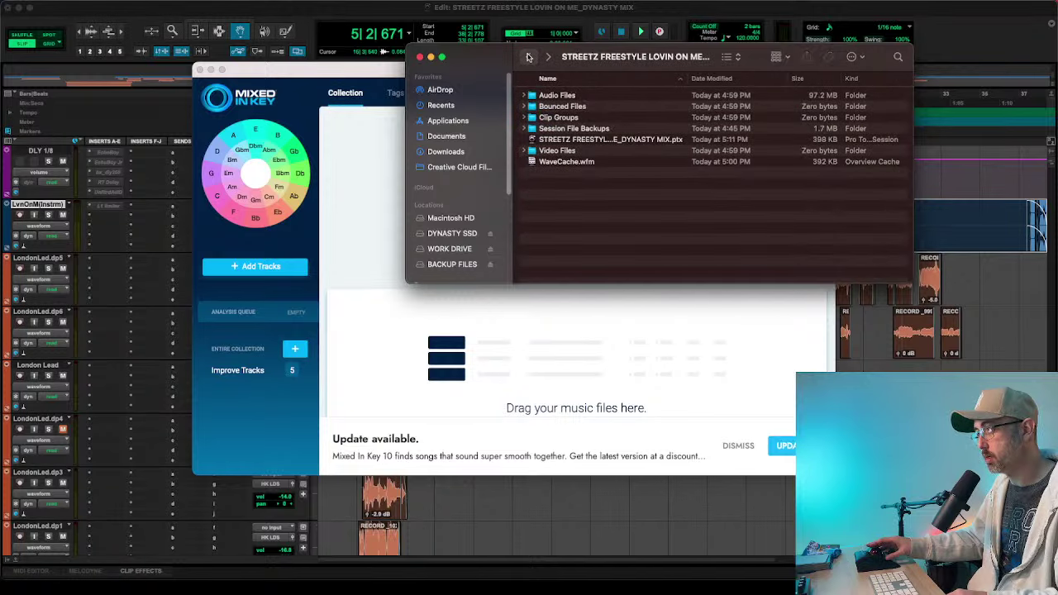
click(528, 56)
double_click(559, 106)
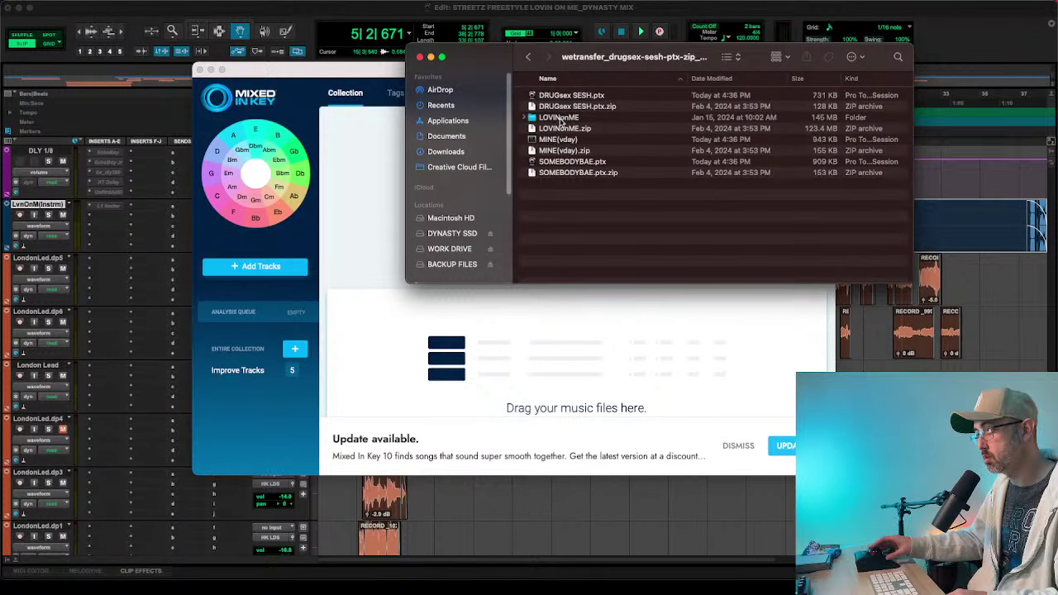
double_click(559, 117)
double_click(561, 97)
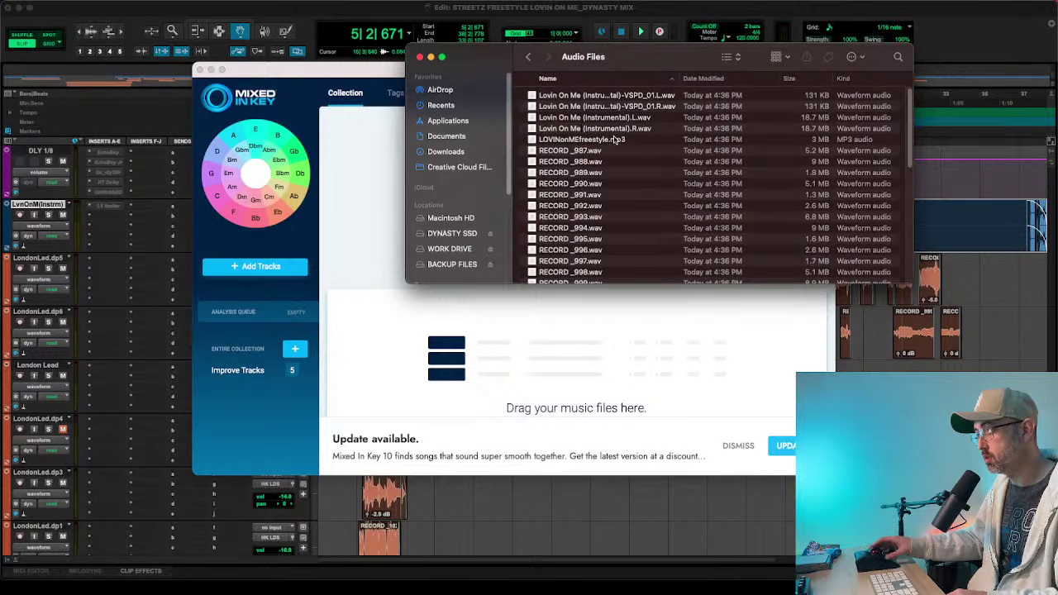
drag(614, 140, 537, 365)
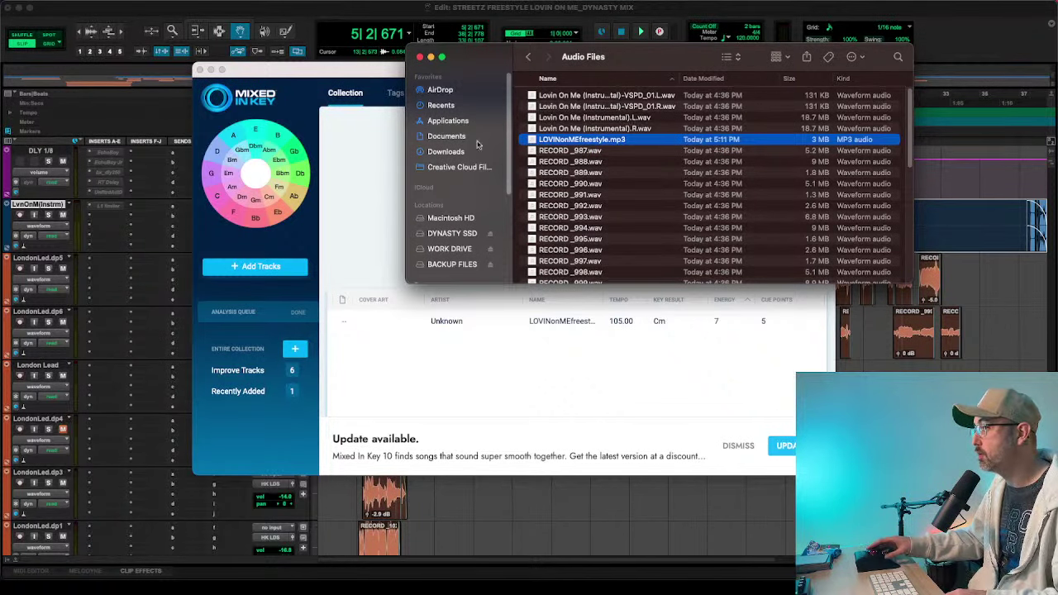
click(209, 70)
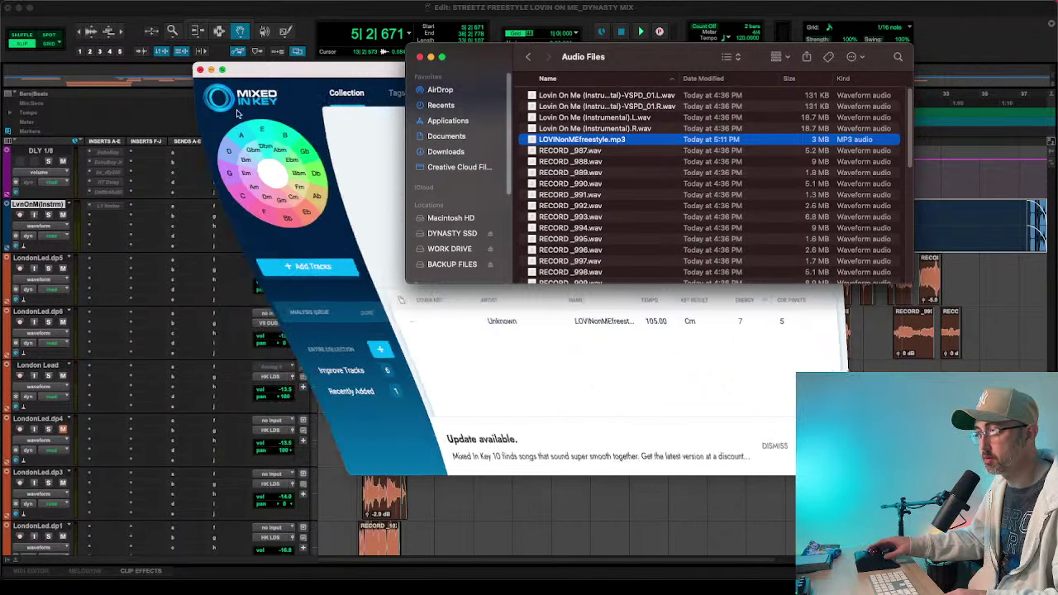
- Import LOVINonMEfreestyle.mp3 from Finder onto the reference mix track at the session start in Pro Tools
scroll(211, 185, down, 10)
scroll(213, 182, down, 10)
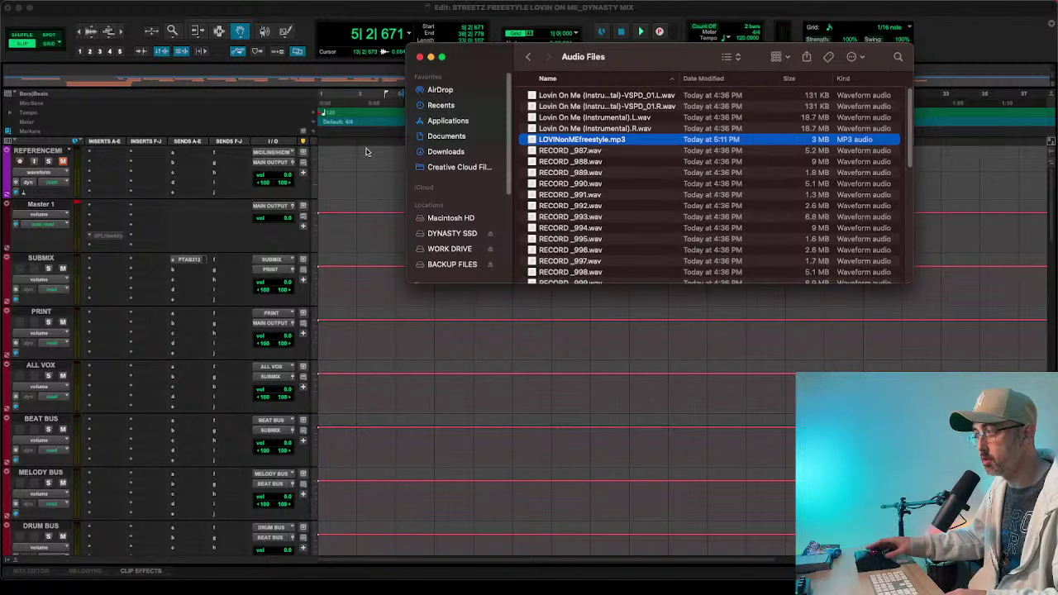
drag(585, 140, 378, 184)
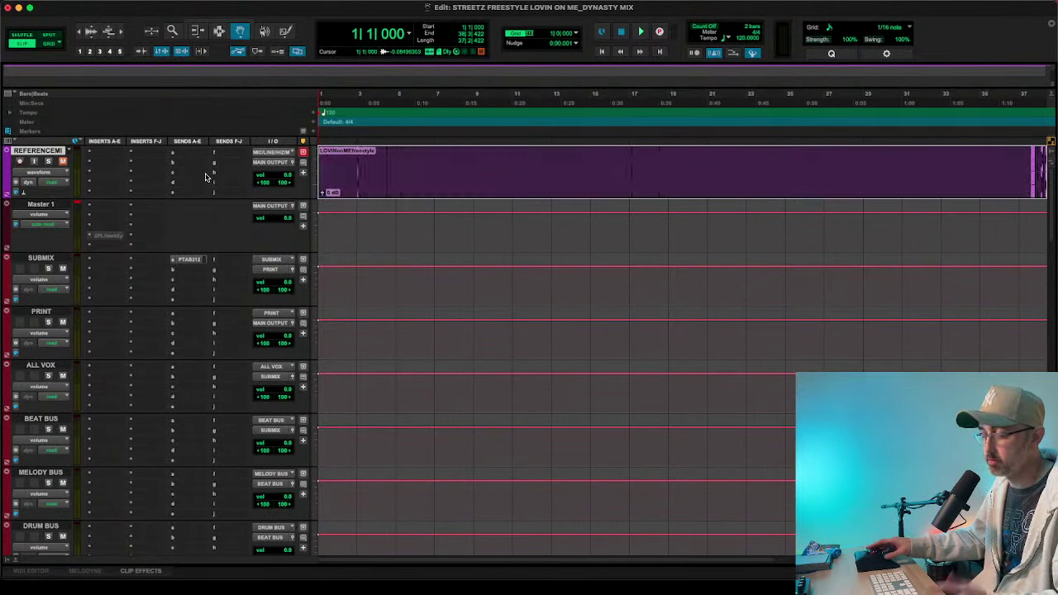
- Trim the start of the reference clip so its opening waveform lines up with the instrumental's at bar 1
scroll(386, 188, up, 6)
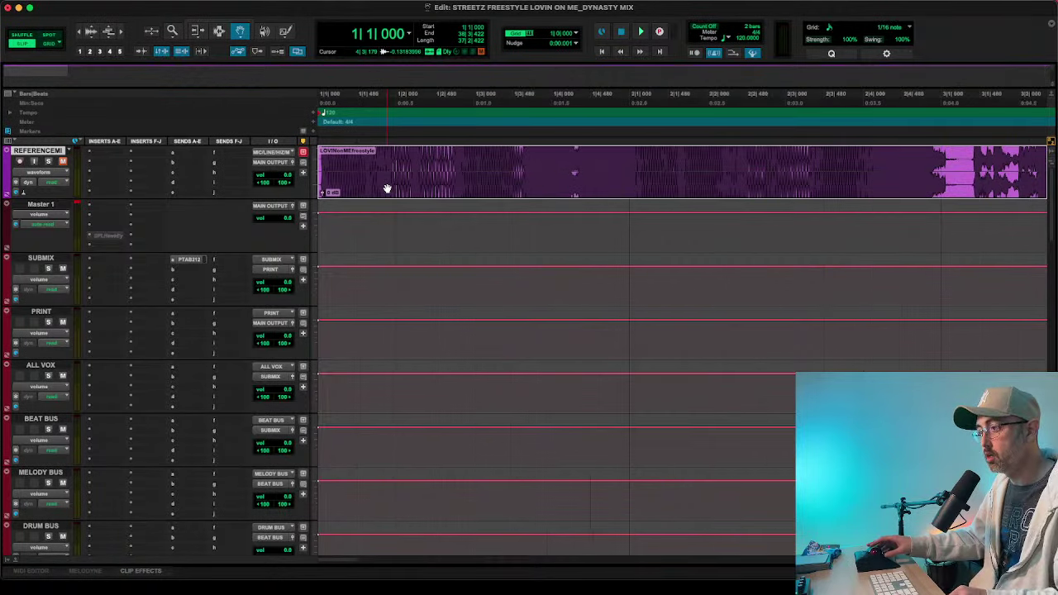
scroll(387, 188, down, 15)
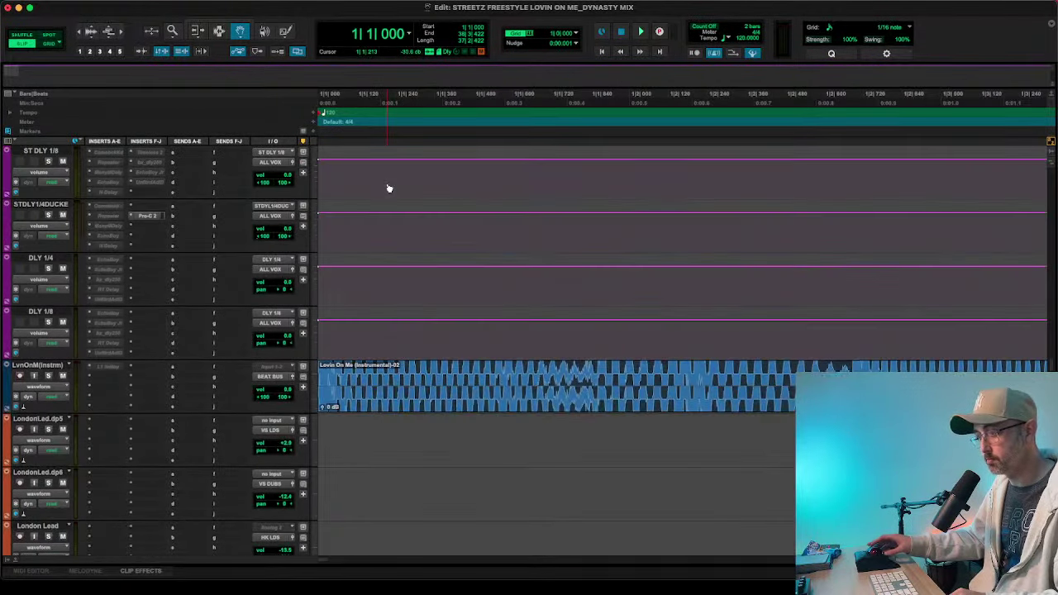
scroll(389, 188, up, 15)
key(F6)
drag(321, 176, 333, 170)
key(F8)
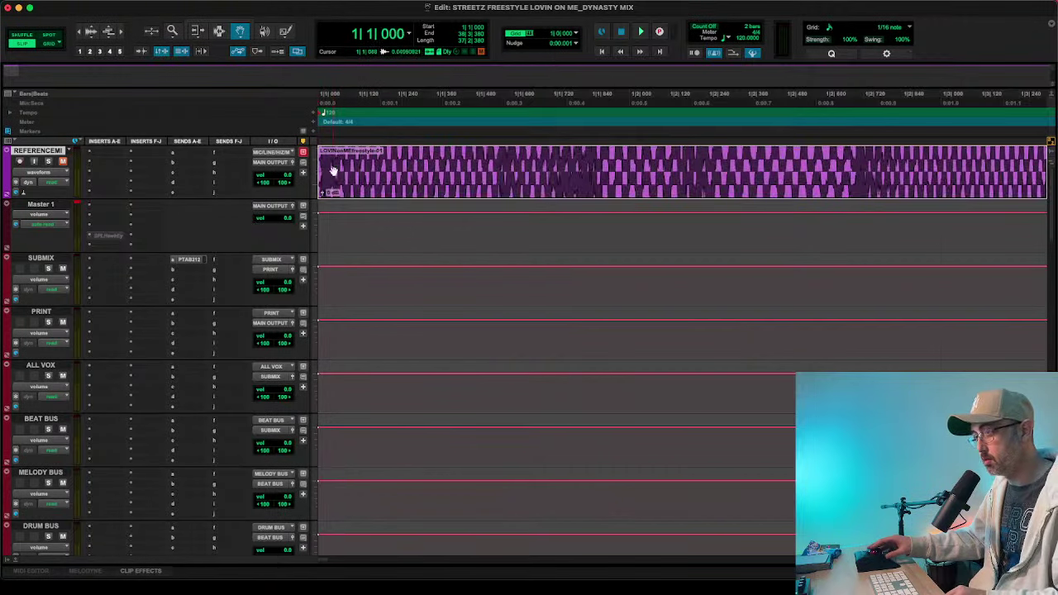
- Select all clips on the LvnOnM(Instrm) track and lower their clip gain to -7.0 dB
key(alt+a)
scroll(440, 166, down, 20)
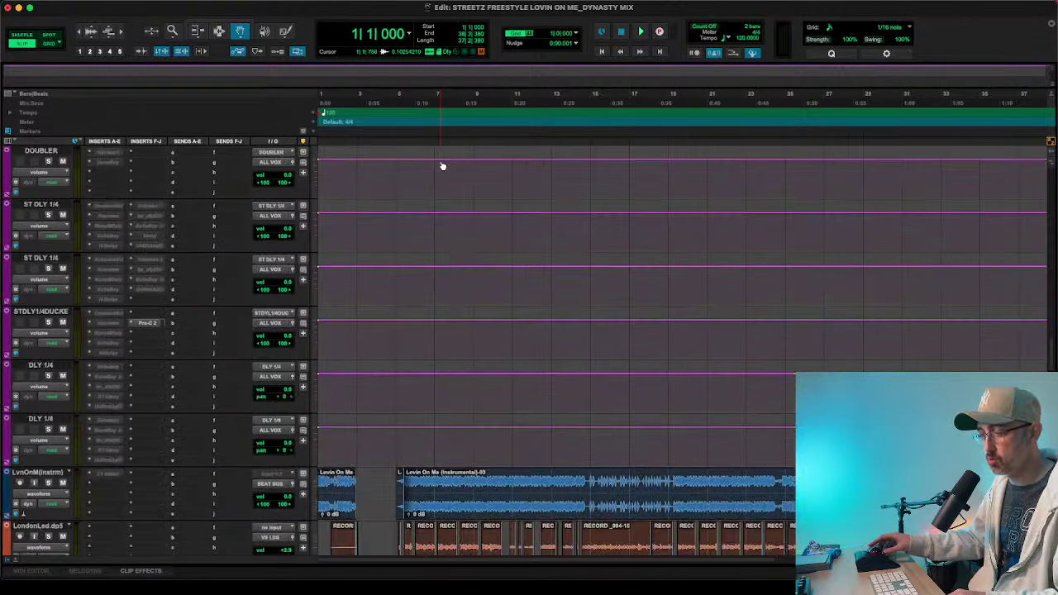
scroll(442, 166, up, 4)
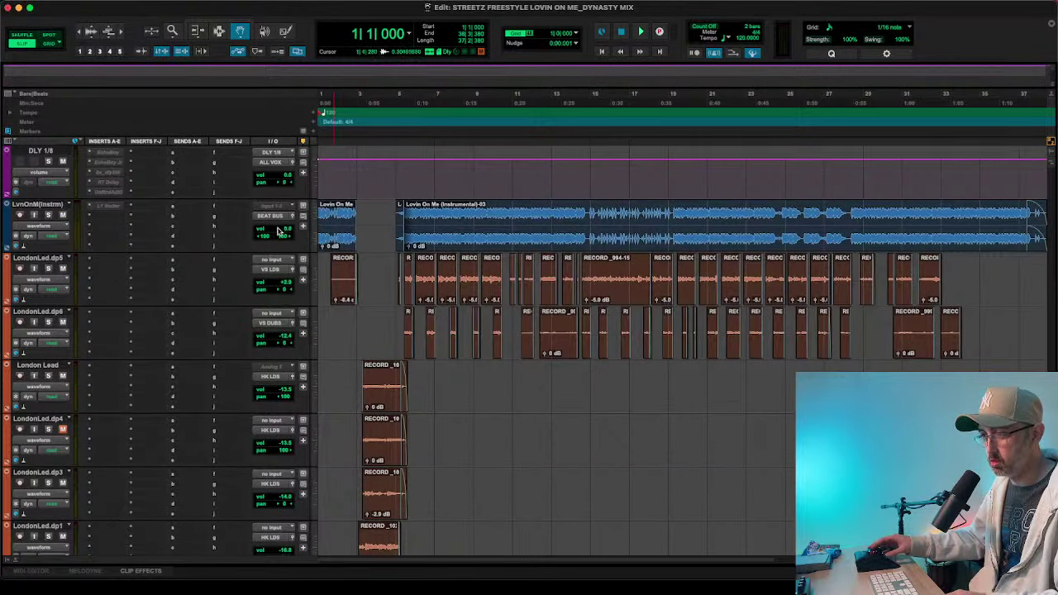
scroll(490, 219, right, 10)
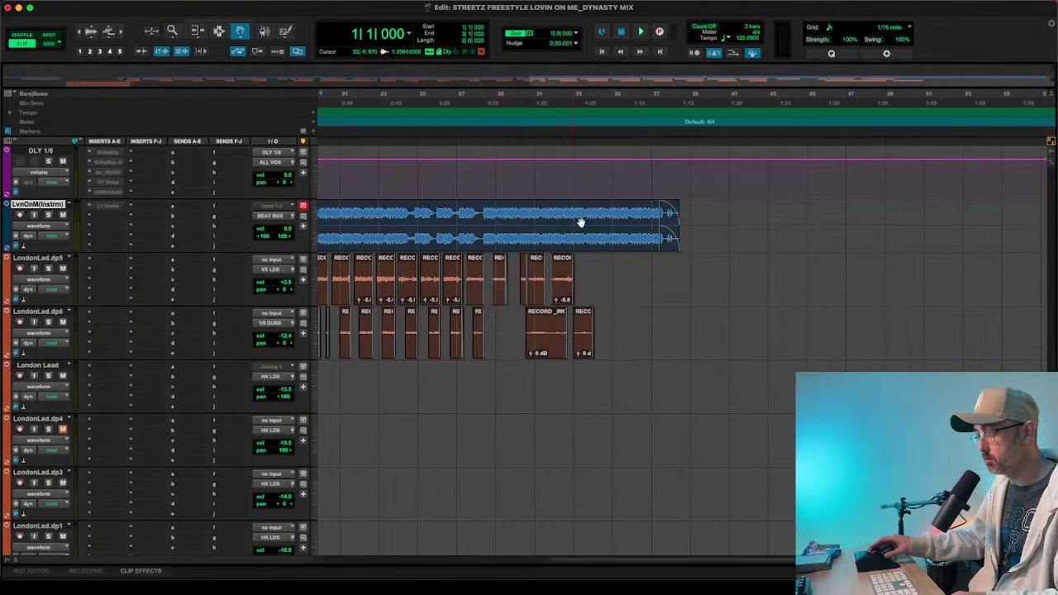
click(581, 221)
scroll(581, 221, down, 5)
key(alt+a)
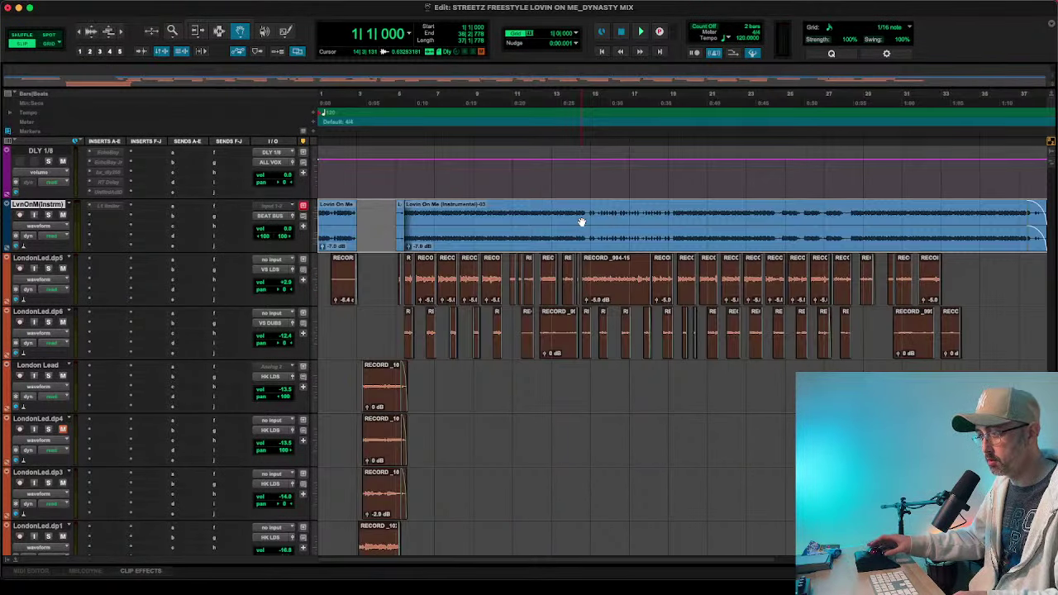
- Set the session's starting tempo to 105 BPM and play the song from the beginning
double_click(320, 113)
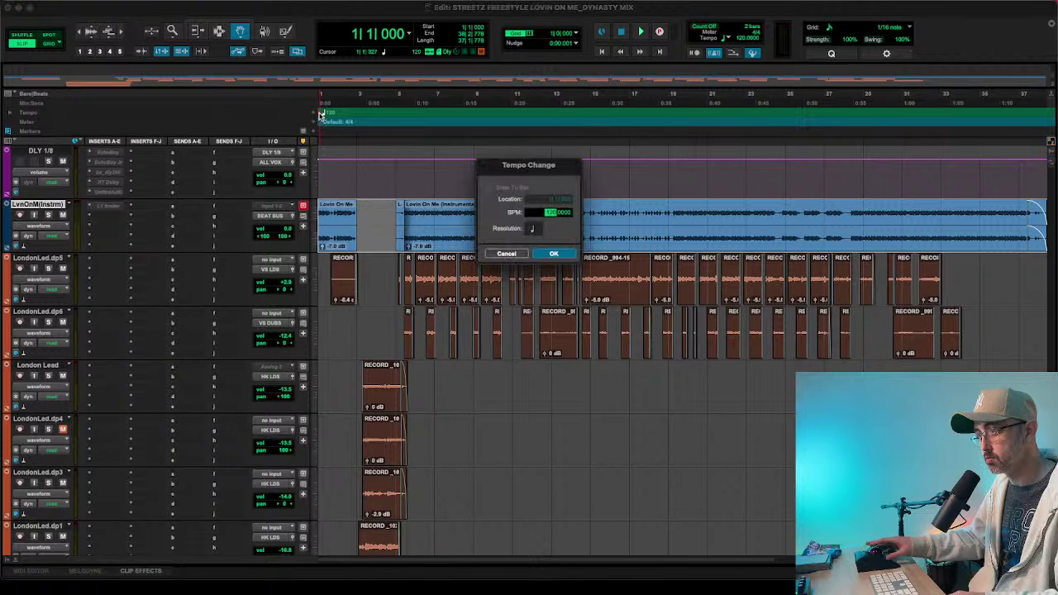
key(Return)
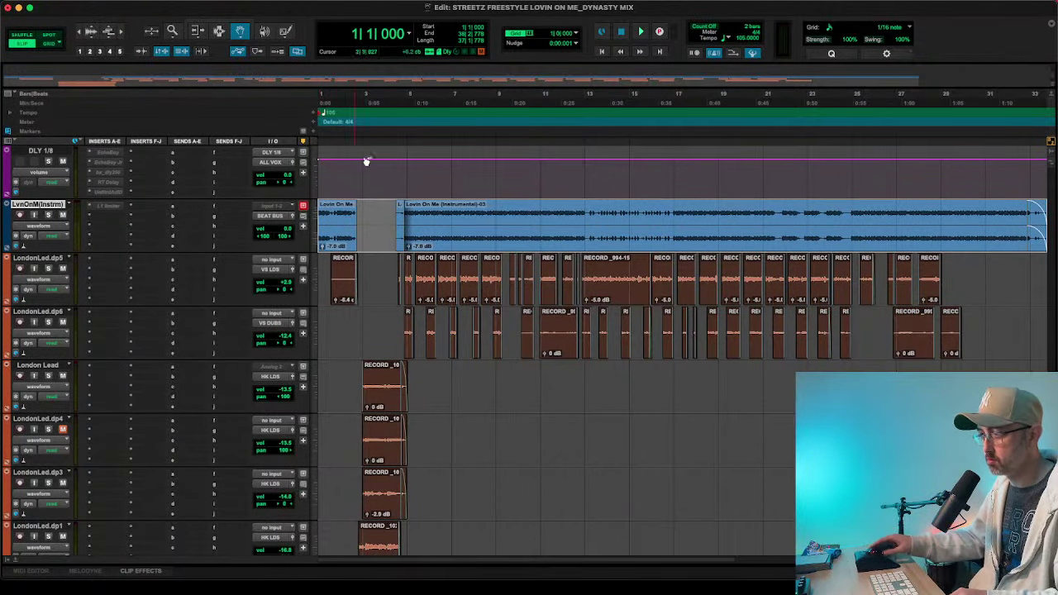
key(t)
key(t)
key(t)
key(t)
key(r)
key(r)
key(space)
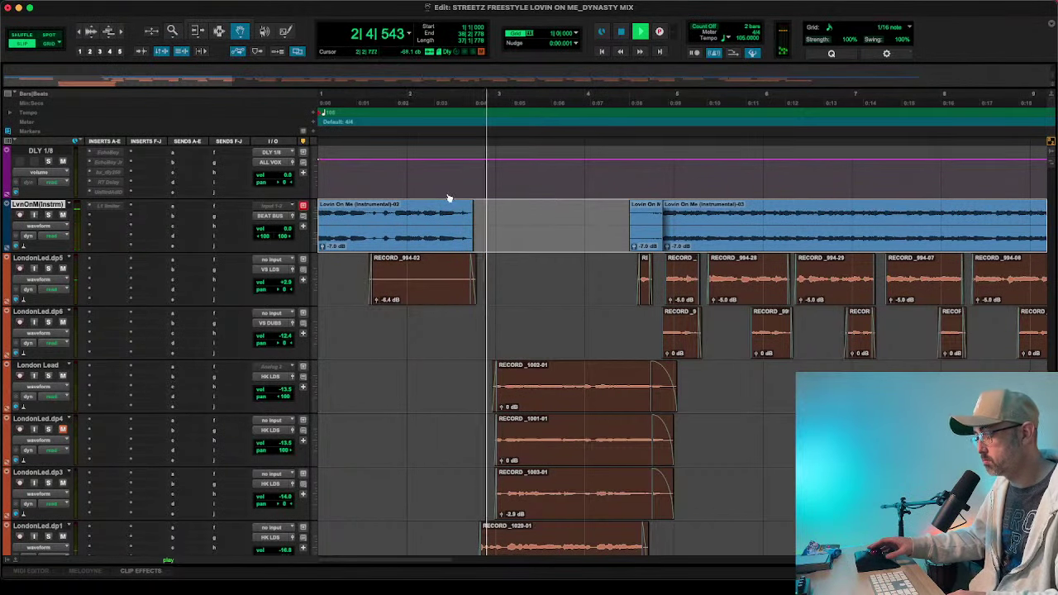
- Reset the track volumes of LondonLed.dp5 and LondonLed.dp6 to 0.0 and stop playback
scroll(532, 246, down, 2)
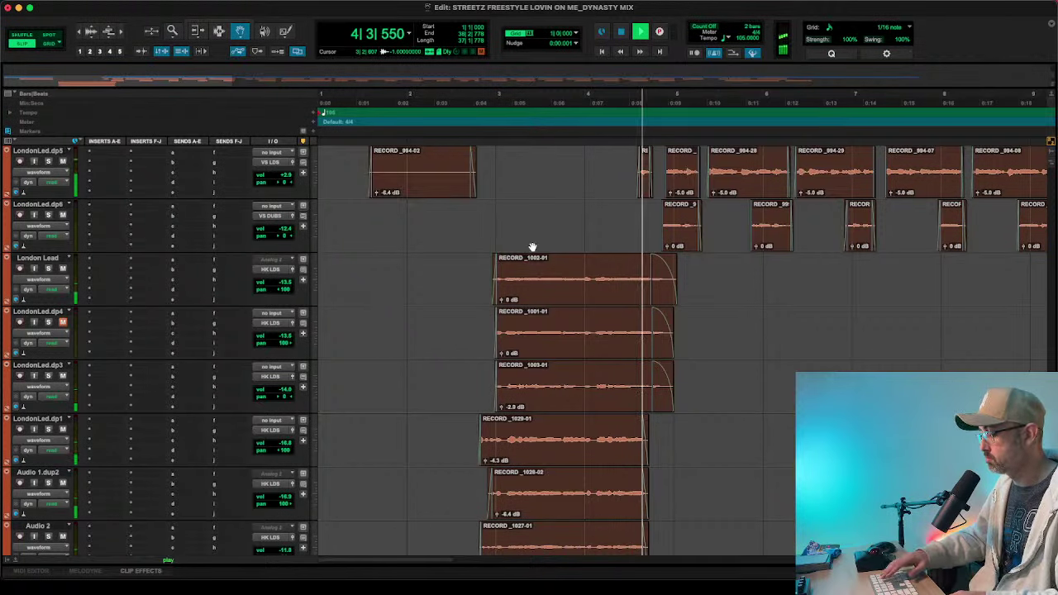
scroll(597, 299, up, 4)
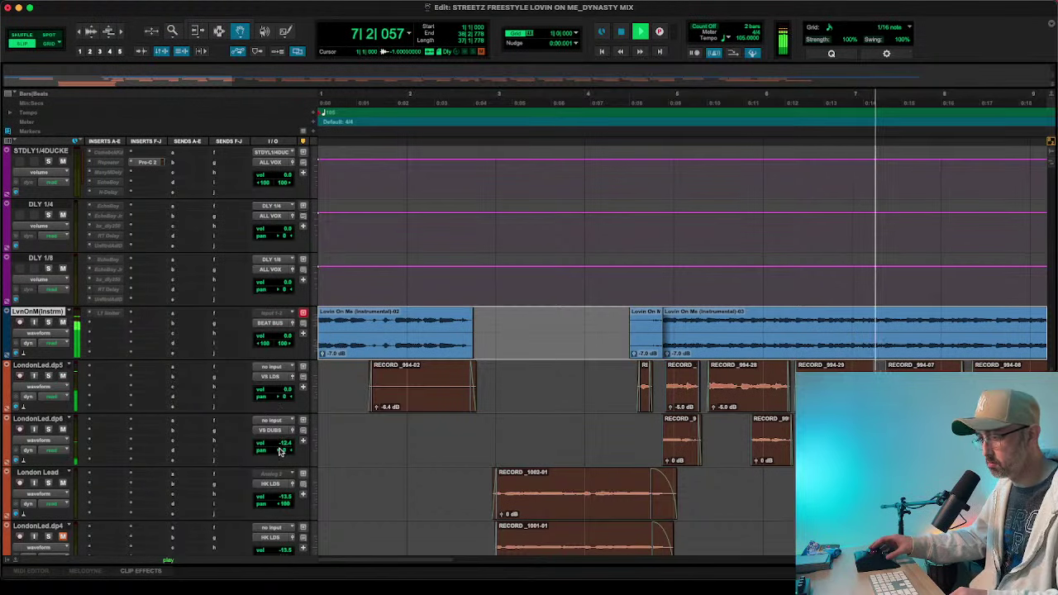
key(r)
key(r)
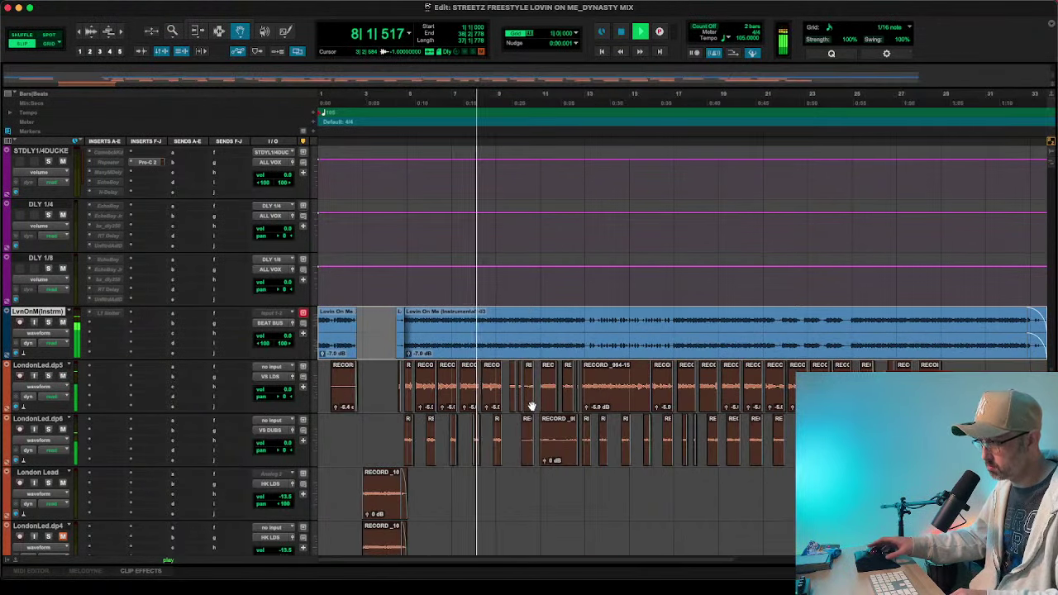
key(space)
- Set the clip gain of the LondonLed.dp5 clips from about bar 5 to the end to 0 dB and play them
click(407, 408)
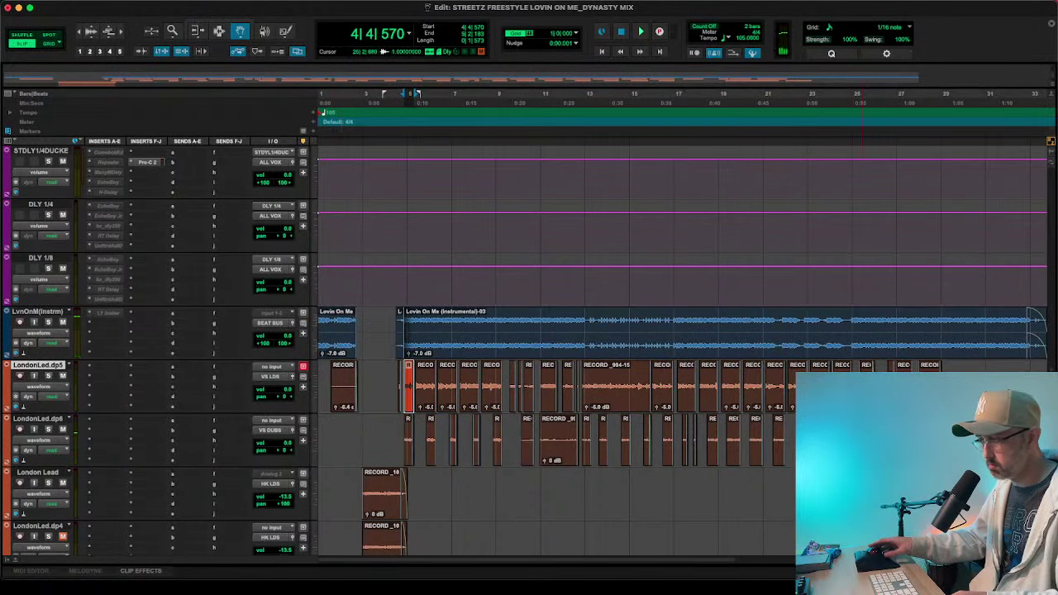
key(shift+Return)
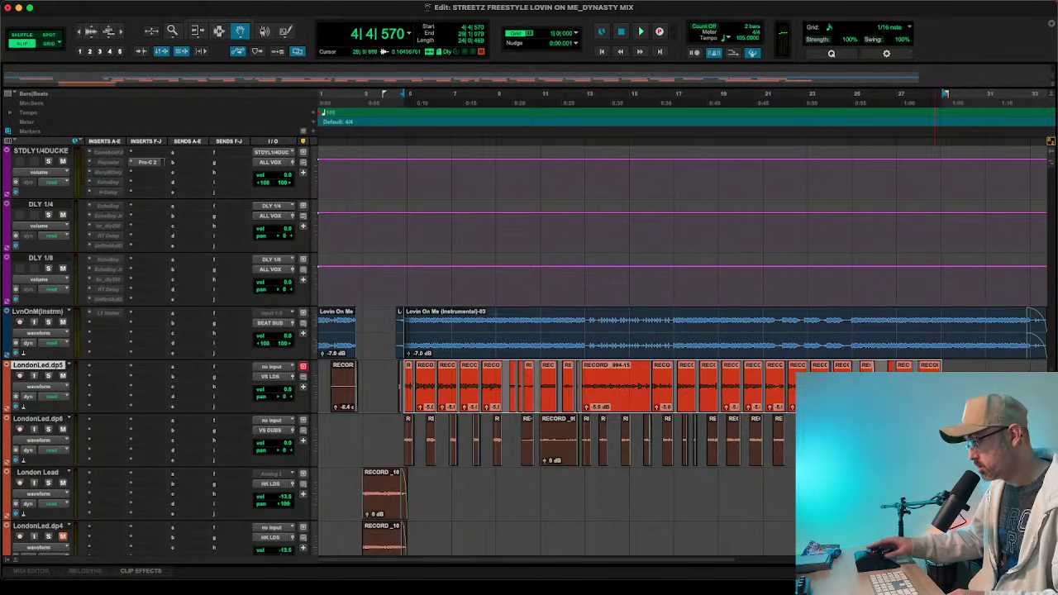
scroll(682, 390, up, 10)
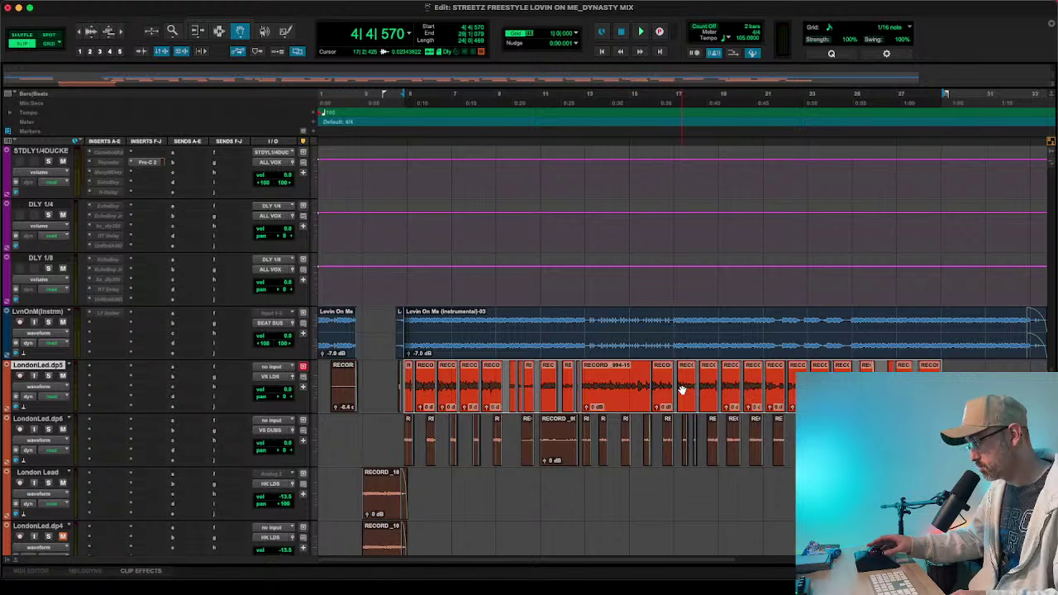
key(space)
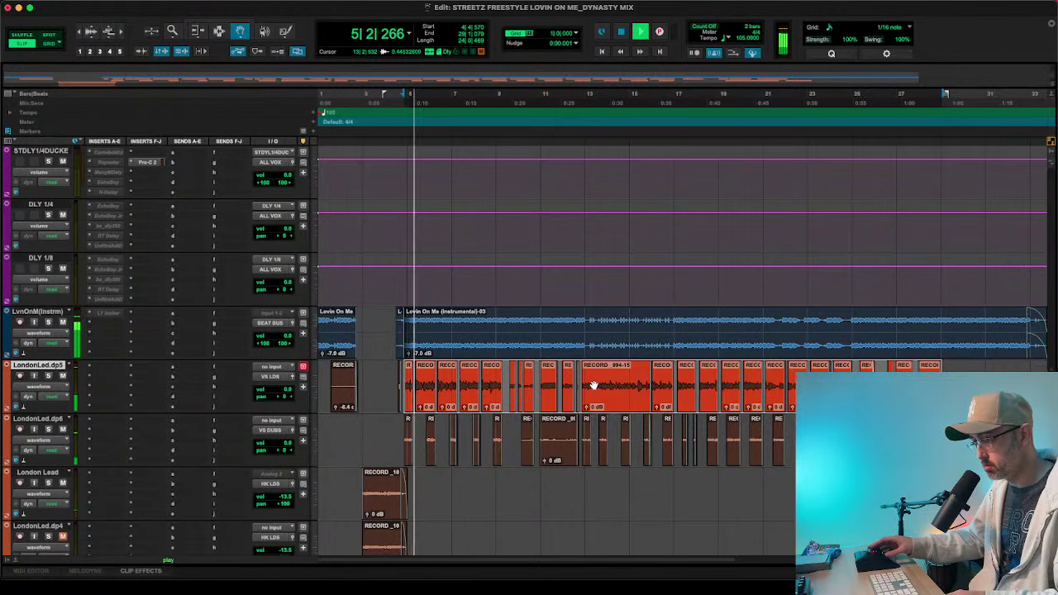
- Try raising the clip gain of all LondonLed.dp6 clips to +5.5 dB
click(406, 439)
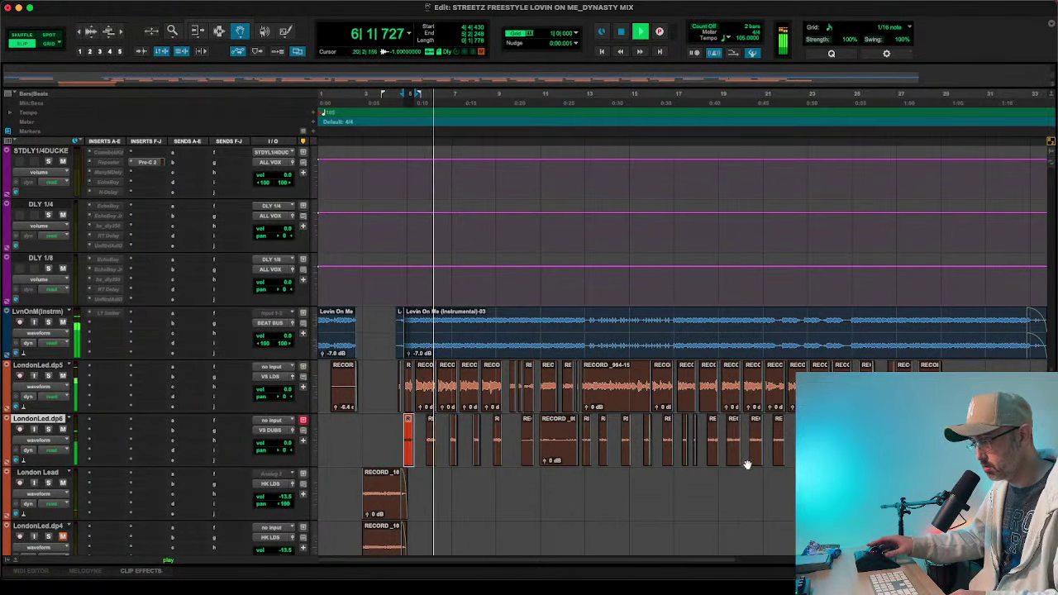
shift+click(960, 439)
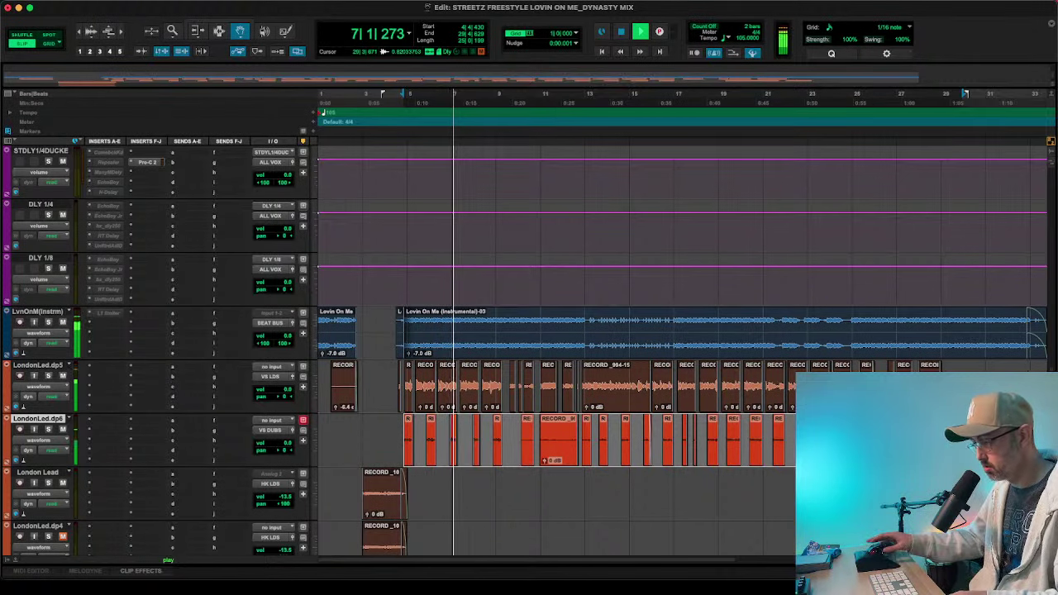
key(ctrl+shift+Up)
key(ctrl+shift+Up)
key(ctrl+shift+Up)
key(ctrl+shift+Up)
key(ctrl+shift+Up)
key(ctrl+shift+Up)
key(ctrl+shift+Up)
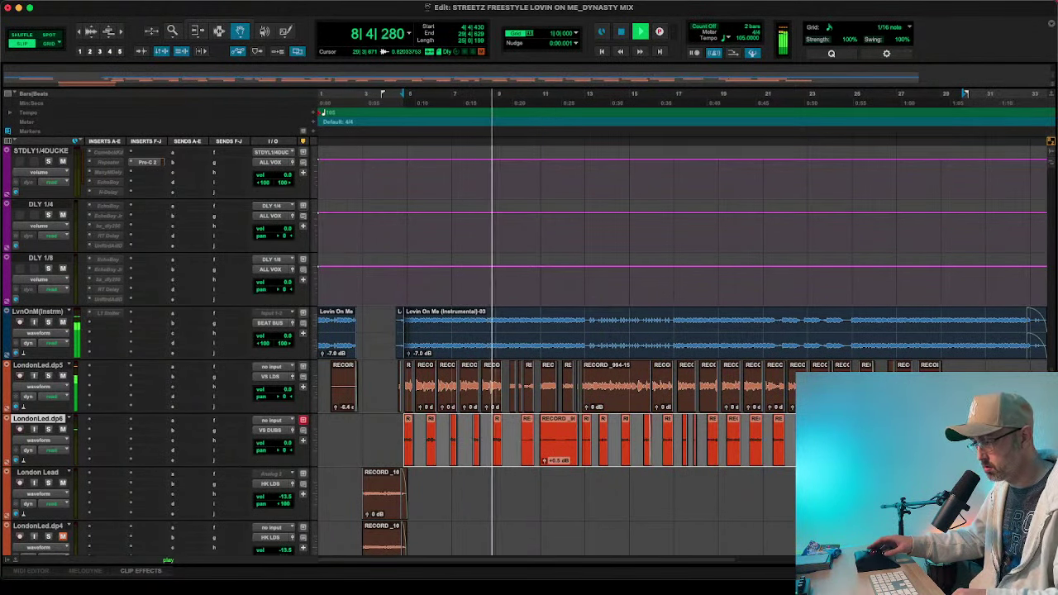
key(super+z)
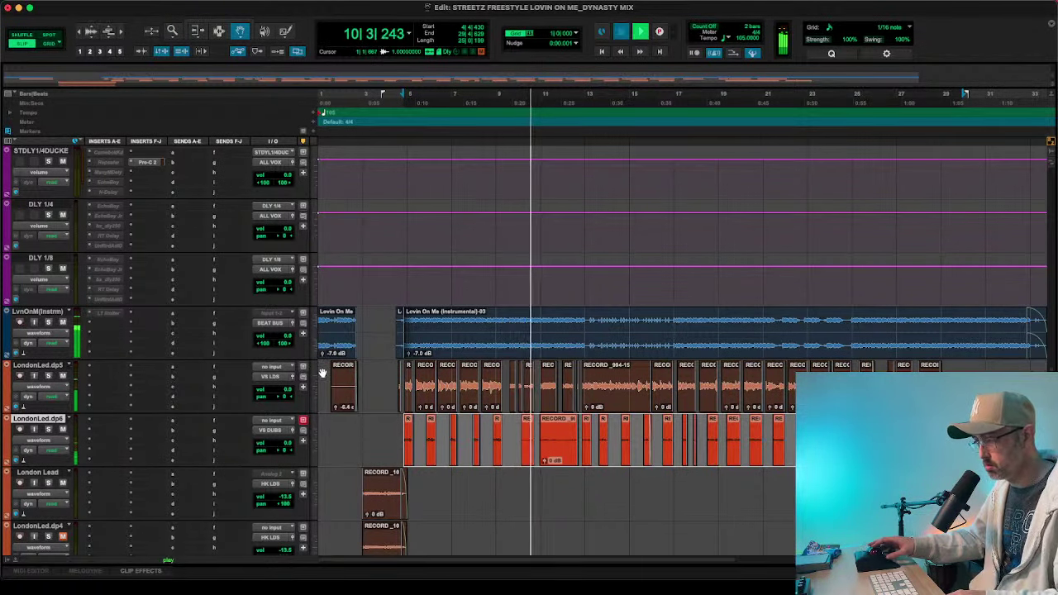
- Play the session from the start and review the vocal tracks down to Audio 2.dup8
key(space)
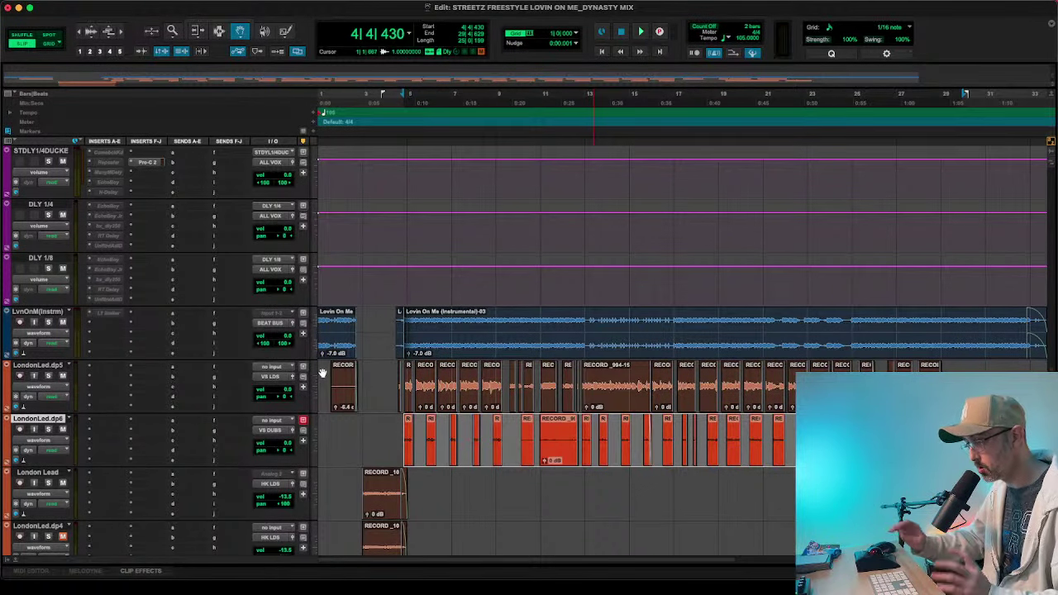
key(Return)
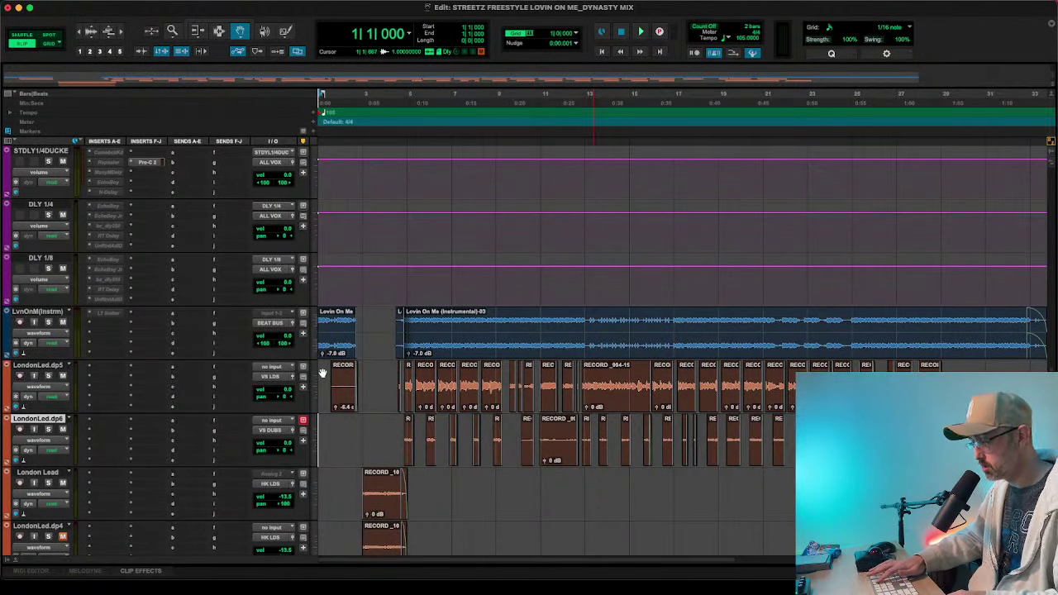
scroll(340, 385, down, 3)
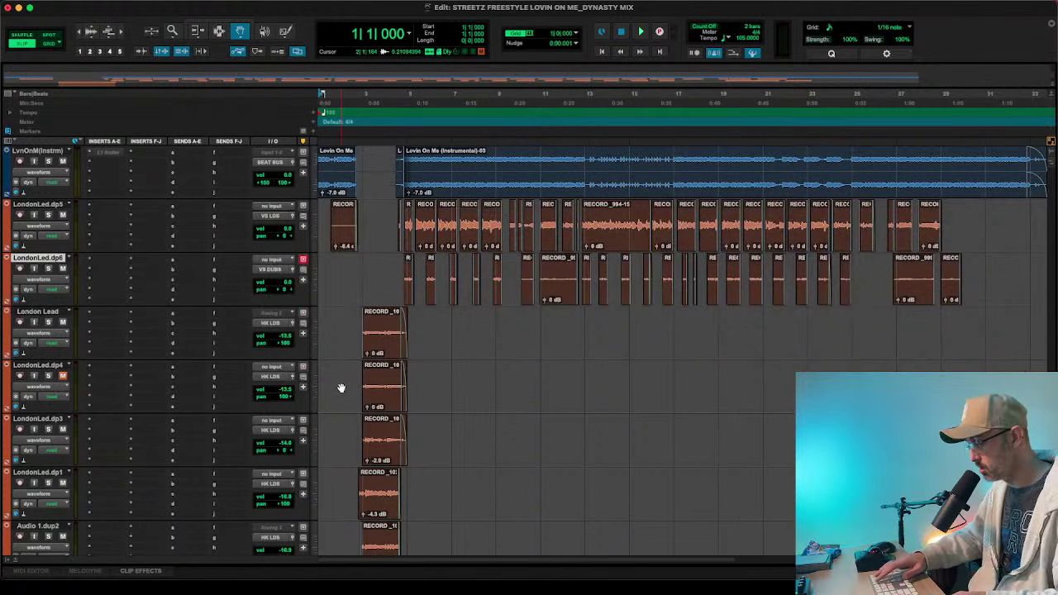
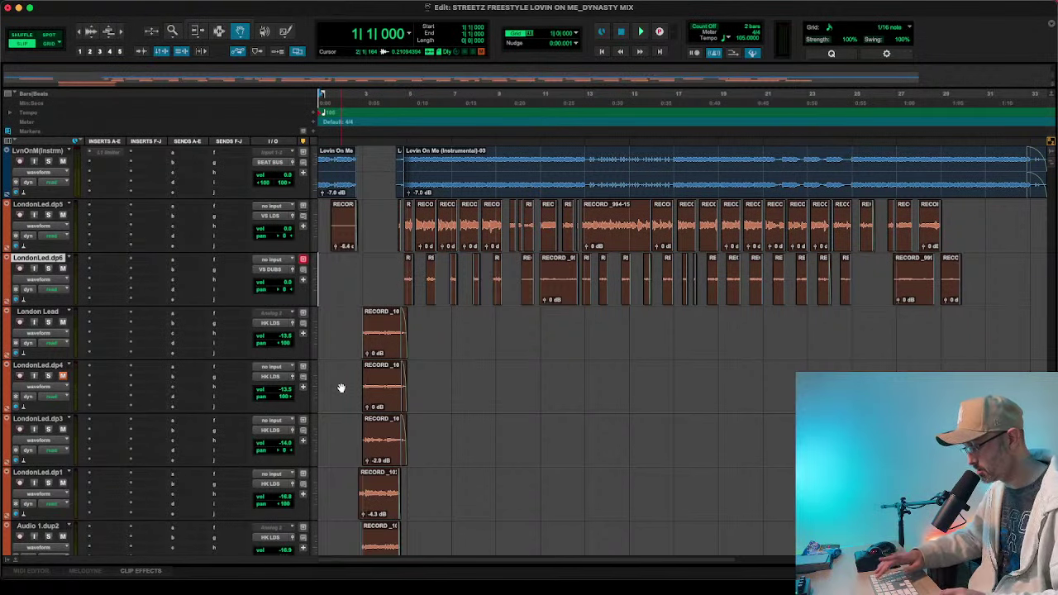
key(space)
scroll(392, 342, down, 5)
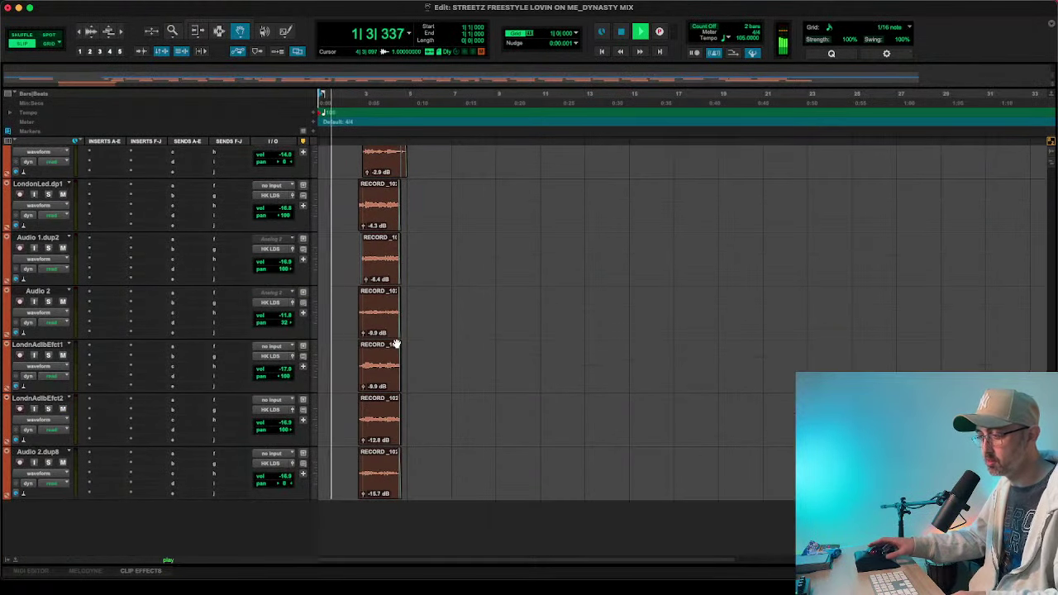
scroll(394, 345, up, 5)
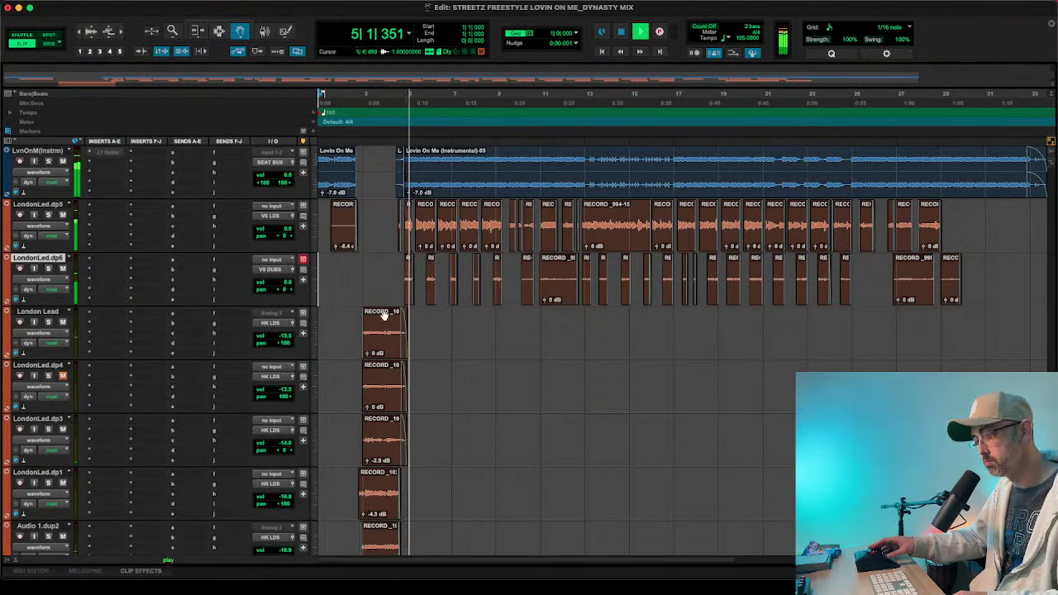
scroll(388, 331, down, 5)
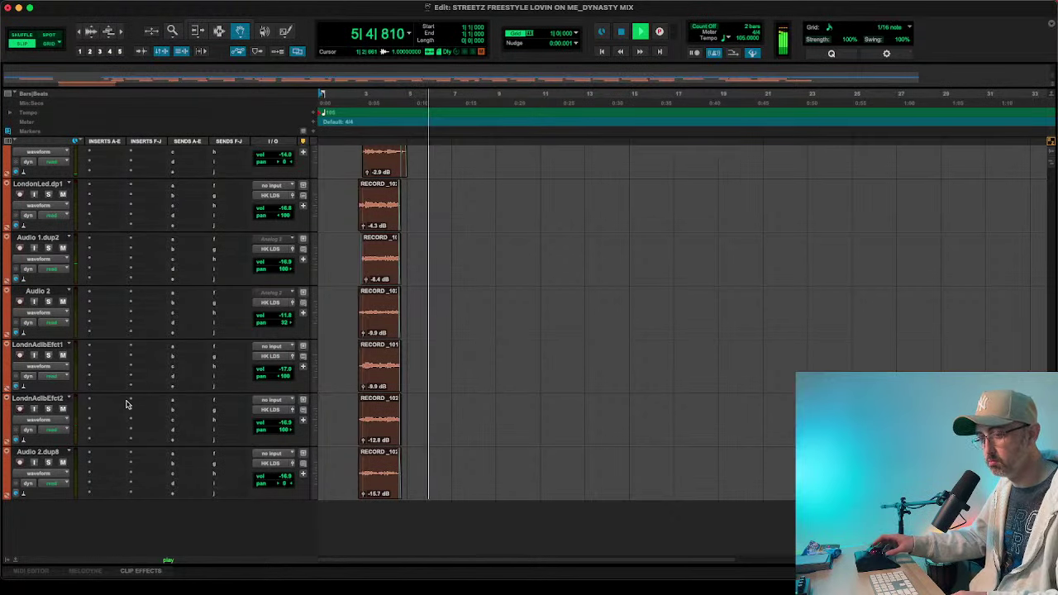
scroll(129, 400, up, 5)
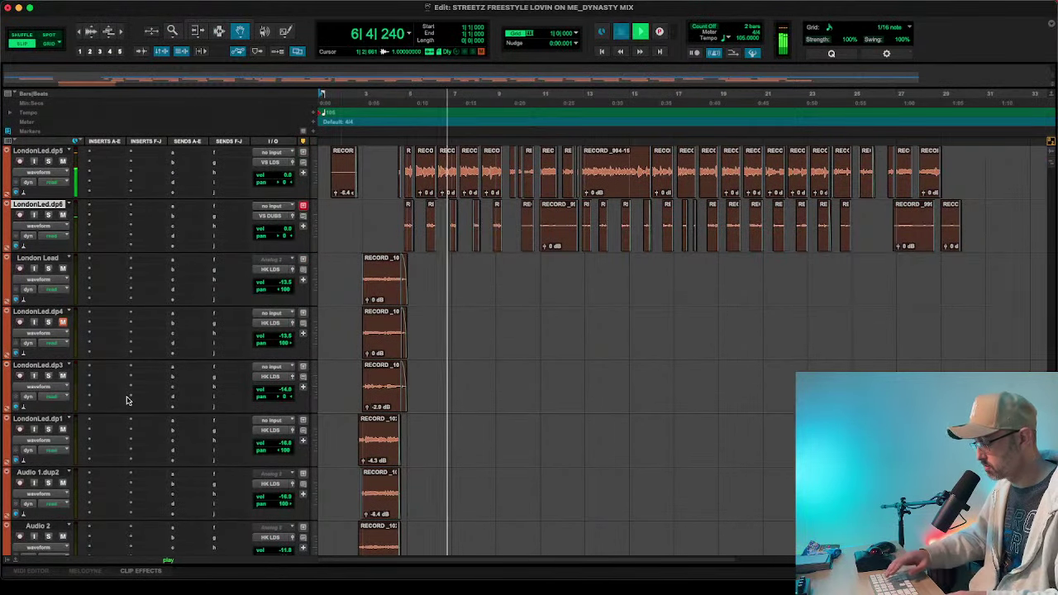
key(space)
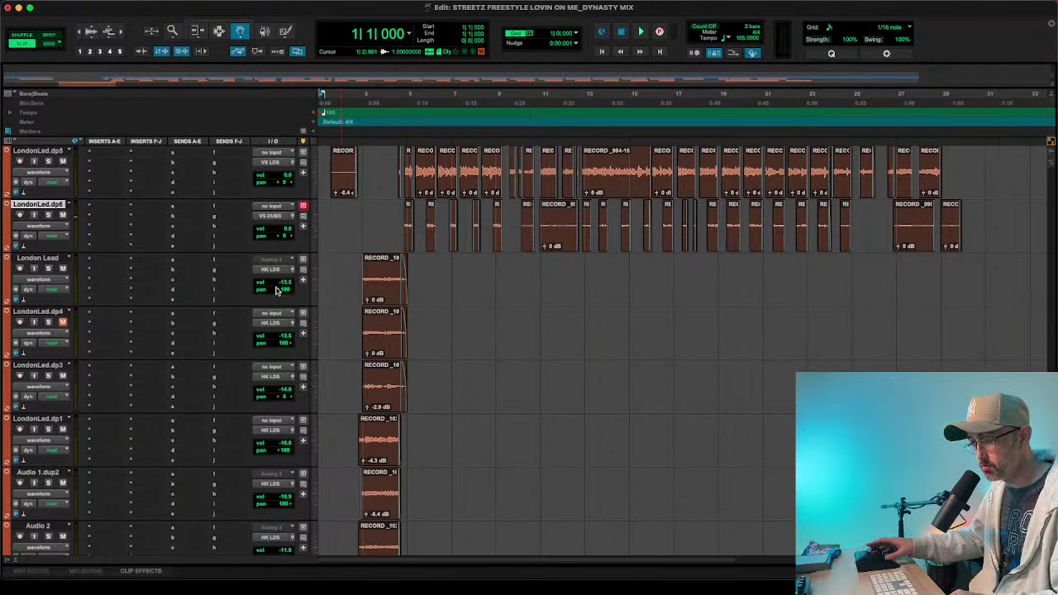
- Examine the enlarged waveforms of the stacked vocal clips between bars 3 and 5, from London Lead downward
click(48, 263)
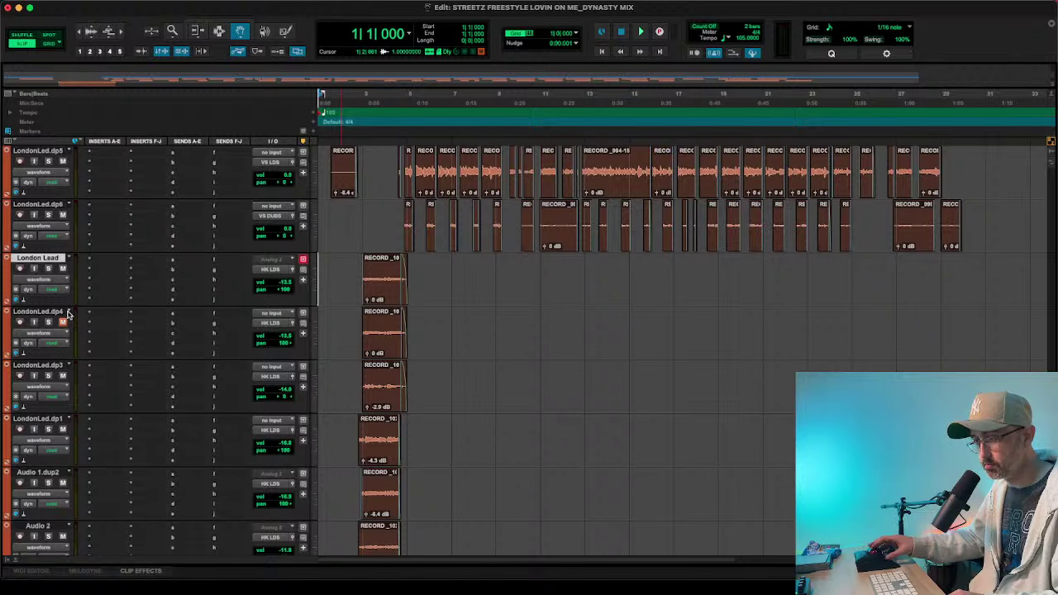
key(super+bracketright)
key(super+bracketright)
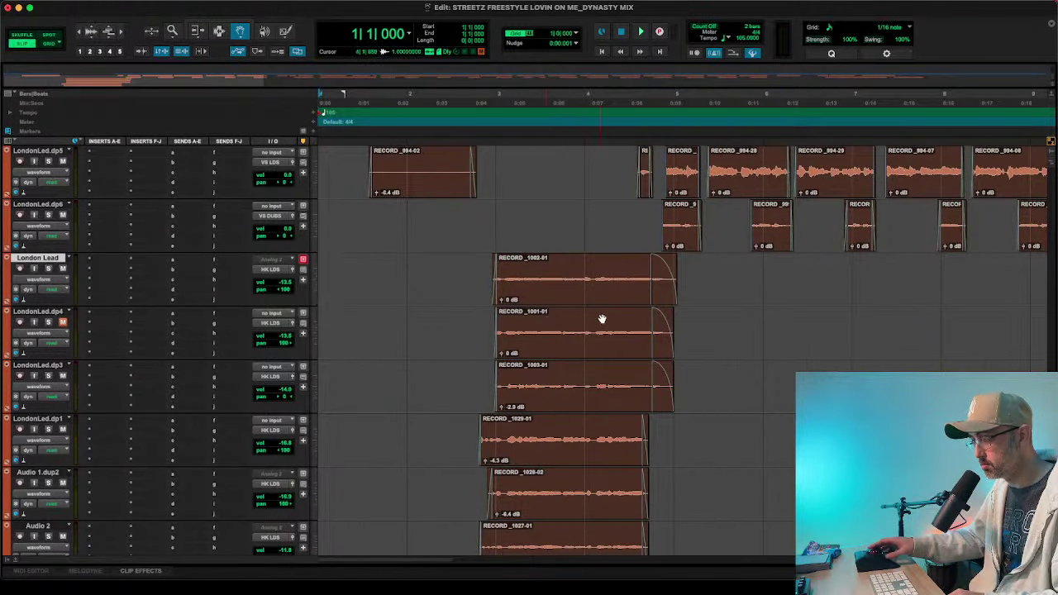
key(super+alt+bracketright)
key(t)
key(t)
key(t)
scroll(599, 319, right, 2)
scroll(599, 320, right, 10)
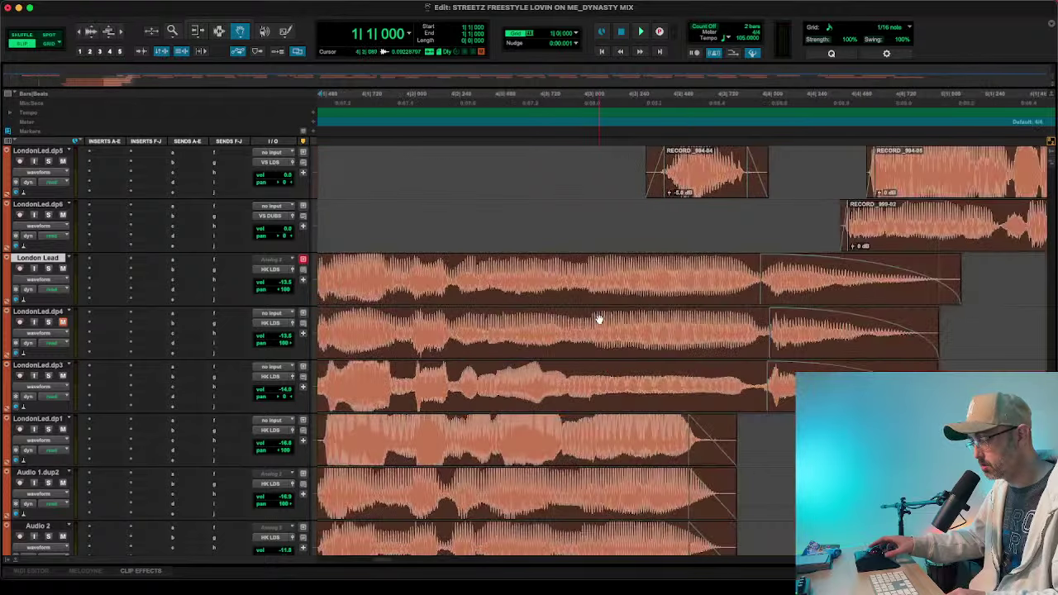
scroll(599, 320, left, 5)
key(r)
key(r)
key(r)
scroll(599, 320, up, 1)
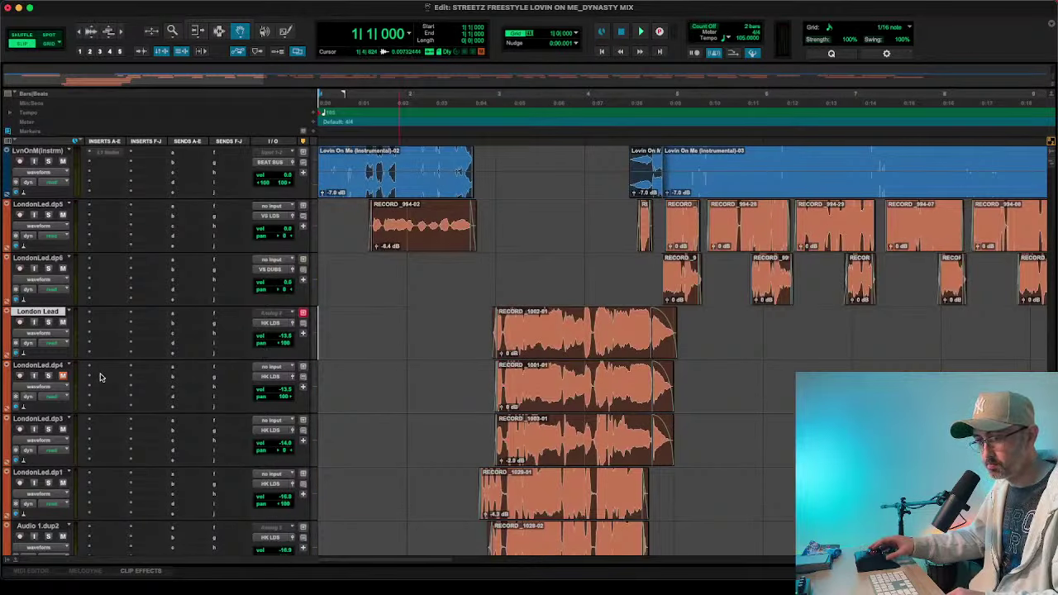
- Unmute LondonLed.dp4 and play the stacked vocals from just before bar 3
click(64, 378)
key(space)
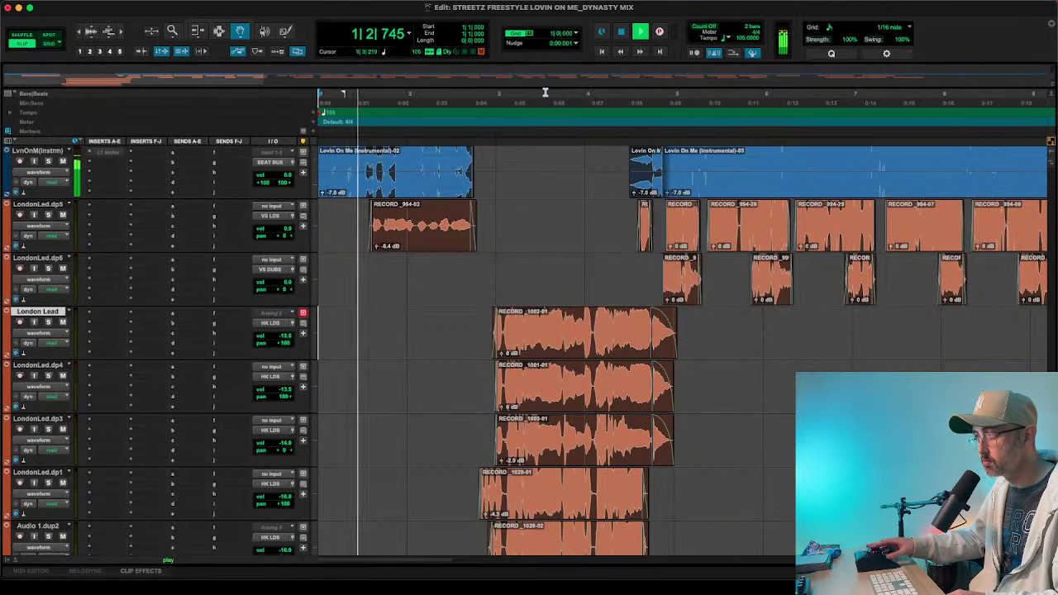
key(space)
click(491, 95)
key(space)
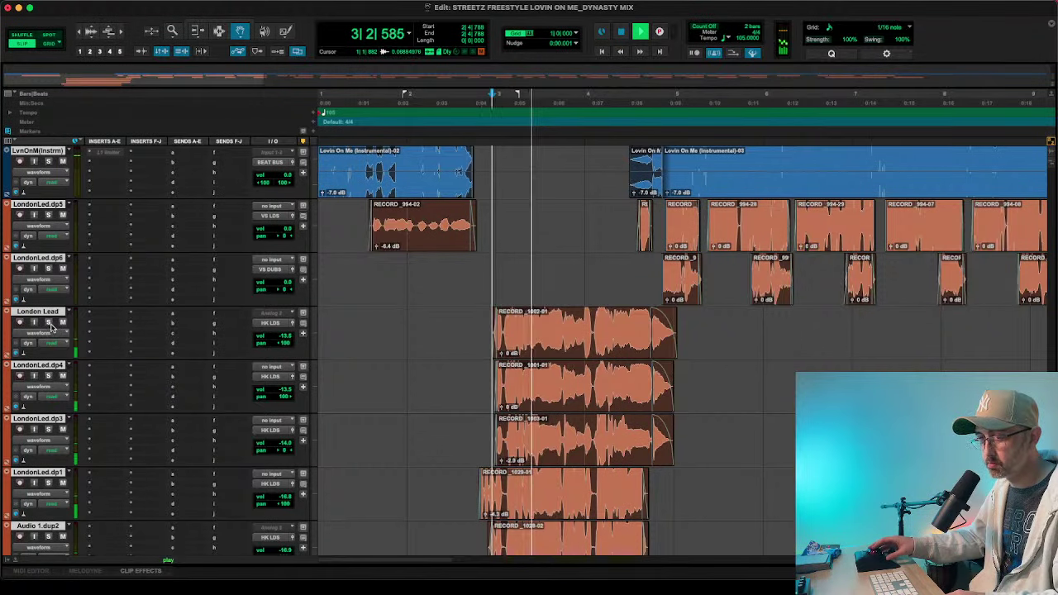
key(space)
- Solo London Lead and make the bus and effect tracks from SUBMIX through DLY 1/8 solo safe
scroll(99, 306, up, 6)
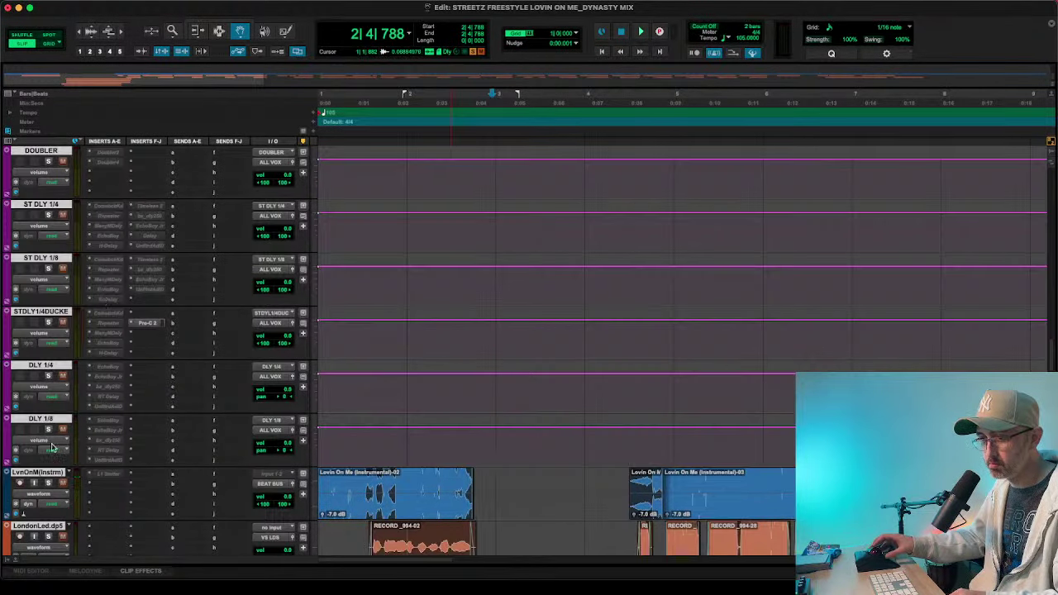
scroll(51, 447, up, 8)
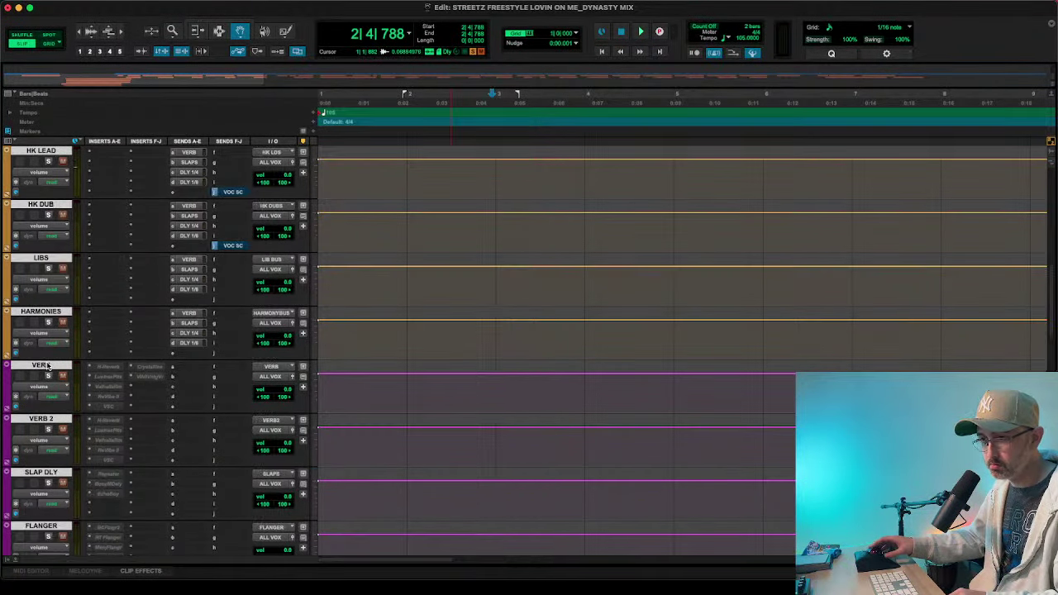
scroll(47, 365, up, 10)
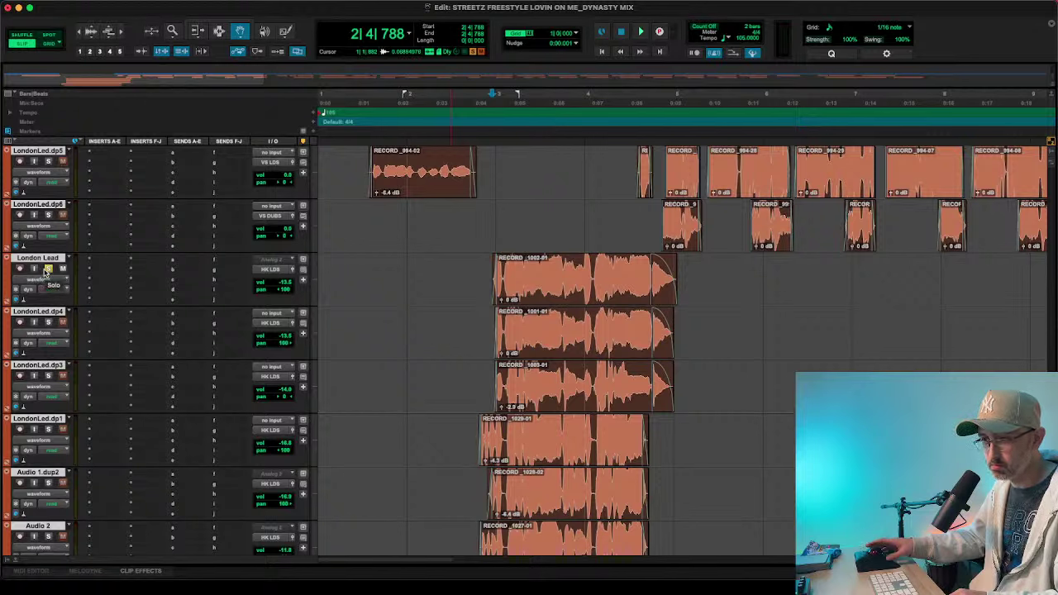
scroll(41, 252, down, 8)
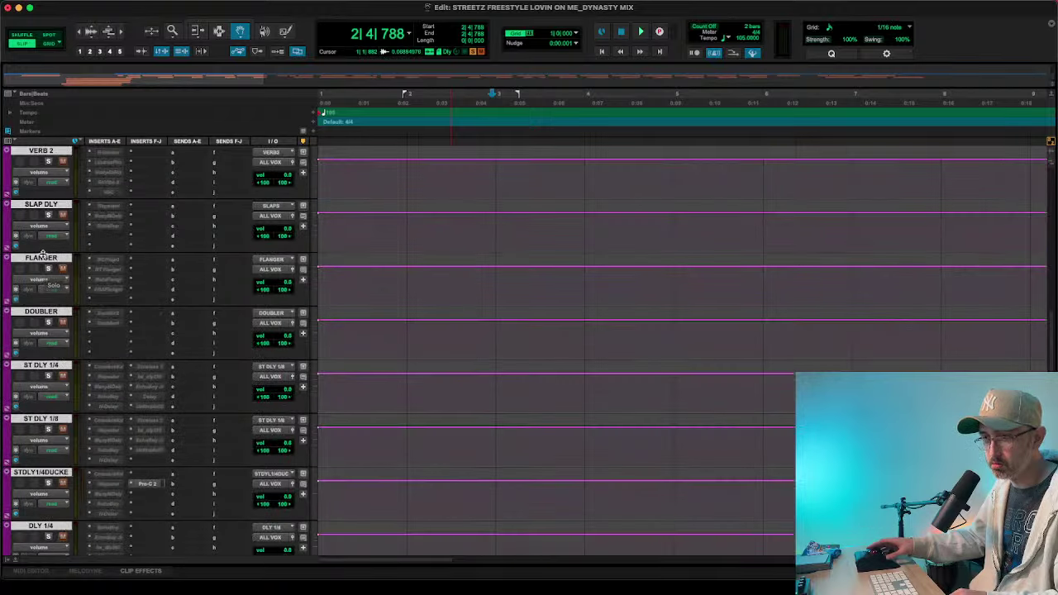
scroll(43, 256, down, 10)
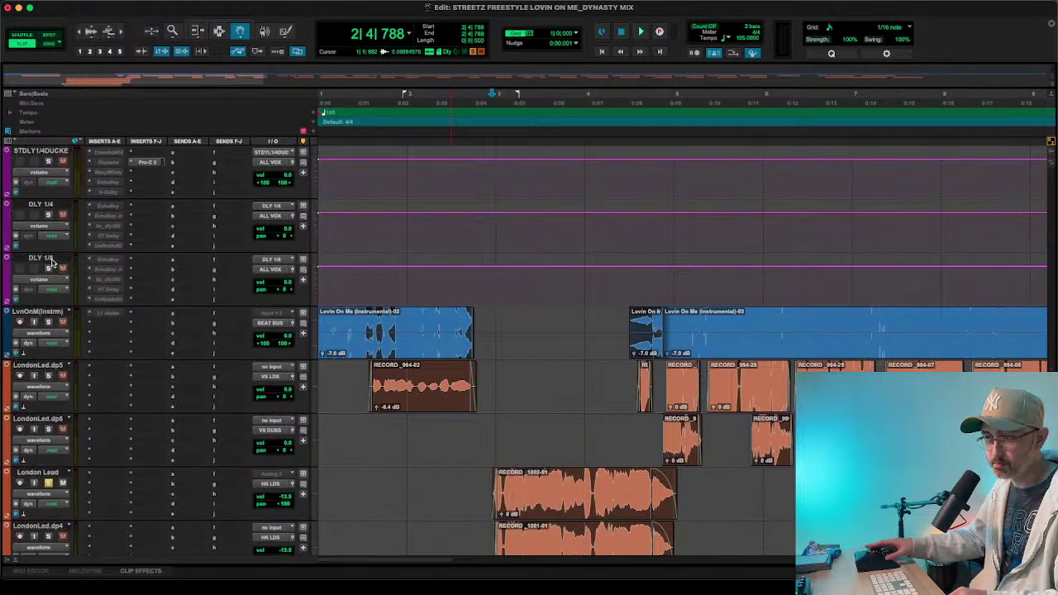
scroll(51, 261, up, 20)
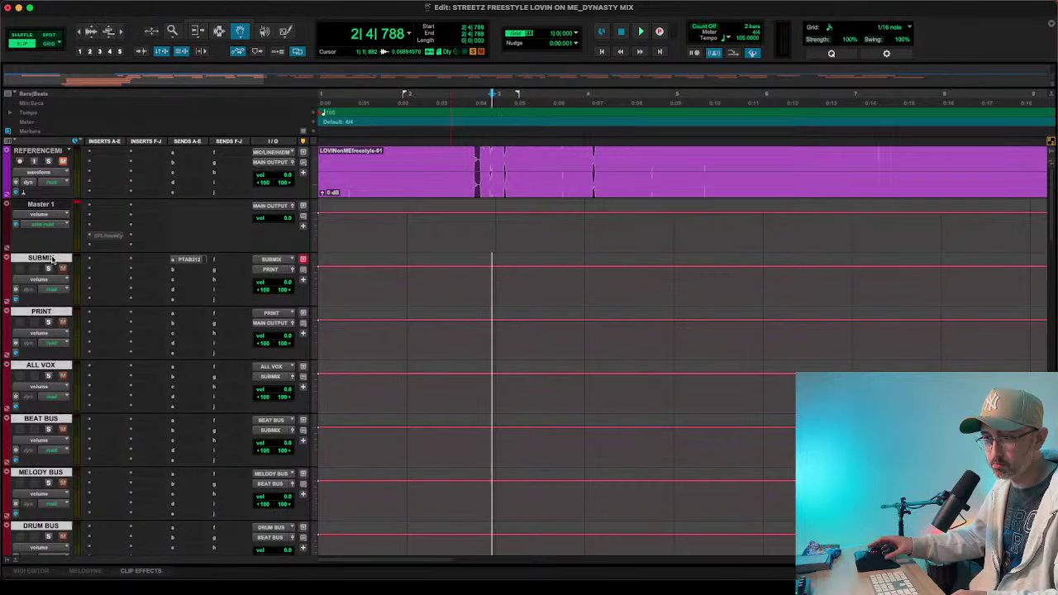
scroll(51, 261, down, 20)
- Audition the soloed London Lead track and rename it STREETZ L, and rename LondonLed.dp4 below it STREETZ R
key(space)
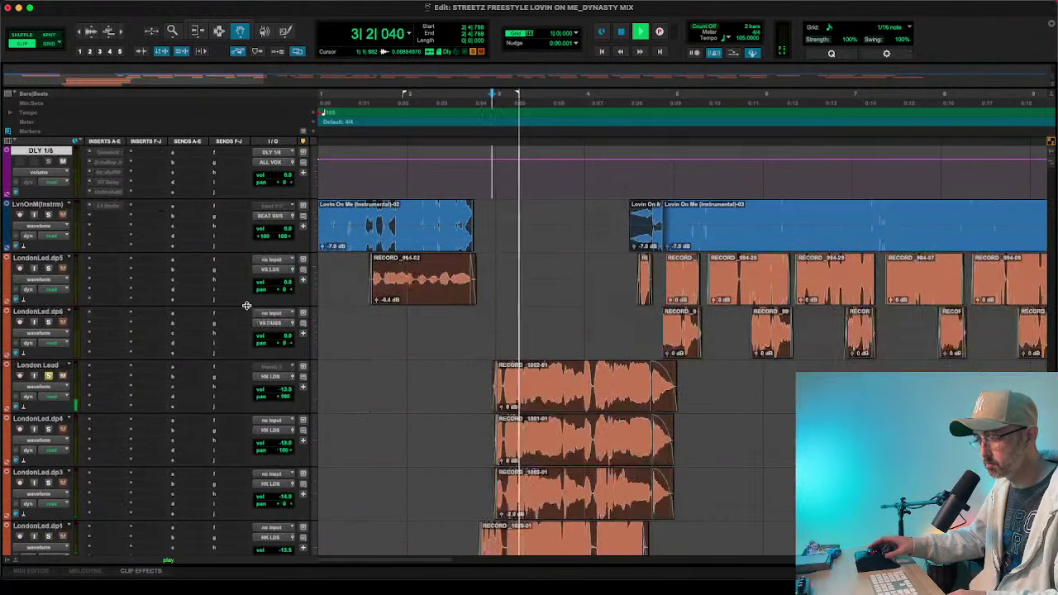
scroll(246, 306, down, 3)
double_click(43, 259)
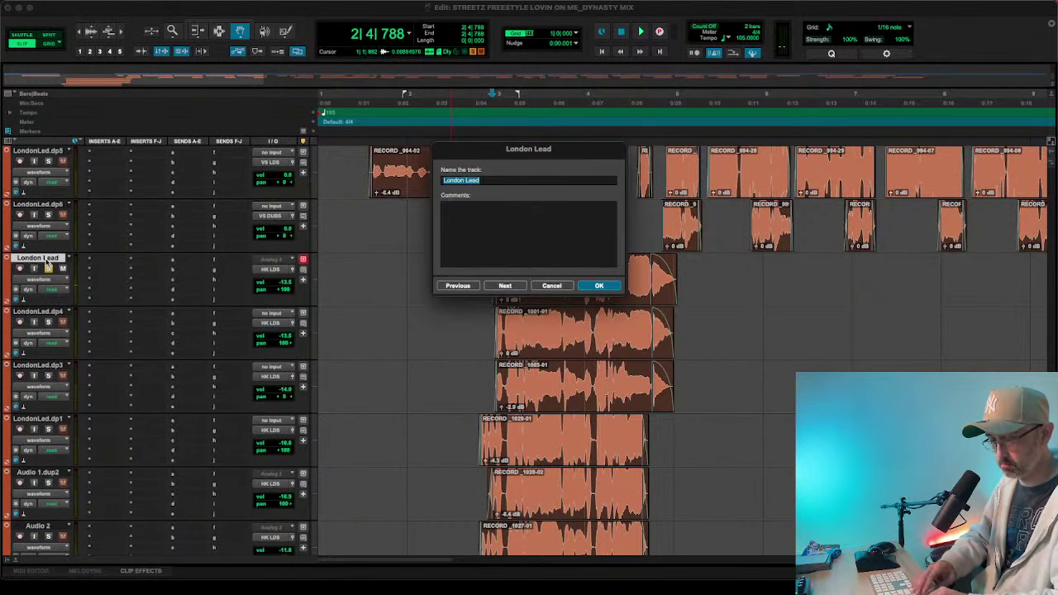
text(st)
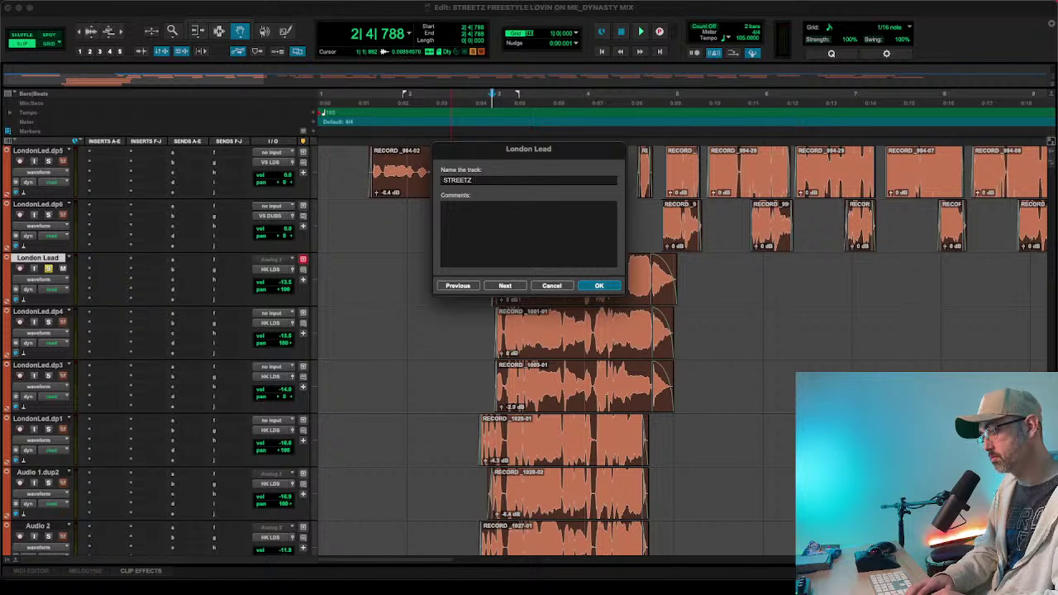
key(super+Right)
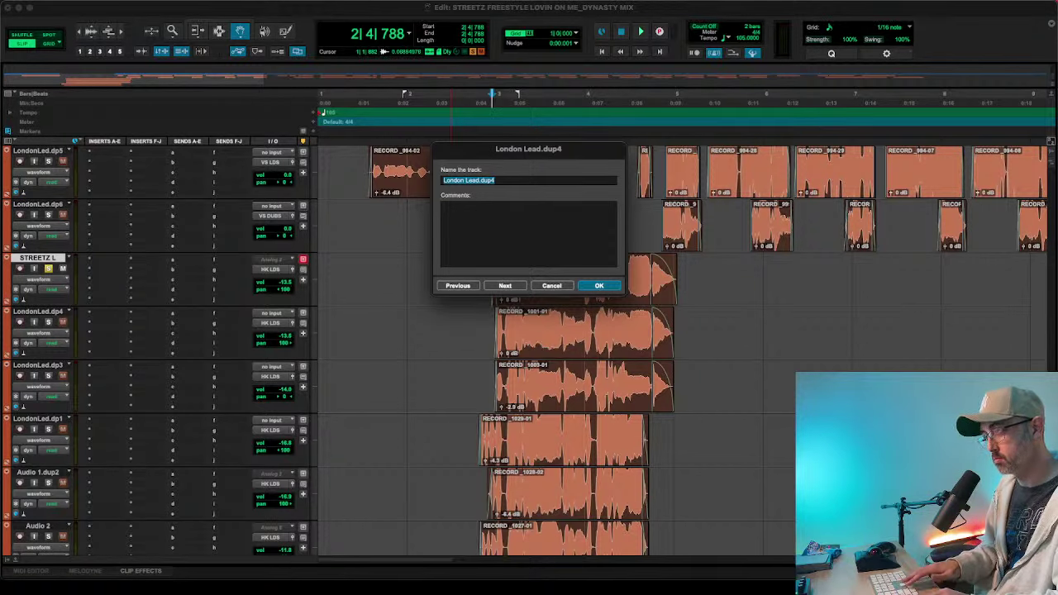
text(STREETZ R)
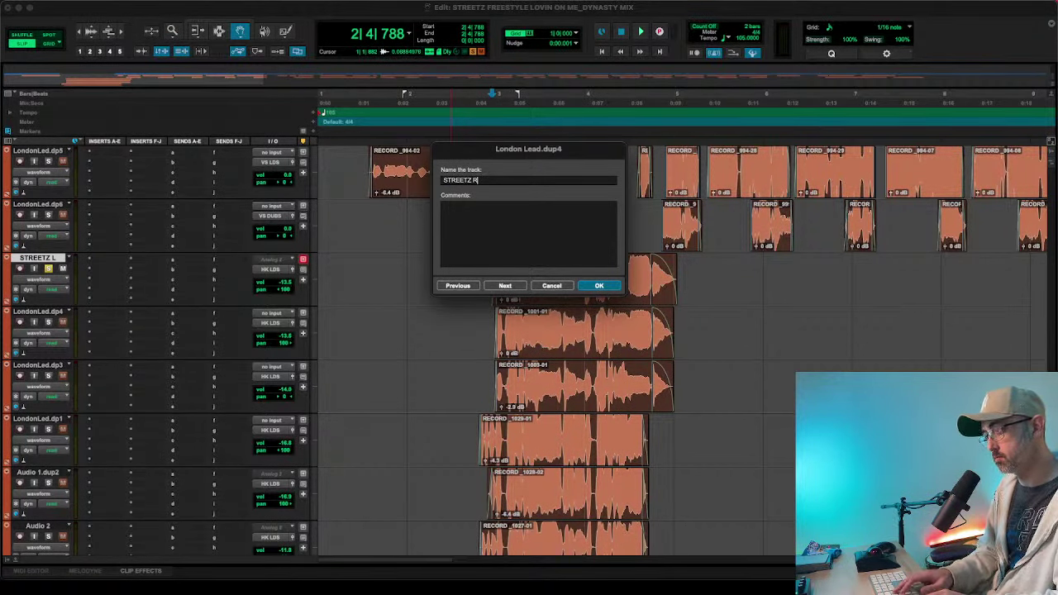
key(Return)
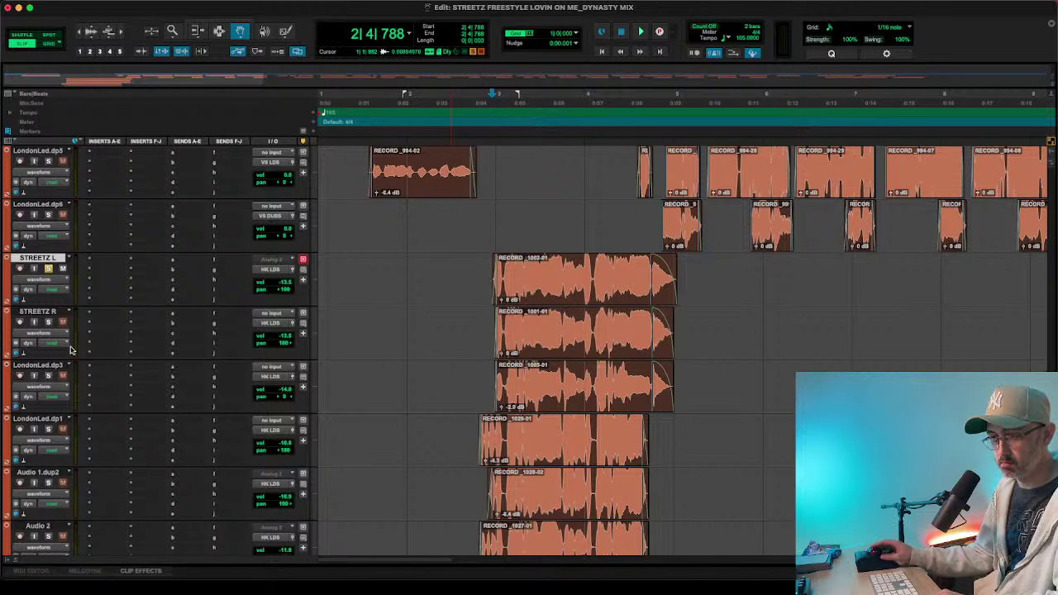
- Audition STREETZ R and LondonLed.dp3 in solo and rename LondonLed.dp3 STREETZ HIGH
key(space)
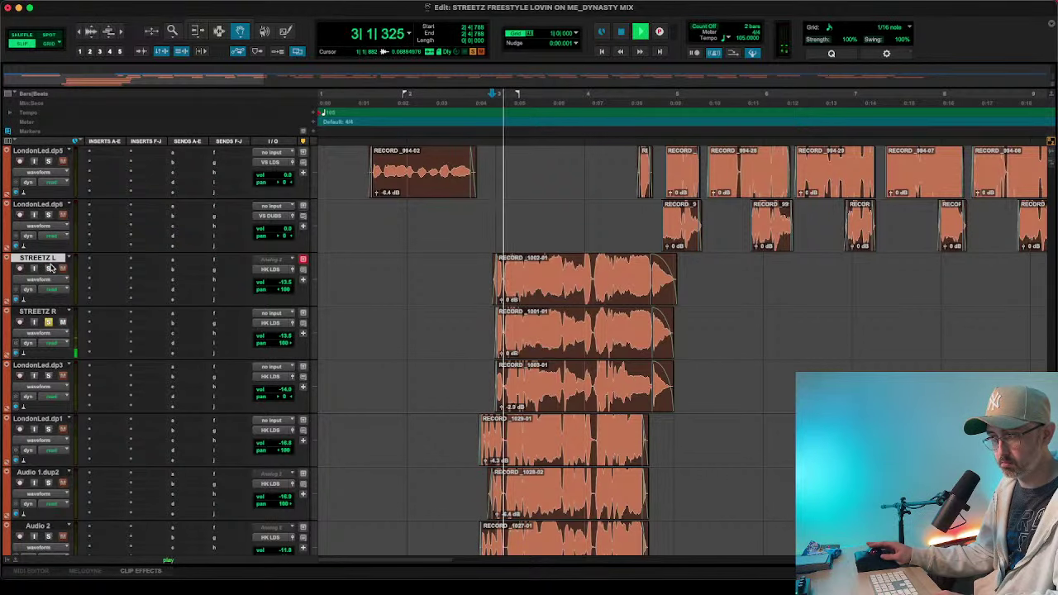
key(space)
key(space)
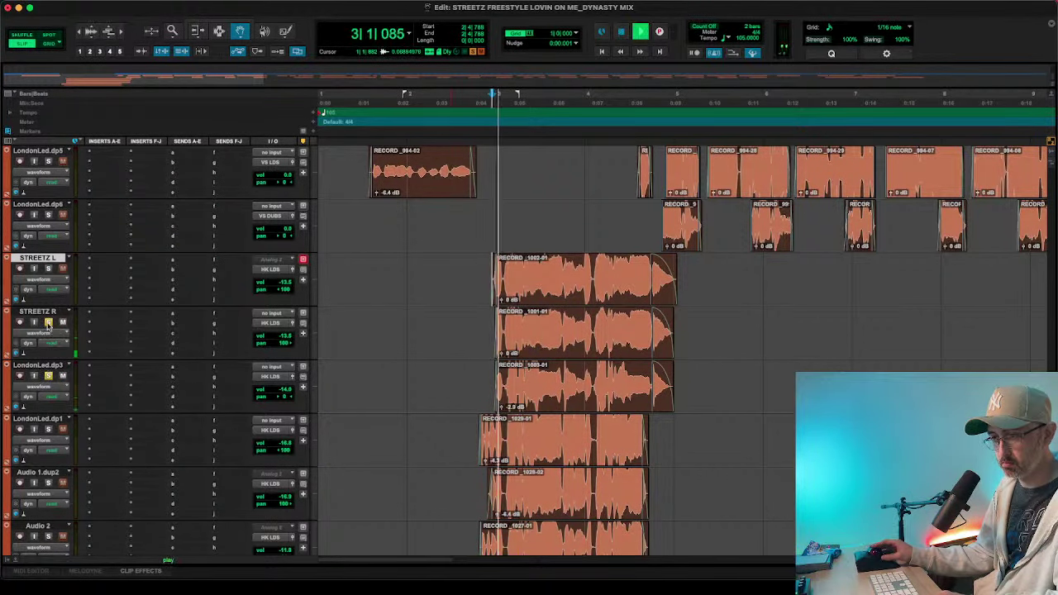
click(48, 322)
key(space)
click(52, 366)
double_click(51, 370)
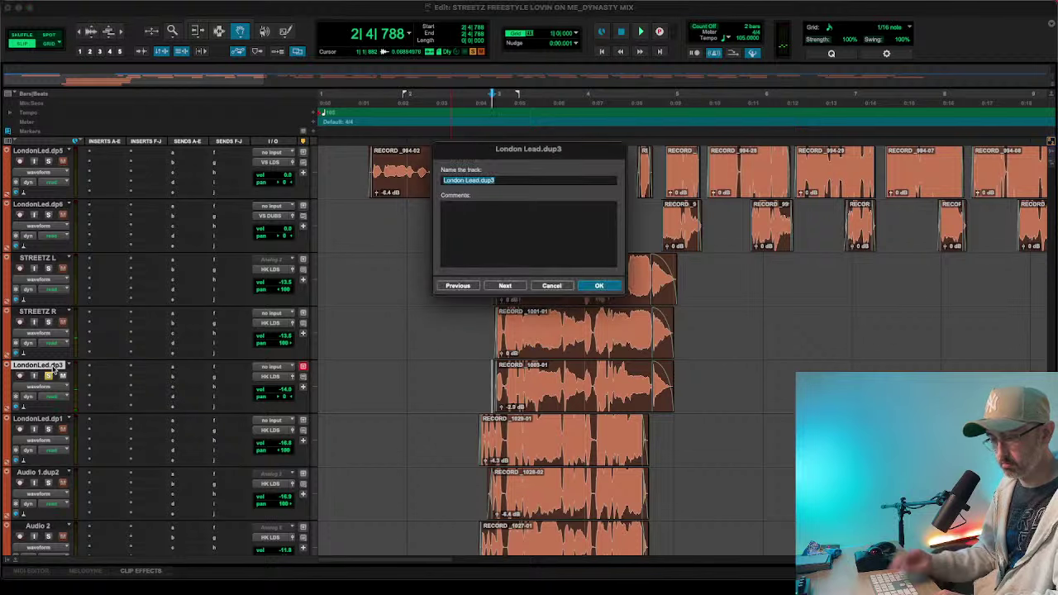
text(STREETZ HIG)
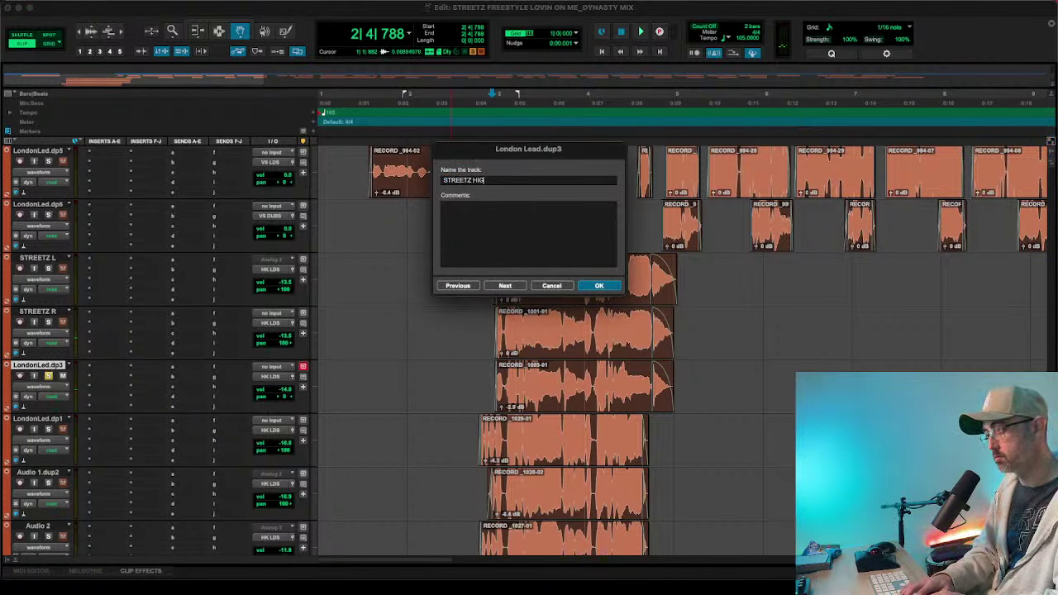
text(H)
key(Return)
- Solo only LondonLed.dp1, audition it from just before bar 3, and rename it CHAIN L
click(48, 428)
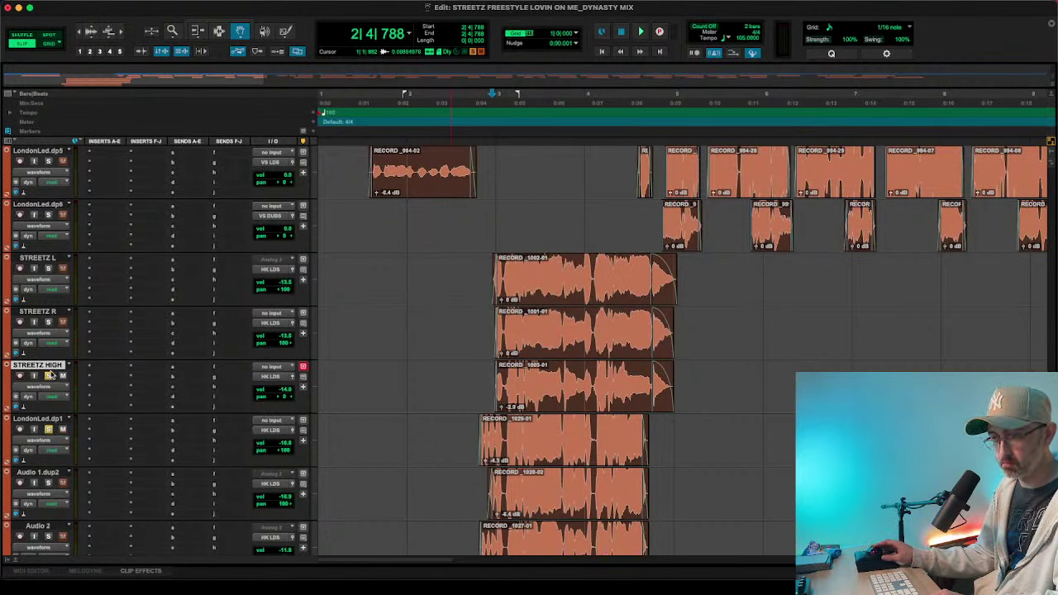
key(space)
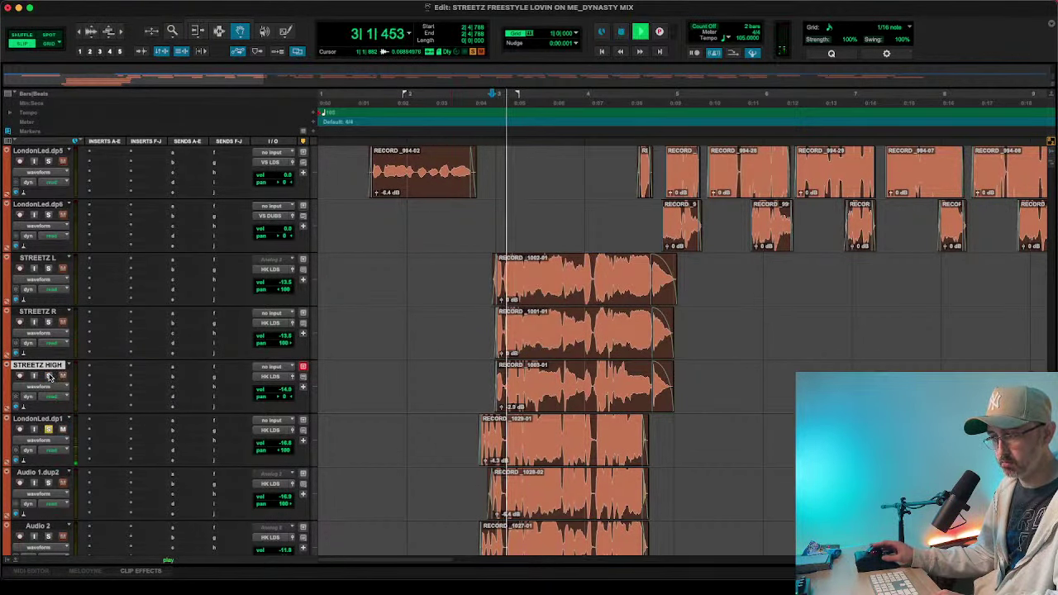
double_click(44, 424)
text(CHAIN L)
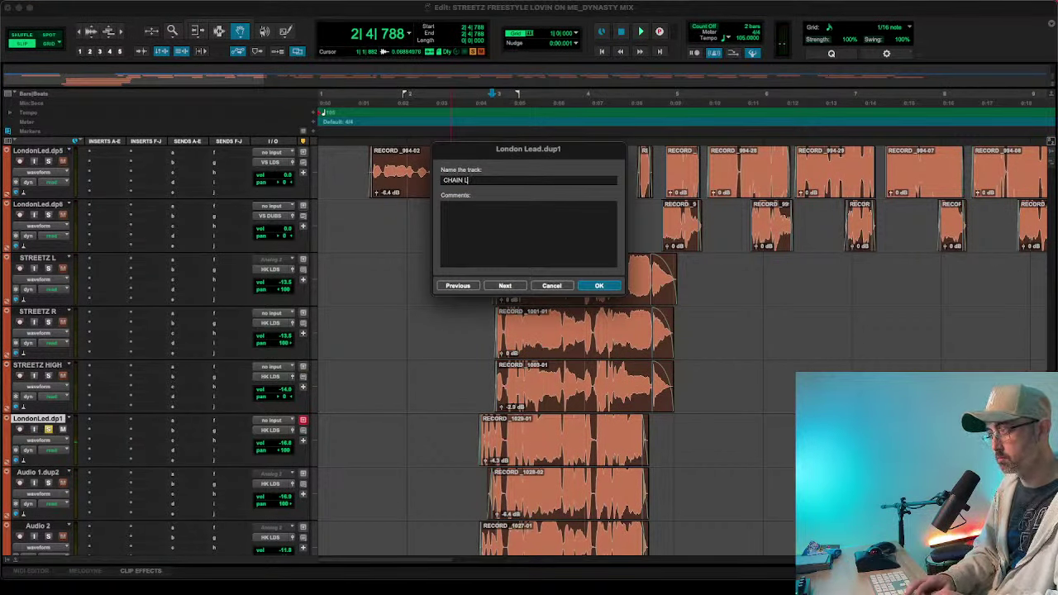
key(Return)
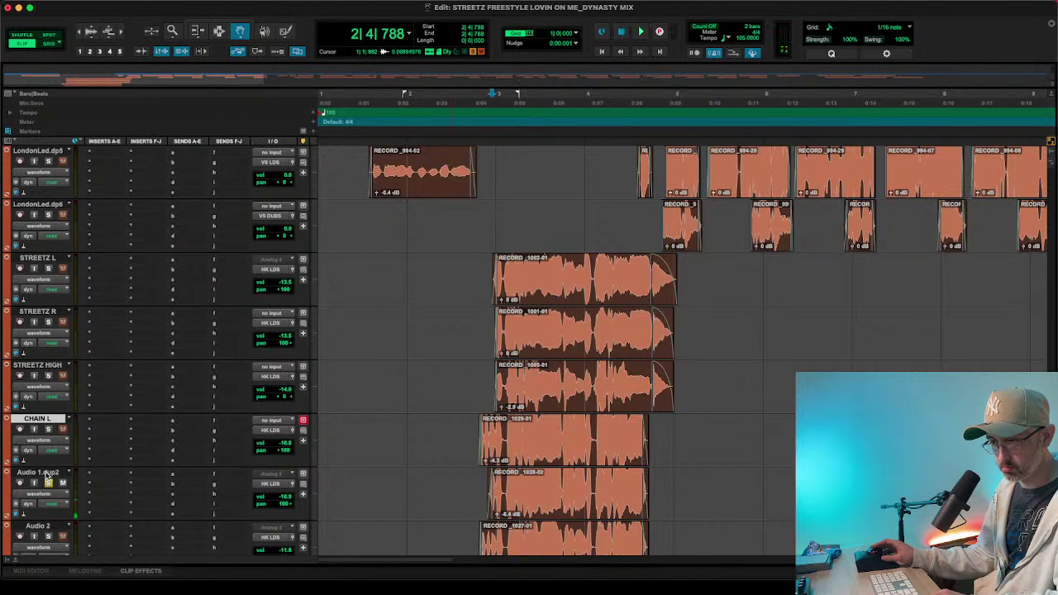
double_click(47, 478)
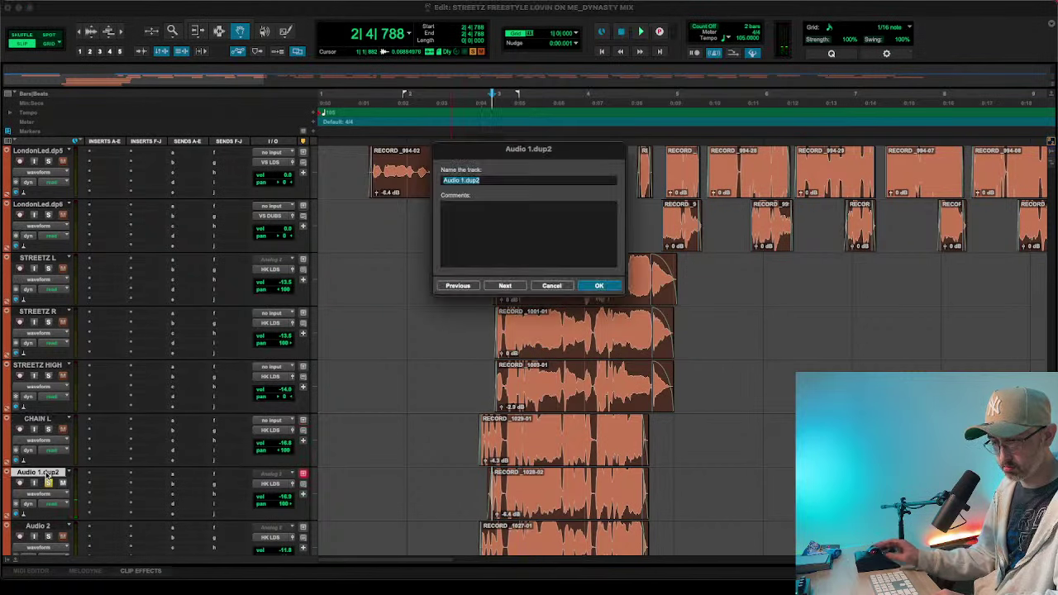
click(551, 285)
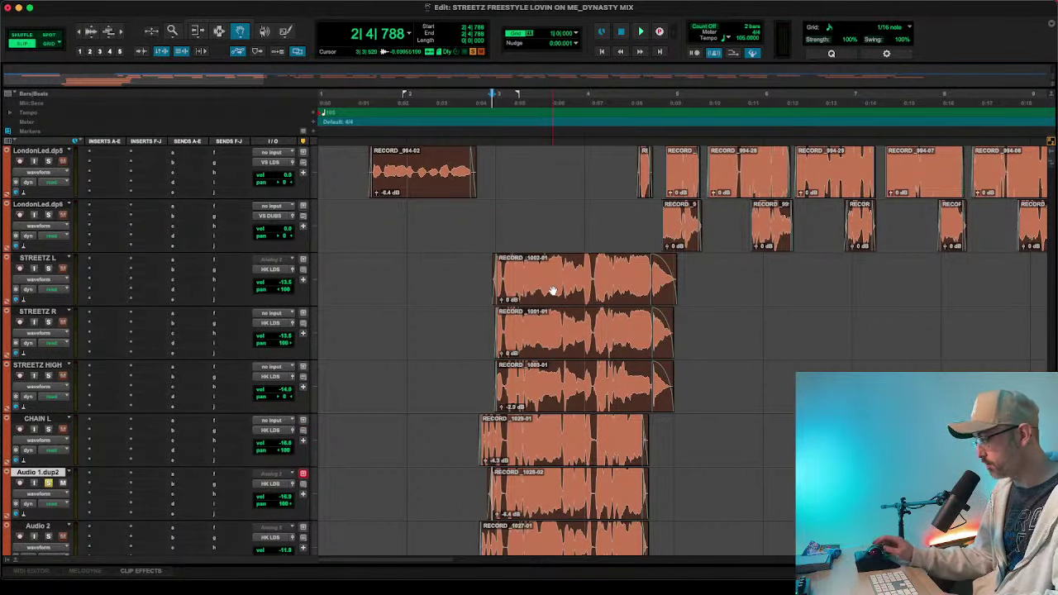
key(space)
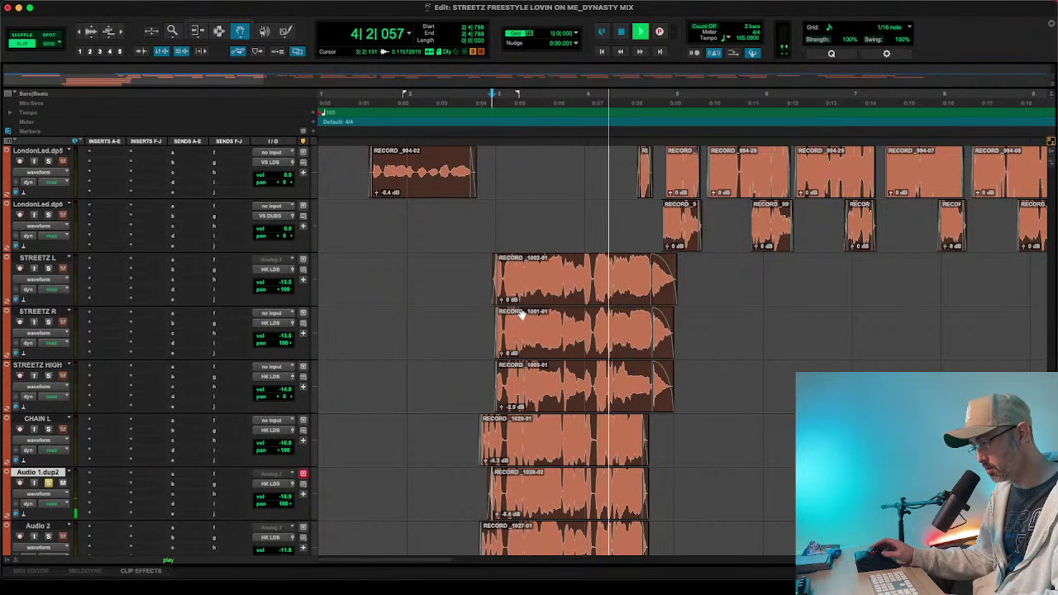
key(space)
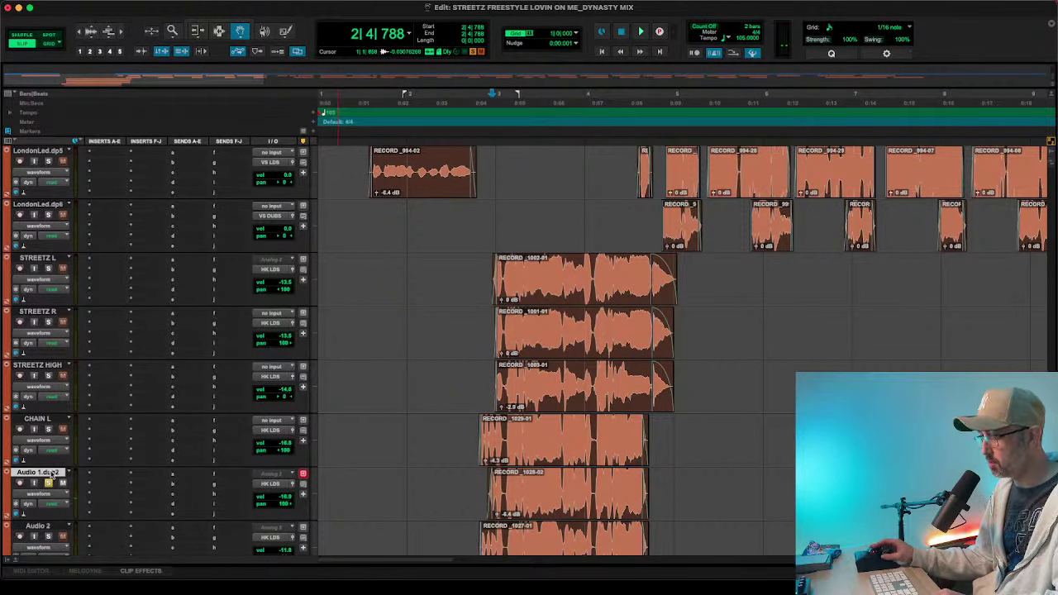
double_click(50, 476)
text(PABLO)
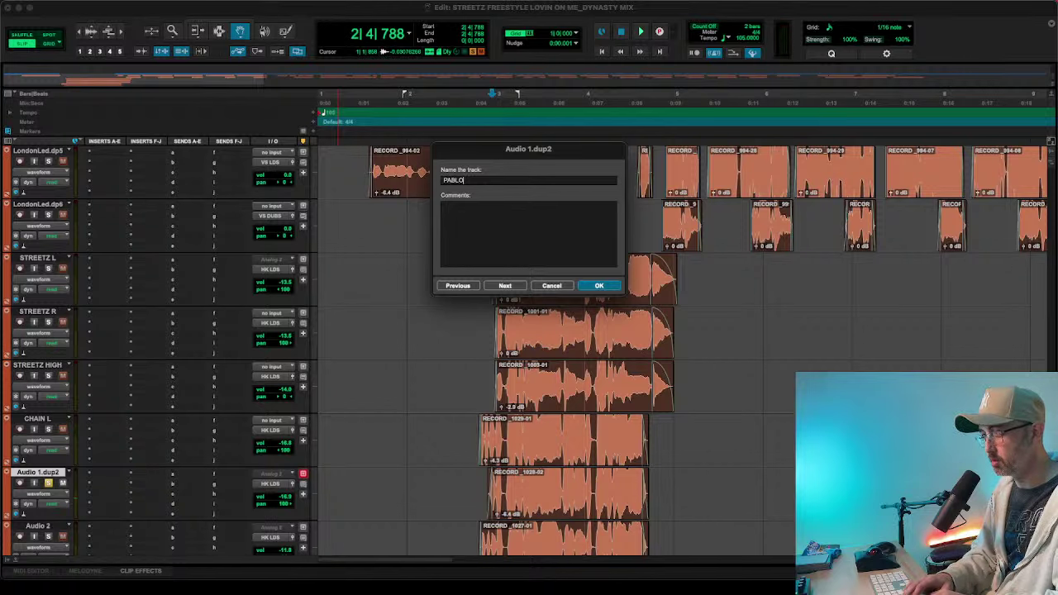
text( R)
key(Return)
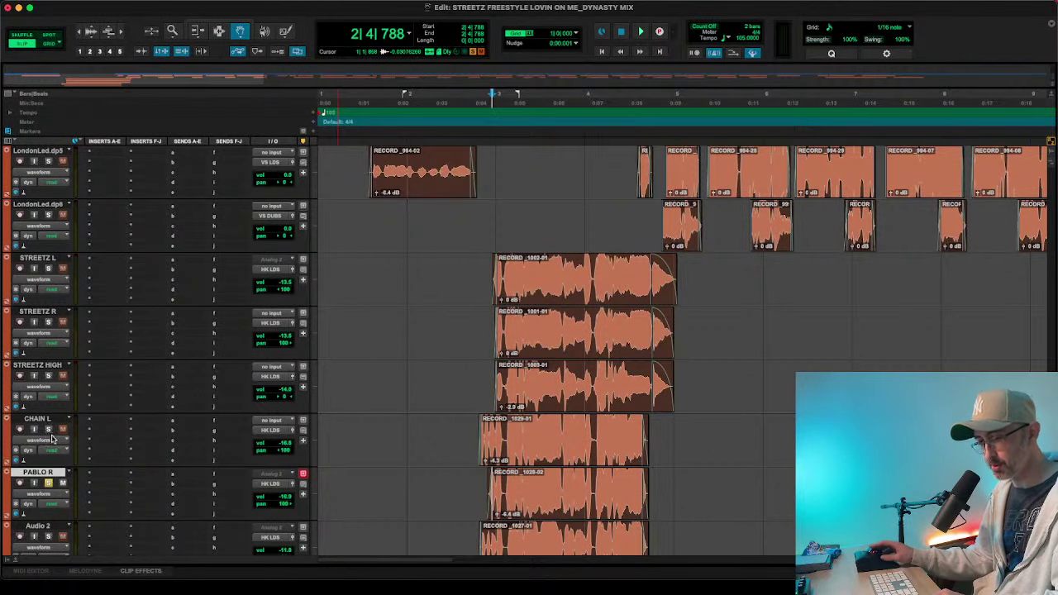
- Audition the soloed Audio 2 track from just before bar 3 and rename it PABLO 2
scroll(52, 441, down, 2)
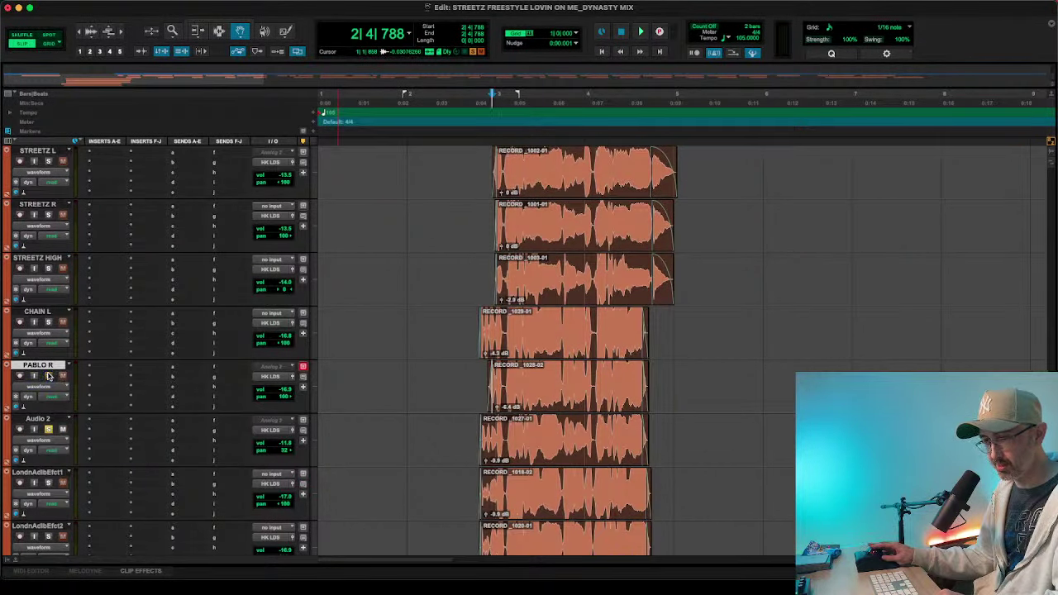
key(space)
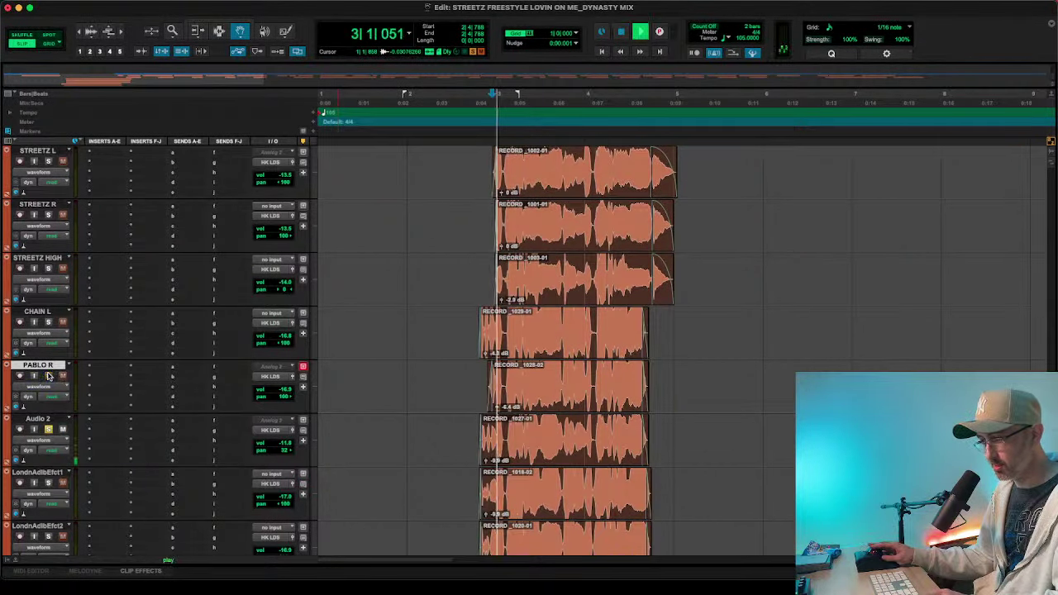
key(space)
double_click(37, 419)
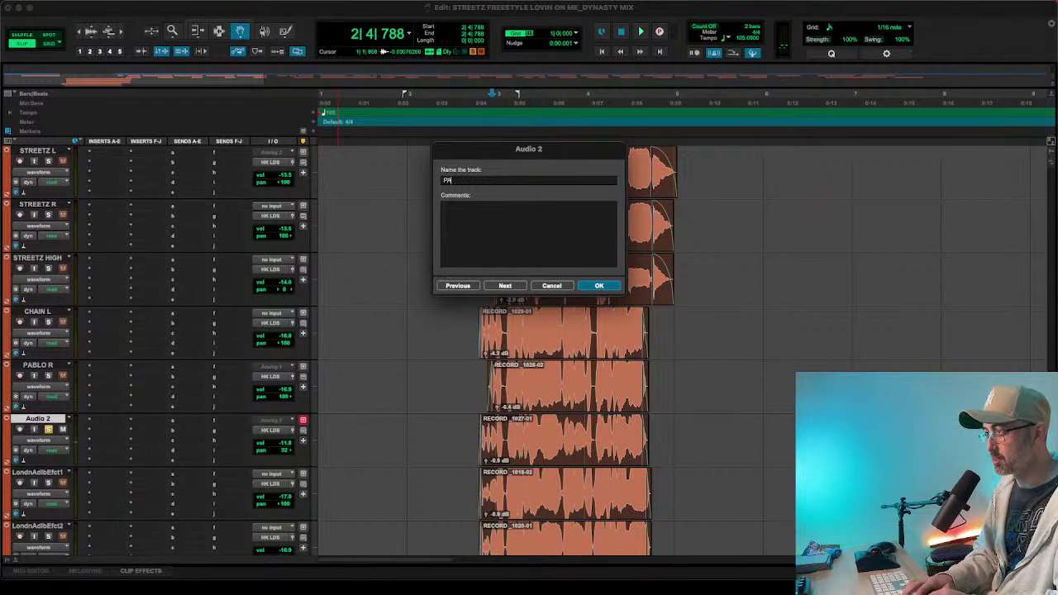
key(Return)
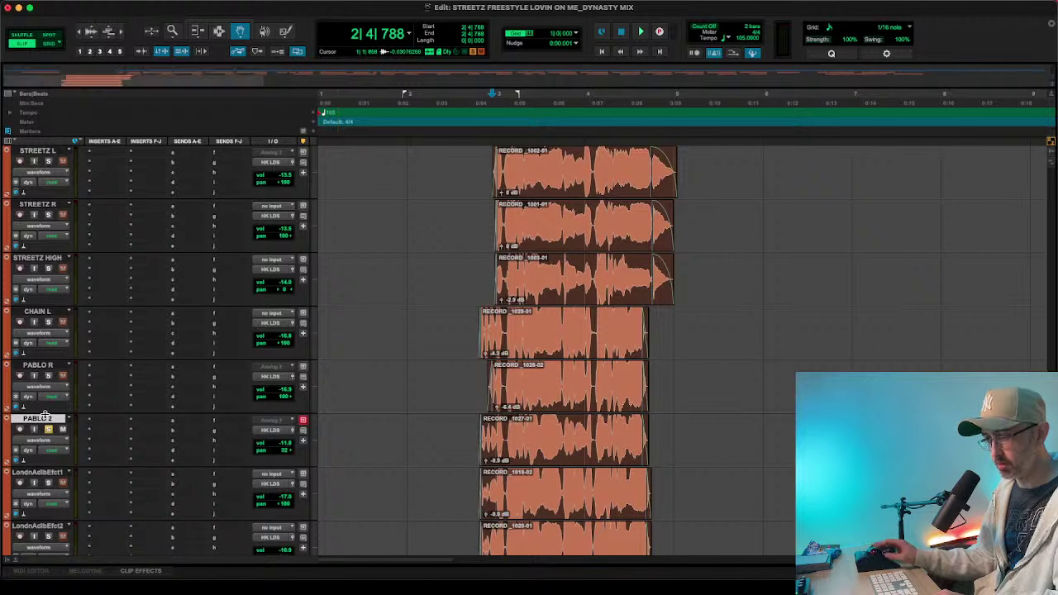
- Rename the PABLO 2 track PABLO L and pan it 100 left
double_click(45, 415)
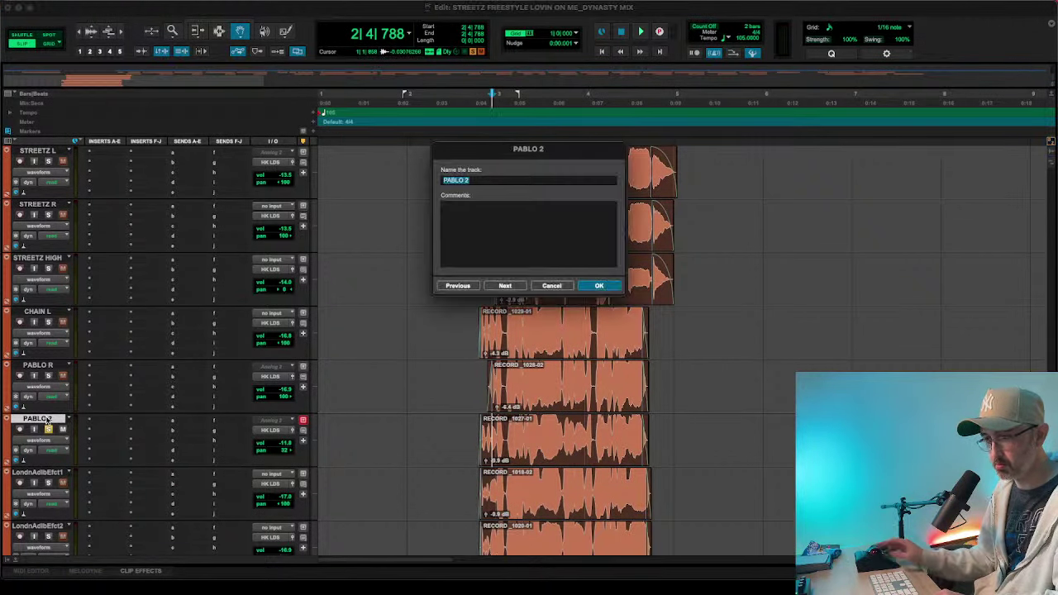
key(Right)
text(L)
key(Return)
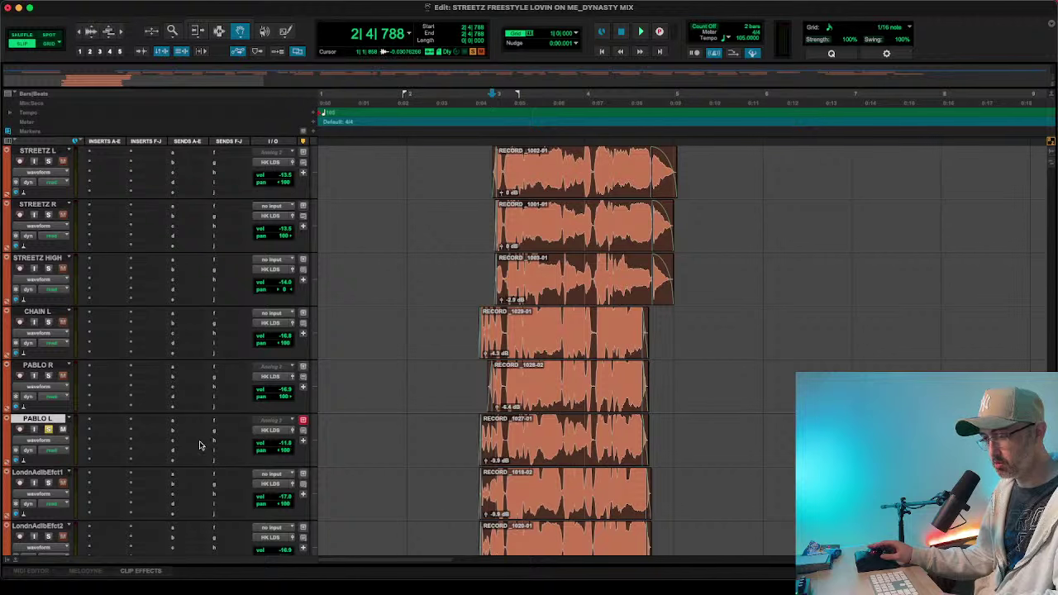
- Solo only LondnAdlbEfct1, audition it from just before bar 3, and rename it CHAIN HIGH L
scroll(166, 372, down, 2)
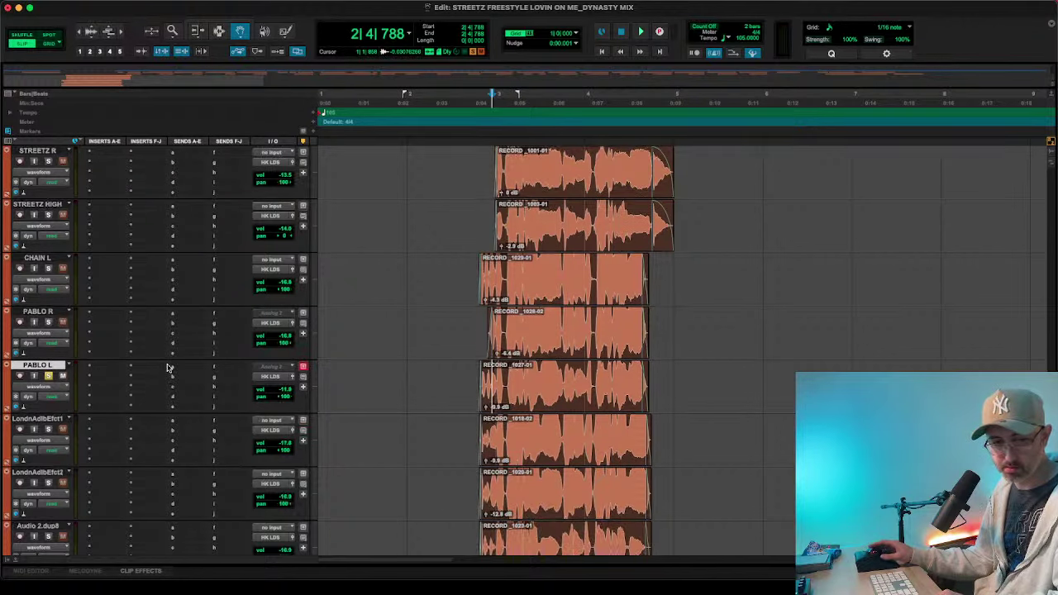
click(48, 375)
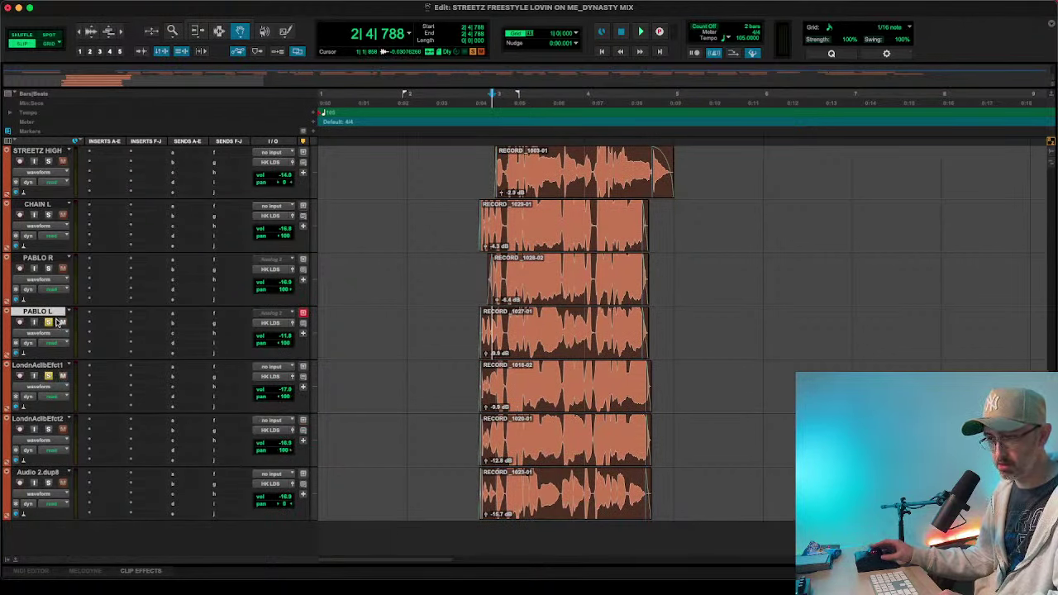
key(space)
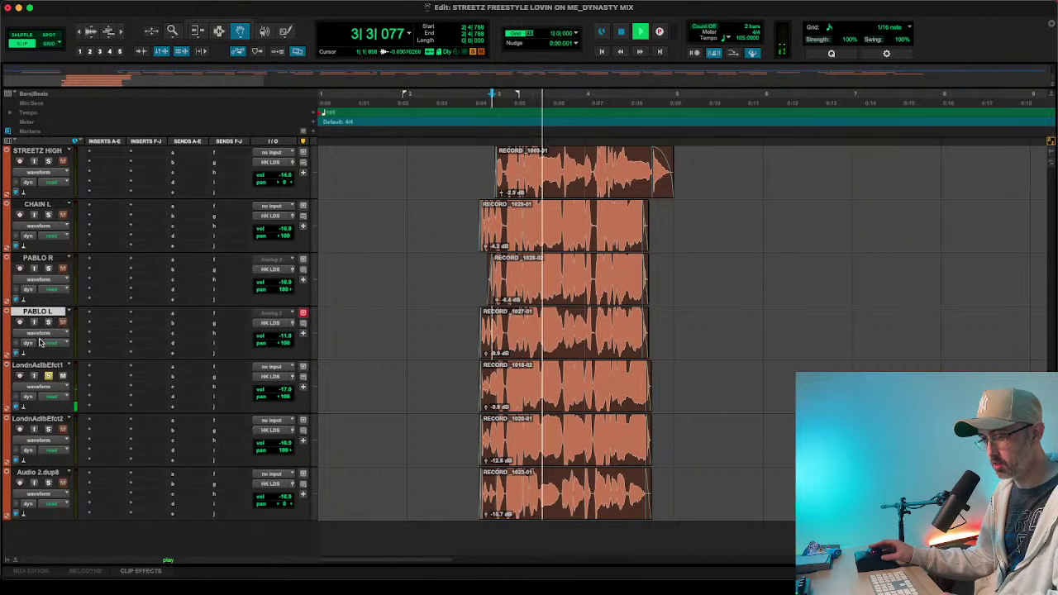
double_click(38, 366)
text(CHAIN HIGH L)
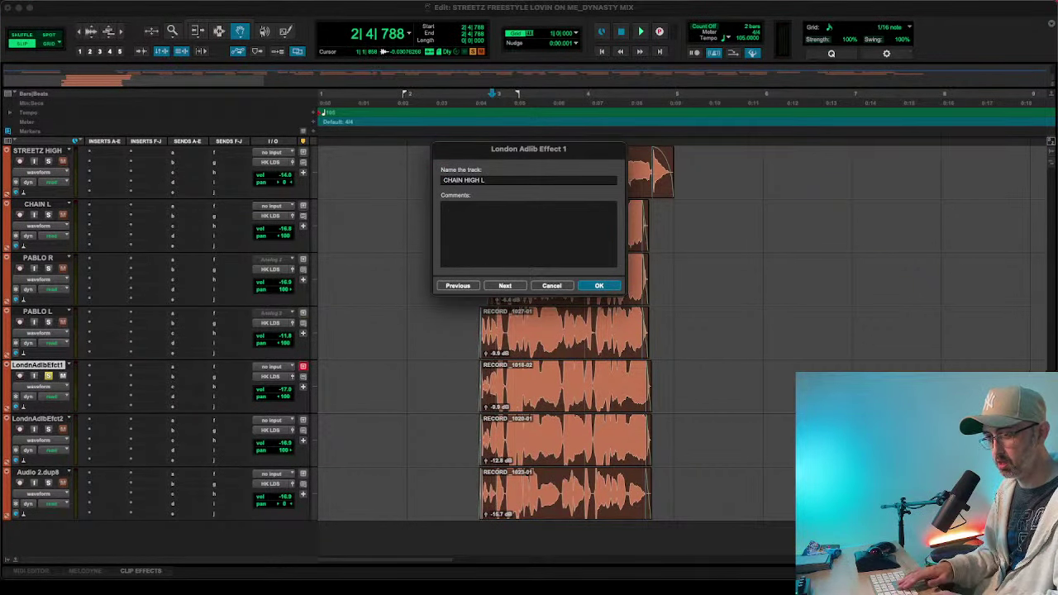
key(Return)
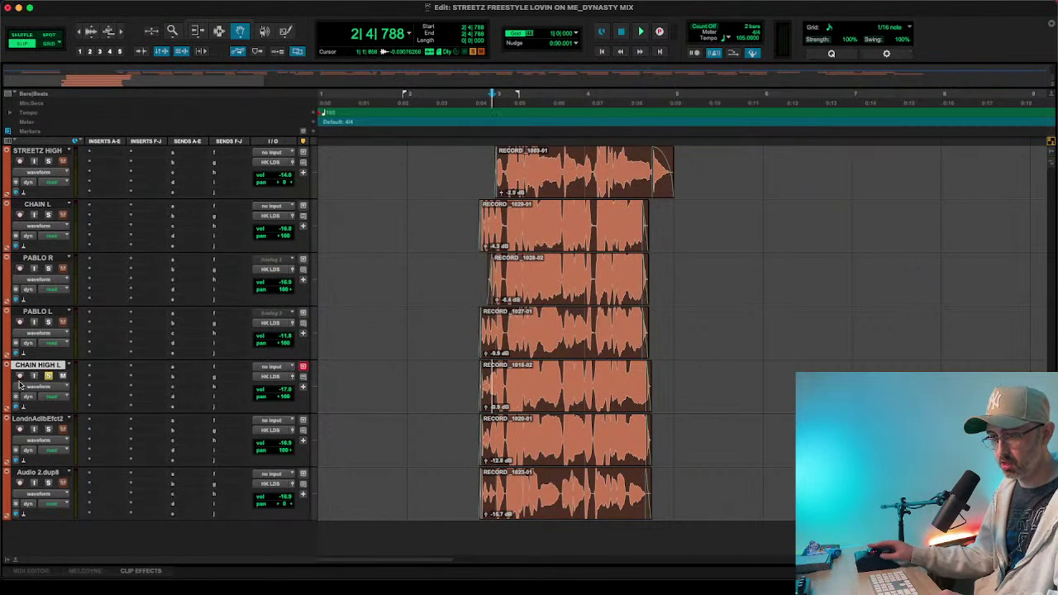
- Solo only LondnAdlbEfct2, audition it briefly, and rename it CHAIN HIGH R
click(49, 429)
key(space)
key(space)
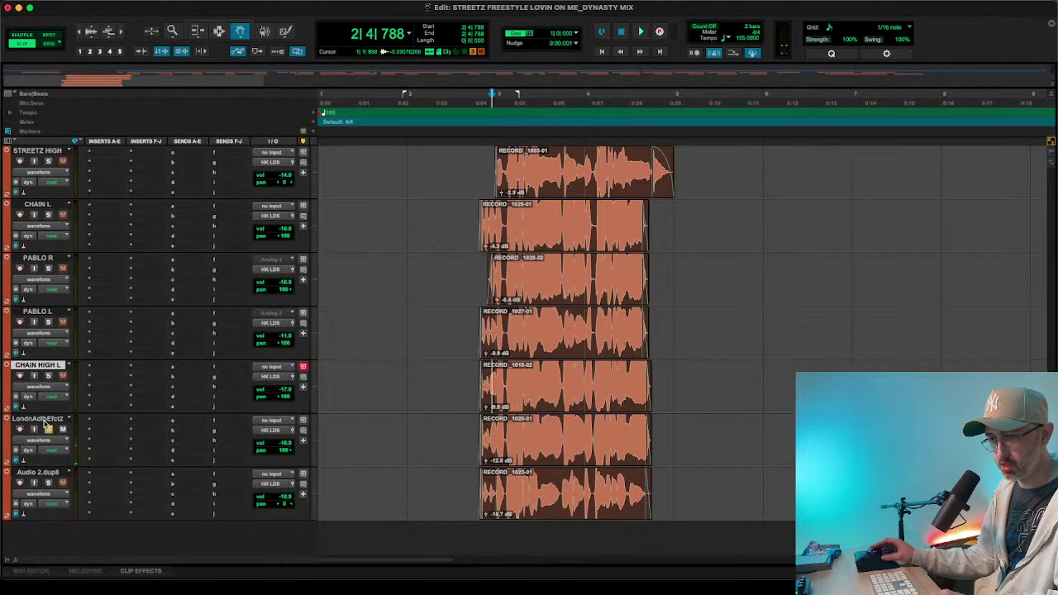
double_click(44, 420)
text(CHAIN HIGH)
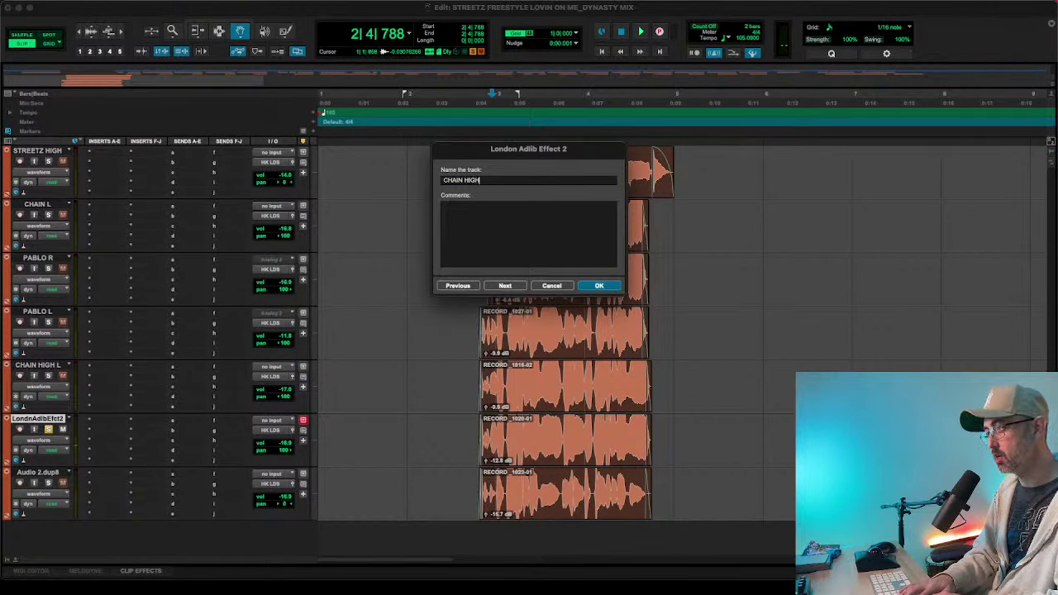
text( R)
key(Return)
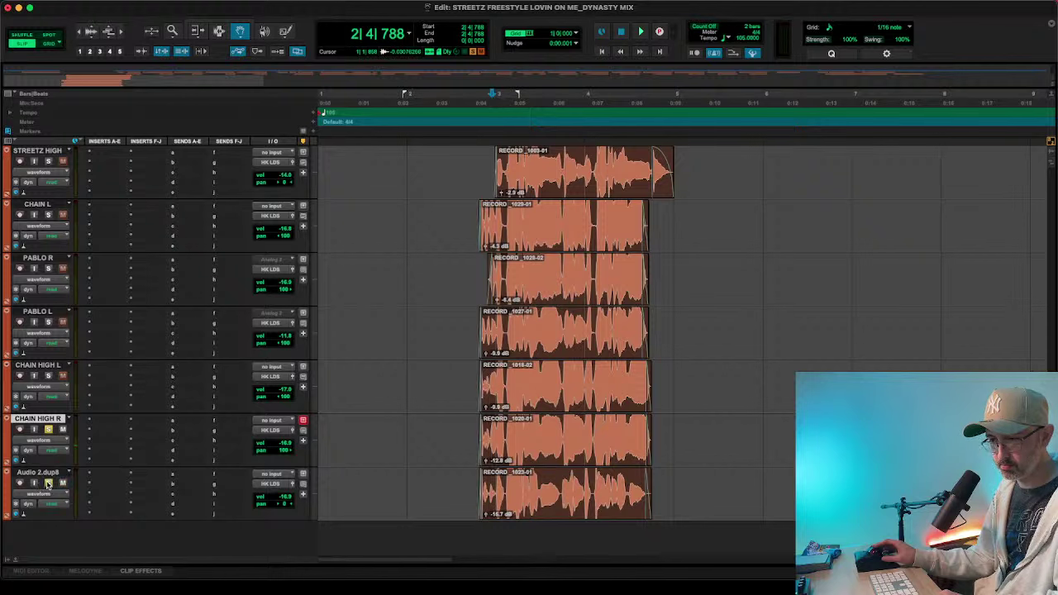
- Solo only Audio 2.dup8, audition it briefly, and rename it FALSETTO
click(47, 483)
key(space)
key(space)
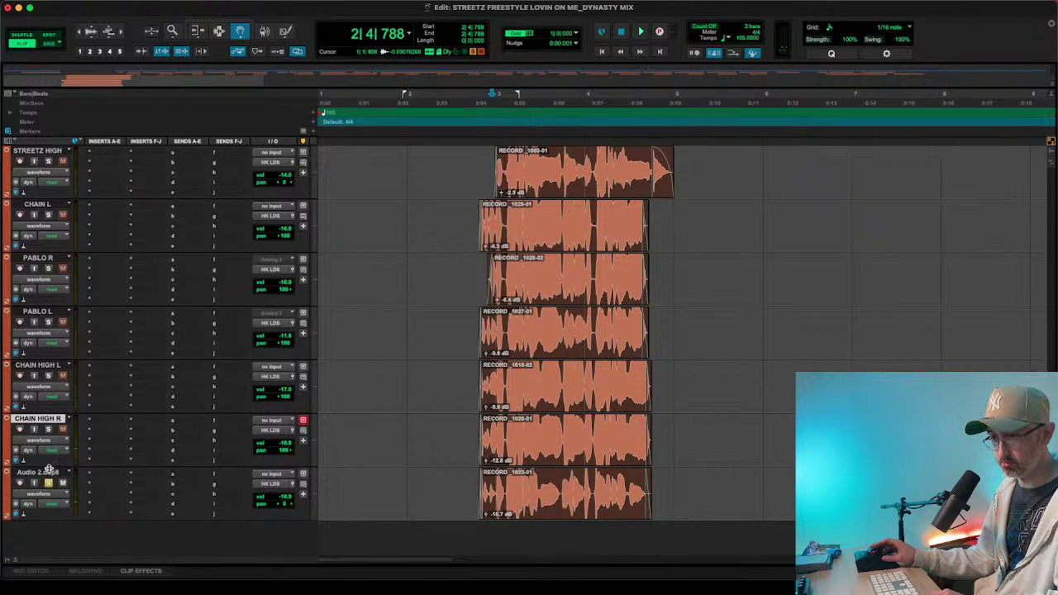
double_click(48, 472)
text(STREETZ)
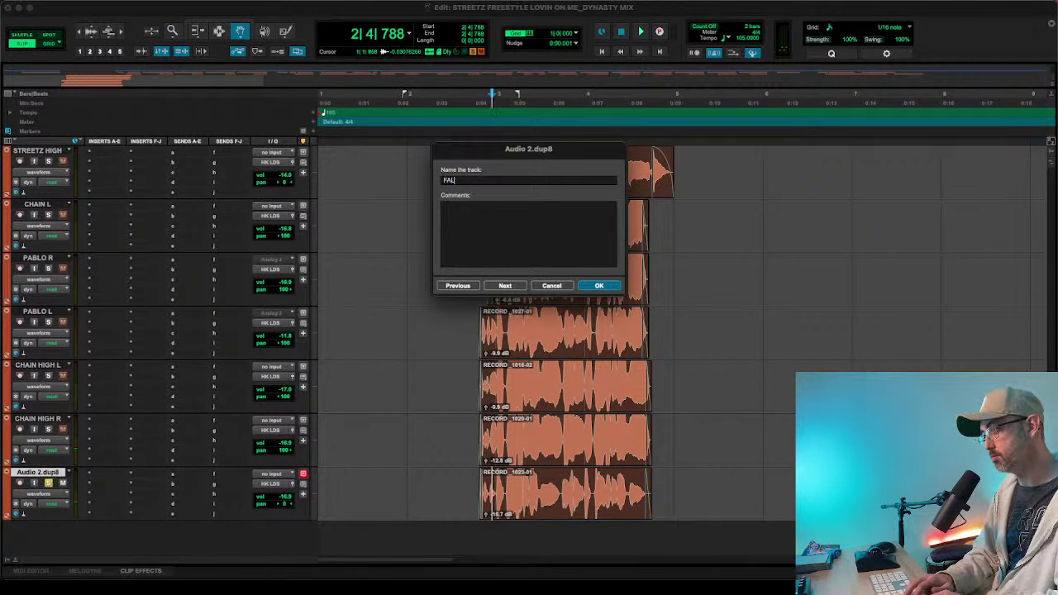
key(Return)
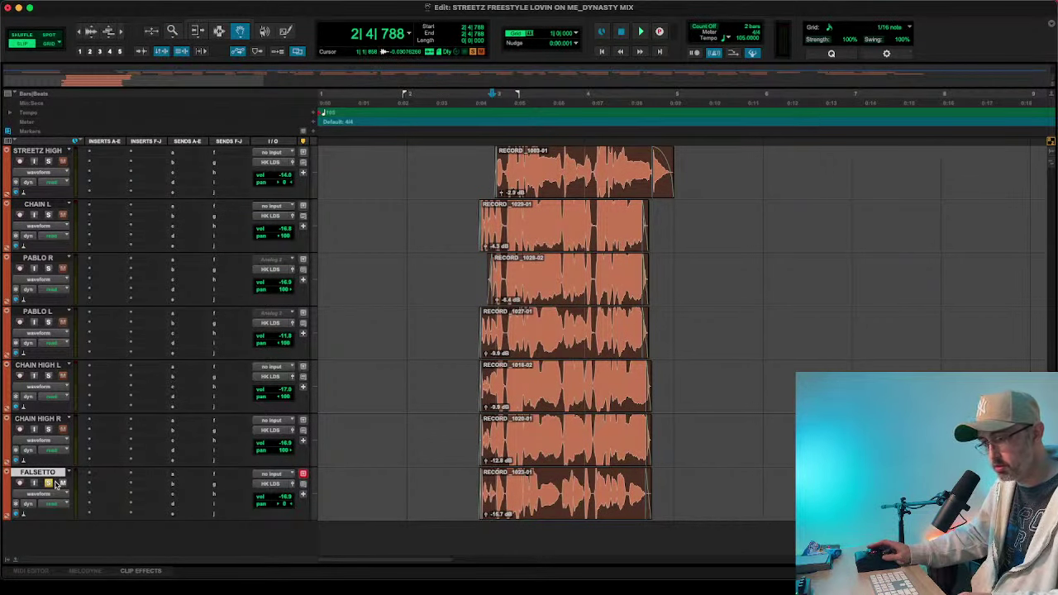
- Select the tracks from STREETZ L through FALSETTO and insert mono Auto-Tune Hybrid on all of them
scroll(31, 442, up, 4)
scroll(32, 442, up, 2)
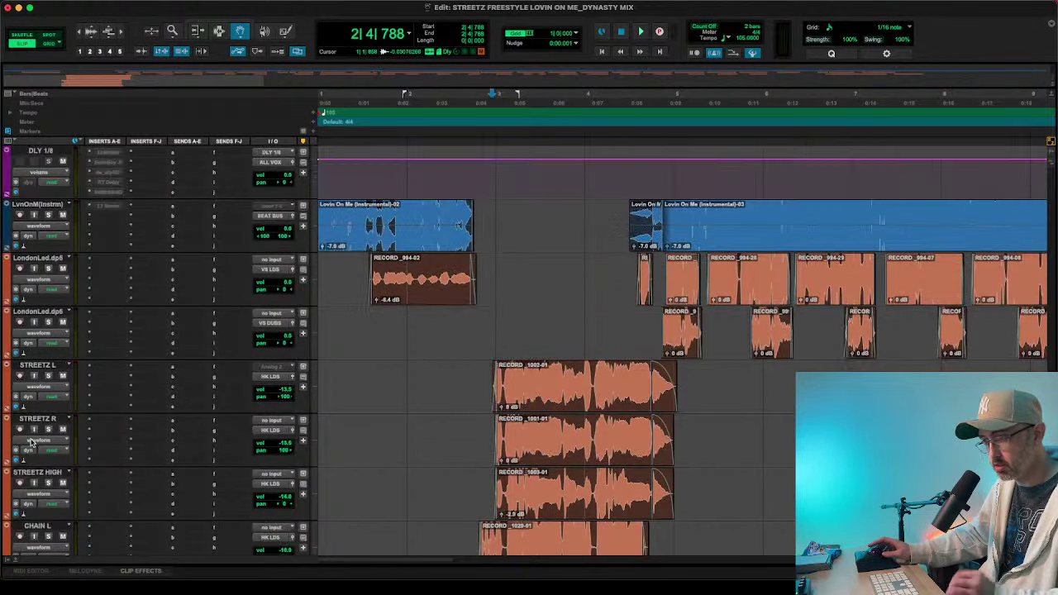
shift+click(59, 372)
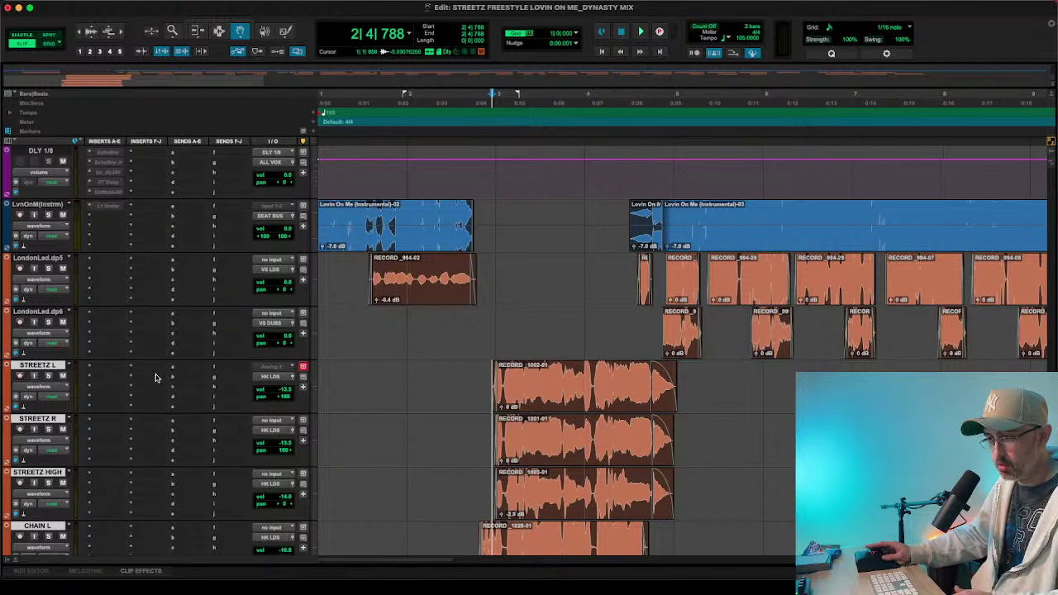
click(154, 377)
mouse_move(165, 377)
mouse_move(248, 189)
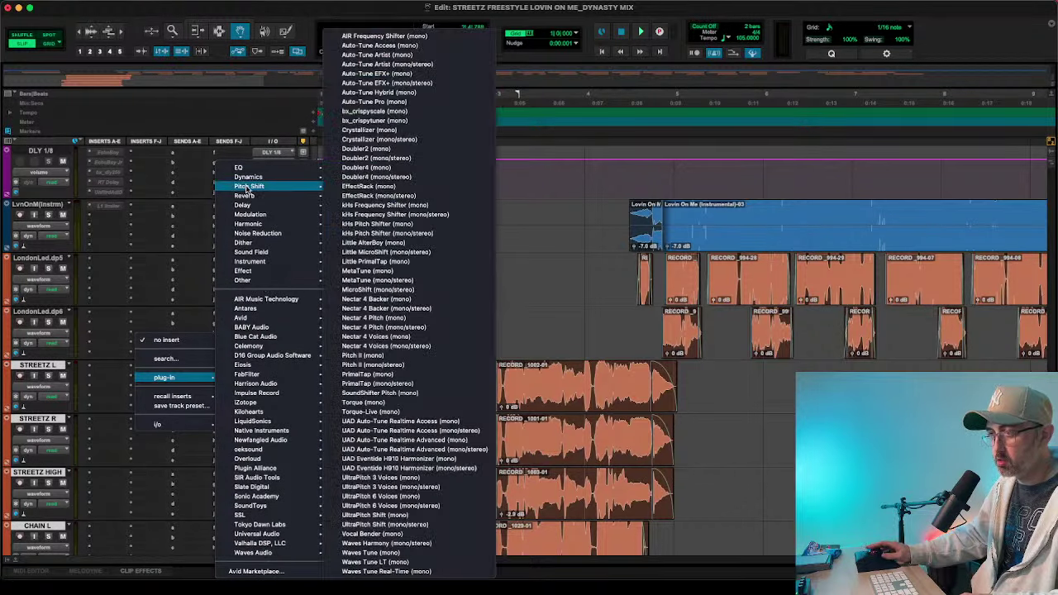
click(396, 95)
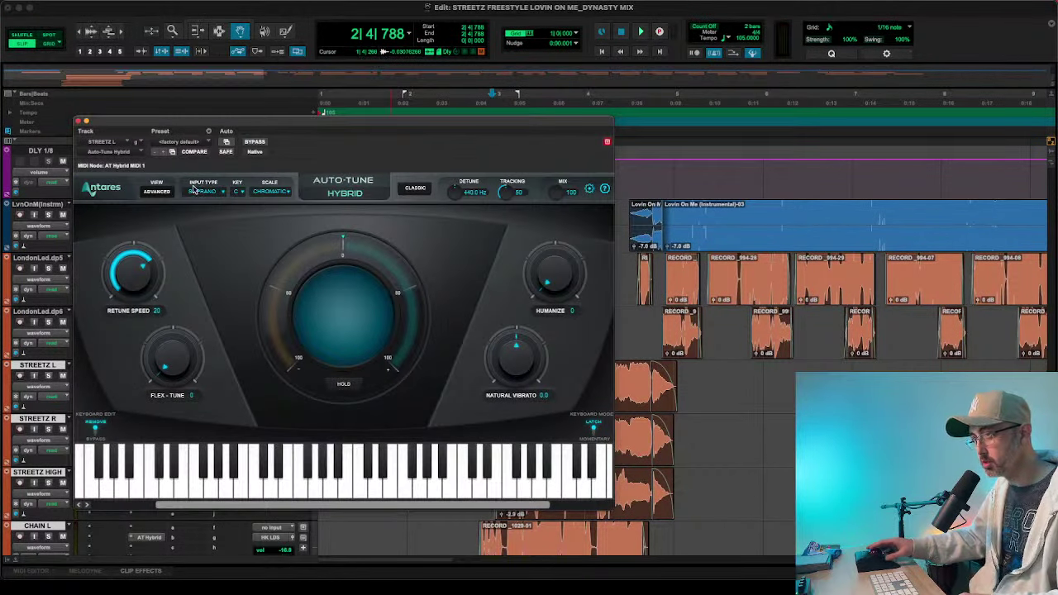
- Switch to Mixed In Key 8 to check the song's key result, and return to the Auto-Tune Hybrid window
mouse_move(269, 552)
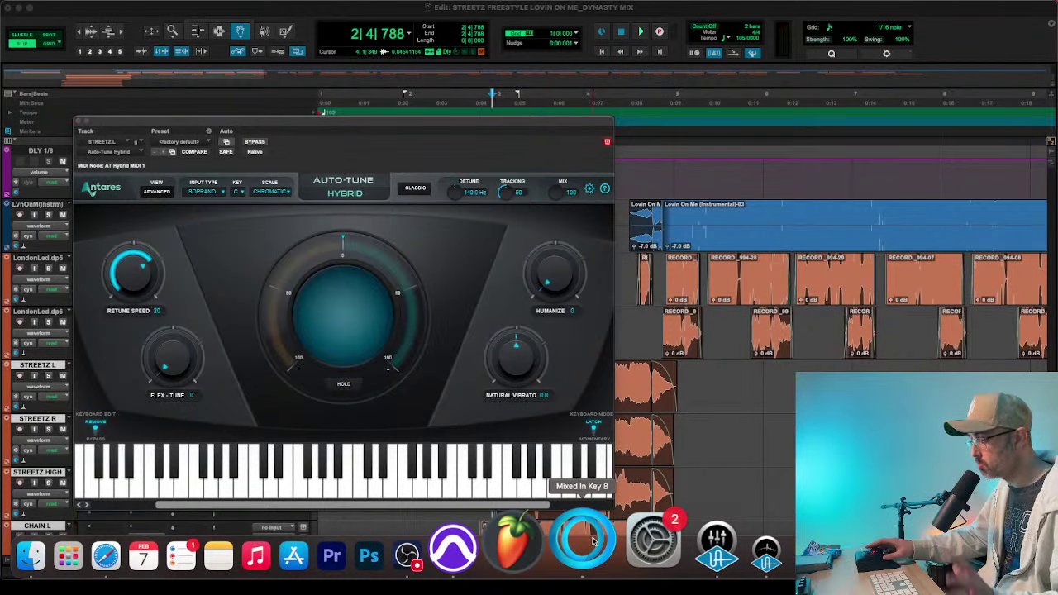
click(618, 545)
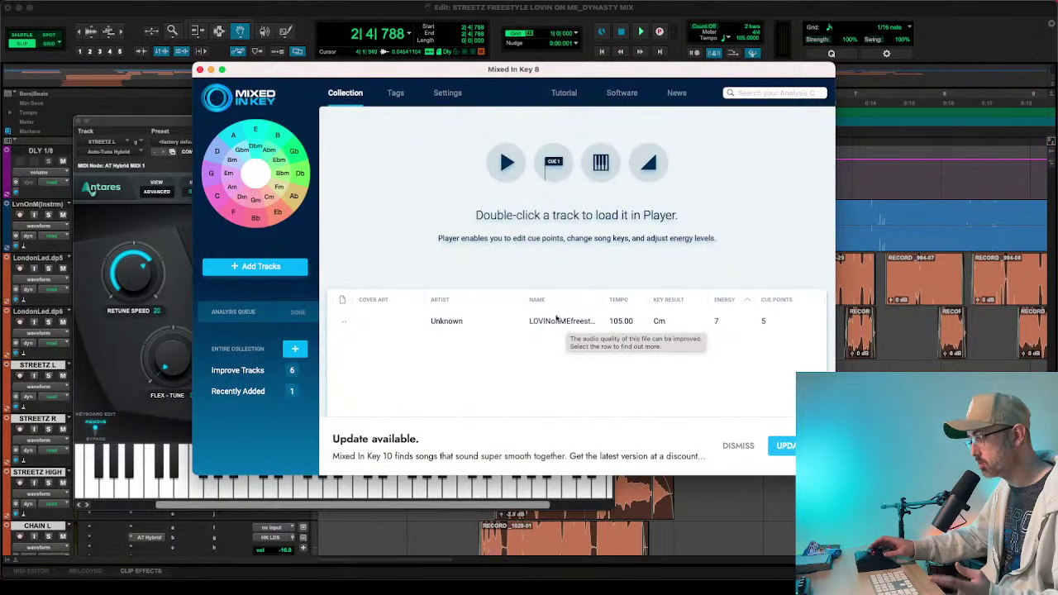
click(181, 245)
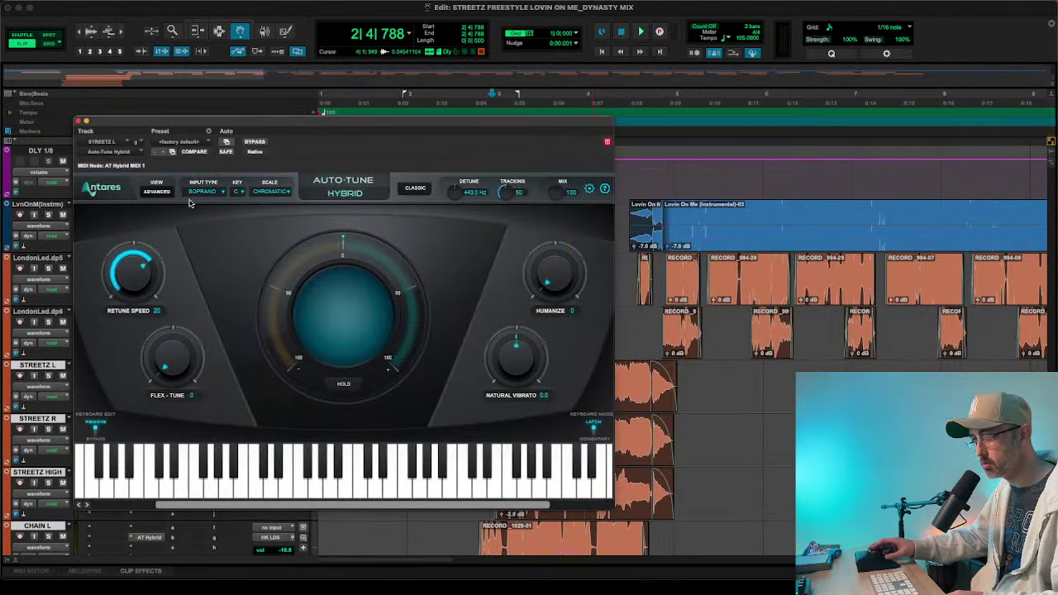
- Configure STREETZ L's Auto-Tune Hybrid with Minor scale, Retune Speed 18, Flex-Tune 22, Humanize 10 and Low Male input type
click(273, 191)
click(277, 216)
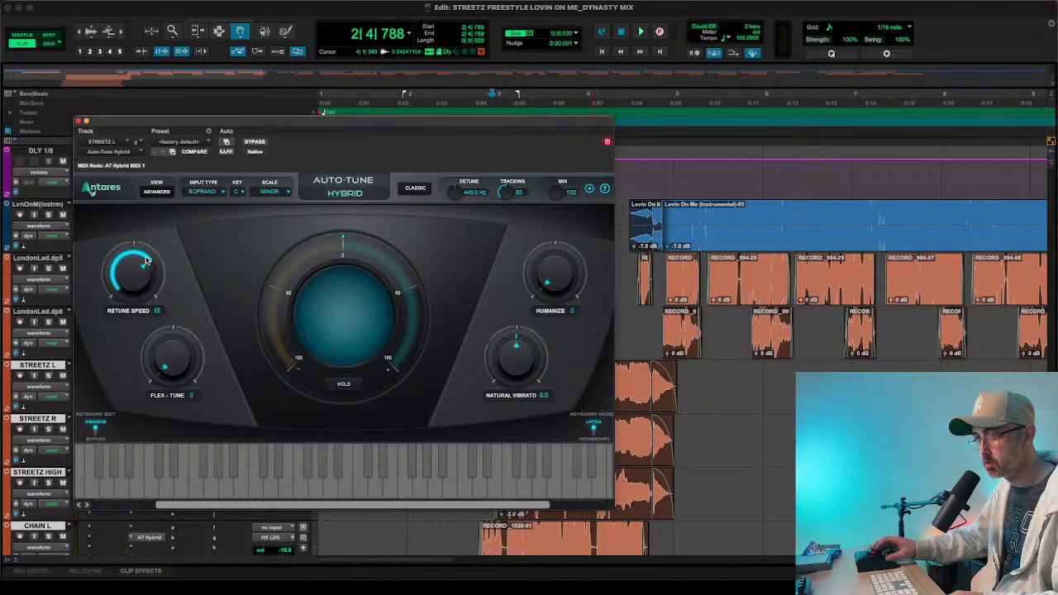
drag(183, 356, 188, 332)
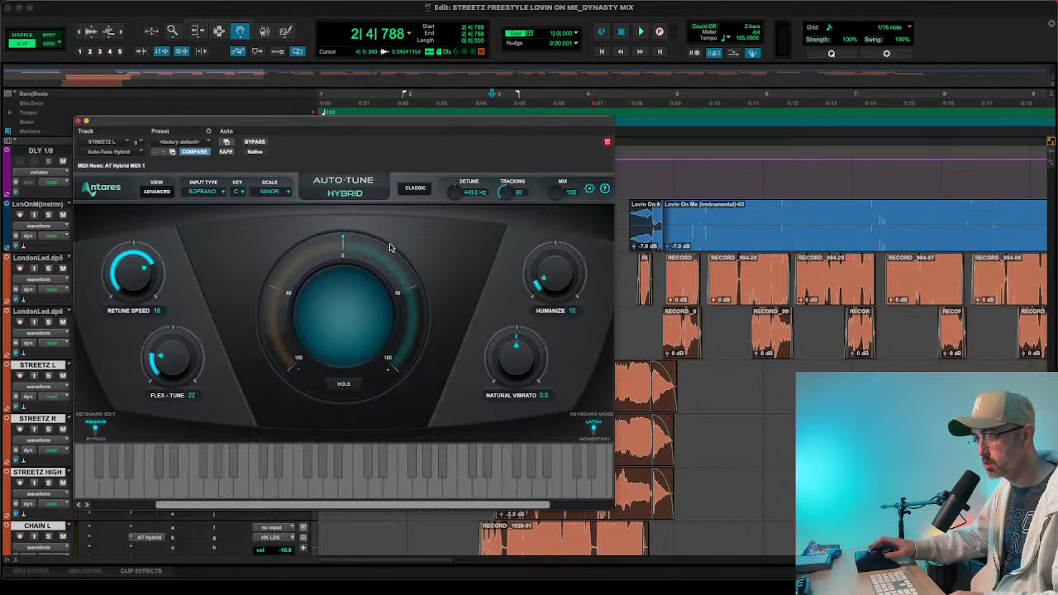
click(203, 191)
click(209, 230)
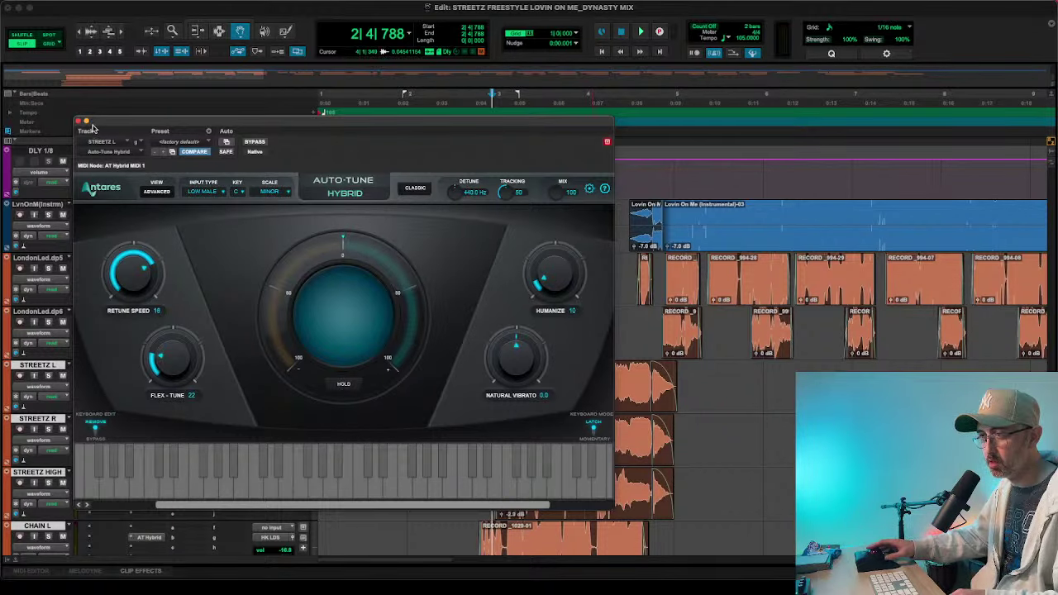
click(83, 122)
- Copy STREETZ L's configured Auto-Tune Hybrid onto the other hook vocal tracks, from STREETZ R down through FALSETTO
scroll(185, 242, down, 10)
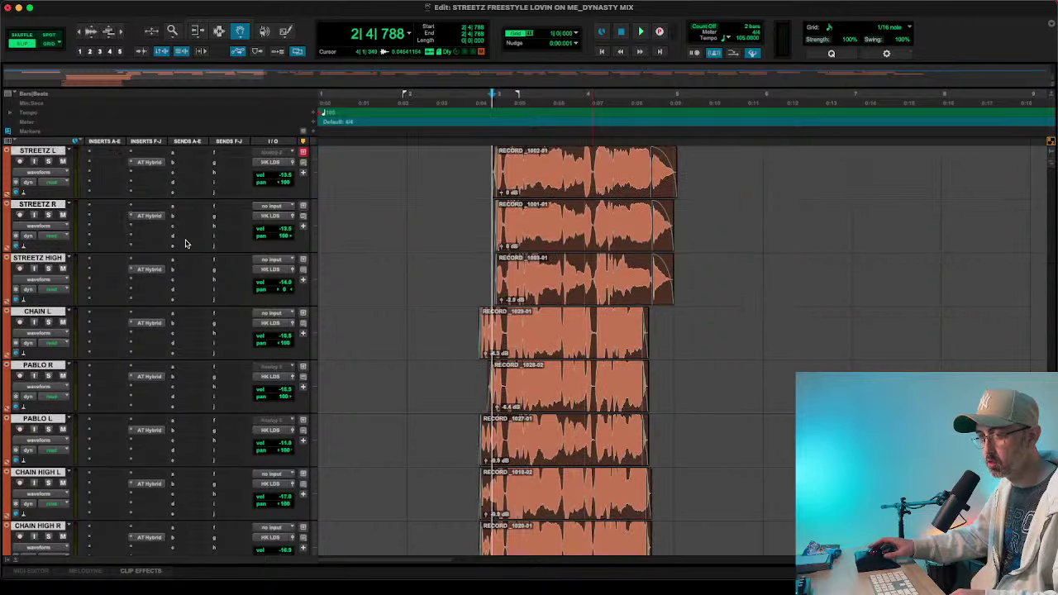
scroll(159, 368, up, 6)
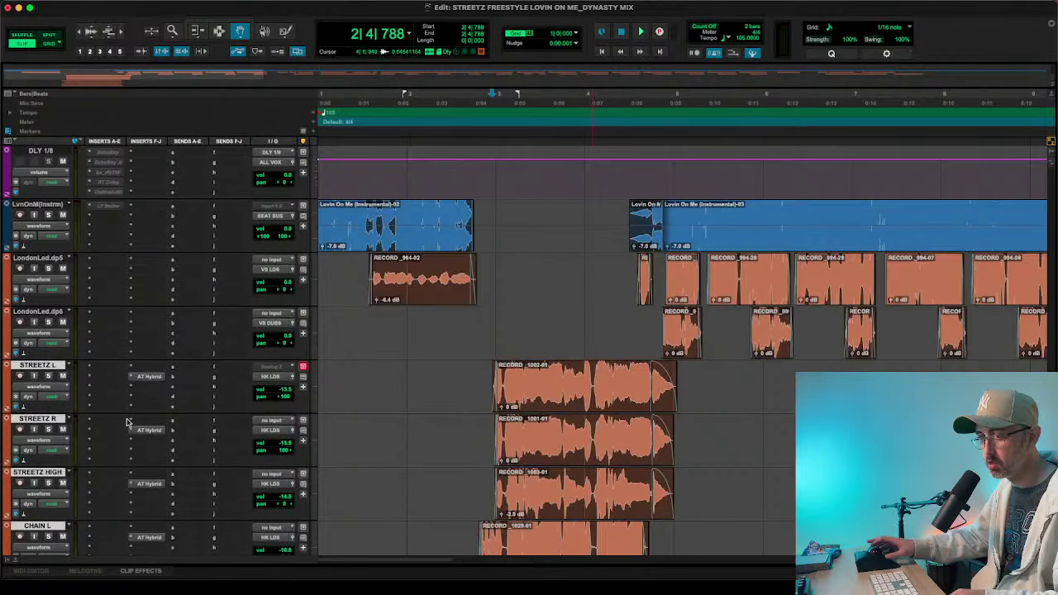
click(159, 378)
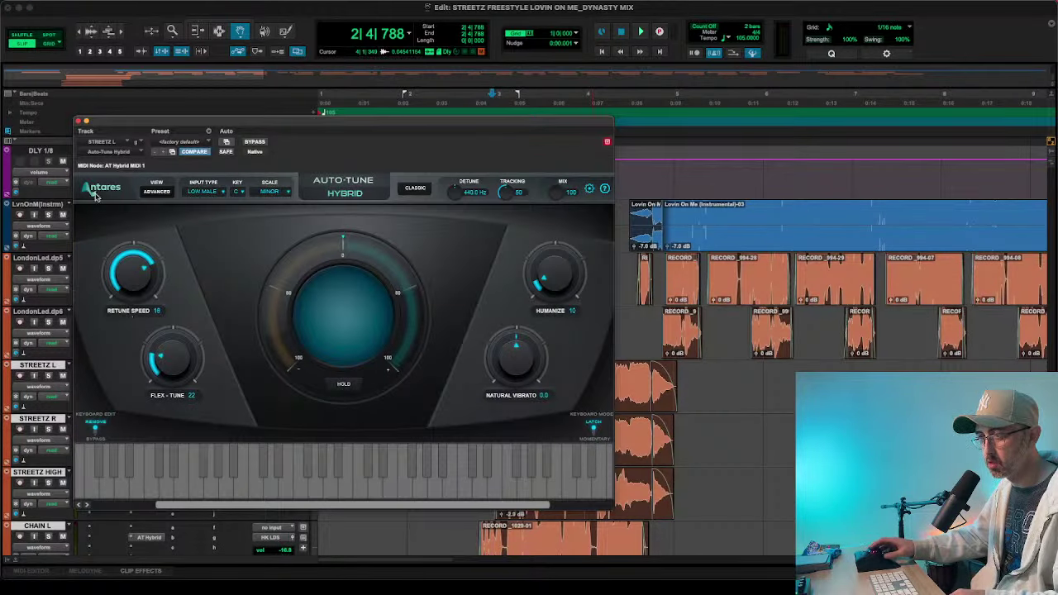
click(78, 122)
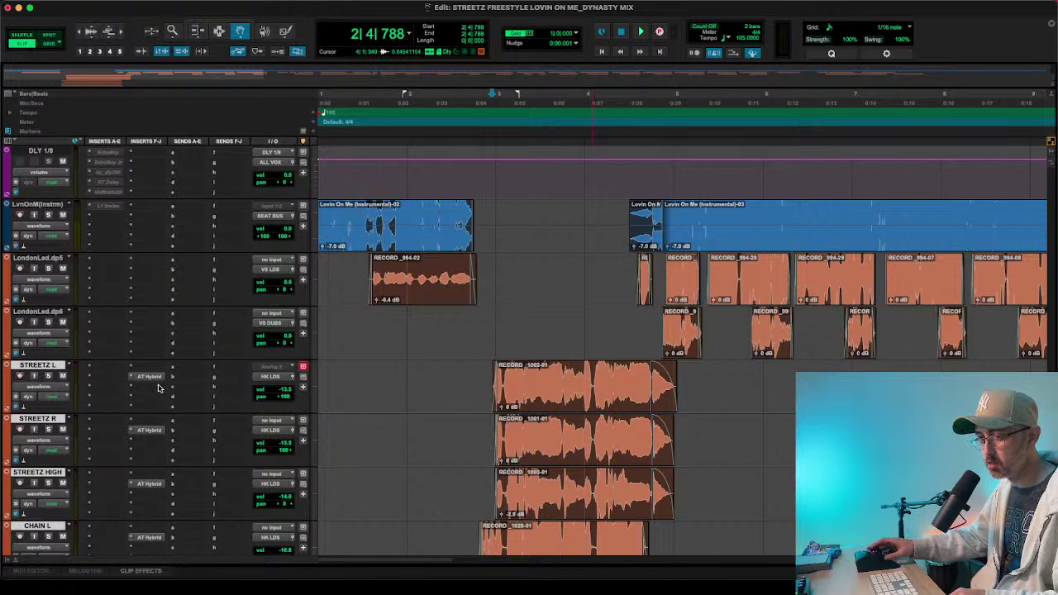
drag(155, 443, 154, 435)
drag(156, 431, 154, 534)
scroll(156, 531, down, 5)
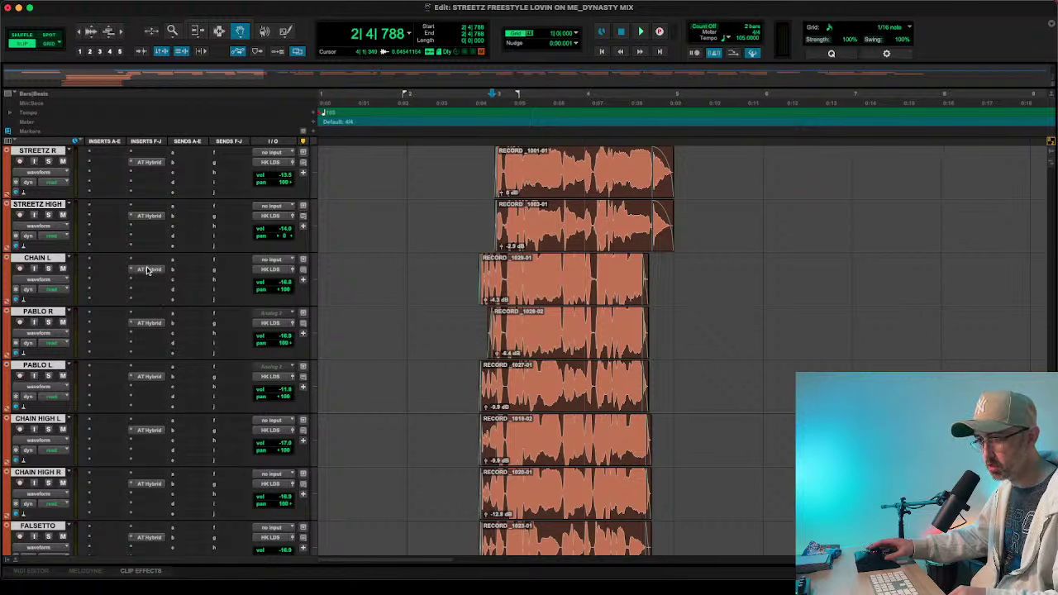
drag(147, 271, 147, 431)
drag(147, 431, 146, 541)
- Set the input type of the FALSETTO track's Auto-Tune Hybrid to Soprano
scroll(147, 543, down, 3)
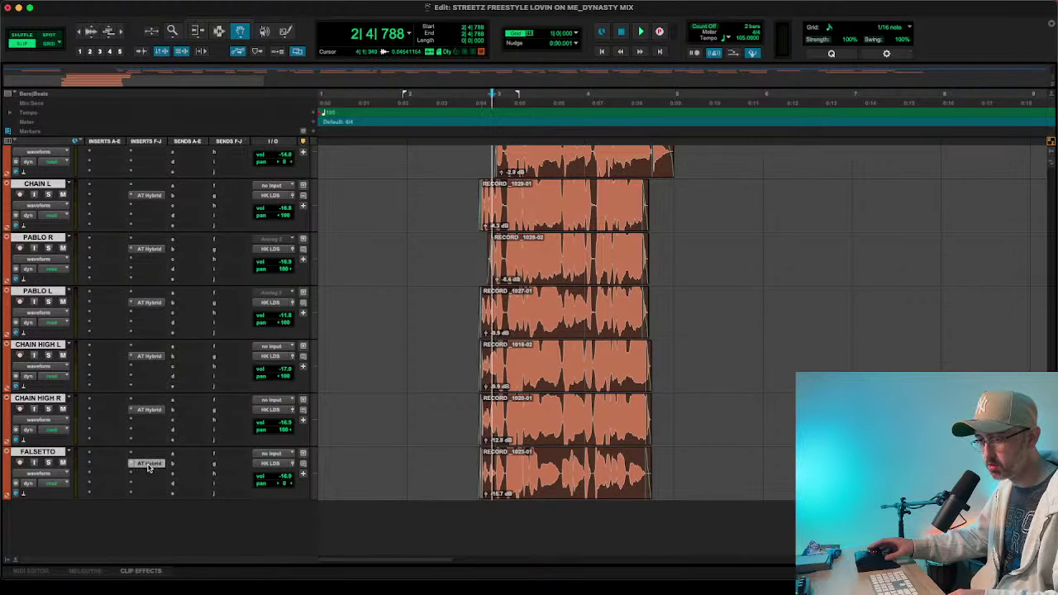
click(148, 465)
click(225, 190)
click(210, 215)
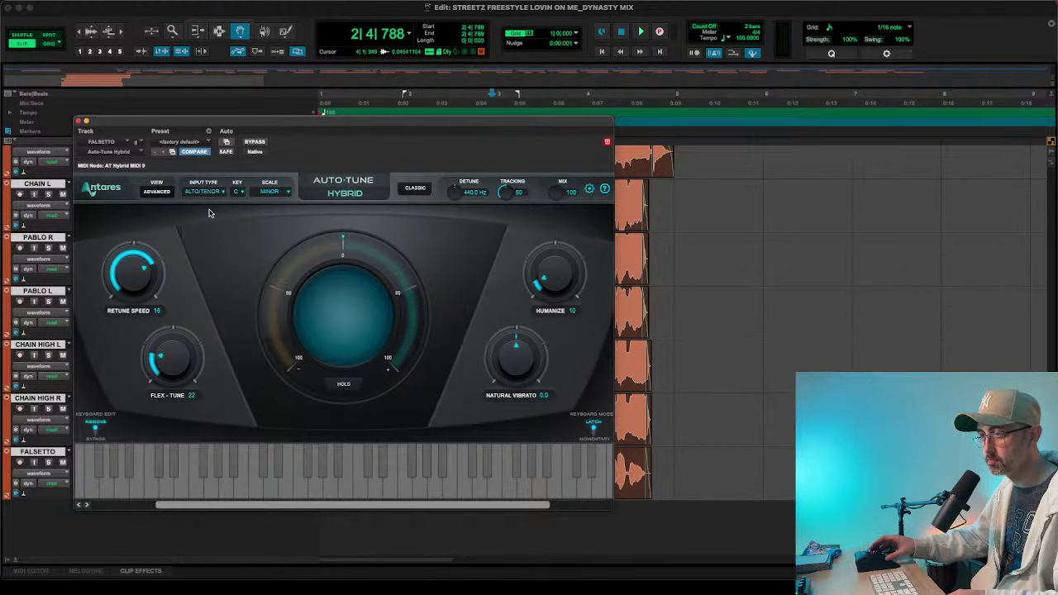
click(210, 192)
click(208, 205)
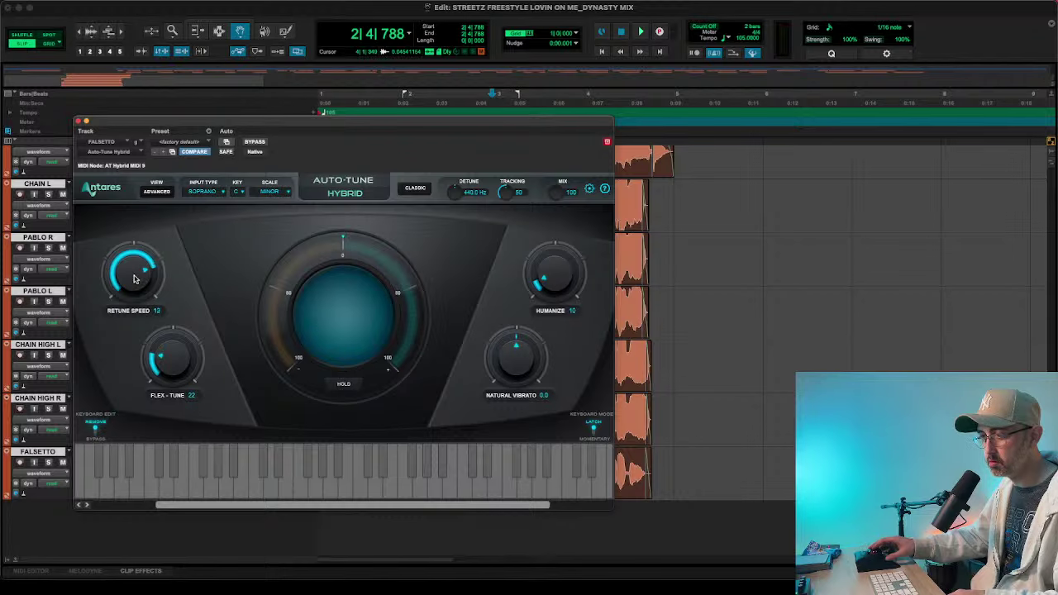
- Close the FALSETTO Auto-Tune window and group the hook vocals from STREETZ L through FALSETTO as a Mix/Edit group named HK ALL
click(80, 121)
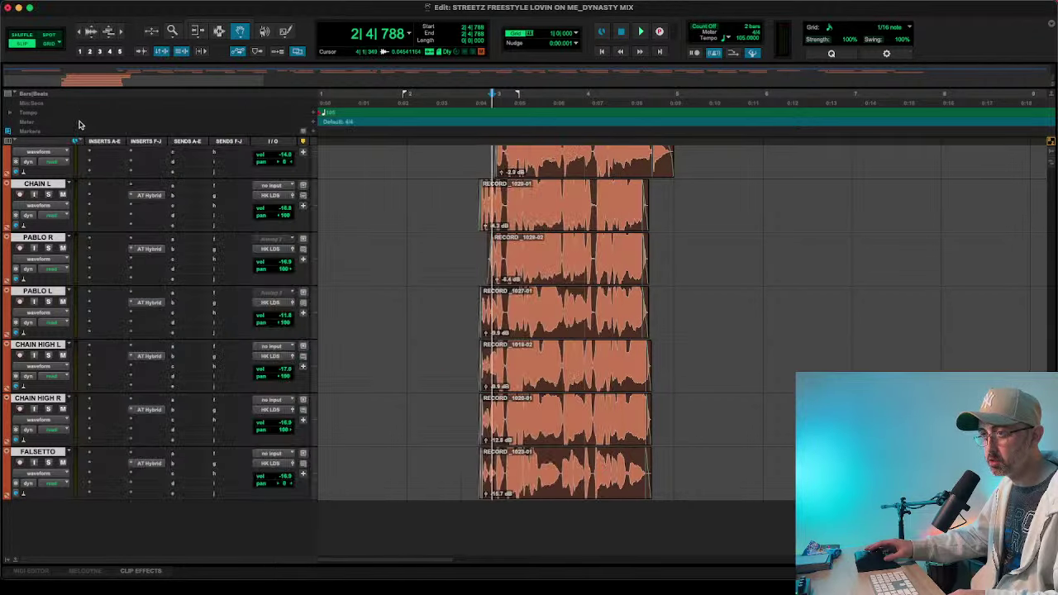
scroll(157, 411, up, 4)
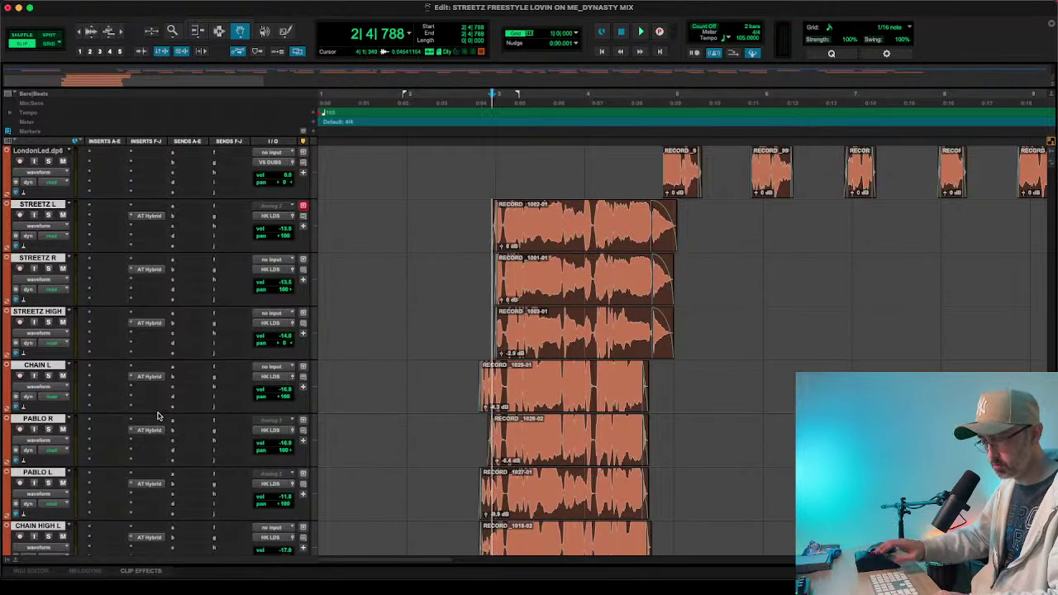
key(super+g)
text(N)
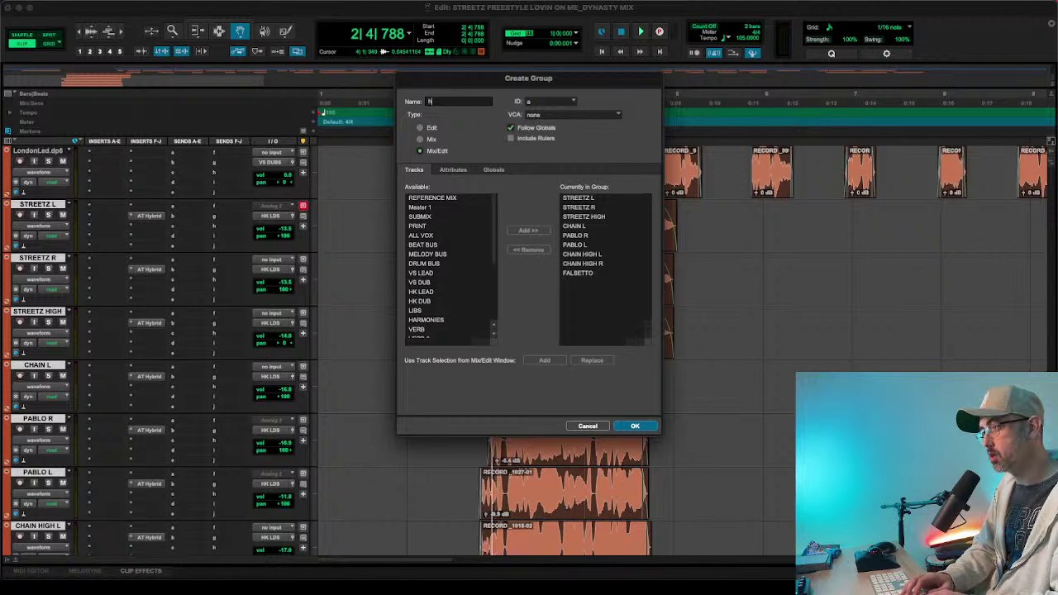
text(k)
key(BackSpace)
key(BackSpace)
text(HK LDS)
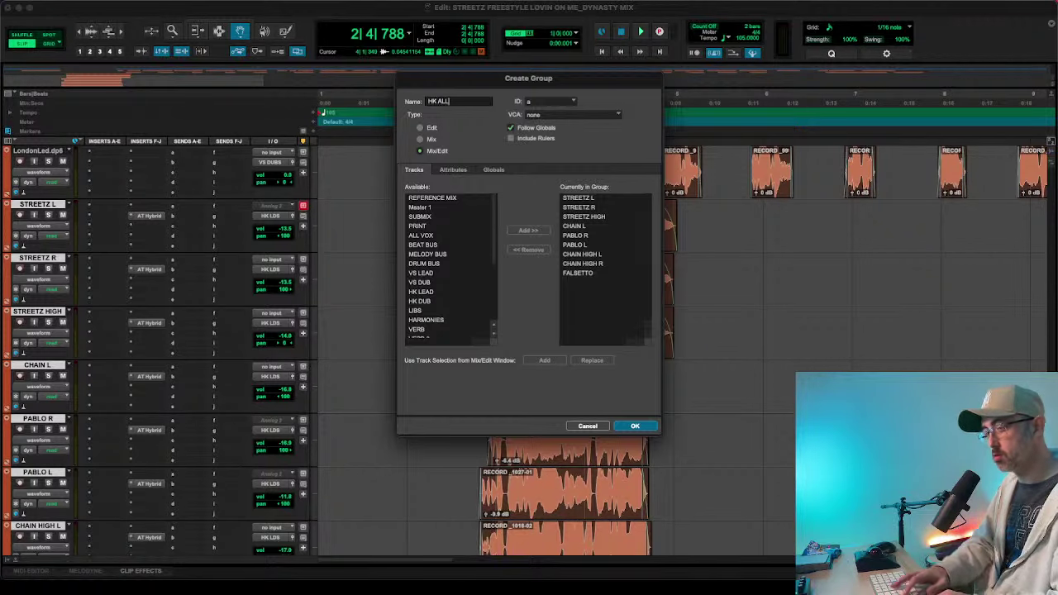
key(Return)
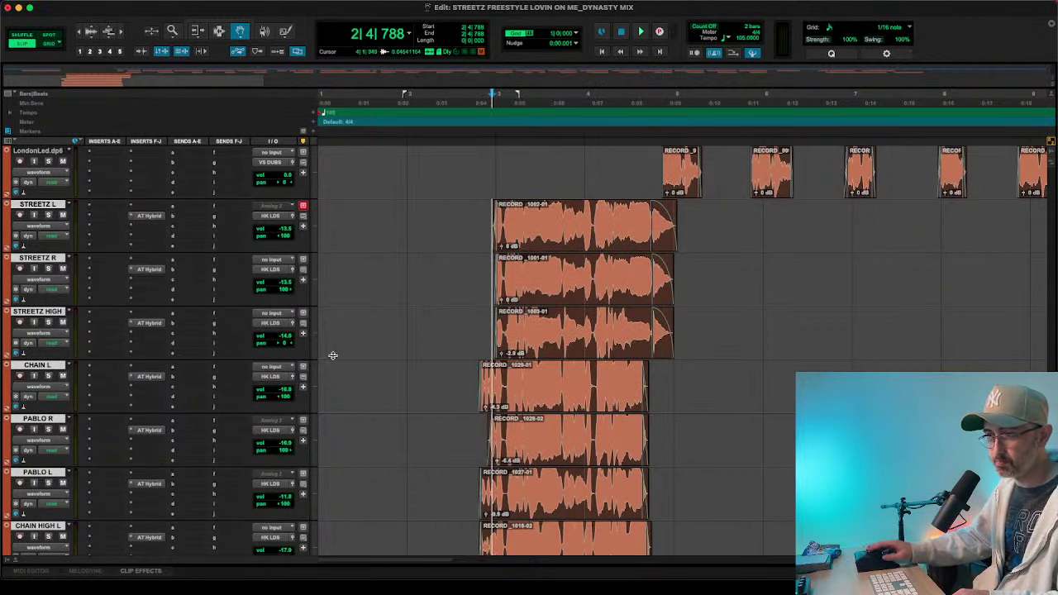
- Narrow the panning of the PABLO tracks, setting PABLO R to 65 right and PABLO L to 65 left
click(54, 365)
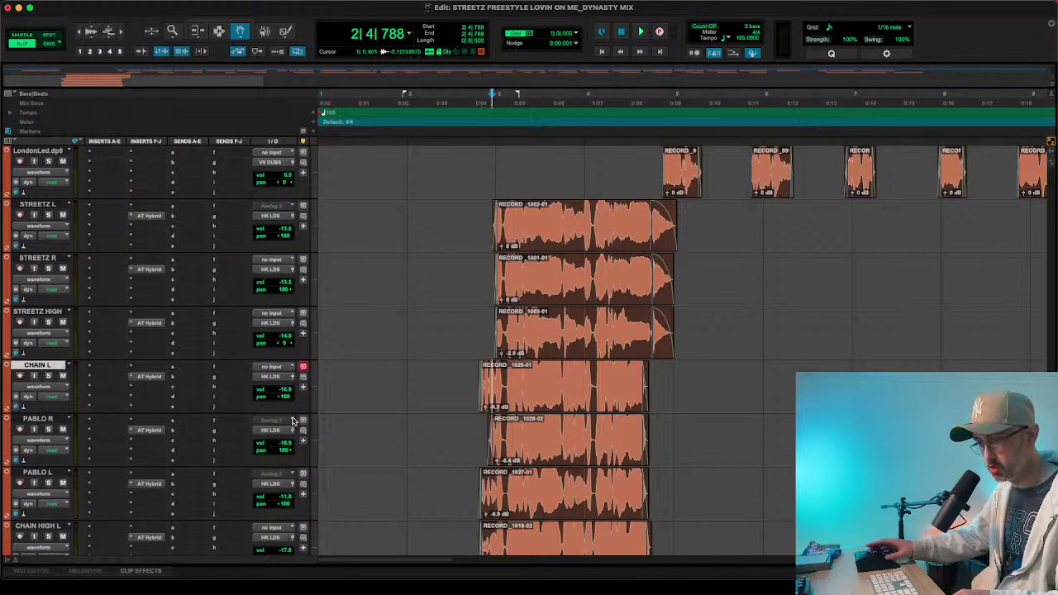
drag(268, 452, 266, 455)
drag(286, 504, 285, 504)
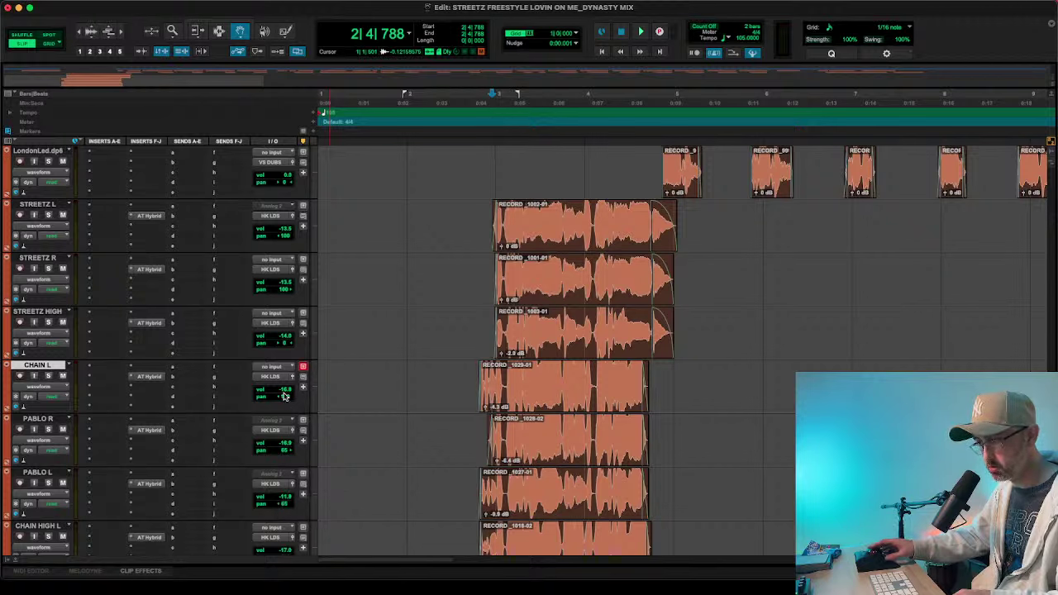
- Move the CHAIN L track below PABLO L in the track order
drag(50, 370, 202, 482)
scroll(202, 482, down, 3)
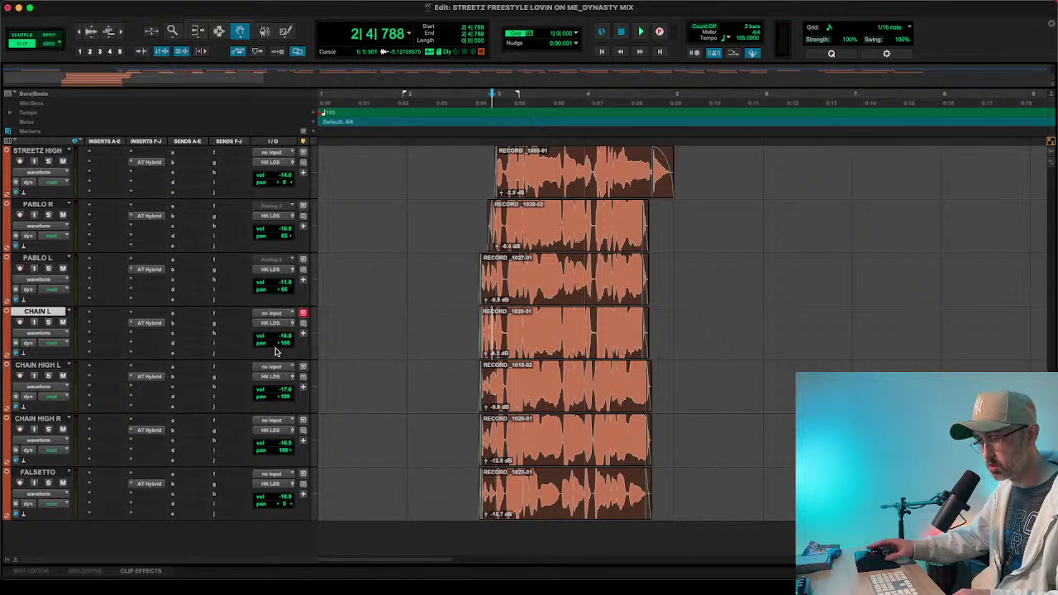
- Centre the CHAIN L track's pan at 0 and rename the track CHAIN C
double_click(38, 311)
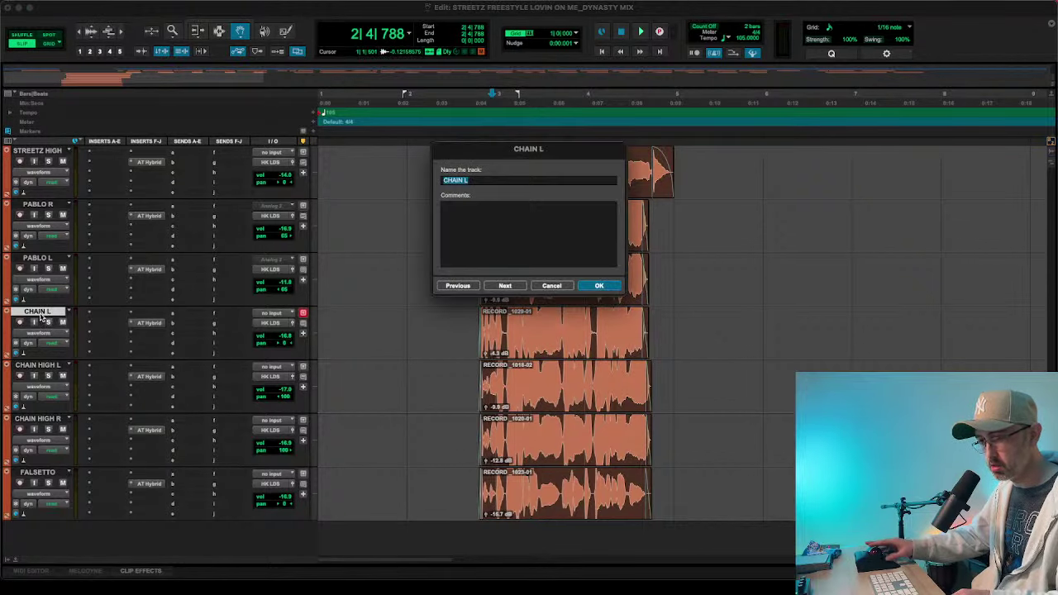
key(Right)
text(C)
key(Return)
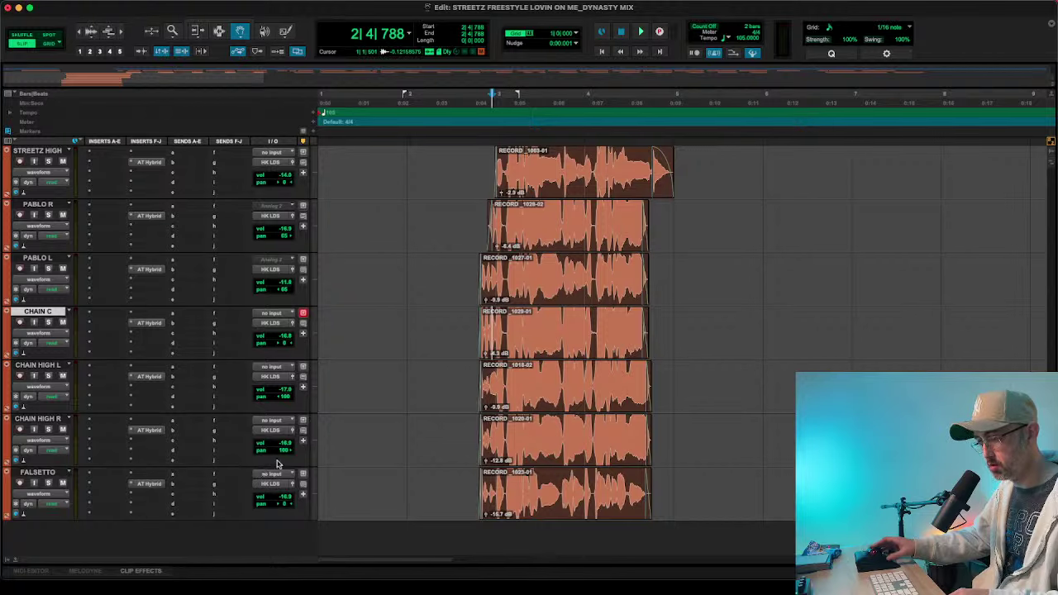
- Return the playhead to the start of the session and go back up to the vocal bus and effects tracks
scroll(266, 446, up, 5)
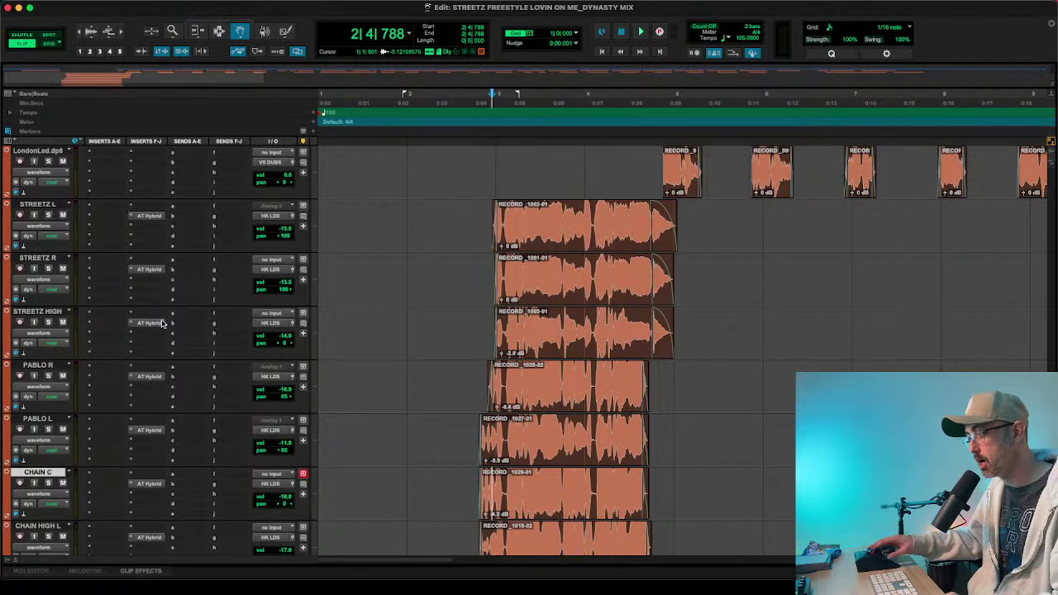
scroll(437, 476, down, 5)
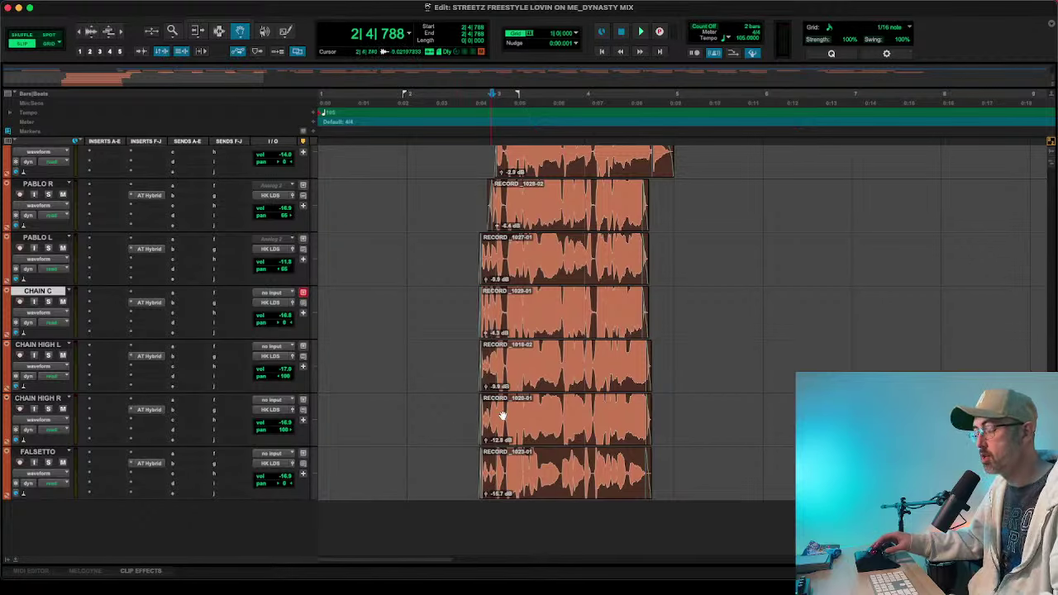
scroll(382, 379, up, 9)
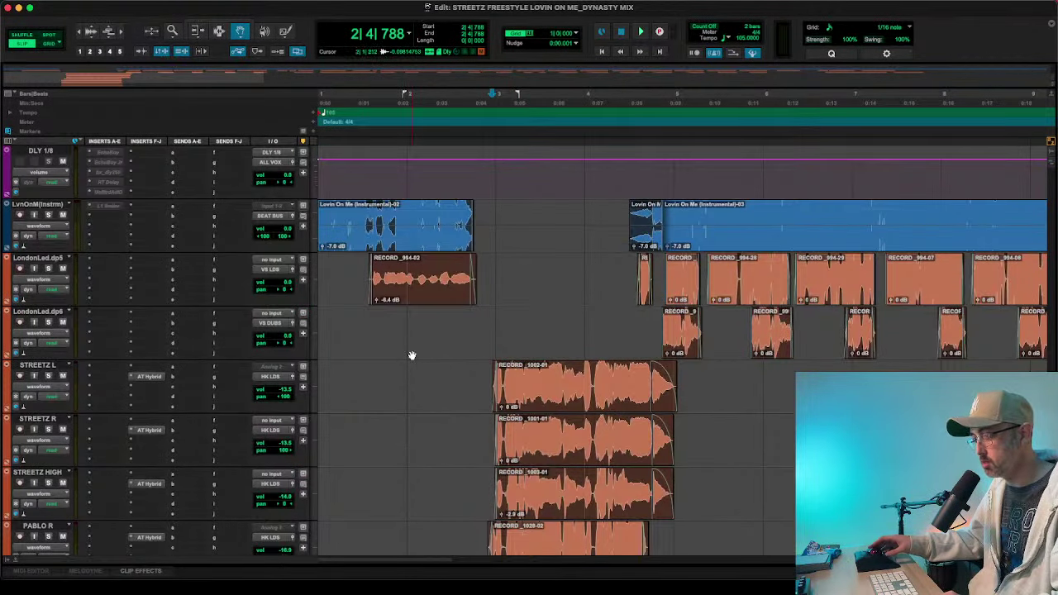
scroll(411, 355, up, 1)
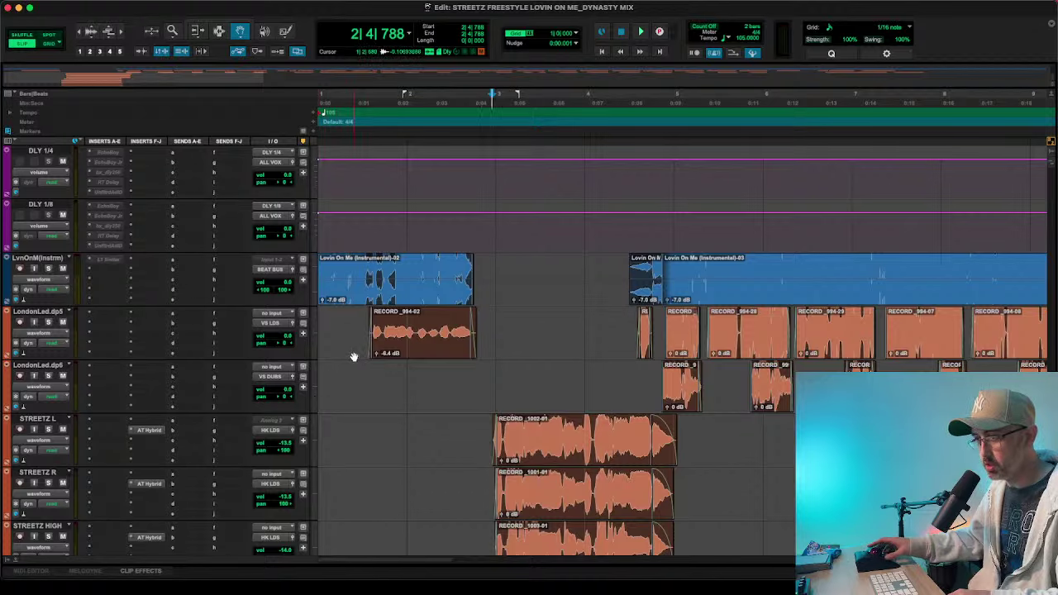
scroll(356, 356, up, 2)
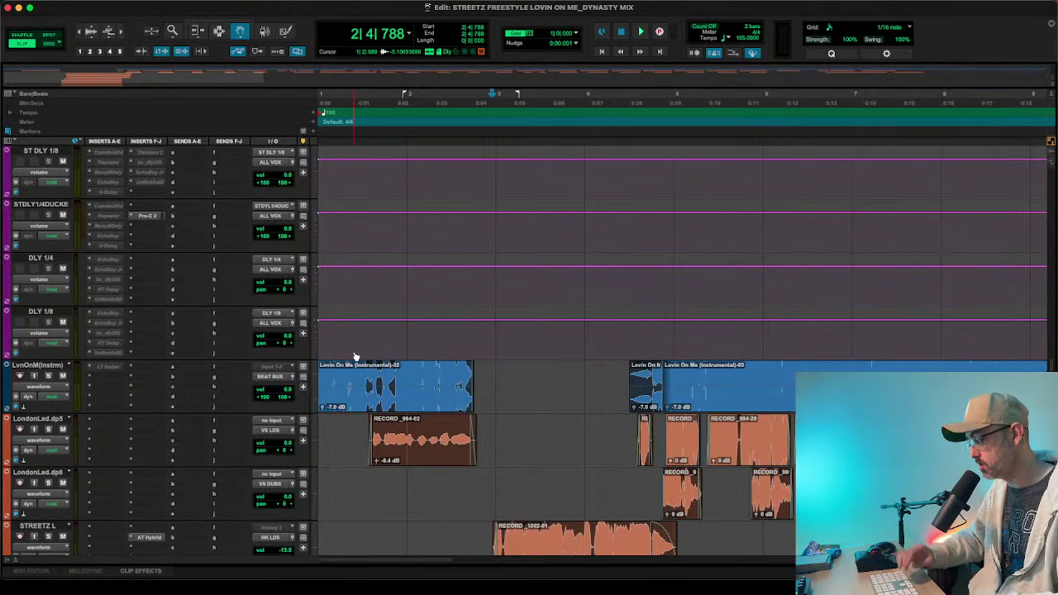
key(Return)
scroll(338, 319, up, 10)
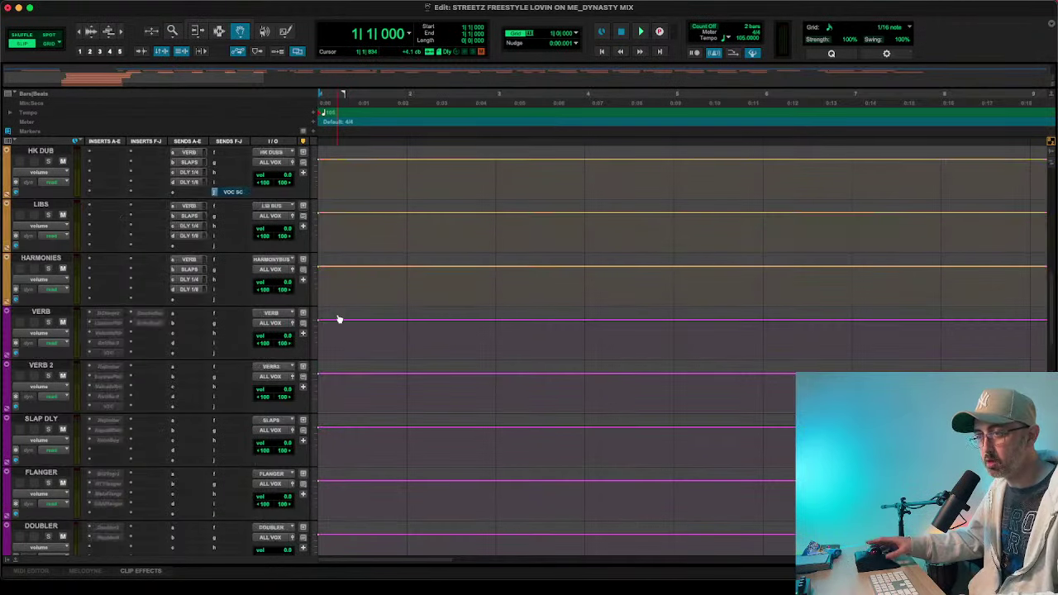
- Review the session's track layout, from the master and bus tracks through the effect returns to the recorded vocal tracks
scroll(339, 319, up, 3)
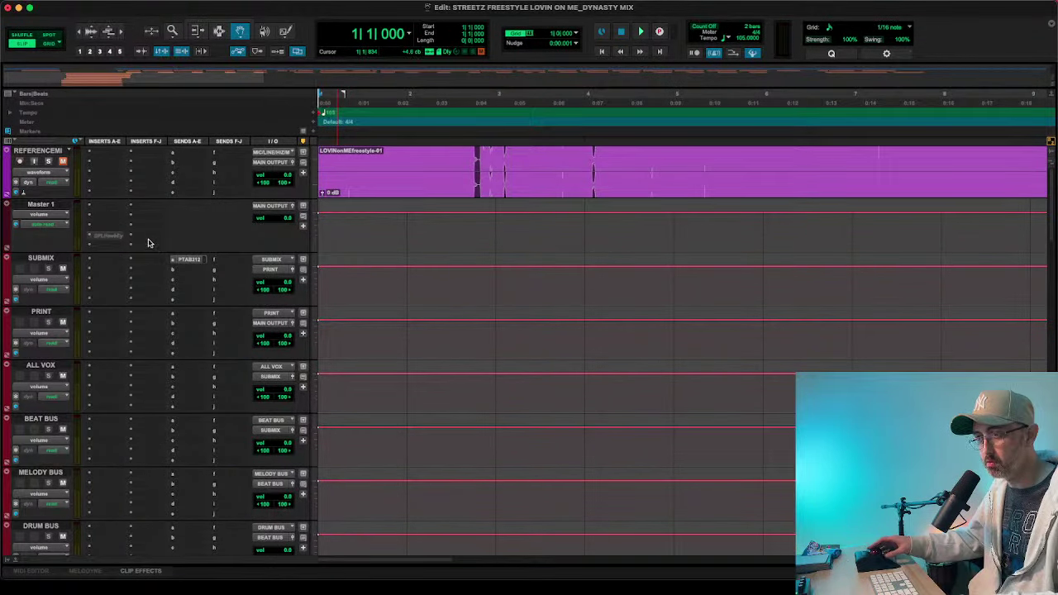
scroll(217, 251, down, 15)
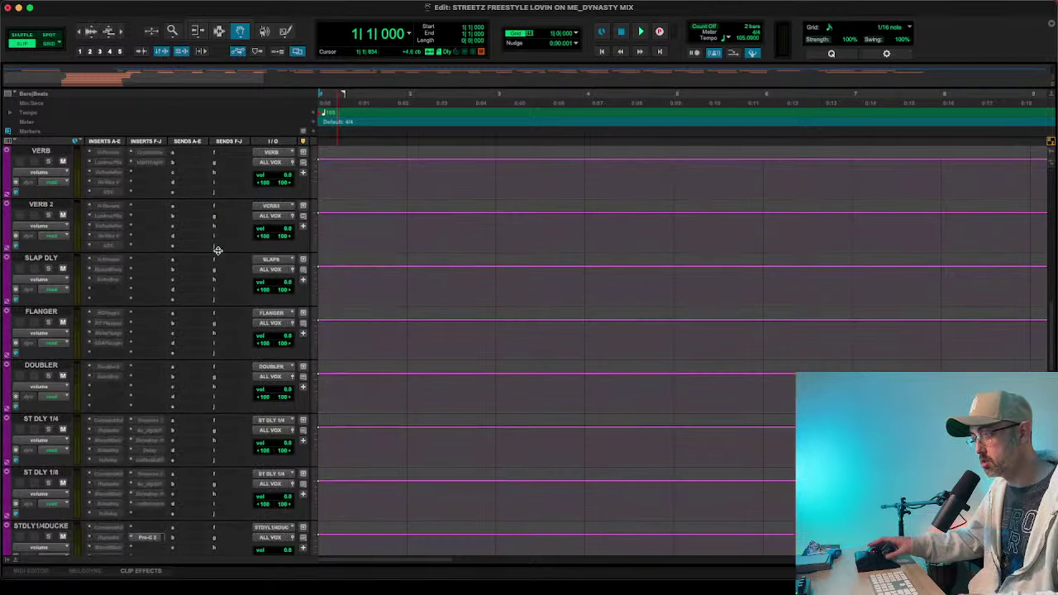
scroll(217, 250, down, 1)
scroll(217, 251, up, 3)
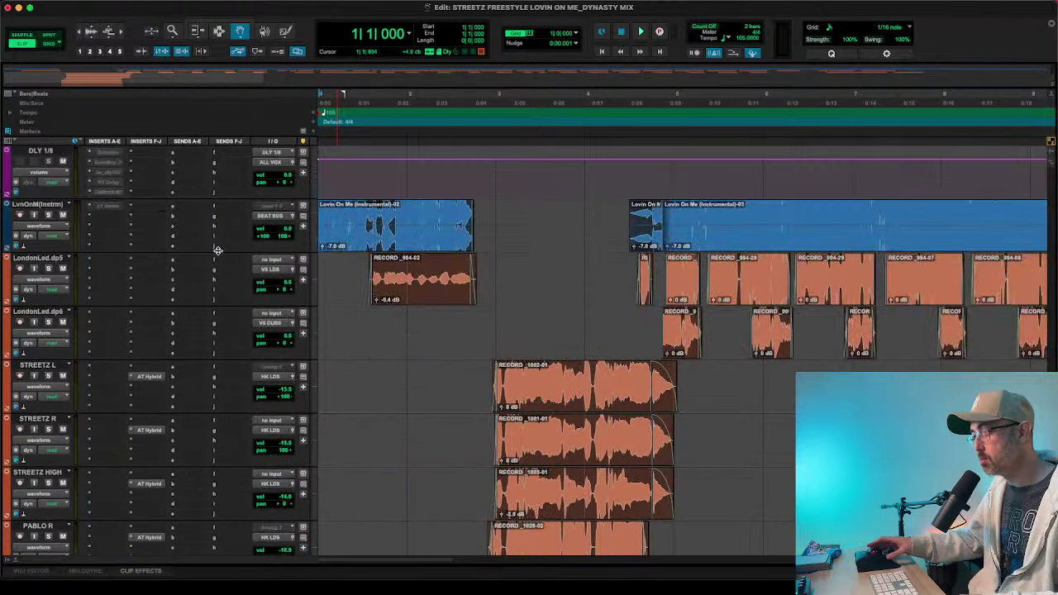
scroll(402, 387, down, 6)
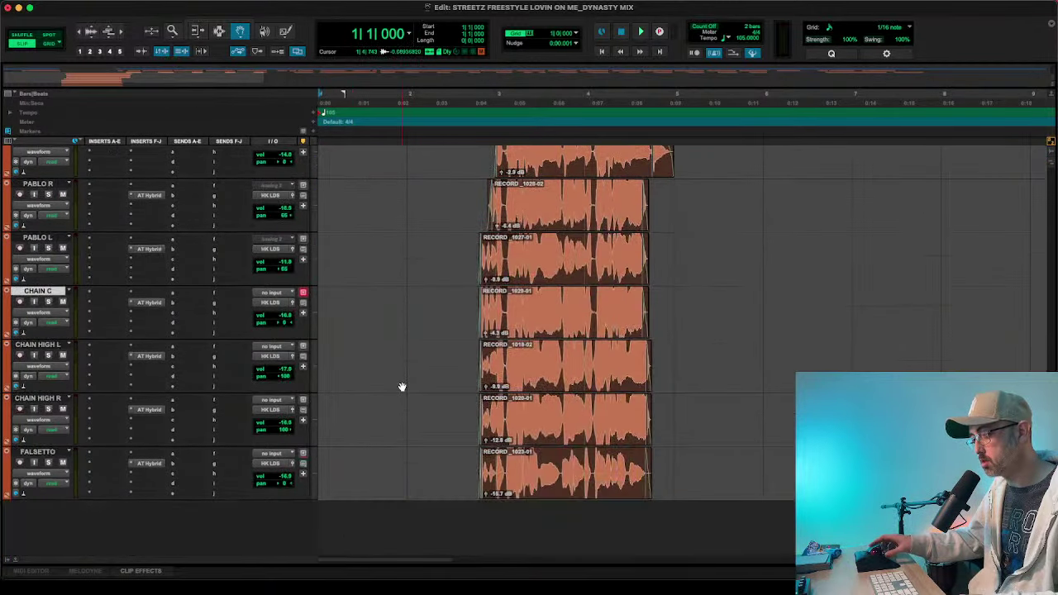
scroll(402, 386, up, 5)
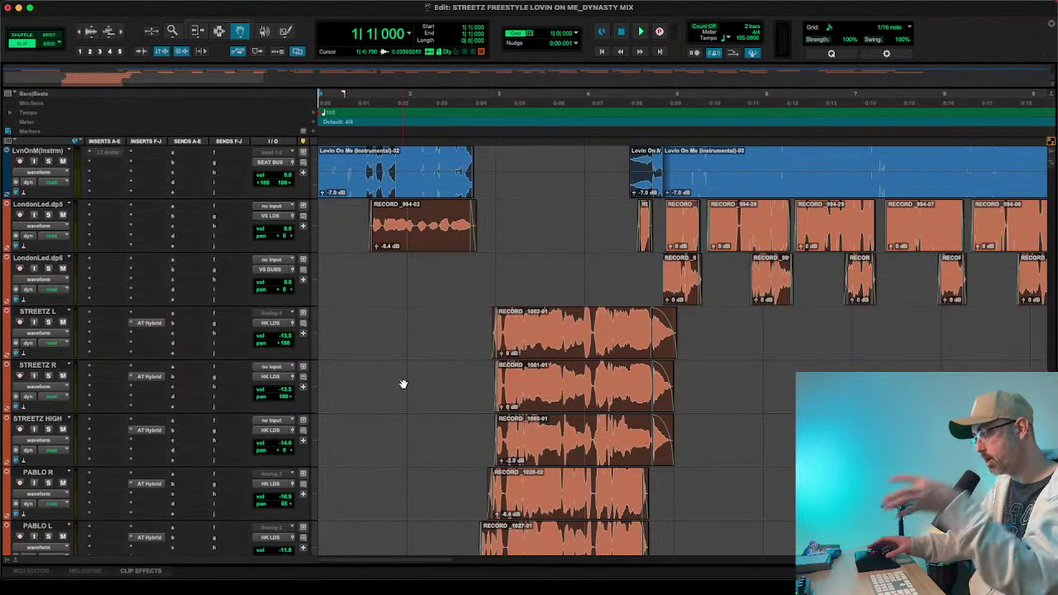
click(52, 313)
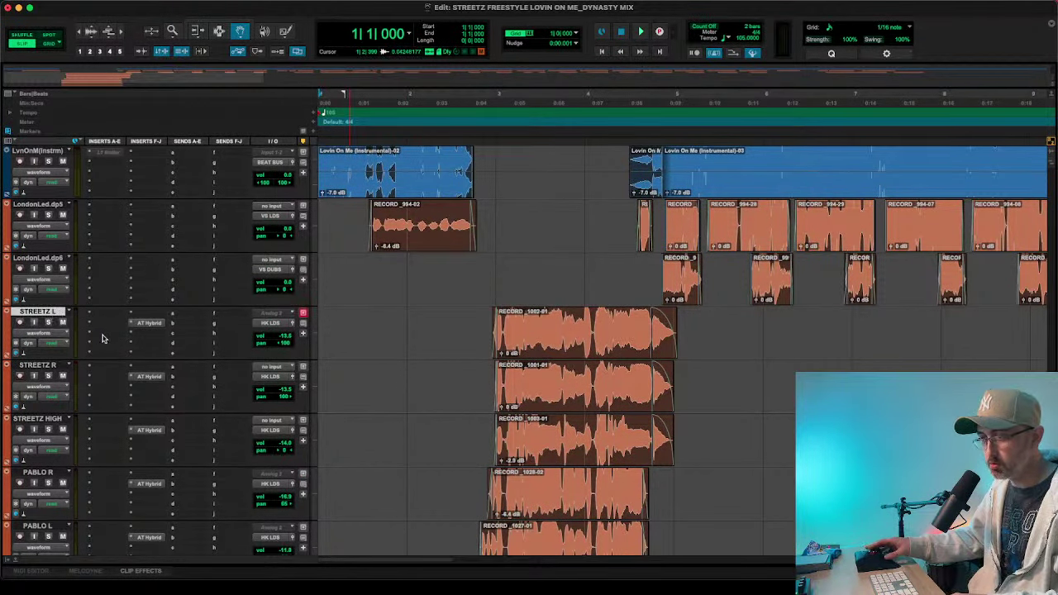
scroll(56, 318, up, 15)
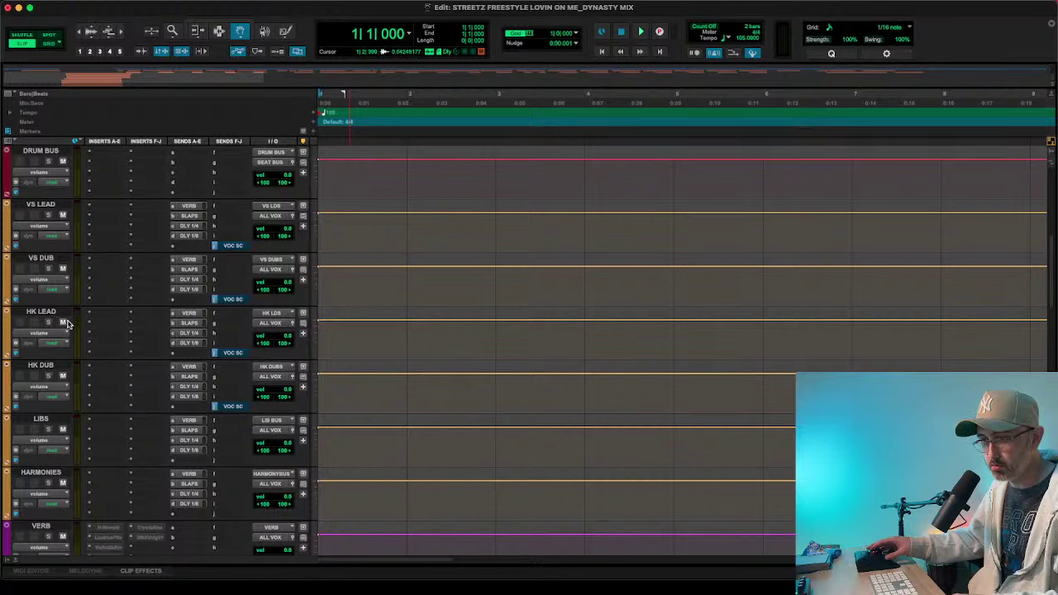
scroll(331, 348, down, 15)
scroll(413, 355, up, 10)
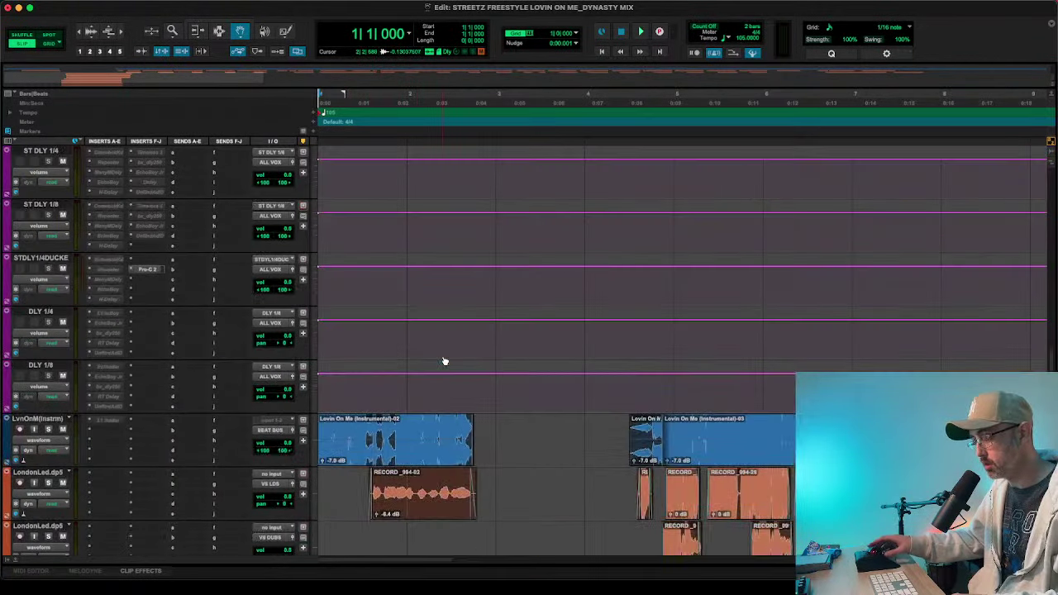
scroll(444, 359, down, 7)
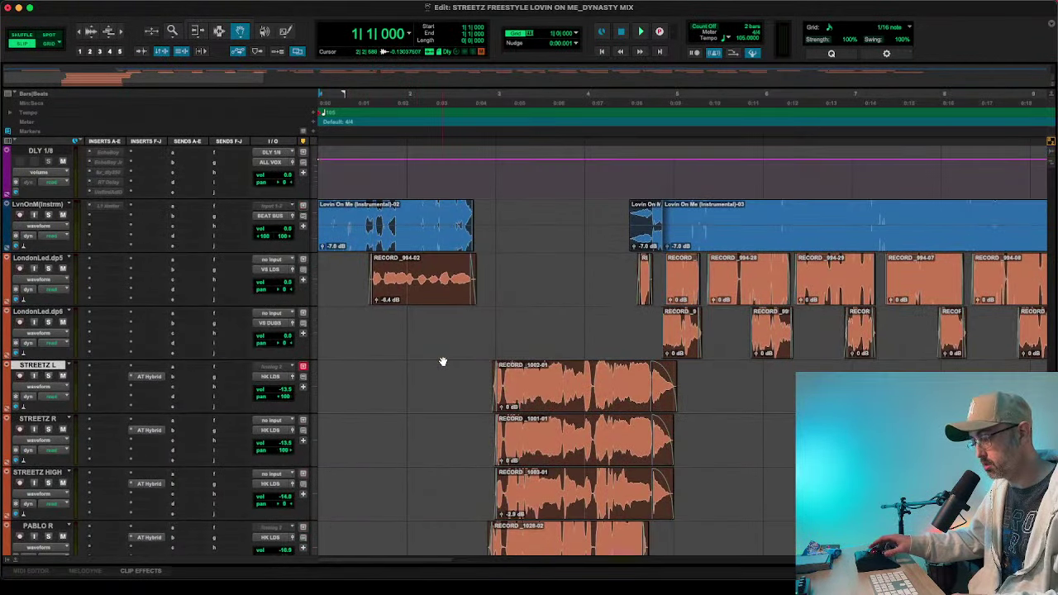
- Set the playback start point in the timeline at 4|2|628, just before the verse begins
click(622, 97)
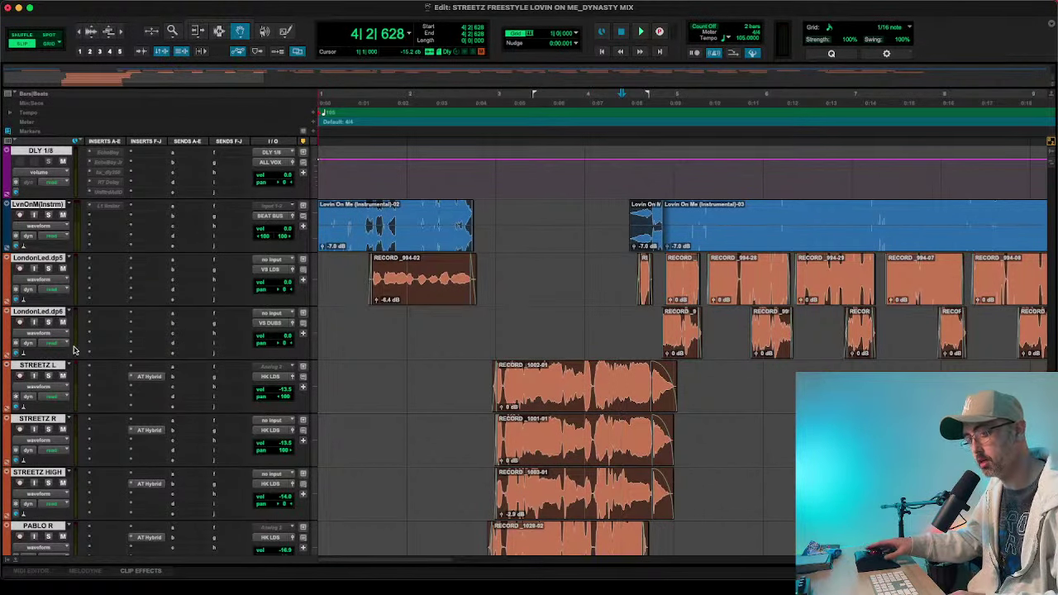
scroll(149, 382, down, 3)
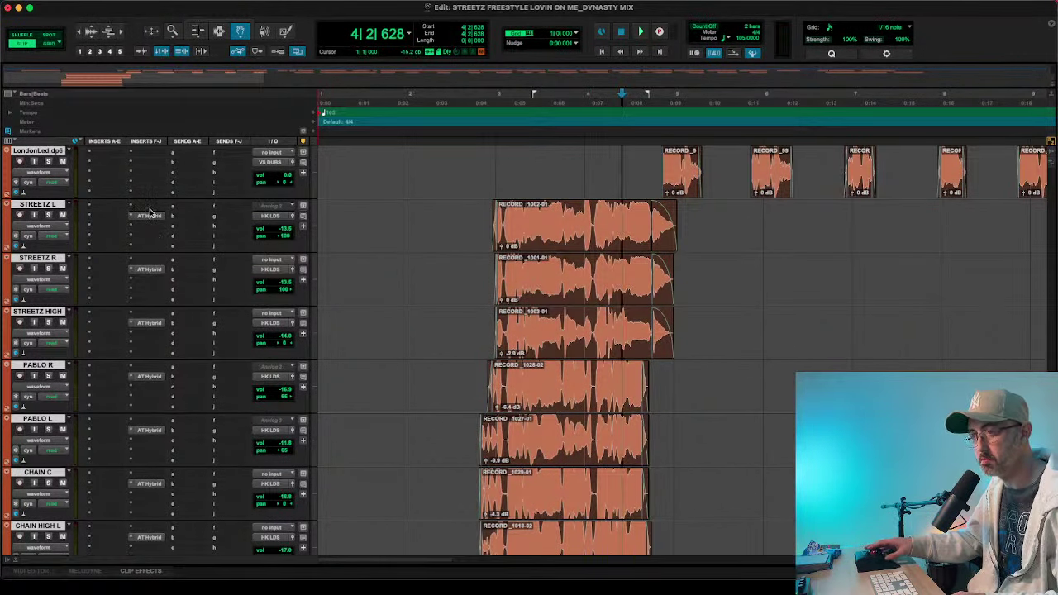
drag(150, 215, 150, 274)
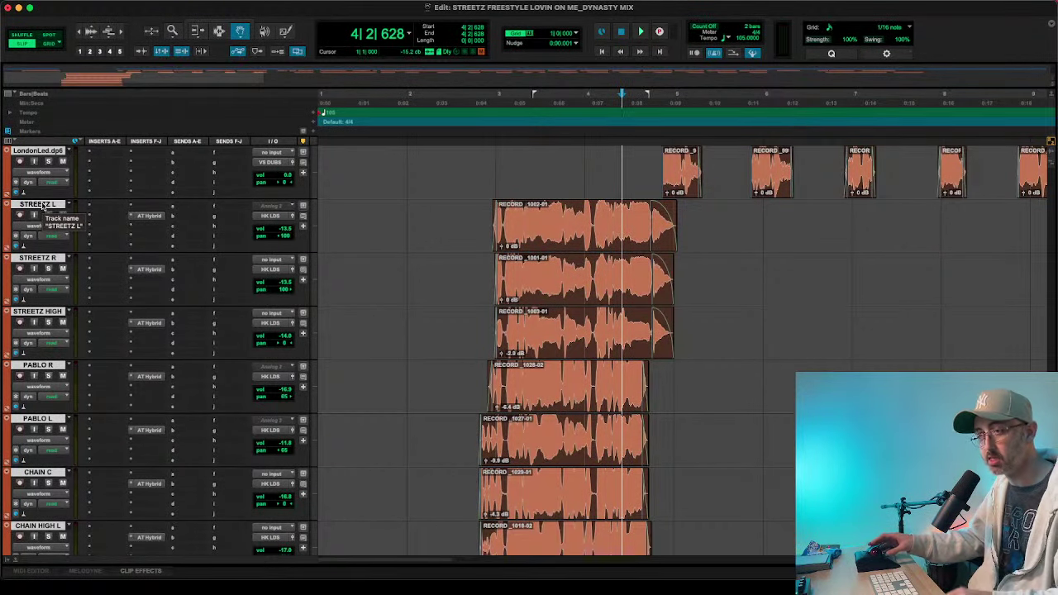
- Select the hook vocal tracks from STREETZ L downward and insert EQ3 7-Band (mono) in their first insert slot
scroll(45, 206, down, 3)
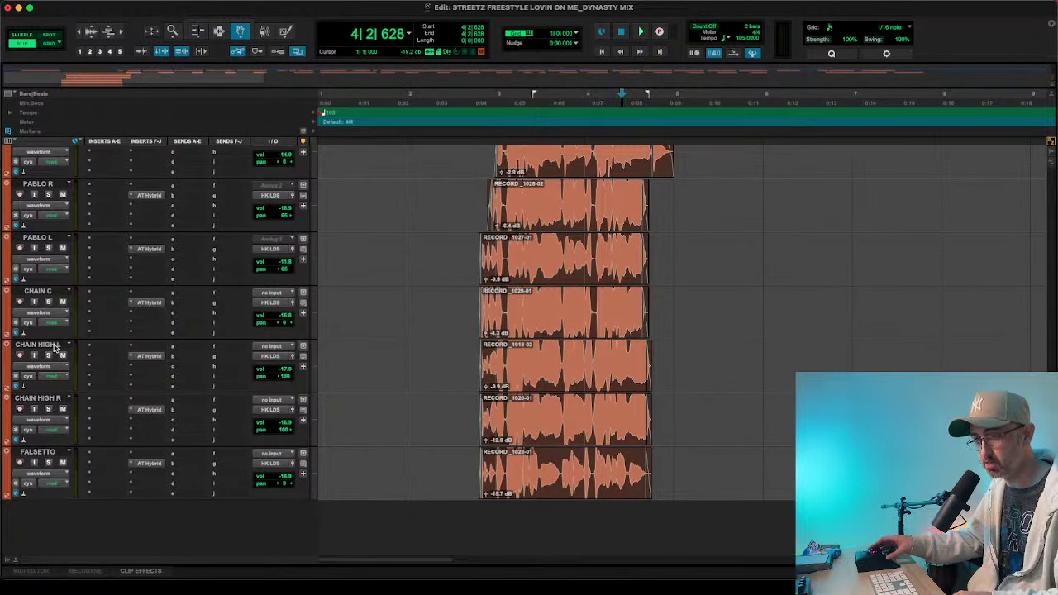
scroll(55, 347, up, 5)
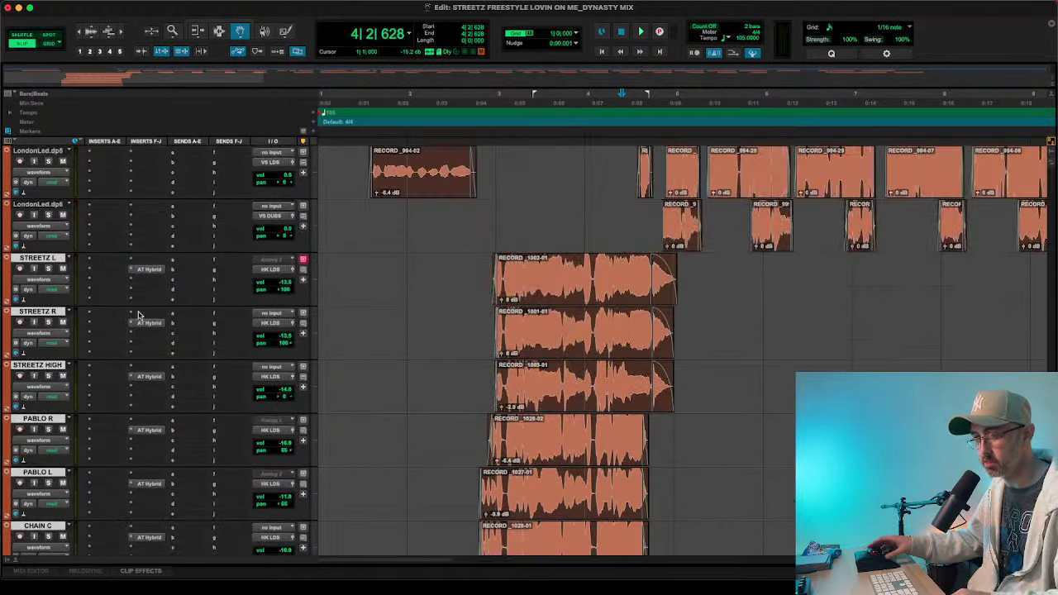
click(90, 262)
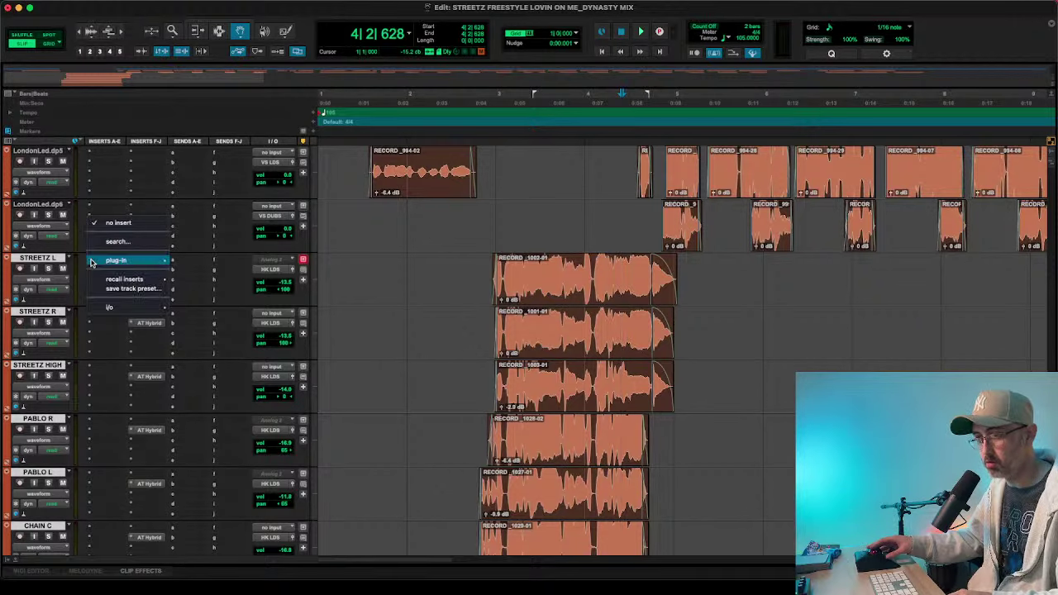
mouse_move(92, 261)
mouse_move(207, 167)
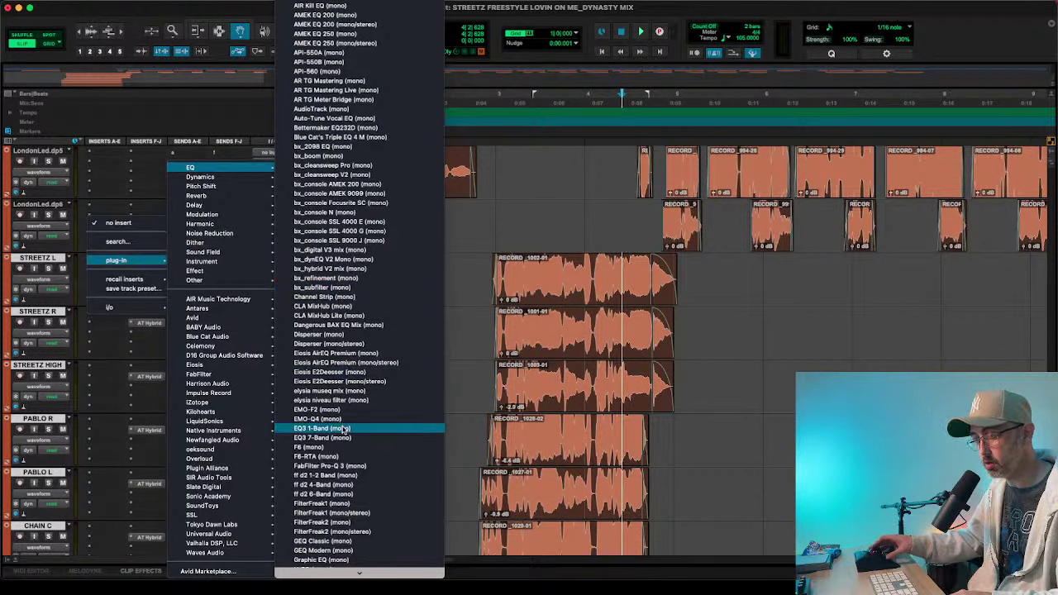
click(343, 437)
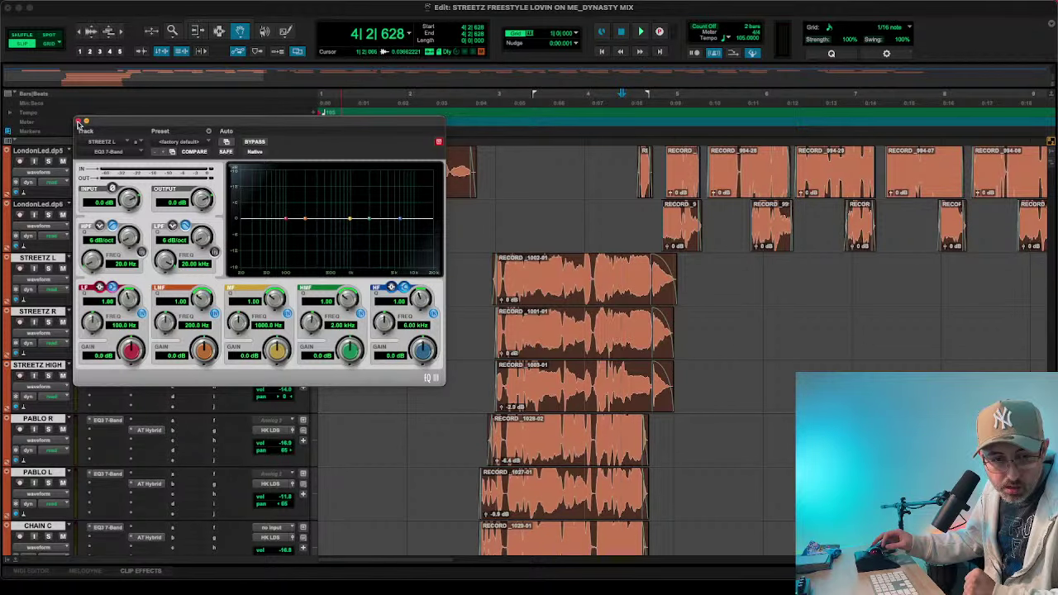
click(77, 122)
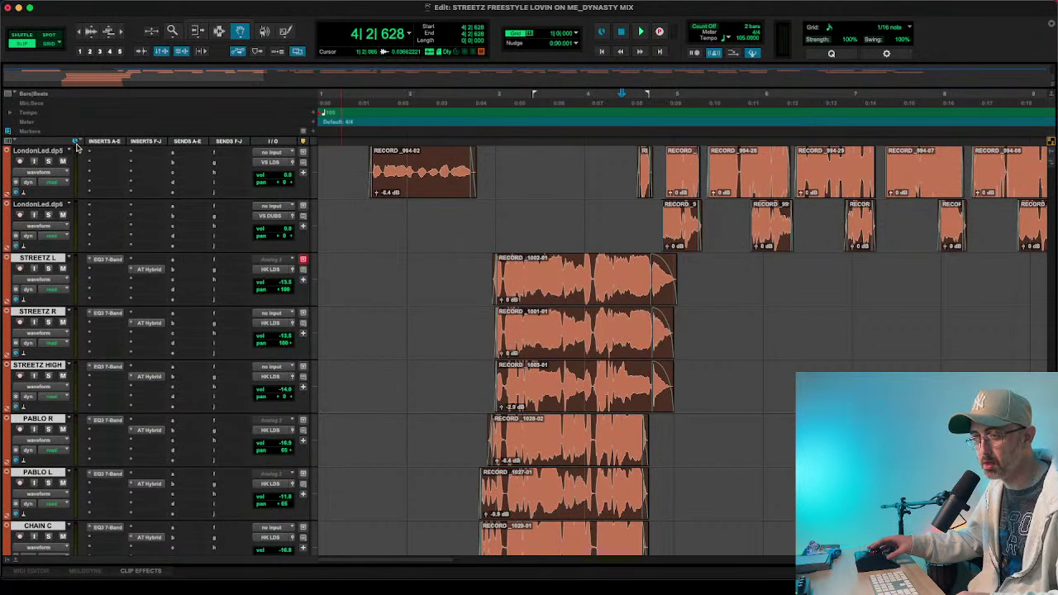
- Remove EQ3 7-Band from the first insert slot of all the selected hook vocal tracks
alt+click(91, 262)
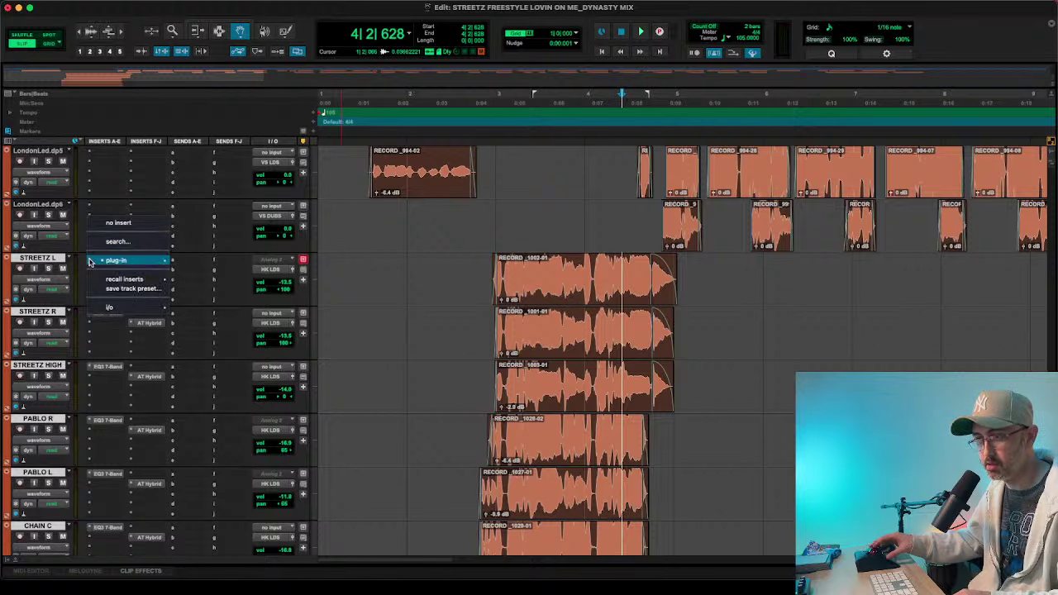
click(103, 224)
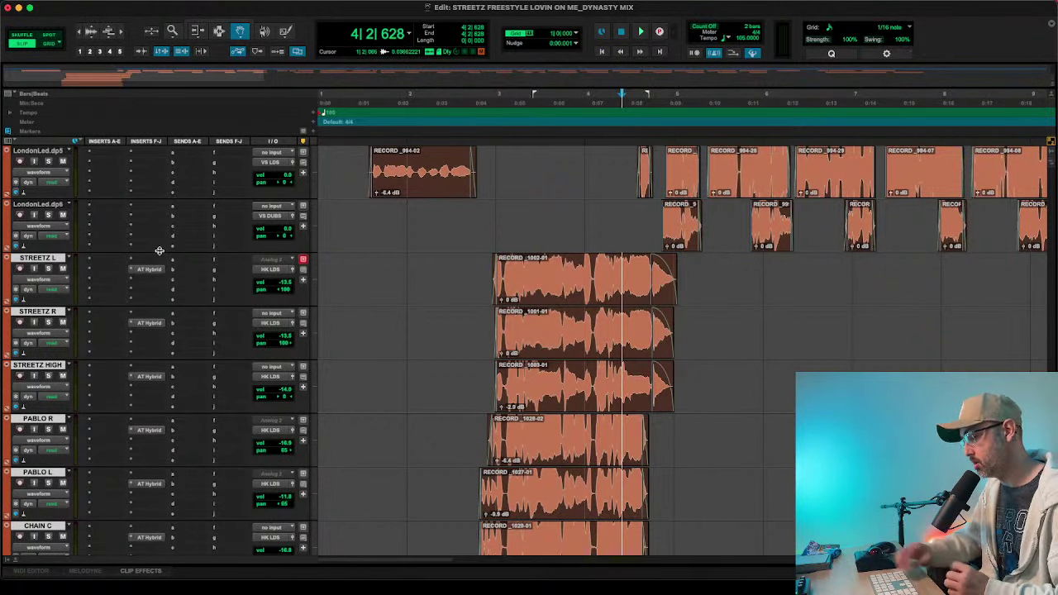
- Play the song from 4|2|628 to audition the start of the verse, and stop playback
scroll(385, 354, up, 5)
scroll(386, 354, down, 2)
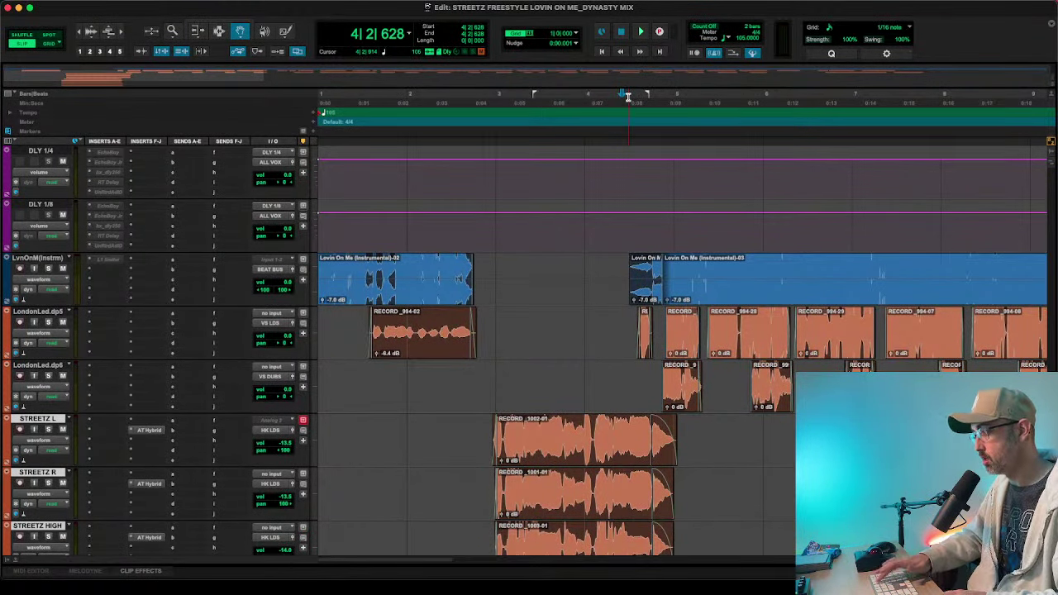
key(space)
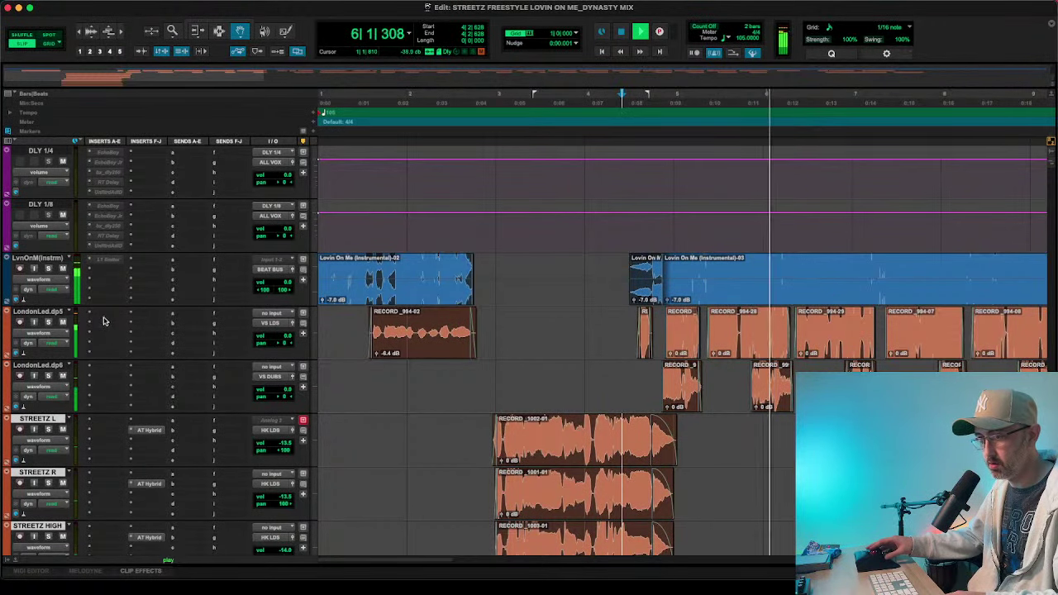
key(space)
- Rename the London Lead.dup5 track to VS LD and the London Lead.dup6 track to VS DUBS
click(46, 314)
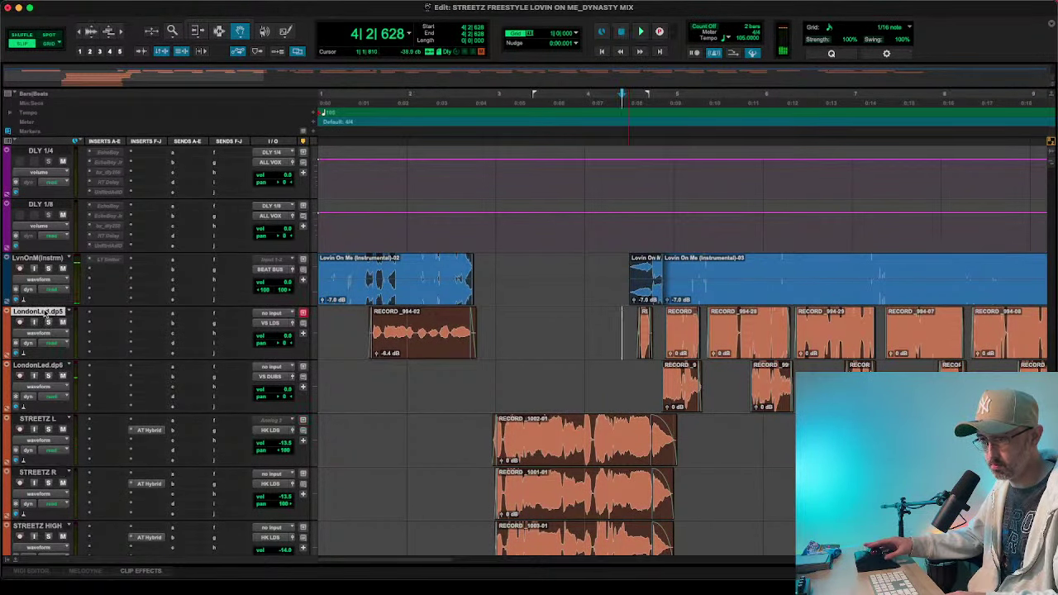
double_click(46, 317)
text(VS LD)
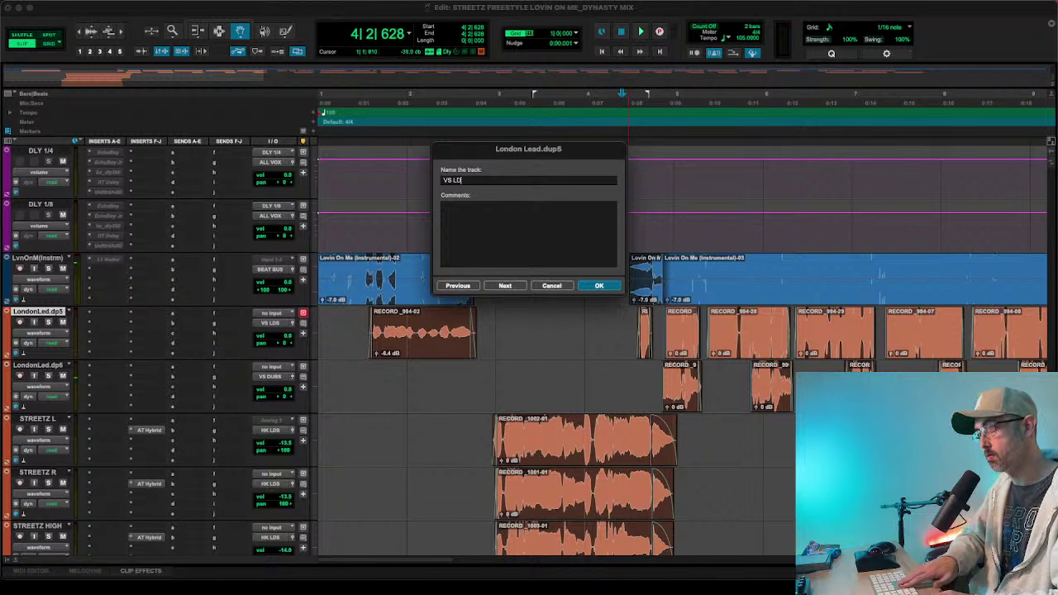
key(Return)
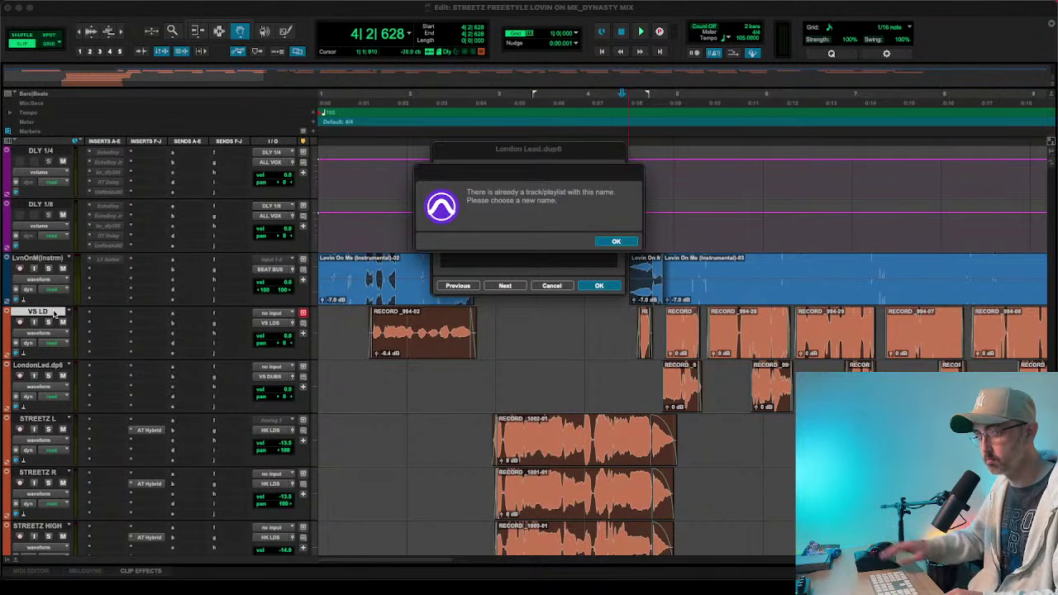
key(Return)
text(VS DUB)
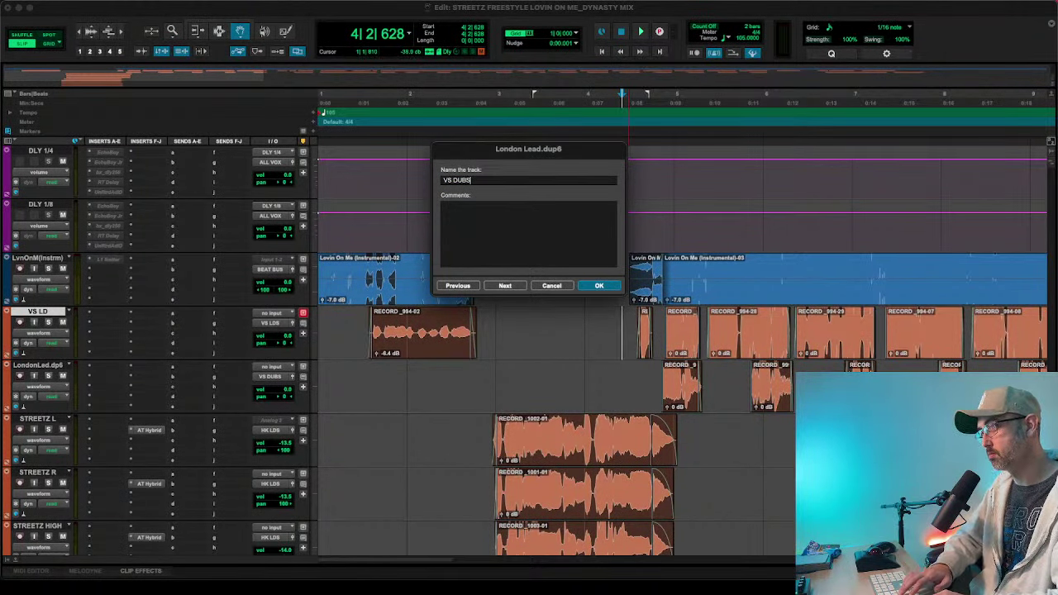
text(S)
key(Return)
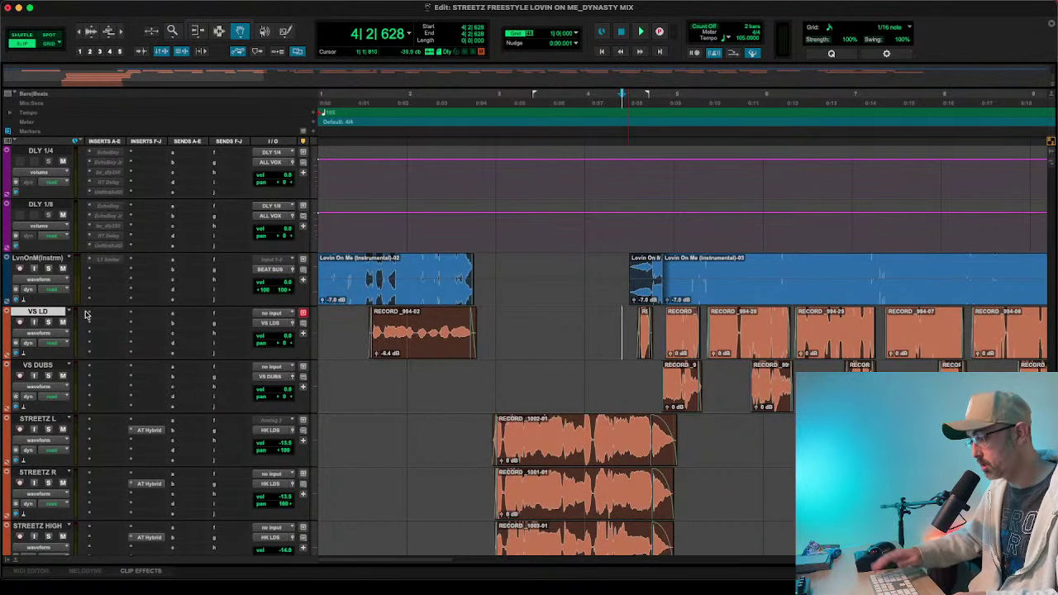
- Switch to OBS Studio to check the live stream's scenes and audio levels, and return to the Pro Tools session
mouse_move(541, 541)
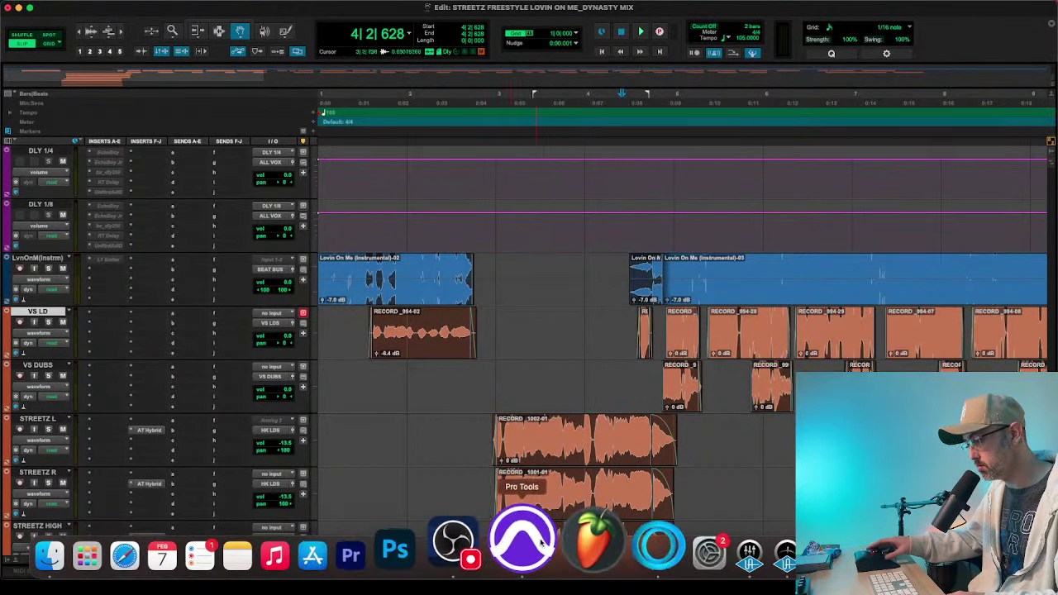
click(453, 541)
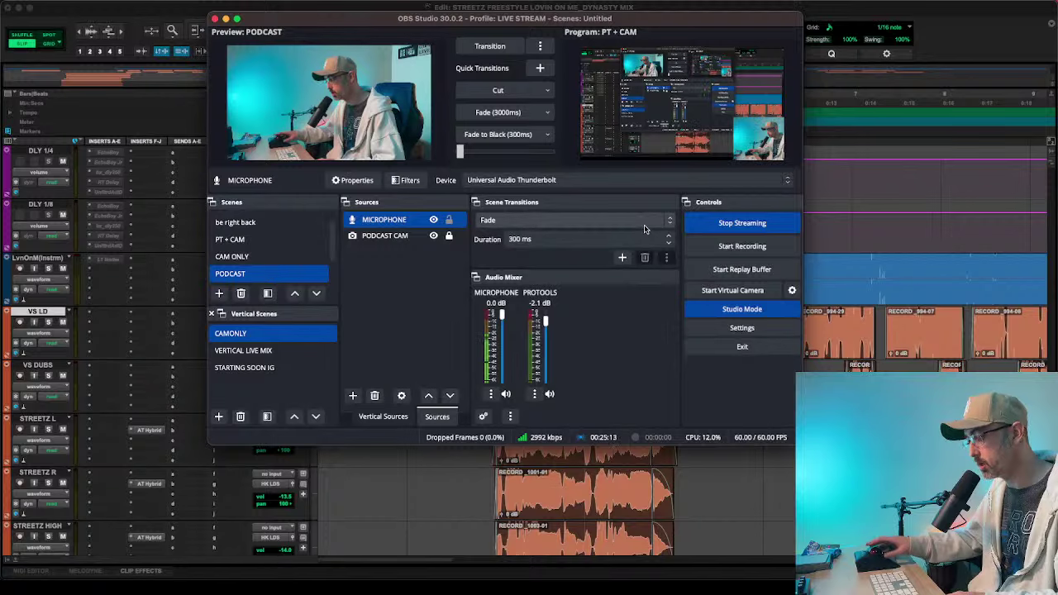
click(954, 37)
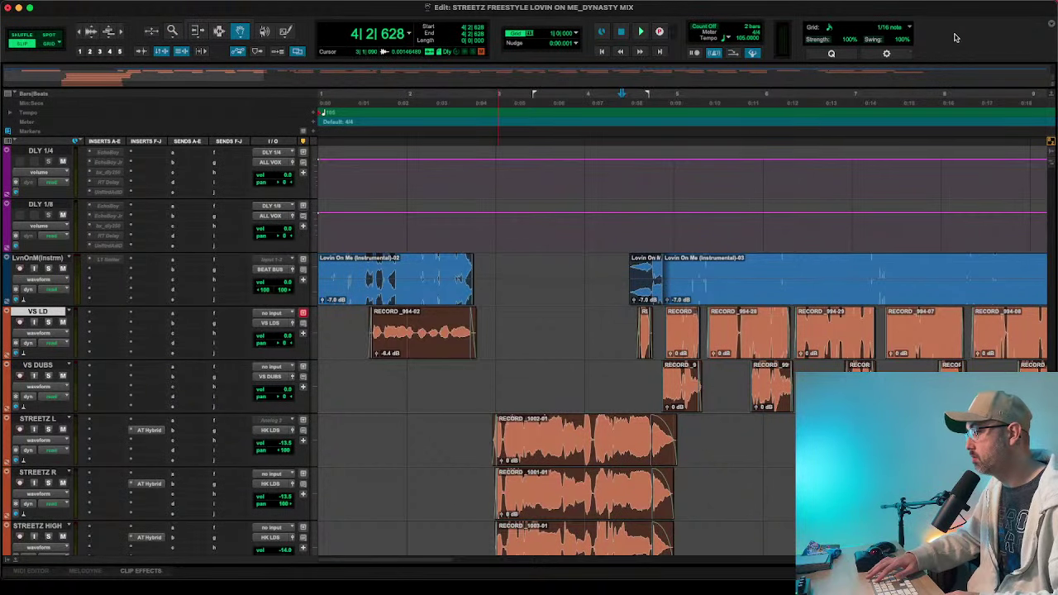
- Play the verse from the set start point and mute the VS DUBS track
key(space)
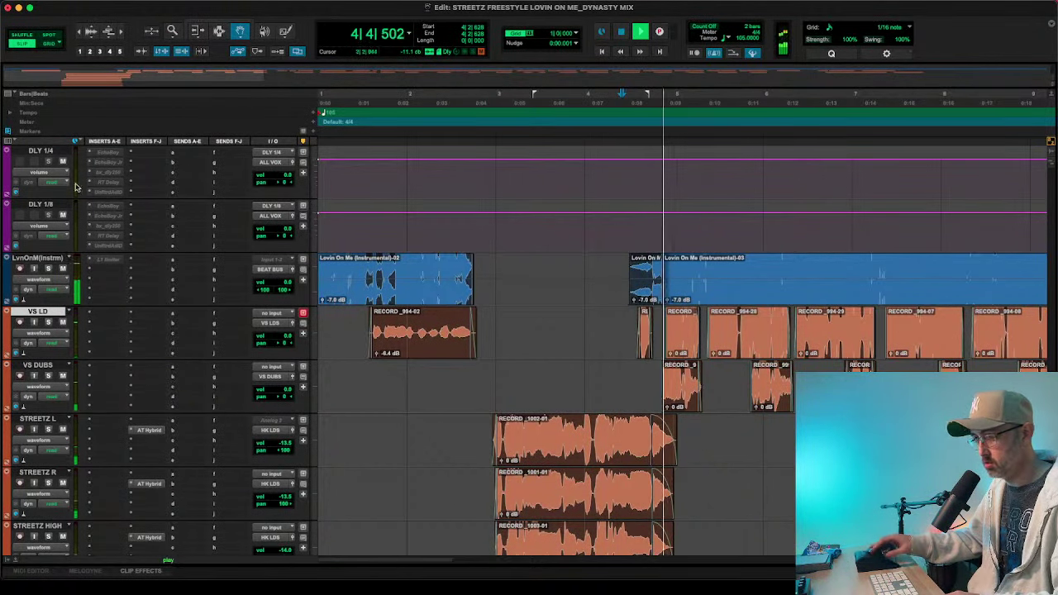
click(91, 314)
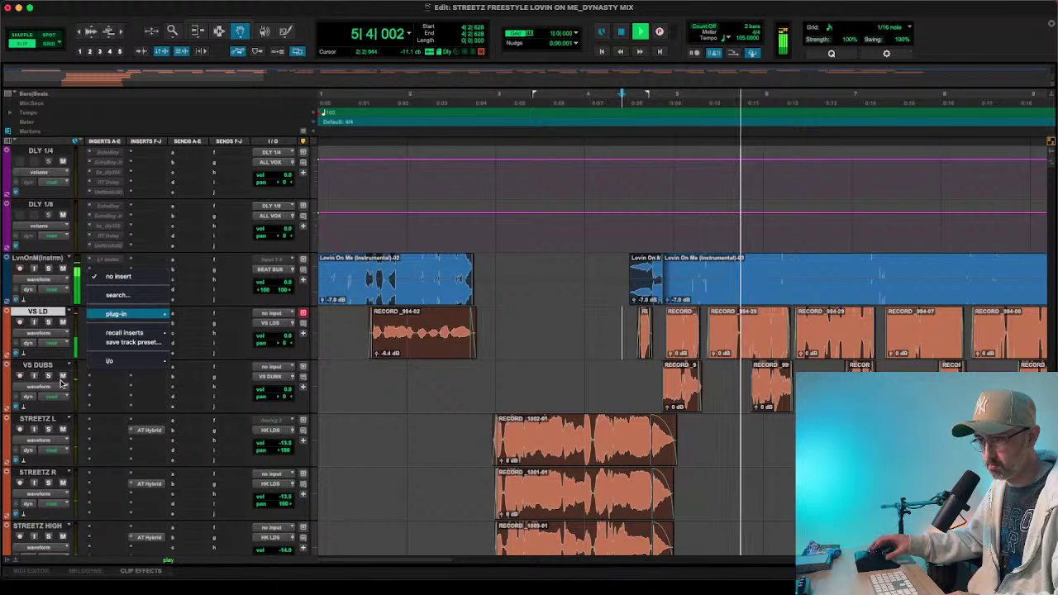
click(92, 314)
- Insert the Lindell 80 Channel (mono) plug-in in the first insert slot of the VS LD track
click(99, 315)
mouse_move(105, 316)
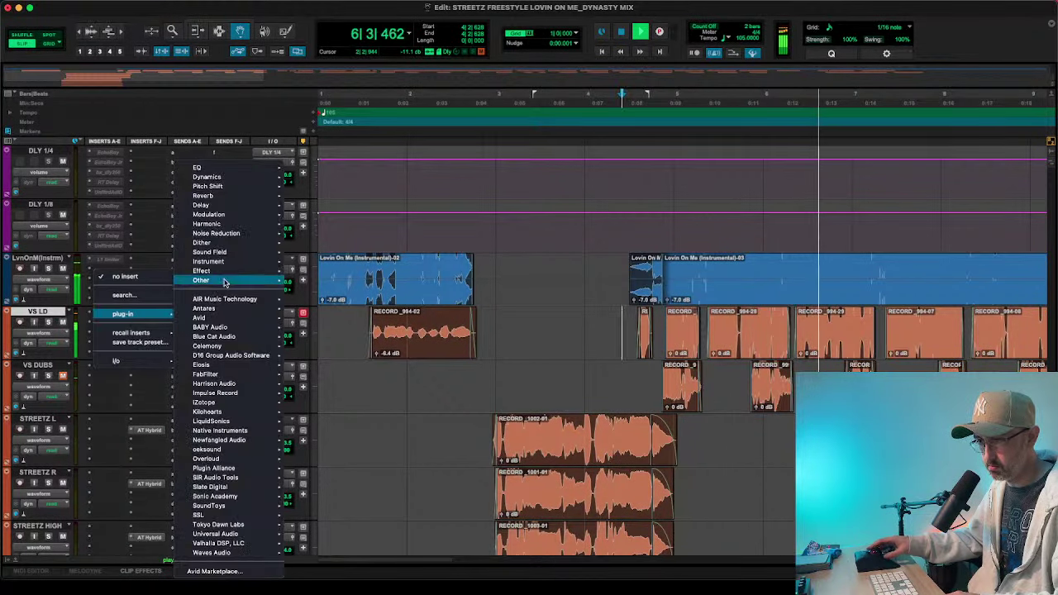
mouse_move(208, 177)
scroll(334, 252, down, 3)
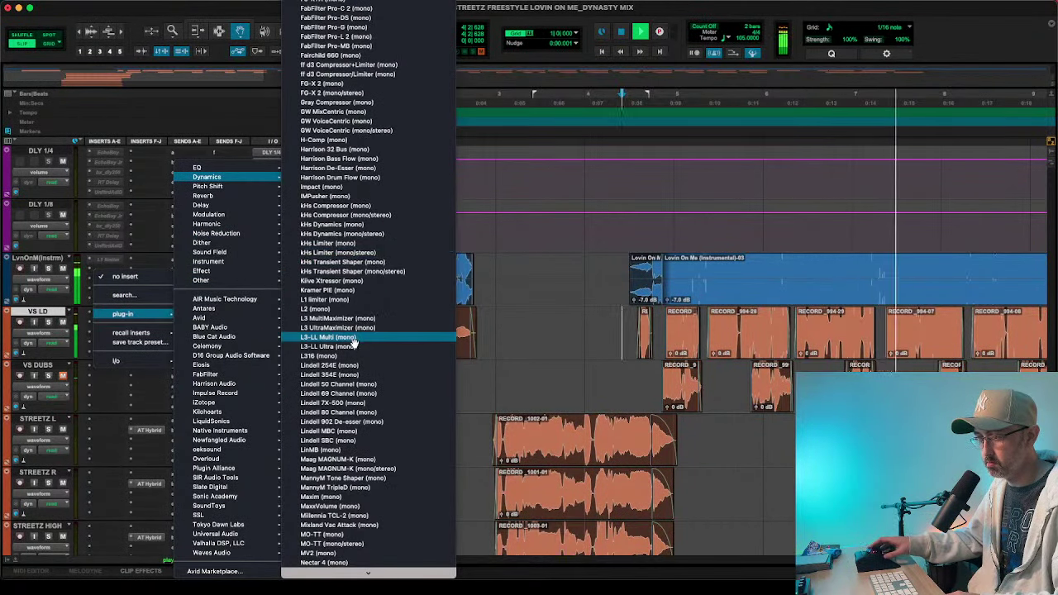
click(342, 416)
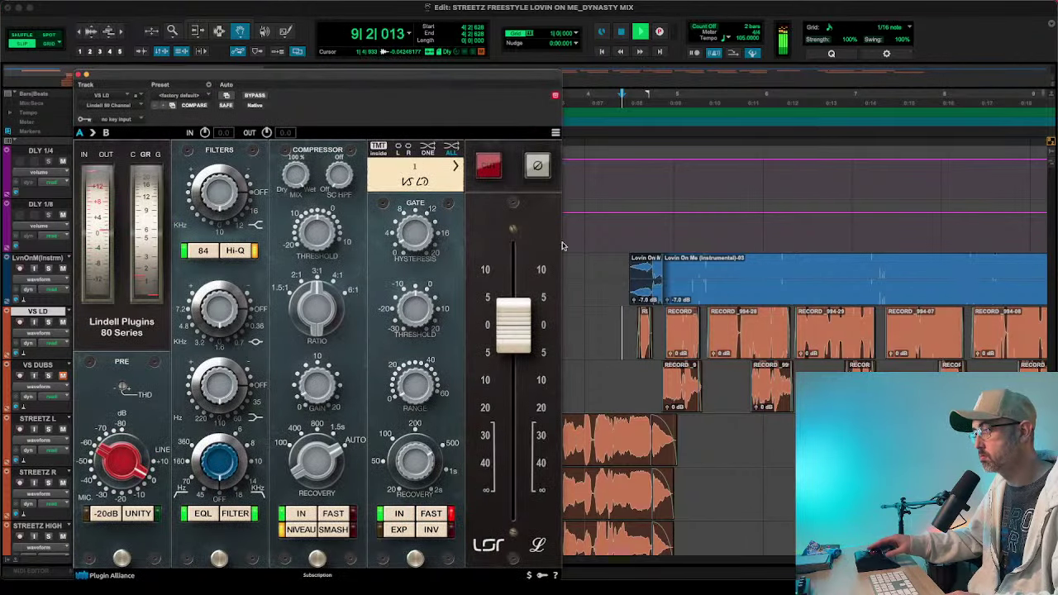
- Stop playback, close the Lindell 80 Channel window, and select all clips on the VS LD track from last to first
key(space)
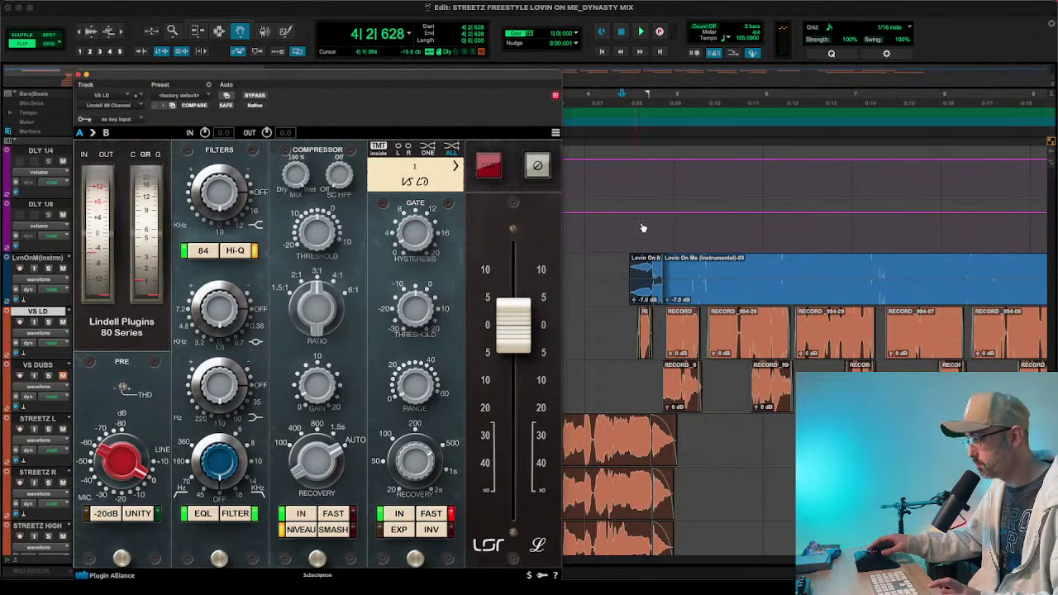
key(alt+a)
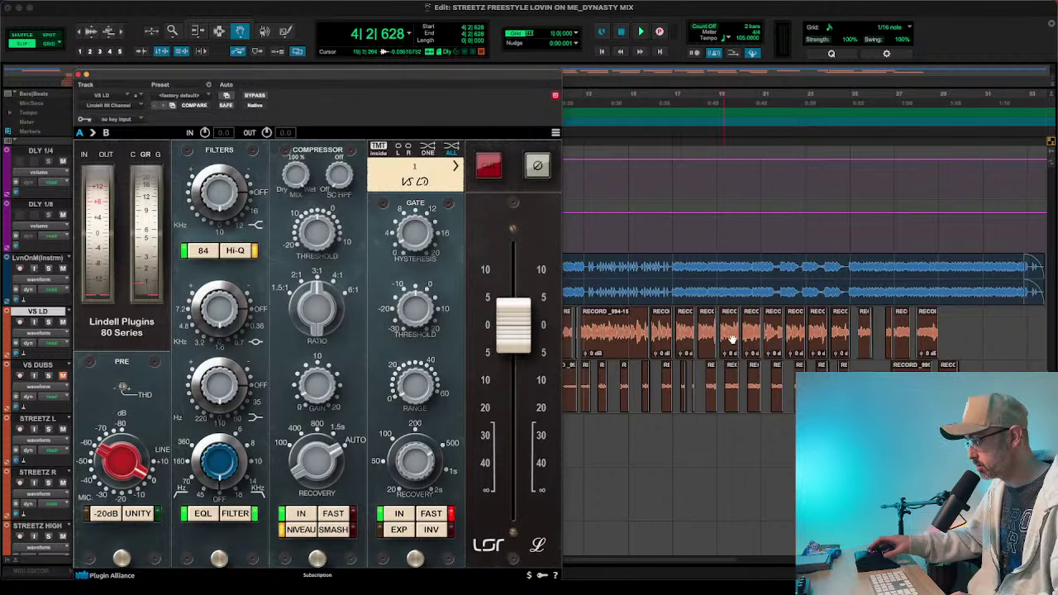
click(930, 333)
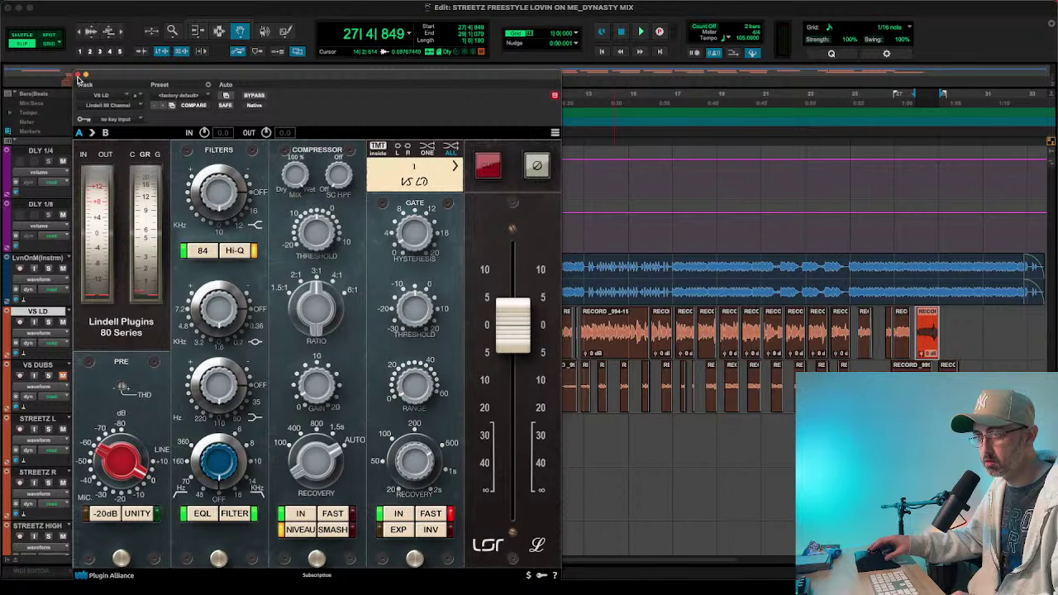
click(77, 75)
shift+click(332, 336)
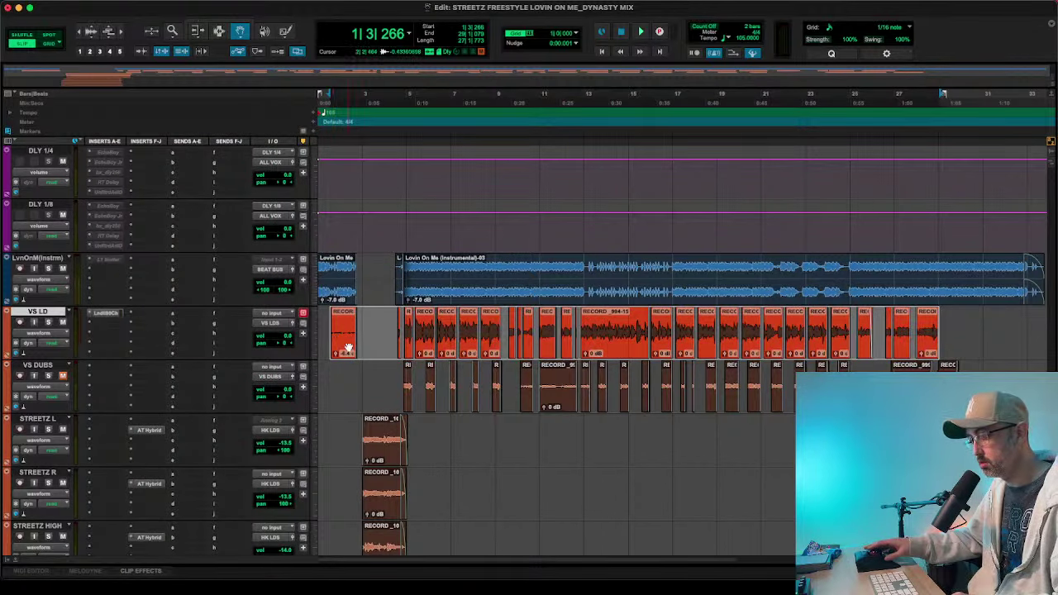
- Reset the clip gain of the first VS LD clip to 0 dB and keep all the track's clips selected
click(337, 382)
alt+click(335, 355)
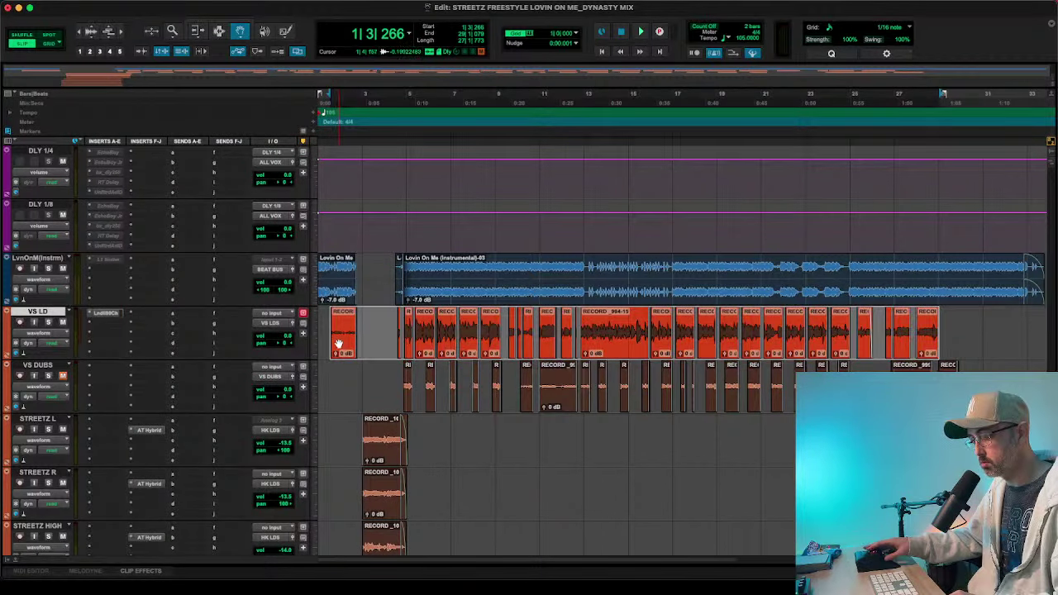
click(339, 380)
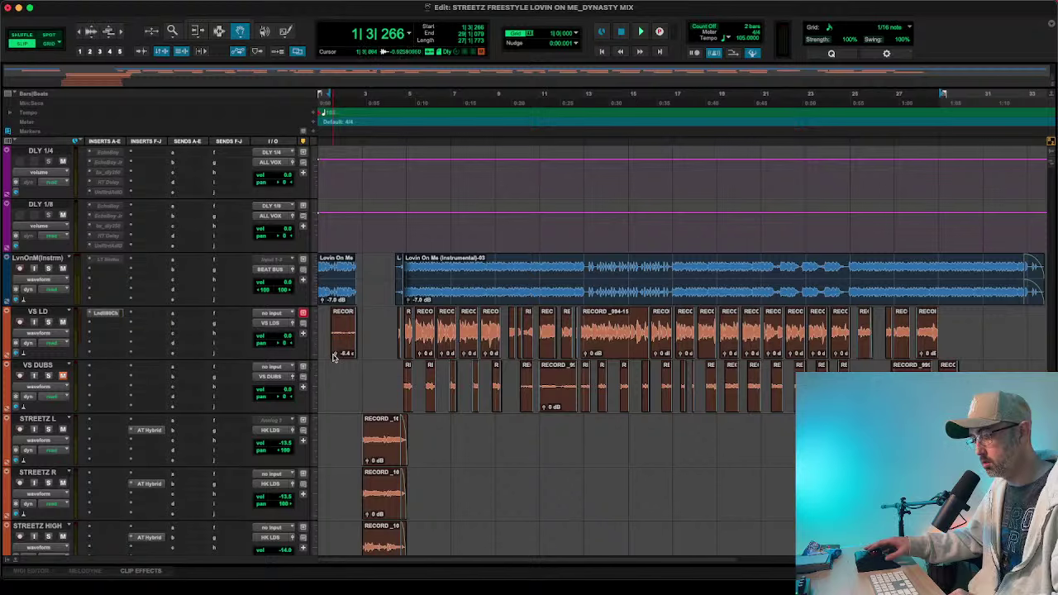
shift+click(335, 354)
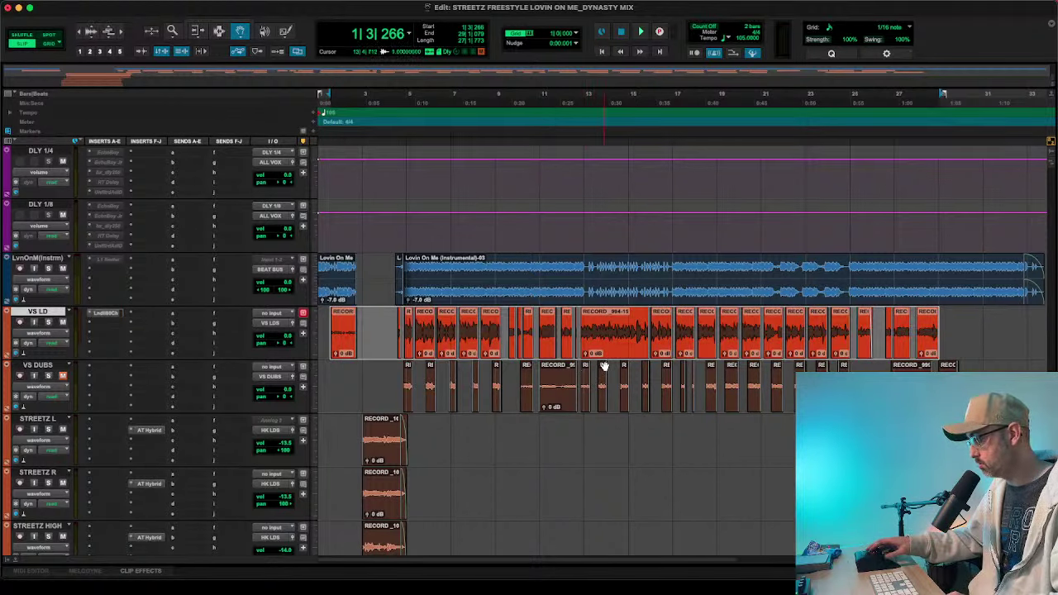
- Try consolidating the selected VS LD clips, undo it, and check the clip boundaries along the verse
key(alt+shift+3)
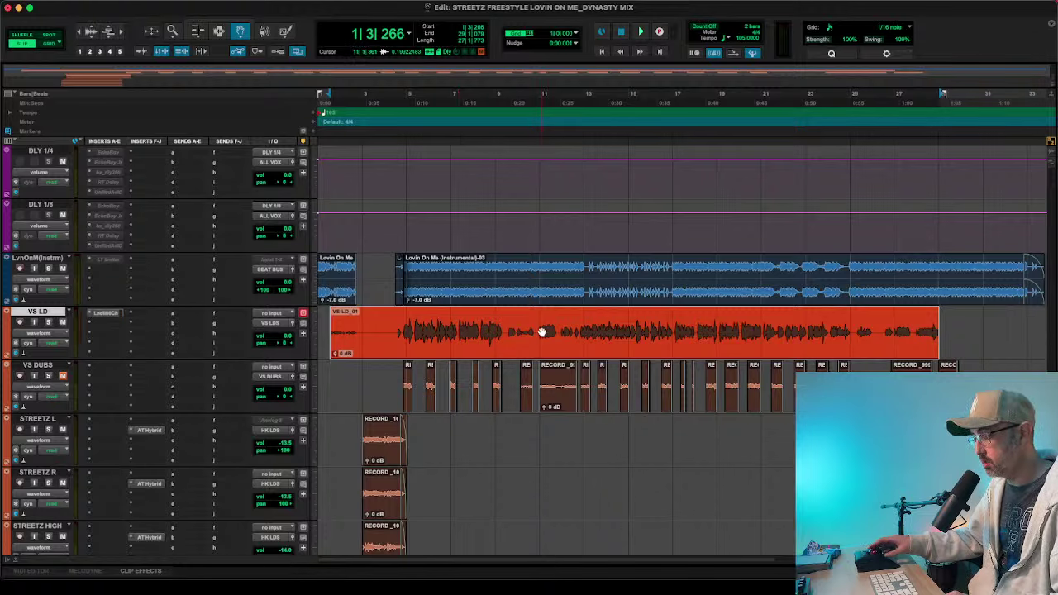
key(super+z)
key(super+bracketright)
key(super+bracketright)
key(super+bracketright)
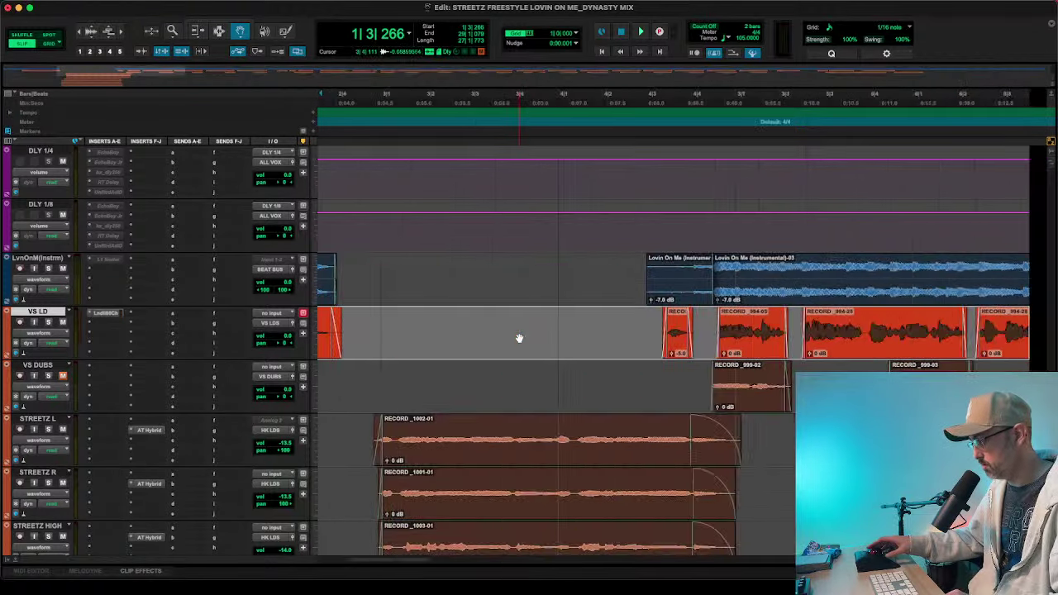
key(super+bracketleft)
key(super+bracketleft)
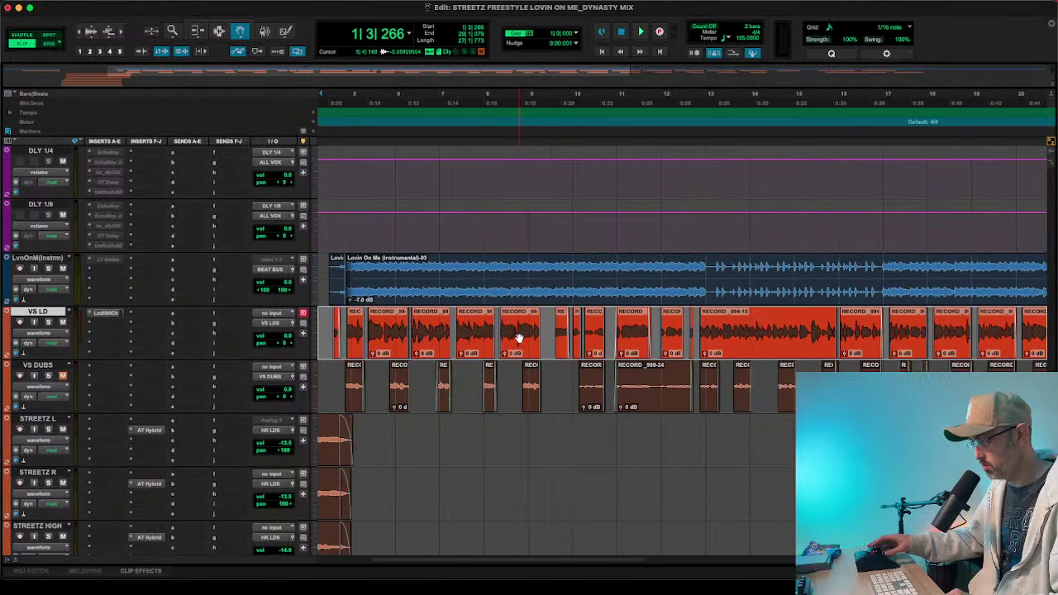
- Consolidate the VS LD clips into one clip and all the VS DUBS clips into another
key(alt+shift+3)
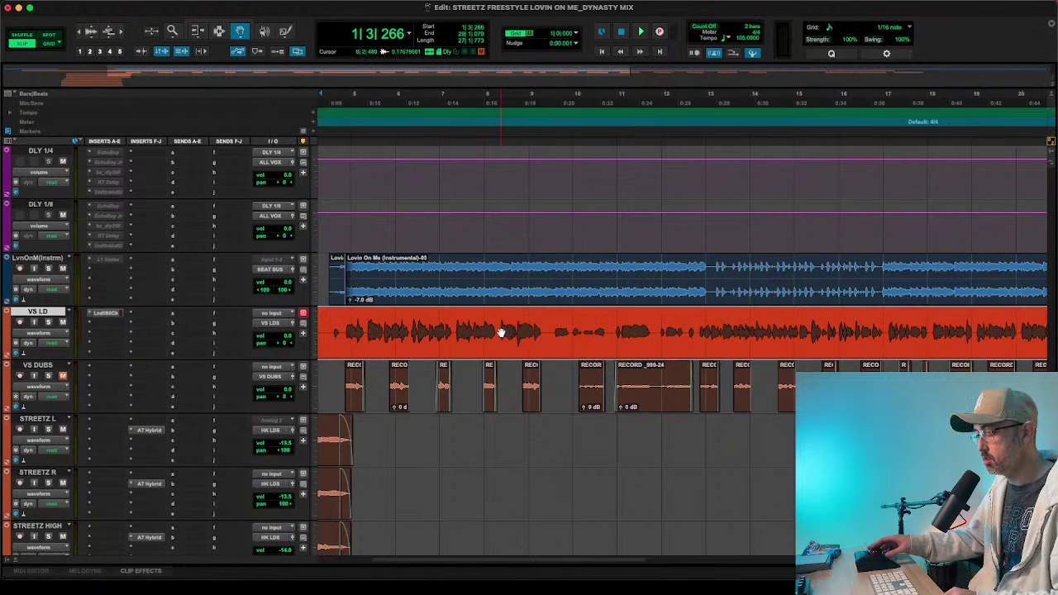
key(super+bracketleft)
key(super+bracketleft)
click(406, 385)
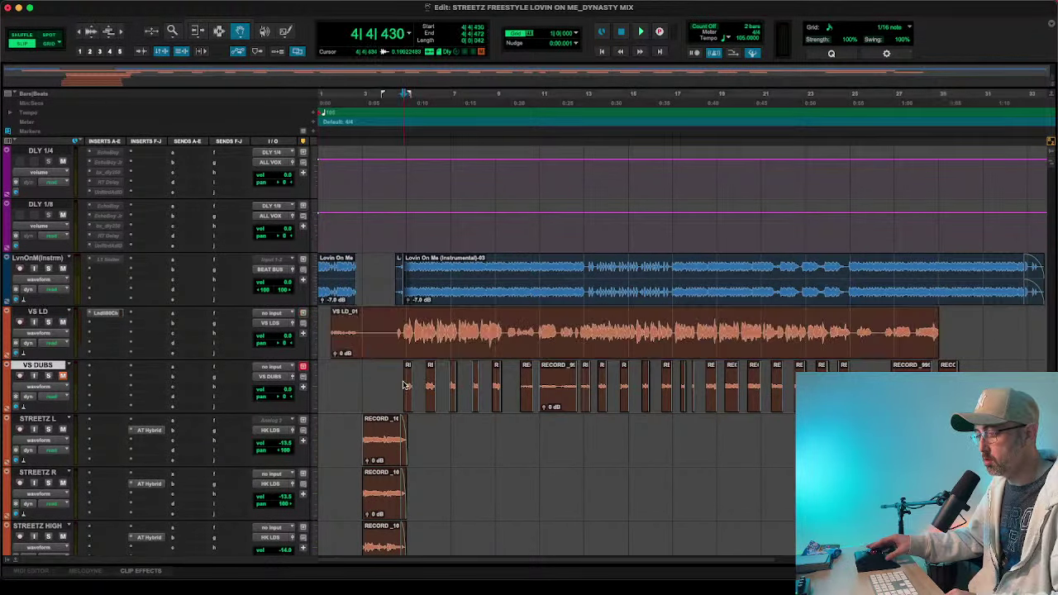
shift+click(410, 388)
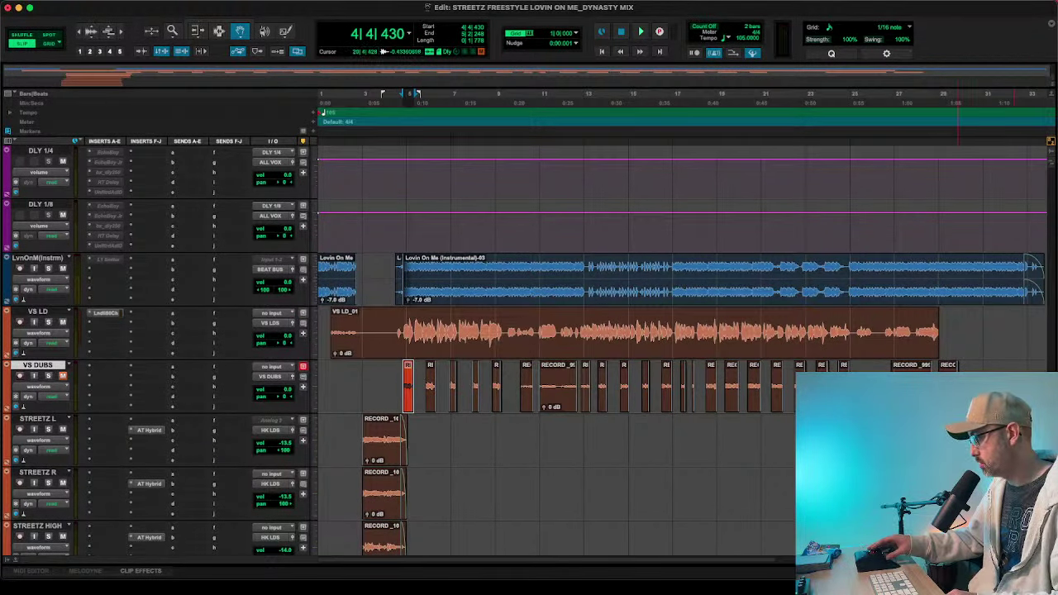
shift+click(944, 385)
key(alt+shift+3)
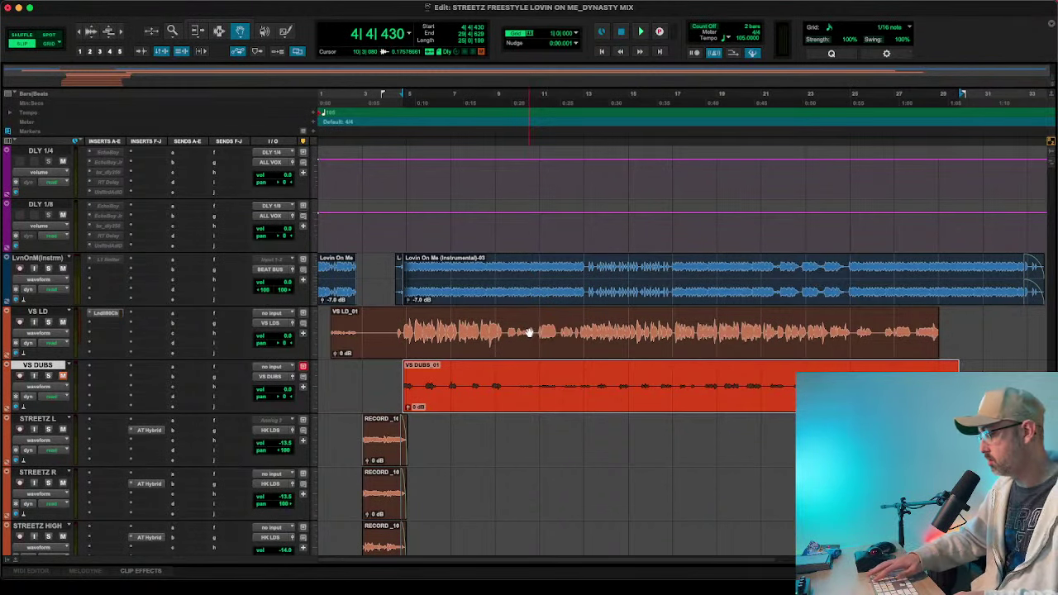
- Open the Lindell 80 Channel on VS LD and compare its filter controls with the 84 mode on and off
click(110, 312)
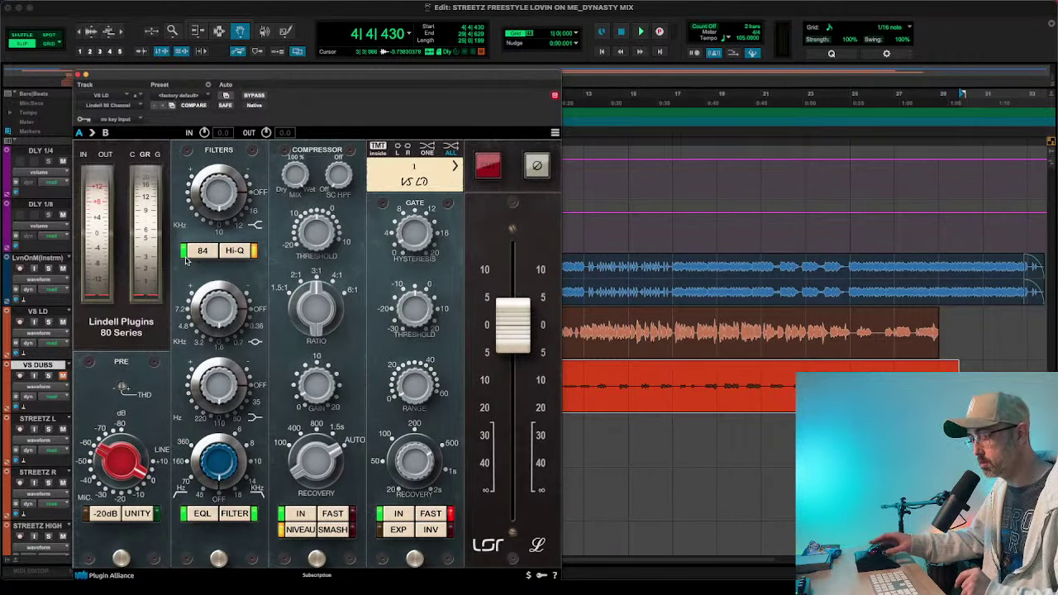
click(201, 251)
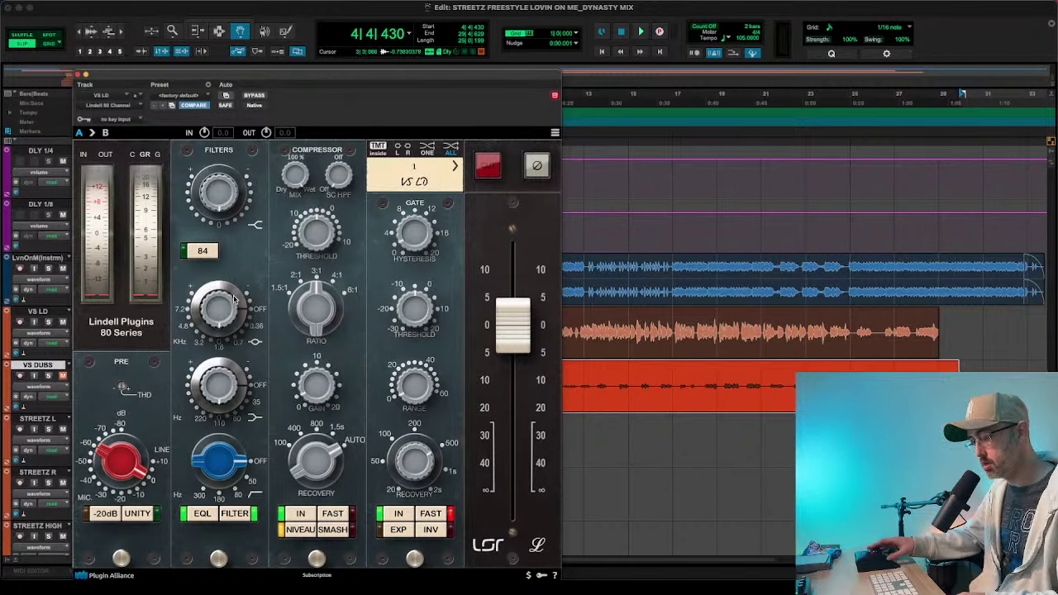
click(190, 255)
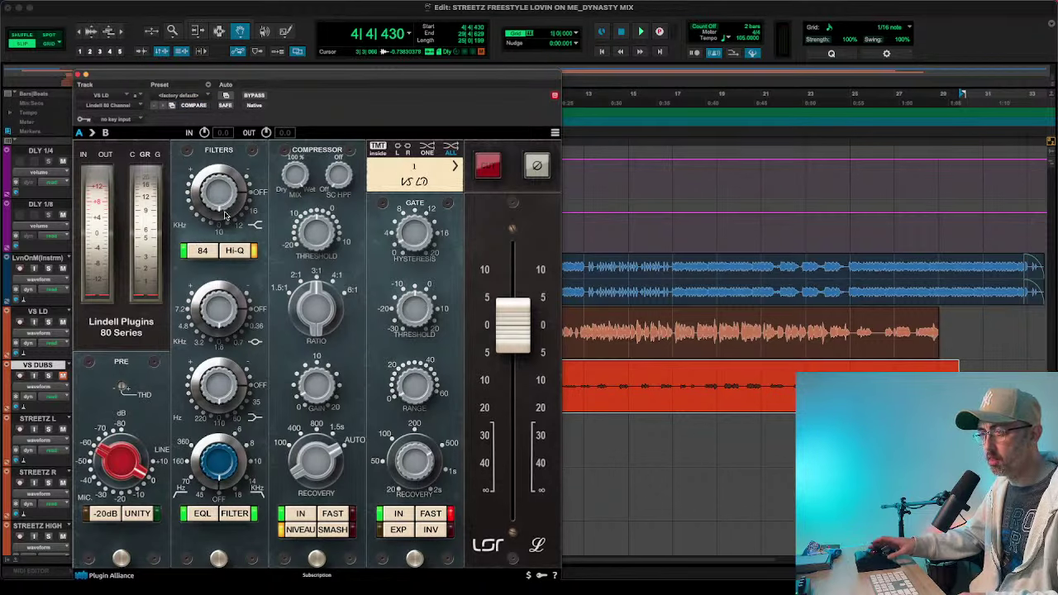
click(204, 257)
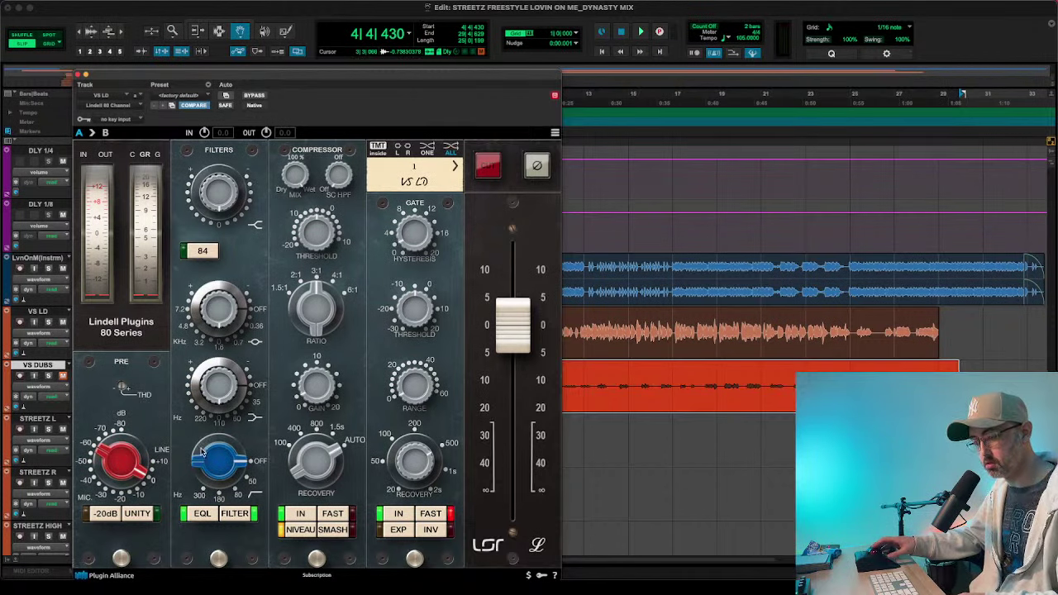
- Insert the FabFilter Pro-Q 3 (mono) EQ in the second insert slot of the VS LD track
drag(171, 73, 382, 73)
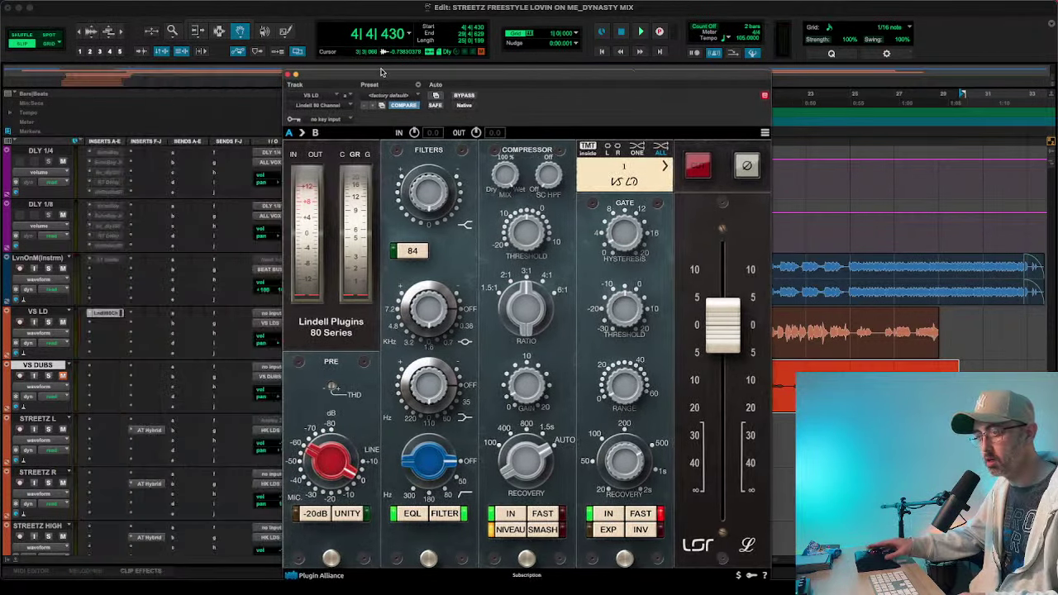
click(108, 326)
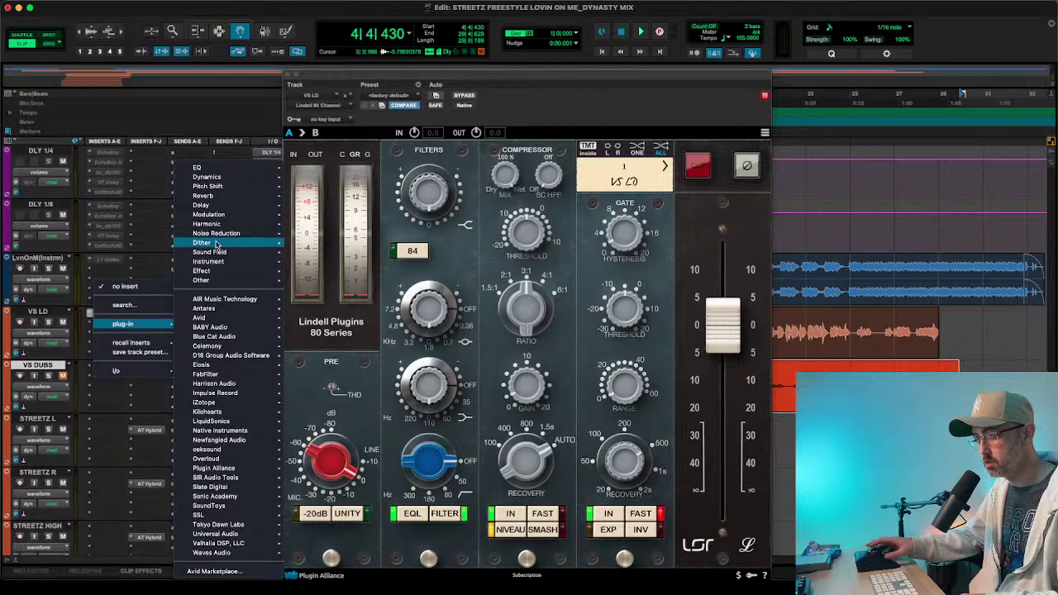
mouse_move(226, 168)
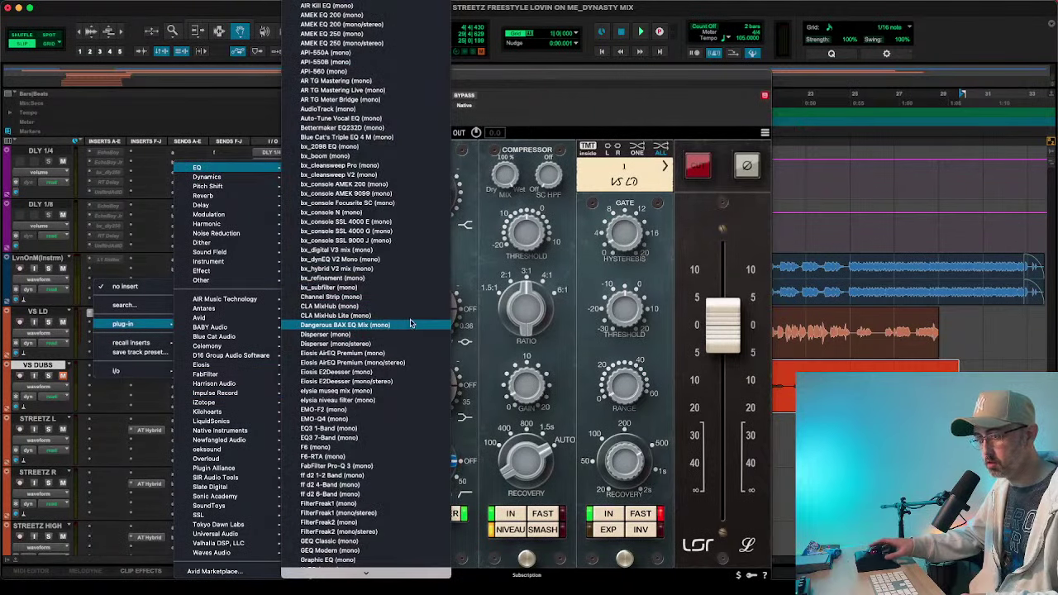
click(424, 465)
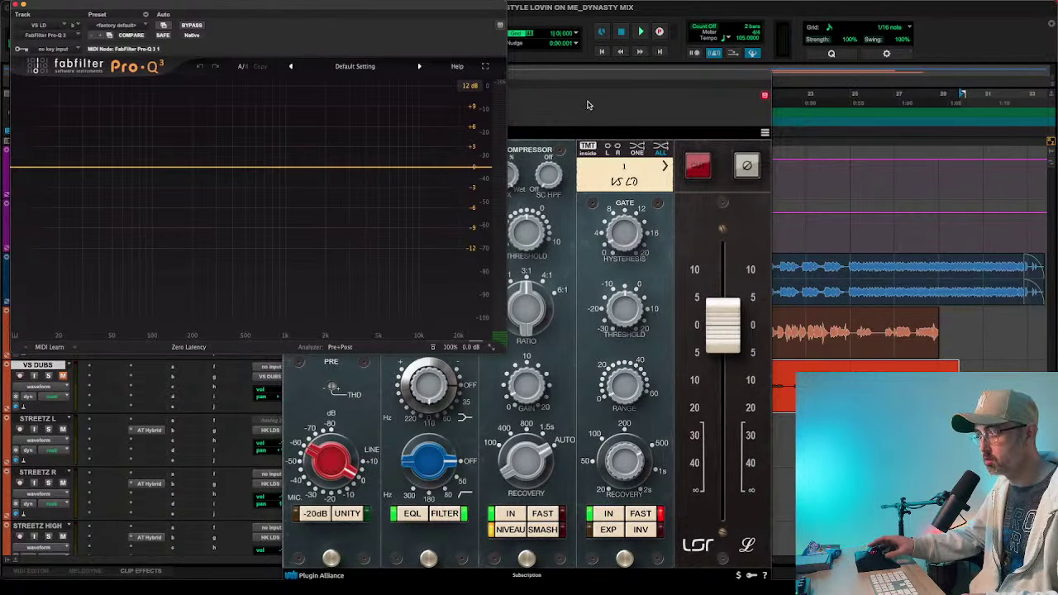
- Play the verse while sweeping the Lindell high-shelf gain between -16 dB and 16 dB against the Pro-Q 3 spectrum
click(589, 104)
key(space)
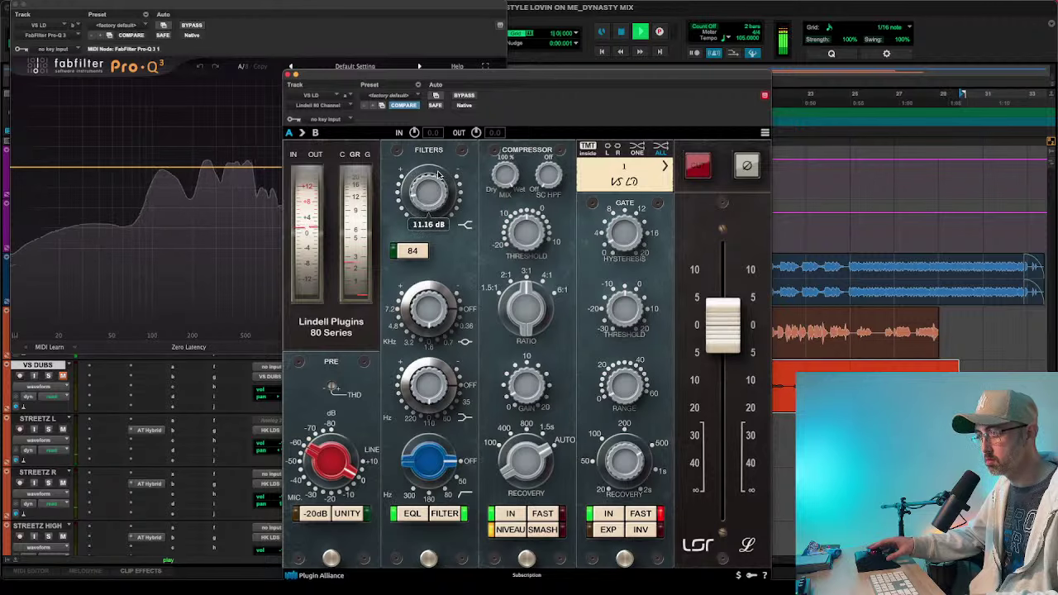
drag(427, 96, 653, 96)
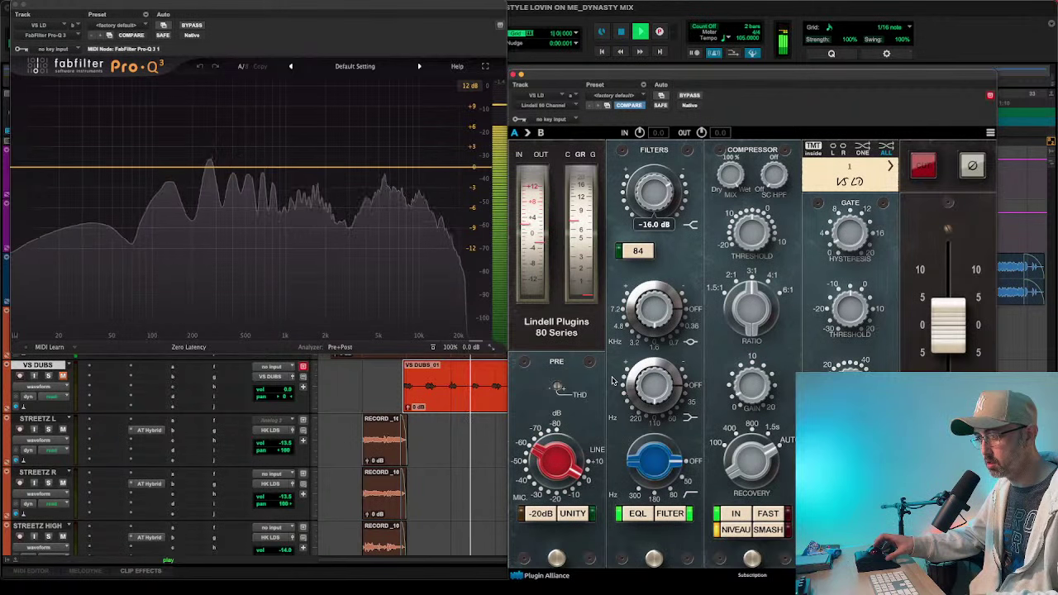
drag(658, 198, 694, 153)
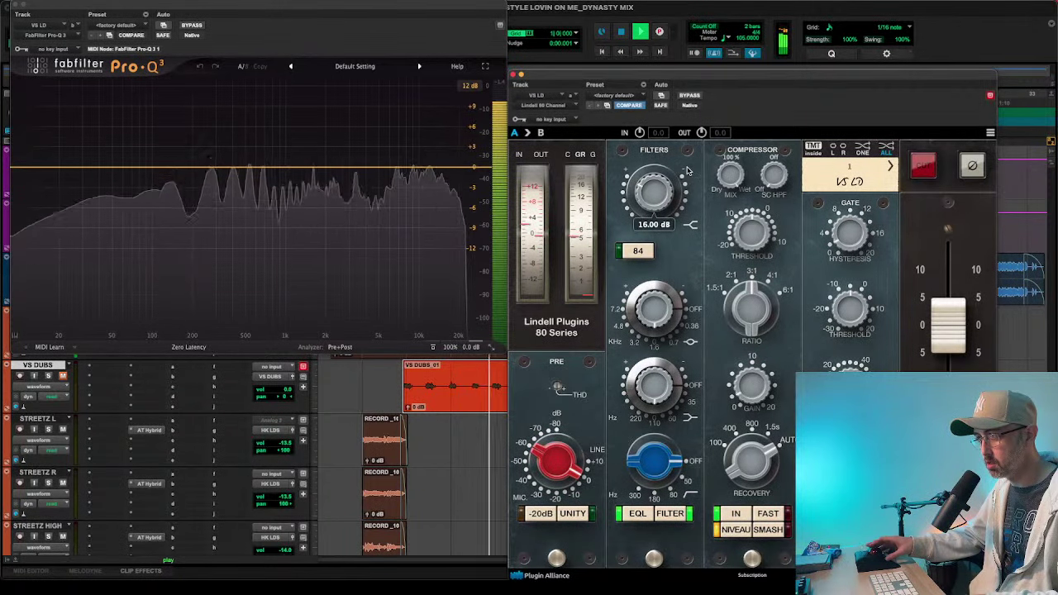
key(space)
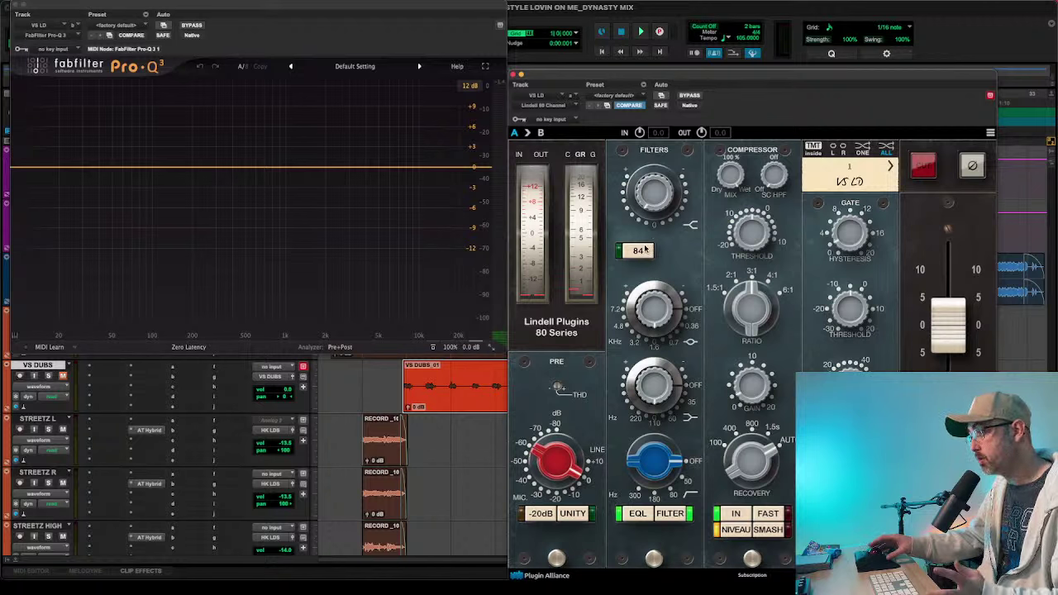
- Switch the Lindell channel's 84 mode back on and adjust the midrange band's frequency and gain controls
mouse_move(646, 249)
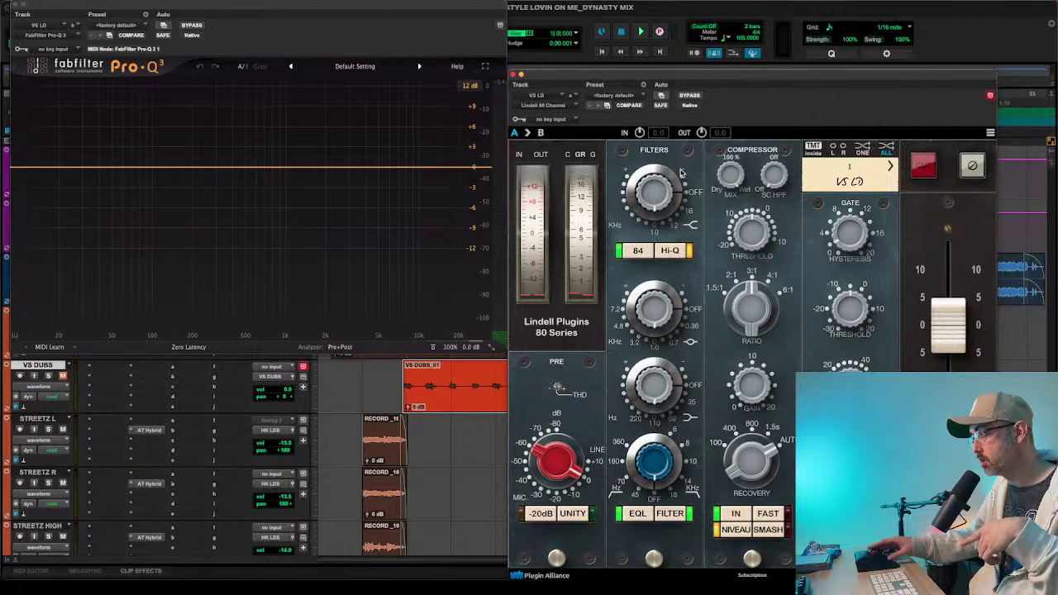
drag(699, 74, 328, 18)
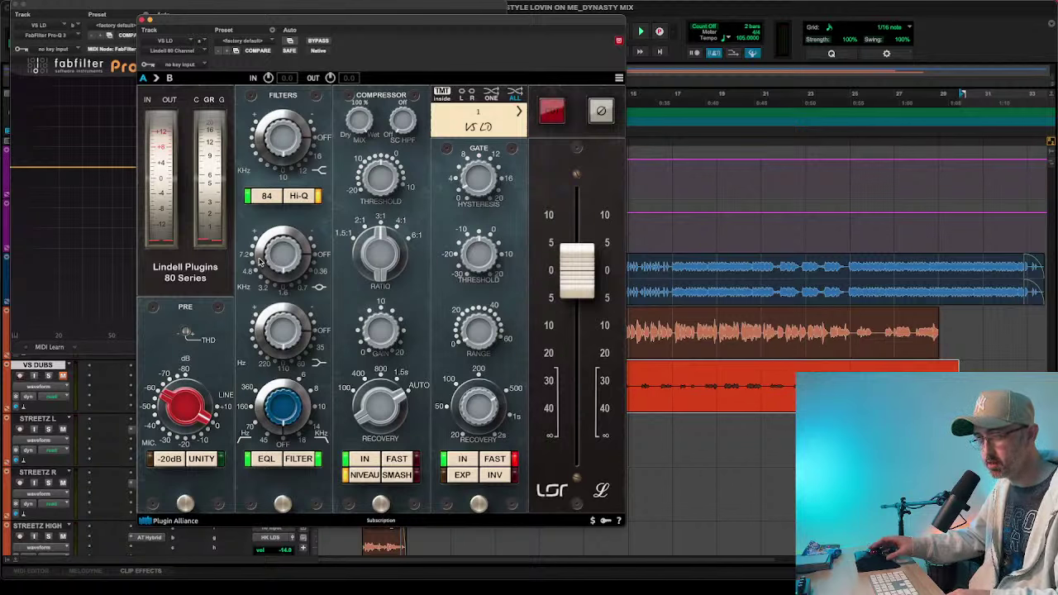
drag(268, 227, 300, 224)
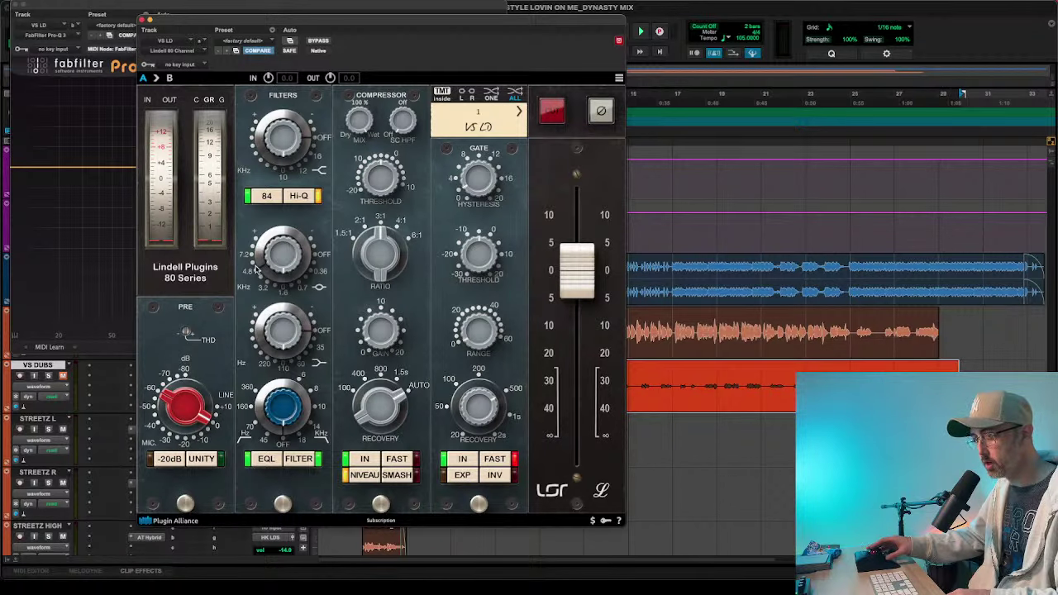
mouse_move(285, 252)
mouse_down()
mouse_move(295, 237)
mouse_move(287, 257)
mouse_up()
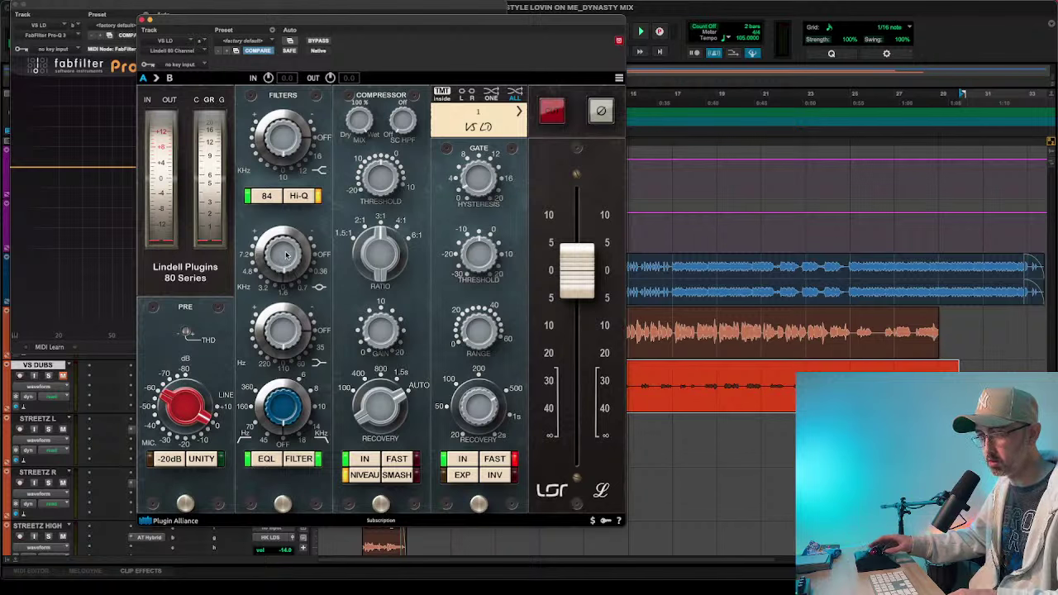
scroll(285, 254, down, 3)
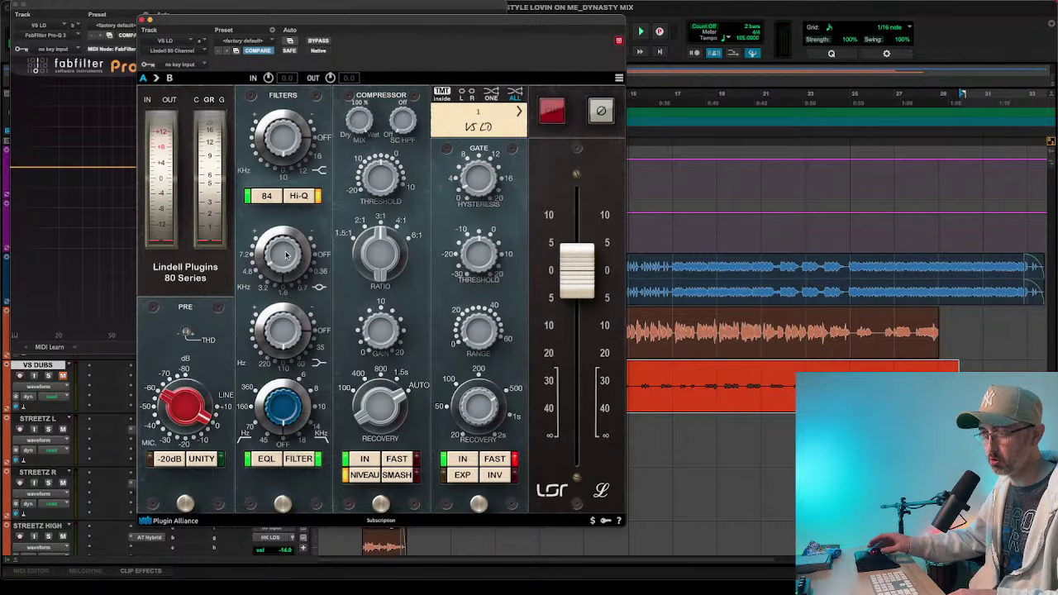
drag(286, 255, 286, 256)
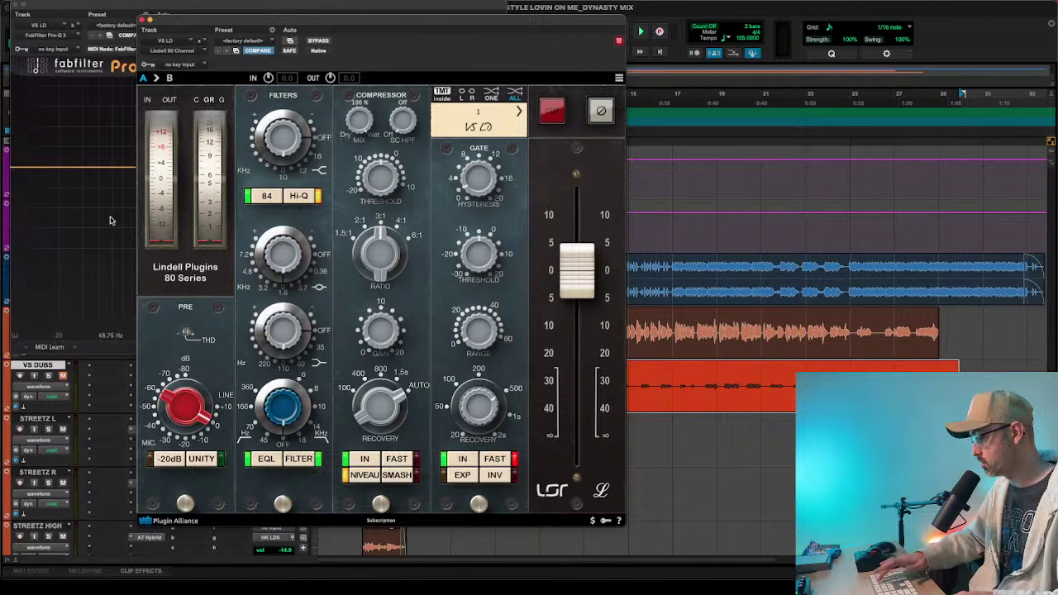
- During verse playback, set the Lindell compressor to a 4:1 ratio, fast attack and 100 ms recovery, adjusting its threshold and makeup gain
key(space)
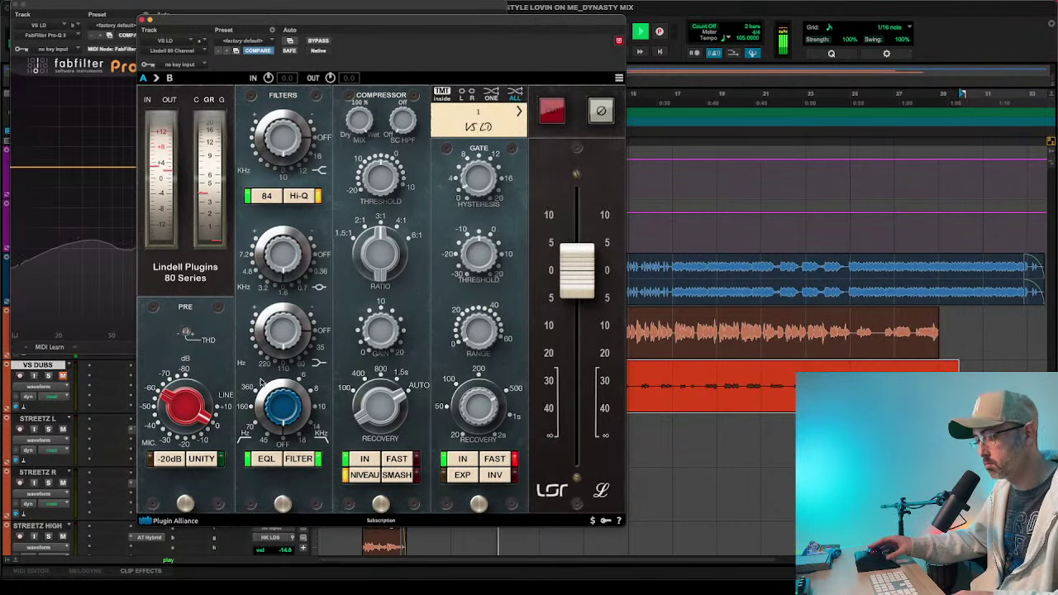
drag(185, 401, 185, 404)
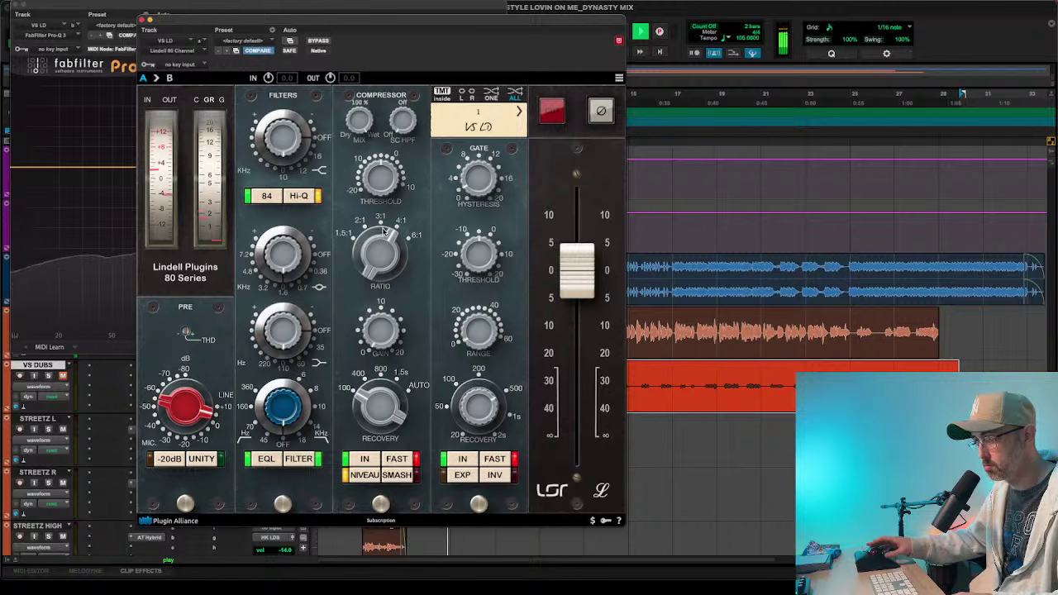
drag(384, 170, 385, 163)
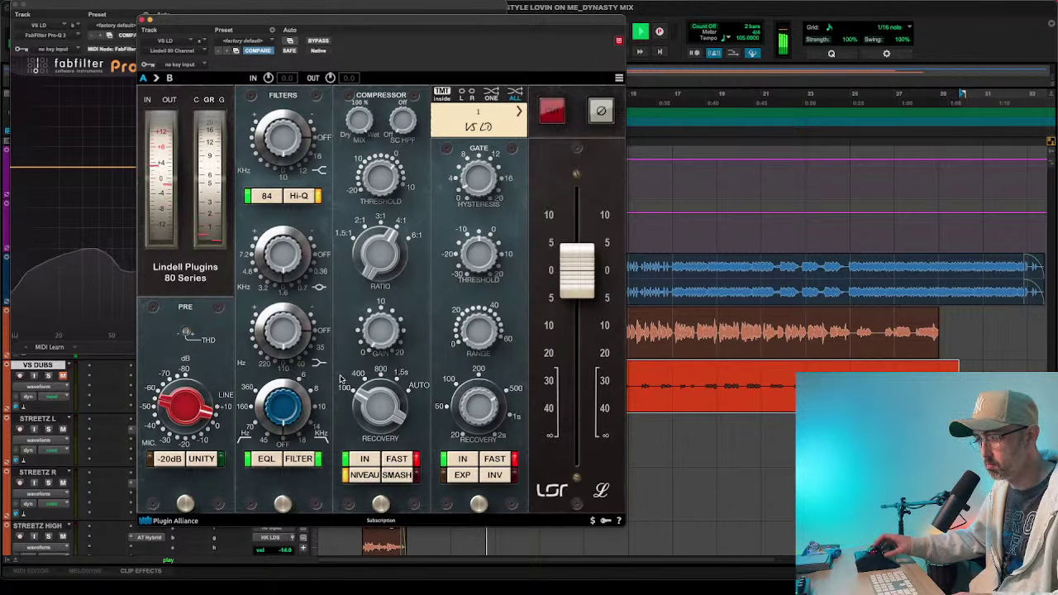
drag(374, 329, 379, 309)
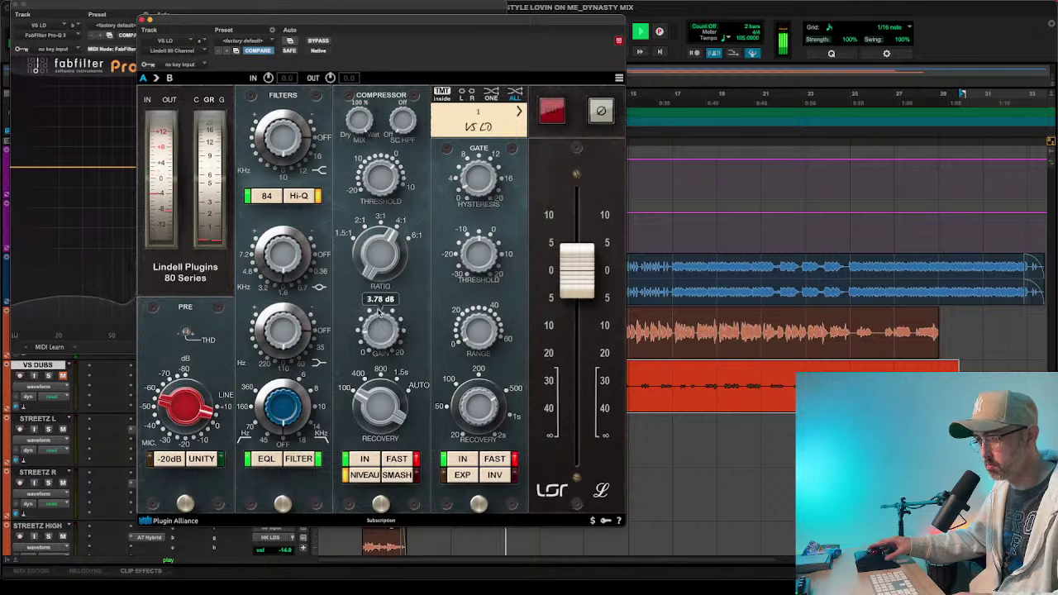
- Replay the verse and set the compressor's gain to 3.31 dB, readjust its threshold and set the preamp gain to -1.02 dB
key(space)
key(space)
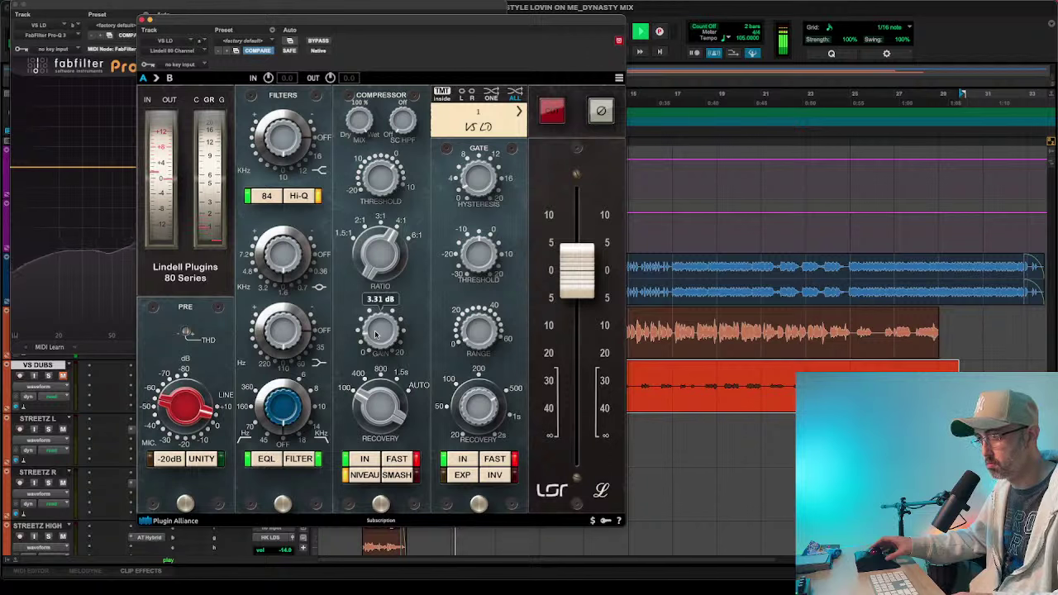
drag(386, 166, 382, 177)
scroll(383, 176, down, 2)
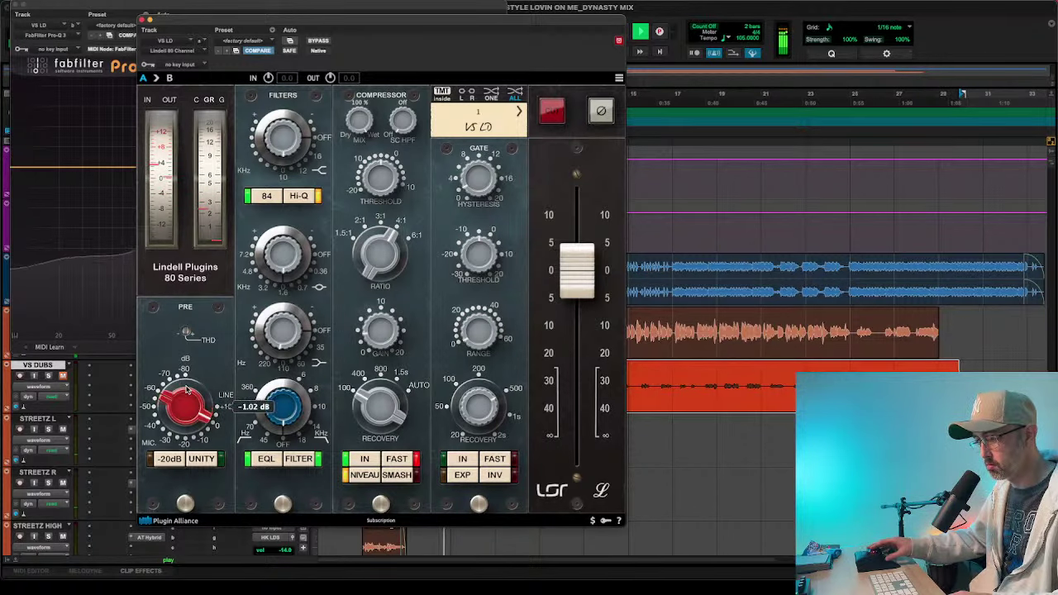
- Shape the Lindell low, high and midrange bands, with midrange gain at 2.53 dB, and set the compressor's makeup gain to 5.06 dB
mouse_move(289, 331)
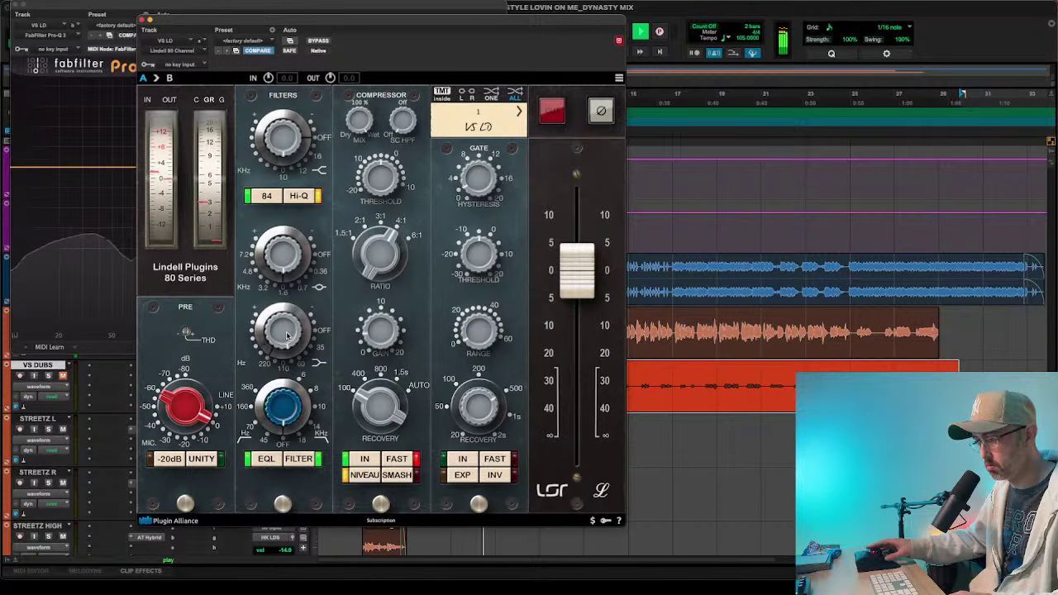
drag(286, 332, 285, 337)
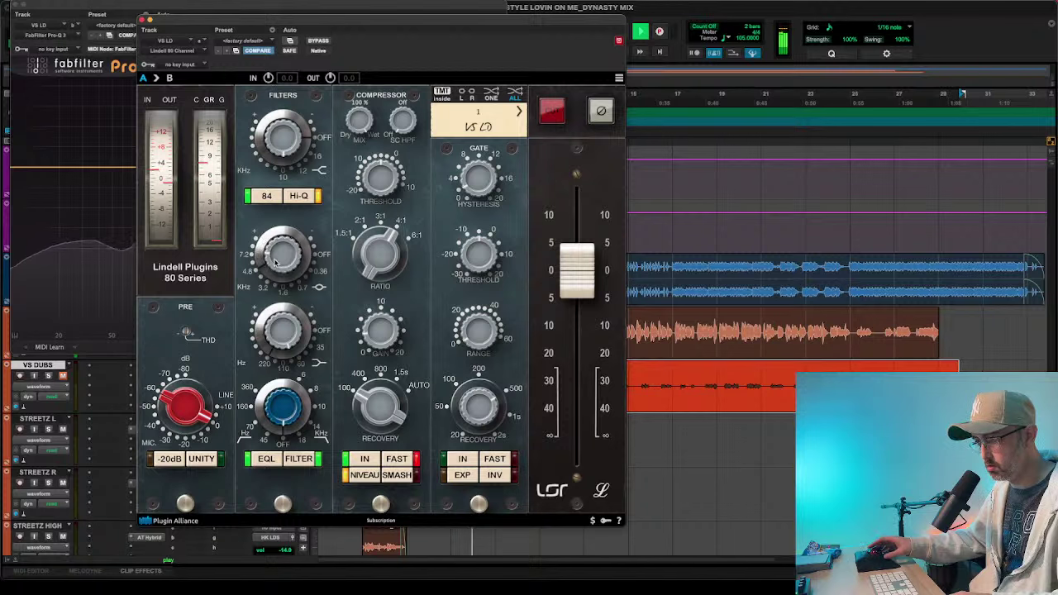
scroll(273, 268, up, 3)
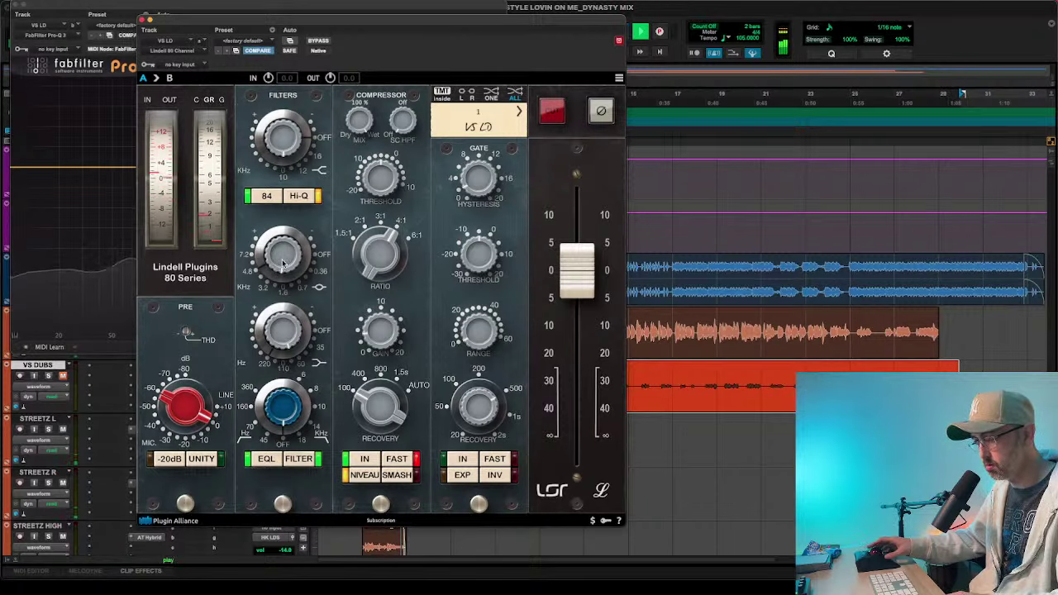
scroll(283, 263, up, 3)
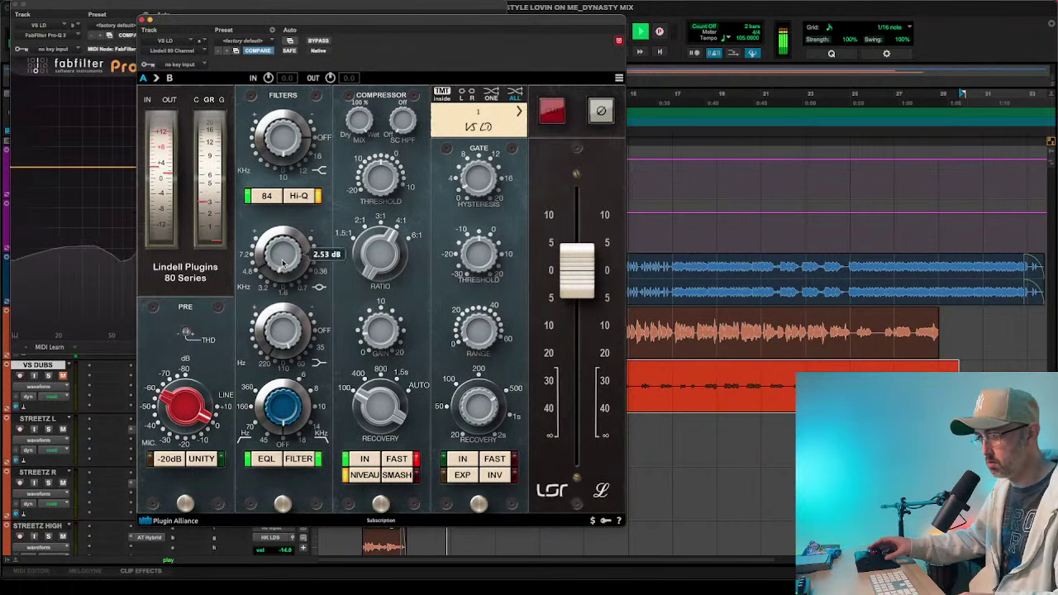
drag(284, 147, 287, 119)
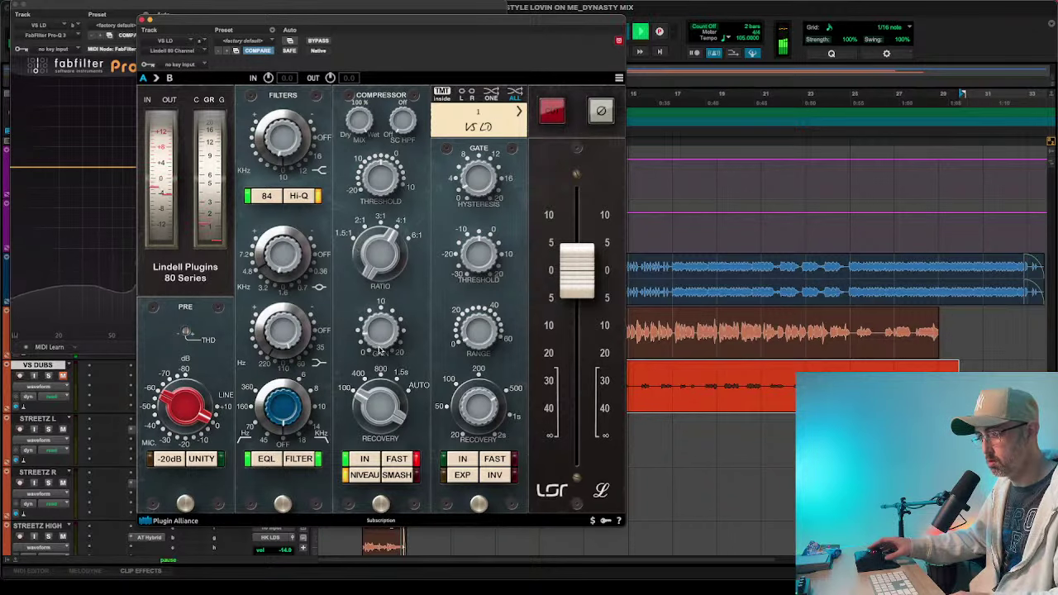
mouse_move(380, 339)
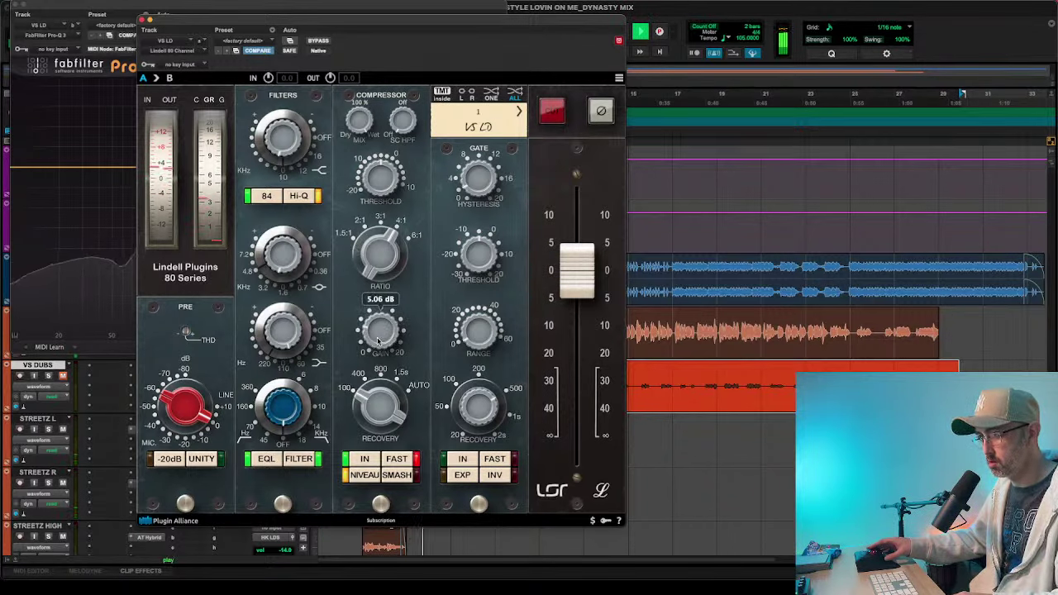
- Close the Pro-Q 3 window and remove the plug-in from the VS LD track's second insert slot
drag(229, 20, 437, 25)
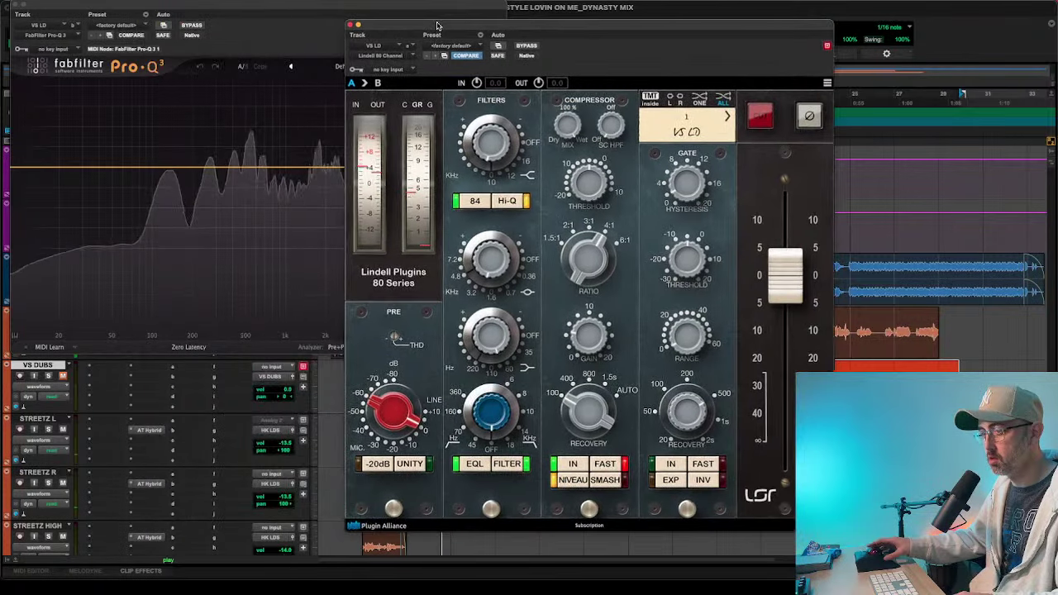
click(17, 7)
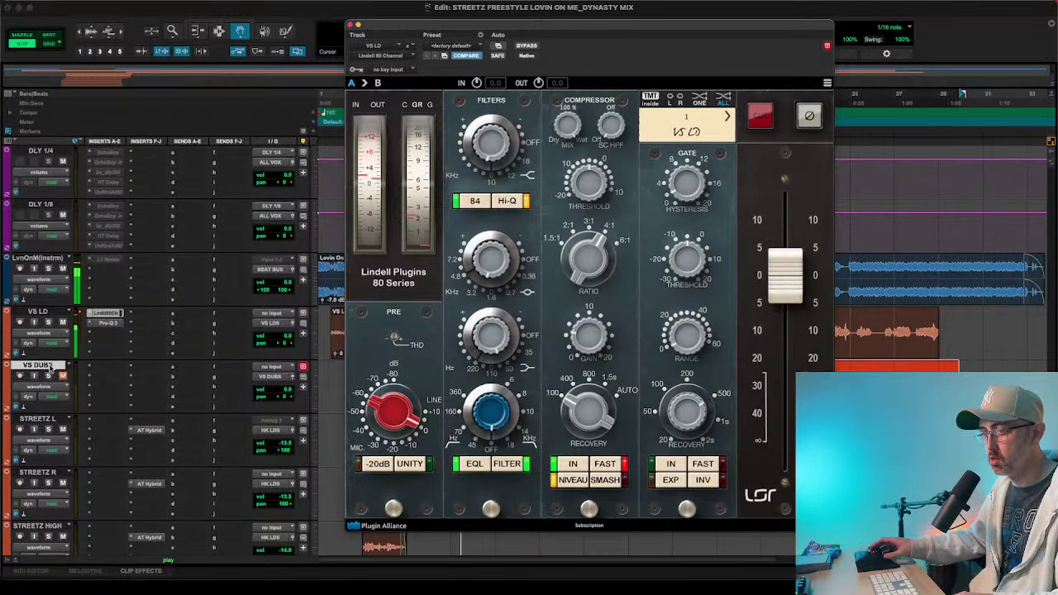
click(98, 323)
click(135, 289)
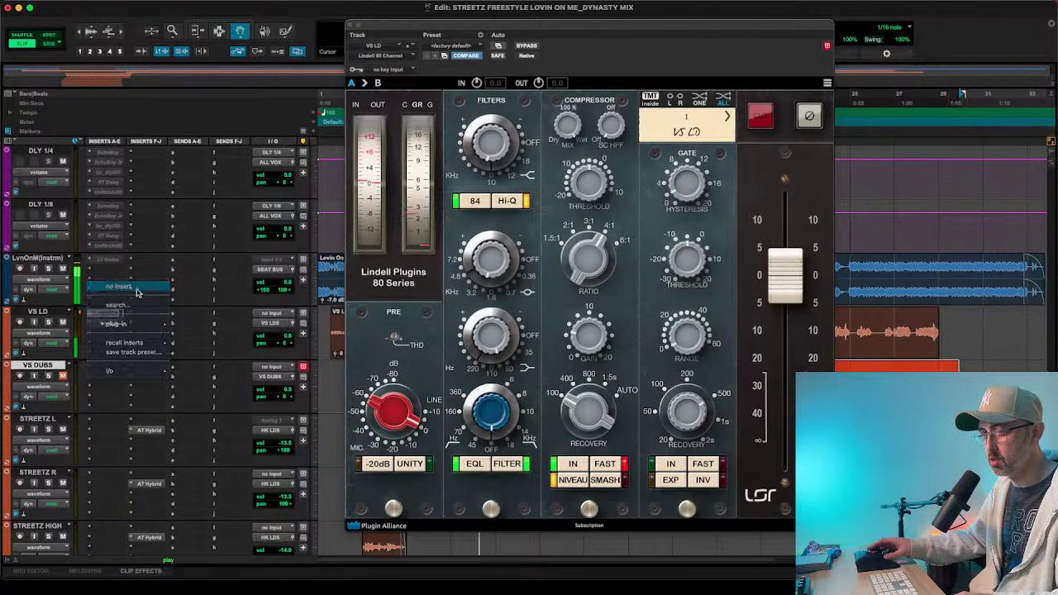
- Lower the LvnOnM(Instrm) track's volume to -3.3 dB, close the Lindell window and fine-tune the instrumental's level
drag(285, 282, 284, 287)
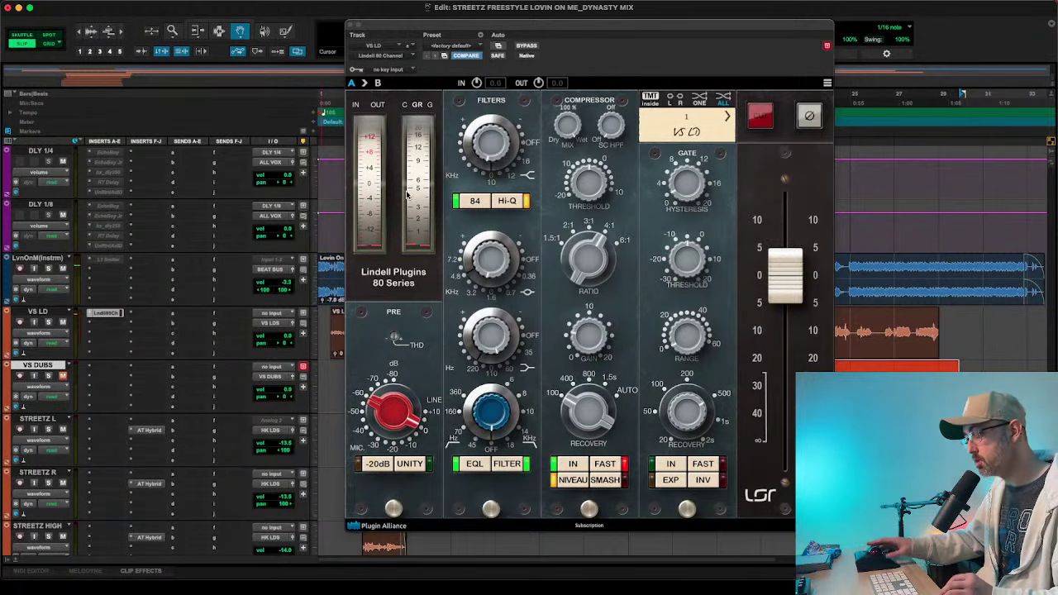
click(351, 27)
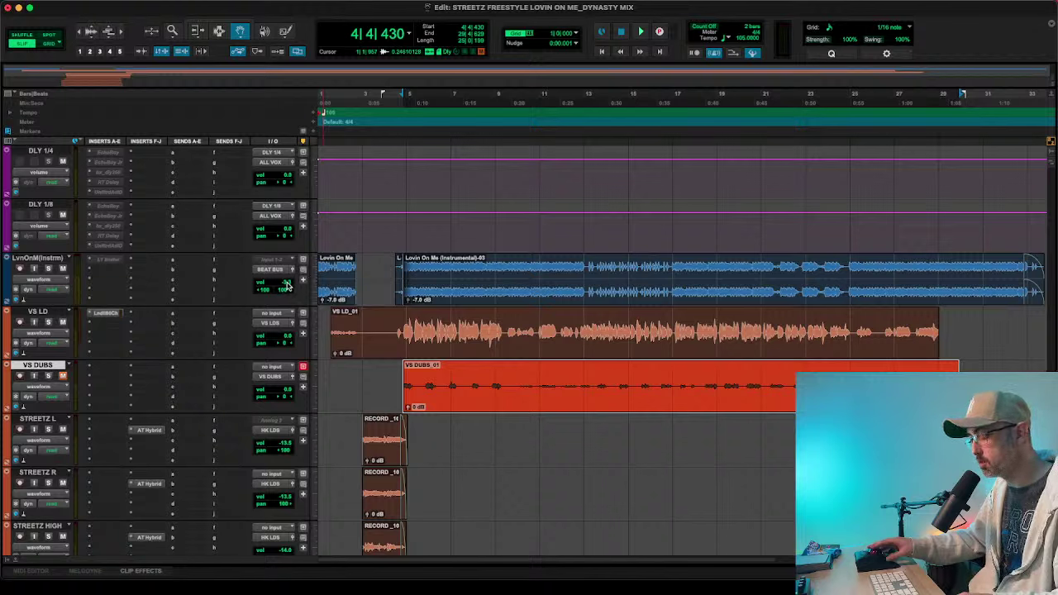
drag(287, 284, 288, 292)
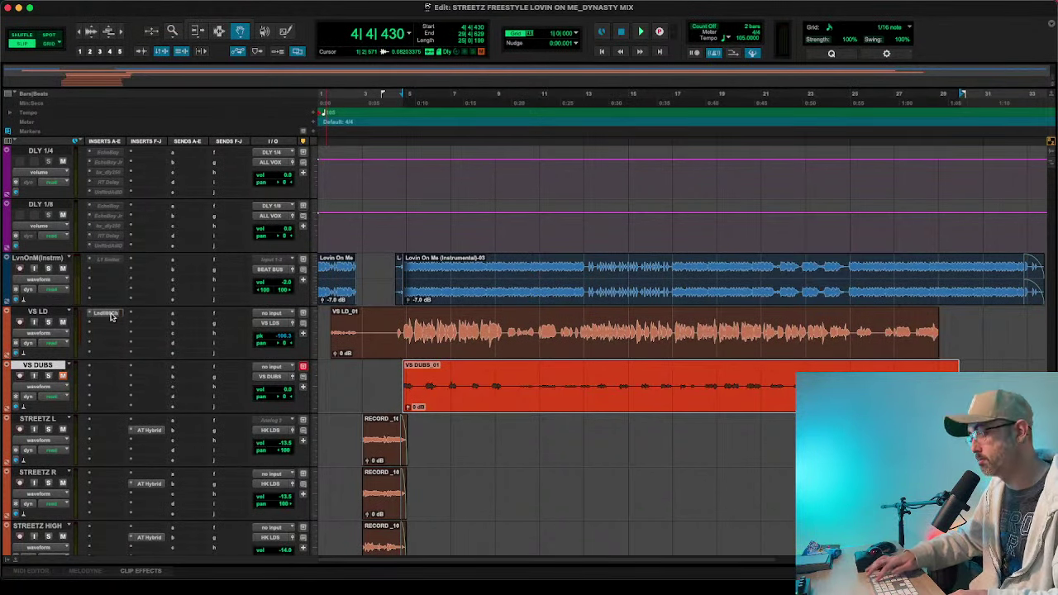
- Play the verse while testing the Lindell preamp gain on VS LD, and set the LvnOnM(Instrm) volume to -3.3 dB
key(space)
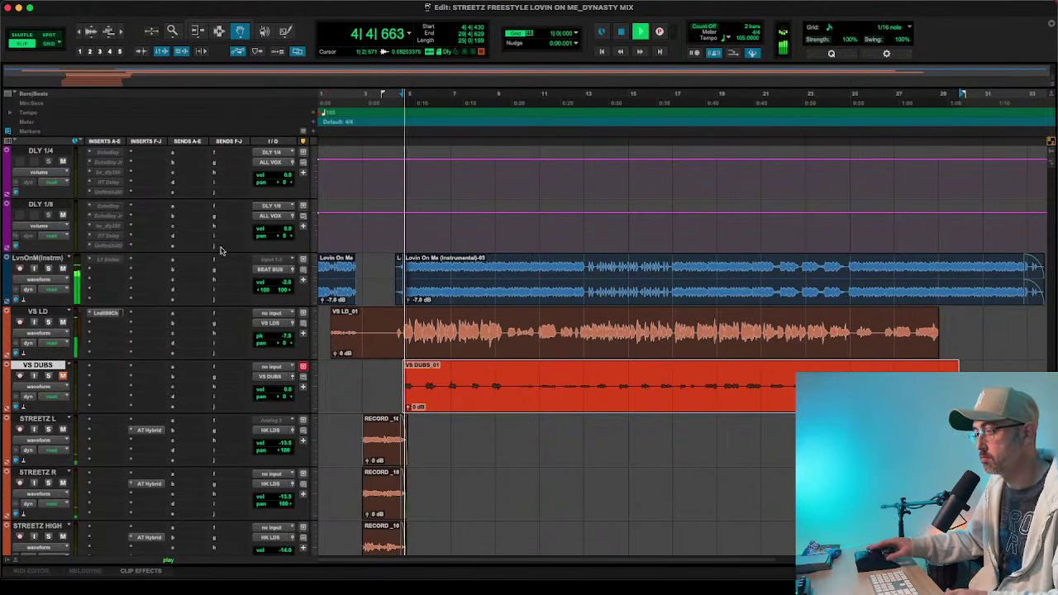
click(98, 315)
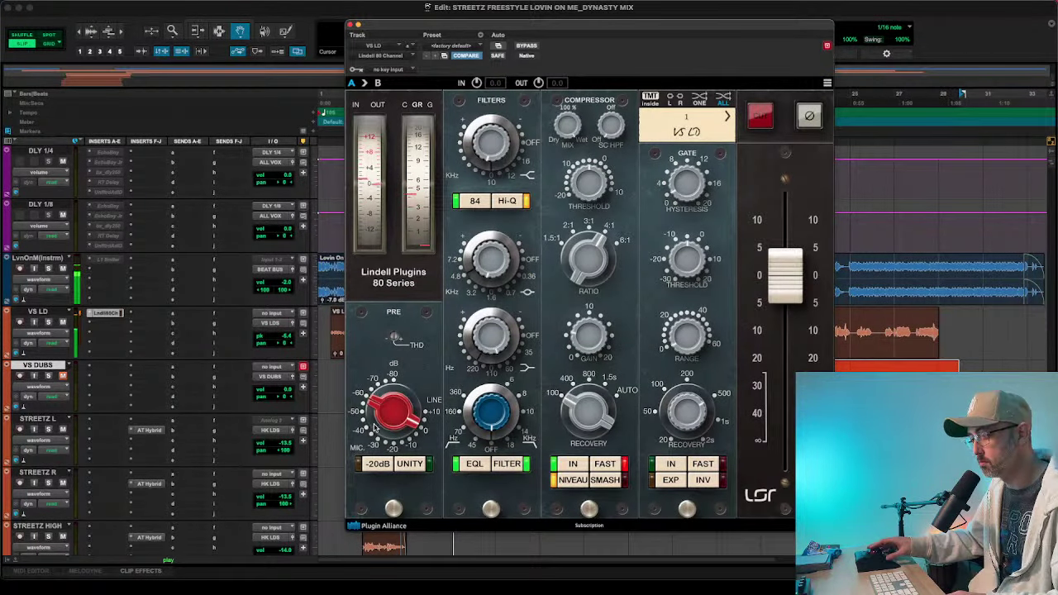
drag(379, 427, 376, 430)
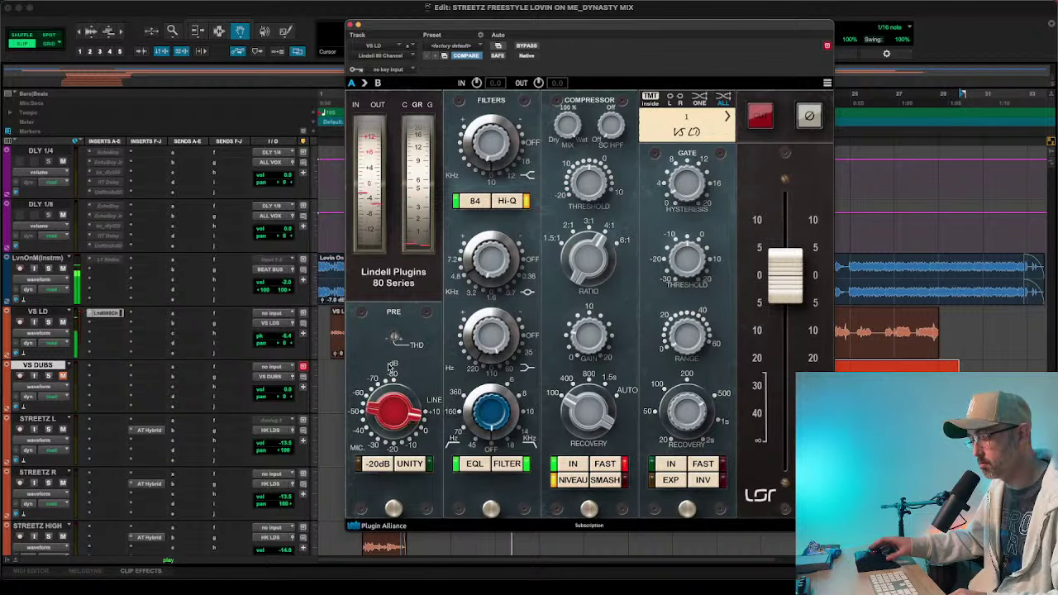
drag(398, 410, 404, 425)
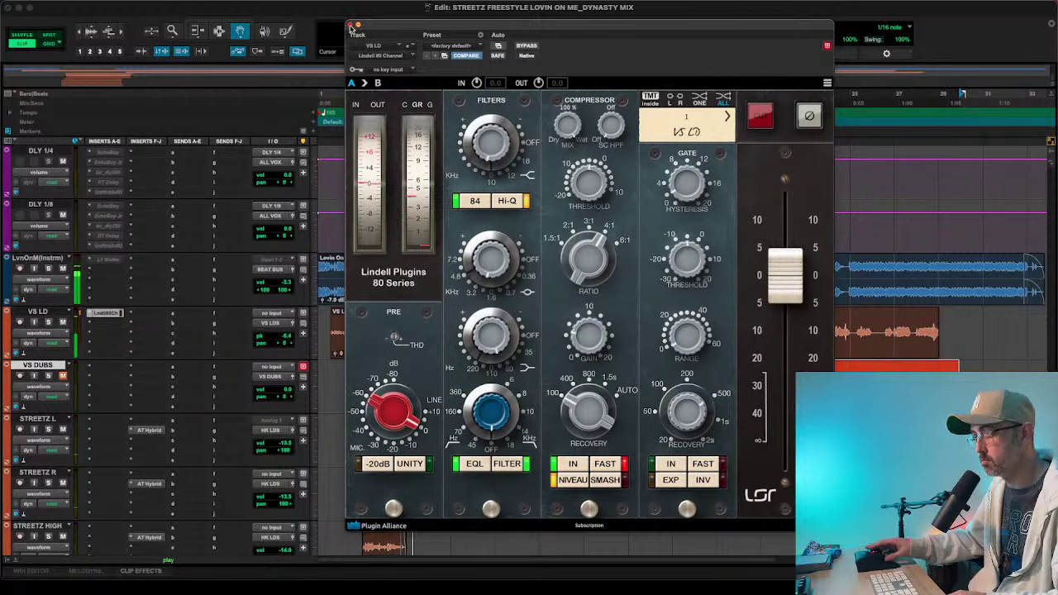
- Close the Lindell window and lower the VS LD clip's gain to -2.5 dB
click(350, 24)
click(406, 337)
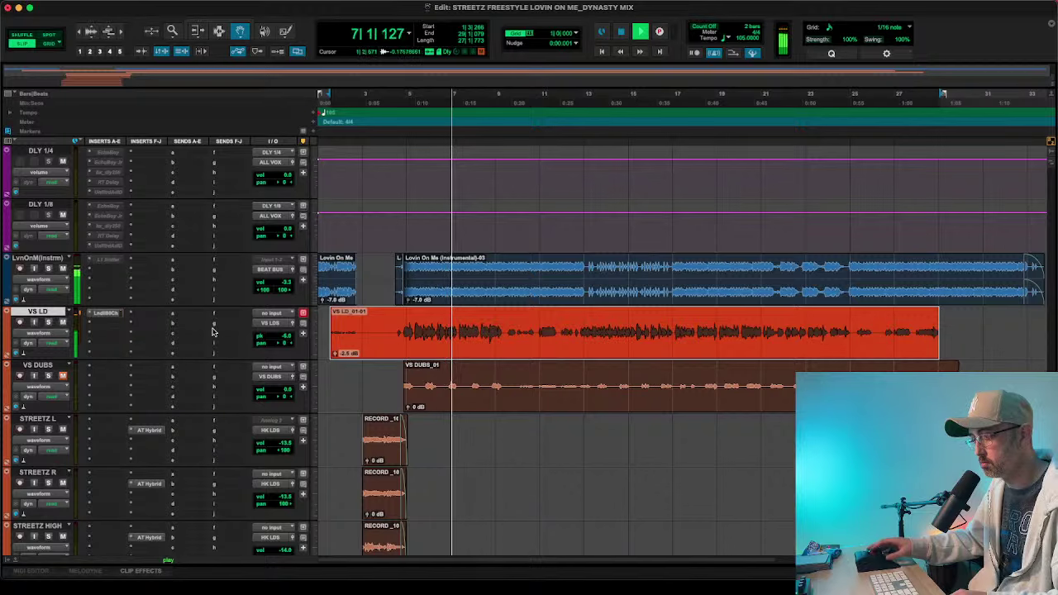
- Reopen the Lindell channel on VS LD and retune the midrange band's frequency and gain along with the low band
click(94, 314)
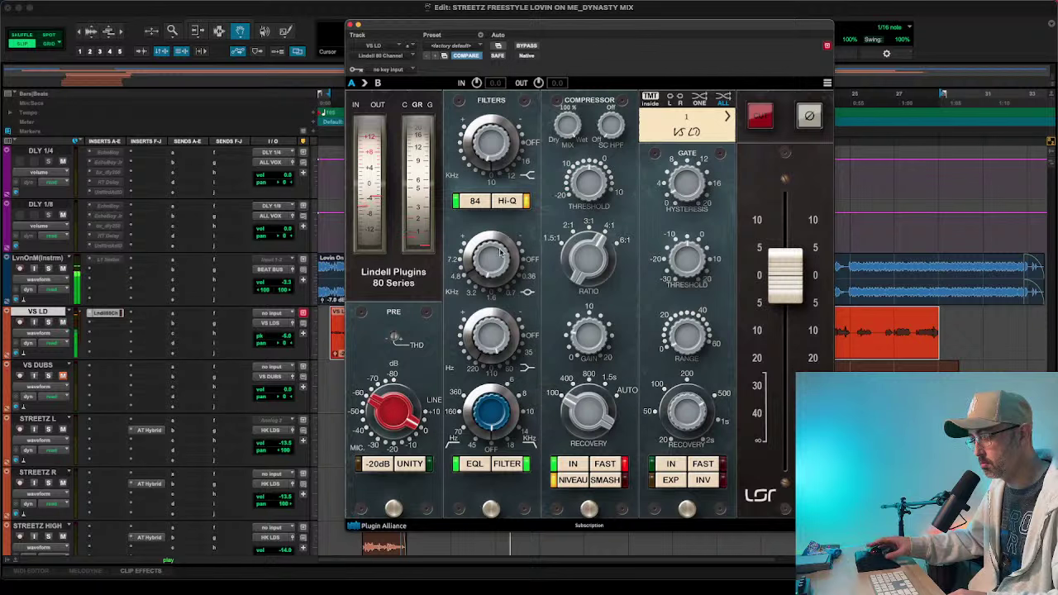
mouse_move(493, 260)
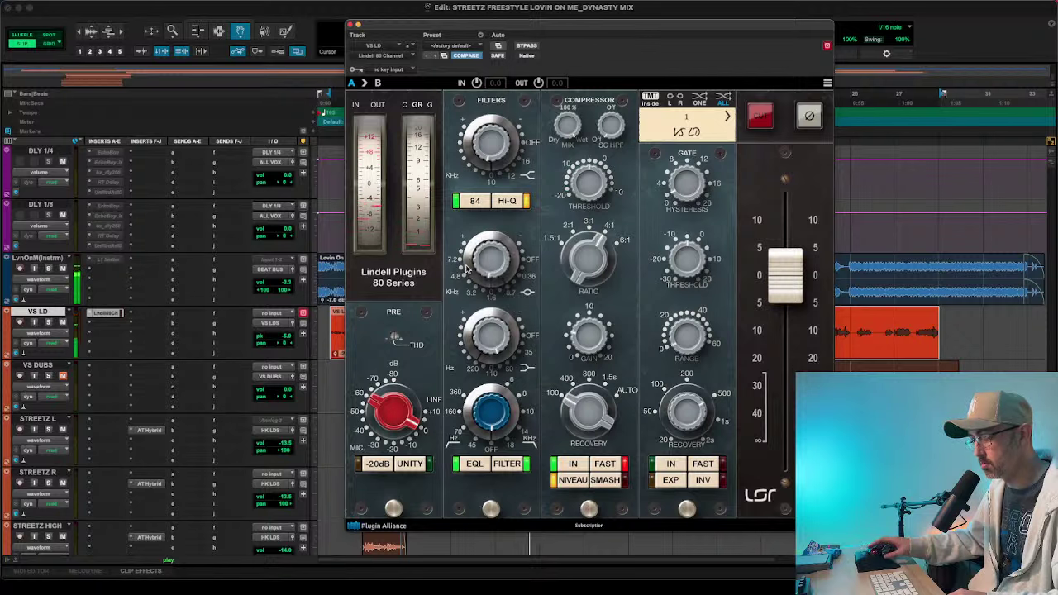
drag(467, 268, 486, 272)
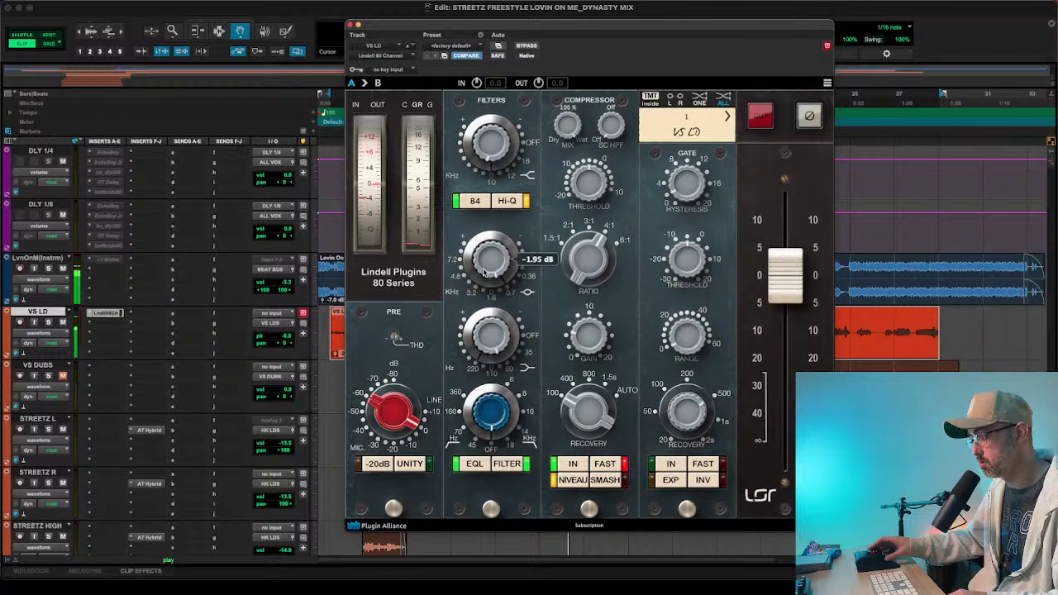
scroll(486, 273, up, 3)
drag(483, 270, 484, 272)
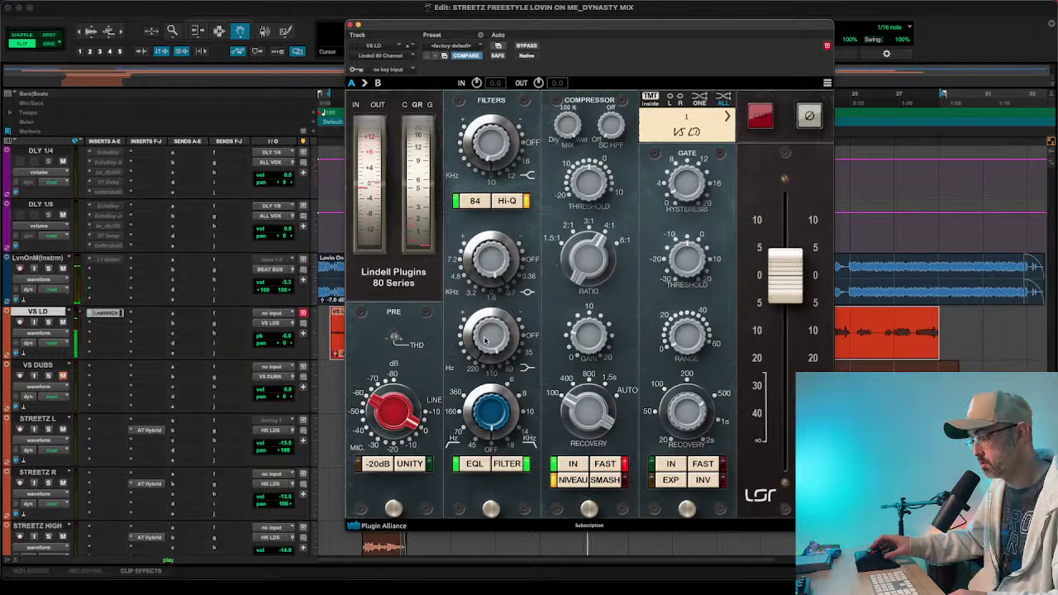
drag(485, 340, 485, 338)
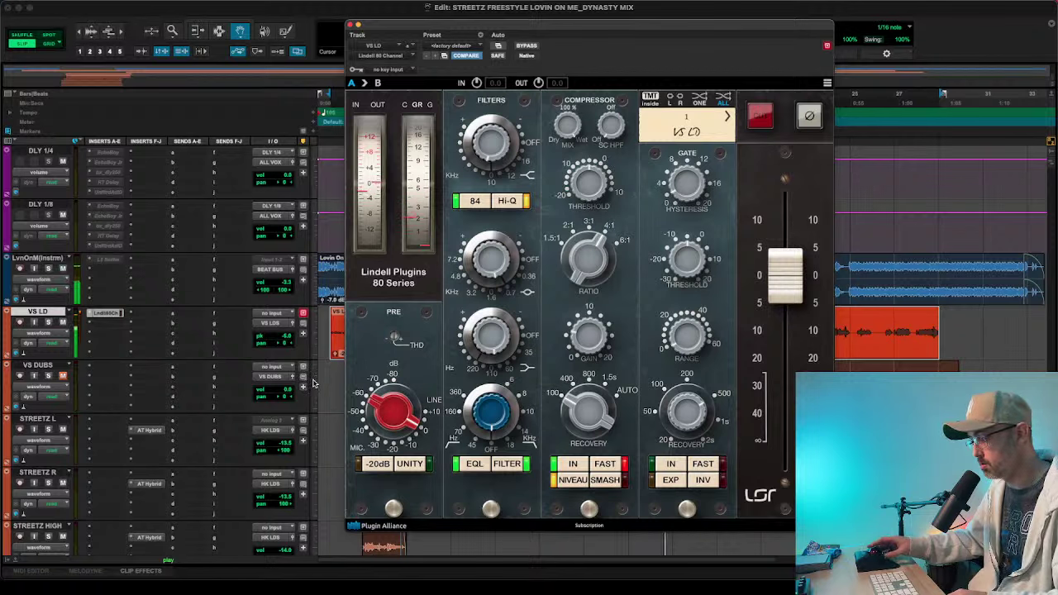
- Insert the Kiive Xtressor compressor on VS LD in the slot below the Lindell channel
click(100, 323)
mouse_move(101, 324)
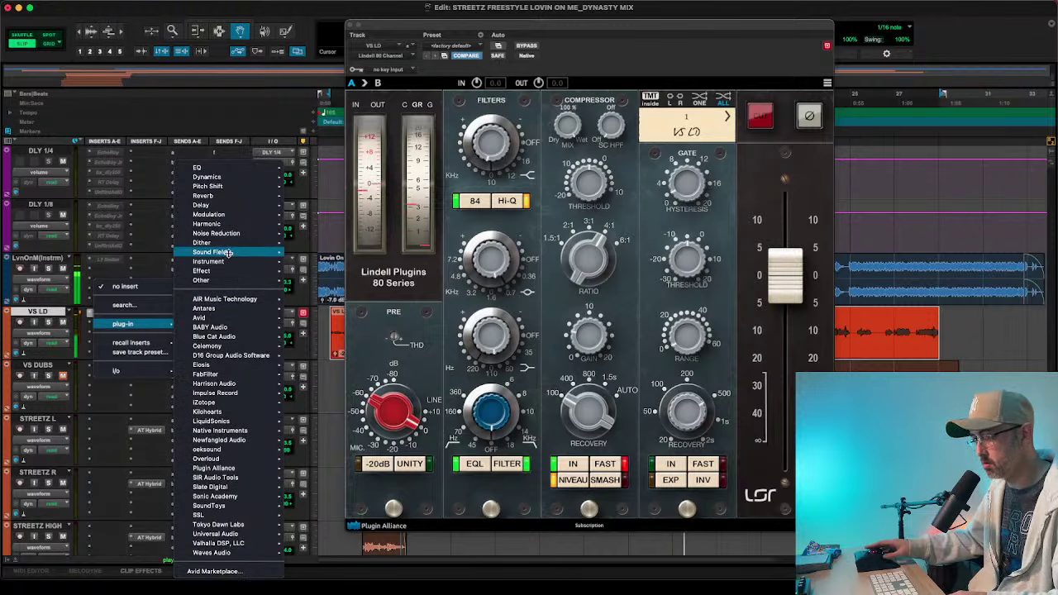
mouse_move(248, 177)
scroll(335, 197, down, 20)
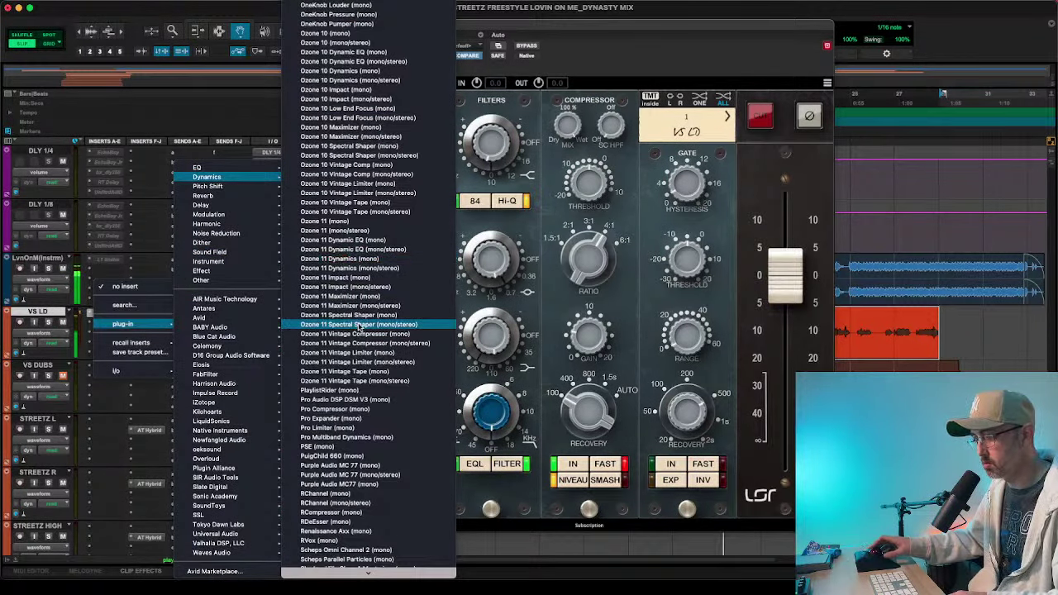
scroll(359, 325, down, 5)
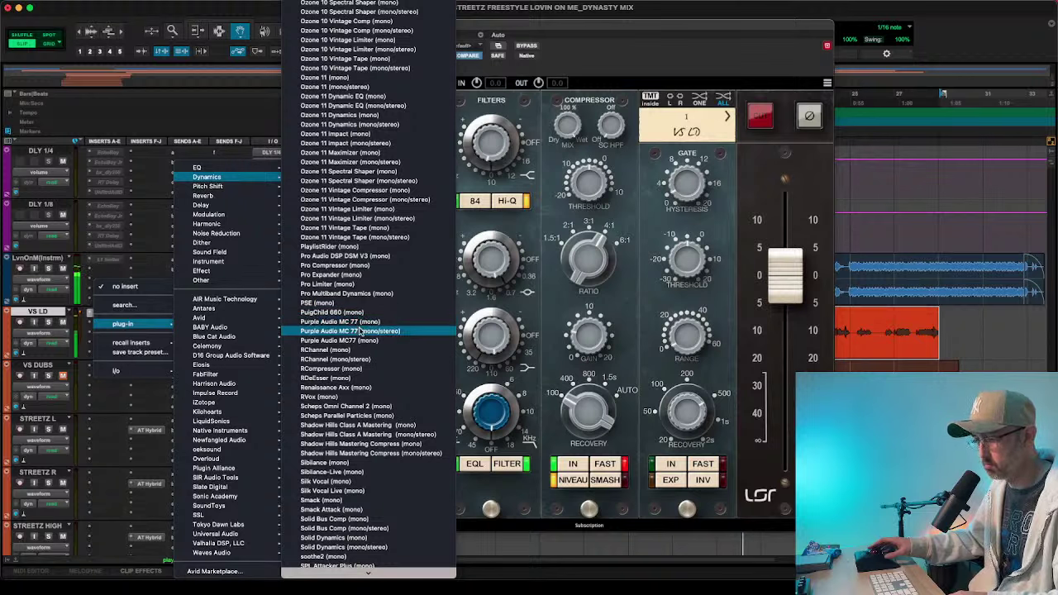
scroll(359, 327, down, 10)
scroll(359, 331, down, 12)
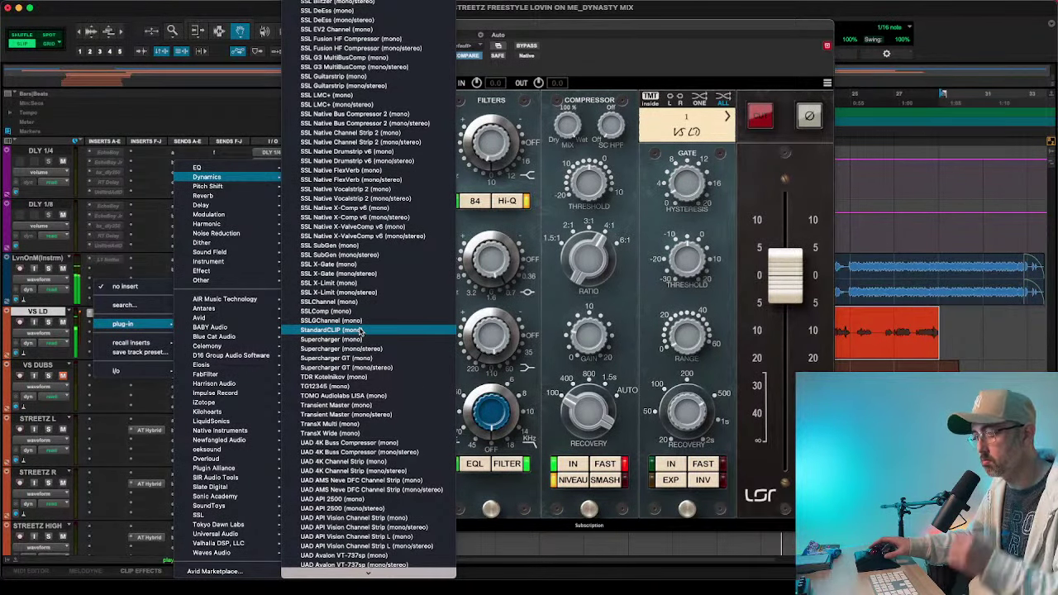
scroll(360, 331, up, 18)
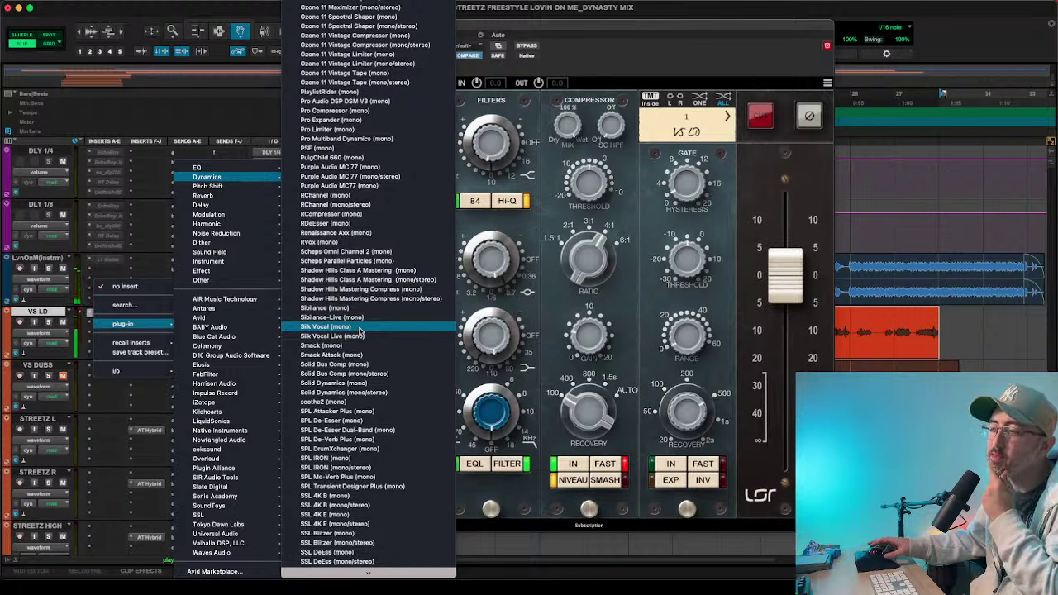
scroll(359, 285, up, 8)
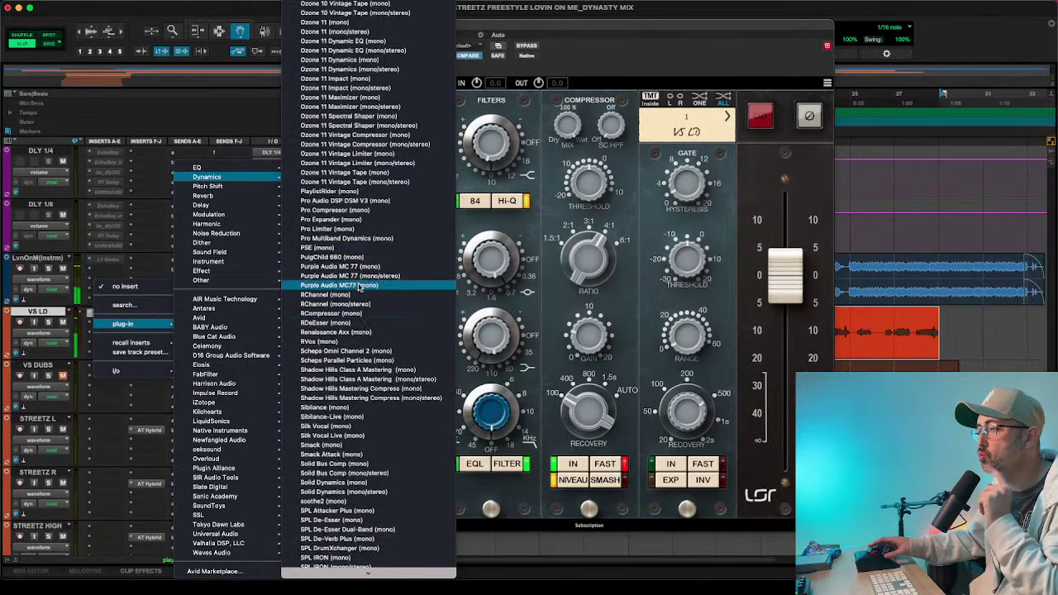
scroll(360, 285, up, 8)
scroll(360, 286, up, 5)
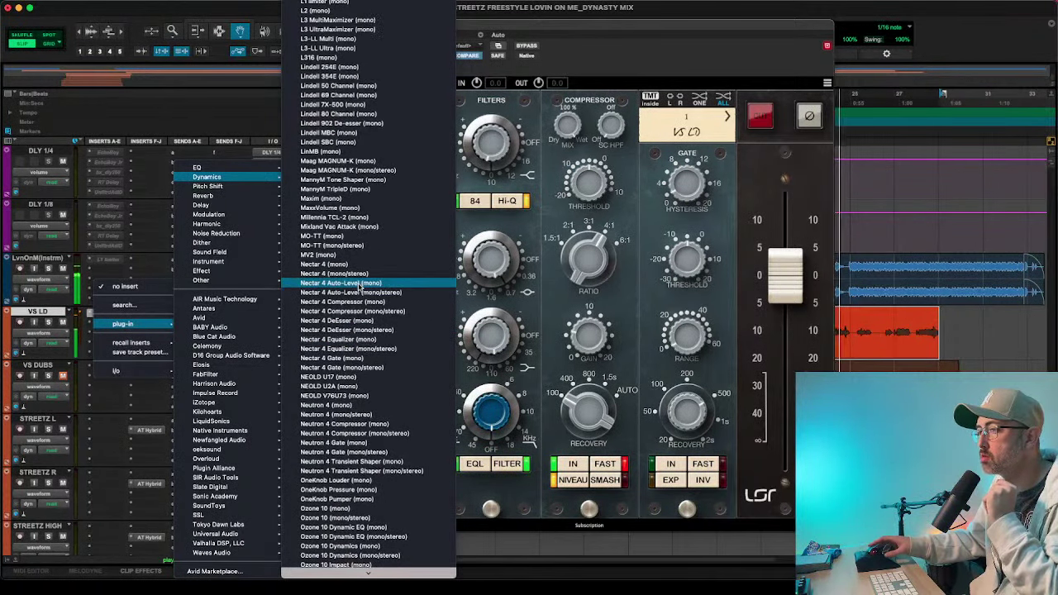
scroll(354, 231, up, 3)
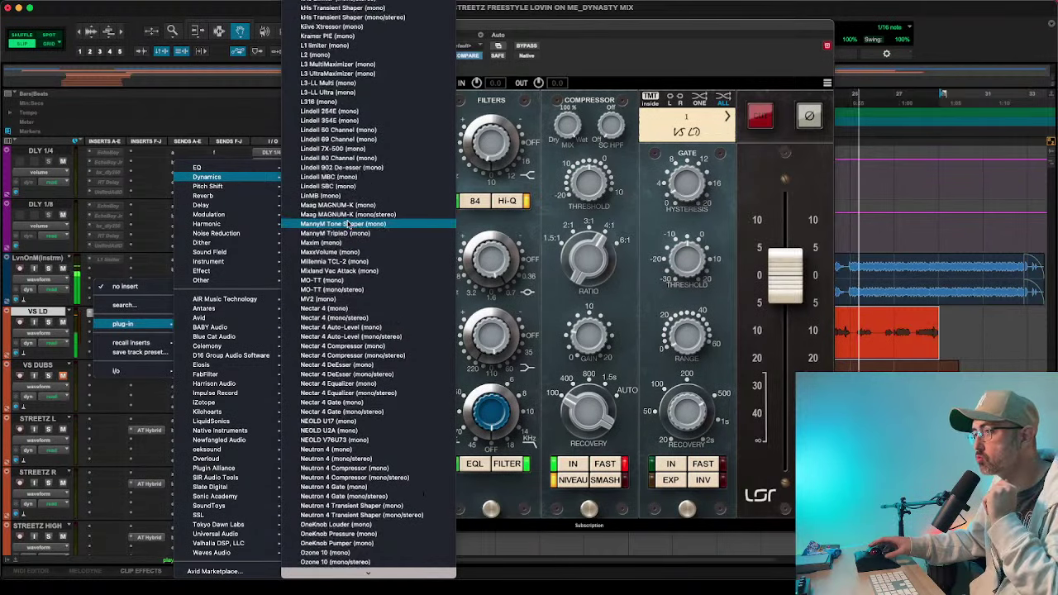
click(335, 52)
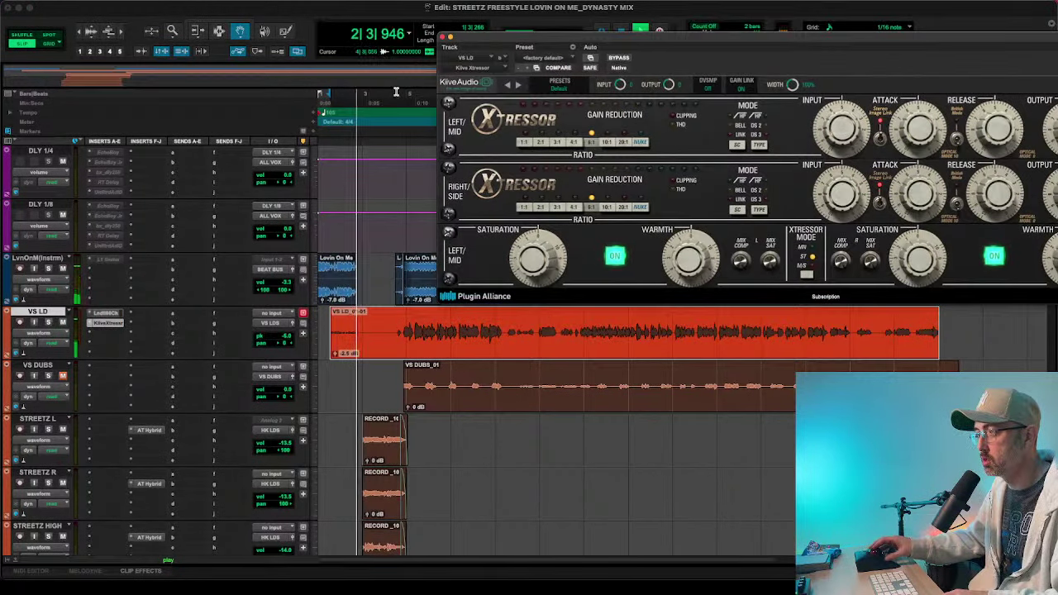
- Play the verse from just before its start and set the Xtressor's ratio to 2:1, adjusting its input and output levels by ear
click(395, 91)
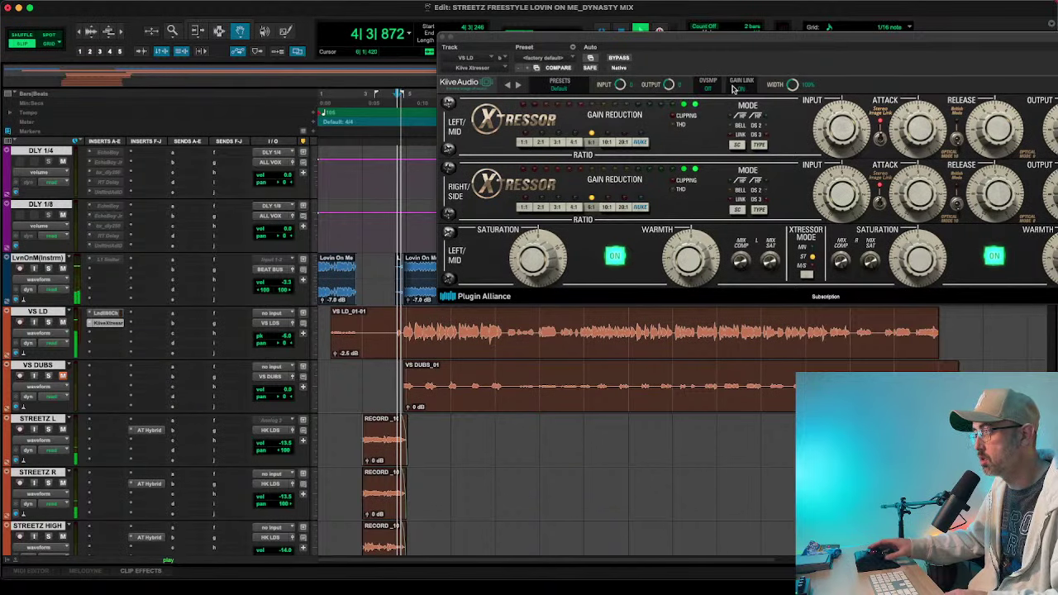
drag(764, 38, 524, 40)
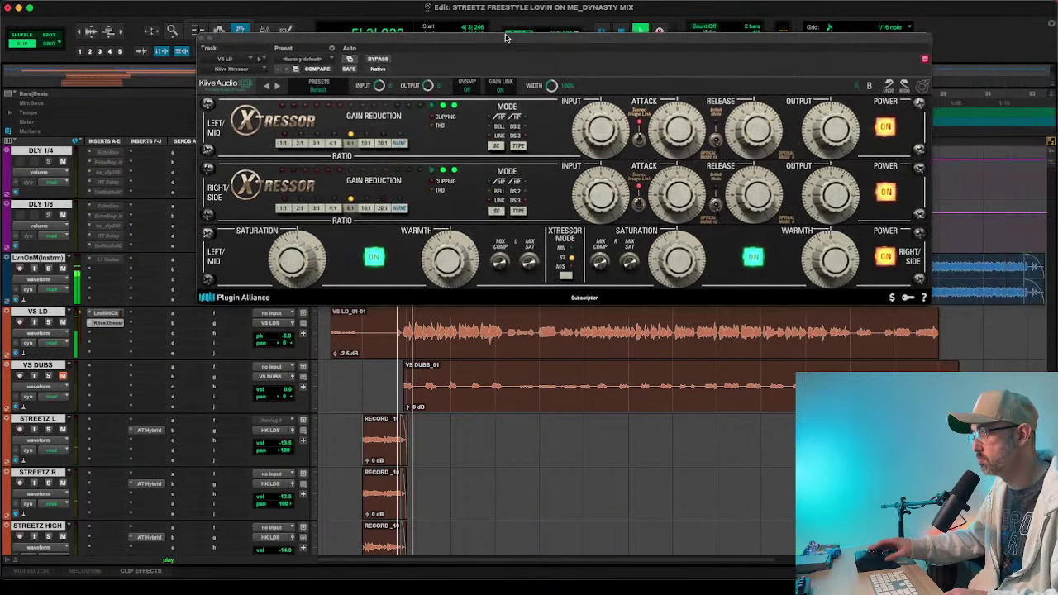
click(300, 143)
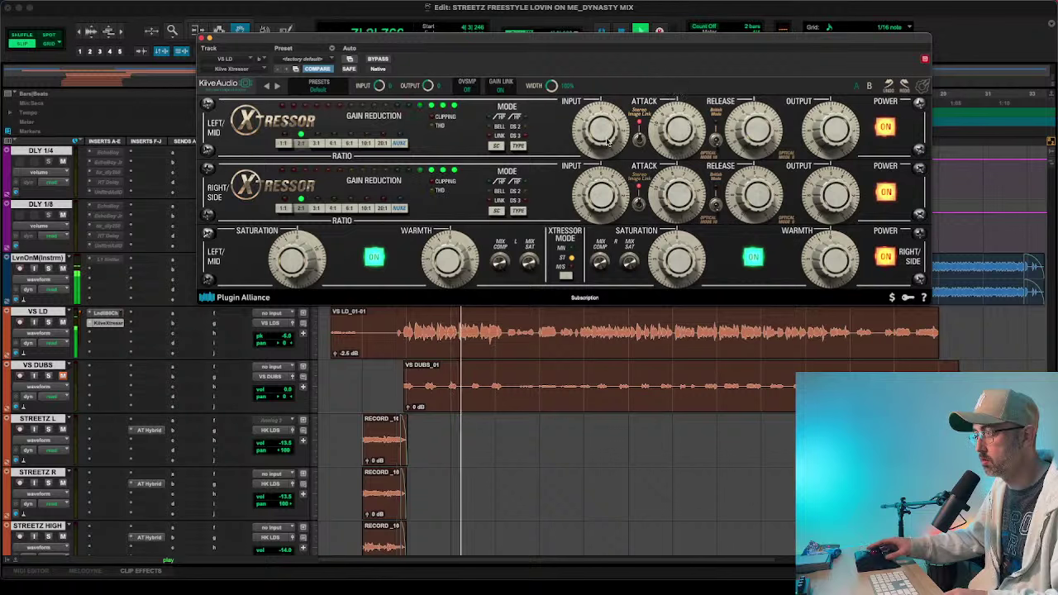
drag(602, 132, 603, 137)
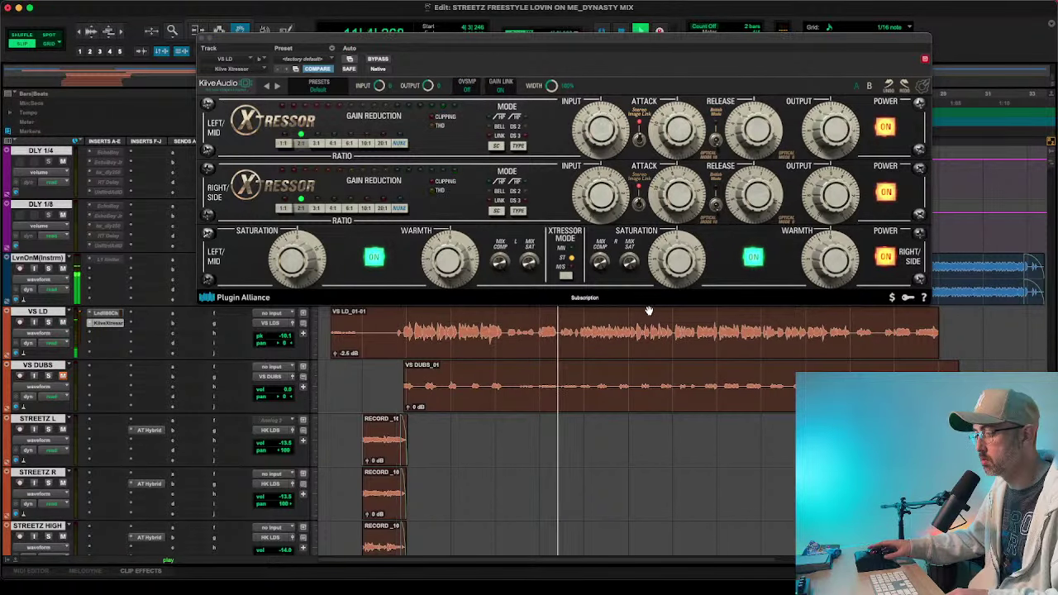
mouse_move(836, 139)
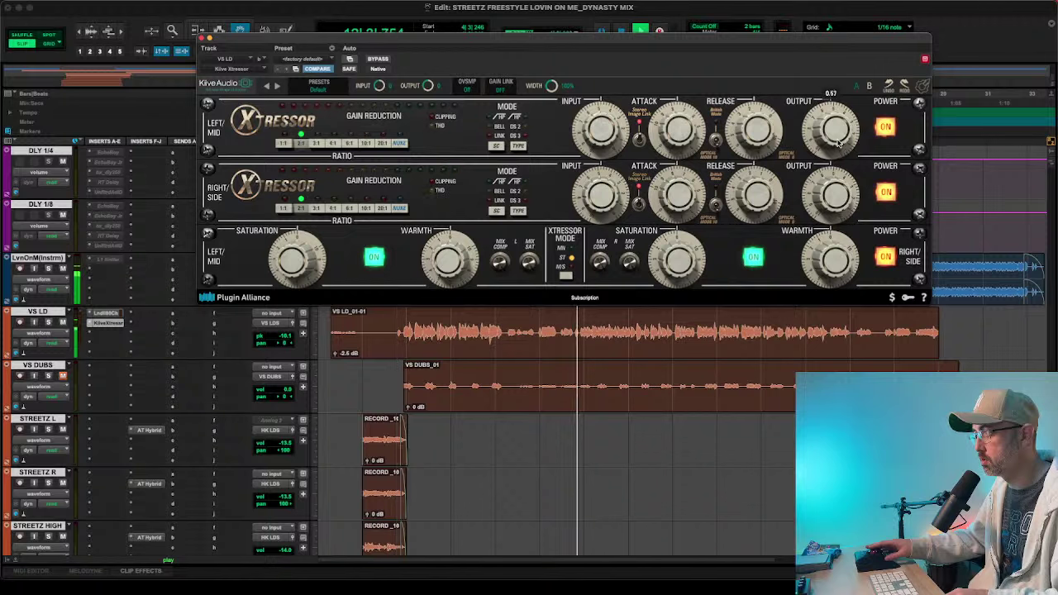
scroll(837, 142, down, 1)
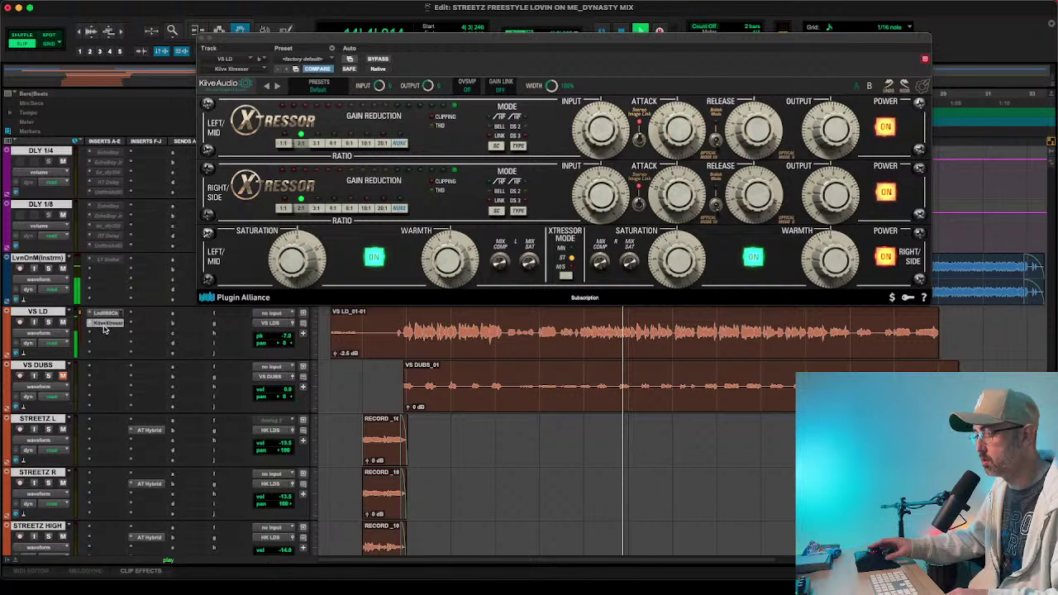
- Stop playback, shift the VS LD plug-ins down one slot and insert oeksound soothe2 ahead of the Lindell channel
key(space)
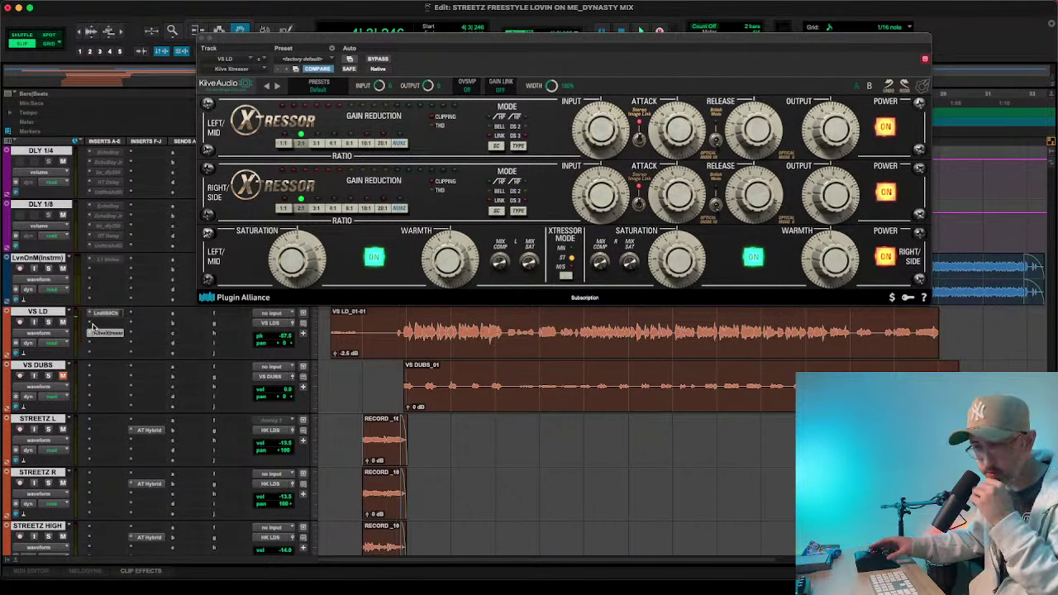
drag(114, 318, 110, 329)
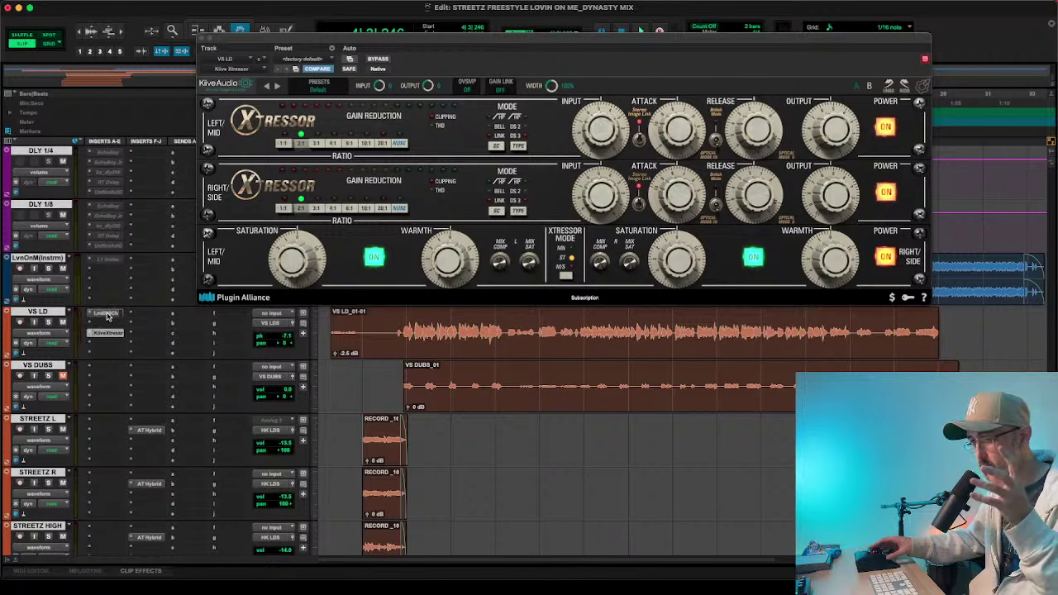
click(107, 314)
mouse_move(112, 314)
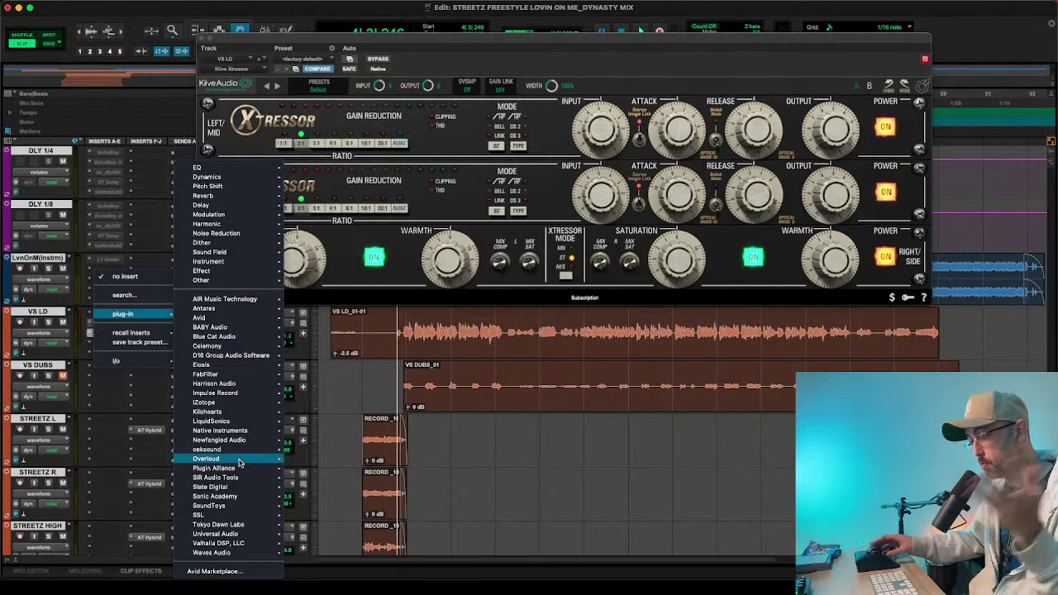
mouse_move(250, 455)
click(313, 454)
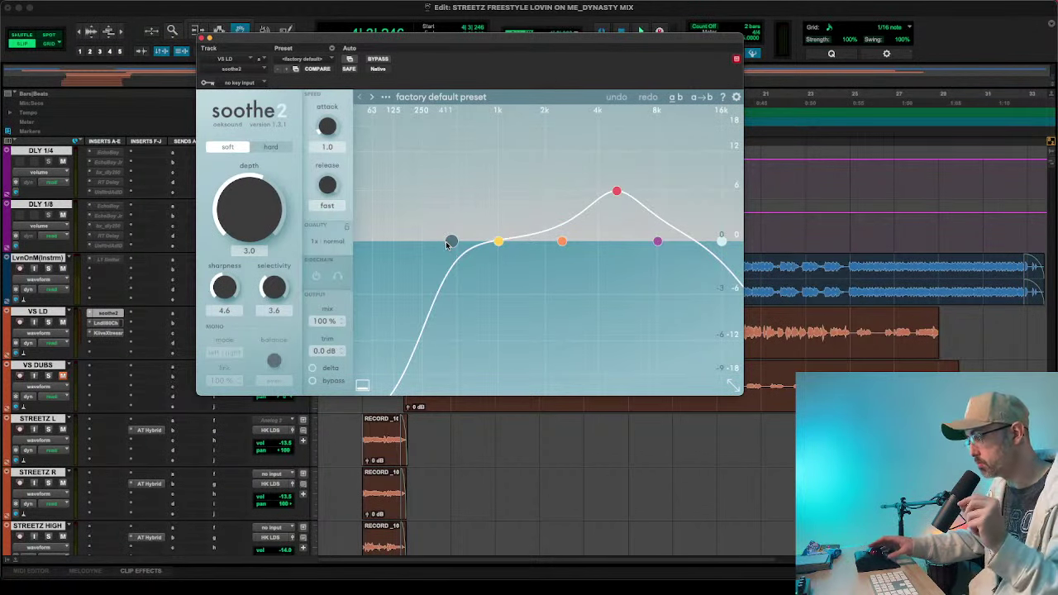
- Lower soothe2's low cut to 20 Hz and tune band 1 to 129 Hz with 5.9 dB sensitivity and a q of 2.8 while listening
drag(451, 241, 356, 241)
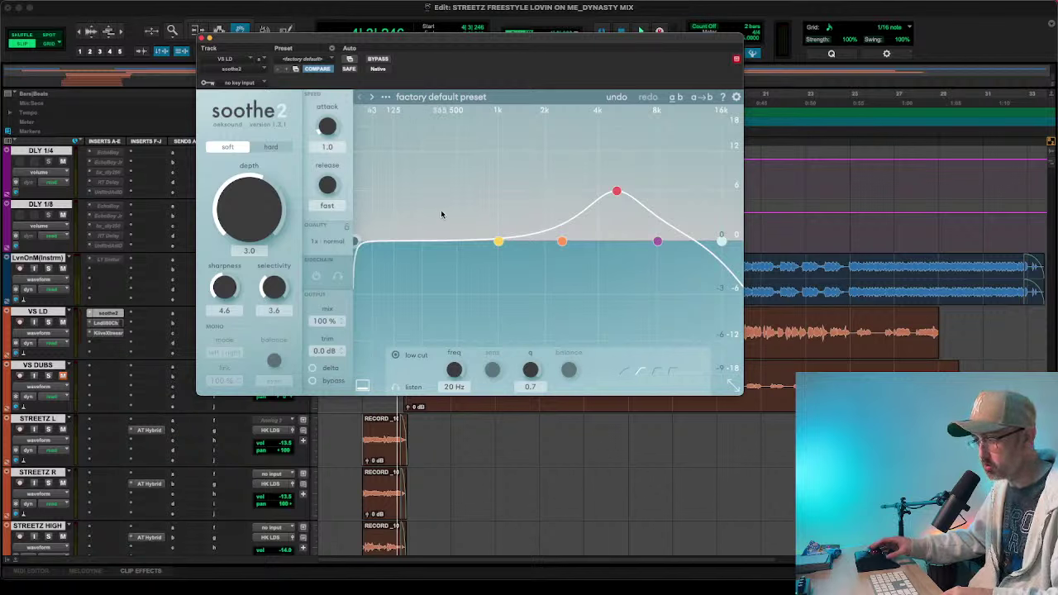
drag(496, 242, 389, 199)
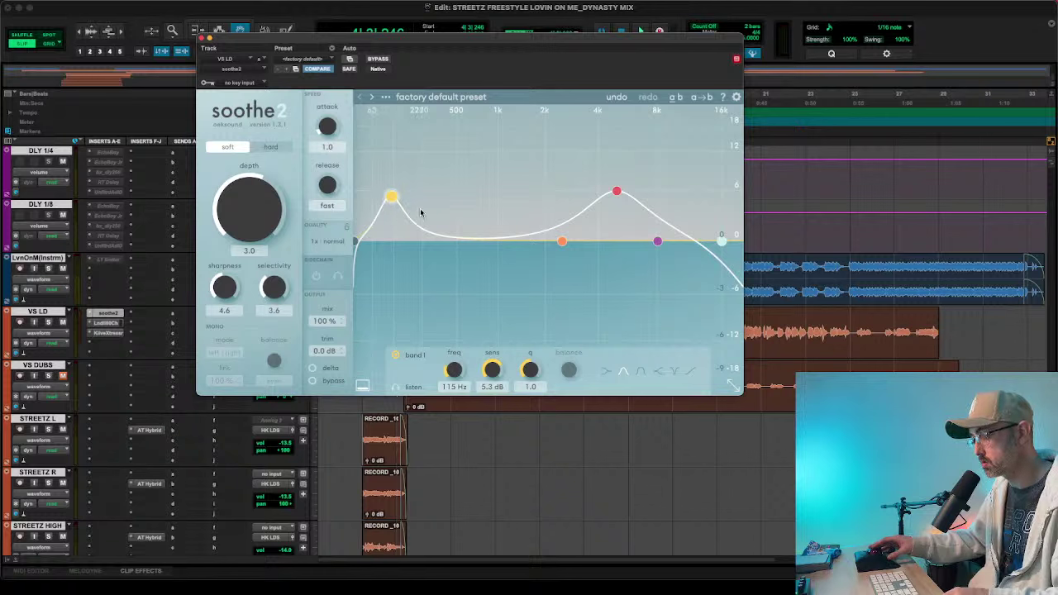
key(space)
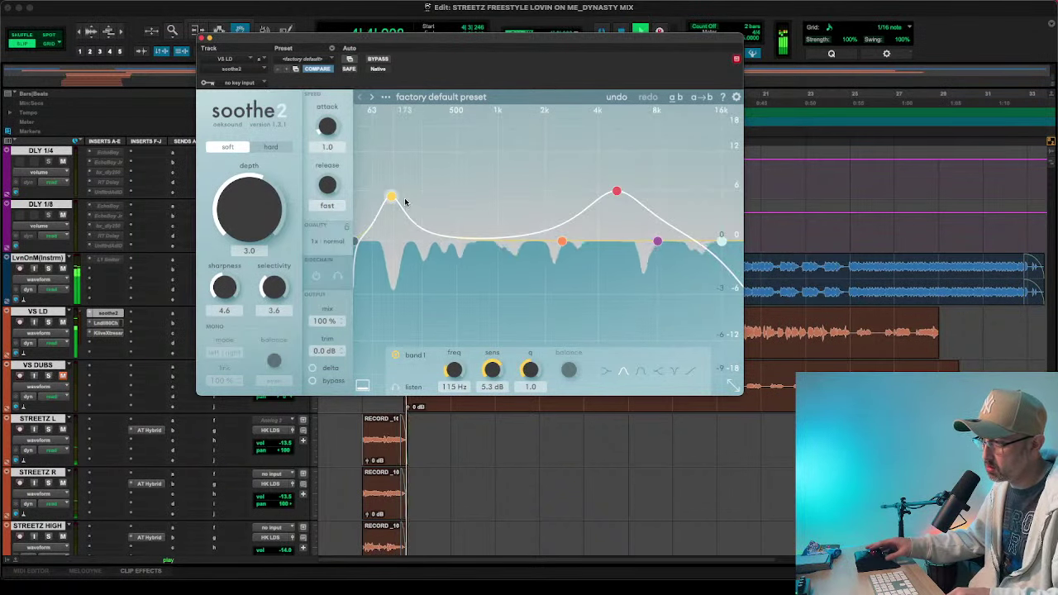
drag(391, 197, 394, 183)
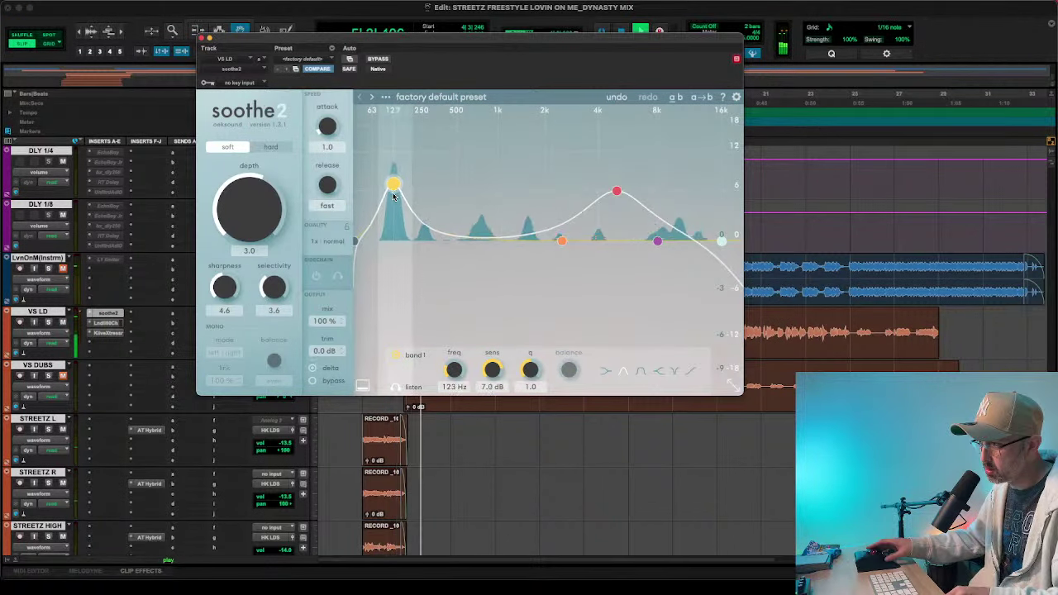
mouse_move(394, 192)
mouse_down()
mouse_move(392, 219)
mouse_move(394, 182)
mouse_up()
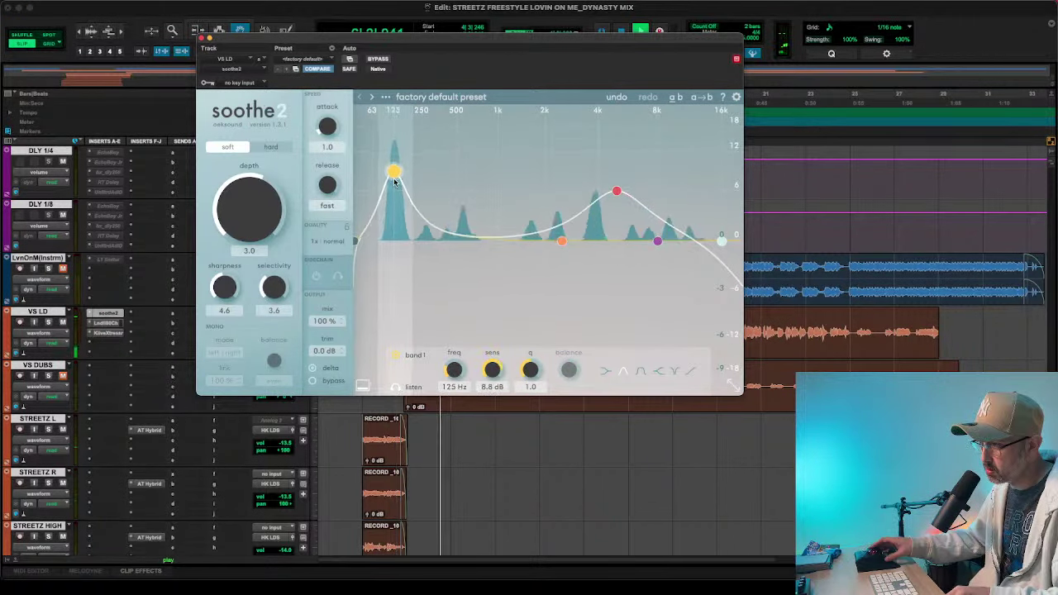
scroll(394, 181, up, 5)
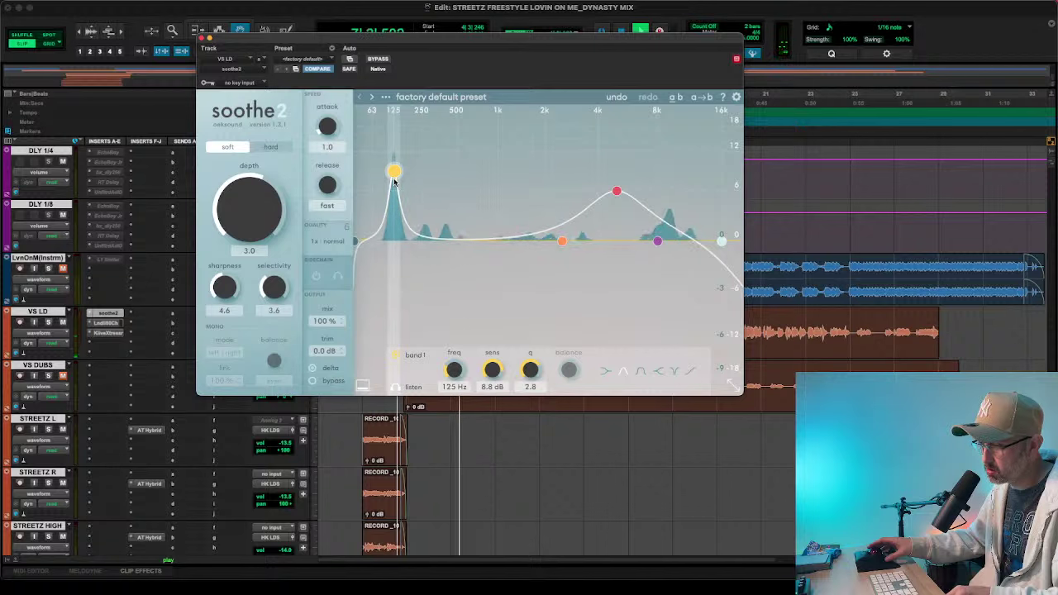
drag(394, 181, 395, 202)
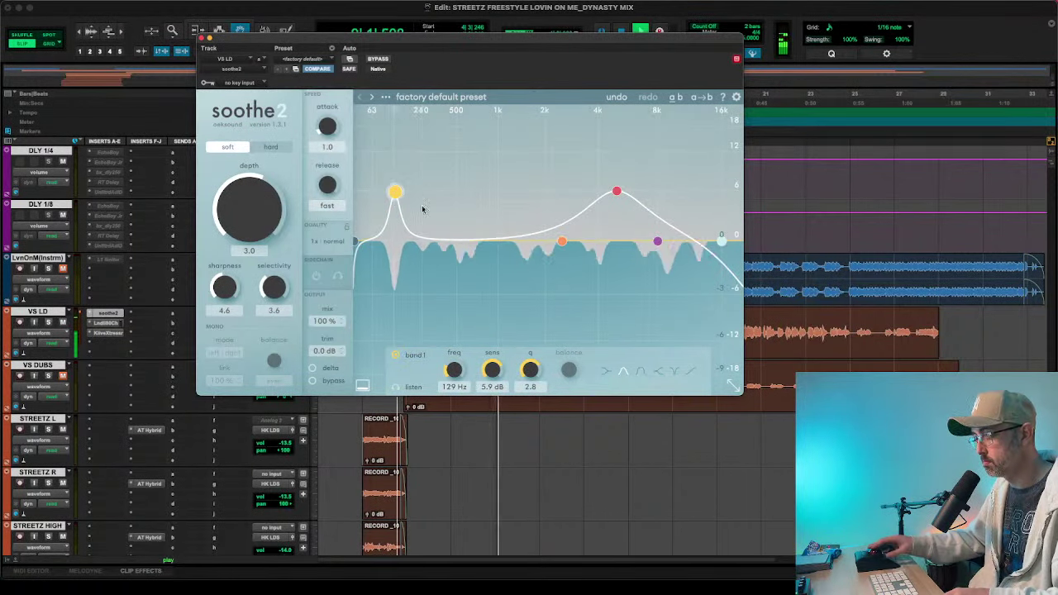
key(space)
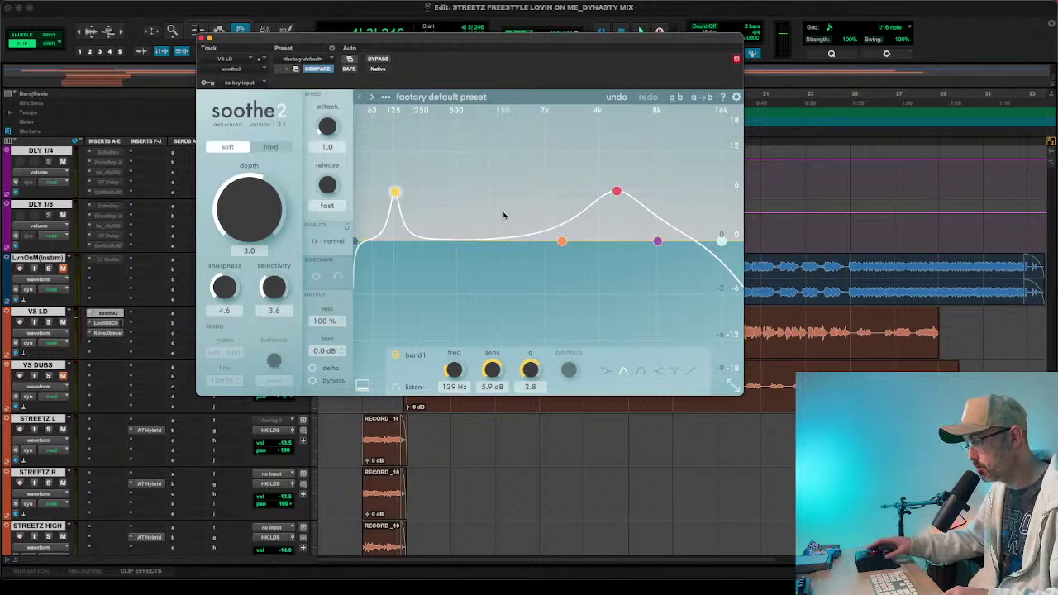
- Move soothe2's band 2 down to 210 Hz with 3.9 dB sensitivity while playing the verse
drag(562, 240, 430, 215)
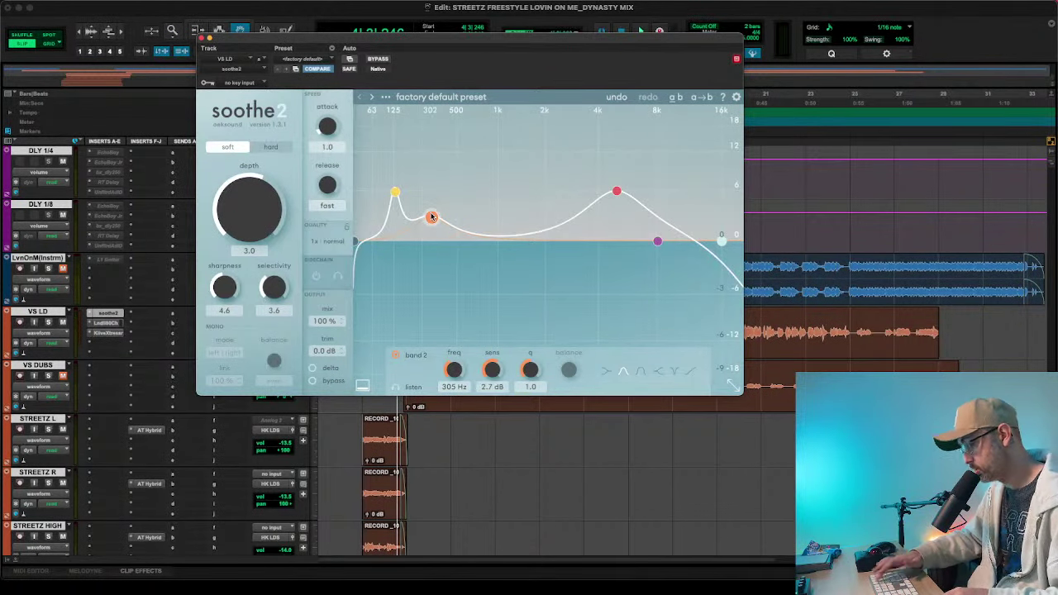
key(space)
mouse_move(432, 217)
mouse_down()
mouse_move(386, 194)
mouse_move(414, 207)
mouse_up()
key(alt)
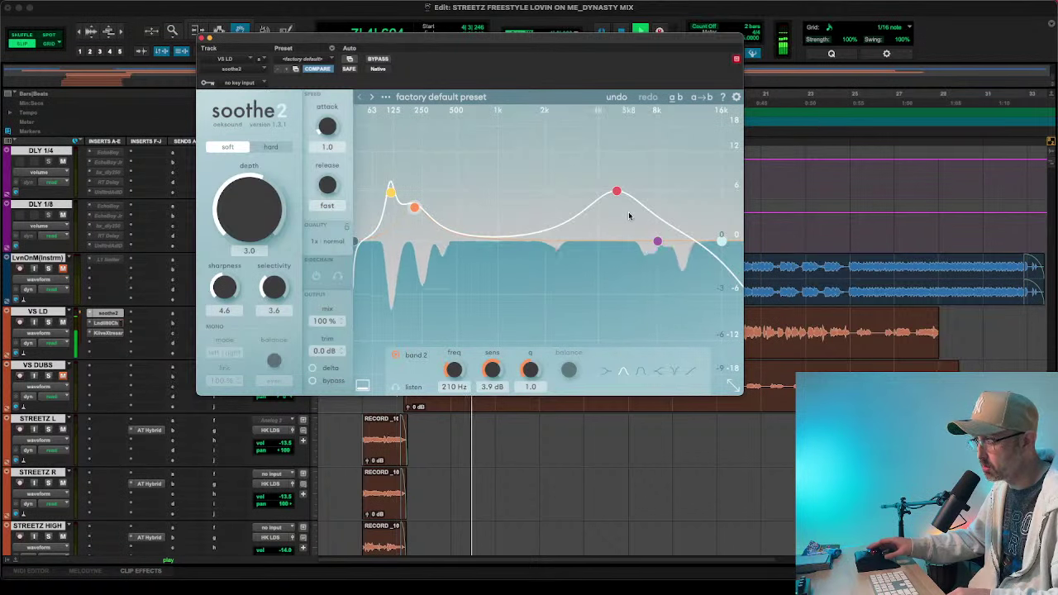
- Set soothe2's band 3 to 5.8 kHz with 3.1 dB sensitivity and reduce the overall depth to 1.9
drag(616, 191, 631, 215)
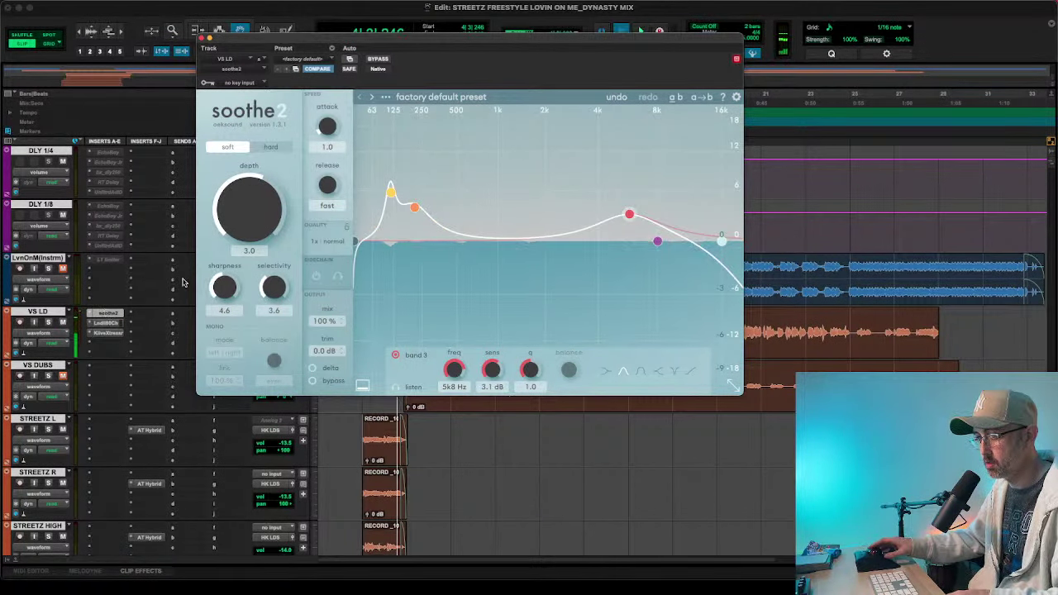
key(space)
drag(259, 207, 233, 221)
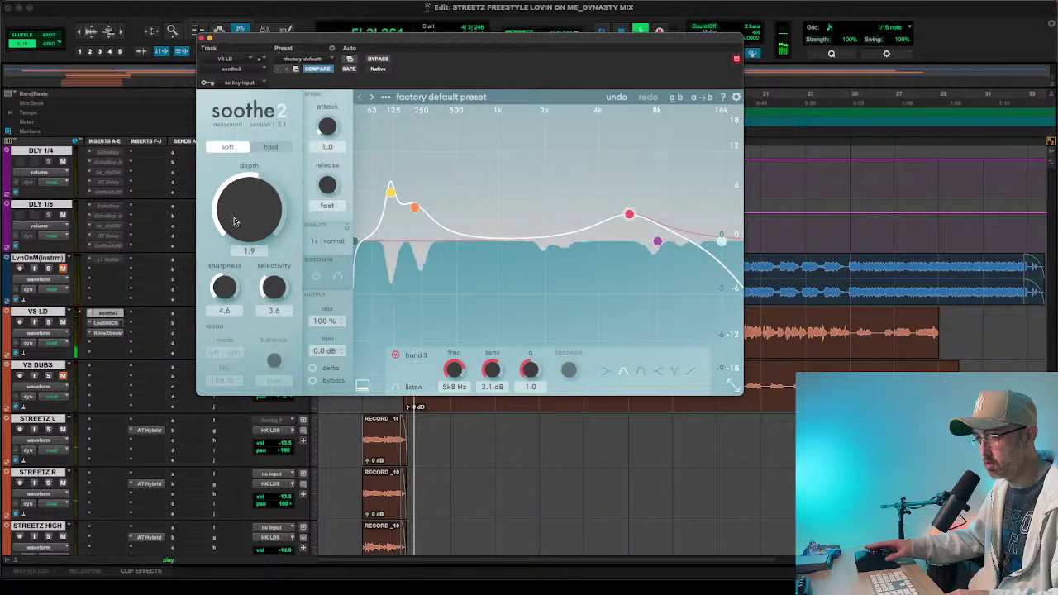
- Check the Lindell channel on VS LD during playback, close its window and replay the verse from its start
click(108, 323)
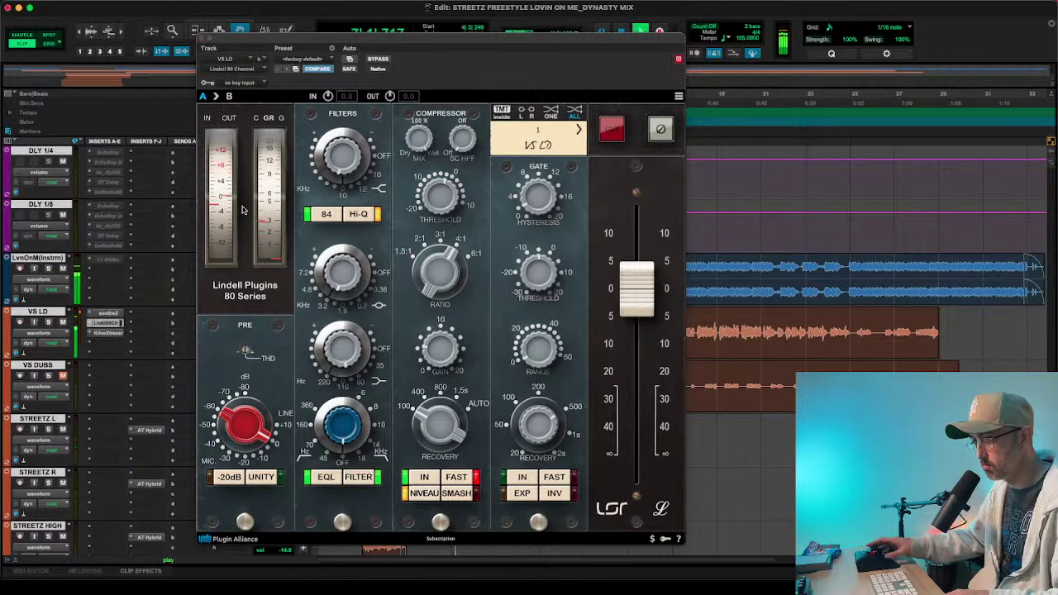
click(206, 41)
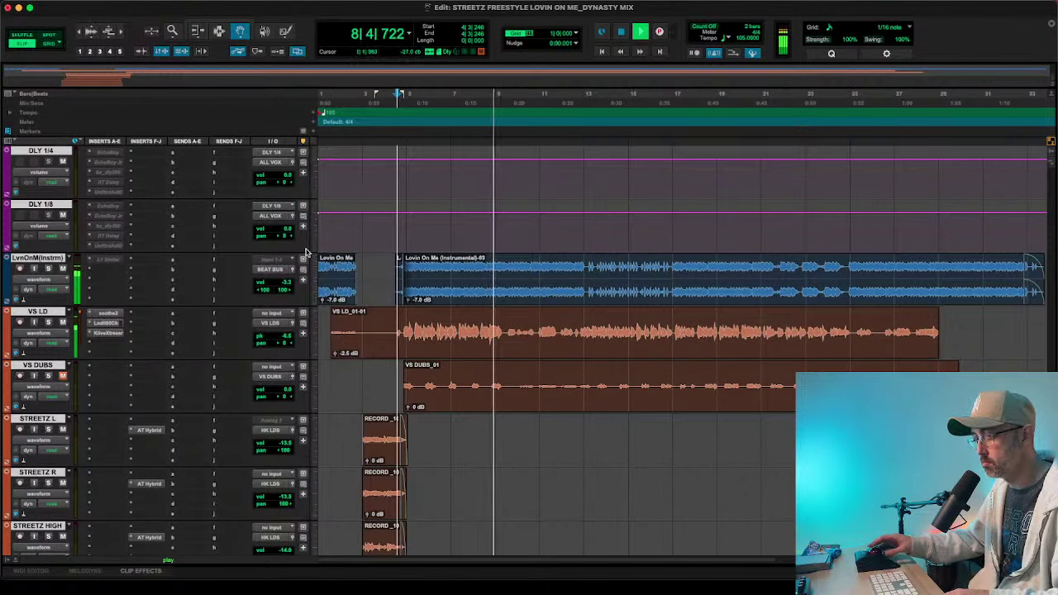
key(space)
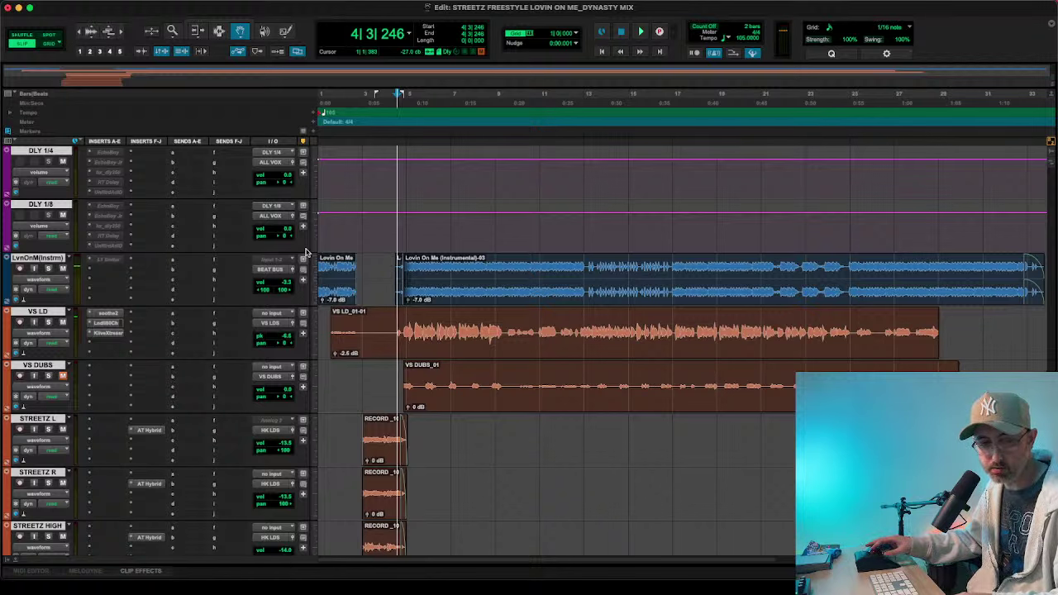
key(space)
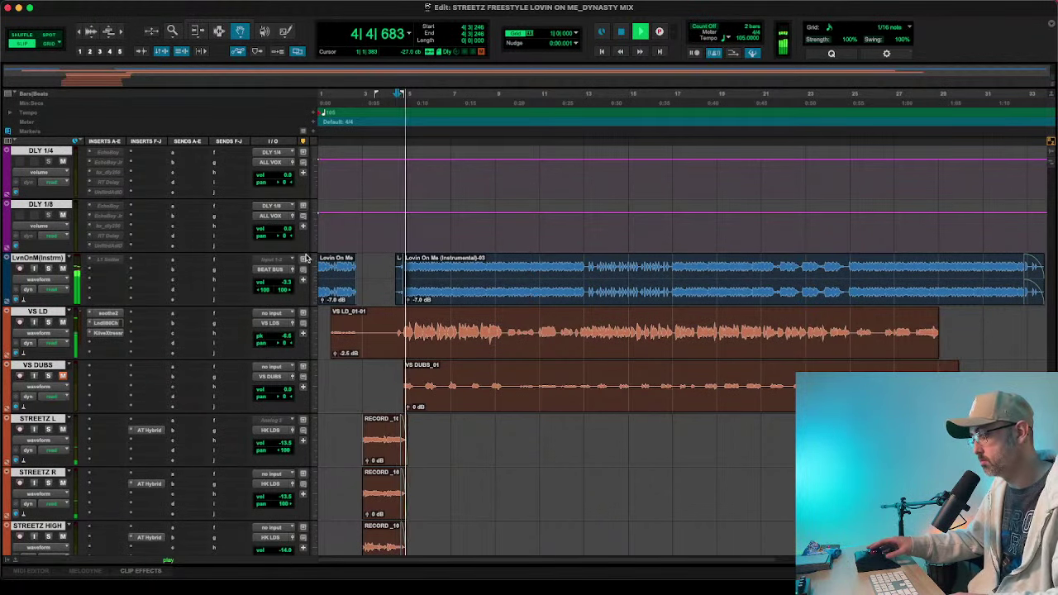
- Compare VS LD with all of its inserts bypassed and active during playback, with the Lindell channel open, then close its window
click(107, 323)
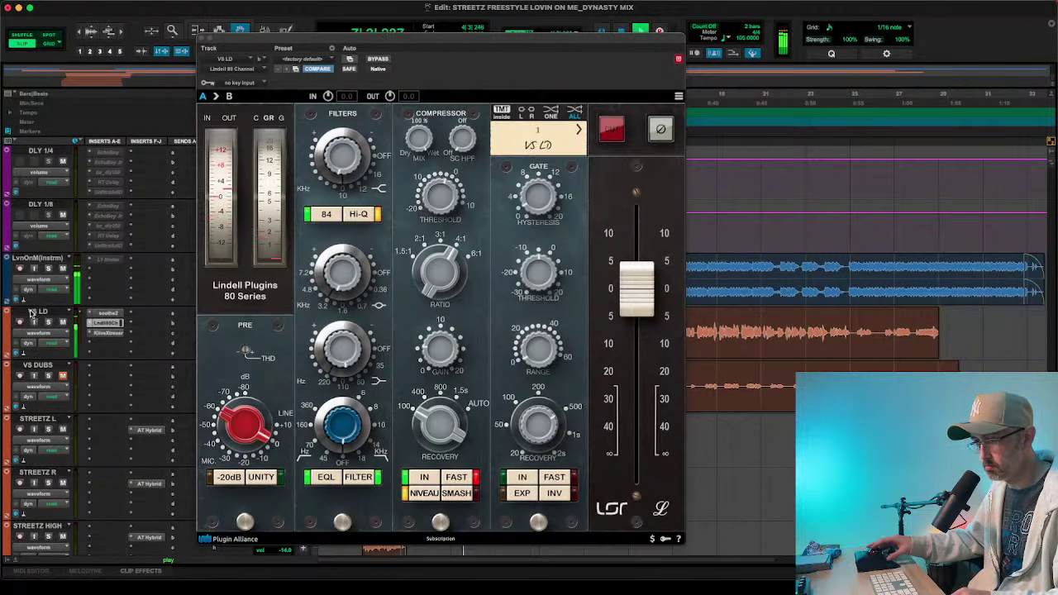
key(shift+a)
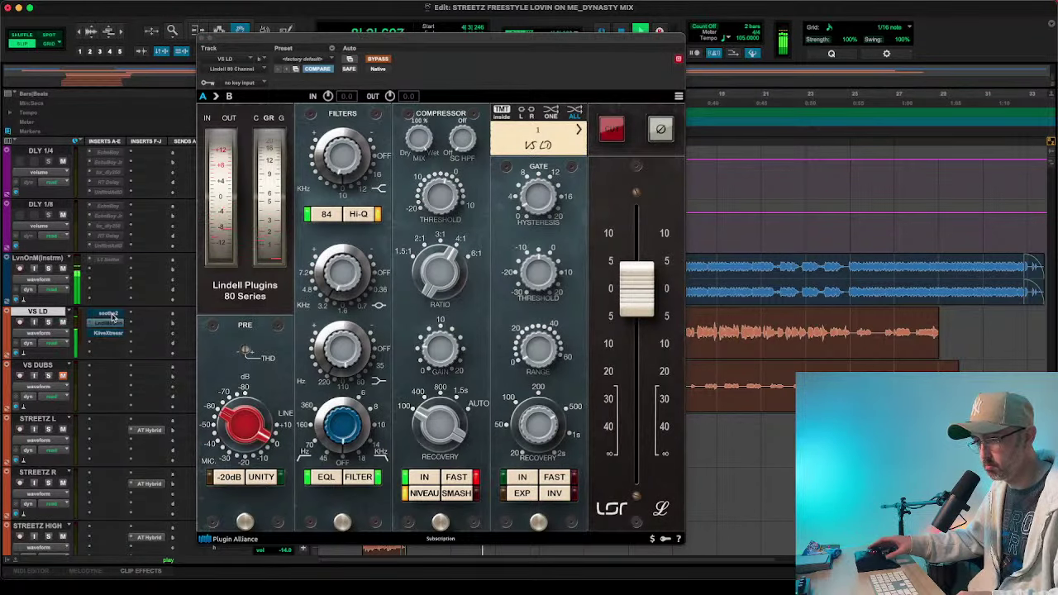
shift+super+click(108, 316)
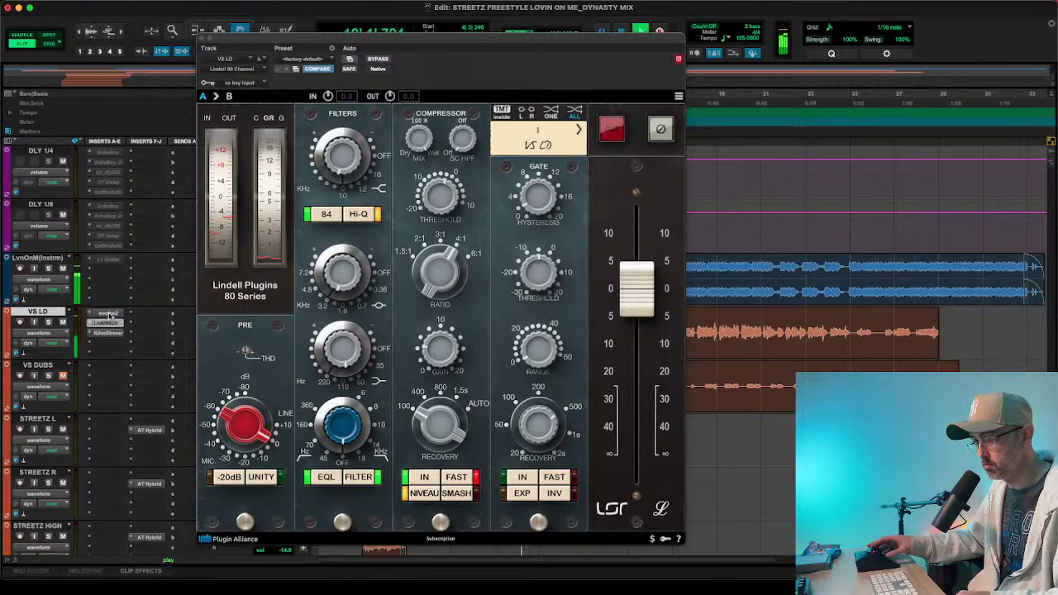
shift+super+click(108, 316)
shift+super+click(108, 316)
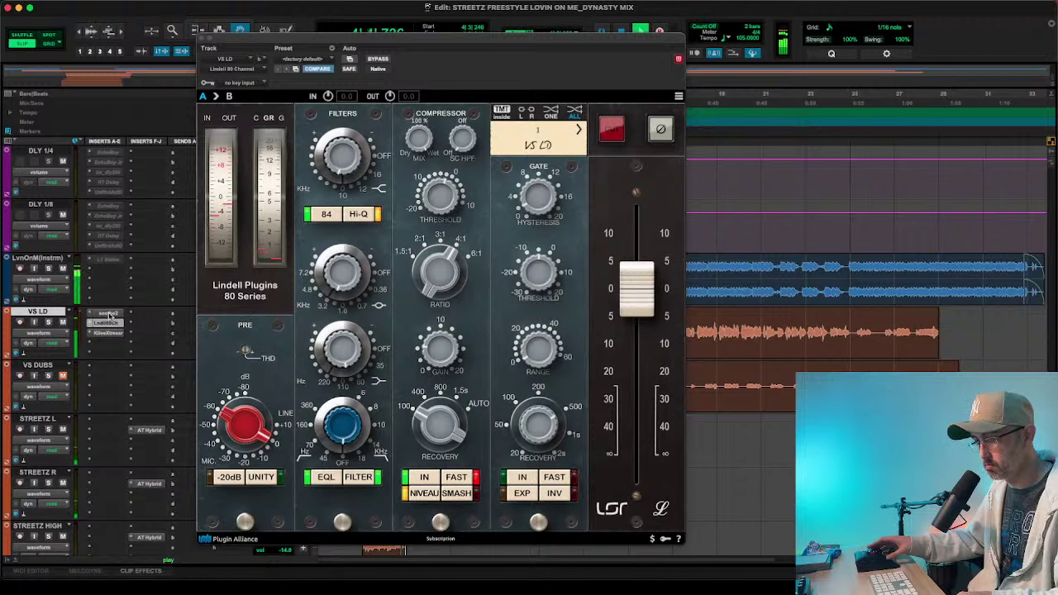
shift+super+click(108, 316)
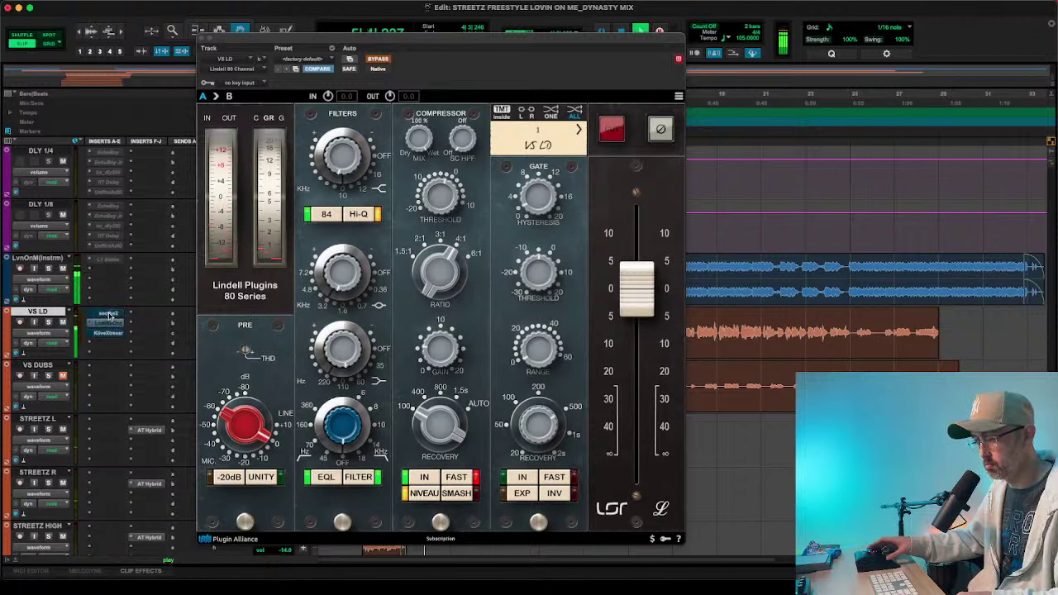
shift+super+click(108, 315)
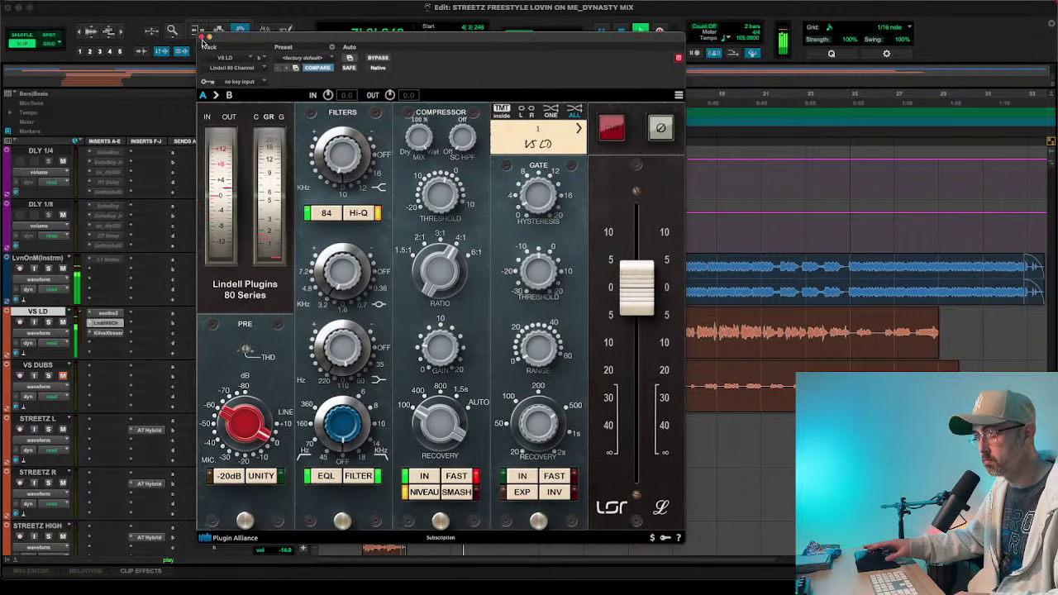
click(203, 38)
- Open Crystalline on the VERB track and raise VS LEAD's VERB send to about -30.2 dB during playback
scroll(139, 267, up, 8)
scroll(139, 267, up, 6)
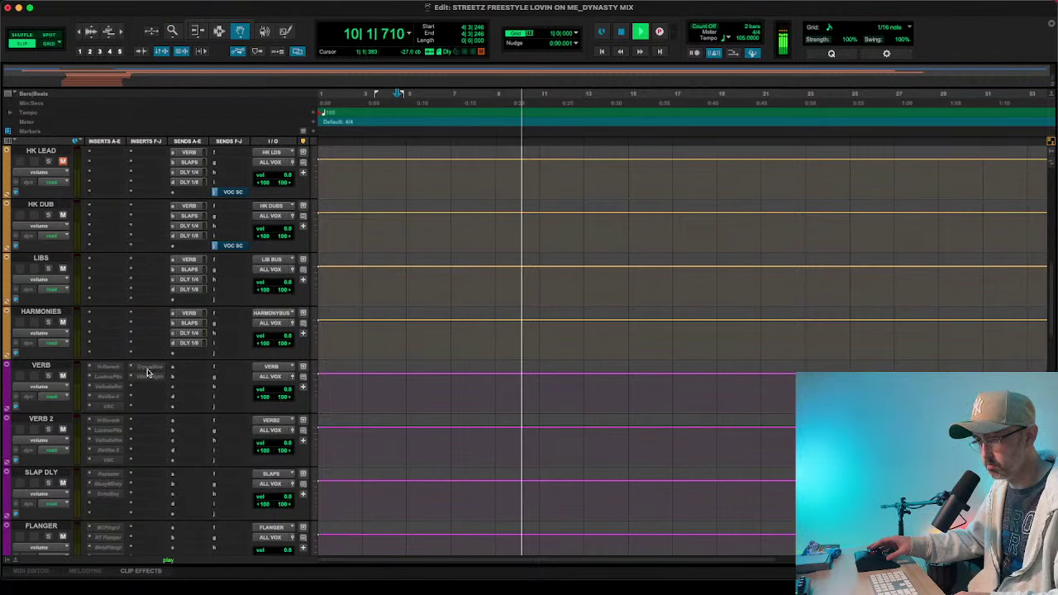
click(149, 367)
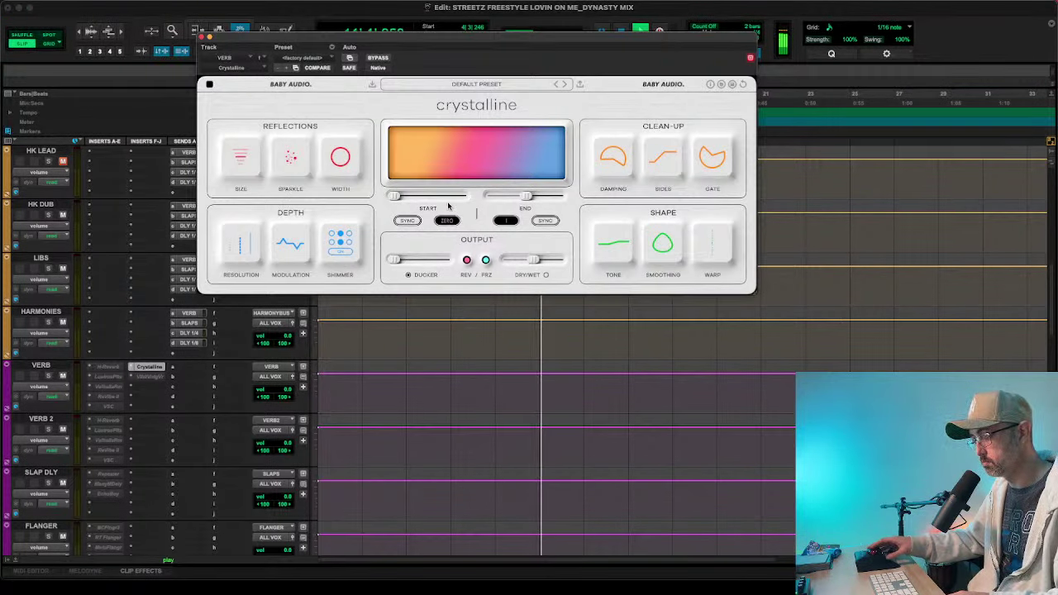
scroll(149, 250, up, 4)
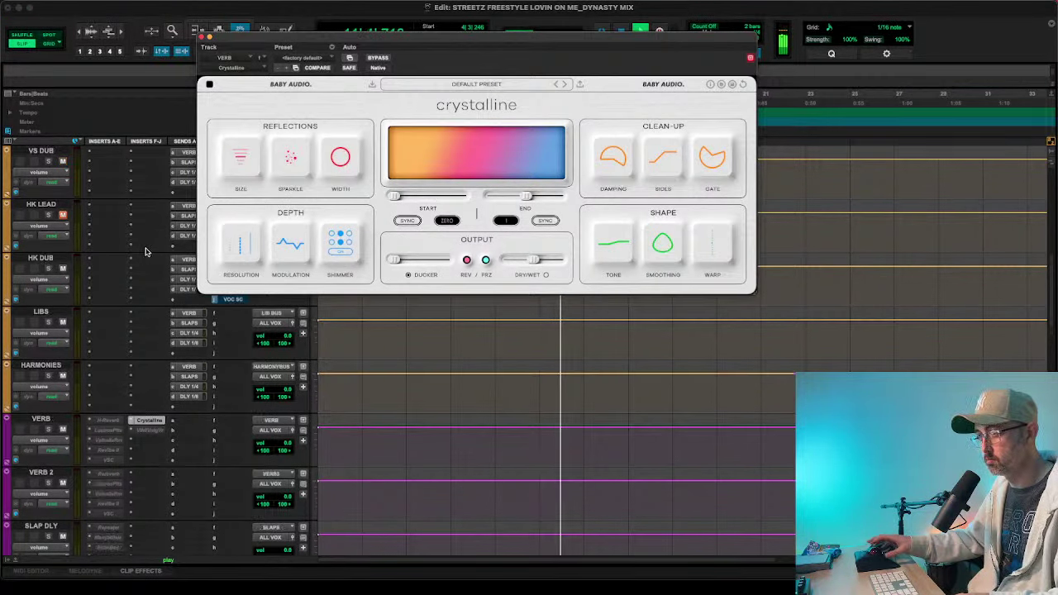
click(183, 260)
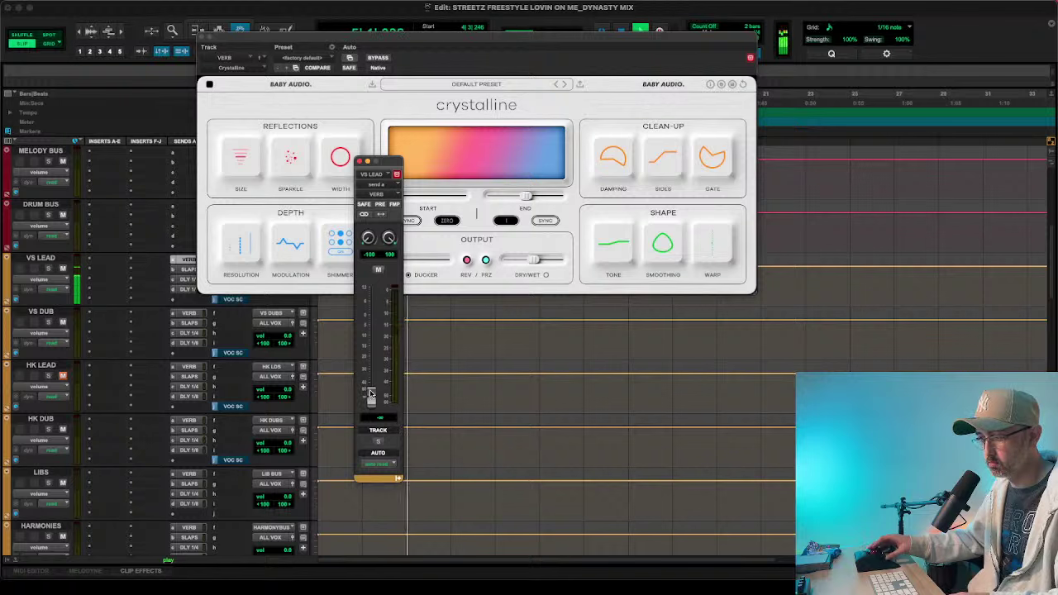
drag(370, 398, 371, 373)
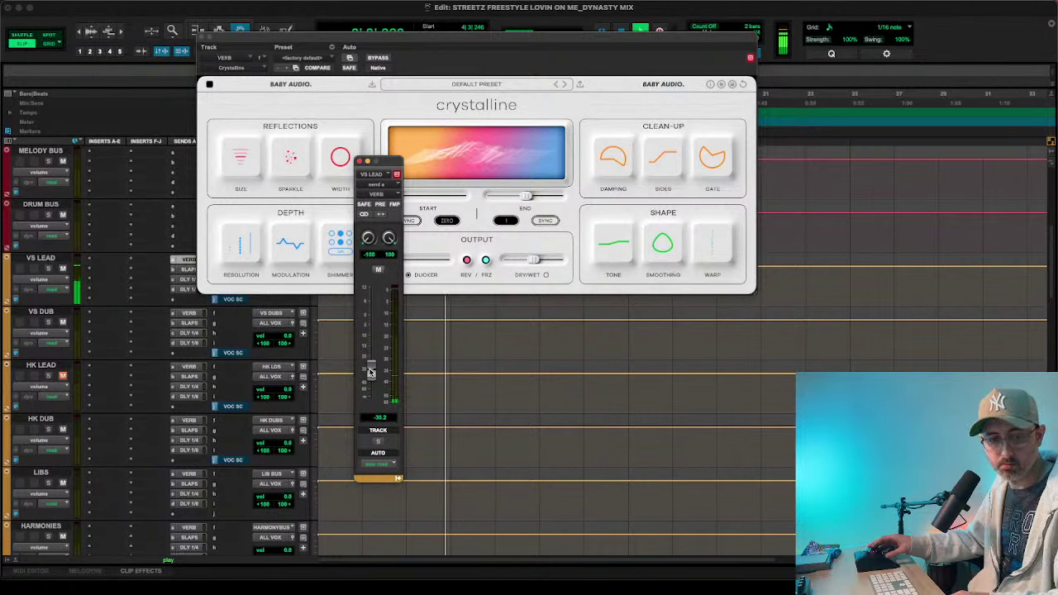
- Increase Crystalline's reflection width while listening, then stop playback and close the reverb and send windows
click(246, 157)
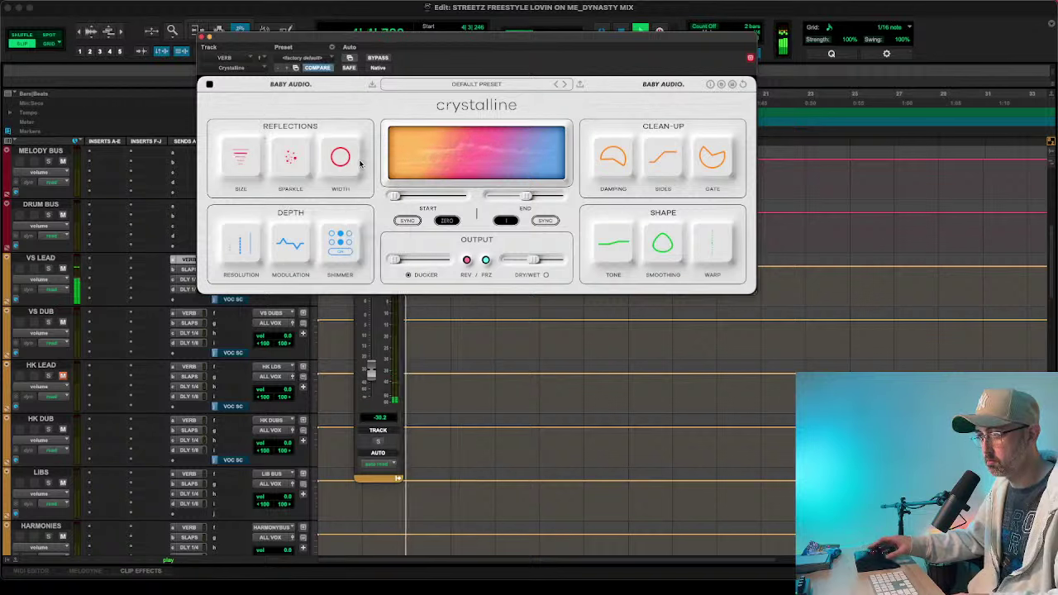
drag(356, 161, 358, 139)
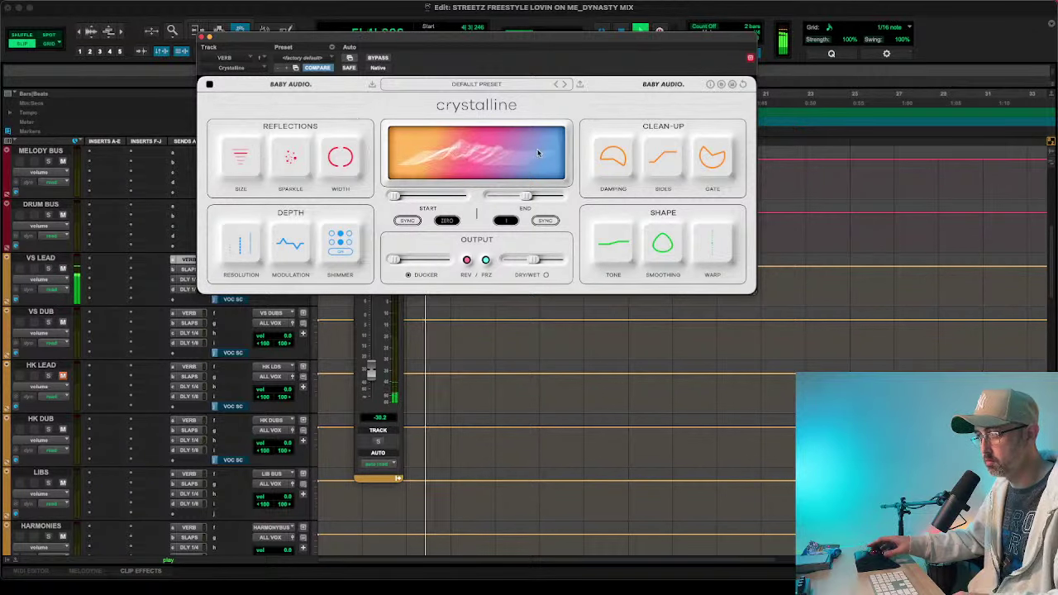
scroll(116, 273, down, 2)
scroll(116, 273, down, 10)
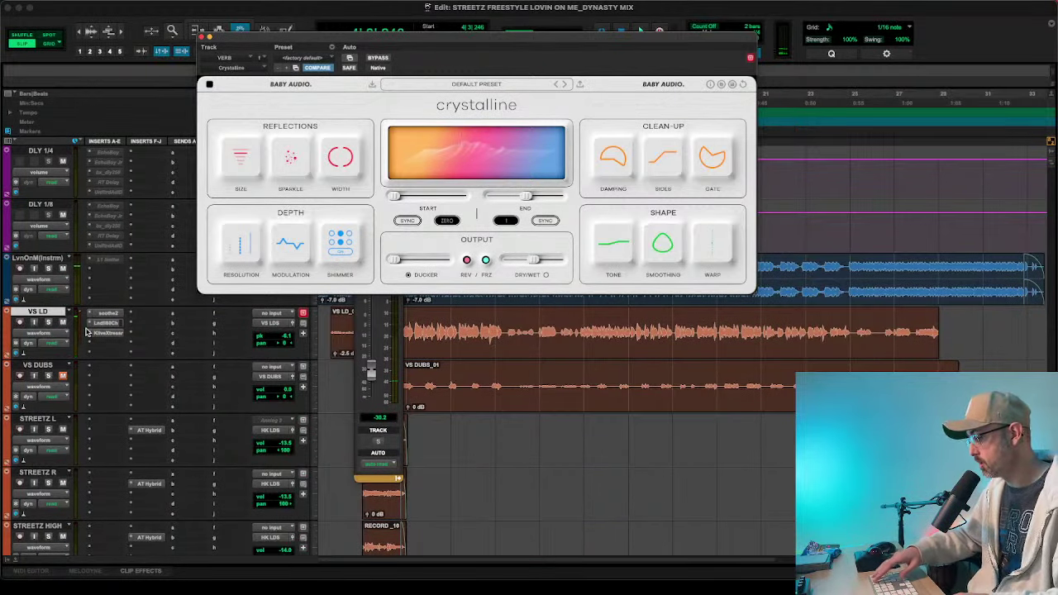
click(198, 35)
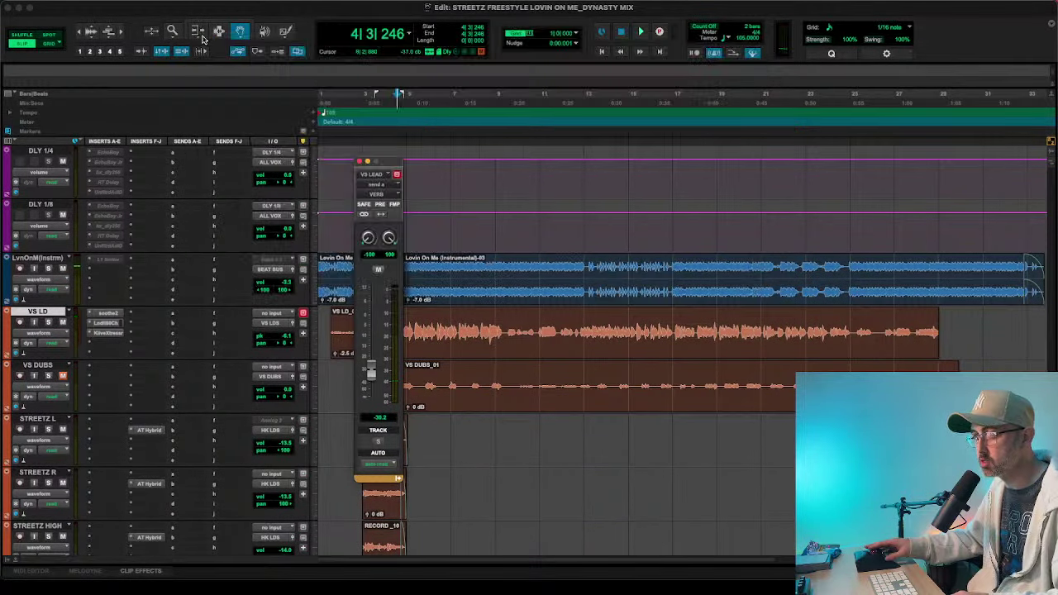
click(360, 162)
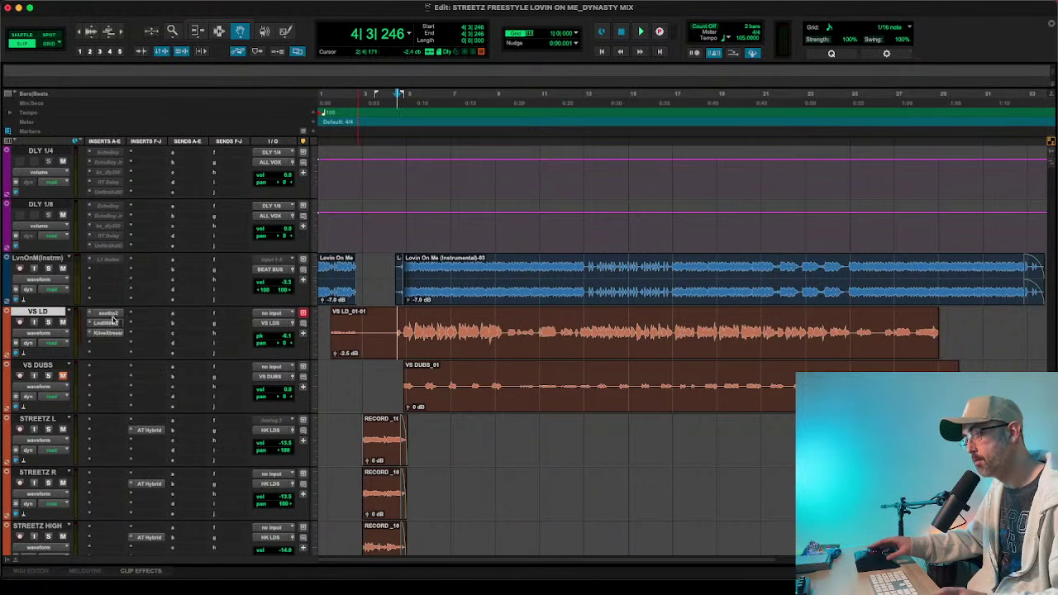
- Copy VS LD's soothe2, Lindell 80 Channel and Kiive Xtressor inserts to VS DUBS
drag(108, 315, 114, 348)
drag(112, 355, 109, 369)
scroll(184, 383, down, 1)
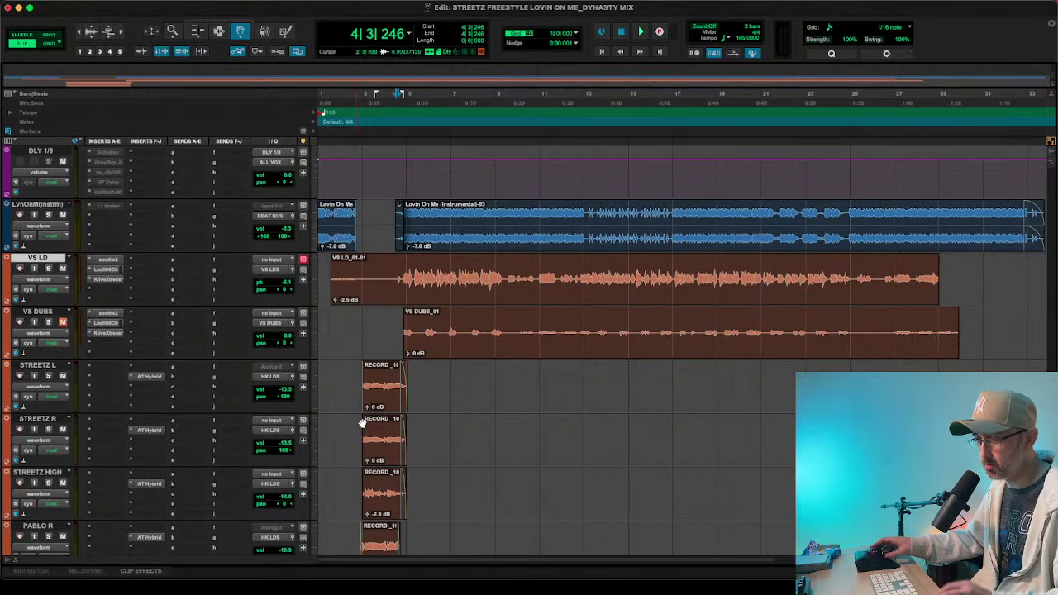
scroll(362, 422, down, 6)
scroll(371, 423, up, 11)
scroll(212, 354, down, 5)
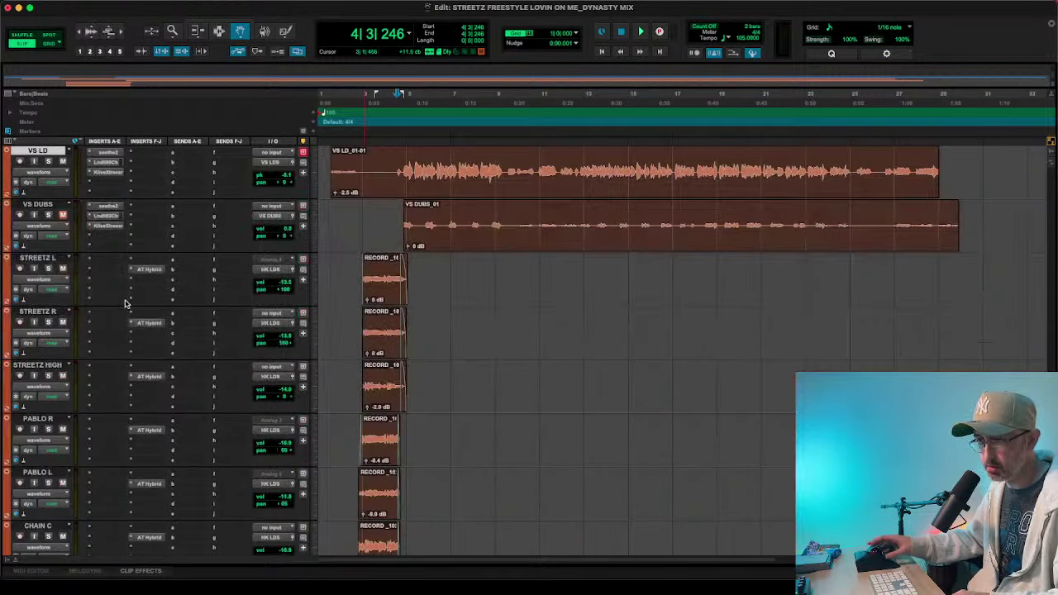
- Copy the soothe2, Lindell and Xtressor inserts to STREETZ L and unmute VS DUBS
scroll(123, 281, up, 1)
drag(109, 207, 107, 313)
drag(106, 217, 104, 321)
drag(107, 226, 111, 339)
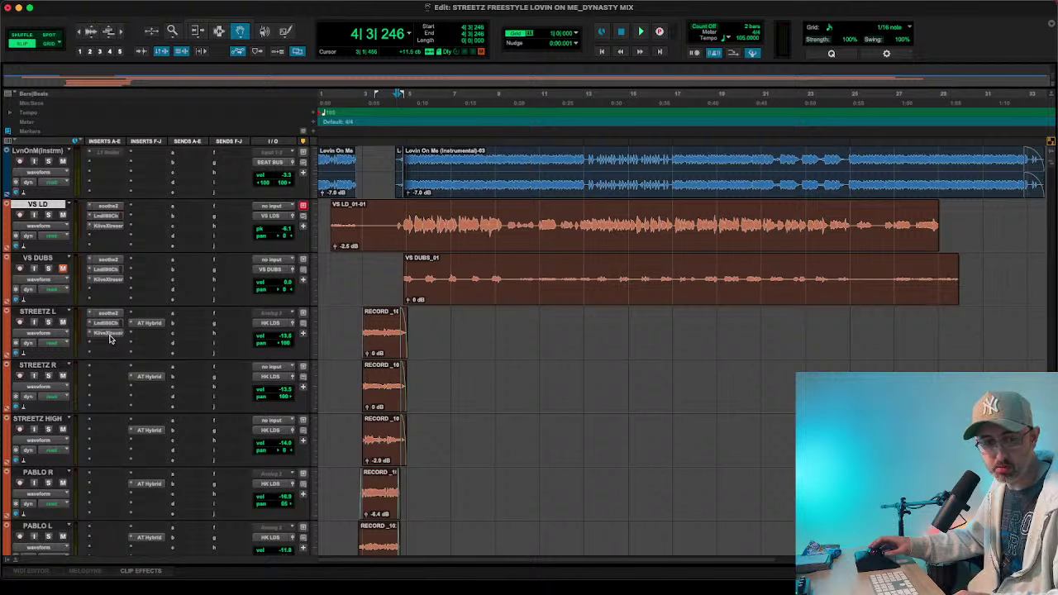
click(66, 269)
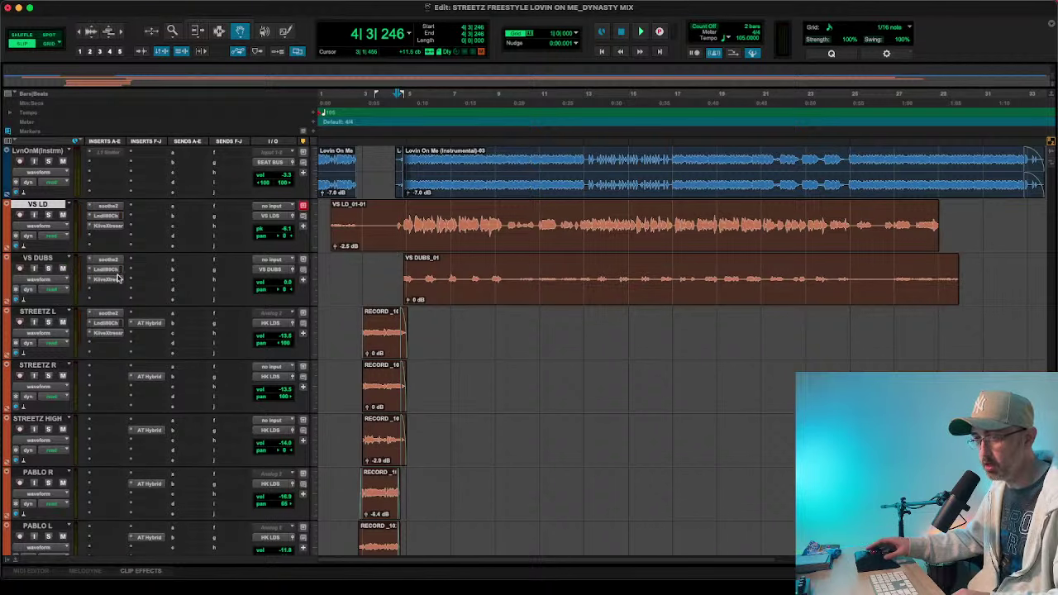
- Copy the same three-plugin chain to STREETZ R, STREETZ HIGH and PABLO R
drag(106, 315, 106, 377)
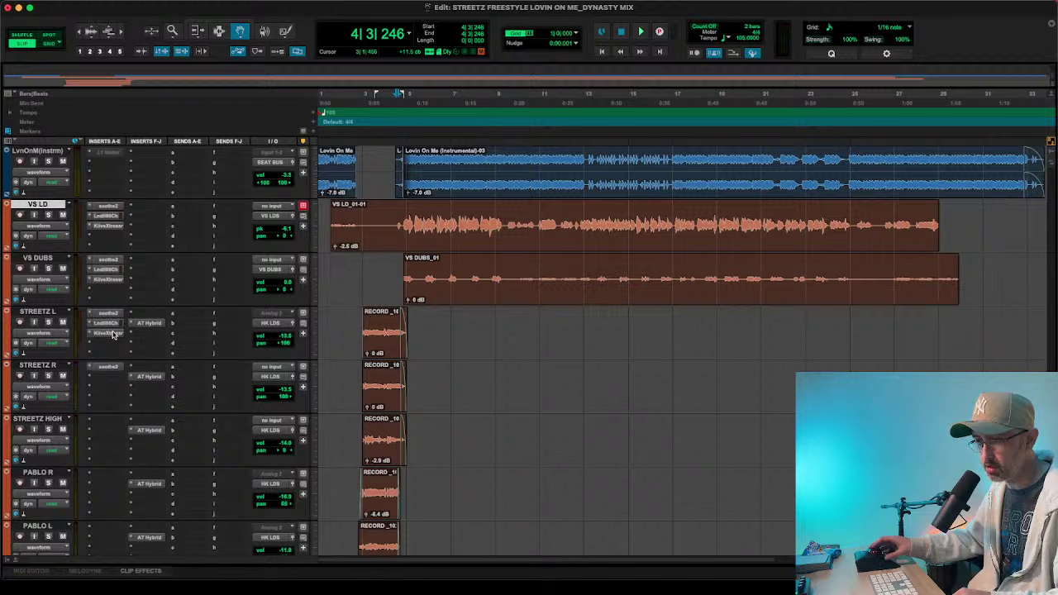
drag(109, 333, 101, 390)
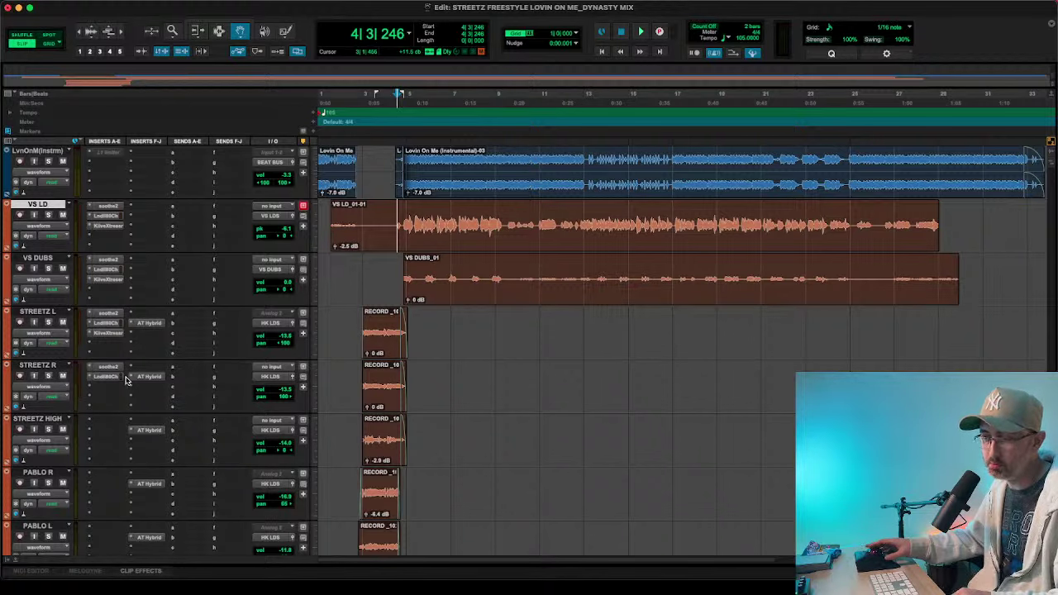
scroll(127, 380, down, 3)
drag(107, 207, 105, 269)
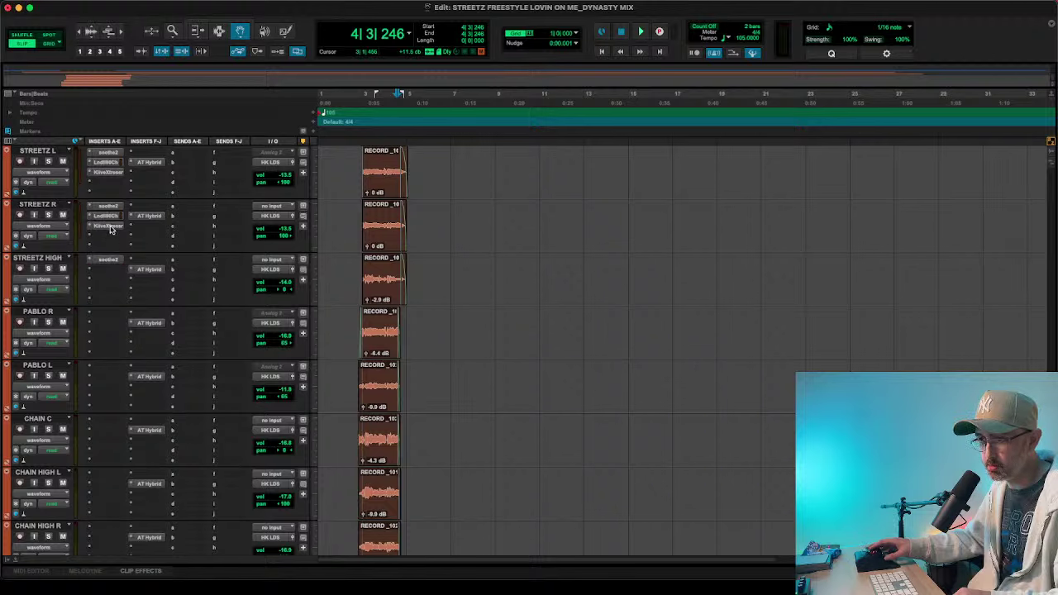
drag(107, 226, 106, 314)
drag(106, 270, 105, 323)
drag(107, 282, 107, 333)
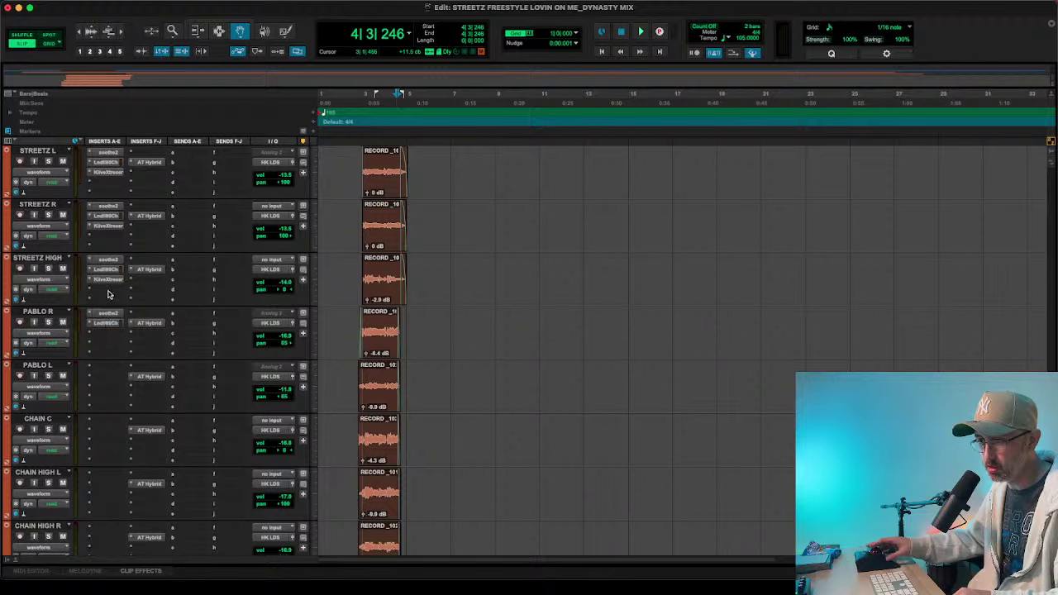
- Copy the soothe2, Lindell and Xtressor inserts to PABLO L and CHAIN C
drag(107, 260, 107, 367)
drag(115, 325, 106, 424)
drag(106, 378, 105, 433)
drag(106, 390, 116, 411)
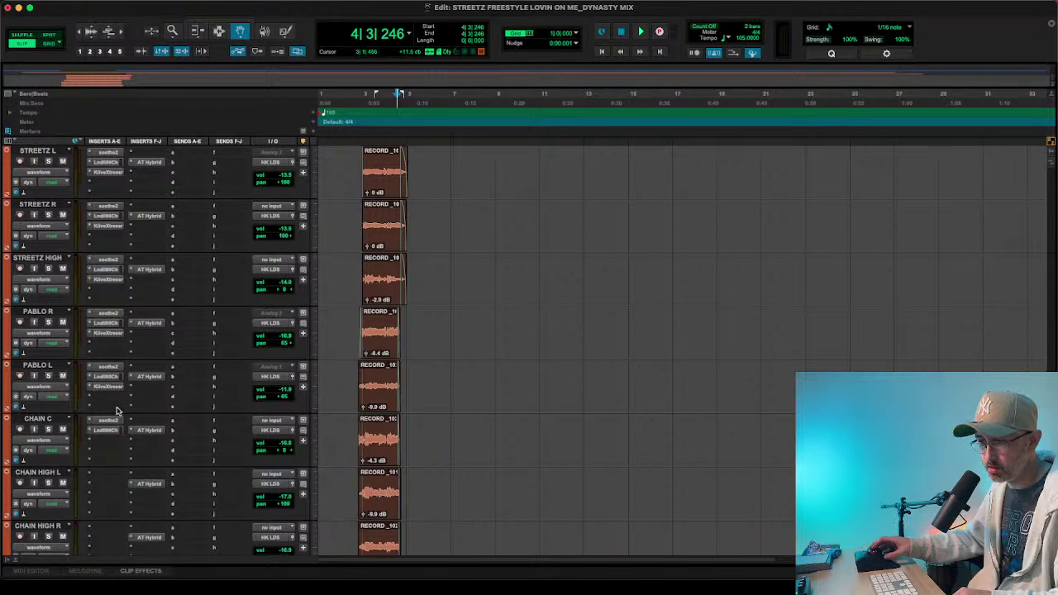
scroll(117, 411, down, 3)
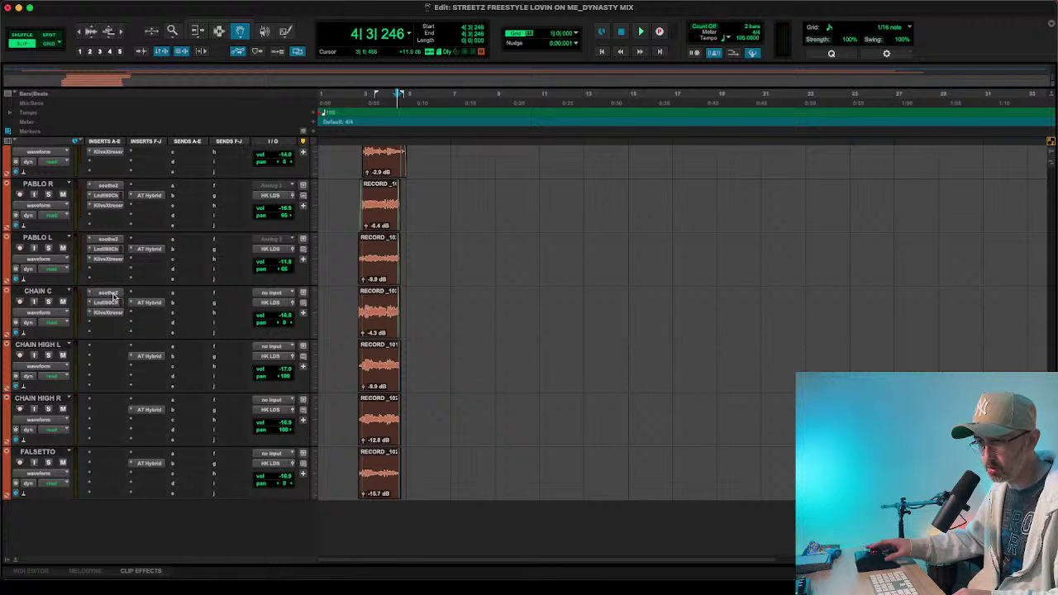
- Copy the three inserts to CHAIN HIGH L and arrange them as soothe2, Lindell, Xtressor
drag(114, 297, 109, 347)
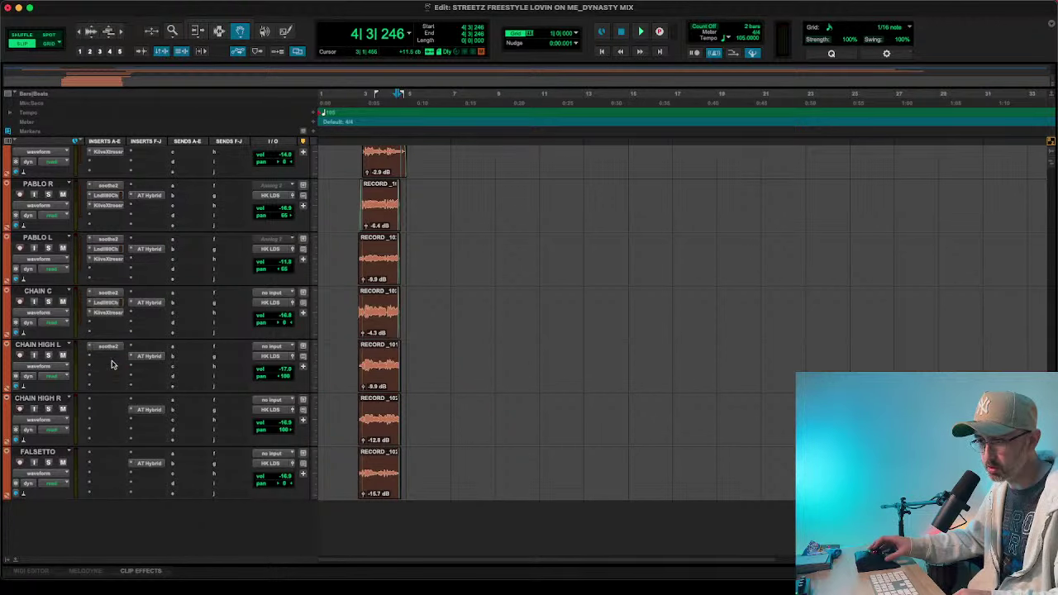
click(113, 367)
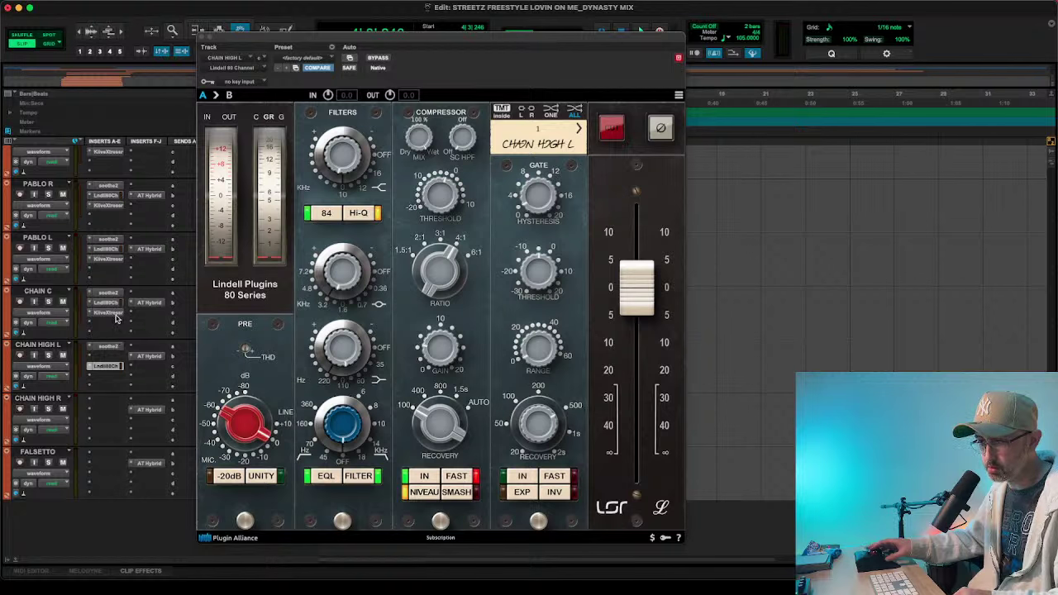
drag(113, 313, 111, 367)
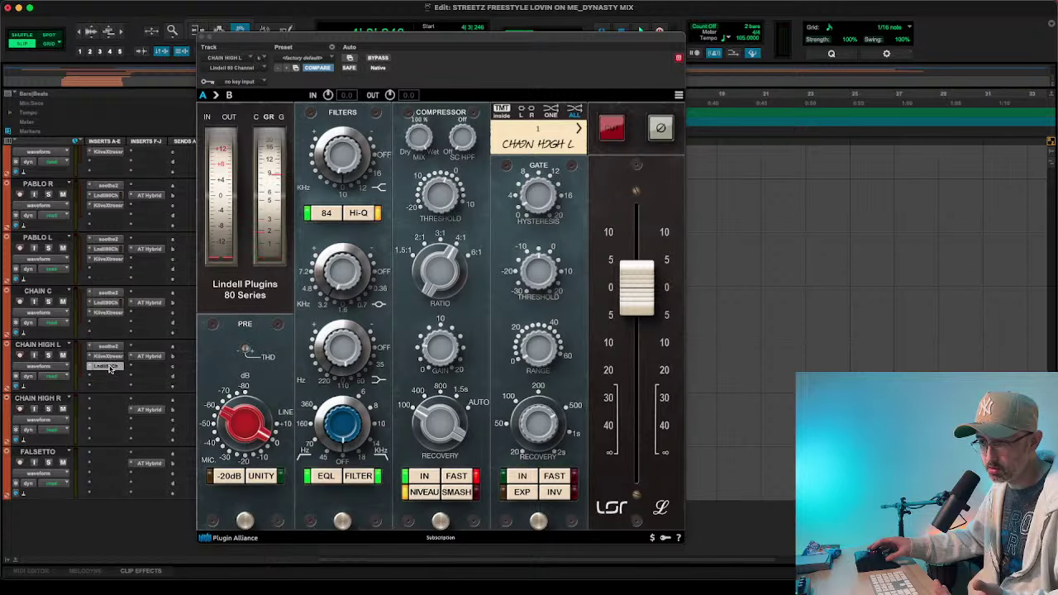
click(110, 362)
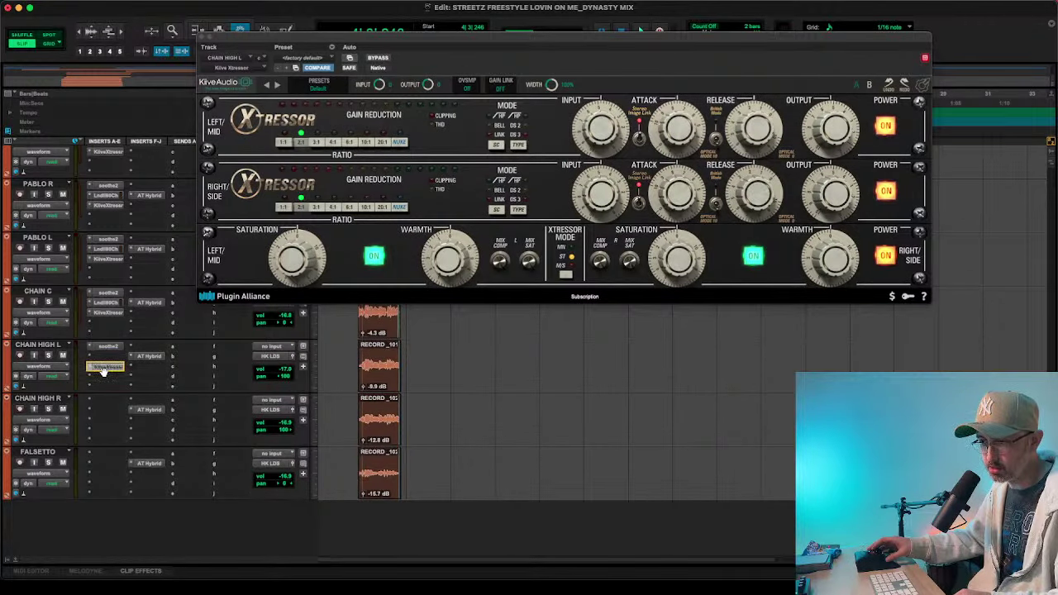
- Copy the soothe2, Lindell and Xtressor inserts to CHAIN HIGH R and FALSETTO
drag(112, 306, 111, 400)
drag(112, 358, 112, 408)
drag(108, 368, 102, 457)
drag(103, 411, 100, 476)
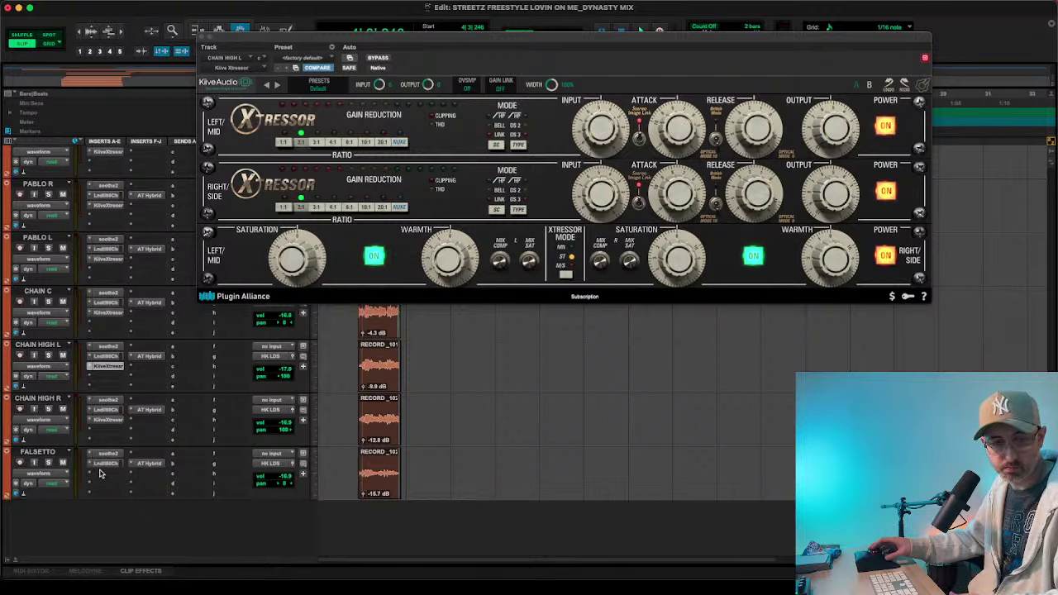
- Play the verse, close the Xtressor window and lower the VS DUBS volume to about -4 dB
key(space)
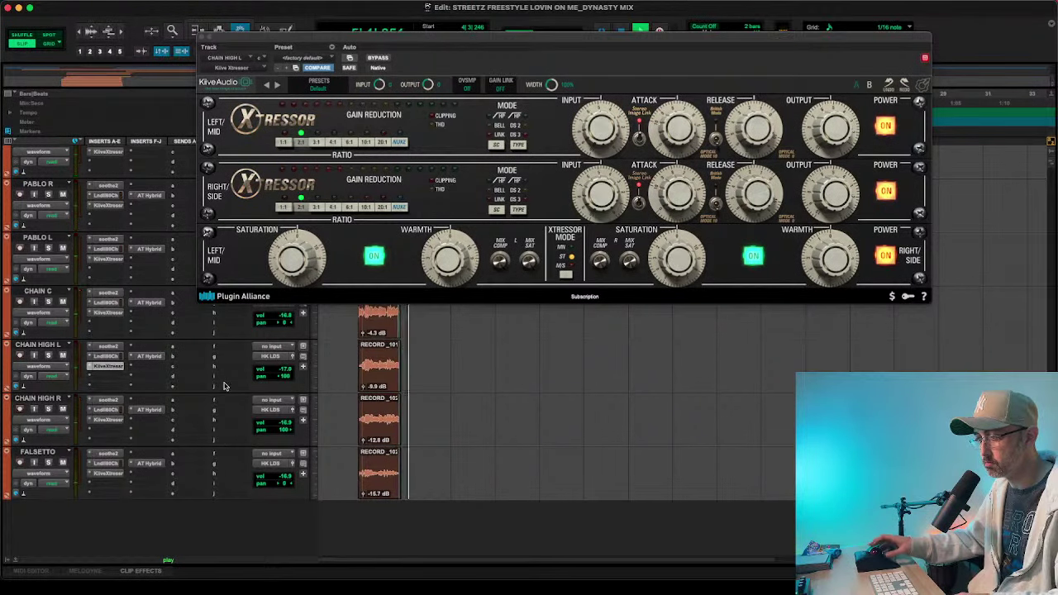
click(205, 38)
scroll(378, 190, up, 10)
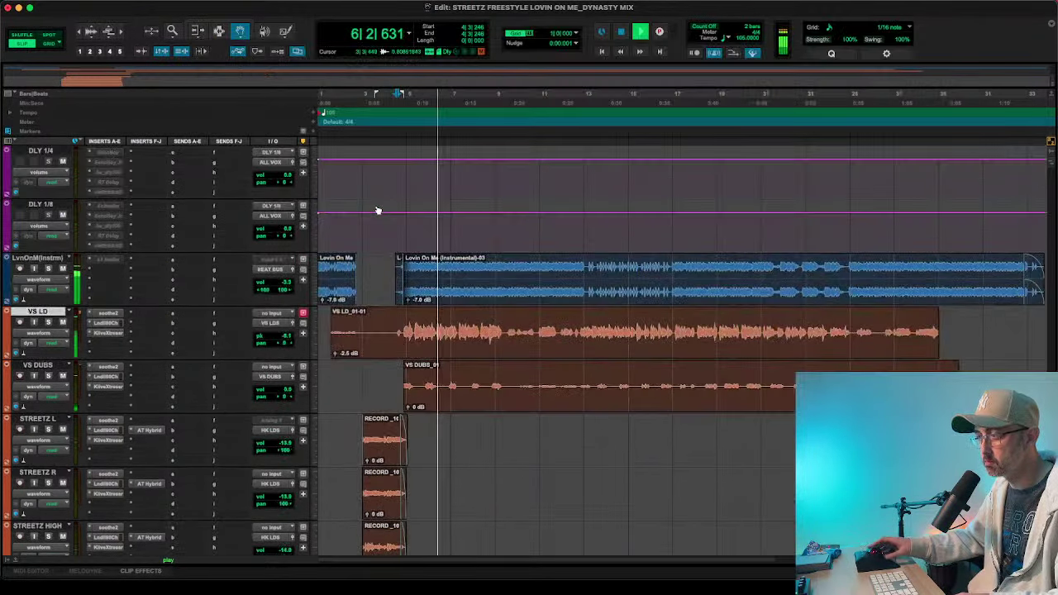
super+click(279, 392)
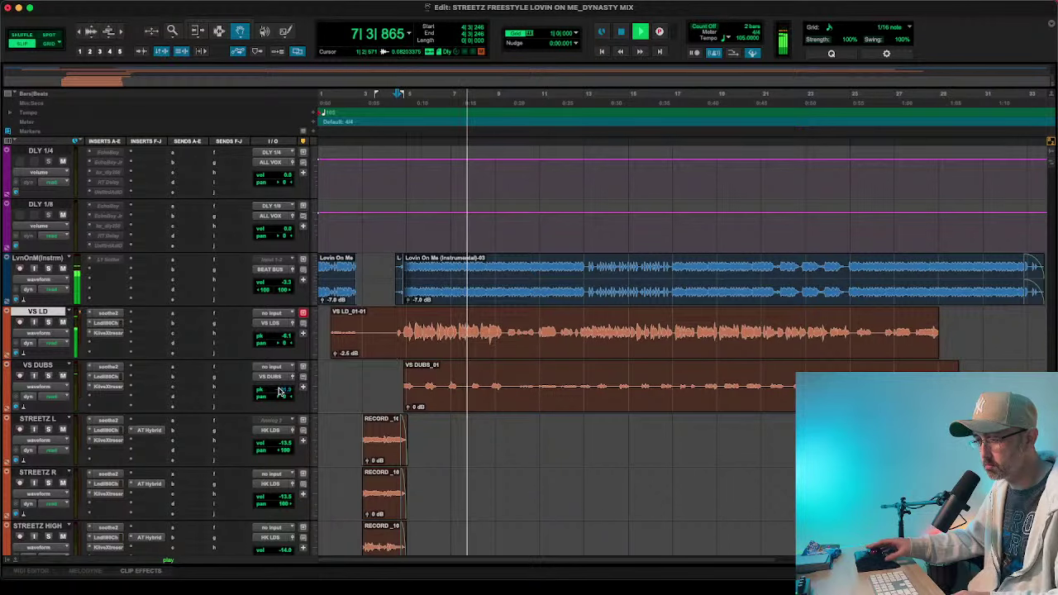
super+click(278, 392)
super+click(280, 391)
drag(281, 392, 279, 395)
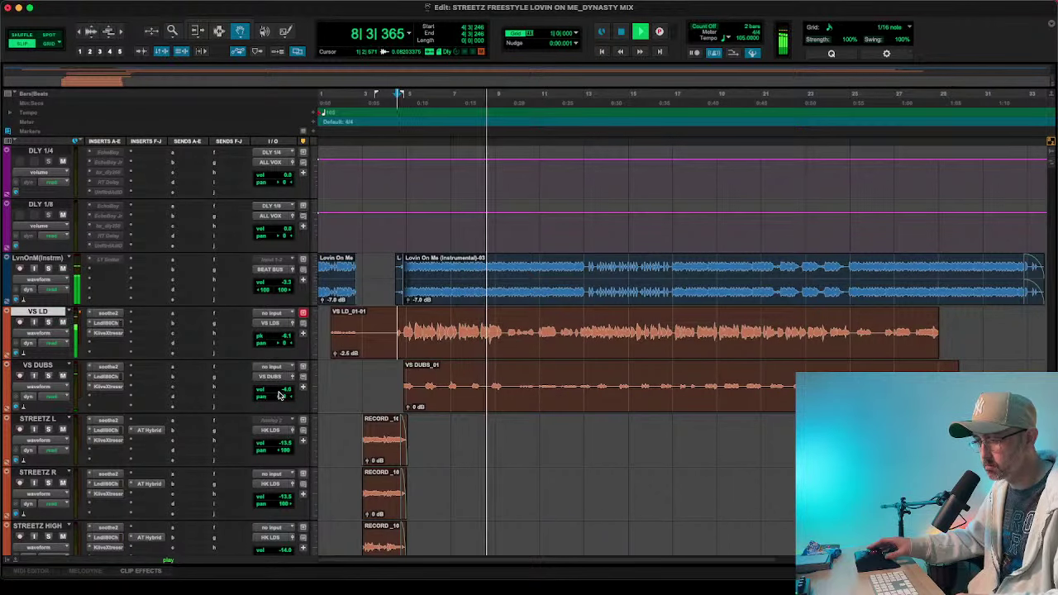
- Play the session from about bar 3 and check the meters of the vocal, bus and effect tracks
scroll(382, 406, down, 3)
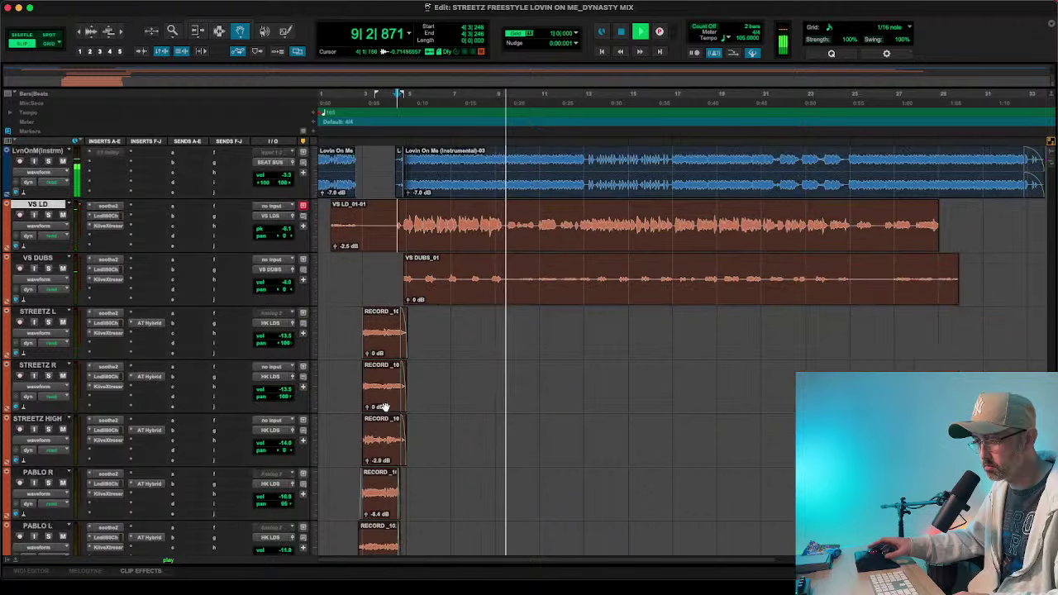
click(366, 98)
key(space)
key(space)
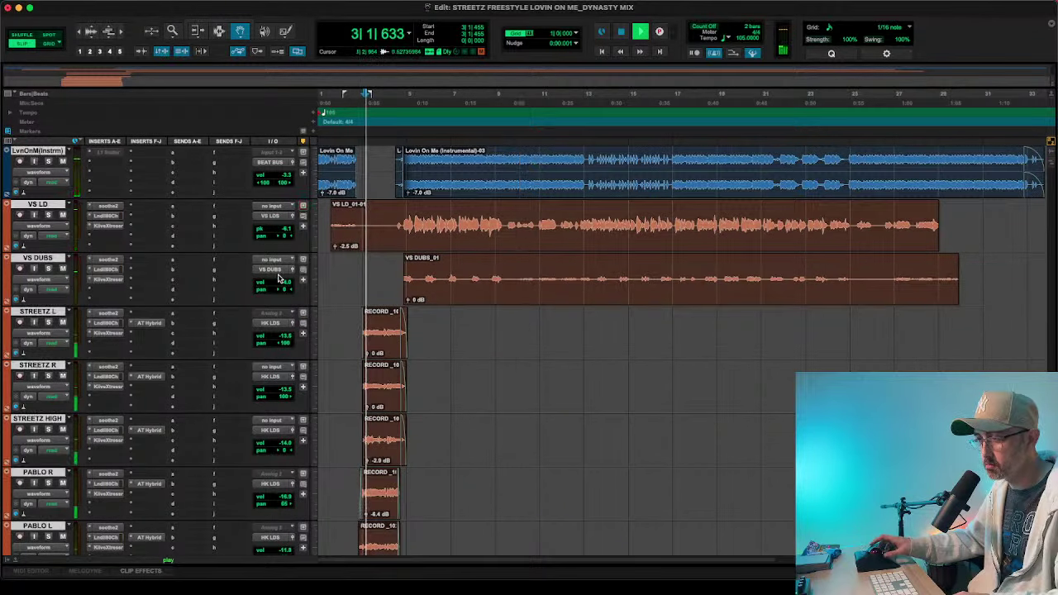
scroll(279, 279, down, 10)
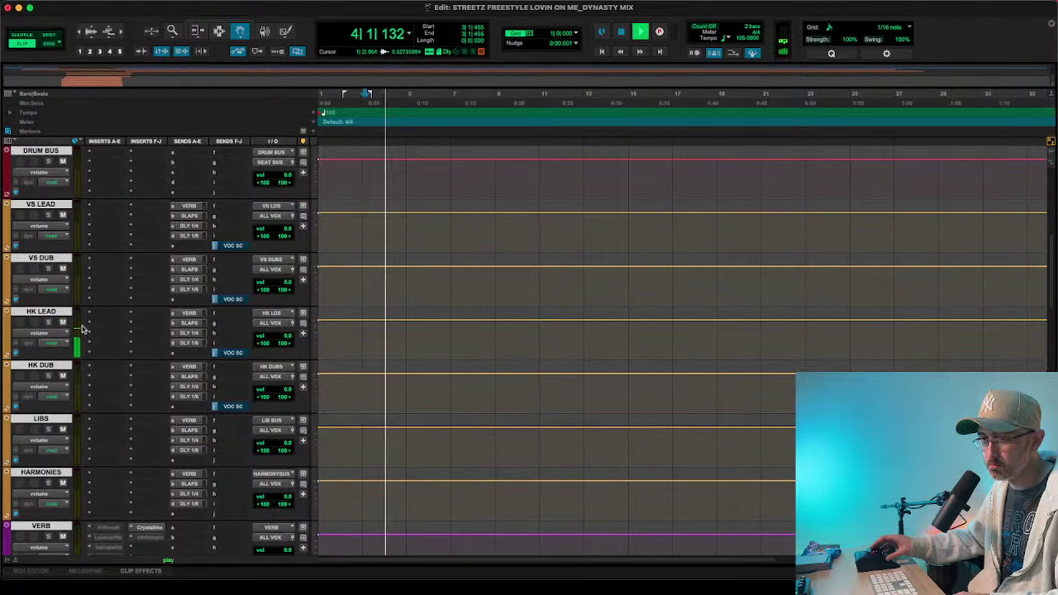
scroll(153, 334, up, 10)
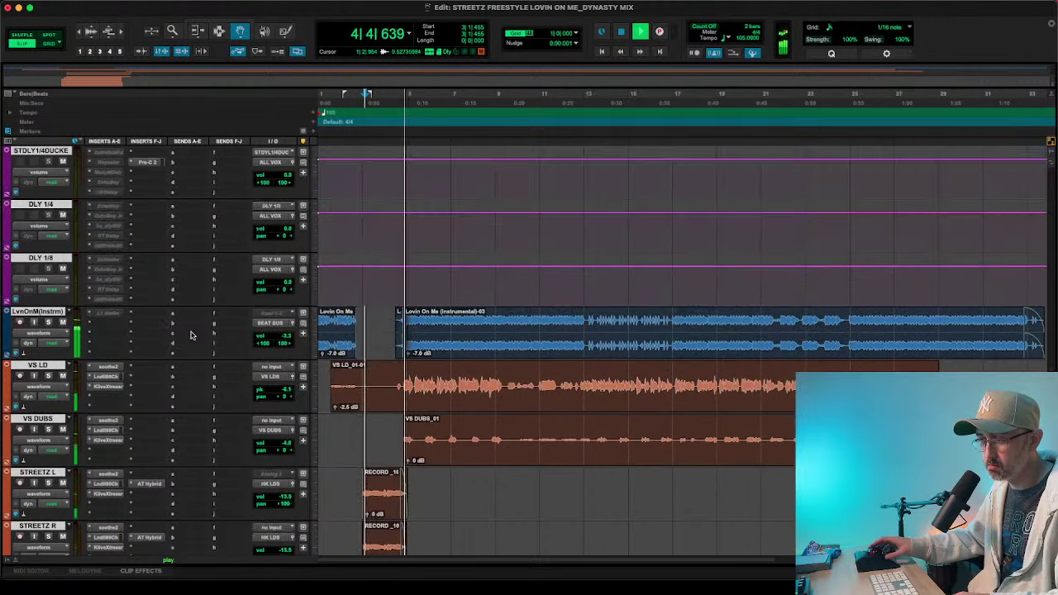
scroll(190, 335, down, 8)
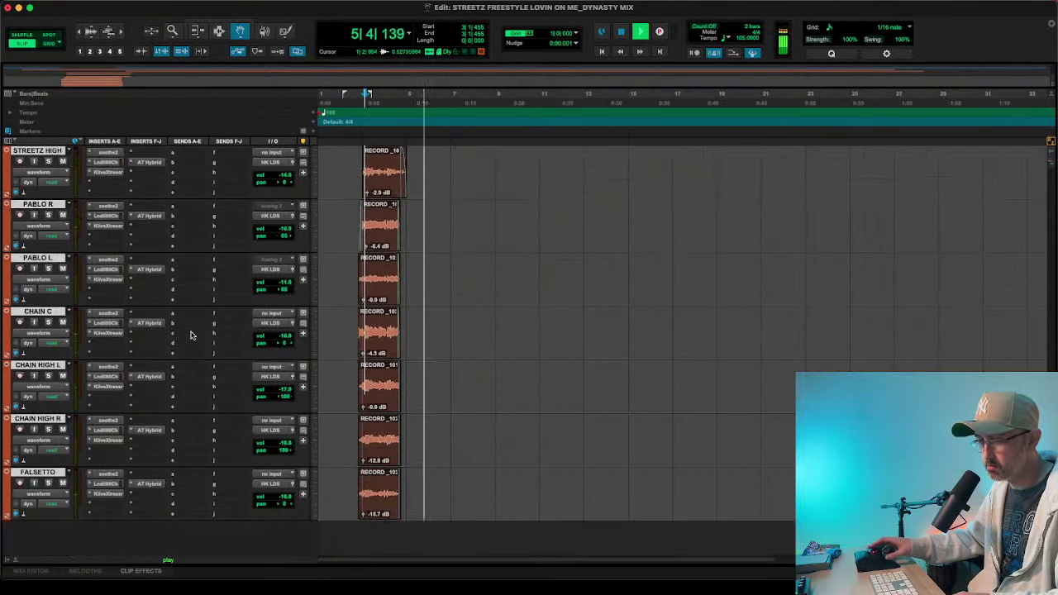
scroll(190, 334, down, 2)
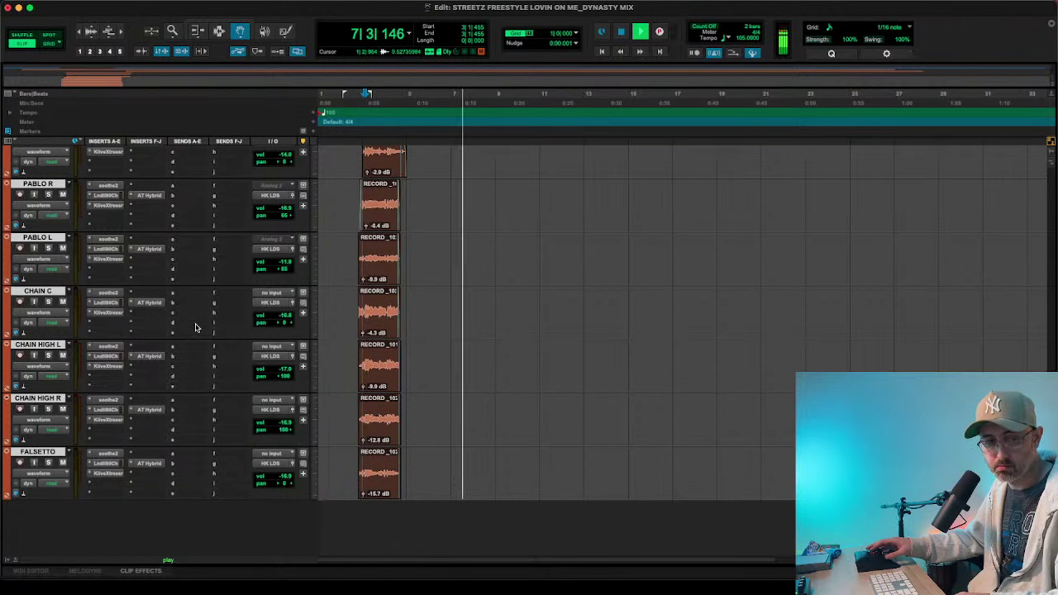
scroll(319, 310, up, 10)
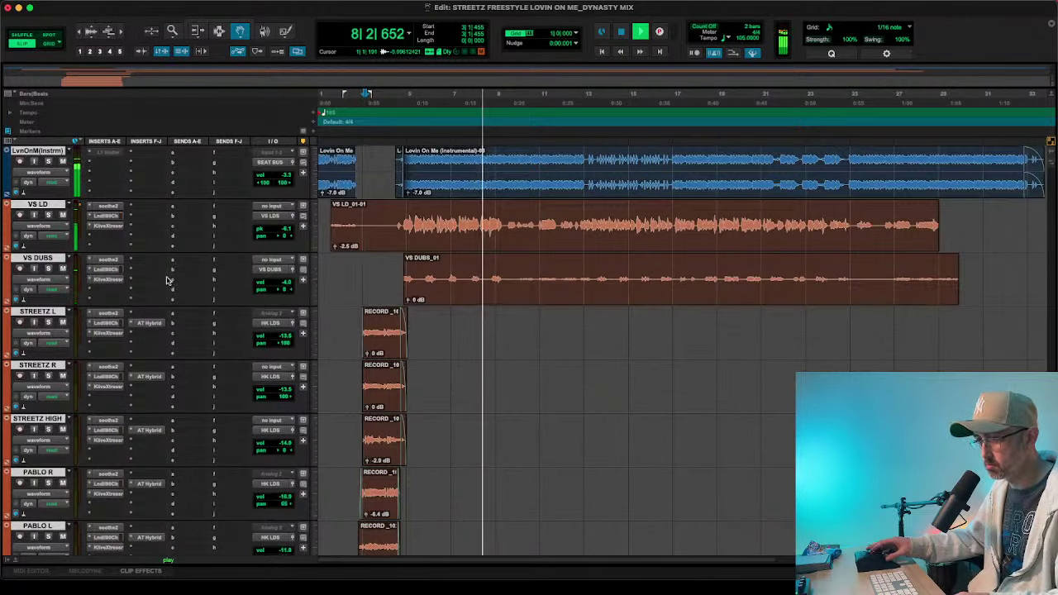
scroll(167, 281, down, 10)
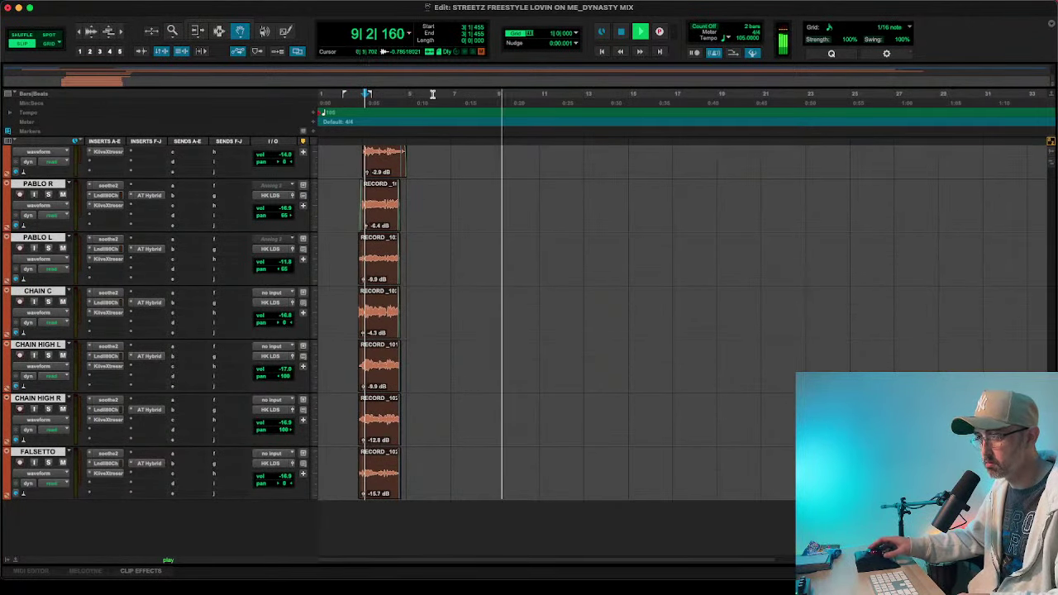
- Replay the hook and inspect the Lindell 80 Channel settings on the PABLO R track, closing the plugin window when done
key(space)
key(space)
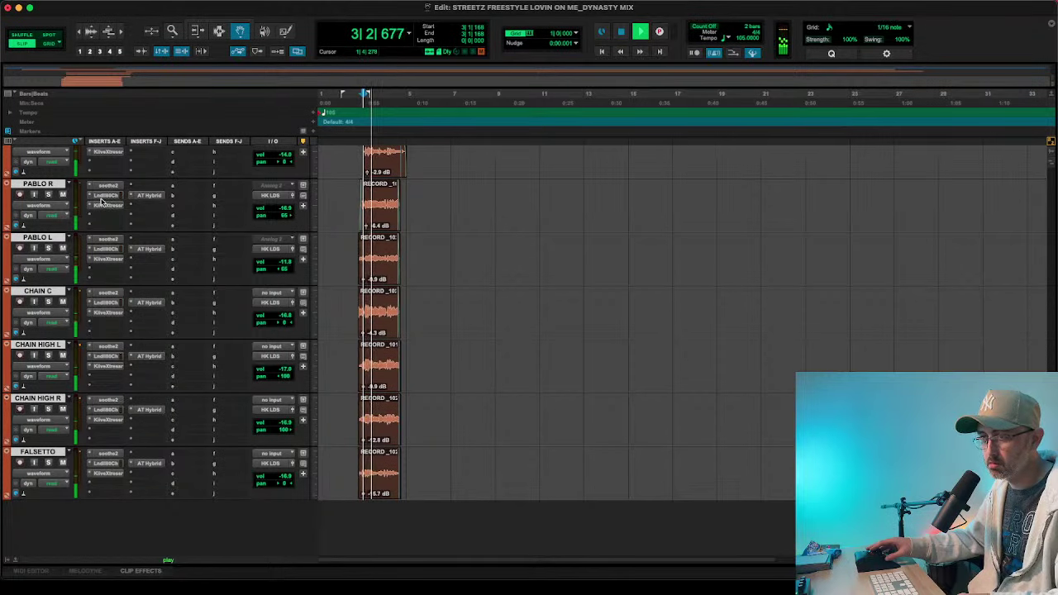
click(102, 196)
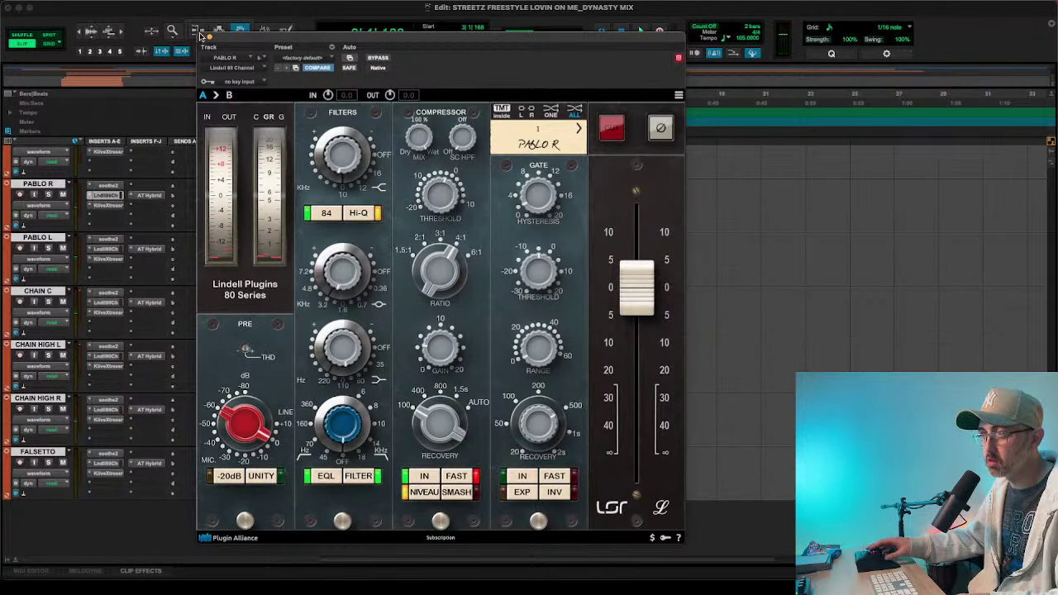
click(200, 35)
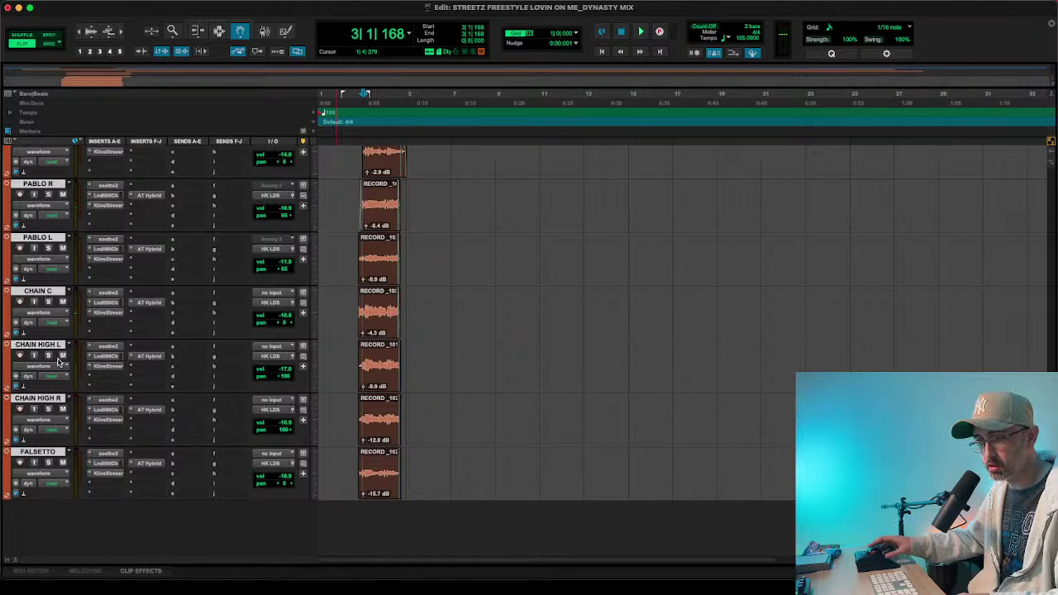
- Try to commit all selected tracks up to the Xtressor insert on VS LD
scroll(58, 361, up, 10)
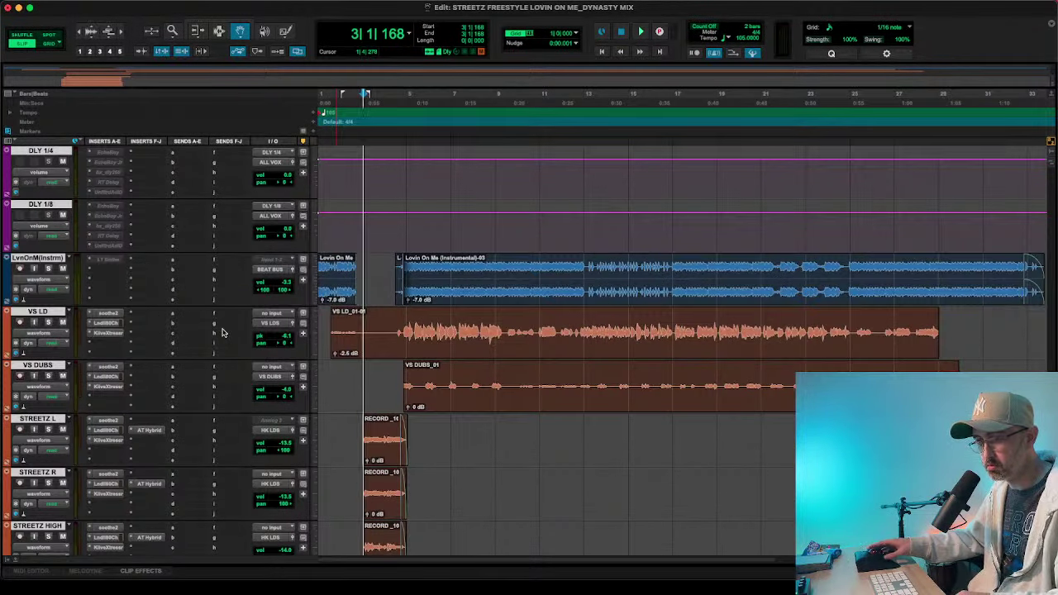
right_click(108, 331)
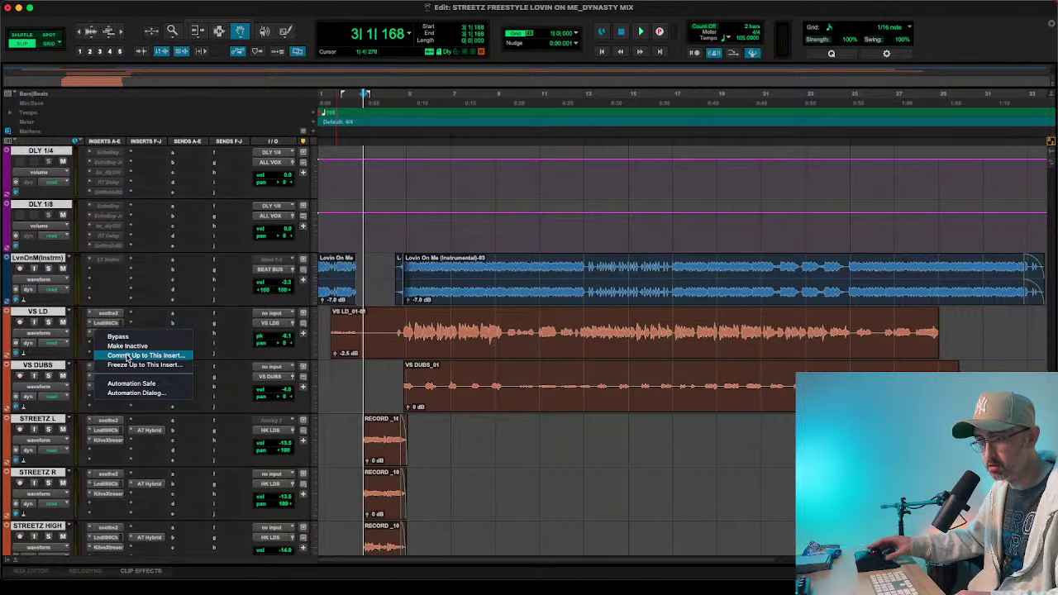
click(126, 355)
key(Return)
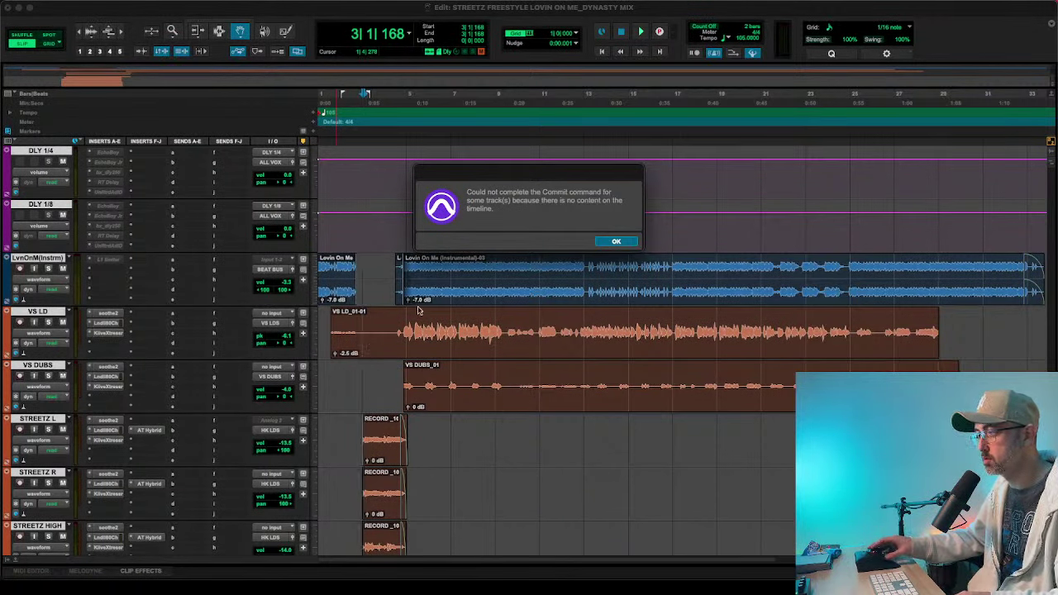
click(615, 240)
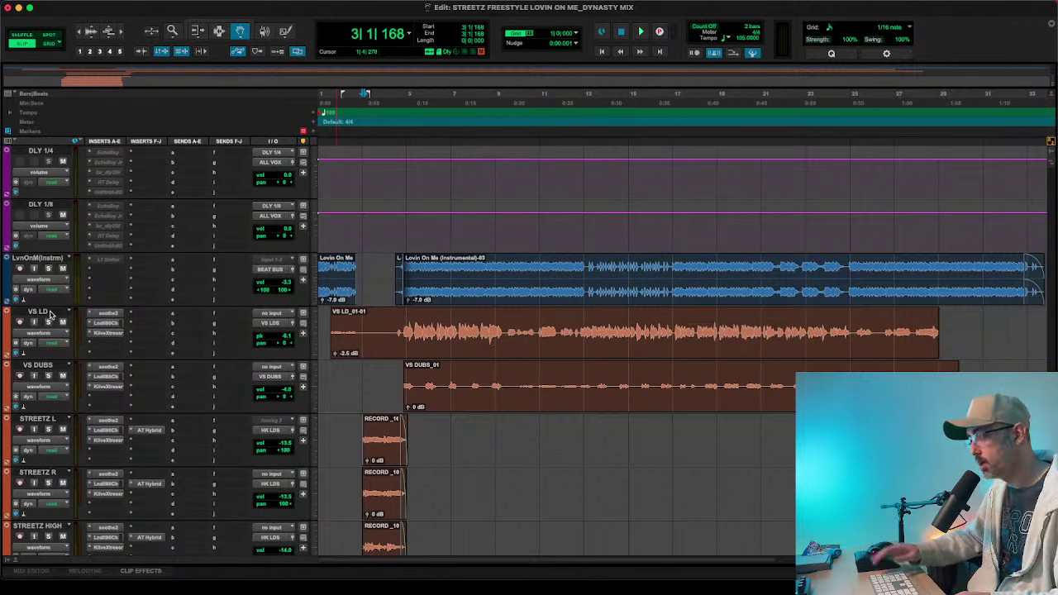
- Commit the vocal tracks from VS LD to FALSETTO up to the Xtressor insert, copying sends and group assignments and hiding and deactivating the source tracks
scroll(50, 314, down, 5)
scroll(49, 313, down, 5)
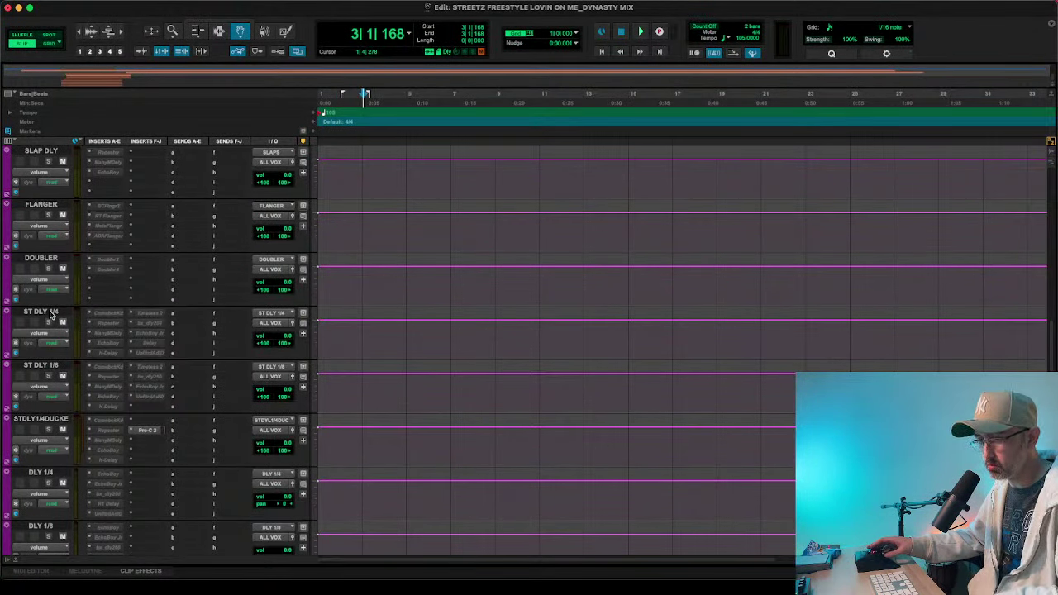
scroll(50, 314, down, 10)
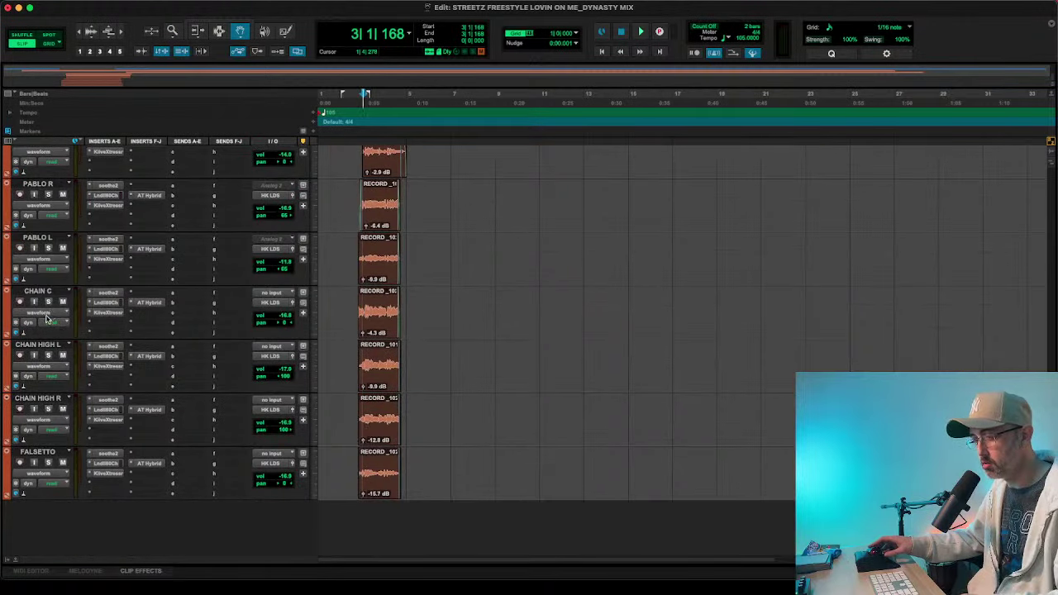
click(33, 453)
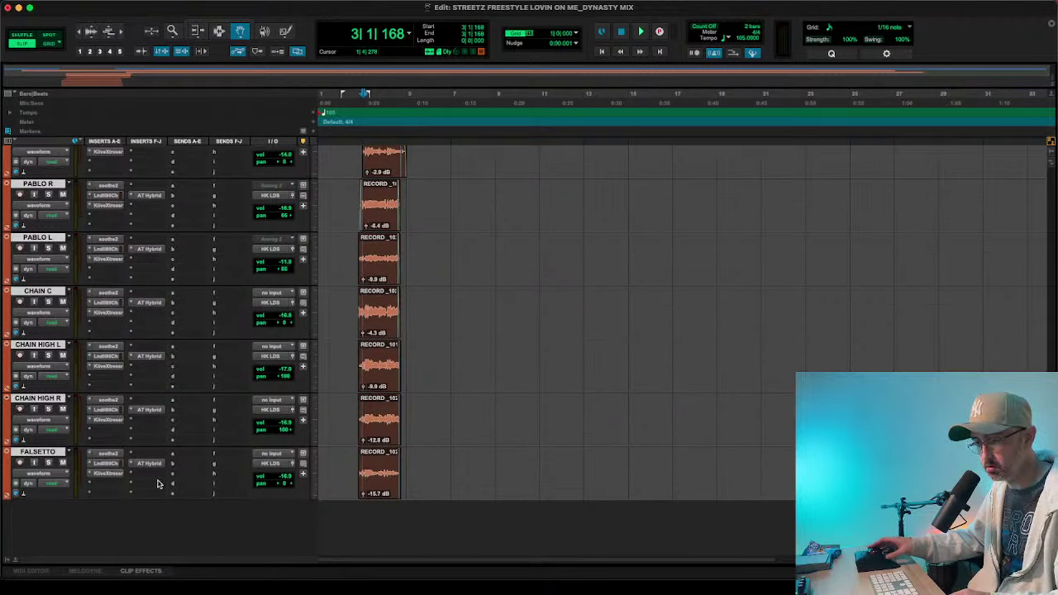
right_click(111, 475)
click(144, 495)
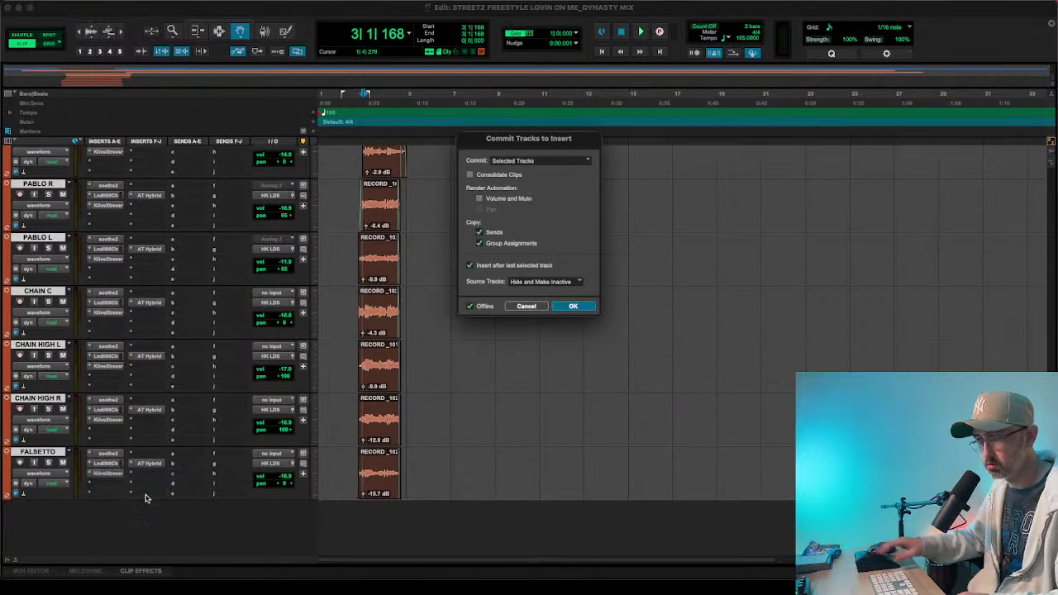
key(Escape)
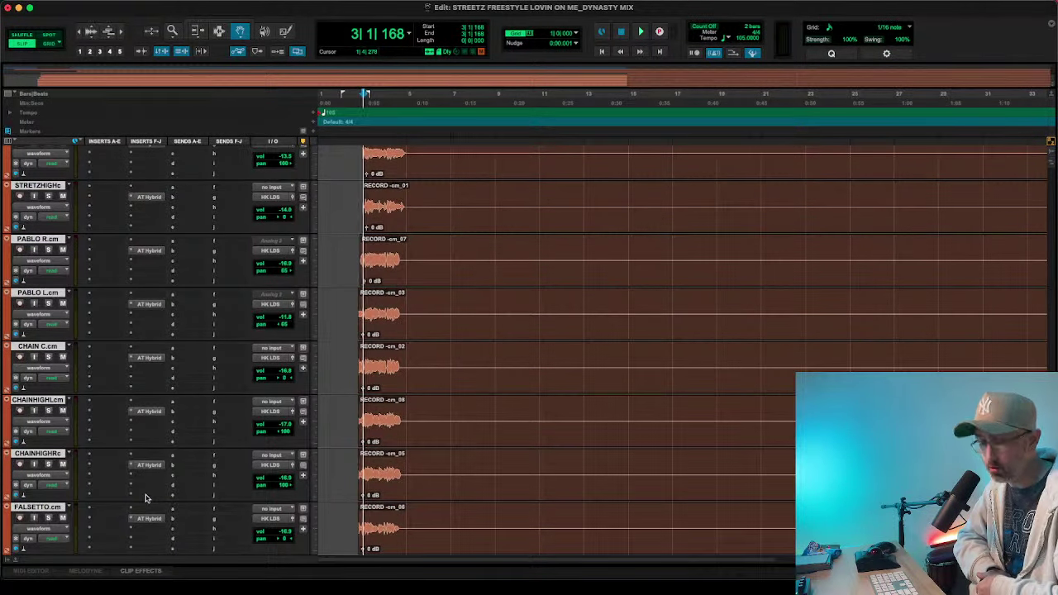
- Trim the committed hook clips from STREETZ L to FALSETTO so they end at about 5|1|719
scroll(442, 448, up, 10)
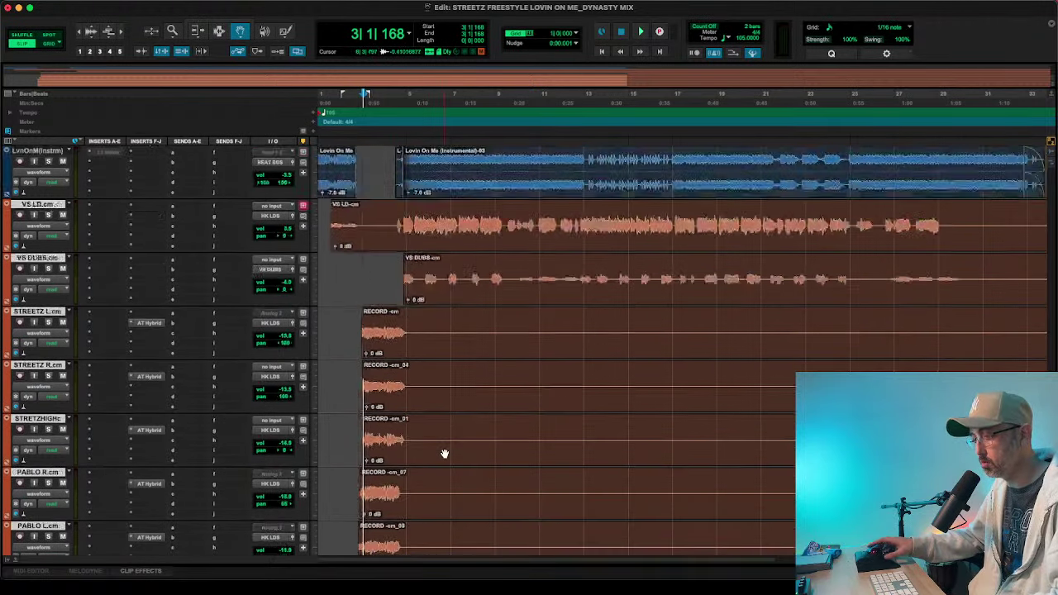
key(F7)
click(411, 440)
scroll(424, 444, down, 4)
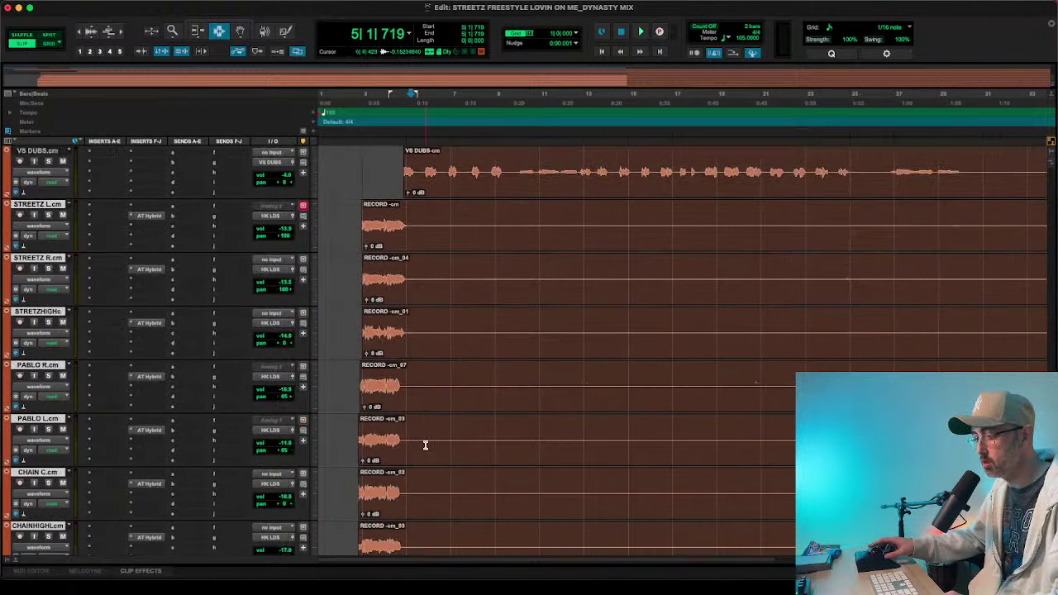
scroll(424, 444, down, 2)
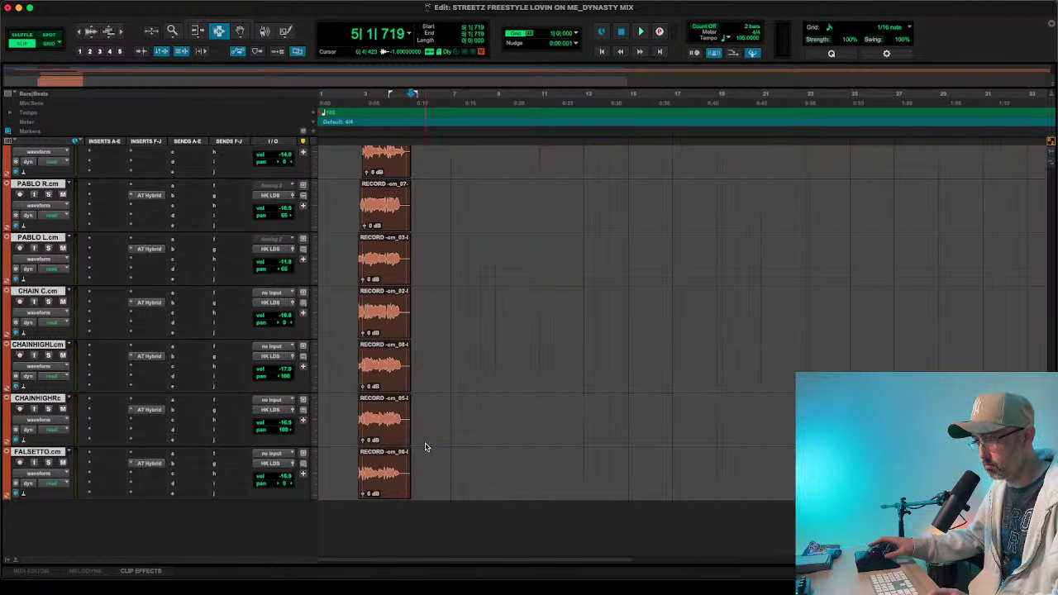
- Trim the silent tails off the VS LD.cm clip at about 29|2|242 and the VS DUBS.cm clip at about 30|2|231
scroll(423, 443, up, 5)
scroll(426, 445, up, 1)
key(r)
key(r)
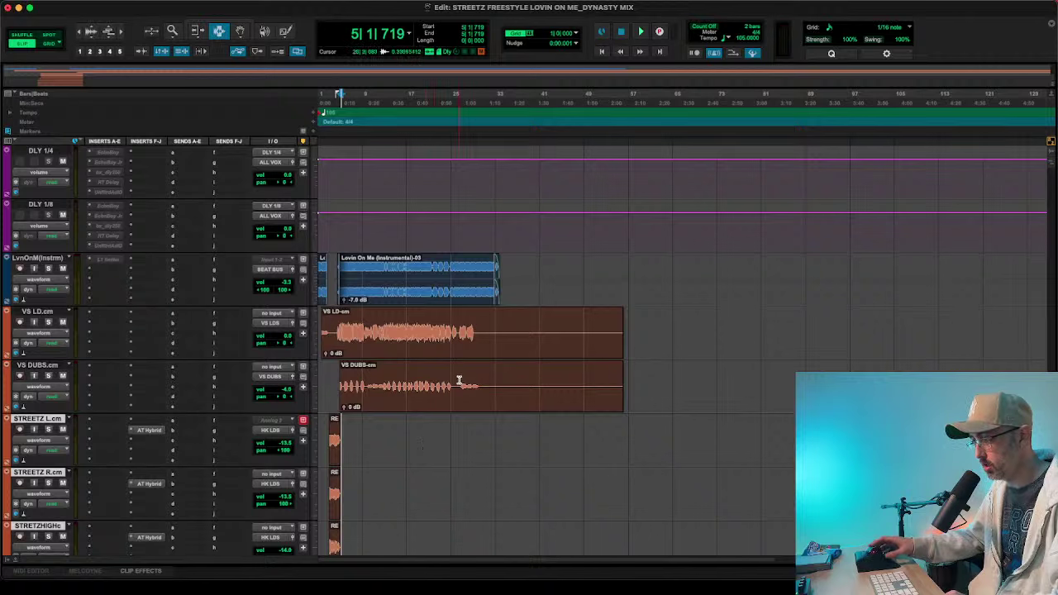
click(479, 333)
key(s)
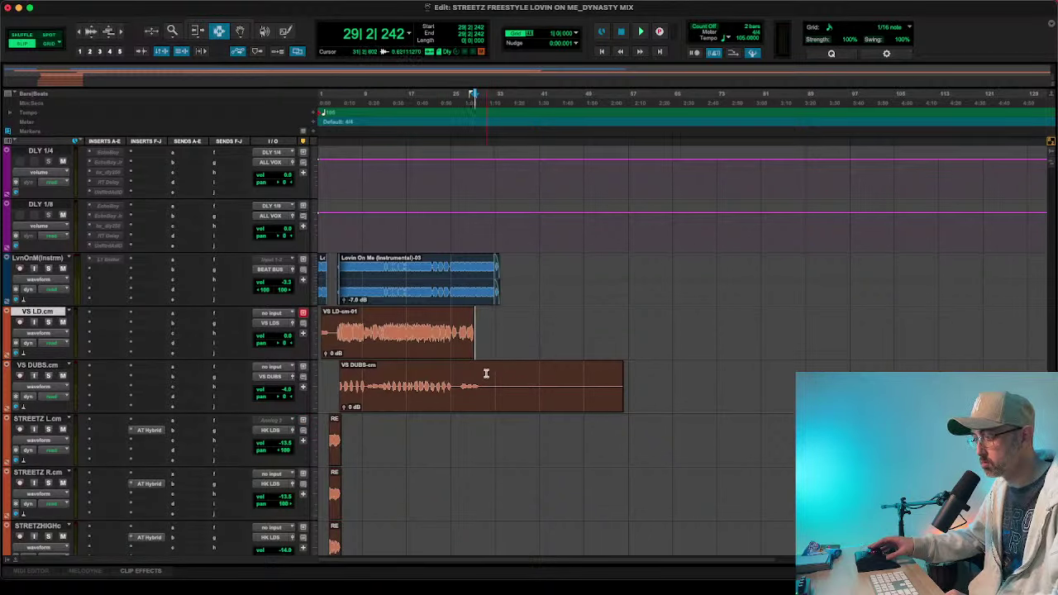
click(483, 375)
key(s)
click(479, 374)
key(s)
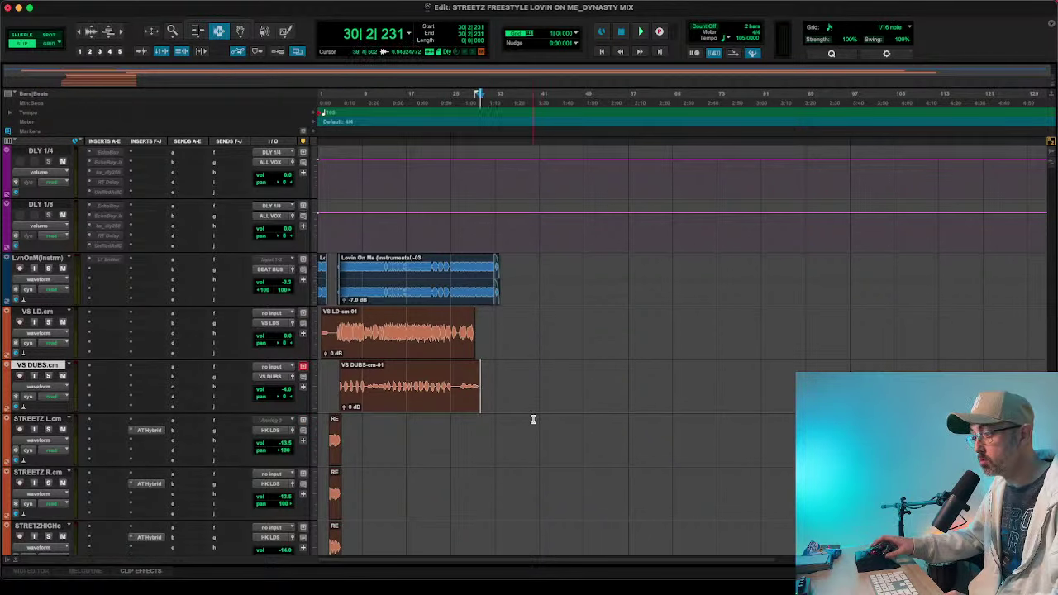
- Select the range from about bar 4 to bar 14 across all tracks and play the committed verse
key(t)
key(t)
key(t)
key(F8)
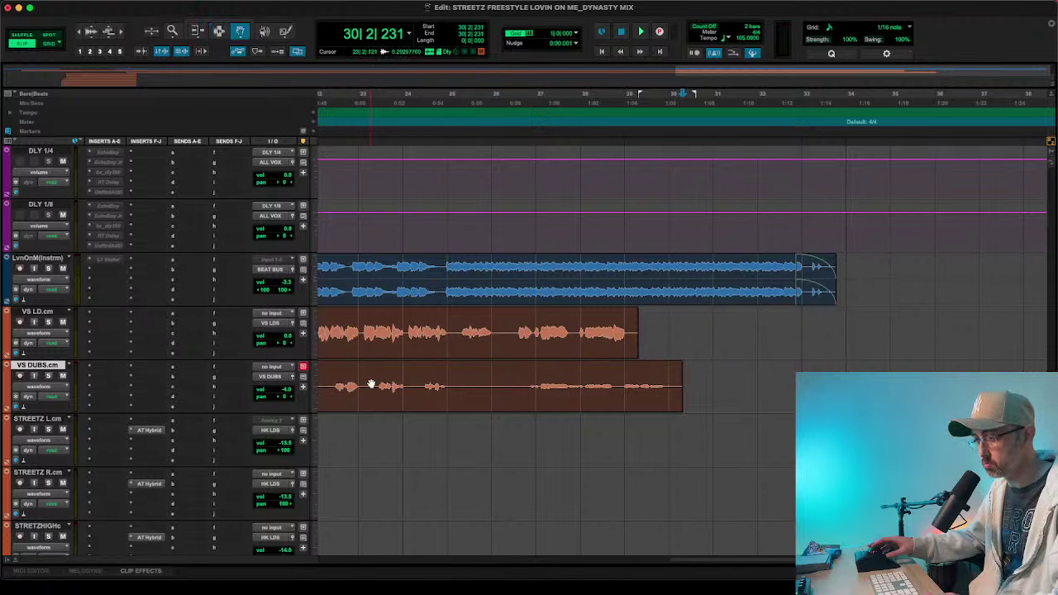
scroll(371, 384, left, 3)
scroll(443, 380, left, 10)
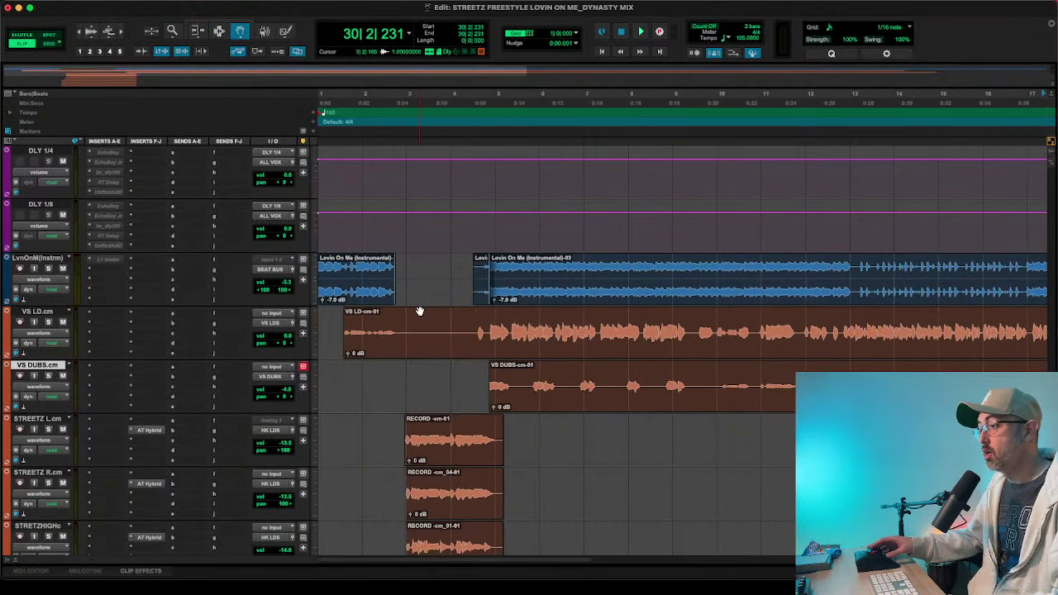
key(F7)
drag(479, 99, 910, 126)
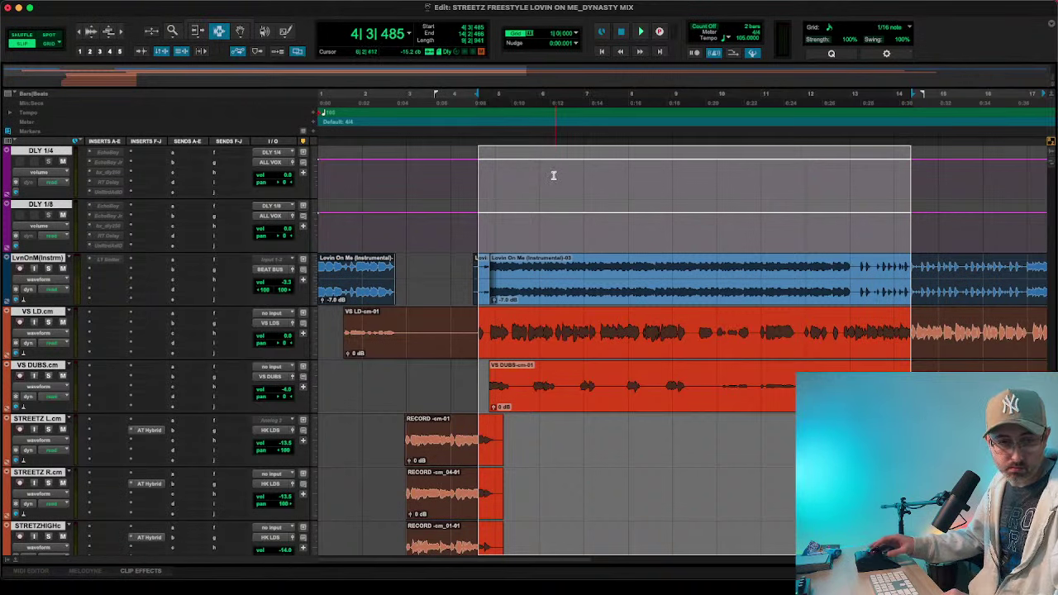
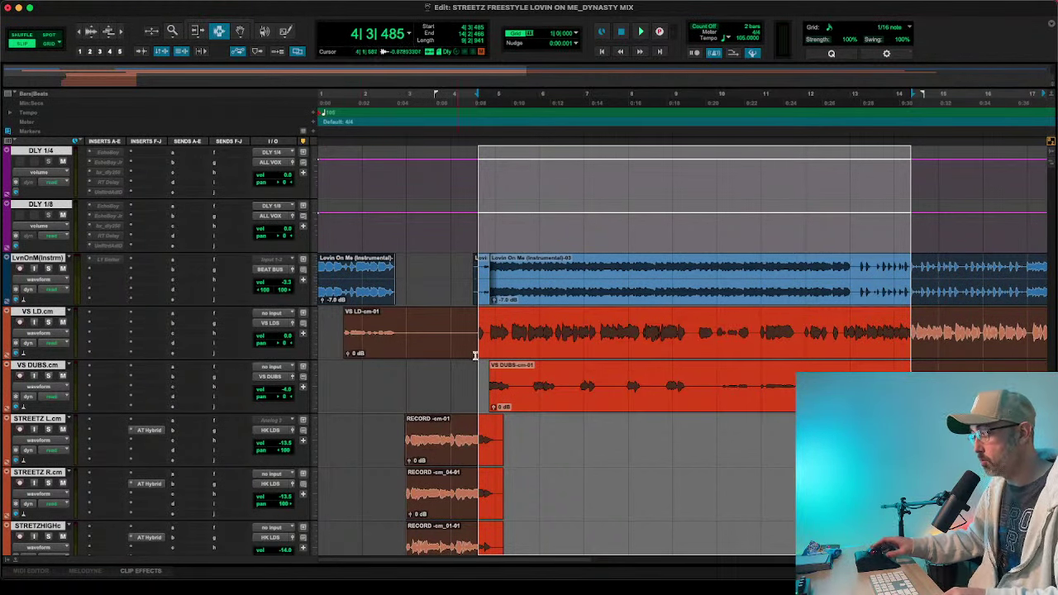
scroll(478, 355, right, 10)
scroll(477, 355, left, 7)
scroll(477, 356, right, 5)
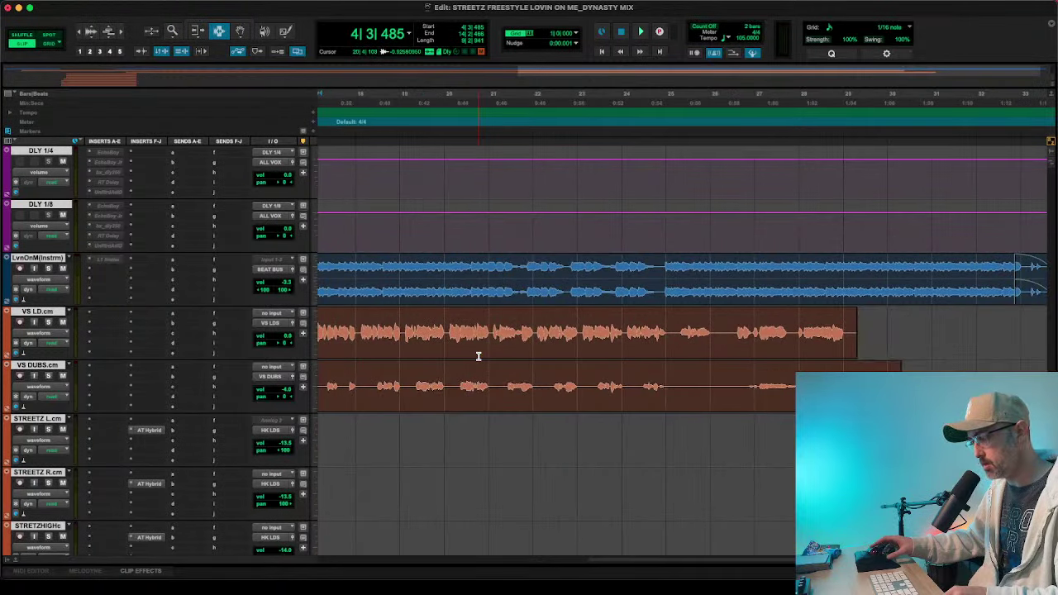
scroll(478, 356, left, 7)
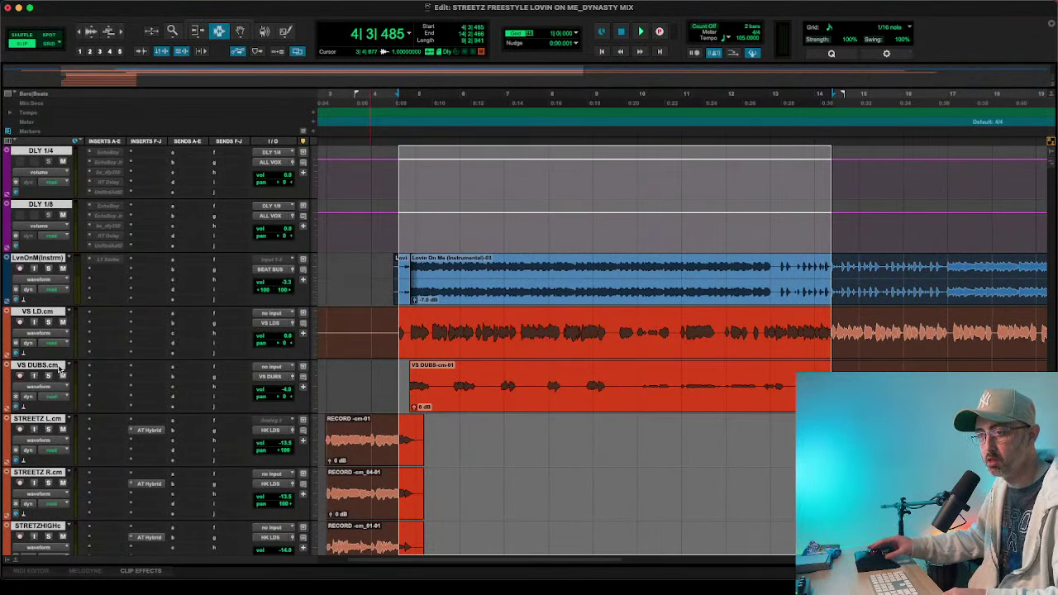
key(space)
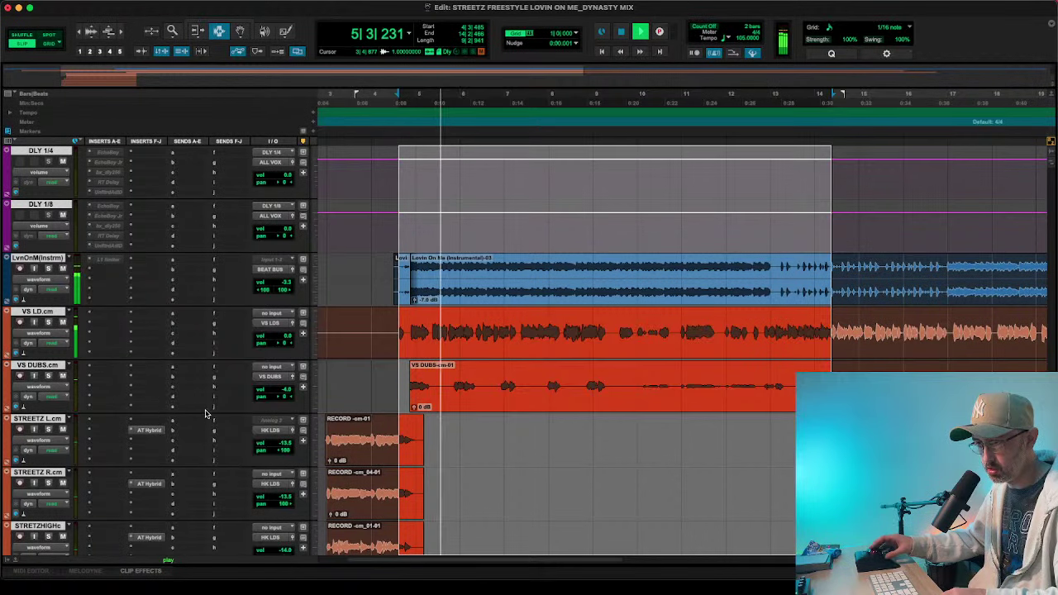
- Stop playback, split the VS DUBS.cm clip after its first phrase at about 5|2|267 and select the first piece
key(t)
key(t)
key(t)
key(space)
scroll(595, 384, right, 2)
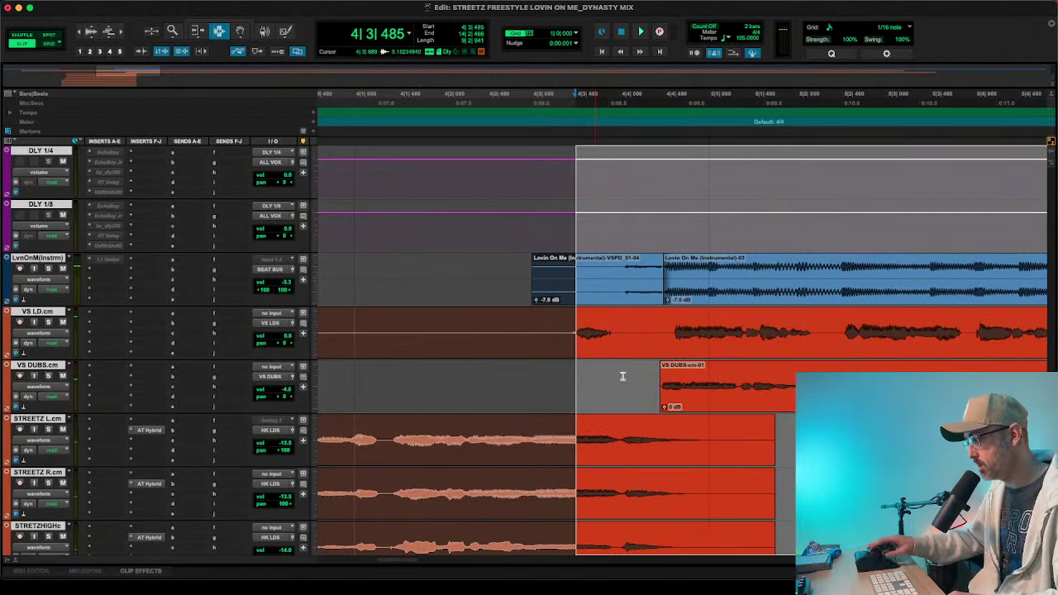
click(837, 382)
click(821, 382)
key(b)
double_click(781, 382)
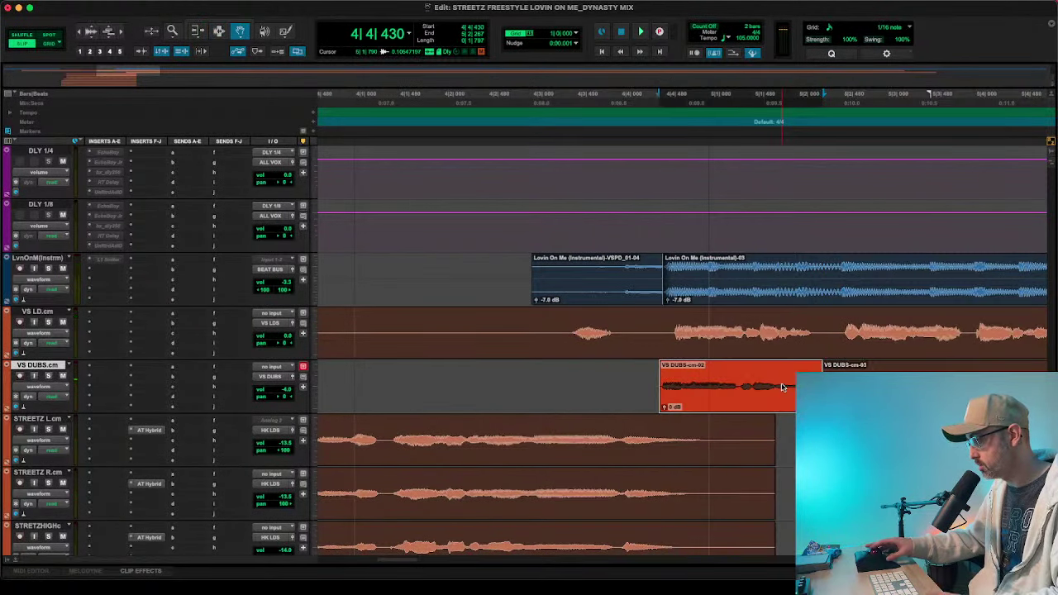
- Move the first VS DUBS.cm piece slightly later so it starts at about 4|4|502, closer to the VS LD.cm phrase
key(t)
key(t)
key(t)
scroll(781, 388, right, 4)
key(r)
key(r)
key(r)
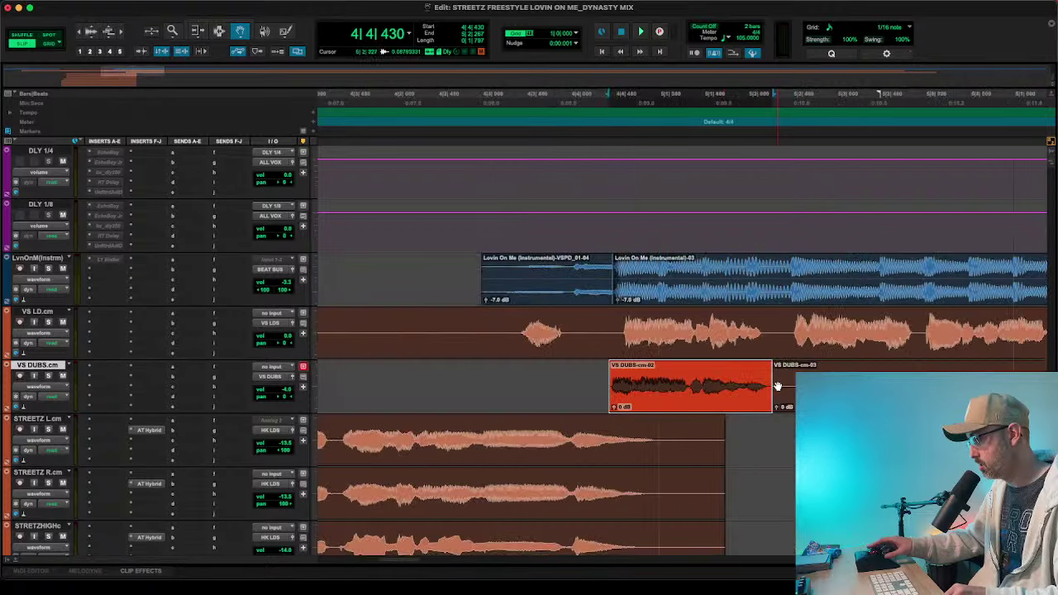
click(705, 385)
drag(706, 386, 710, 389)
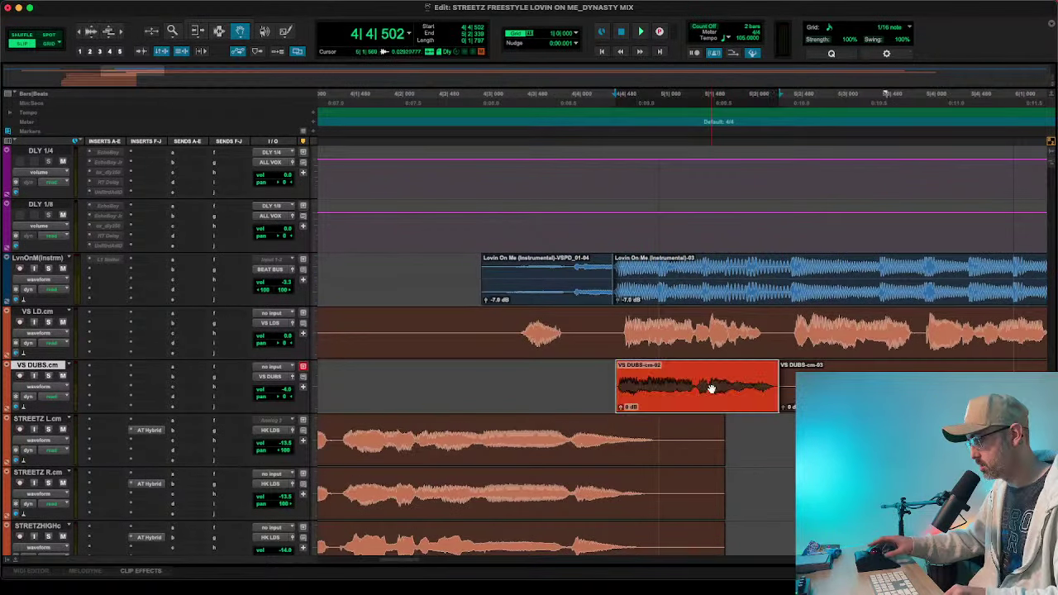
- Split the moved VS DUBS.cm clip at about 5|1|409, just before the second word of the phrase
scroll(711, 389, up, 2)
scroll(710, 388, right, 5)
key(F7)
click(711, 389)
key(b)
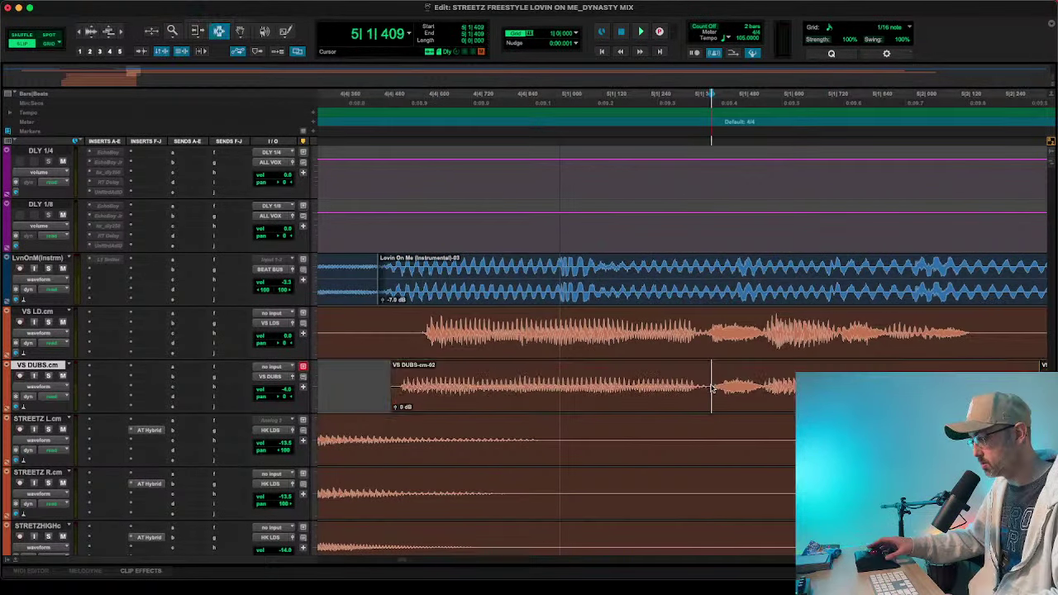
- Time-compress the first split VS DUBS.cm piece so it starts at about 4|4|568 with the lead, and play it briefly
key(F8)
click(684, 394)
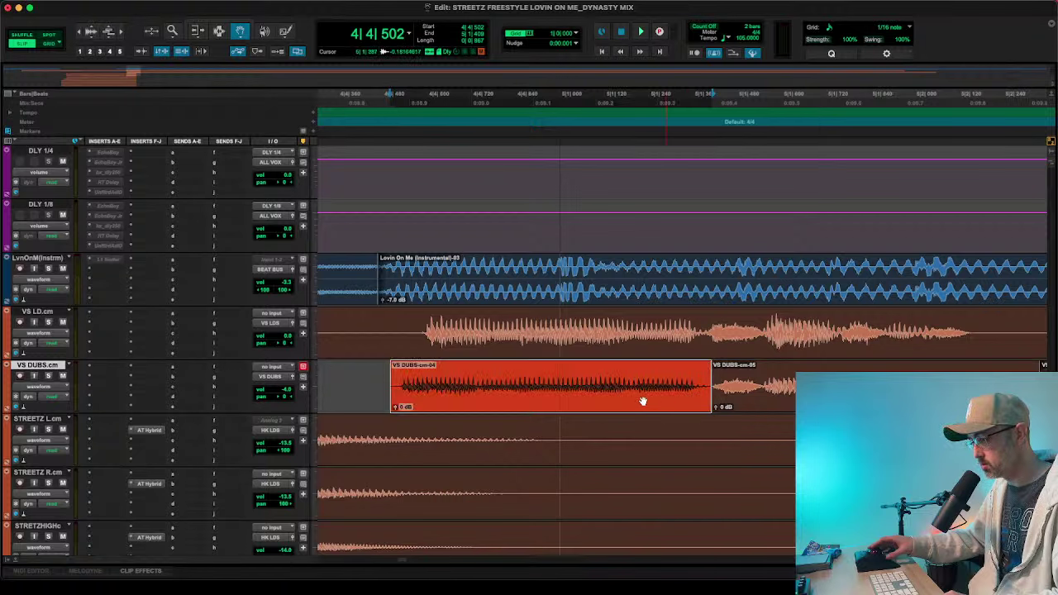
key(F6)
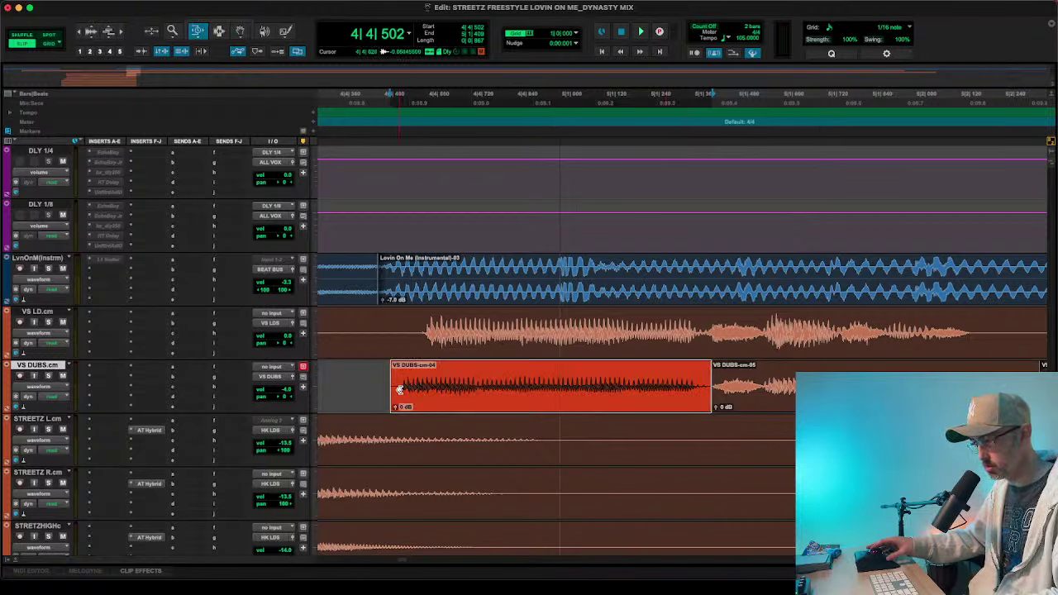
drag(399, 389, 414, 389)
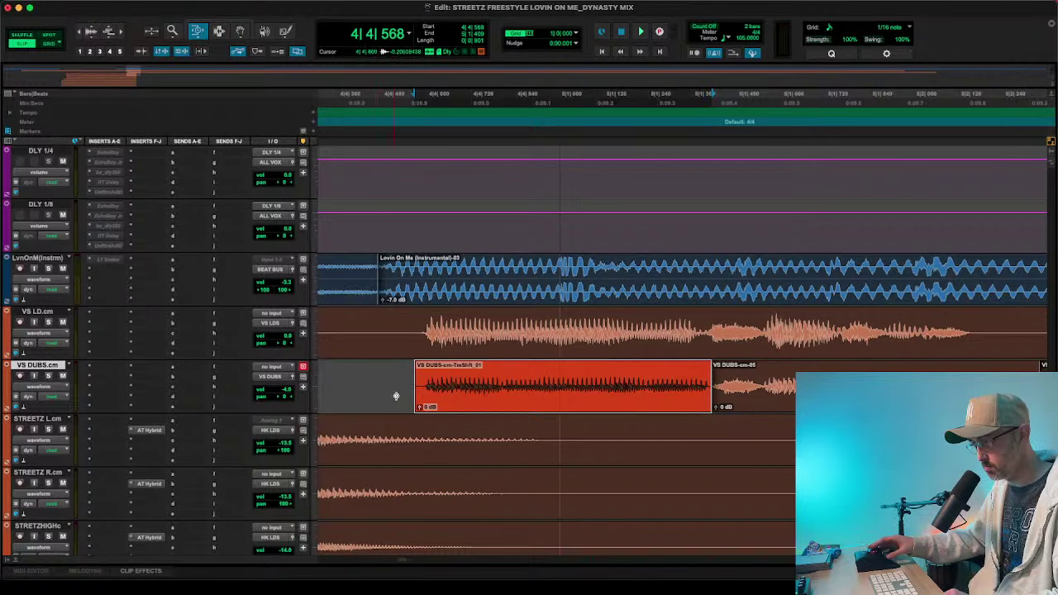
key(space)
key(space)
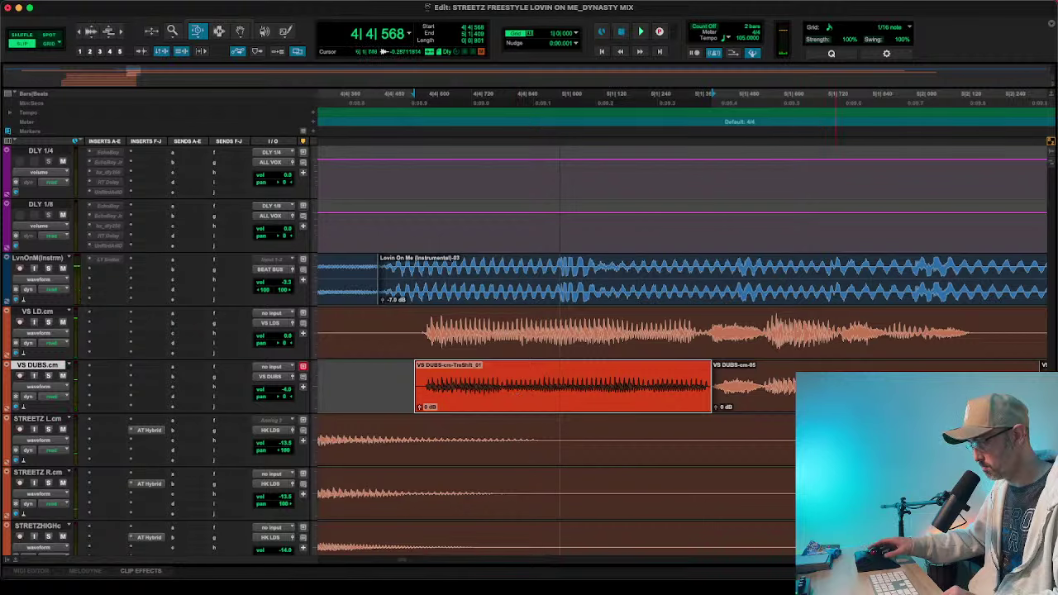
- Time-compress the second split VS DUBS.cm piece so it ends at about 5|2|197, matching the lead phrase
scroll(681, 347, right, 2)
drag(970, 385, 944, 386)
key(super+z)
key(super+shift+z)
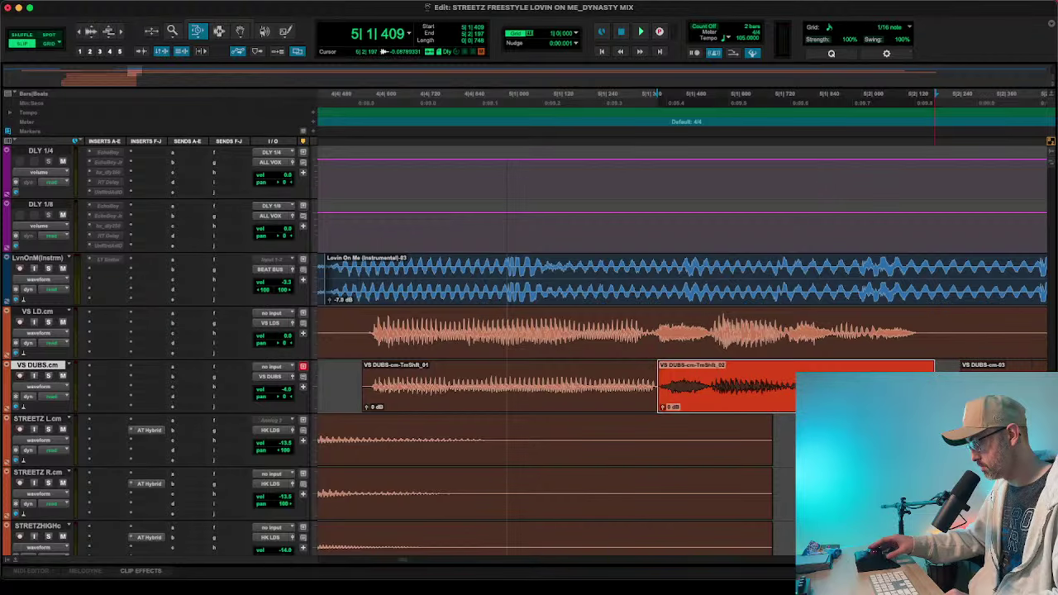
- Play the tightened dubs against the lead from about 4|2|512
key(space)
key(r)
key(r)
key(r)
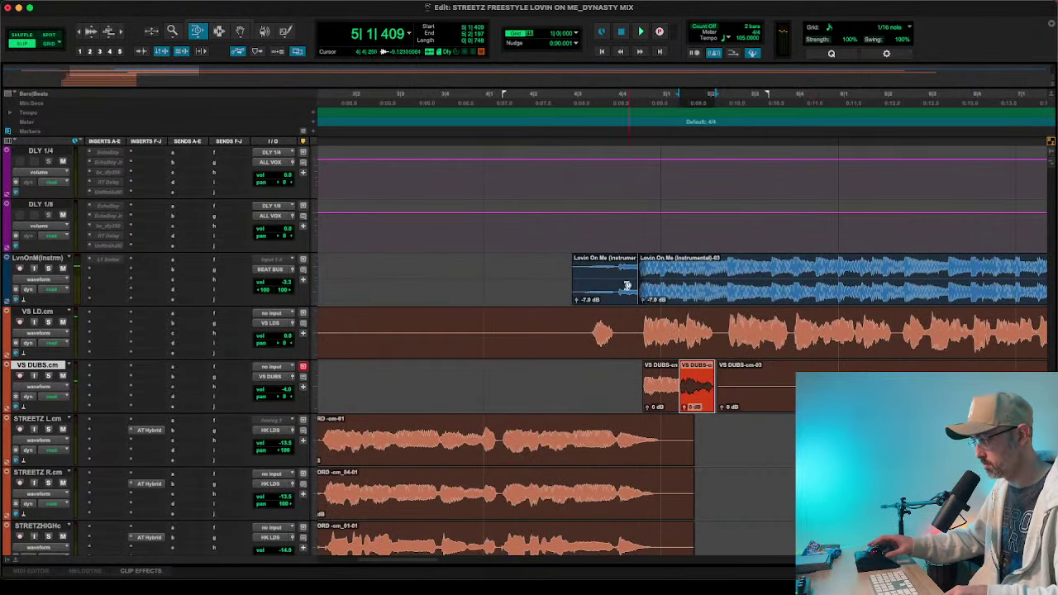
click(552, 109)
key(space)
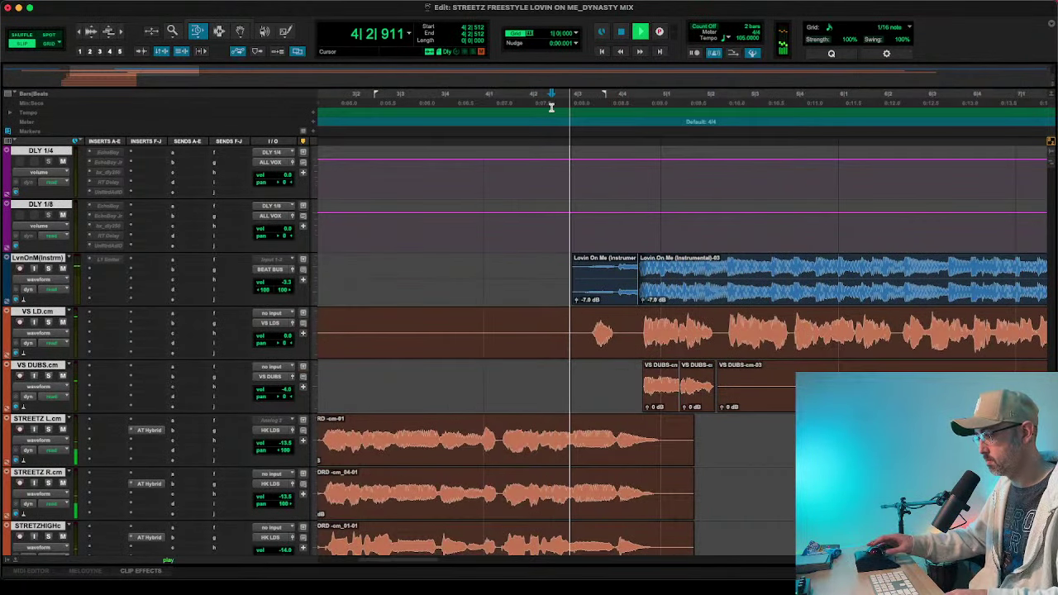
- Trim the silent start of the third VS DUBS.cm clip to about 5|4|375, just before its phrase begins
scroll(579, 171, right, 5)
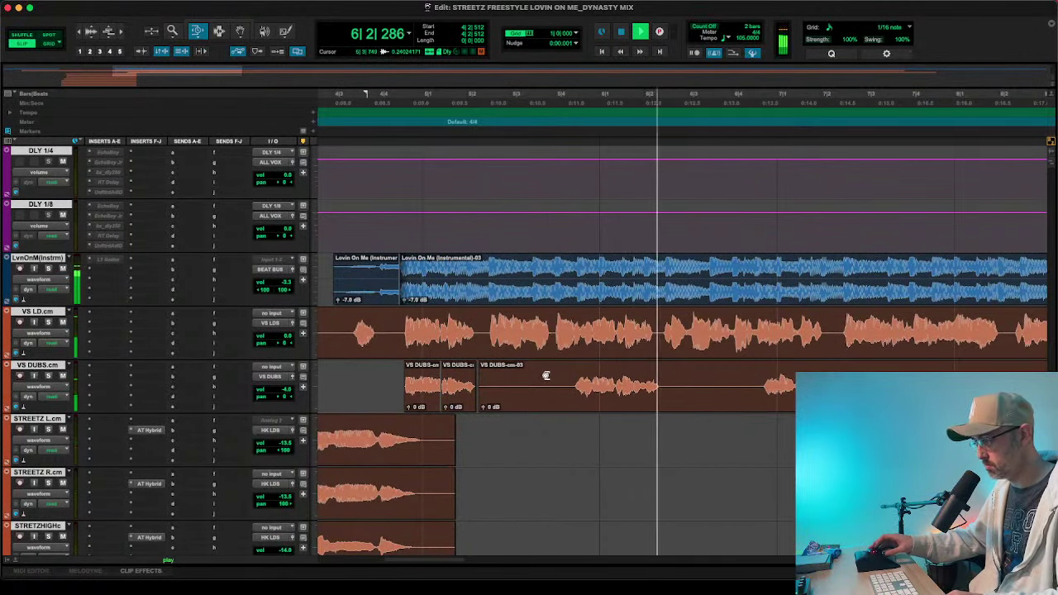
drag(535, 382, 572, 385)
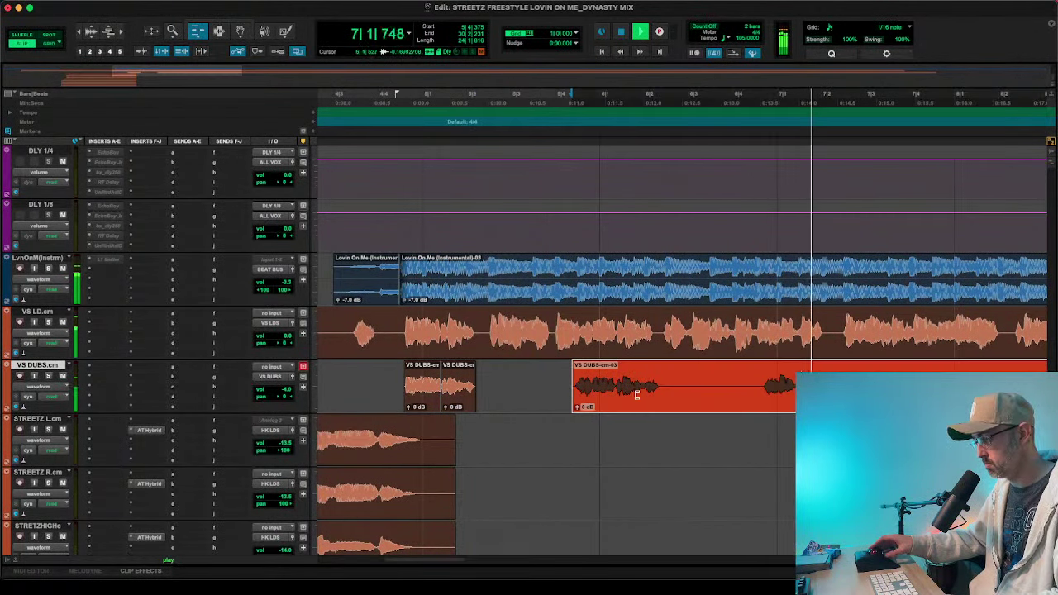
key(F7)
scroll(661, 396, right, 2)
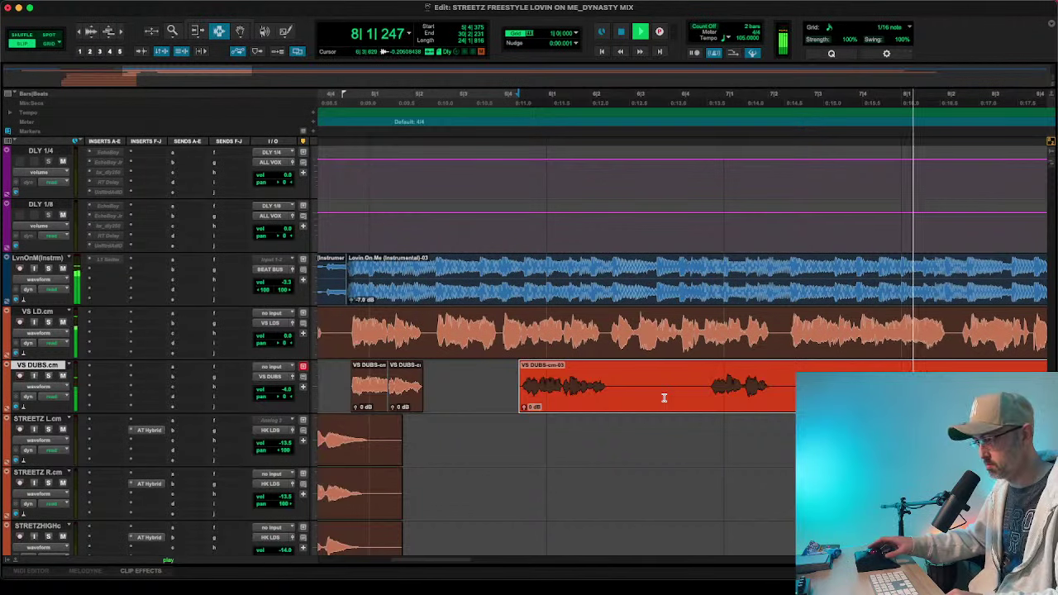
- Select a tiny range across the join between the two time-compressed VS DUBS.cm pieces, from about 5|1|409 to 5|1|410
click(404, 386)
key(t)
key(t)
key(t)
scroll(453, 383, left, 2)
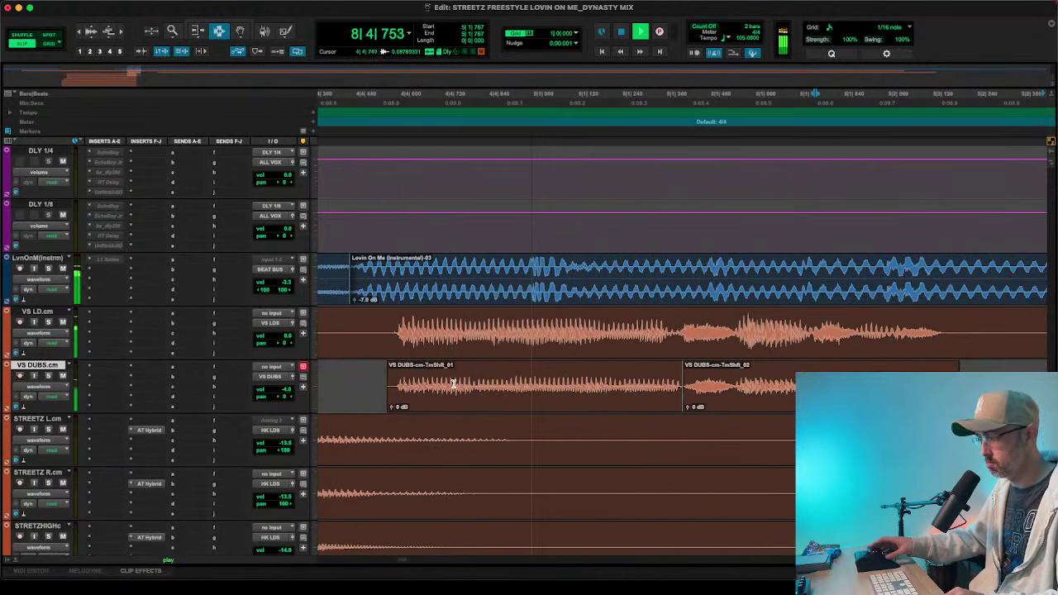
drag(680, 396, 686, 398)
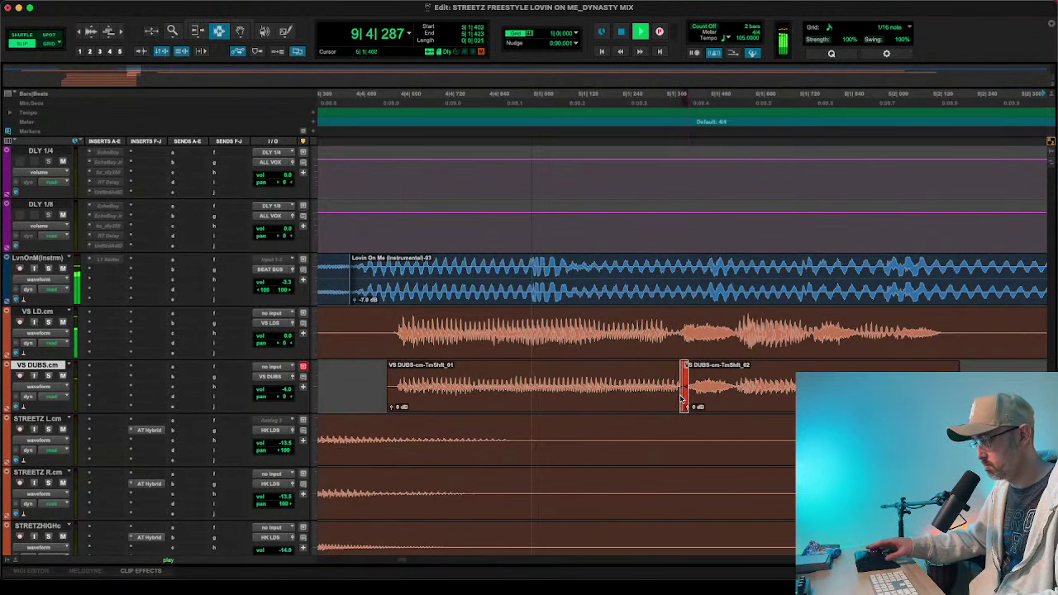
key(t)
key(t)
key(t)
click(727, 403)
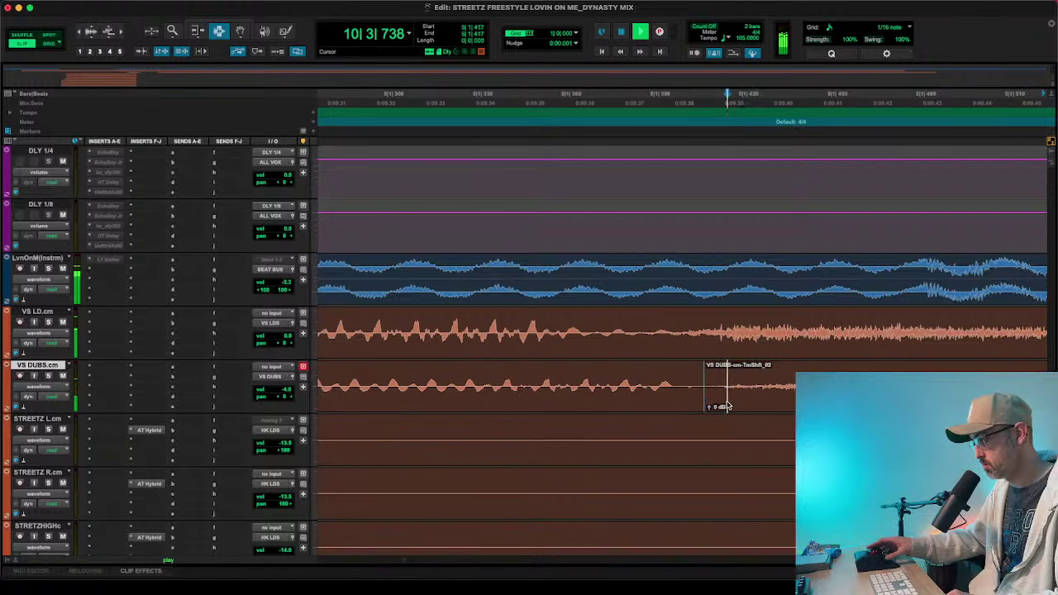
key(t)
key(t)
key(t)
drag(520, 395, 488, 395)
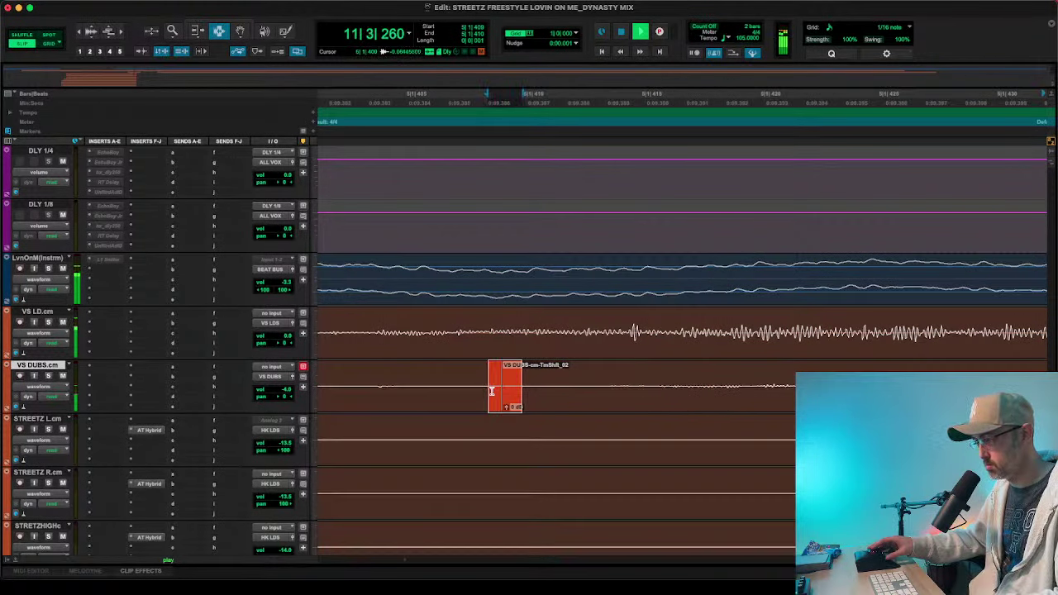
- Restart playback from about 4|3|760 to hear the join between the edited dub pieces
key(super+bracketleft)
key(super+bracketleft)
key(super+bracketleft)
key(super+bracketleft)
key(super+bracketleft)
key(super+bracketright)
key(super+bracketright)
key(super+bracketright)
key(space)
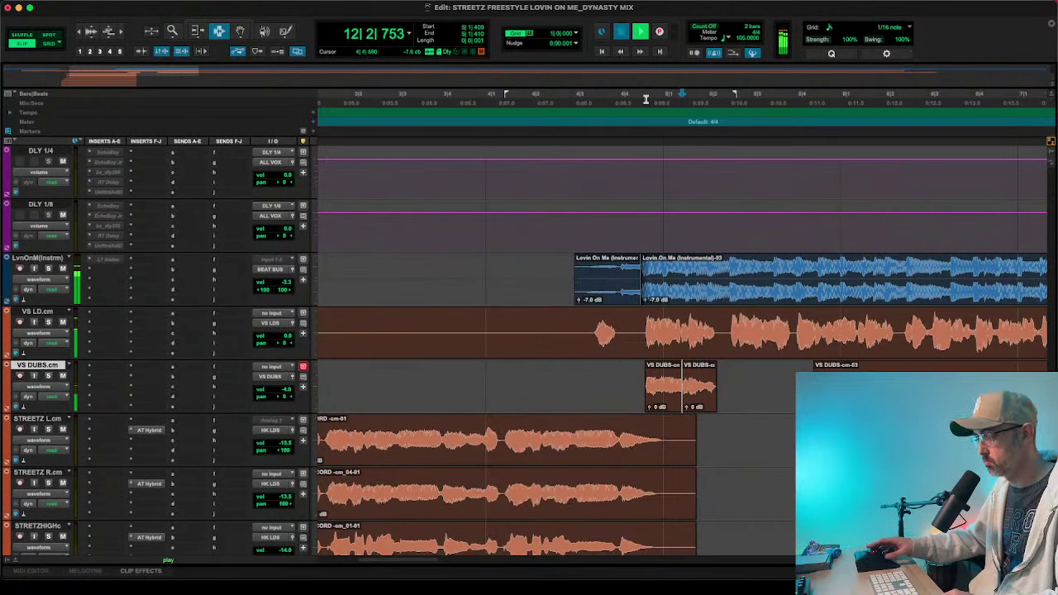
click(610, 100)
key(space)
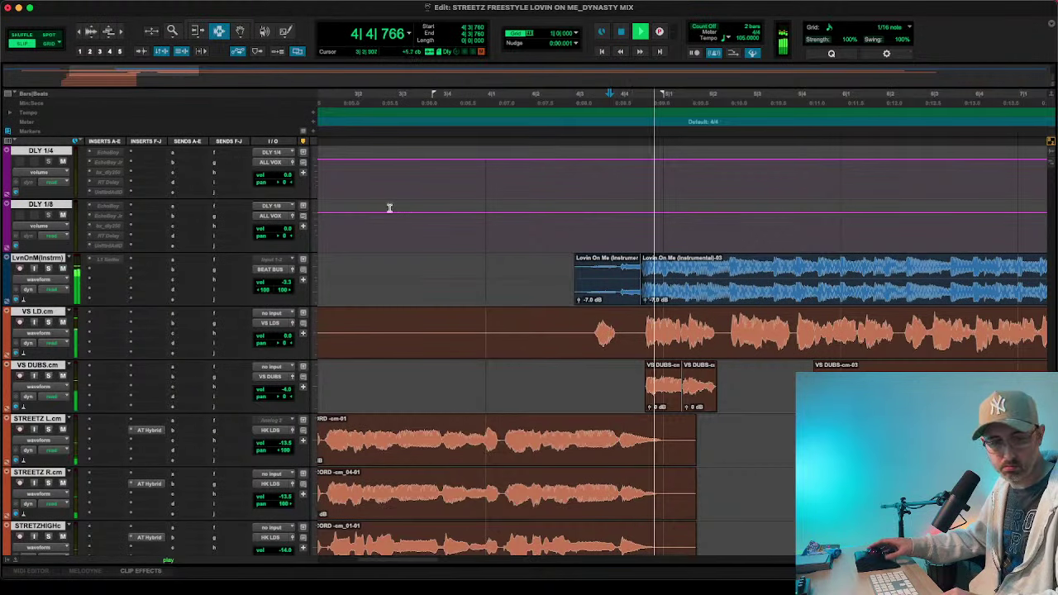
- Insert the FabFilter Pro-Q 3 (mono) equalizer on the VS LD.cm track
click(108, 313)
mouse_move(124, 314)
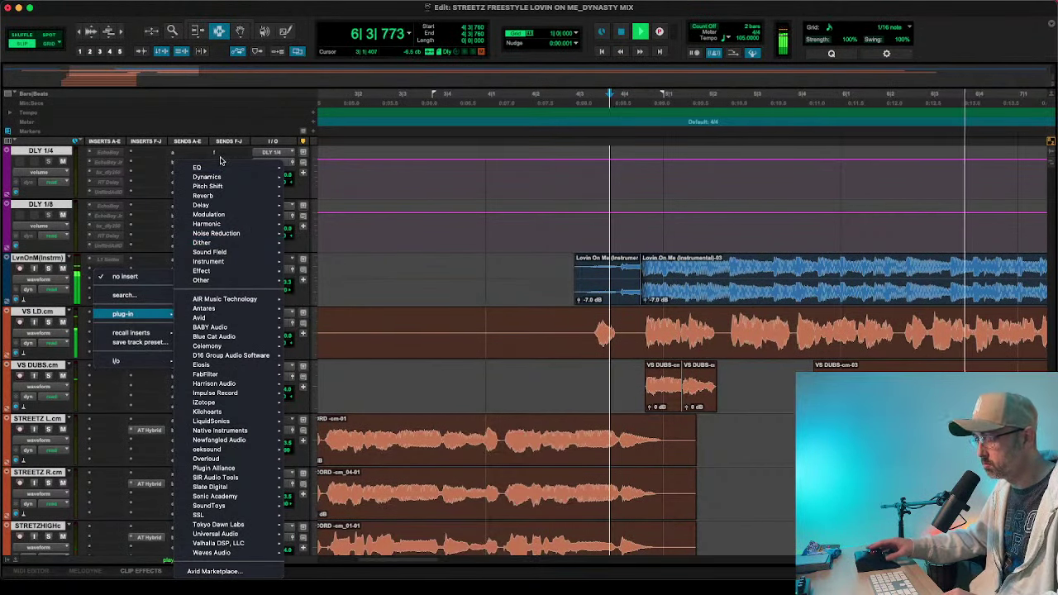
mouse_move(232, 167)
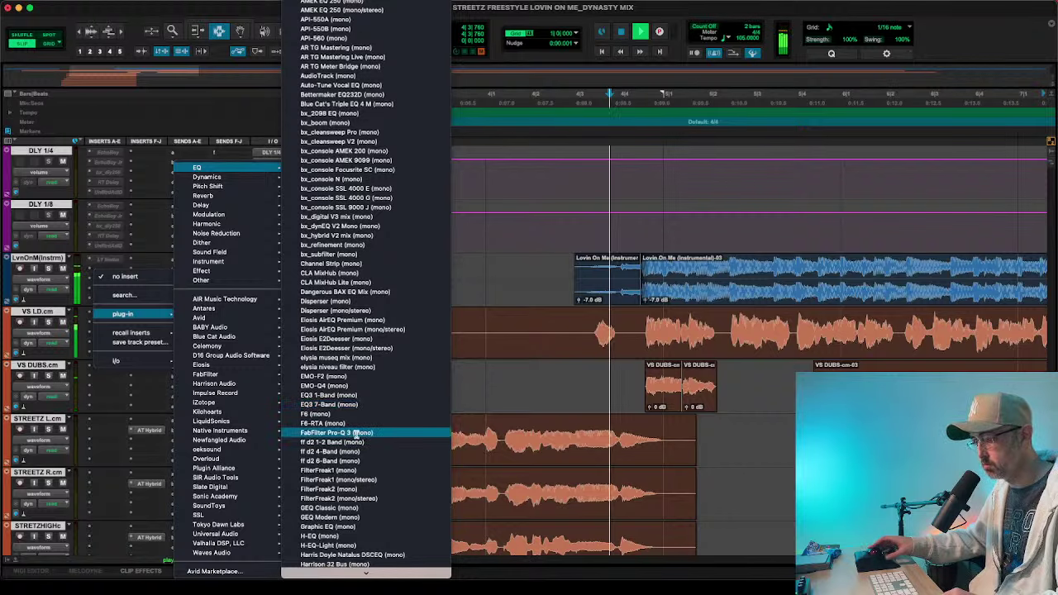
click(356, 432)
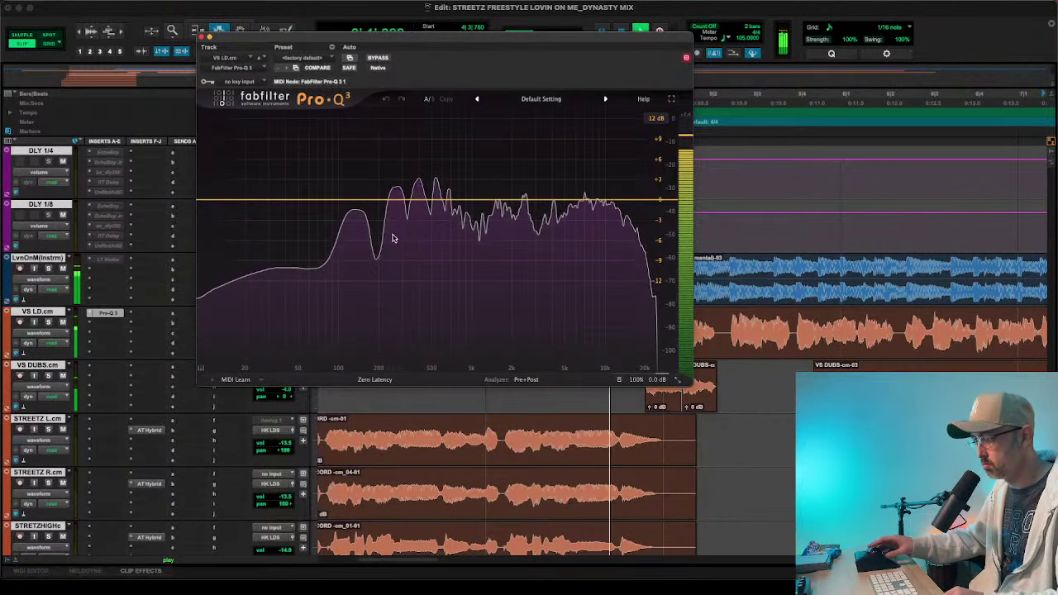
- Add a low cut band to the VS LD.cm equalizer at about 67 Hz with a 30 dB/oct slope
double_click(324, 199)
click(293, 183)
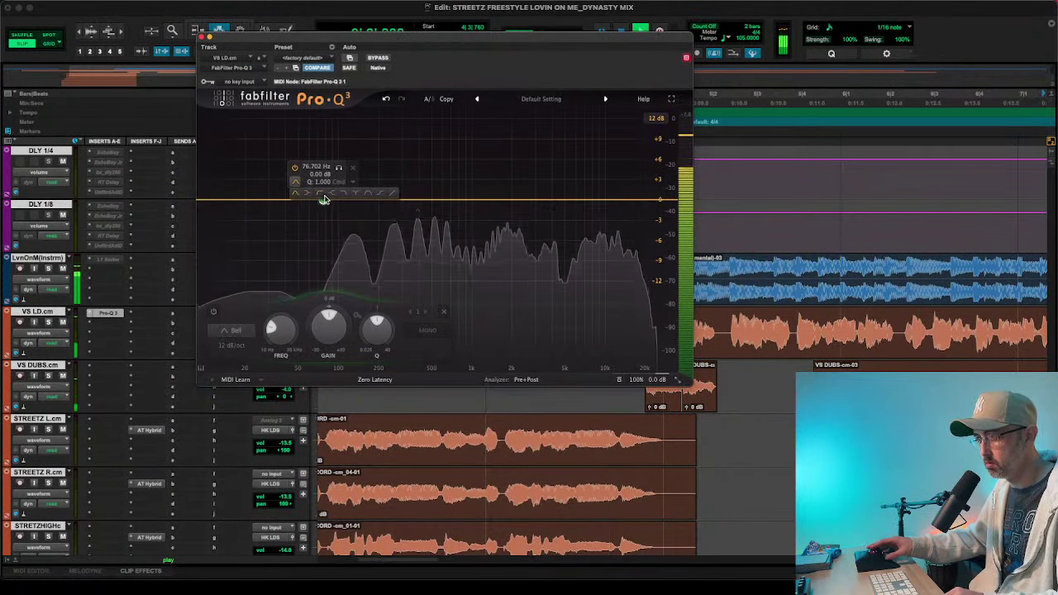
click(320, 194)
drag(323, 200, 315, 202)
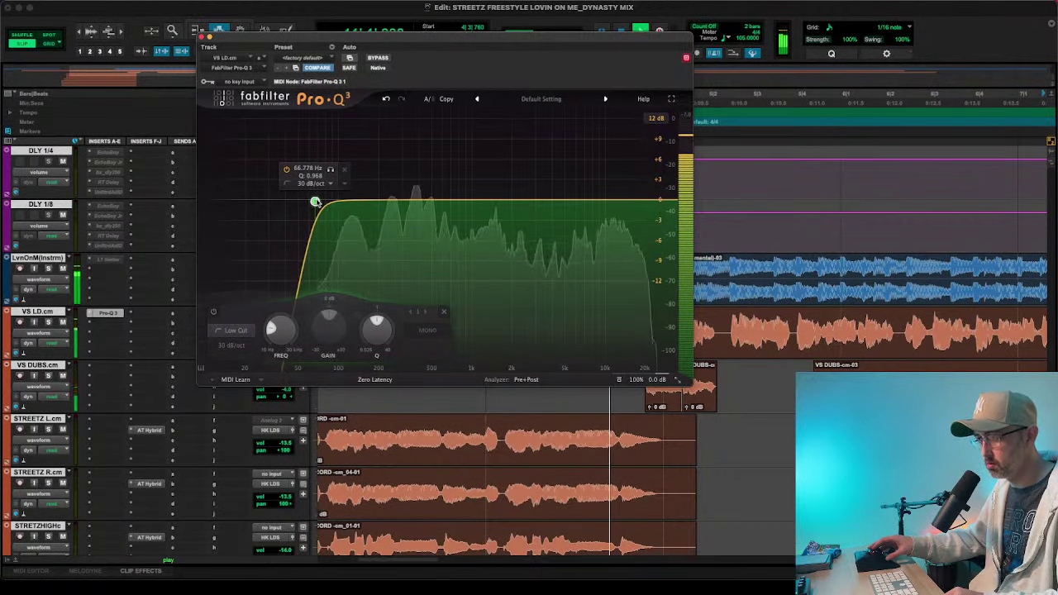
- Shape the lead's EQ with gentle dips near 200 Hz and 500 Hz and slight boosts near 1.7 kHz and 5 kHz
drag(403, 200, 381, 216)
click(381, 210)
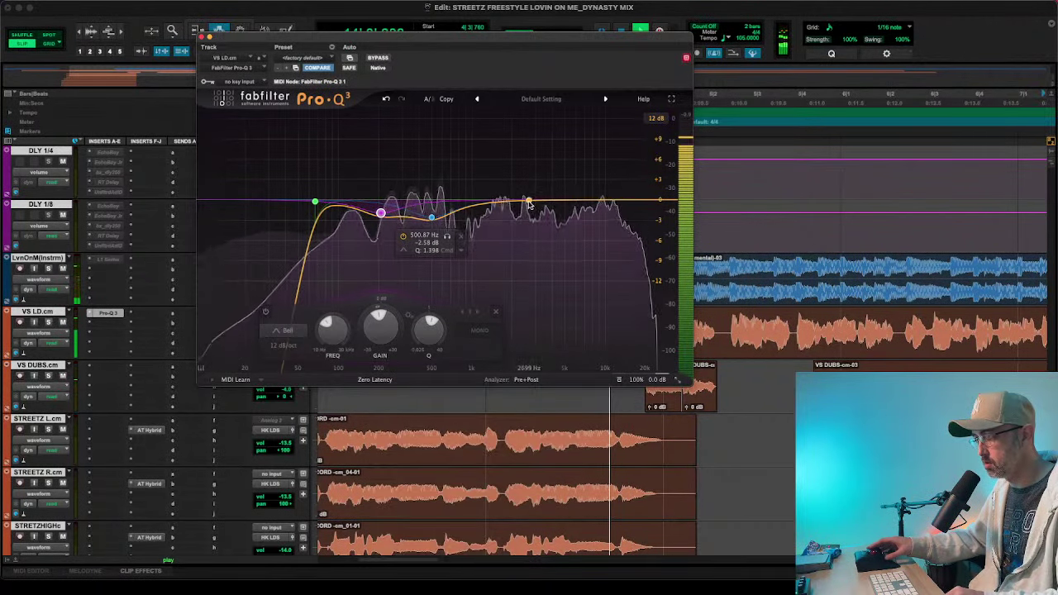
drag(501, 206, 504, 195)
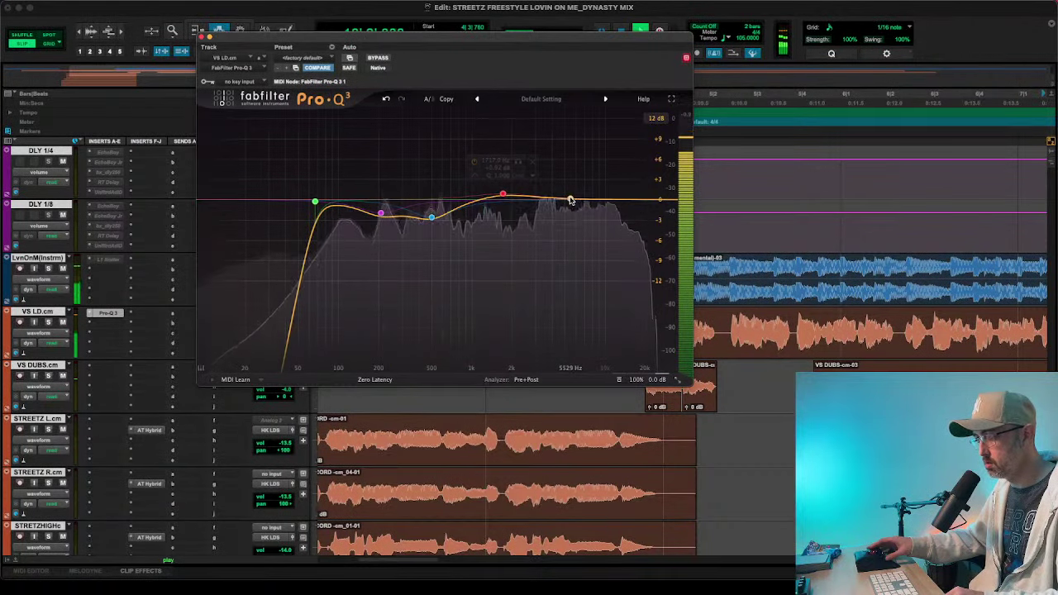
drag(570, 202, 561, 197)
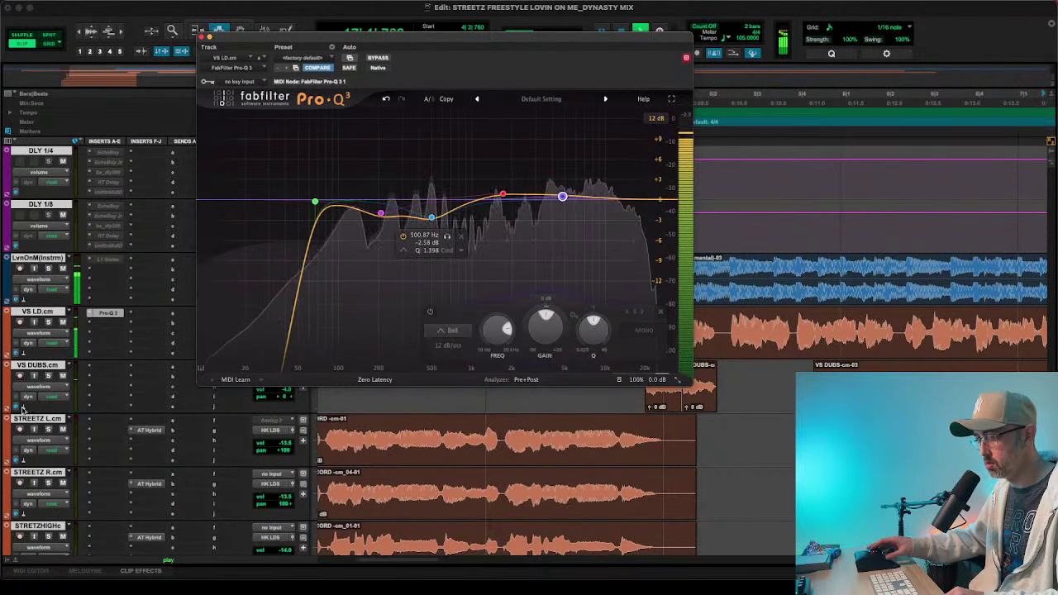
- Open the Repeater delay on the SLAP DLY track and set its rates to 1/8 on the left and dotted 1/8 on the right
scroll(63, 377, down, 5)
scroll(63, 377, up, 2)
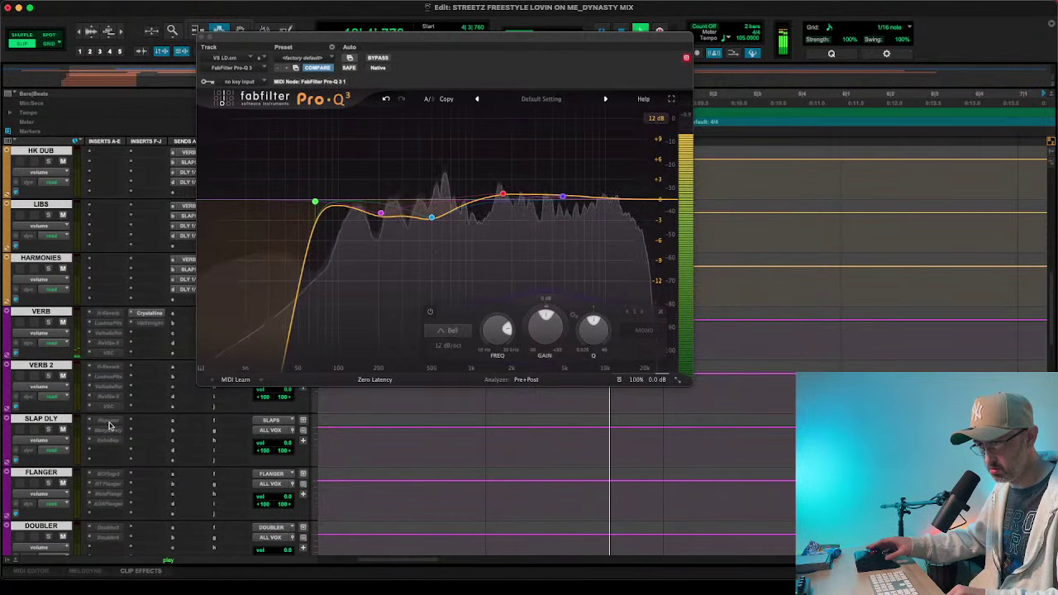
click(108, 423)
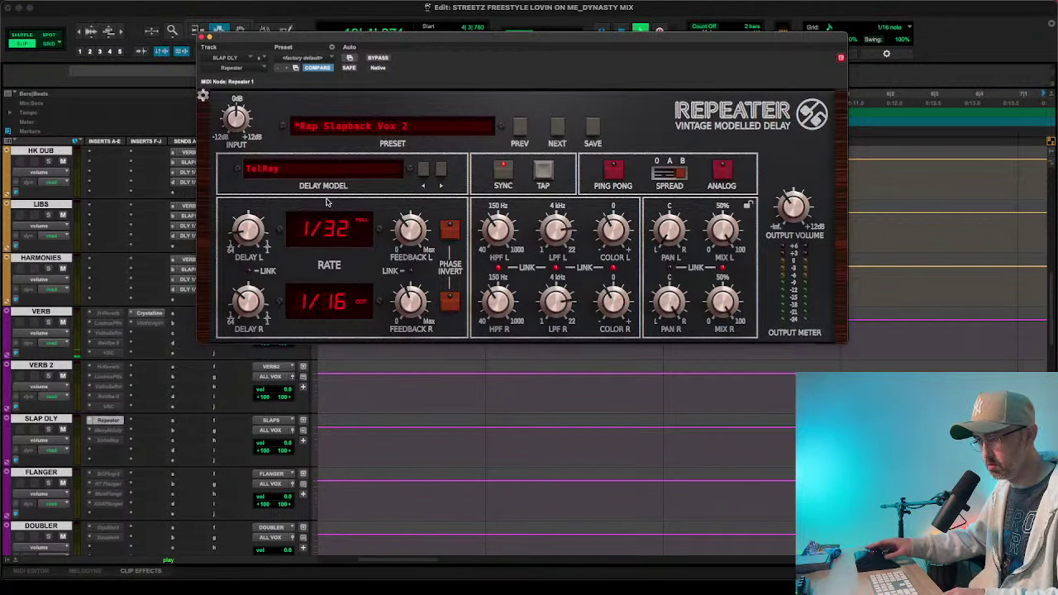
drag(259, 219, 257, 219)
drag(248, 297, 251, 289)
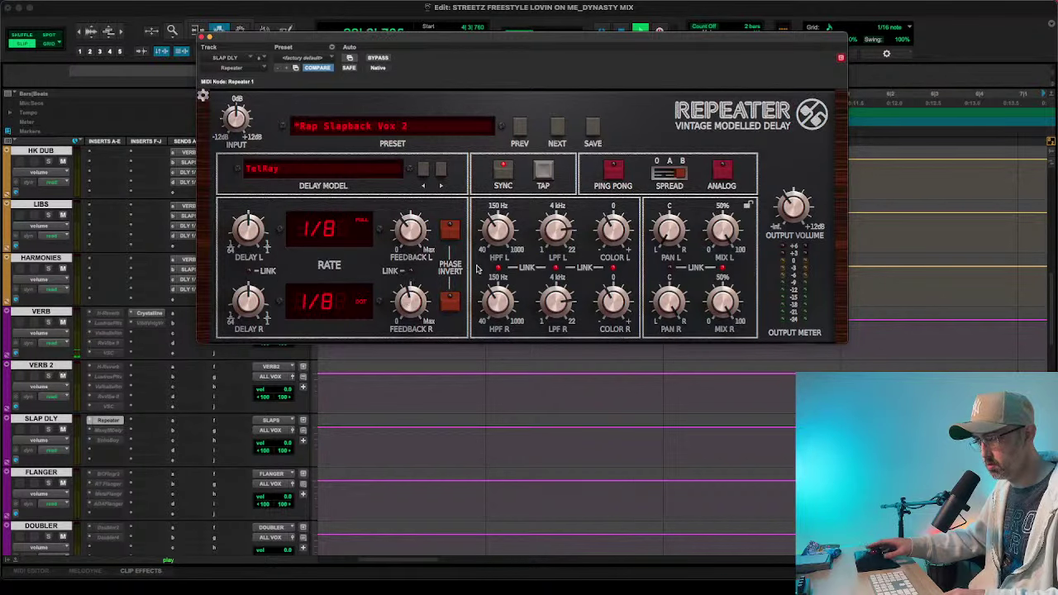
- Change the Repeater's delay model to Memory Guy
click(321, 168)
click(379, 224)
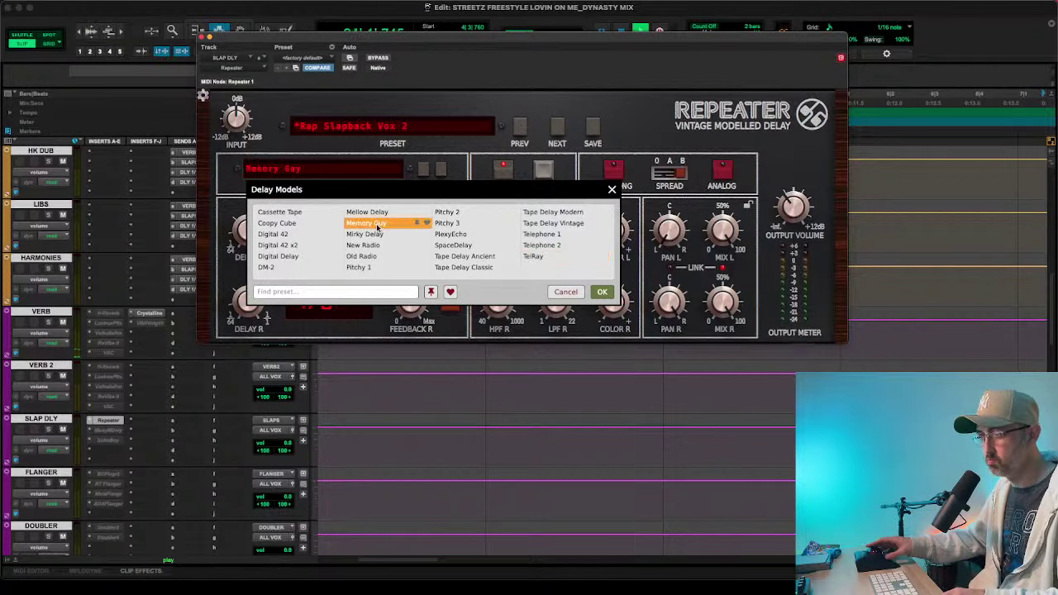
click(598, 292)
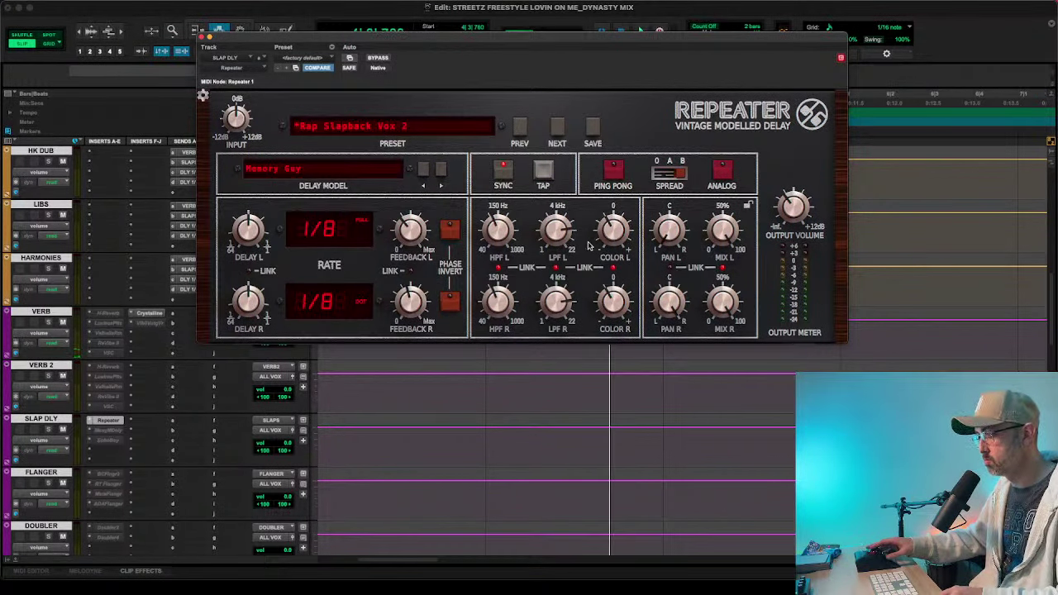
- Adjust the Repeater's color and 0 dB output volume, and switch its spread to A
drag(612, 229, 617, 219)
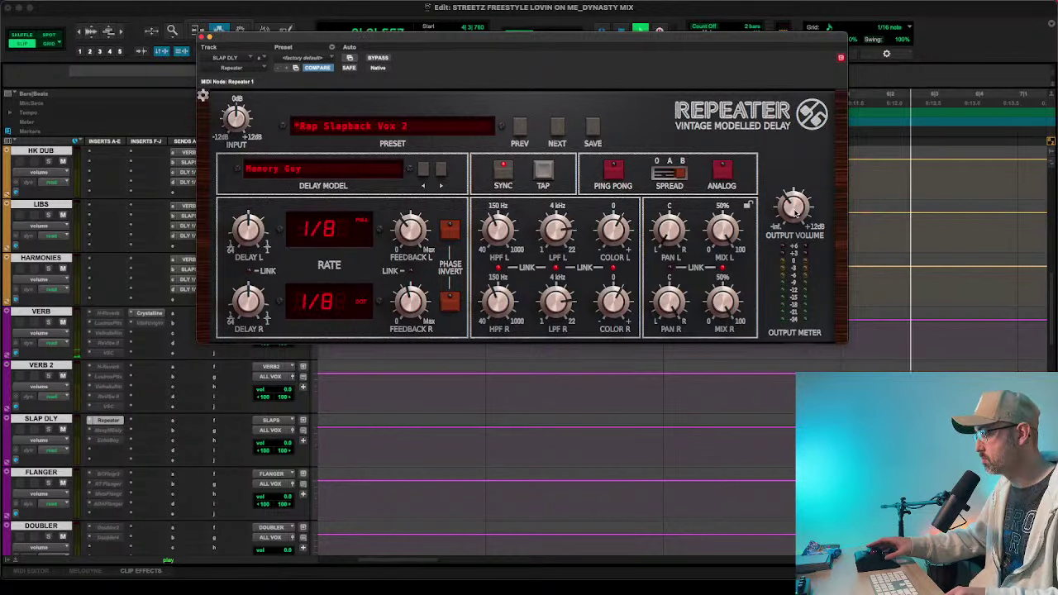
drag(794, 213, 791, 201)
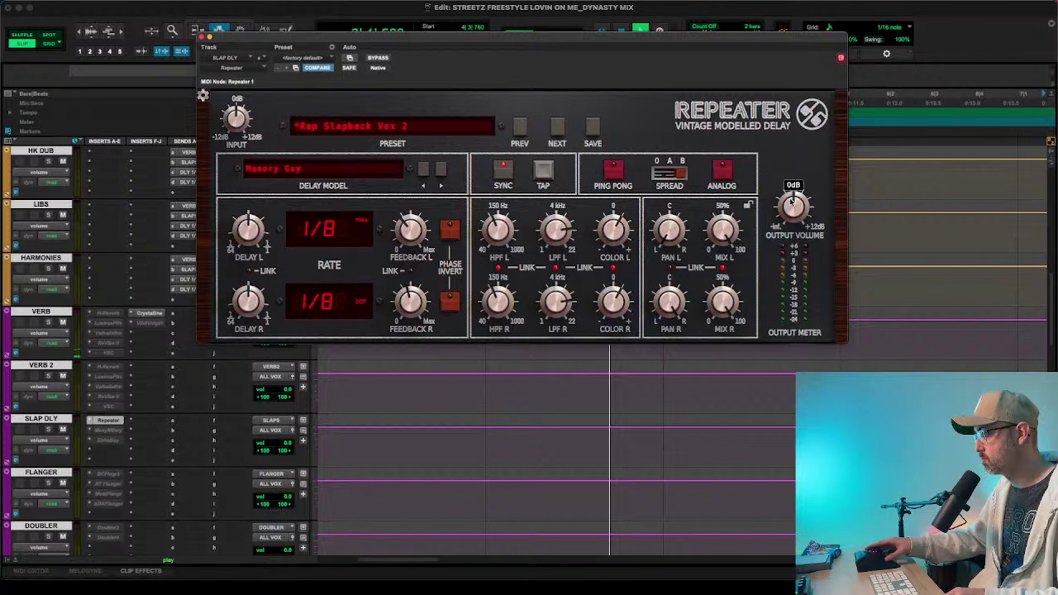
click(671, 173)
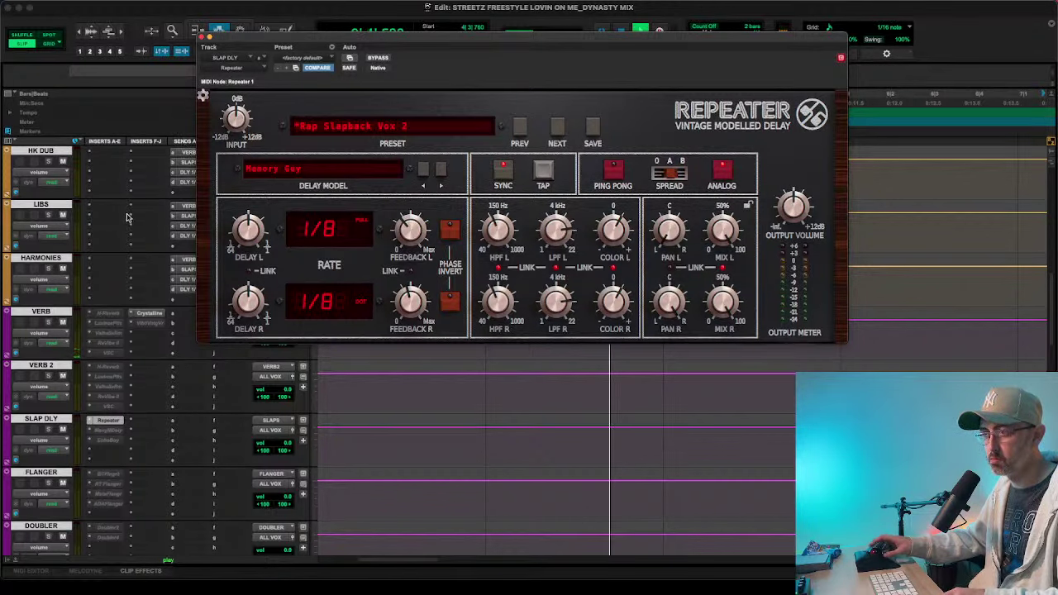
- Open the VS LEAD track's SLAPS send and raise its level to about -29.7 dB
scroll(176, 239, up, 3)
scroll(176, 239, up, 1)
click(184, 215)
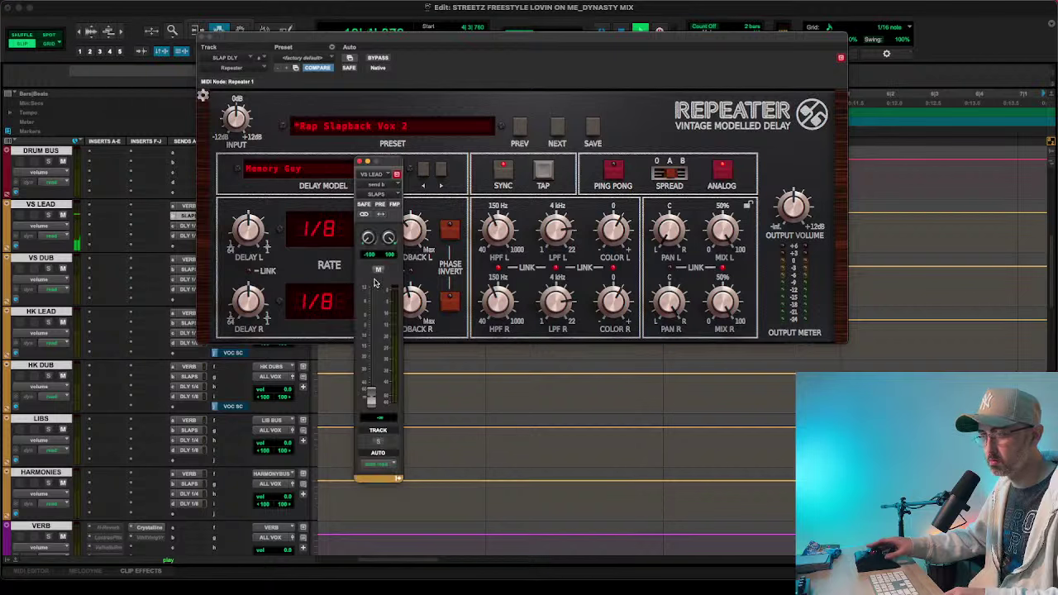
drag(372, 403, 373, 370)
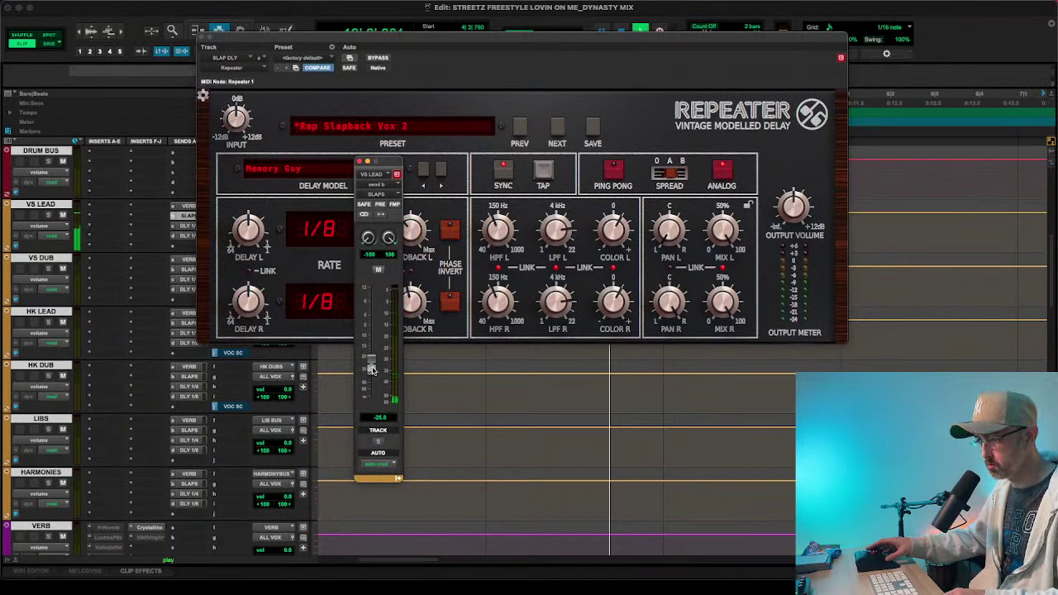
drag(371, 369, 372, 373)
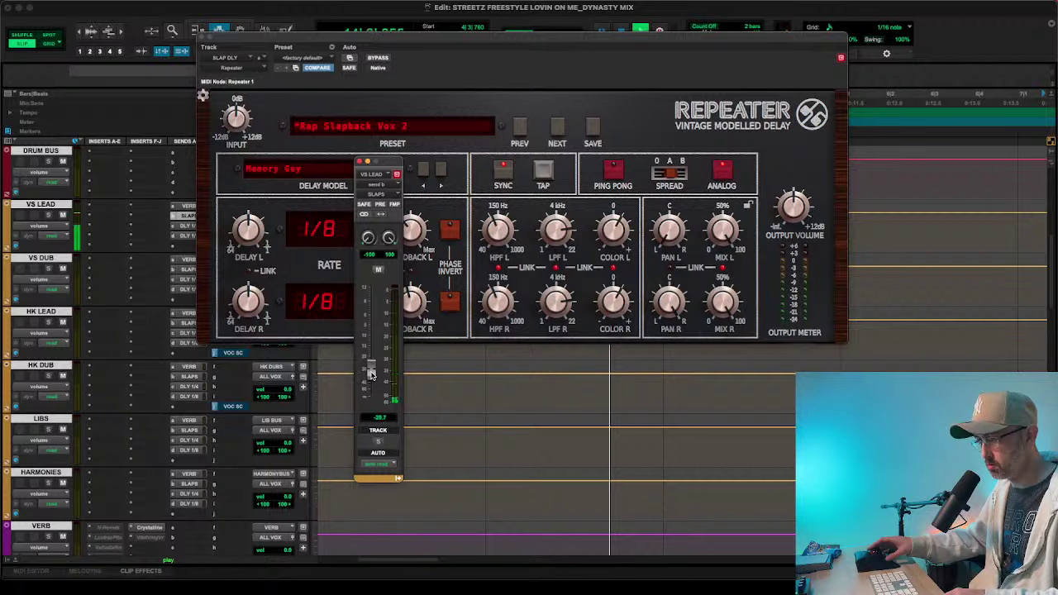
click(317, 264)
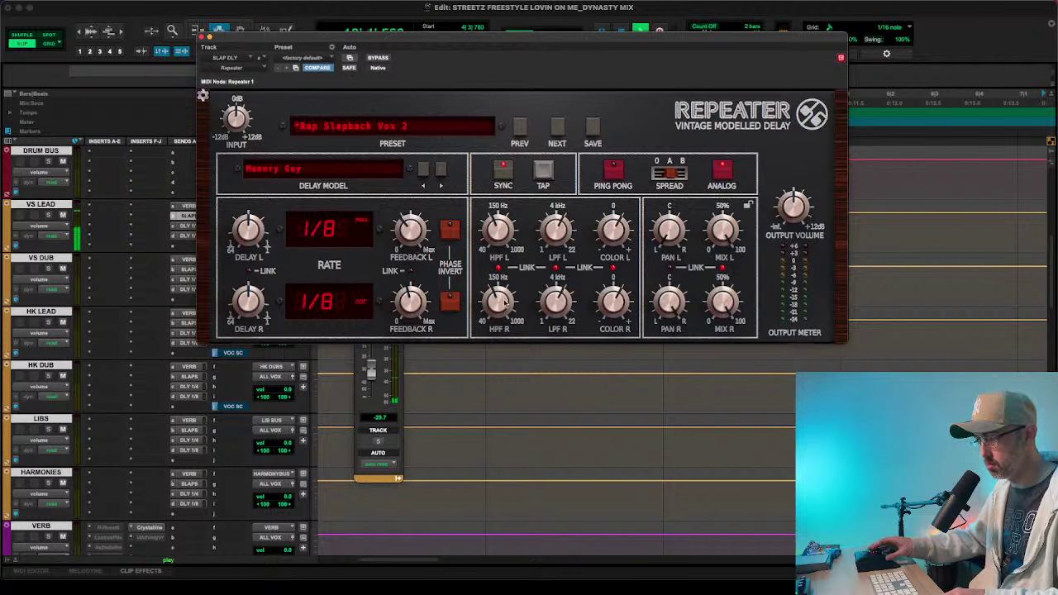
- Insert the stereo UAD UA 1176LN Legacy compressor in the first insert slot of the VS LEAD track
mouse_move(497, 314)
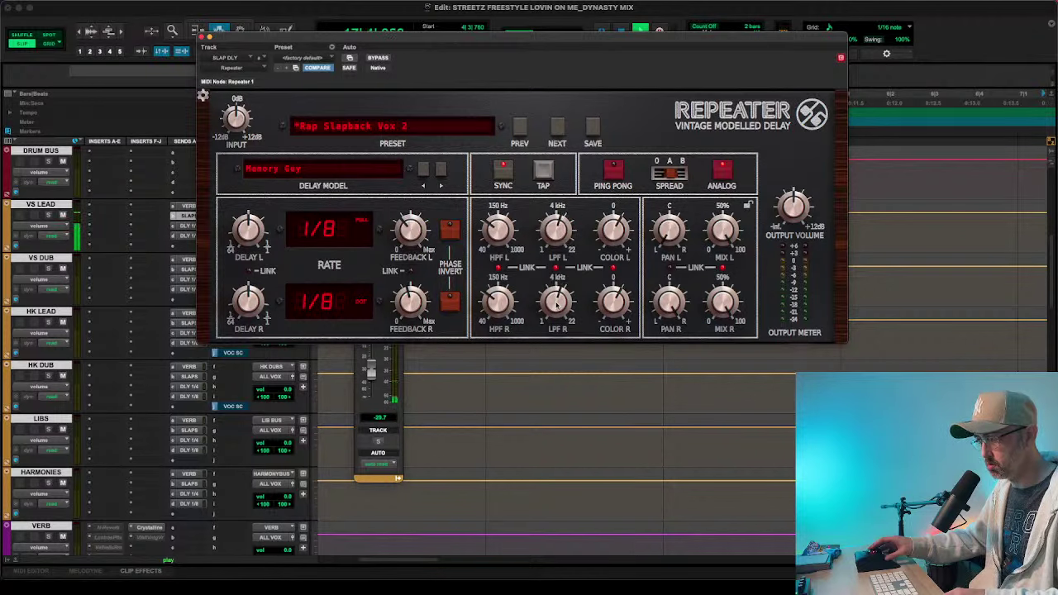
scroll(161, 380, down, 5)
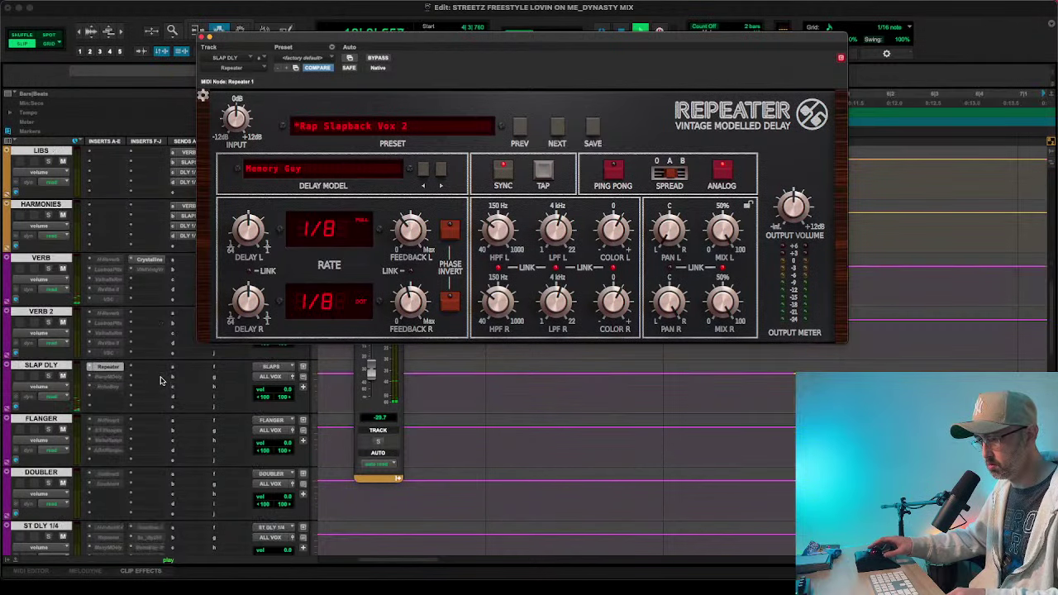
scroll(107, 331, up, 6)
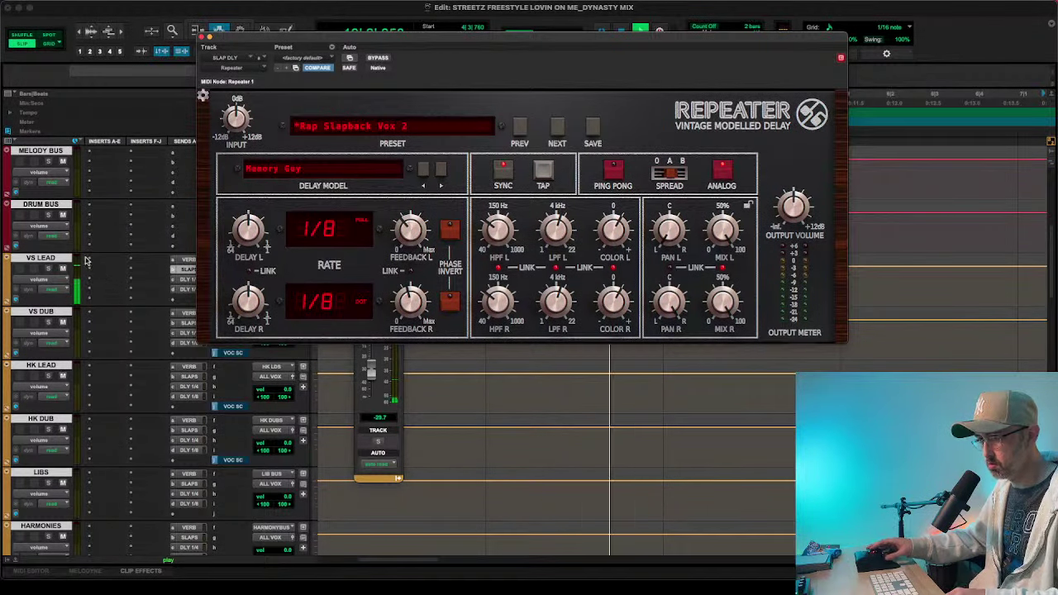
click(89, 261)
mouse_move(132, 260)
mouse_move(210, 167)
scroll(360, 312, down, 10)
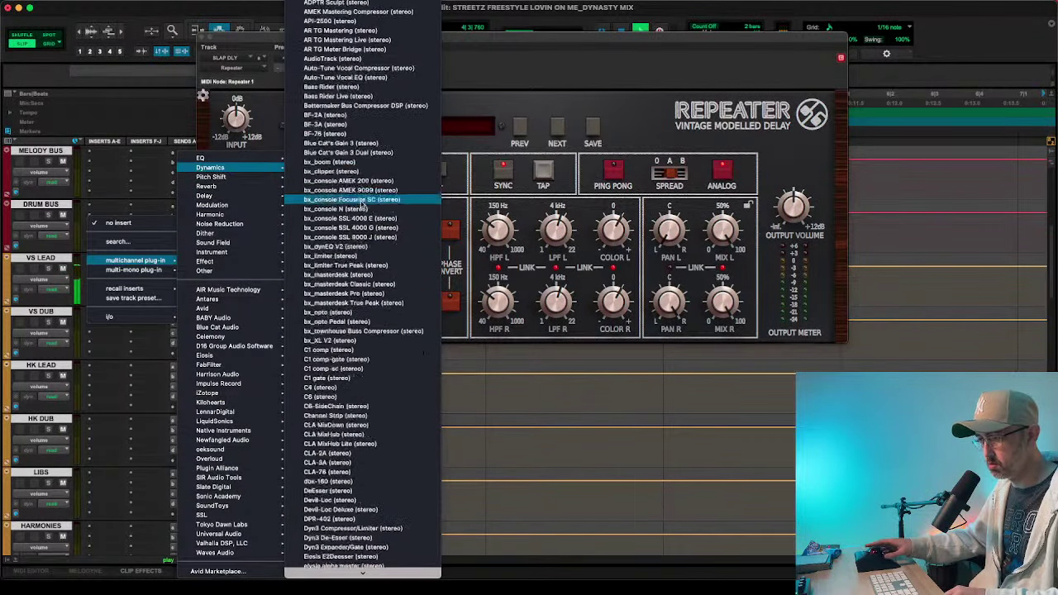
scroll(359, 312, down, 15)
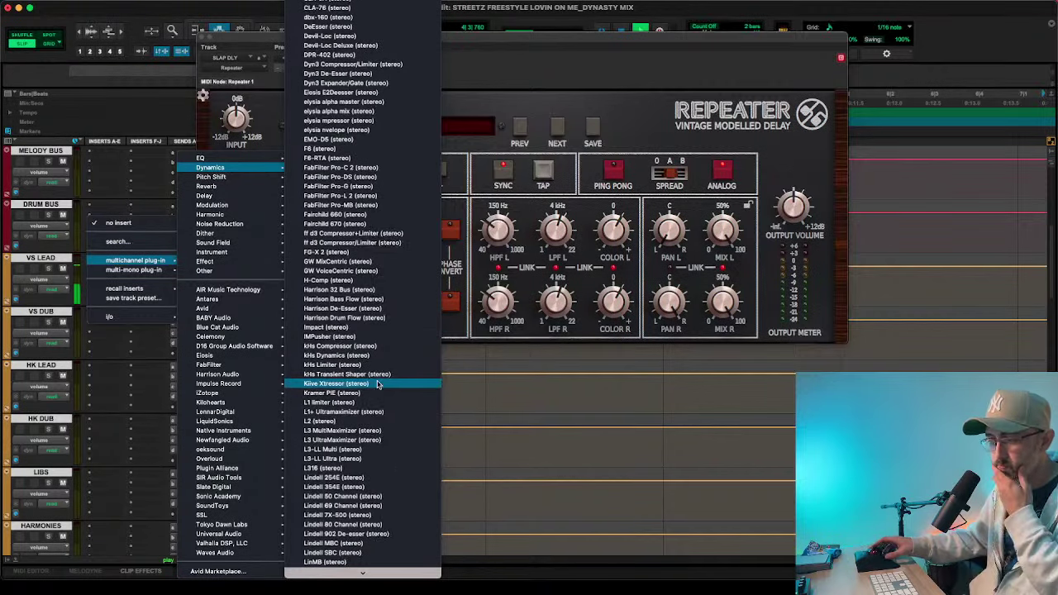
scroll(378, 386, down, 20)
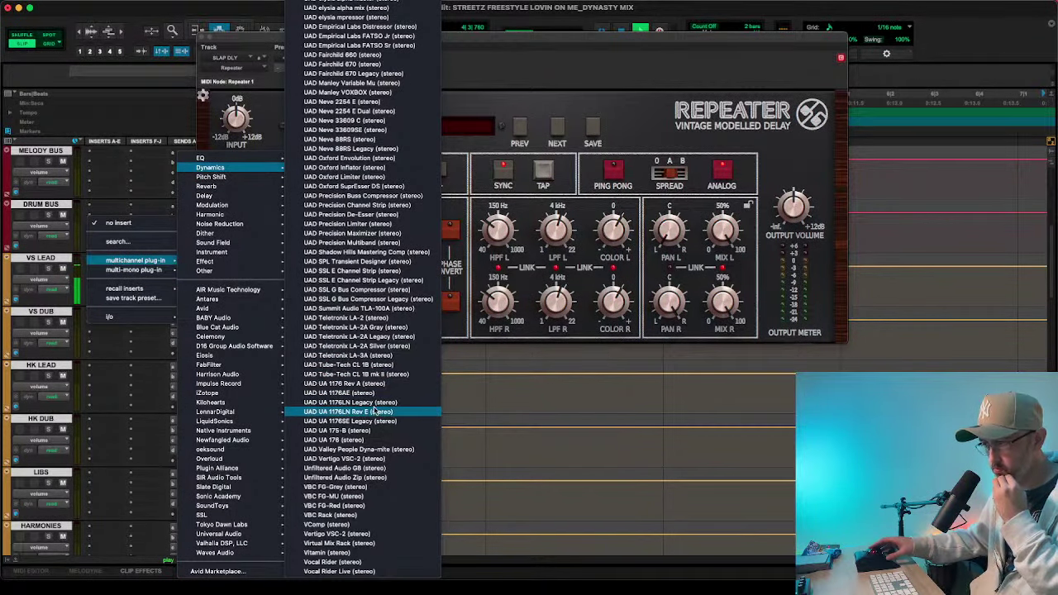
click(356, 402)
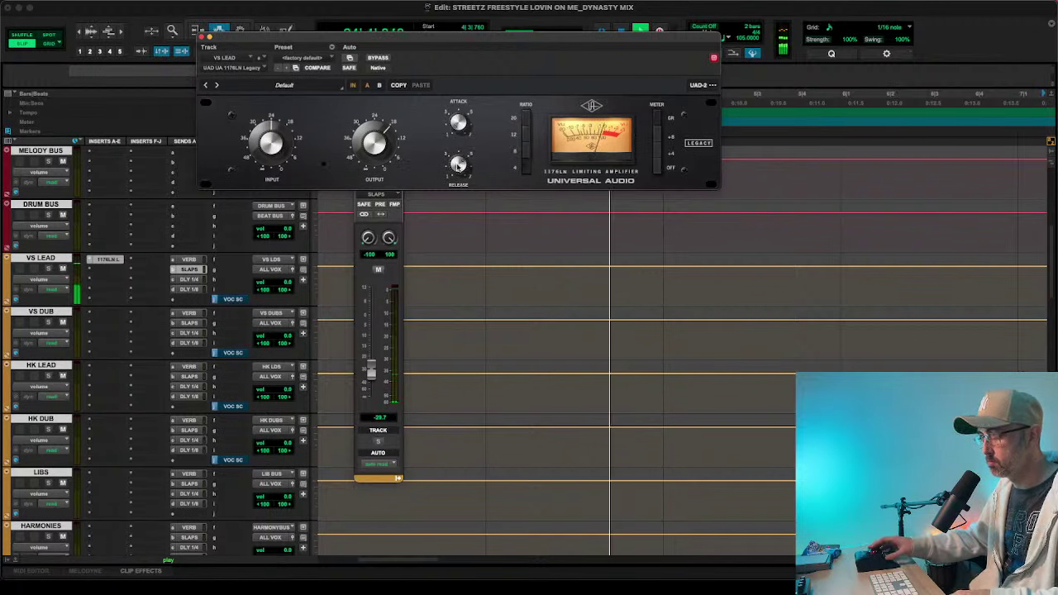
- Adjust the 1176LN's release, input and output on the VS LEAD track
drag(456, 165, 456, 155)
drag(258, 153, 268, 134)
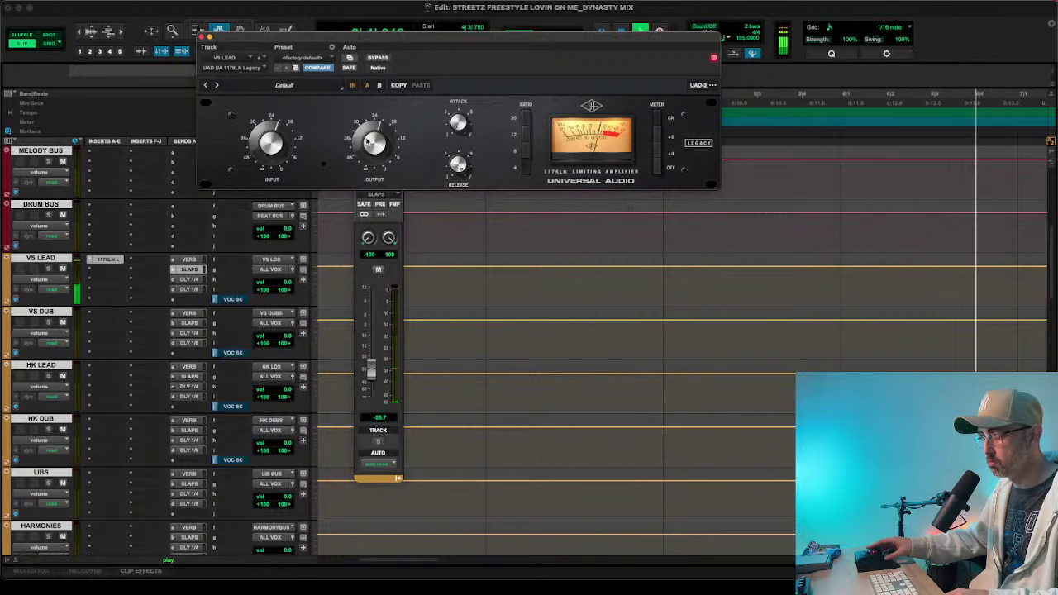
drag(367, 138, 367, 137)
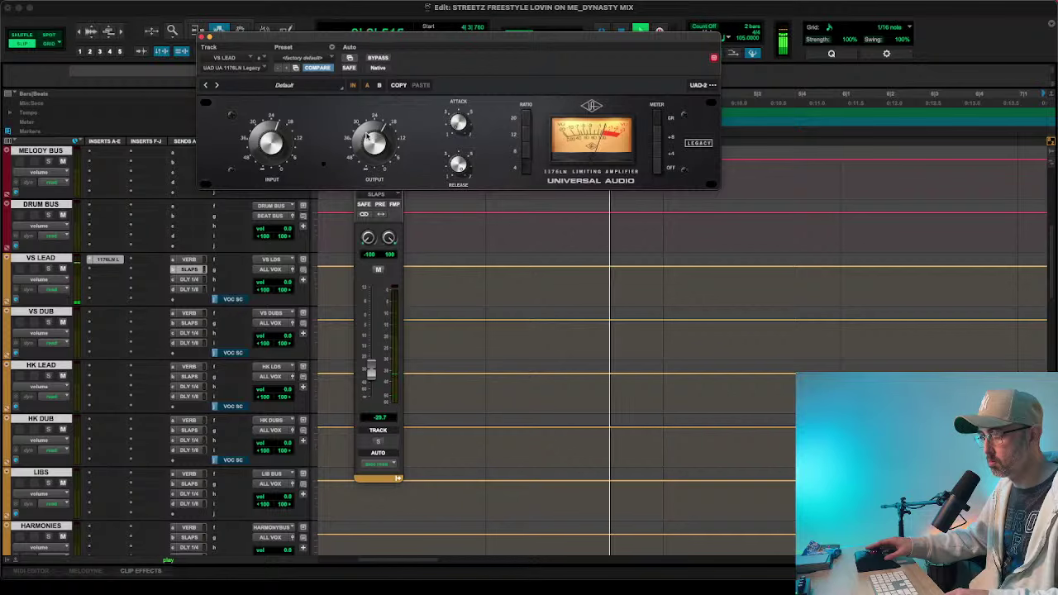
- Insert the stereo Maag EQ4 in the second insert slot of the VS LEAD track
click(95, 271)
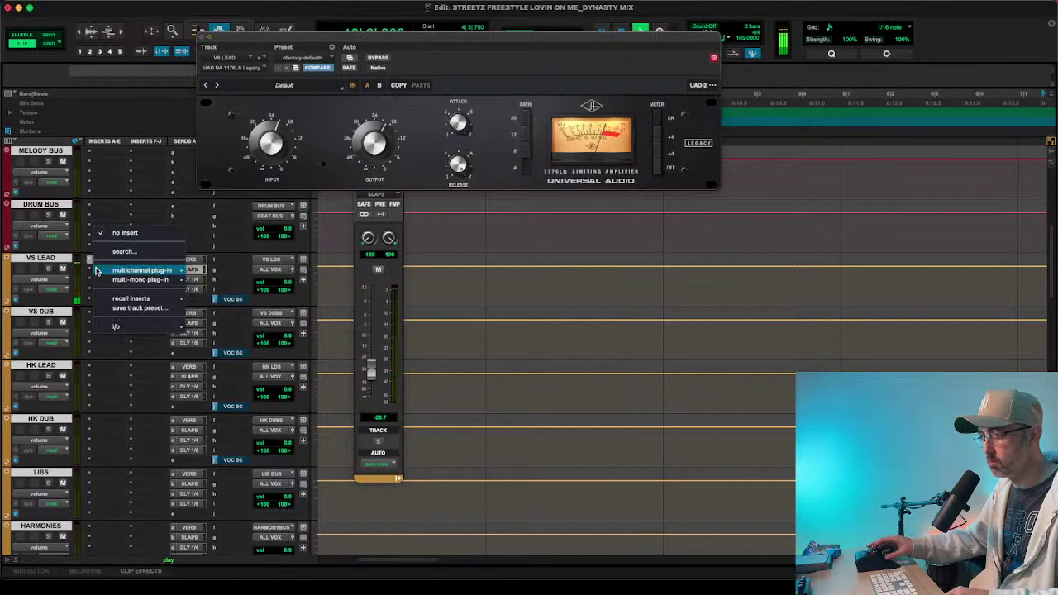
mouse_move(142, 270)
mouse_move(226, 162)
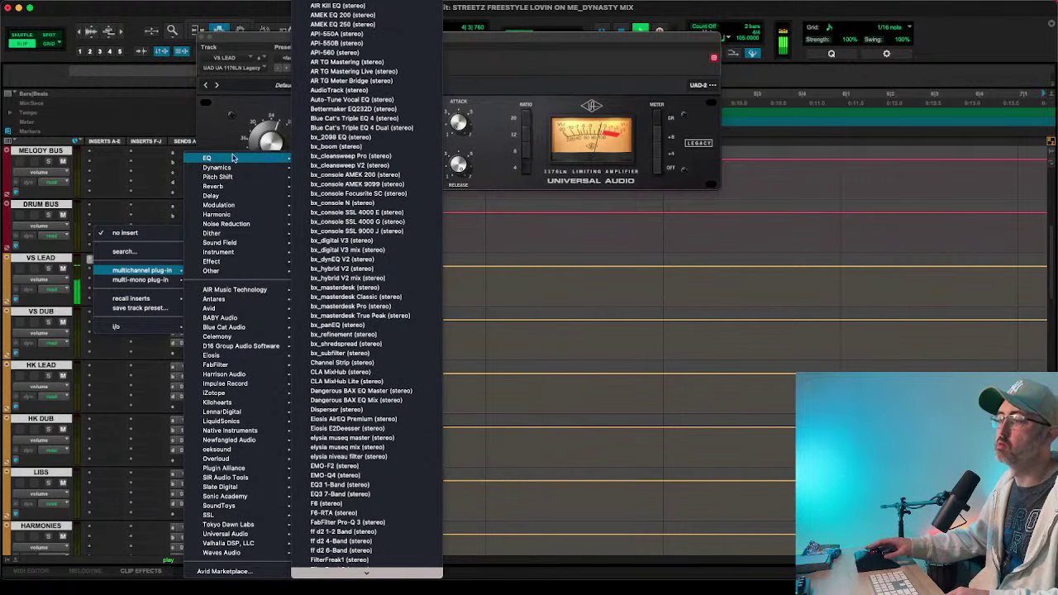
scroll(347, 215, down, 10)
scroll(347, 240, up, 10)
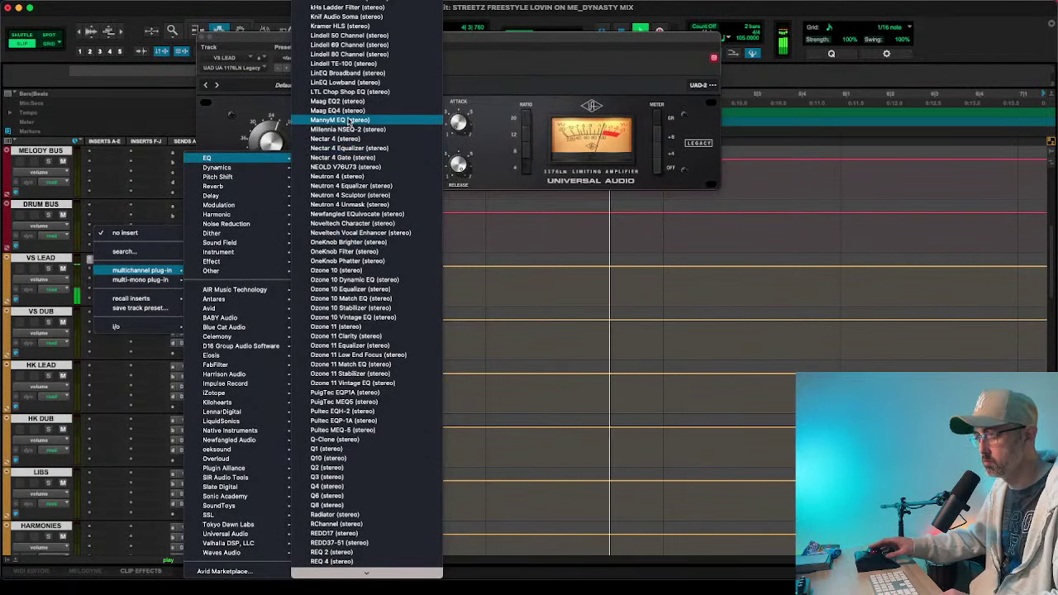
click(347, 111)
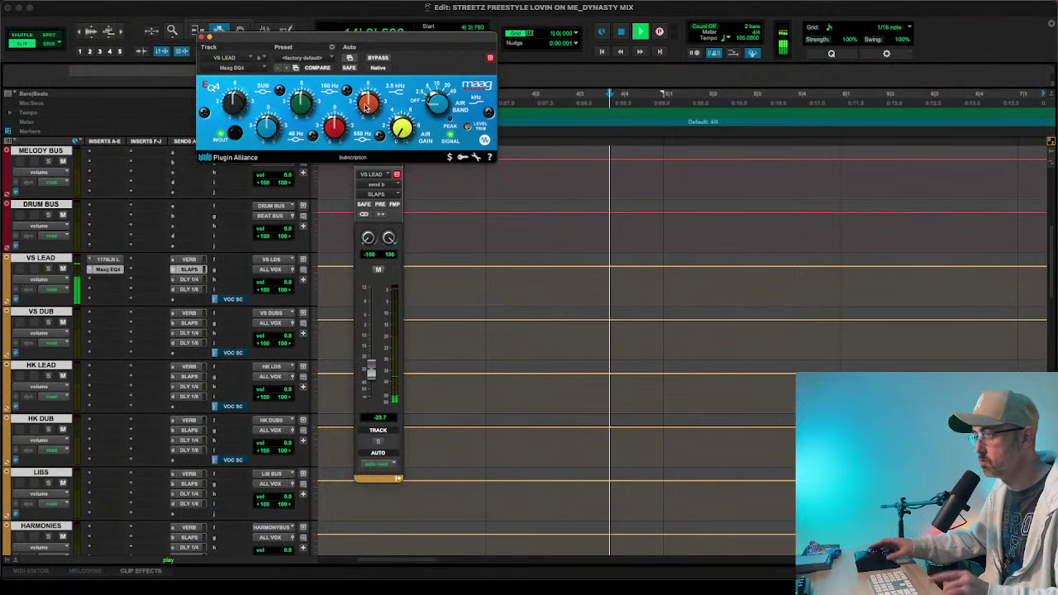
- Boost the Maag EQ4's 2.5 kHz band to about +1.0, choose an air band frequency and dial in the air gain
drag(366, 105, 368, 103)
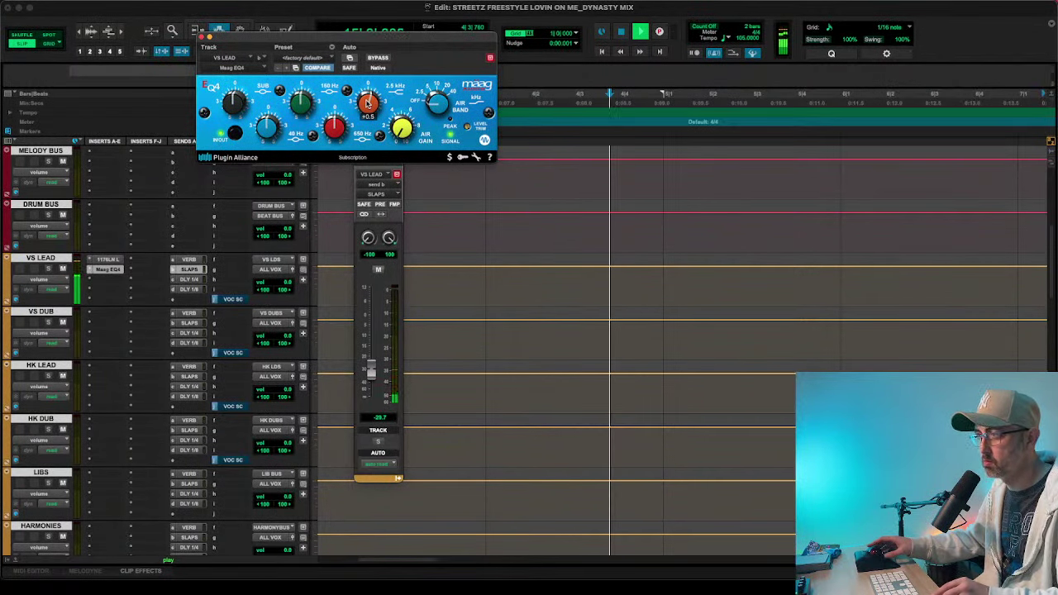
scroll(367, 103, up, 1)
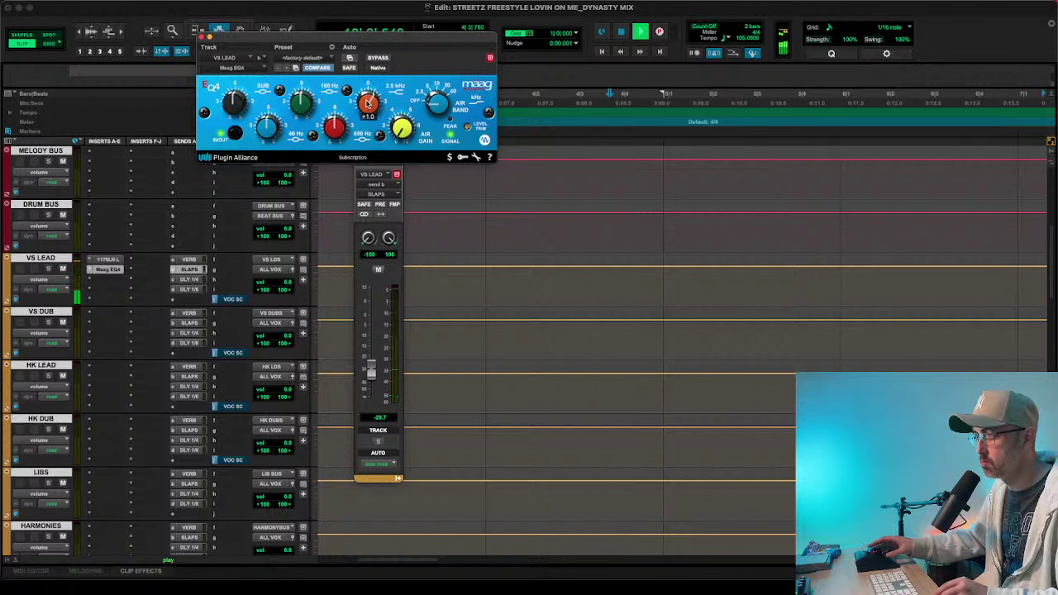
scroll(367, 103, down, 3)
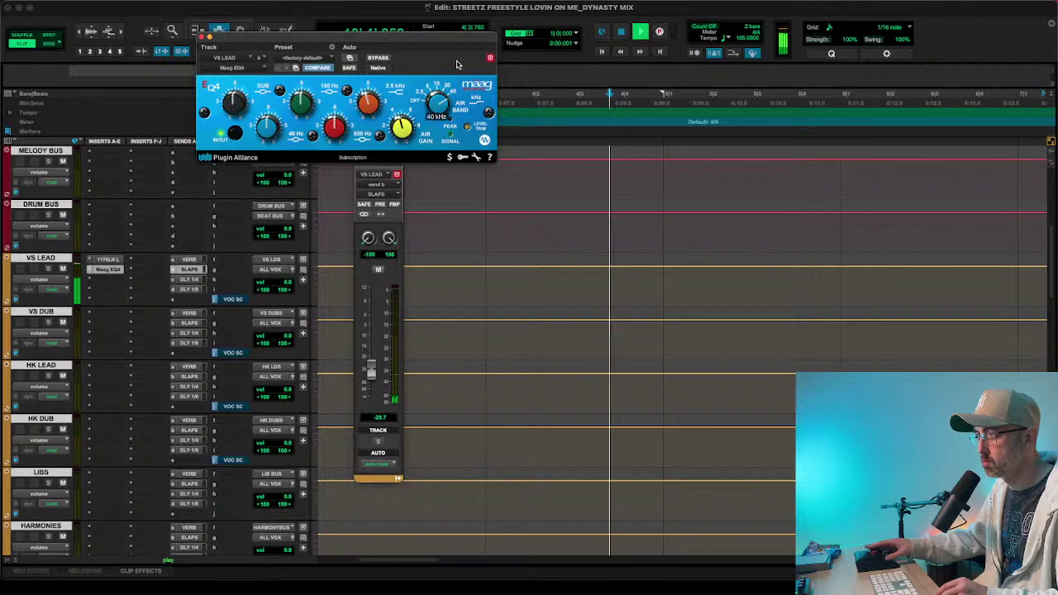
scroll(437, 103, down, 2)
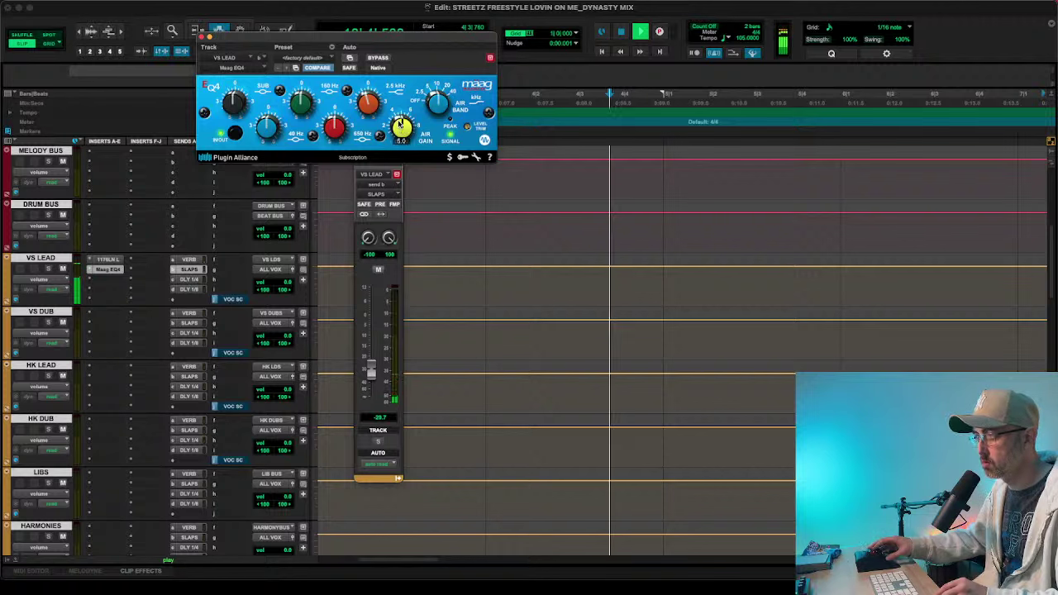
mouse_move(337, 120)
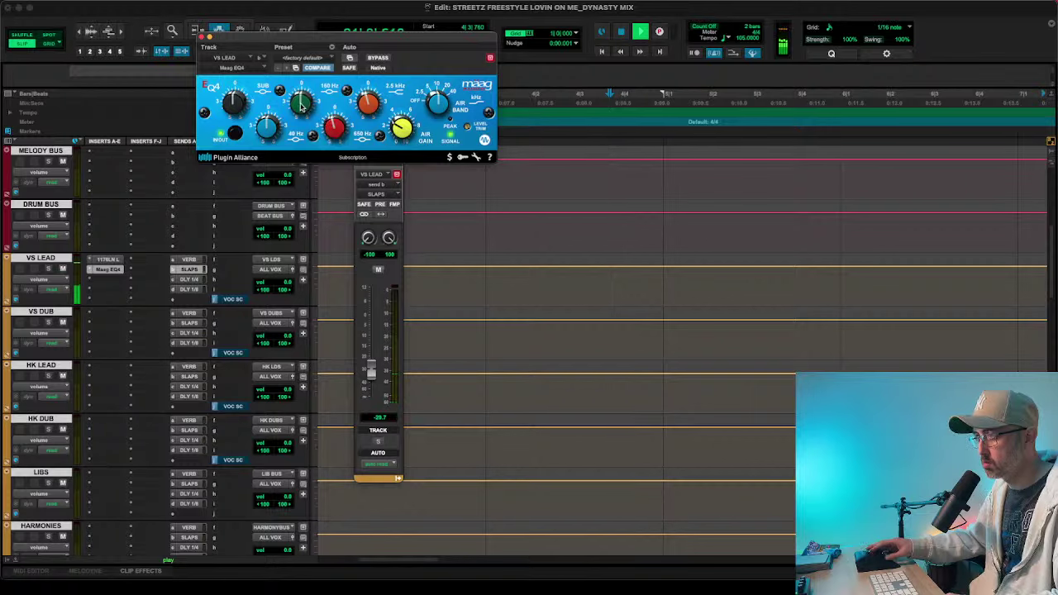
mouse_move(300, 106)
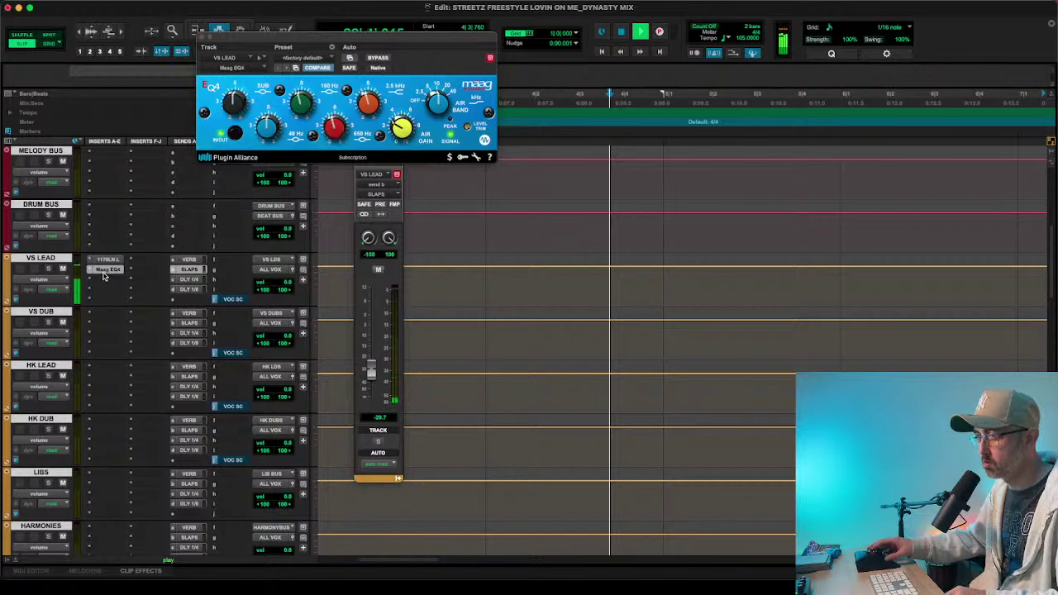
- Move the 1176LN below the Maag EQ4 in the VS LEAD inserts, open the compressor and stop playback
drag(103, 274, 105, 281)
click(105, 281)
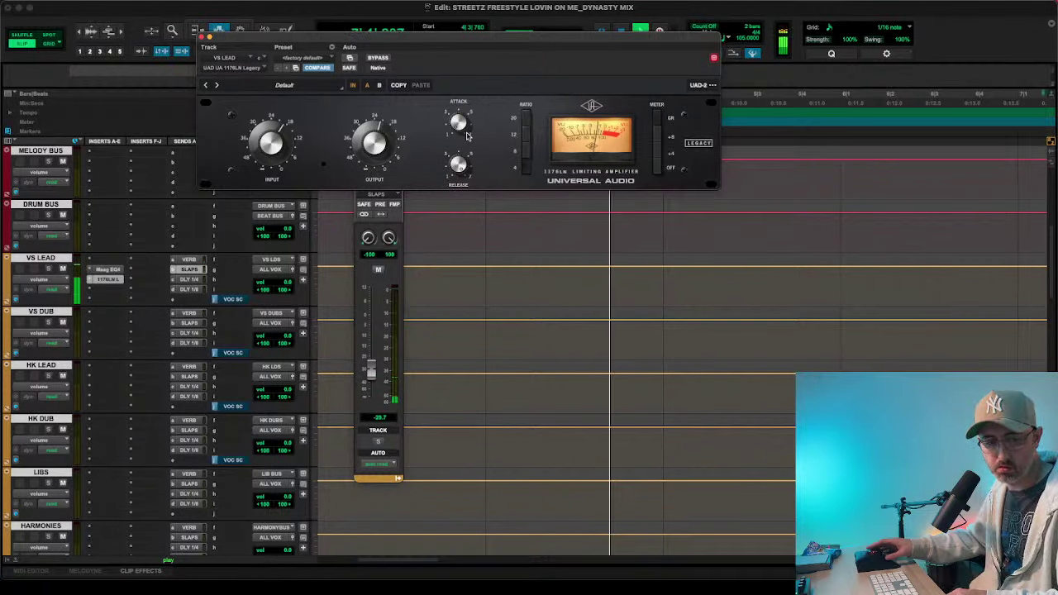
key(space)
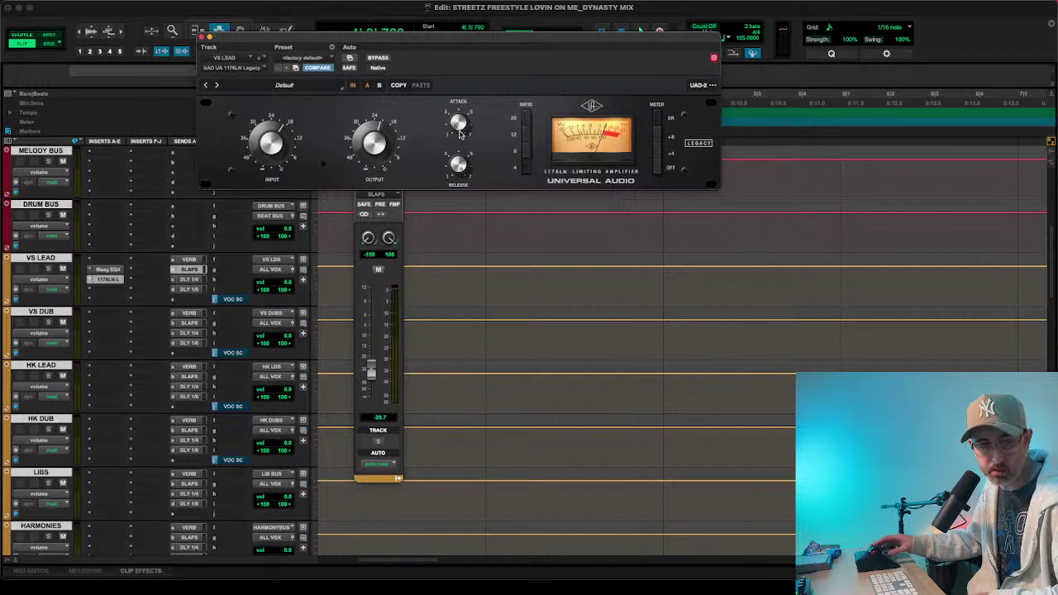
- Look through the reverb, slap, flanger, doubler and delay effect tracks and their available inserts
scroll(76, 311, down, 5)
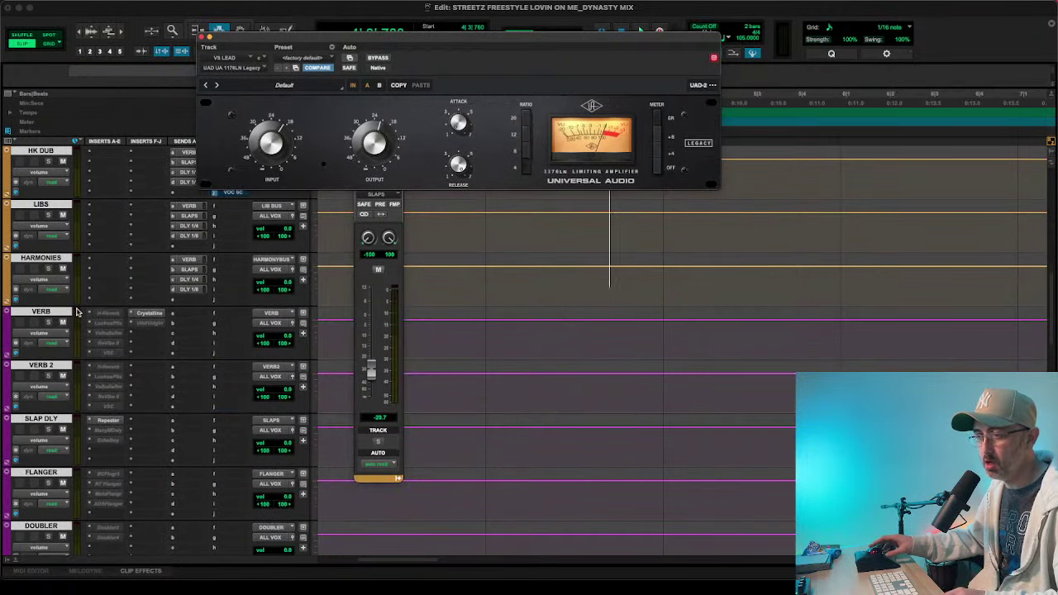
scroll(124, 322, down, 7)
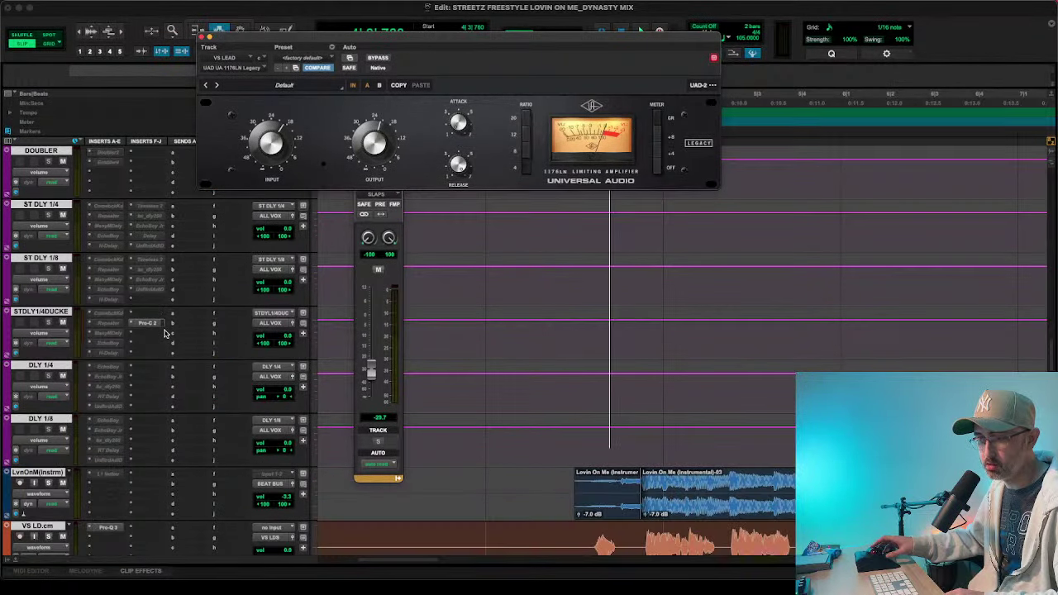
scroll(87, 295, up, 6)
scroll(86, 295, down, 8)
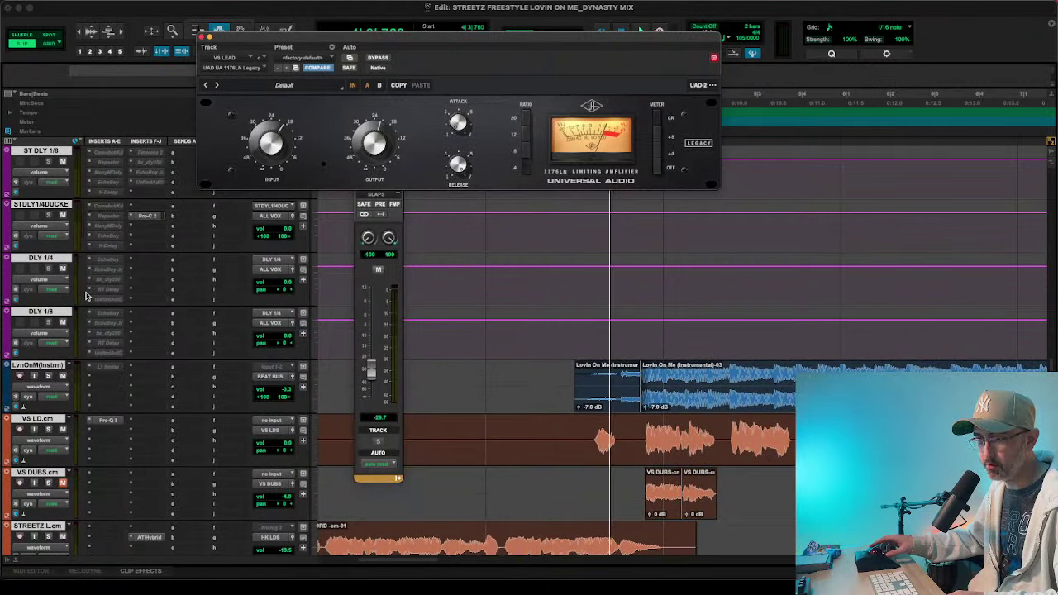
scroll(85, 295, up, 3)
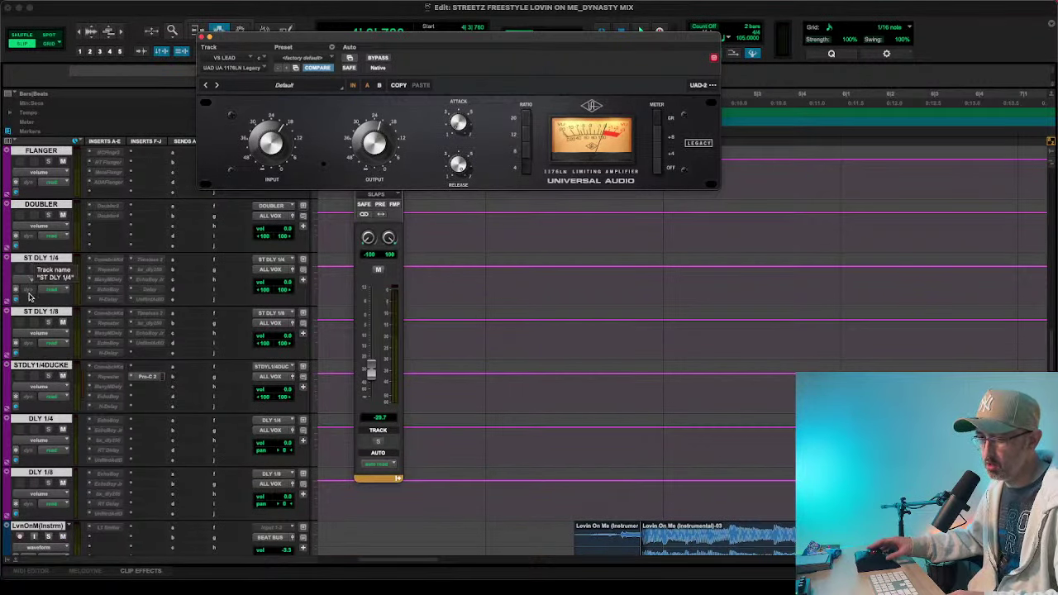
scroll(33, 314, up, 3)
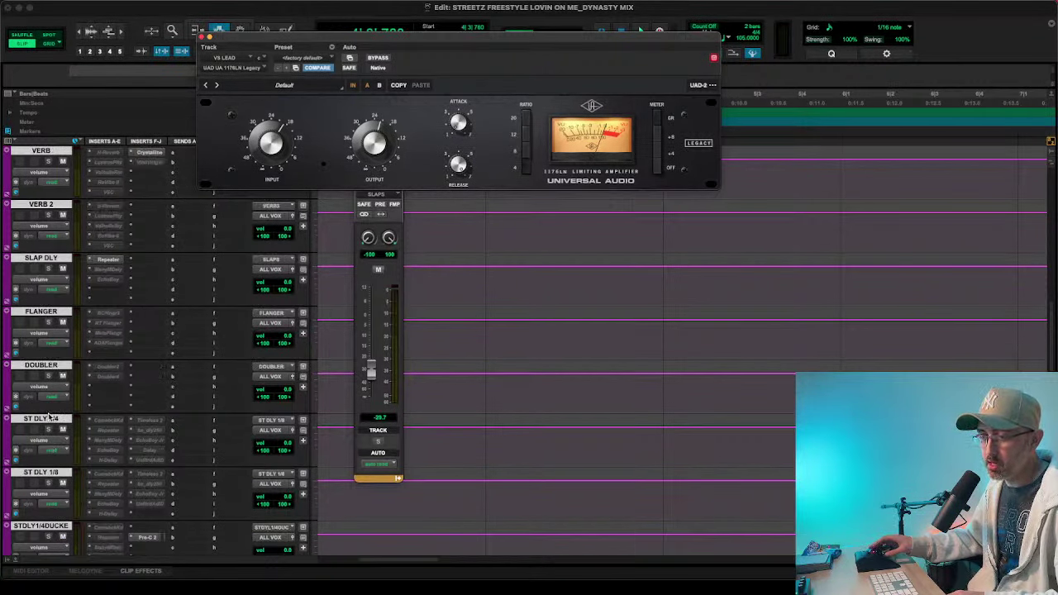
scroll(29, 368, up, 2)
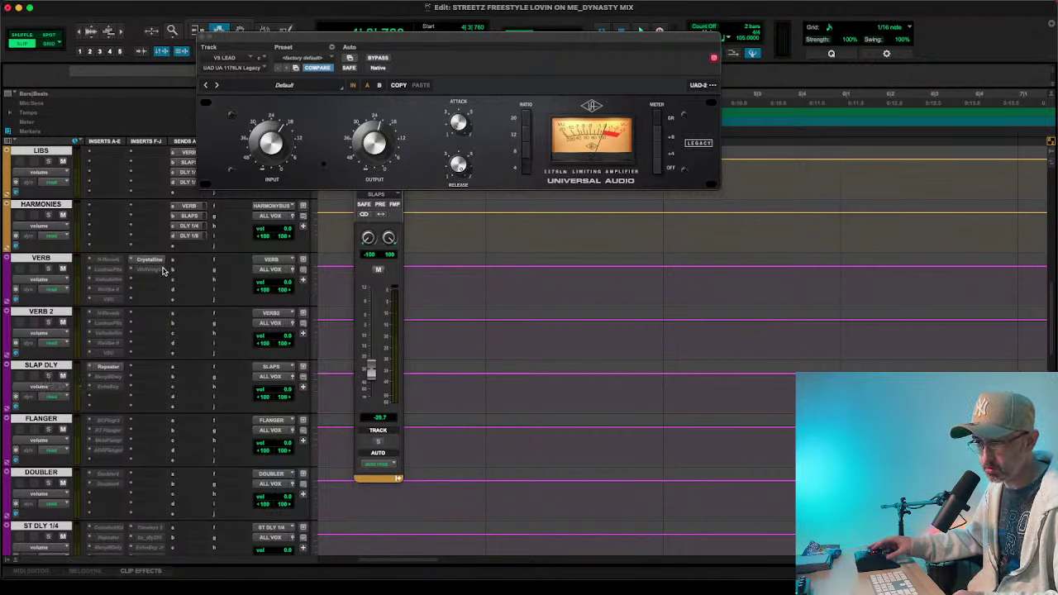
- Add a send from the VS LEAD track's fifth slot to the stereo ST DYL 1/4 DUCKED bus
scroll(107, 352, up, 10)
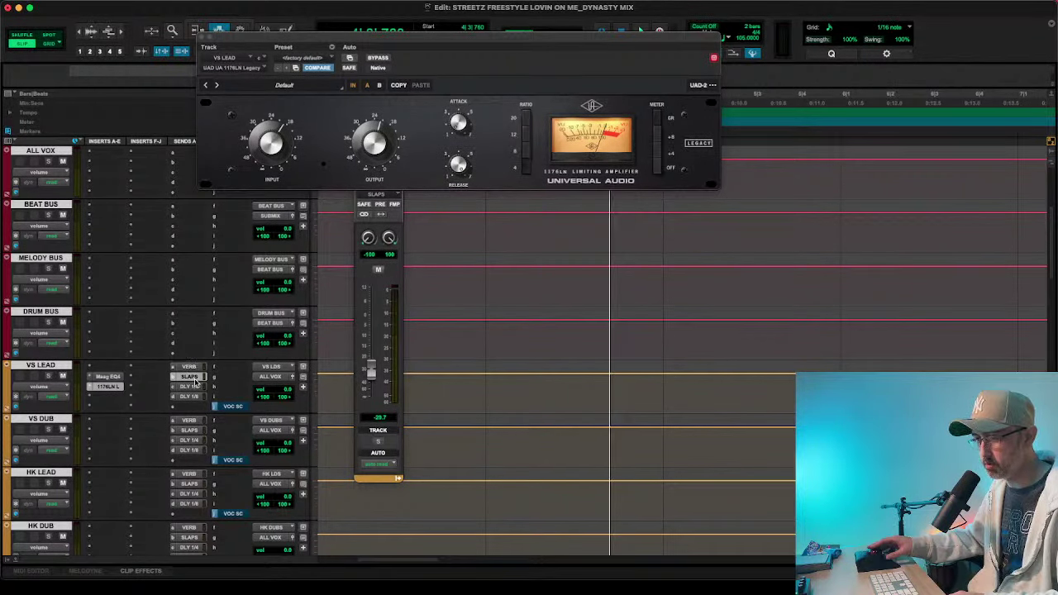
scroll(198, 396, down, 2)
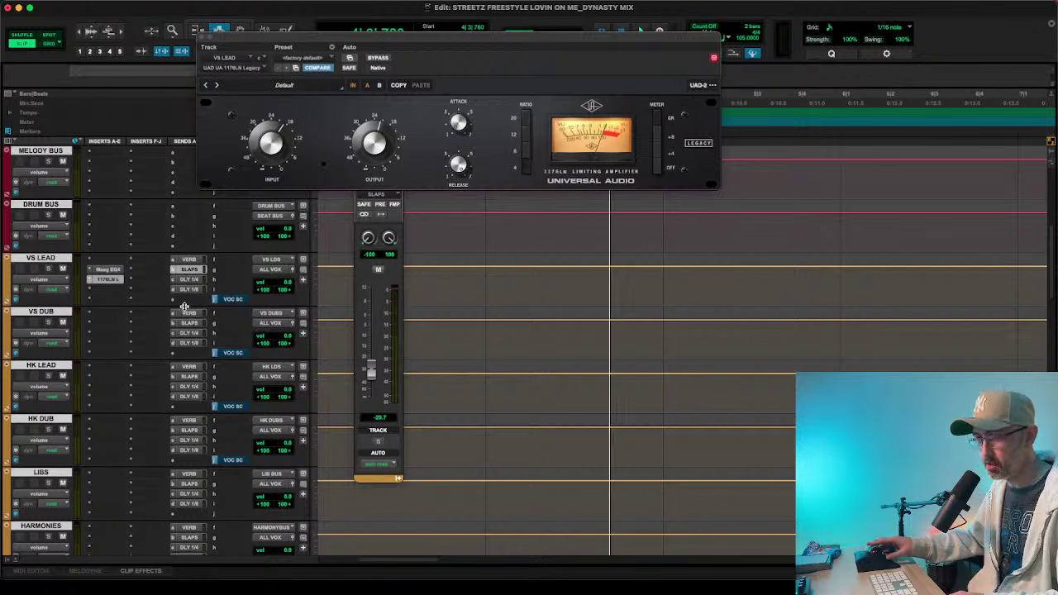
click(190, 301)
mouse_move(202, 309)
mouse_move(299, 312)
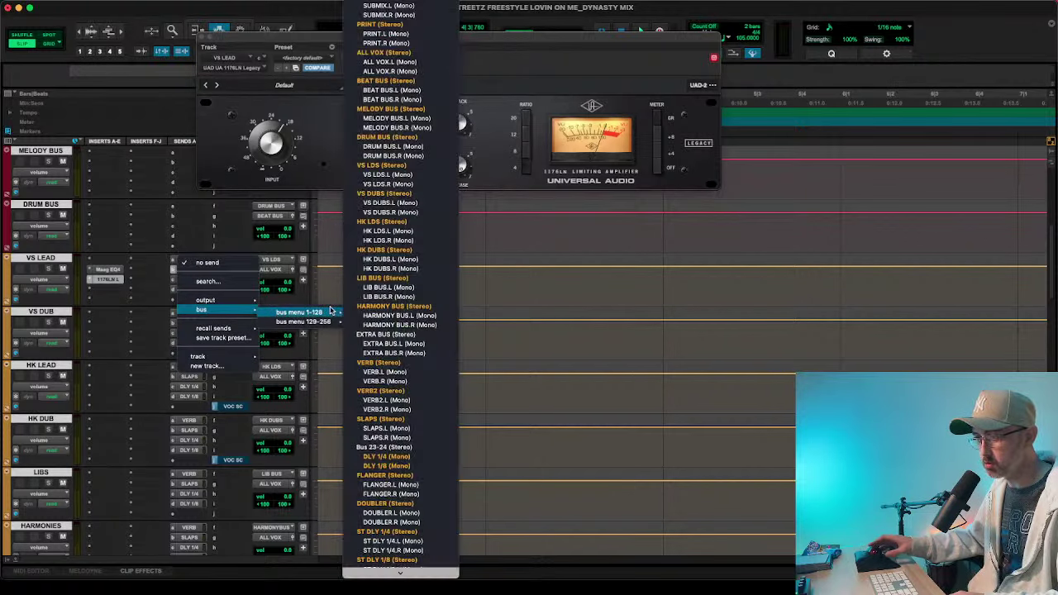
scroll(378, 404, down, 3)
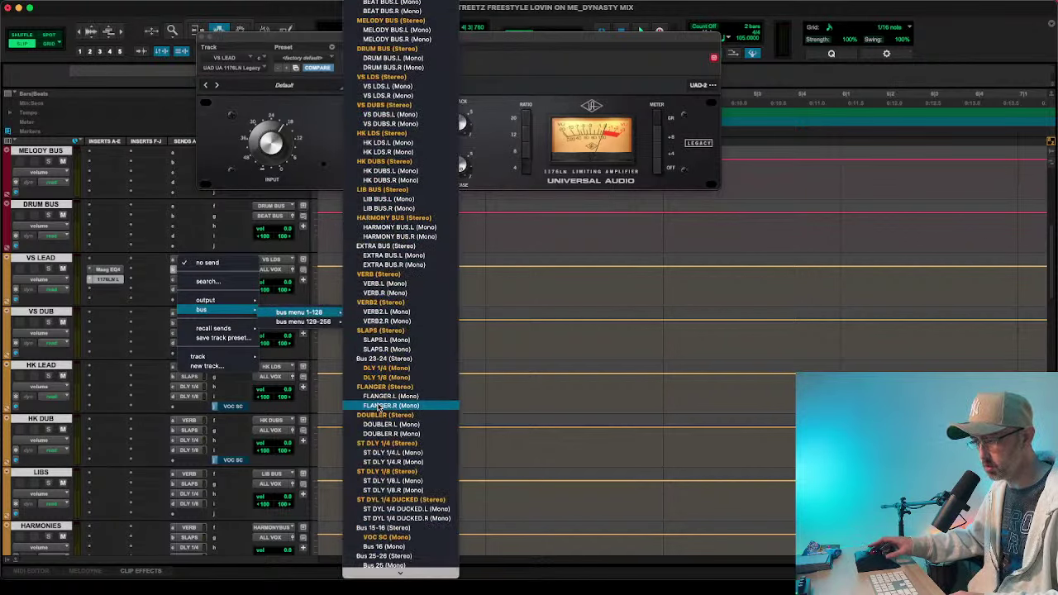
click(400, 500)
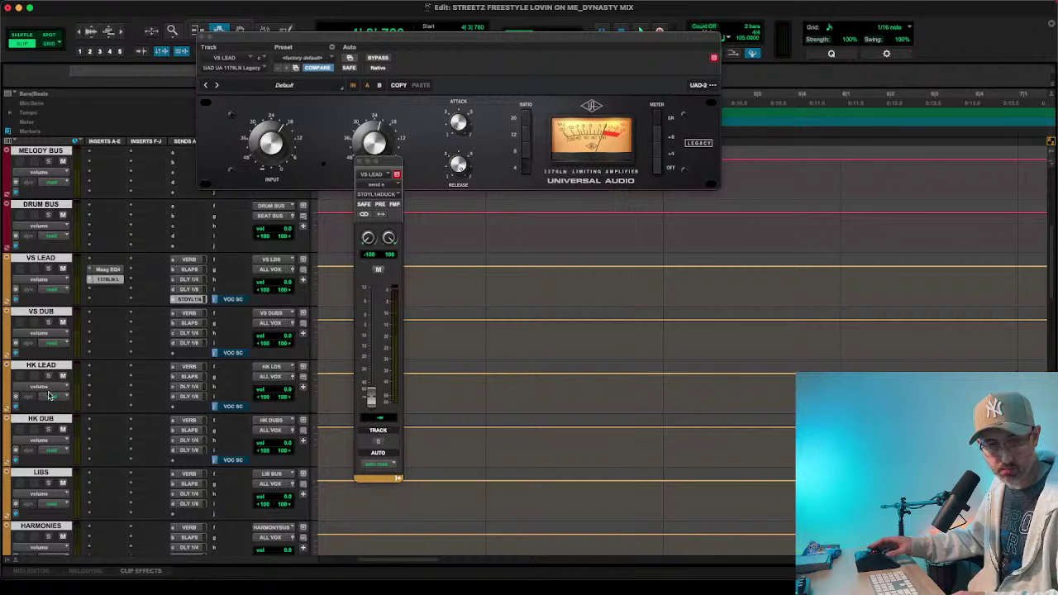
- Activate EchoBoy on the ST DYL 1/4 DUCKED track, open its Pro-C 2 compressor and expand the side-chain section
scroll(49, 396, down, 9)
scroll(49, 396, down, 4)
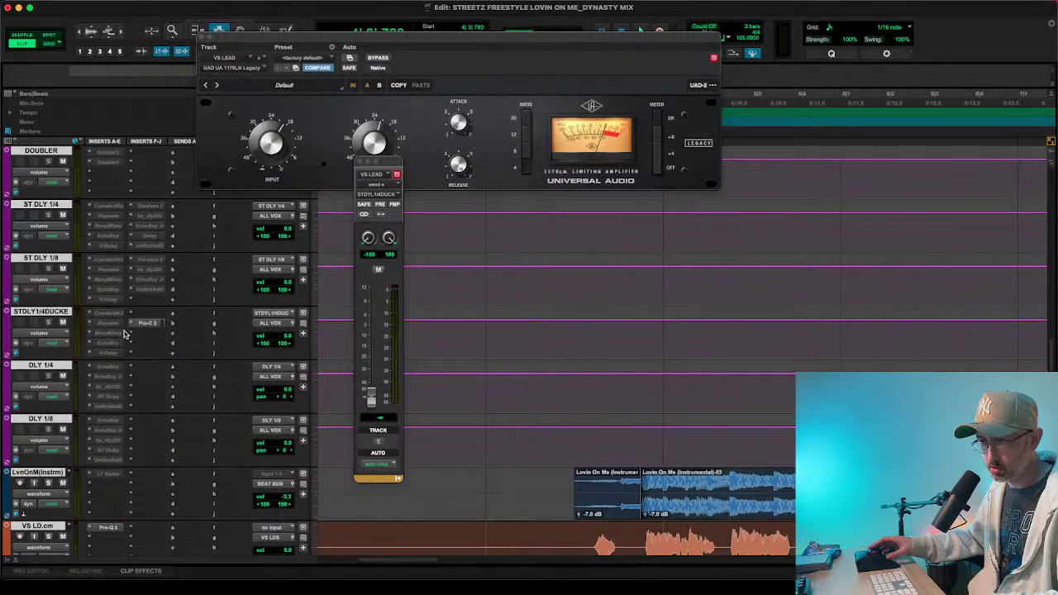
click(148, 323)
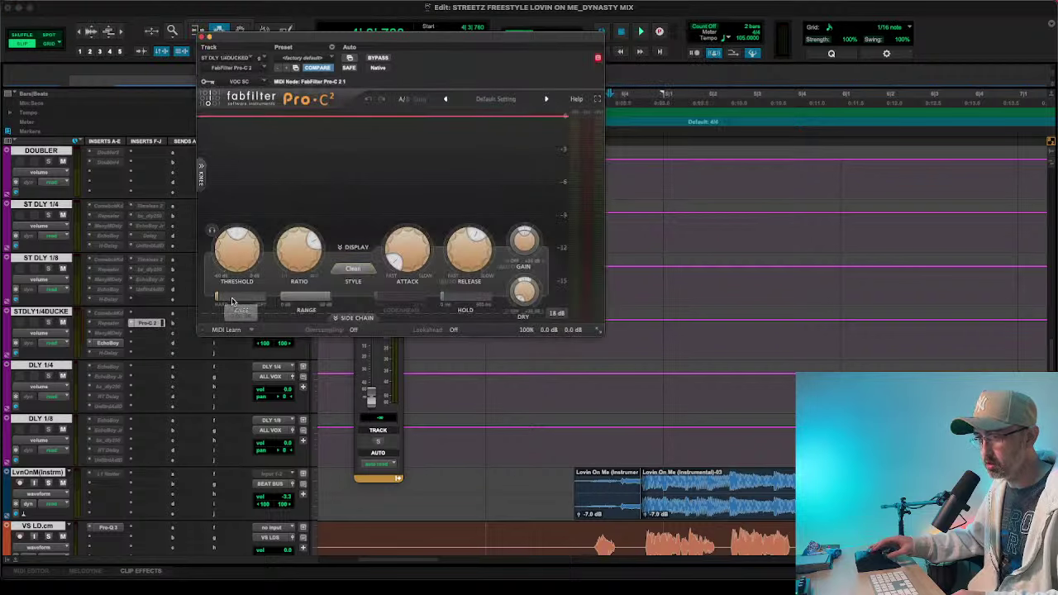
click(345, 318)
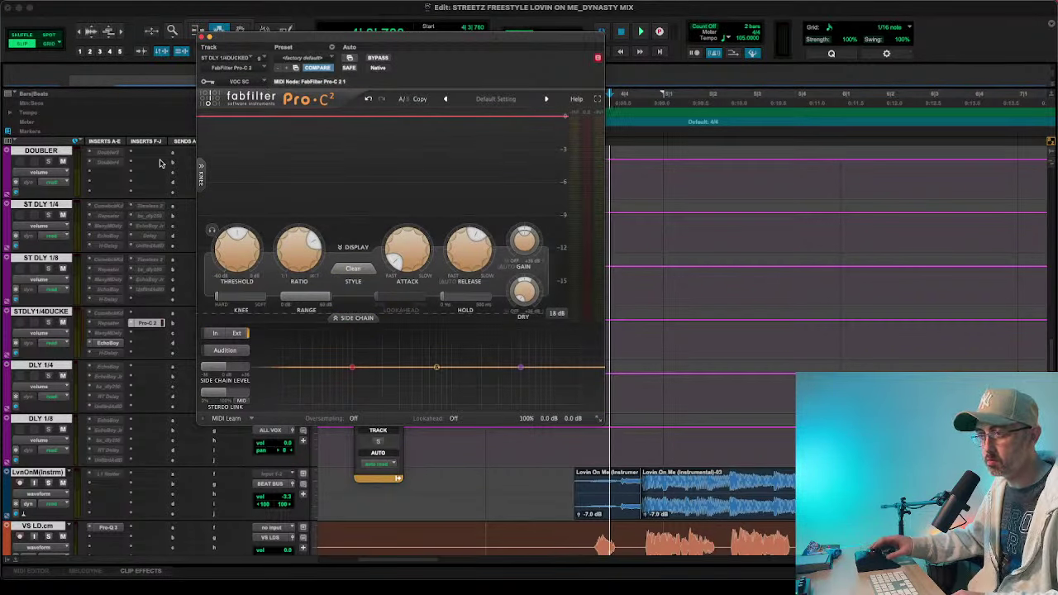
- Move the Pro-C 2 window aside and compare the vocal tracks' VOC SC sends with the ducked delay track's compressor
scroll(180, 174, down, 5)
scroll(180, 176, up, 3)
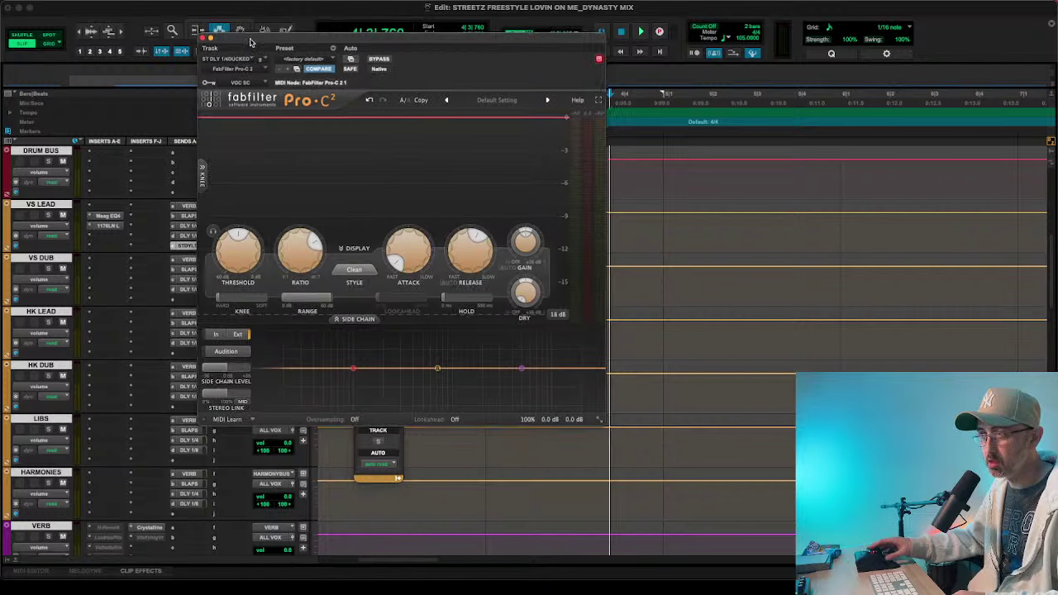
click(214, 248)
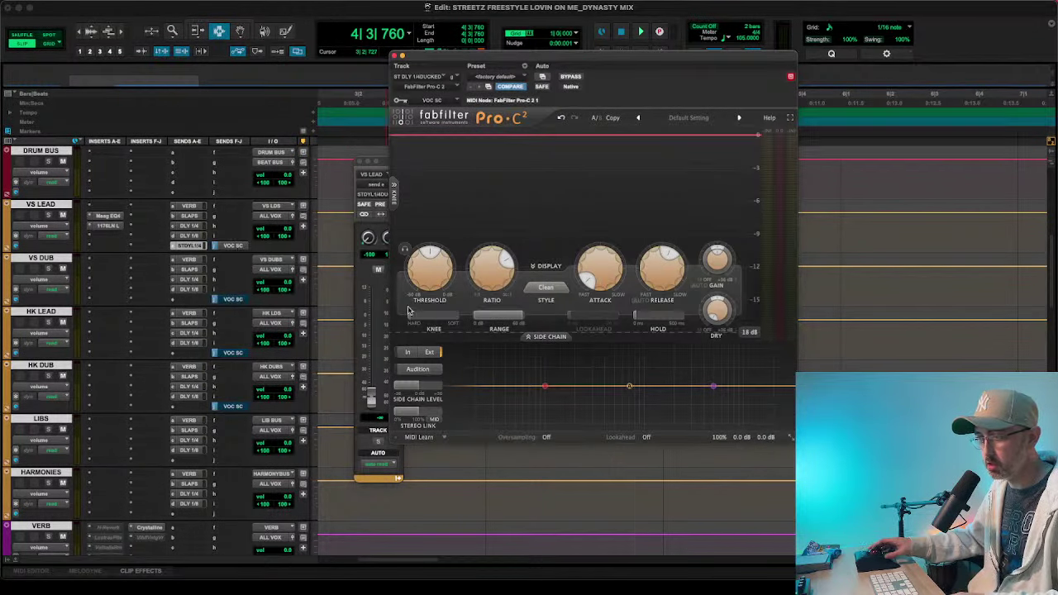
scroll(219, 262, down, 6)
scroll(219, 263, down, 1)
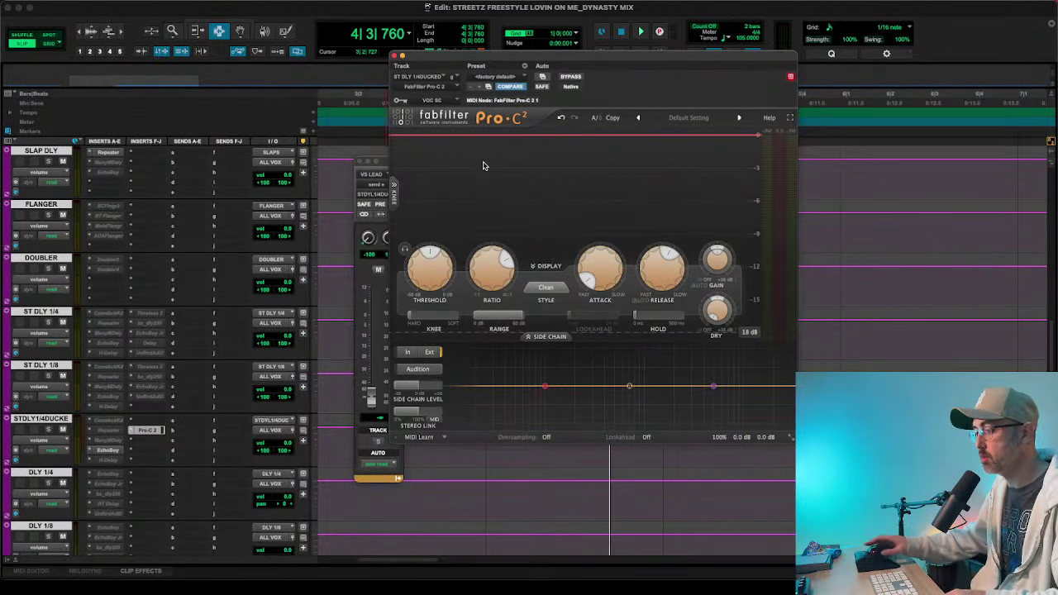
- Review the Maag EQ4 on VS LEAD and the Pro-Q 3 curve on VS LD.cm, and close the equalizer
scroll(237, 248, up, 10)
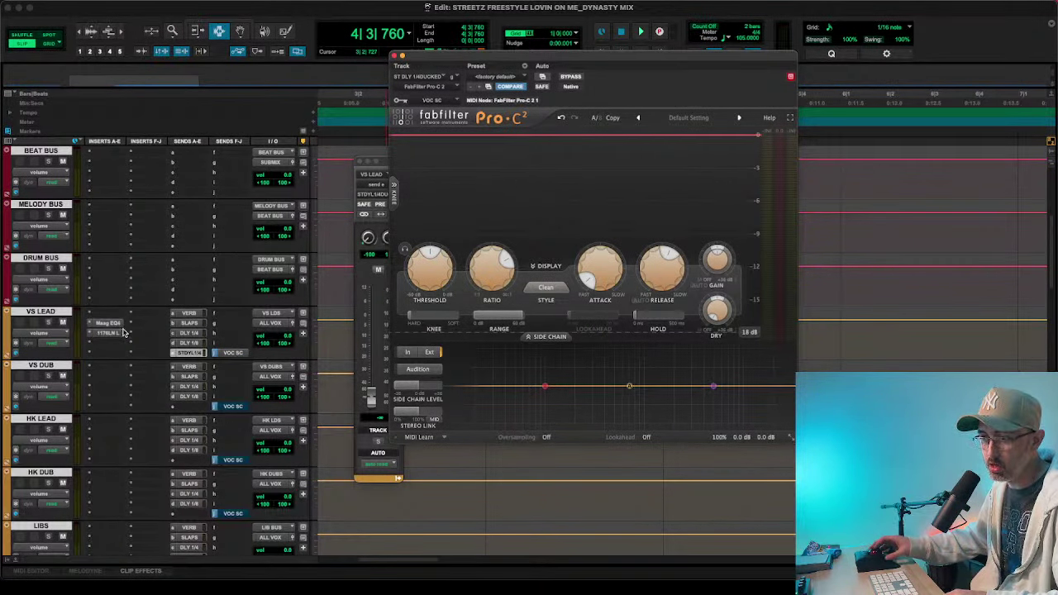
scroll(116, 331, down, 10)
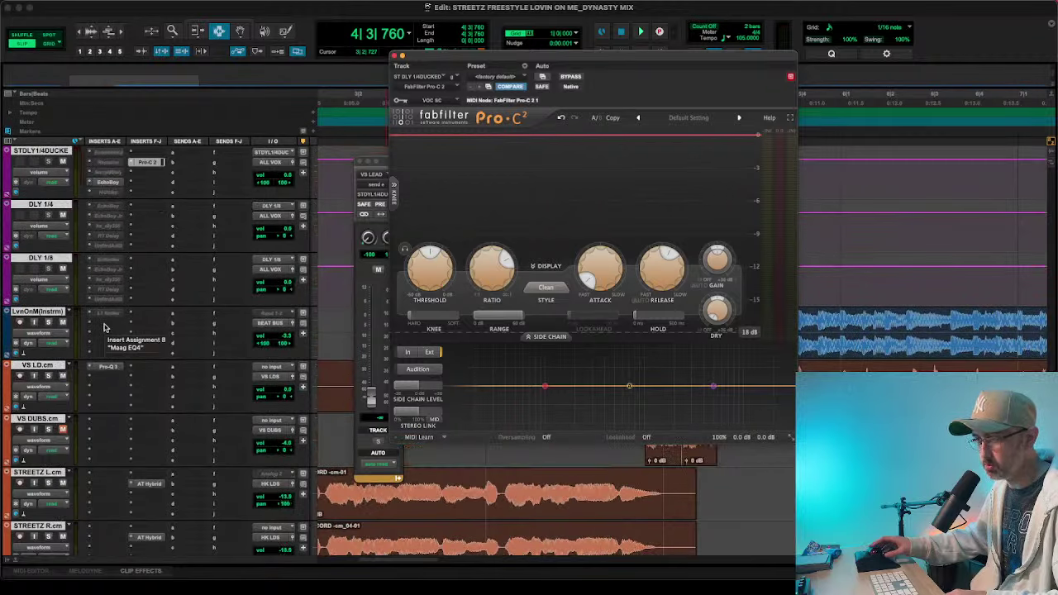
scroll(100, 369, up, 10)
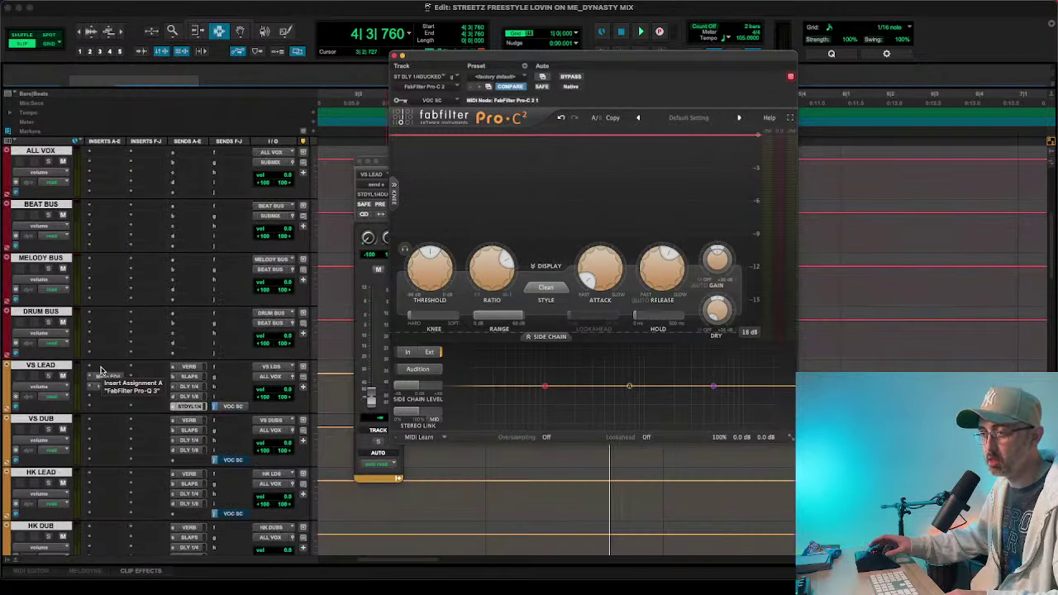
click(100, 369)
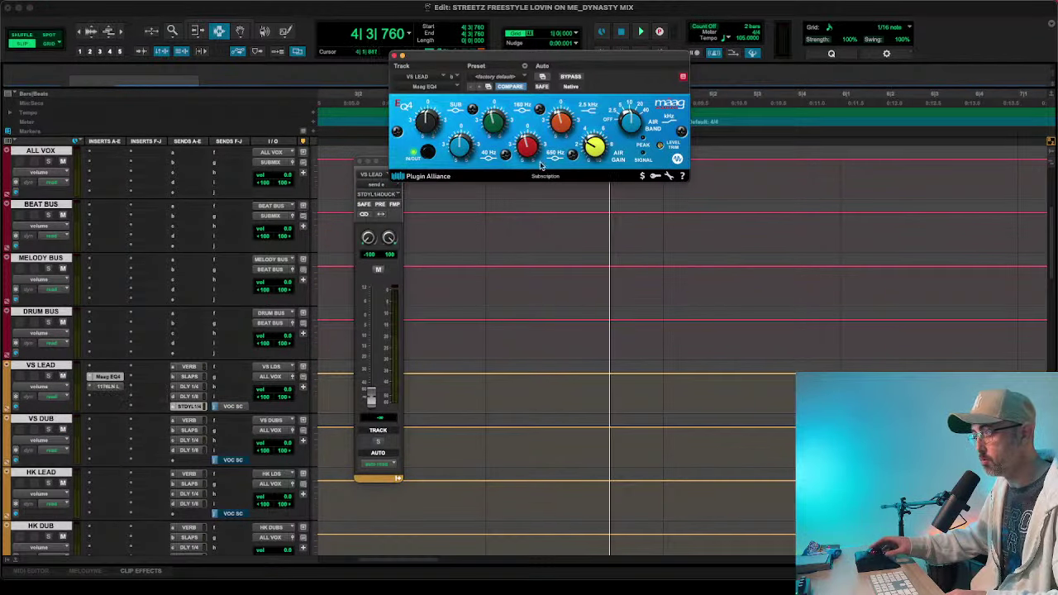
scroll(302, 265, down, 10)
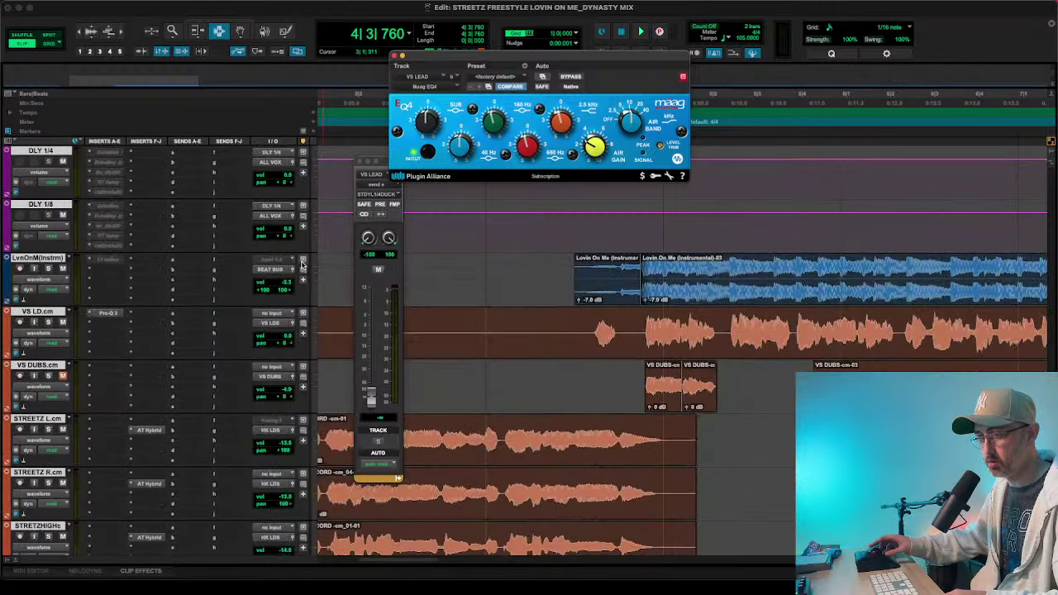
click(105, 259)
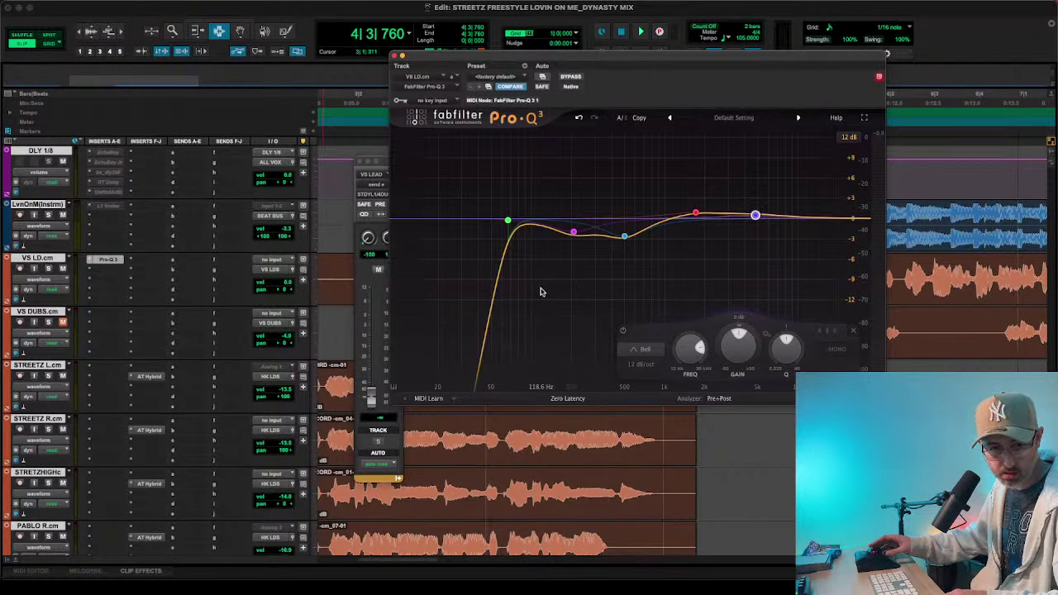
mouse_move(540, 289)
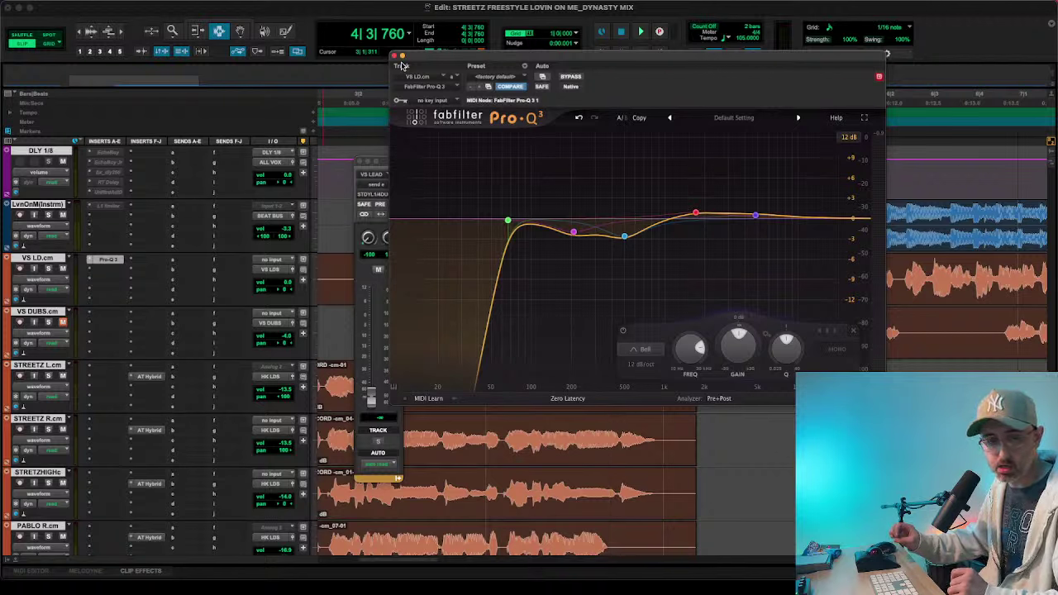
mouse_move(570, 249)
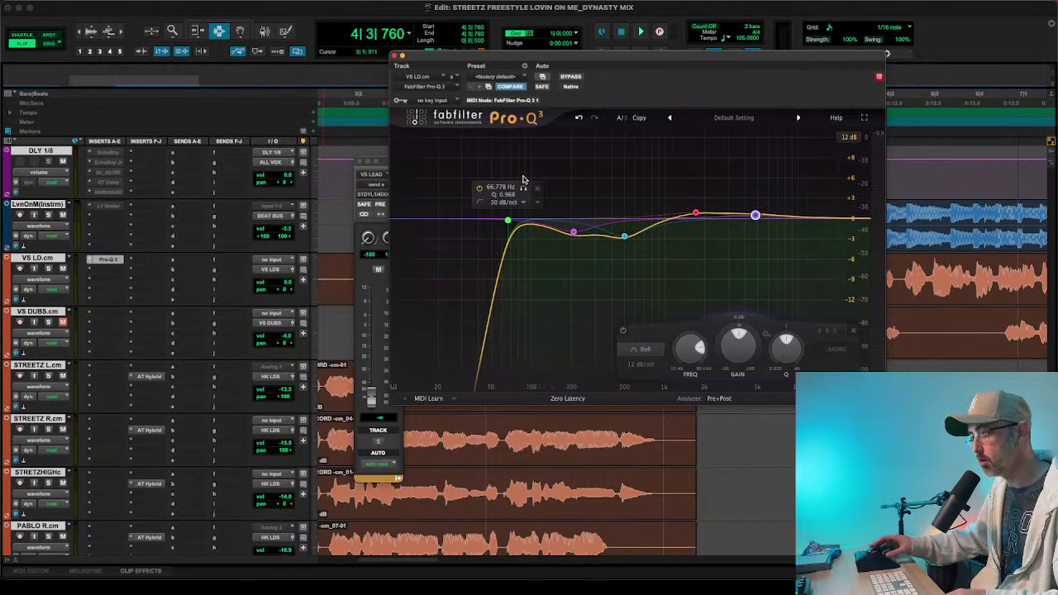
click(395, 58)
- Play the mix while checking the VS LEAD Maag EQ4 bands and the level of its VERB send
scroll(168, 191, down, 10)
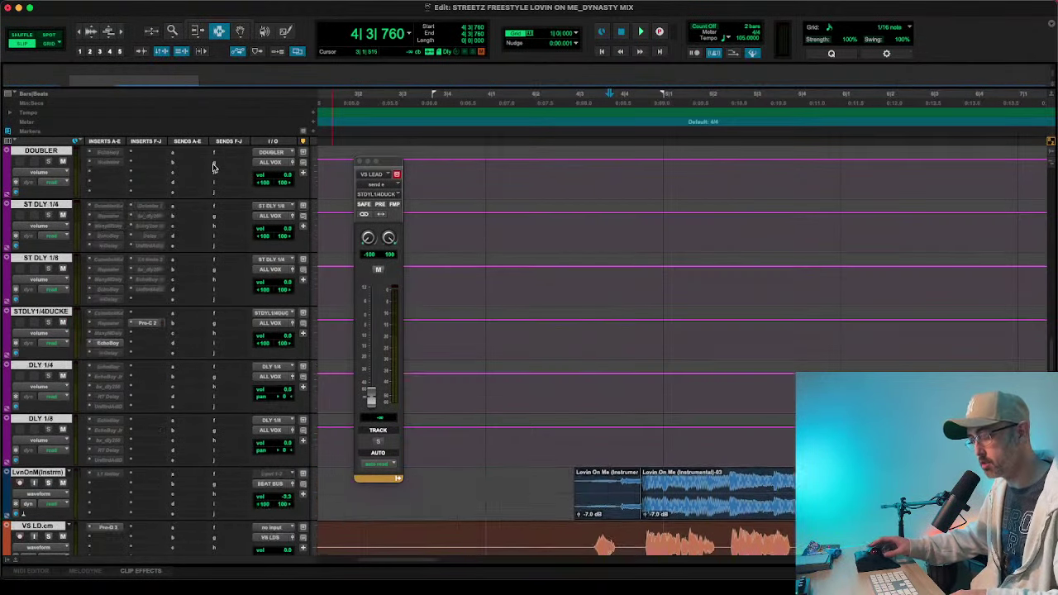
click(108, 163)
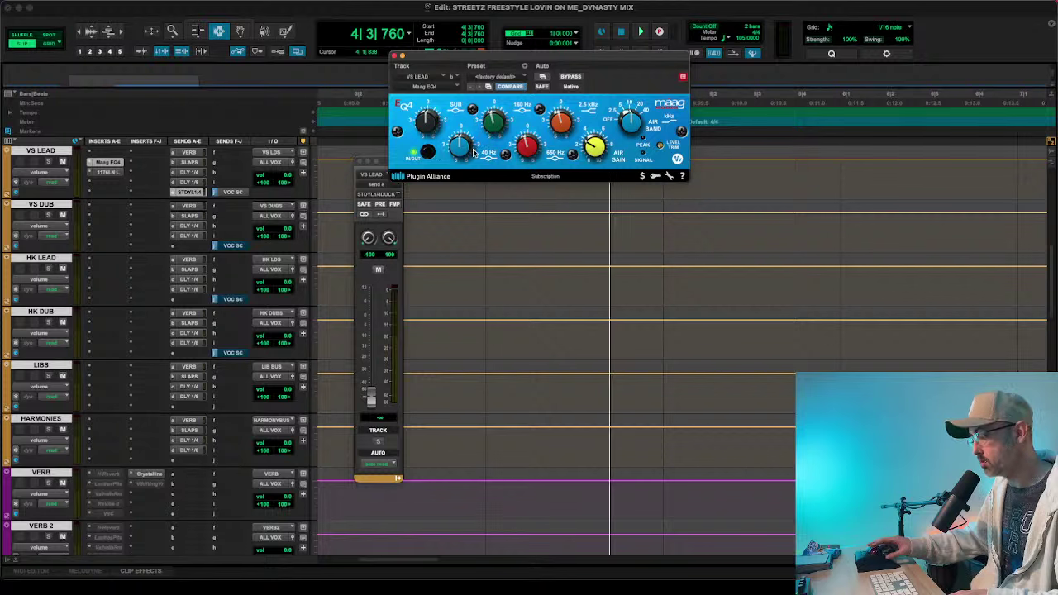
key(space)
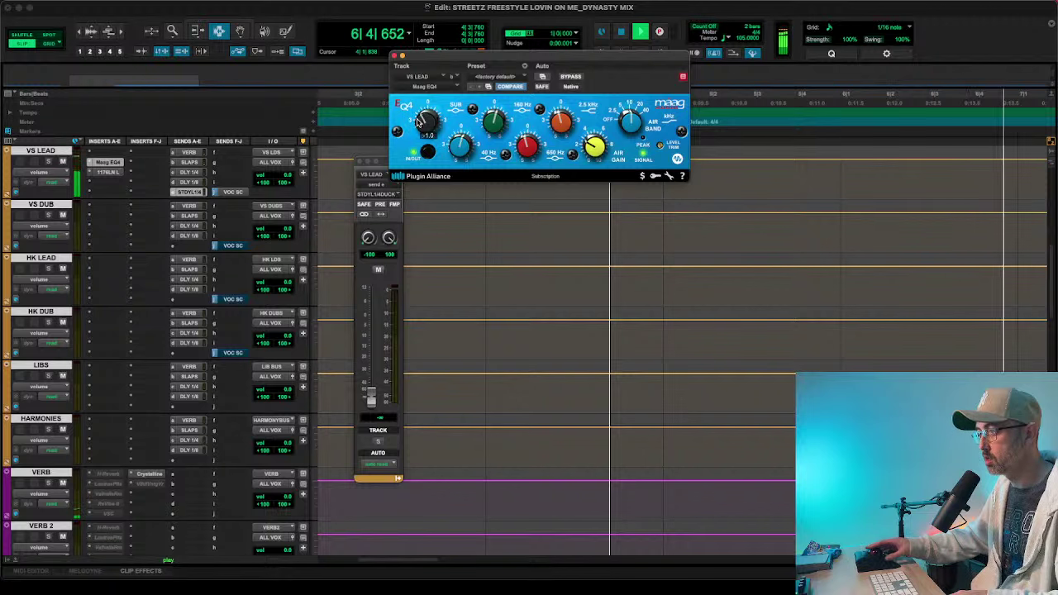
mouse_move(424, 121)
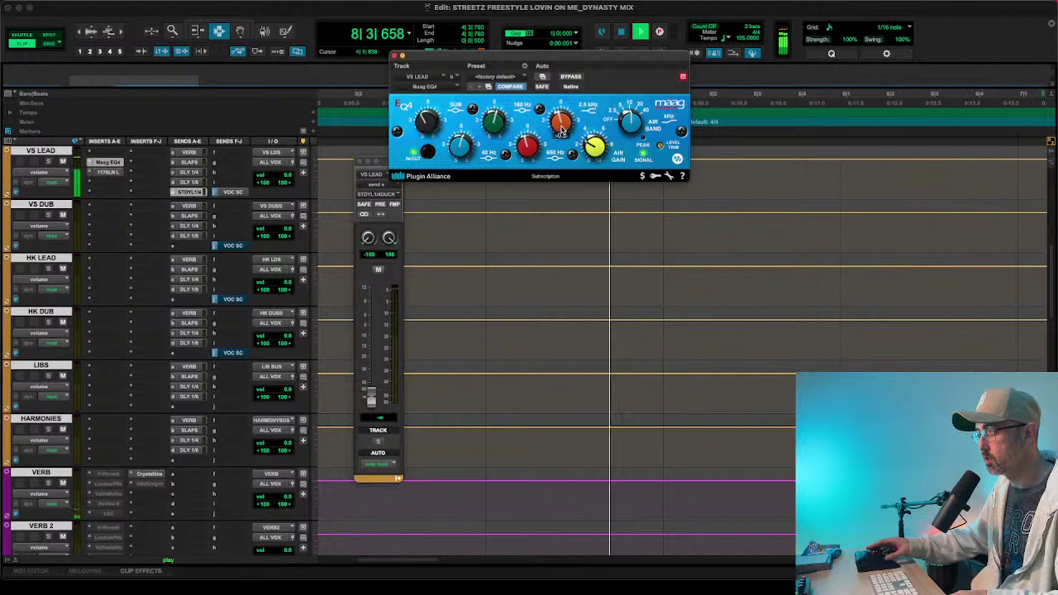
click(192, 152)
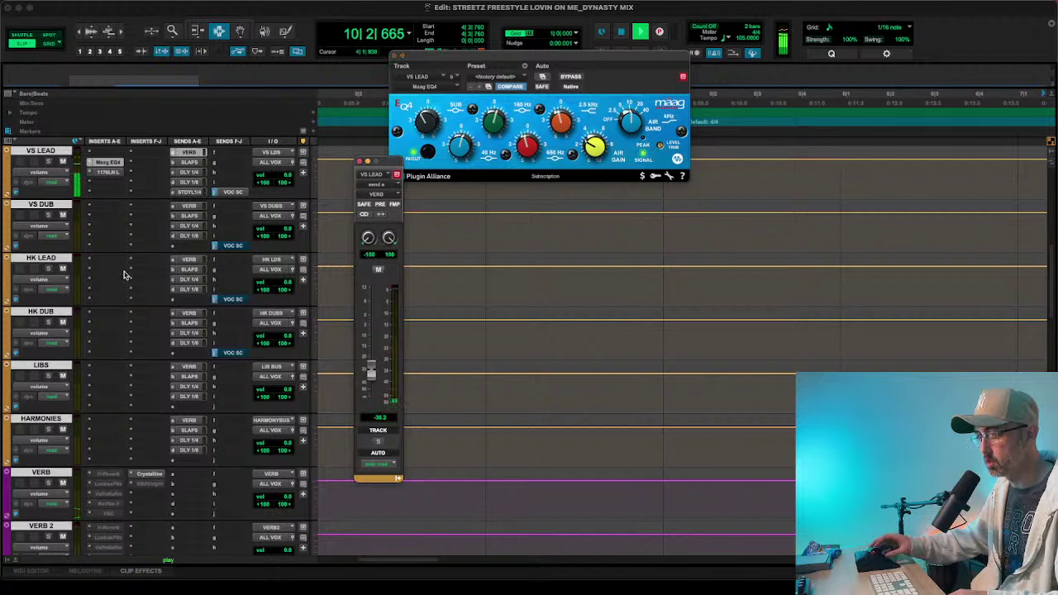
- Copy the Maag EQ4 and 1176LN from VS LEAD to the VS DUB inserts and open the copied compressor
scroll(107, 248, up, 5)
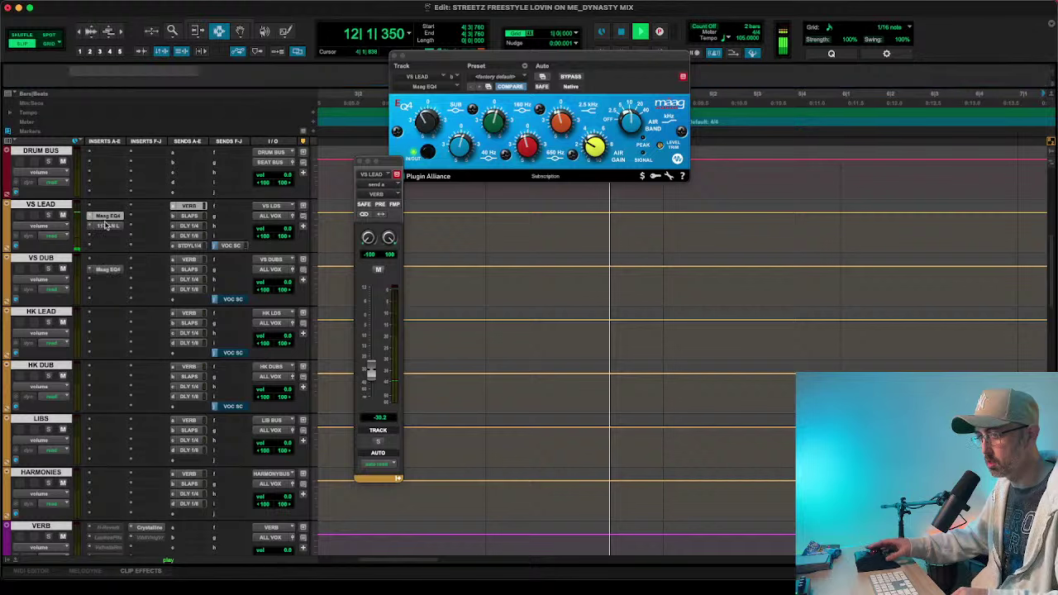
drag(106, 225, 106, 281)
click(108, 281)
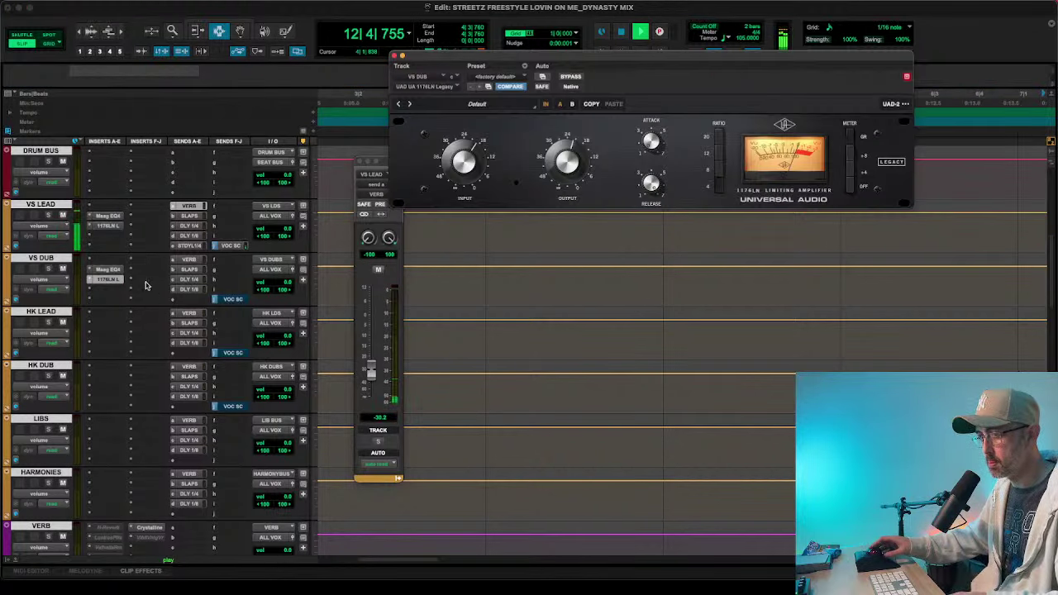
- Copy the Pro-Q 3 from VS LD.cm to the first insert of VS DUBS.cm and open the copy
scroll(157, 268, down, 15)
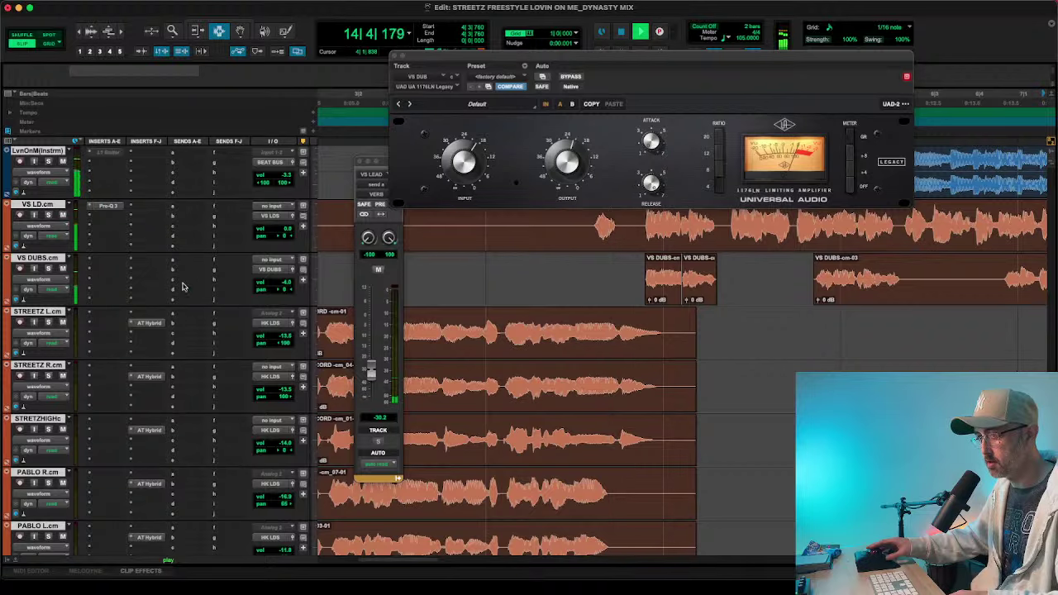
drag(116, 235, 107, 260)
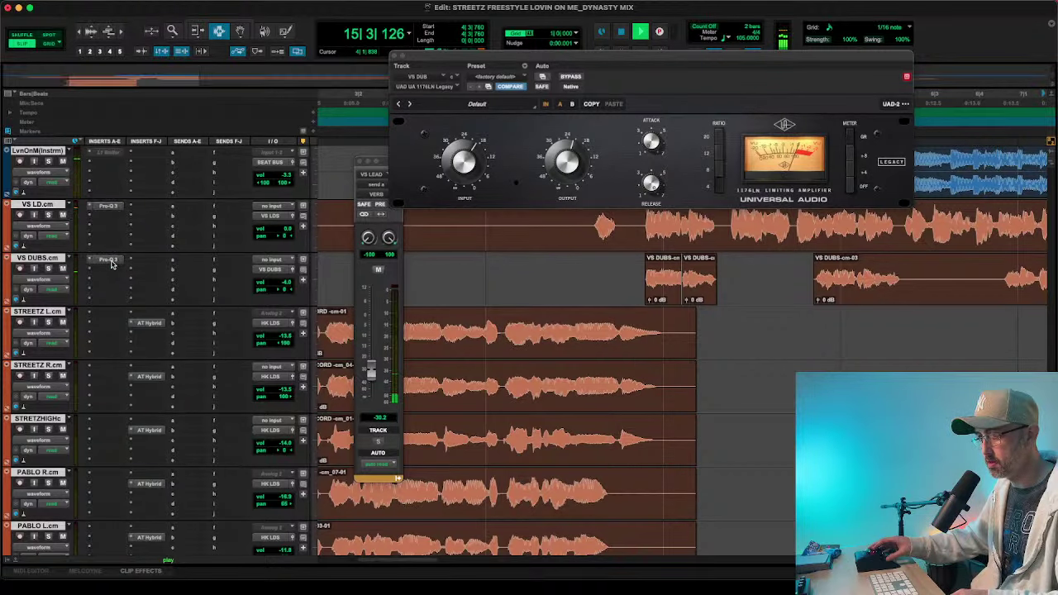
click(108, 259)
- Reshape the dubs' Pro-Q 3: cut about 3.6 dB at 166 Hz, adjust the 500 Hz dip and cut just below 2 kHz
drag(573, 232, 560, 244)
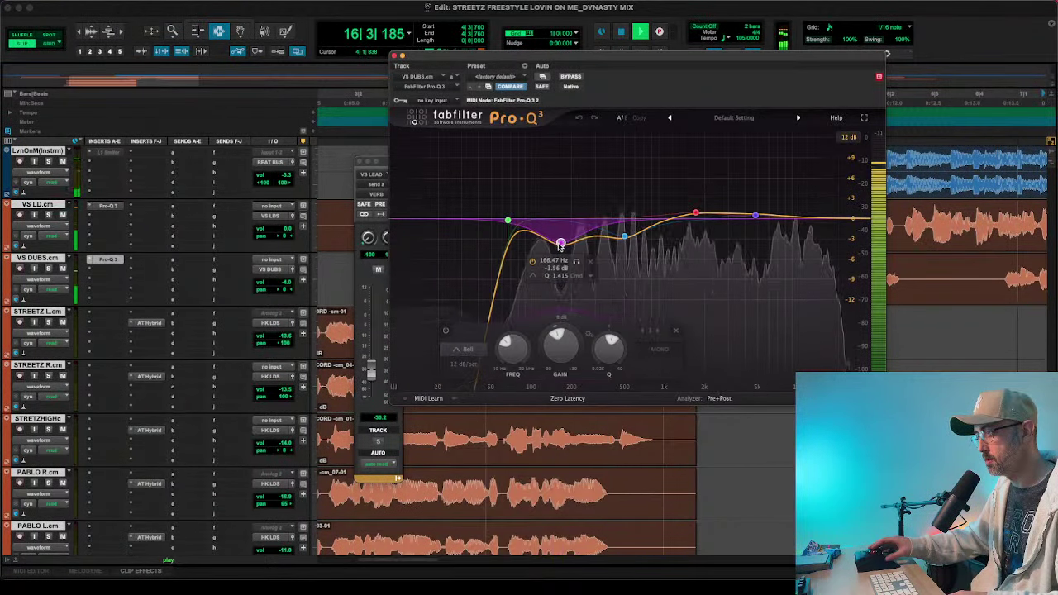
drag(623, 236, 624, 246)
drag(694, 216, 698, 244)
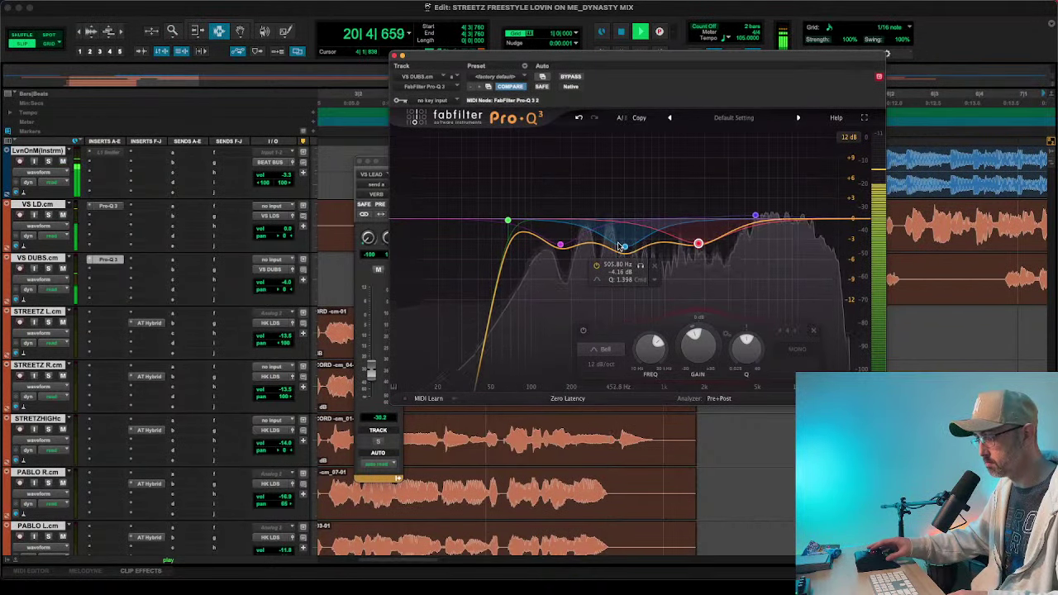
drag(618, 246, 620, 238)
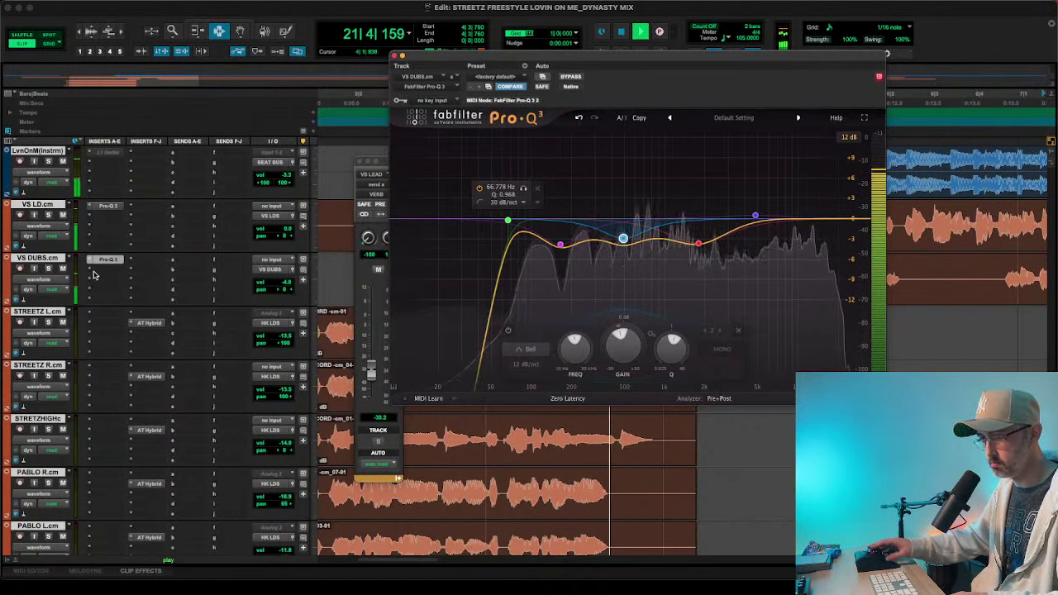
- Insert the mono/stereo MicroShift below Pro-Q 3 on VS DUBS.cm, lower its mix and raise its focus during playback
click(94, 275)
mouse_move(123, 270)
mouse_move(223, 234)
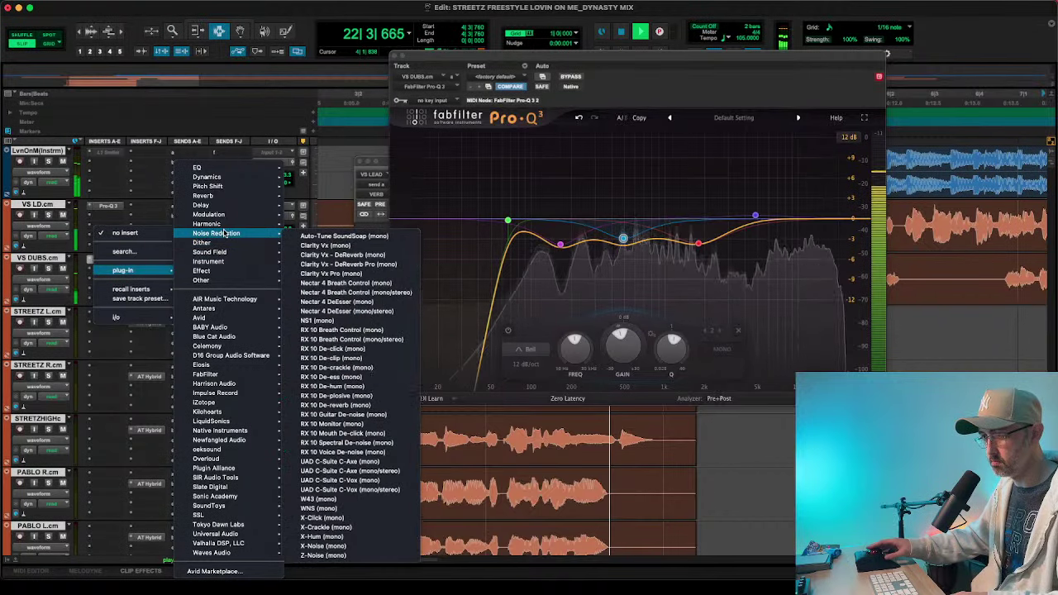
mouse_move(213, 252)
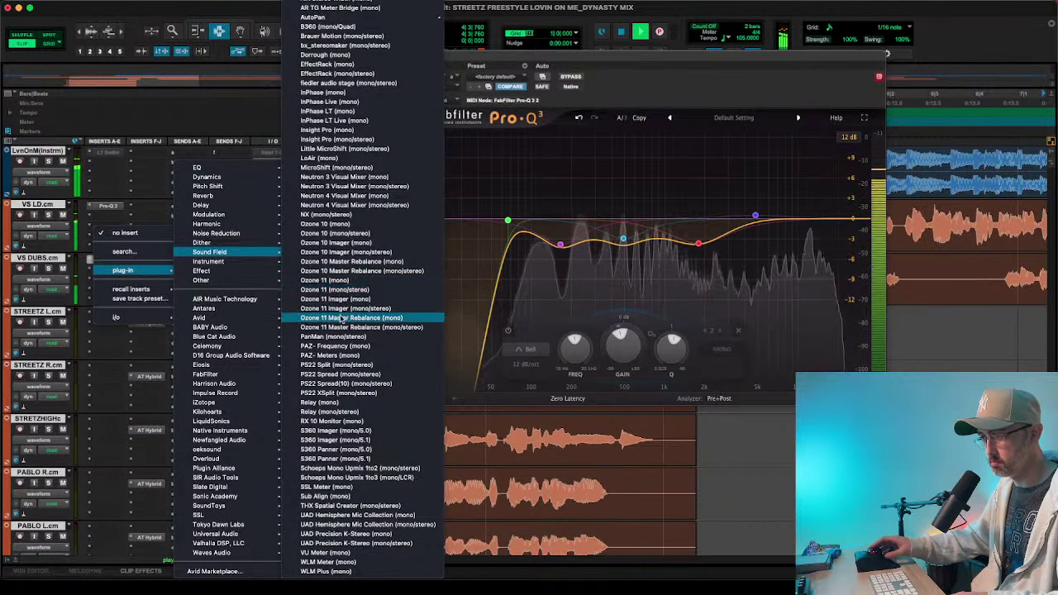
click(332, 168)
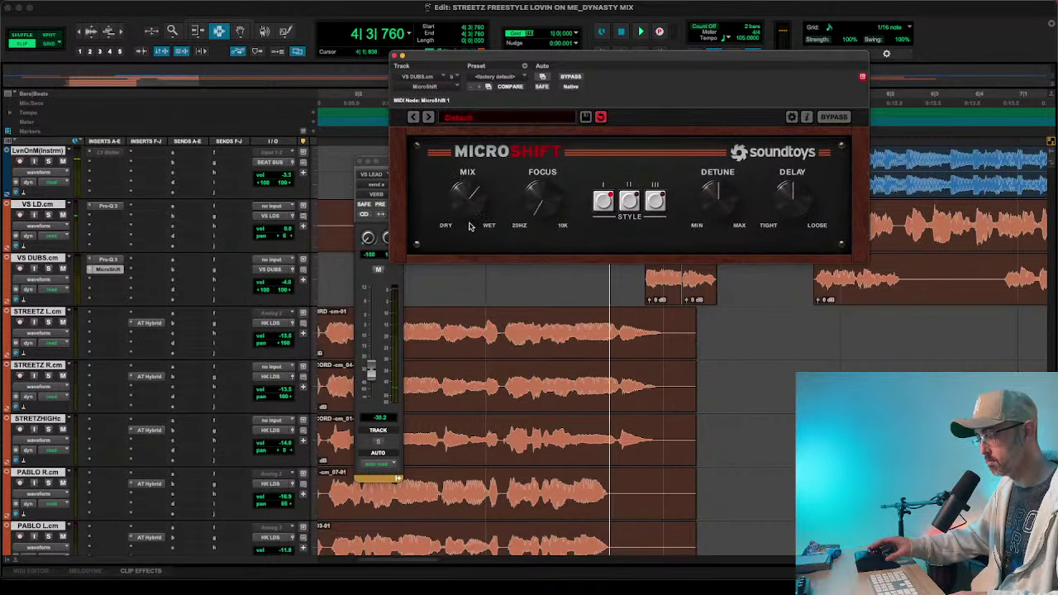
key(space)
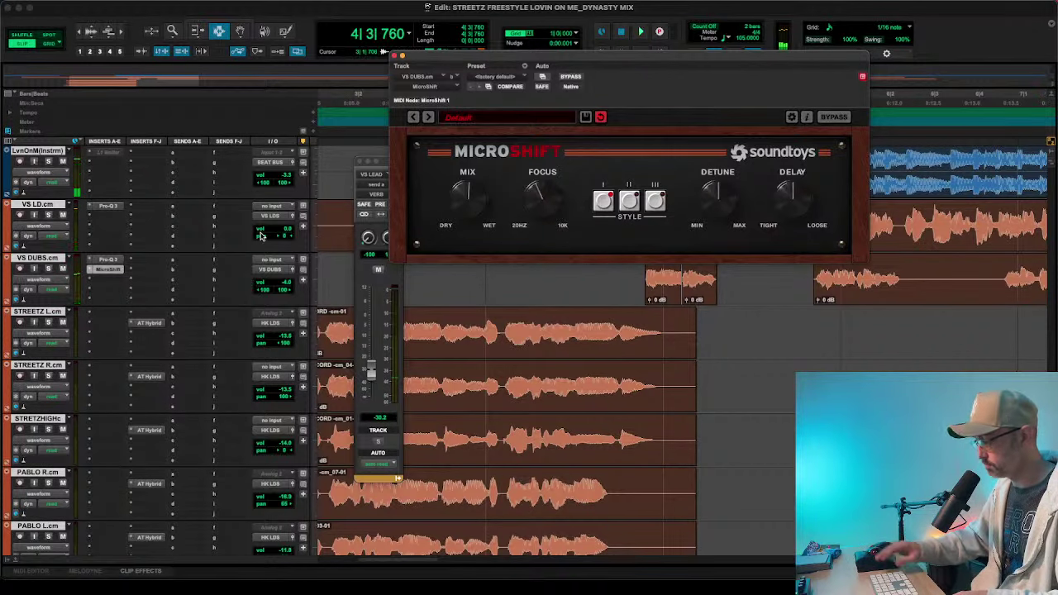
- Compare the Pro-Q 3 curves on VS LD.cm and VS DUBS.cm, and turn the dubs' high band just above 5 kHz into a slight cut
click(110, 206)
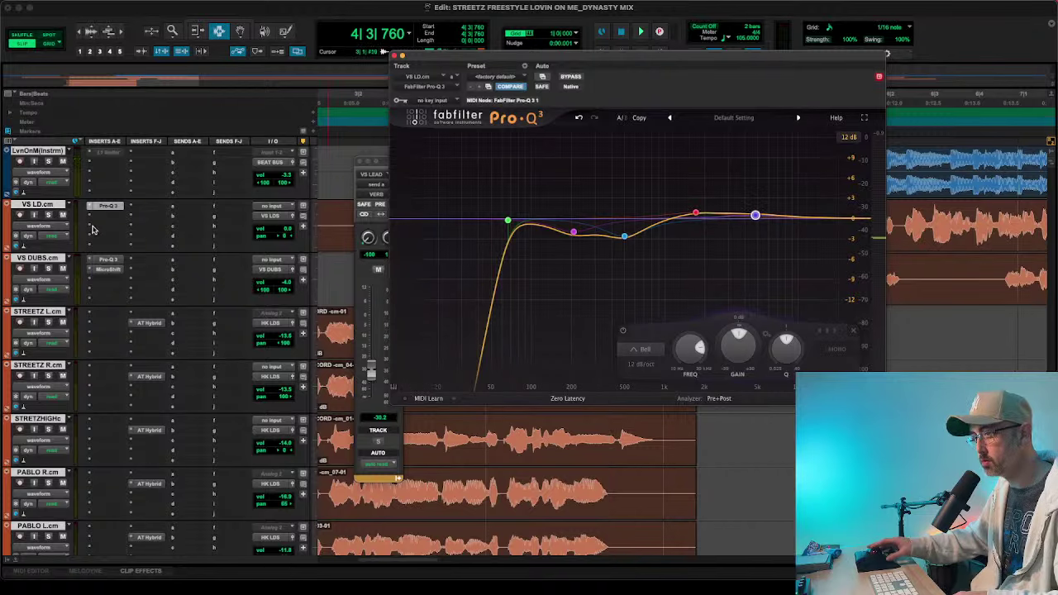
click(114, 260)
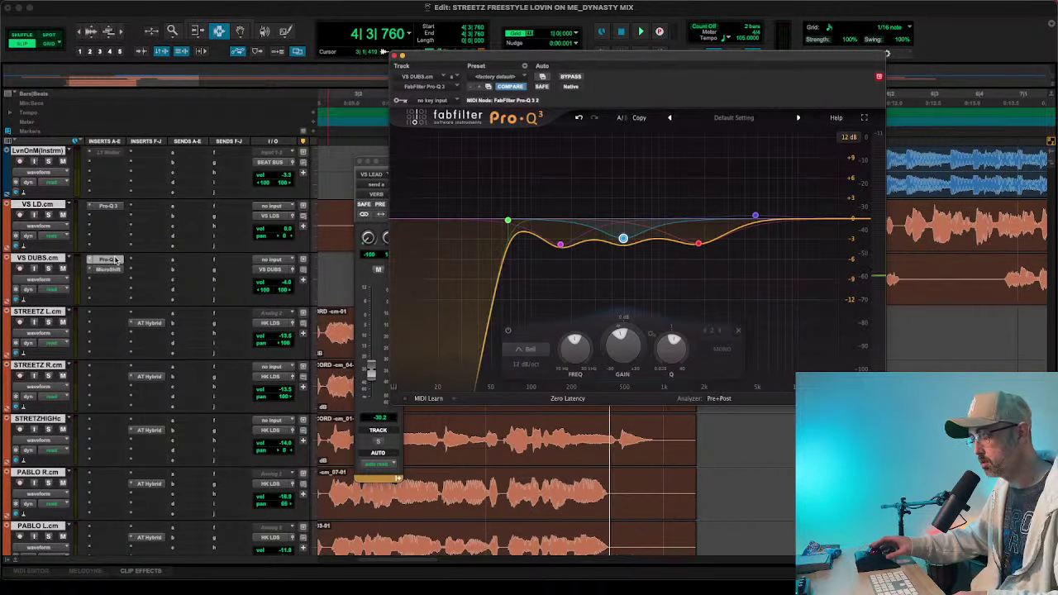
click(108, 206)
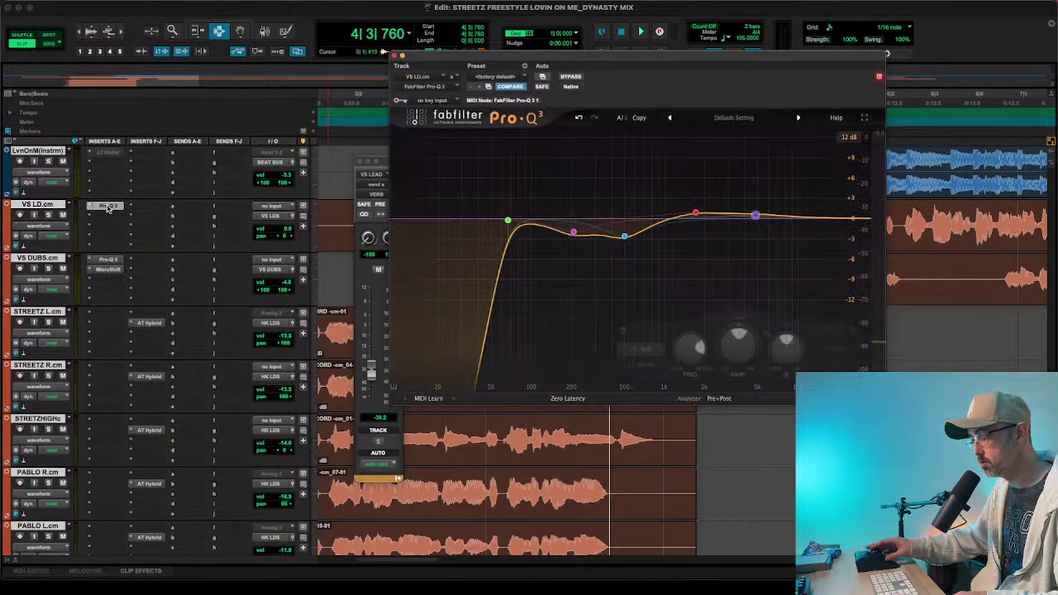
click(111, 262)
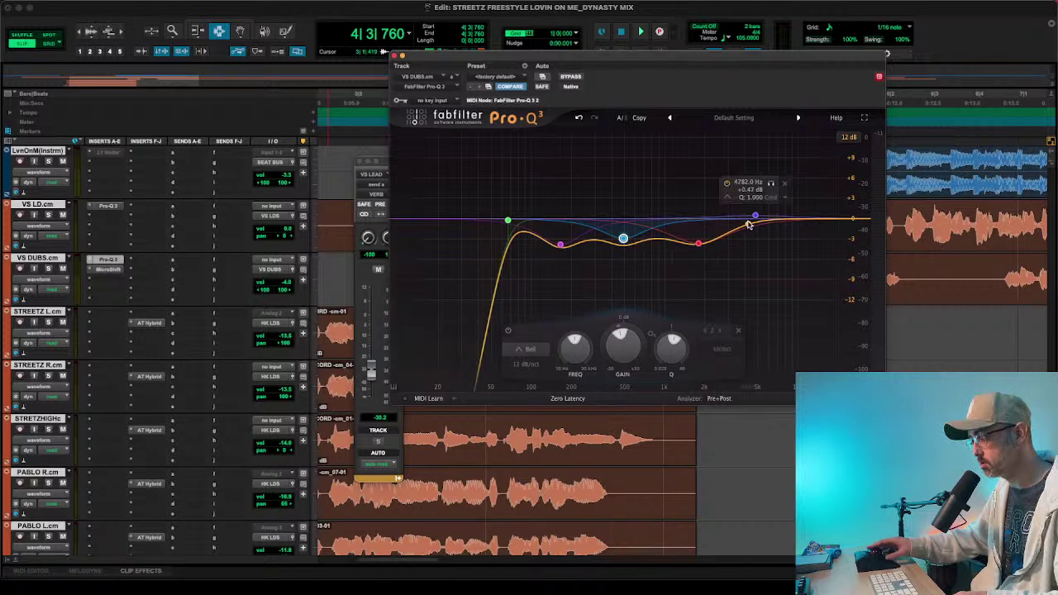
drag(755, 215, 765, 233)
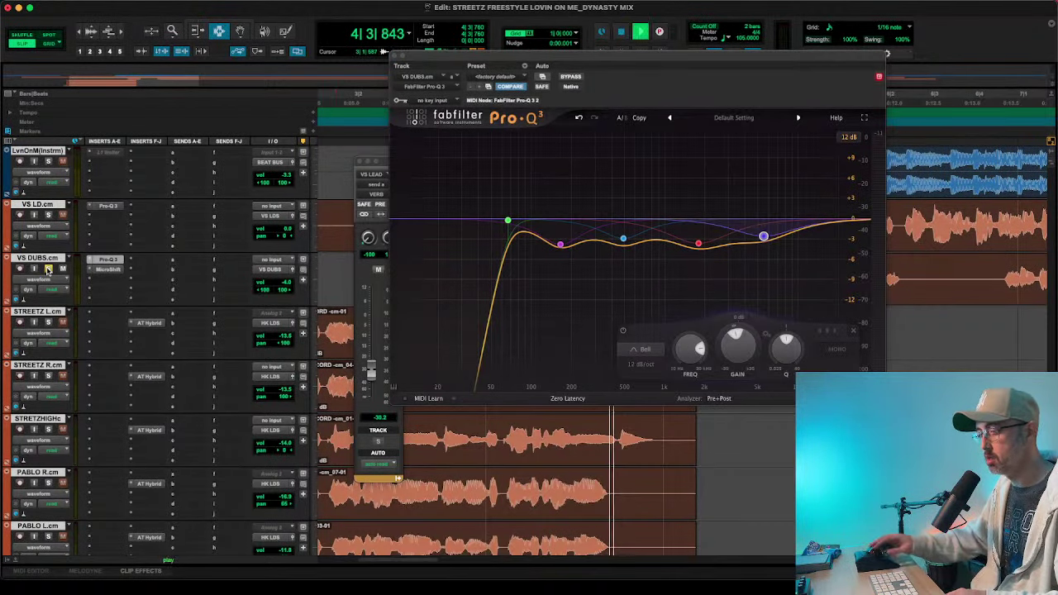
- Solo VS DUBS.cm, cut its EQ about 6 dB near 100 Hz and about 5 dB near 350 Hz, and audition the result unsoloed
click(48, 268)
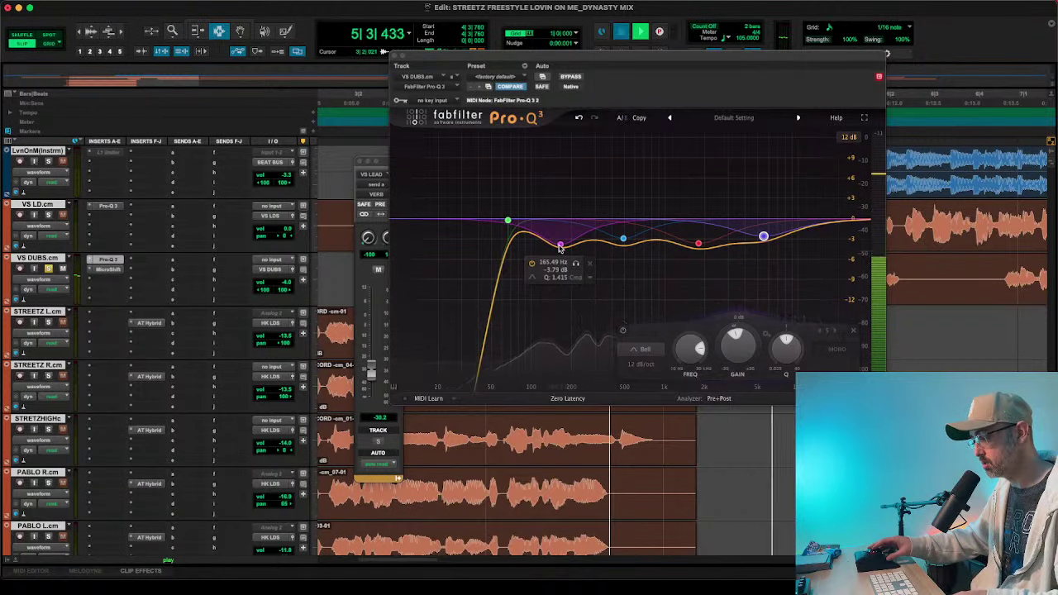
drag(560, 245, 550, 257)
key(space)
drag(623, 239, 529, 258)
scroll(596, 251, down, 3)
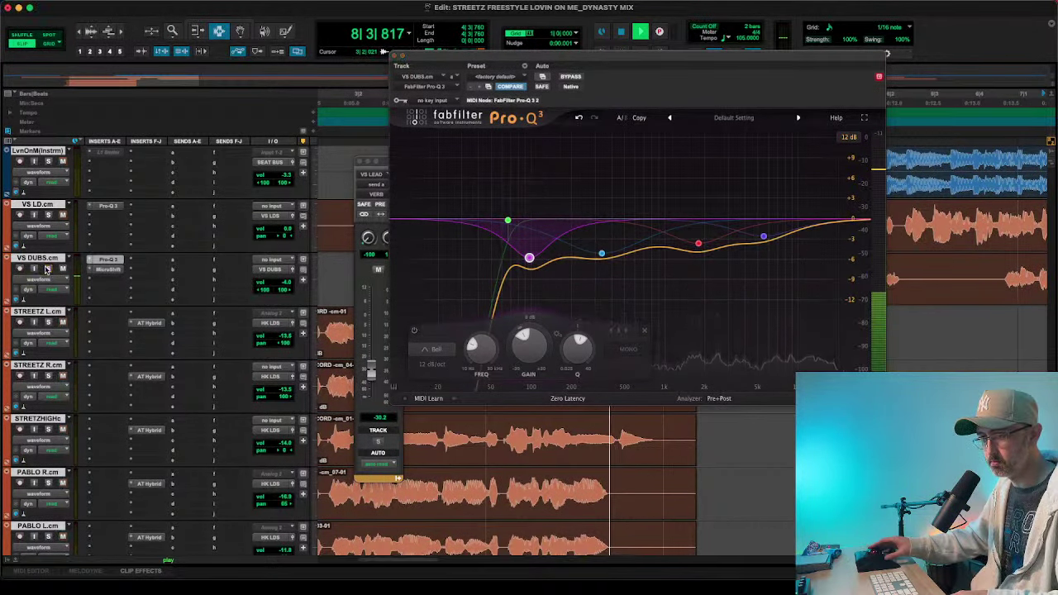
key(space)
key(space)
key(space)
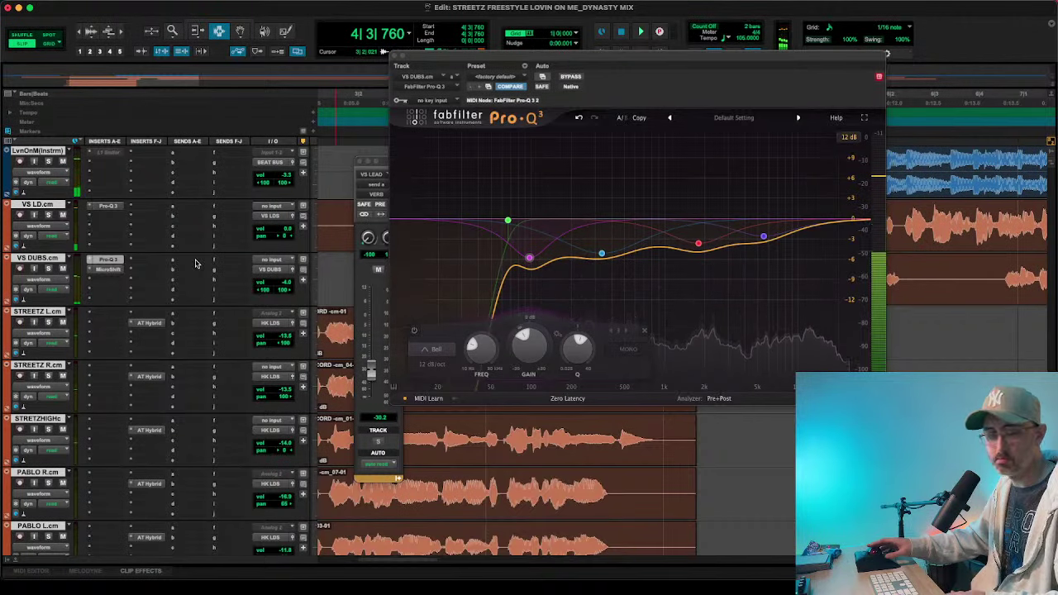
key(space)
- Raise the VERB send level on the VS DUB bus to -32.2 dB during playback
scroll(178, 264, up, 5)
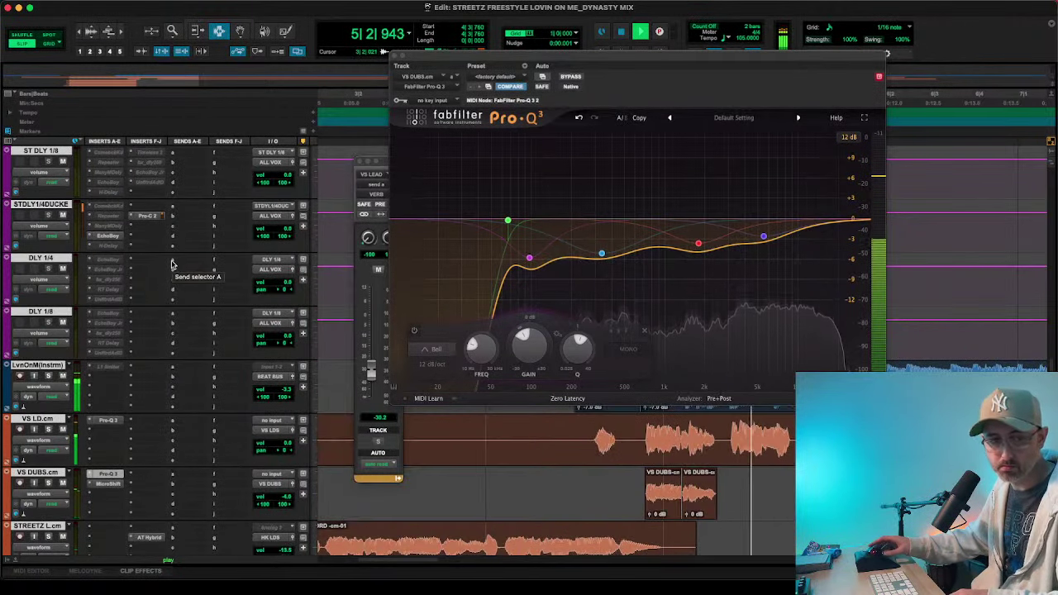
scroll(172, 264, down, 5)
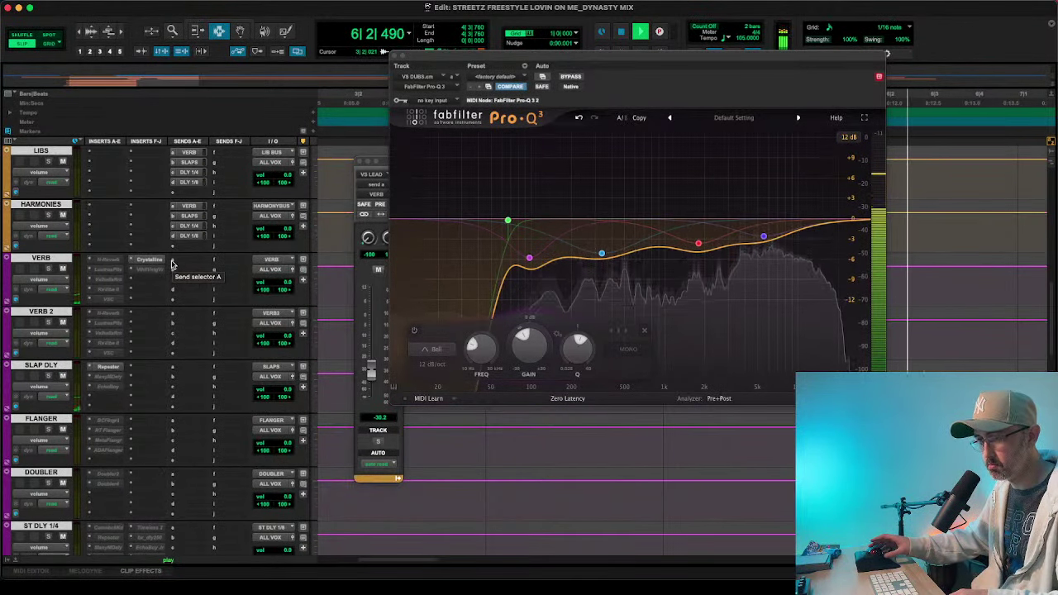
scroll(174, 306, up, 5)
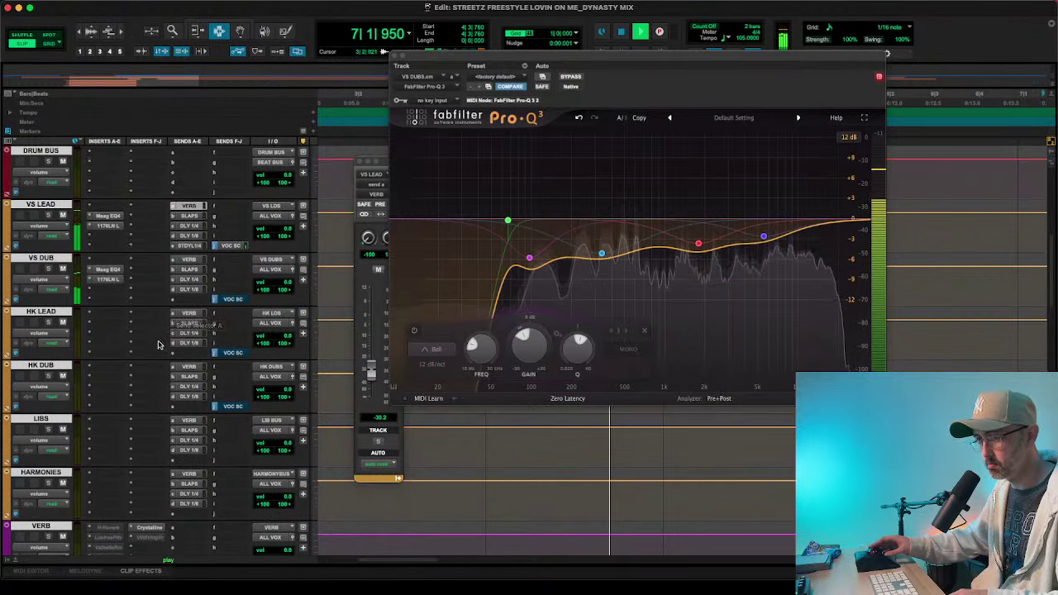
click(188, 258)
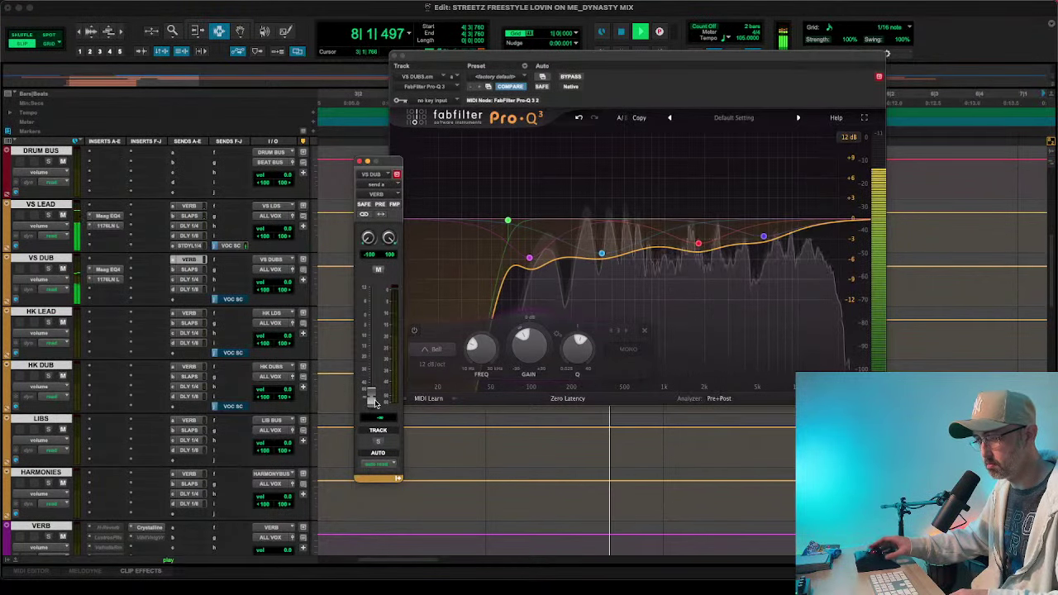
drag(374, 402, 374, 380)
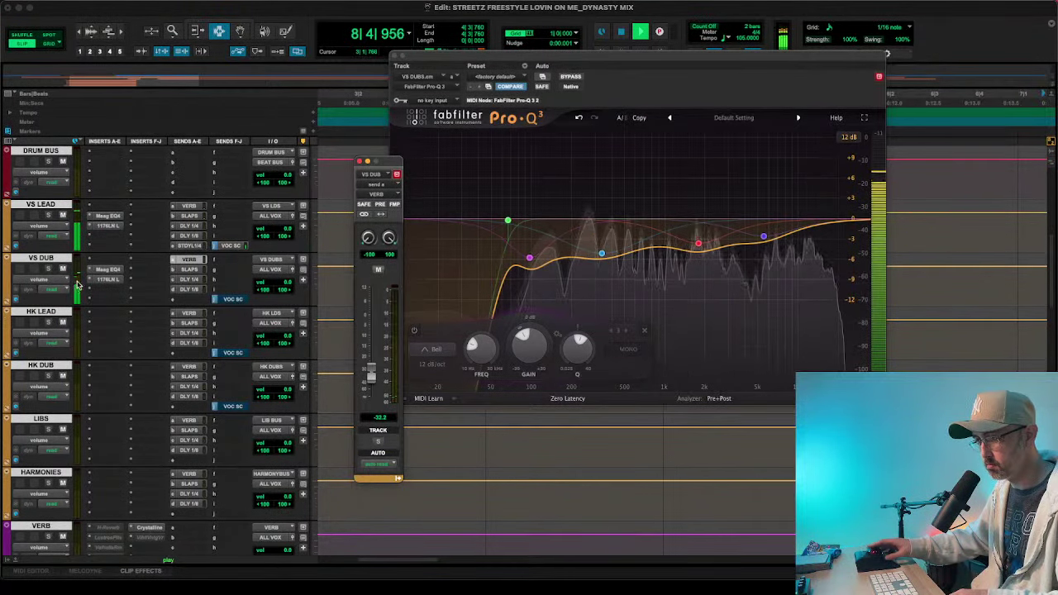
- Open the 1176LN on VS DUB and raise its input to around the 12 mark while listening
click(107, 268)
click(116, 279)
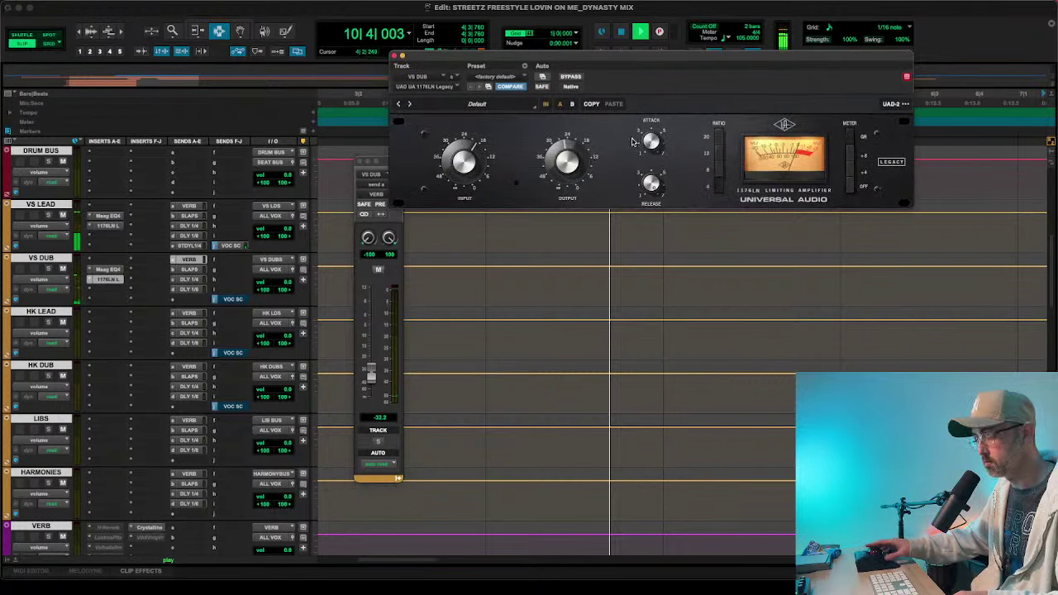
key(space)
key(space)
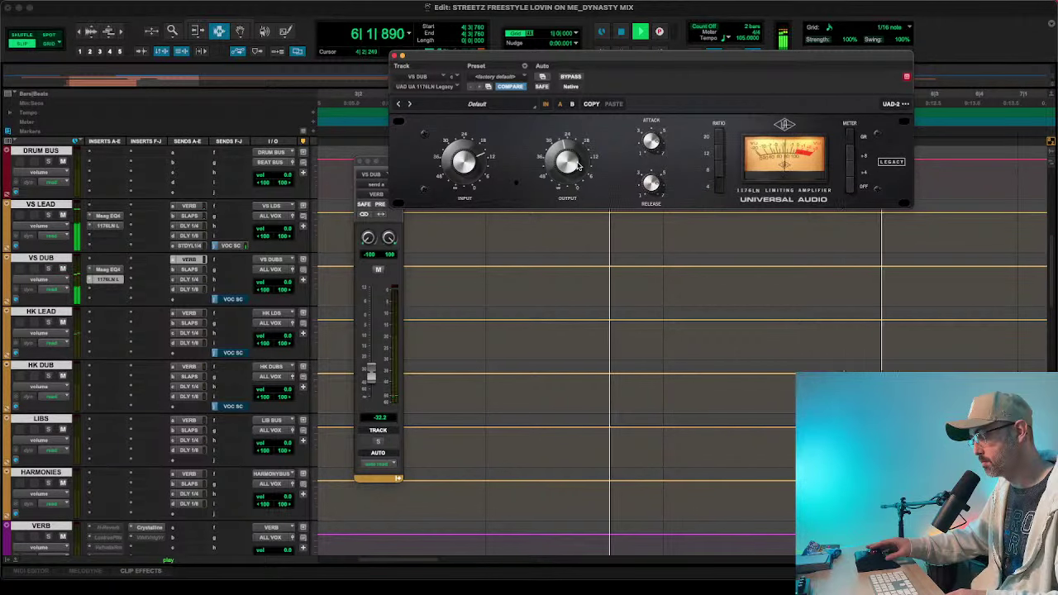
- Add a send from VS DUB to the stereo ST DLY 1/4 bus and set its level to -27.7 dB during playback
key(space)
click(189, 300)
mouse_move(236, 309)
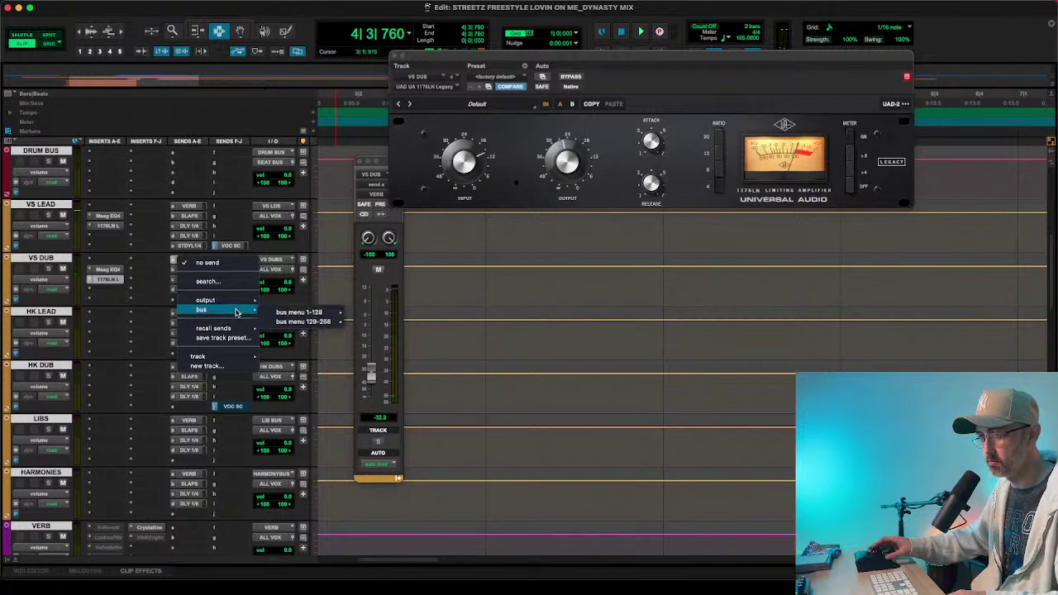
mouse_move(318, 312)
scroll(402, 461, down, 4)
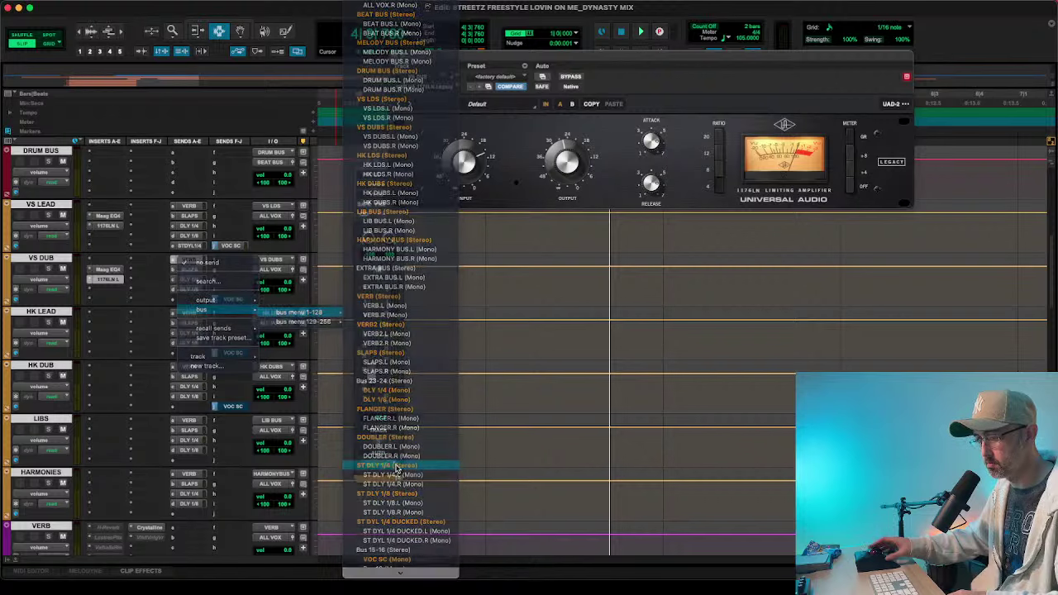
click(392, 466)
key(space)
drag(370, 398, 369, 372)
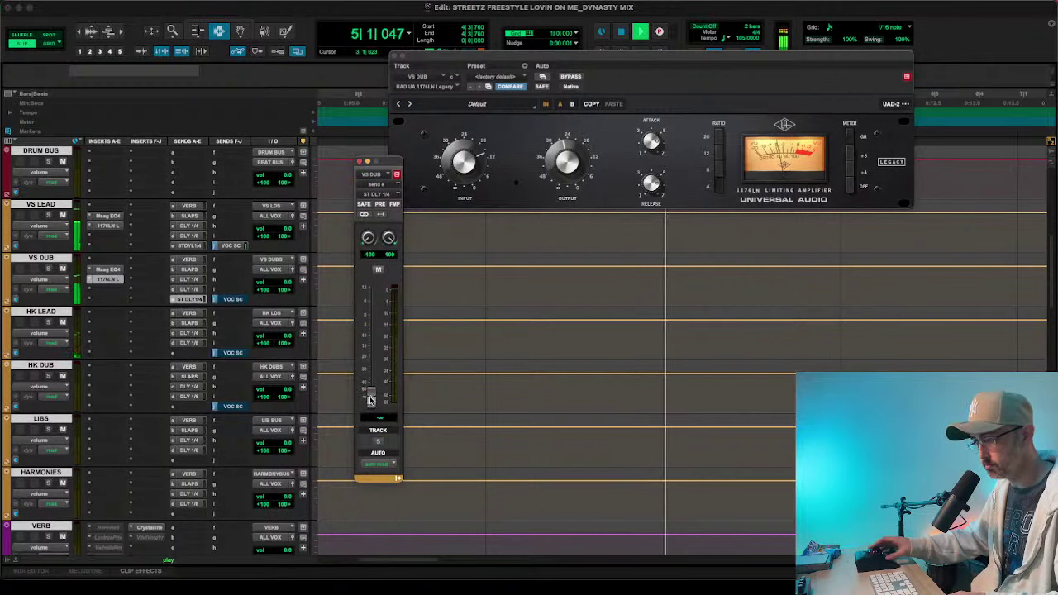
scroll(116, 400, down, 10)
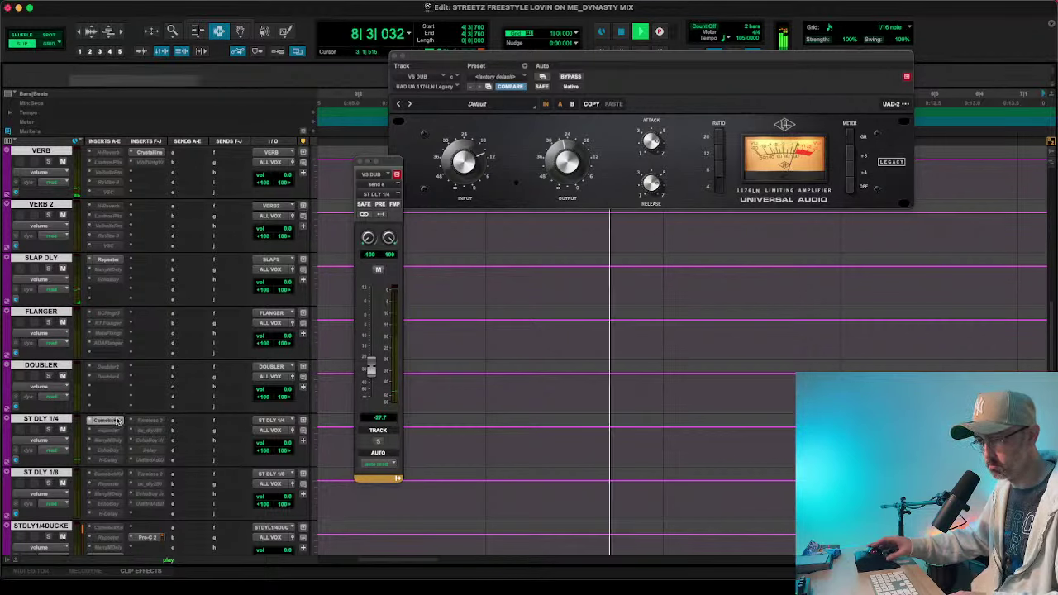
click(117, 420)
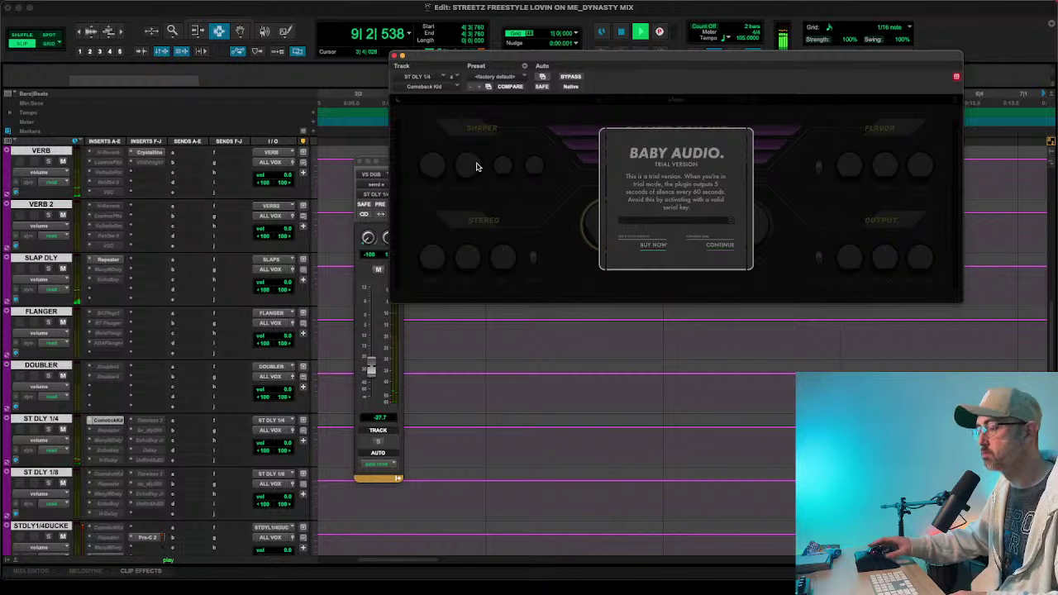
key(space)
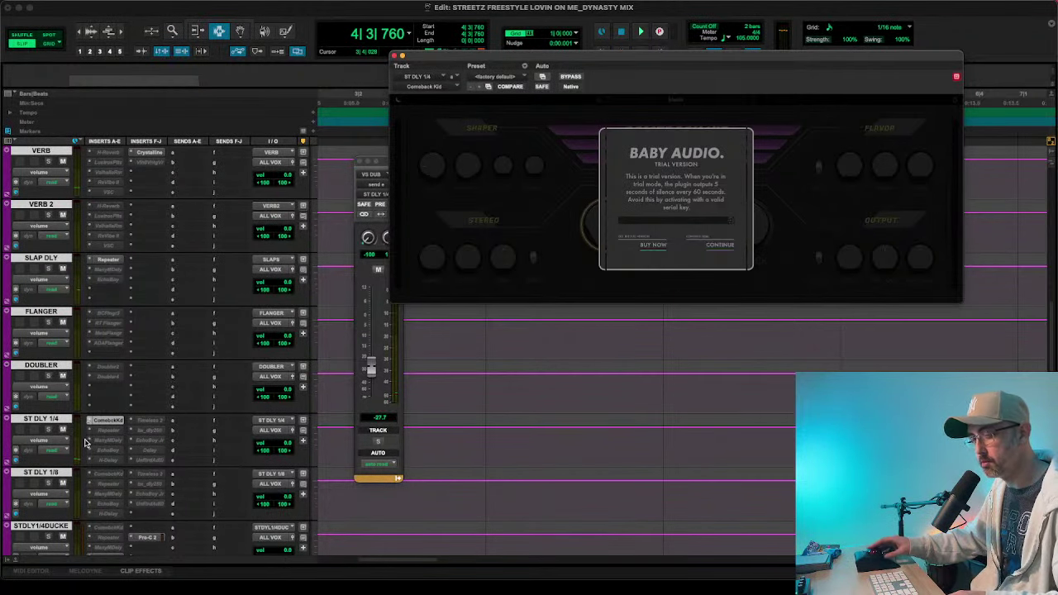
ctrl+super+click(105, 423)
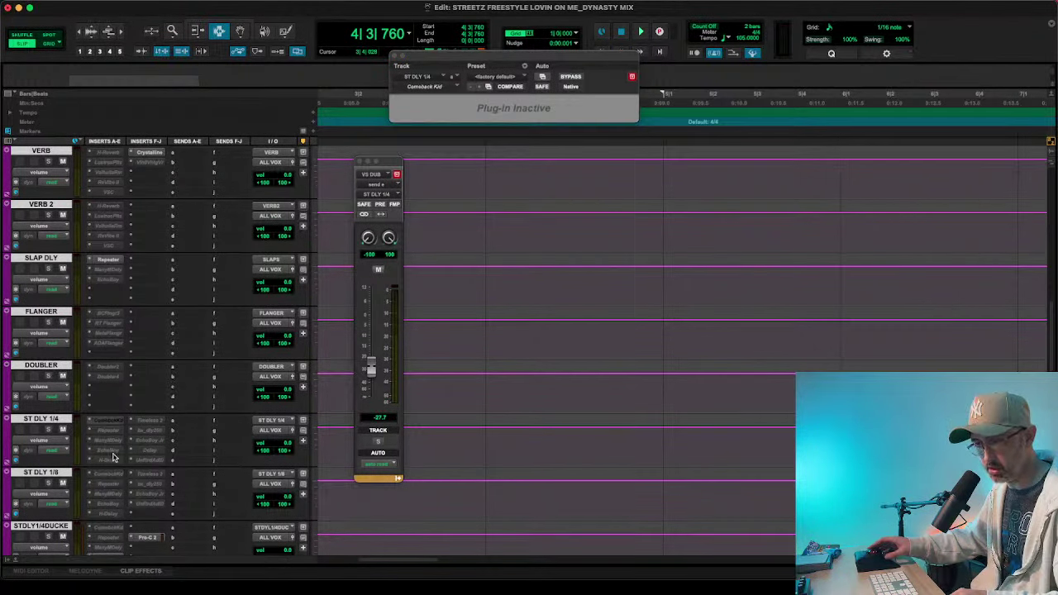
- Activate EchoBoy on the ST DLY 1/4 track, set its mode to Dual Echo and choose the Studio Tape style
ctrl+super+click(108, 452)
click(108, 451)
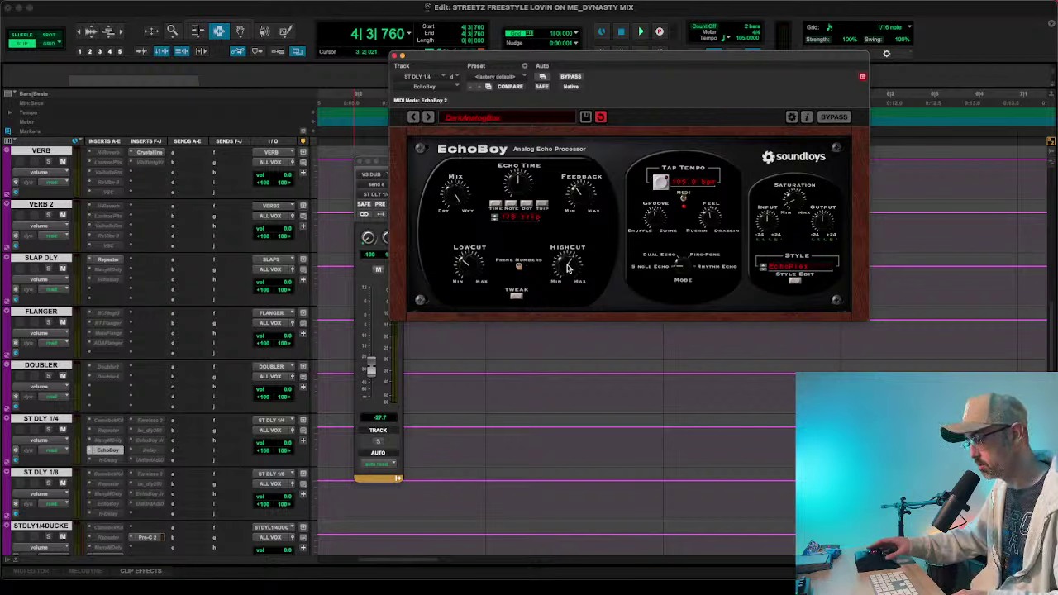
click(685, 252)
click(772, 265)
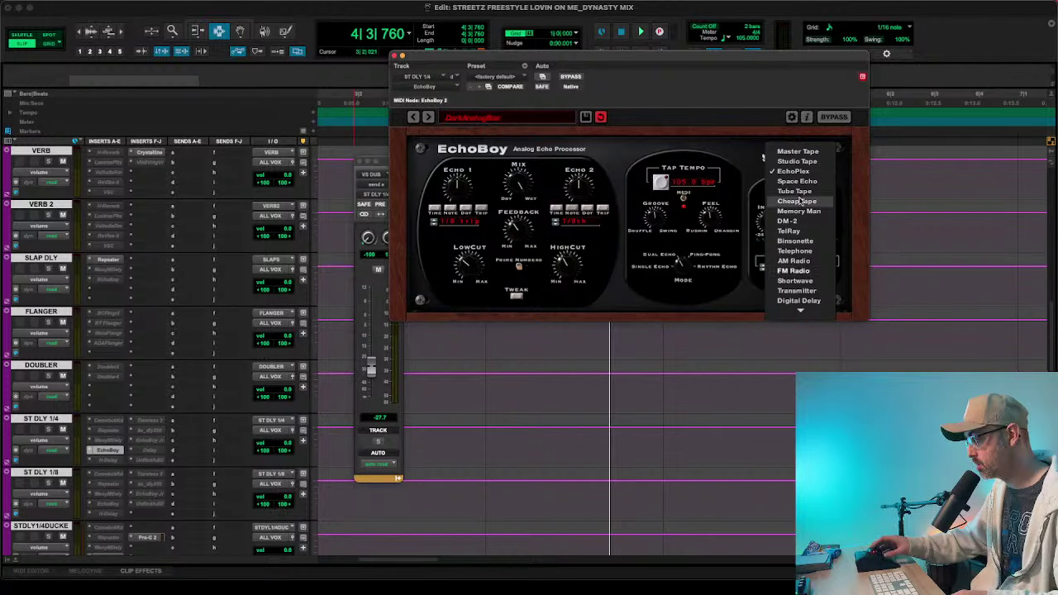
click(797, 162)
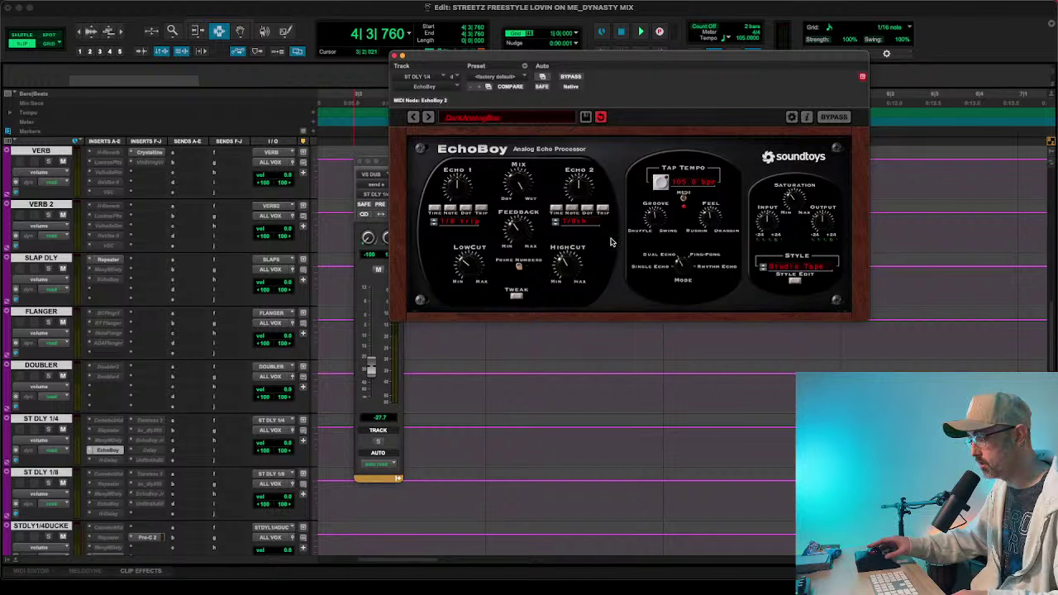
click(516, 296)
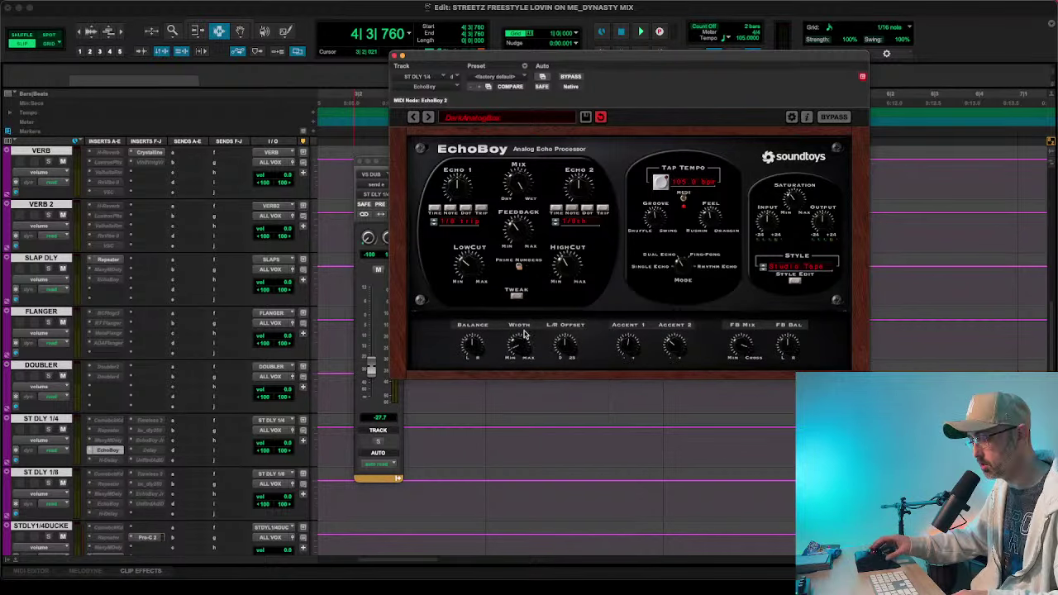
click(521, 295)
- Set both Echo 1 and Echo 2 in EchoBoy to a 1/4 note and audition the delay in playback
key(space)
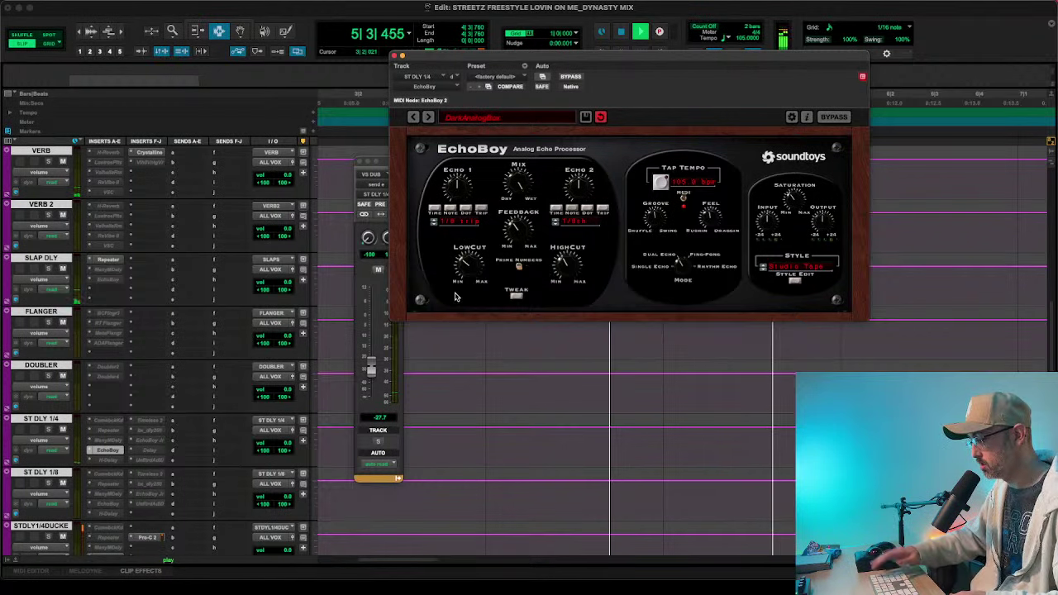
key(space)
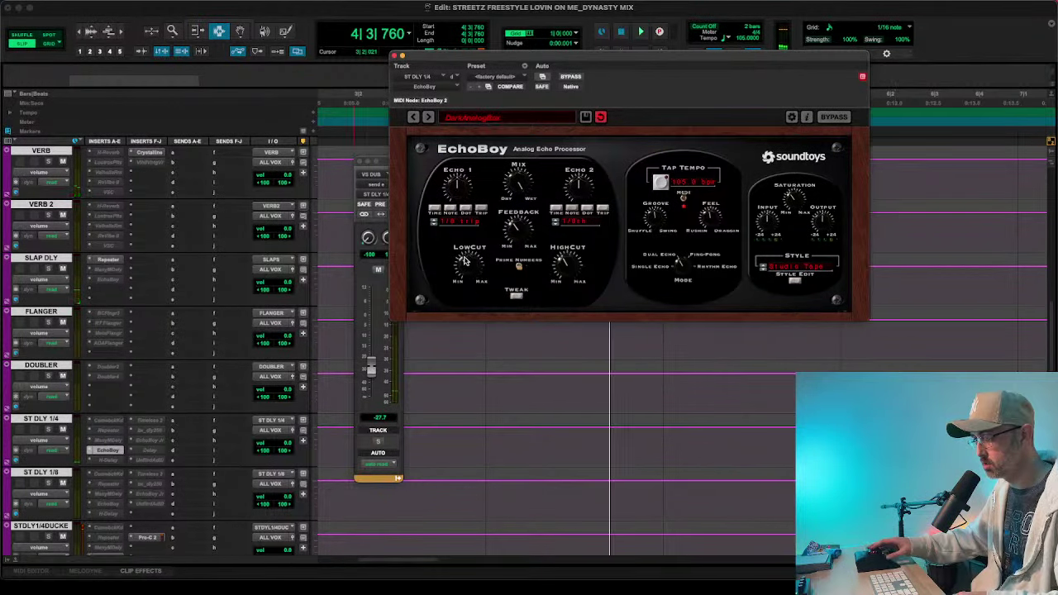
key(space)
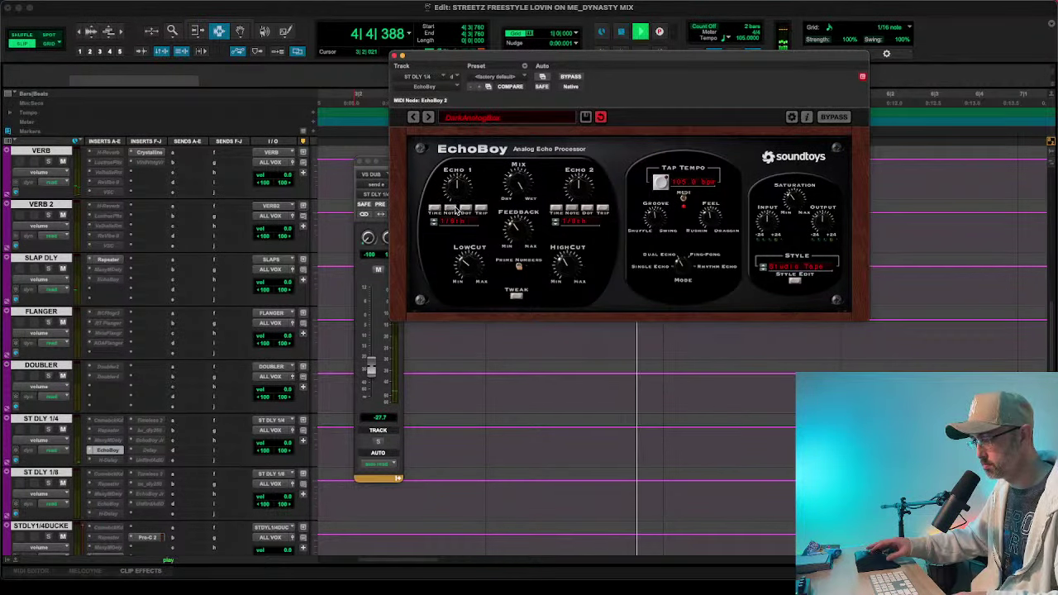
key(space)
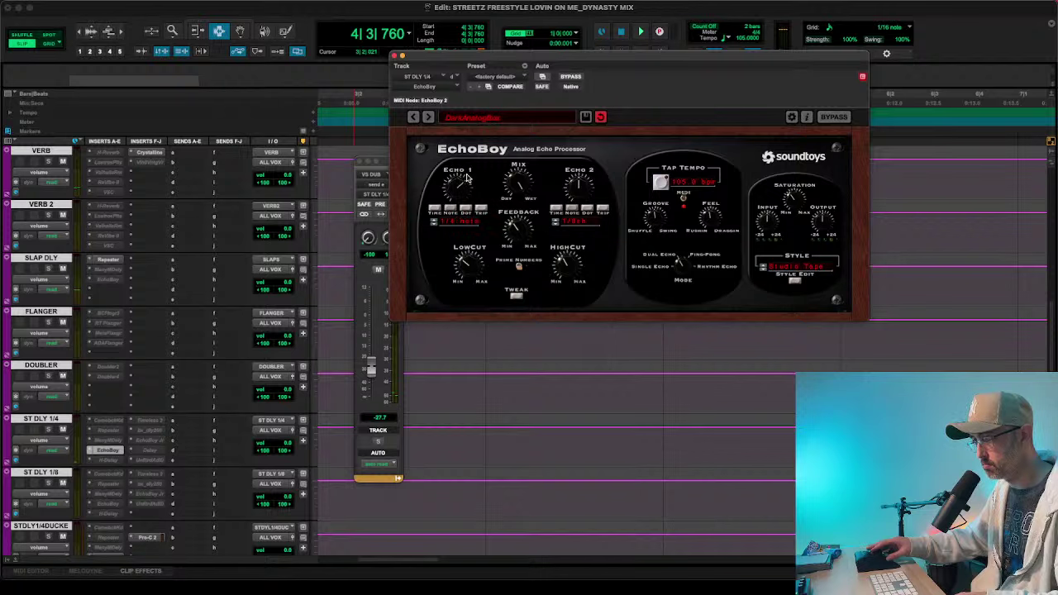
key(space)
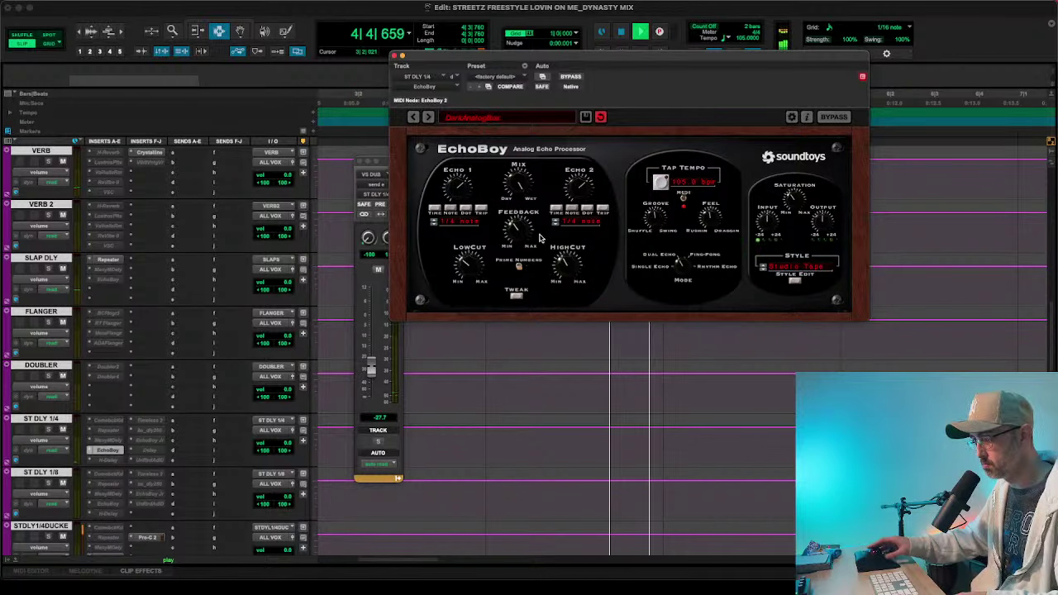
key(space)
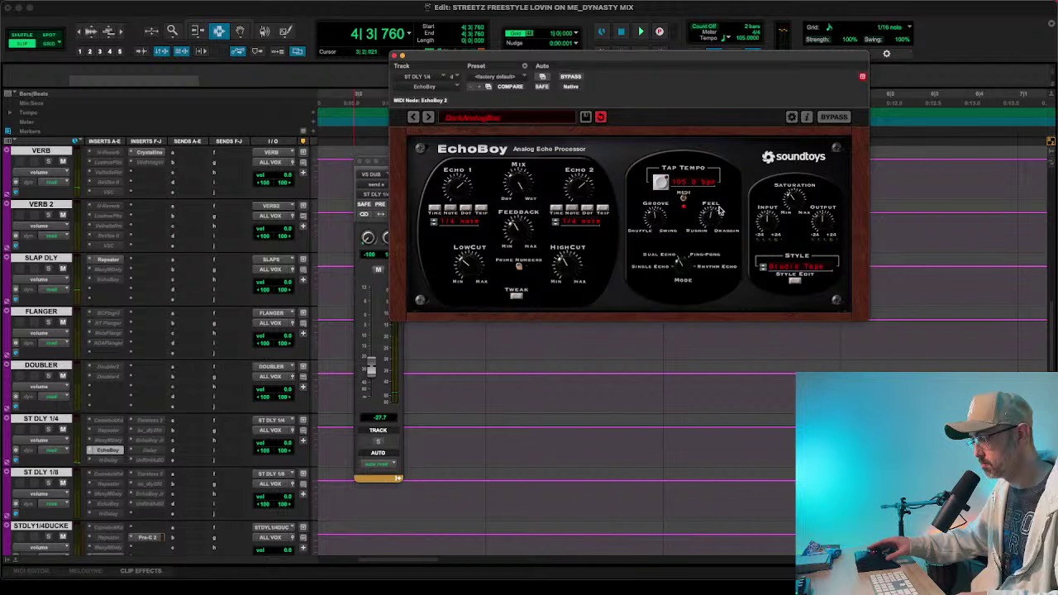
key(space)
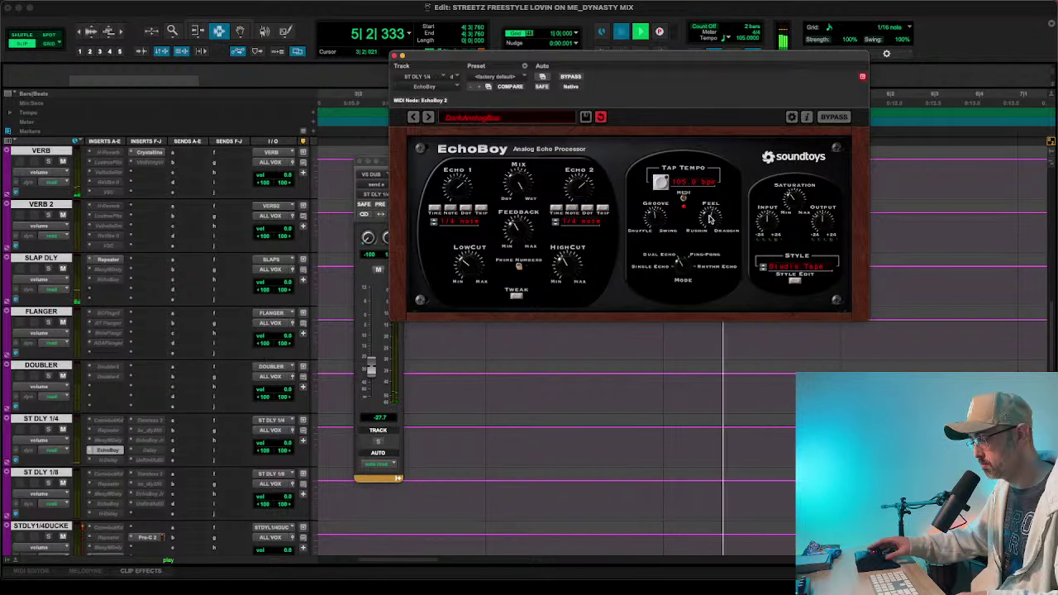
key(space)
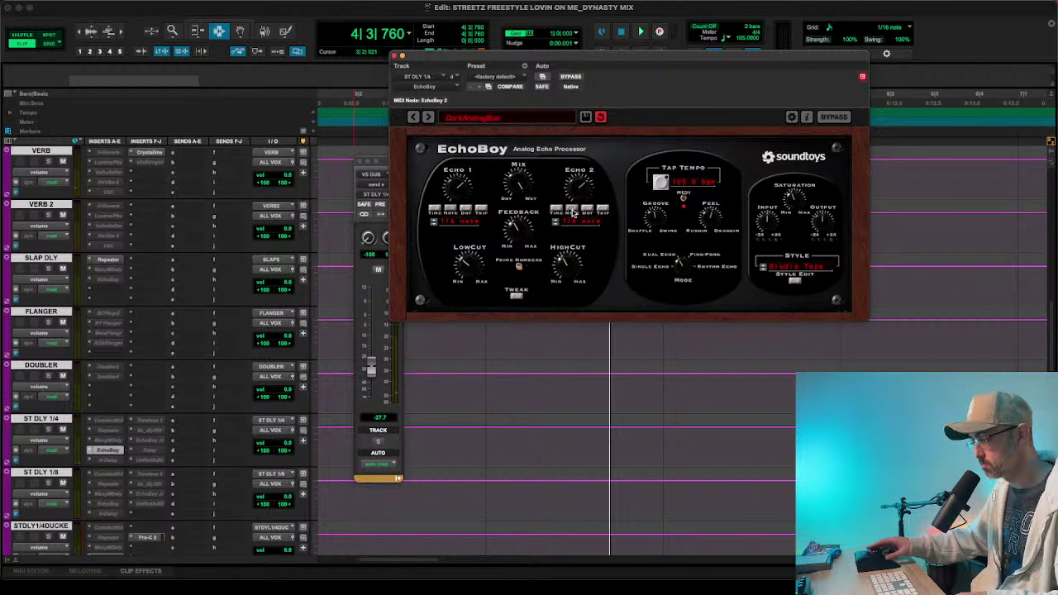
- Raise the VS DUB send to ST DLY 1/4 to about -16.1 dB while auditioning
scroll(223, 343, up, 3)
key(space)
drag(372, 366, 371, 344)
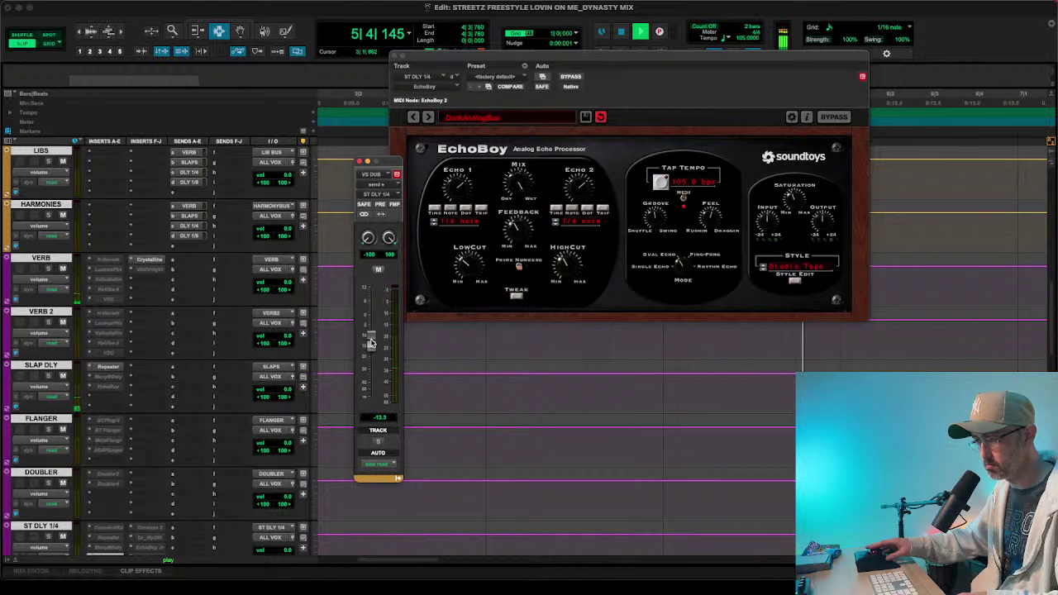
key(space)
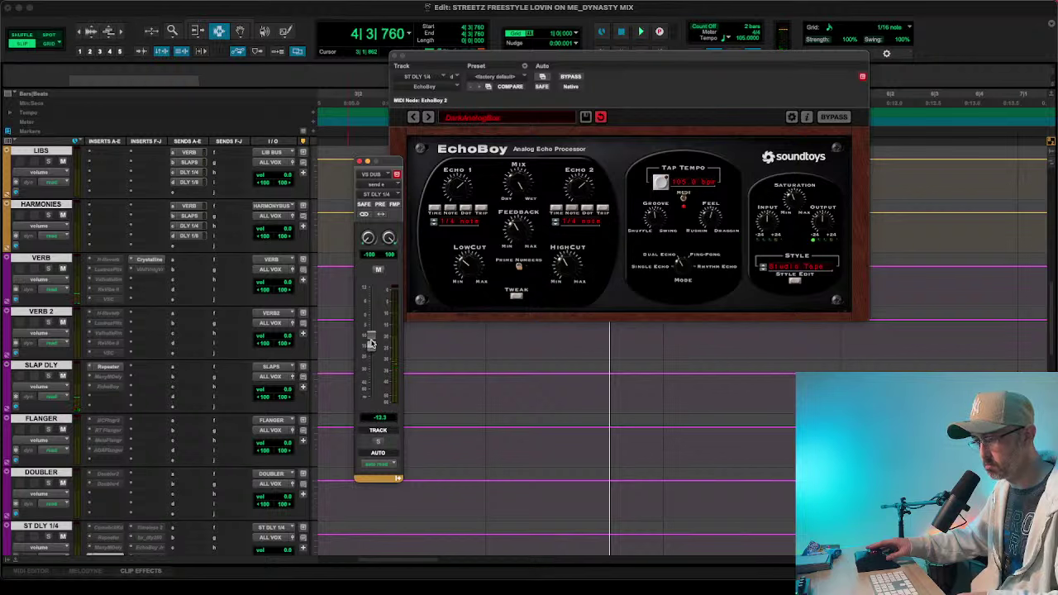
drag(370, 342, 371, 351)
key(space)
- Narrow the delay's tone in EchoBoy by raising LowCut and adjusting HighCut towards its minimum during playback
scroll(202, 336, up, 5)
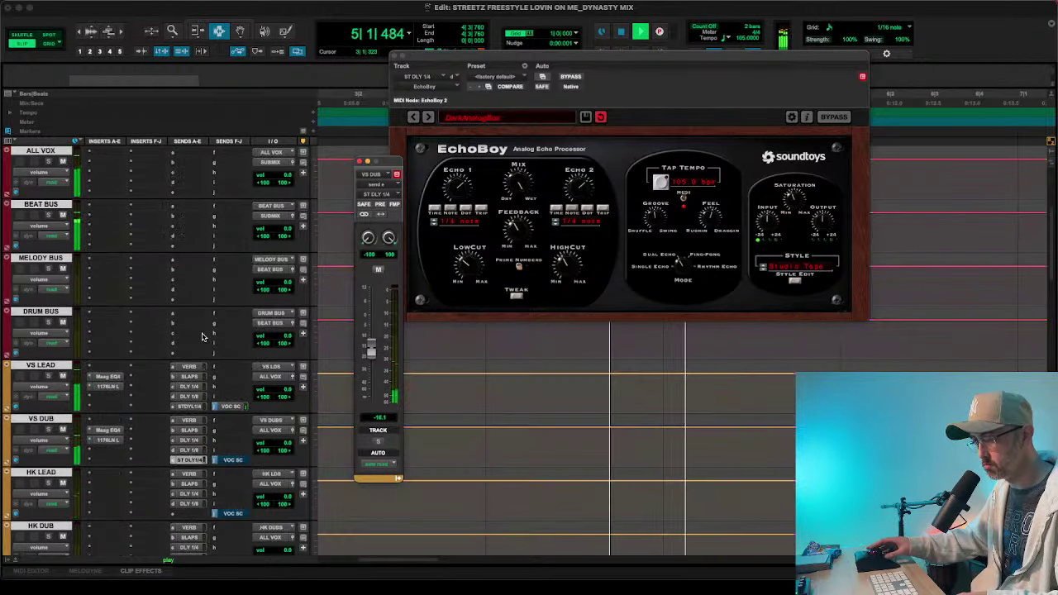
scroll(195, 392, down, 10)
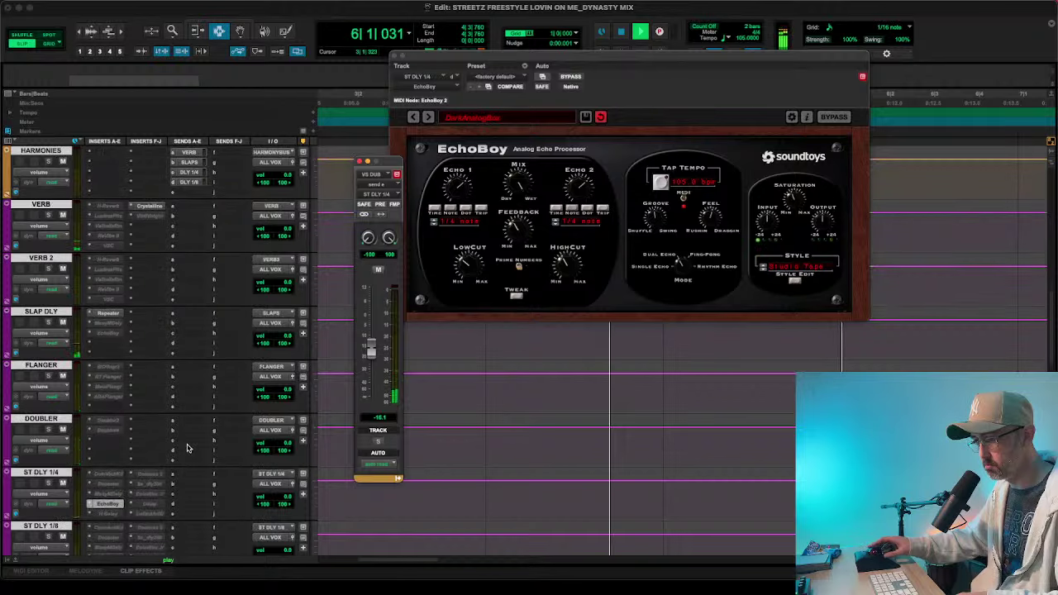
click(449, 273)
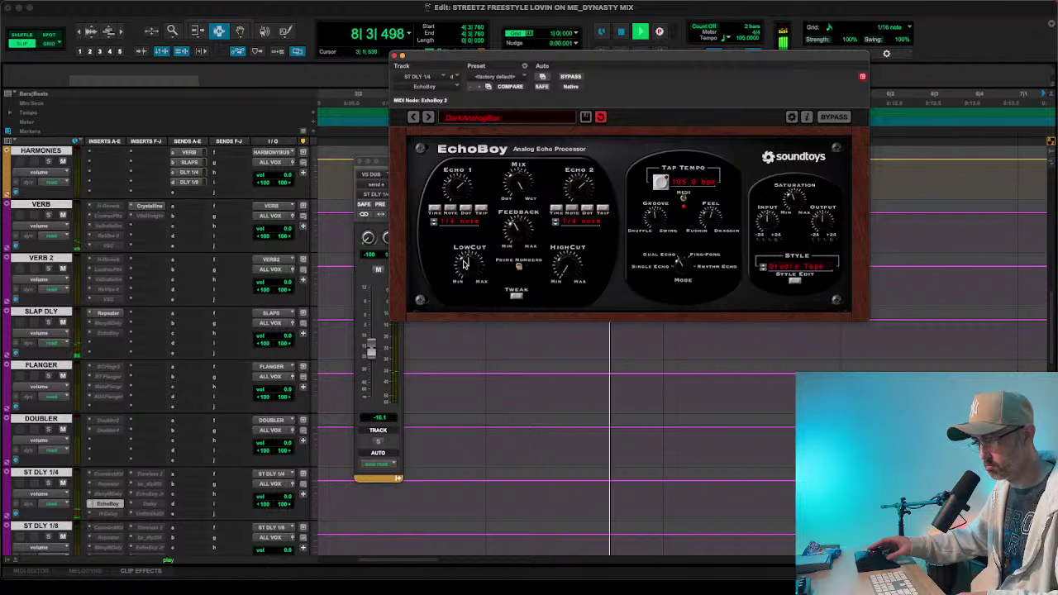
- Insert FabFilter Pro-Q 3 on ST DLY 1/4 and add gentle bell boosts near 777 Hz and 1786 Hz
scroll(202, 479, down, 3)
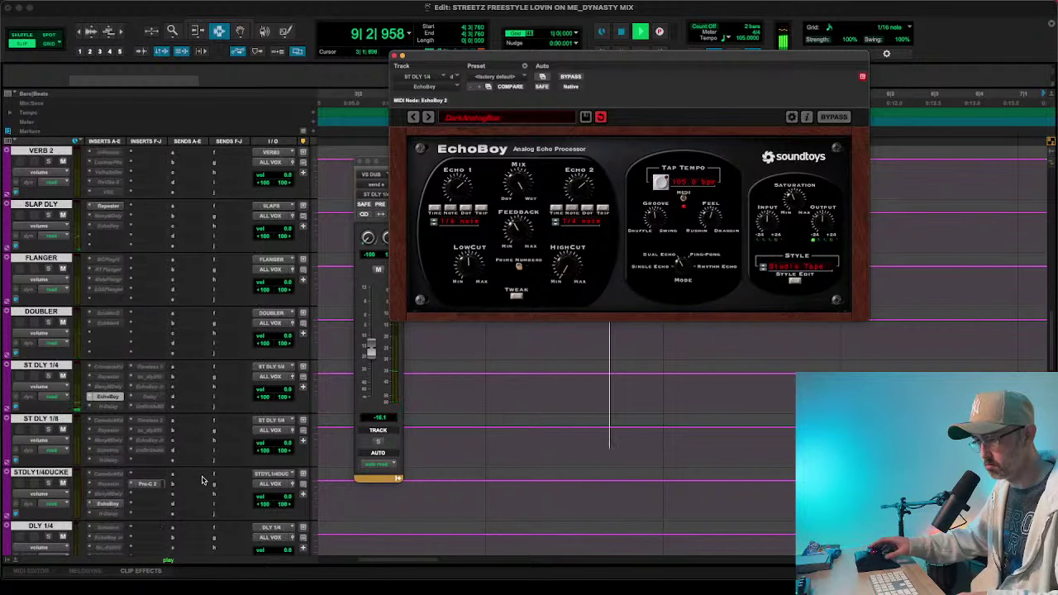
click(147, 368)
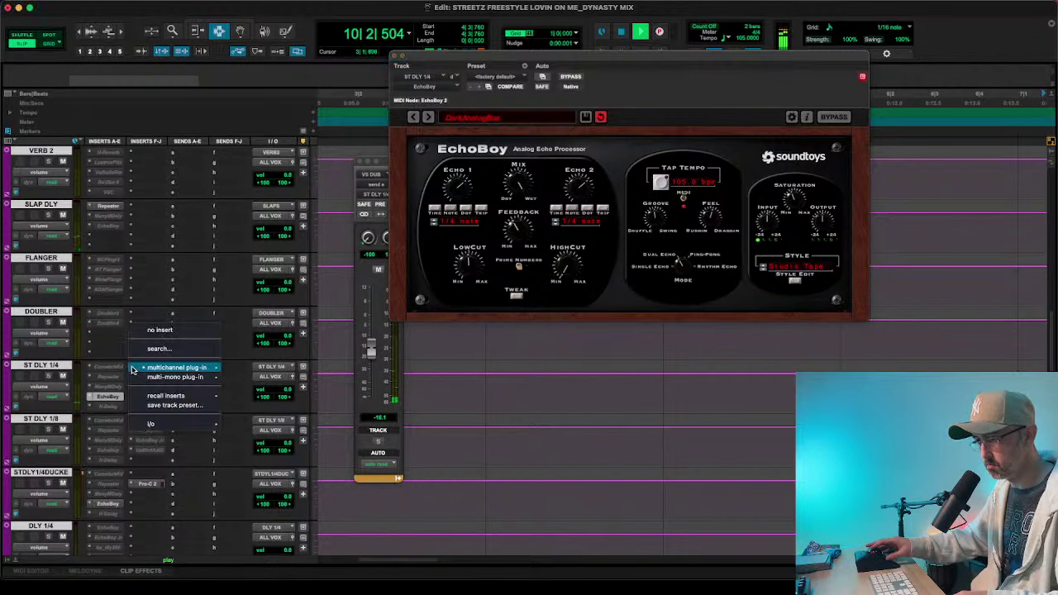
mouse_move(176, 367)
mouse_move(272, 157)
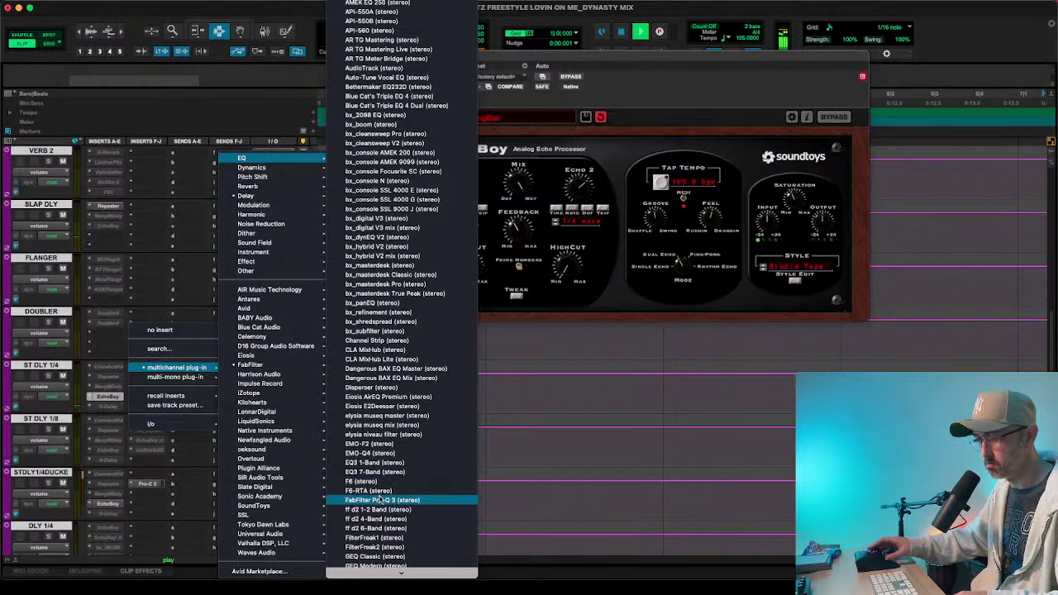
click(382, 500)
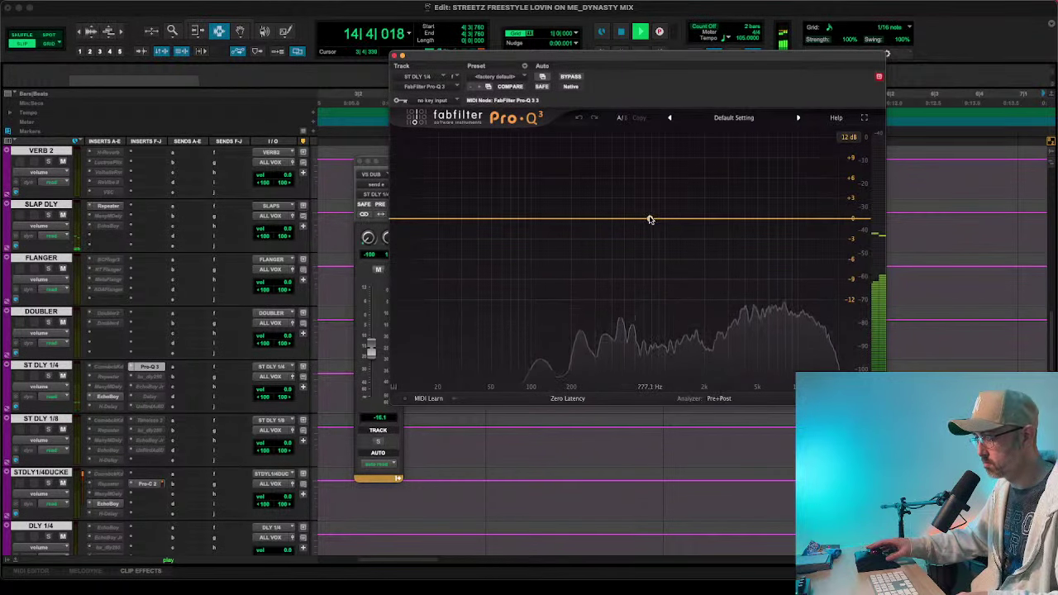
drag(650, 219, 649, 205)
click(695, 211)
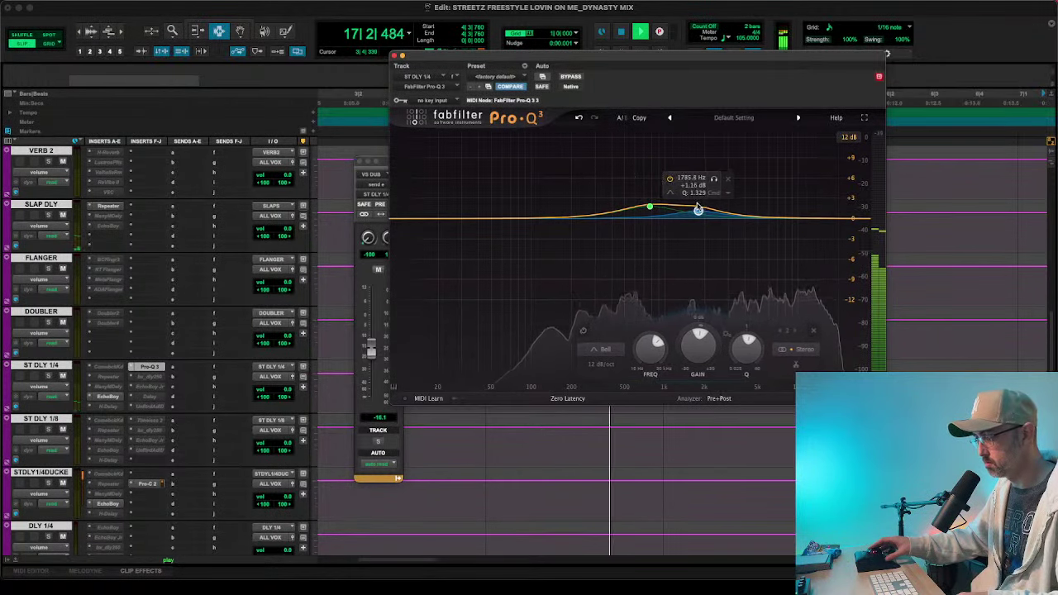
- Insert the stereo FabFilter Pro-DS de-esser after the 1176LN on the VS LEAD track
scroll(210, 300, up, 5)
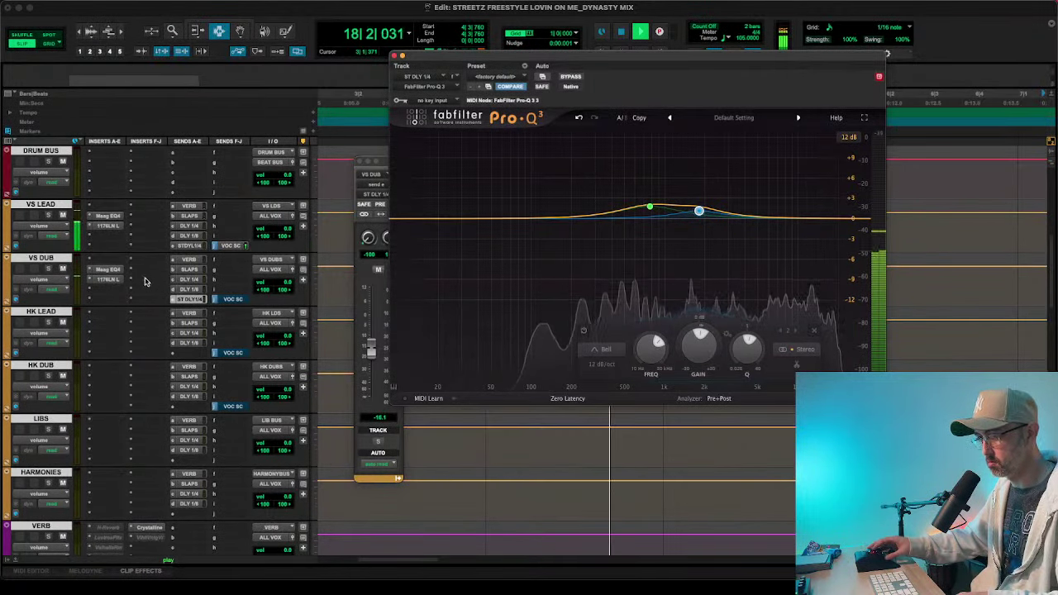
click(106, 238)
mouse_move(145, 237)
mouse_move(231, 167)
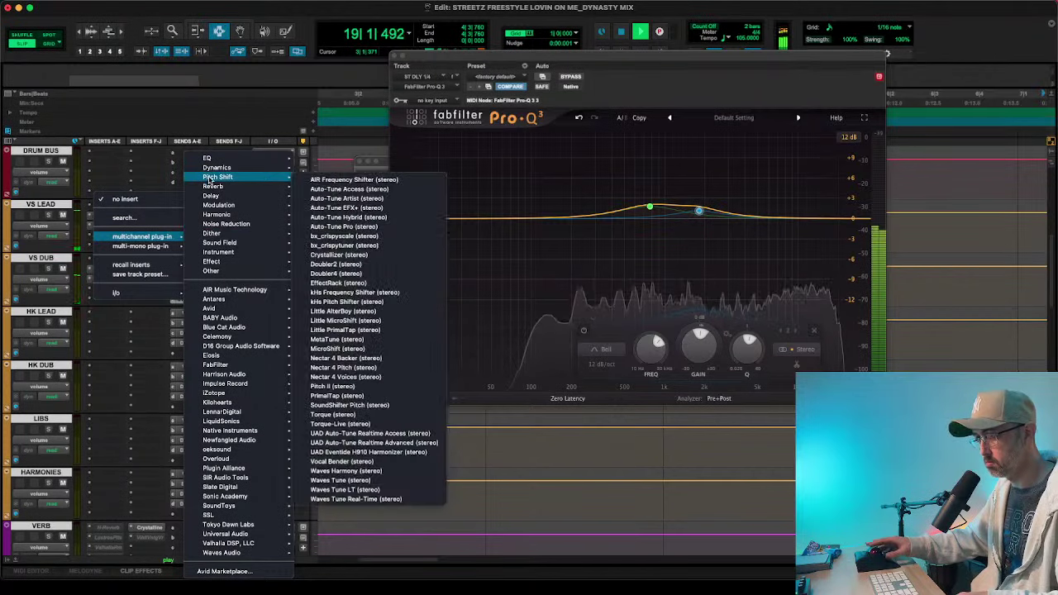
scroll(361, 203, down, 10)
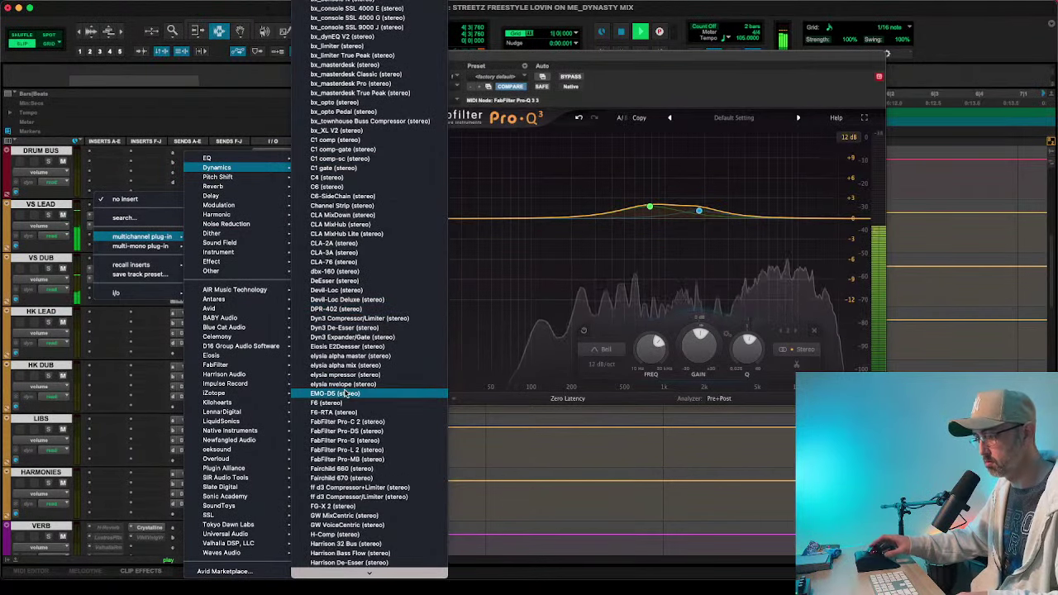
click(347, 431)
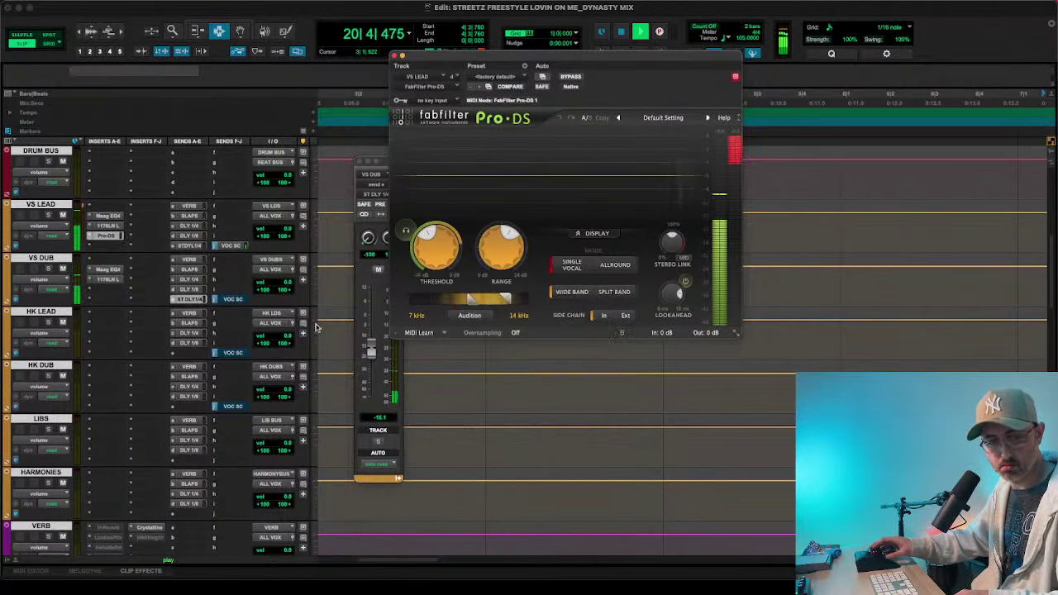
- Set Pro-DS on VS LEAD to a 4.743–9.486 kHz band with a -25.72 dB threshold, reduce its range, and stop playback
drag(464, 259, 472, 304)
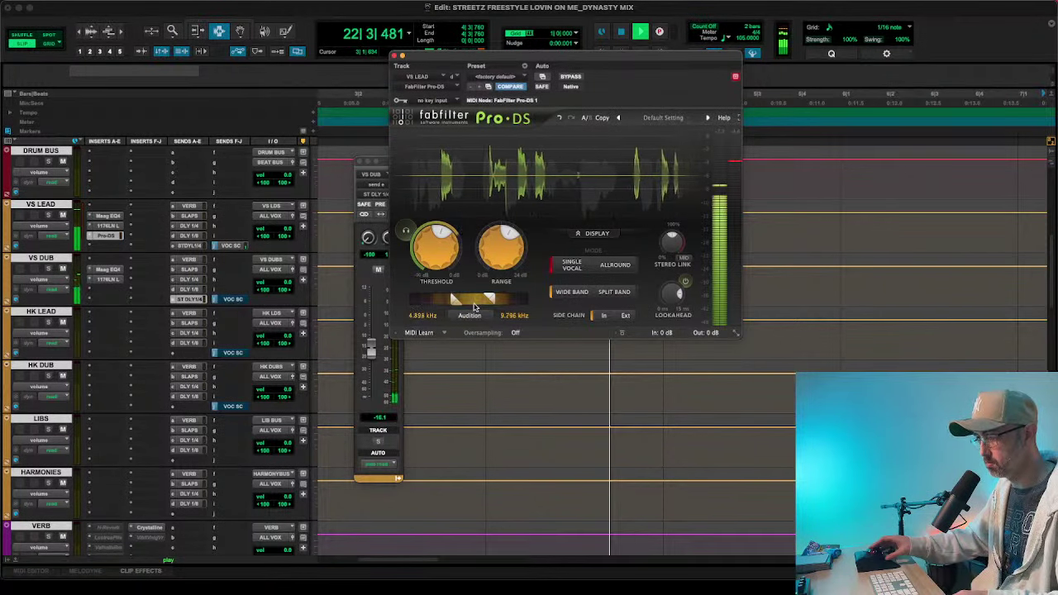
mouse_move(488, 263)
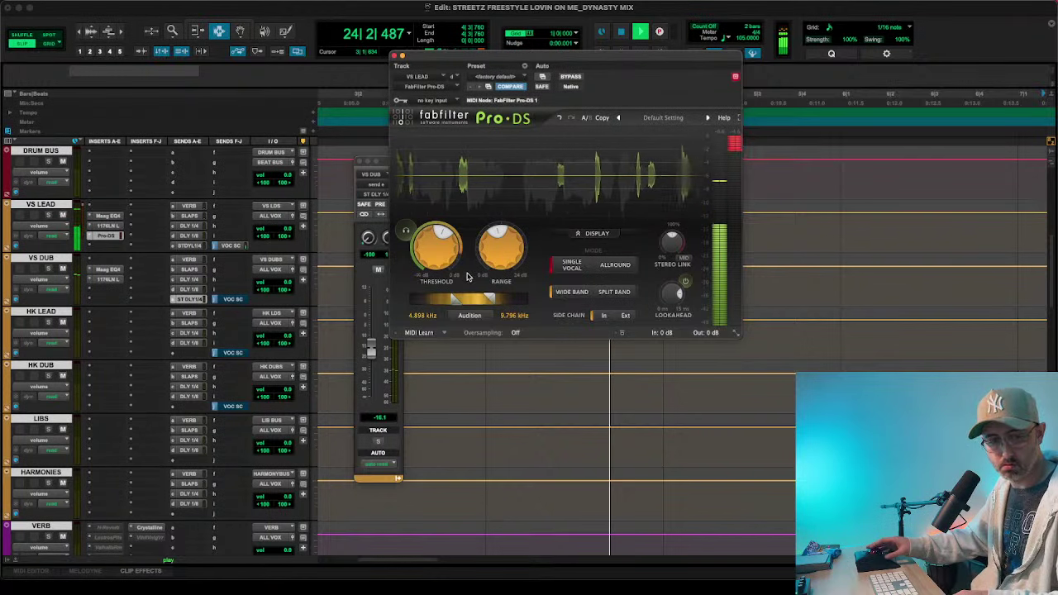
drag(487, 300, 487, 301)
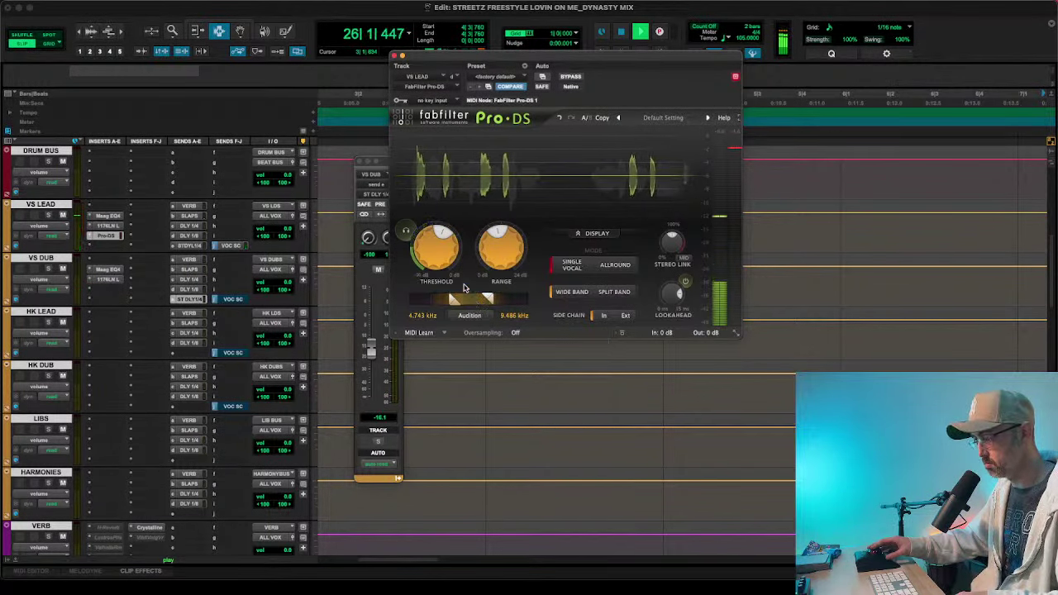
mouse_move(440, 254)
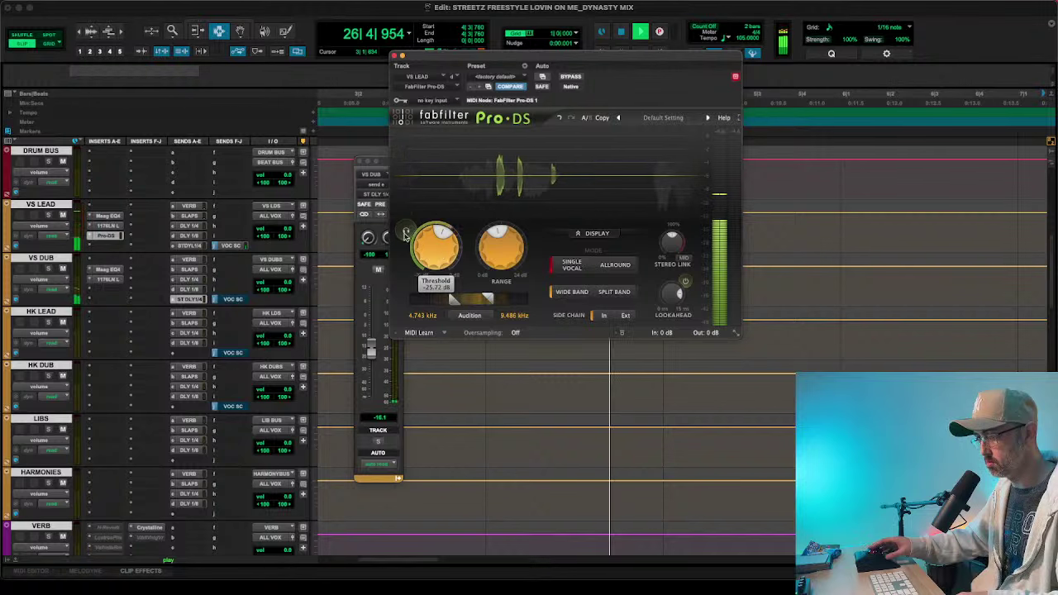
click(402, 55)
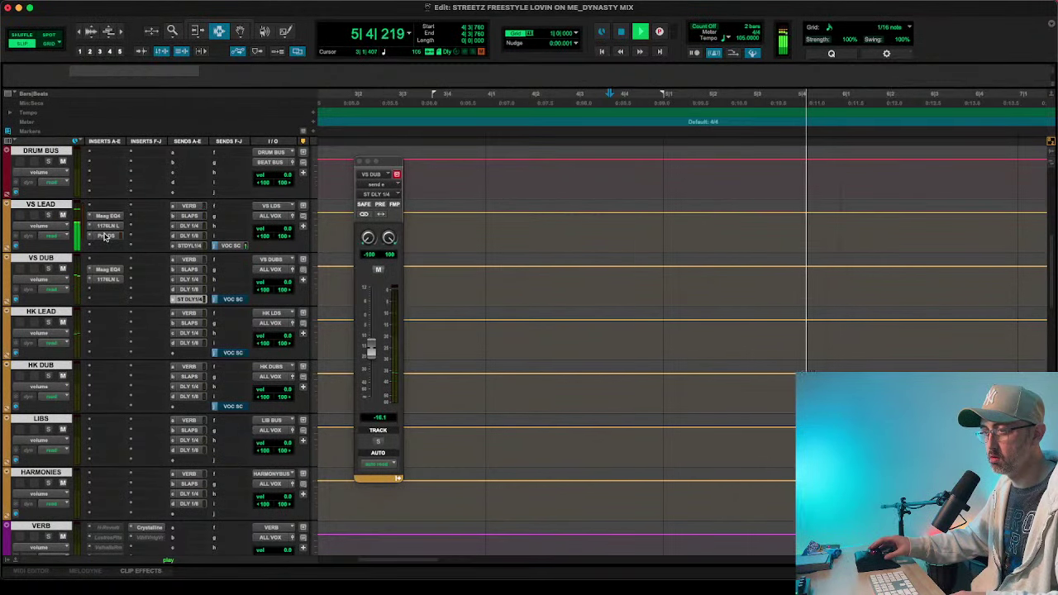
key(space)
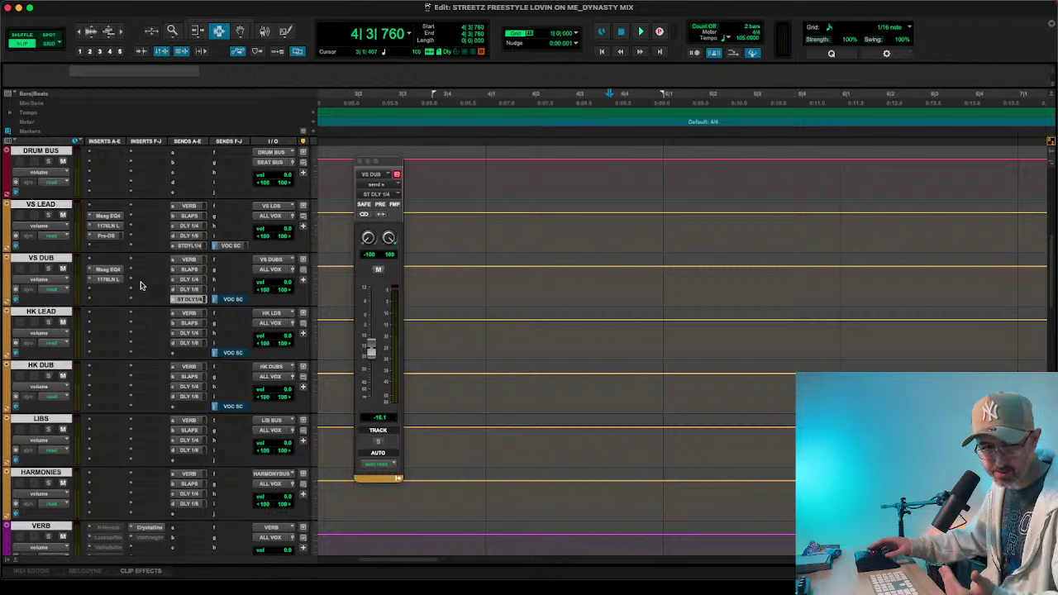
- Insert the stereo SSL Native Bus Compressor 2 from the dynamics plug-ins on the first insert of the SUBMIX track
scroll(141, 287, down, 5)
scroll(141, 286, down, 4)
scroll(141, 286, up, 8)
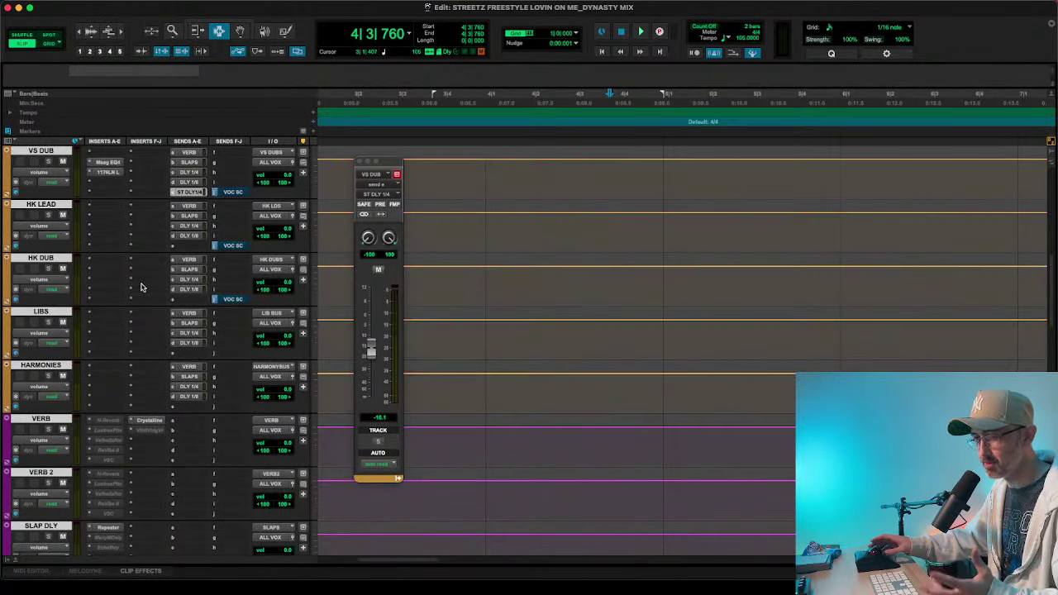
scroll(140, 286, up, 6)
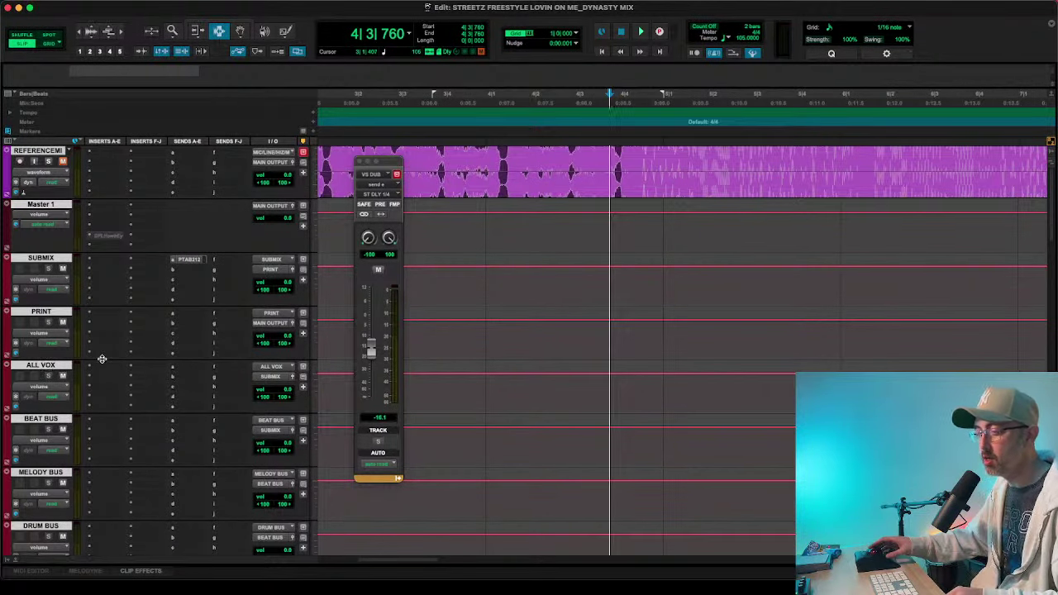
click(94, 258)
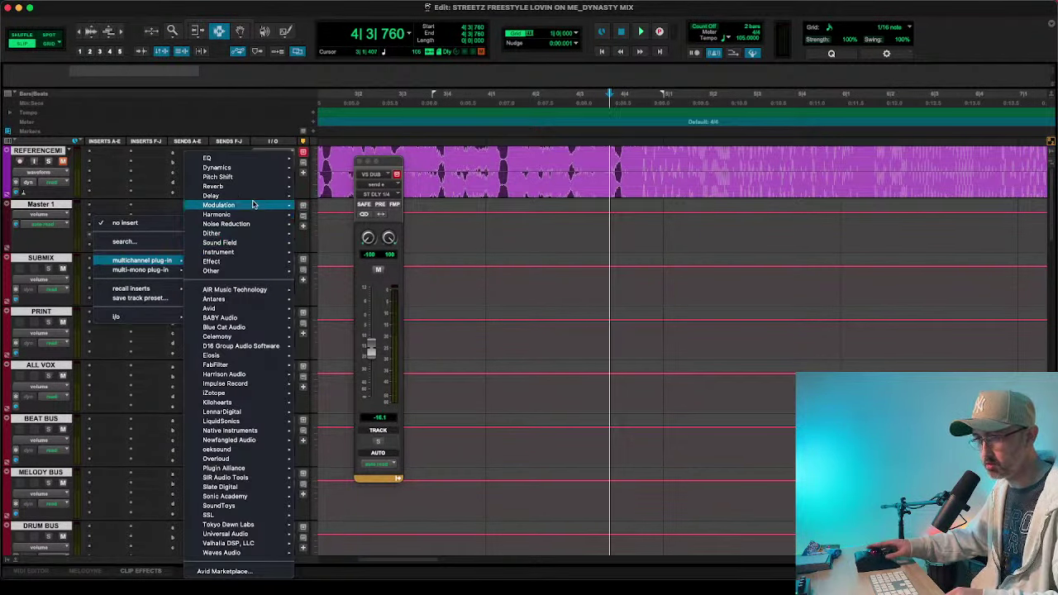
mouse_move(239, 166)
scroll(339, 248, down, 20)
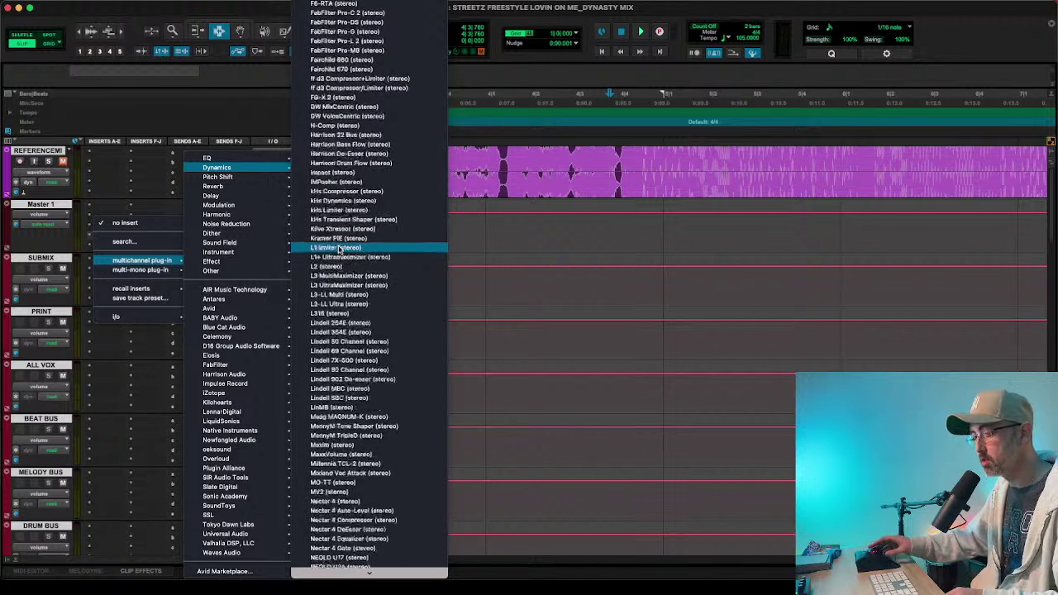
scroll(339, 248, down, 4)
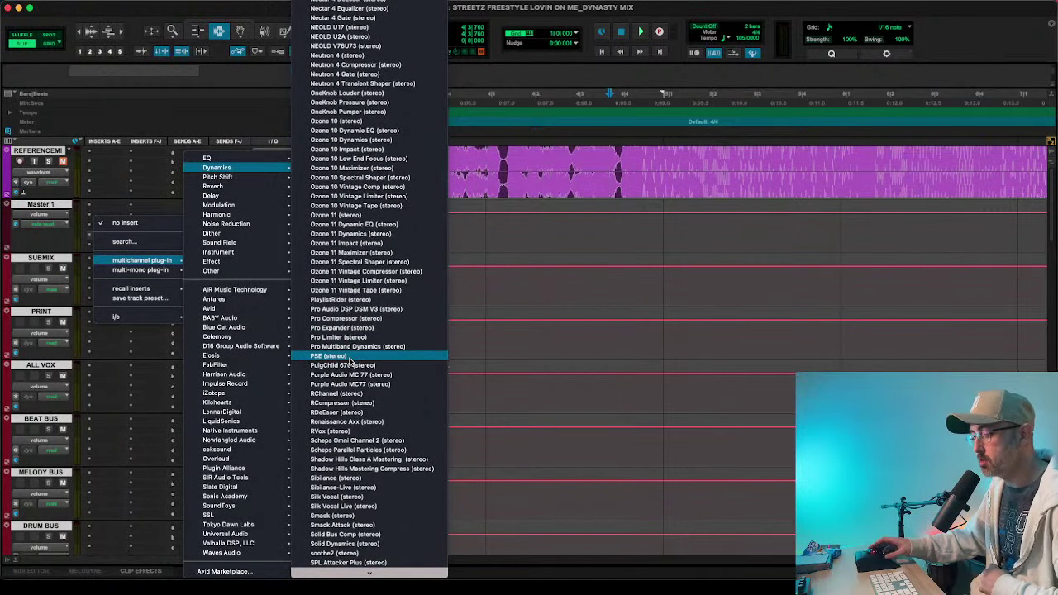
scroll(366, 440, down, 12)
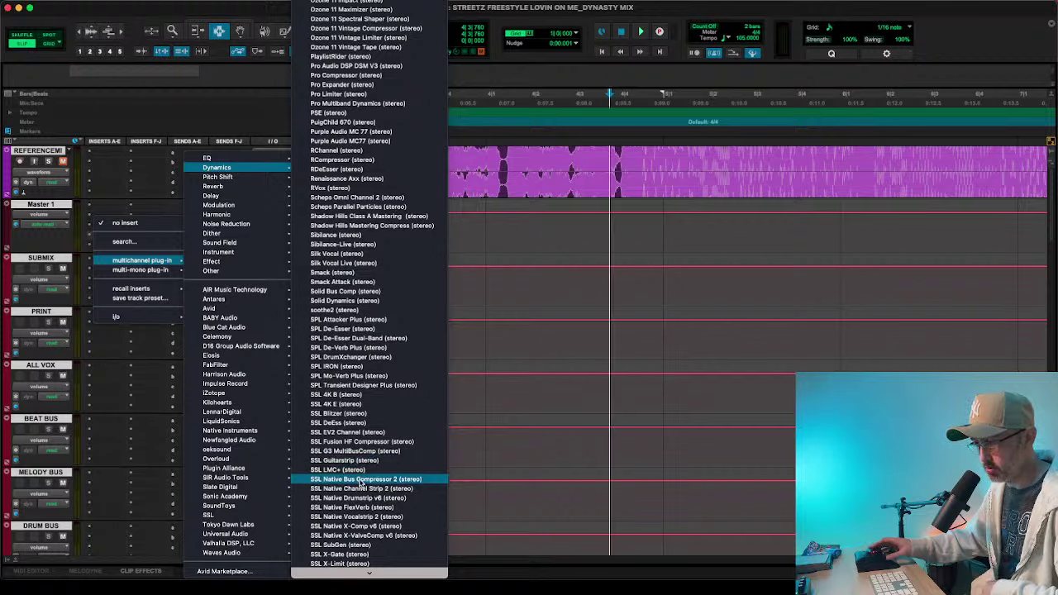
click(360, 481)
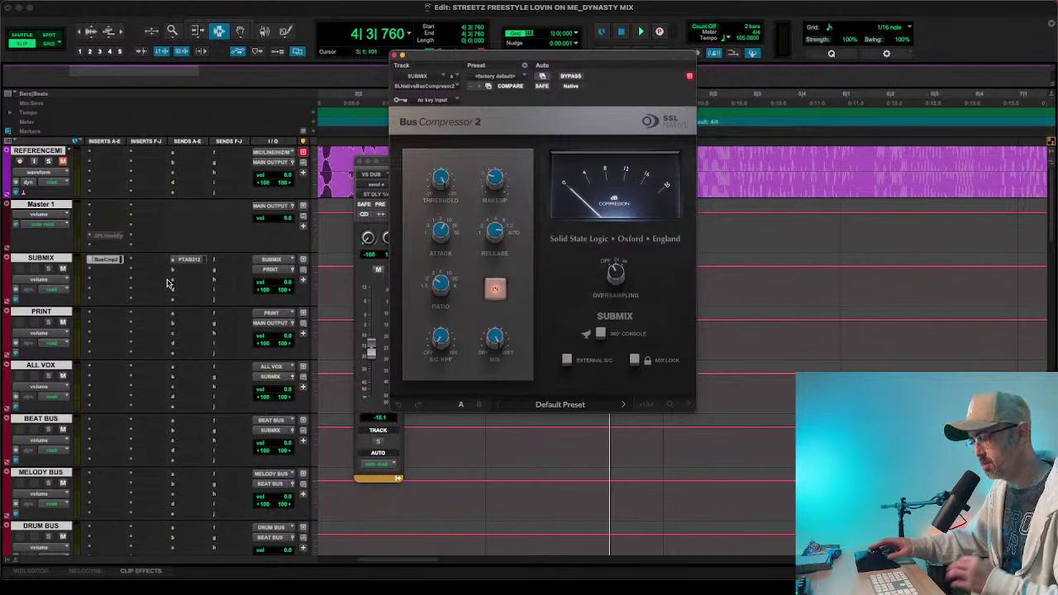
- Adjust the SUBMIX bus compressor during playback to a 10.6 dB threshold and 1.0 dB make-up, with retuned attack, release and ratio
key(space)
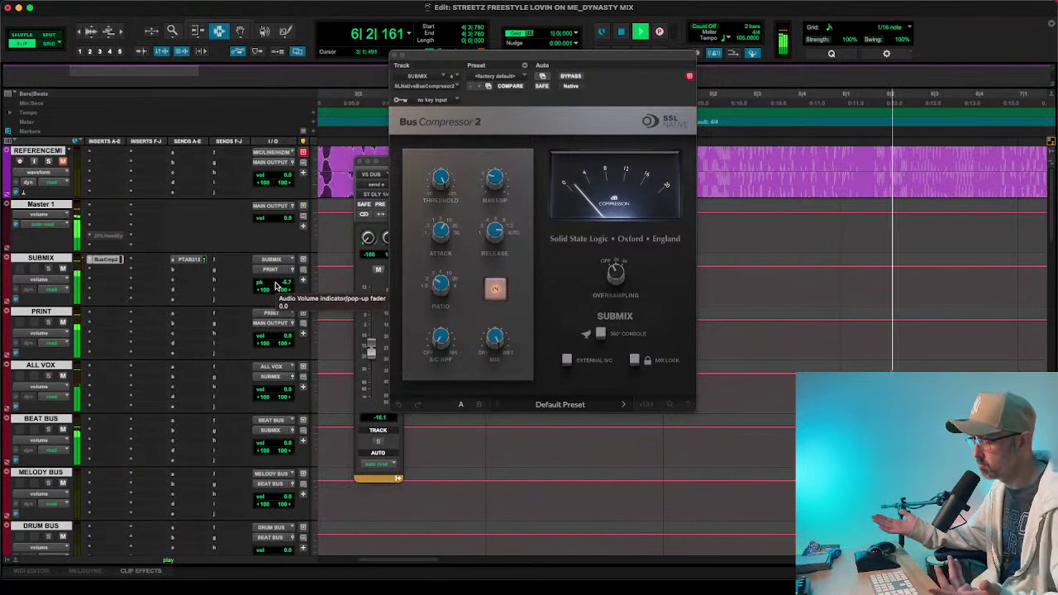
key(space)
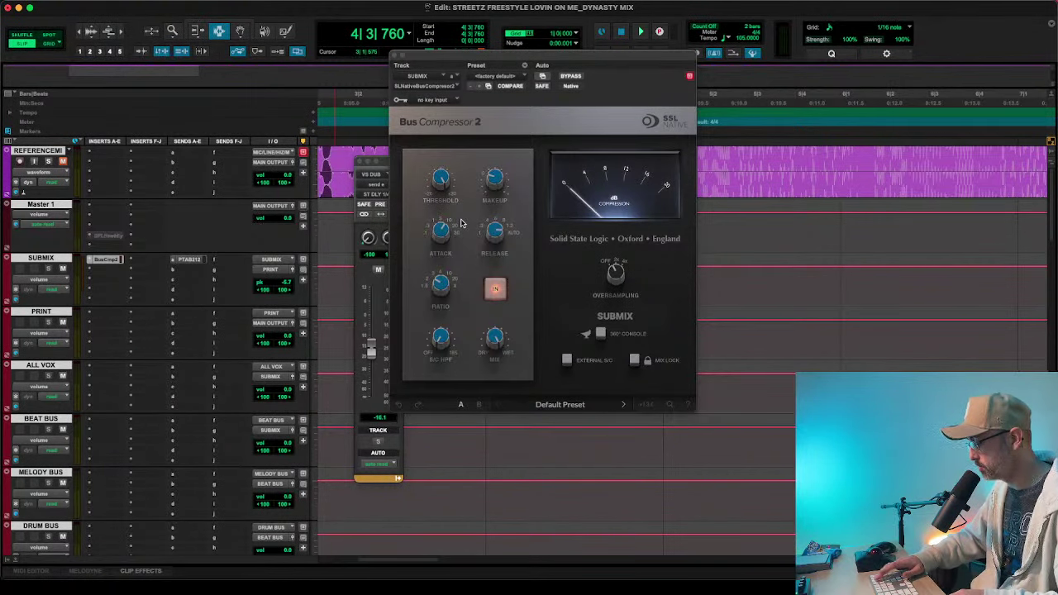
key(space)
mouse_move(437, 185)
mouse_down()
mouse_move(433, 208)
mouse_move(448, 198)
mouse_up()
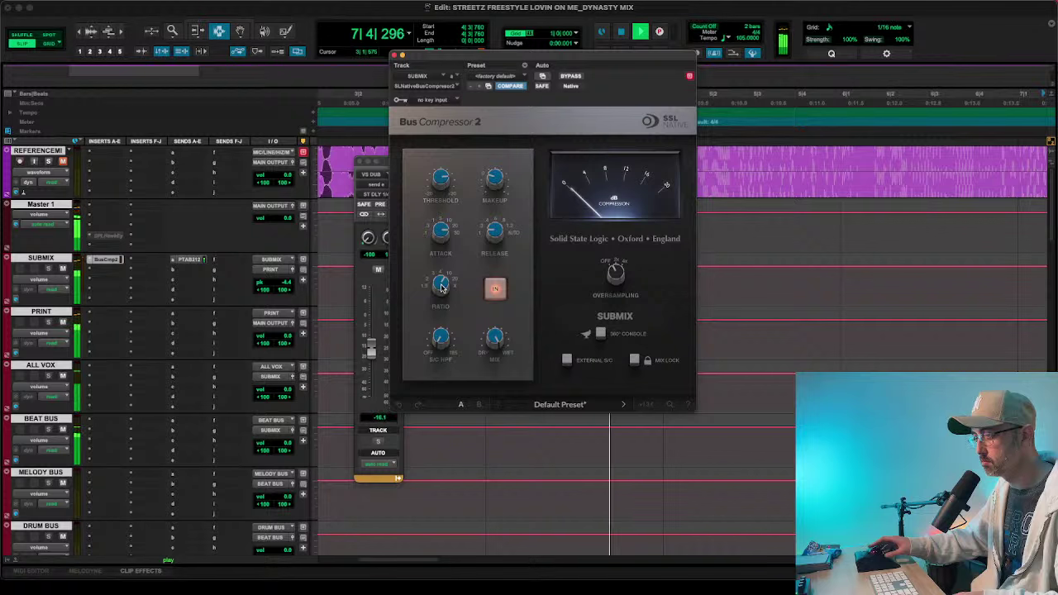
drag(504, 178, 500, 176)
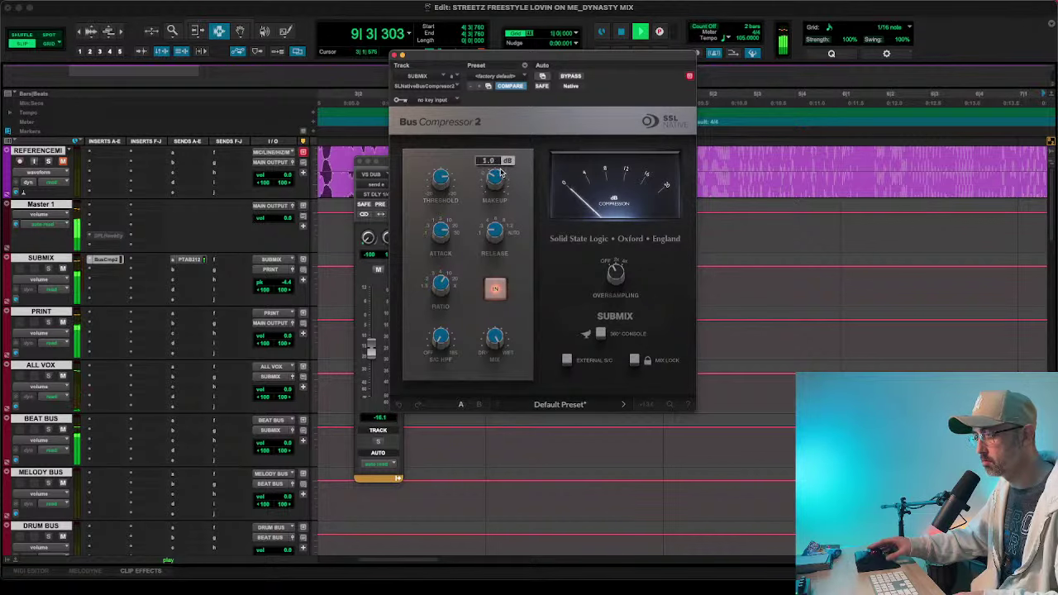
mouse_move(443, 183)
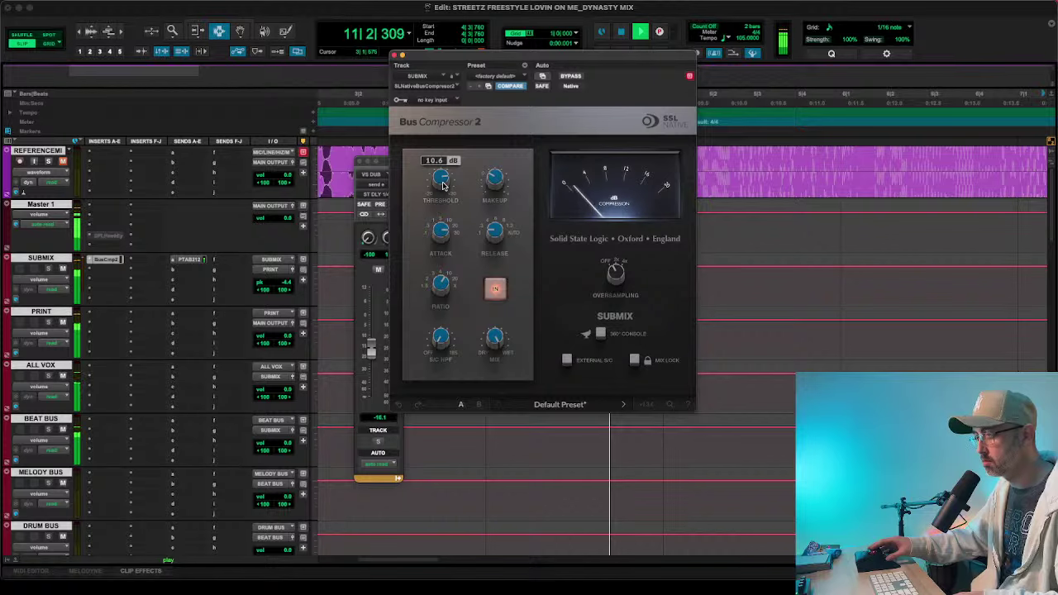
mouse_move(446, 336)
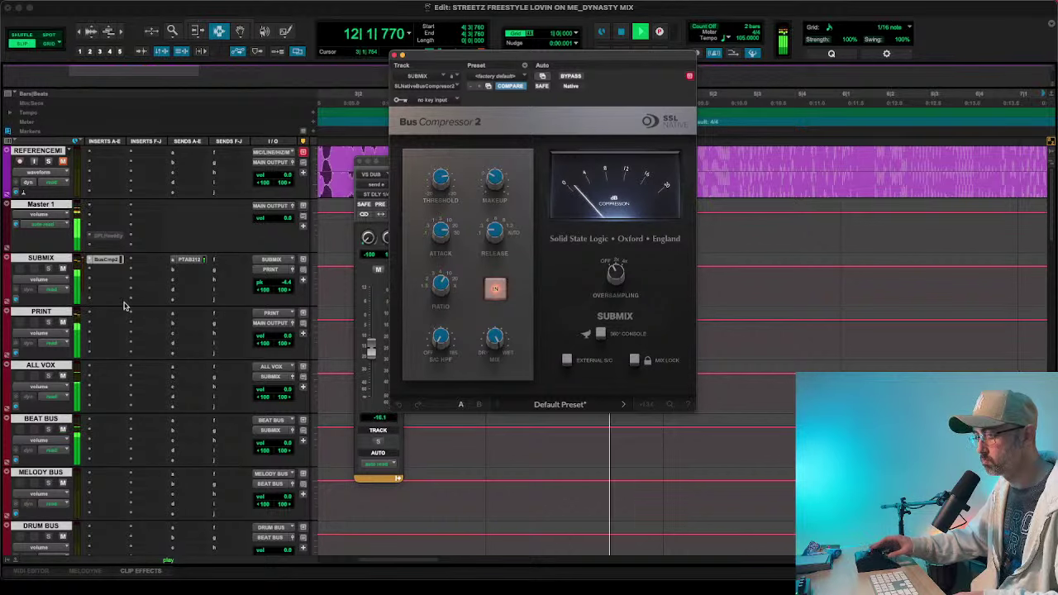
- Insert the stereo UAD Pultec-Pro Legacy EQ on VS LEAD in the empty slot before the Maag EQ4
scroll(137, 317, down, 2)
scroll(93, 347, down, 5)
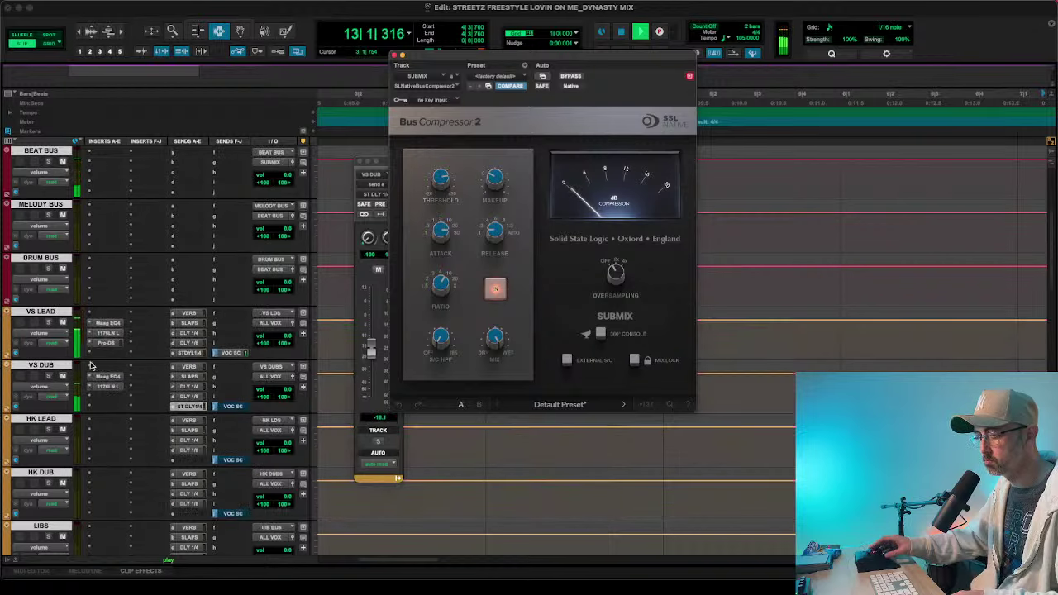
click(90, 317)
mouse_move(132, 314)
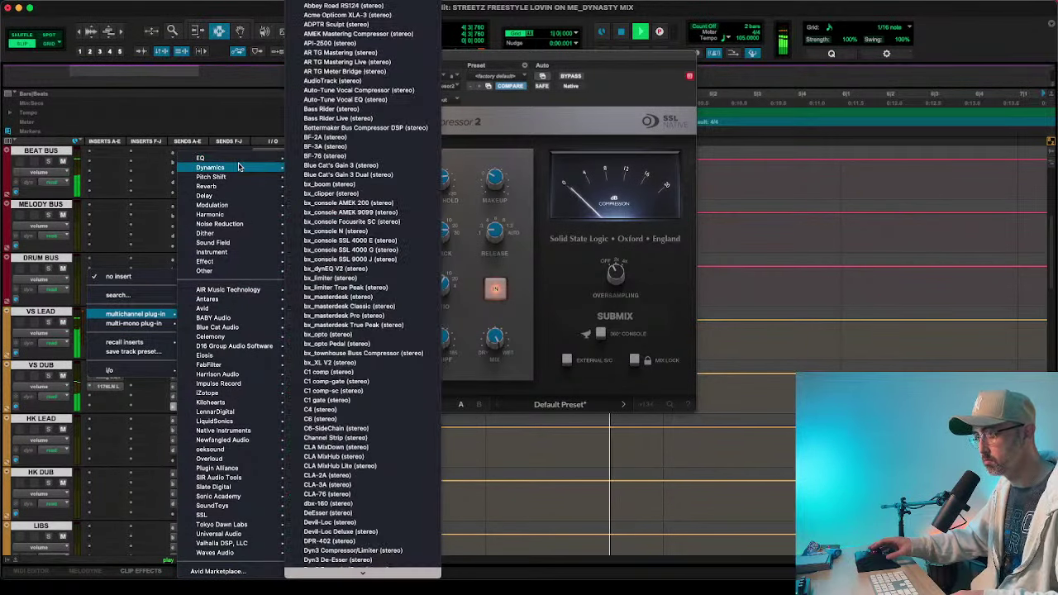
scroll(339, 170, down, 20)
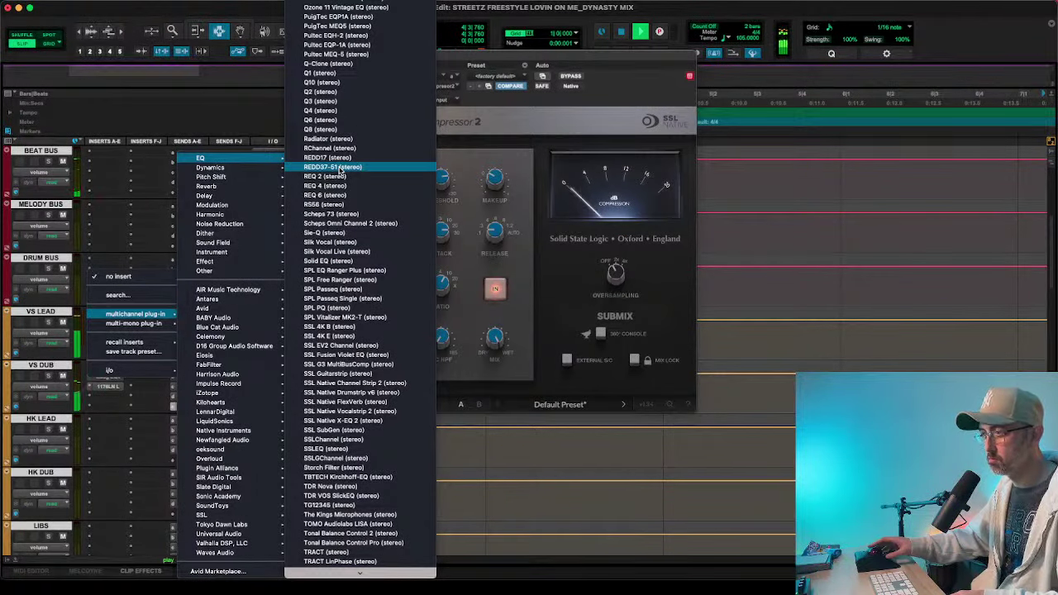
scroll(339, 170, up, 6)
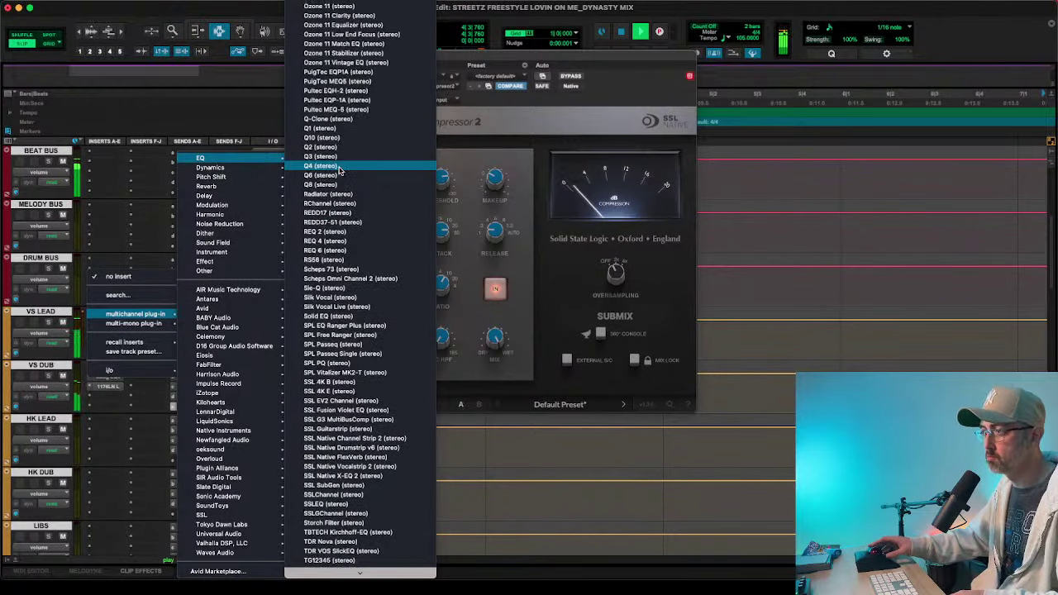
scroll(331, 130, down, 15)
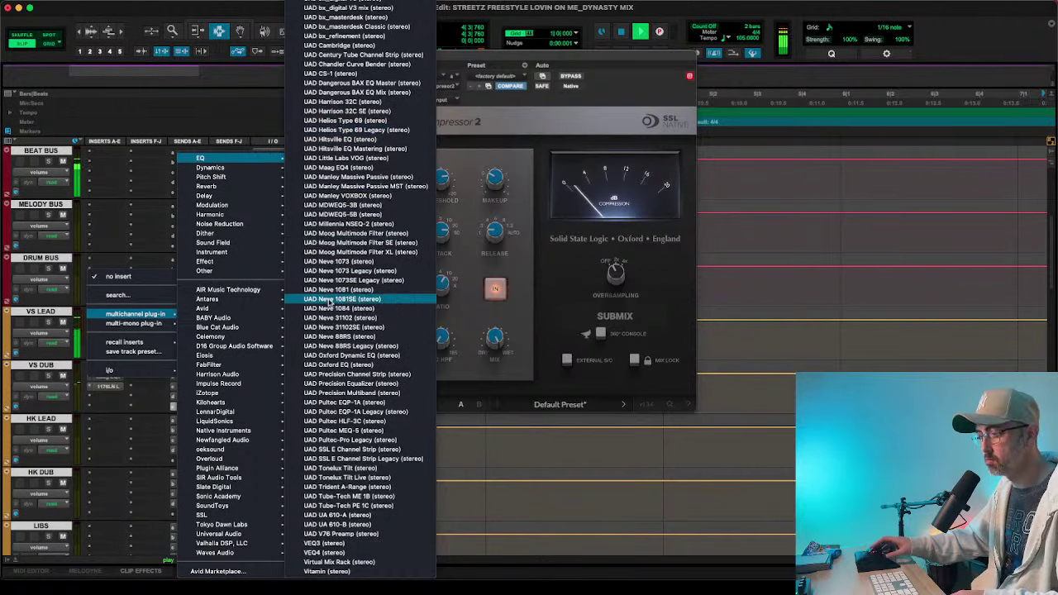
click(371, 443)
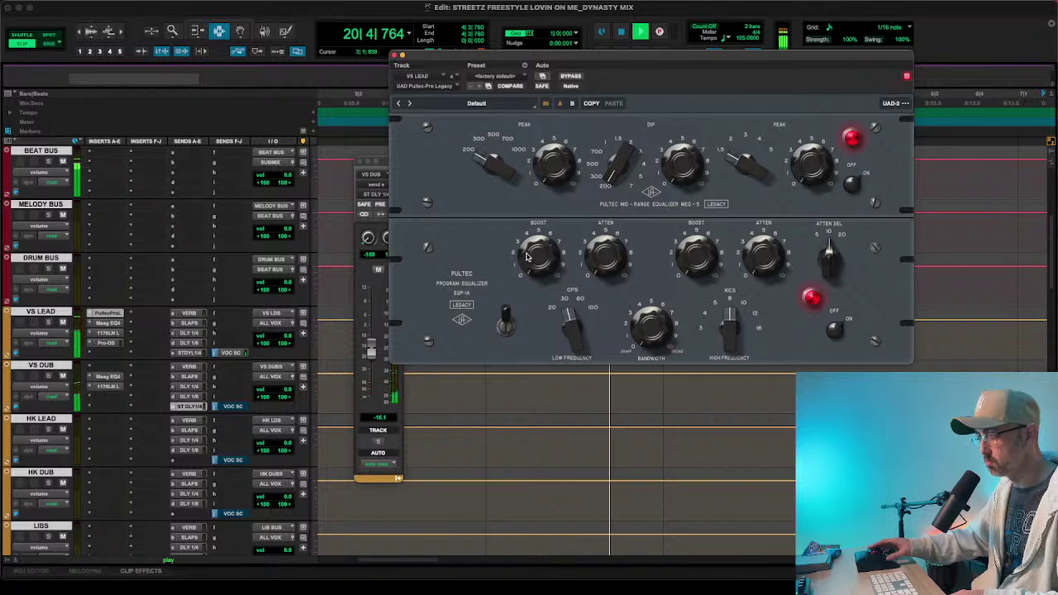
- On the VS LEAD Pultec-Pro, raise low attenuation to about 2, with CPS at 60 and the lower peak frequency at 1000
drag(591, 252, 595, 245)
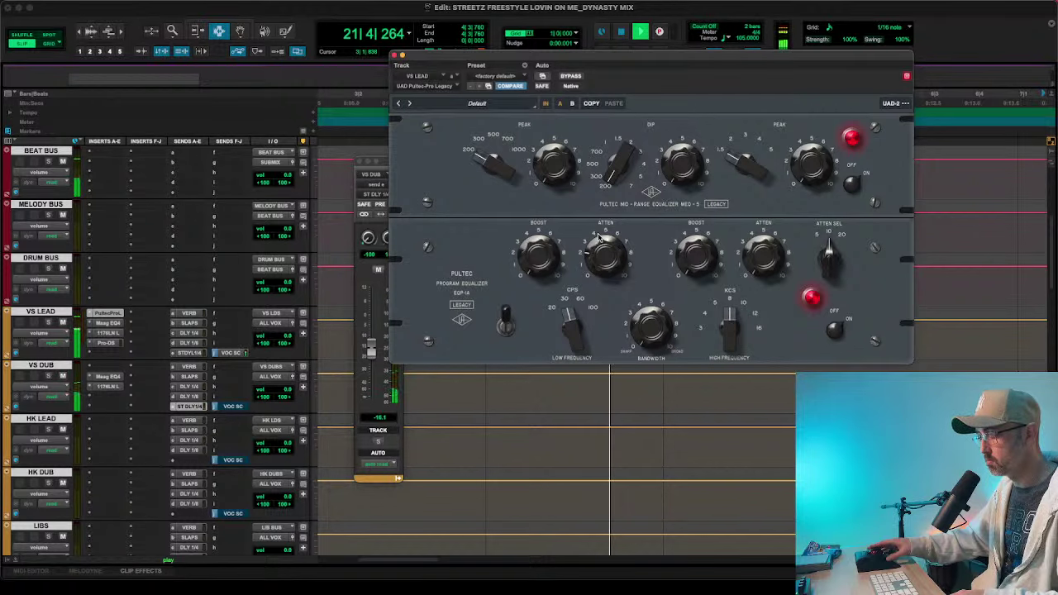
drag(488, 164, 494, 152)
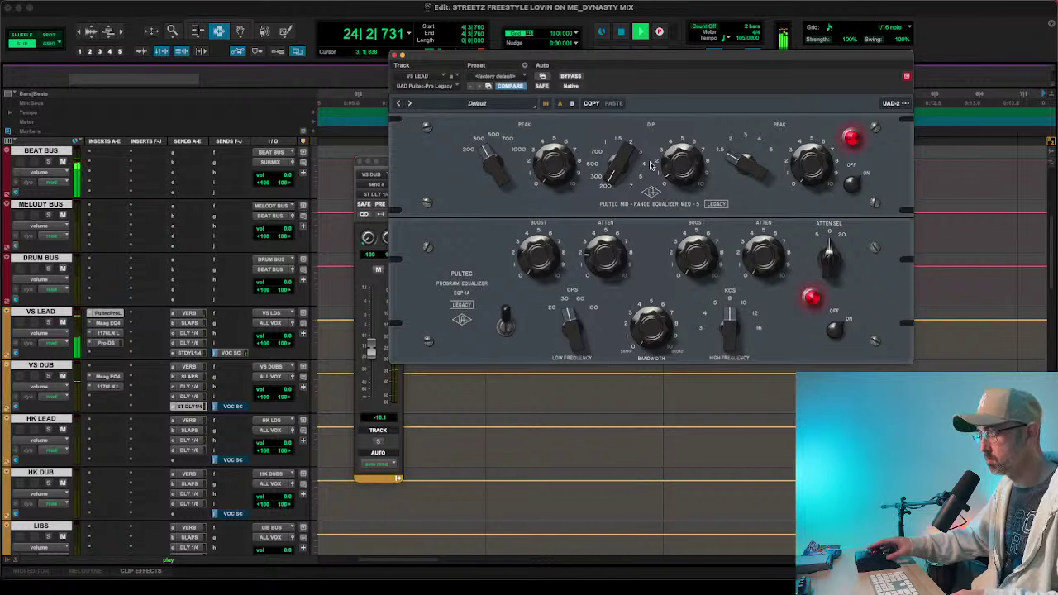
drag(610, 169, 616, 159)
key(space)
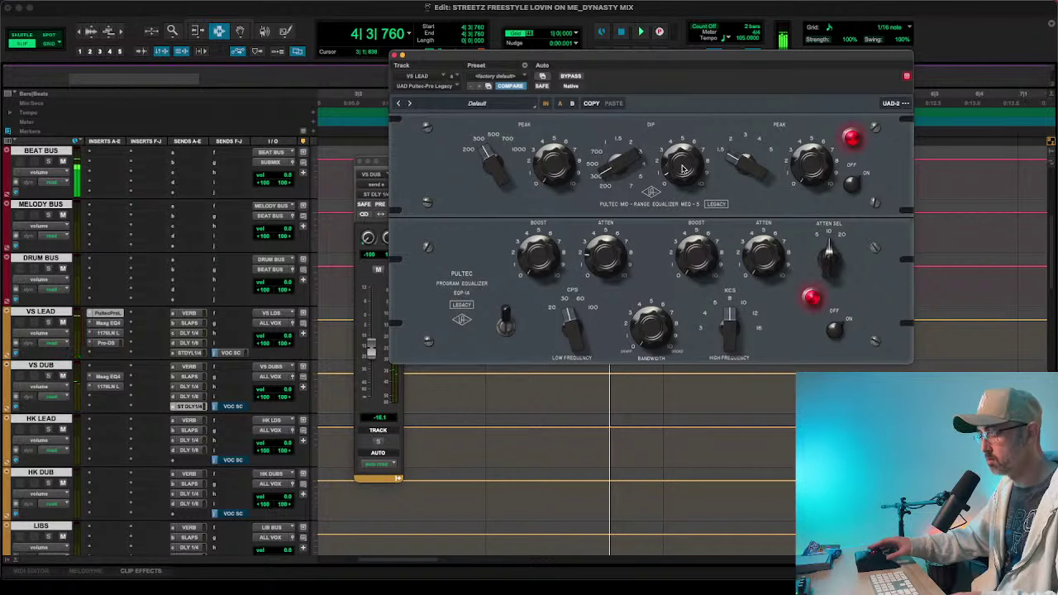
key(space)
drag(484, 158, 496, 146)
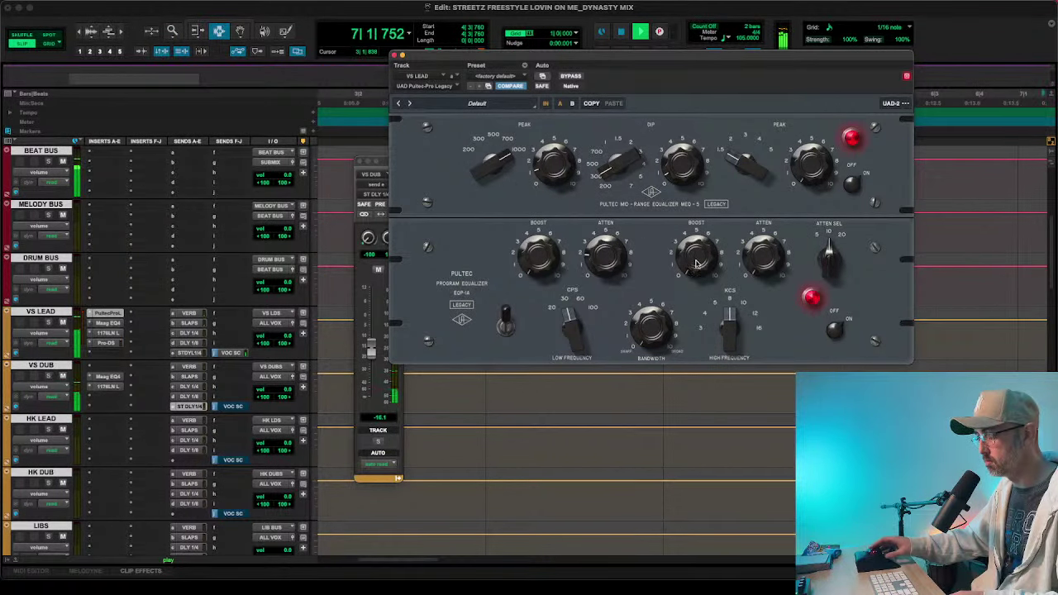
click(580, 295)
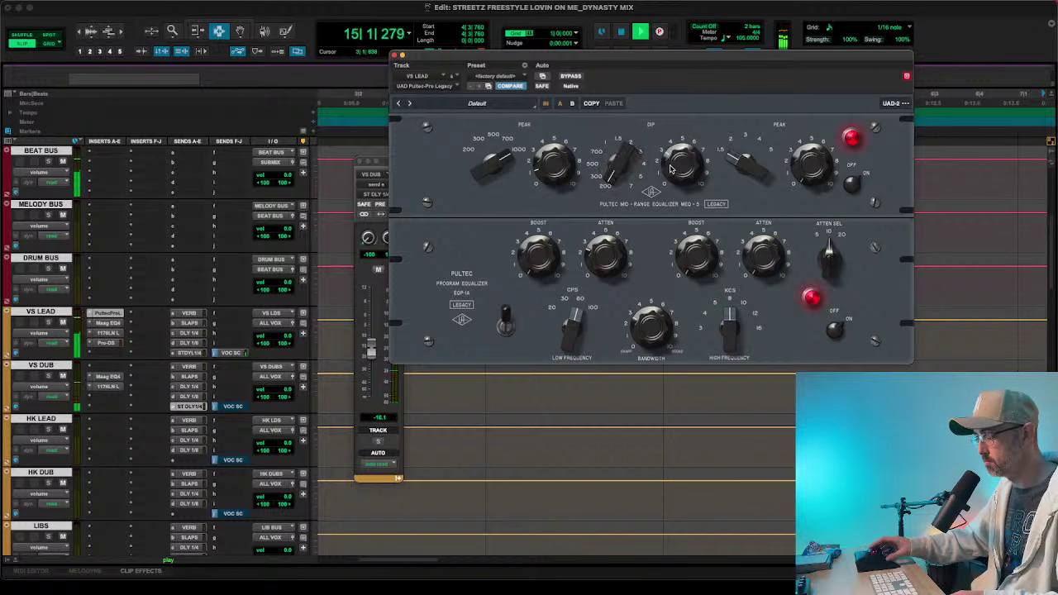
- Try a high-frequency boost at 5 KCS on the EQP-1A section and turn it back down
drag(724, 317, 715, 329)
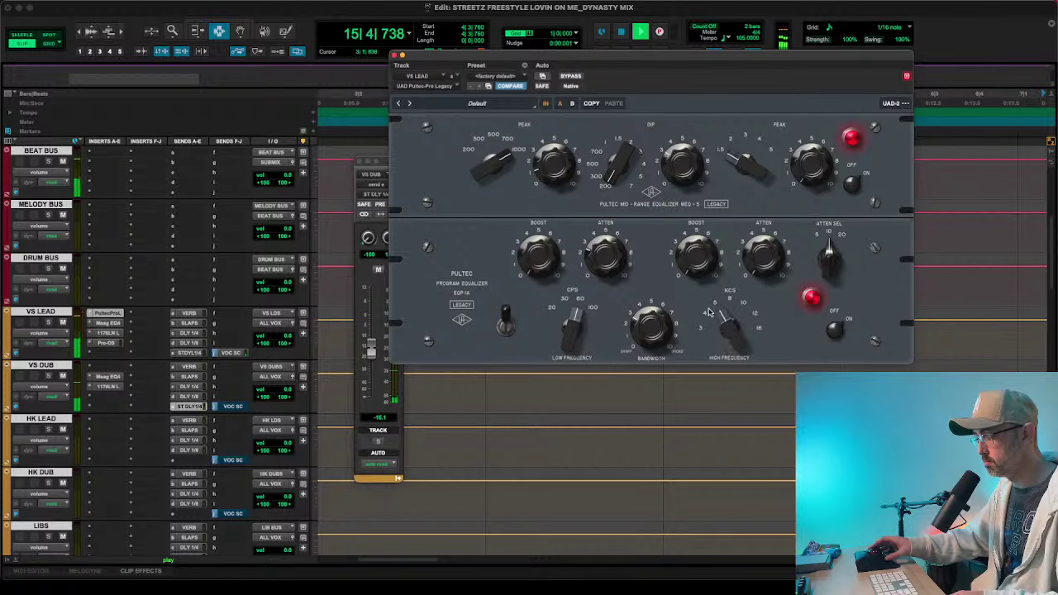
drag(695, 258, 697, 255)
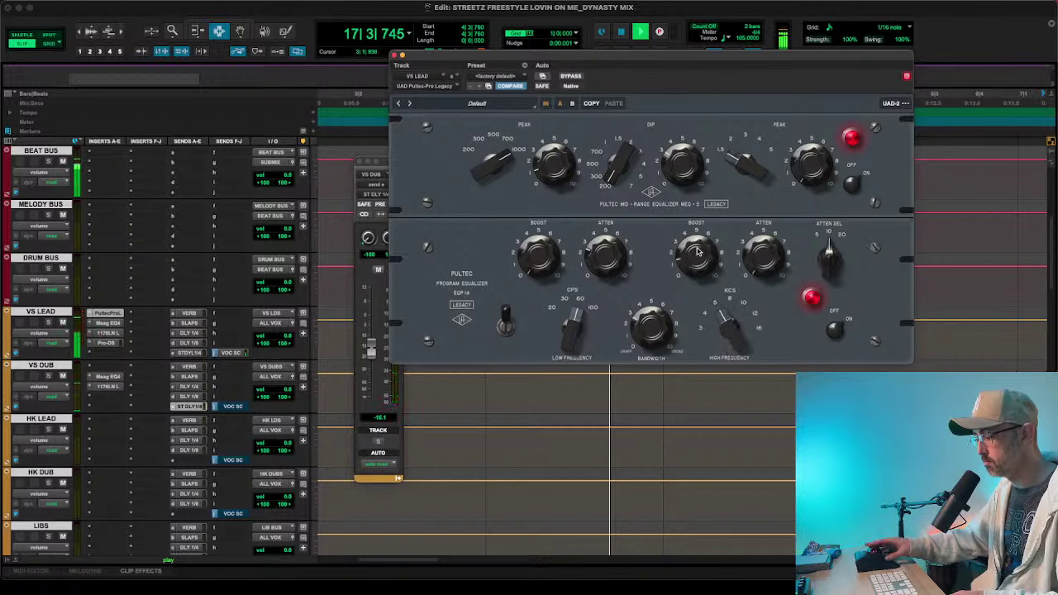
drag(697, 249, 696, 263)
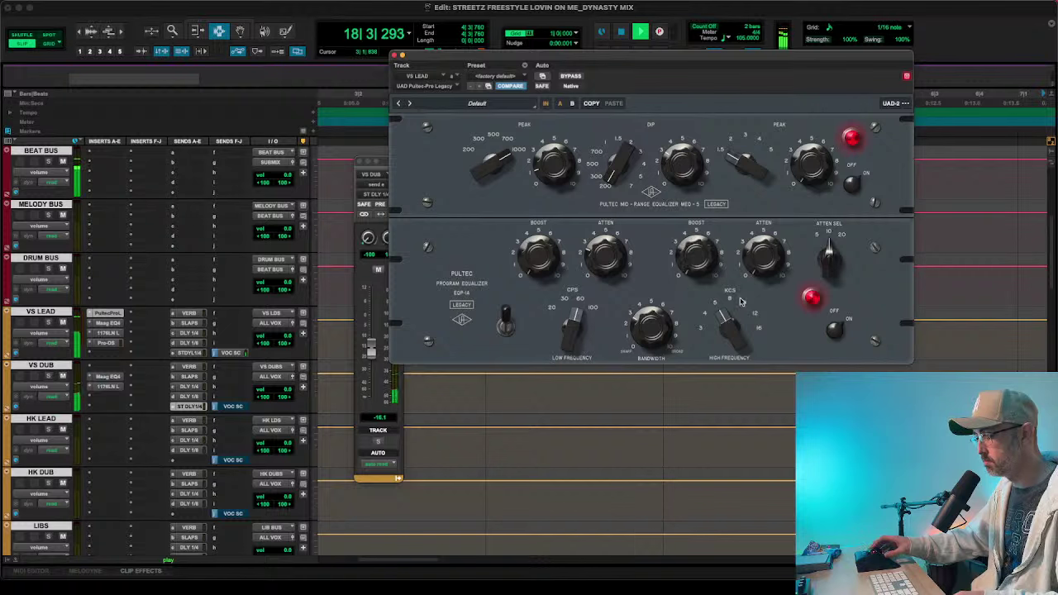
- Raise the EQP-1A high-frequency attenuation to about 2 and set the high frequency to 12 KCS
scroll(775, 246, down, 2)
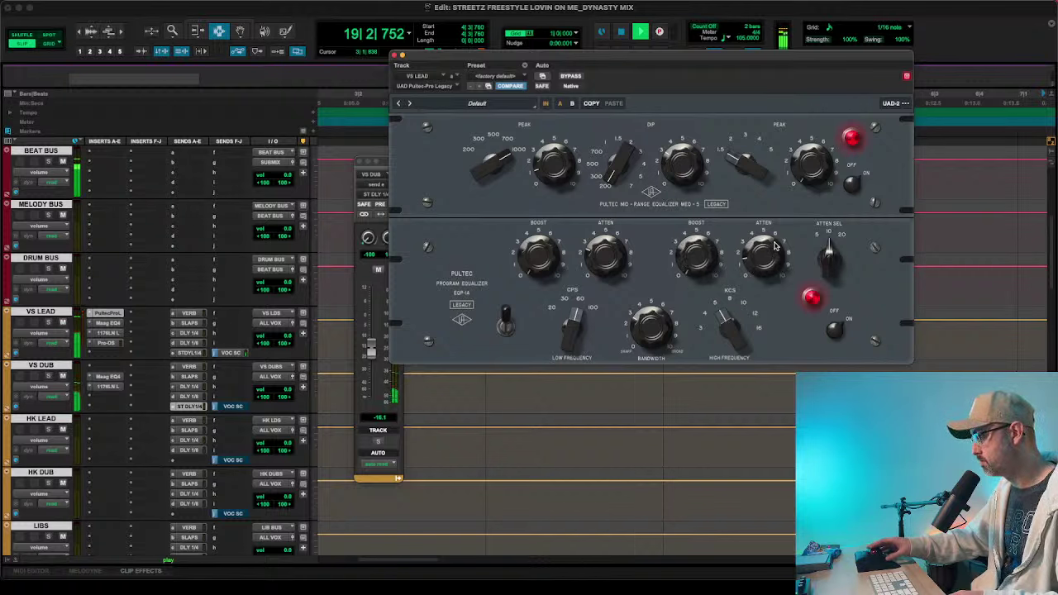
drag(773, 246, 771, 251)
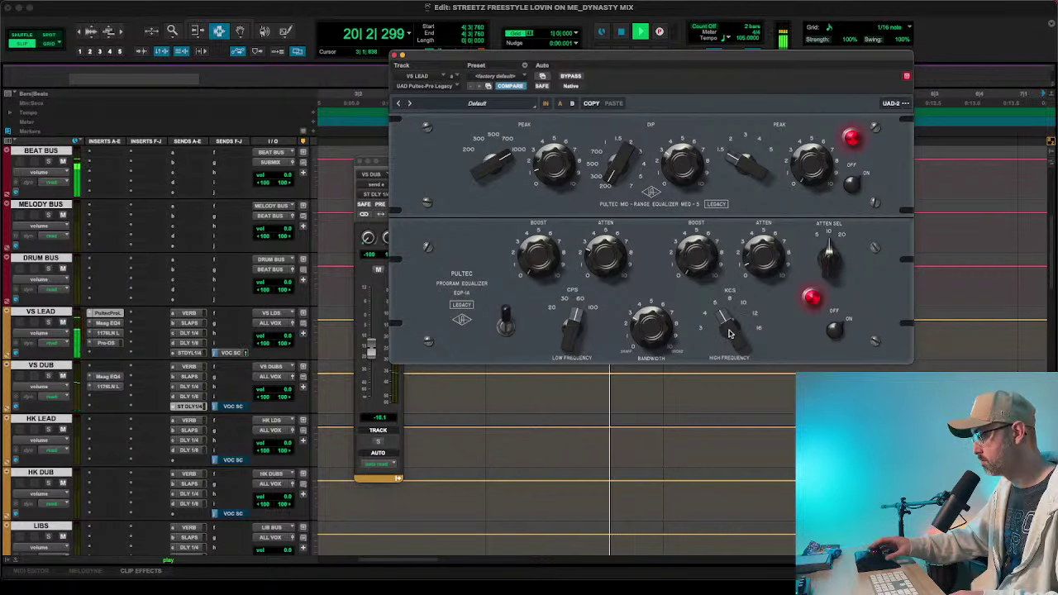
drag(726, 330, 747, 305)
drag(774, 248, 775, 244)
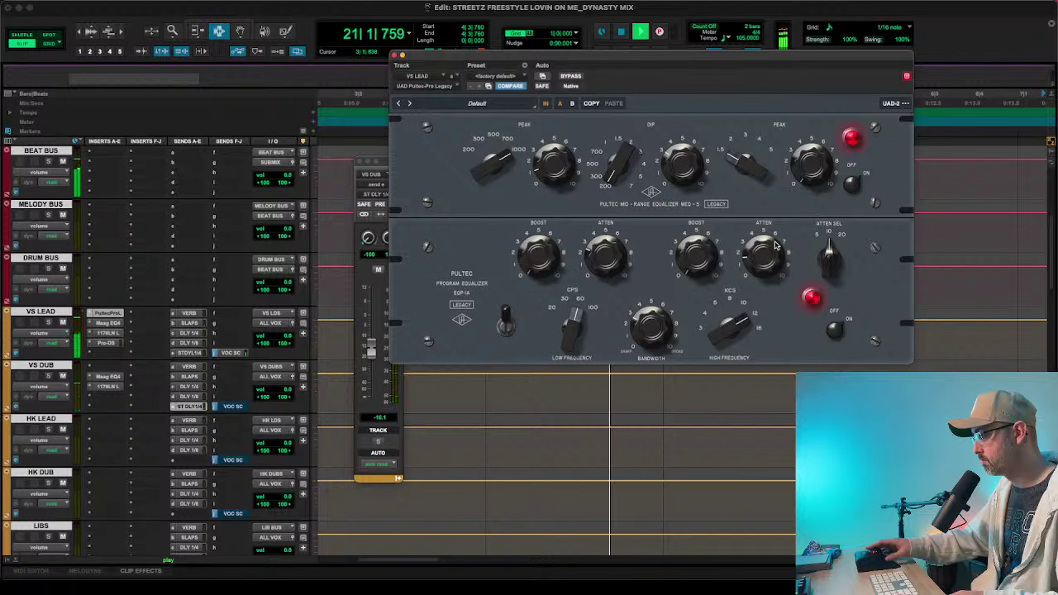
- Set the MEQ-5 upper peak frequency to 5 and compare ATTEN SEL at 5 and 20 before settling on 10
drag(812, 173, 816, 151)
scroll(752, 168, up, 2)
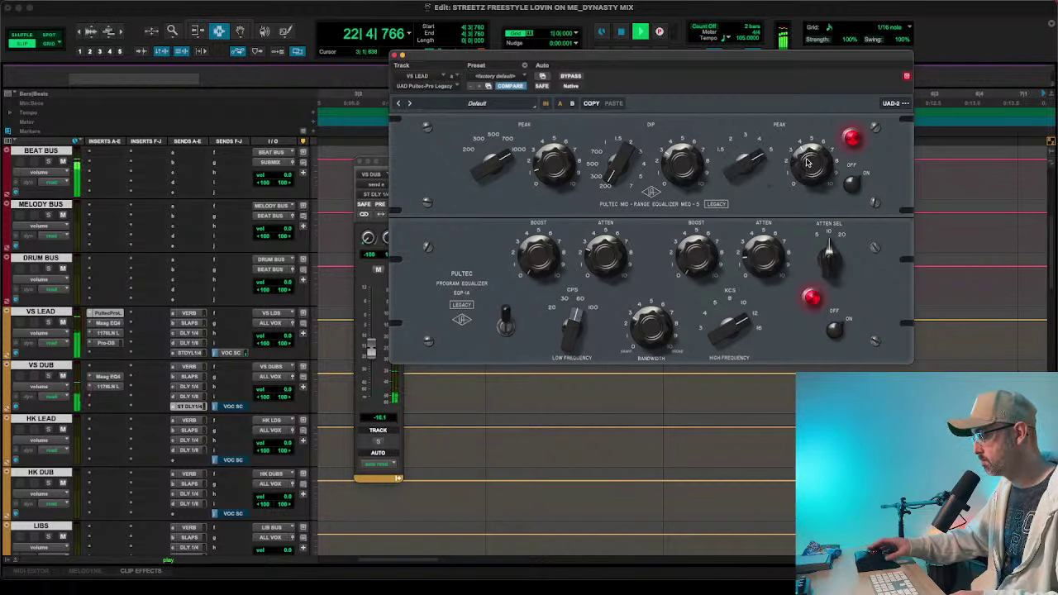
scroll(807, 162, up, 1)
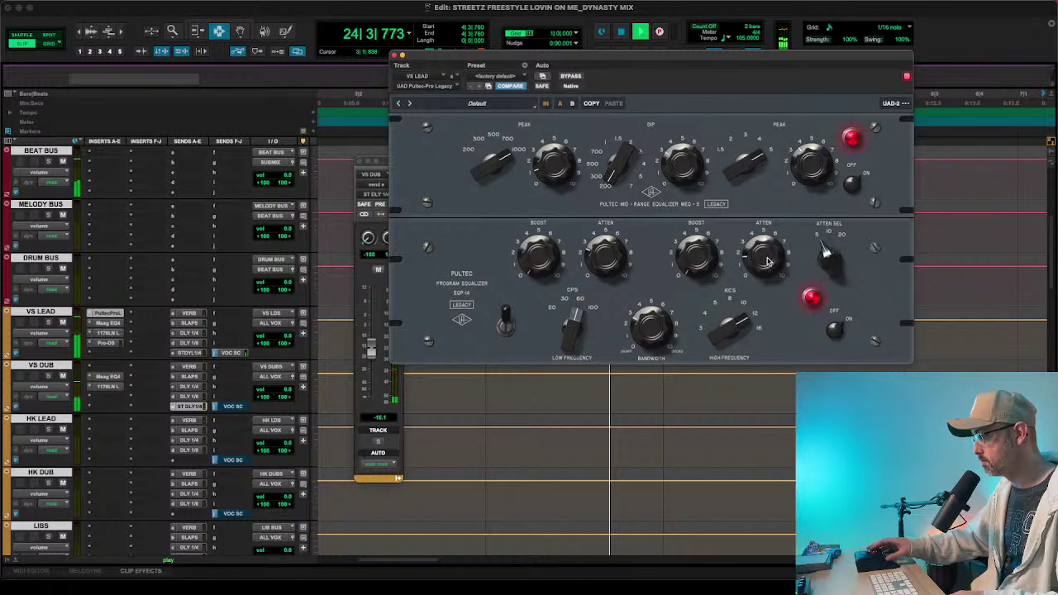
drag(824, 256, 832, 241)
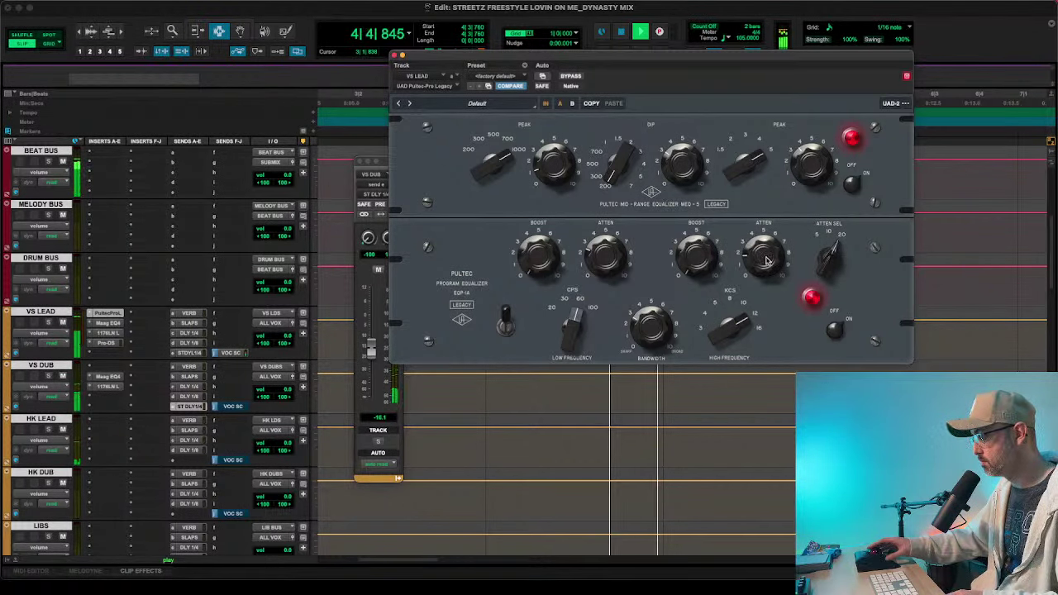
click(832, 261)
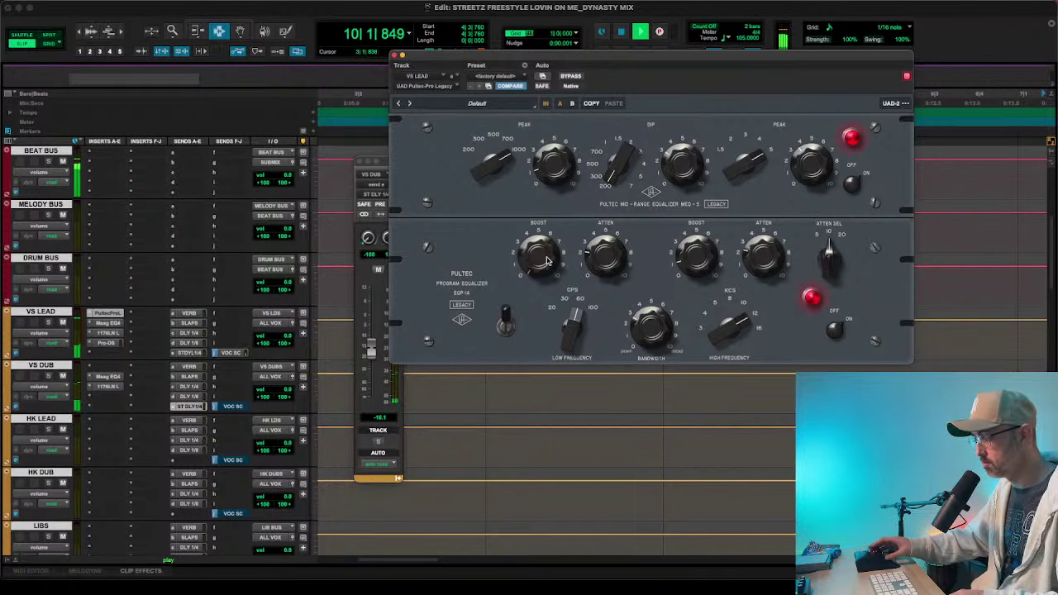
- Audition 700 for the lower MEQ-5 peak frequency on the VS LEAD Pultec-Pro and settle on 300
key(space)
key(space)
drag(546, 261, 544, 223)
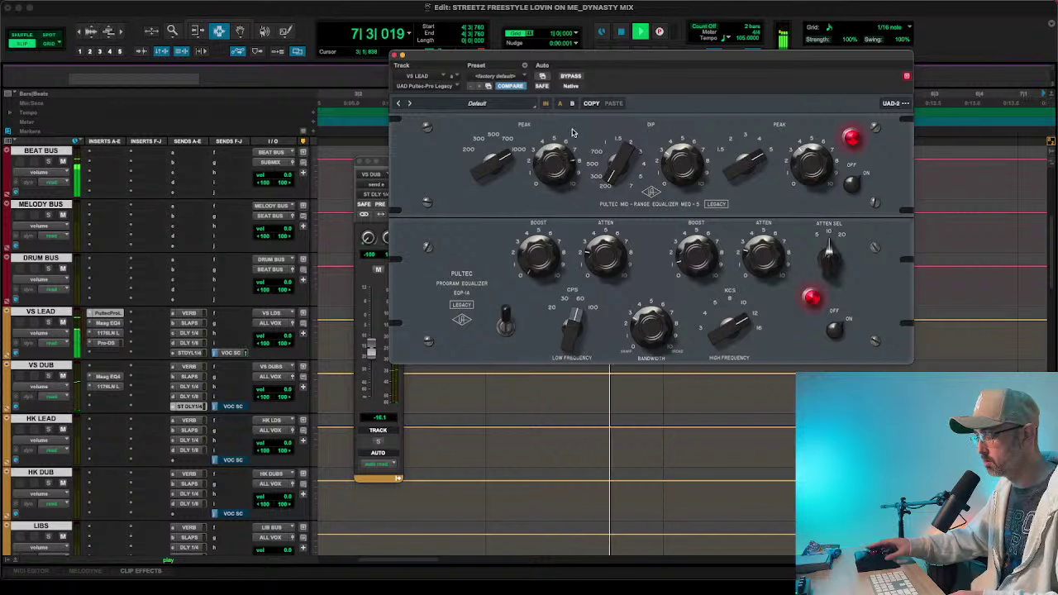
drag(573, 131, 487, 183)
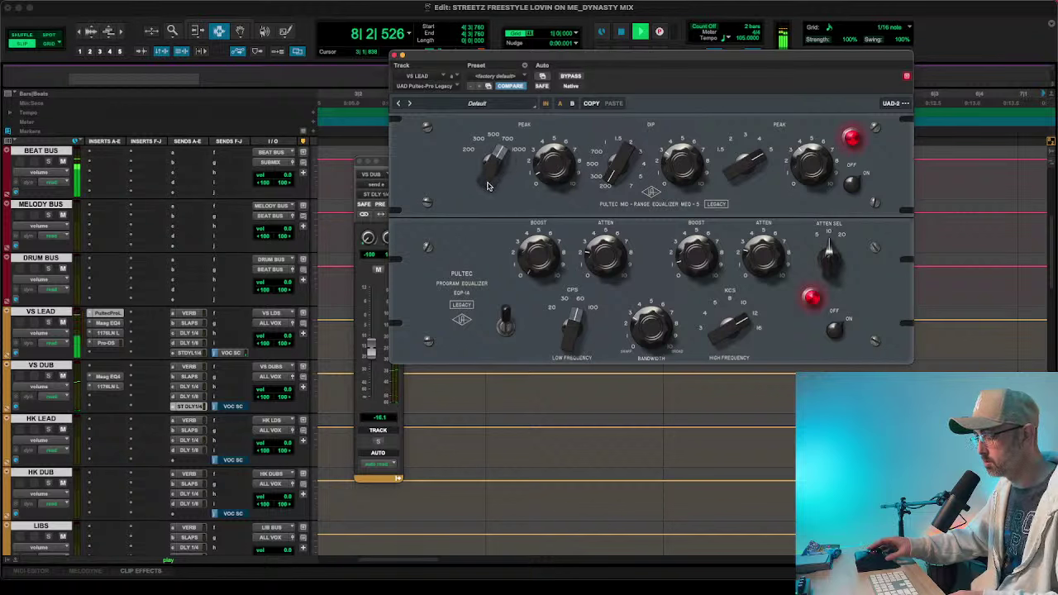
drag(550, 170, 568, 128)
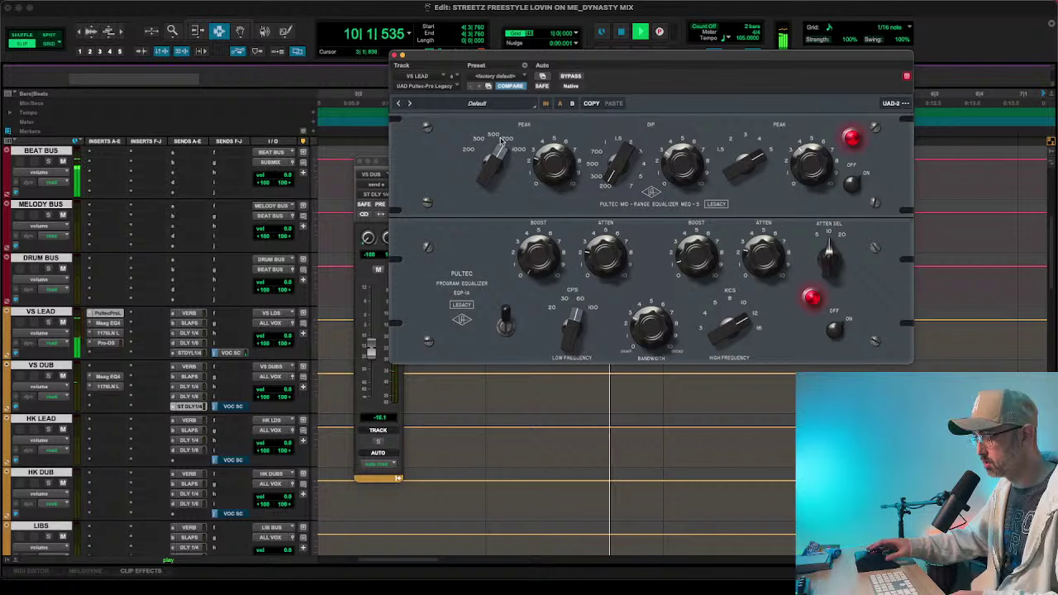
drag(500, 143, 493, 184)
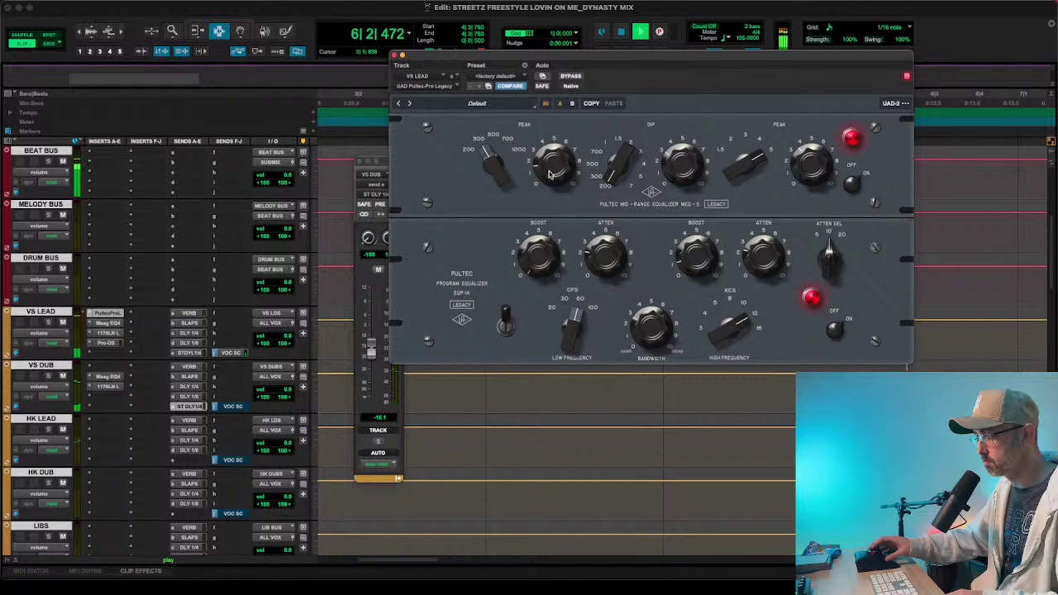
mouse_move(573, 324)
mouse_down()
mouse_move(574, 312)
mouse_move(572, 335)
mouse_up()
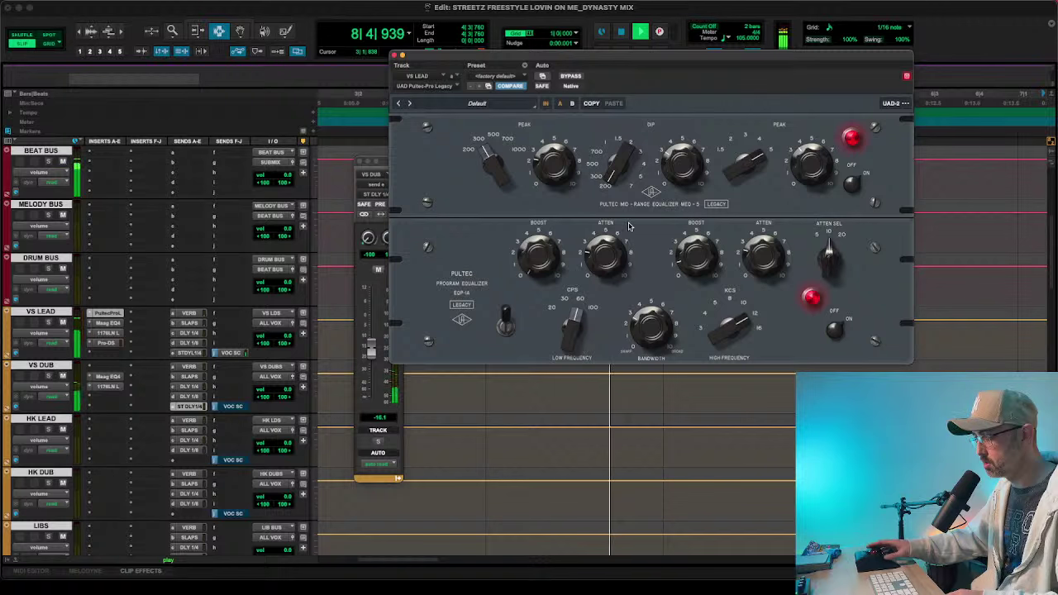
- Open the 1176LN compressor on VS LEAD and check its gain reduction during playback
click(107, 332)
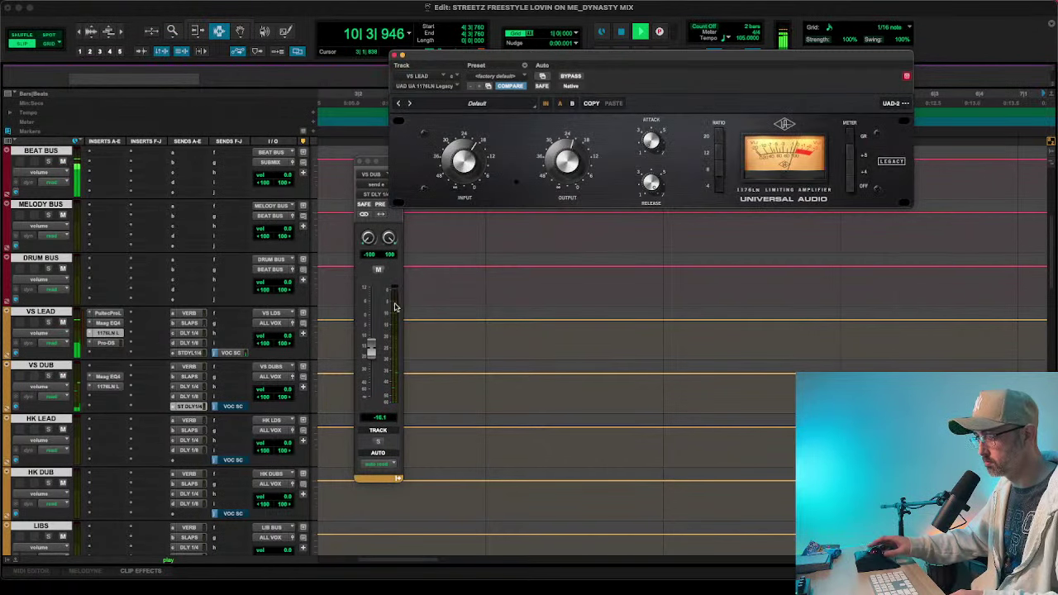
key(space)
key(space)
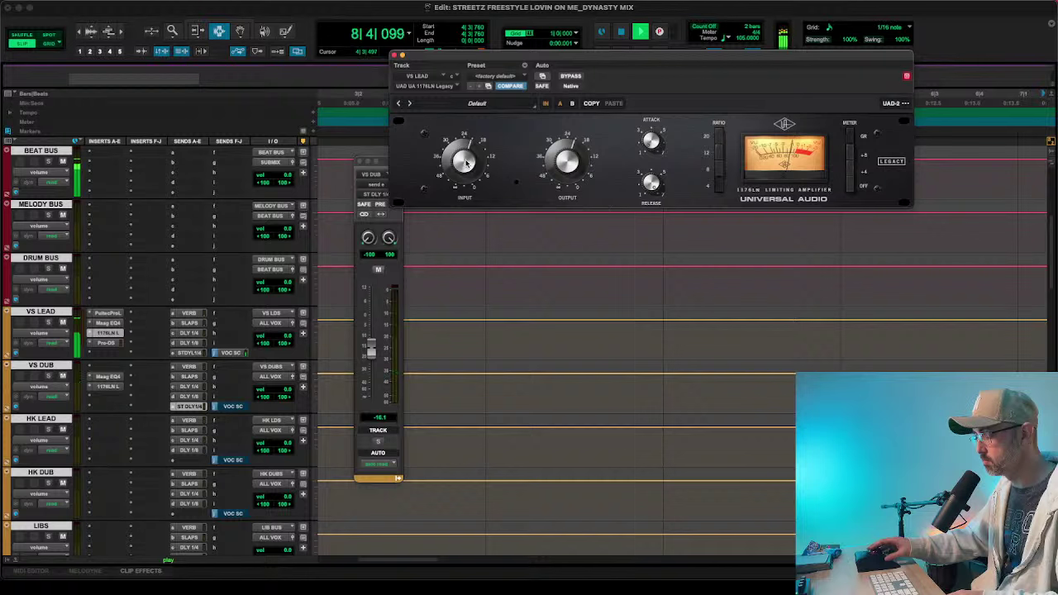
key(space)
key(space)
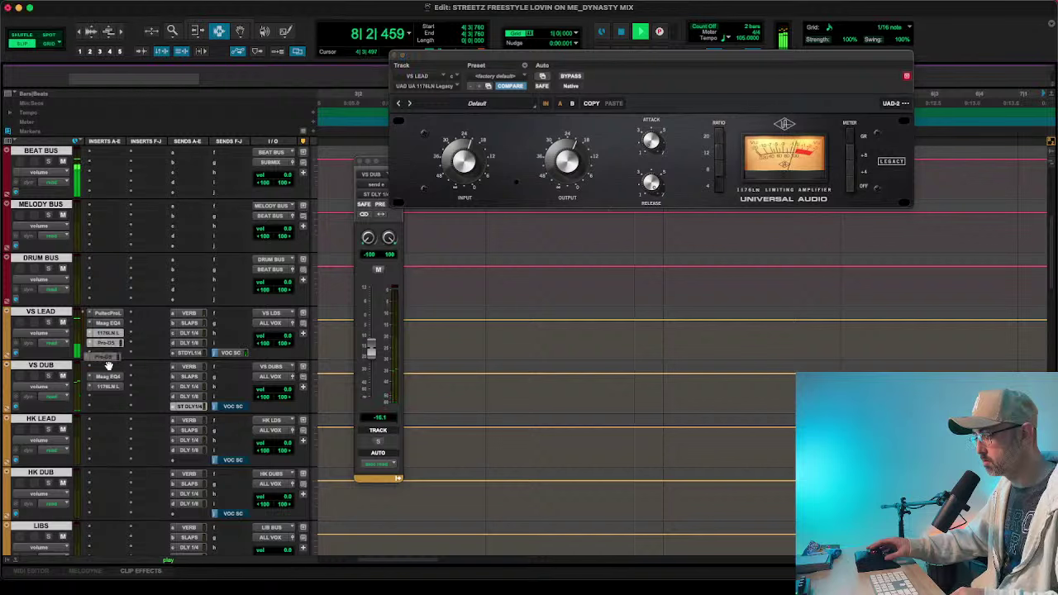
- Move the Pro-DS de-esser from VS LEAD to the VS DUB inserts and lower its threshold
drag(109, 342, 107, 396)
click(107, 396)
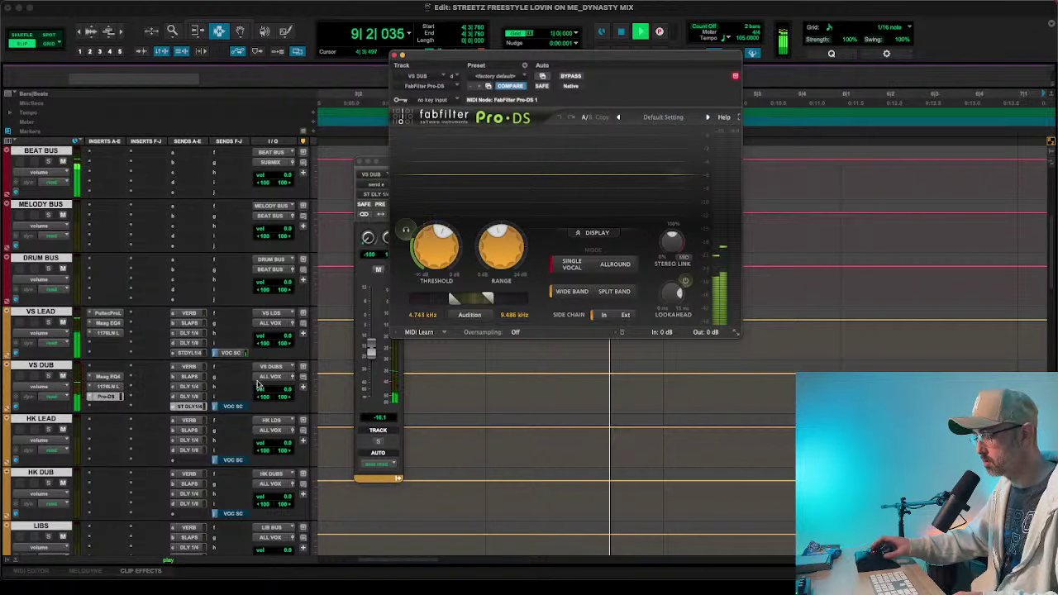
drag(440, 248, 430, 264)
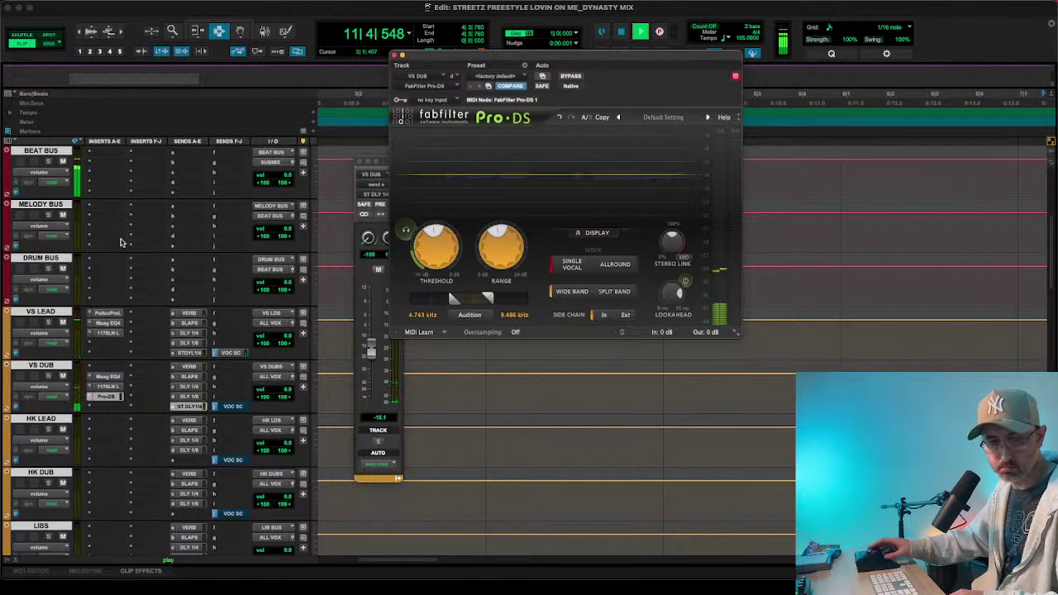
- Close the de-esser, select the verse from about bar 12 to bar 25 across the tracks and play it
scroll(122, 240, down, 10)
scroll(121, 240, down, 3)
key(space)
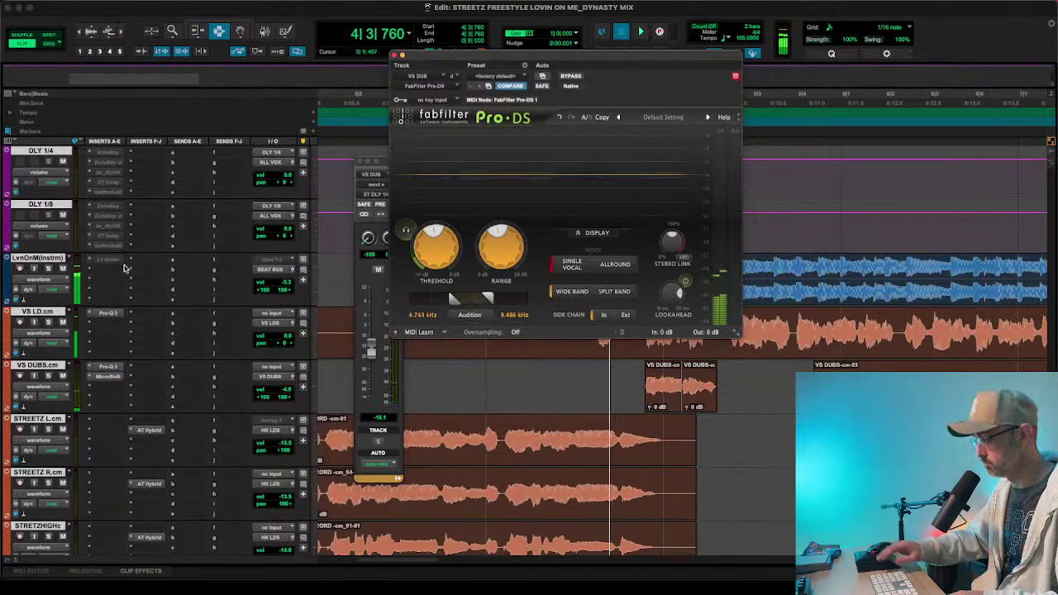
click(394, 56)
key(r)
key(r)
key(r)
key(r)
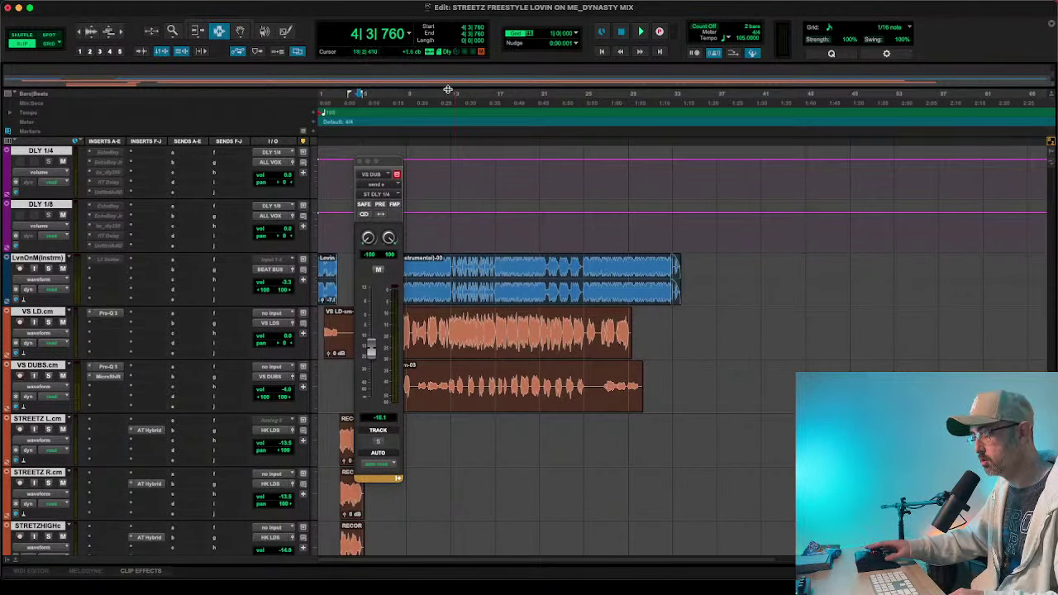
drag(449, 108, 585, 110)
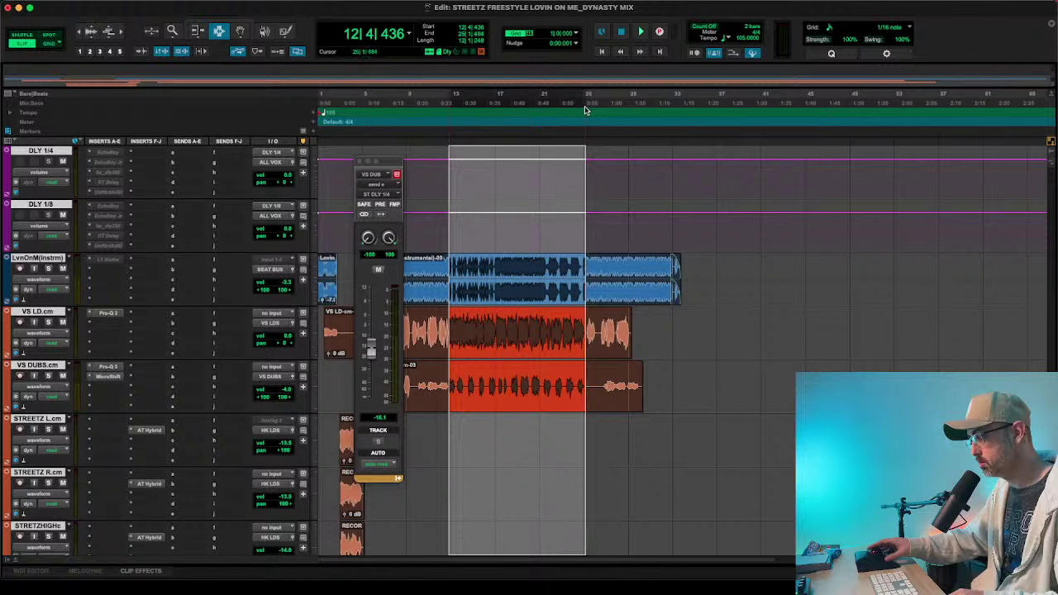
key(space)
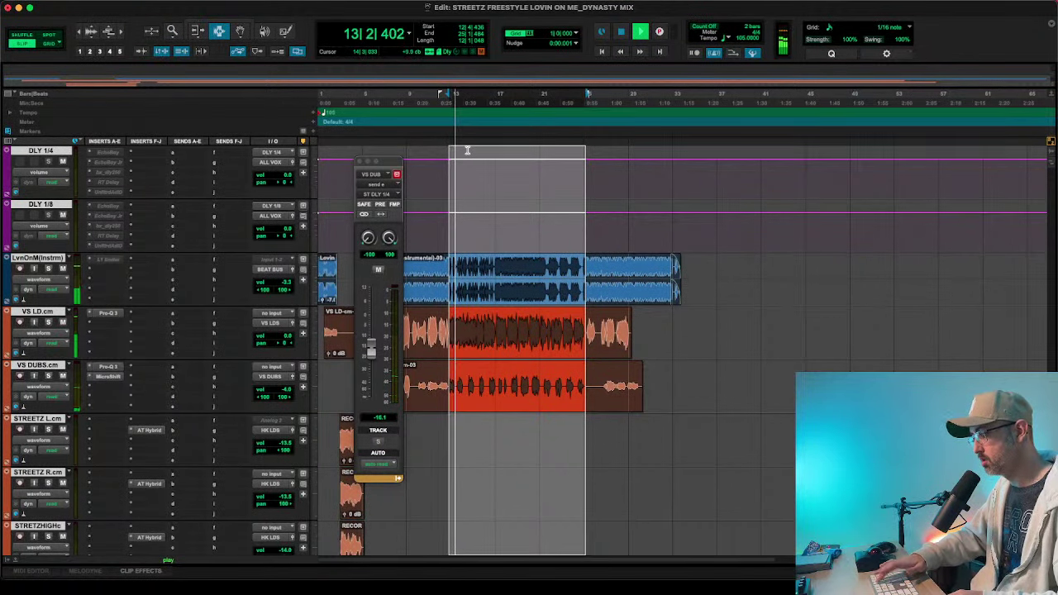
click(92, 323)
mouse_move(116, 323)
mouse_move(199, 167)
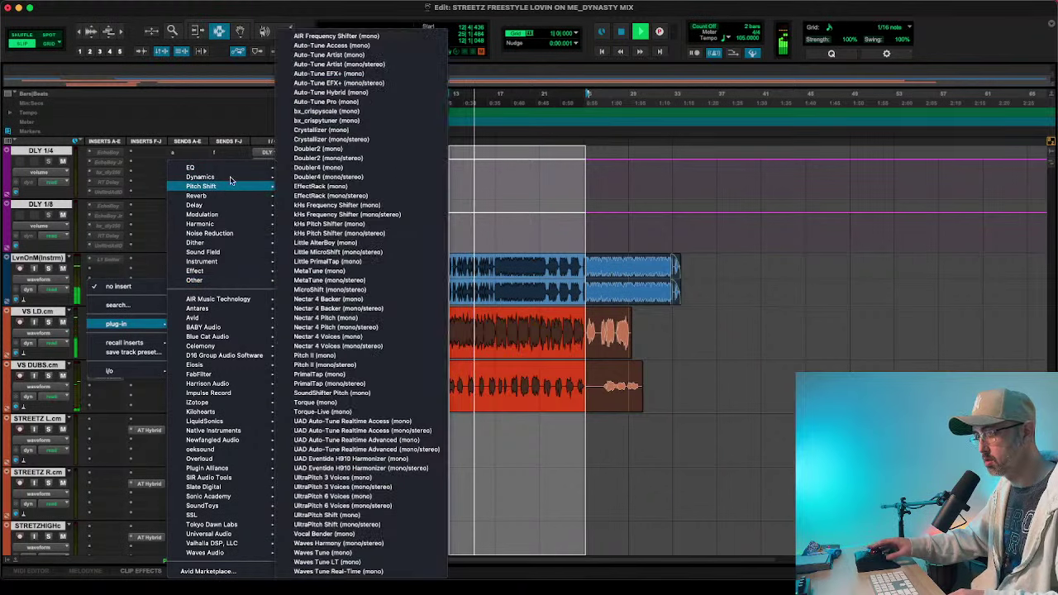
scroll(352, 343, down, 10)
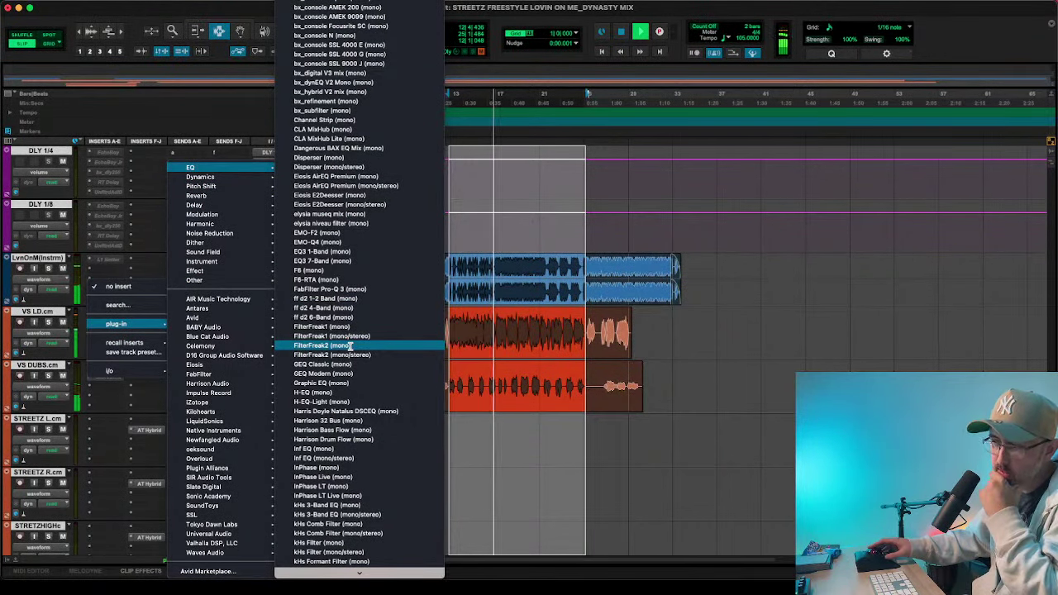
scroll(352, 346, down, 2)
scroll(351, 345, down, 5)
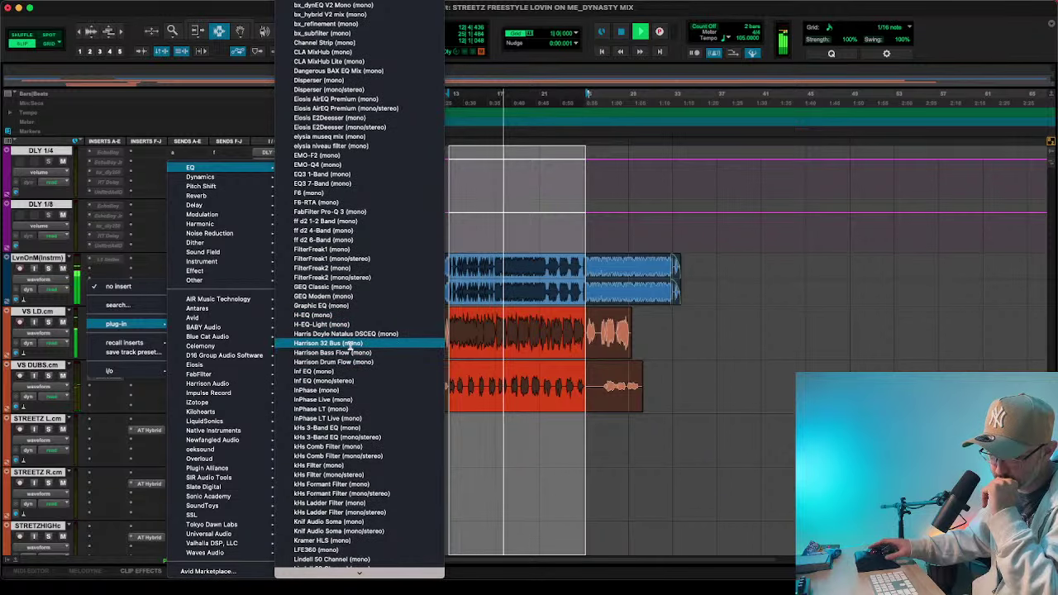
scroll(351, 345, down, 8)
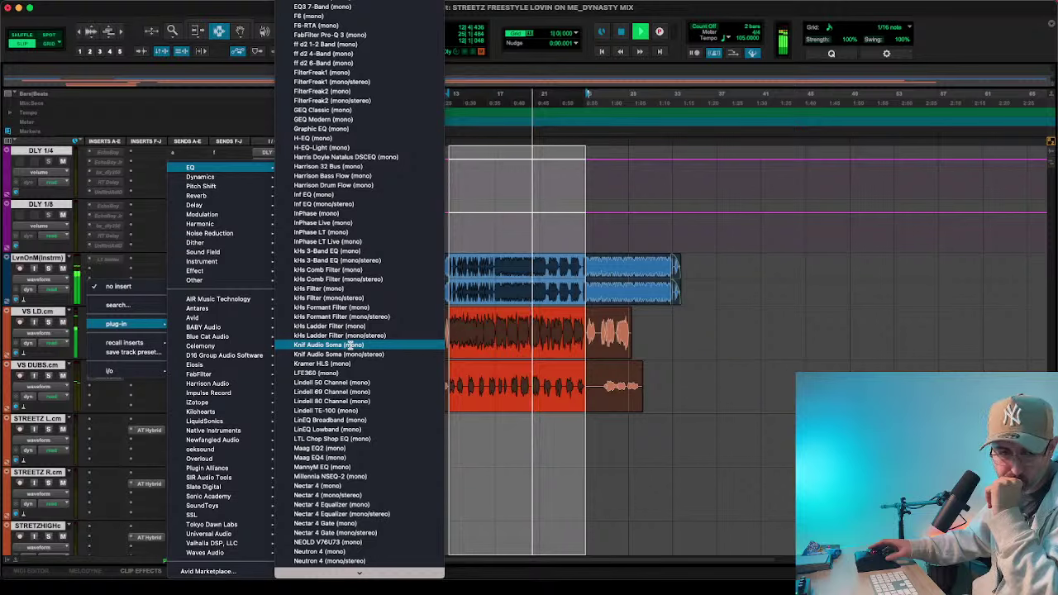
click(352, 346)
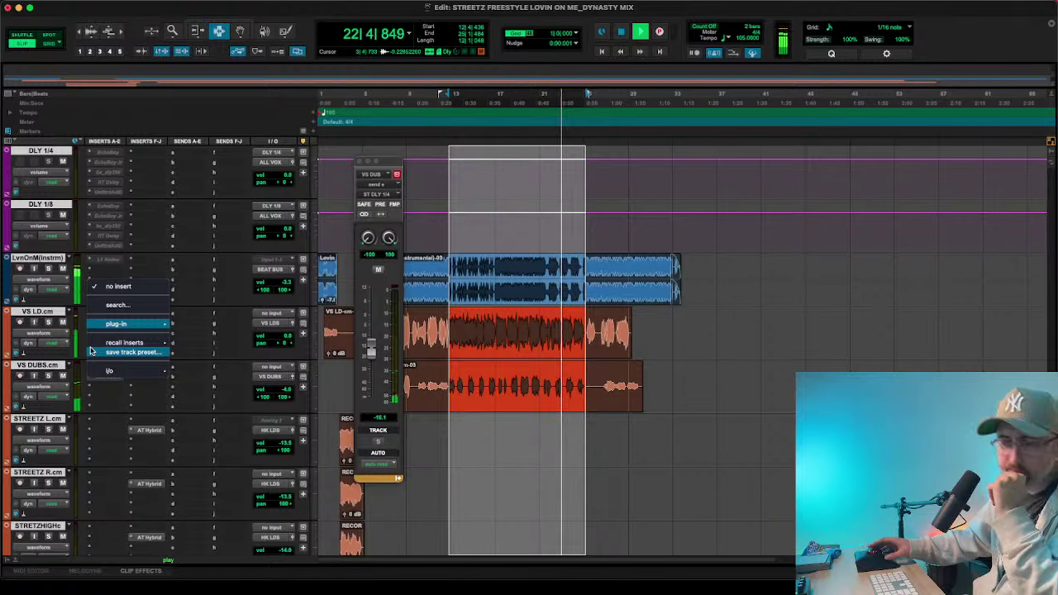
click(53, 319)
- Stop playback with VS LD.cm selected and close the floating VS DUB delay send window
click(42, 312)
key(space)
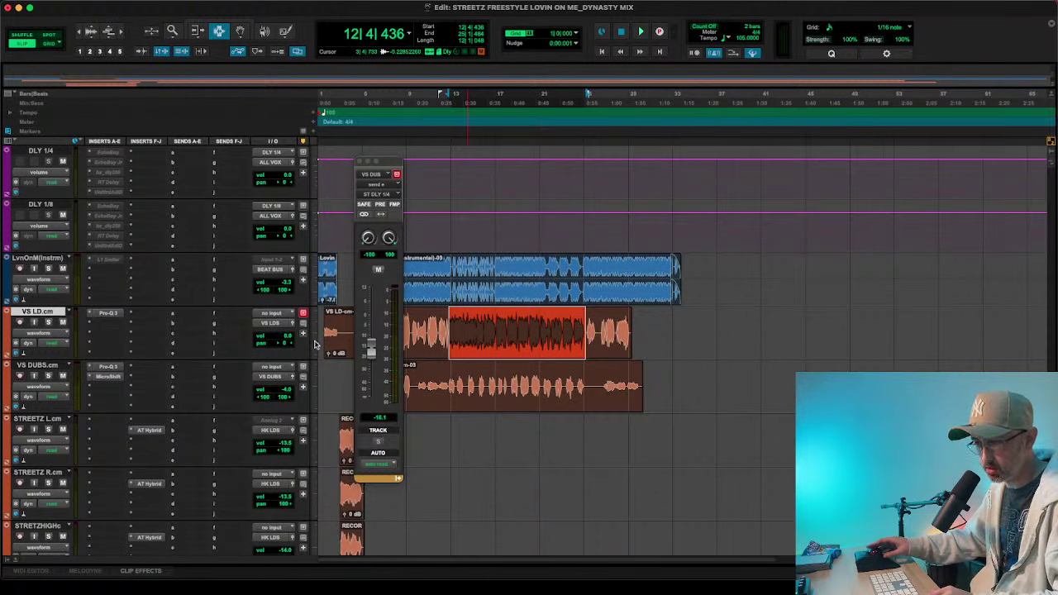
click(360, 162)
scroll(376, 334, up, 2)
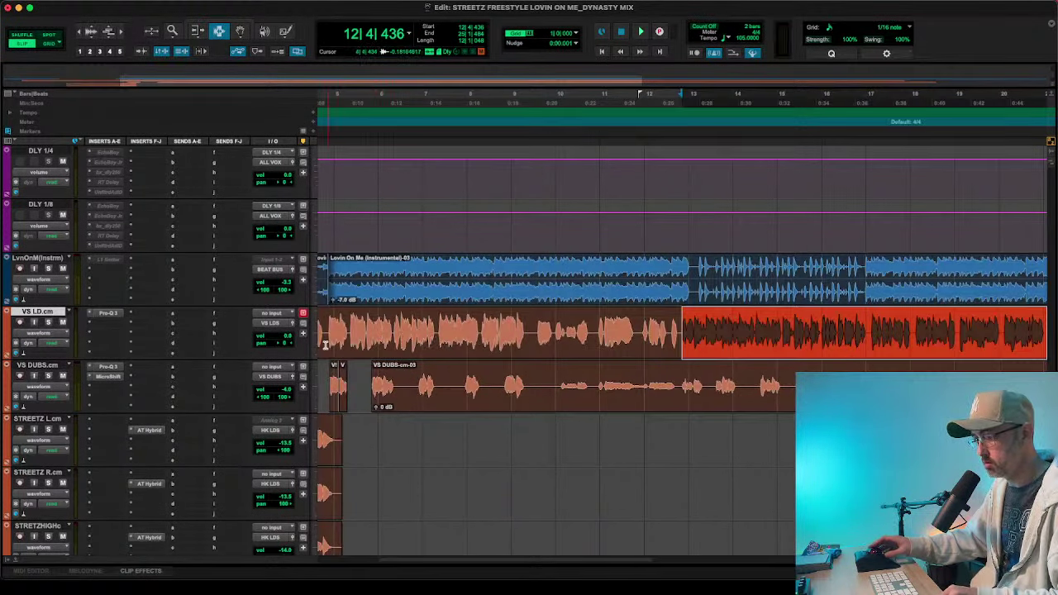
scroll(324, 345, left, 2)
- Select the tracks from STREETZ L.cm through FALSETTO.cm and shrink them to a very small track height
click(42, 418)
scroll(46, 418, down, 10)
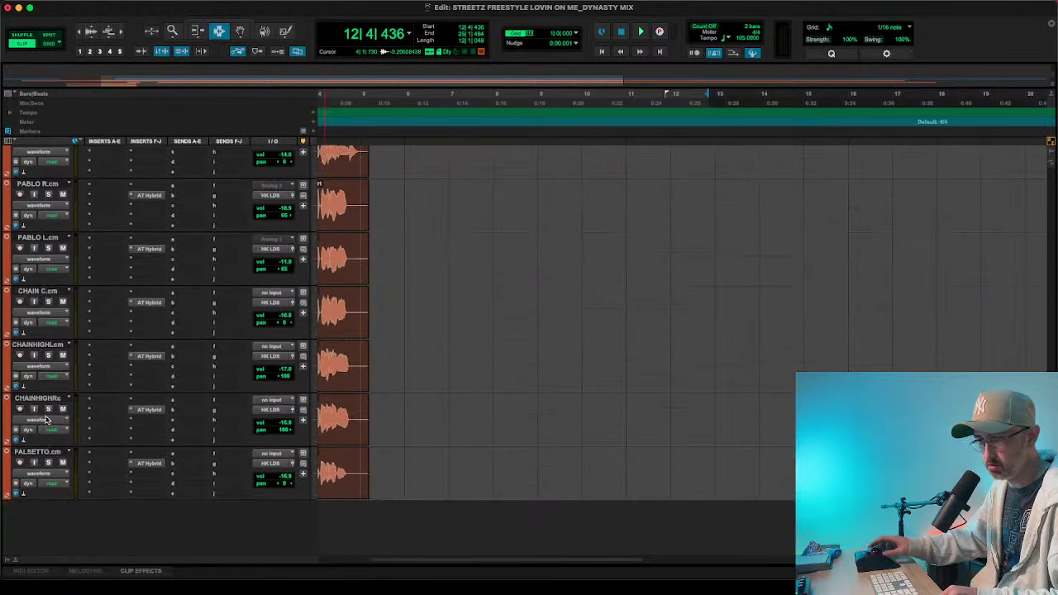
shift+click(48, 452)
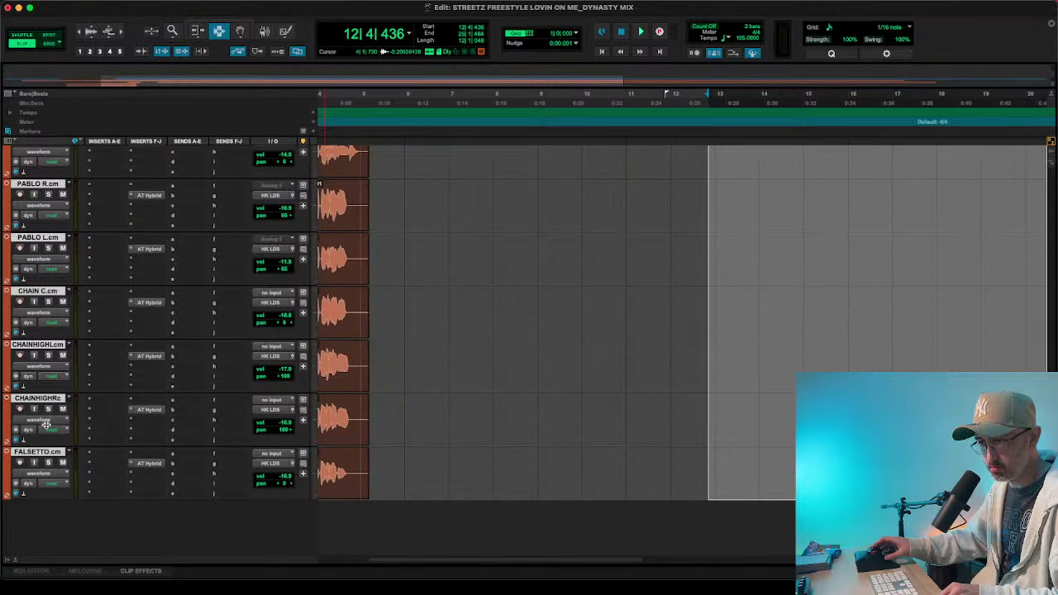
key(ctrl+Down)
key(ctrl+Down)
key(ctrl+Down)
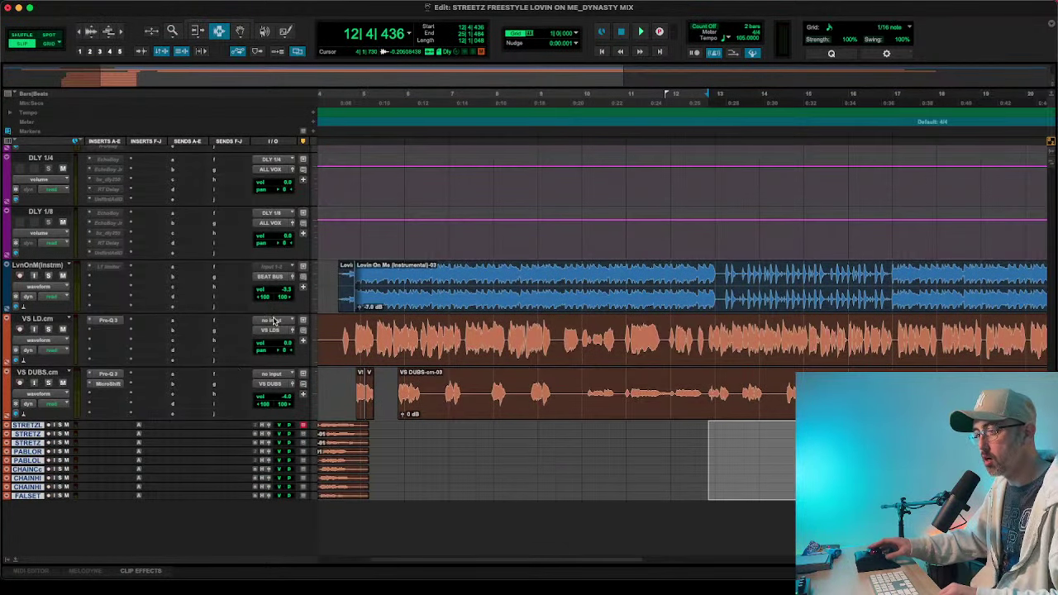
- Move the effects return tracks from VERB through DLY 1/8 into a new basic folder named FX
click(45, 319)
scroll(166, 320, up, 10)
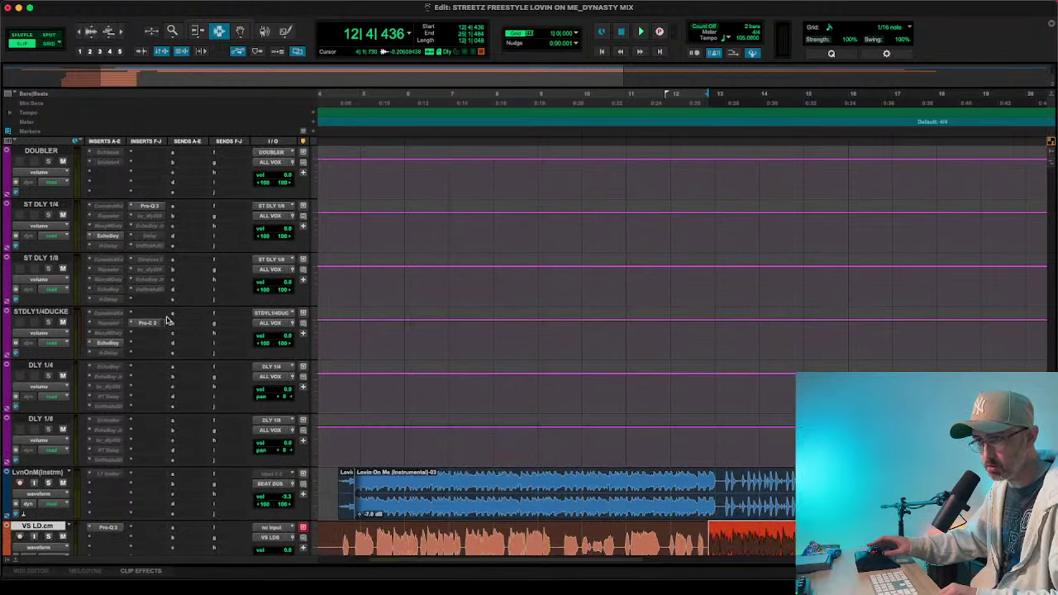
scroll(41, 312, down, 10)
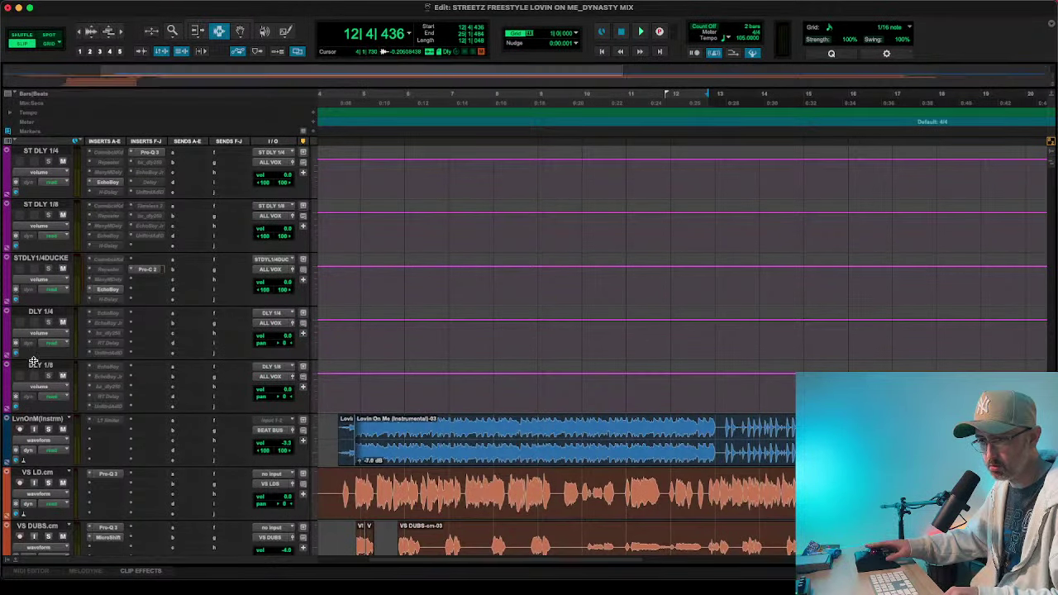
shift+click(34, 363)
right_click(34, 364)
mouse_move(74, 406)
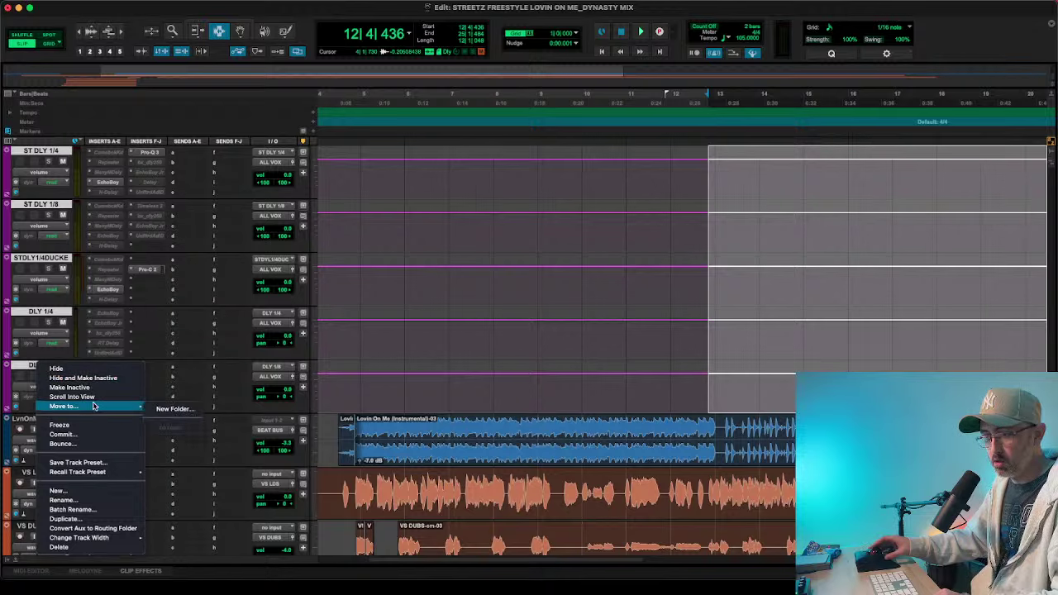
click(178, 408)
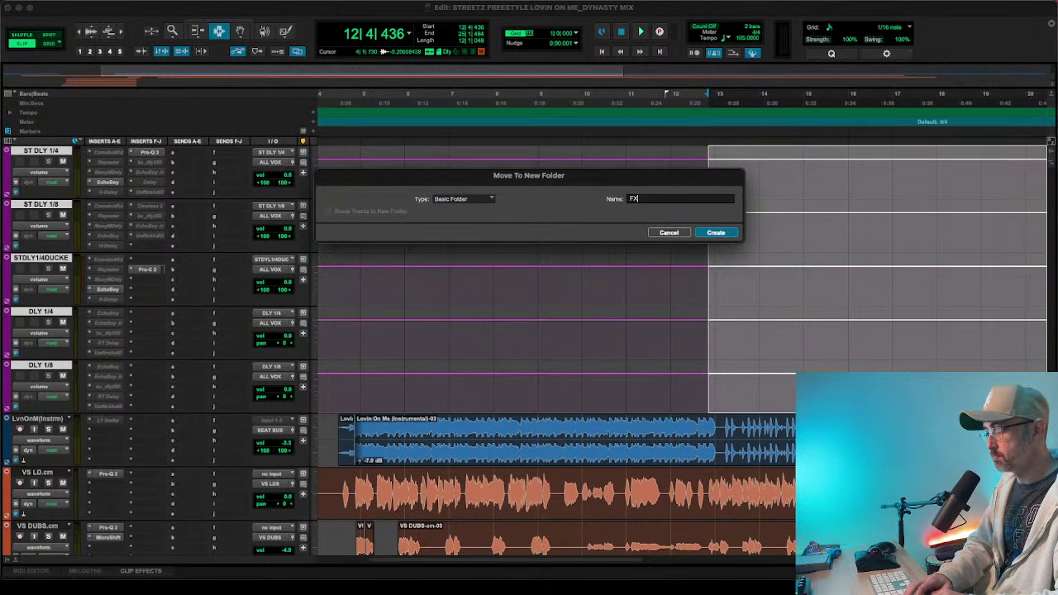
key(Return)
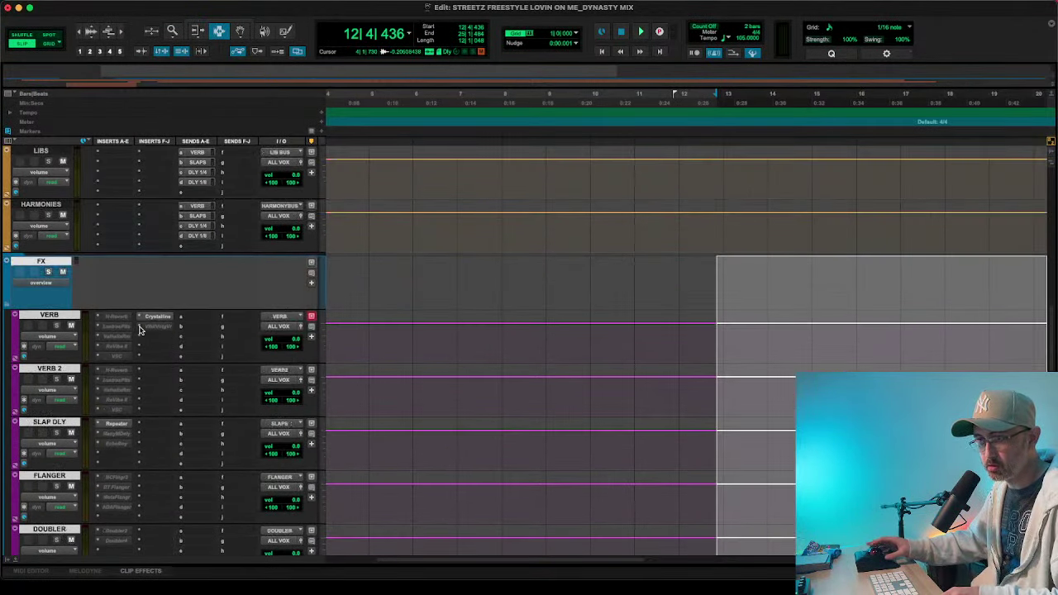
- Color the FX folder track purple to match its effects tracks and collapse the folder
double_click(6, 281)
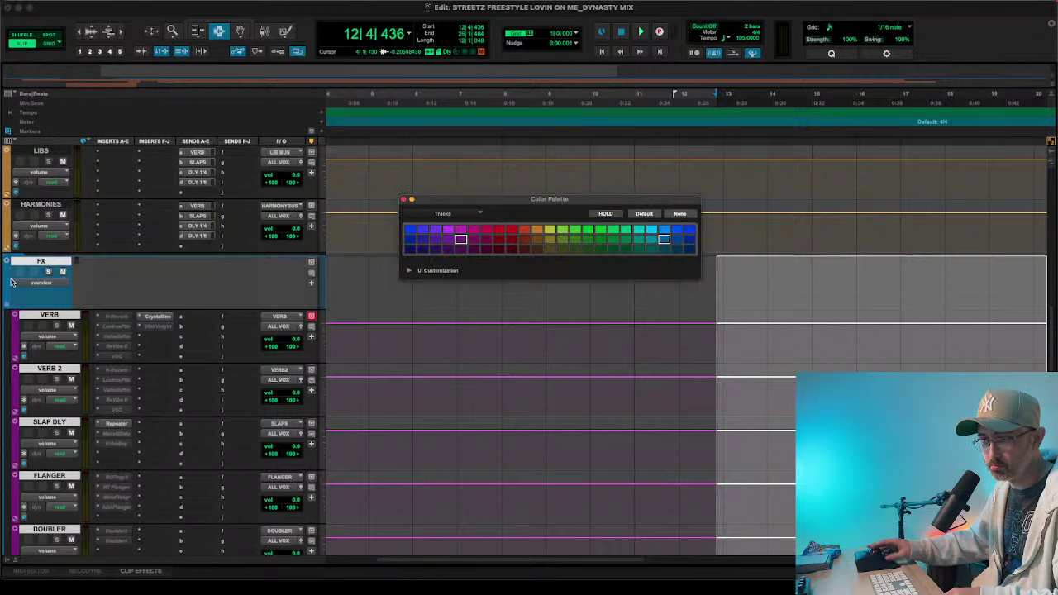
click(460, 239)
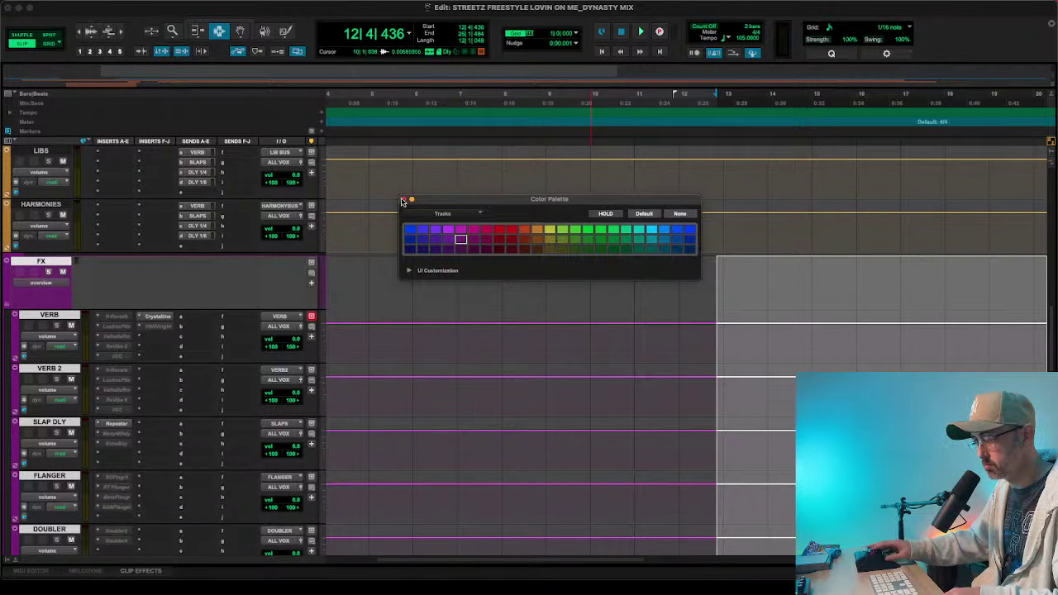
click(403, 201)
click(6, 304)
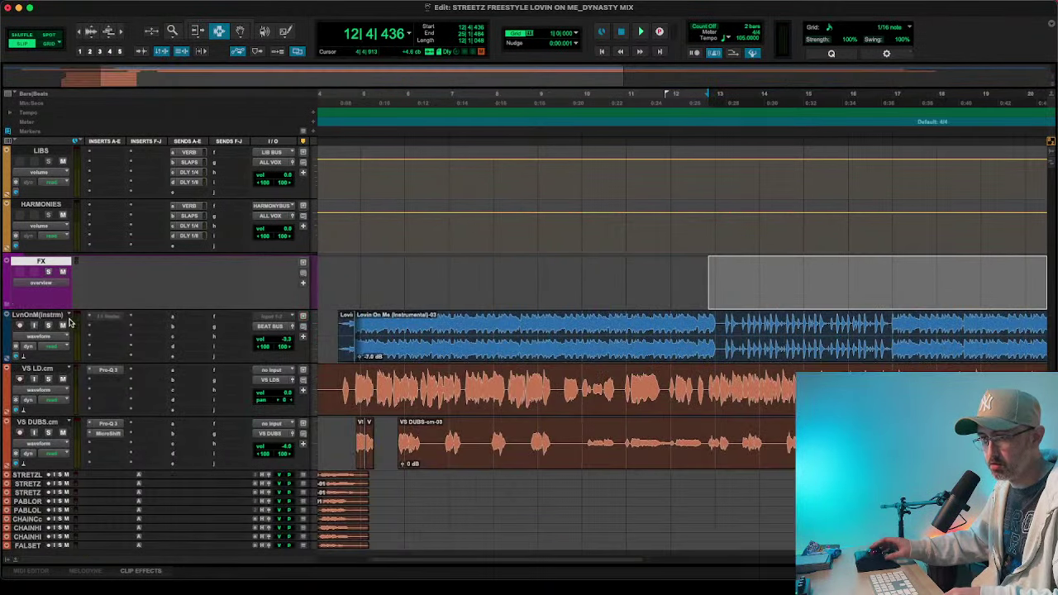
- Review the insert and send setup of the VS LEAD bus and the neighbouring vocal buses
scroll(73, 323, up, 2)
scroll(84, 347, down, 2)
scroll(37, 347, up, 6)
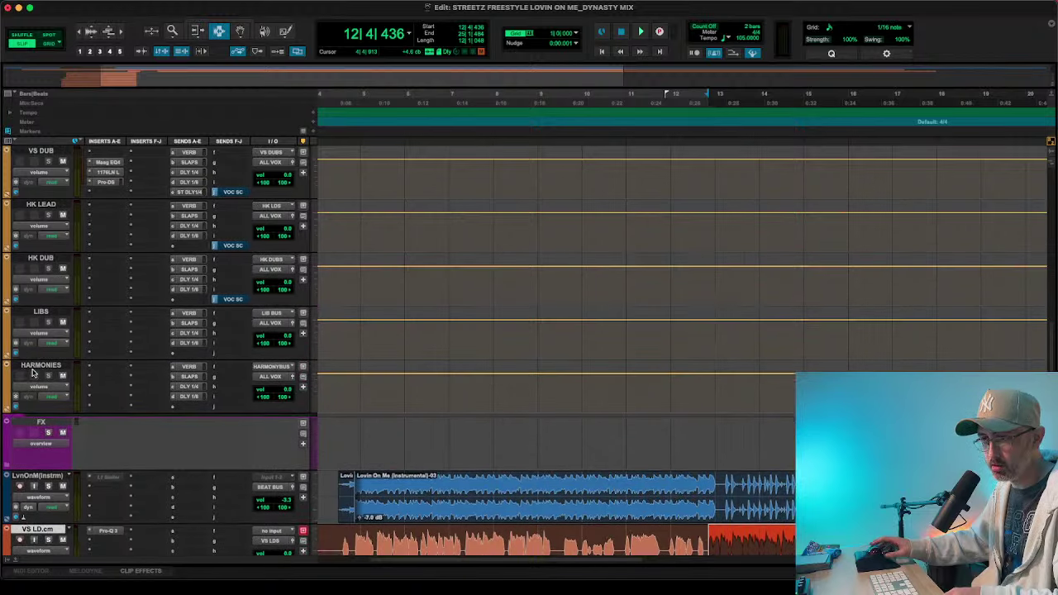
click(42, 261)
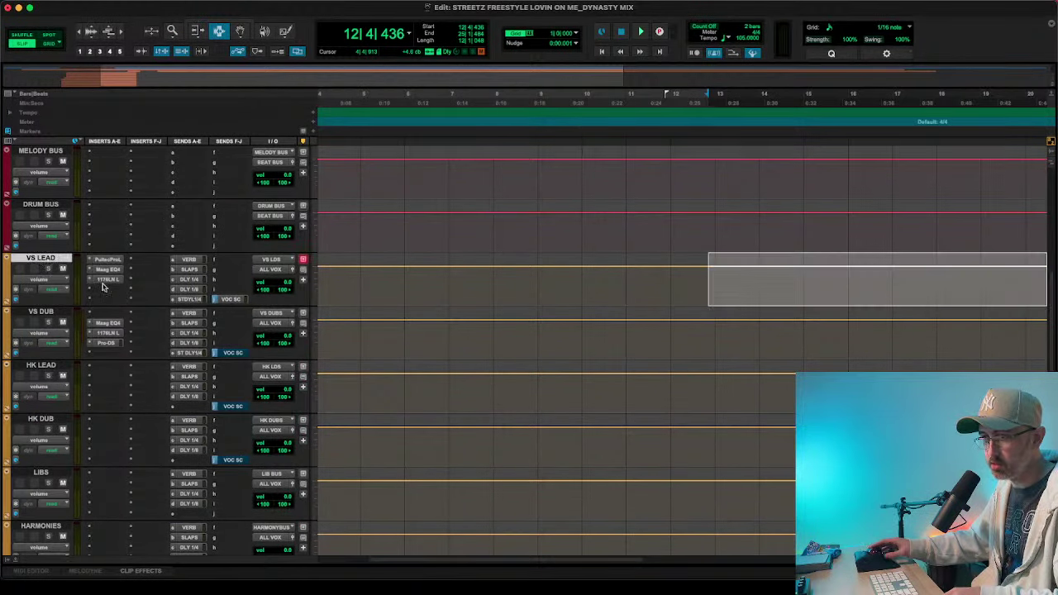
scroll(91, 289, down, 3)
scroll(130, 303, up, 3)
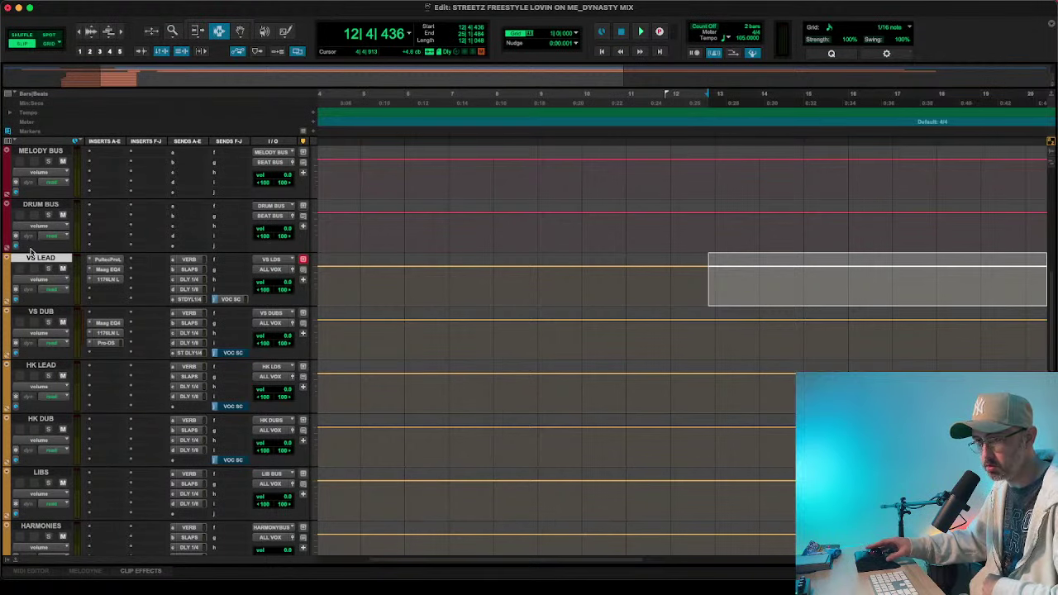
scroll(295, 361, down, 5)
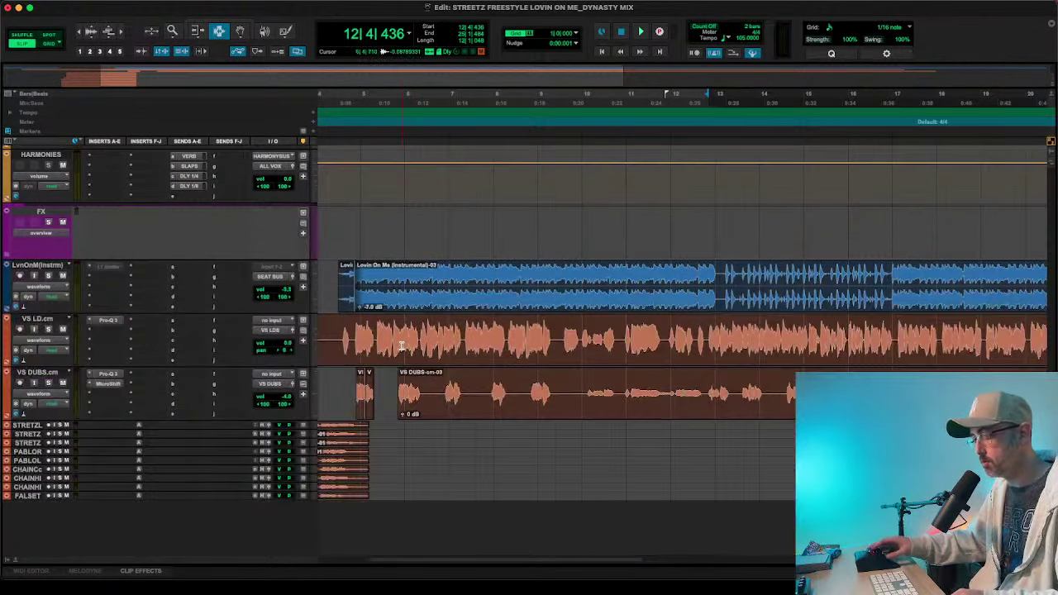
- Split the VS LD.cm clip just before bar 13 and duplicate its track once without any playlists
click(707, 342)
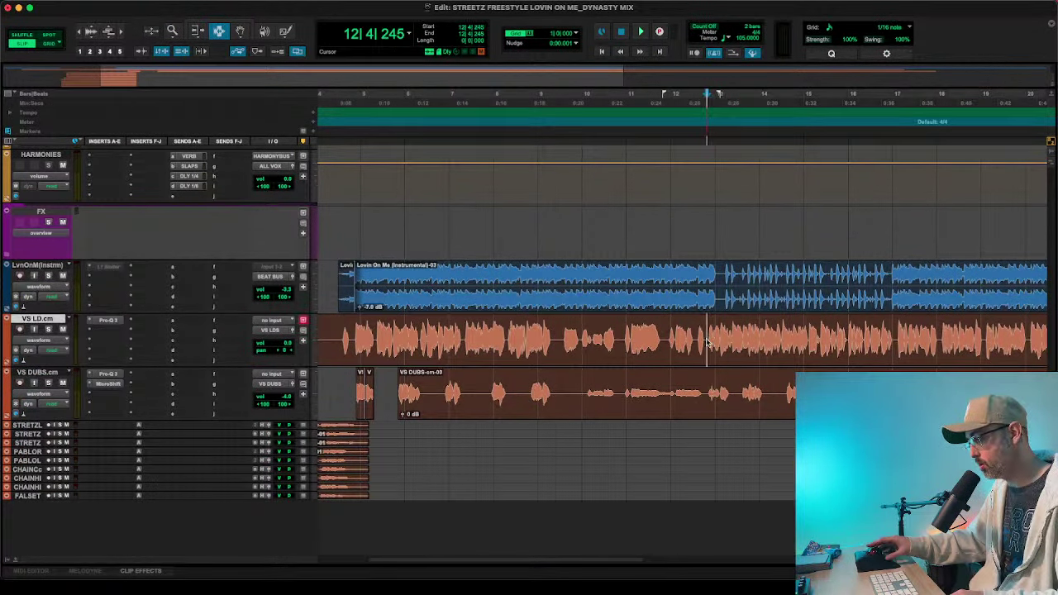
key(b)
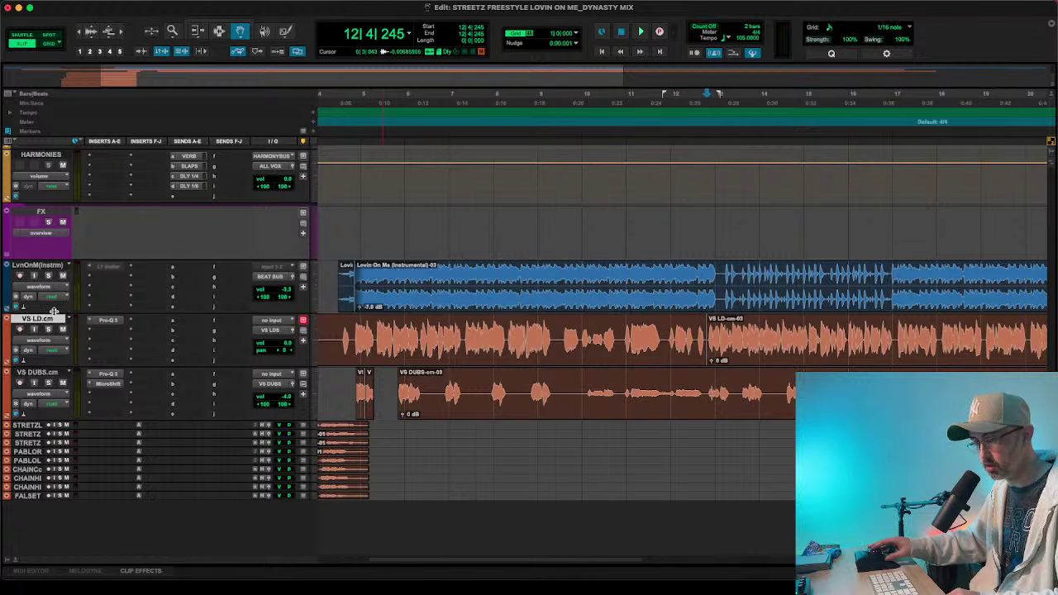
key(alt+shift+d)
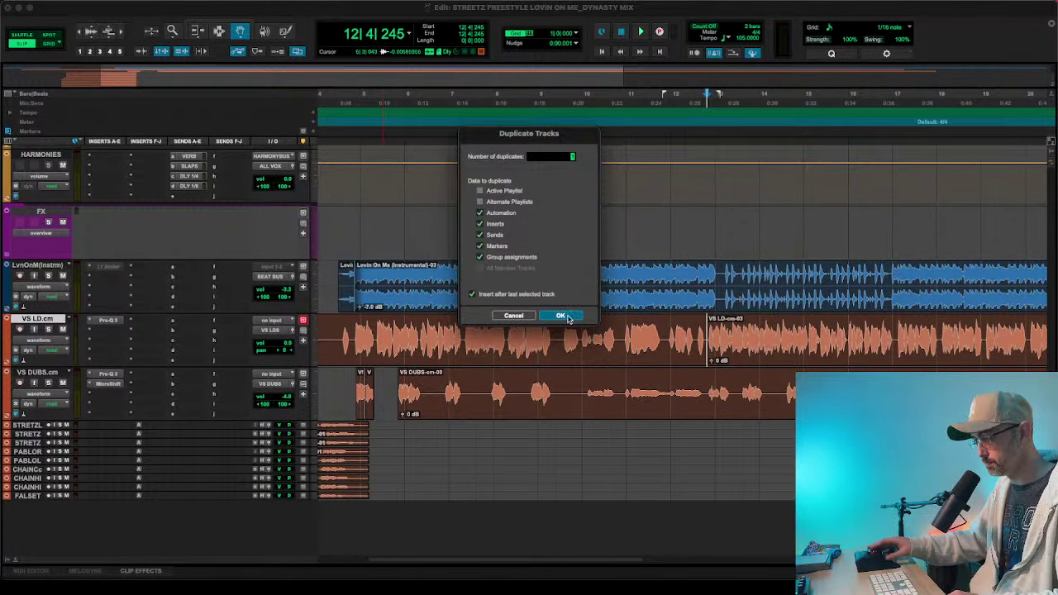
key(Return)
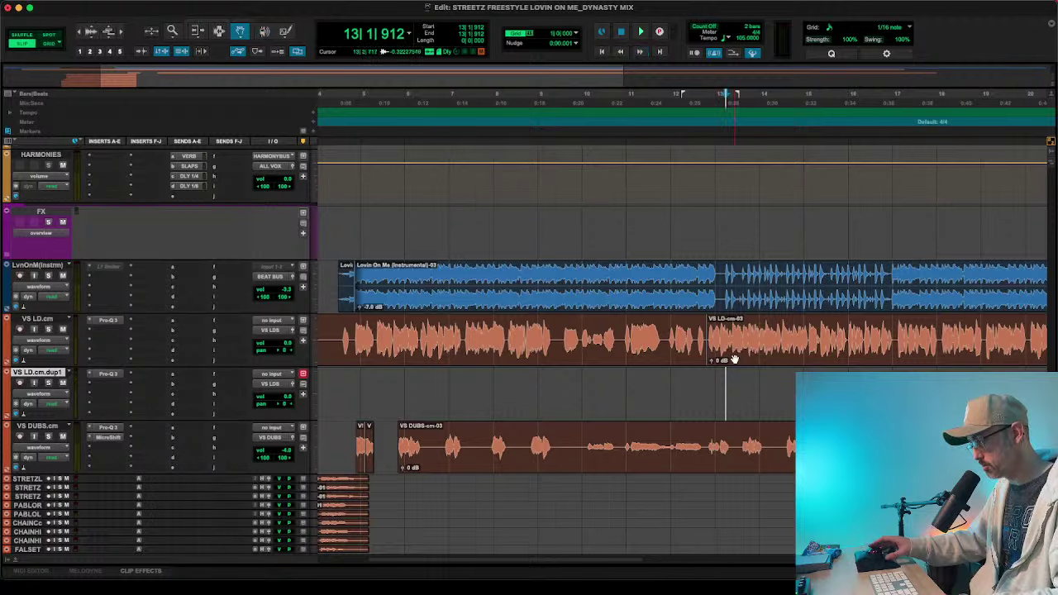
- Move the lead vocal section between about bars 13 and 17 onto the duplicate track, keeping the remainder on VS LD.cm
drag(733, 357, 730, 380)
key(F7)
click(894, 393)
key(b)
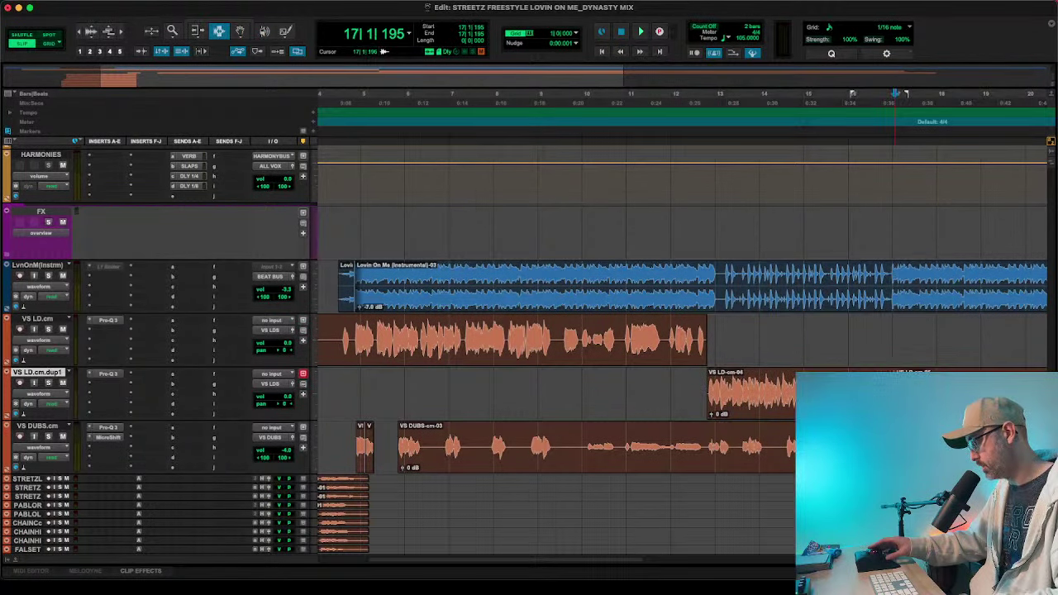
key(F8)
drag(910, 390, 913, 364)
key(r)
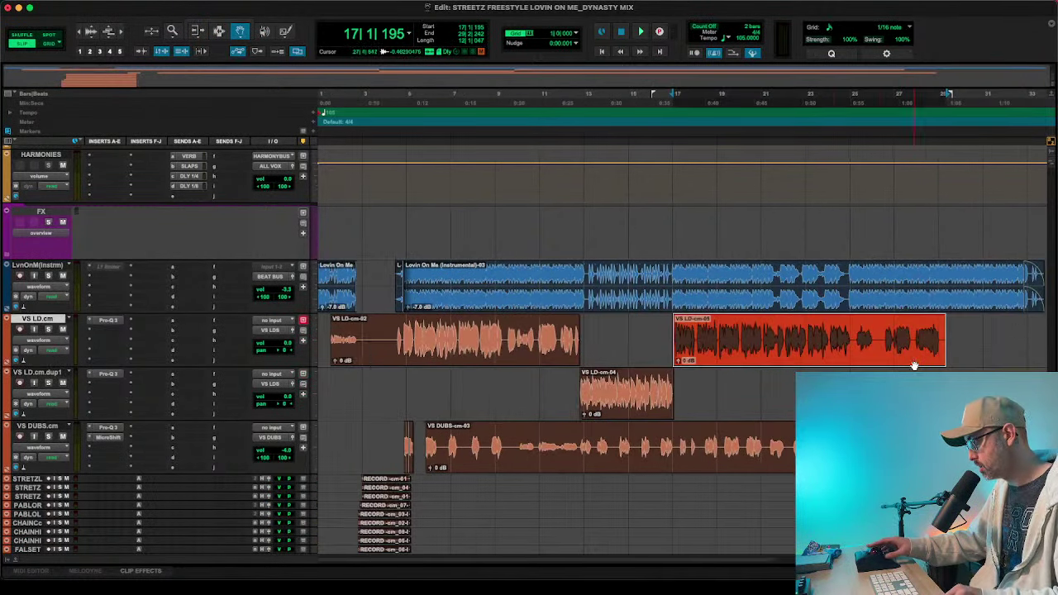
click(267, 387)
click(267, 386)
mouse_move(277, 394)
mouse_move(363, 397)
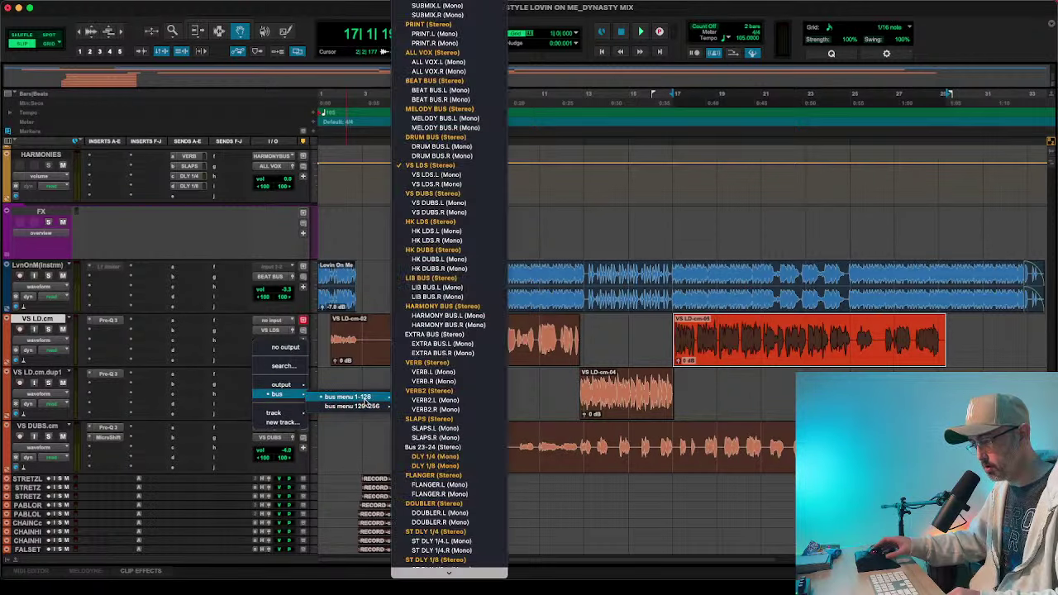
click(224, 363)
- Compare the VS LEAD bus's insert chain with the split lead vocal tracks that feed it
scroll(224, 365, up, 10)
scroll(125, 286, down, 3)
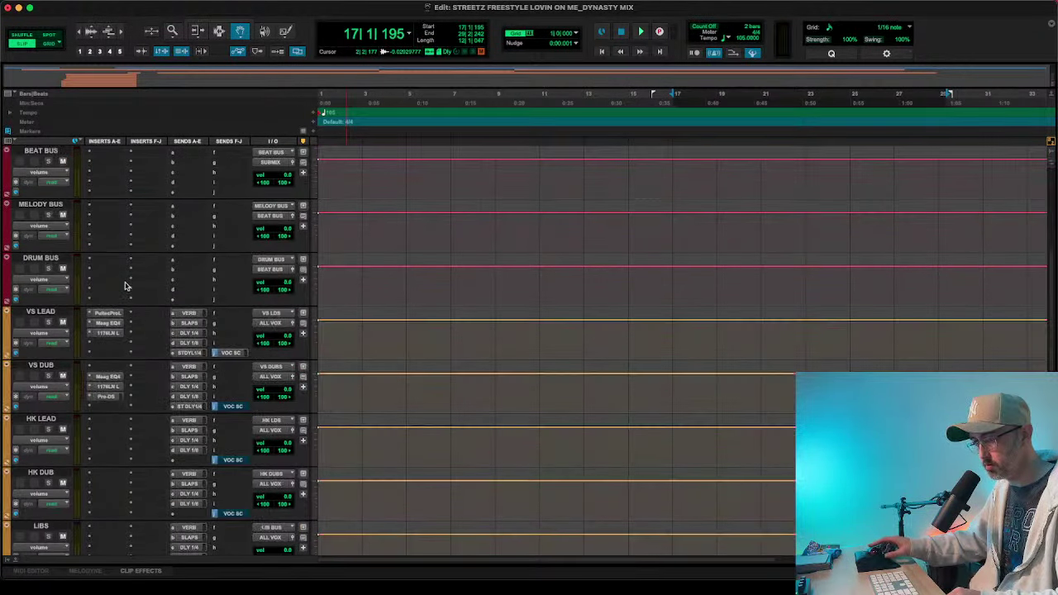
click(37, 312)
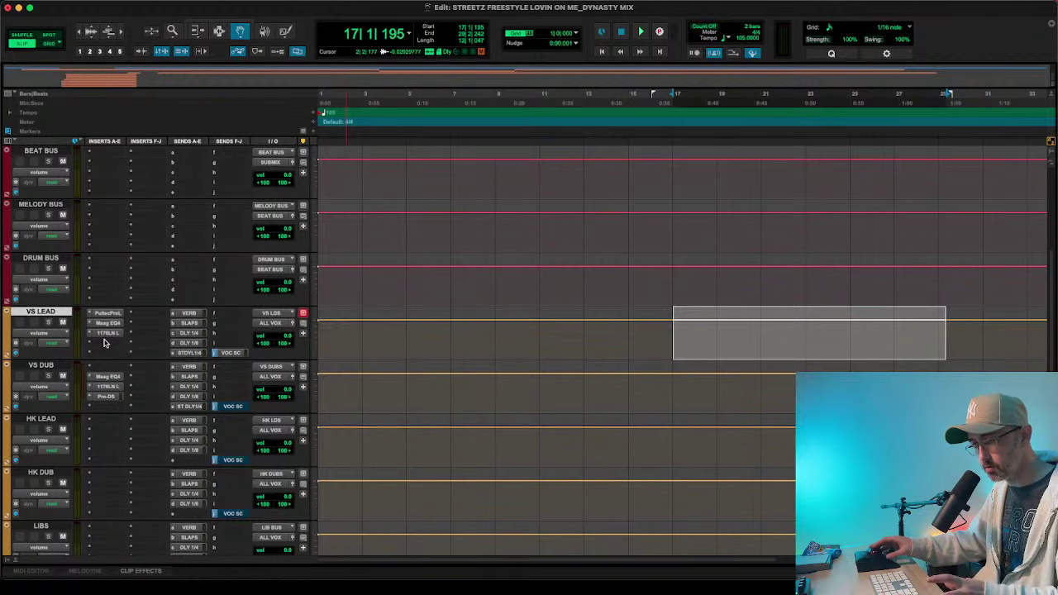
scroll(105, 342, up, 10)
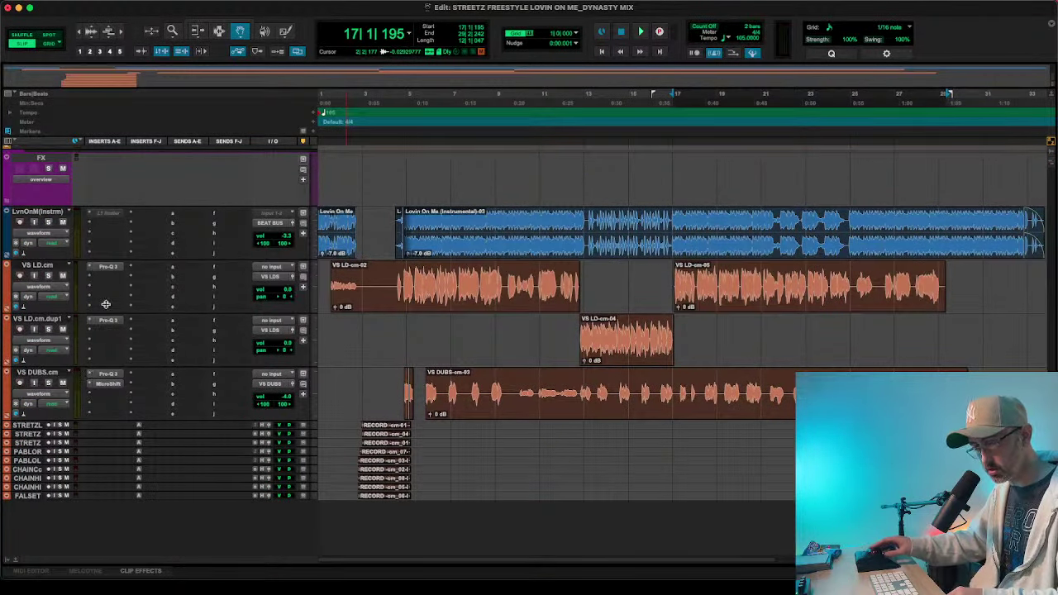
scroll(106, 304, up, 10)
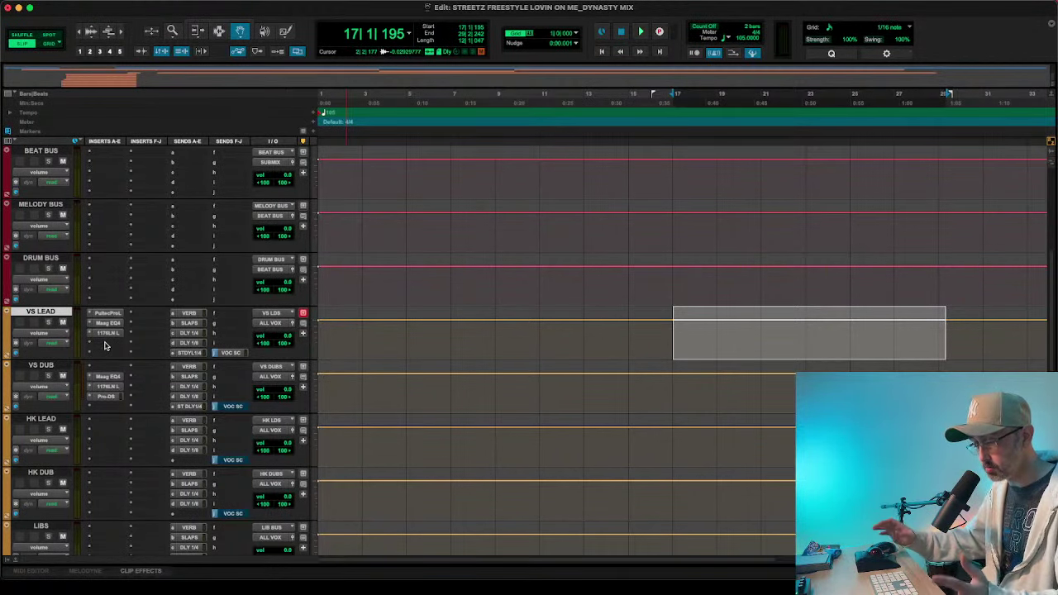
scroll(104, 346, down, 10)
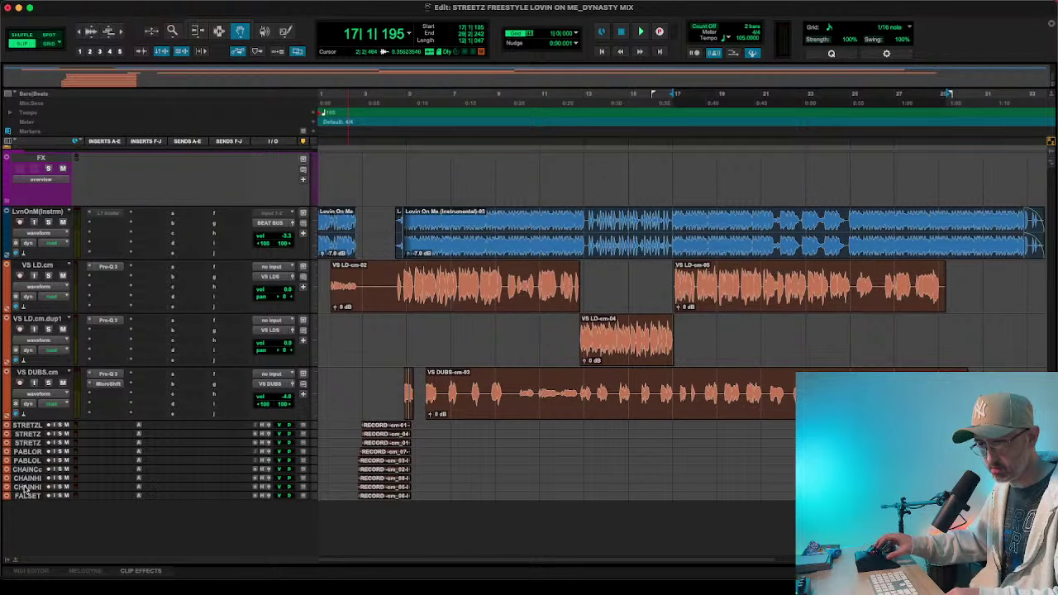
- Insert a stereo EQ3 7-Band as the first plug-in on the HK LEAD bus
scroll(100, 432, up, 5)
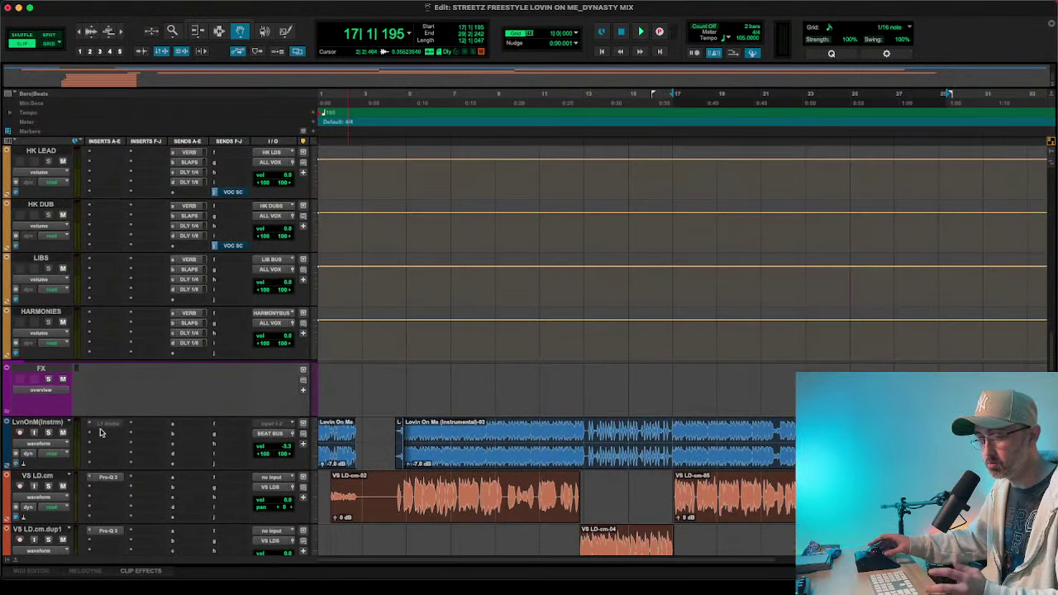
scroll(90, 372, up, 5)
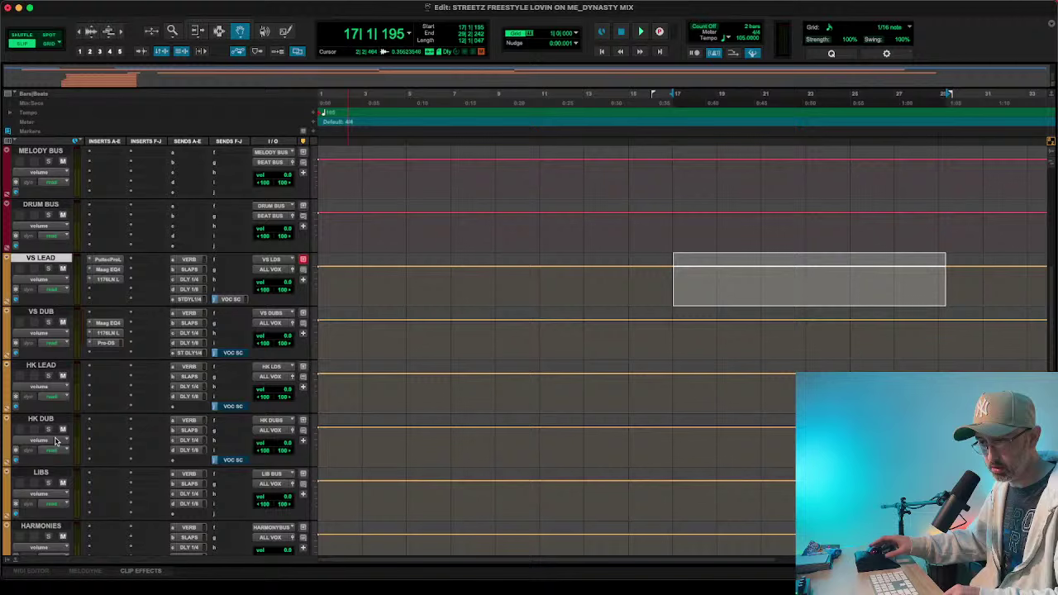
click(43, 366)
click(105, 368)
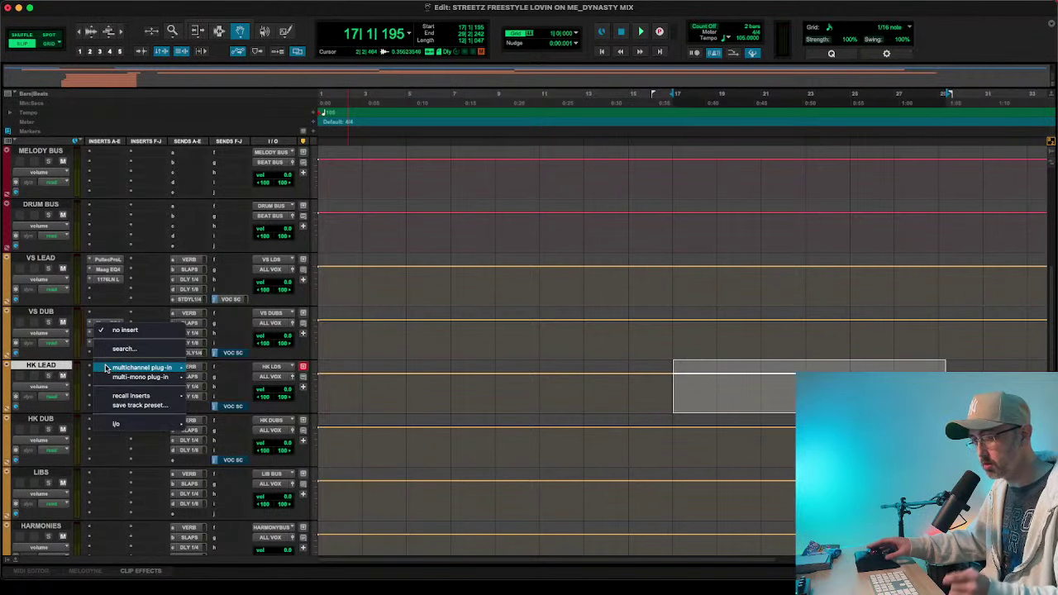
mouse_move(142, 367)
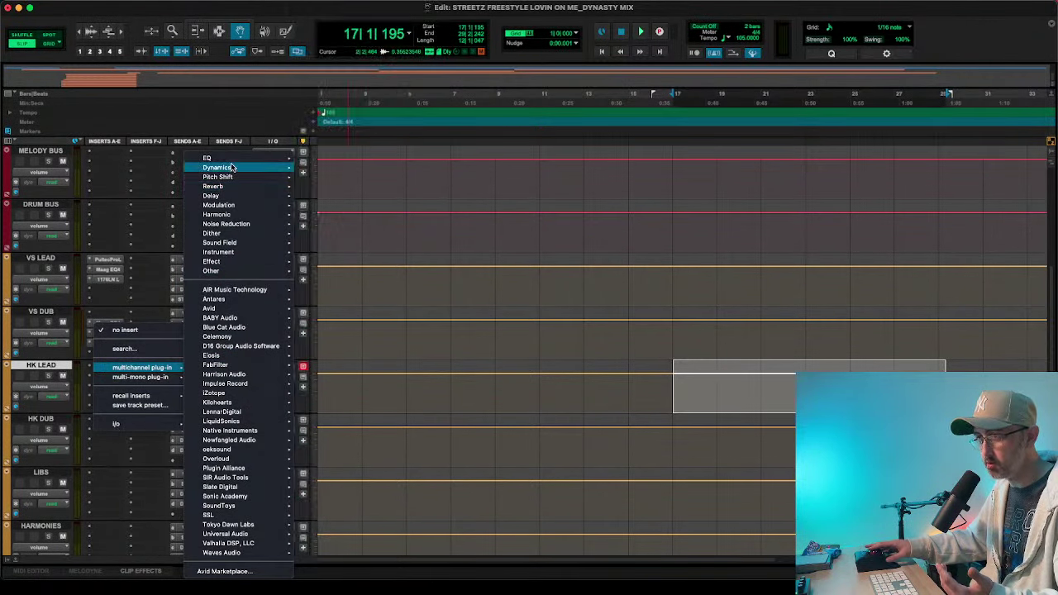
mouse_move(262, 158)
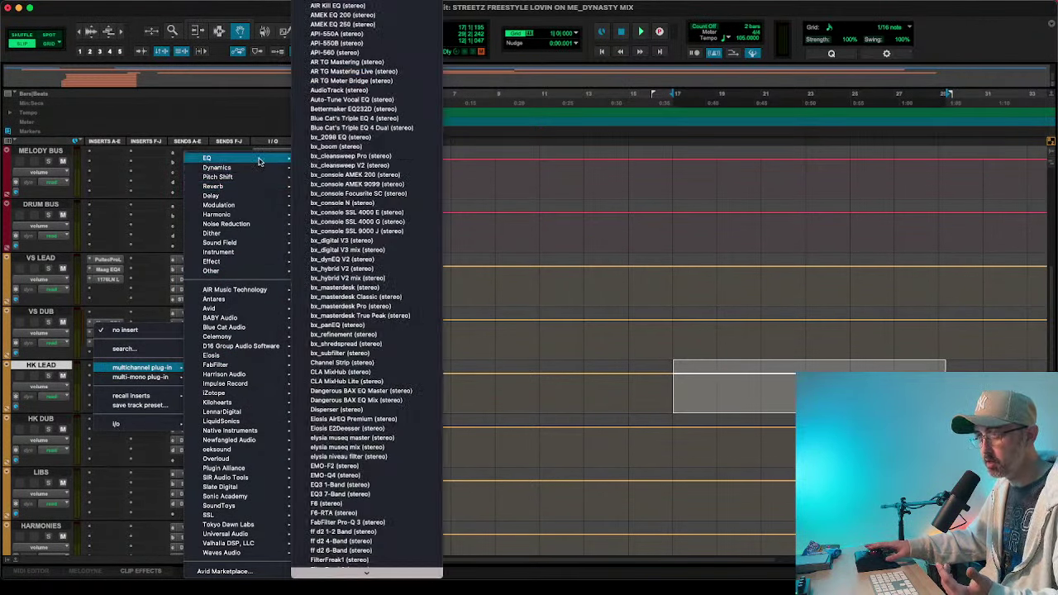
click(353, 494)
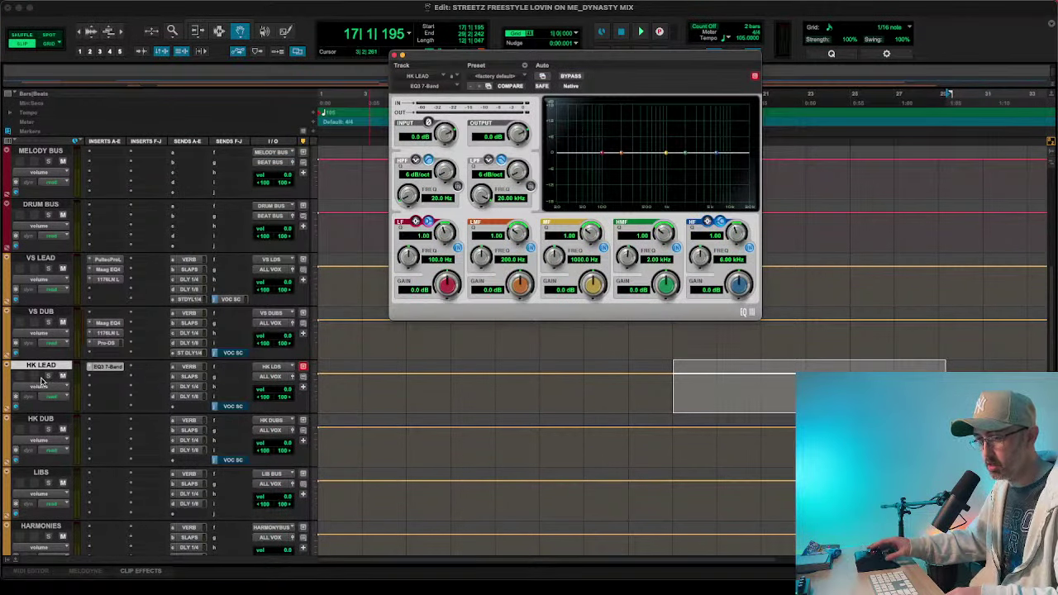
- Select the background vocal clips from STREETZ L through FALSETTO and audition them with the HK LEAD EQ open
scroll(64, 382, down, 10)
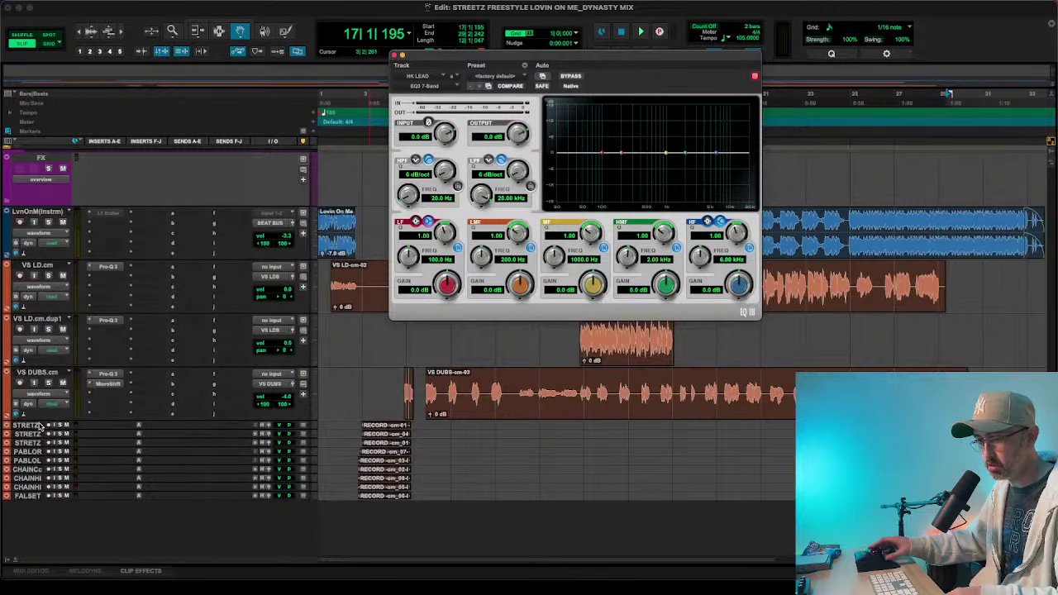
click(390, 438)
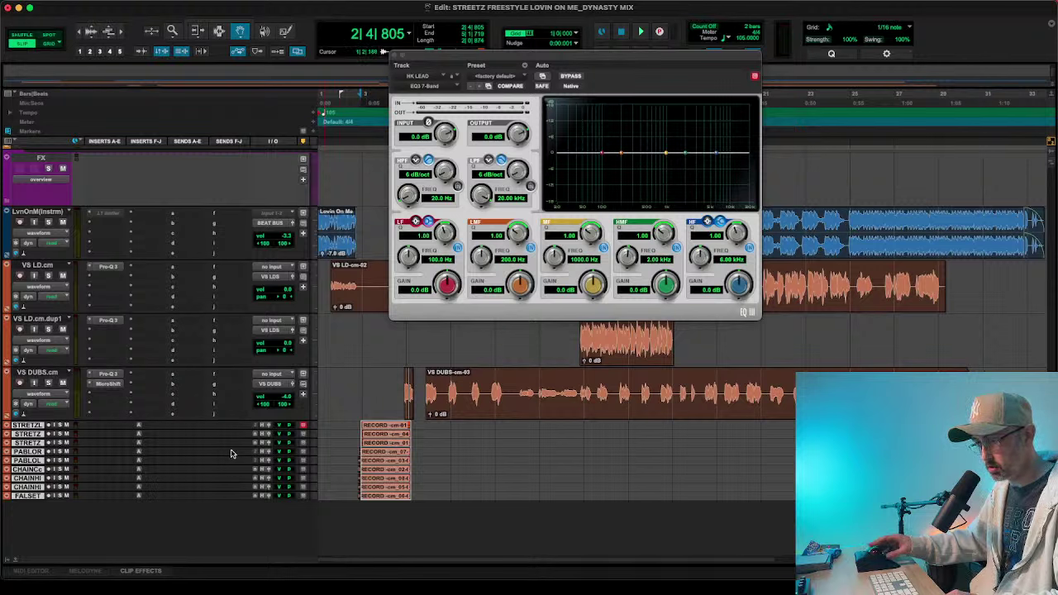
key(space)
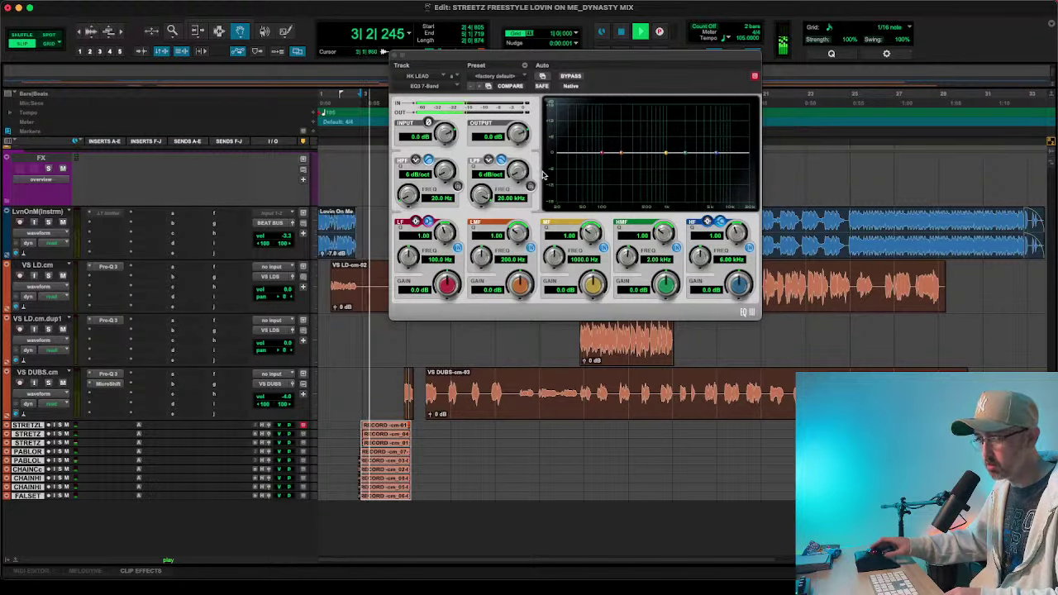
key(space)
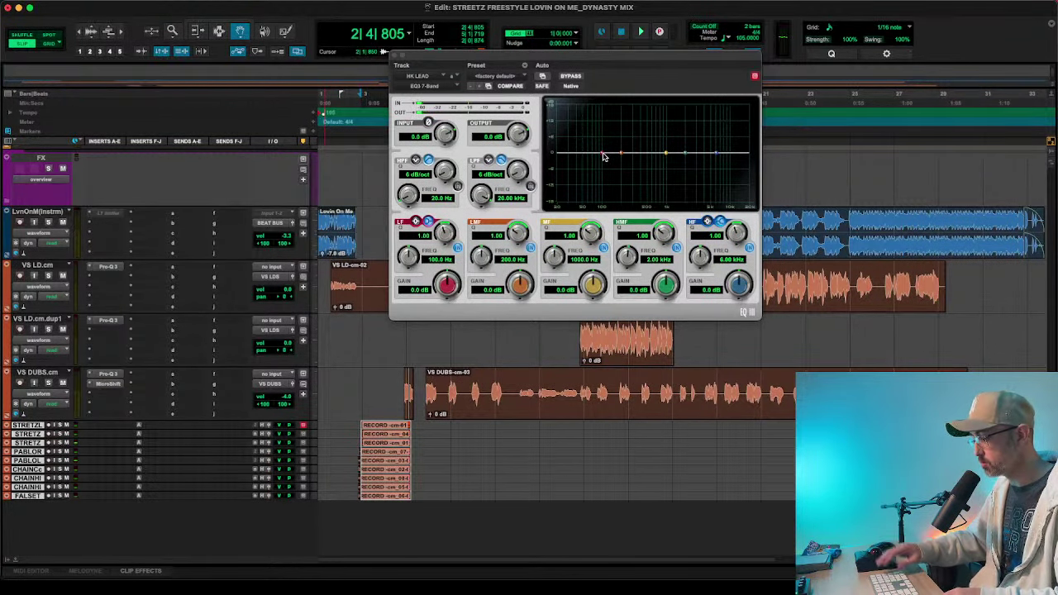
- Set the HK LEAD EQ's low band to 500 Hz with -12 dB gain, auditioning the cut during playback
key(space)
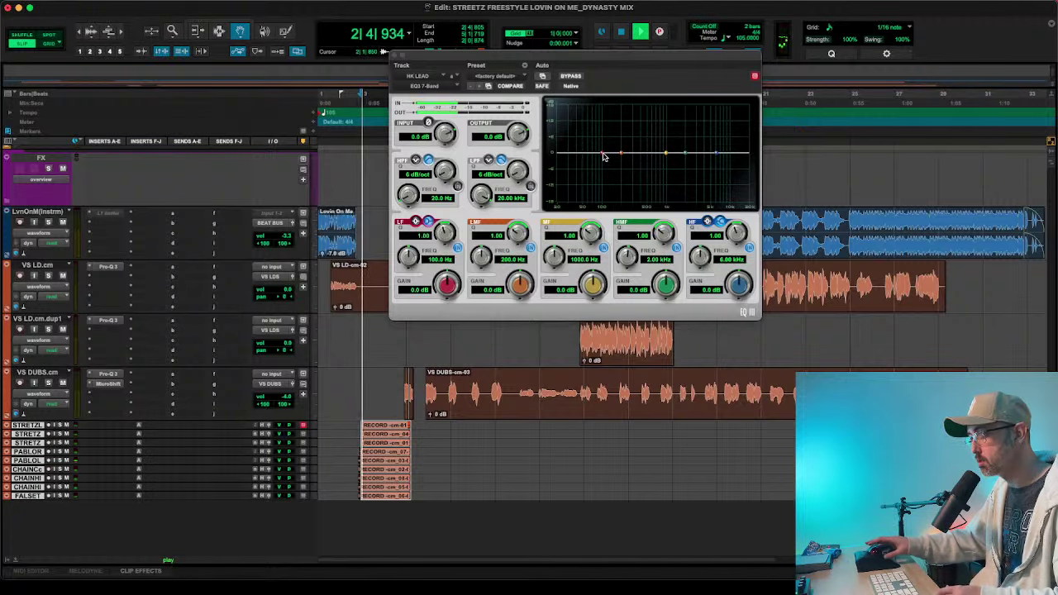
drag(602, 154, 646, 183)
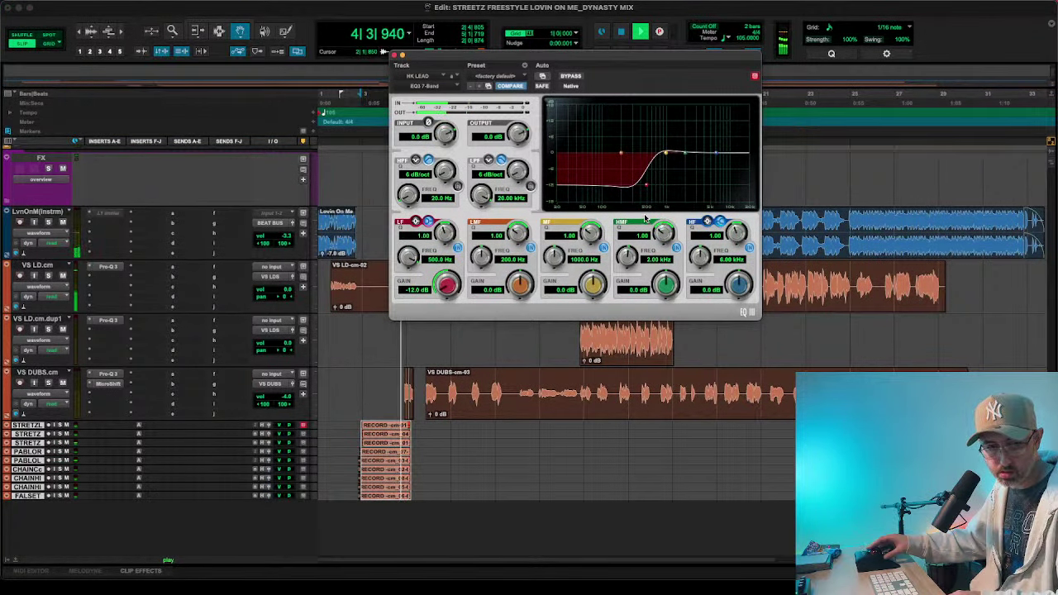
drag(646, 184, 612, 184)
key(space)
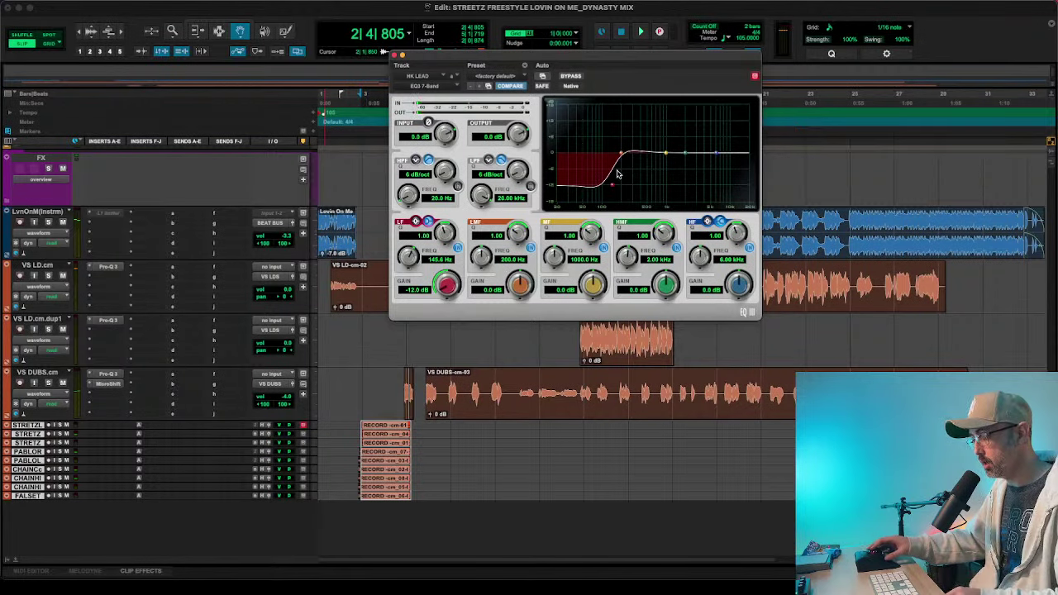
drag(613, 185, 646, 185)
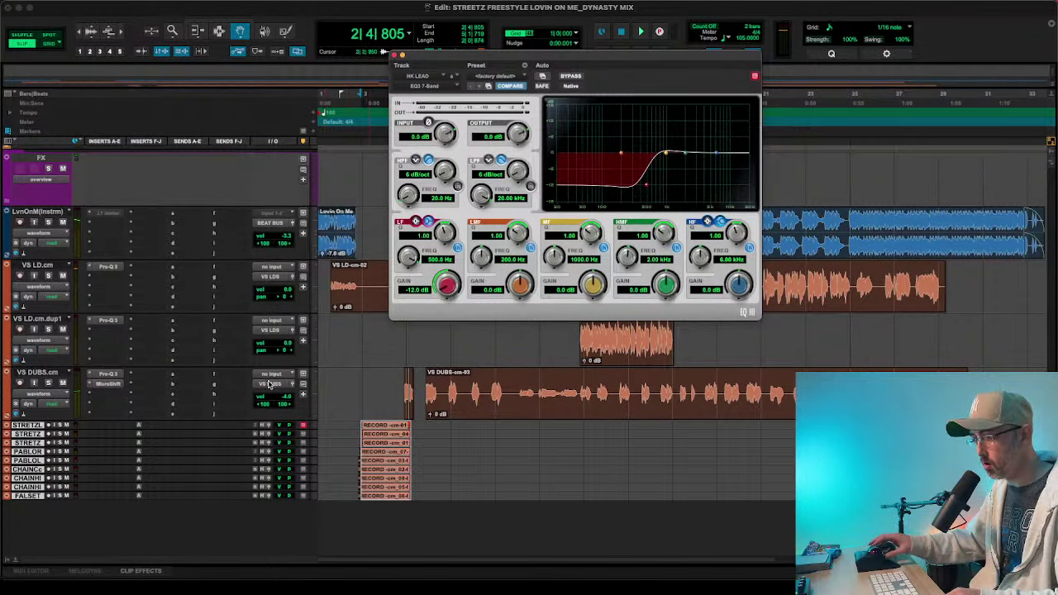
- Try the HK LEAD bus's VERB send at -1.4 dB and audition it
scroll(325, 442, up, 10)
scroll(230, 396, up, 2)
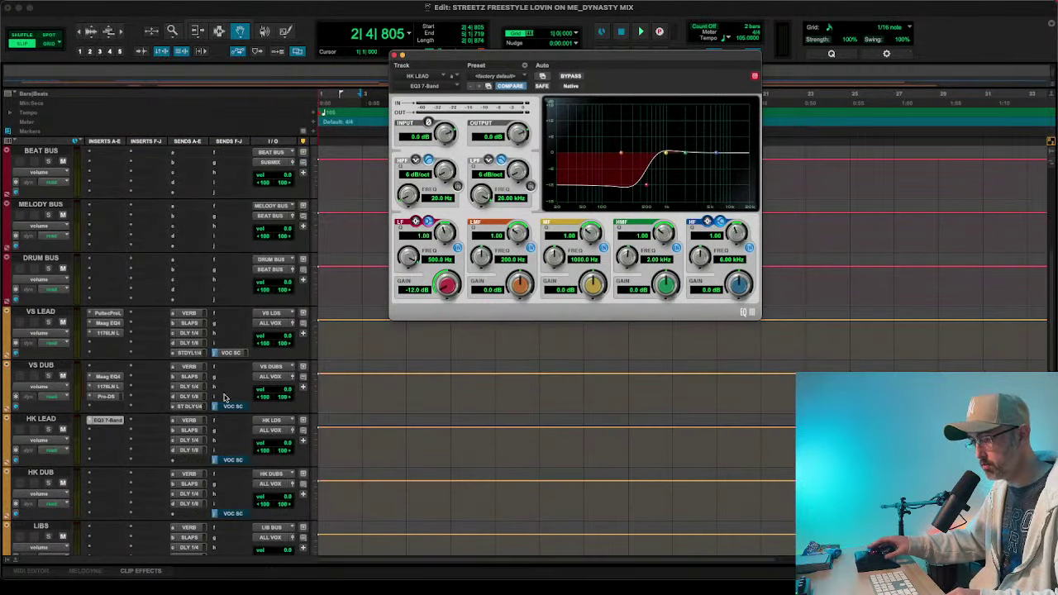
click(195, 419)
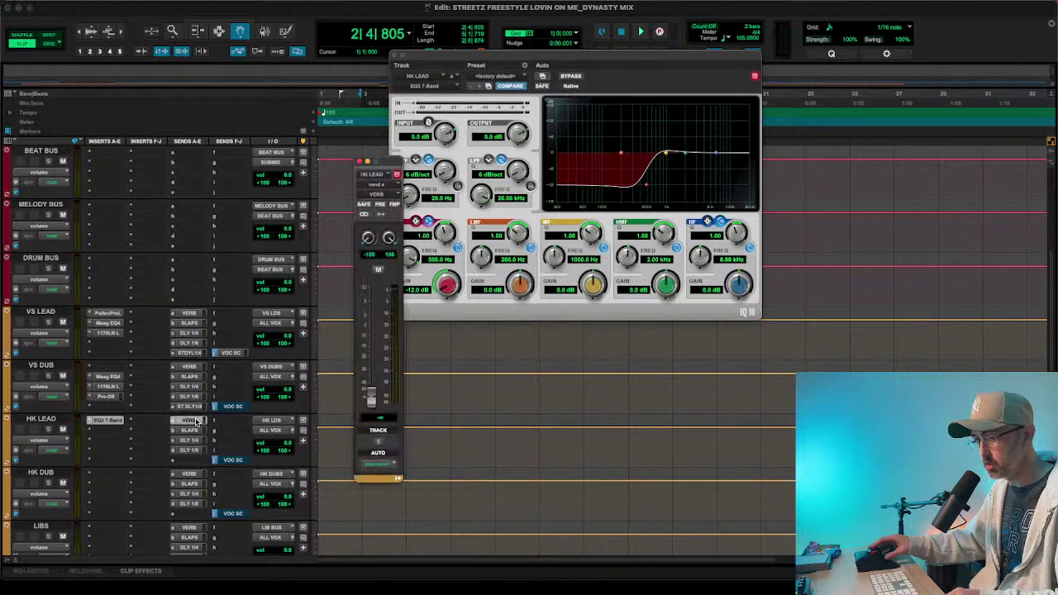
drag(371, 397, 378, 333)
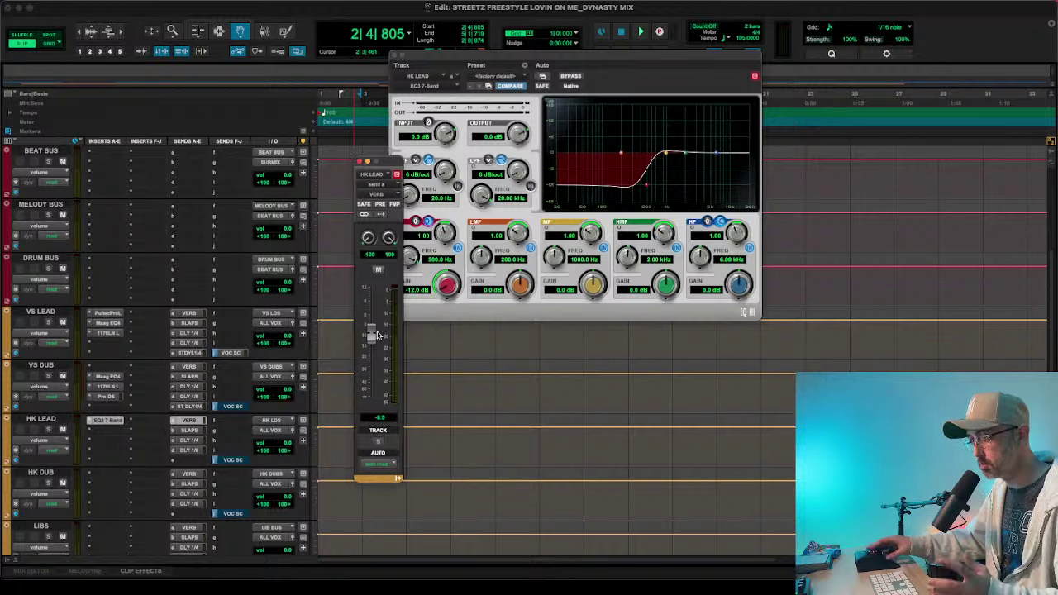
drag(374, 335, 375, 319)
key(space)
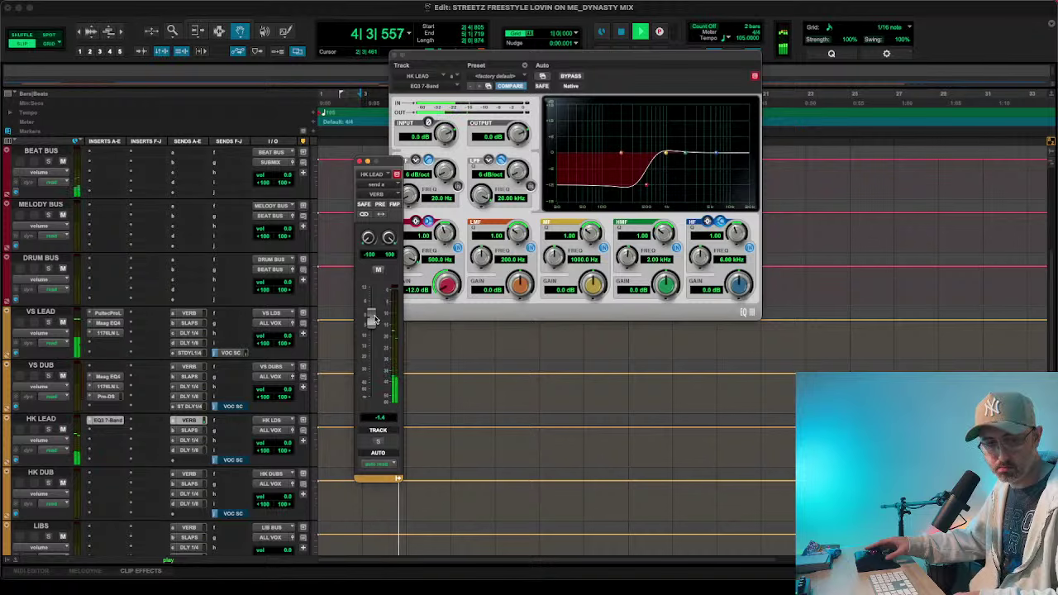
key(space)
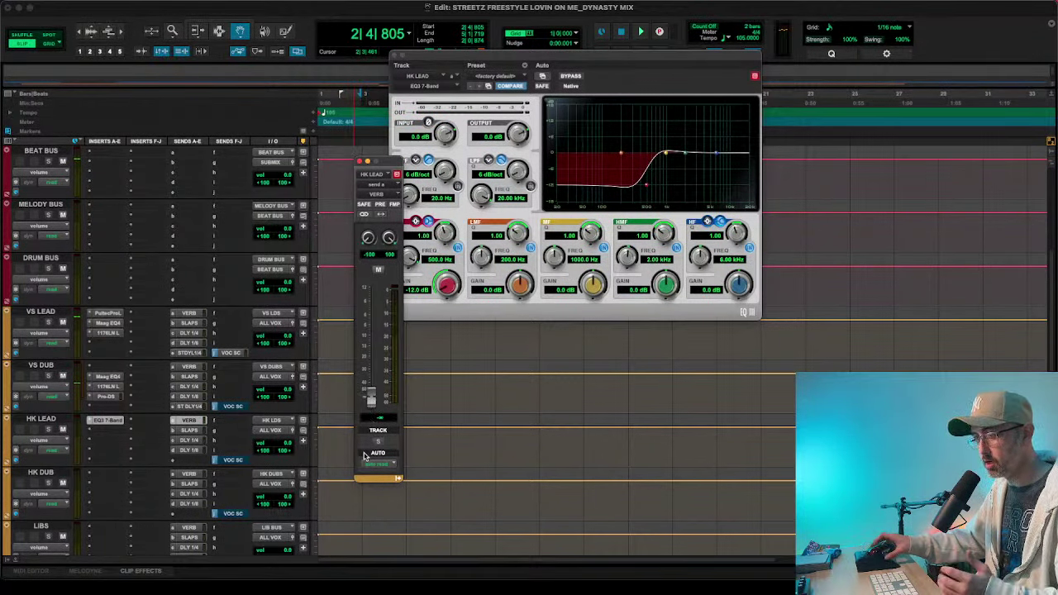
- Review the session's tracks and buses and select the vocal buses from VS LEAD through HARMONIES to inspect their ALL VOX routing
scroll(199, 437, down, 10)
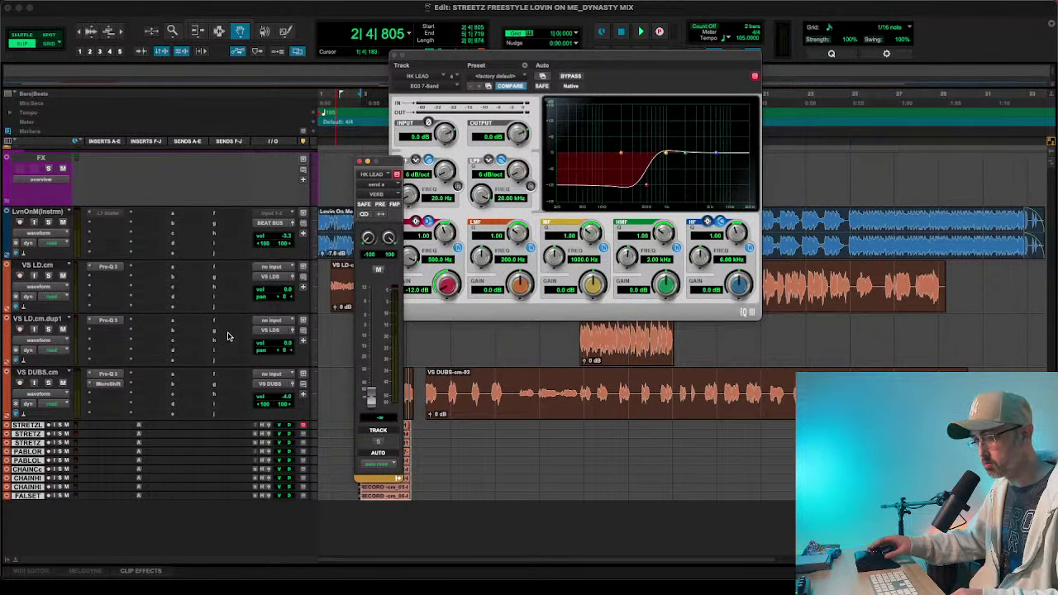
scroll(214, 303, up, 5)
scroll(213, 302, up, 9)
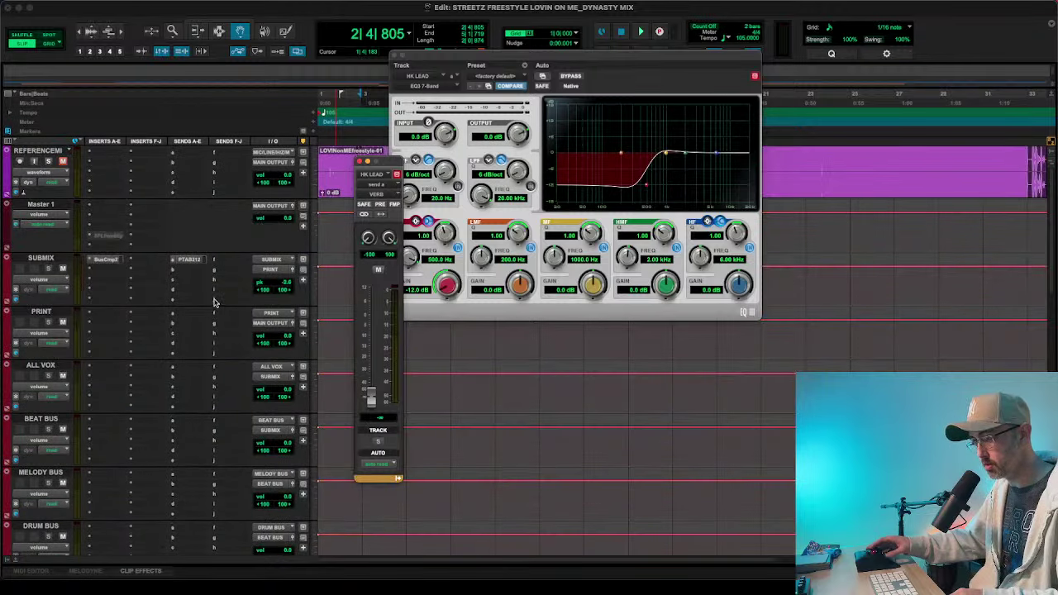
scroll(213, 452, down, 11)
scroll(212, 452, down, 2)
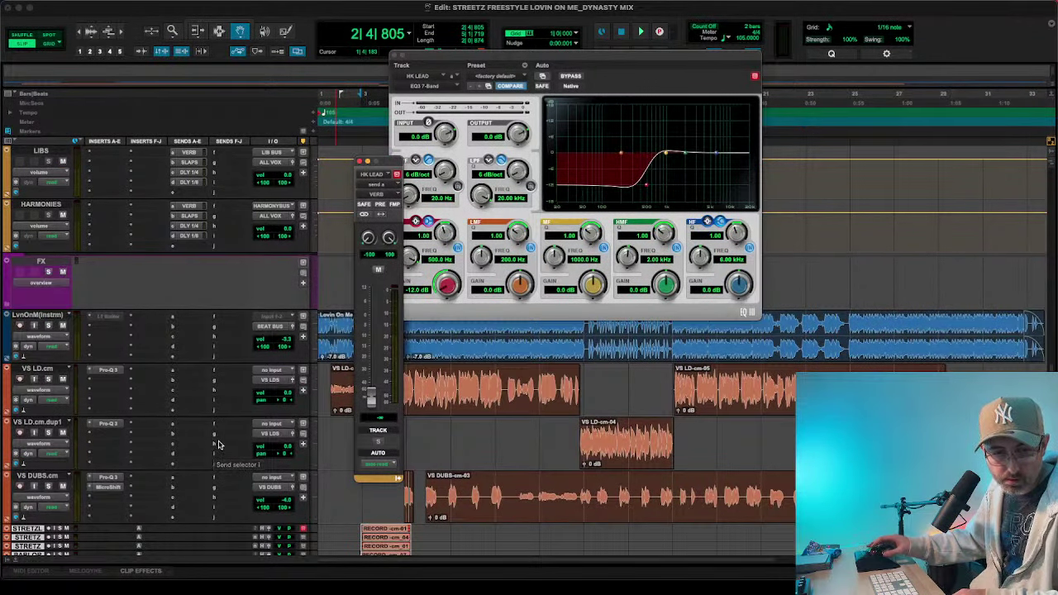
scroll(215, 450, down, 12)
scroll(219, 446, down, 3)
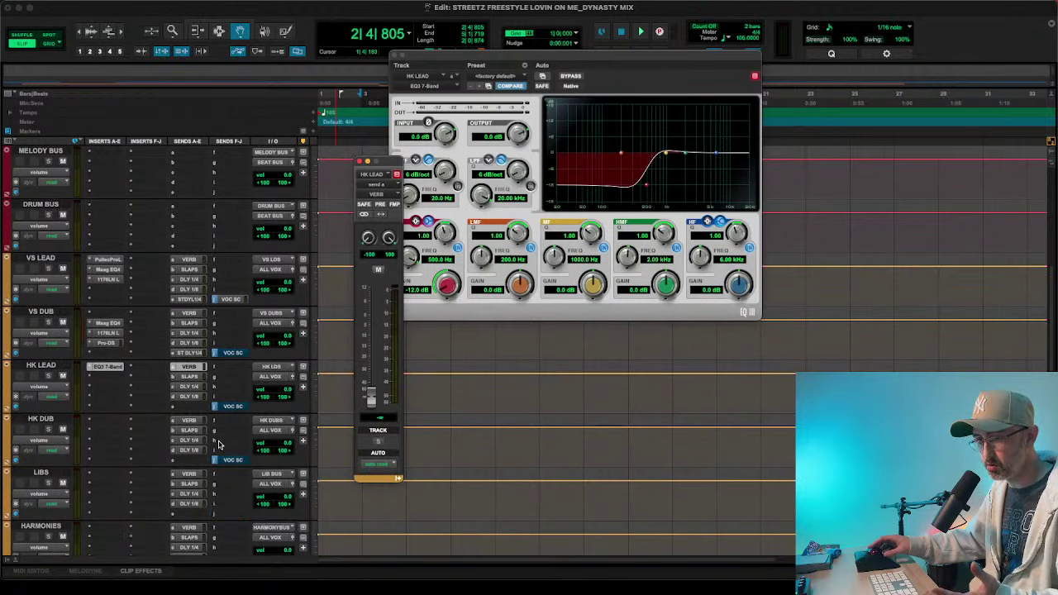
click(50, 259)
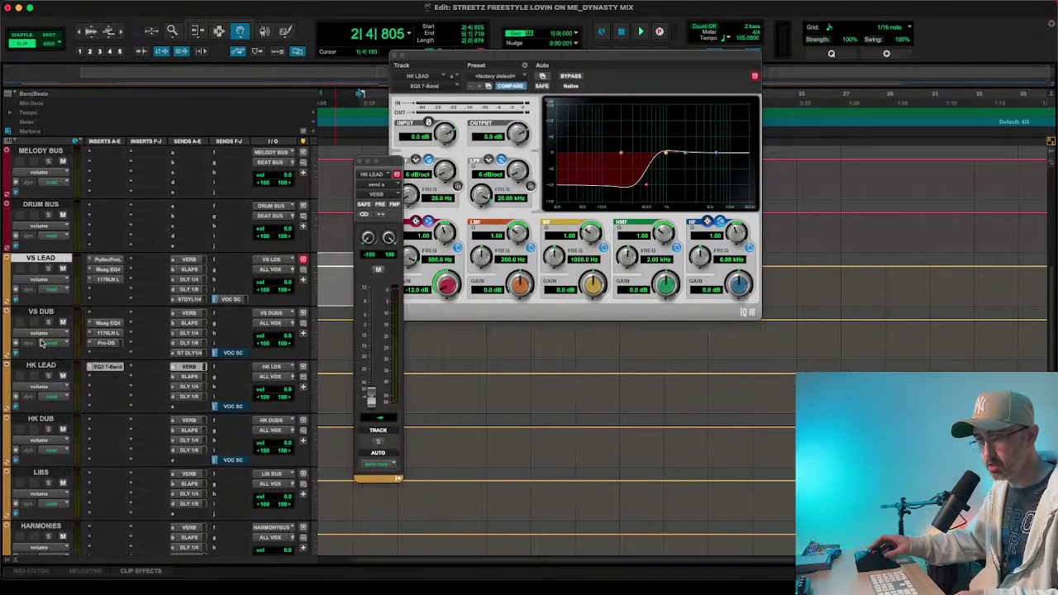
scroll(41, 371, down, 2)
shift+click(43, 420)
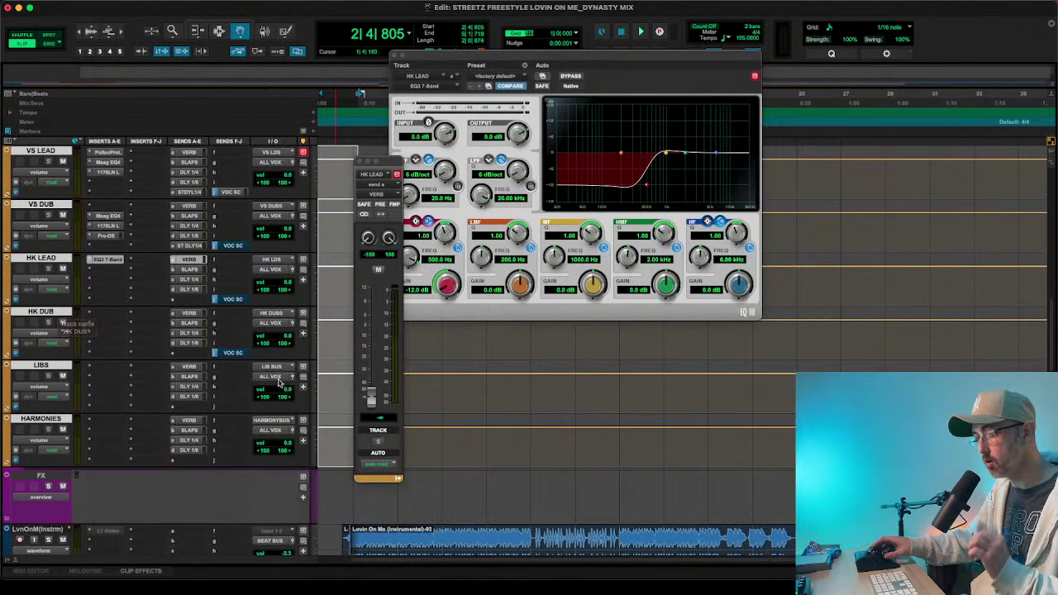
- Hide the MELODY BUS and DRUM BUS tracks and make them inactive
scroll(262, 379, up, 4)
scroll(247, 369, up, 3)
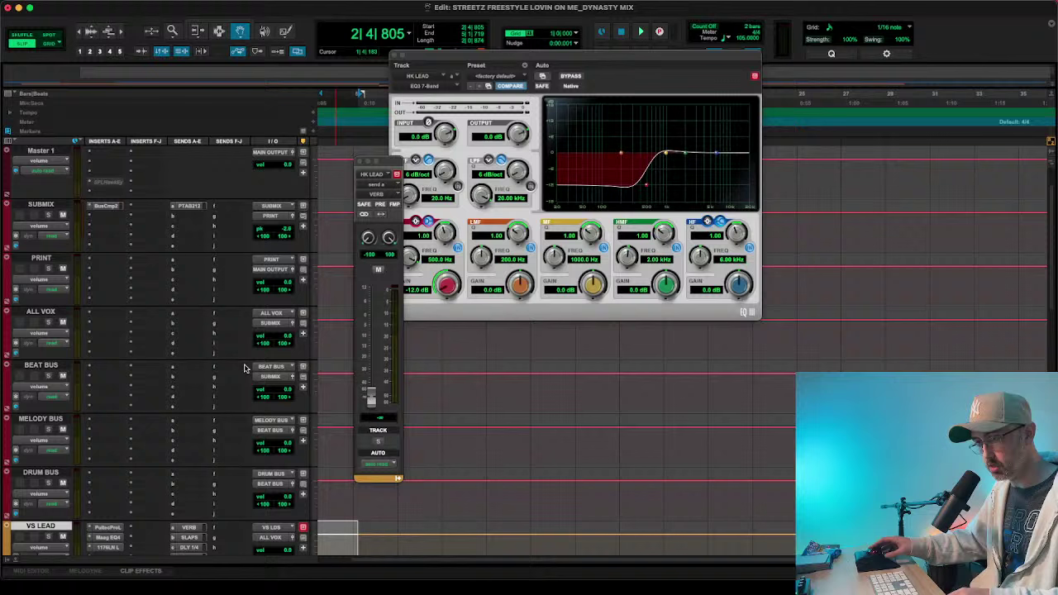
click(41, 311)
click(48, 368)
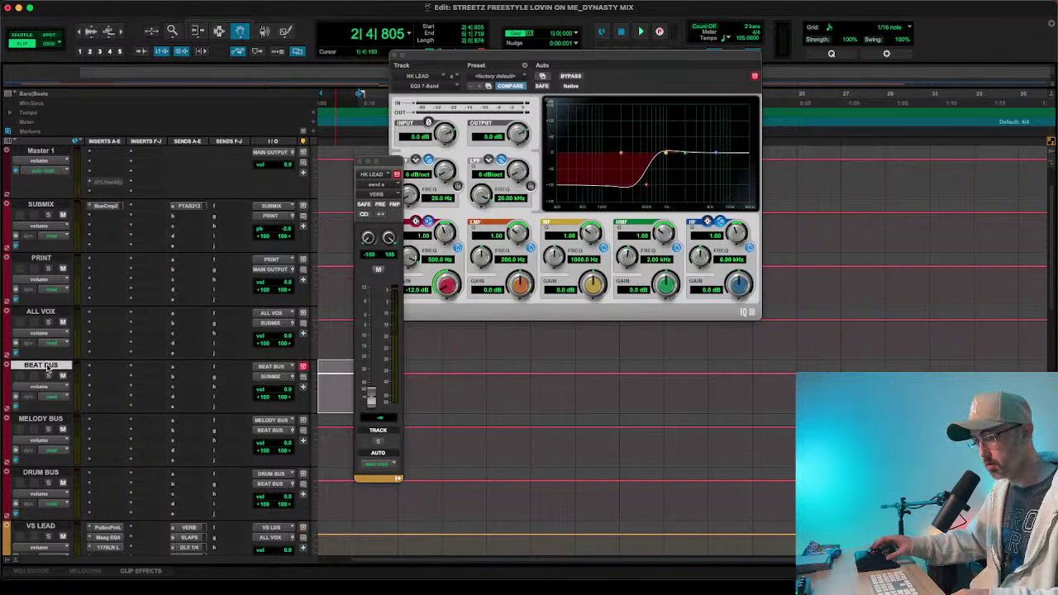
click(51, 420)
shift+click(46, 477)
right_click(45, 475)
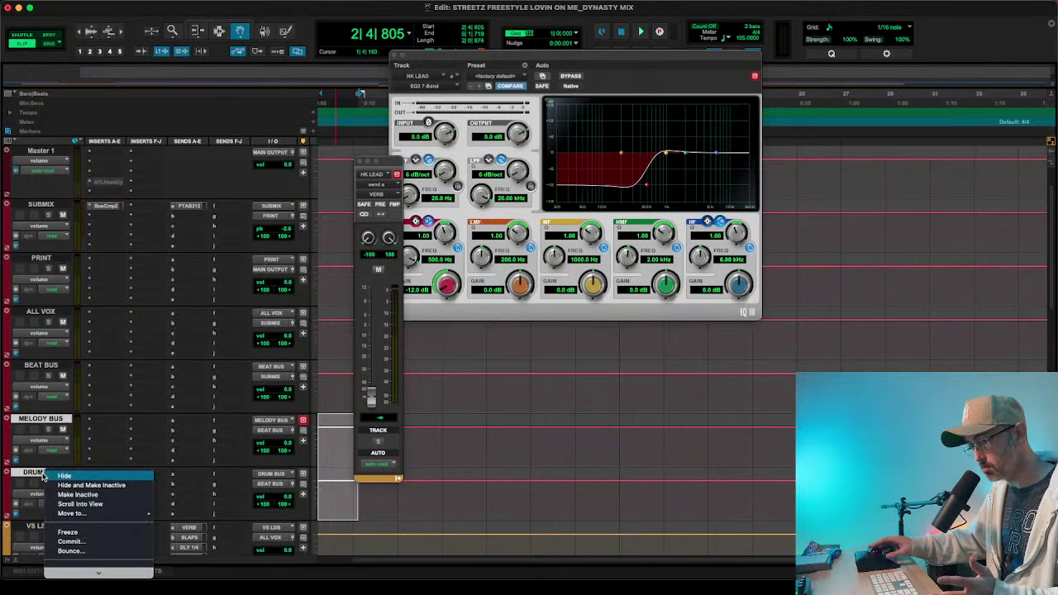
click(101, 488)
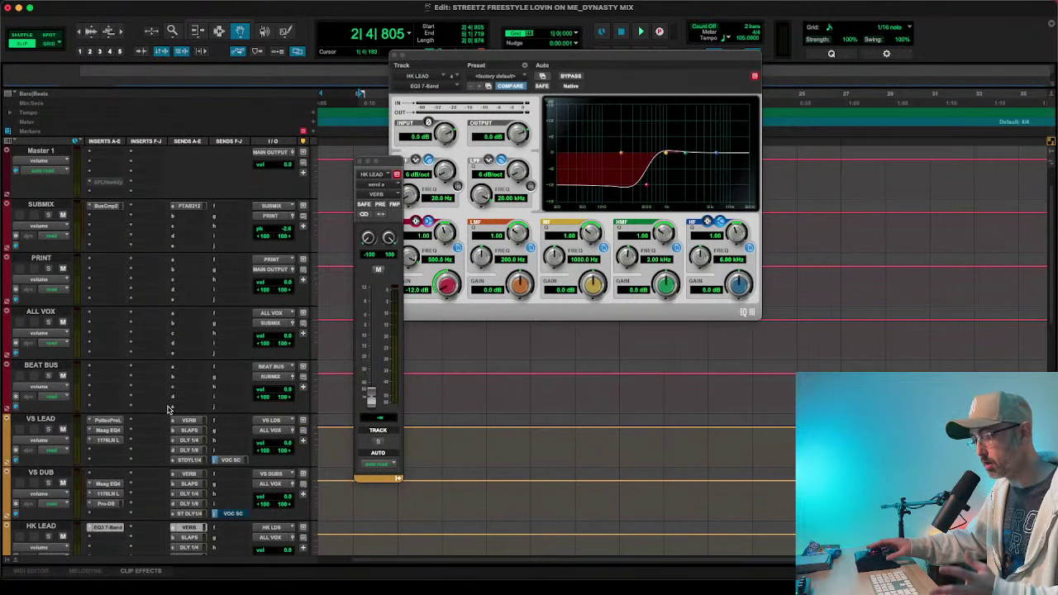
- Look over the remaining track layout from the reference track and buses down to the vocal tracks
scroll(168, 409, down, 10)
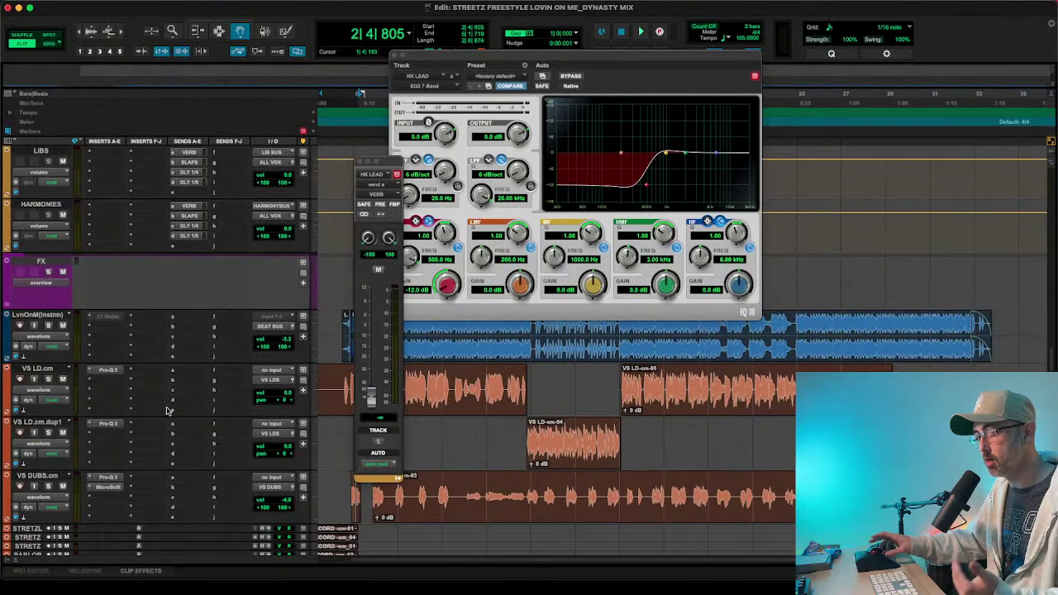
scroll(166, 409, up, 10)
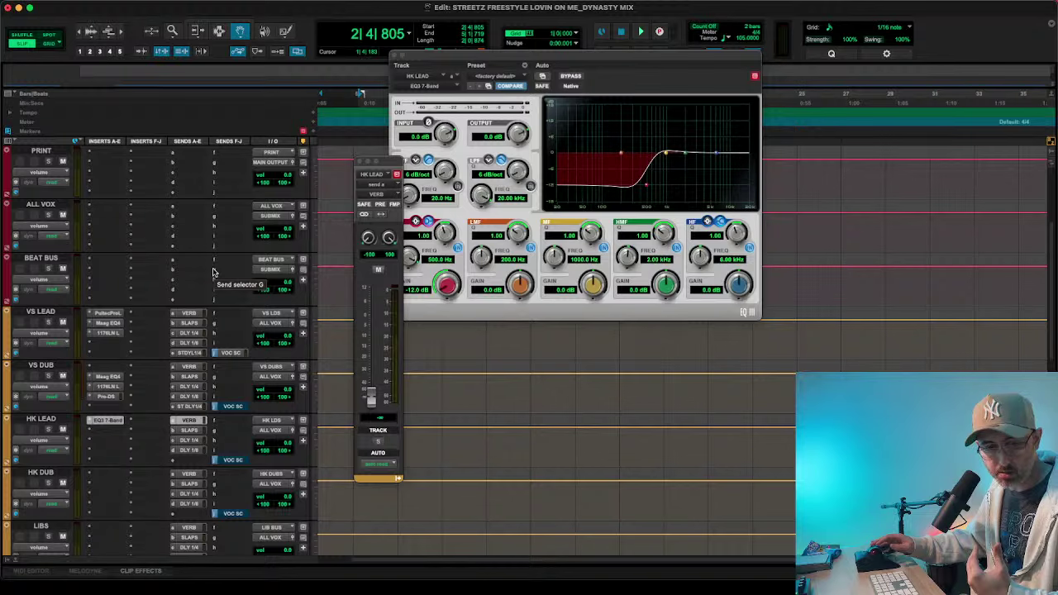
scroll(186, 273, up, 3)
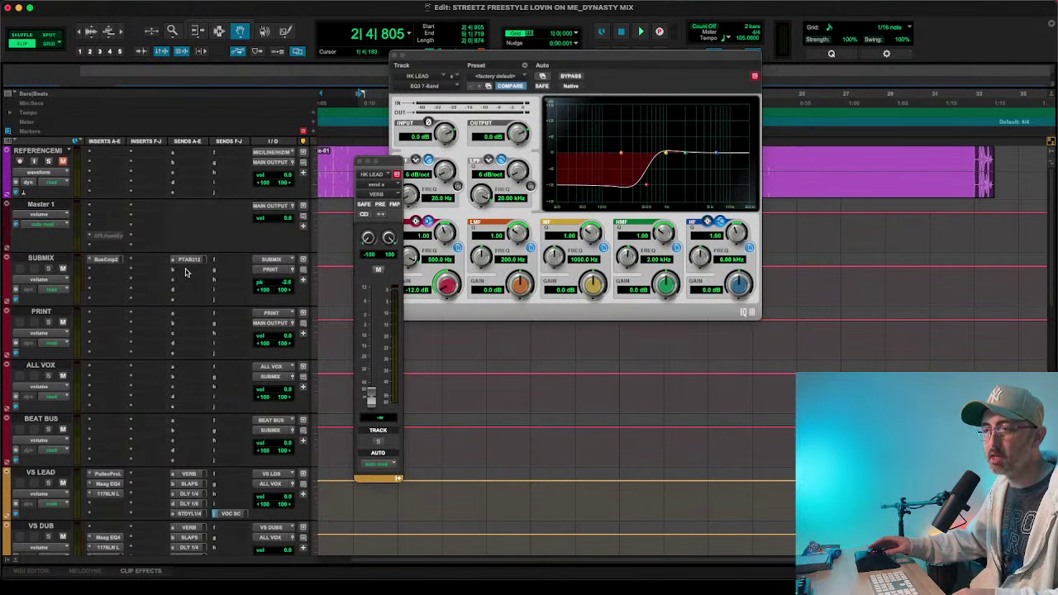
scroll(186, 272, down, 15)
scroll(186, 272, up, 15)
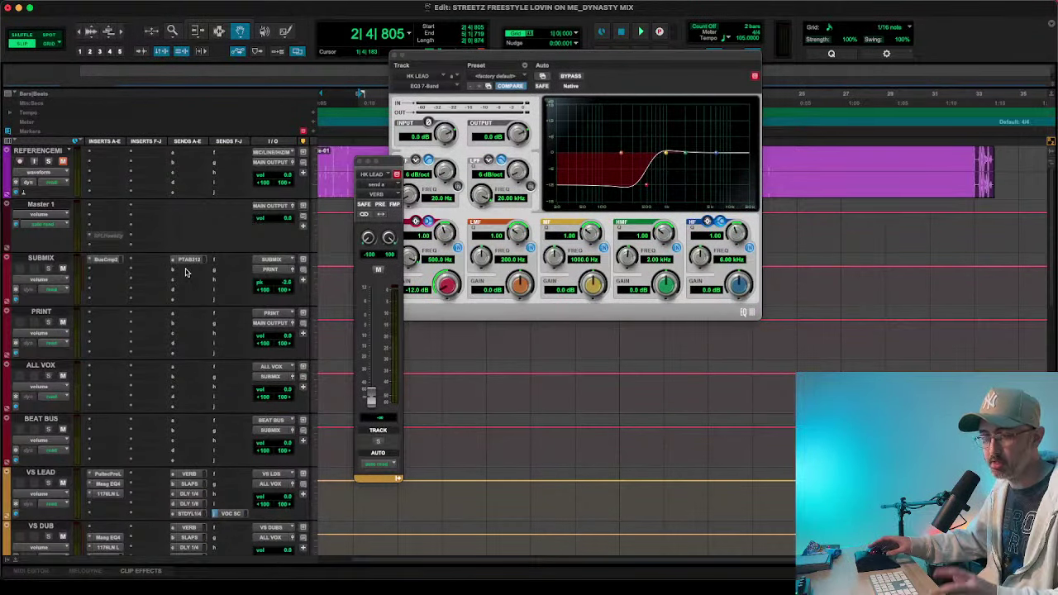
scroll(186, 272, down, 2)
scroll(186, 271, up, 2)
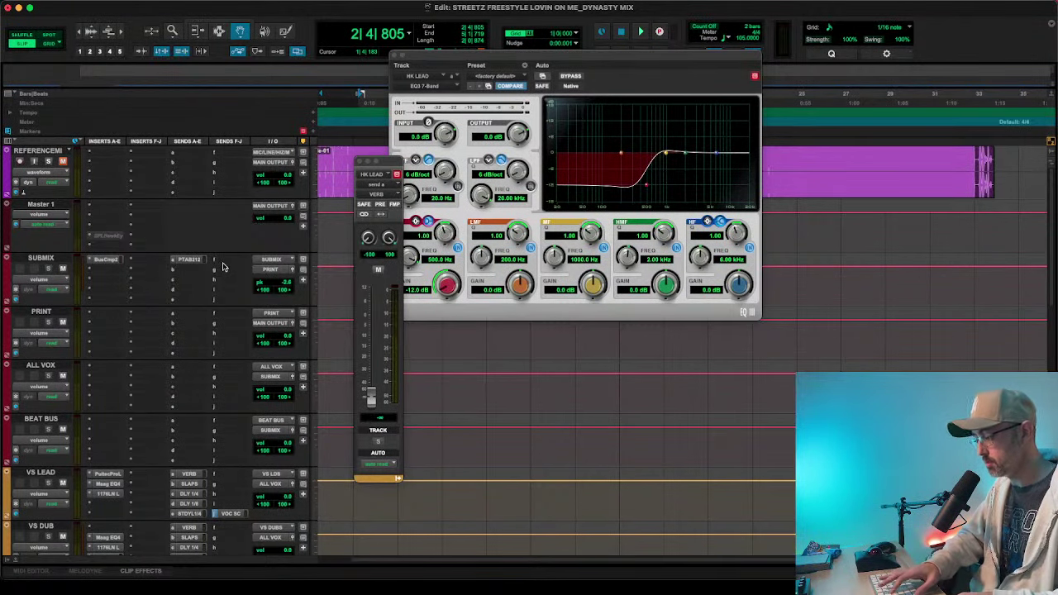
- Open the Mix window and examine the channel strips from the reference track across to the background vocals
key(super+equal)
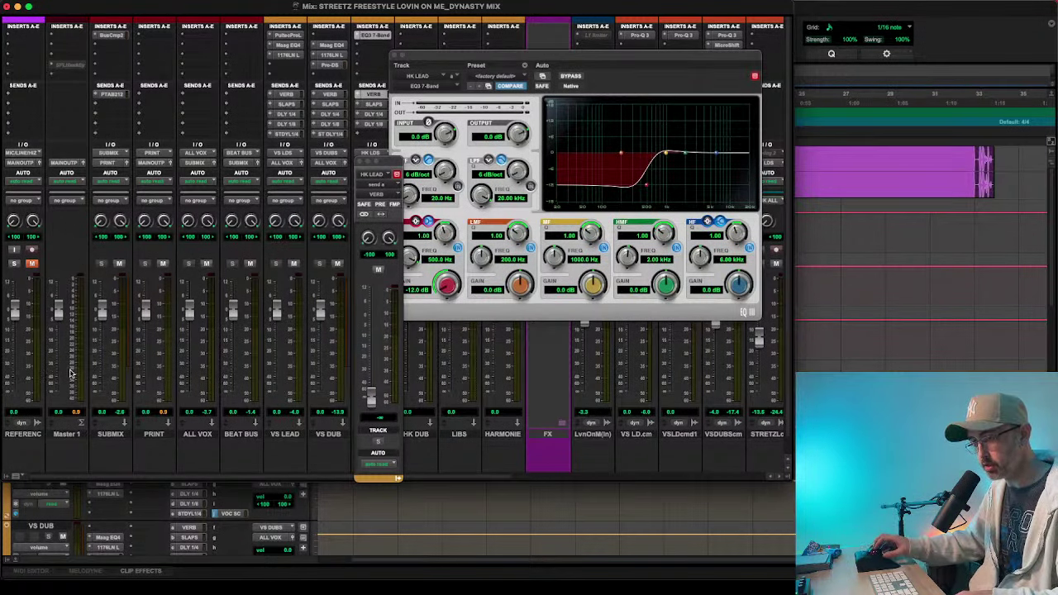
scroll(118, 374, right, 6)
scroll(117, 373, right, 1)
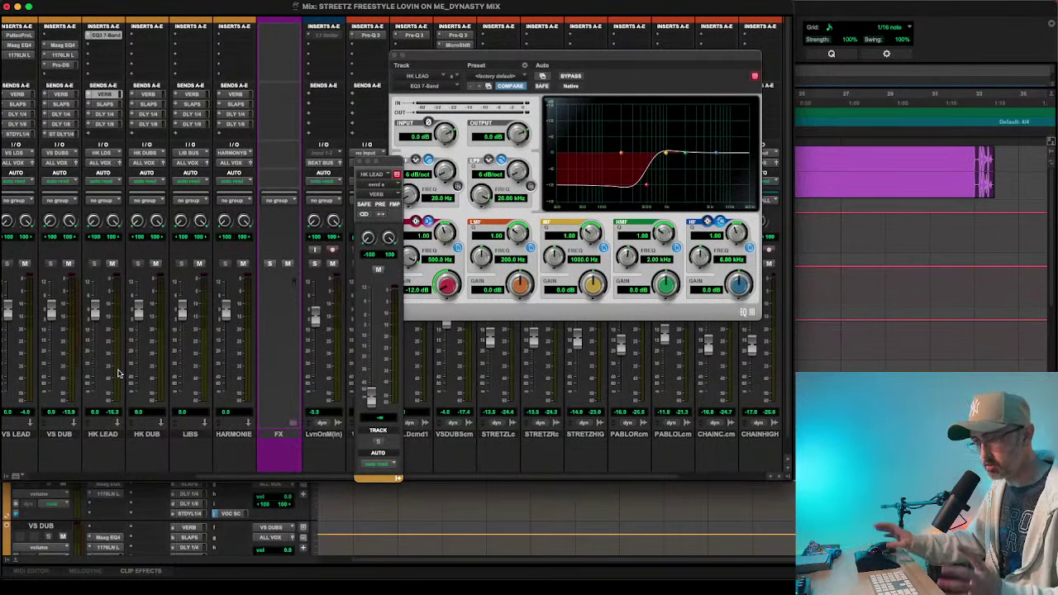
scroll(249, 406, left, 6)
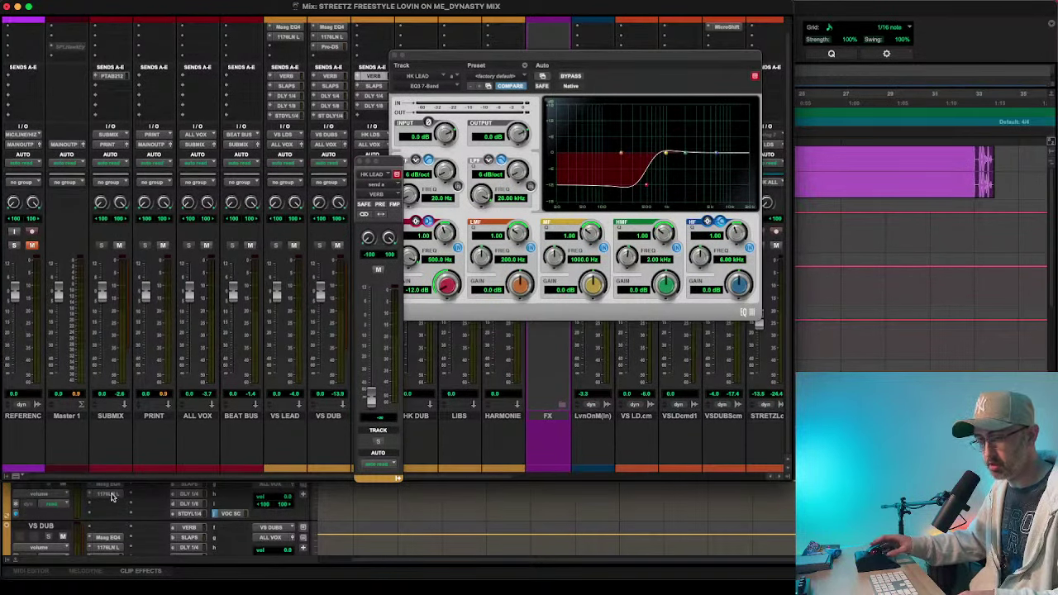
- Hide the Comments view in the Mix window and return to the Edit window
click(10, 481)
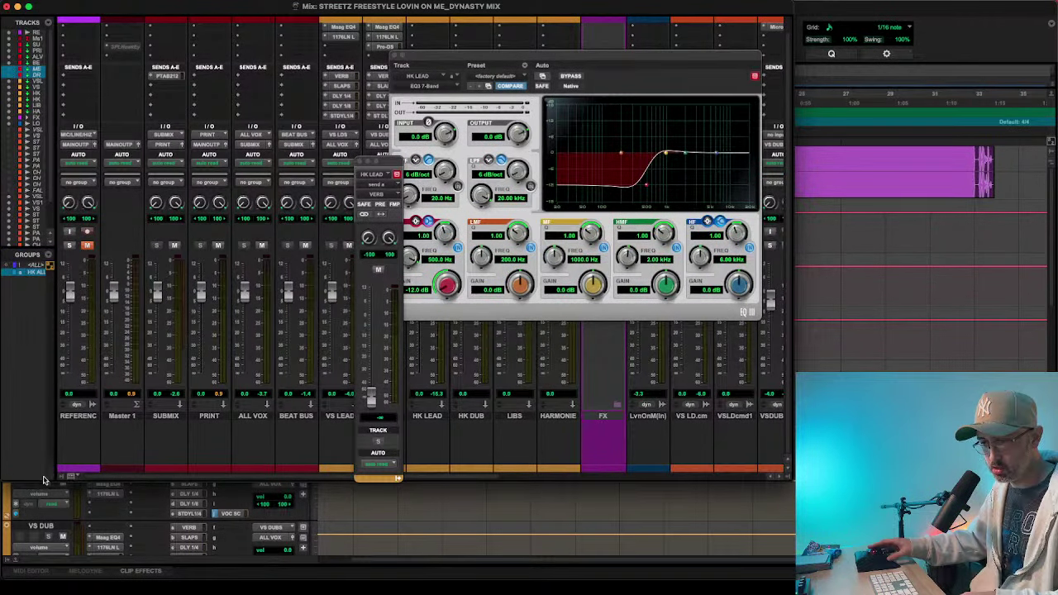
click(55, 478)
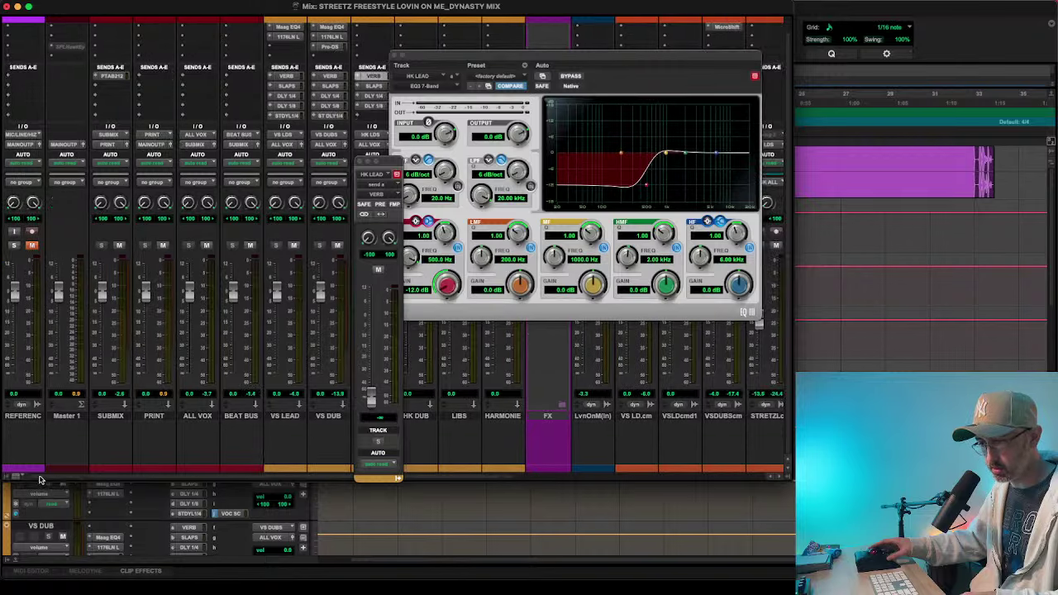
click(18, 478)
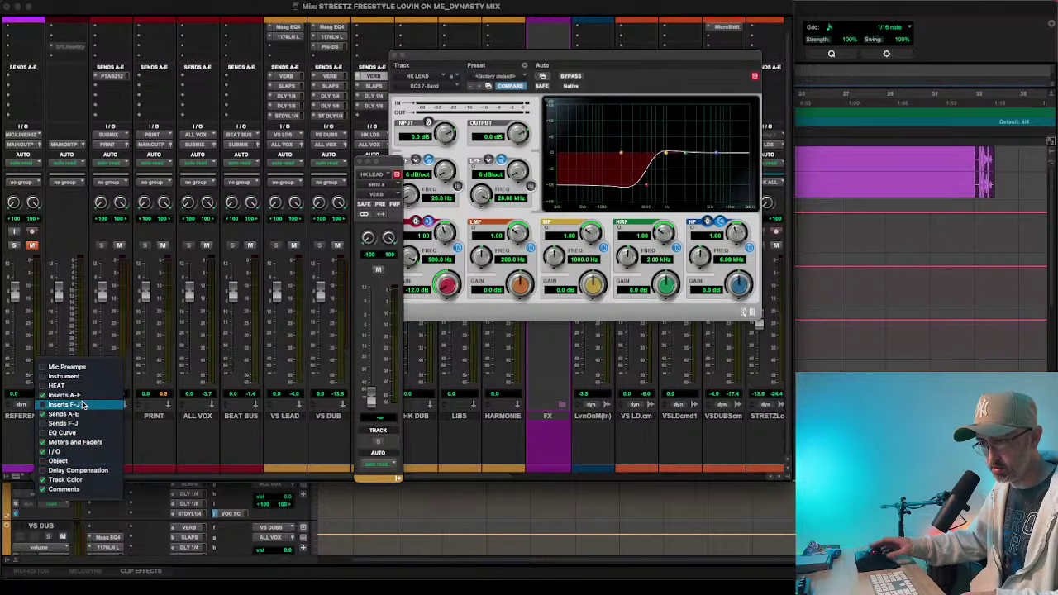
click(74, 496)
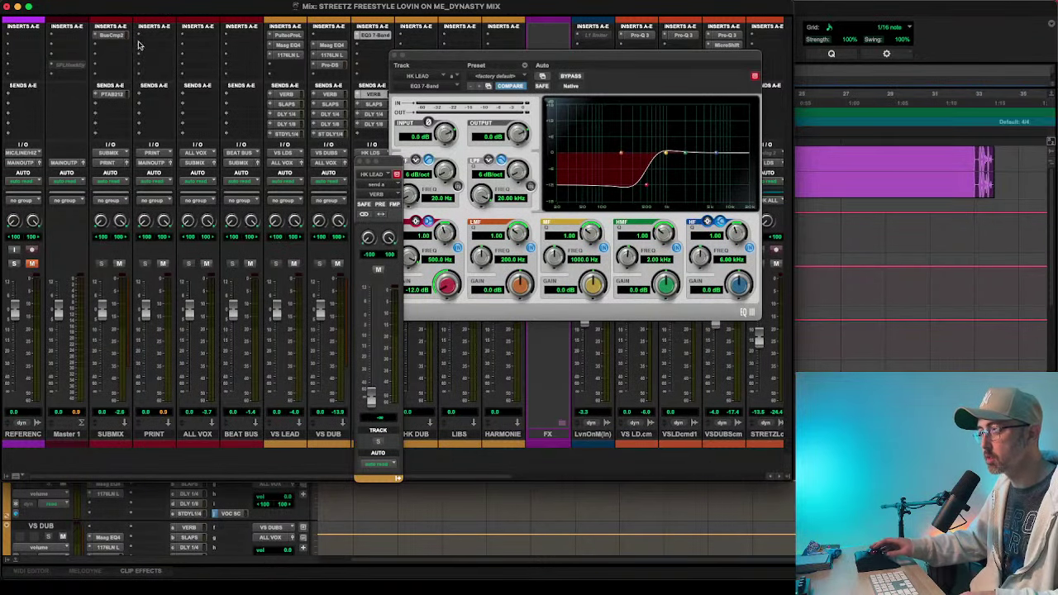
click(8, 7)
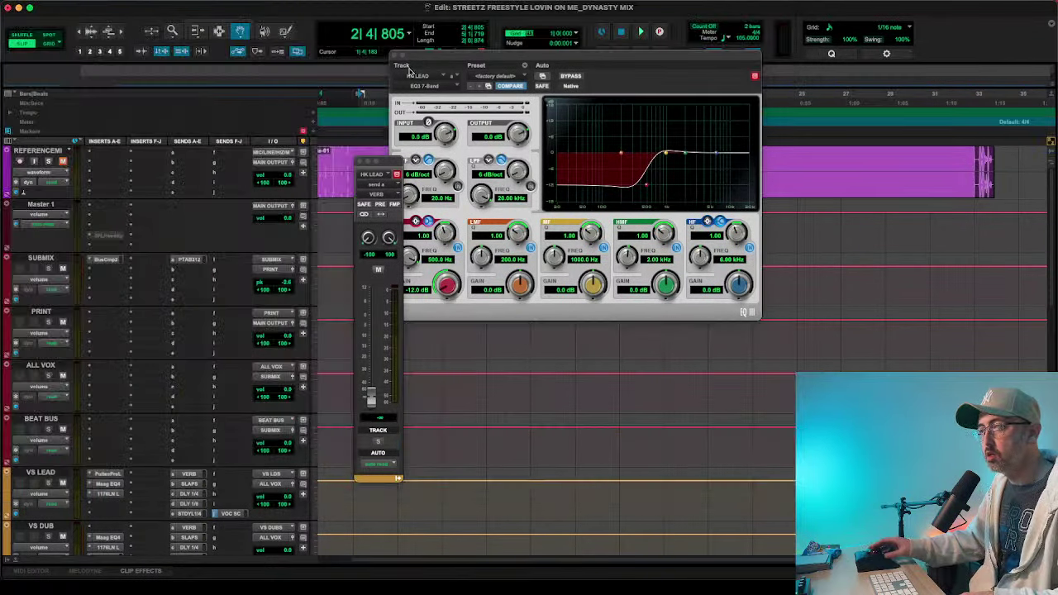
- Close the EQ window and remove the EQ3 7-Band insert from the HK LEAD bus
click(395, 56)
scroll(95, 355, down, 5)
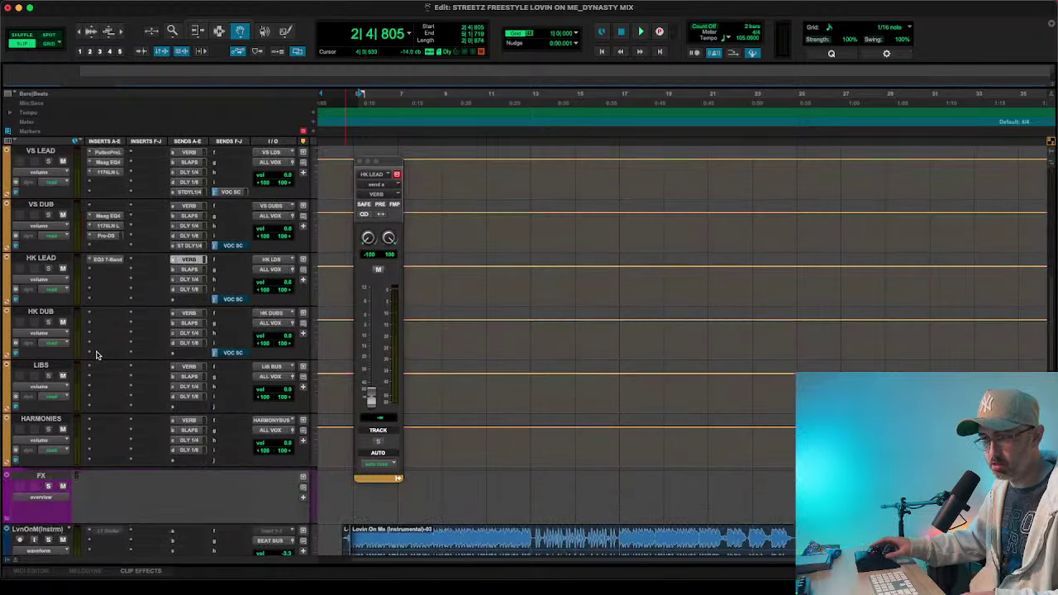
click(93, 370)
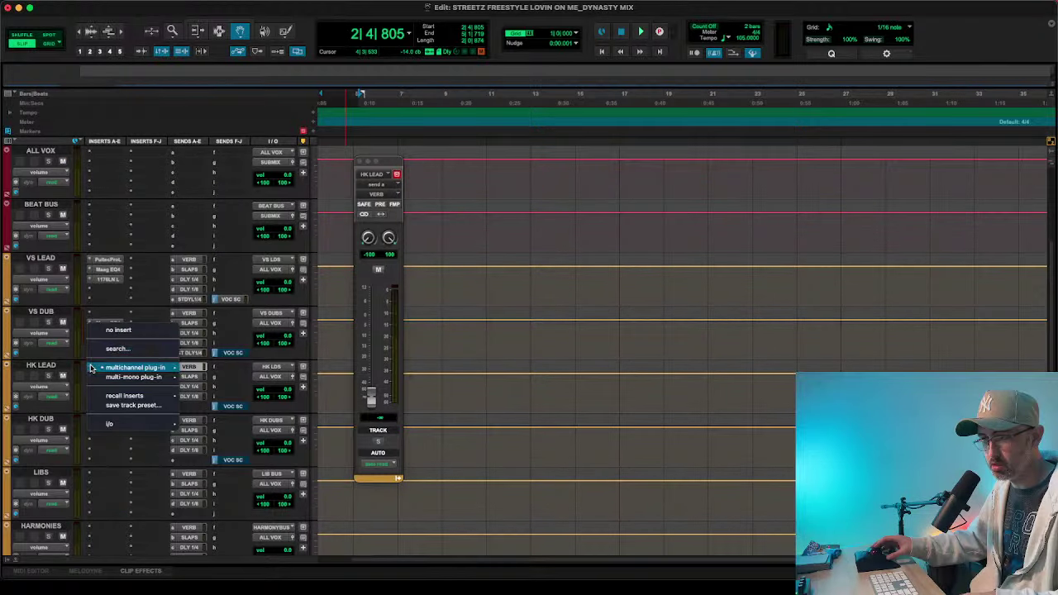
click(112, 329)
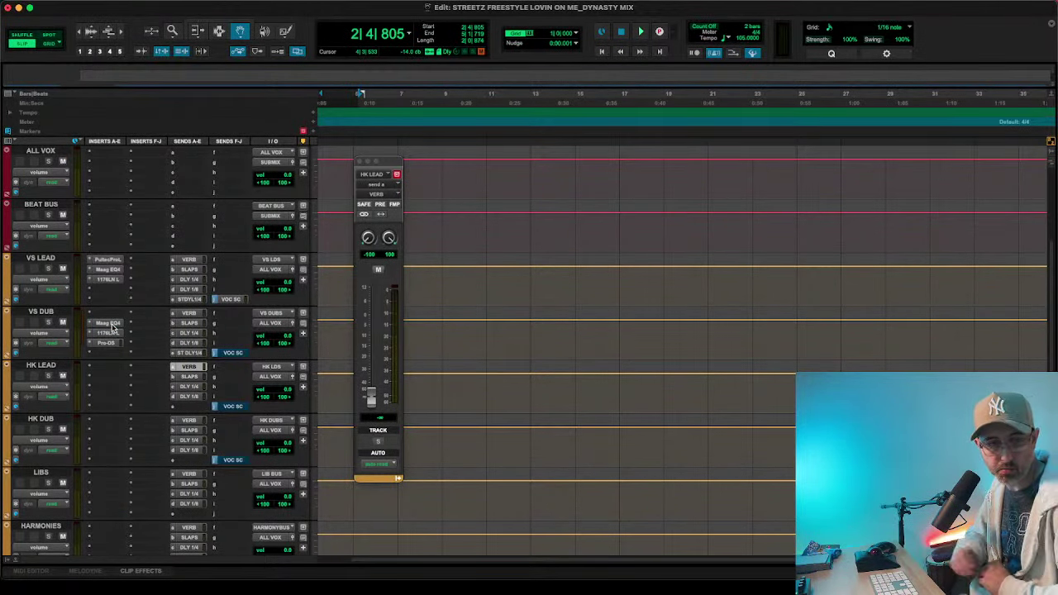
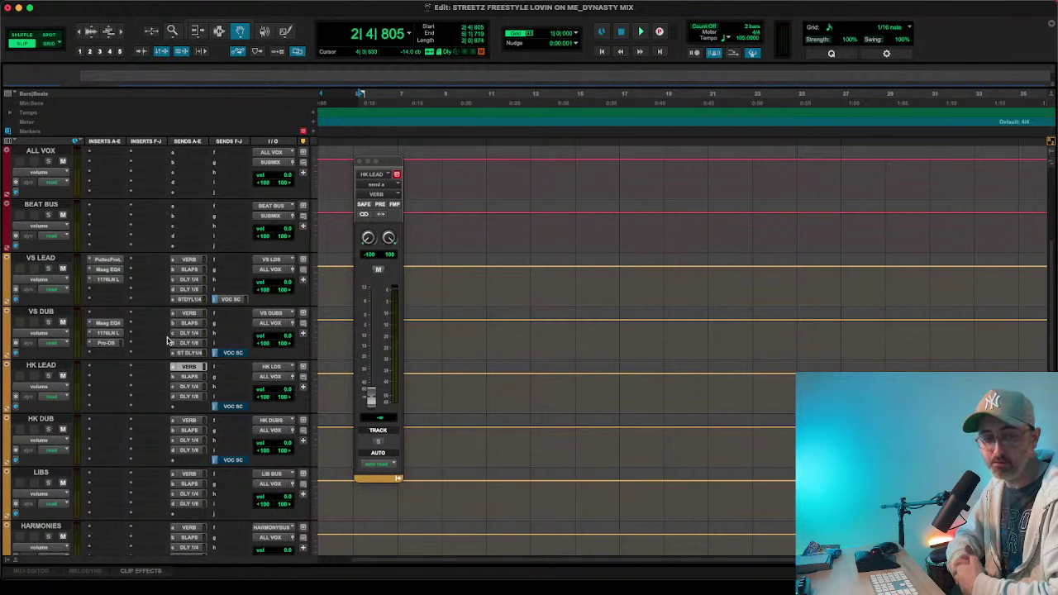
- Undo the lead vocal clip splits and track moves until the VS LD-cm-03 clip is whole again on the VS LD.cm track
scroll(180, 323, down, 2)
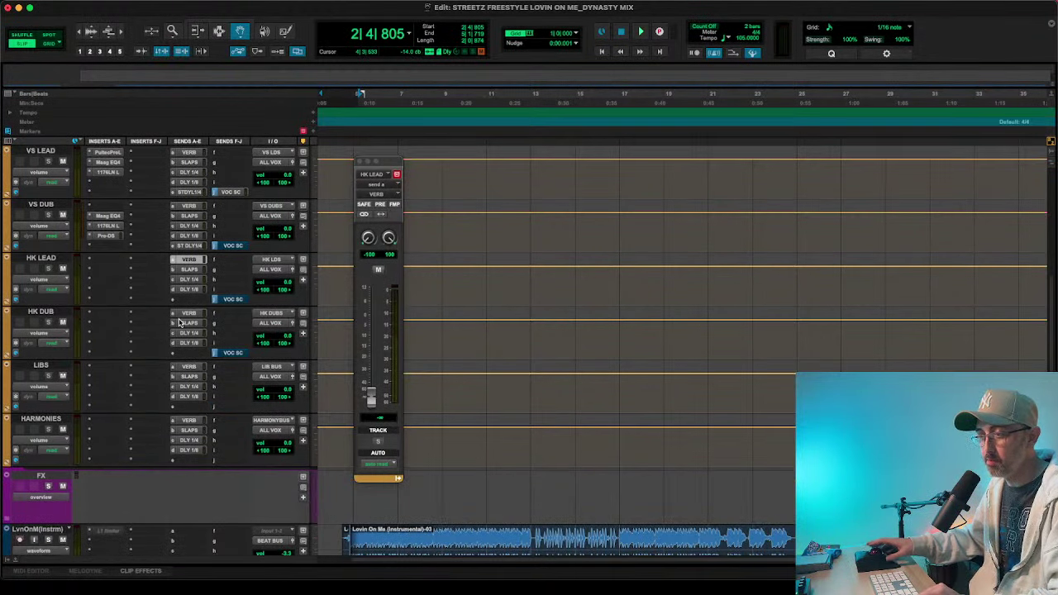
scroll(178, 322, down, 6)
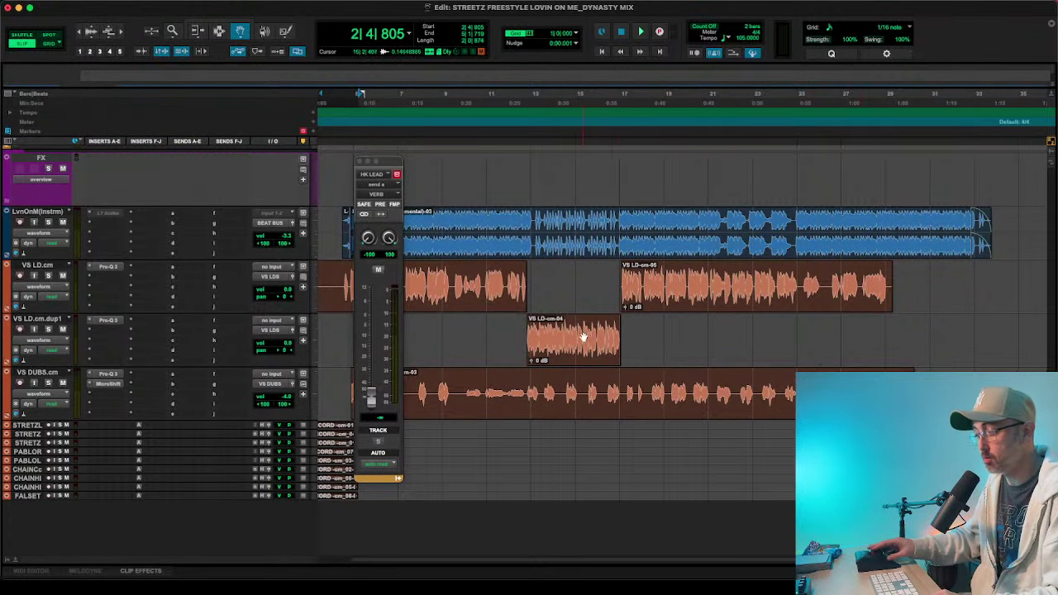
drag(582, 337, 582, 309)
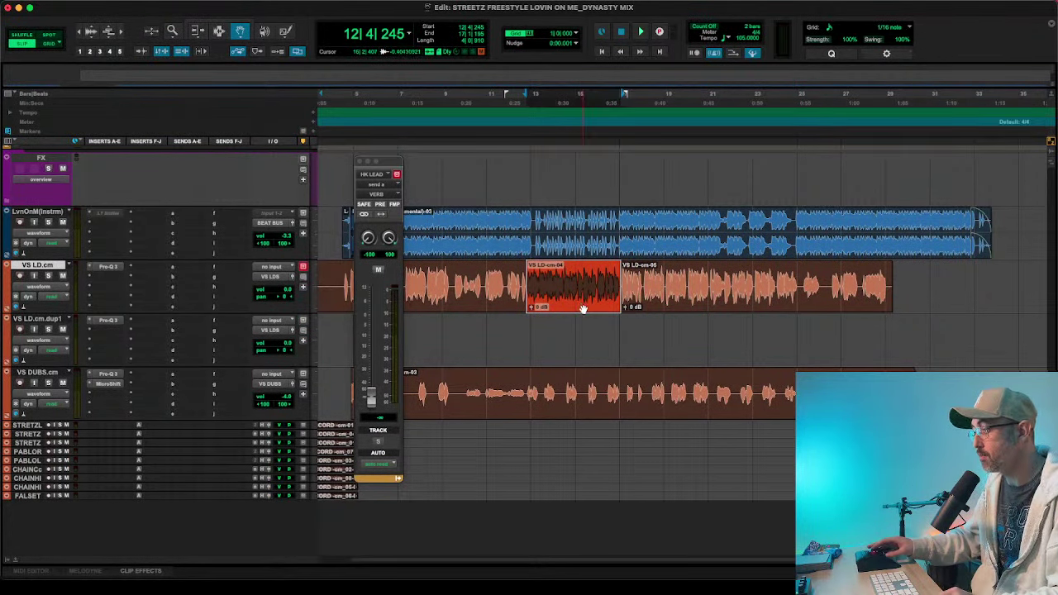
key(super+z)
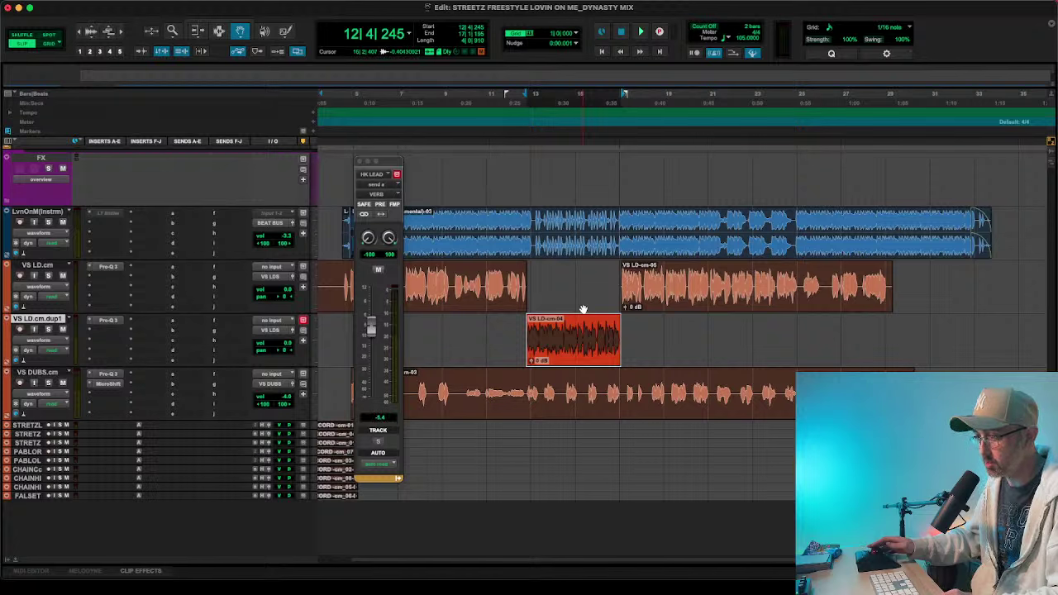
key(super+z)
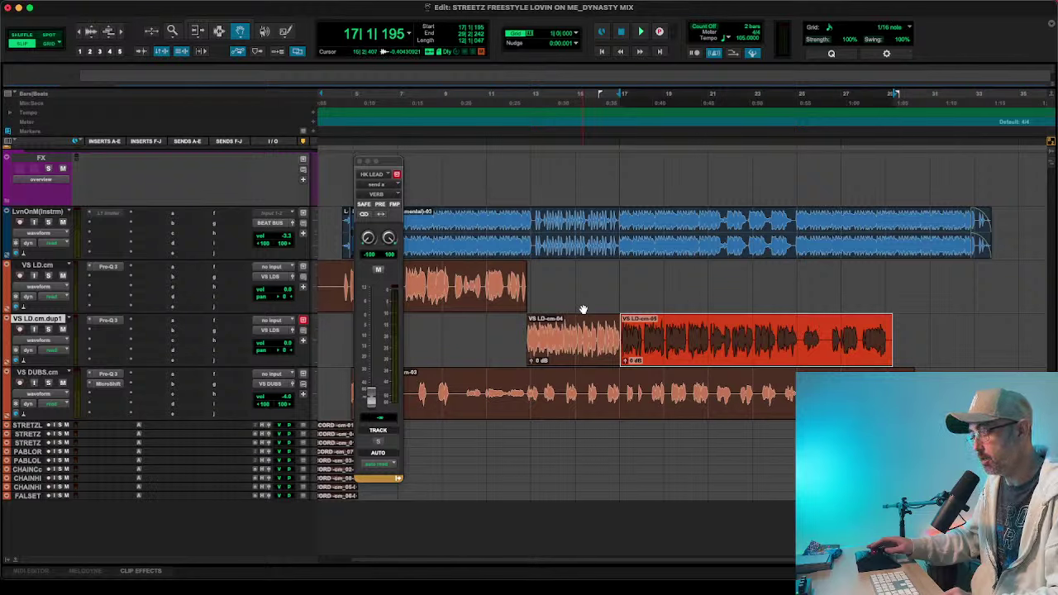
key(super+z)
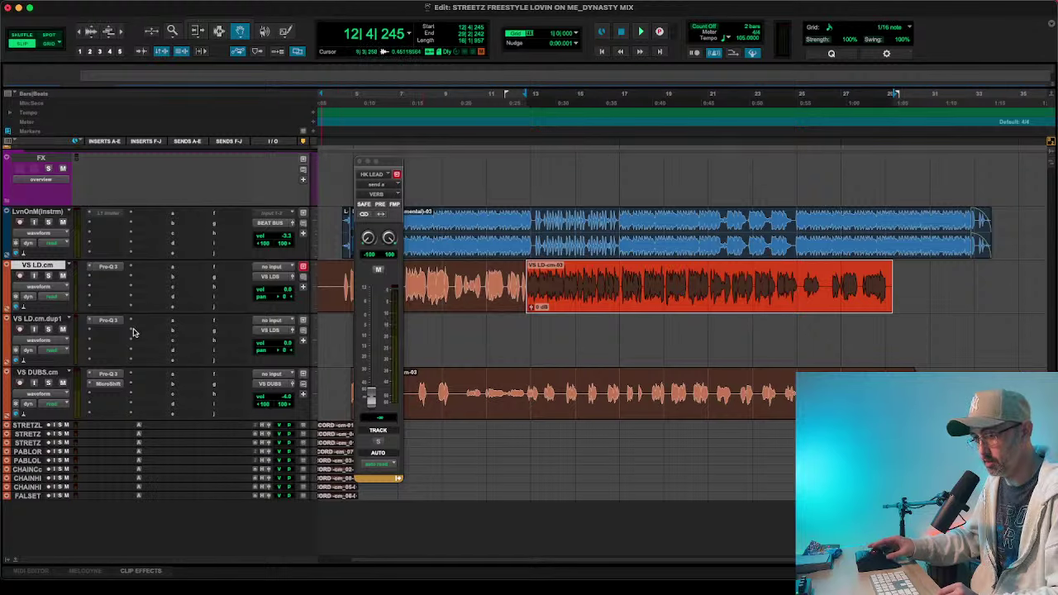
- Hide the duplicate lead vocal track VS LD.cm.dup1 and make it inactive
click(50, 324)
right_click(49, 324)
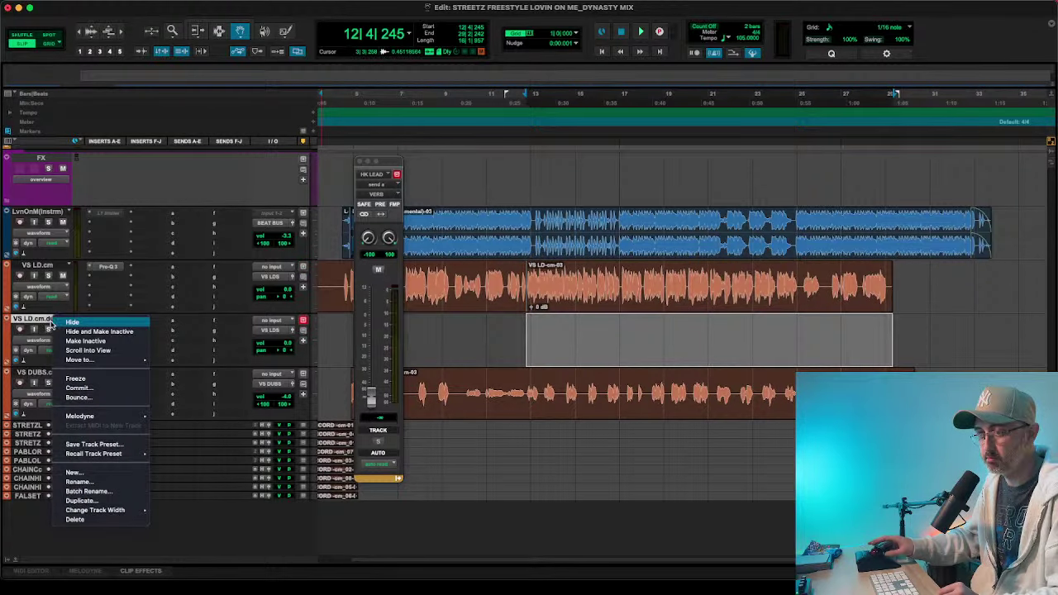
click(99, 331)
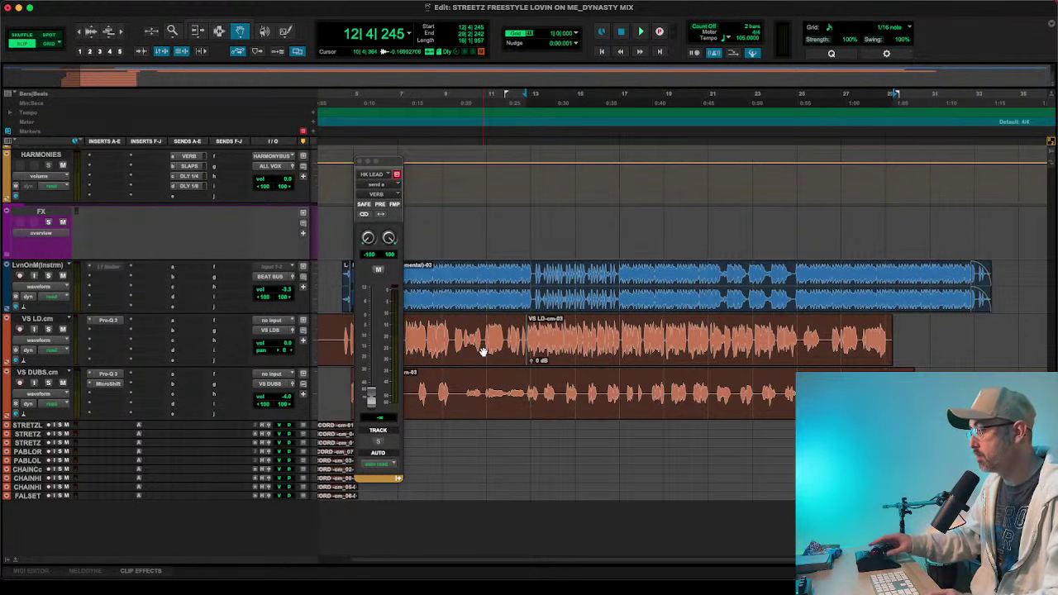
- Trim the end of the VS DUBS.cm clip slightly shorter and switch to the Grabber tool
drag(913, 392, 908, 393)
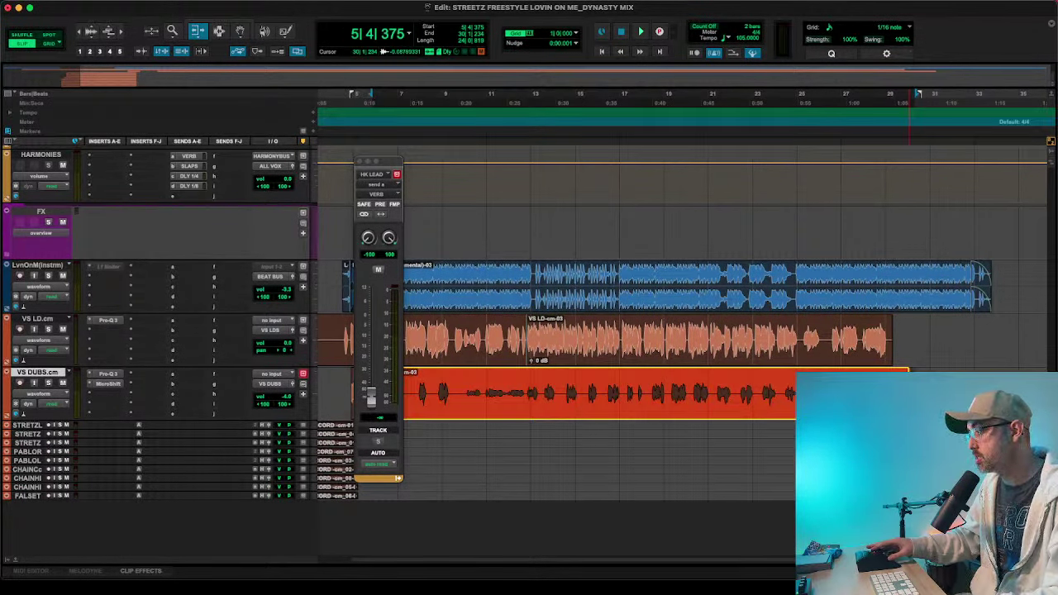
key(F8)
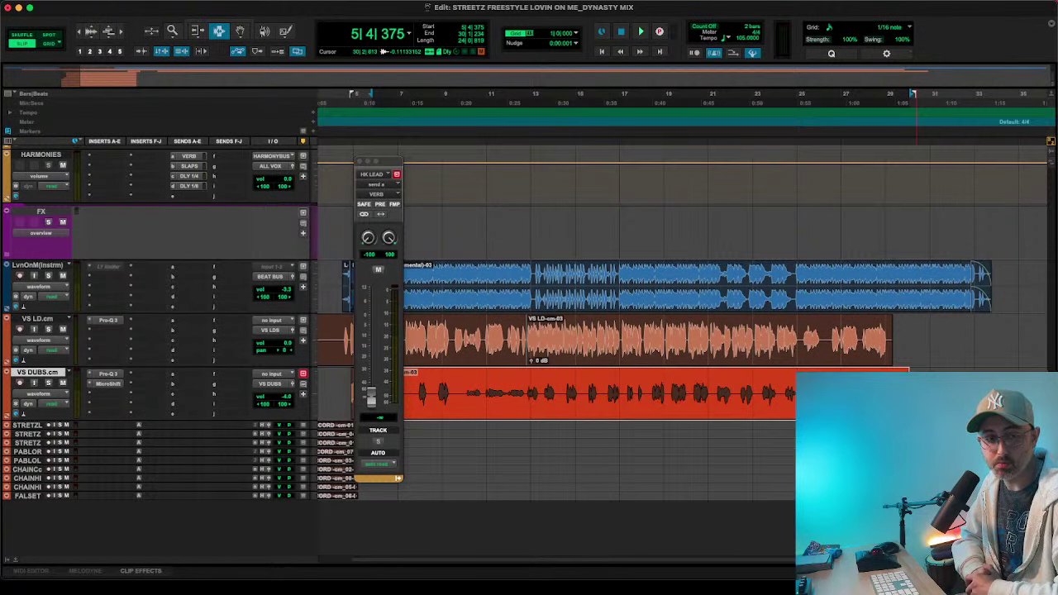
- Switch to OBS Studio and transition the program output to the PODCAST scene
mouse_move(789, 578)
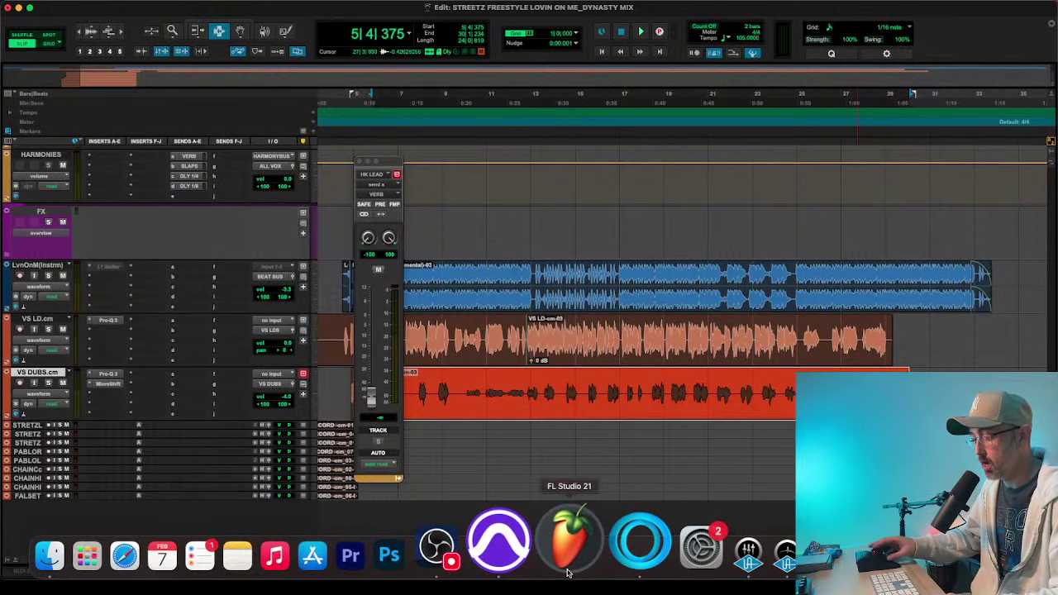
click(486, 555)
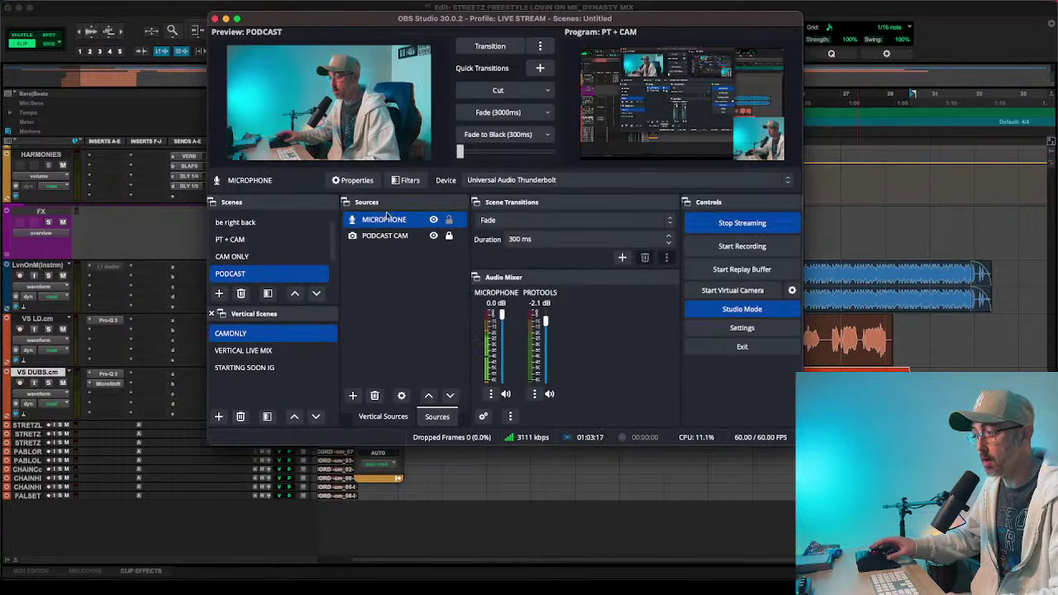
click(491, 48)
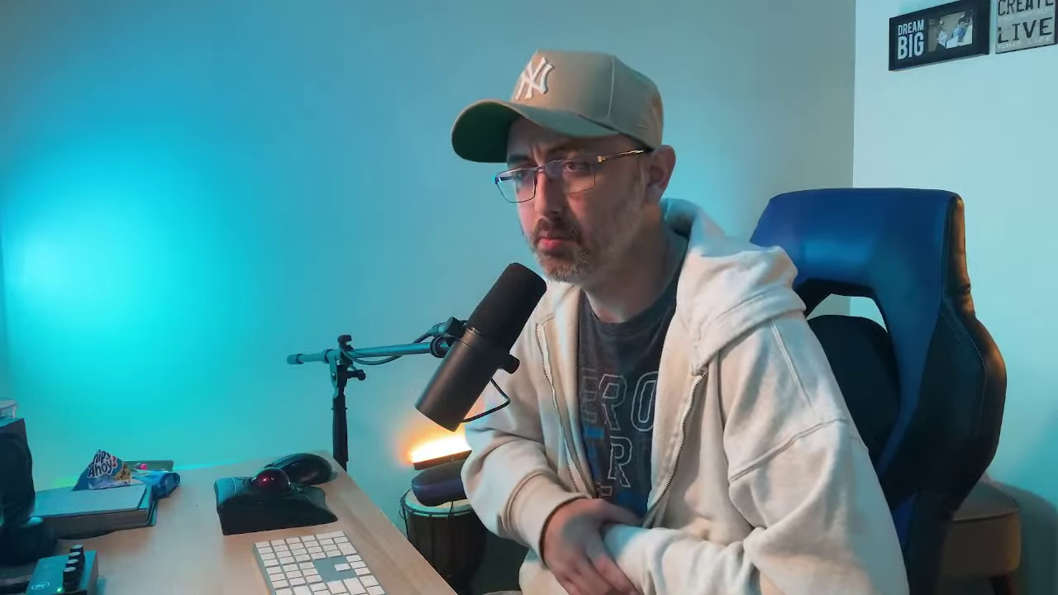
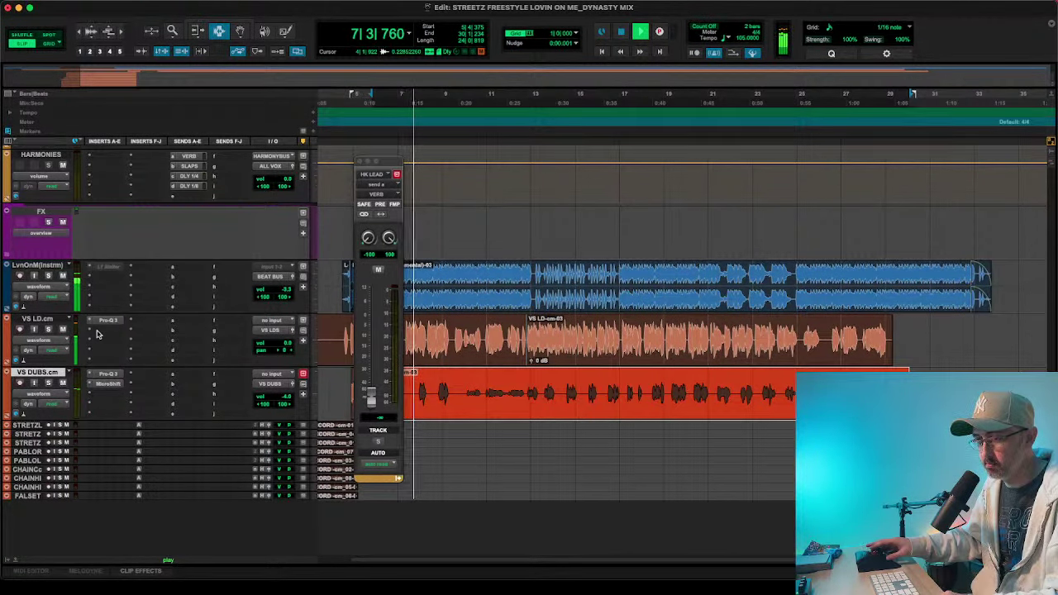
- Lower the VS LD.cm lead vocal track's volume slightly below 0 dB during playback
click(281, 344)
drag(281, 344, 282, 348)
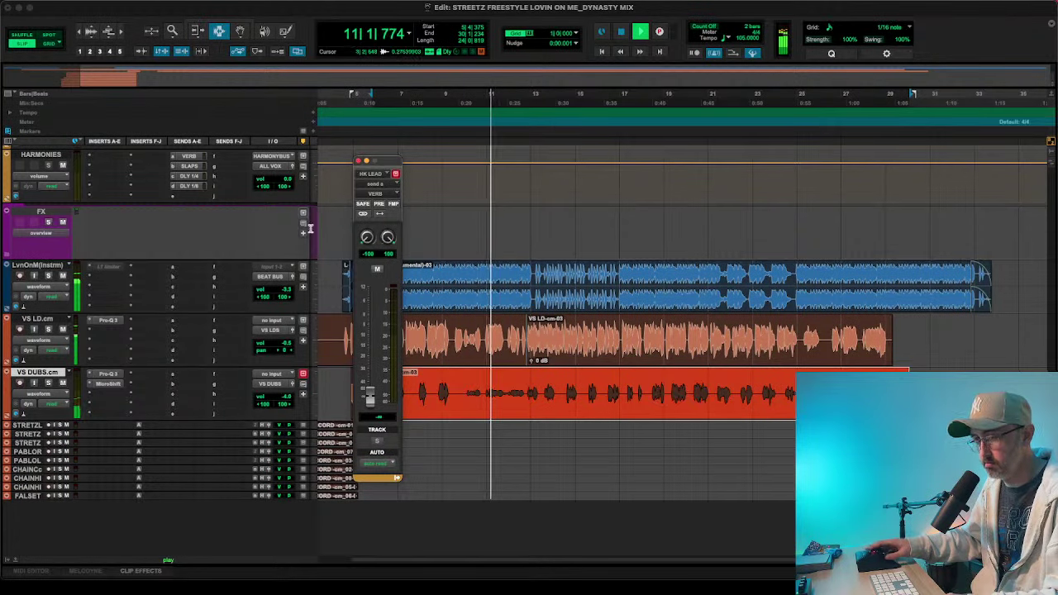
- Insert the stereo AMEK EQ 200 after the bus compressor on the SUBMIX track and reposition its window
scroll(221, 301, up, 10)
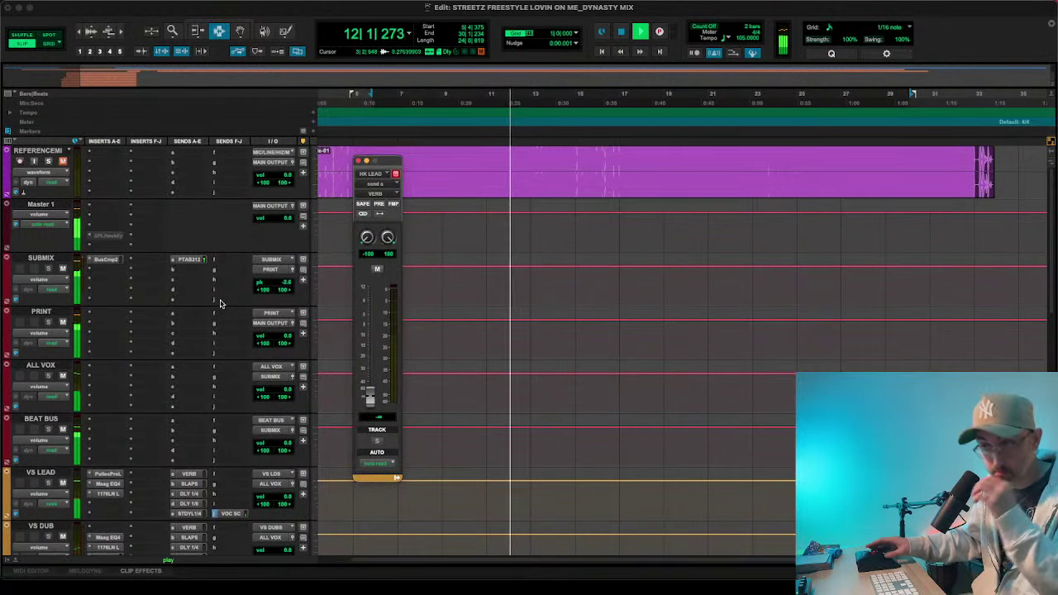
click(105, 270)
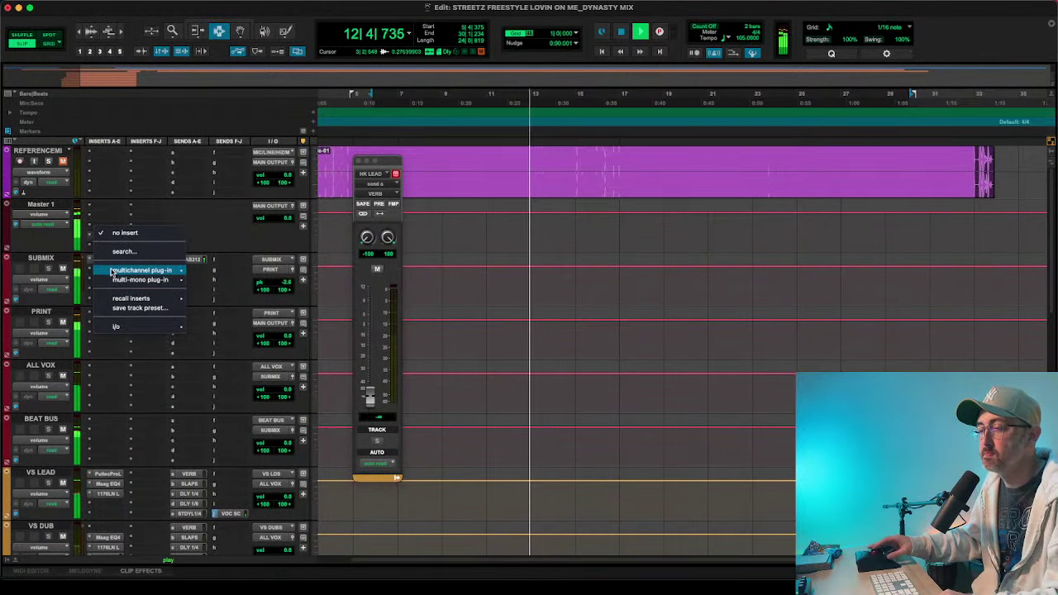
mouse_move(143, 269)
mouse_move(233, 156)
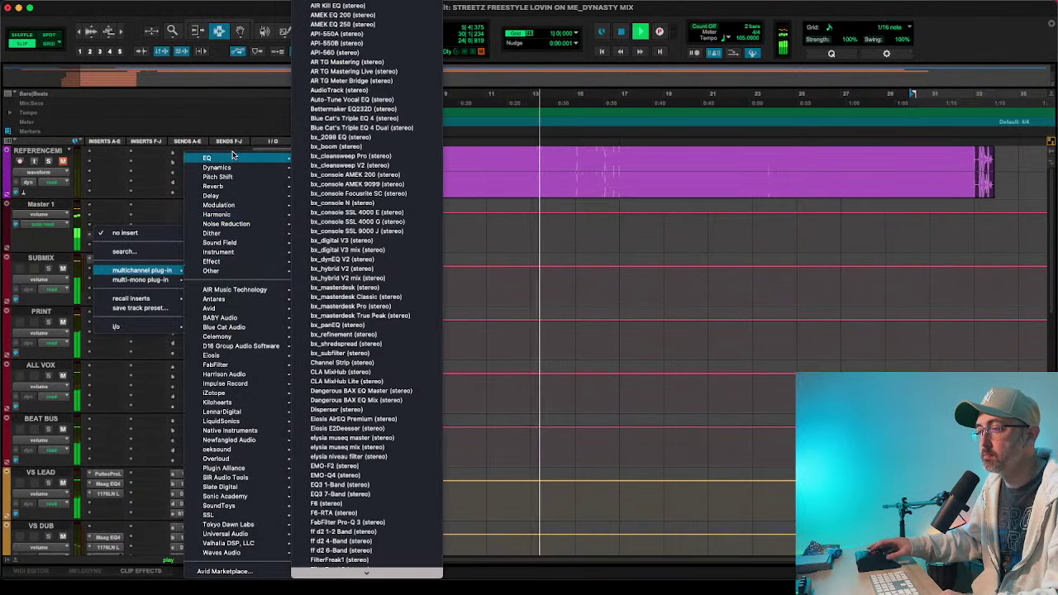
click(345, 15)
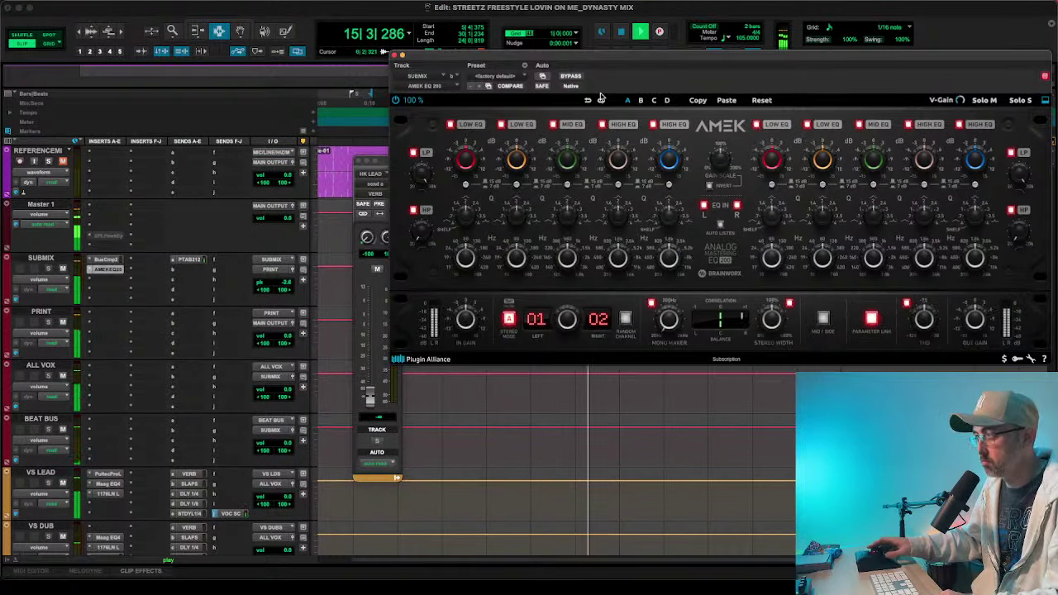
drag(634, 55, 416, 60)
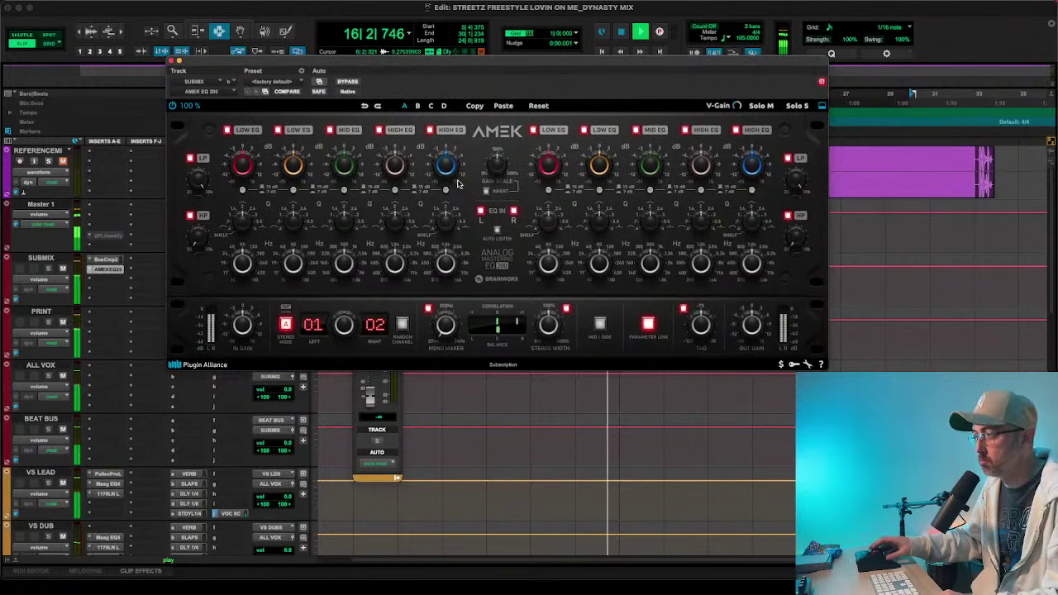
- Adjust the gain and Q of the AMEK EQ 200's blue High EQ band and enable Auto Listen
drag(455, 176, 454, 172)
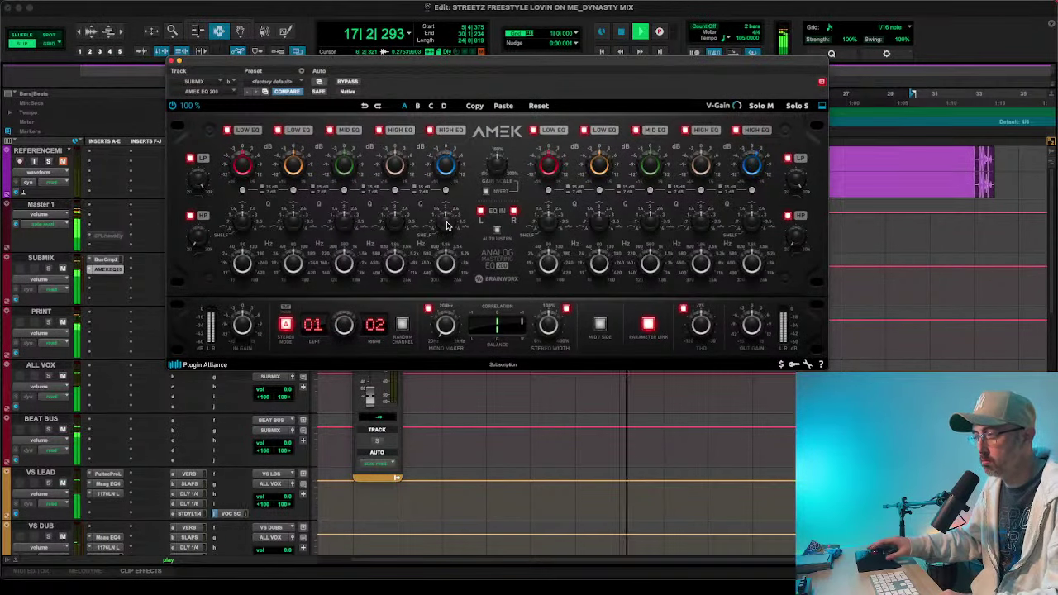
drag(448, 222, 442, 247)
click(498, 231)
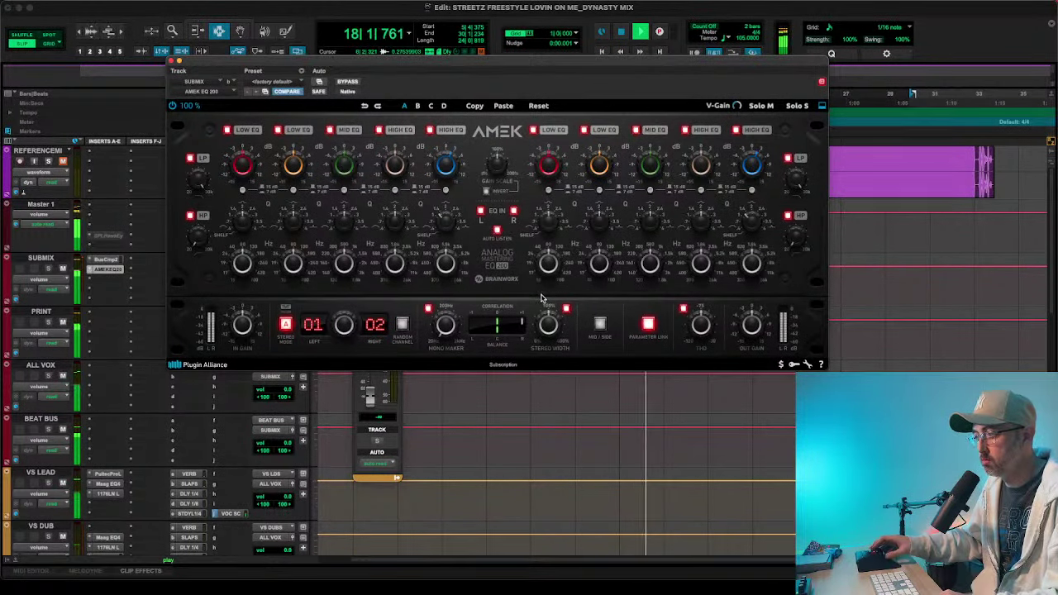
- Set the AMEK EQ 200's Mono Maker to about 40 Hz, unlink its parameters and enable mid/side processing
mouse_move(548, 329)
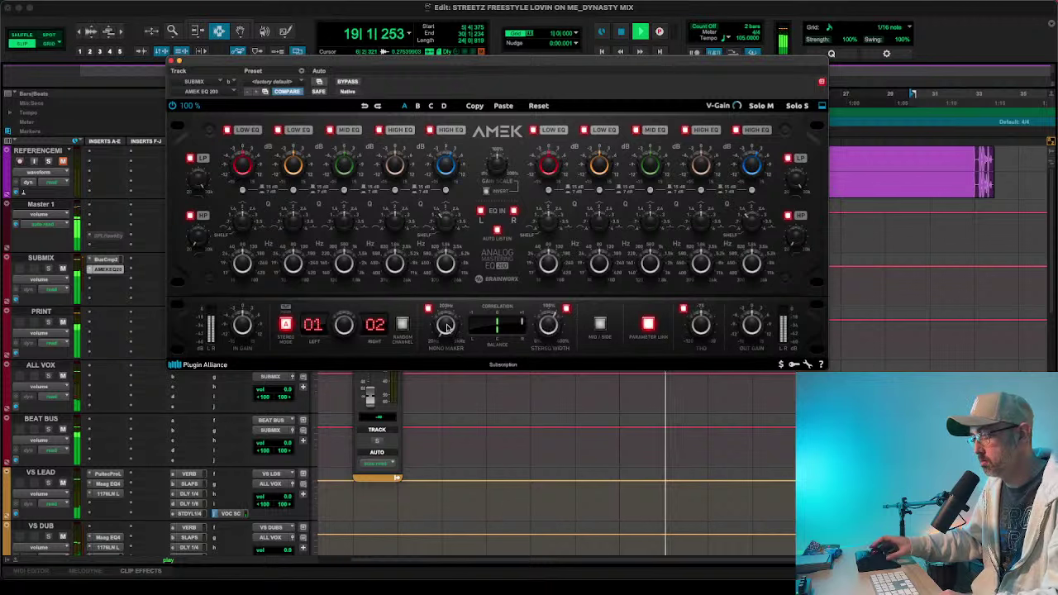
drag(445, 326, 445, 298)
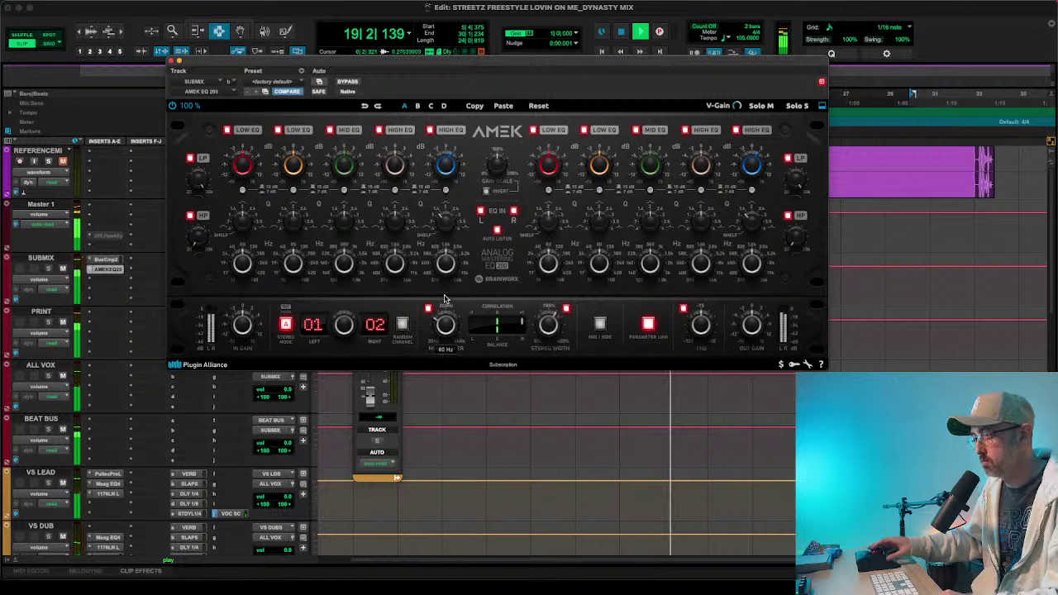
click(648, 324)
click(602, 326)
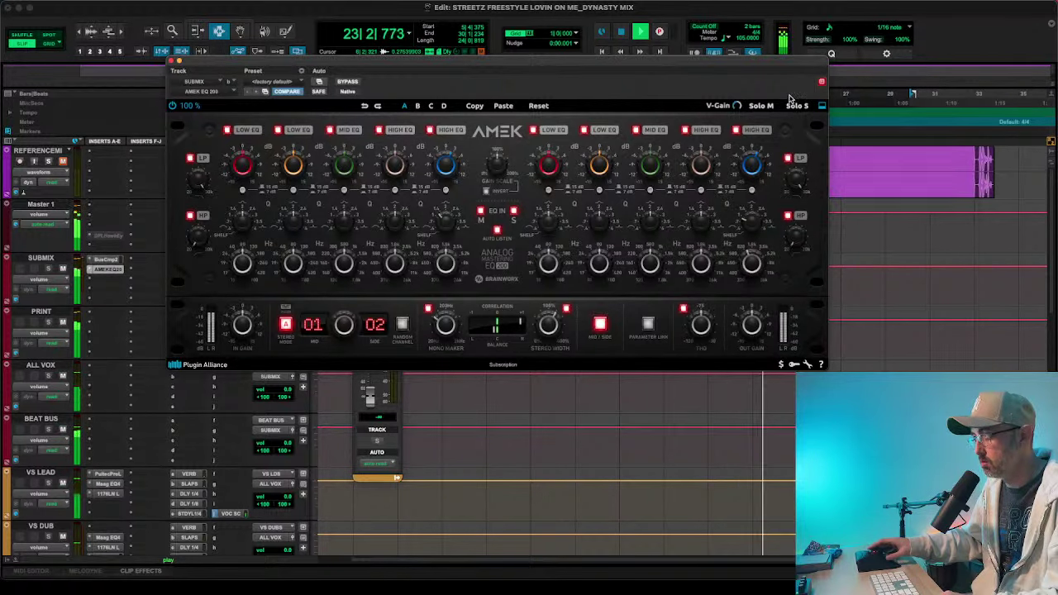
- Restart playback with the side signal soloed, tune the side channel's Mid EQ frequency, boost it about 1.3 dB, and unsolo the side
mouse_move(706, 254)
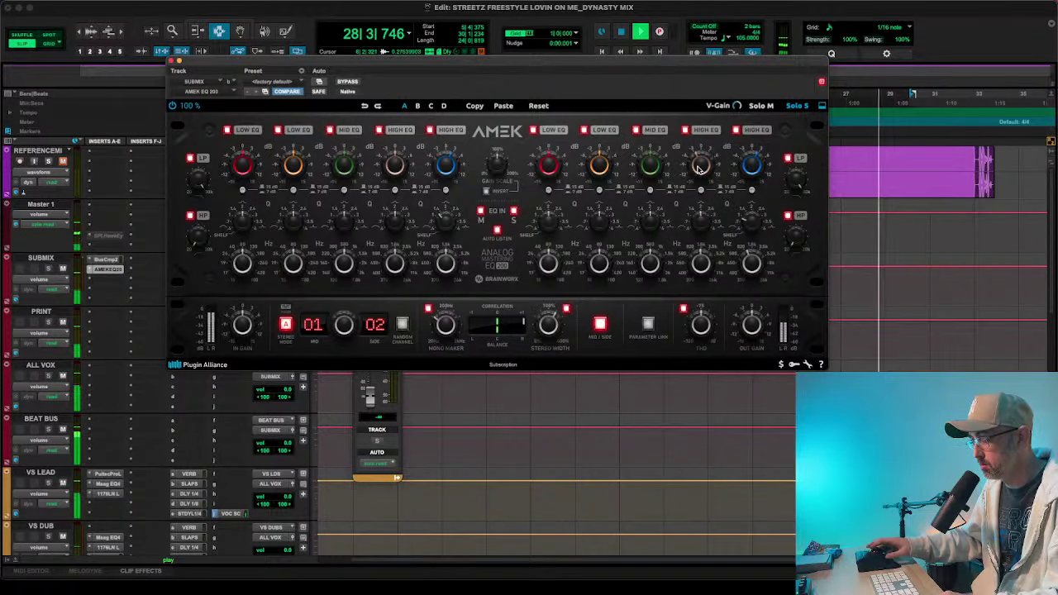
key(space)
key(space)
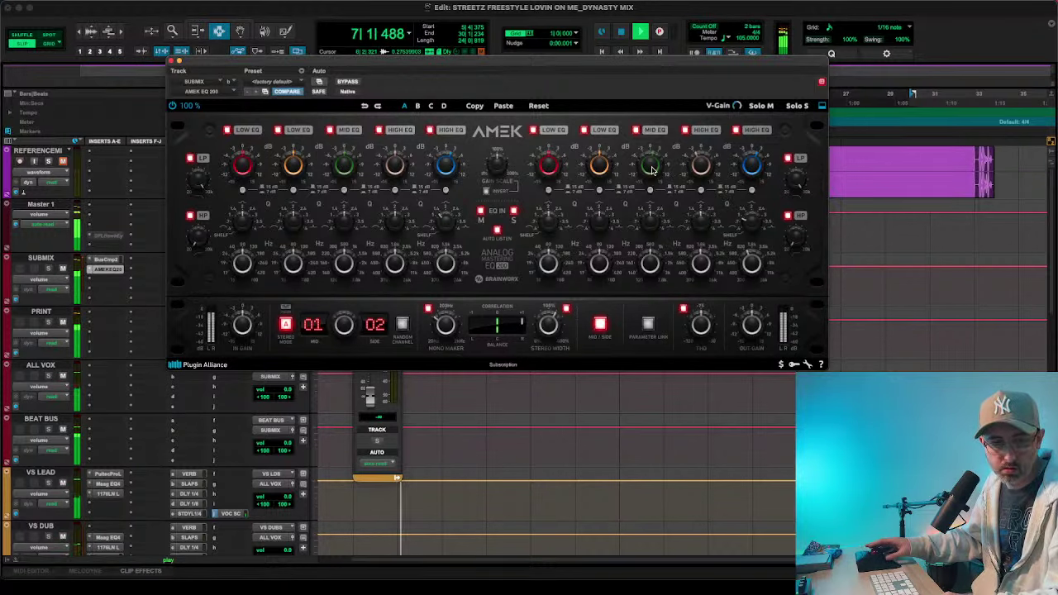
click(794, 106)
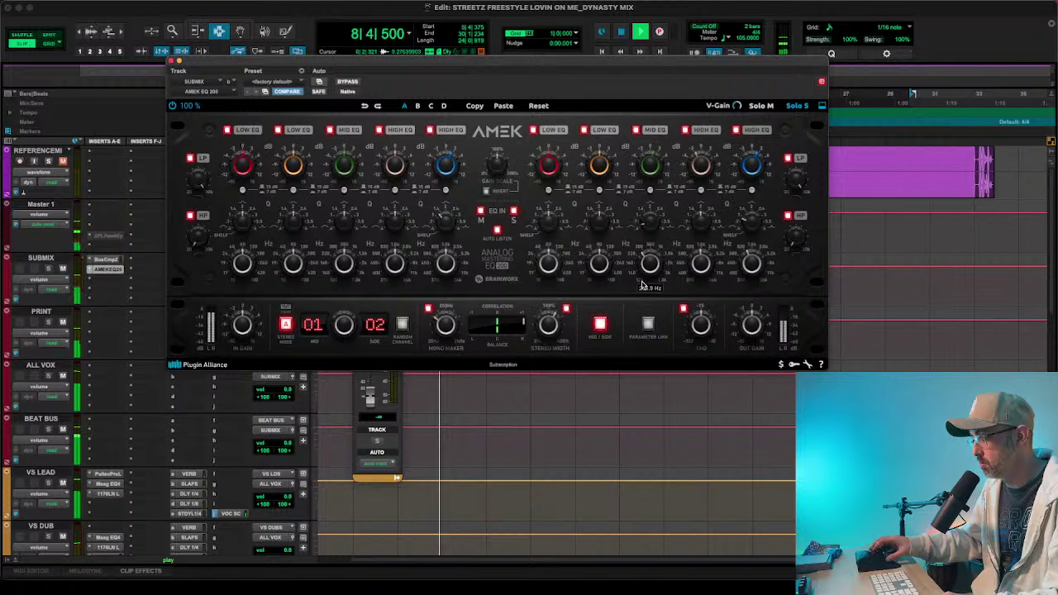
drag(641, 290, 640, 292)
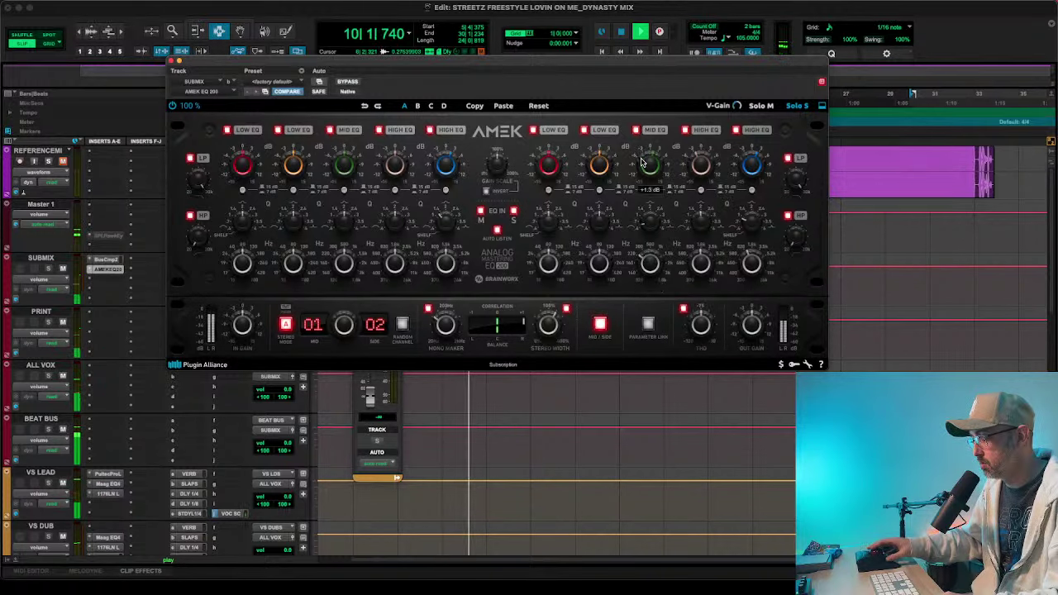
click(796, 105)
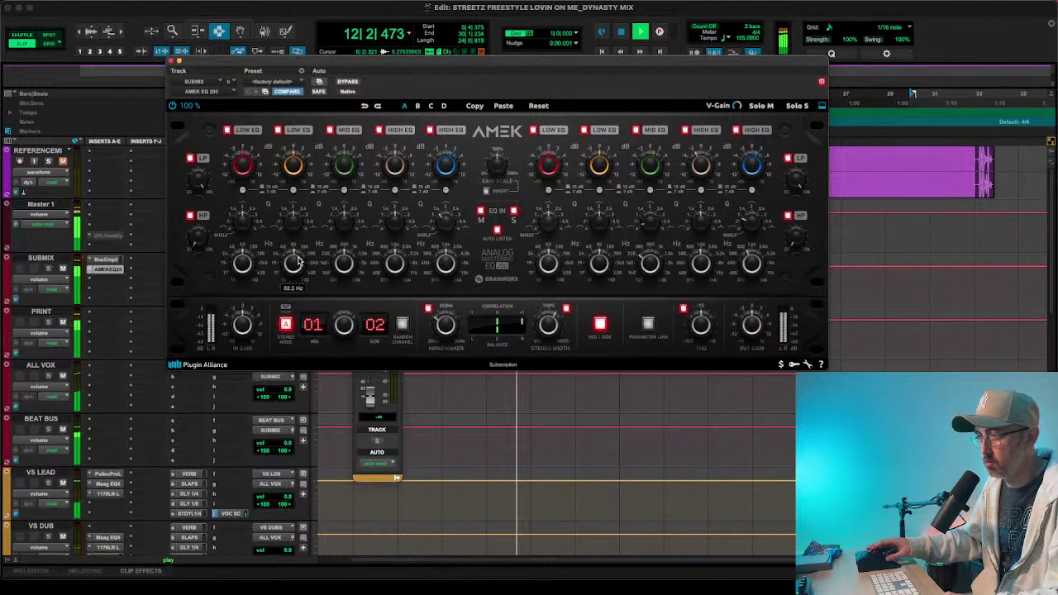
- Shape the mid channel by adjusting the second Low EQ band, cutting High EQ about 0.6 dB and tuning the Mid EQ to about 905 Hz
drag(316, 229, 323, 208)
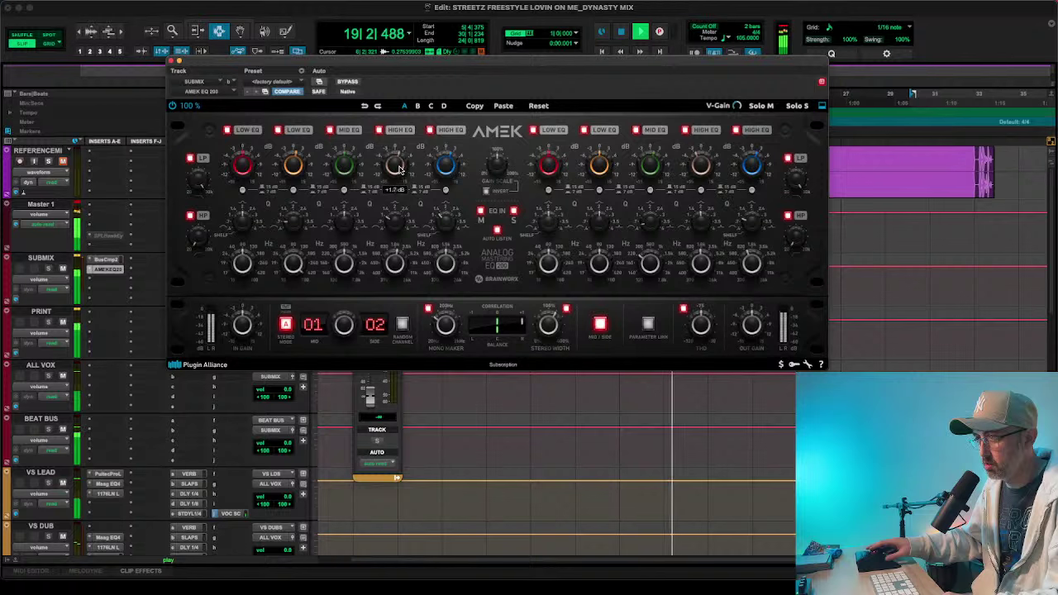
drag(399, 170, 398, 173)
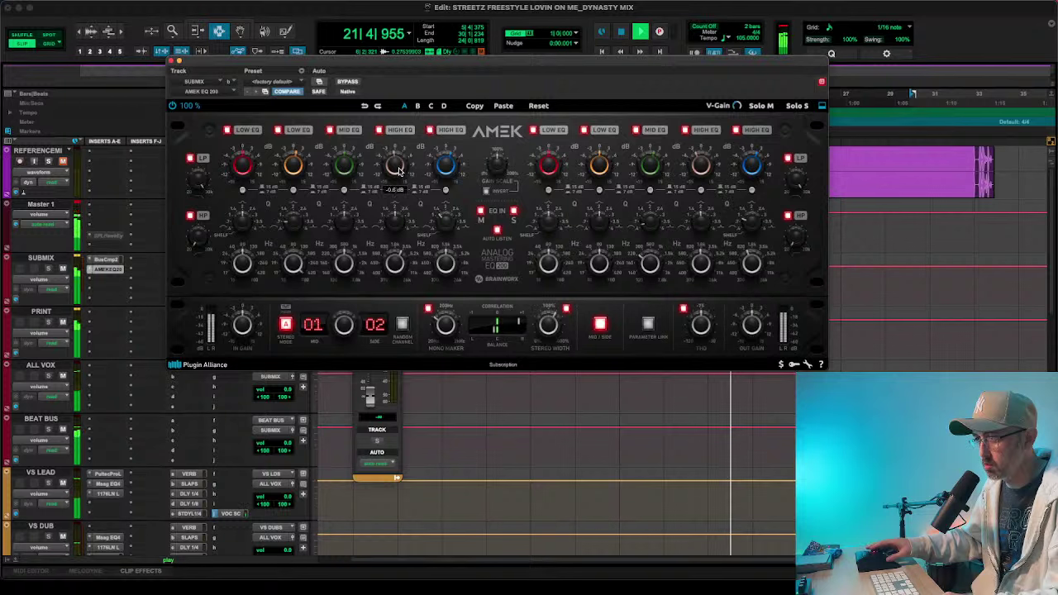
mouse_move(349, 222)
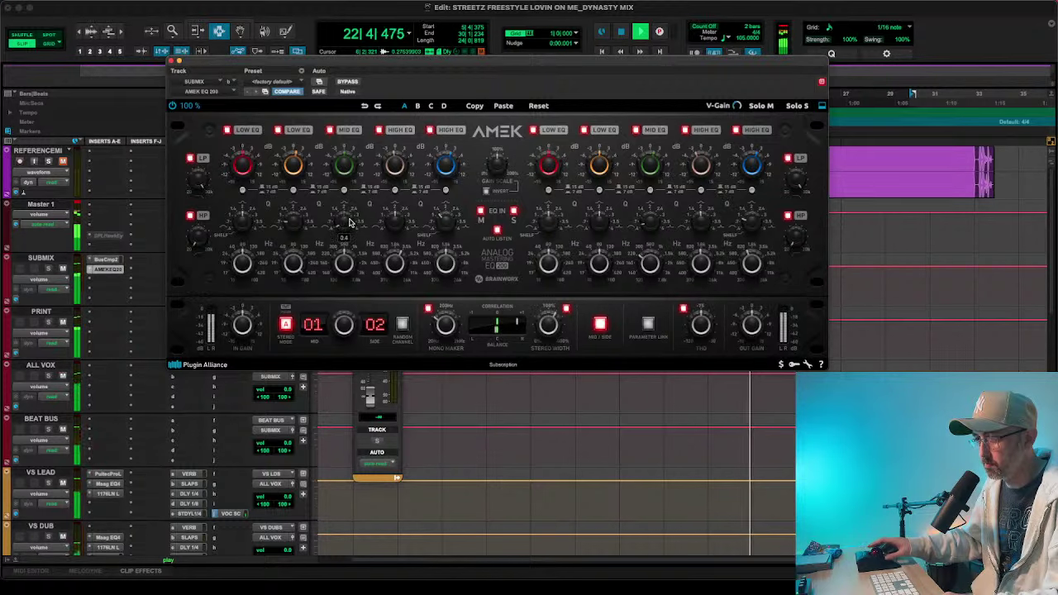
drag(345, 255, 337, 239)
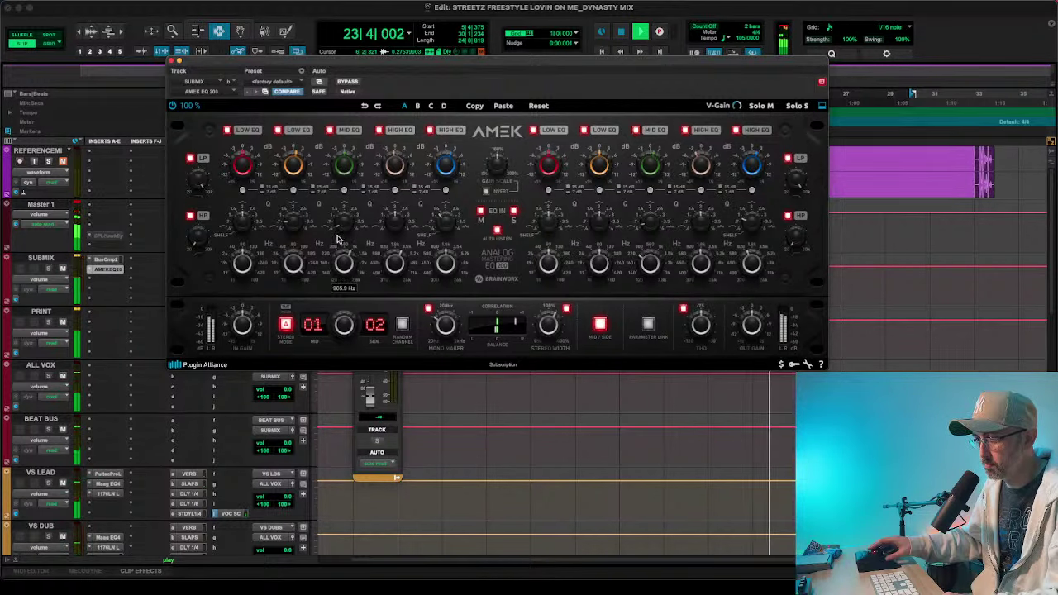
mouse_move(337, 166)
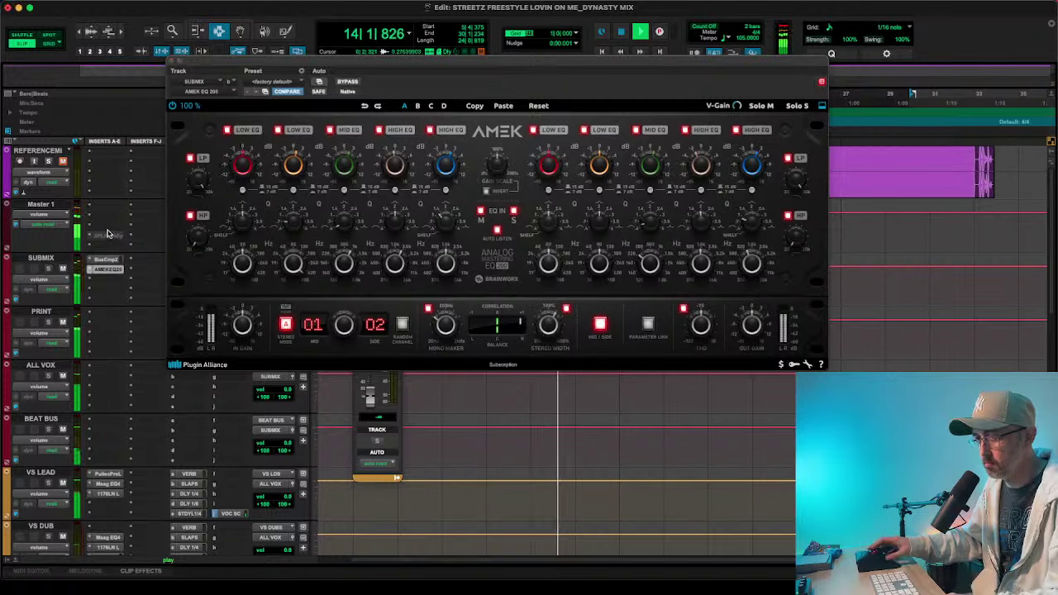
- Insert the stereo PAZ Analyzer on the first insert slot of the Master 1 track
click(111, 219)
mouse_move(124, 217)
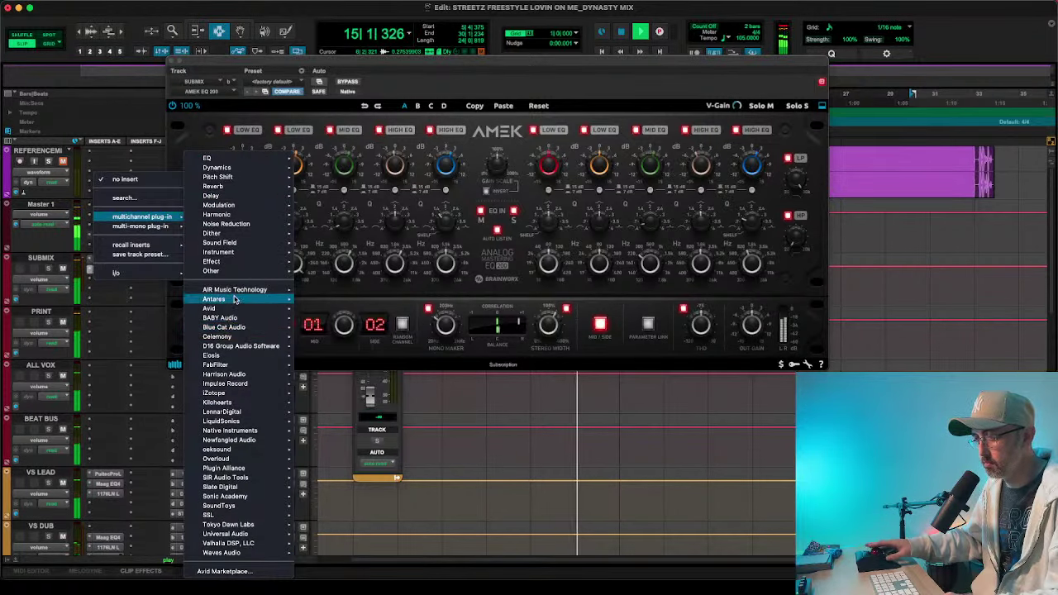
mouse_move(259, 254)
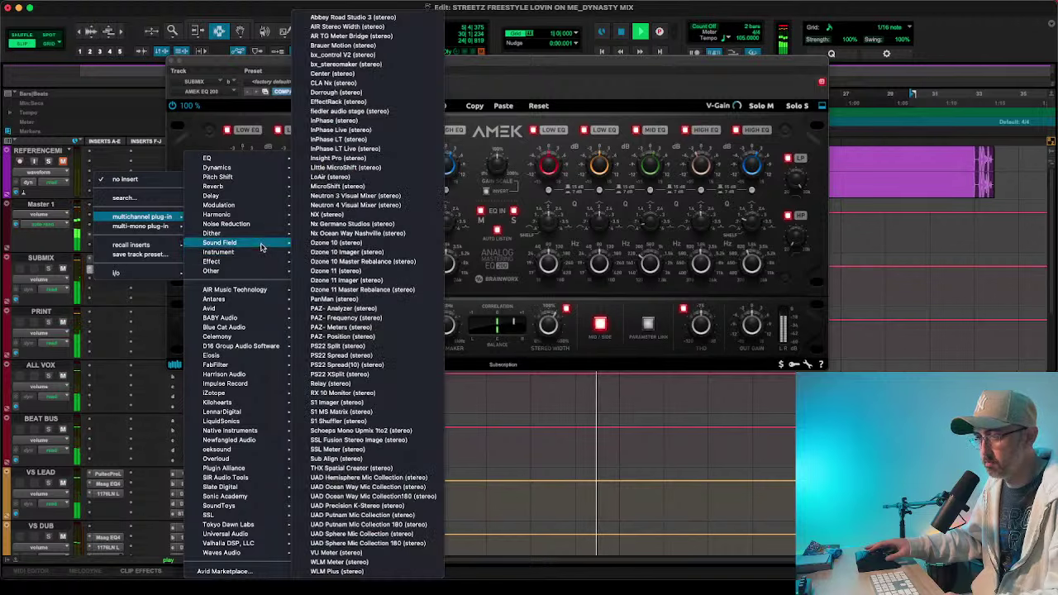
click(361, 309)
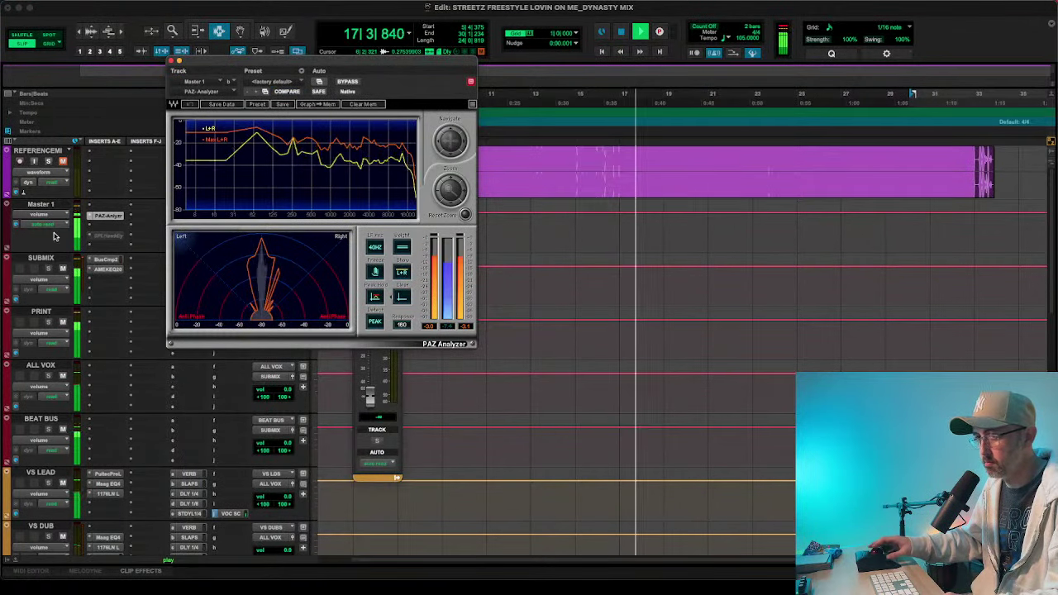
- Solo the LvnOnM(Instrm) track to check the beat in the PAZ Analyzer, stop playback and close the analyzer window
scroll(47, 322, down, 10)
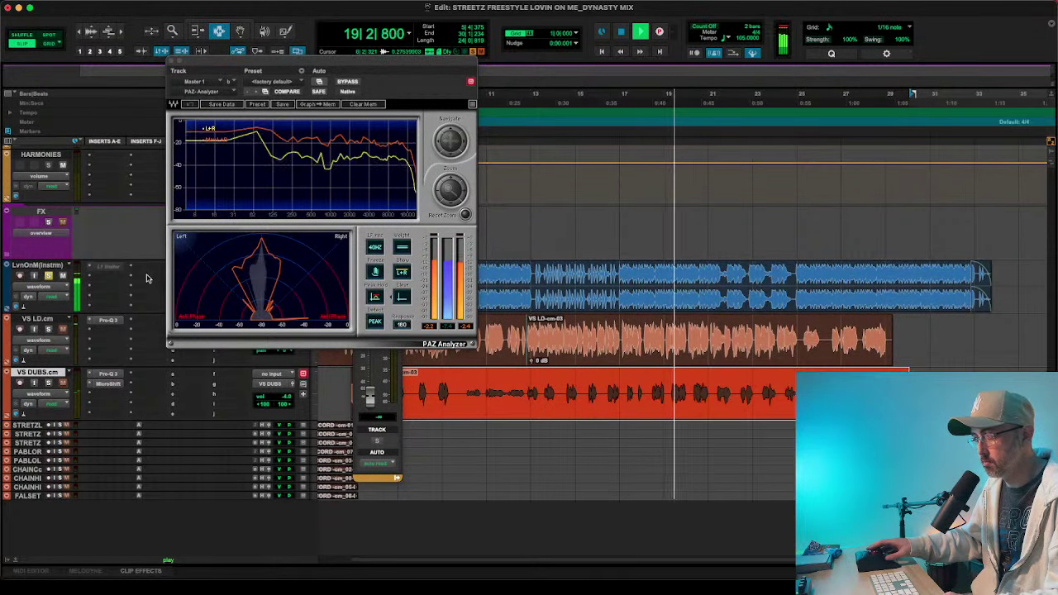
key(space)
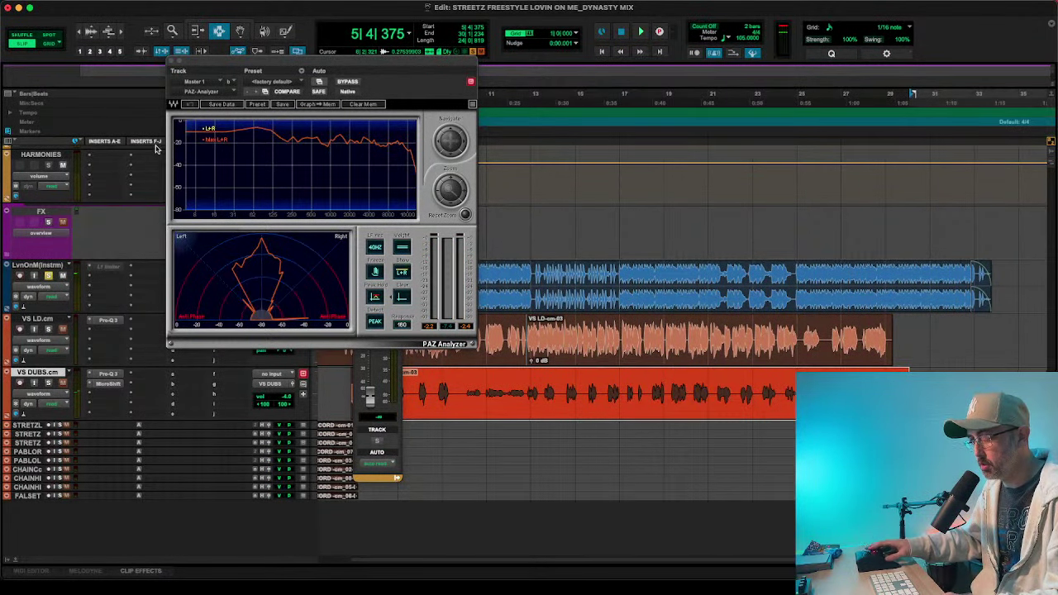
click(171, 62)
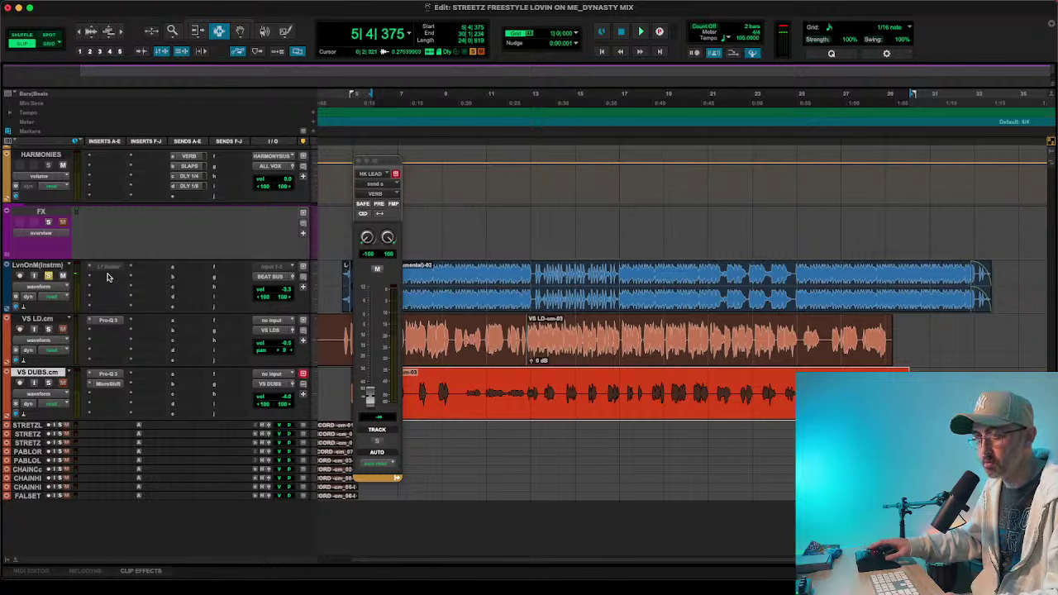
- Insert the stereo Ozone 11 Impact plug-in on the second insert slot of the LvnOnM(Instrm) track
click(107, 277)
mouse_move(156, 279)
mouse_move(232, 167)
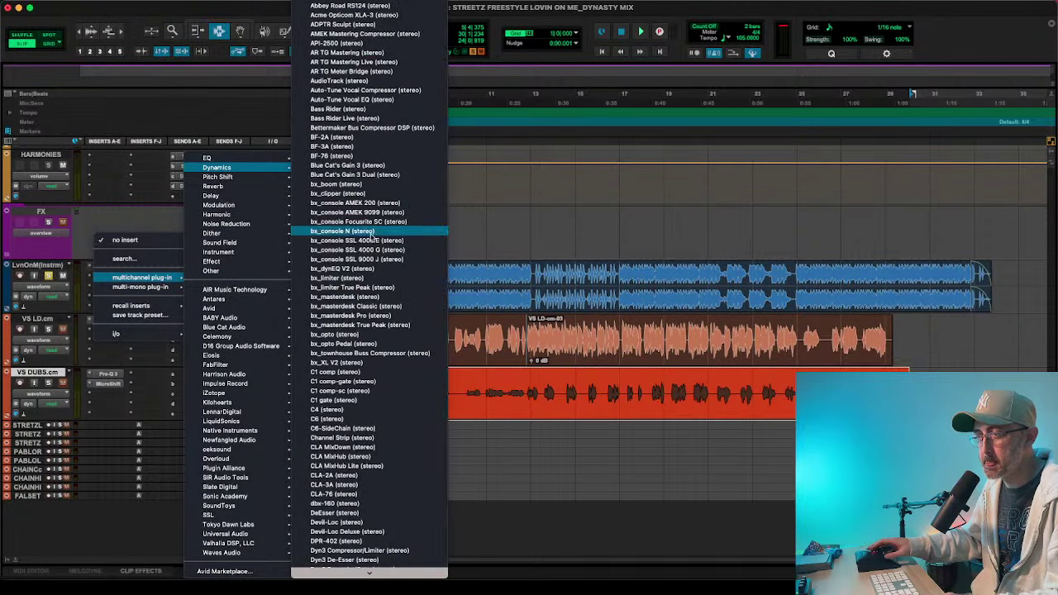
scroll(376, 353, down, 10)
mouse_move(240, 393)
scroll(364, 396, down, 8)
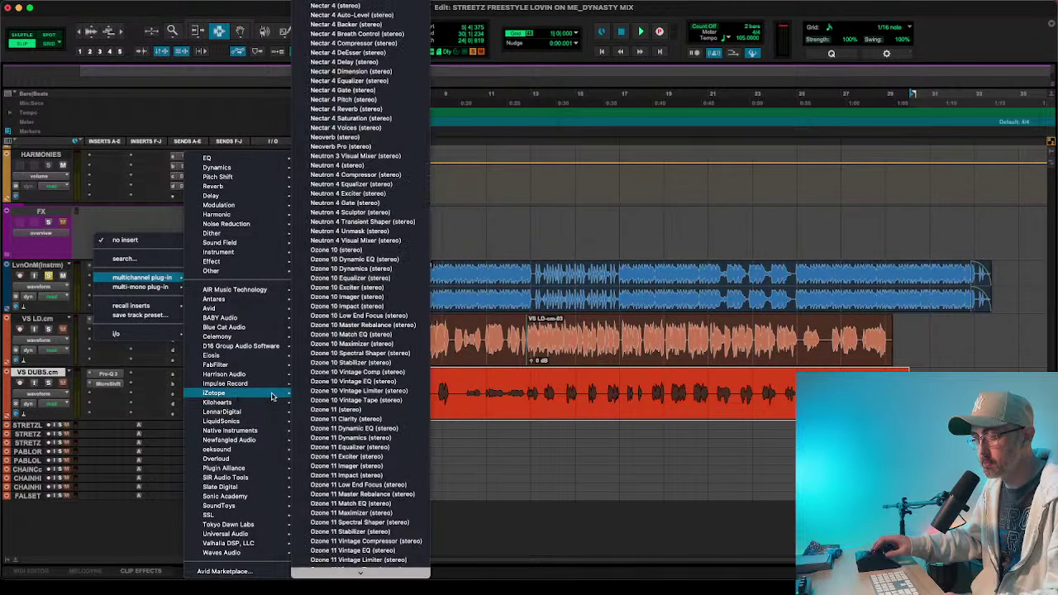
scroll(384, 425, down, 5)
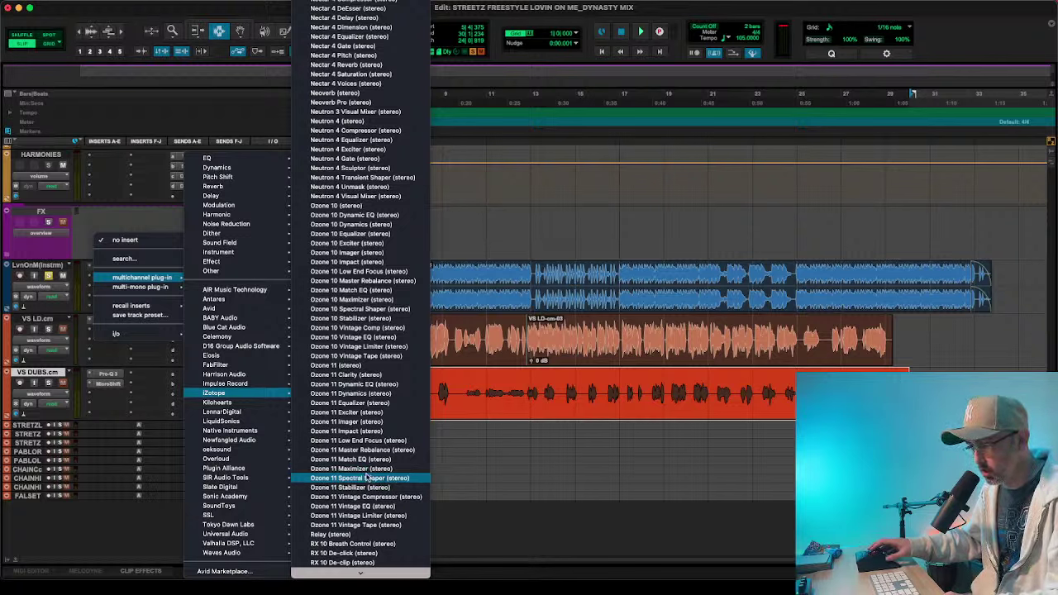
click(363, 431)
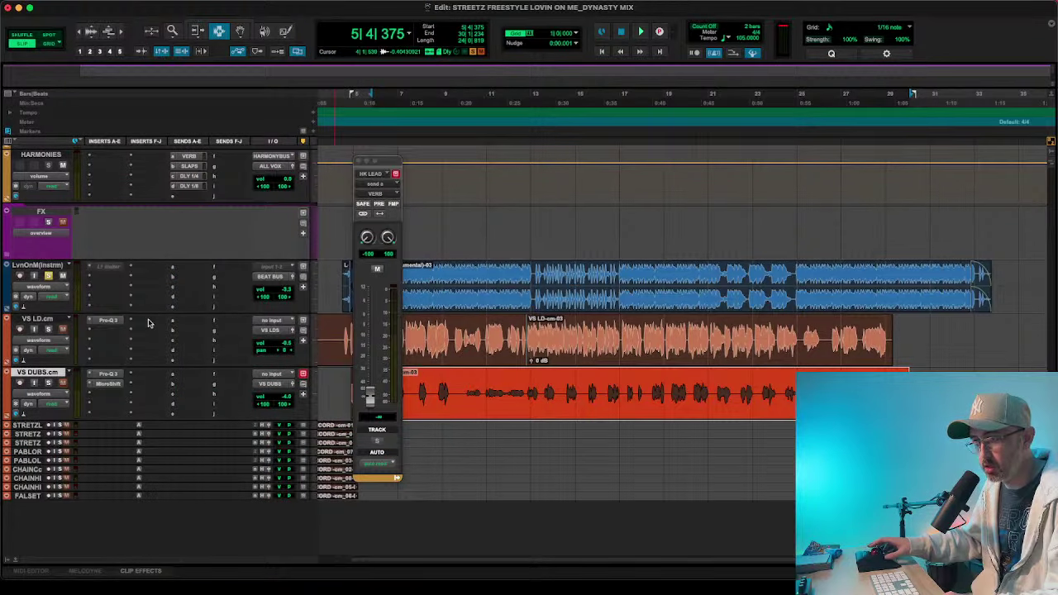
- Open the AMEK EQ 200 on the SUBMIX track to review its settings and close it again
scroll(148, 324, up, 5)
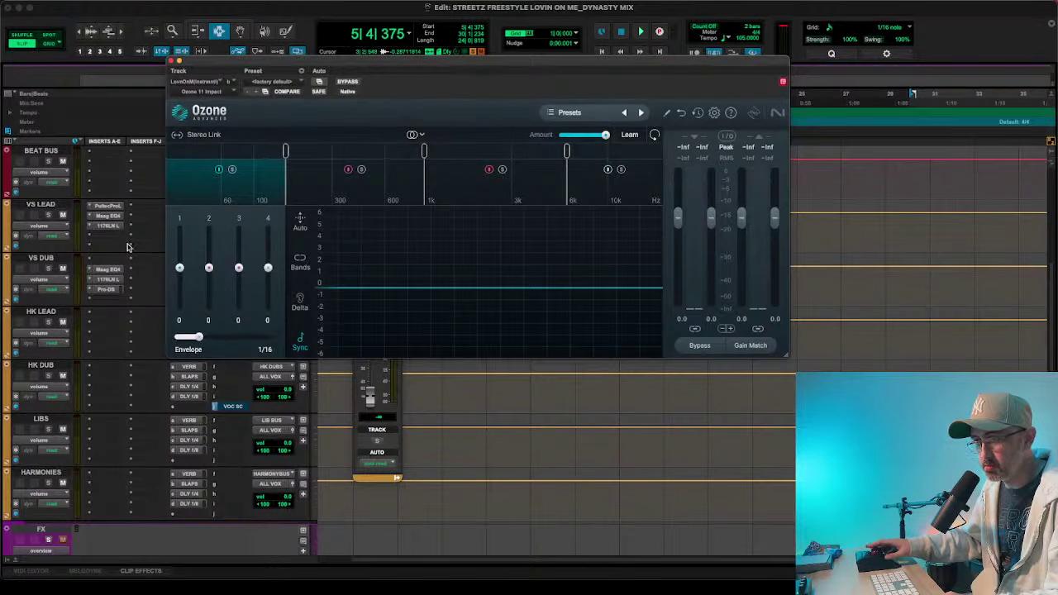
scroll(111, 213, up, 5)
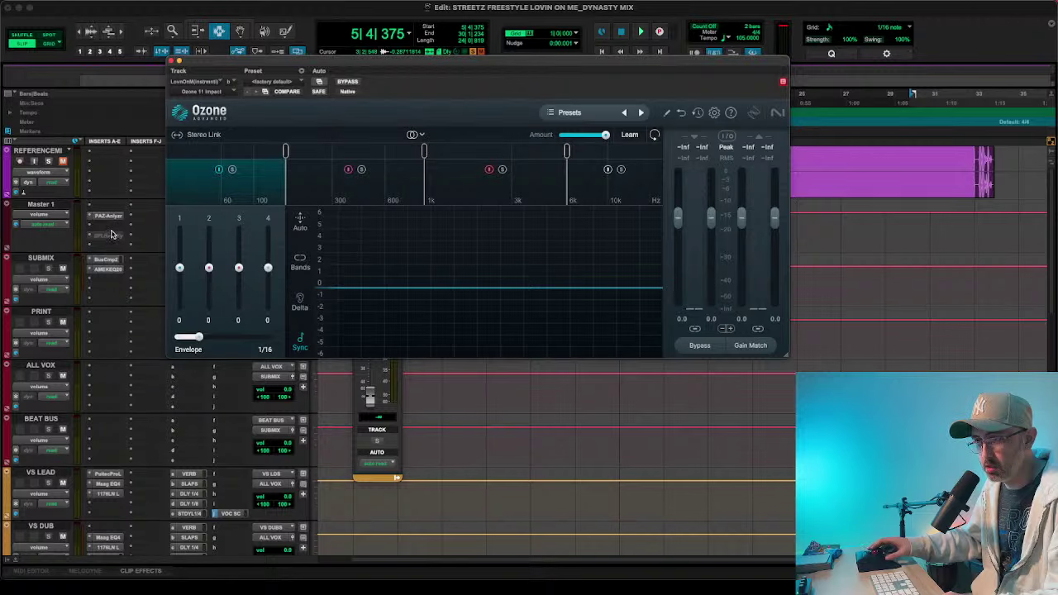
click(105, 269)
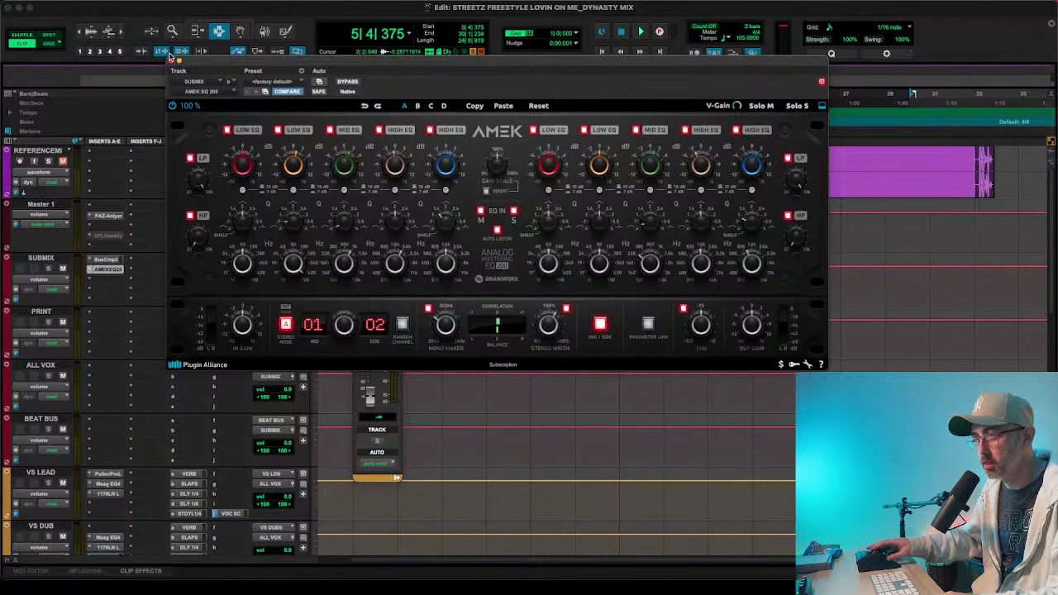
click(172, 61)
- Play the instrumental through Ozone 11 Impact, solo its two lowest bands in turn and lower the first two crossovers, the second to about 259 Hz
scroll(460, 278, down, 10)
key(space)
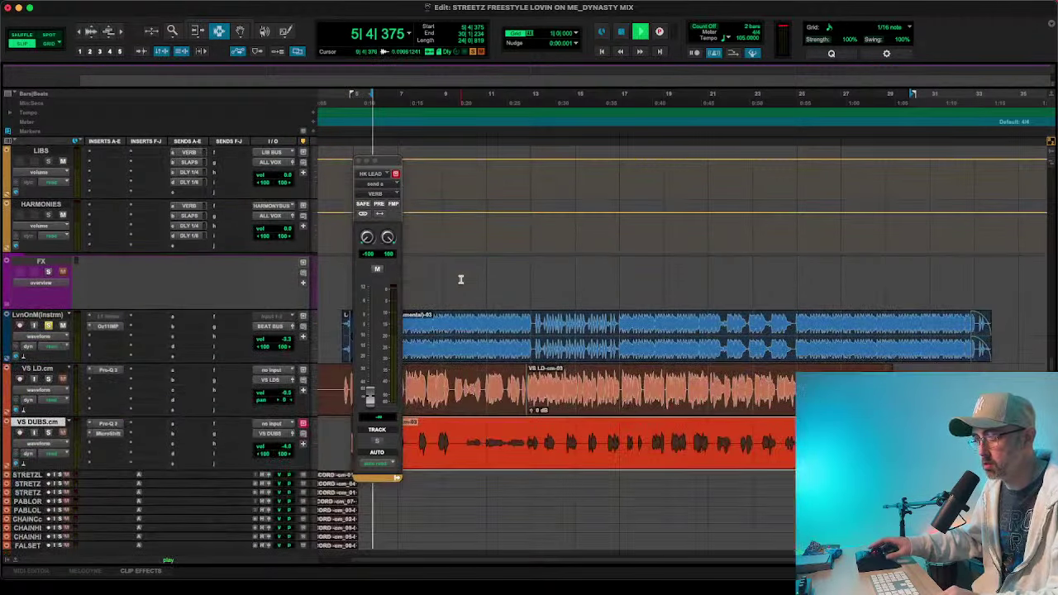
click(116, 325)
key(space)
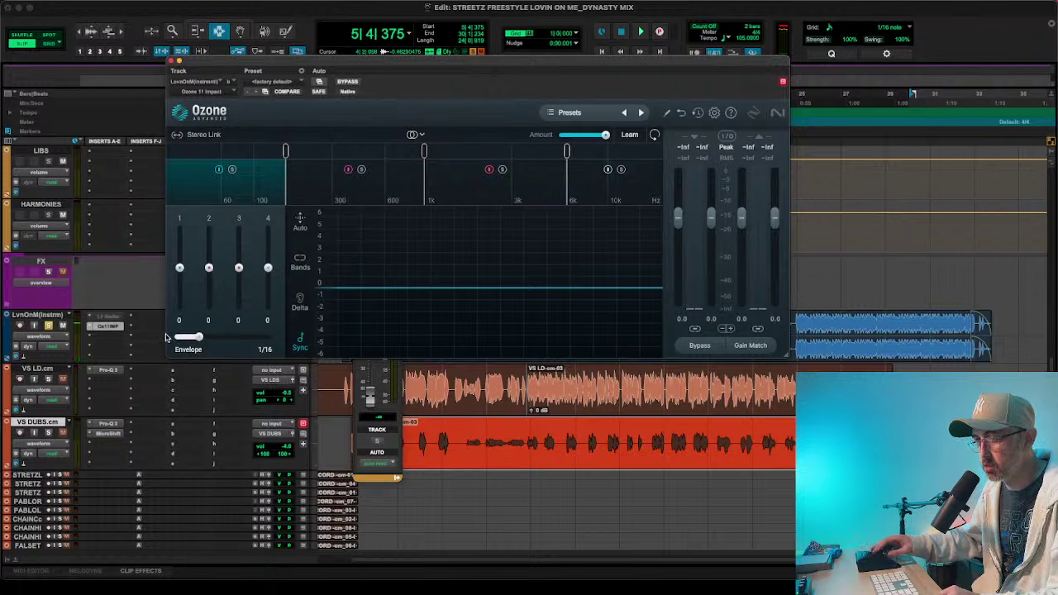
key(space)
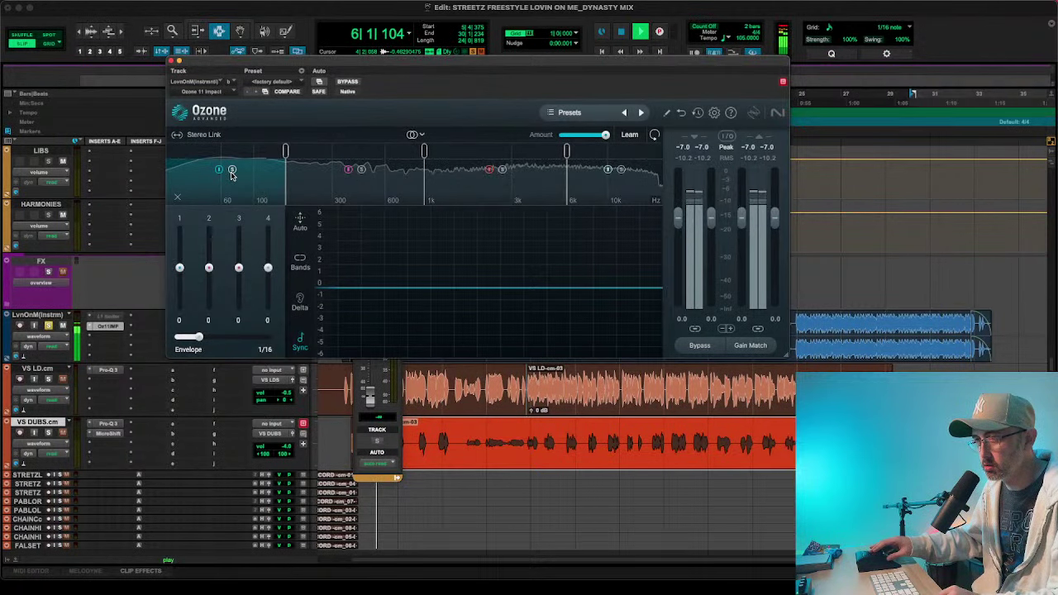
click(233, 171)
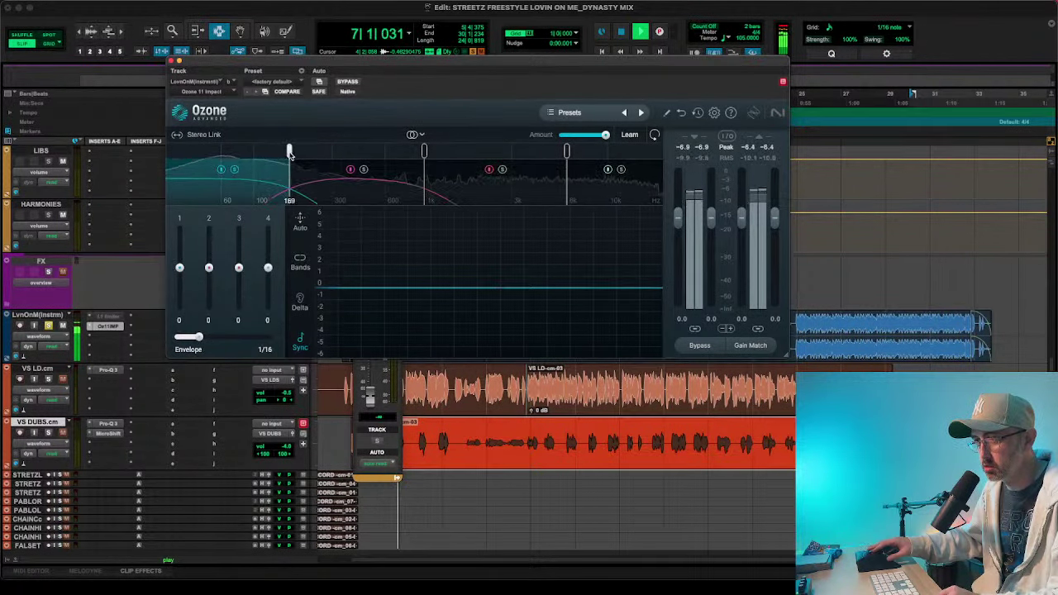
drag(285, 151, 265, 153)
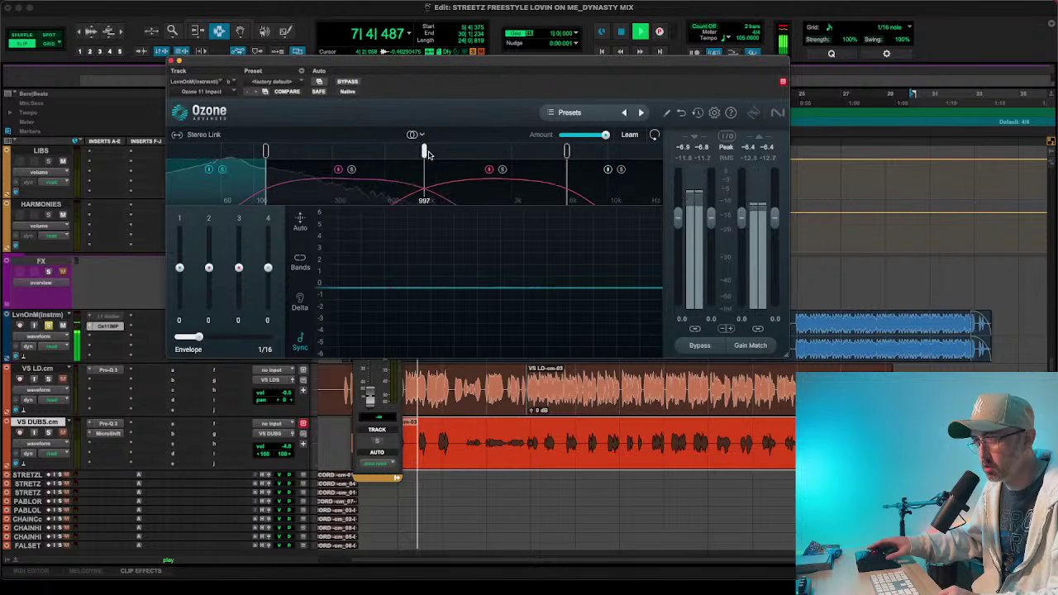
drag(424, 152, 335, 153)
click(298, 169)
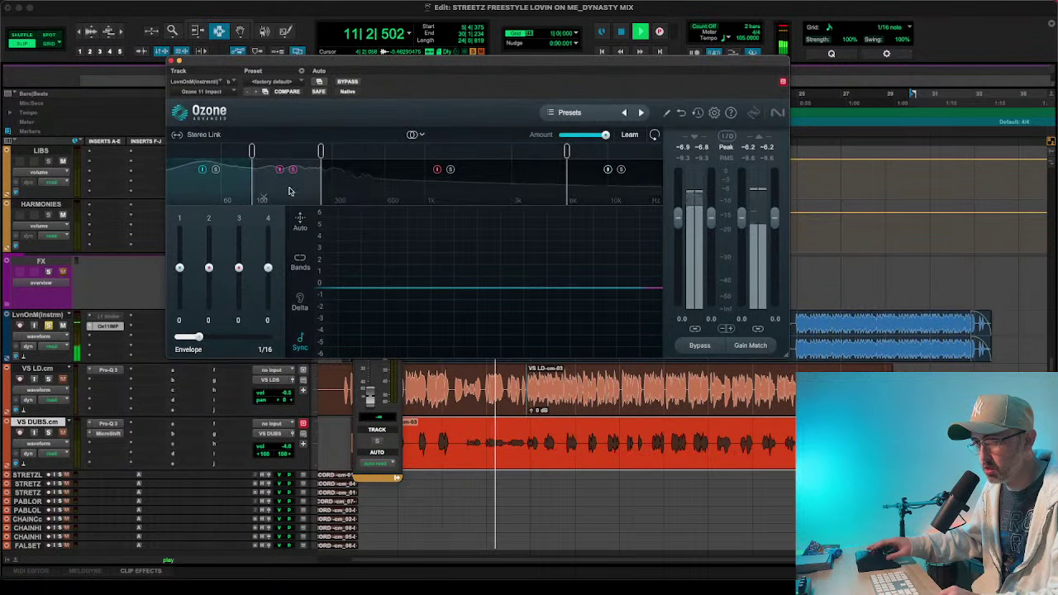
- Set Impact's band 2 to 23 and band 1 to 16, lower their crossovers further and restart playback
drag(209, 267, 208, 261)
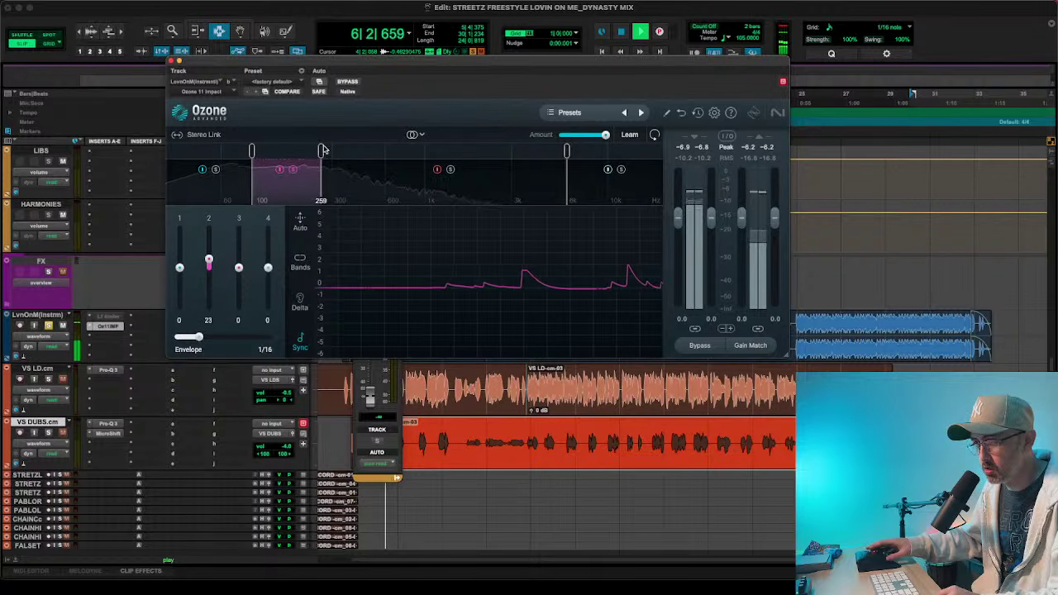
drag(321, 151, 238, 151)
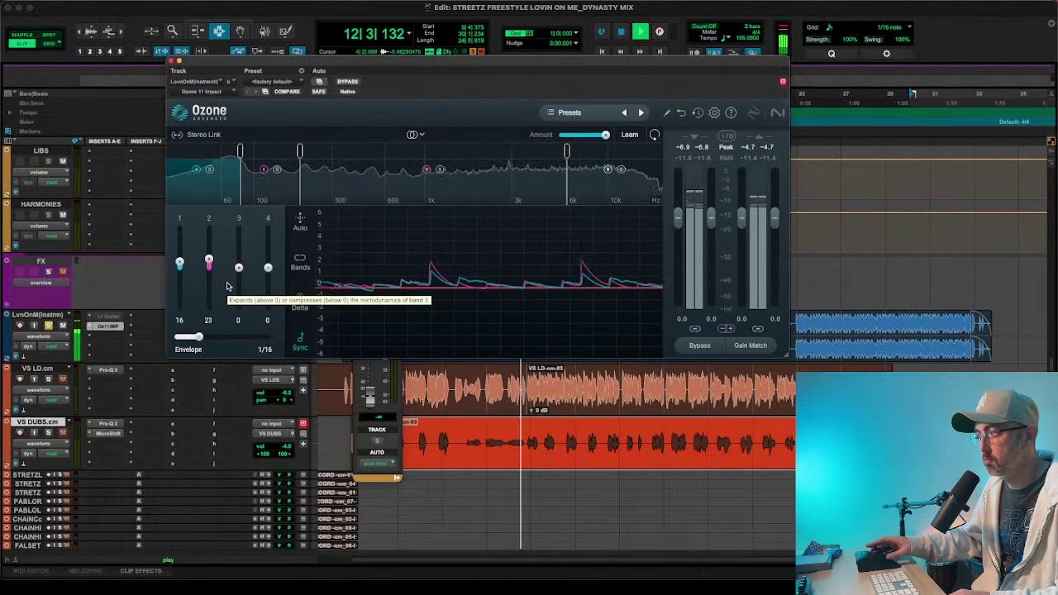
key(space)
key(space)
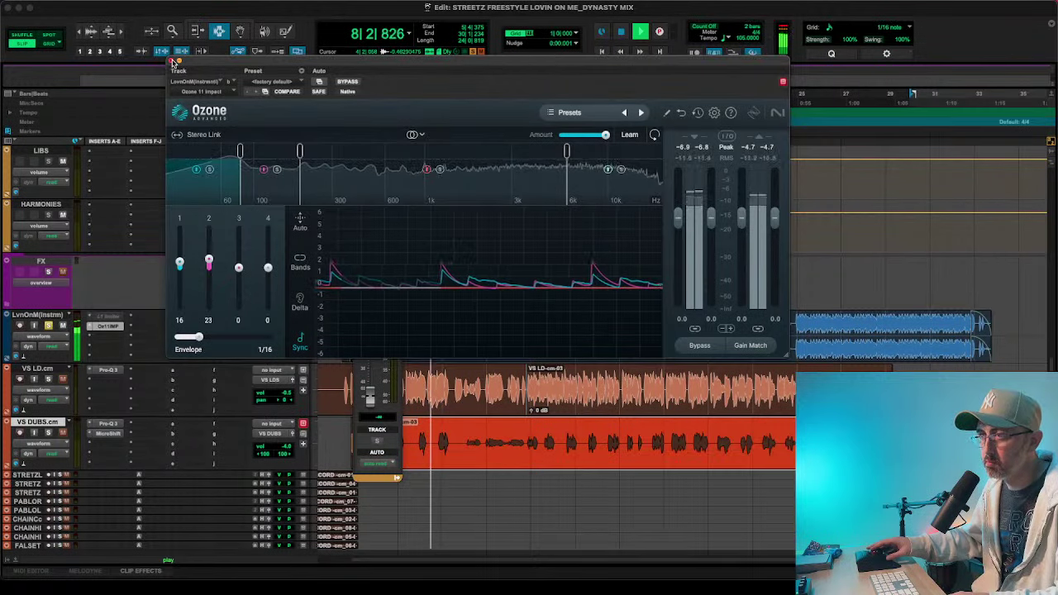
- Close Ozone 11 Impact and audition the SUBMIX through the AMEK EQ 200 during playback
click(172, 62)
scroll(215, 278, up, 5)
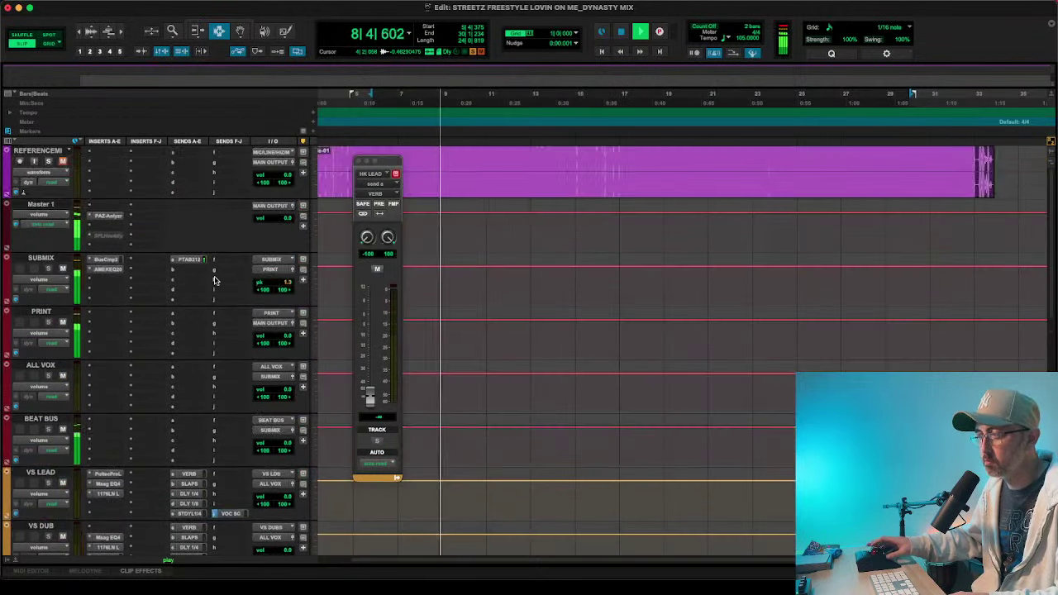
click(118, 273)
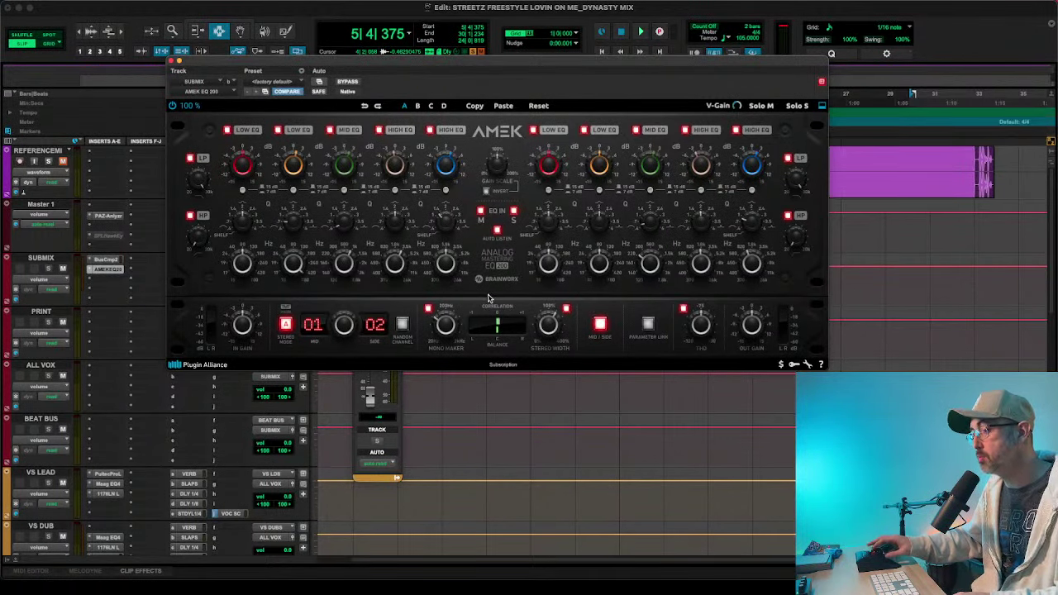
key(space)
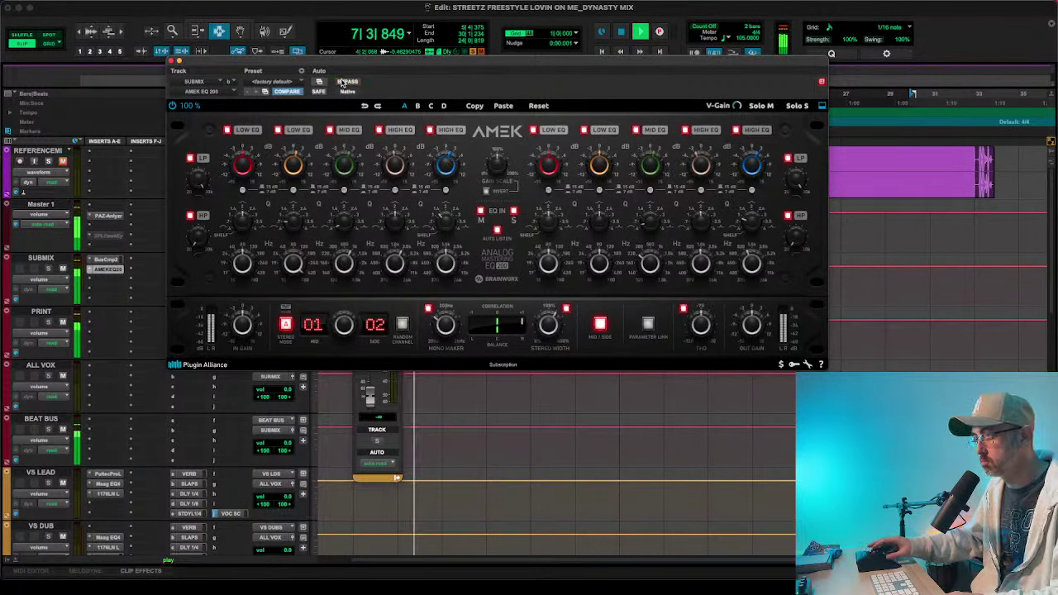
click(107, 271)
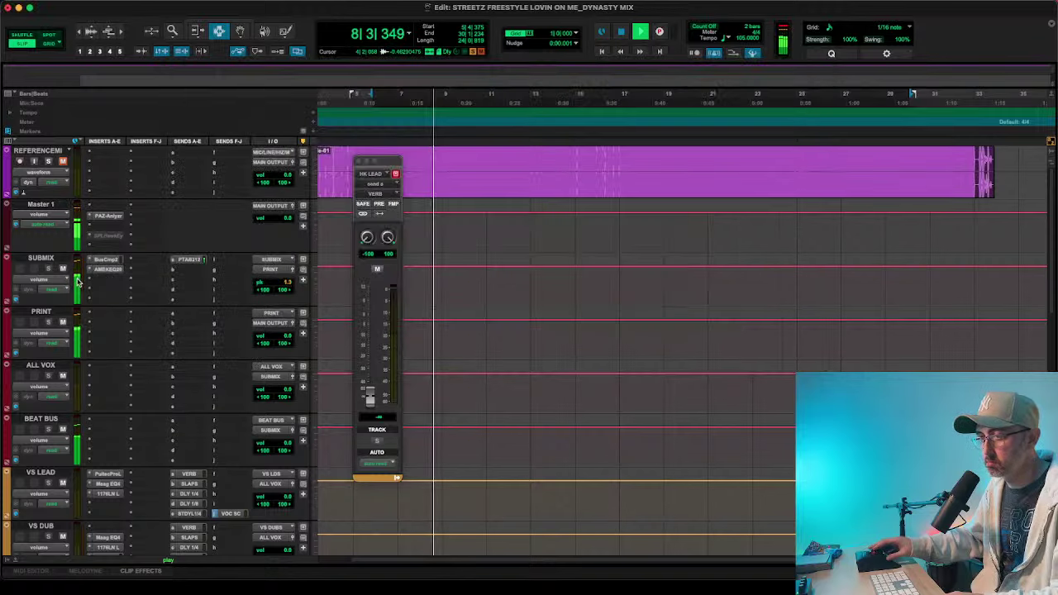
- Listen to the LvnOnM(Instrm) track unsoloed together with the vocals, and stop playback
click(98, 279)
click(43, 285)
scroll(43, 287, down, 10)
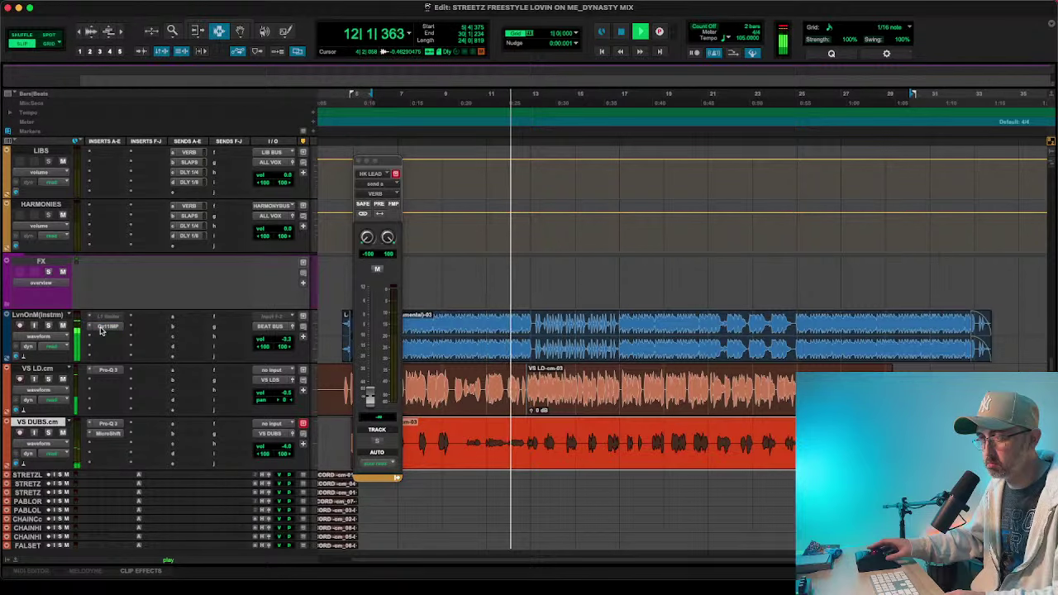
key(space)
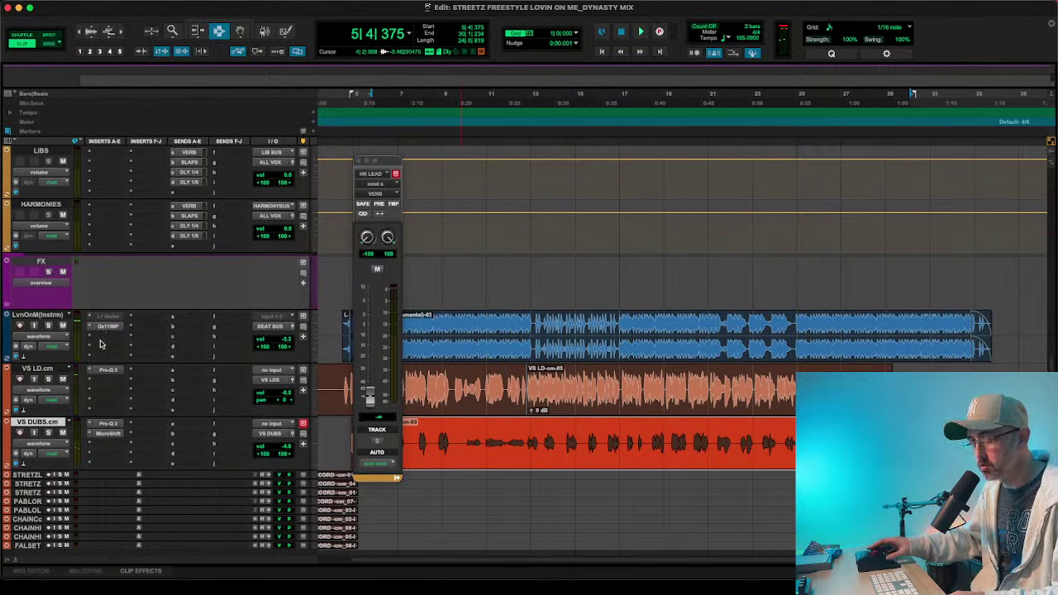
- Insert the stereo ADPTR Sculpt dynamics plug-in on the third insert slot of the LvnOnM(Instrm) track
click(100, 344)
mouse_move(144, 336)
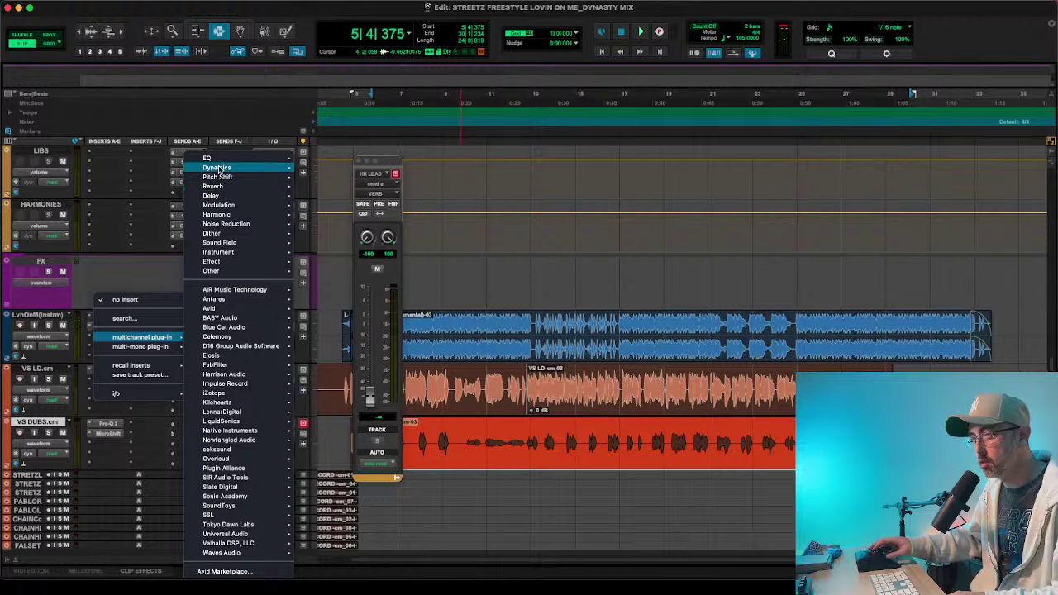
mouse_move(219, 169)
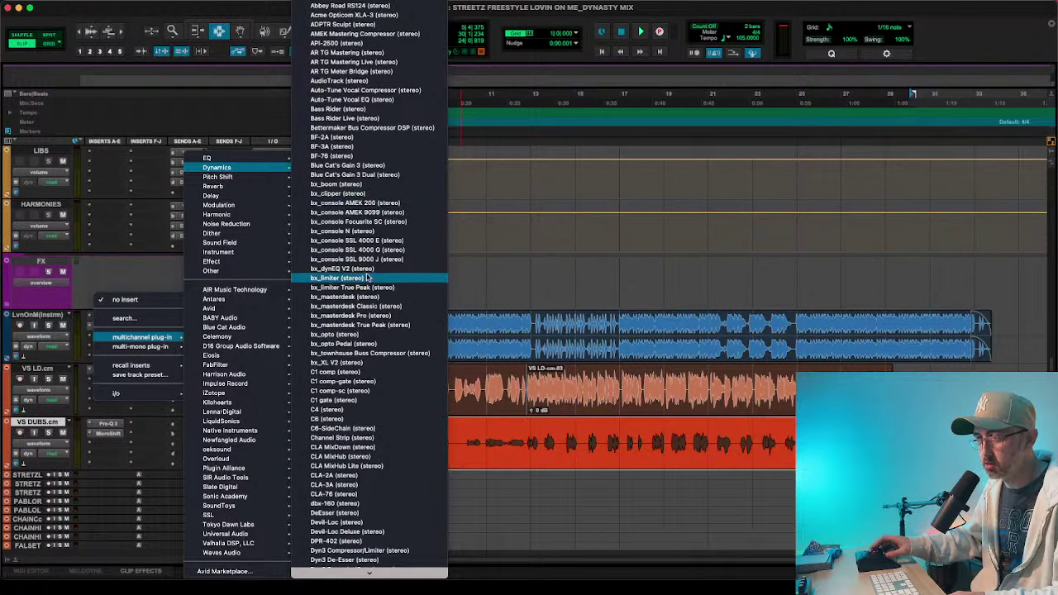
scroll(369, 374, down, 10)
scroll(369, 373, down, 15)
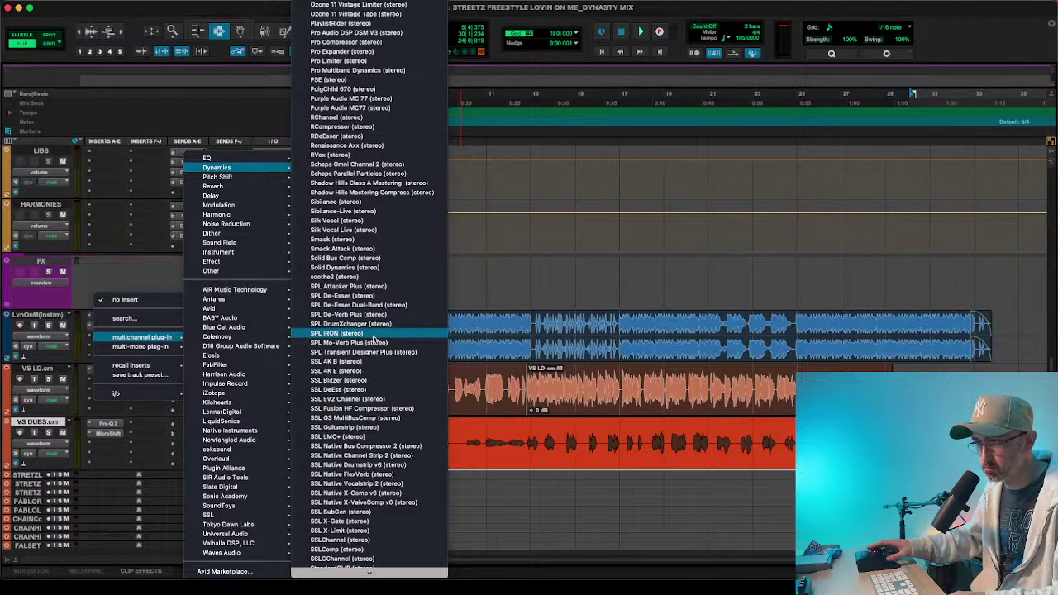
scroll(373, 339, up, 20)
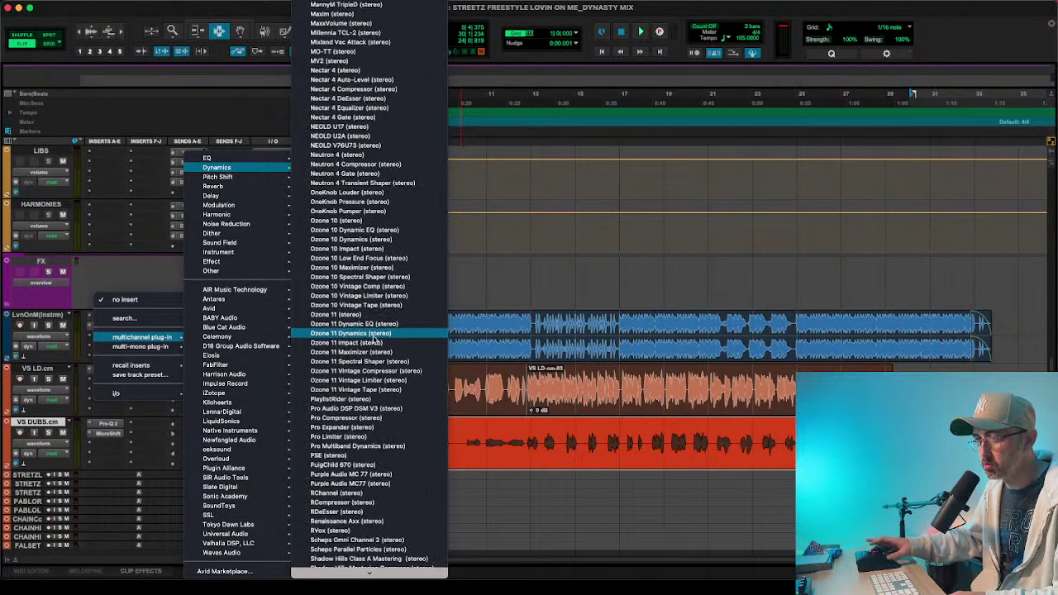
scroll(373, 339, up, 5)
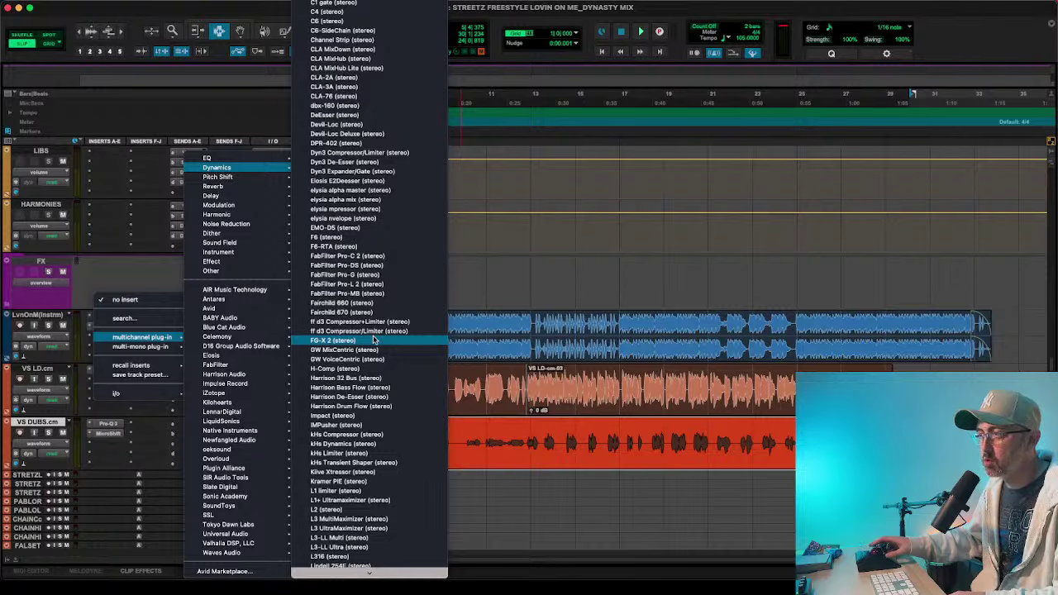
scroll(373, 338, up, 10)
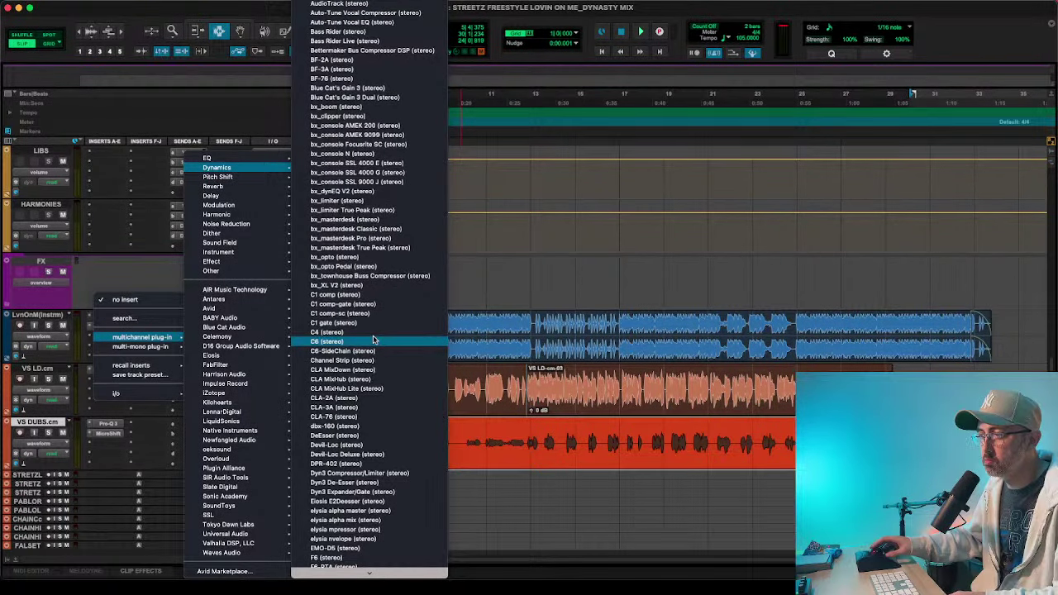
scroll(373, 339, up, 3)
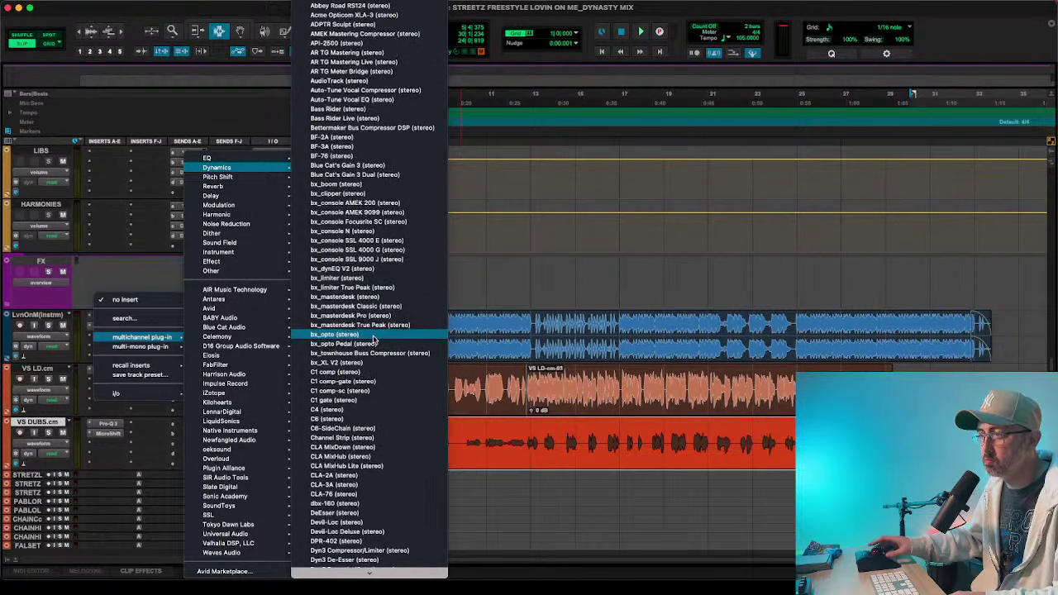
click(376, 25)
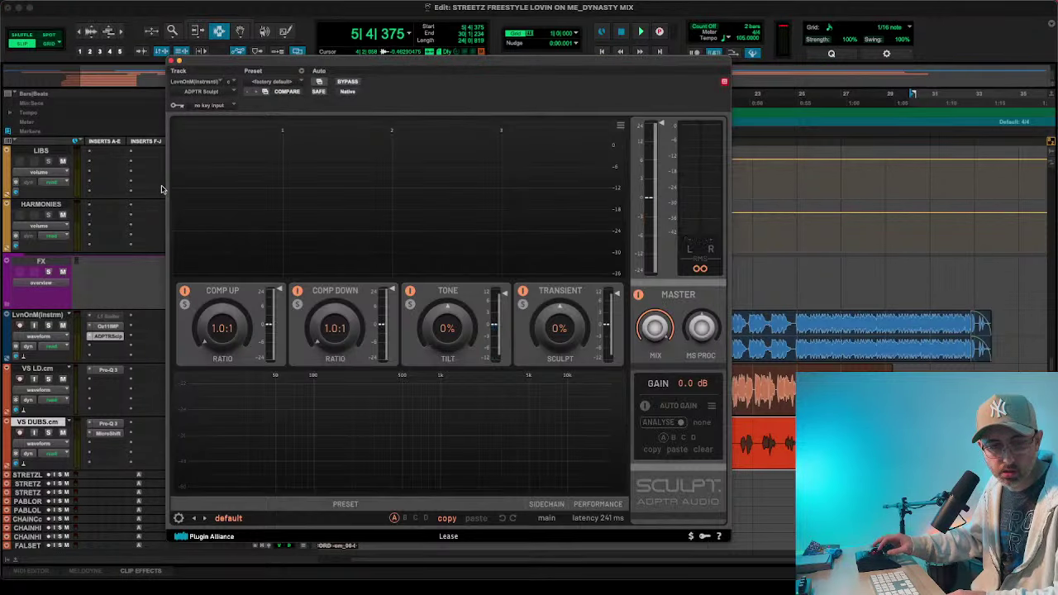
- Play the soloed instrumental and set Sculpt's Comp Up ratio to about 1.7:1 and Transient Sculpt to 17%
key(space)
mouse_move(210, 332)
mouse_down()
mouse_move(210, 319)
mouse_move(233, 325)
mouse_up()
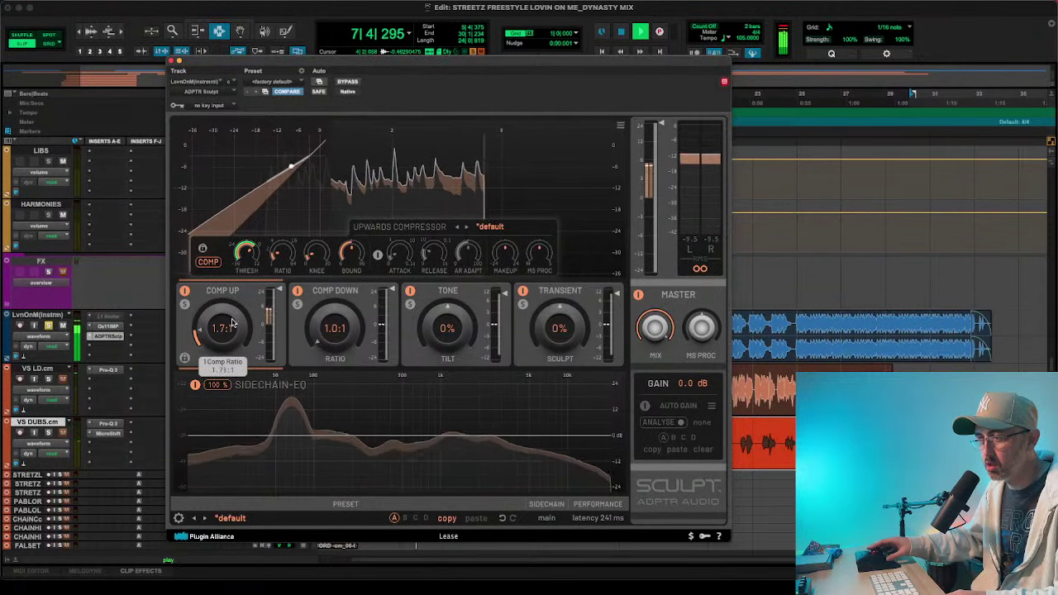
drag(558, 328, 561, 326)
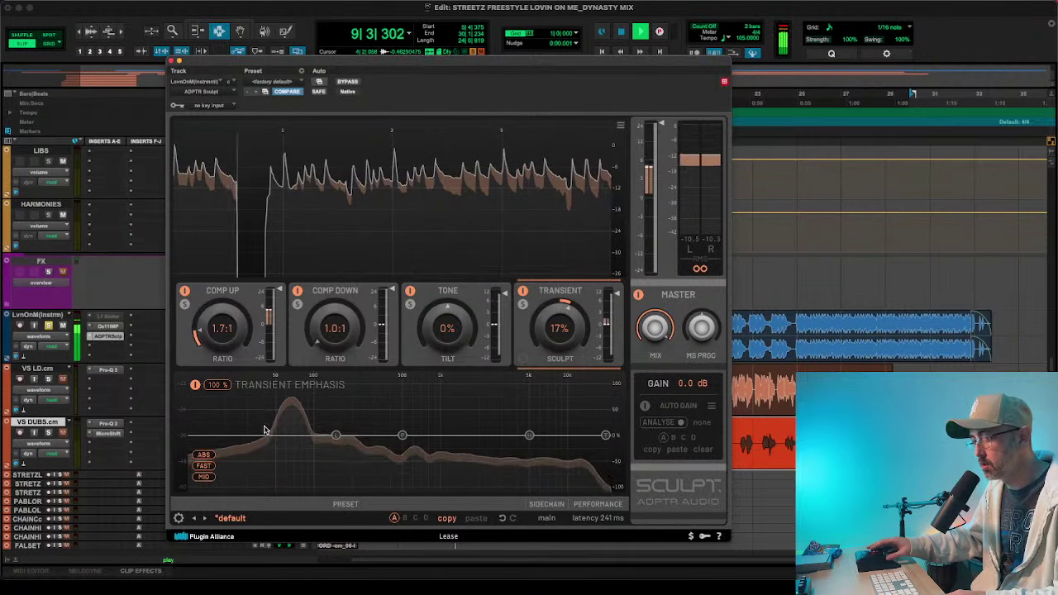
- Boost Sculpt's low-end transient emphasis with one point at about 47 Hz and 13% and another at about 43 Hz and 31%
drag(326, 426, 275, 429)
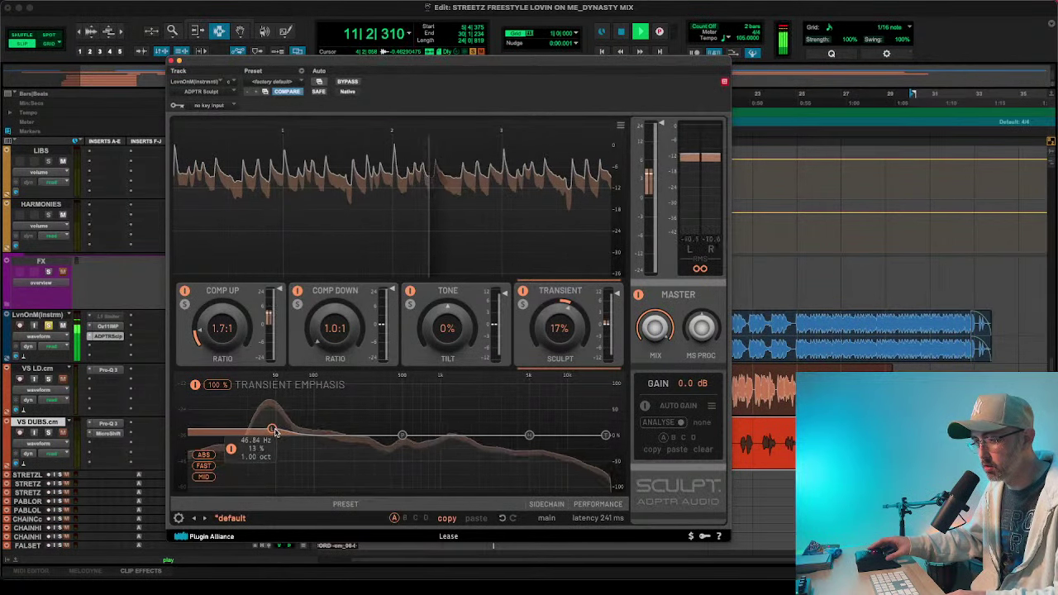
drag(402, 435, 266, 424)
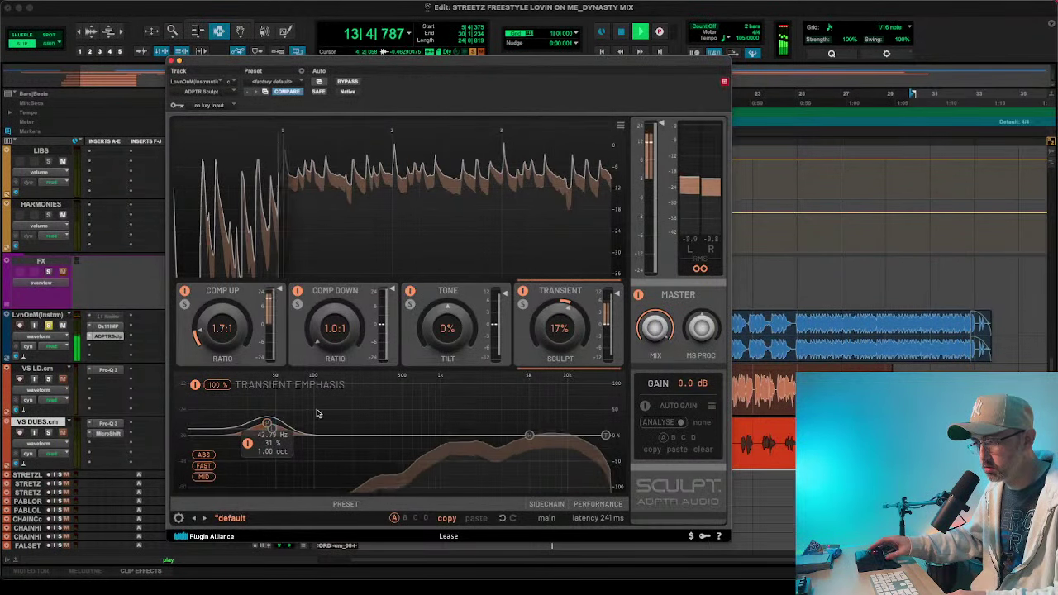
drag(563, 306, 559, 318)
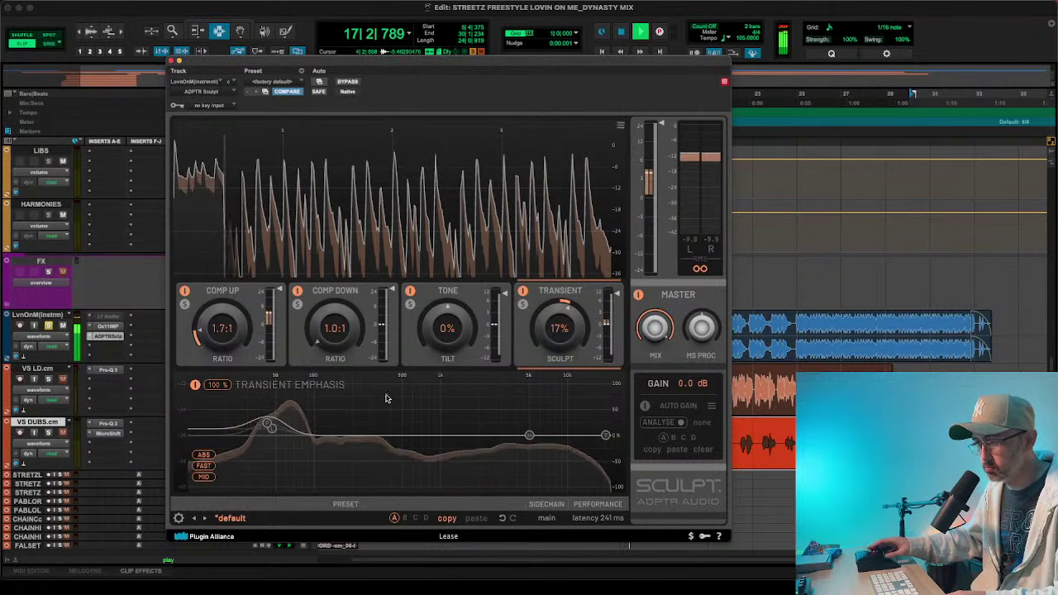
- Limit Sculpt's transient range to about 3.58 dB and raise Transient Sculpt to 28% while the instrumental plays
mouse_move(572, 371)
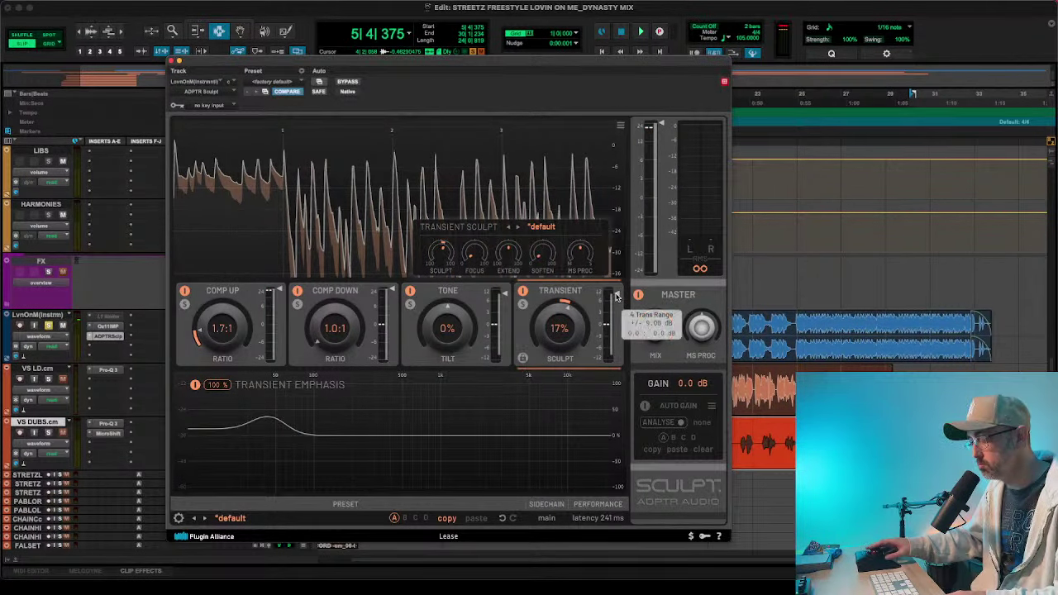
key(space)
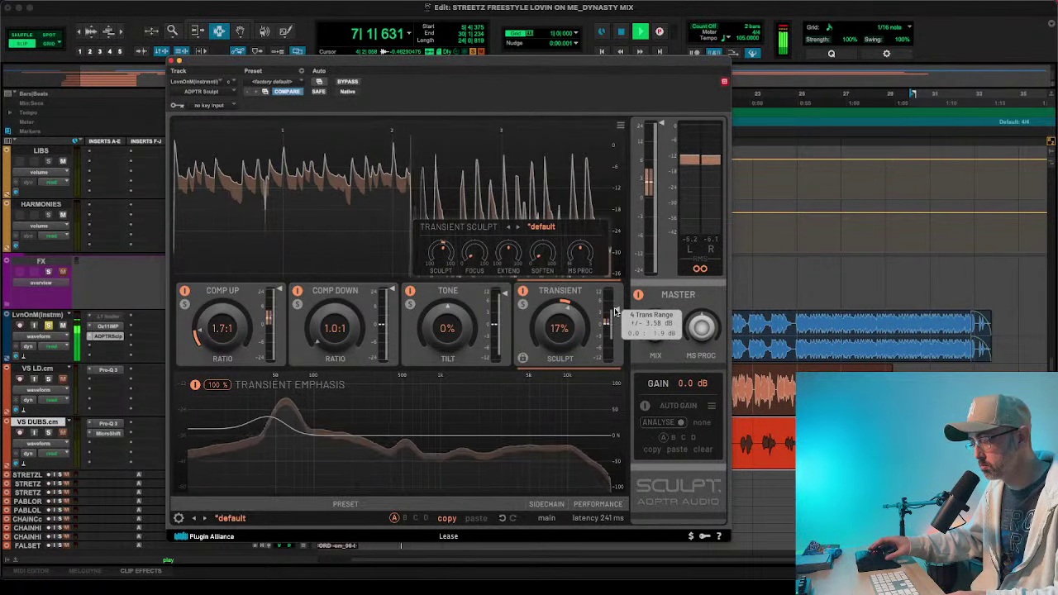
drag(579, 321, 579, 315)
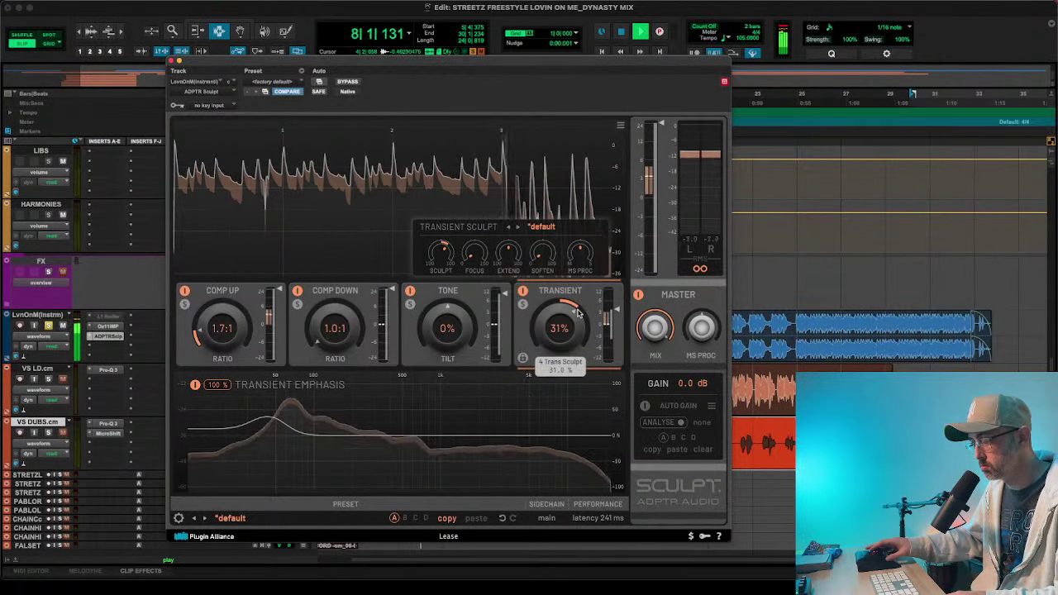
mouse_move(309, 411)
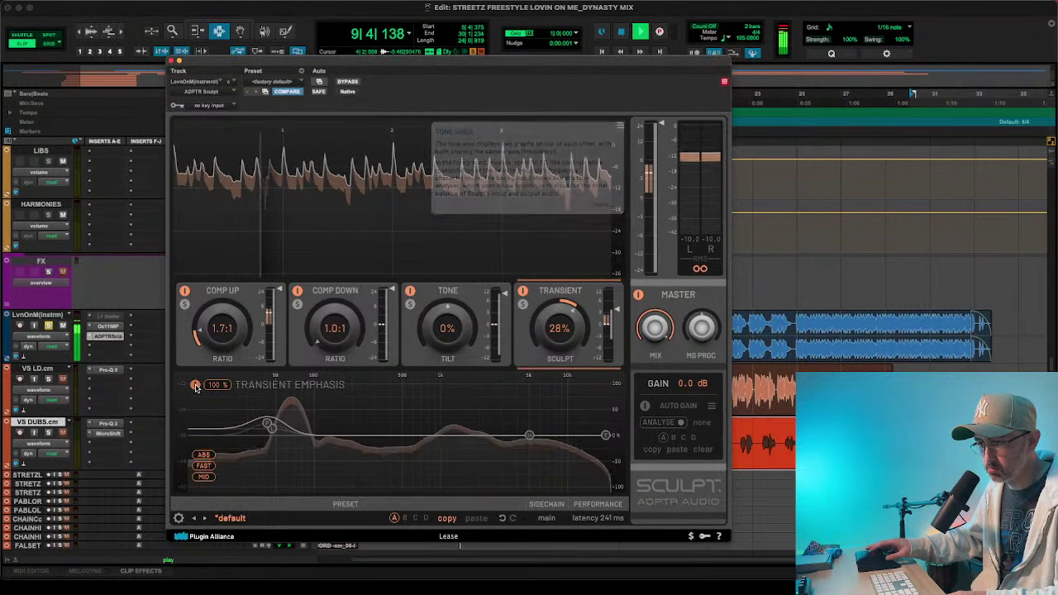
click(204, 466)
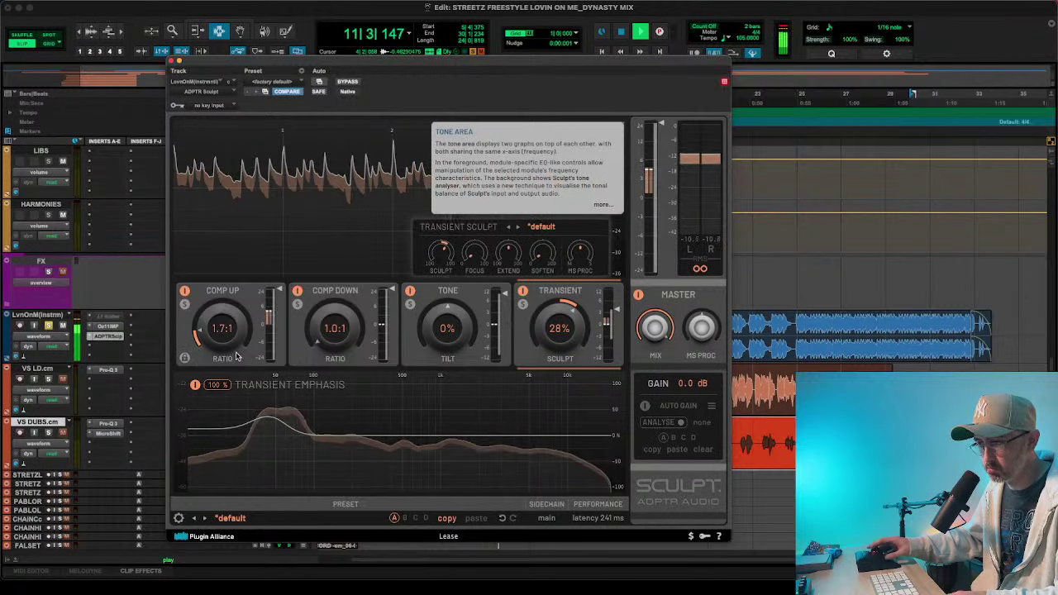
- Raise Sculpt's Comp Up ratio to 2.3:1 and compare the instrumental with the plug-in bypassed and active
drag(231, 350, 225, 326)
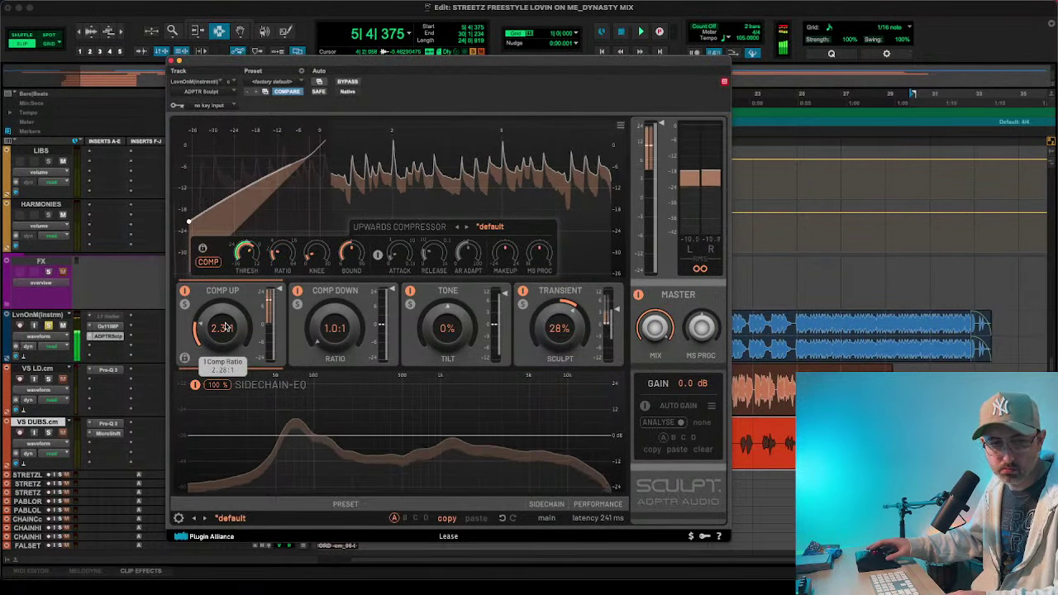
super+click(115, 338)
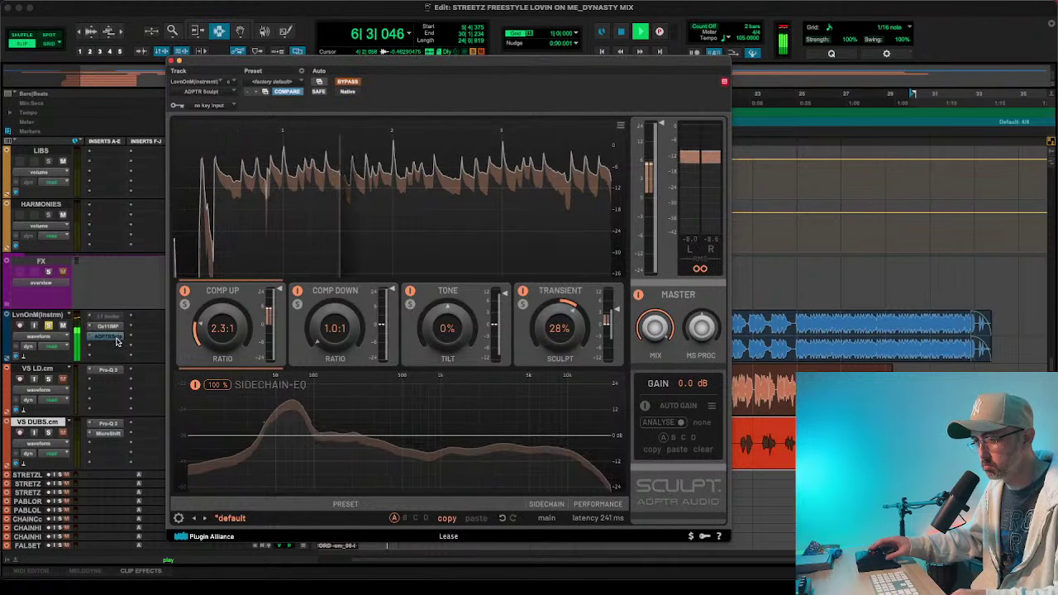
super+click(116, 337)
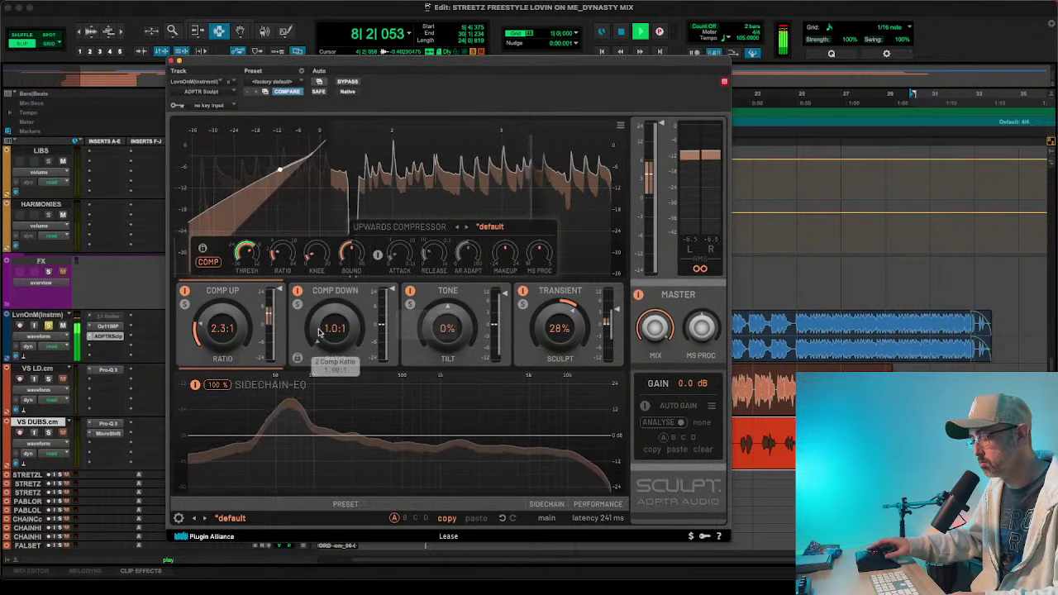
- Set Sculpt's Comp Down ratio to 2.3:1 and limit its range to about 7.2 dB
key(space)
drag(346, 334, 349, 321)
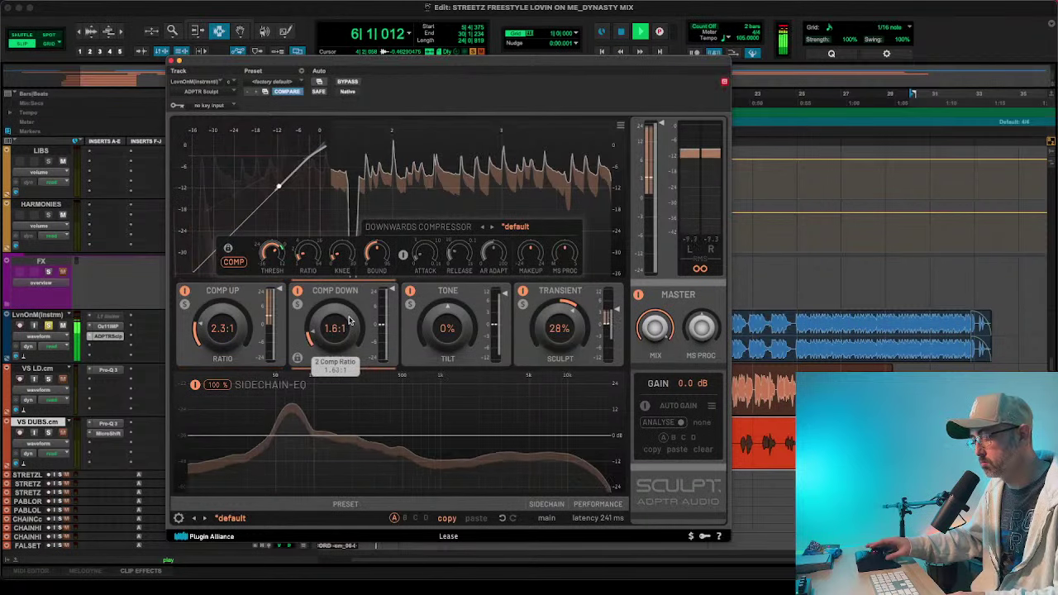
scroll(353, 311, up, 1)
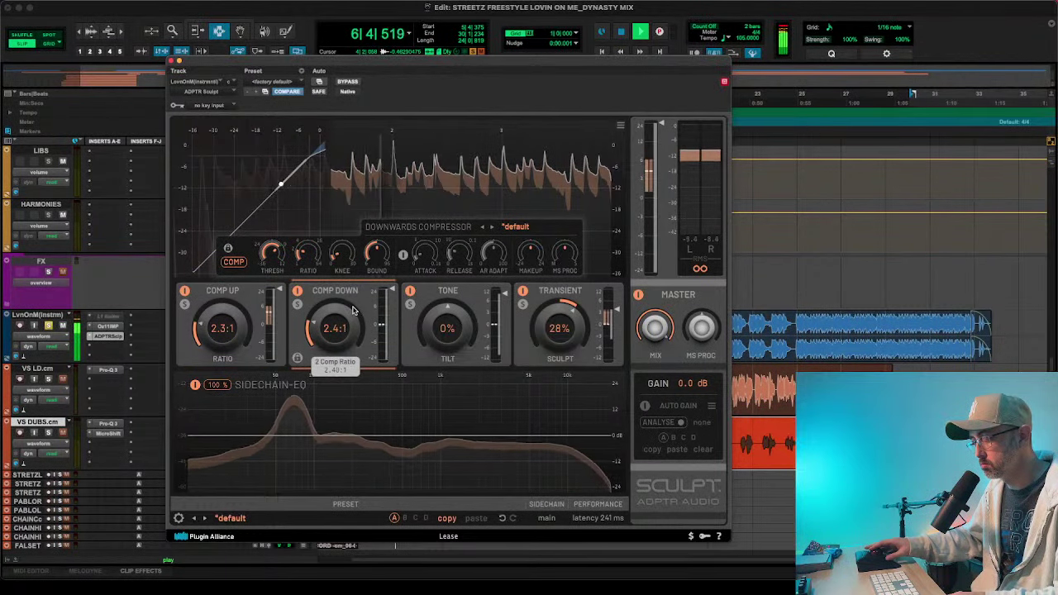
scroll(352, 311, down, 1)
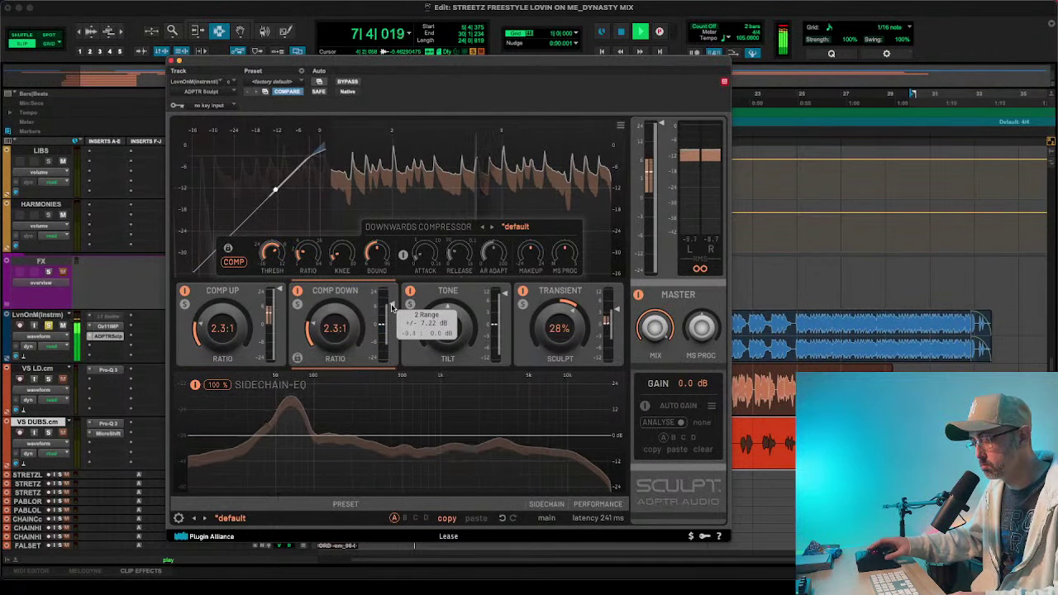
- Set Sculpt's Tone tilt to -10% and compare the instrumental with the plug-in bypassed and active
scroll(440, 323, down, 1)
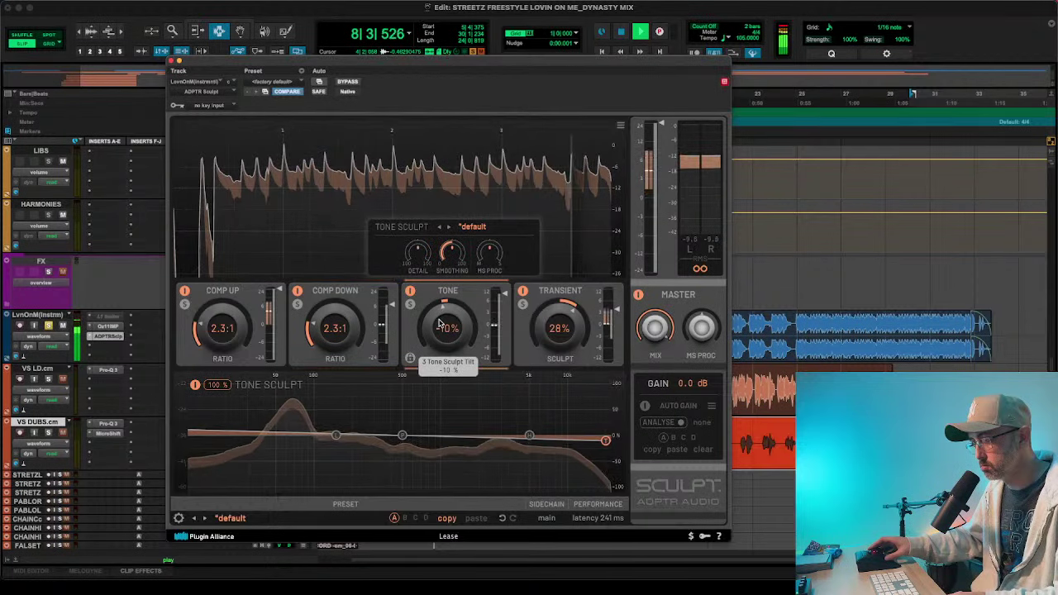
scroll(438, 325, down, 2)
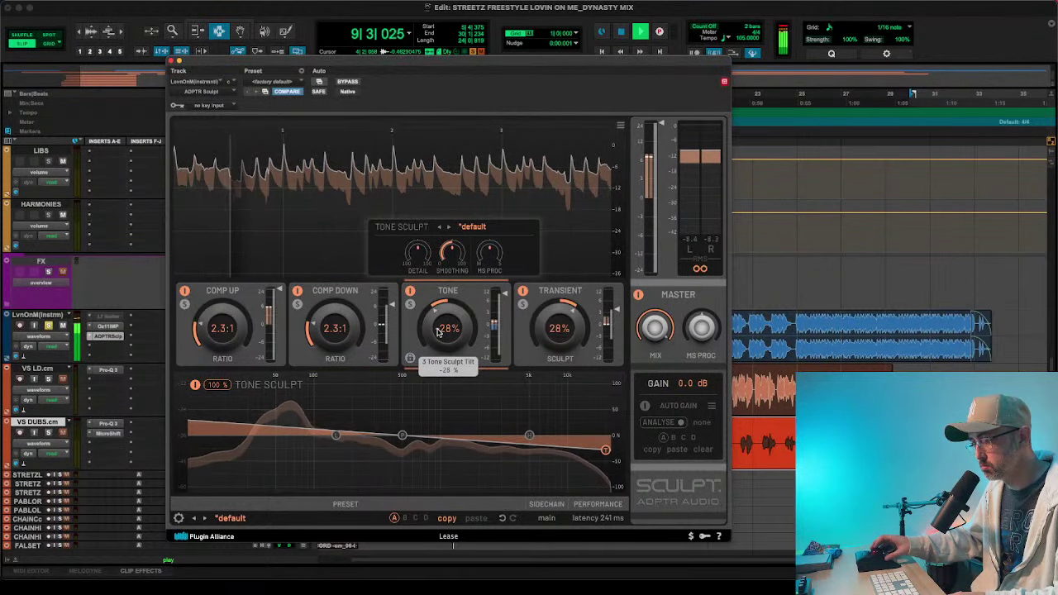
scroll(440, 326, up, 4)
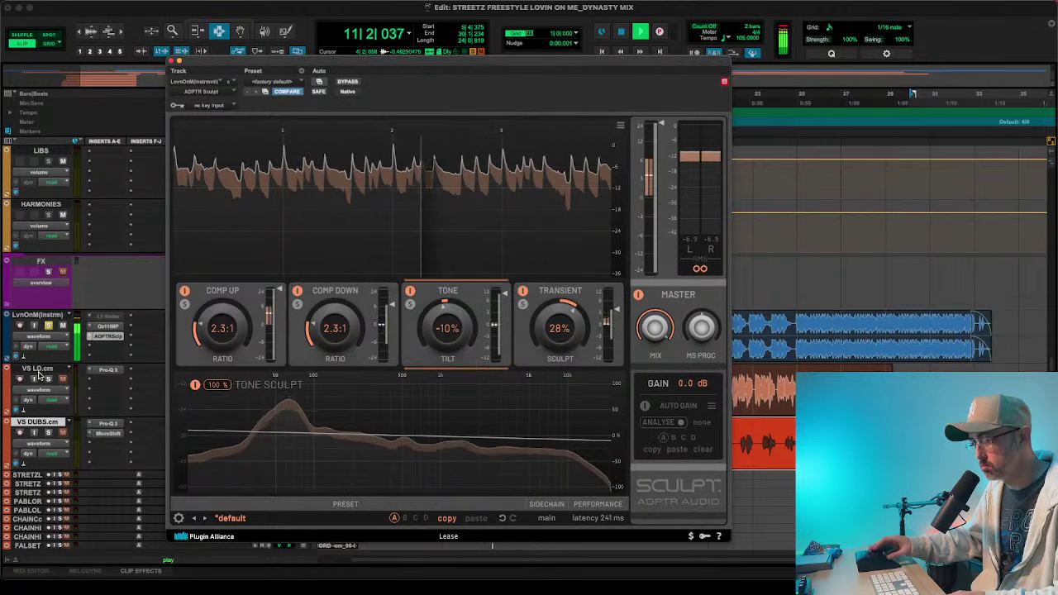
super+click(101, 340)
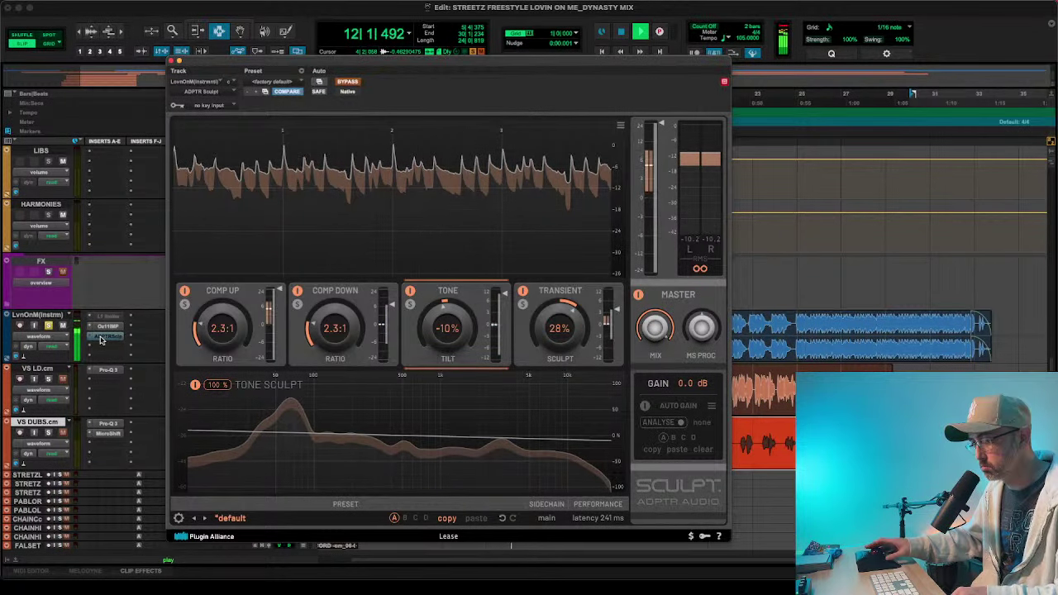
super+click(101, 340)
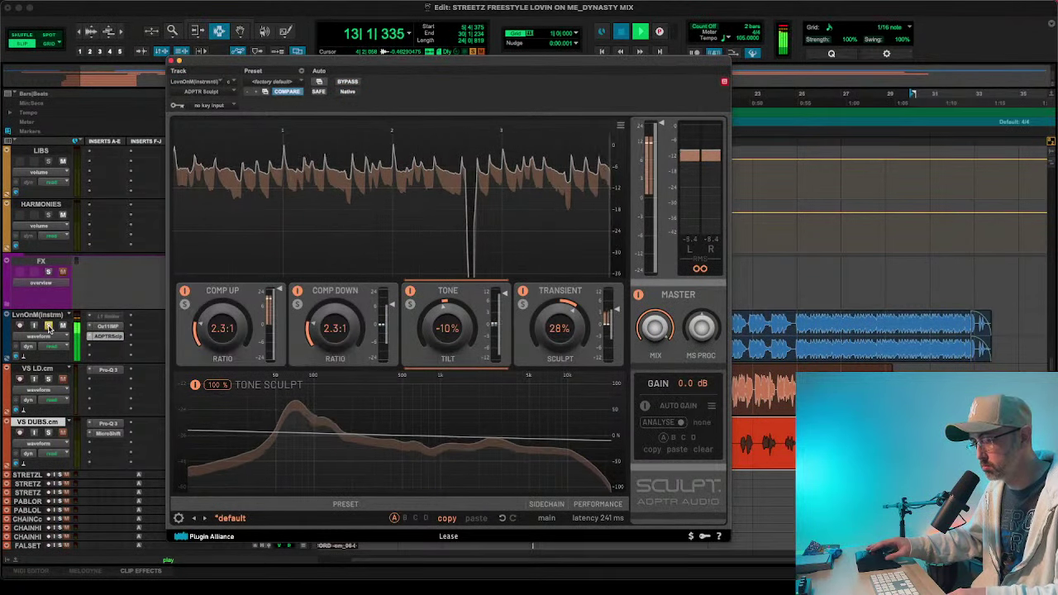
- Play the instrumental unsoloed with the vocals, reduce Sculpt's master range limit, and close the plug-in window
key(space)
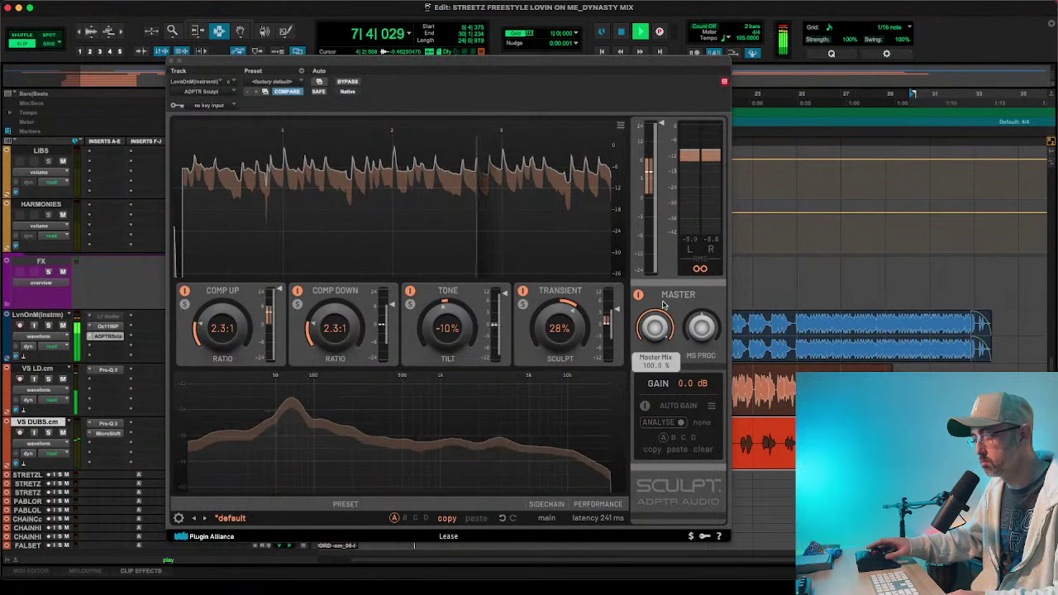
drag(659, 124, 659, 144)
mouse_move(470, 171)
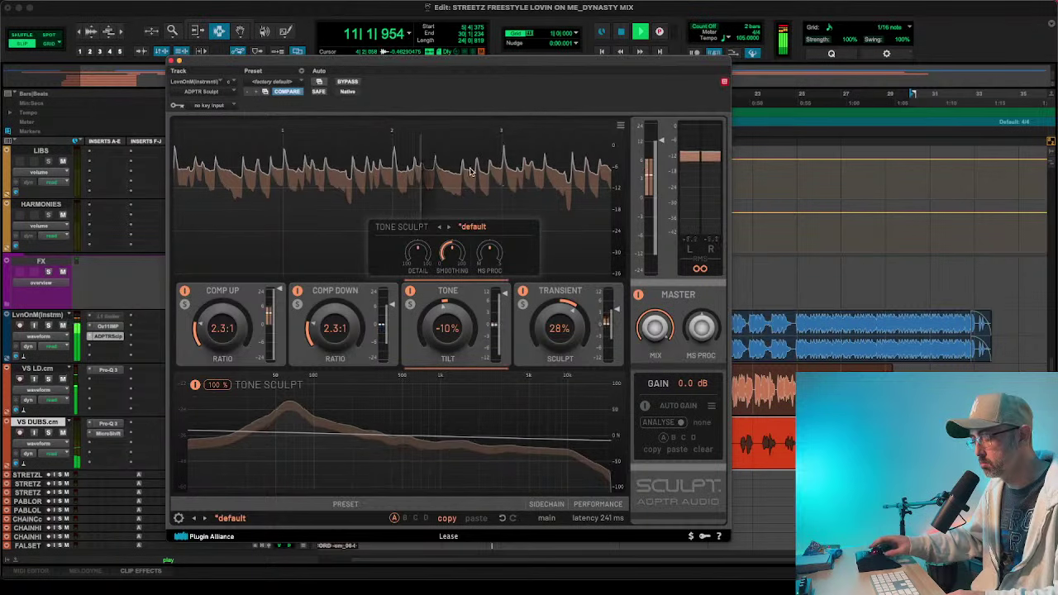
click(172, 61)
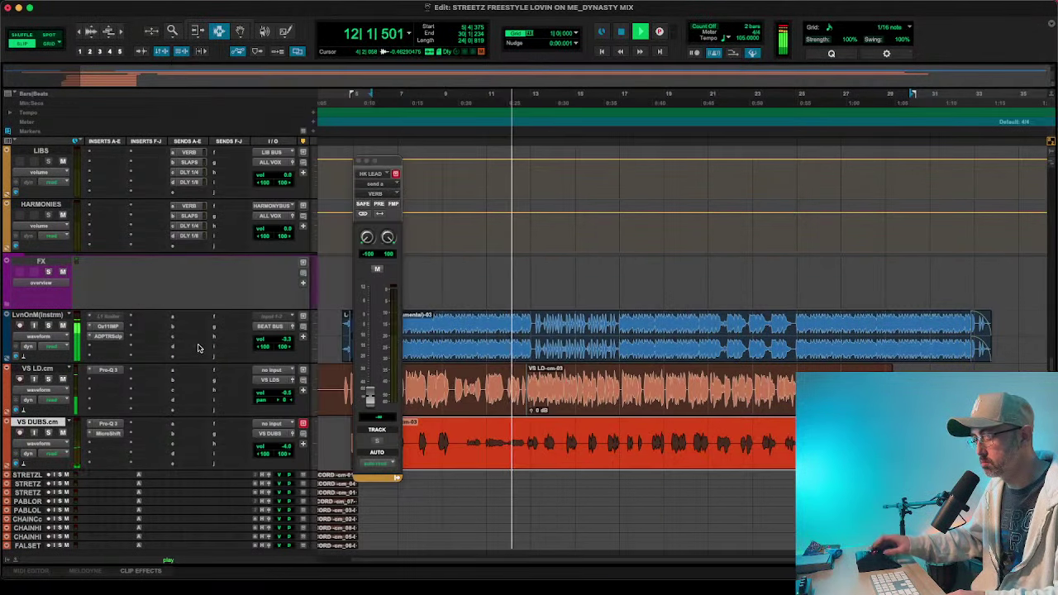
- Lower the LvnOnM(Instrm) track volume to about -3.5 dB and remove ADPTR Sculpt from its third insert slot
click(266, 341)
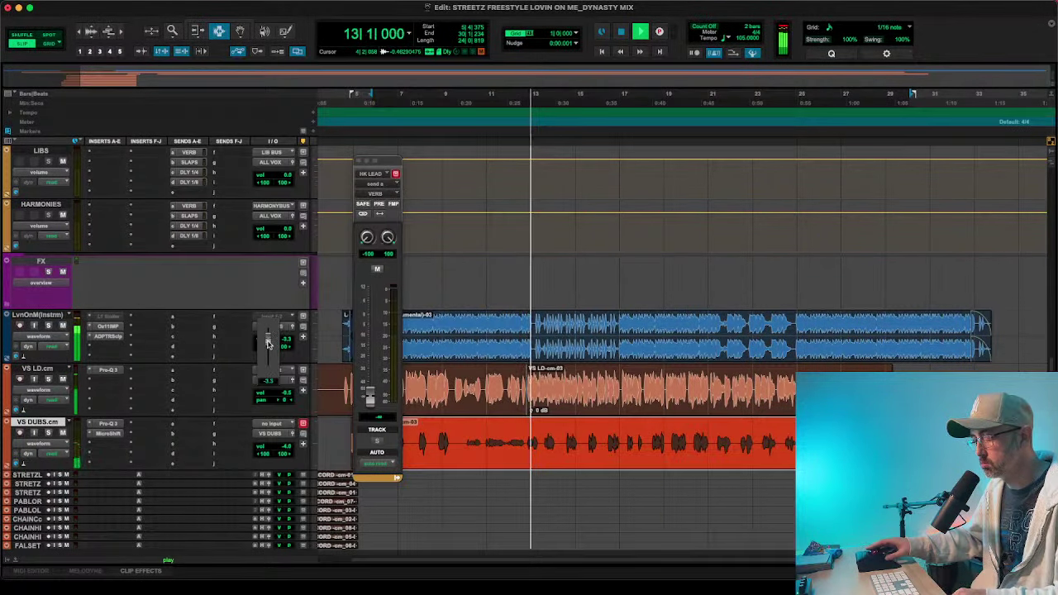
drag(268, 344, 268, 345)
key(space)
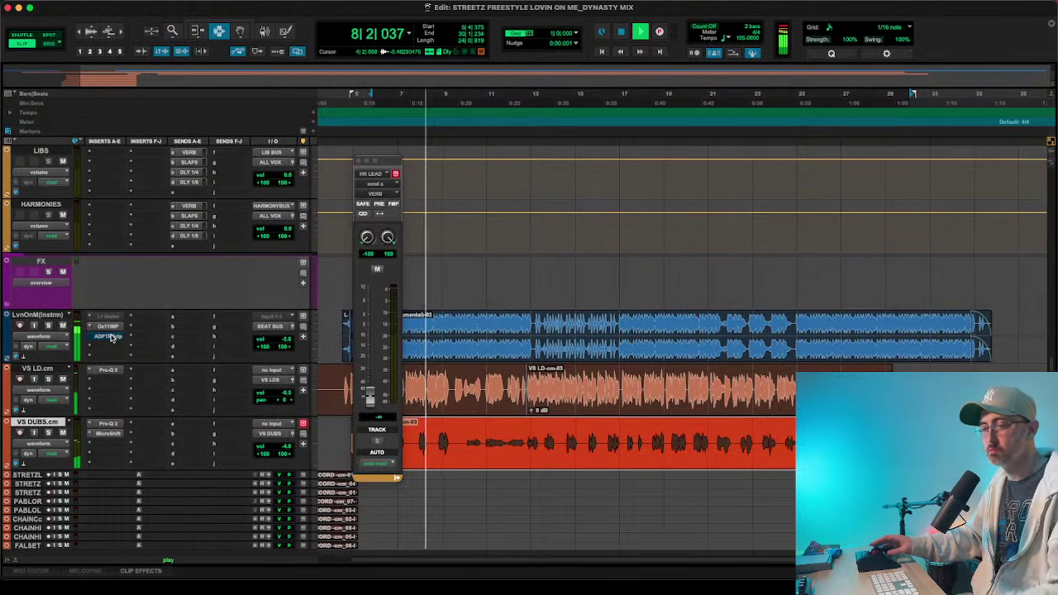
click(92, 336)
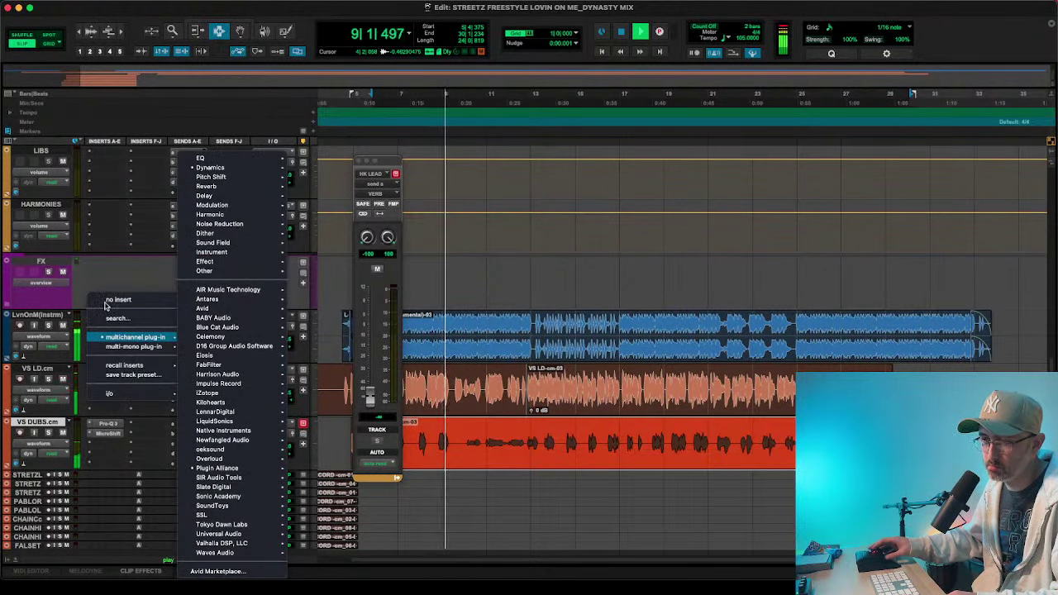
click(101, 299)
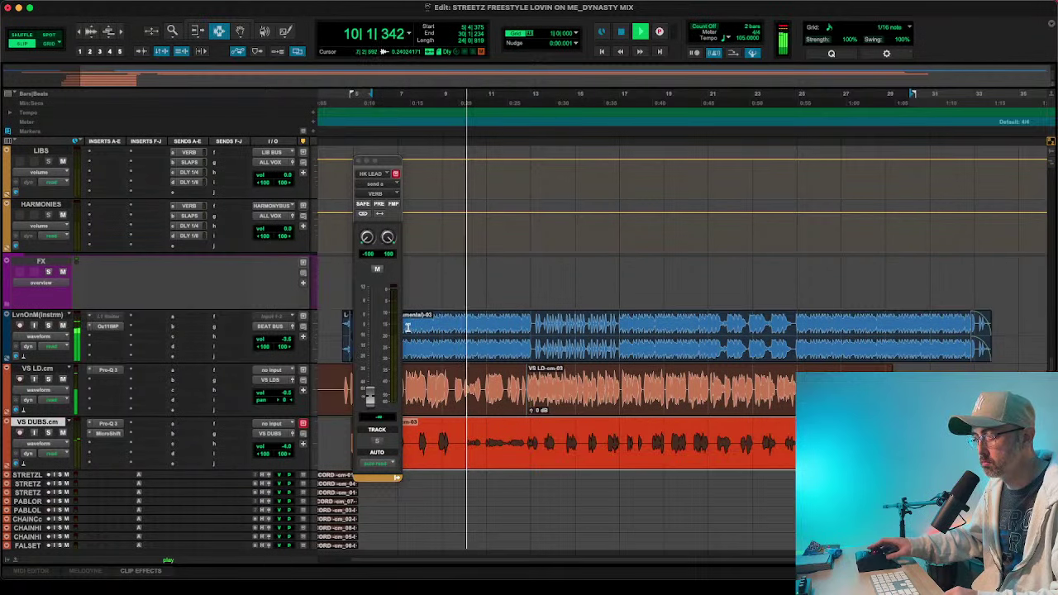
- In the instrumental's Ozone 11 Impact, set band 1 to 22, band 2 to 33 and the envelope to 1/32
click(108, 327)
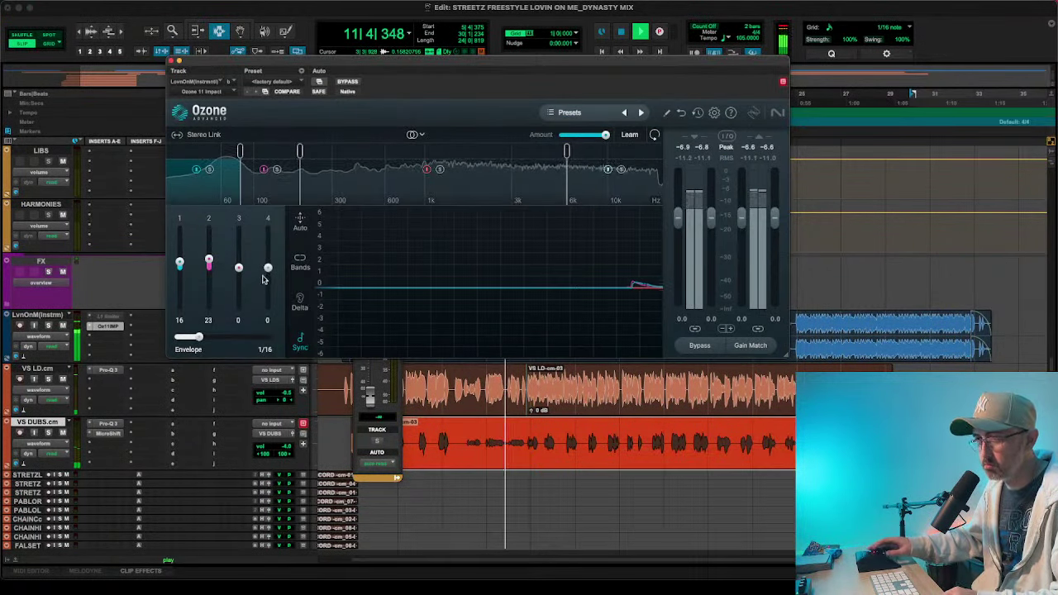
drag(179, 261, 209, 255)
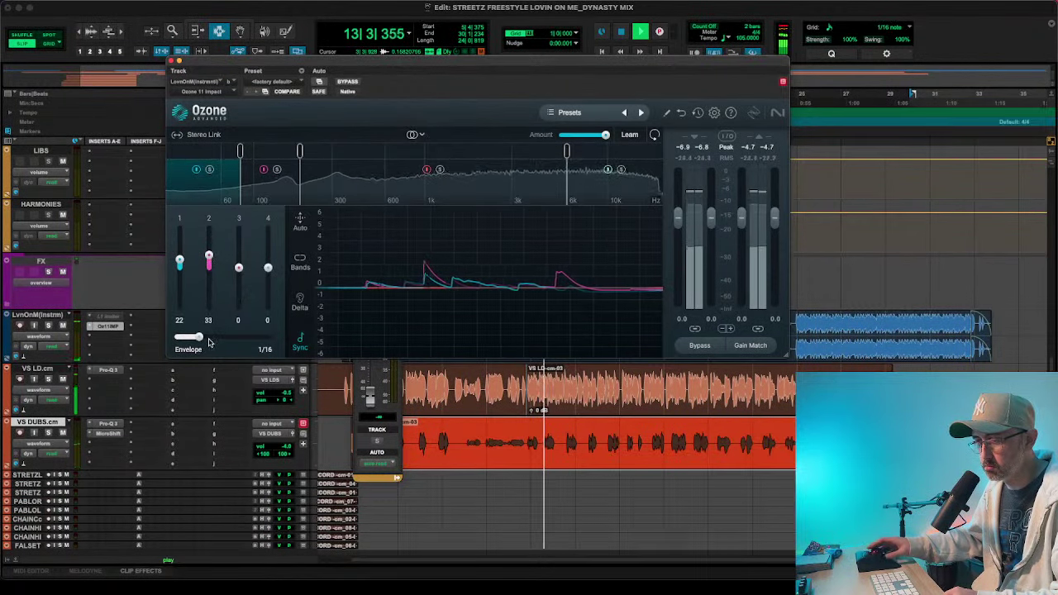
mouse_move(198, 337)
mouse_down()
mouse_move(210, 338)
mouse_move(186, 338)
mouse_up()
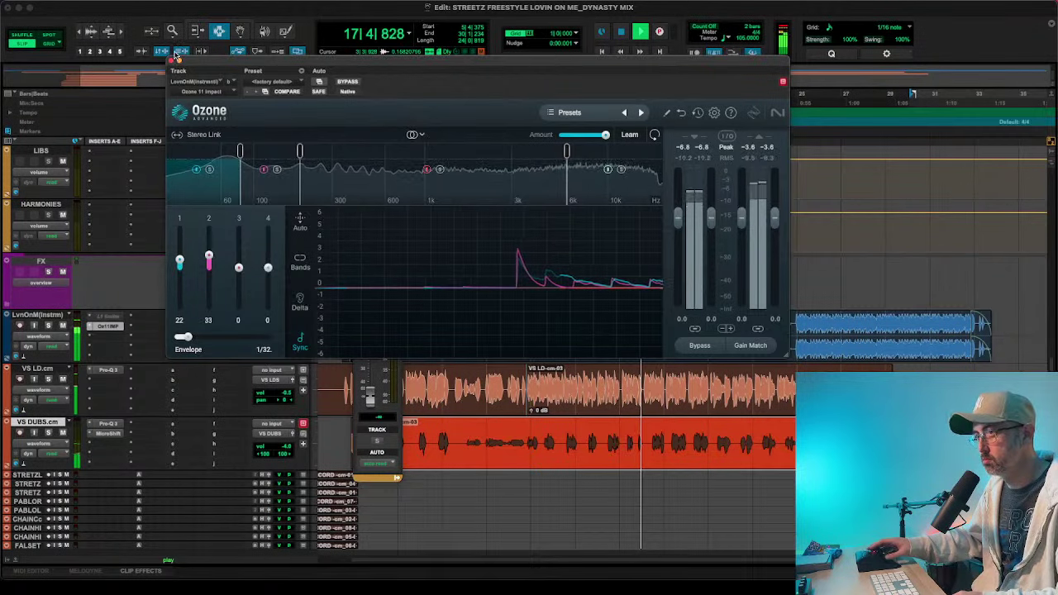
click(171, 60)
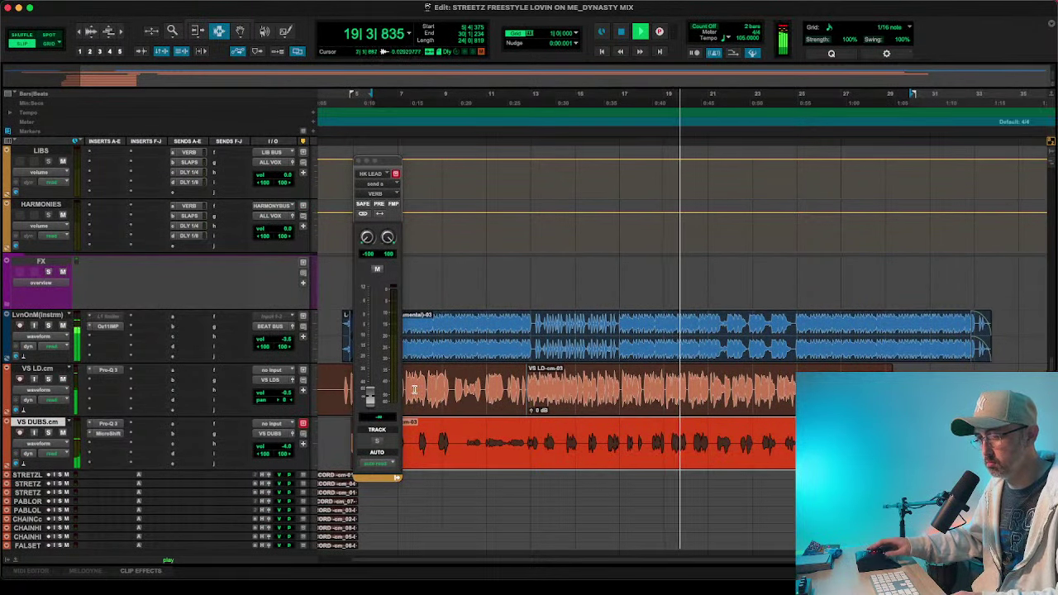
- Insert the mono SSLEQ plug-in on the second insert slot of the VS LD.cm track
click(104, 384)
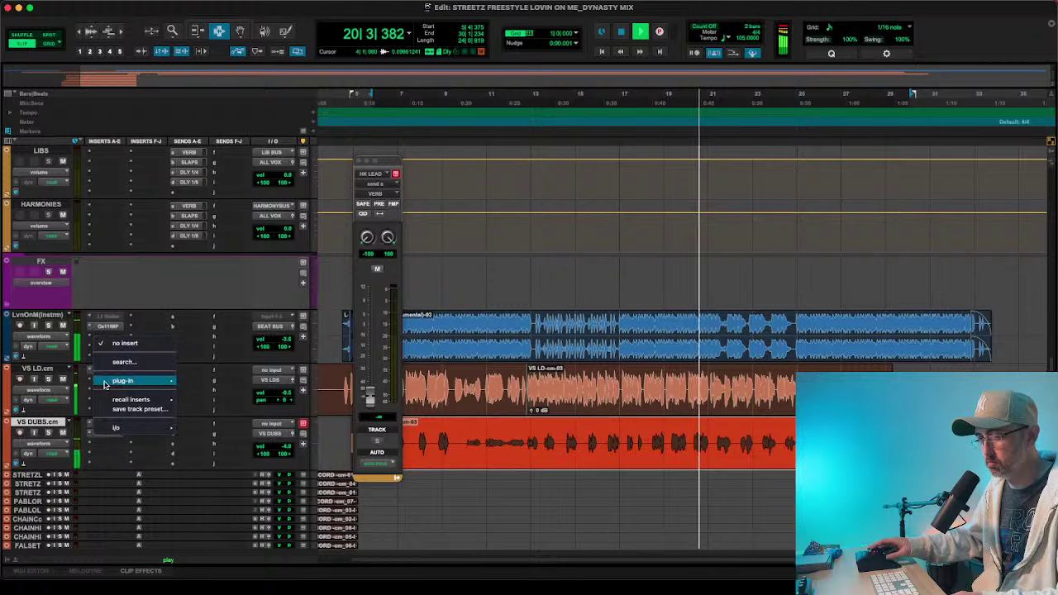
mouse_move(133, 380)
mouse_move(249, 170)
scroll(363, 221, down, 10)
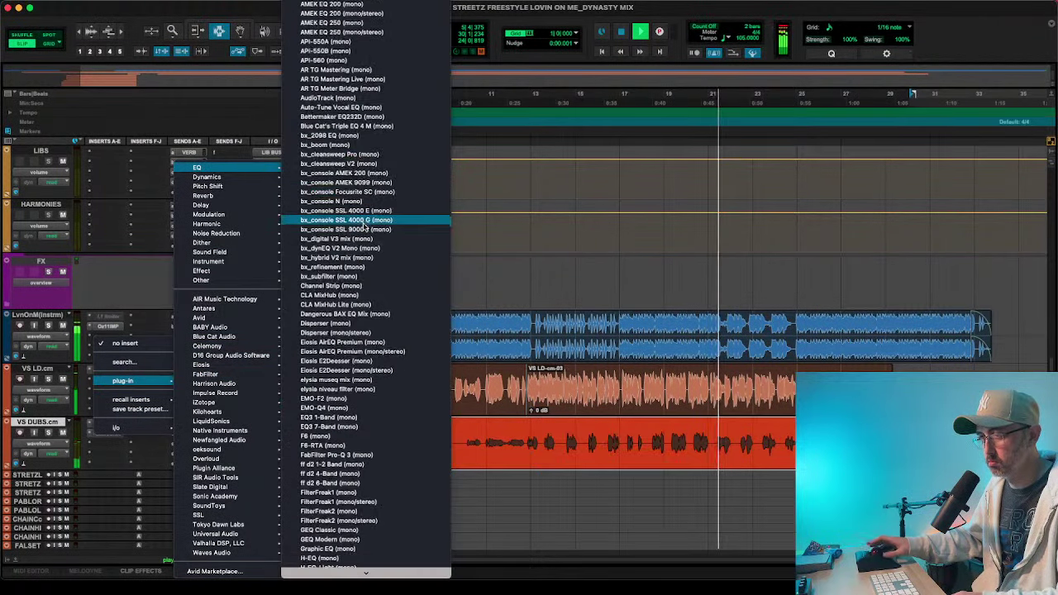
scroll(363, 227, down, 10)
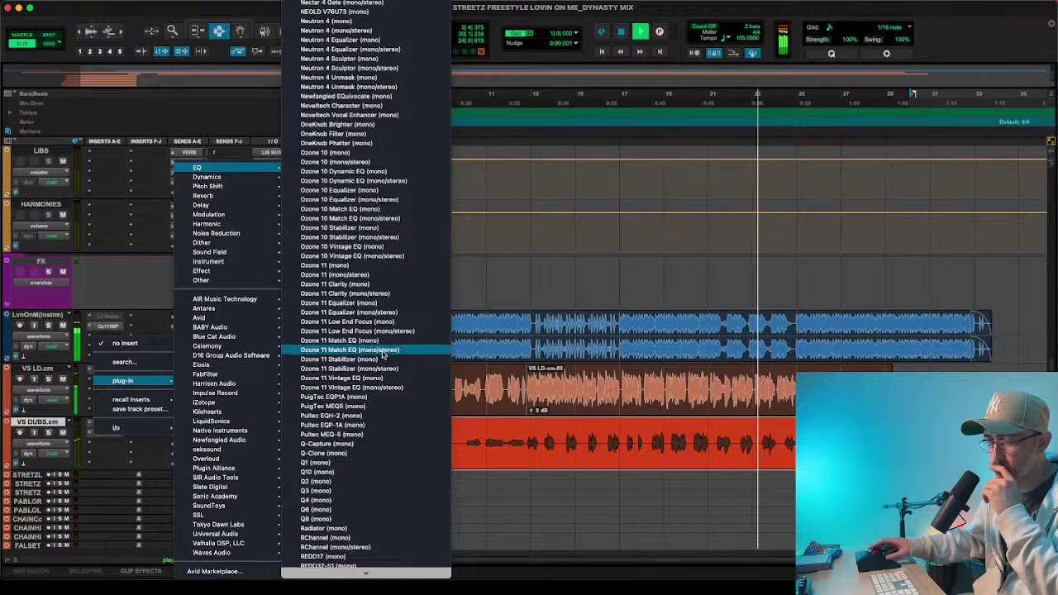
scroll(385, 389, down, 12)
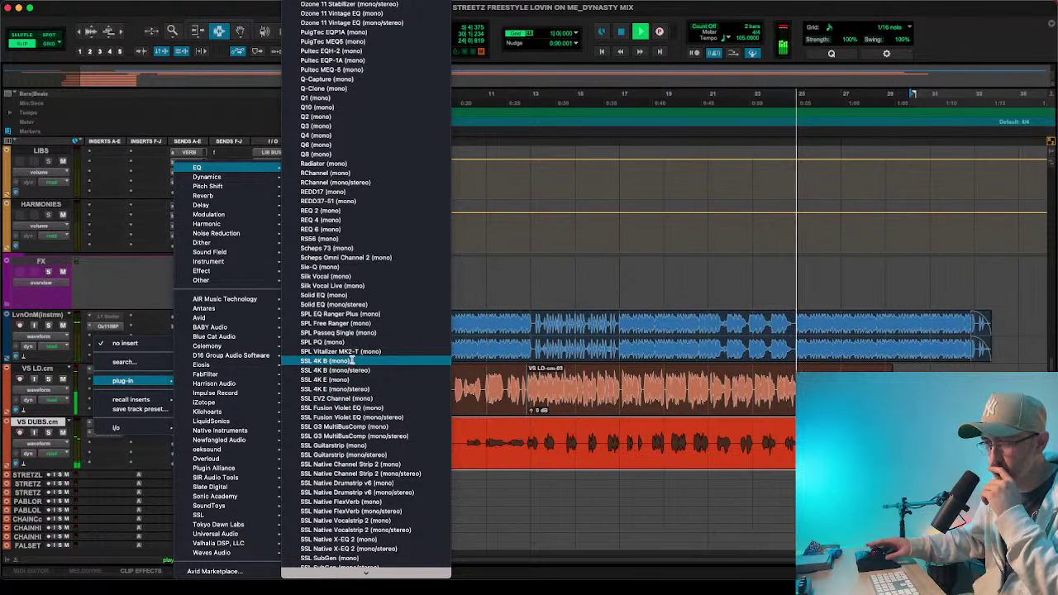
scroll(351, 362, down, 3)
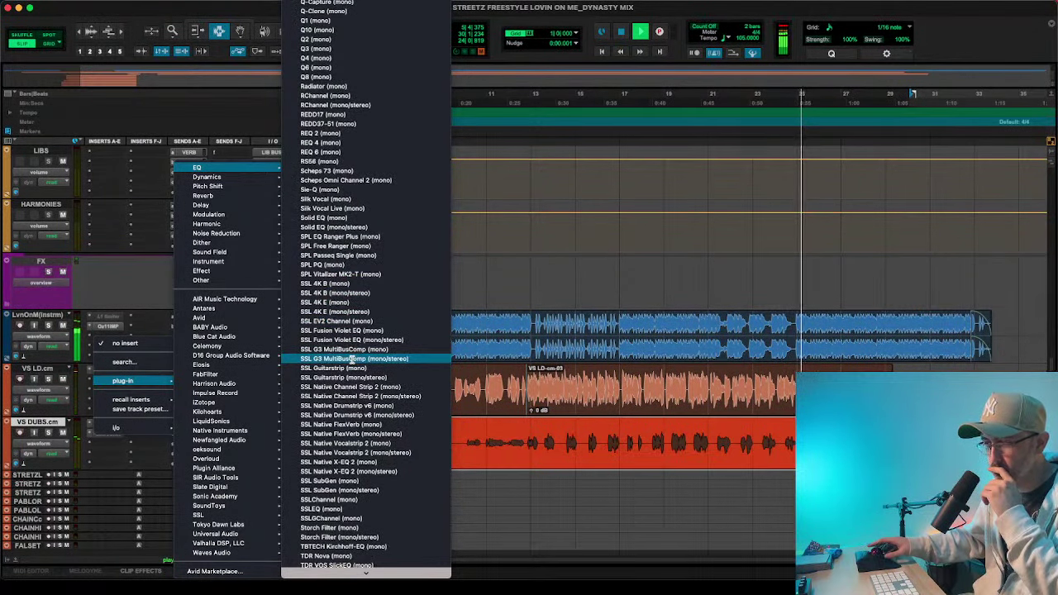
click(326, 497)
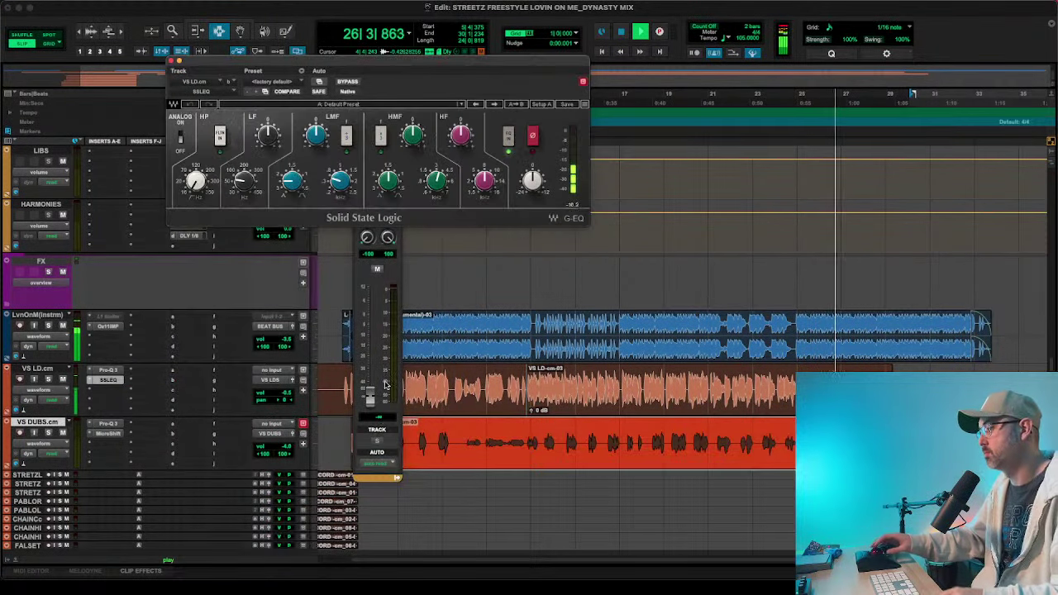
- Reduce the LMF gain slightly in the SSLEQ on the VS LD.cm track
mouse_move(325, 134)
mouse_down()
mouse_move(325, 121)
mouse_move(319, 135)
mouse_up()
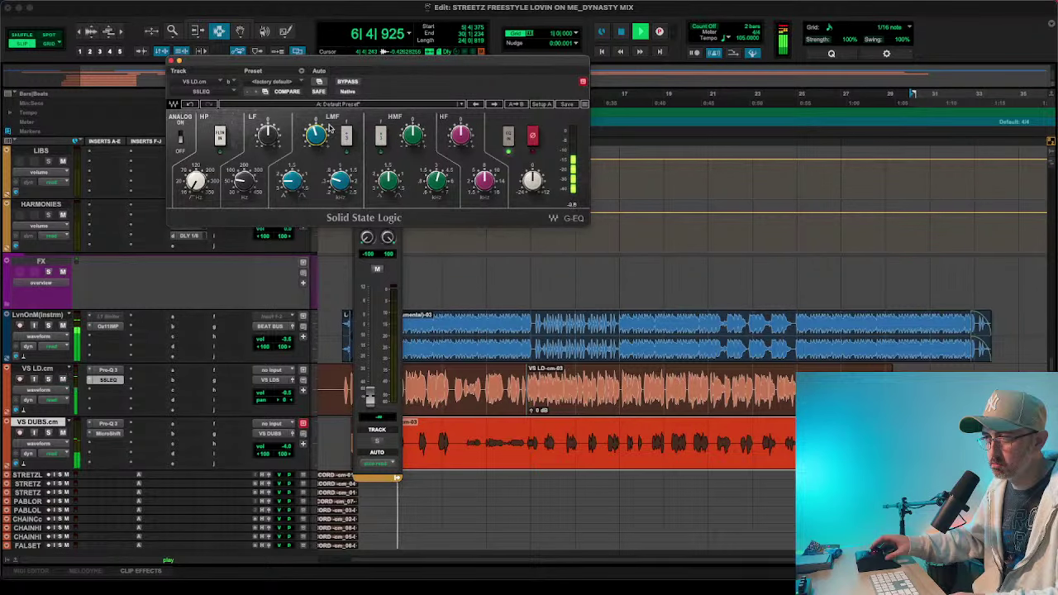
- Inspect VS LEAD's 1176LN limiter and show the peak level readouts for the ALL VOX and BEAT BUS tracks
scroll(243, 317, down, 10)
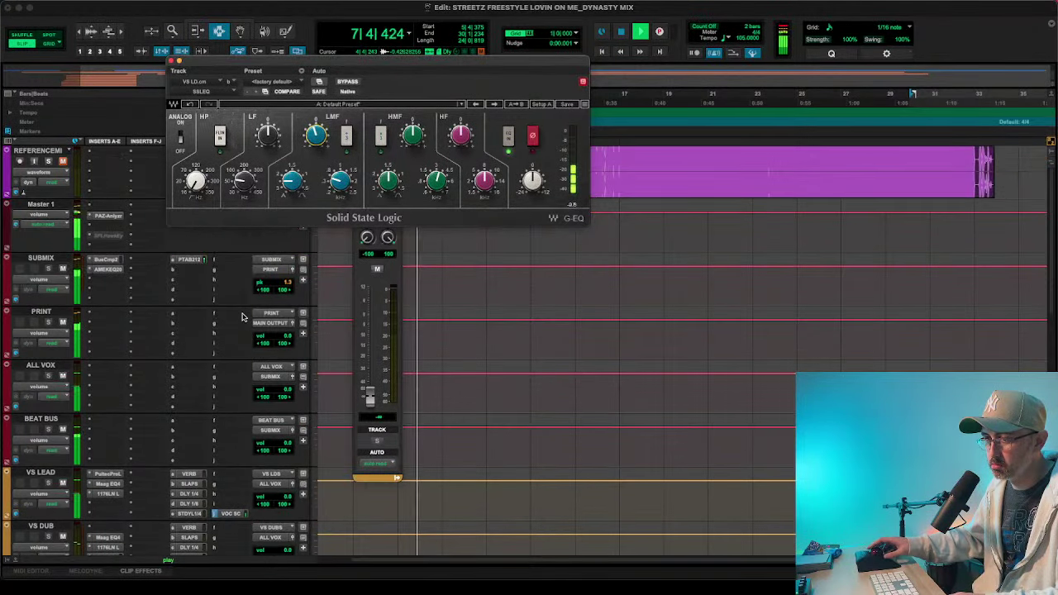
click(107, 386)
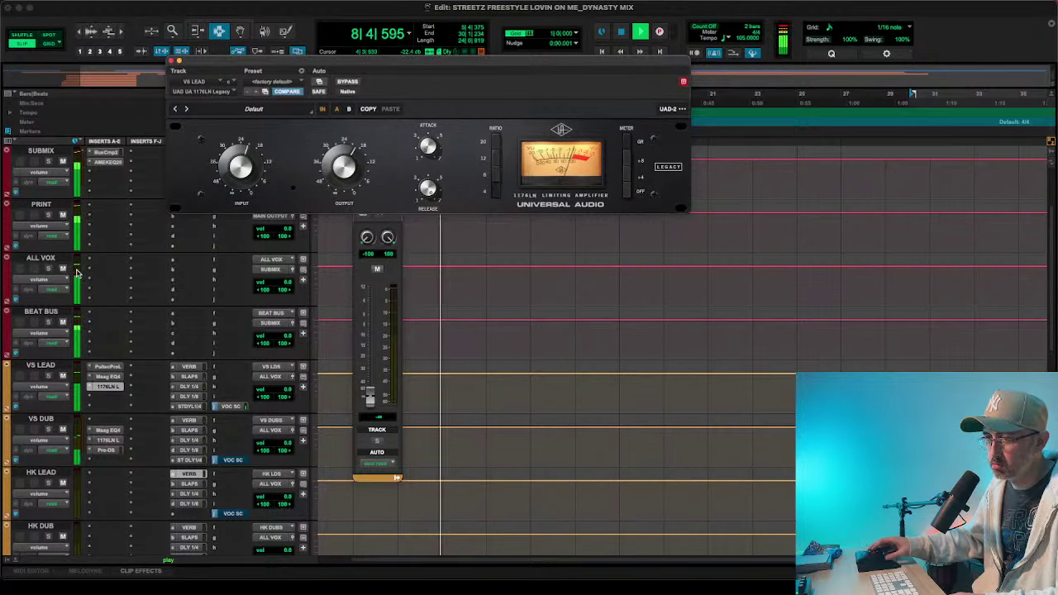
super+click(277, 283)
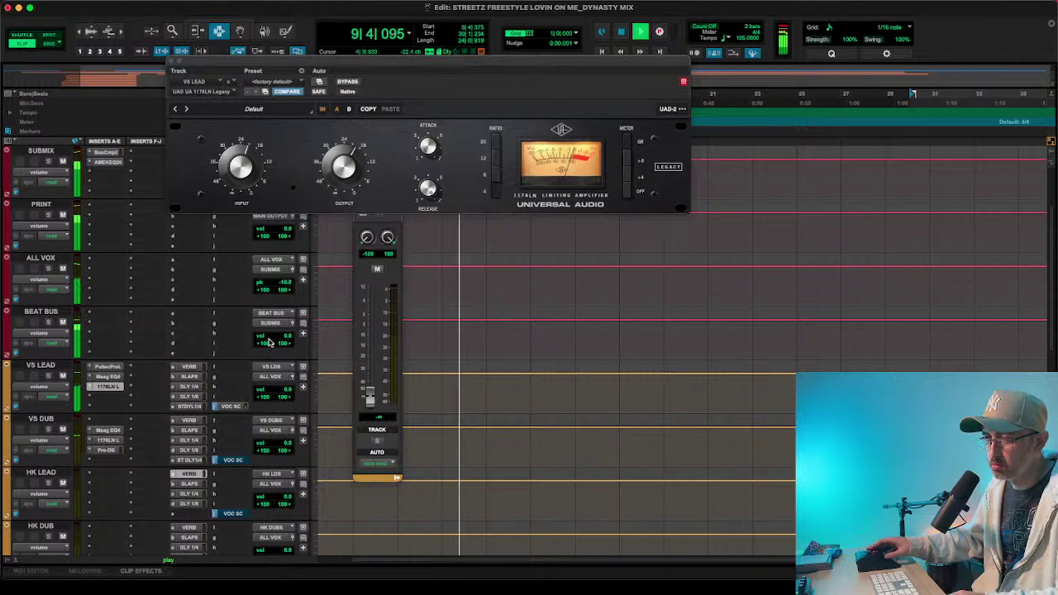
super+click(275, 340)
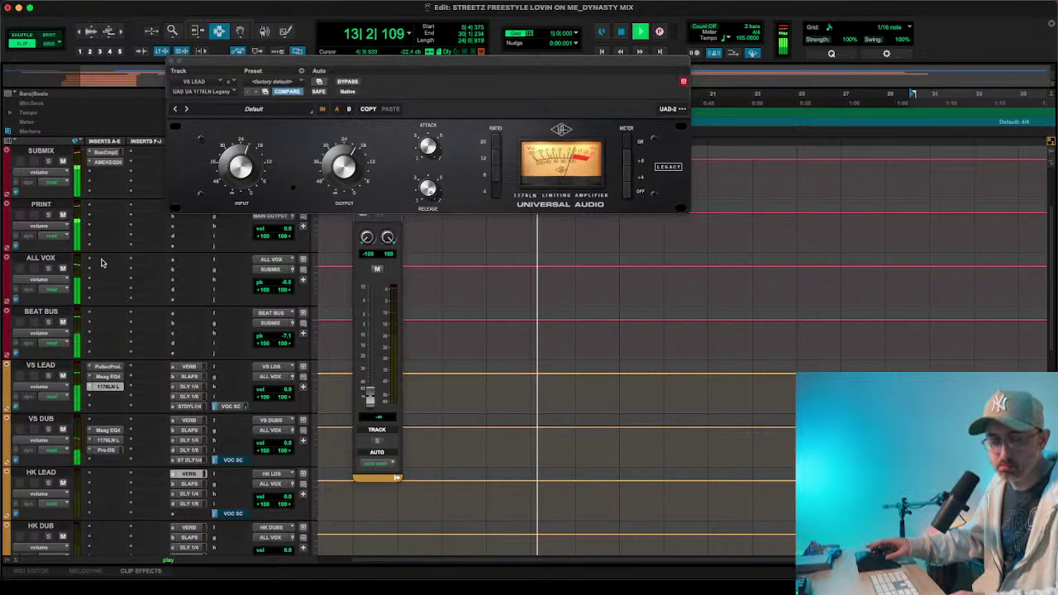
- Insert the stereo SSL Fusion Vintage Drive on the third insert slot of the SUBMIX track
scroll(95, 273, up, 3)
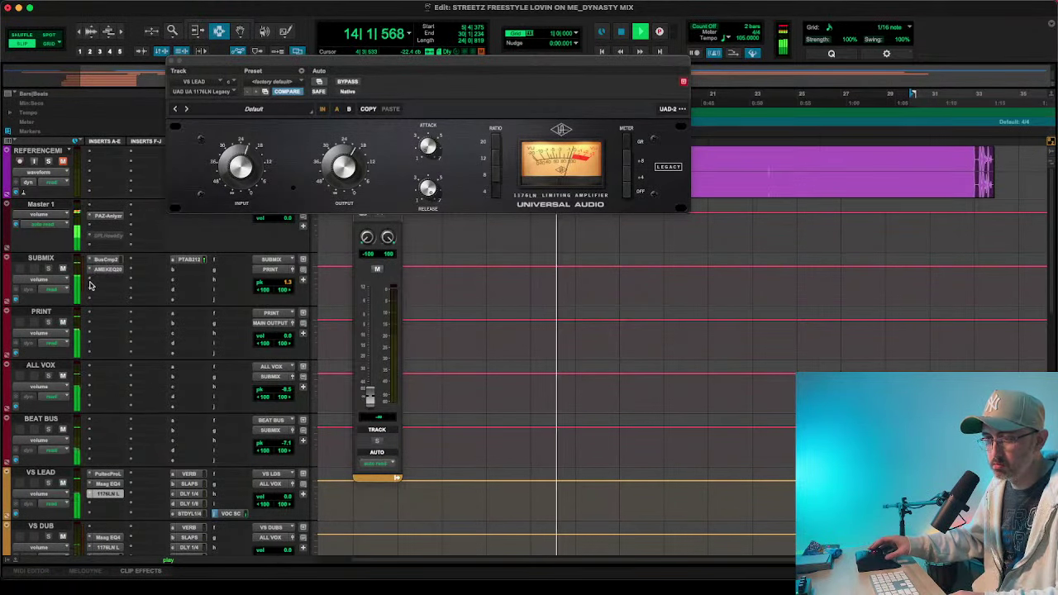
click(91, 279)
mouse_move(132, 279)
mouse_move(210, 196)
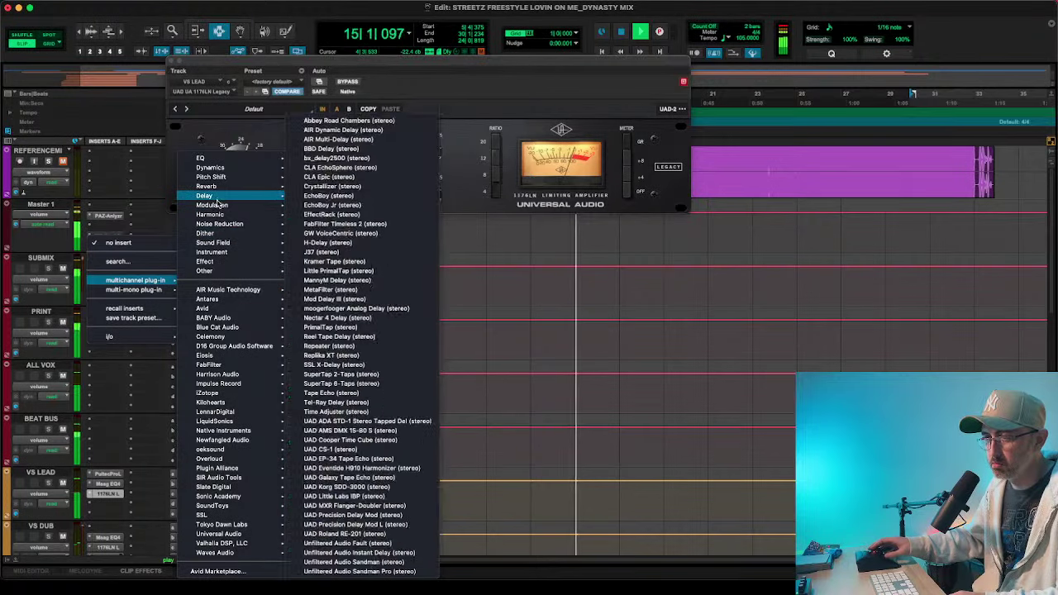
mouse_move(213, 214)
scroll(350, 237, down, 5)
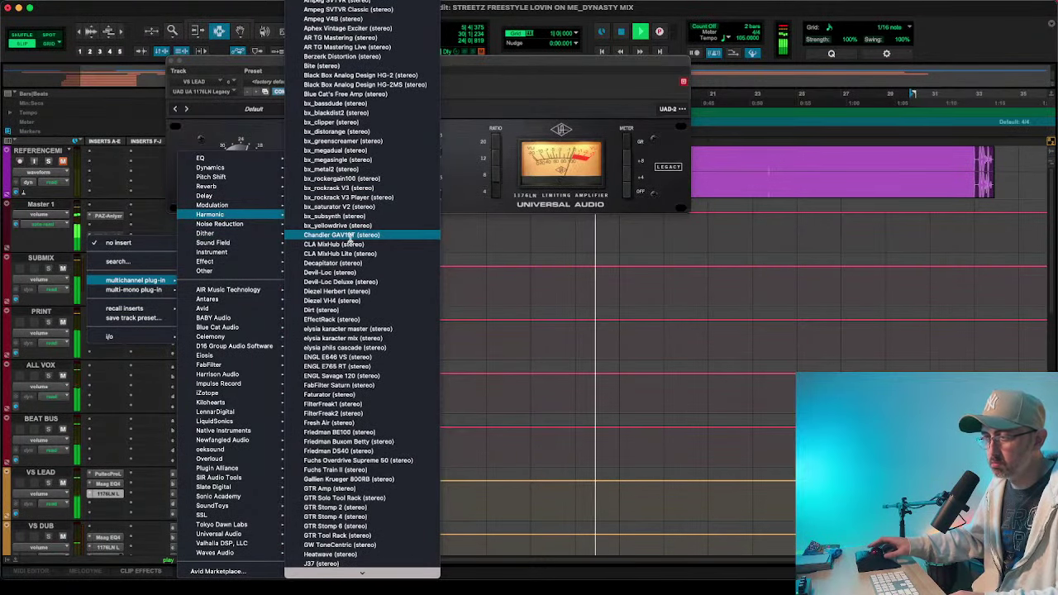
scroll(351, 237, down, 10)
scroll(350, 237, down, 5)
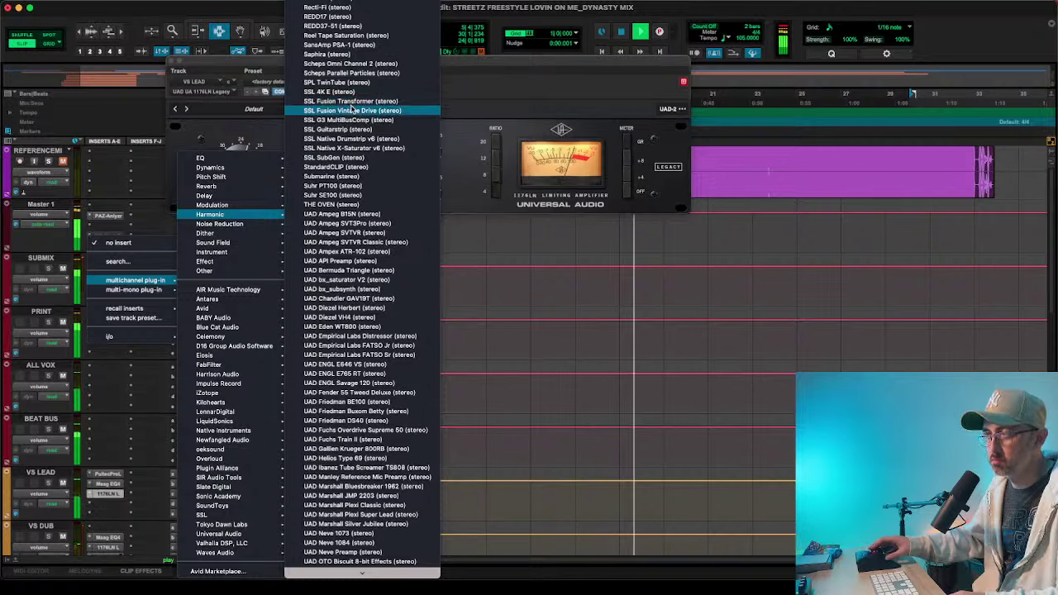
click(350, 110)
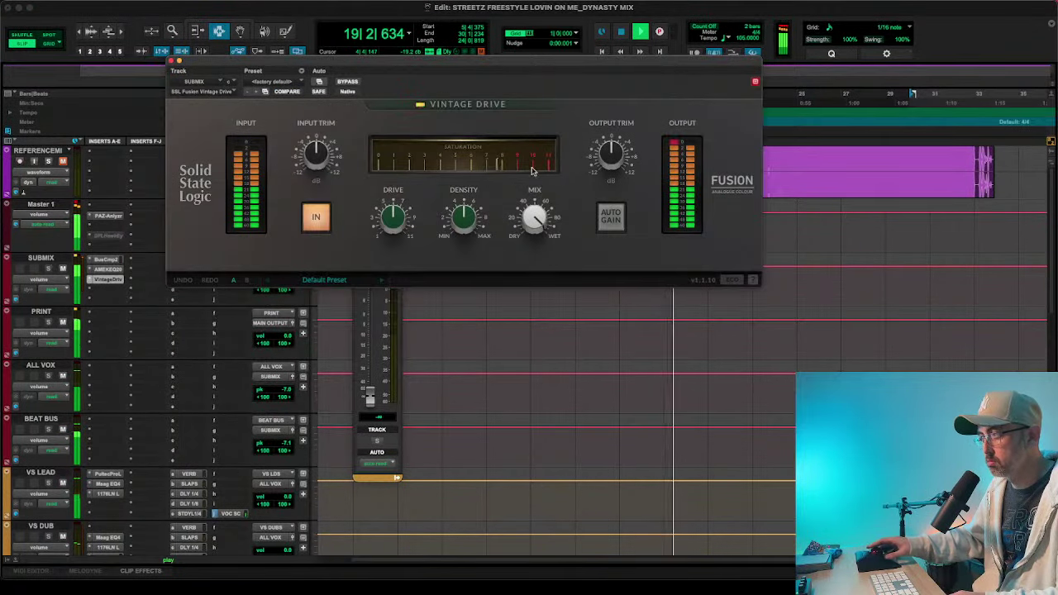
- Reduce Vintage Drive's density and mix, set its output trim to -3.7 dB and restart playback
drag(609, 149, 608, 159)
drag(466, 221, 503, 265)
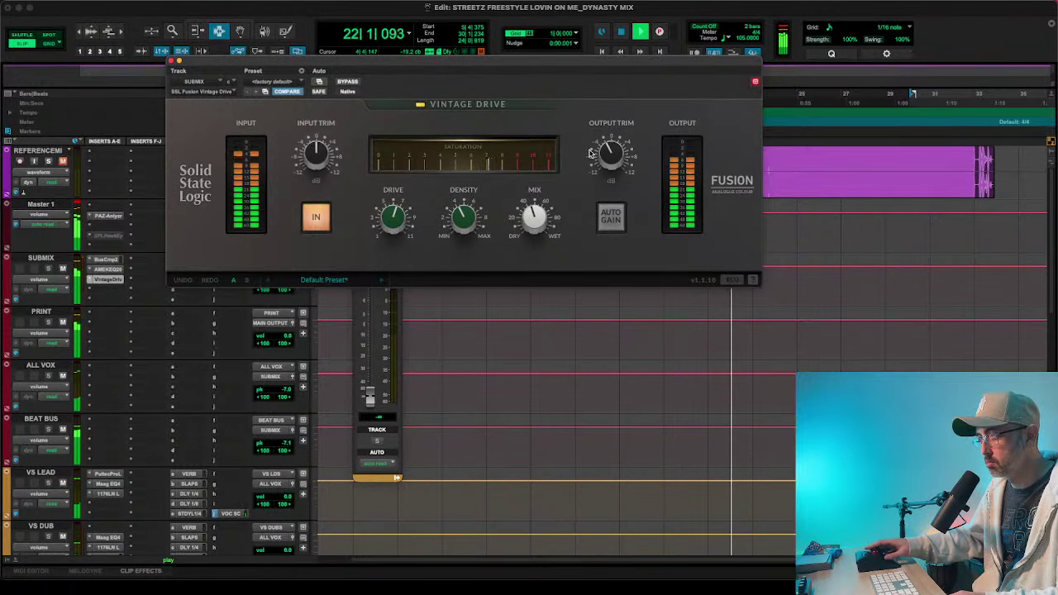
drag(599, 157, 602, 155)
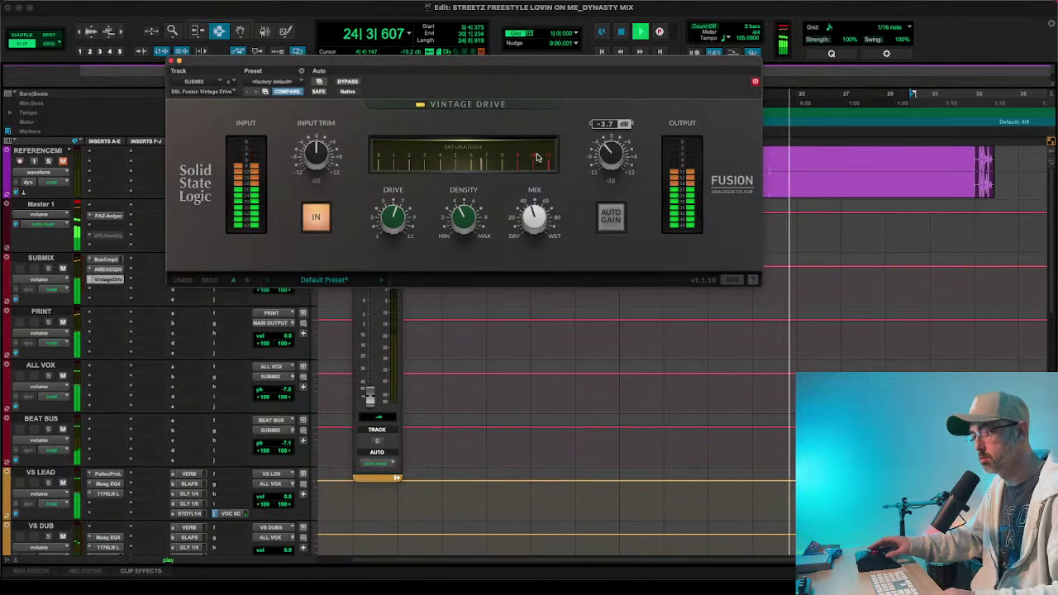
key(space)
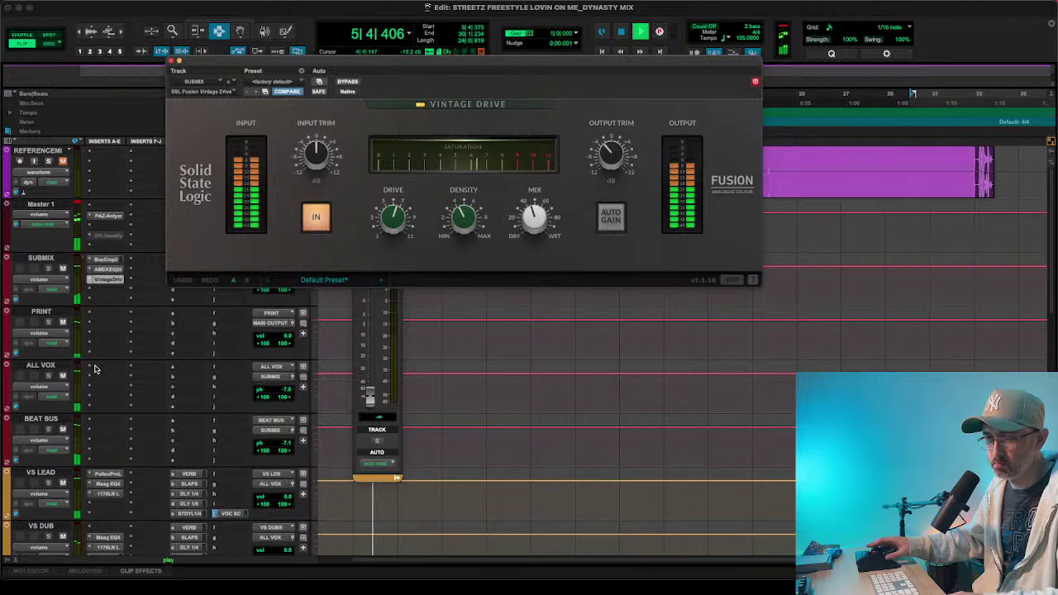
- Insert the stereo oeksound soothe2 on the first insert slot of the ALL VOX track
click(94, 370)
mouse_move(94, 369)
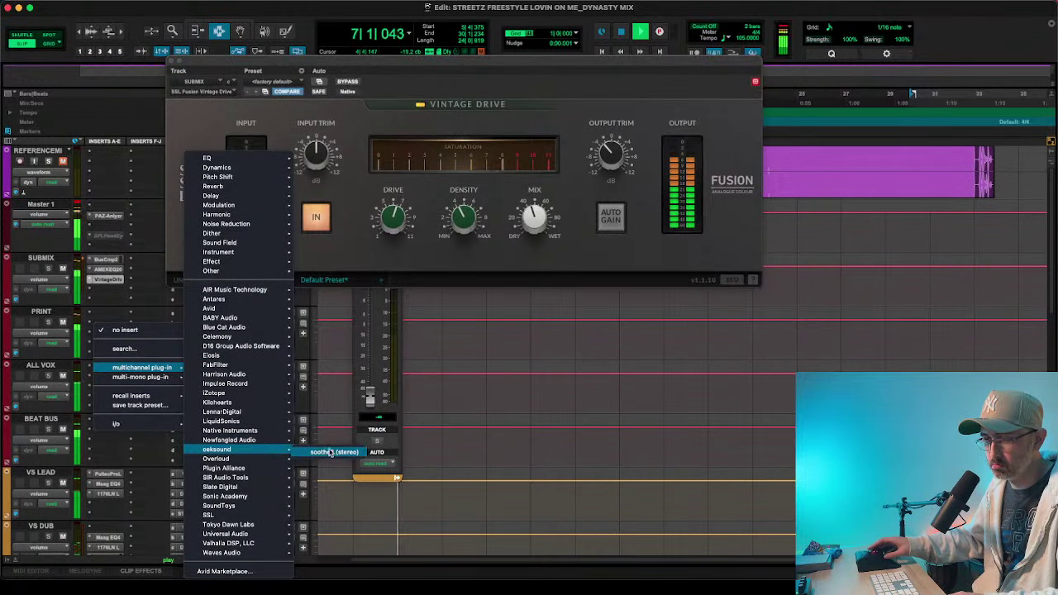
click(330, 452)
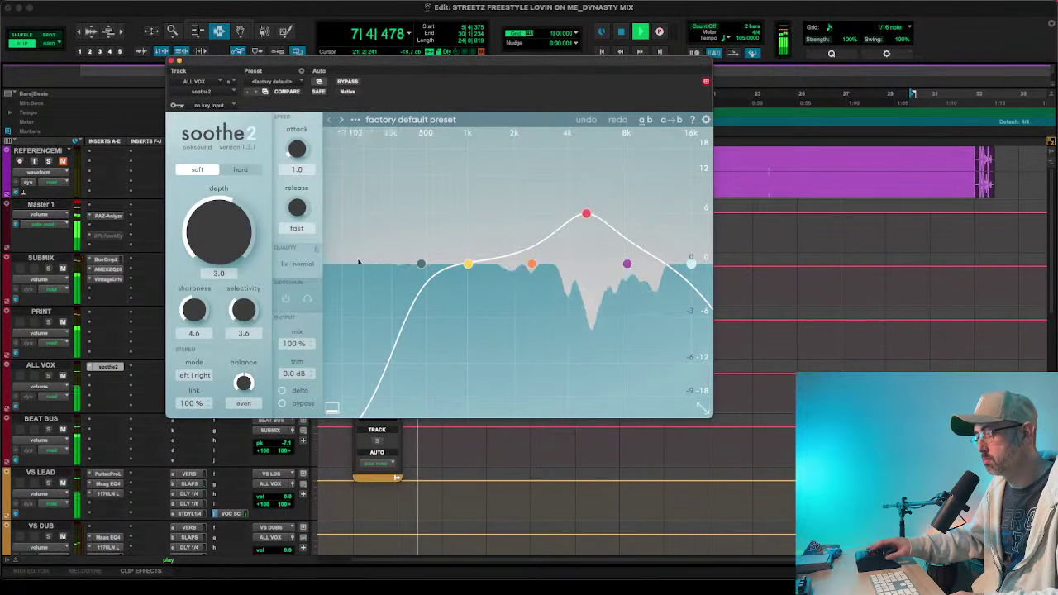
- In soothe2, use hard mode, depth 0.0, sharpness 5.0, attack 1.7, a 5.2 kHz low cut and band 4 at 8.8 kHz
drag(420, 263, 546, 264)
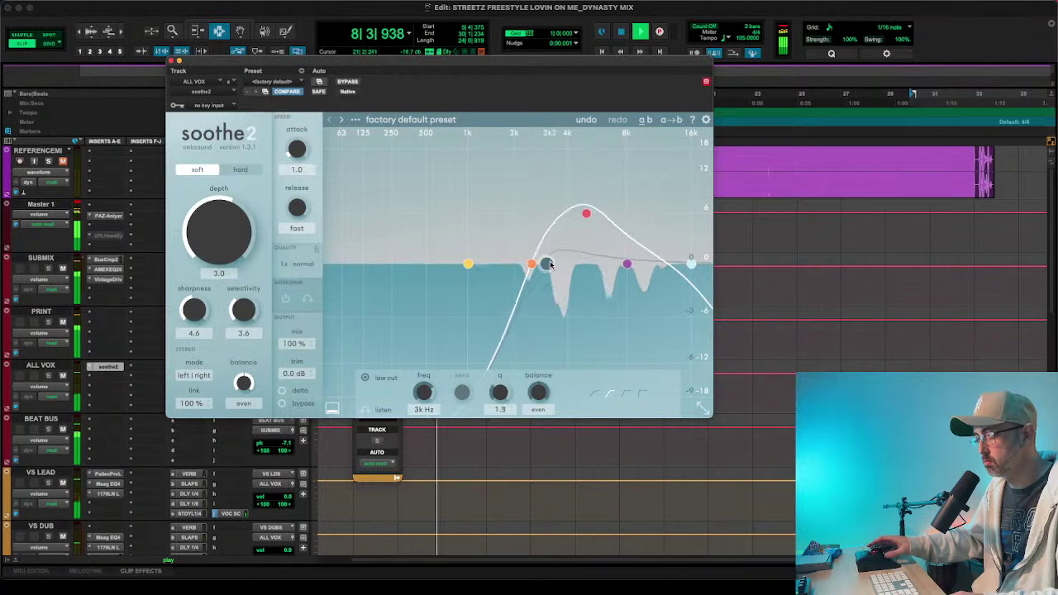
scroll(549, 264, up, 3)
drag(586, 216, 635, 258)
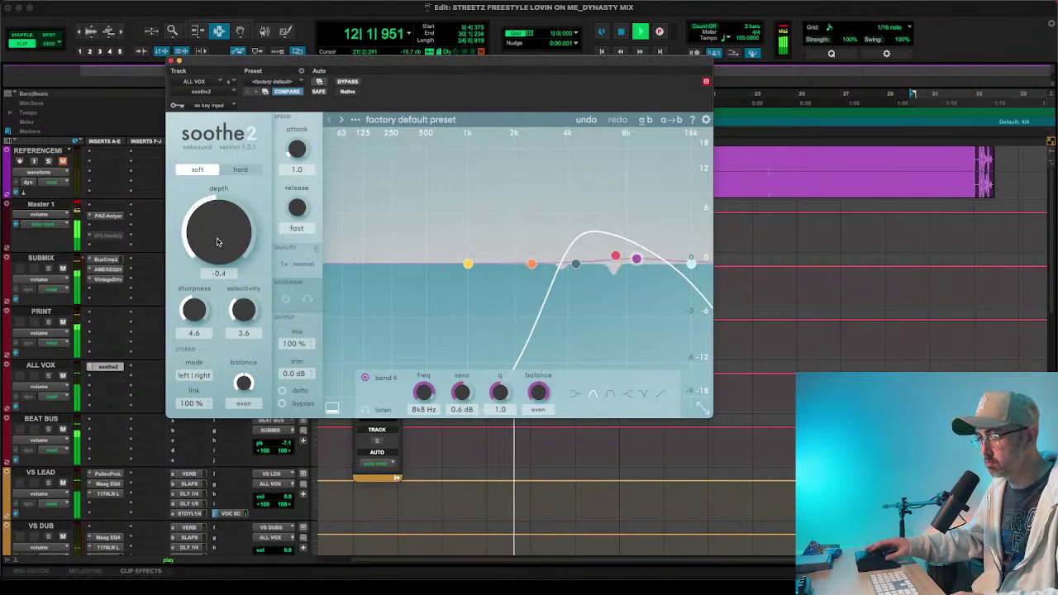
click(234, 172)
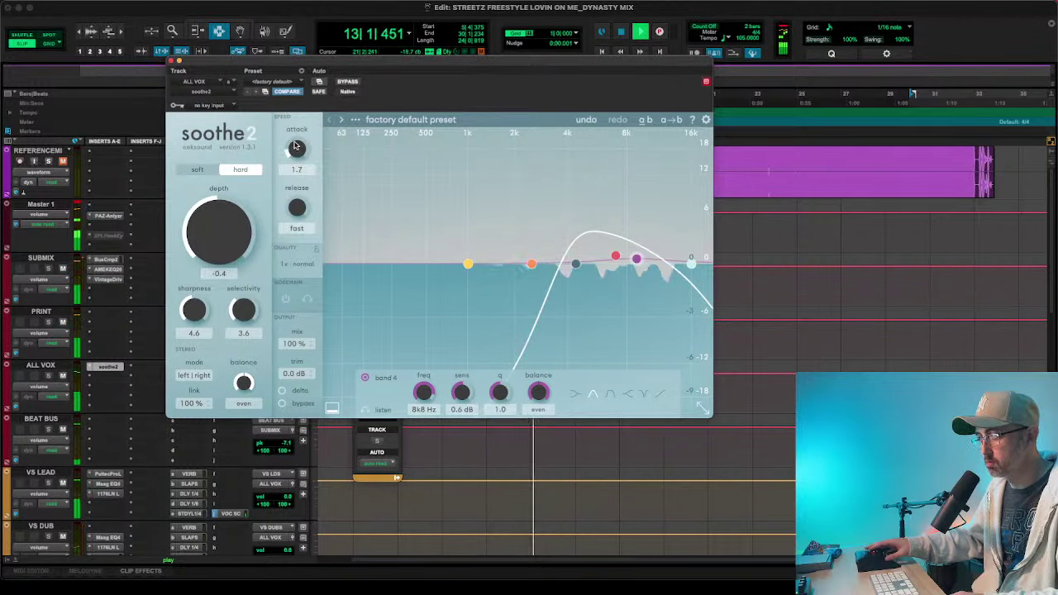
drag(576, 263, 591, 264)
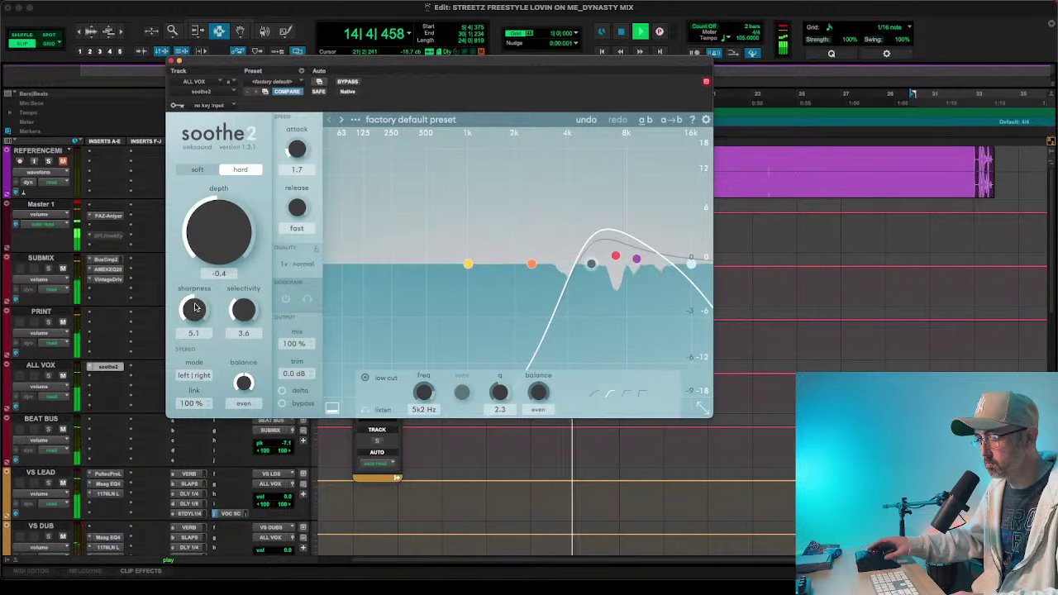
drag(195, 310, 195, 307)
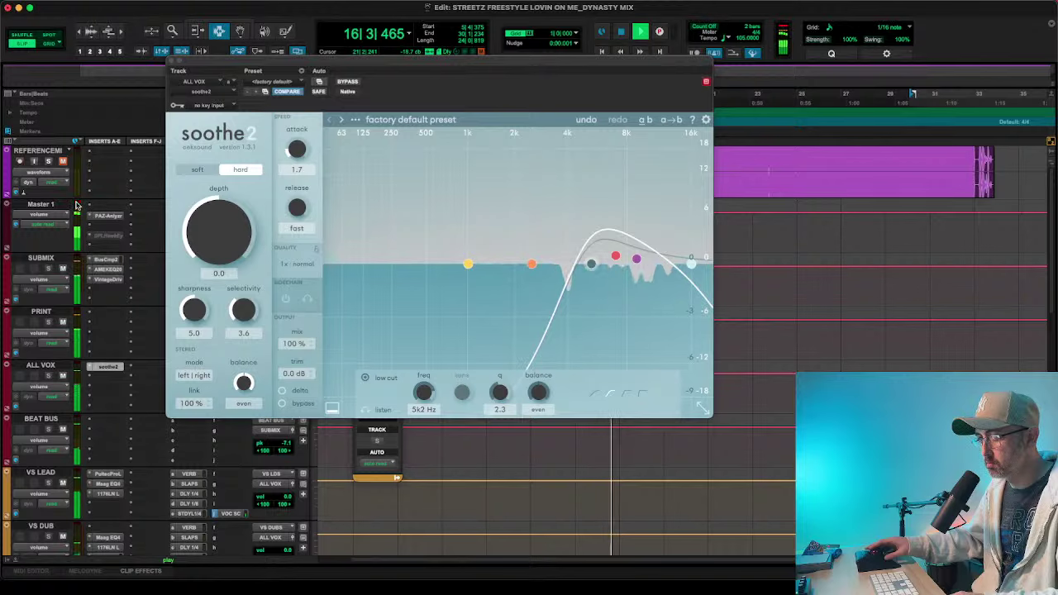
- Check the overall spectrum in Master 1's PAZ Analyzer, clearing its peak hold, and close the plug-in window
click(107, 216)
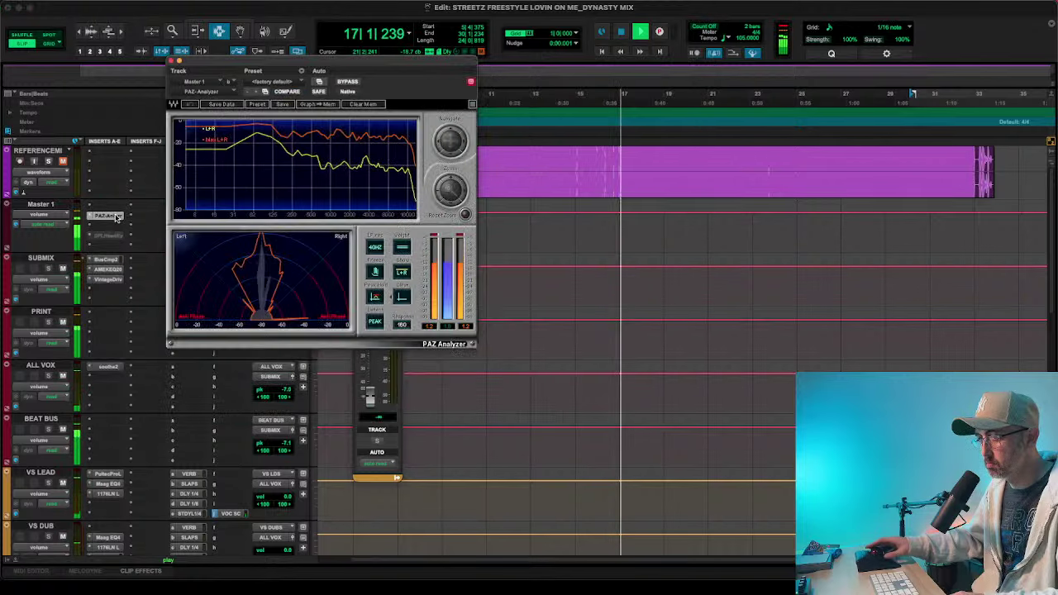
click(399, 296)
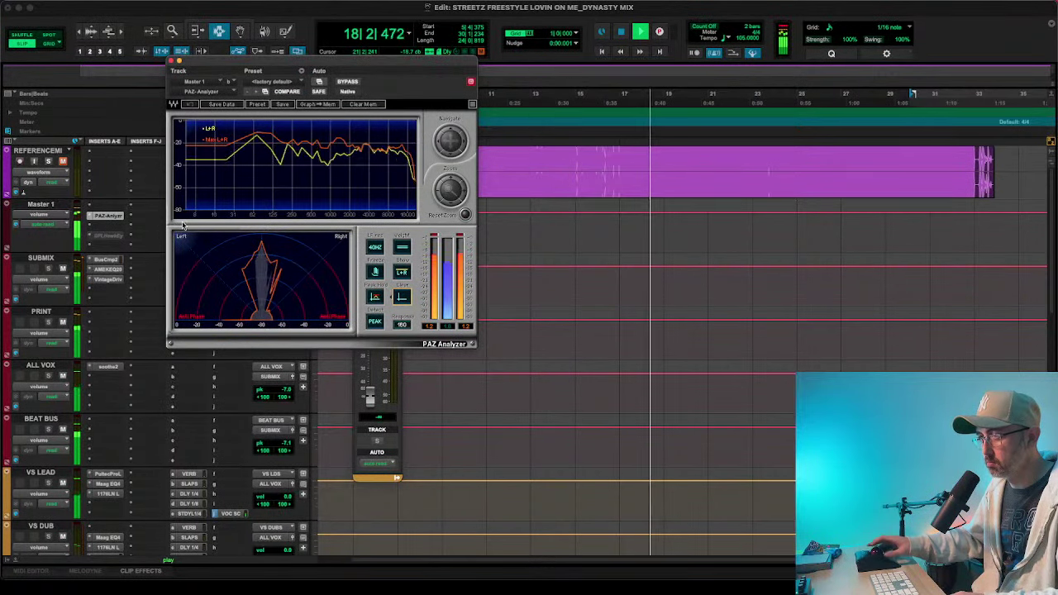
click(173, 59)
- Try the stereo F6-RTA on the third insert slot of the LvnOnM(Instrm) track and stop playback
scroll(182, 303, down, 6)
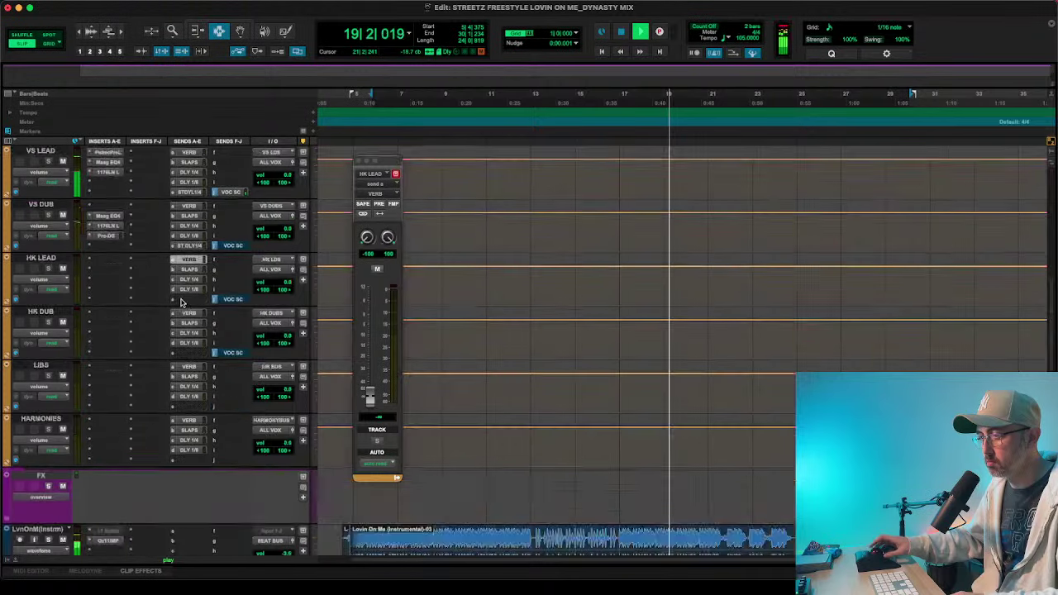
scroll(182, 303, down, 5)
click(108, 285)
mouse_move(153, 291)
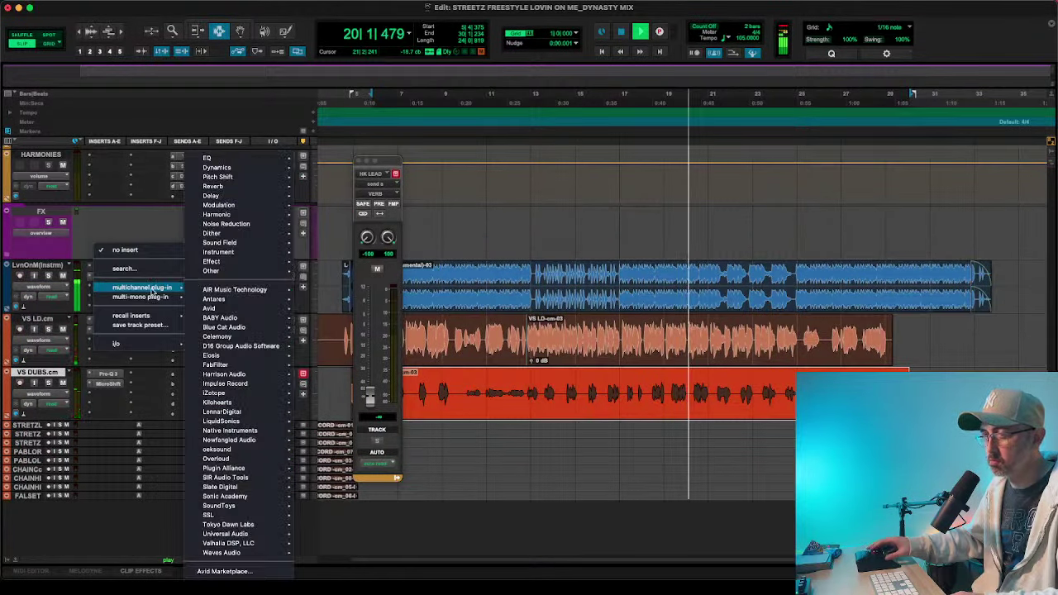
mouse_move(240, 158)
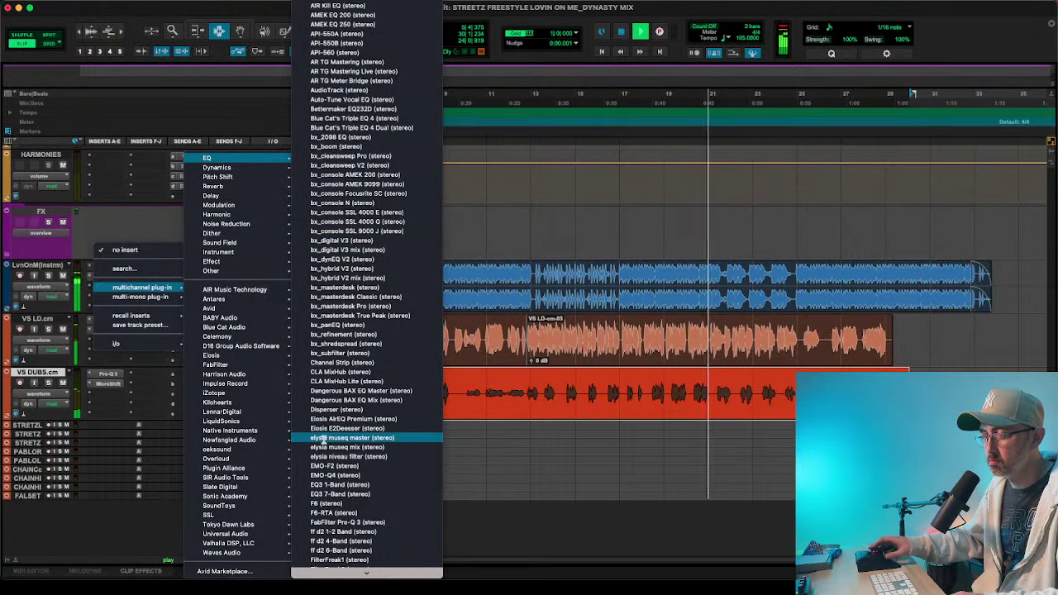
click(360, 512)
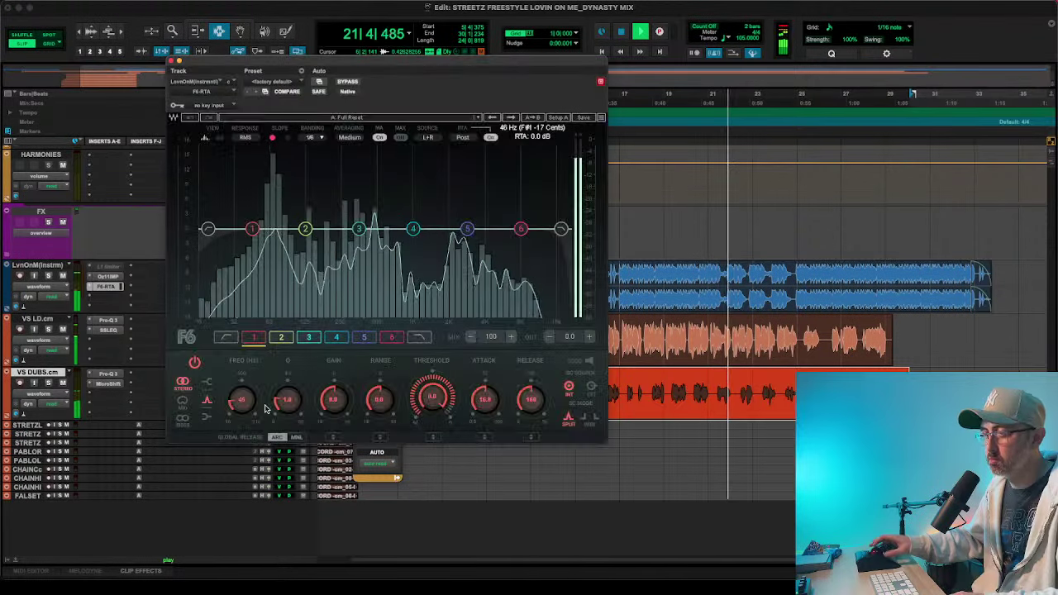
key(space)
- Put the stereo FabFilter Pro-Q 3 in place of F6-RTA on the LvnOnM(Instrm) track's third insert slot
click(88, 287)
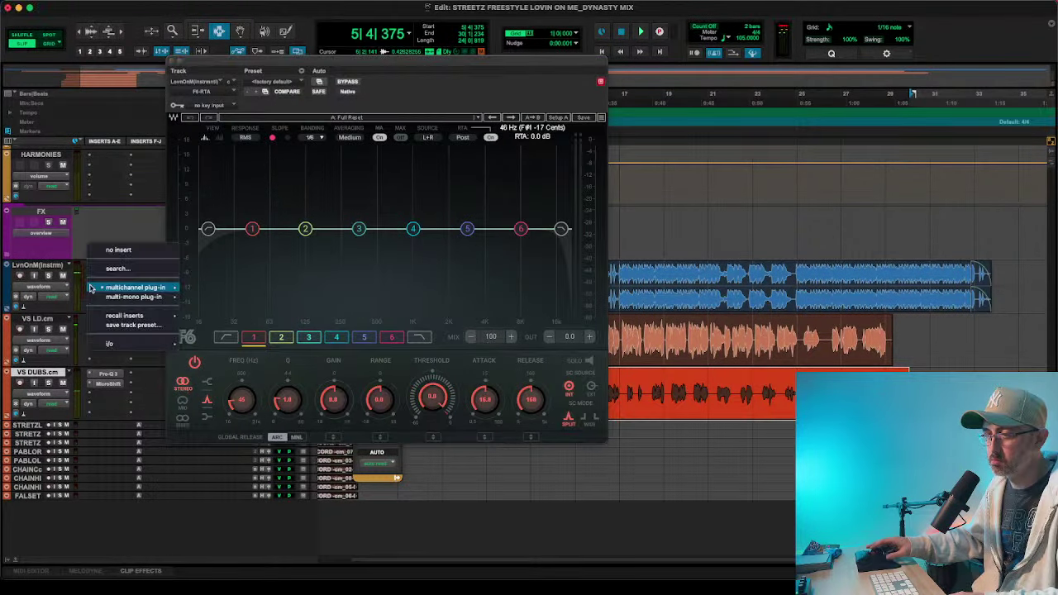
mouse_move(141, 286)
mouse_move(202, 158)
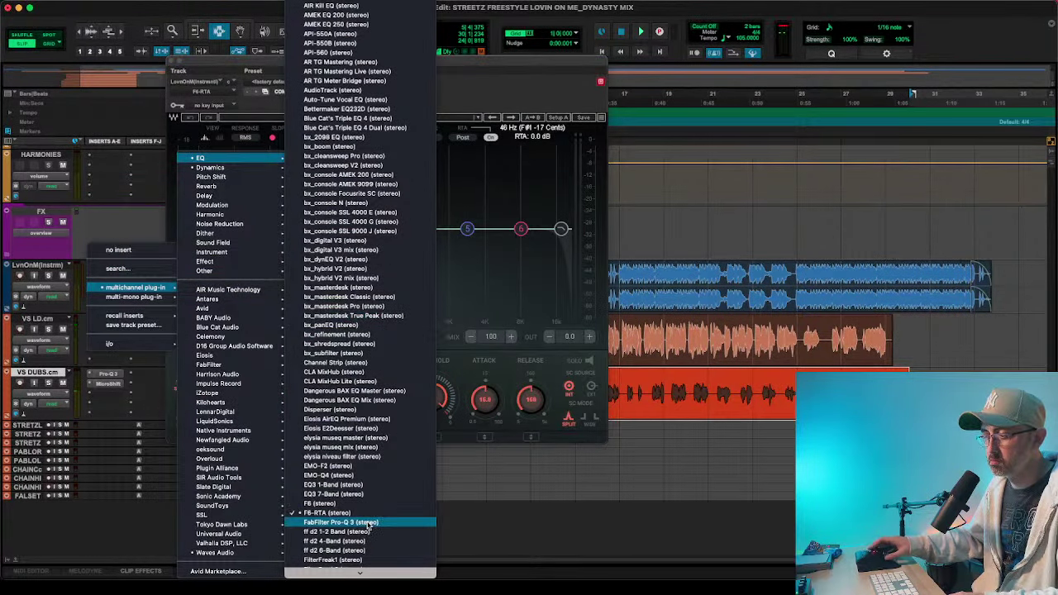
click(341, 521)
- Overlay the VS LD.cm spectrum in Pro-Q 3's analyzer and play the song to compare it with the instrumental
click(489, 403)
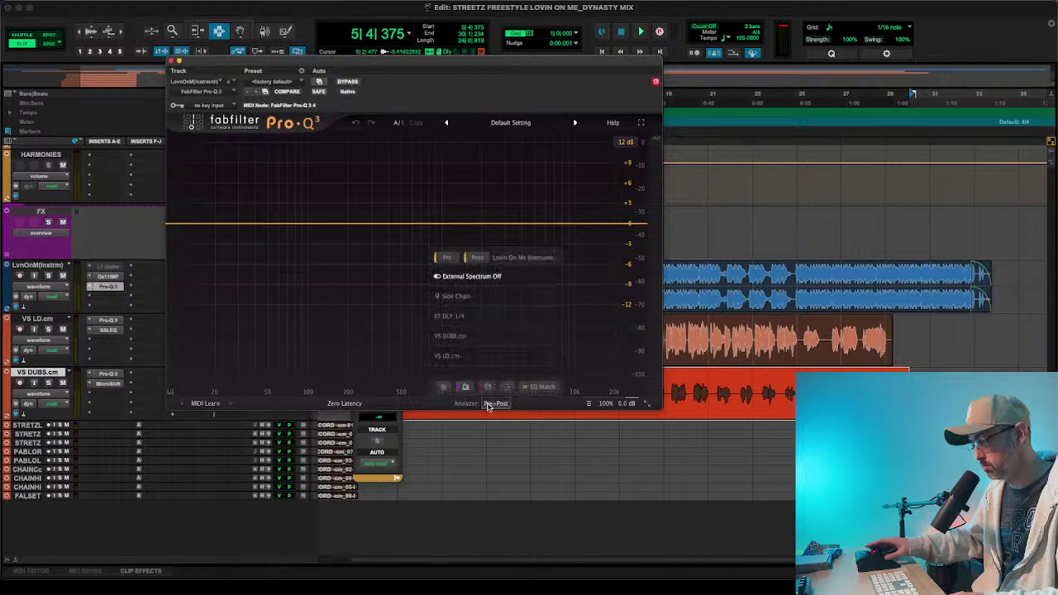
click(470, 355)
key(space)
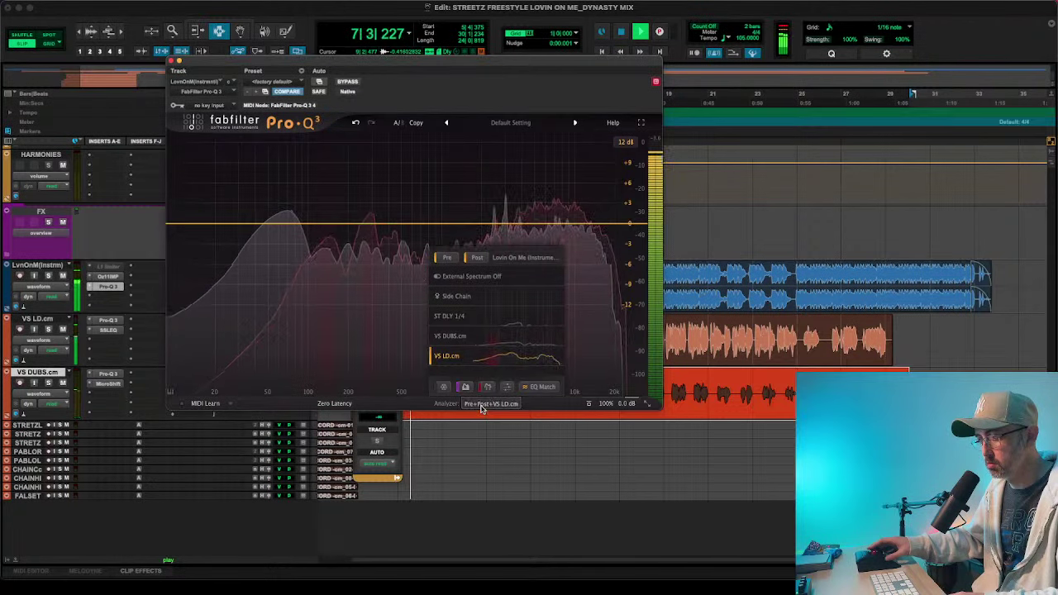
click(480, 405)
- Add a narrow dynamic bell at 297.70 Hz with Q 9.683 and set Pro-Q 3's key input to the VOC SC bus
click(372, 225)
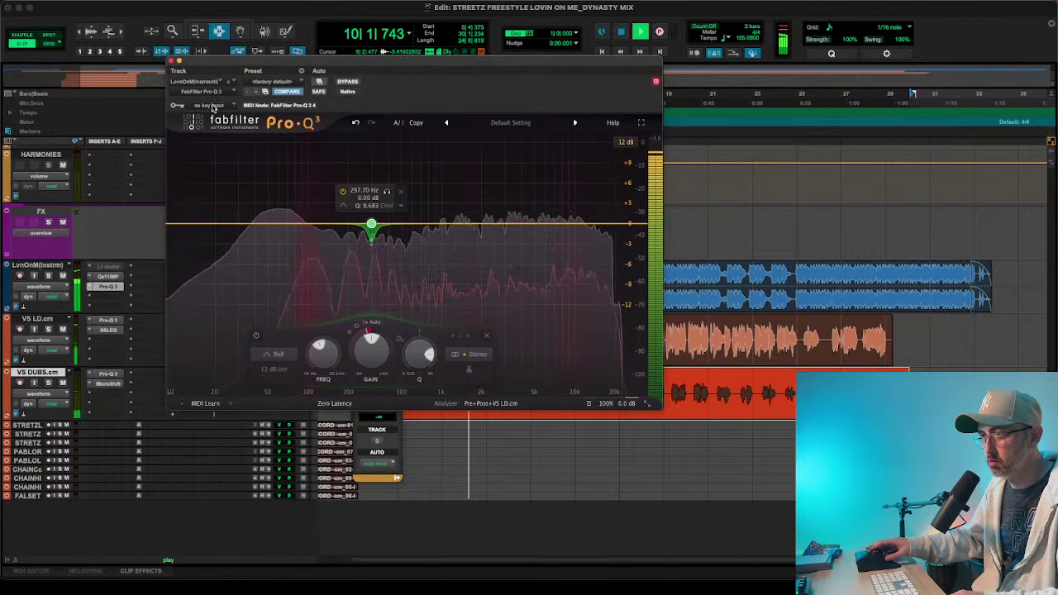
click(213, 106)
mouse_move(214, 116)
mouse_move(285, 118)
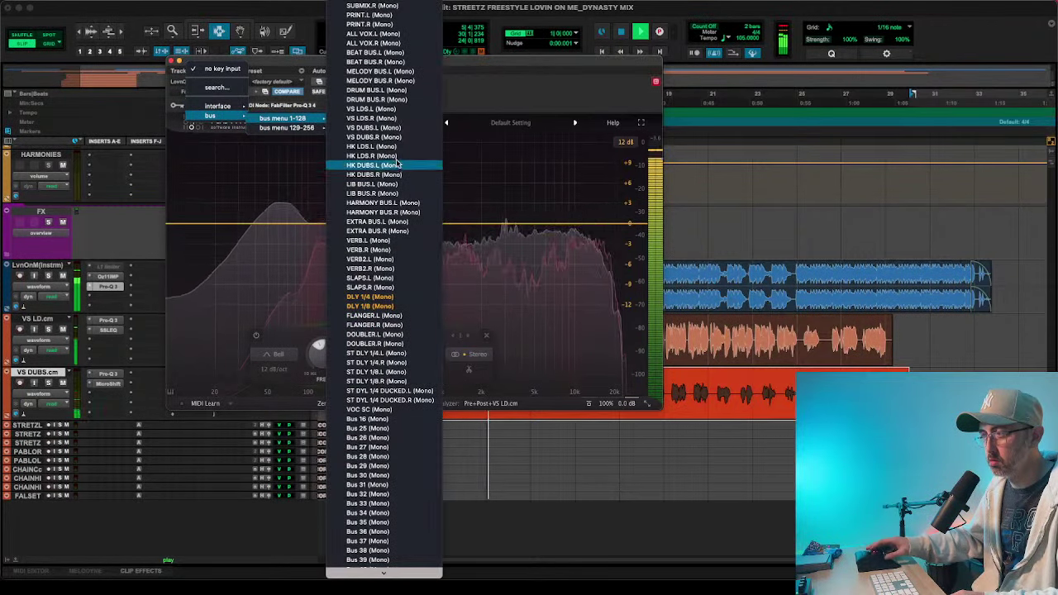
click(369, 409)
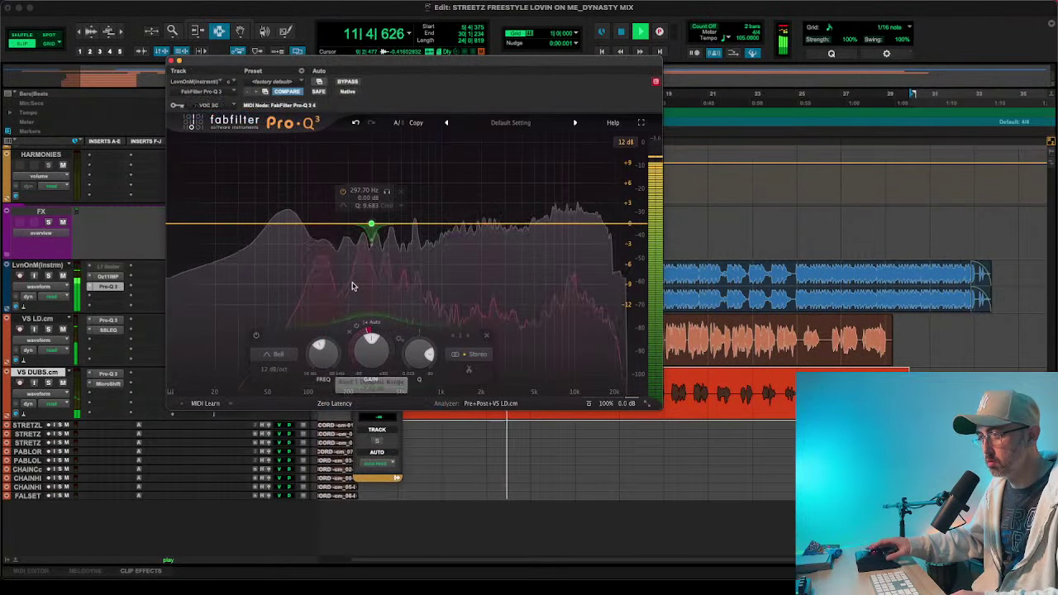
- Turn off the 297.70 Hz band's automatic threshold and add a second dynamic bell at 1590.5 Hz with Q 12.34
click(374, 320)
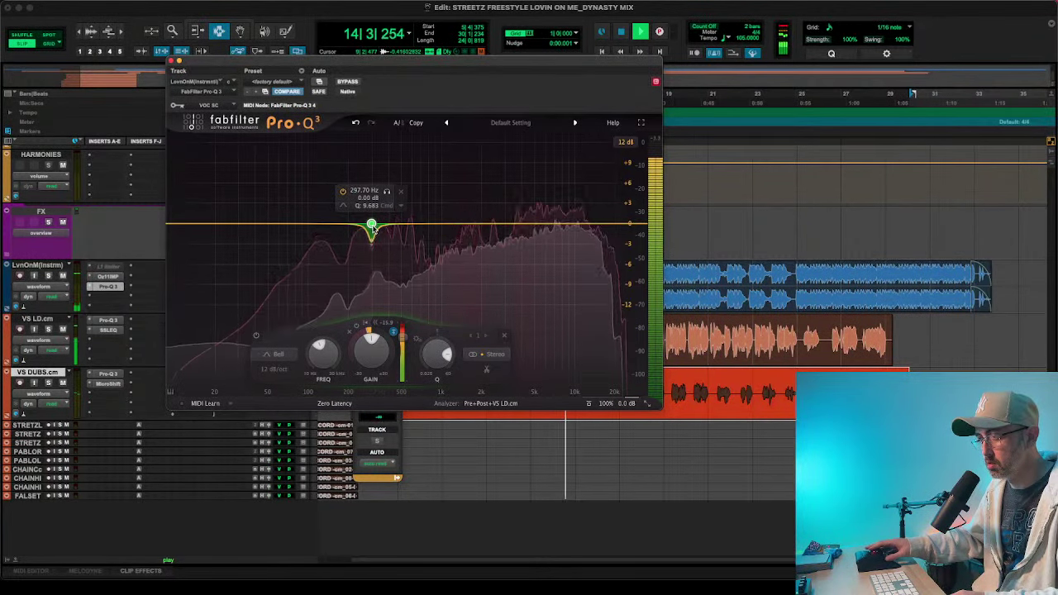
click(467, 225)
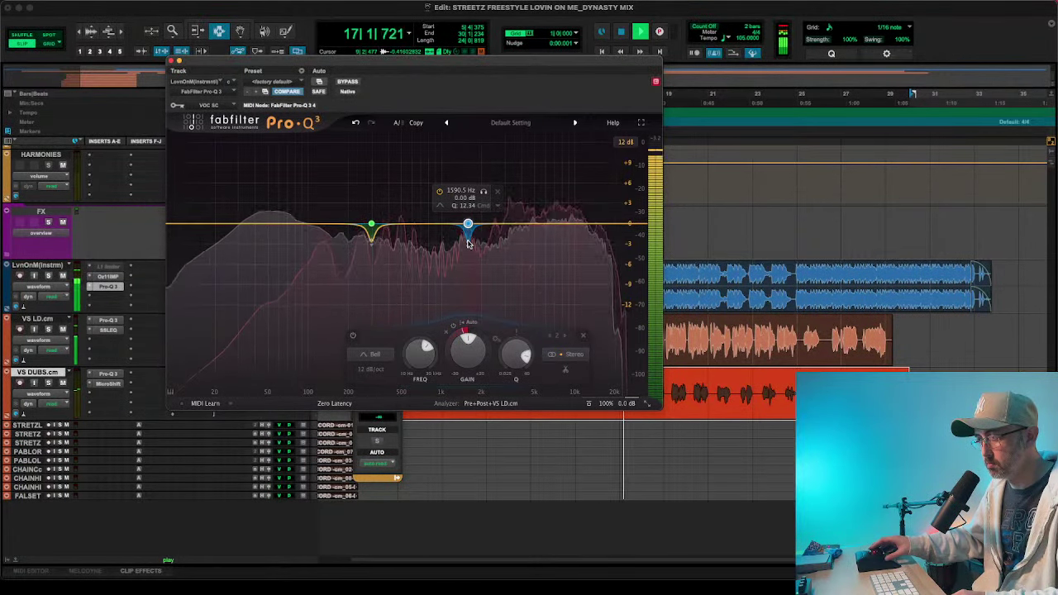
- Set the 1590.5 Hz dynamic band's threshold to -11.7 dB and lower its Q to widen the dip
click(471, 321)
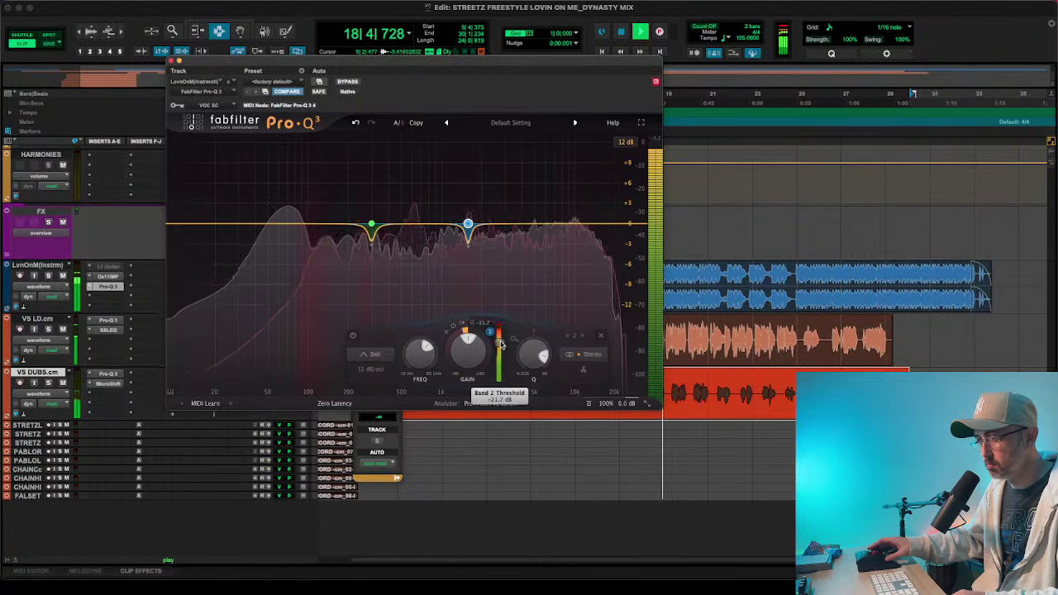
drag(499, 343, 501, 332)
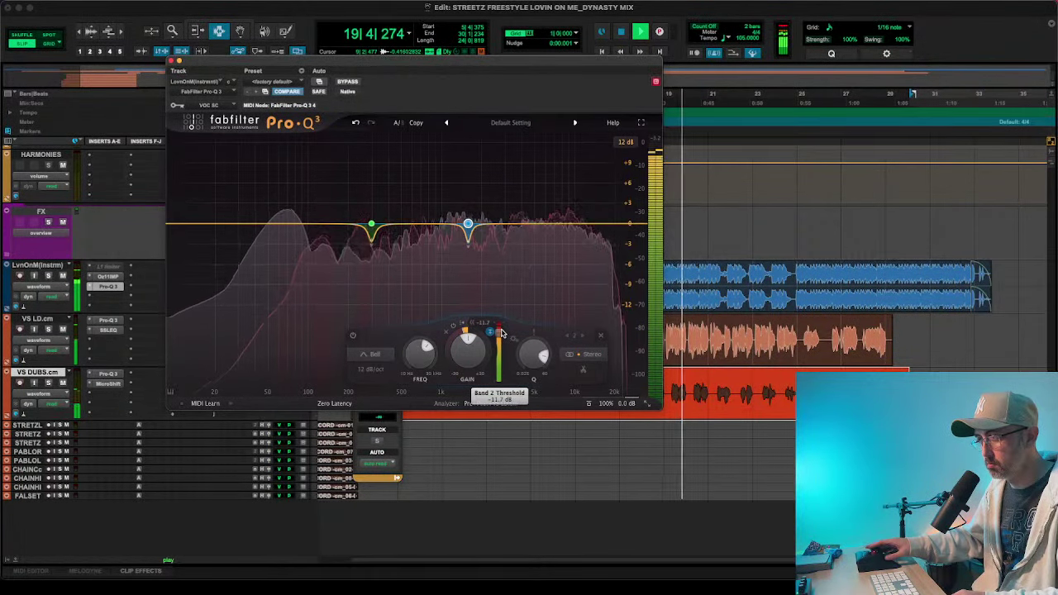
mouse_move(469, 235)
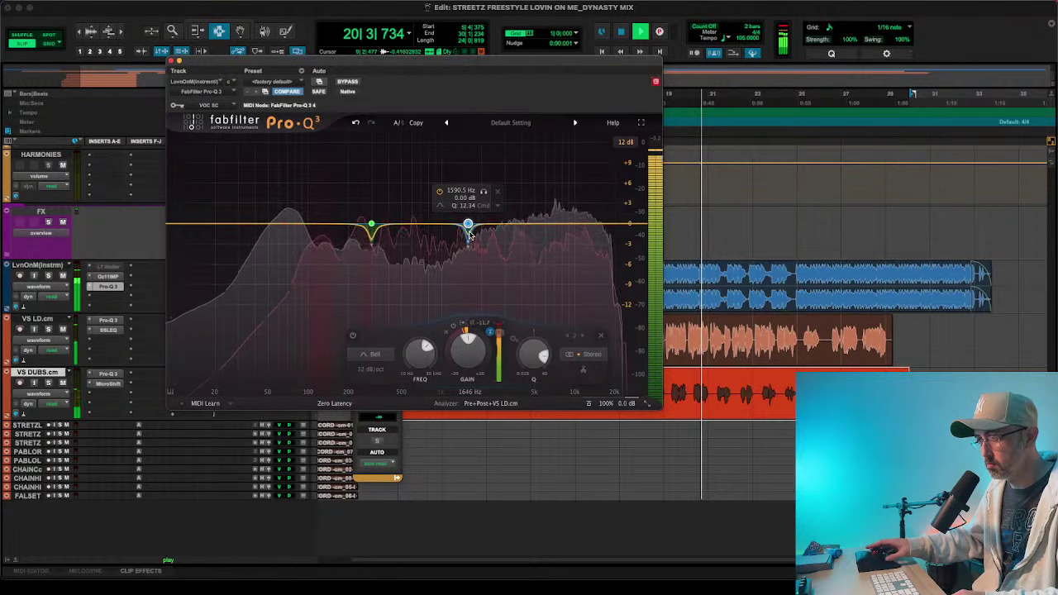
scroll(468, 234, down, 5)
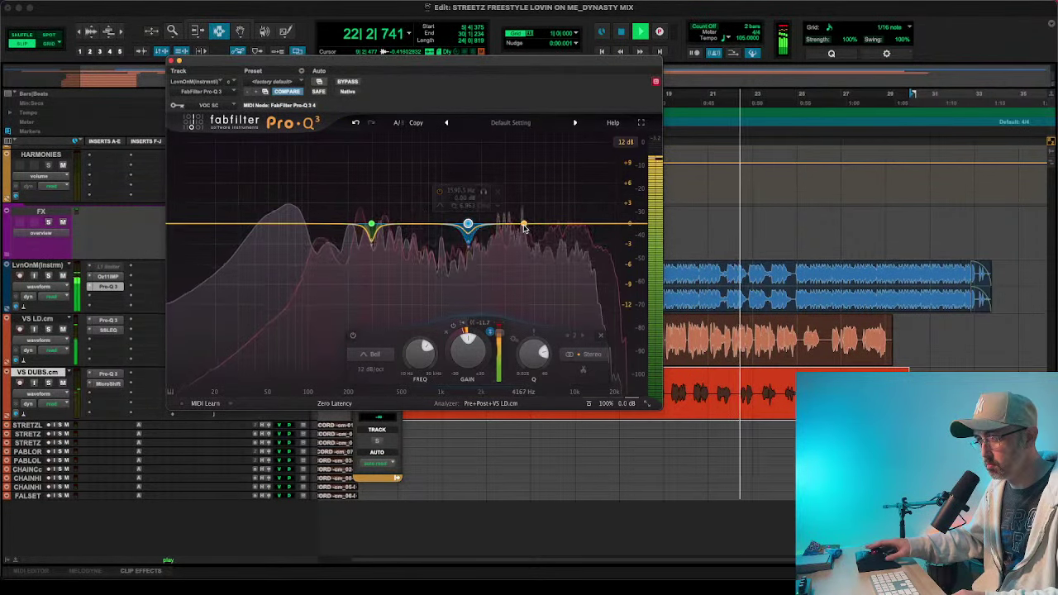
- Add a gentle bell boost near 5 kHz and a +1.81 dB bell at 123.52 Hz with Q 3.635 on the instrumental
mouse_move(538, 226)
mouse_down()
mouse_move(534, 208)
mouse_move(536, 219)
mouse_up()
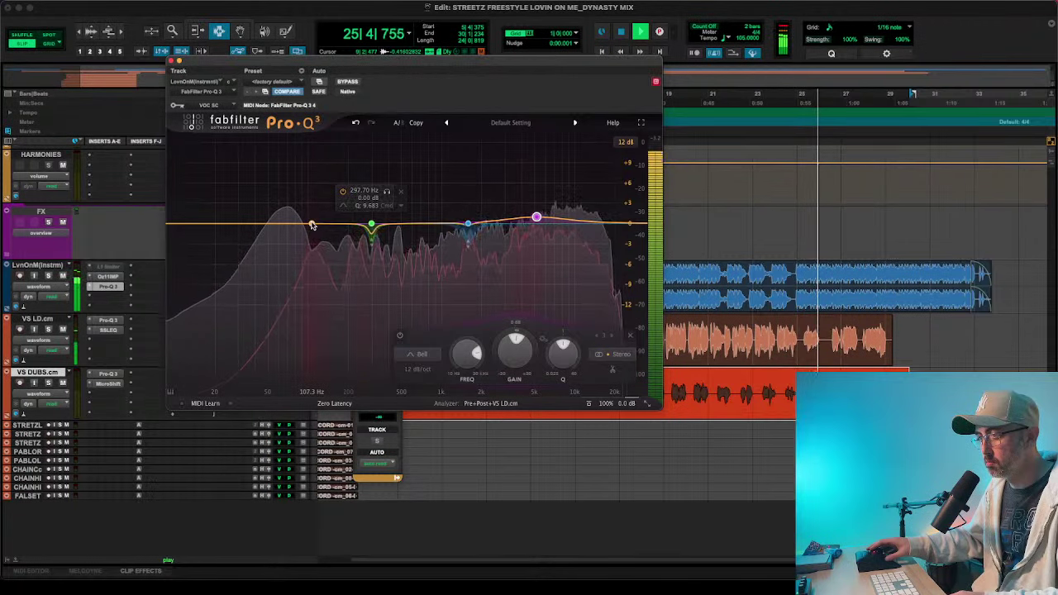
mouse_move(311, 225)
mouse_down()
mouse_move(319, 196)
mouse_move(320, 212)
mouse_up()
scroll(316, 207, up, 5)
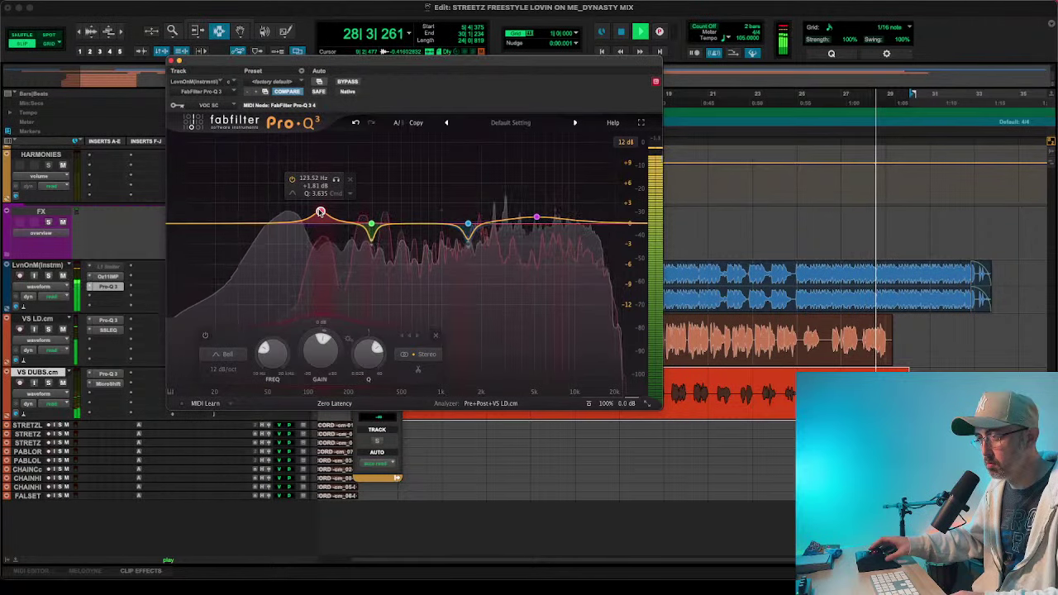
click(174, 59)
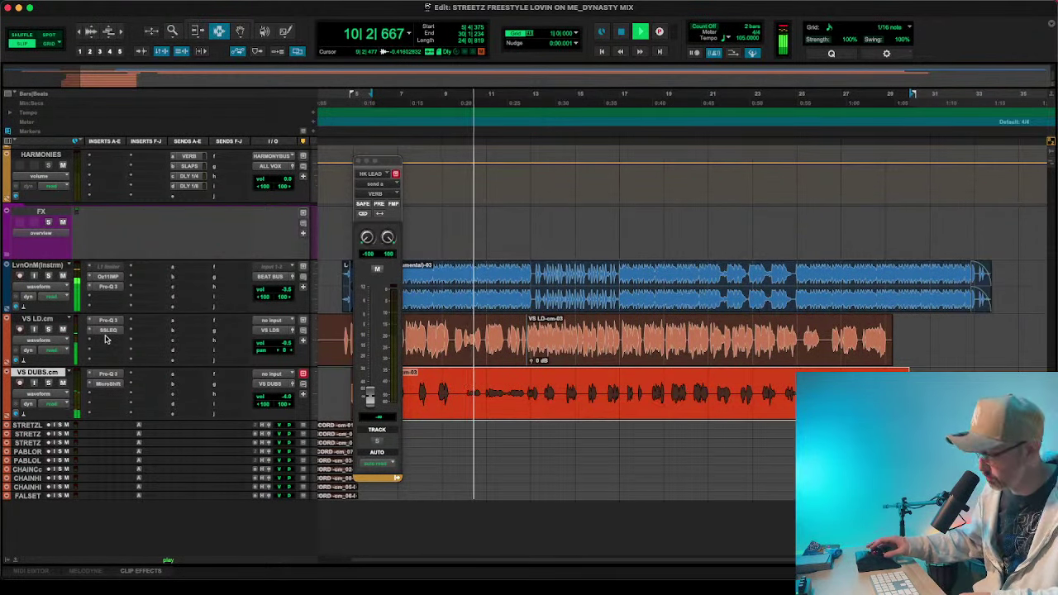
- Stop playback and insert a mono FabFilter Pro-Q 3 in the VS LD.cm track's third insert slot
key(space)
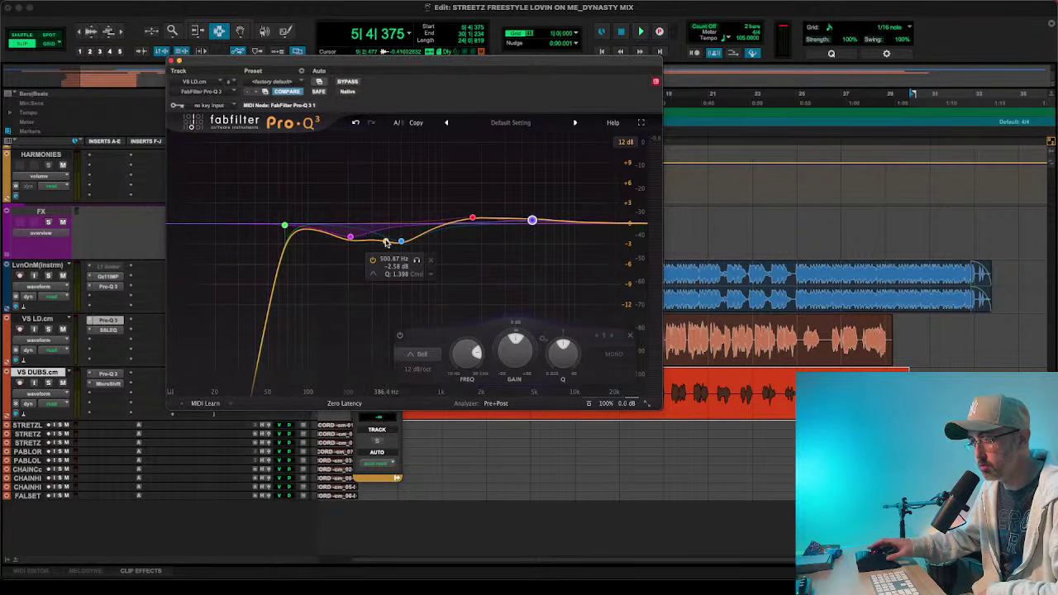
click(113, 339)
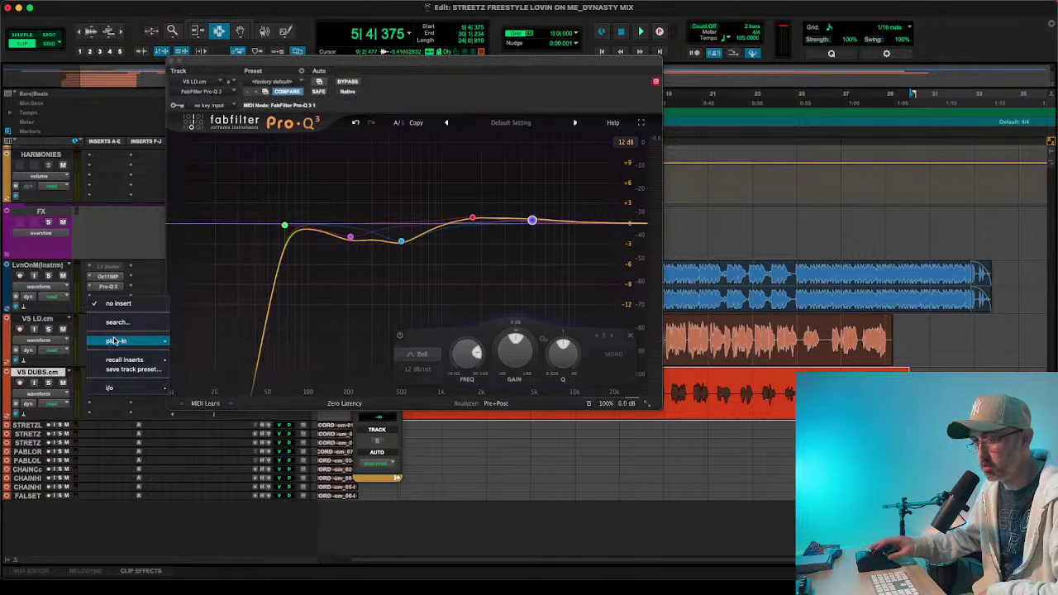
mouse_move(115, 340)
mouse_move(199, 167)
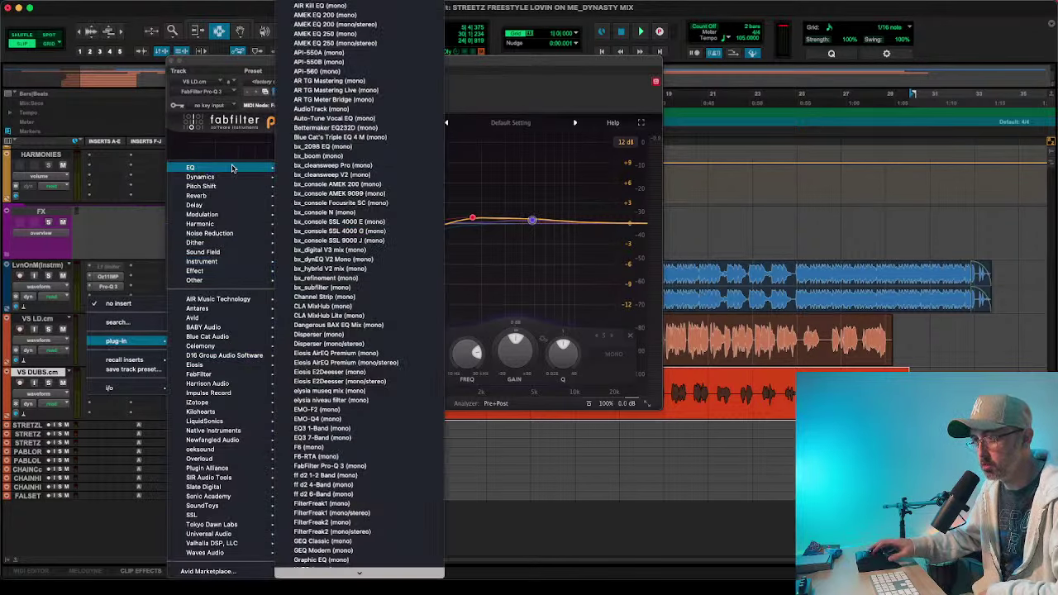
click(316, 466)
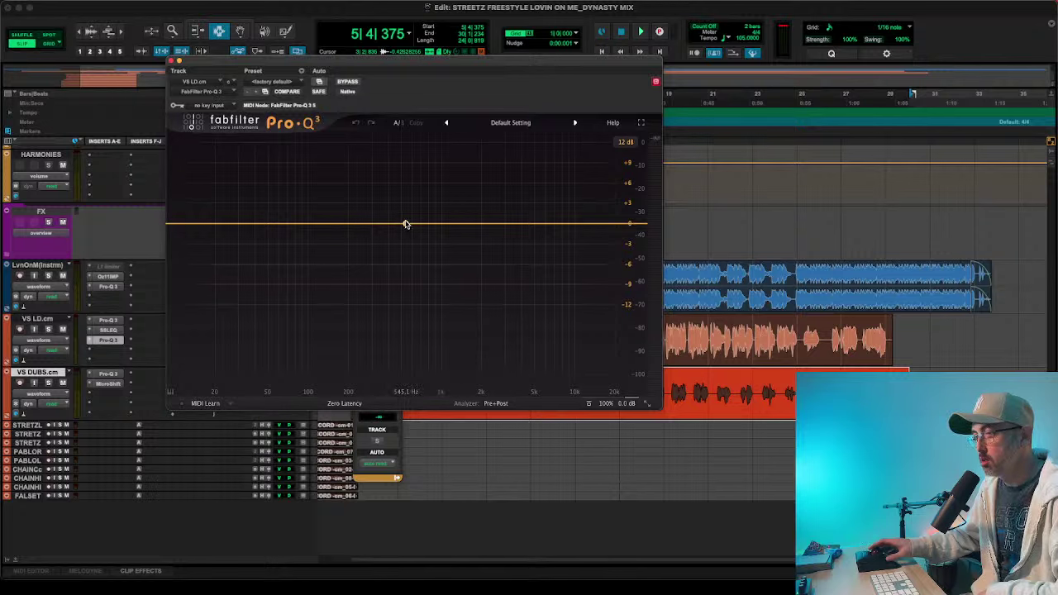
- Play the soloed lead and sweep a narrow boosted bell with Q 11.56 to locate the low-mid resonance at 380.39 Hz
click(376, 224)
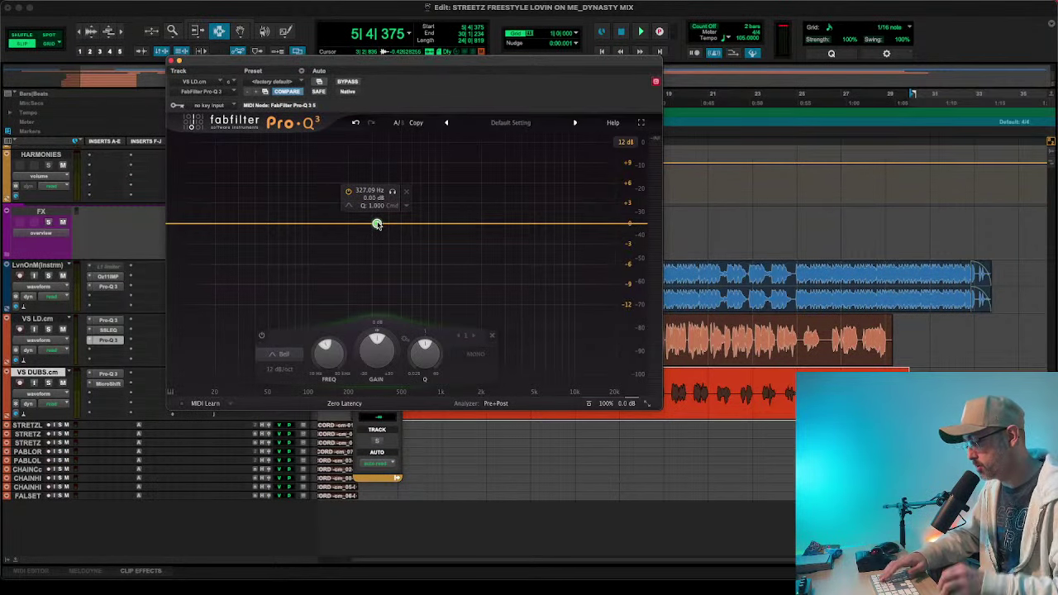
key(space)
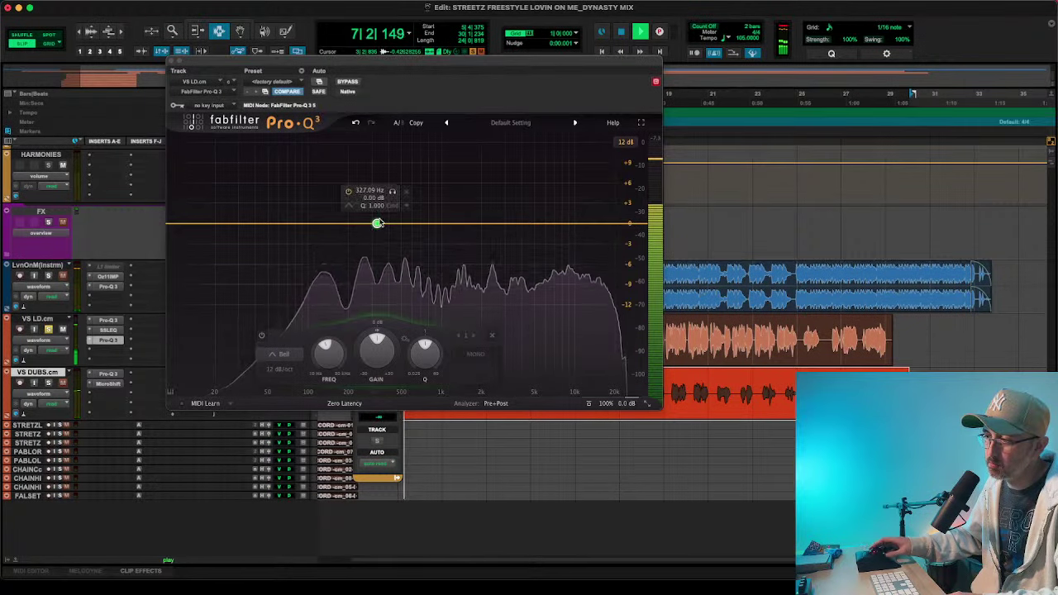
drag(380, 225, 403, 192)
scroll(402, 190, up, 10)
scroll(403, 191, down, 1)
drag(413, 157, 385, 153)
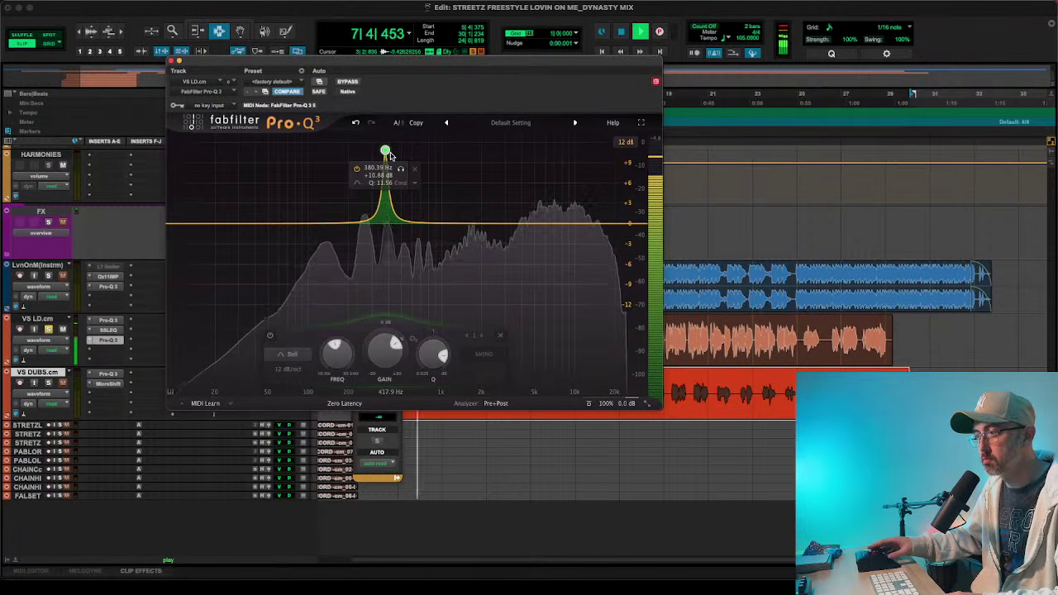
key(space)
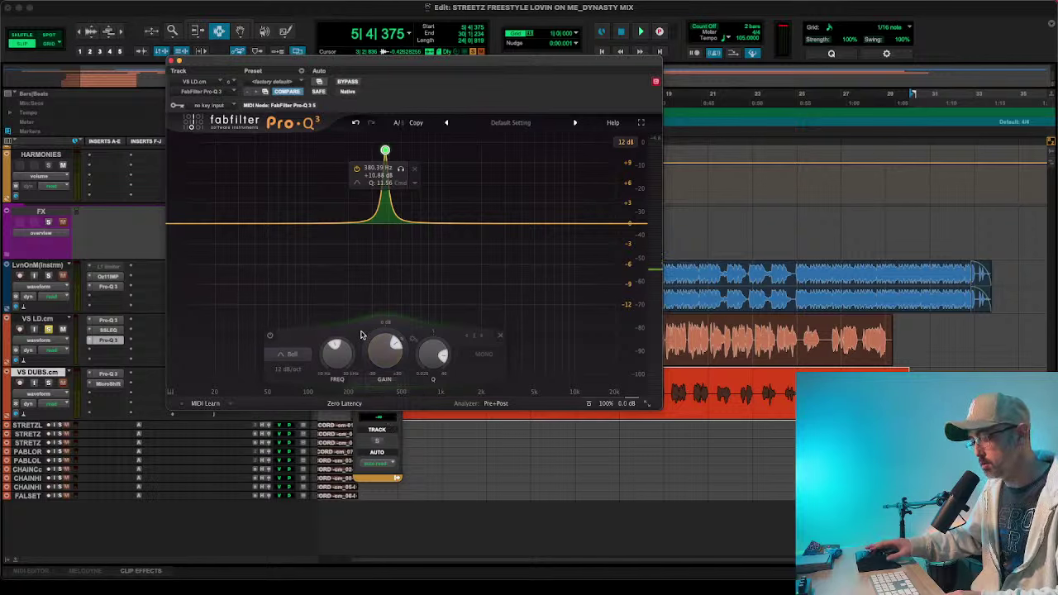
- Turn the 380.39 Hz bell into a cut of -3.99 dB while auditioning the lead vocal
drag(377, 350, 374, 460)
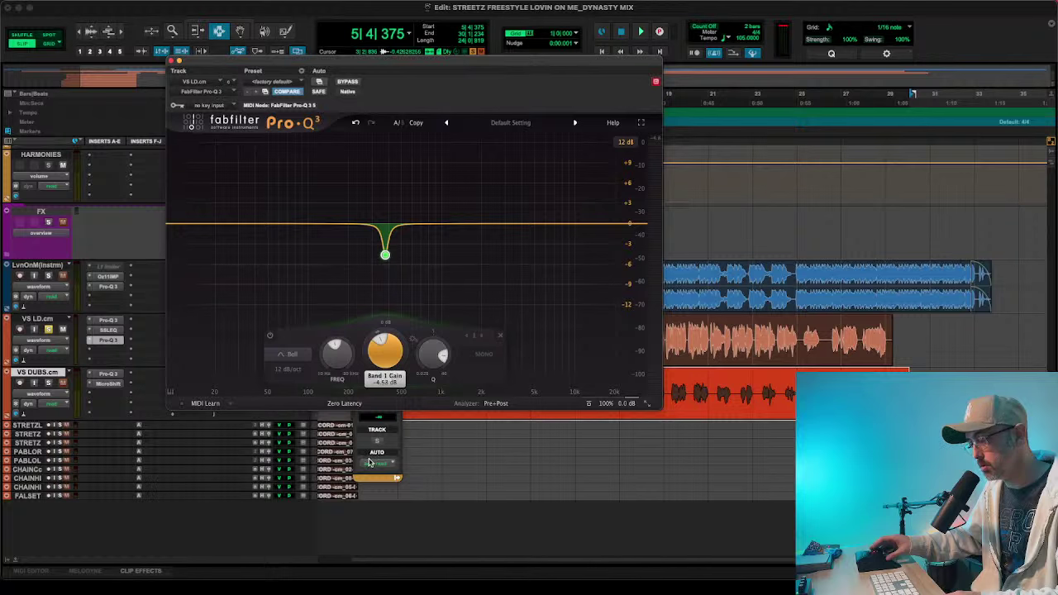
key(space)
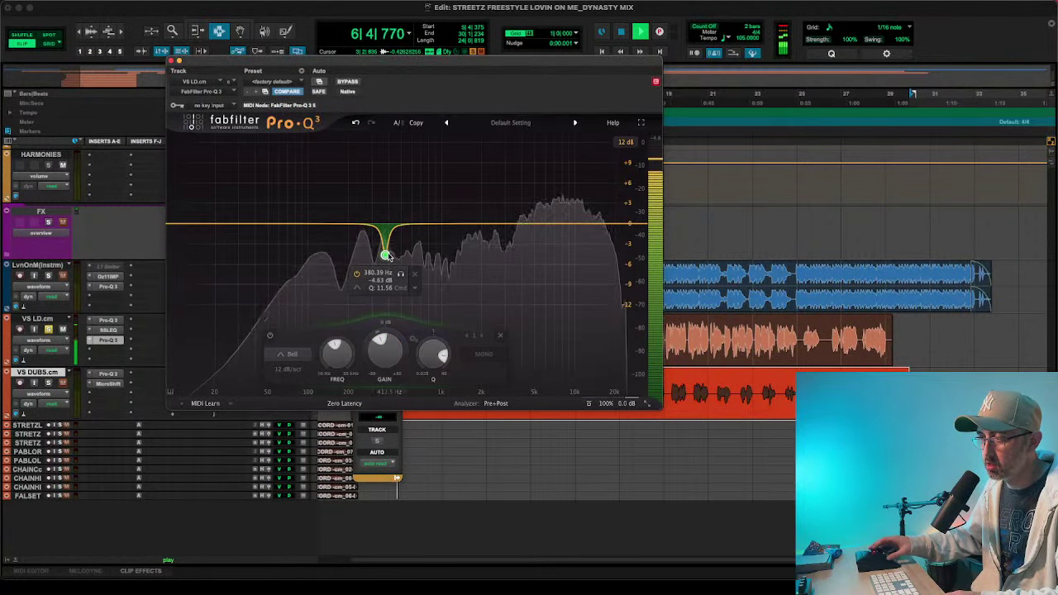
drag(385, 255, 385, 250)
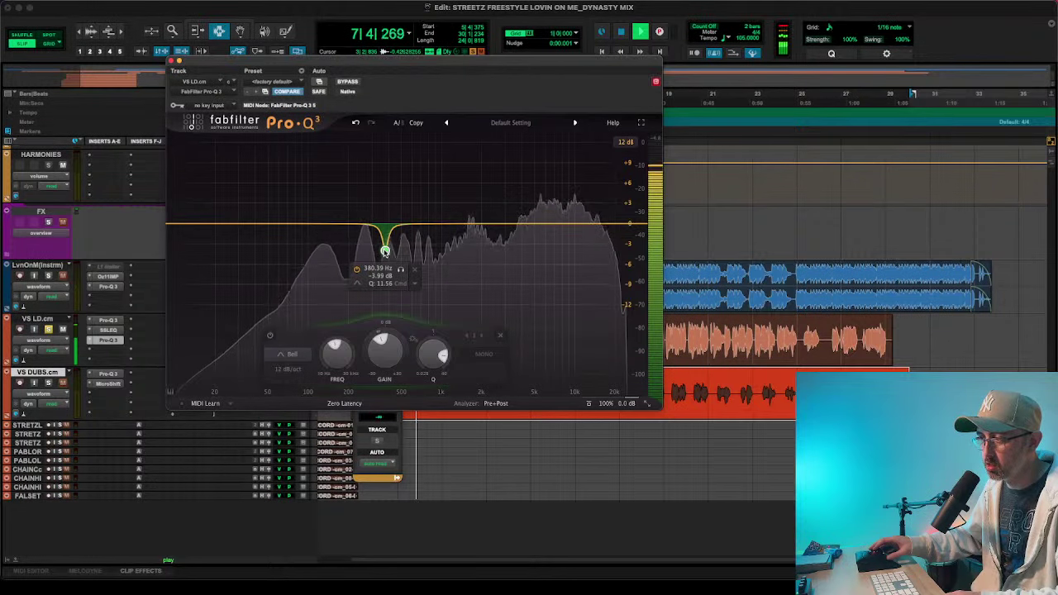
key(space)
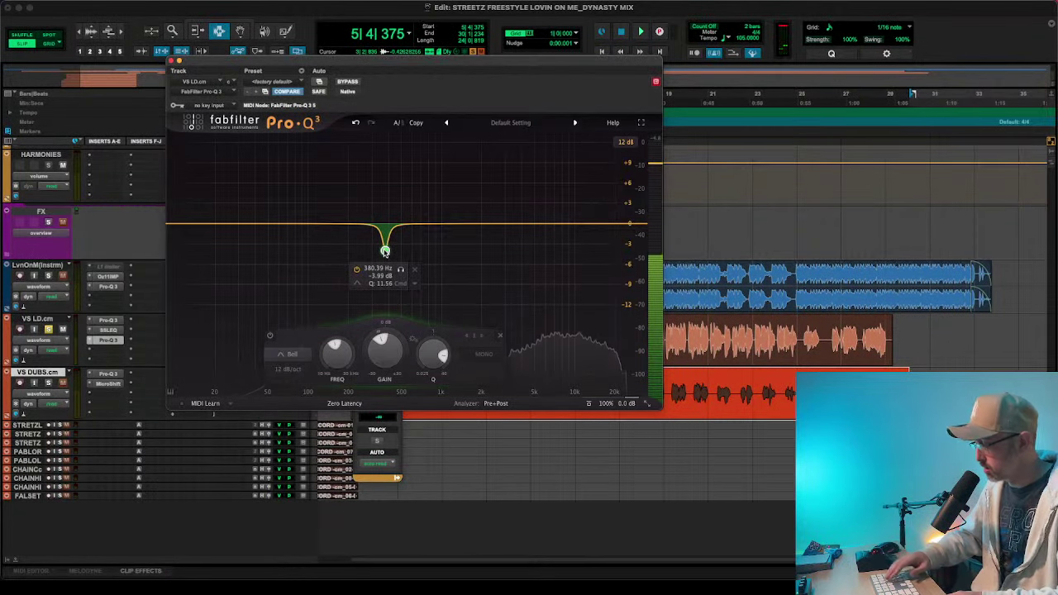
- Add a second bell at 1464.8 Hz and play the lead vocal
click(463, 224)
key(space)
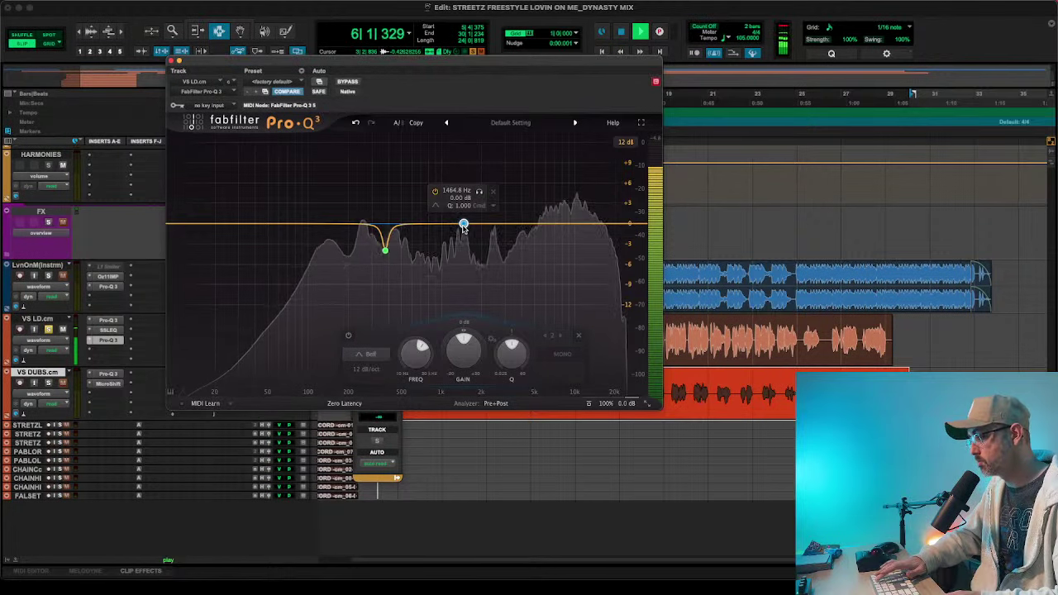
- In the VS LD track's third-slot Pro-Q 3, shape a bell cut of about -3.23 dB near 1194 Hz with a Q of 6
drag(463, 226, 451, 246)
scroll(455, 168, up, 2)
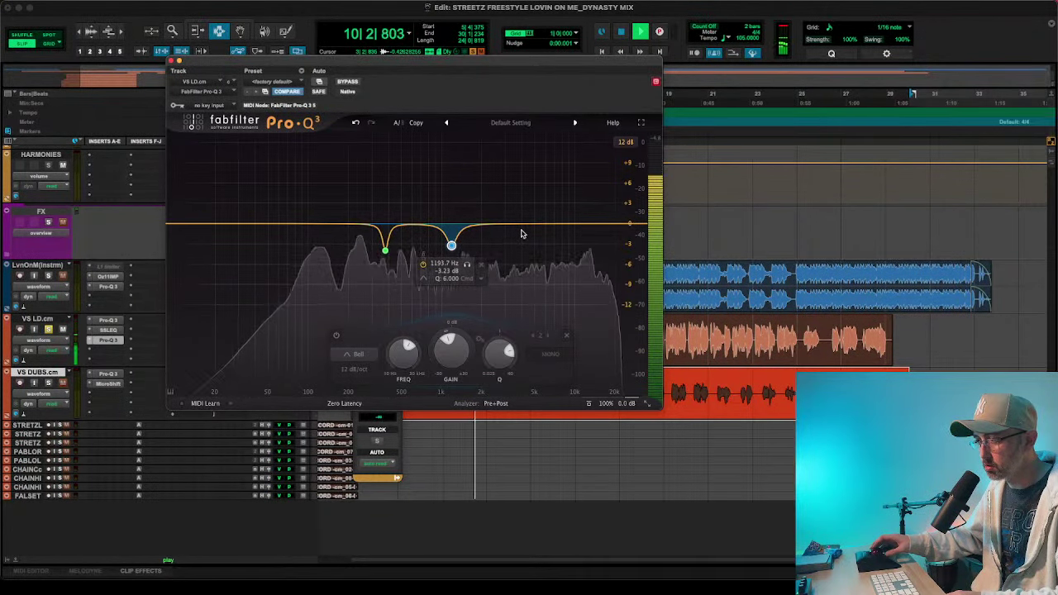
key(space)
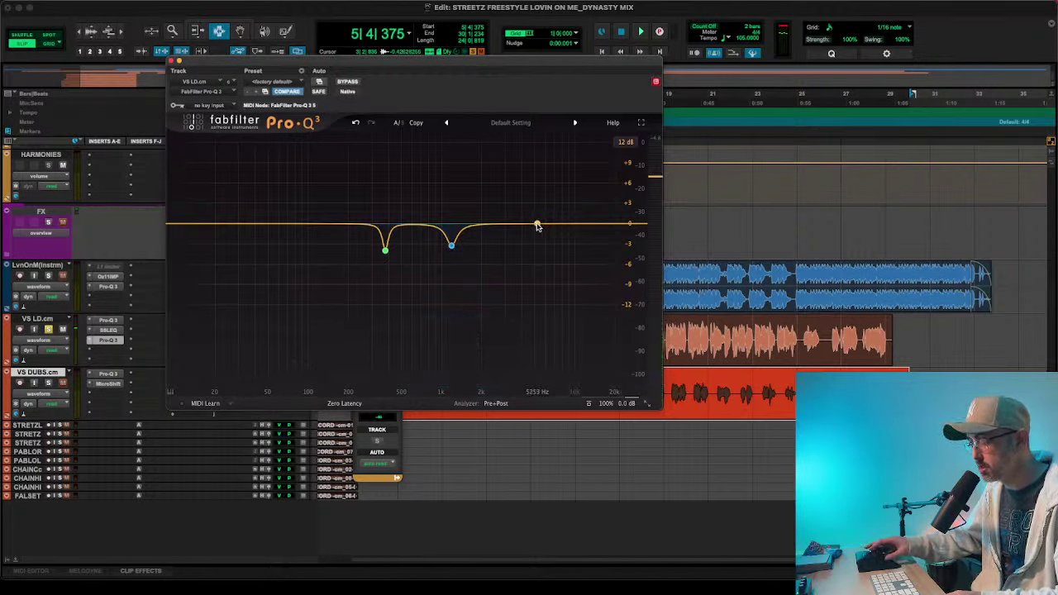
- Add a High Shelf cut of about -1.56 dB near 4 kHz and shift its frequency slightly lower during playback
click(537, 225)
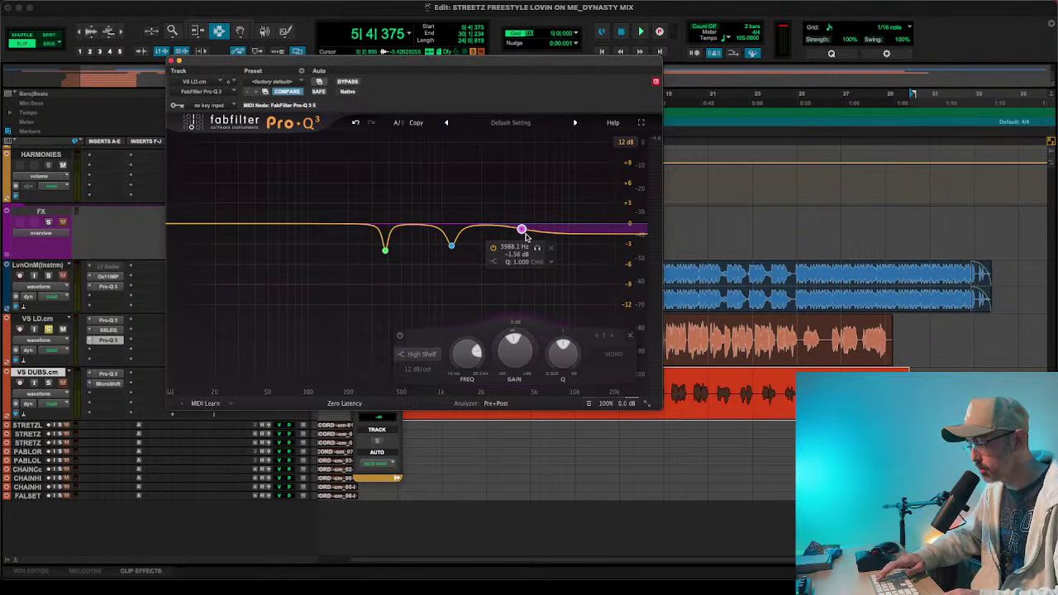
key(space)
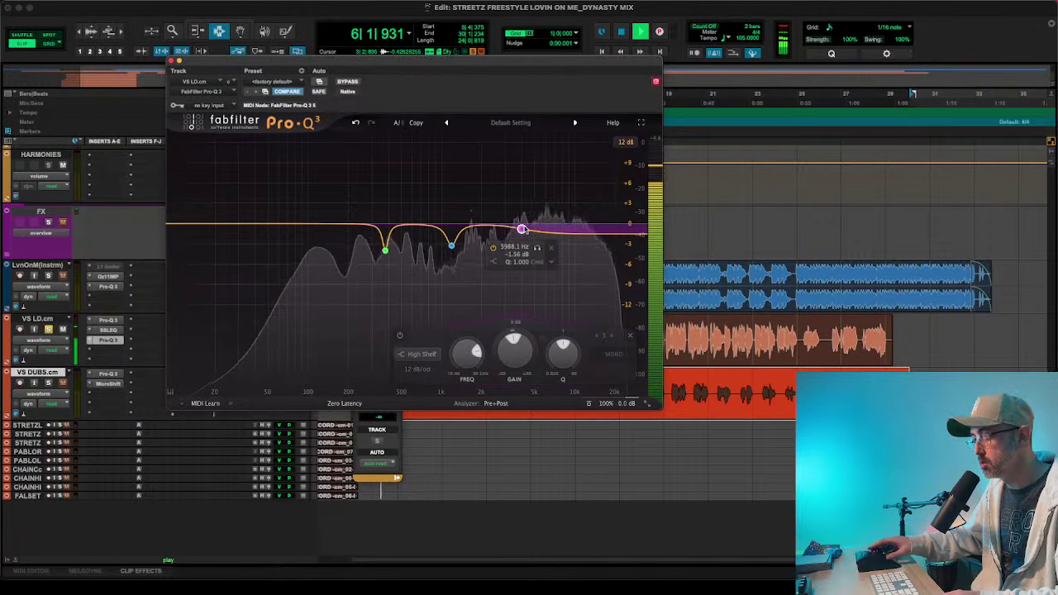
drag(521, 229, 509, 228)
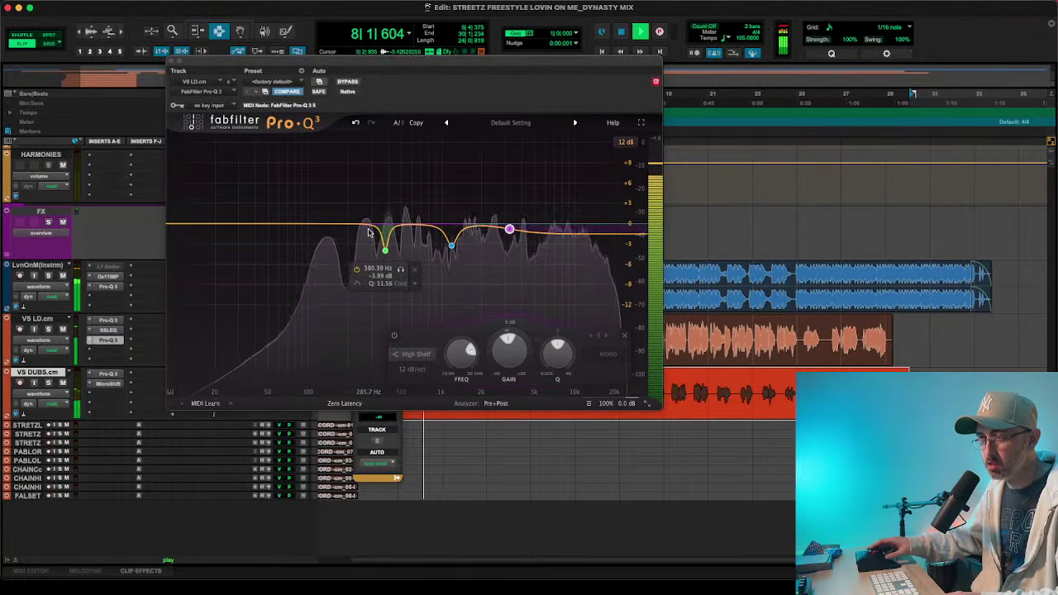
- Add a narrow bell near 267 Hz, audition it at about +7.5 dB, and set it to a cut of about -1.9 dB near 264 Hz
key(space)
drag(371, 229, 364, 174)
key(space)
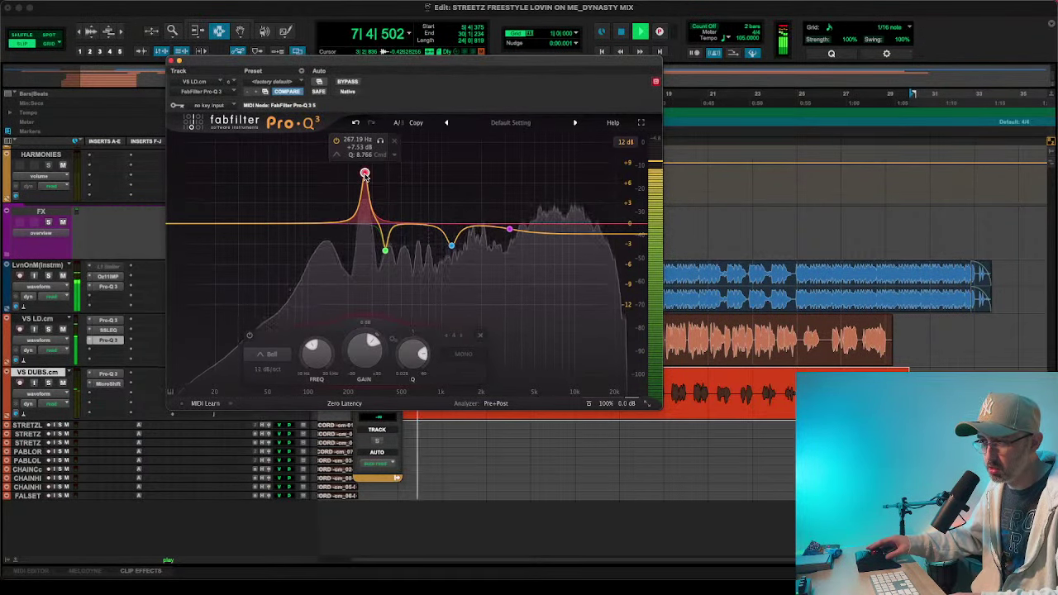
key(space)
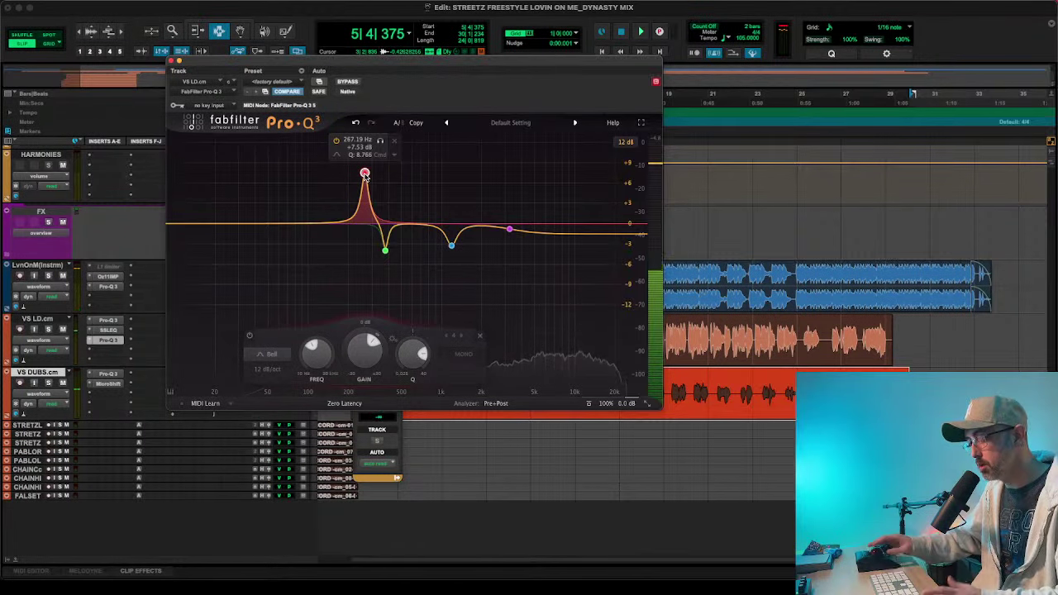
key(space)
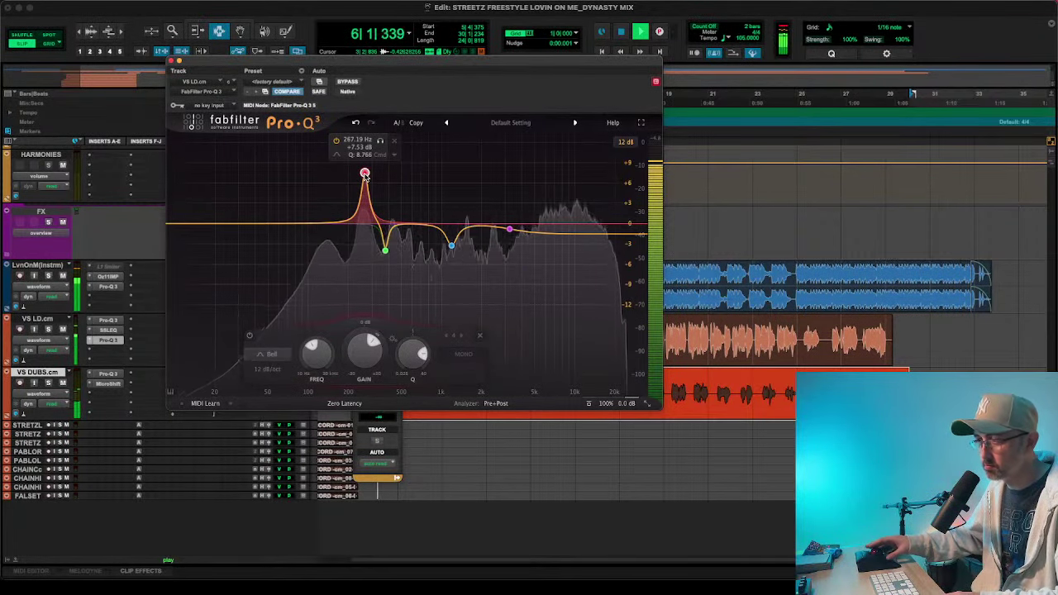
drag(364, 174, 364, 238)
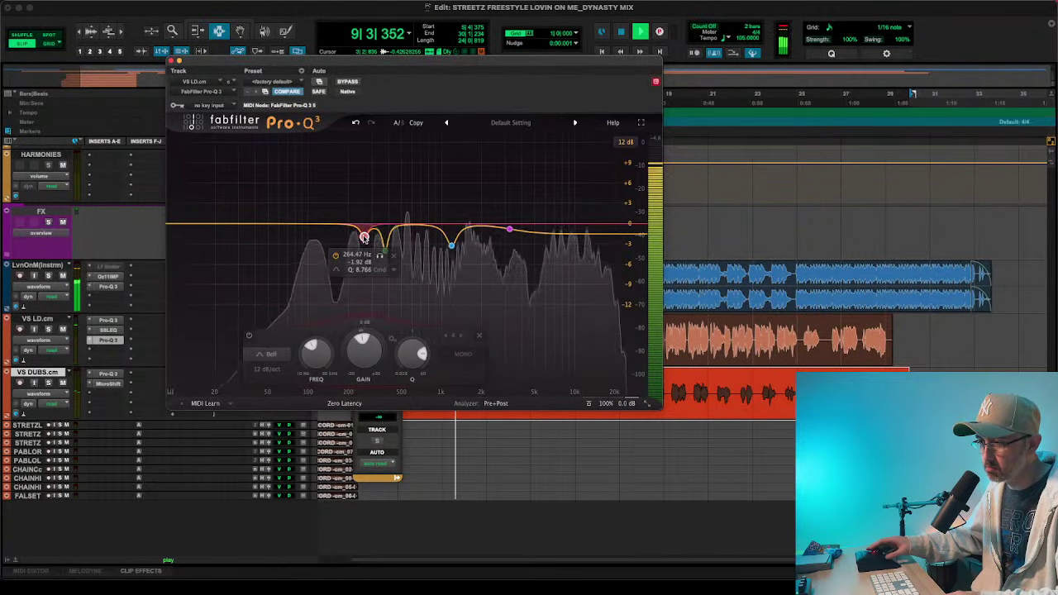
key(space)
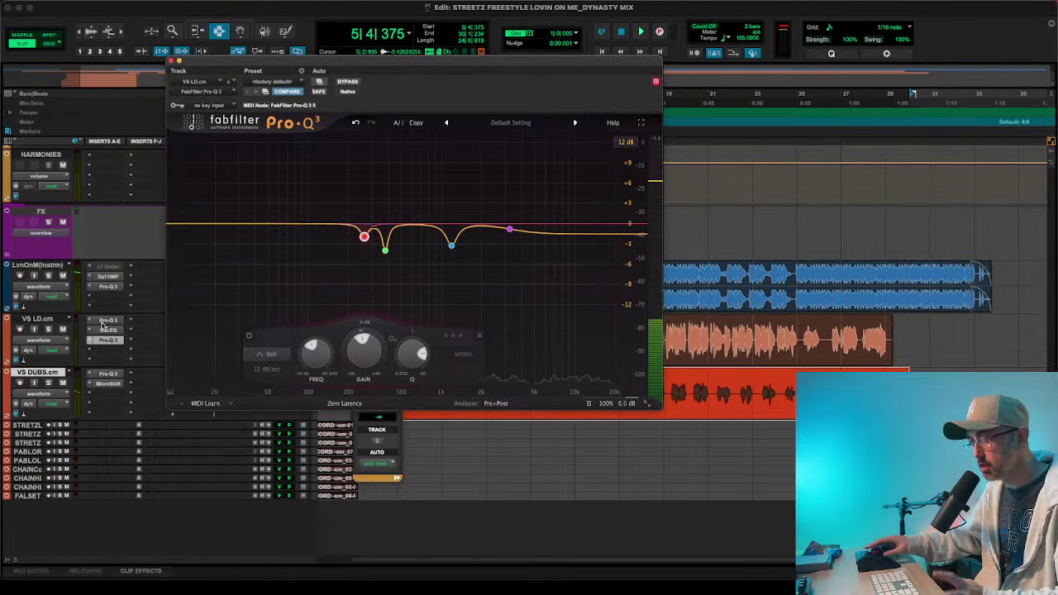
- Bypass the third-slot Pro-Q 3 on the VS LD track, review its EQ curve and close its window
click(107, 330)
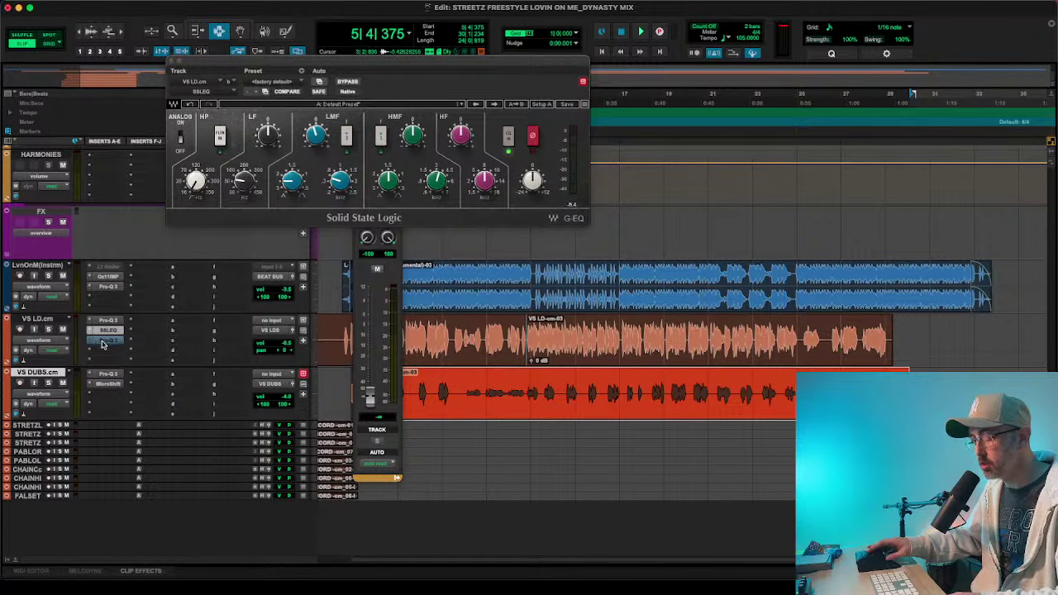
click(102, 342)
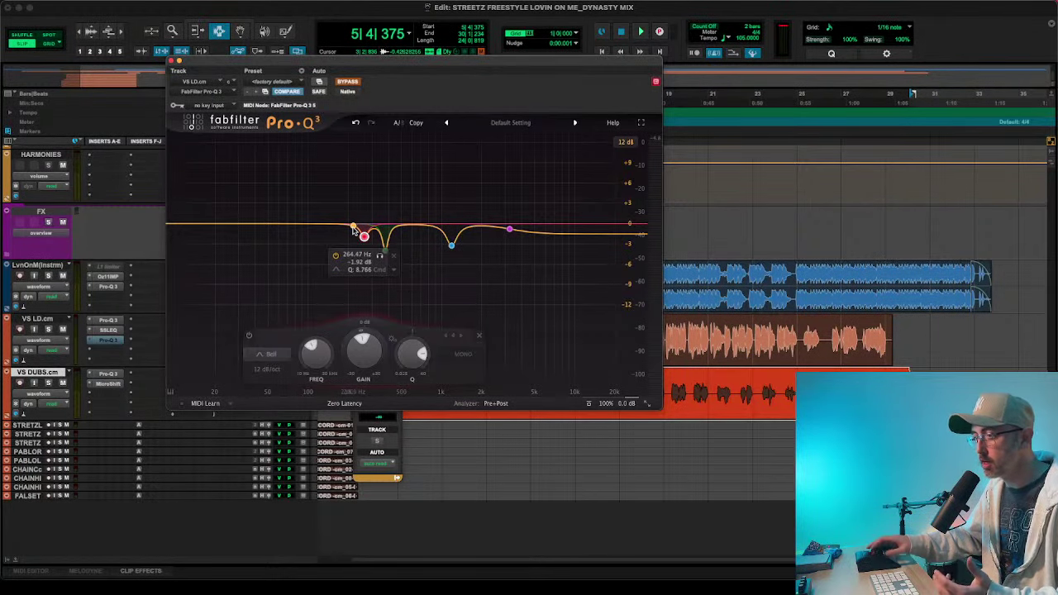
click(179, 61)
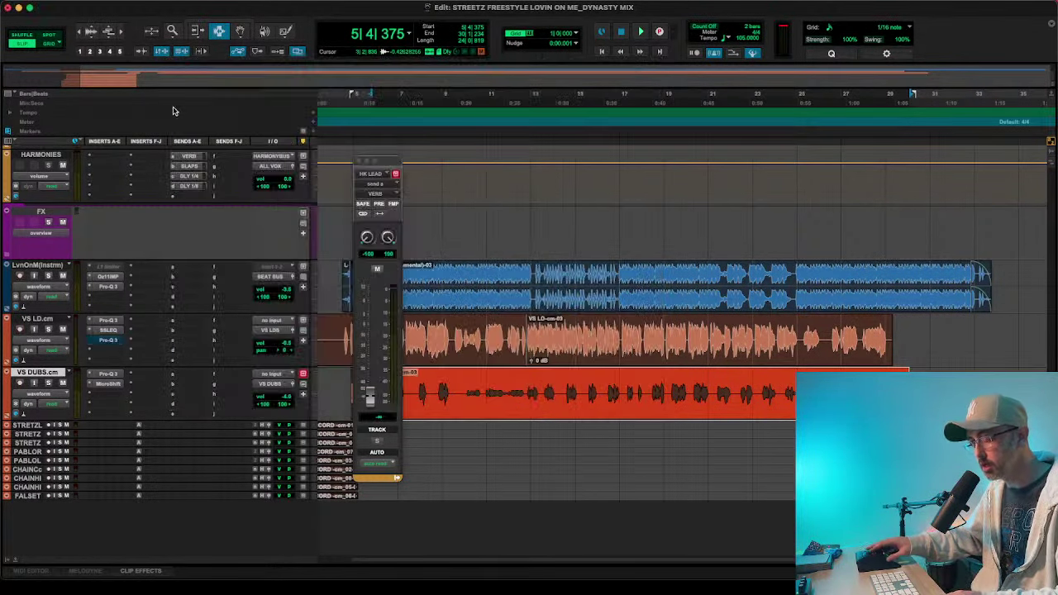
- In the VS LD track's SSLEQ, tune the LMF band by ear, adjusting its Q and leaving its gain as a slight cut
click(106, 331)
click(106, 320)
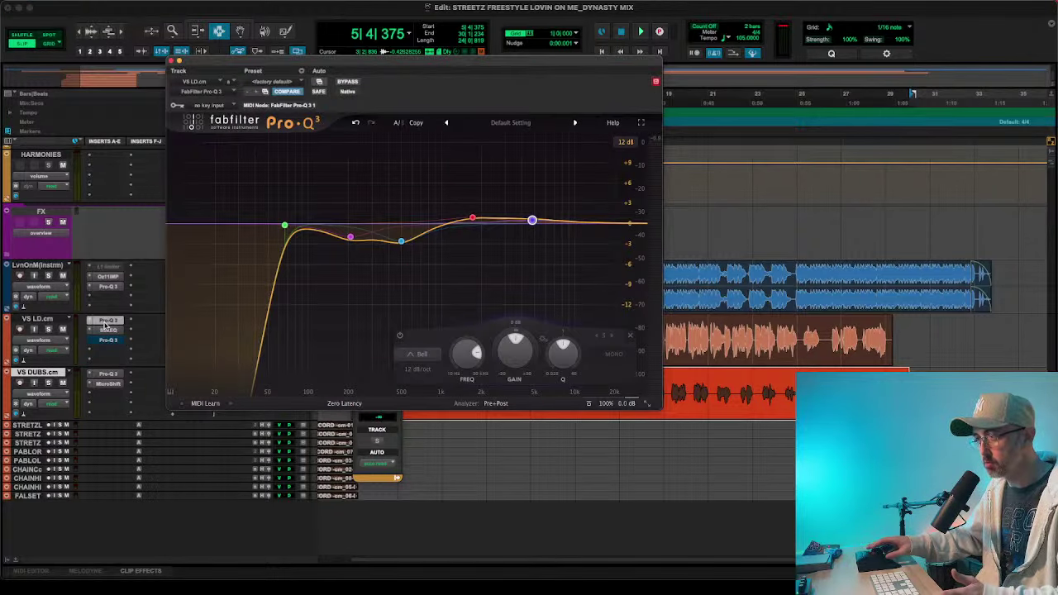
click(103, 331)
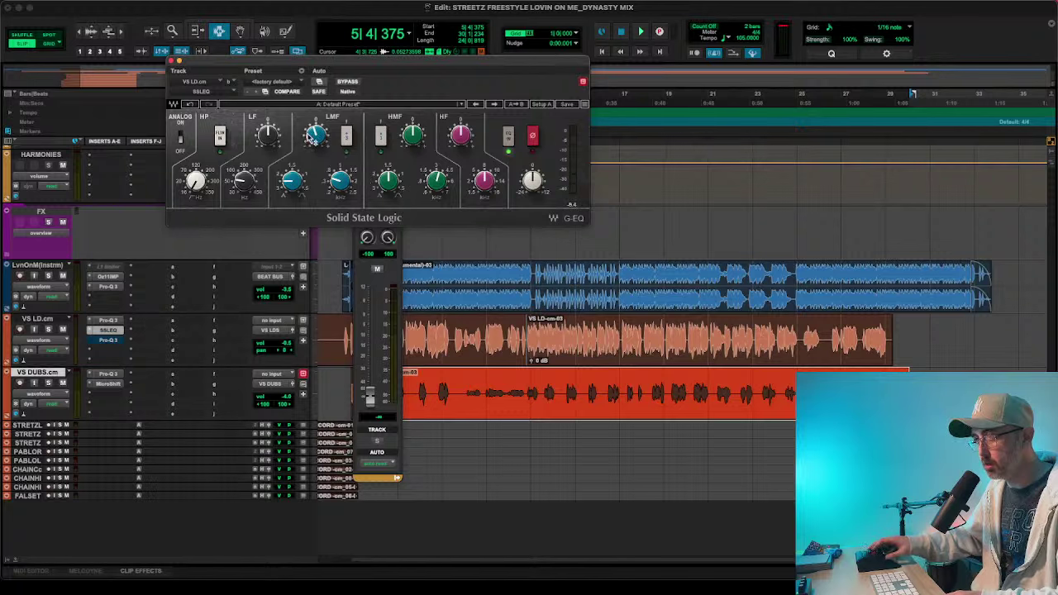
key(space)
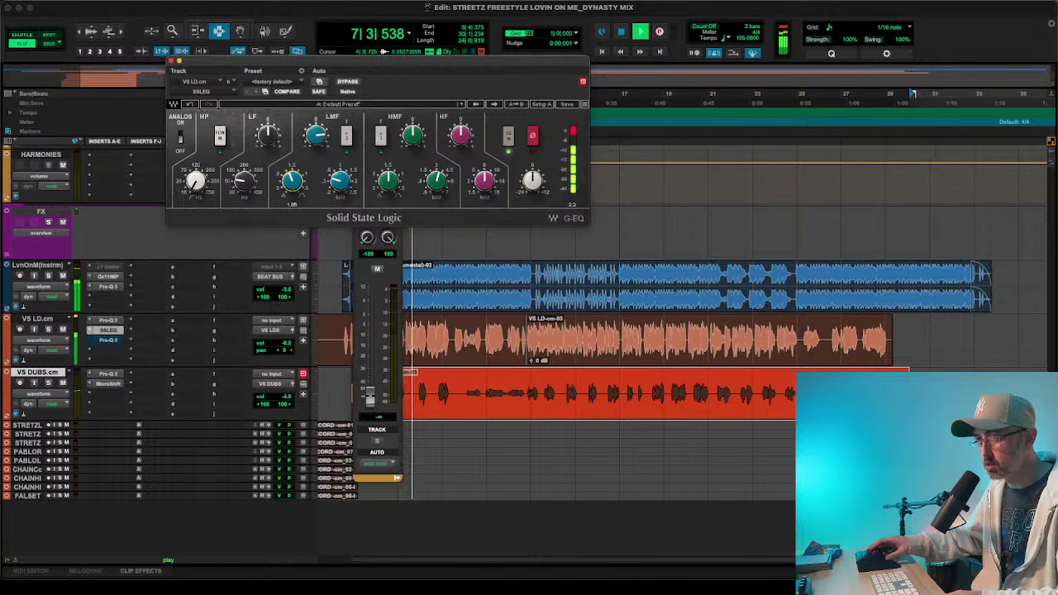
mouse_move(313, 137)
mouse_down()
mouse_move(313, 153)
mouse_move(314, 137)
mouse_up()
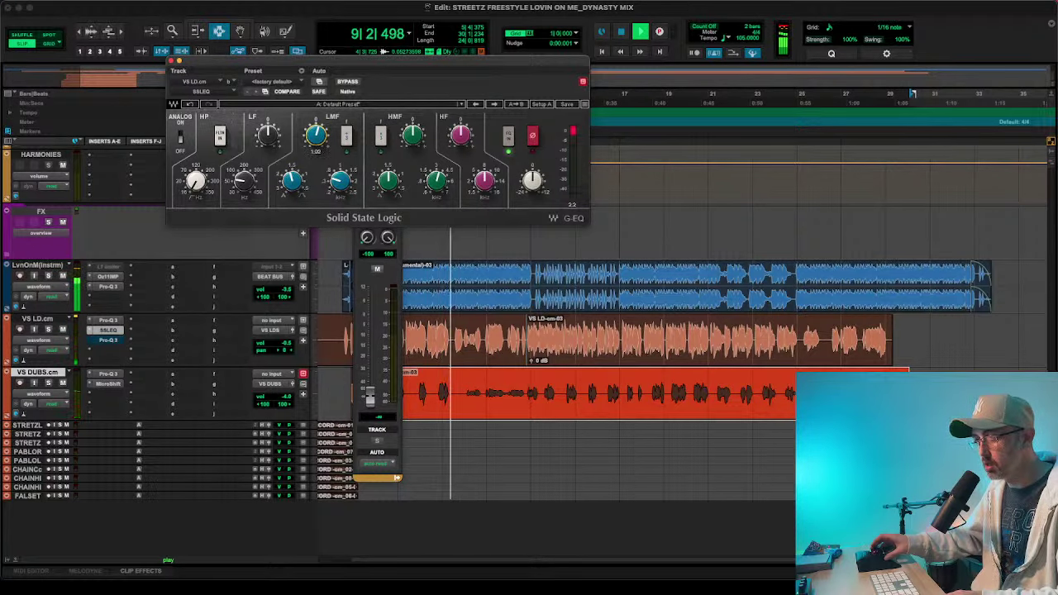
key(space)
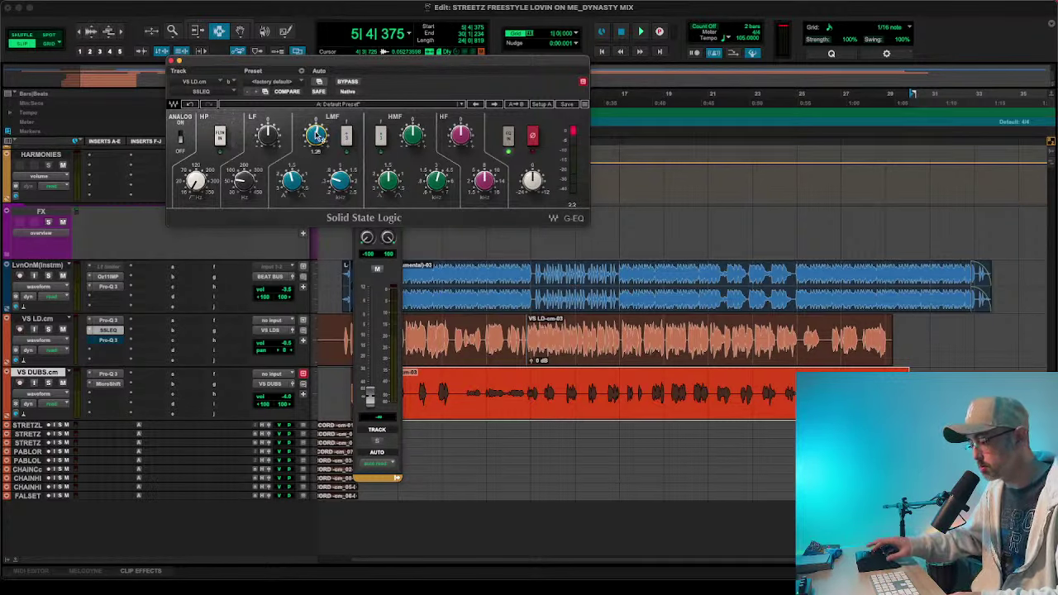
- Give the SSLEQ's LF band a small boost during playback and set its frequency to 101 Hz
key(space)
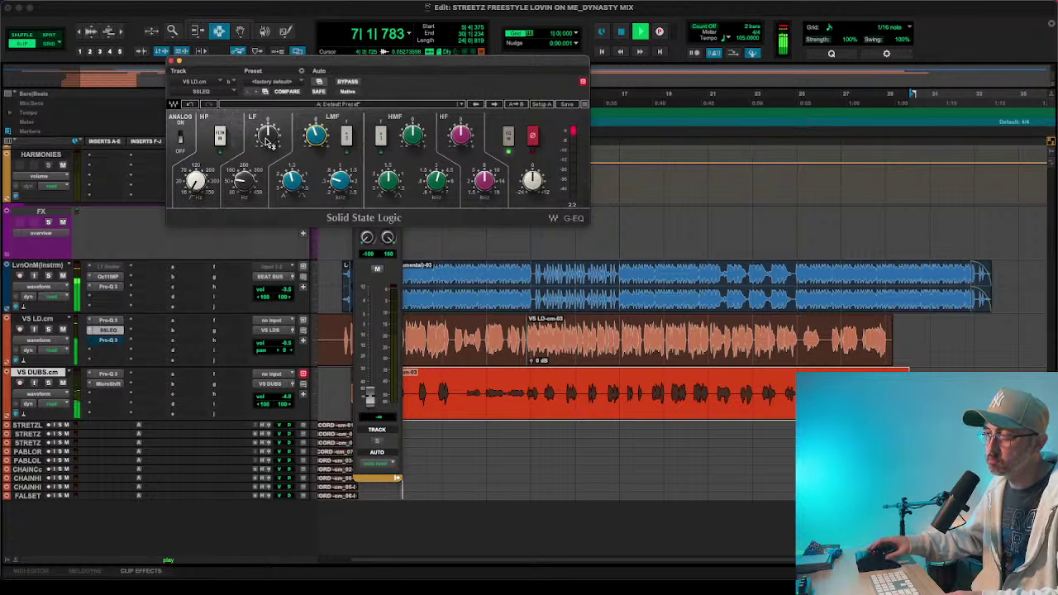
drag(266, 142, 266, 133)
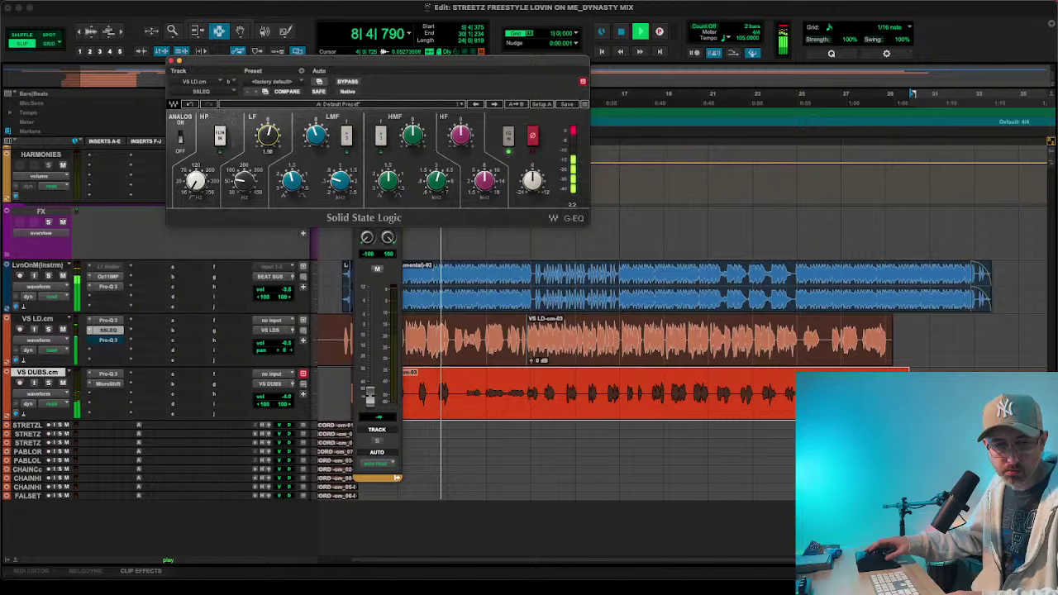
key(space)
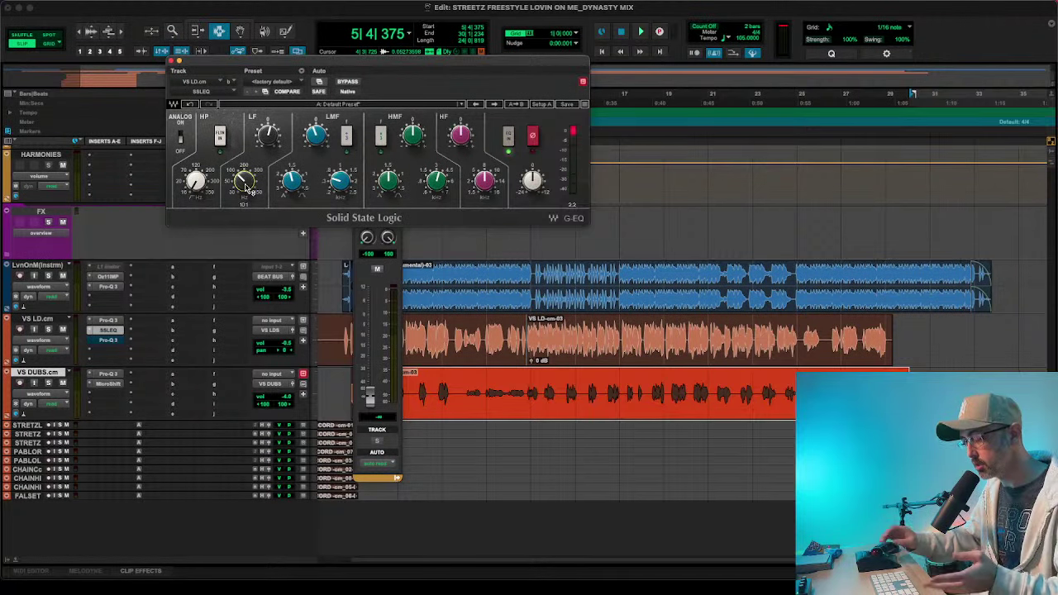
- Remove the bypassed third-slot Pro-Q 3 from the VS LD track during playback and audition the remaining vocal chain
key(space)
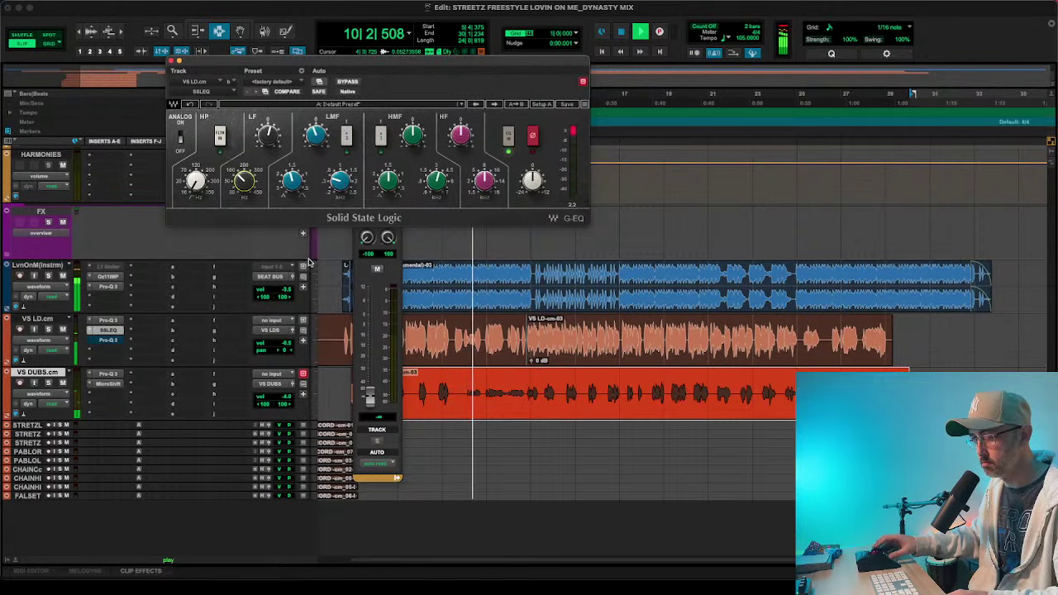
click(99, 340)
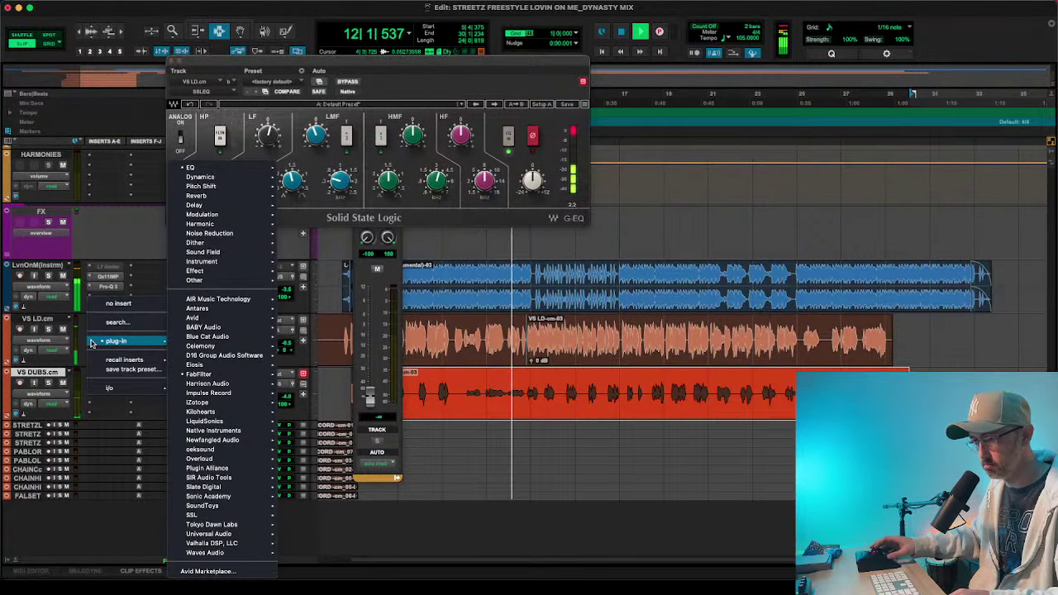
click(113, 304)
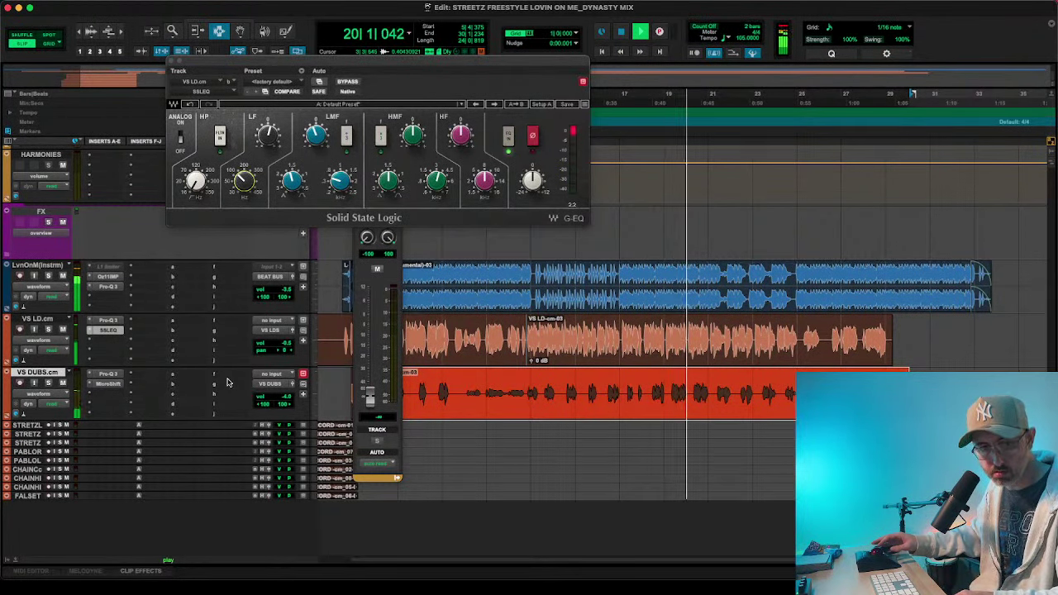
key(space)
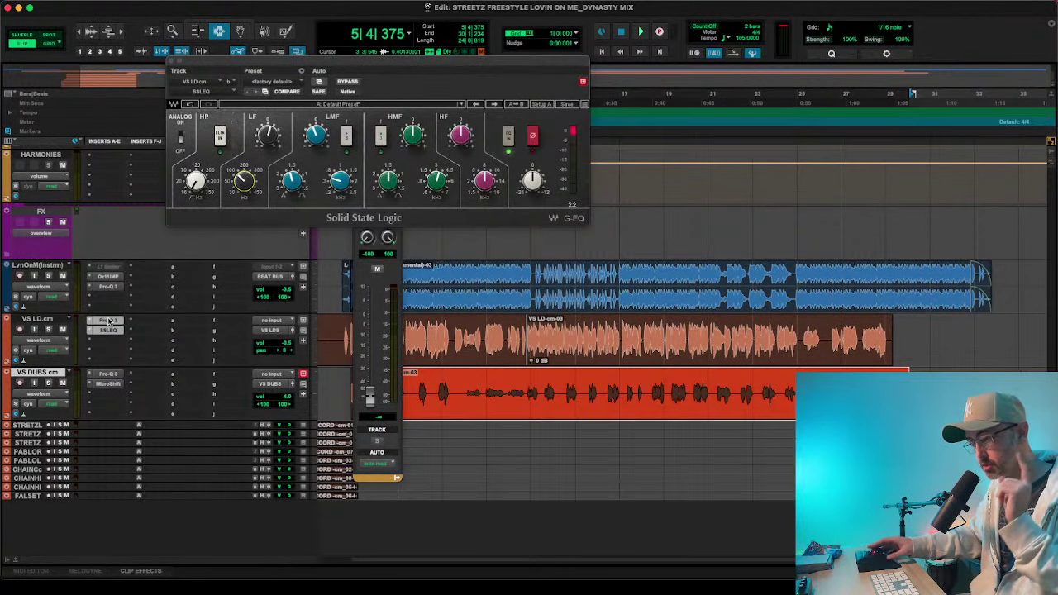
- Duplicate the VS LD track's first Pro-Q 3 into its third insert slot and boost the 203 Hz band about 3.5 dB and the 503 Hz band about 3 dB
click(108, 320)
mouse_move(351, 239)
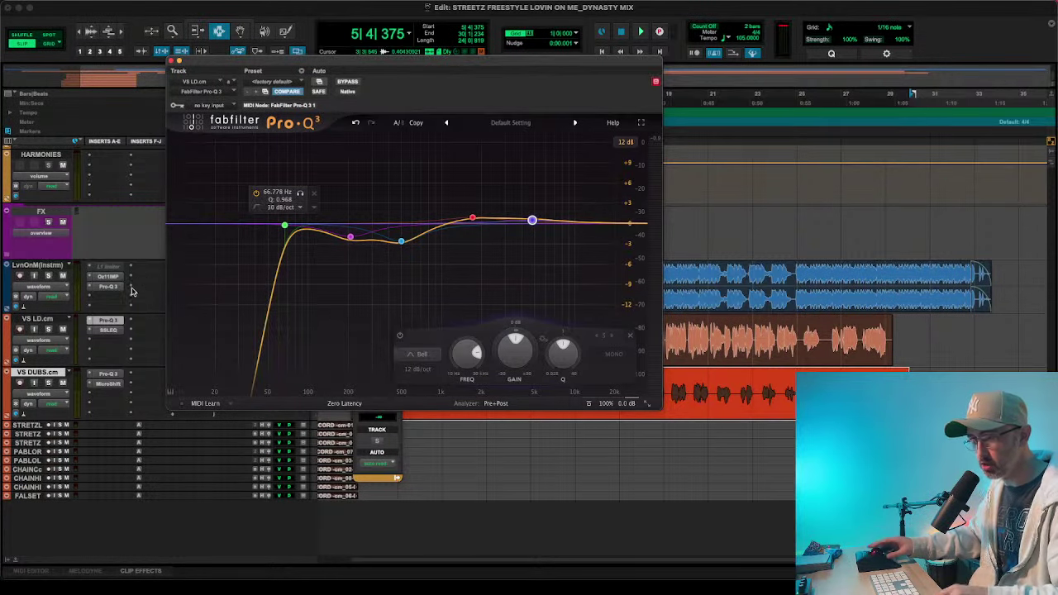
mouse_move(106, 324)
mouse_down()
mouse_move(106, 351)
mouse_move(106, 340)
mouse_up()
drag(351, 237, 349, 202)
drag(401, 240, 402, 205)
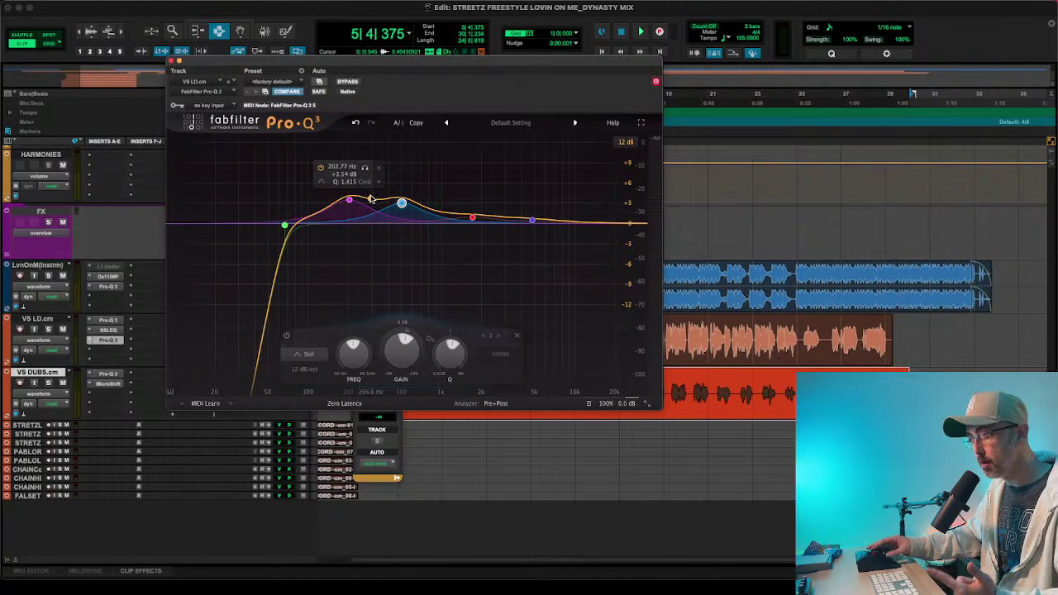
- Delete the 203 Hz and 503 Hz bands from the duplicated Pro-Q 3 and remove that plug-in from the third slot
click(381, 169)
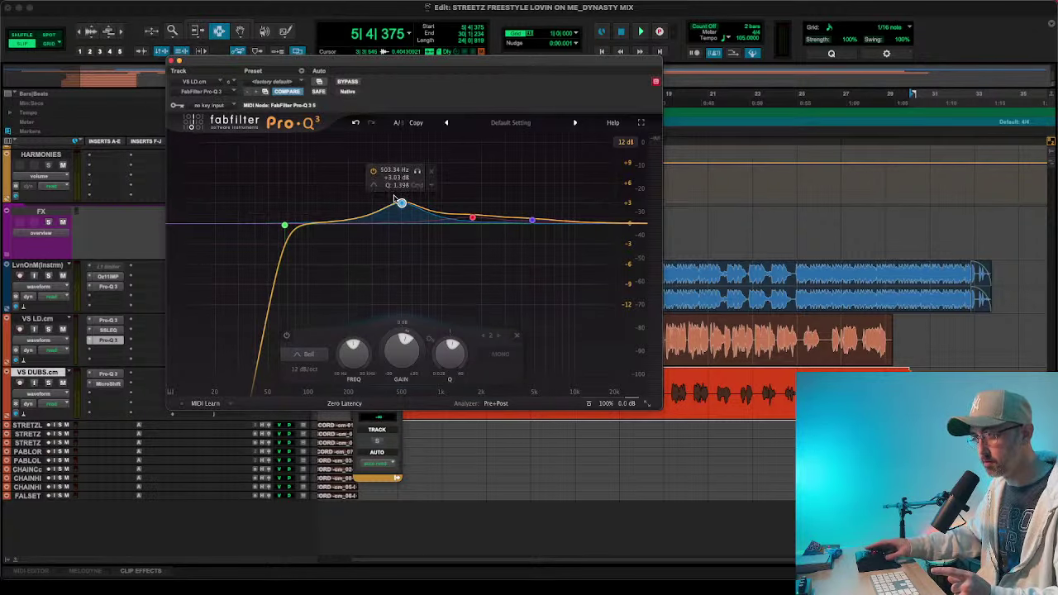
click(431, 172)
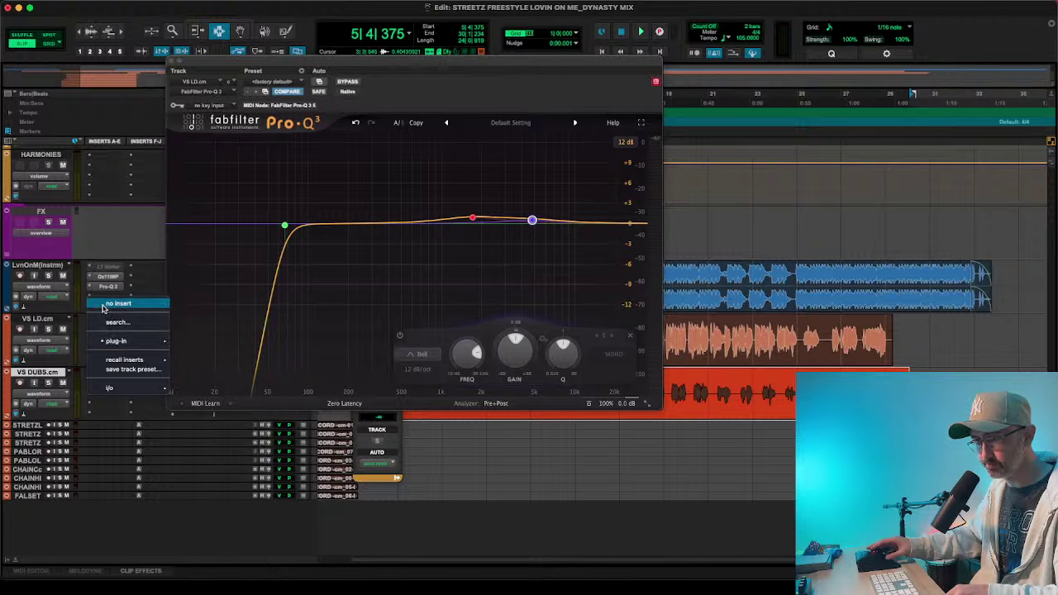
click(107, 331)
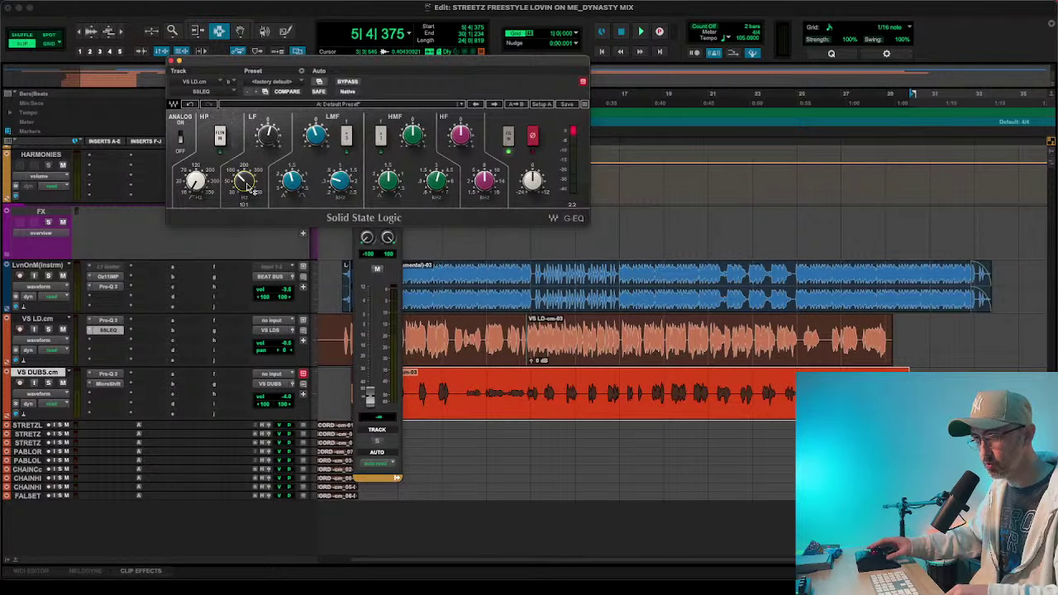
- Try easing the first Pro-Q 3's cut near 200 Hz to about -1.1 dB, and deepen it again to its earlier depth
click(108, 319)
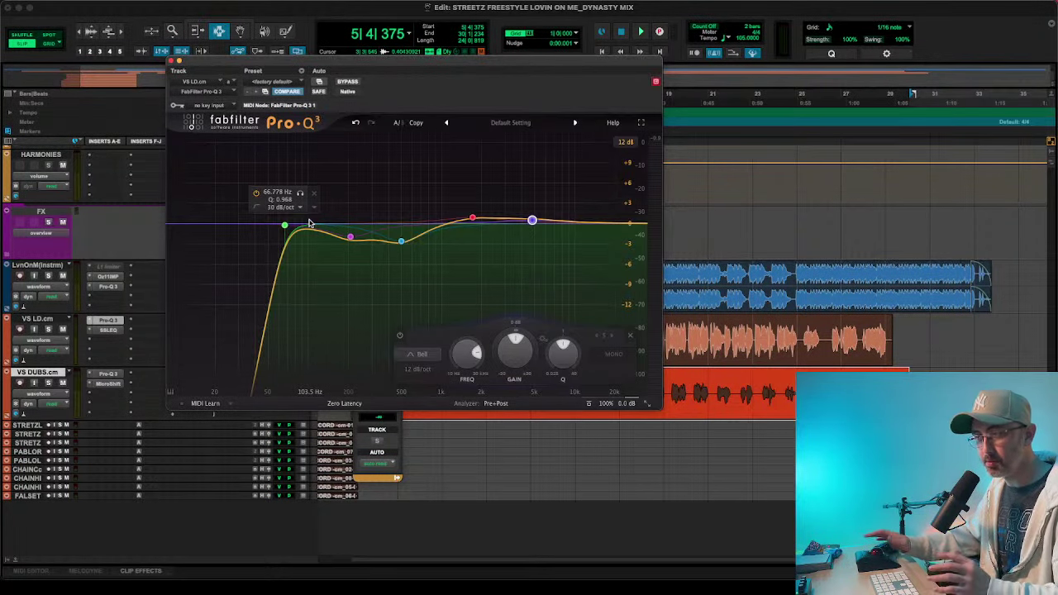
drag(351, 237, 350, 231)
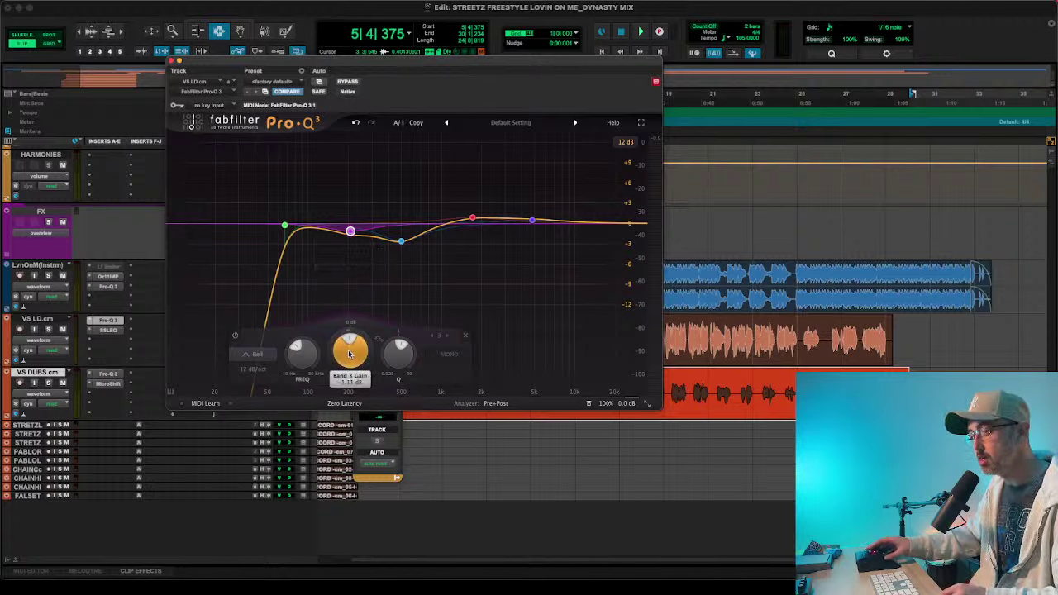
drag(348, 357, 347, 377)
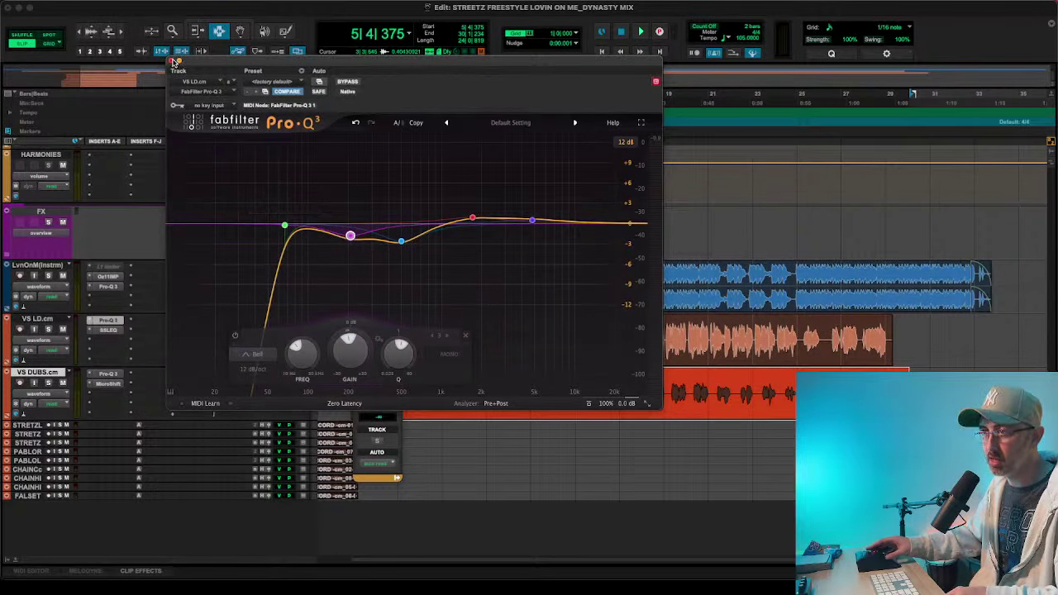
- Close the Pro-Q 3 window and the floating VERB send window
click(177, 61)
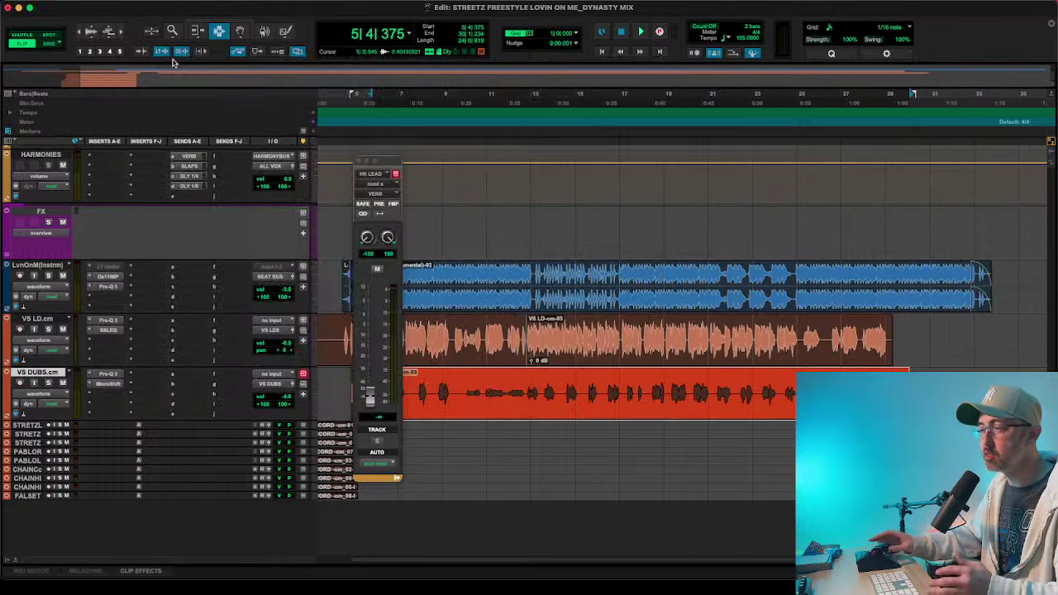
click(359, 162)
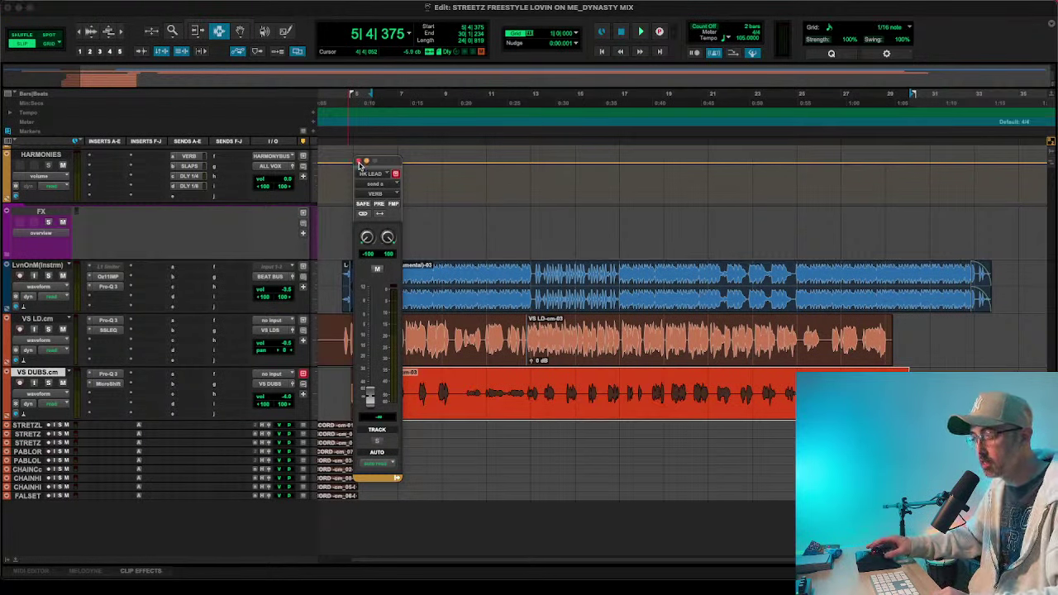
- Close the floating VERB send window and audition the mix from just before bar 5
click(359, 162)
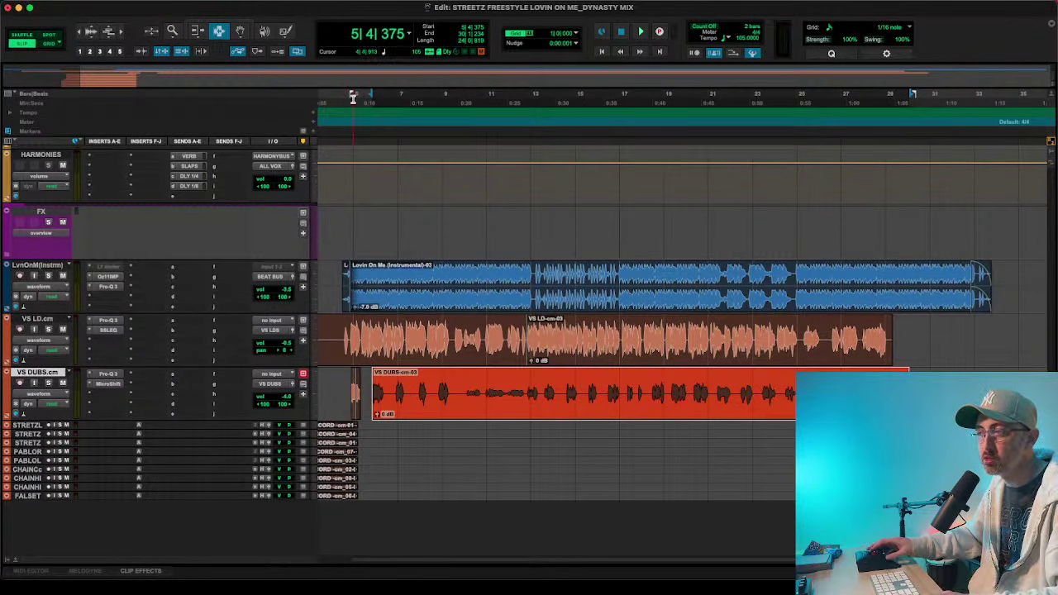
click(353, 99)
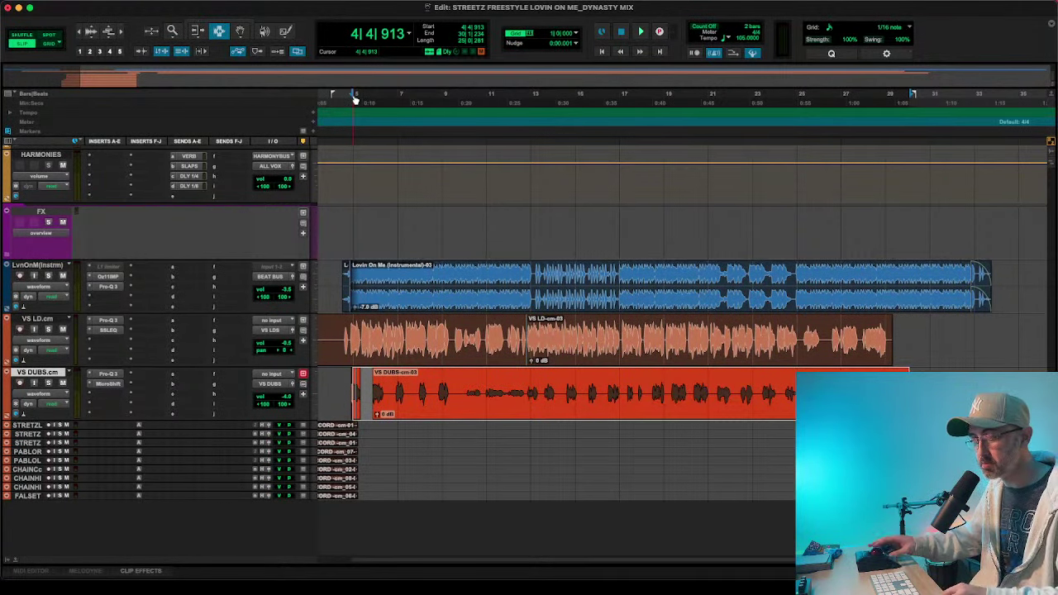
click(344, 98)
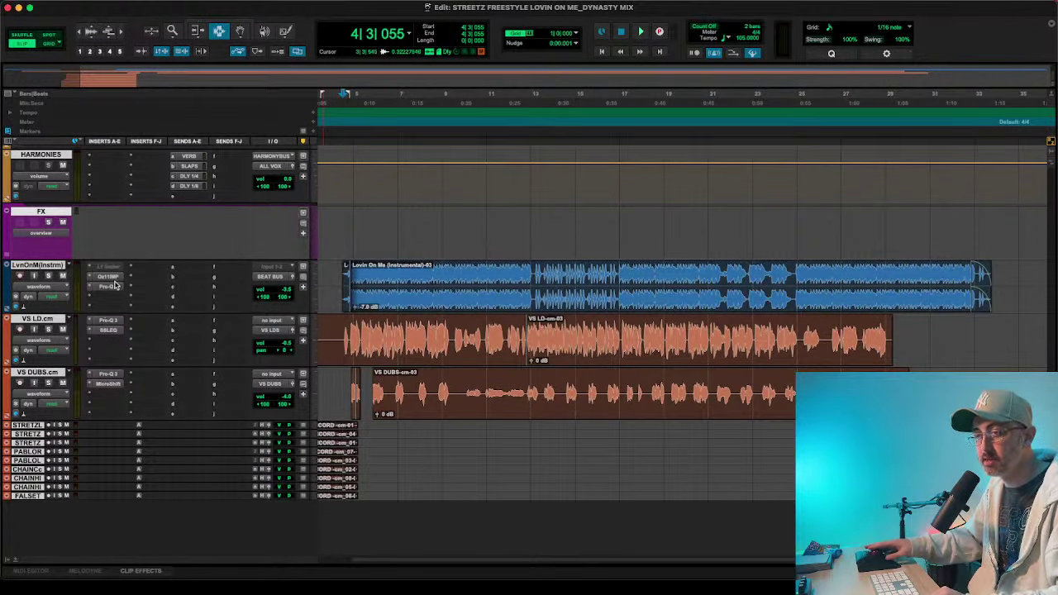
- Compare the VS LD track's Pro-Q 3 and SSLEQ settings, and try adjusting the SSLEQ's low-mid Q
click(108, 330)
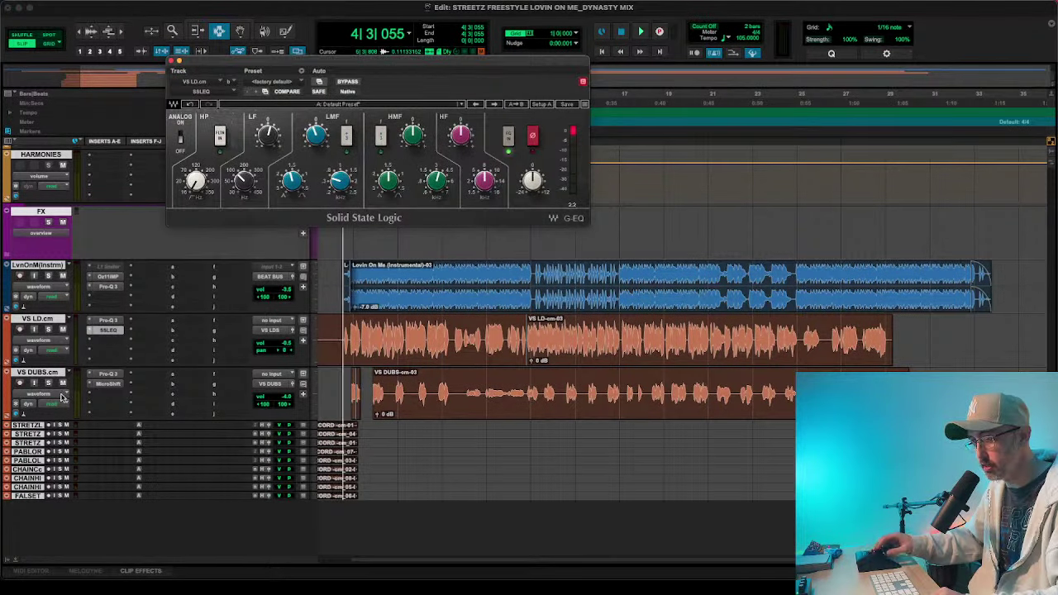
click(108, 319)
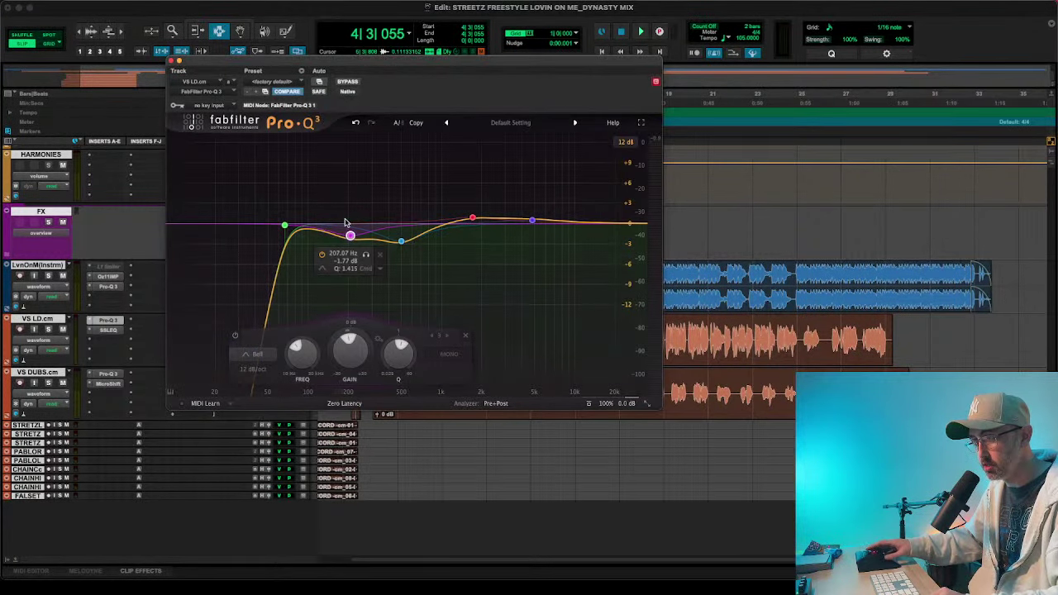
click(114, 330)
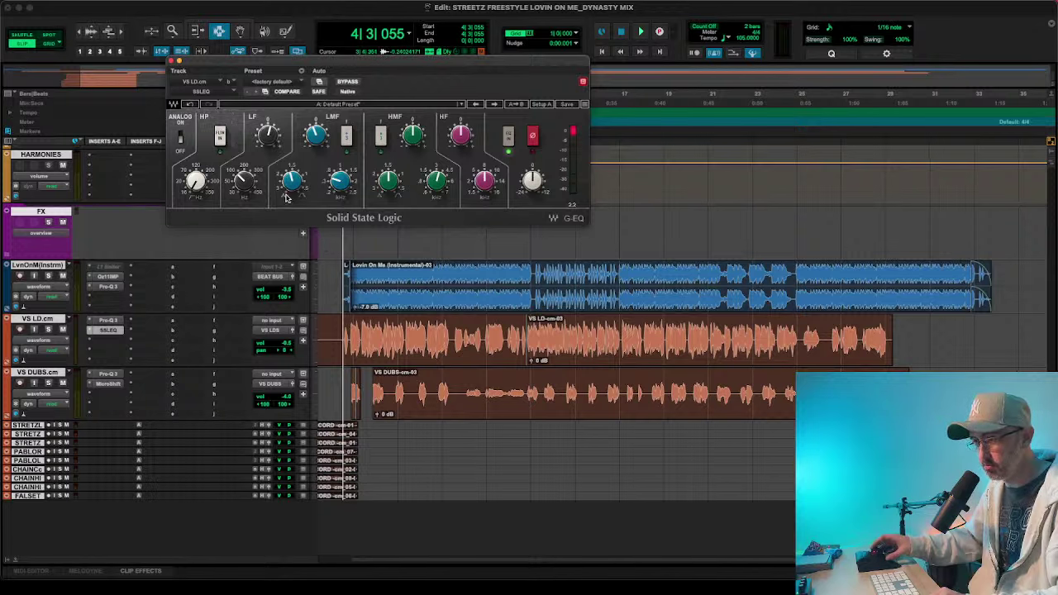
drag(291, 183, 292, 181)
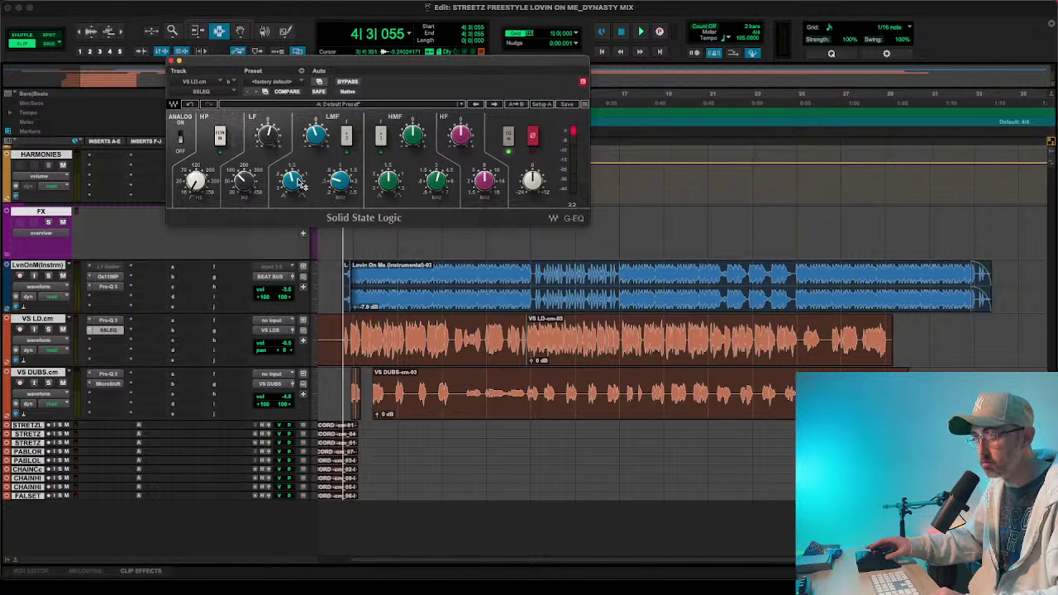
drag(292, 182, 291, 170)
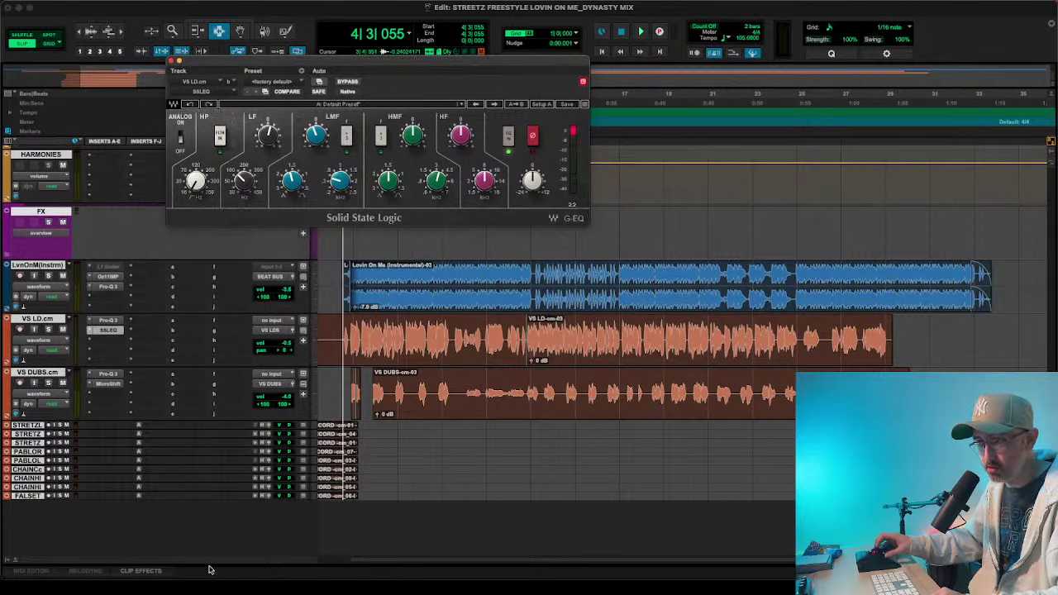
- Try different Q widths on the 207 Hz cut in the VS LD track's Pro-Q 3, and undo the changes
click(108, 319)
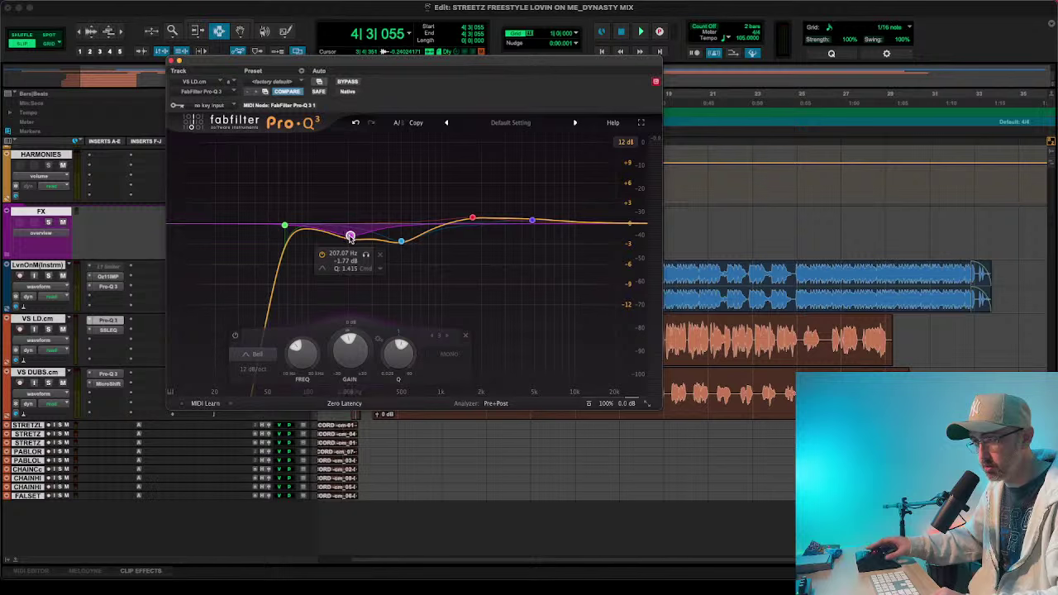
drag(399, 354, 401, 300)
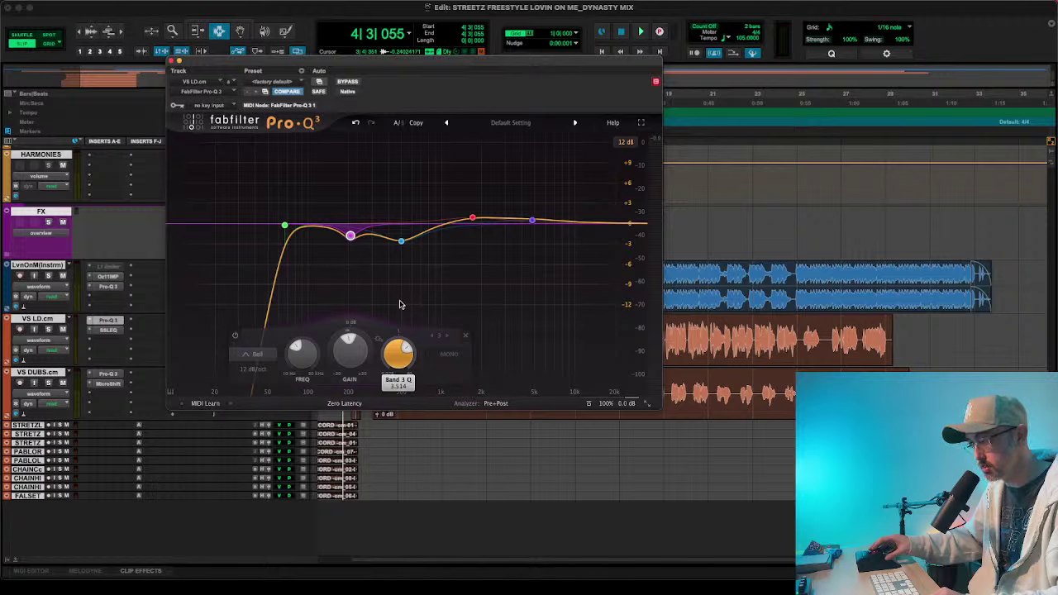
mouse_move(344, 251)
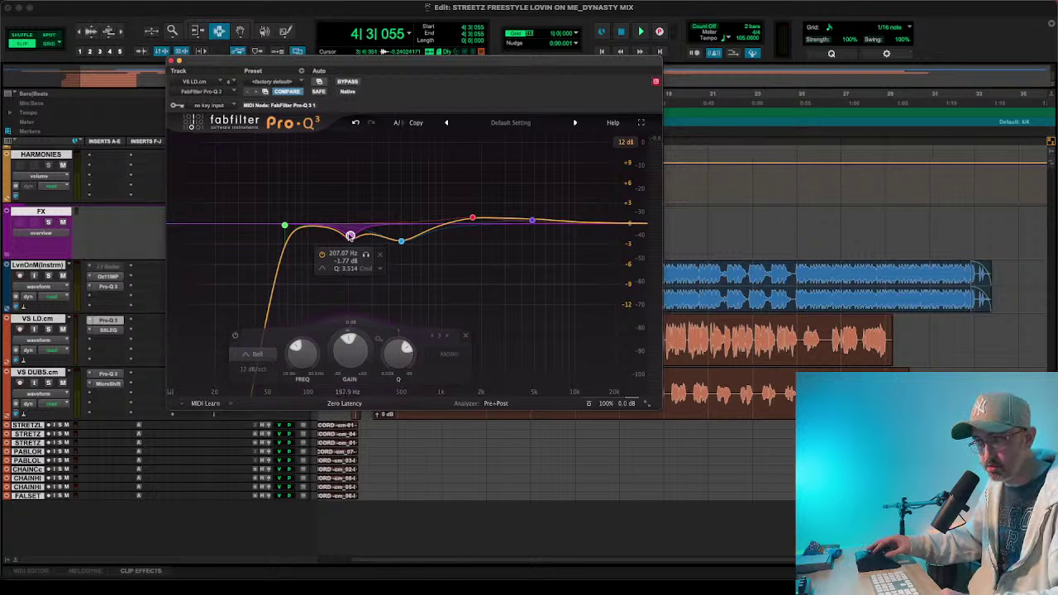
scroll(371, 248, up, 10)
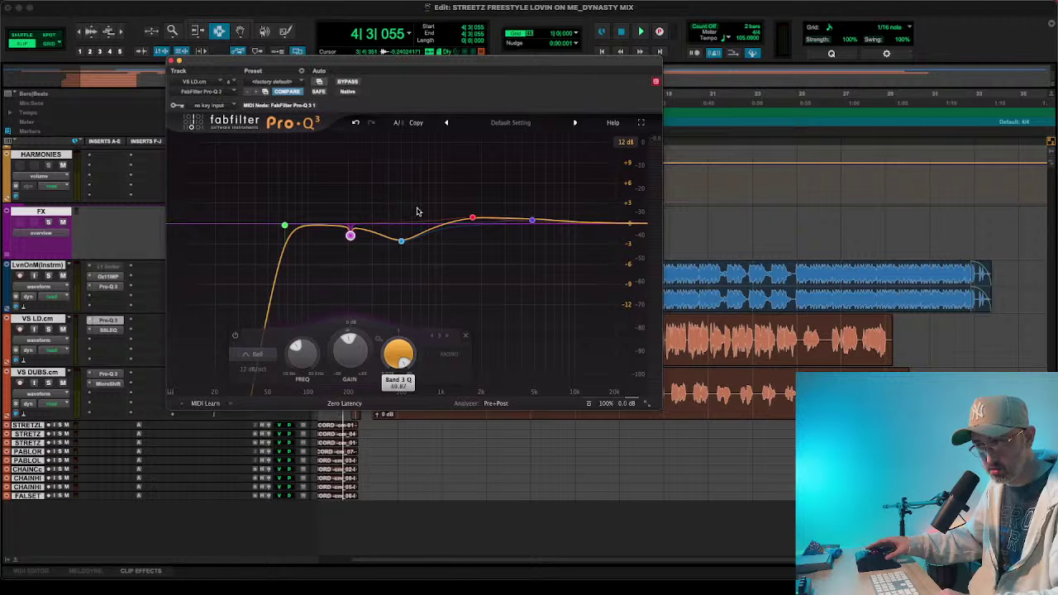
scroll(395, 263, down, 10)
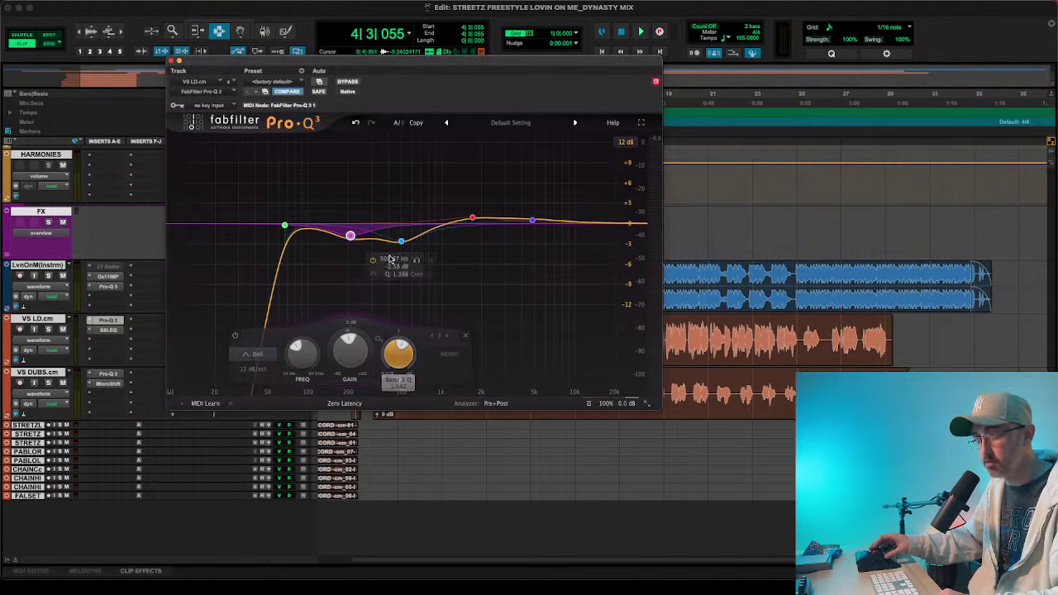
click(355, 124)
click(356, 124)
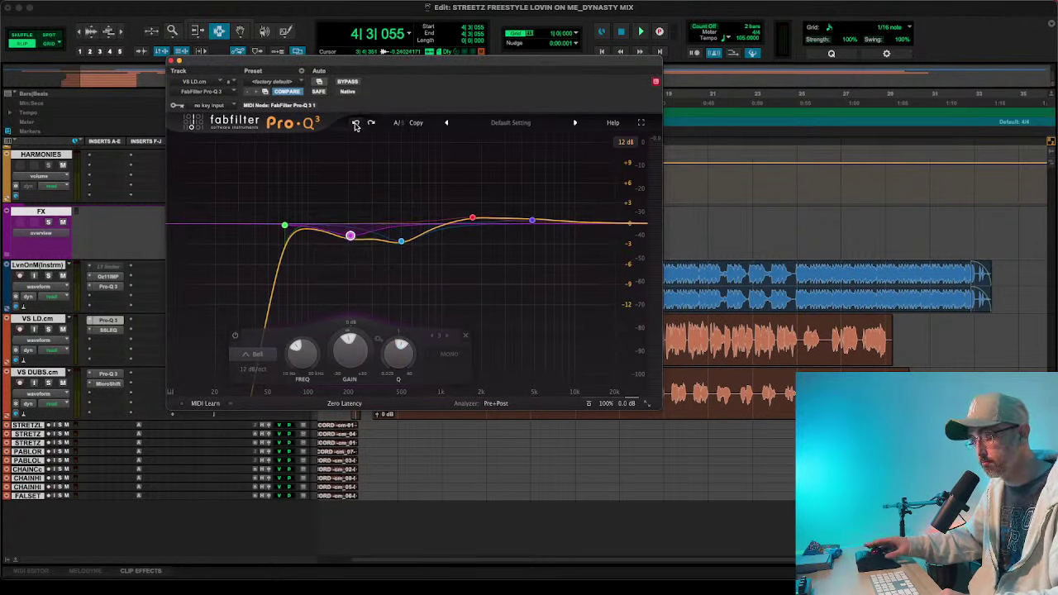
- Play the mix, close the Pro-Q 3 window and lower the VS LD track's volume to -1.2 dB
key(space)
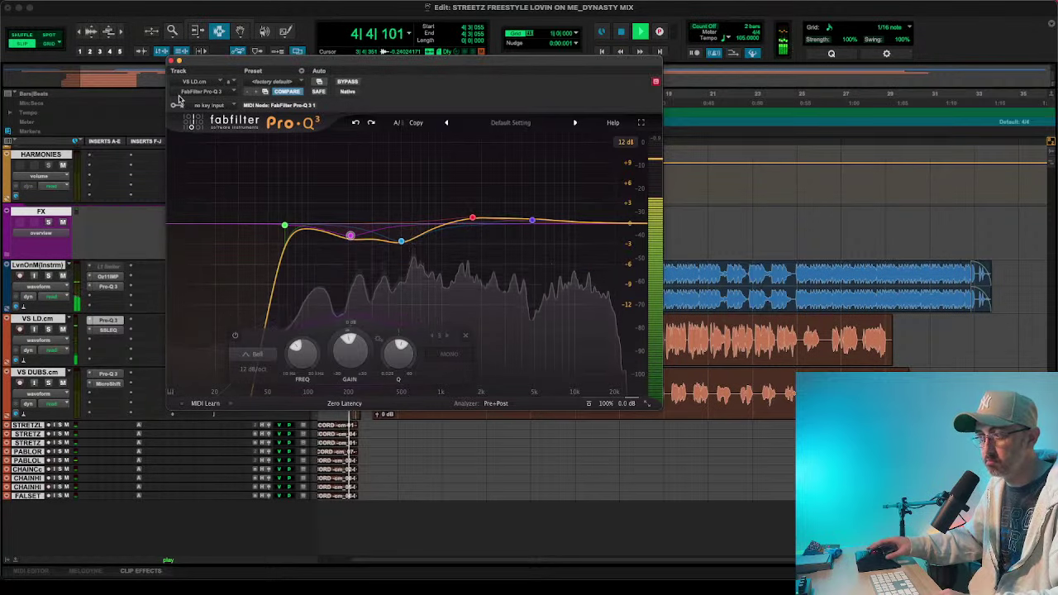
click(171, 60)
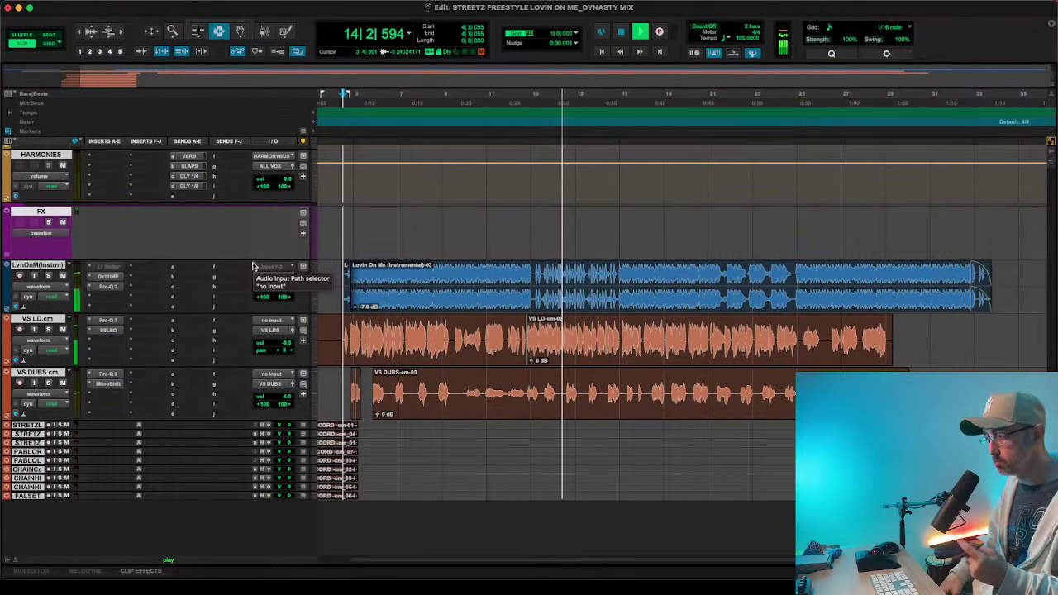
click(269, 344)
drag(269, 344, 269, 349)
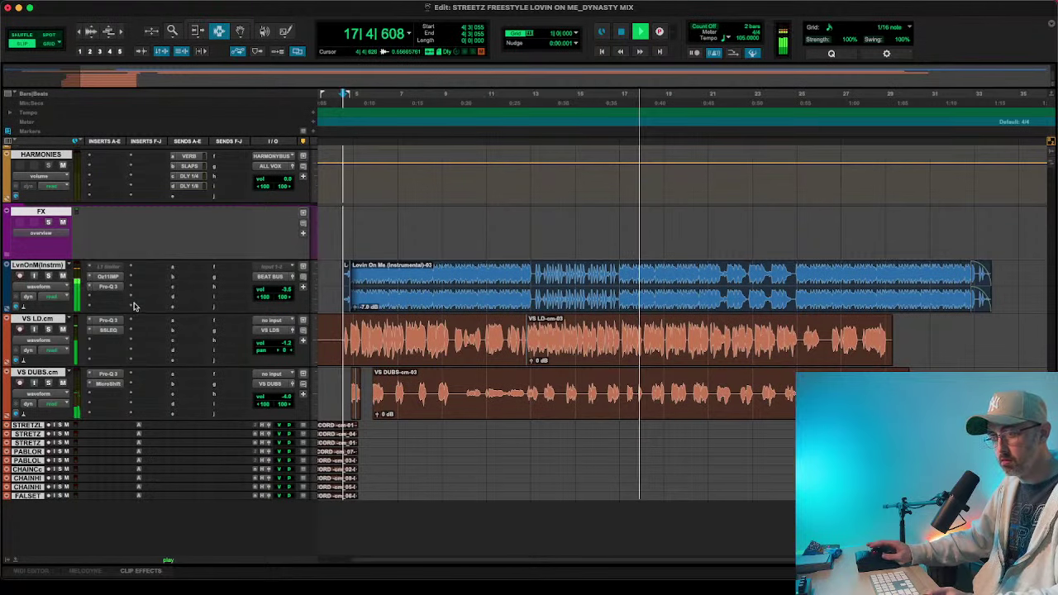
- Duplicate the VS LD track once with its inserts and sends but without its playlists, inserting the copy directly after it
click(37, 320)
key(alt+shift+d)
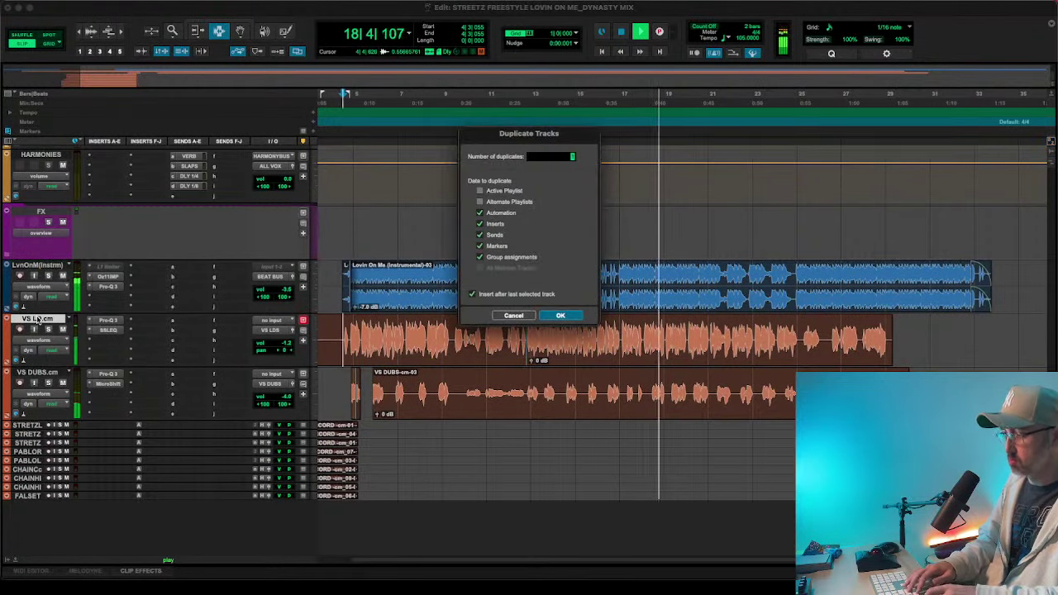
key(Return)
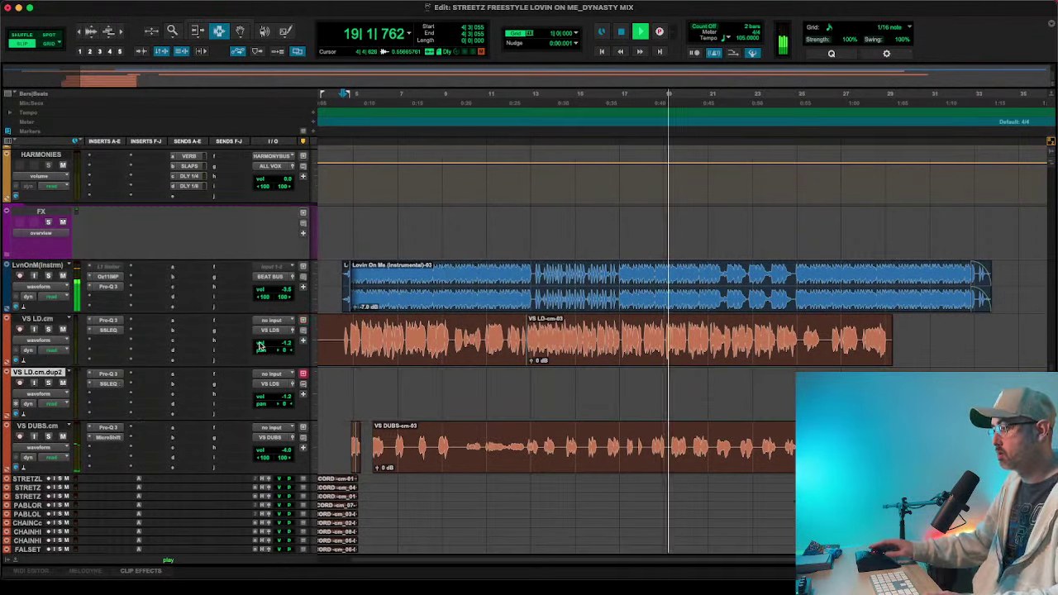
- Copy the opening vocal syllable just after bar 17 from the VS LD track onto the duplicate track at the same position
click(618, 345)
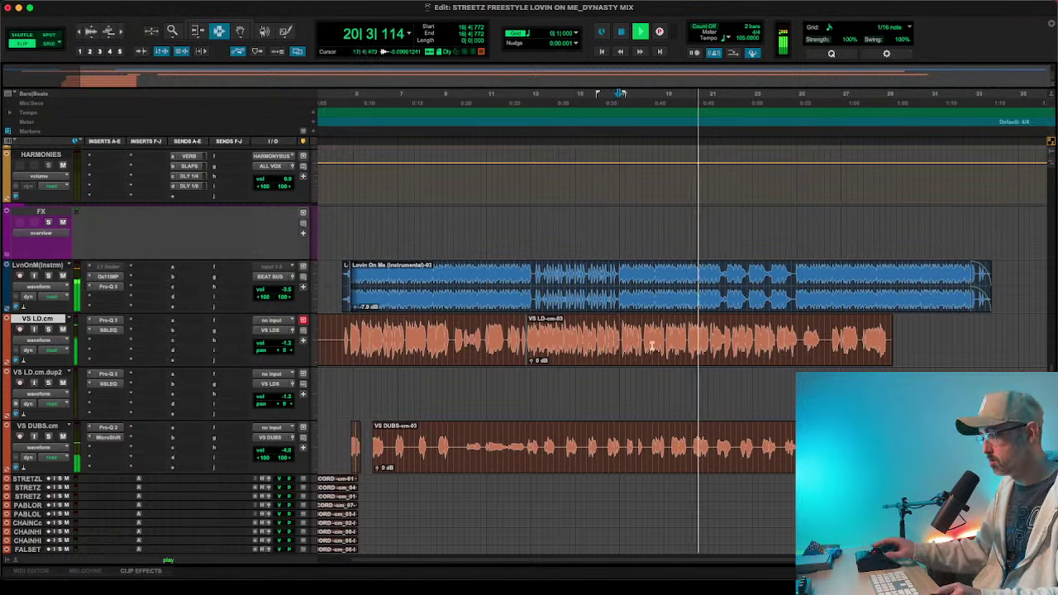
key(t)
key(t)
key(t)
key(t)
key(t)
key(t)
scroll(663, 367, right, 2)
key(super+bracketleft)
key(super+bracketleft)
key(super+bracketleft)
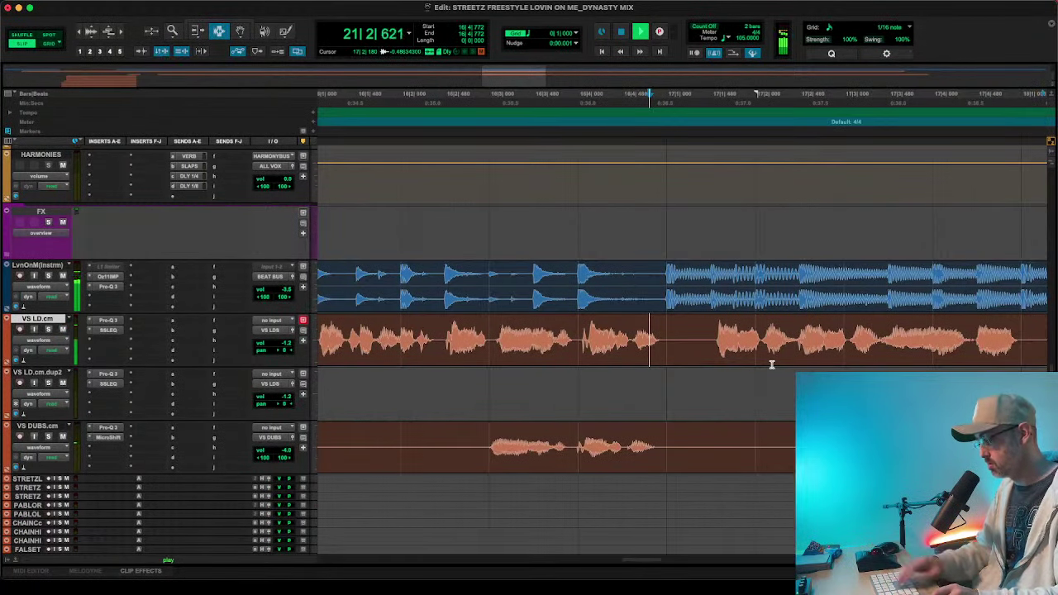
drag(733, 347, 724, 385)
key(F8)
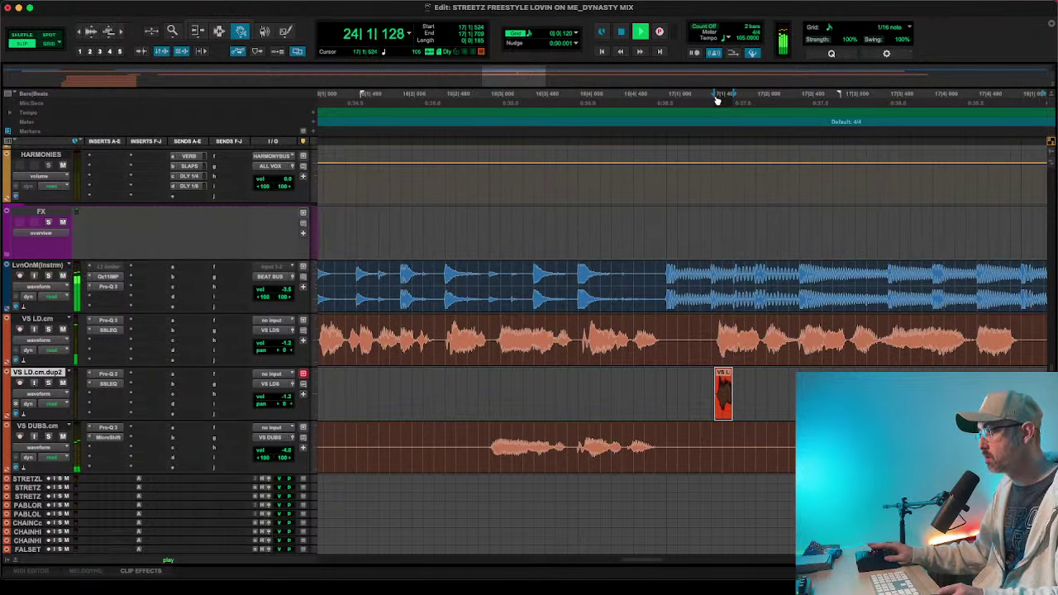
- Extend the duplicate track's selection back to 16|3|051 and open the IR1 Mono AudioSuite reverb with its factory default preset
drag(717, 99, 493, 88)
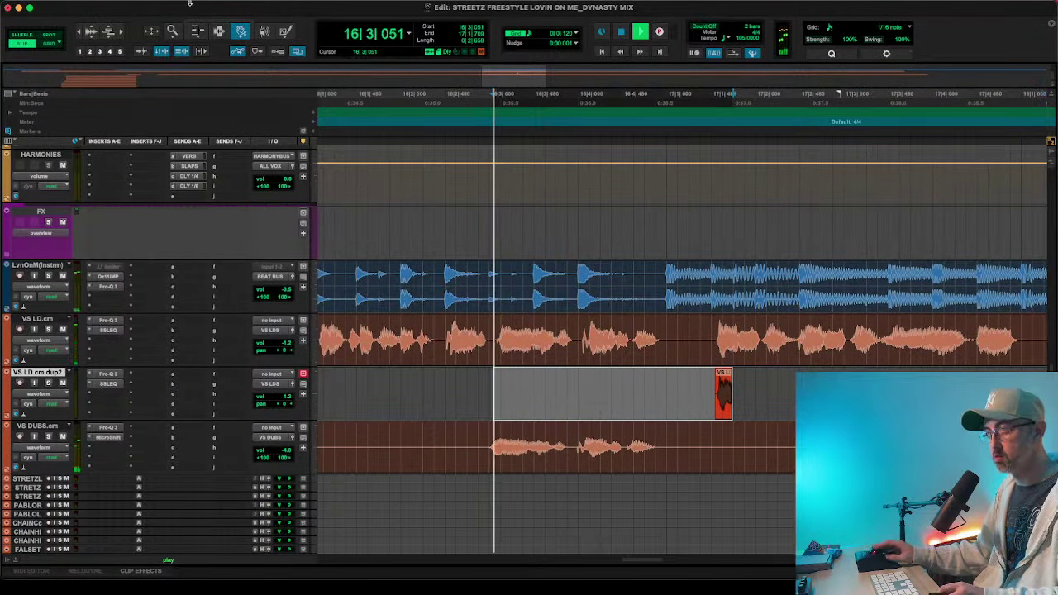
click(239, 2)
mouse_move(290, 44)
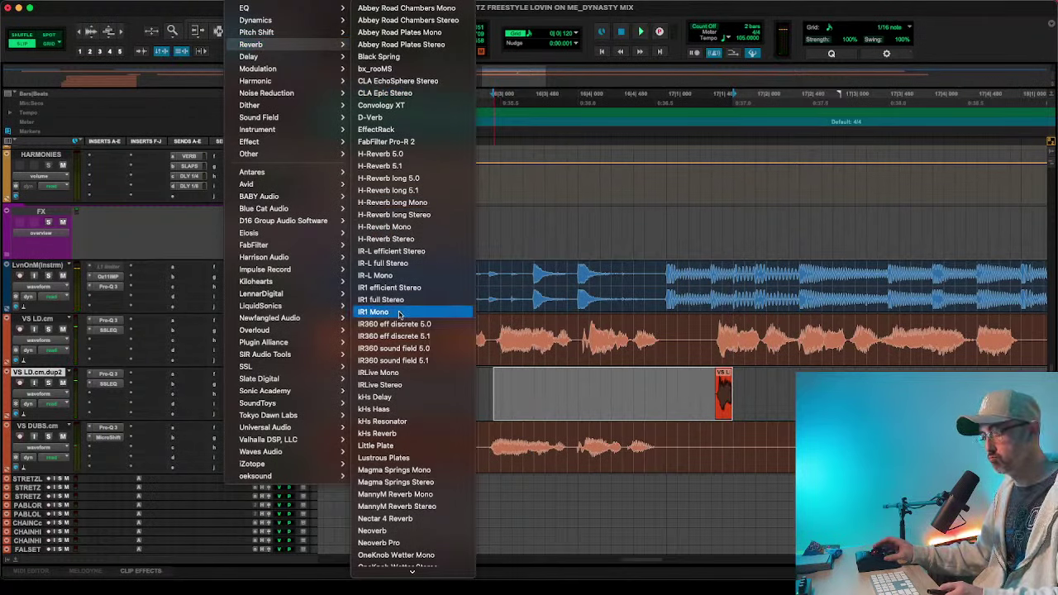
key(Return)
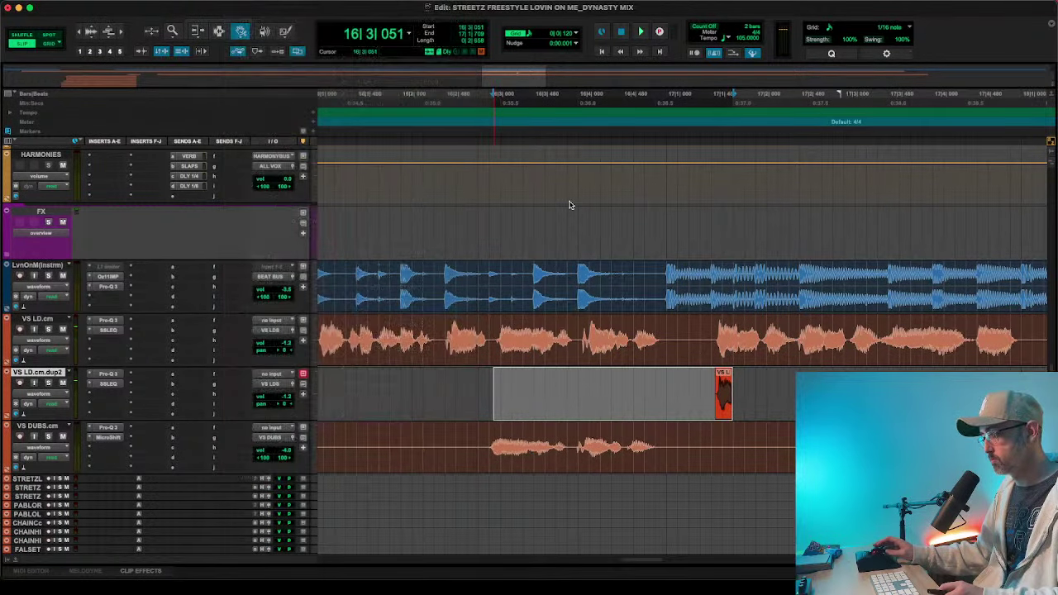
click(617, 75)
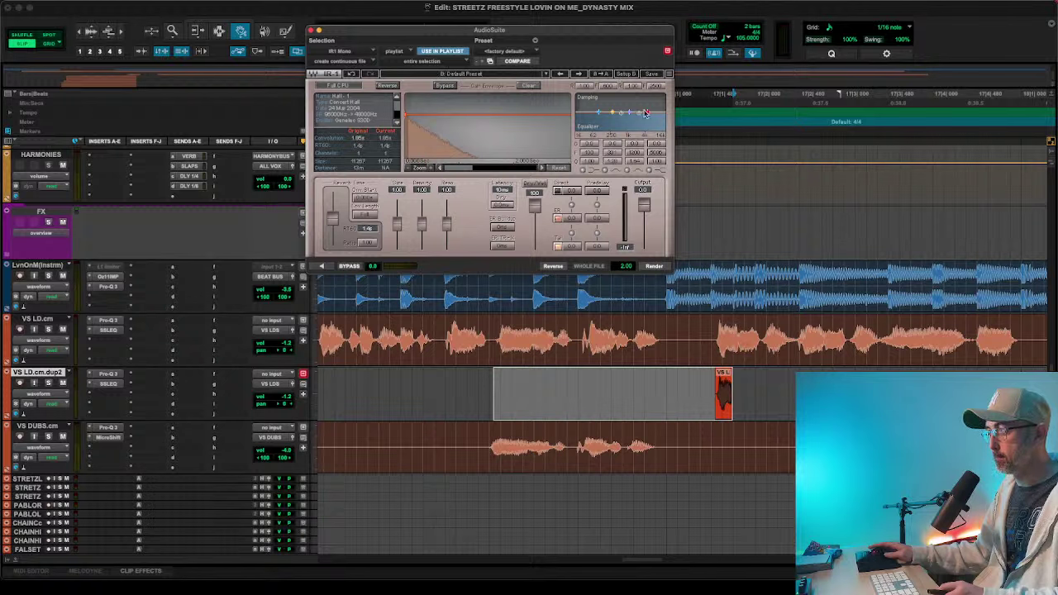
click(511, 53)
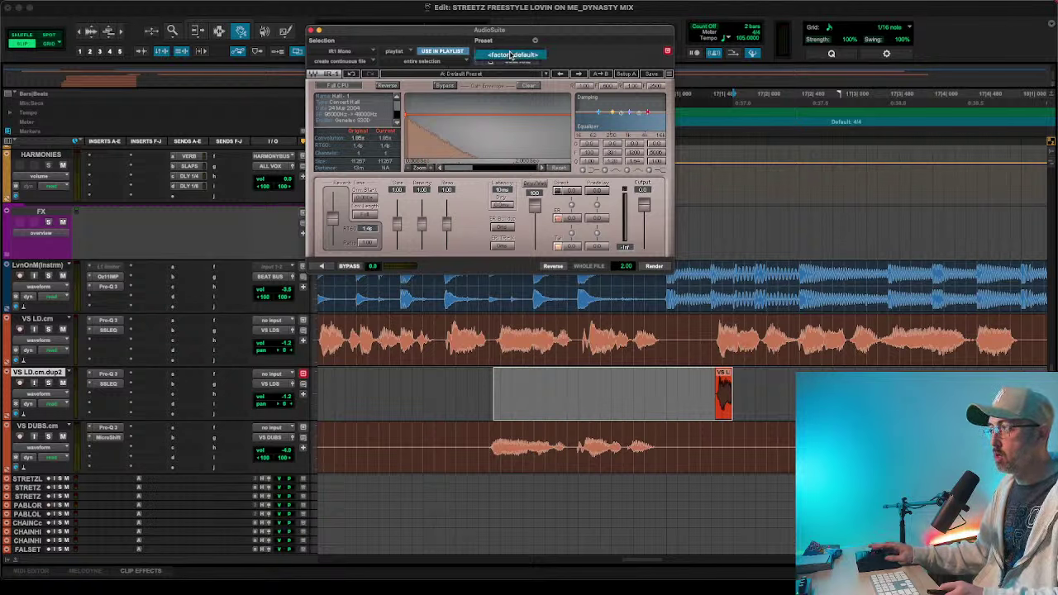
click(513, 54)
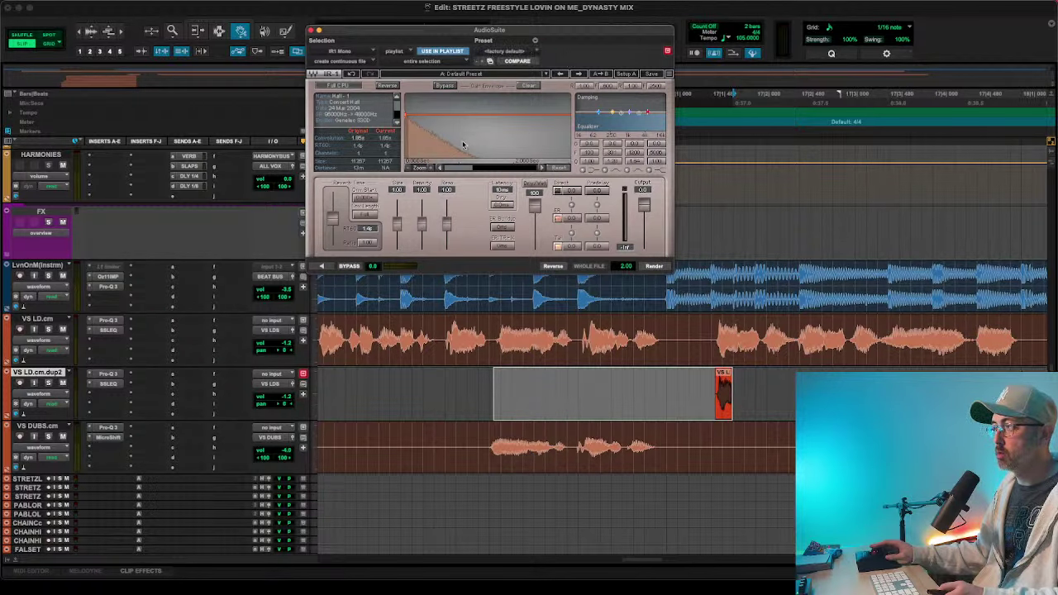
- Set IR1's size, density and reverb time ratio to 4.00 and resonance to 0.72, and render a reversed reverb over the selection
drag(424, 227, 425, 205)
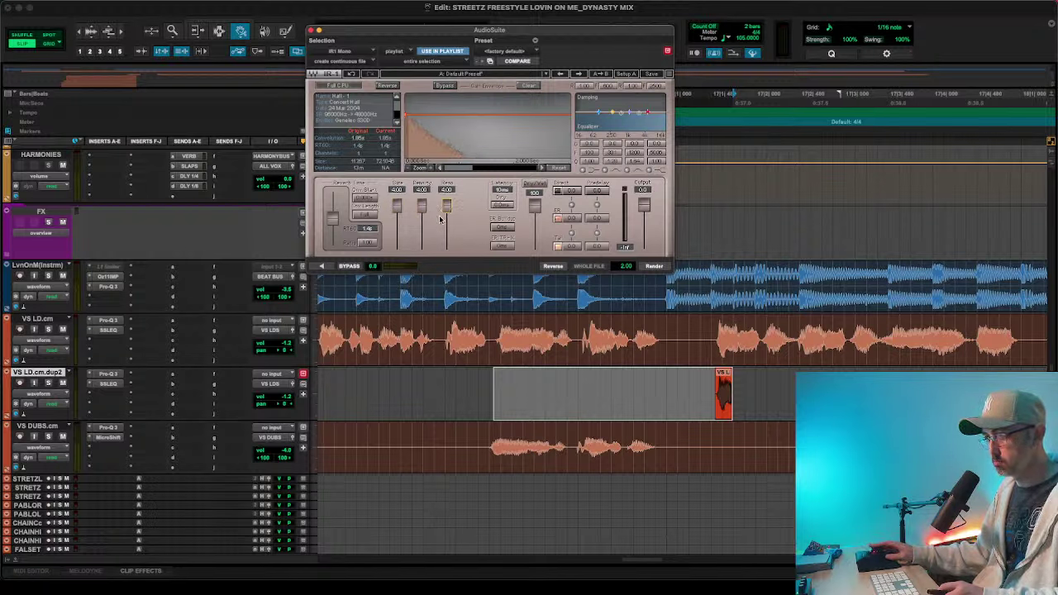
drag(446, 223, 446, 241)
drag(328, 214, 330, 196)
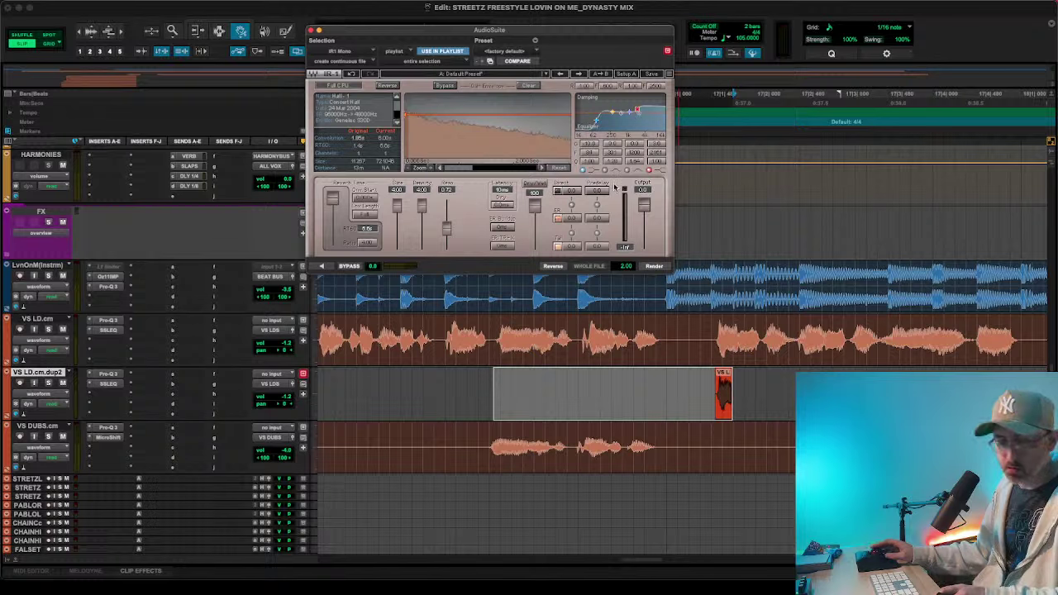
click(553, 267)
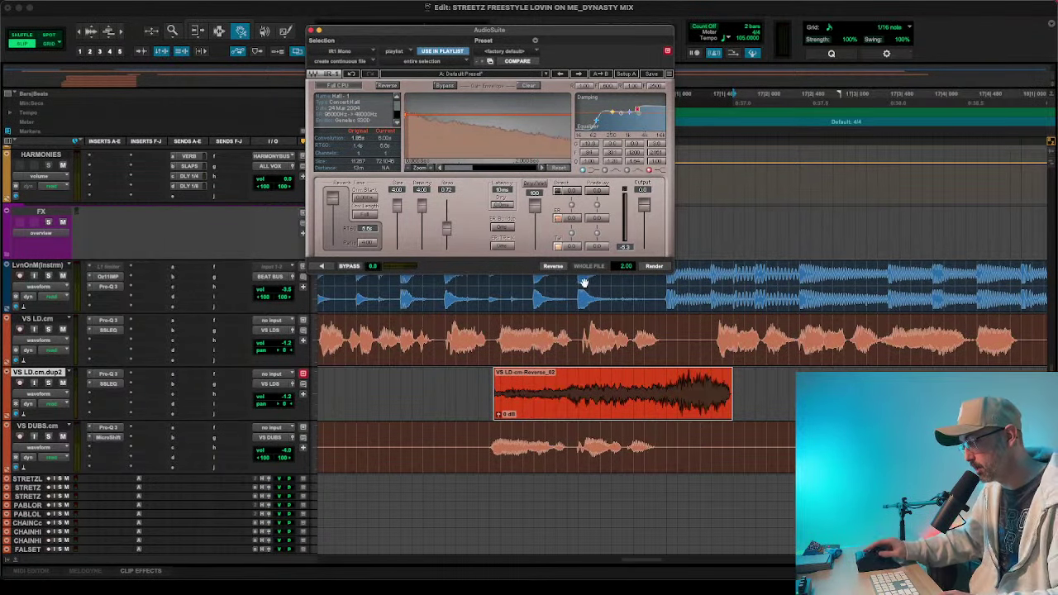
- Trim the start of the reversed reverb clip and give it a full-length Standard fade-in with a slow-starting curve
drag(675, 388, 602, 390)
drag(471, 391, 729, 389)
key(f)
key(F8)
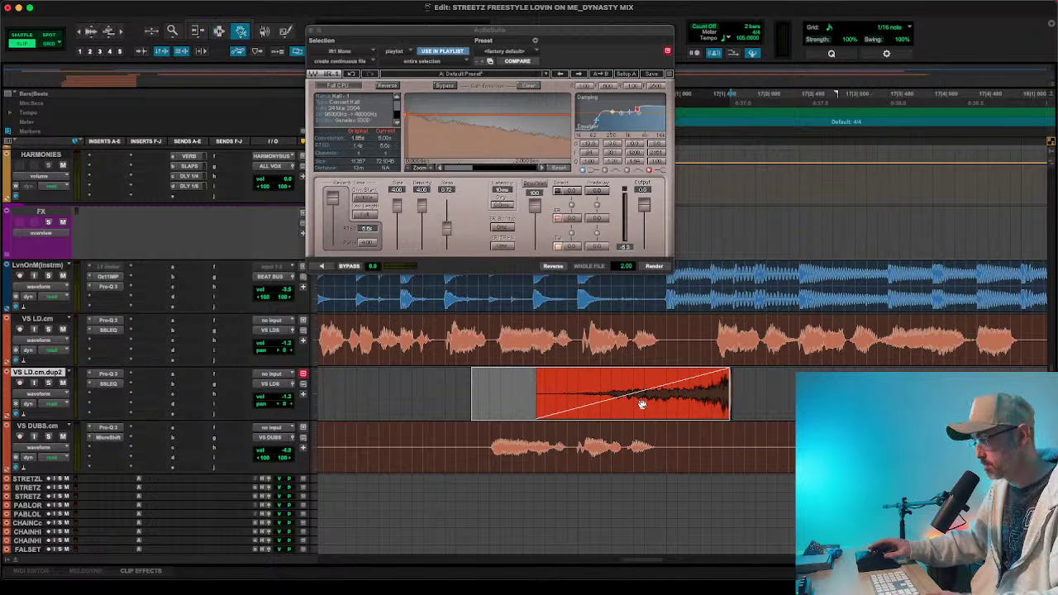
double_click(641, 401)
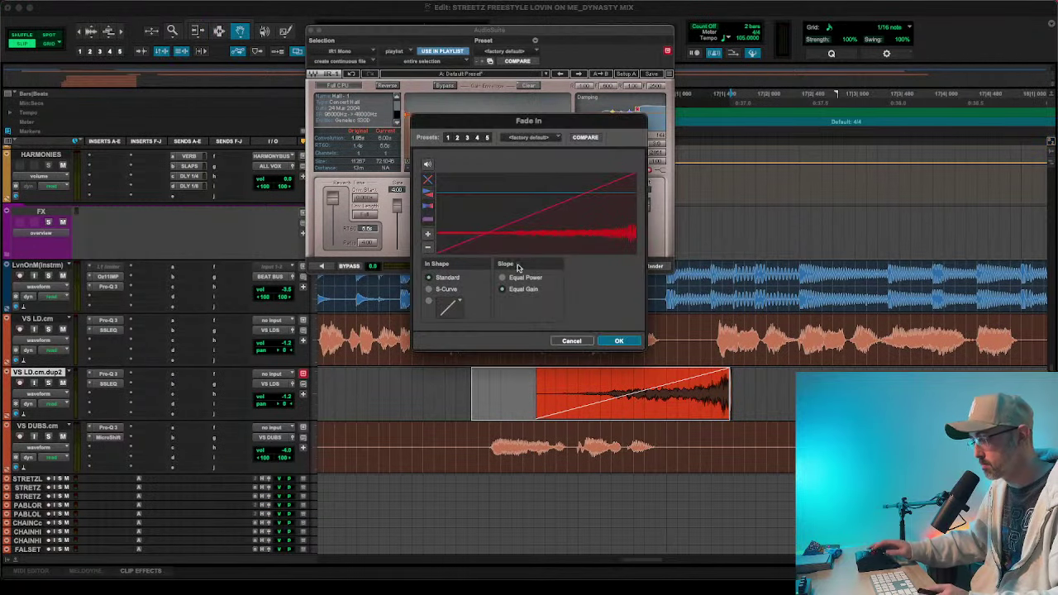
drag(536, 236, 561, 234)
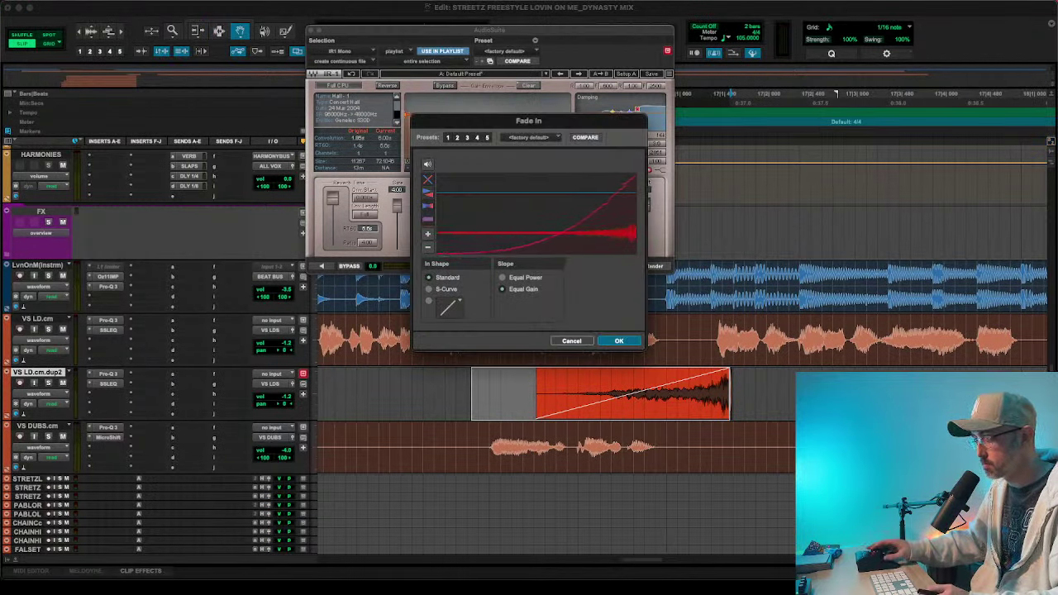
click(619, 340)
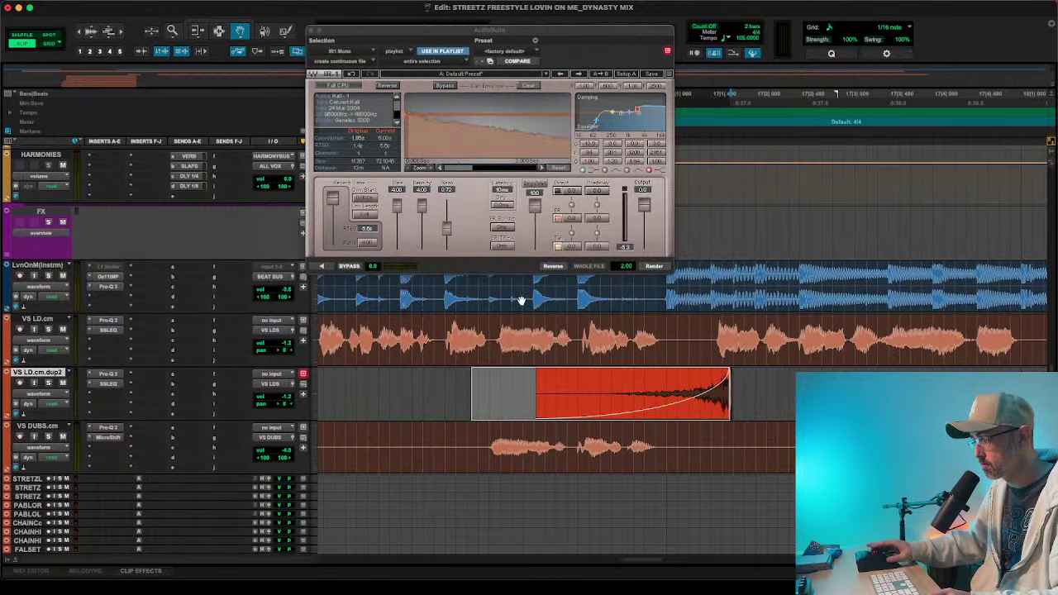
- Close the reverb window, audition the swell from 16|1|560, and trim the reversed clip's start to 16|4|449
click(312, 31)
click(365, 97)
key(space)
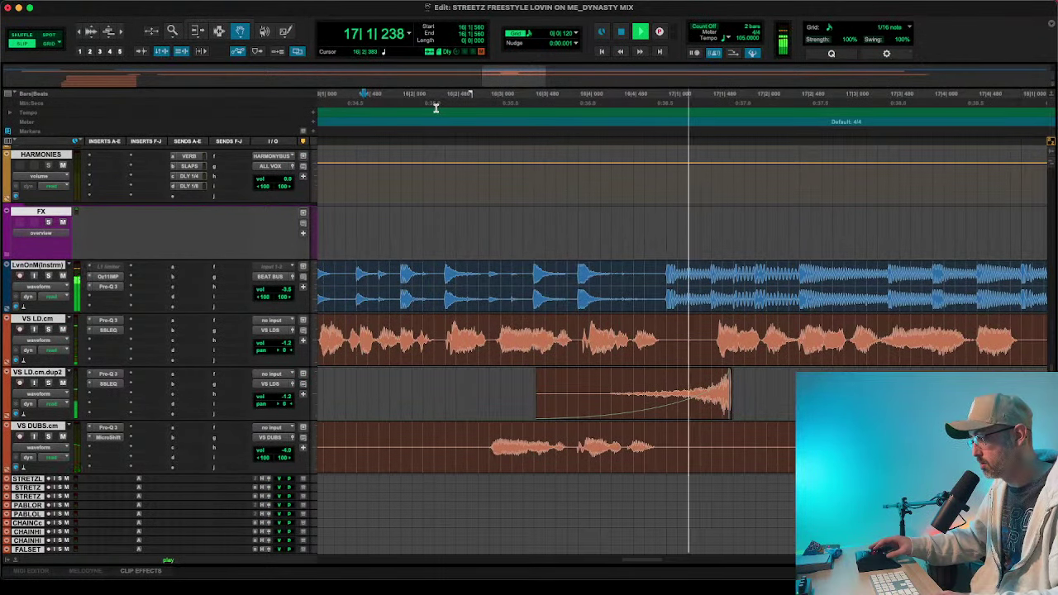
key(F6)
drag(581, 382, 619, 382)
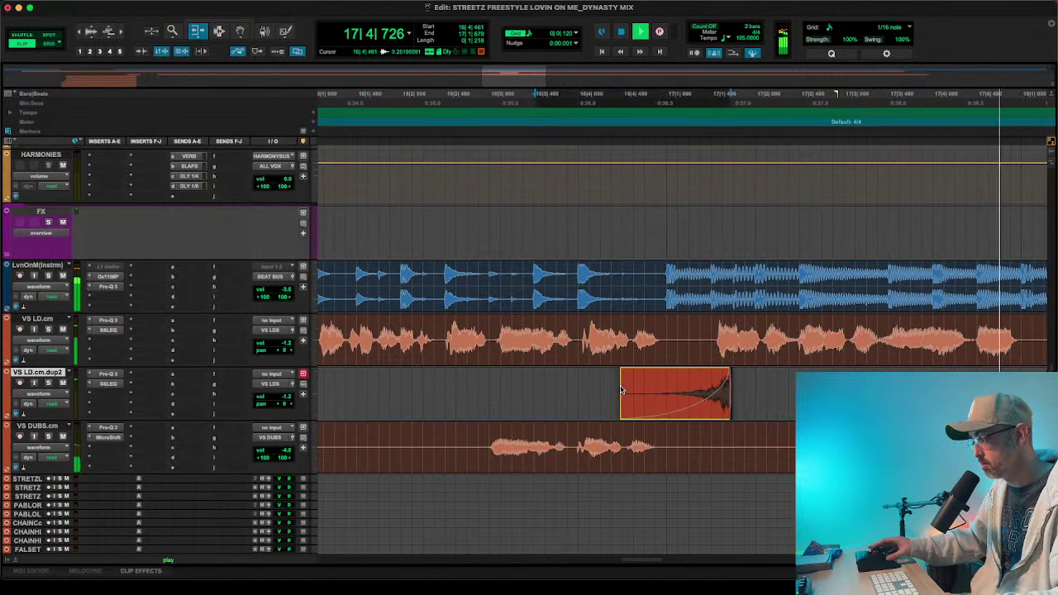
key(F7)
key(space)
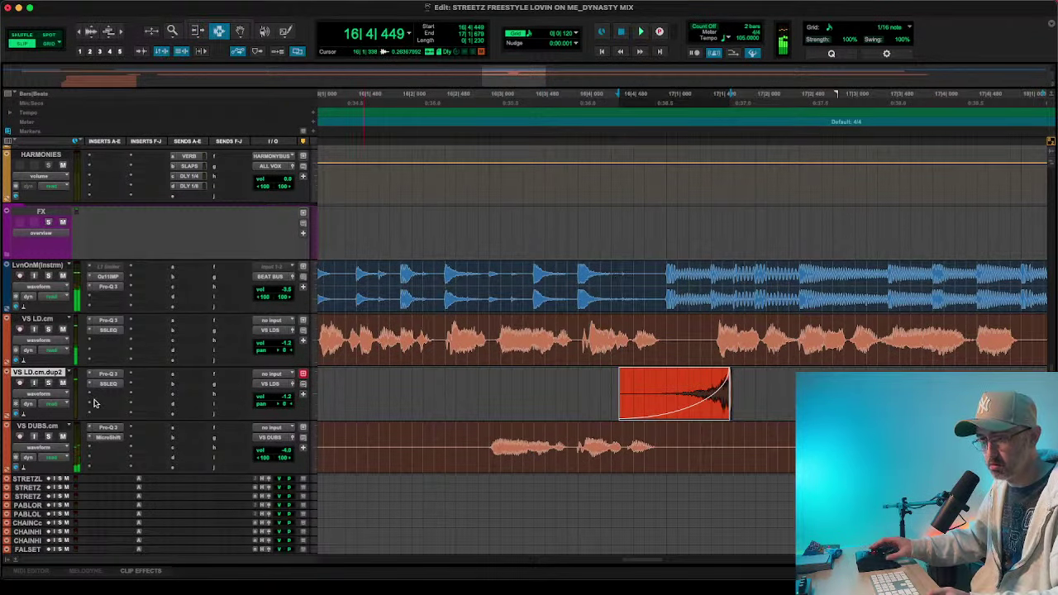
- Insert the mono-to-stereo MicroShift on the duplicate lead track, enable automation for its Mix control and set Mix to dry
click(98, 394)
mouse_move(132, 404)
mouse_move(236, 261)
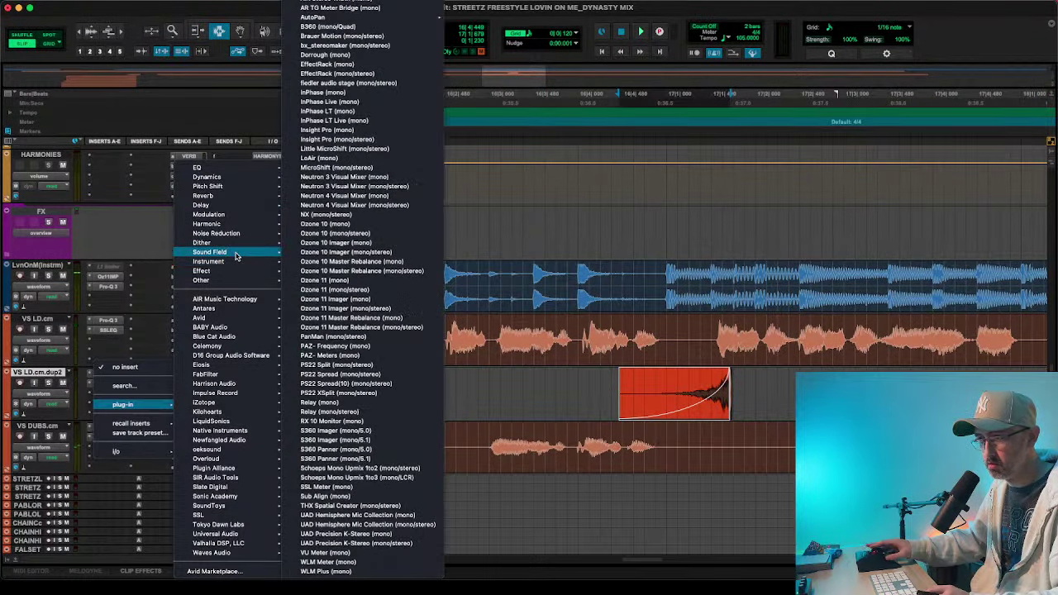
mouse_move(220, 242)
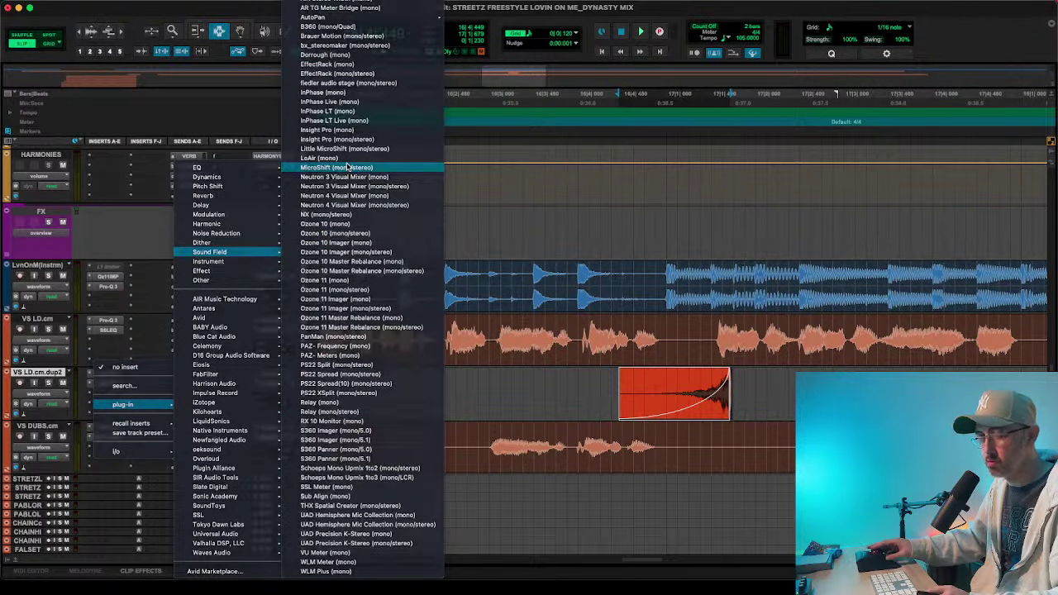
click(347, 165)
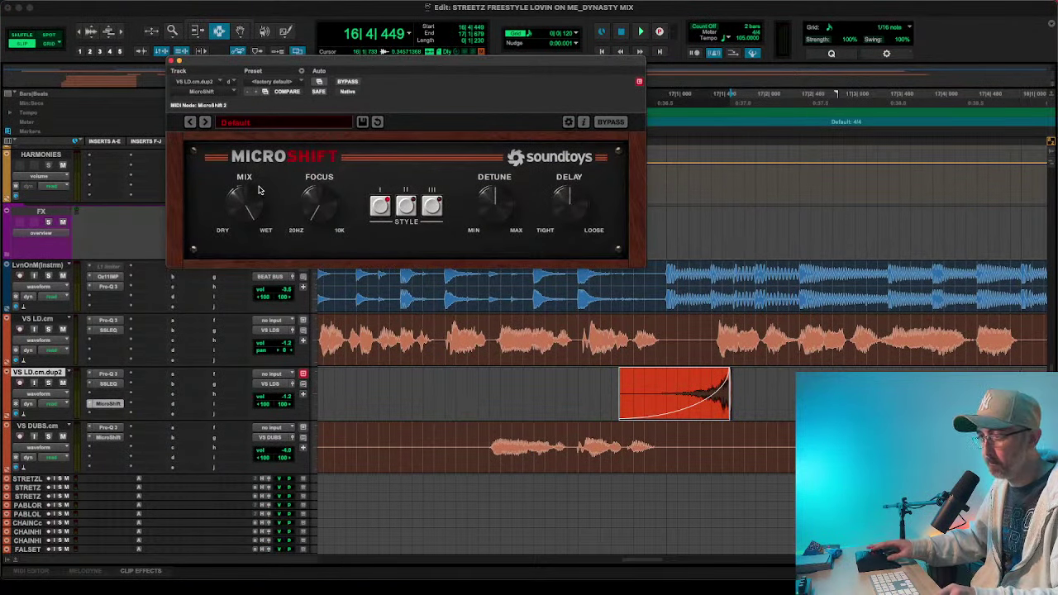
right_click(246, 212)
click(236, 211)
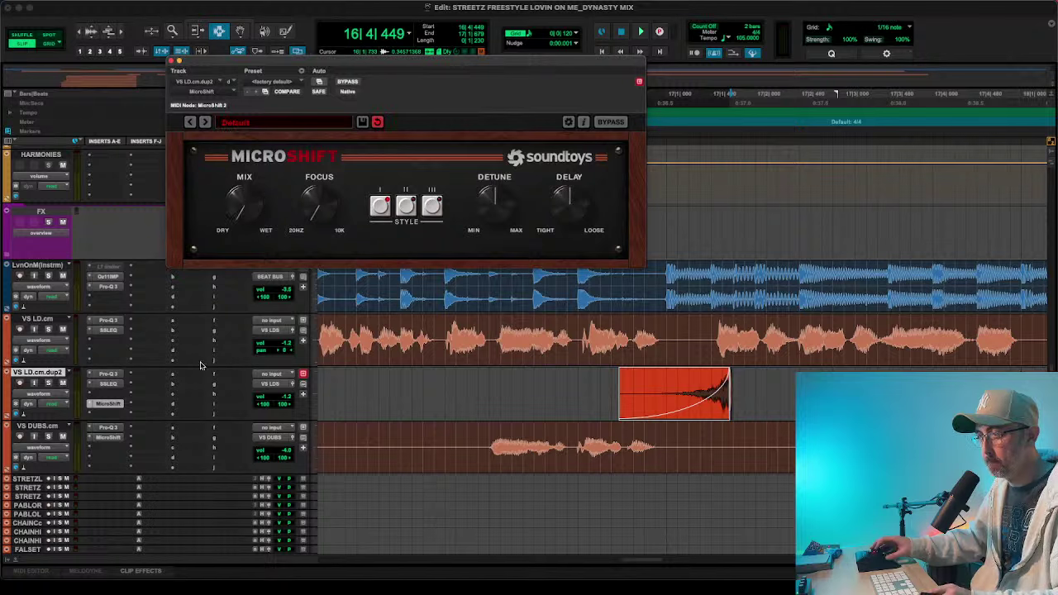
- Display the duplicate track's MicroShift Mix automation and draw a ramp from dry to wet across the reversed clip
click(34, 400)
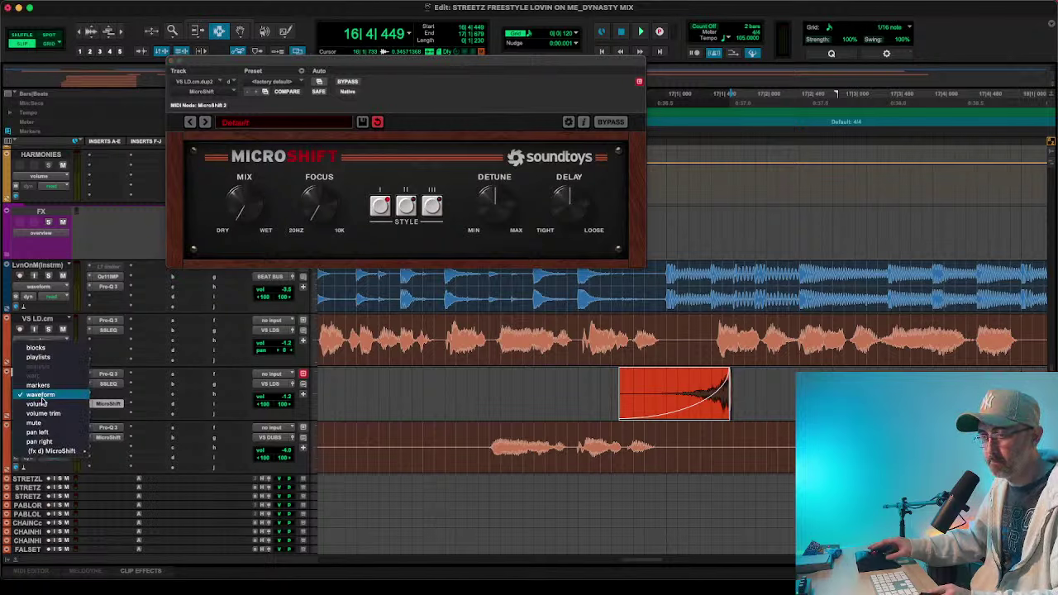
click(103, 453)
key(F8)
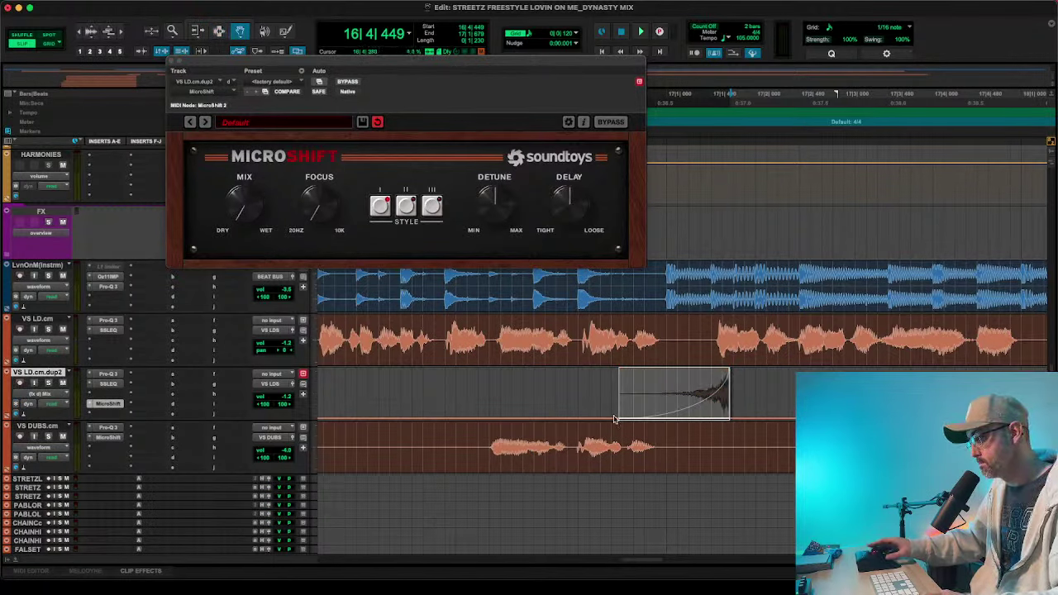
click(732, 417)
drag(727, 418, 728, 367)
key(space)
key(F7)
key(space)
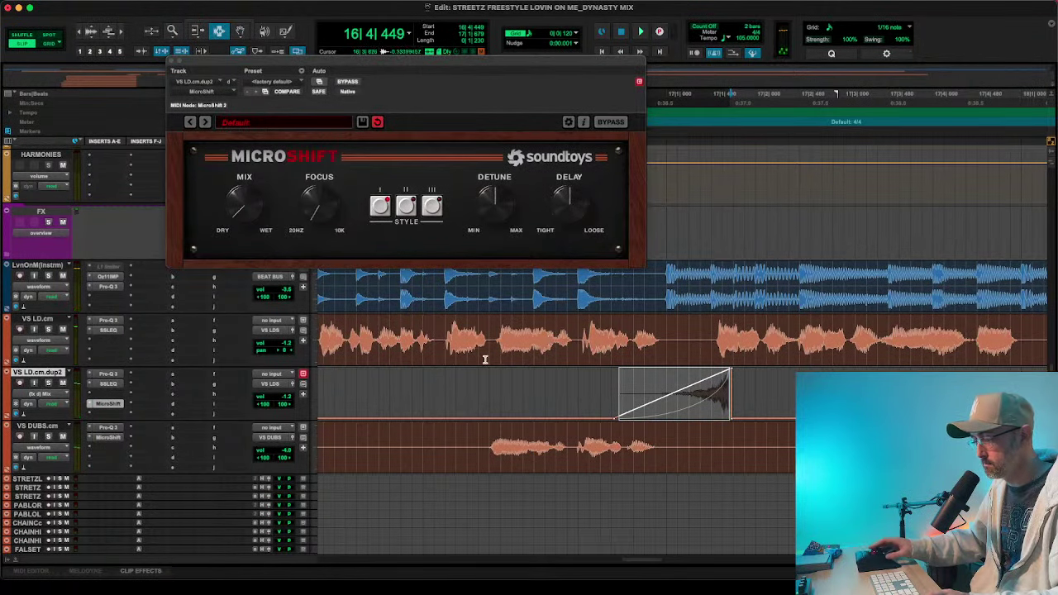
- In the duplicate track's Pro-Q 3, lower and deepen both low-mid cuts, setting the upper one to 343.14 Hz, -5.34 dB, Q 0.869
click(108, 374)
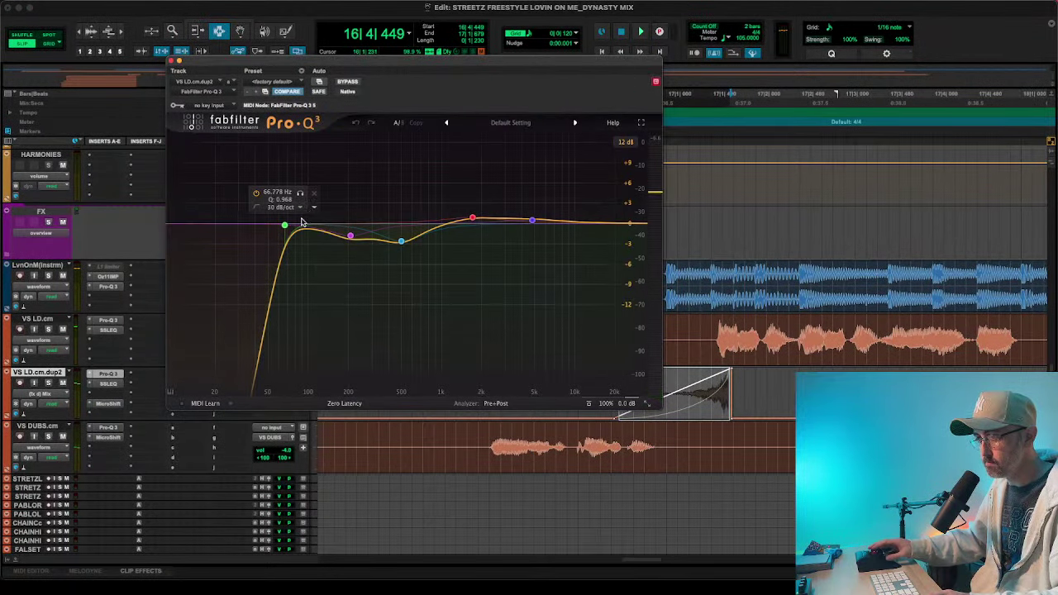
drag(343, 242, 318, 257)
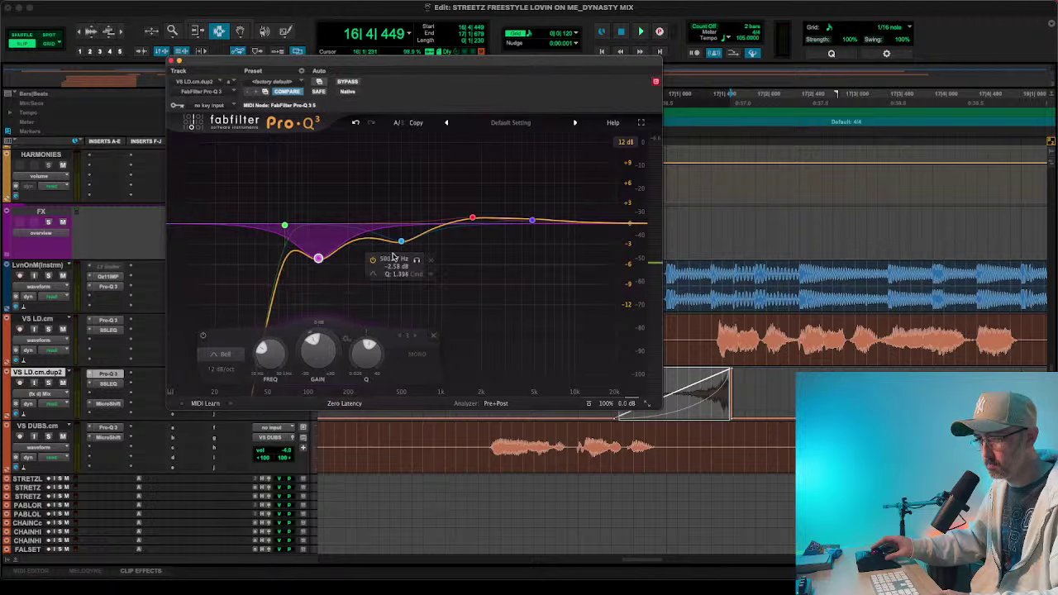
drag(401, 241, 380, 260)
scroll(385, 255, down, 3)
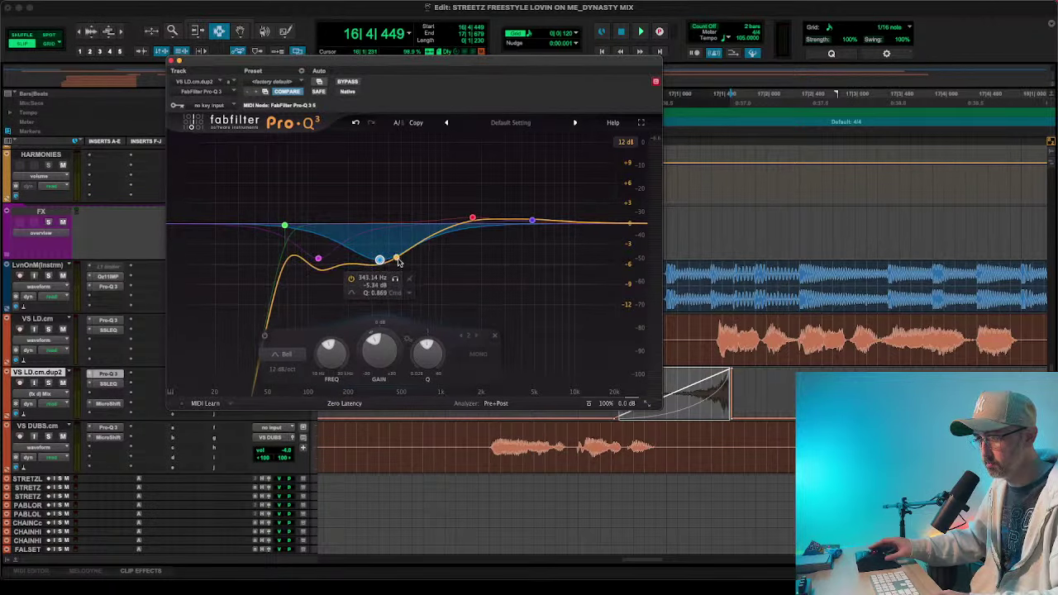
- Boost the highest Pro-Q 3 band by 5.14 dB at 7029.7 Hz and close the equalizer
key(space)
drag(554, 183, 554, 189)
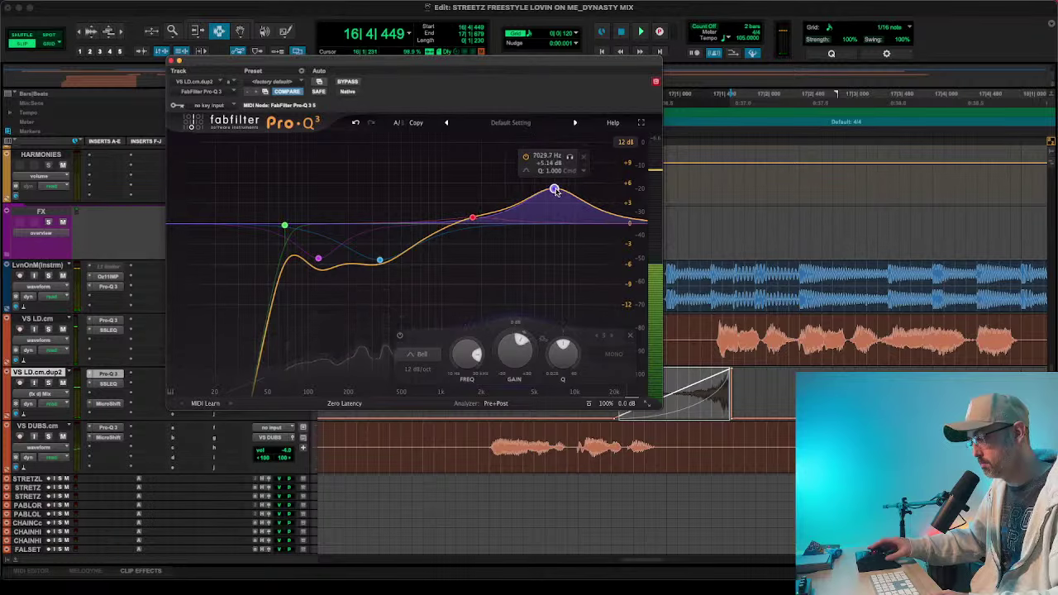
click(171, 61)
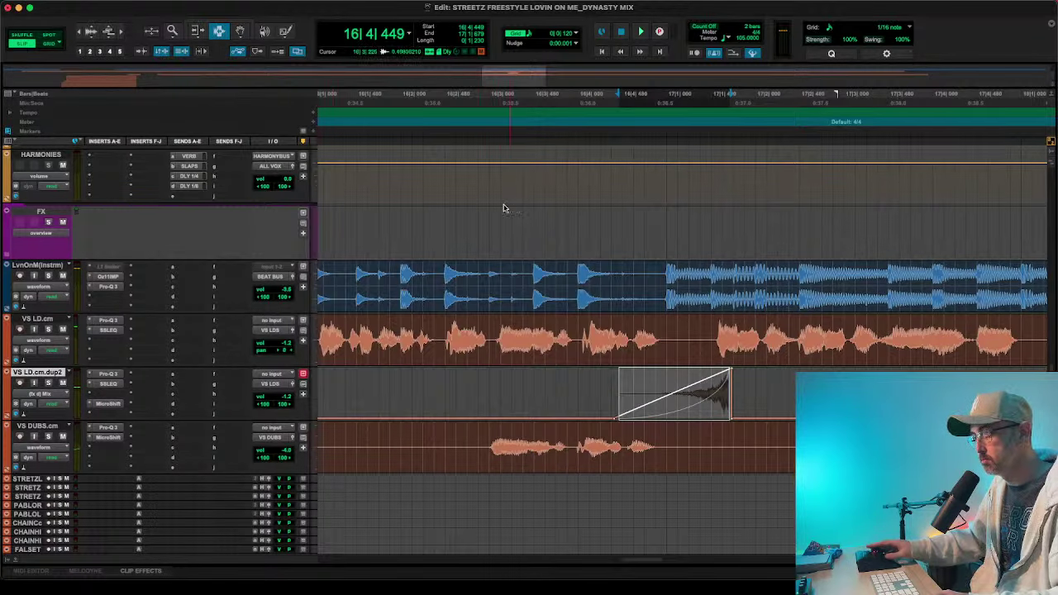
- Audition the swell from 16|2|132 and switch the duplicate track's view back to waveform
click(409, 103)
key(space)
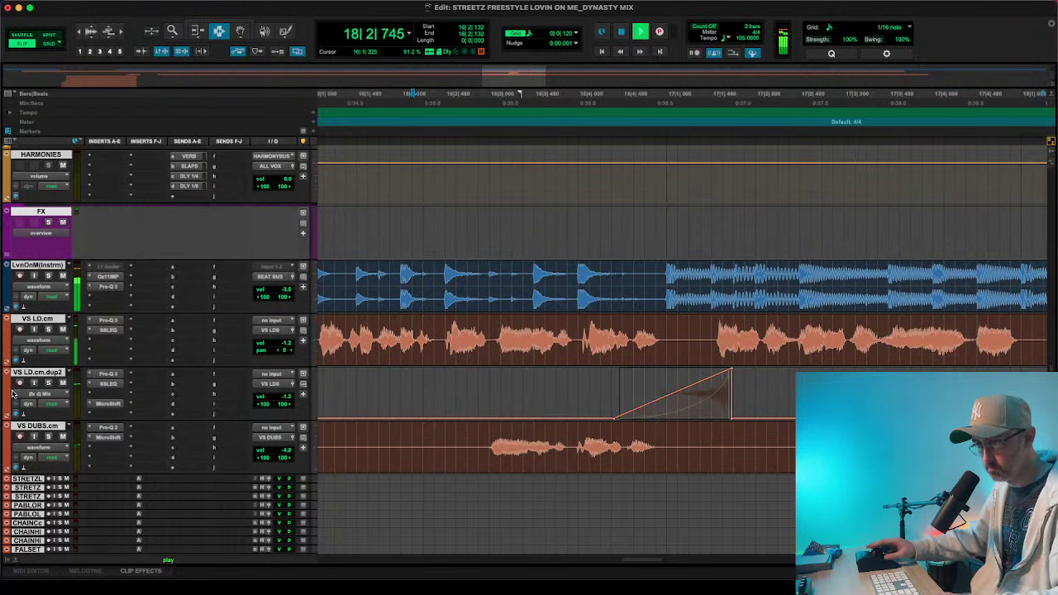
click(48, 397)
click(37, 335)
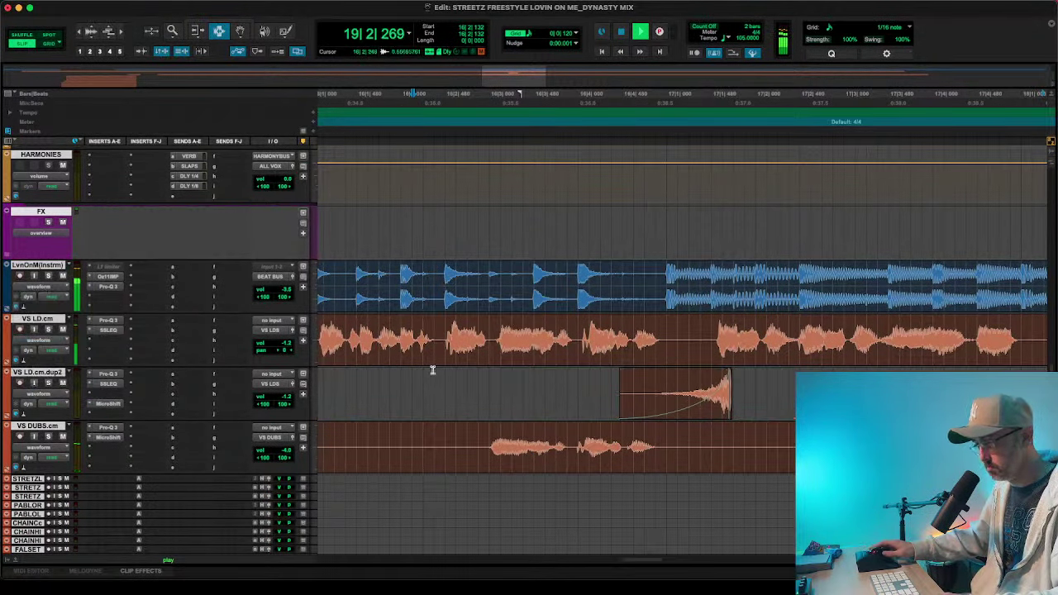
- Reshape the reversed clip's fade-in to a nearly straight Standard curve and audition the swell from 16|3|889
key(Escape)
key(Escape)
double_click(722, 402)
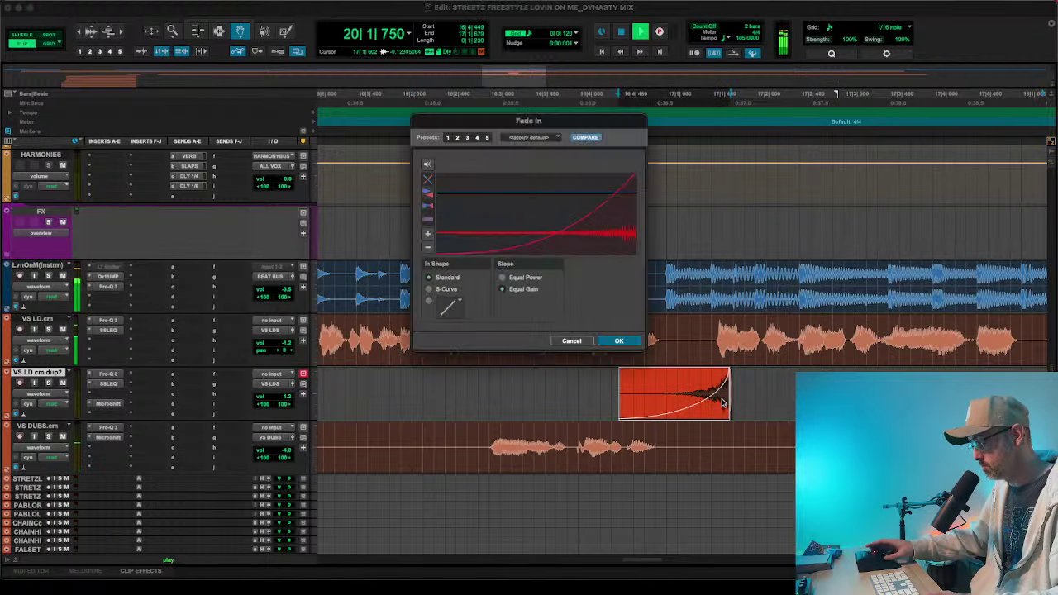
drag(594, 231, 545, 216)
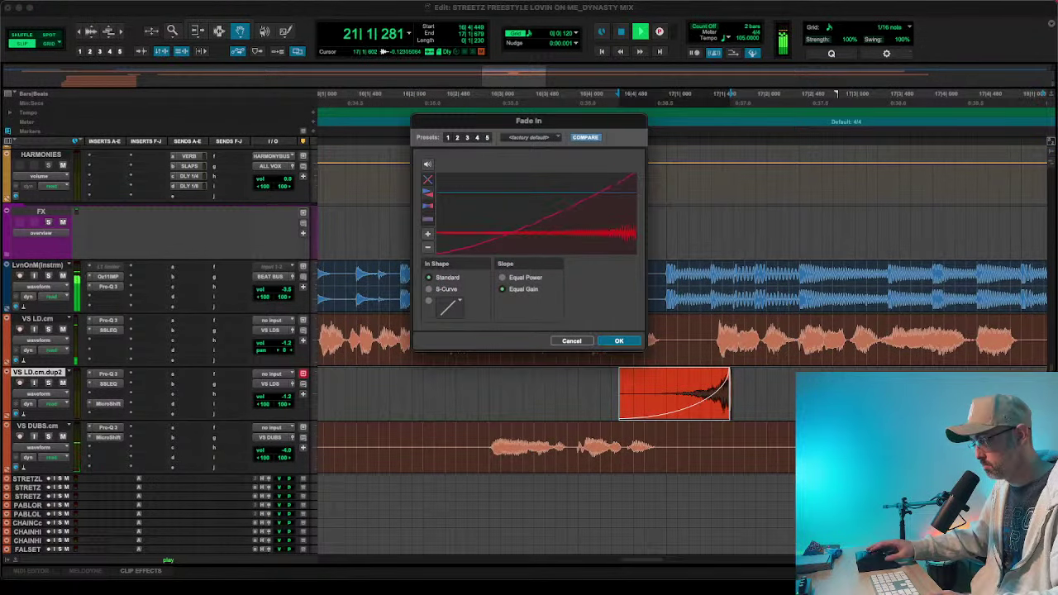
click(619, 341)
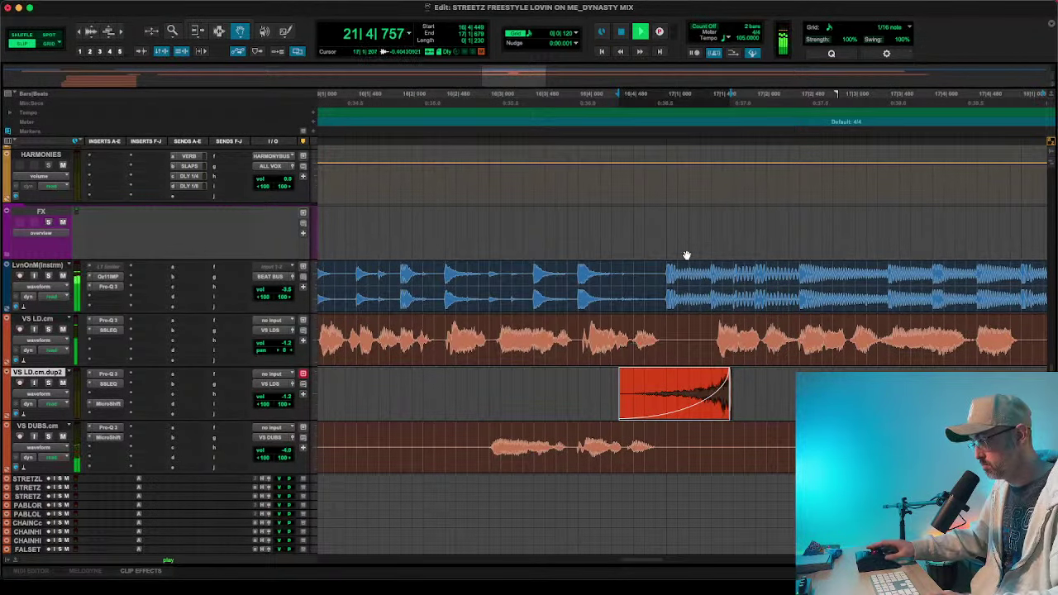
click(572, 93)
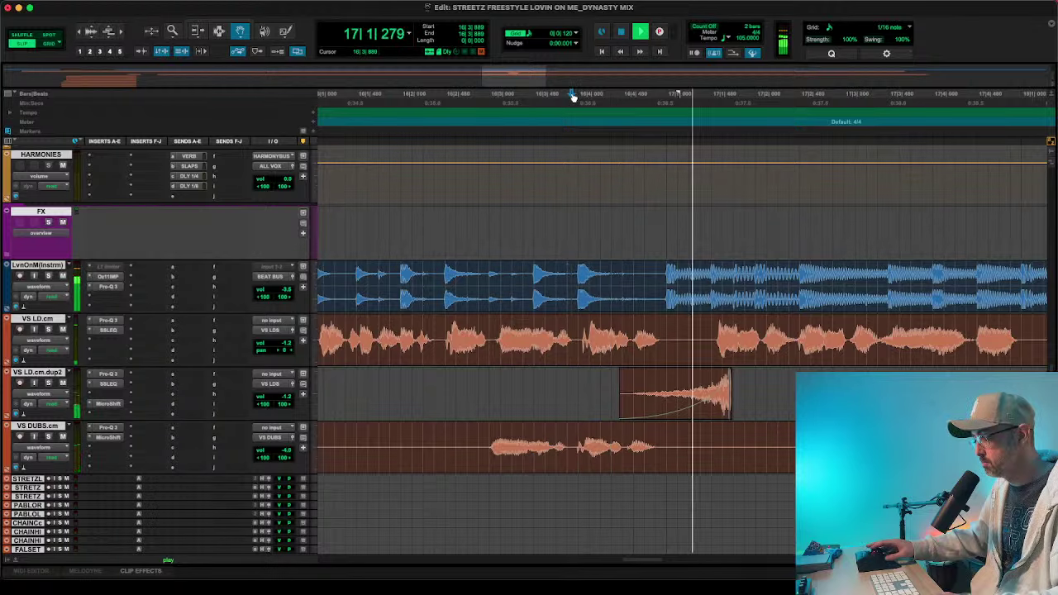
- Add a send on the VS LD track to the stereo ST DLY 1/8 bus
key(r)
key(r)
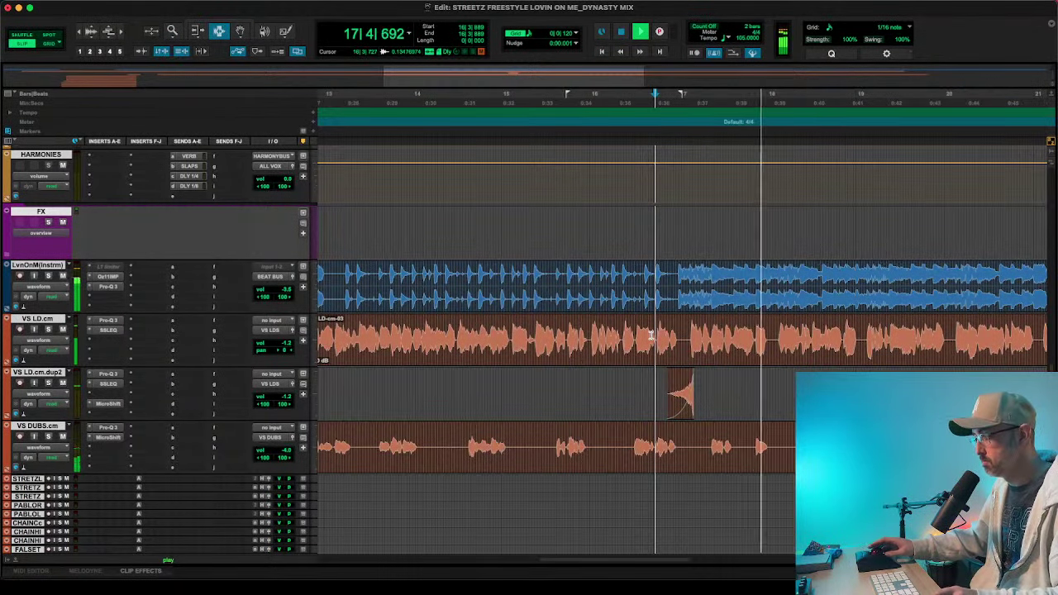
scroll(650, 335, right, 3)
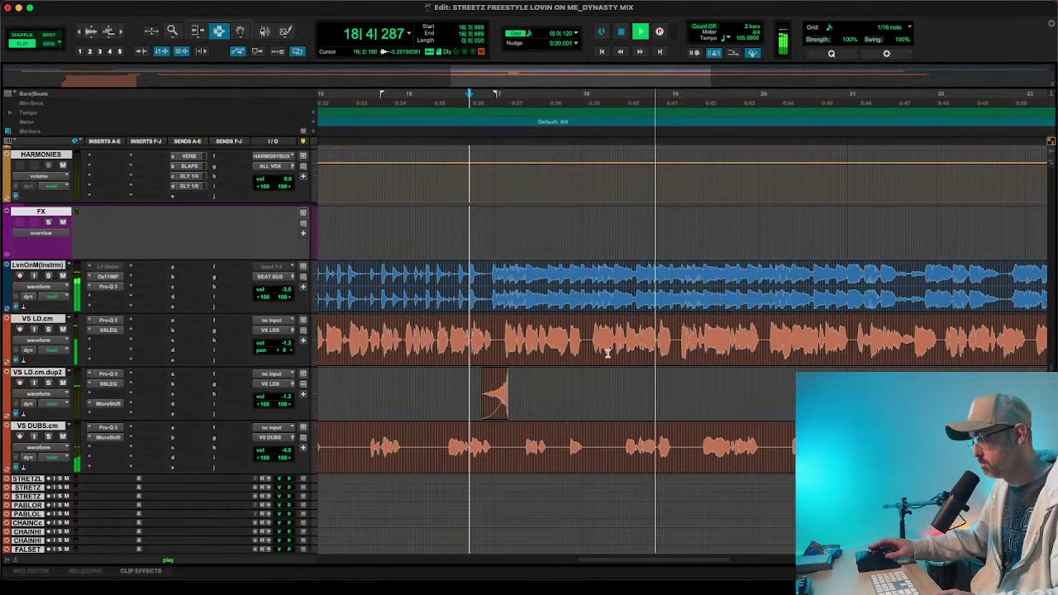
click(177, 326)
mouse_move(201, 331)
mouse_move(298, 333)
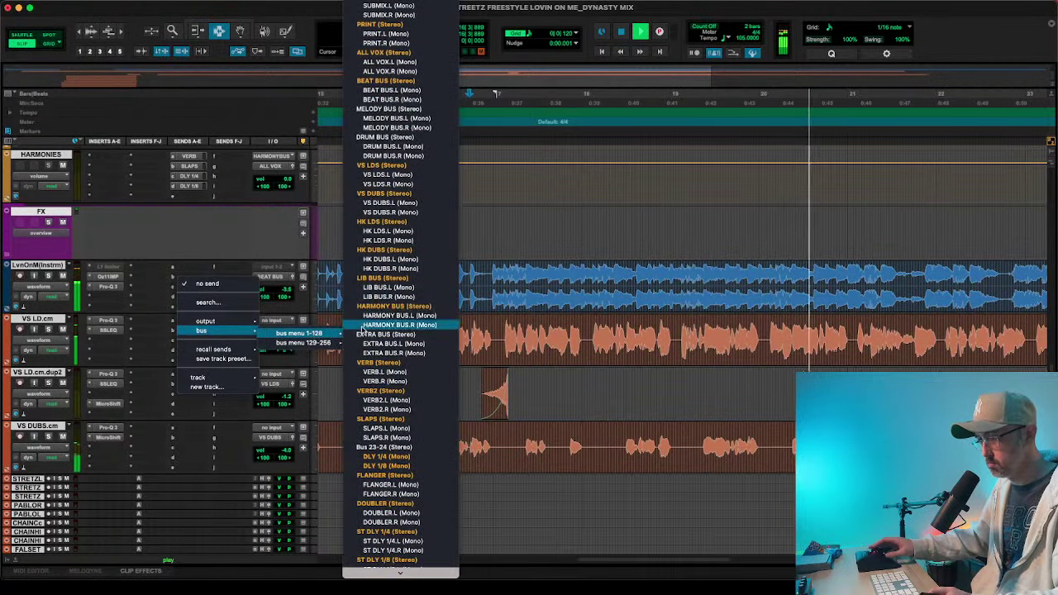
scroll(388, 460, down, 3)
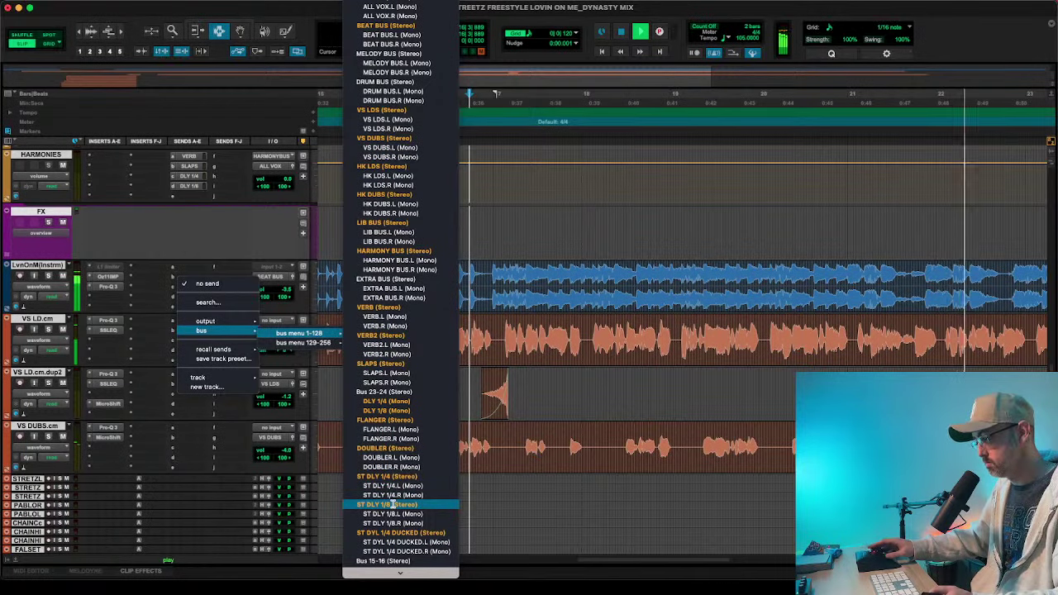
click(391, 504)
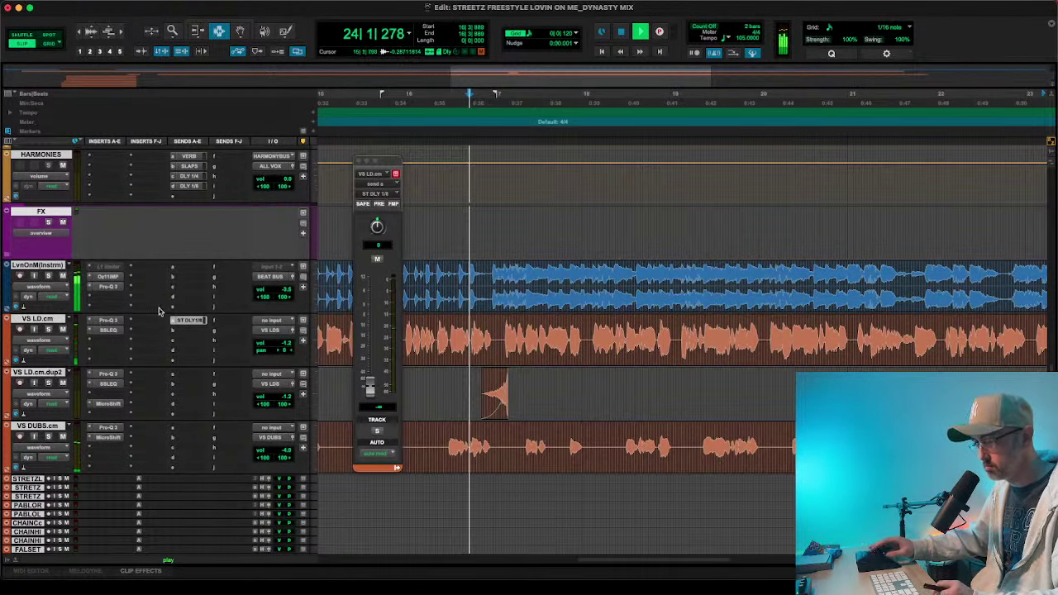
key(space)
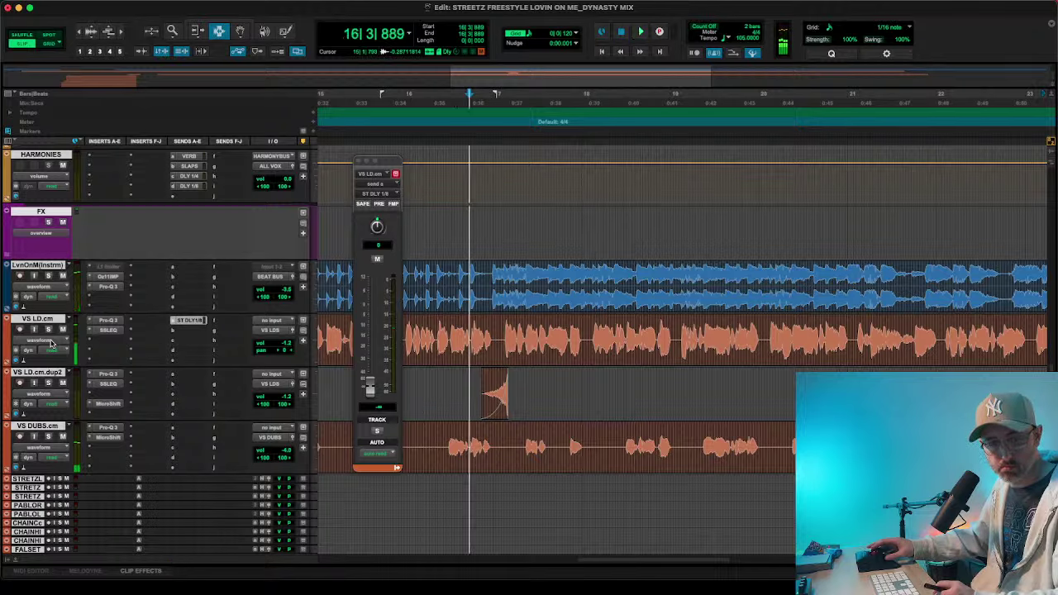
- Display the ST DLY 1/8 send level automation on the VS LD track
key(space)
click(51, 341)
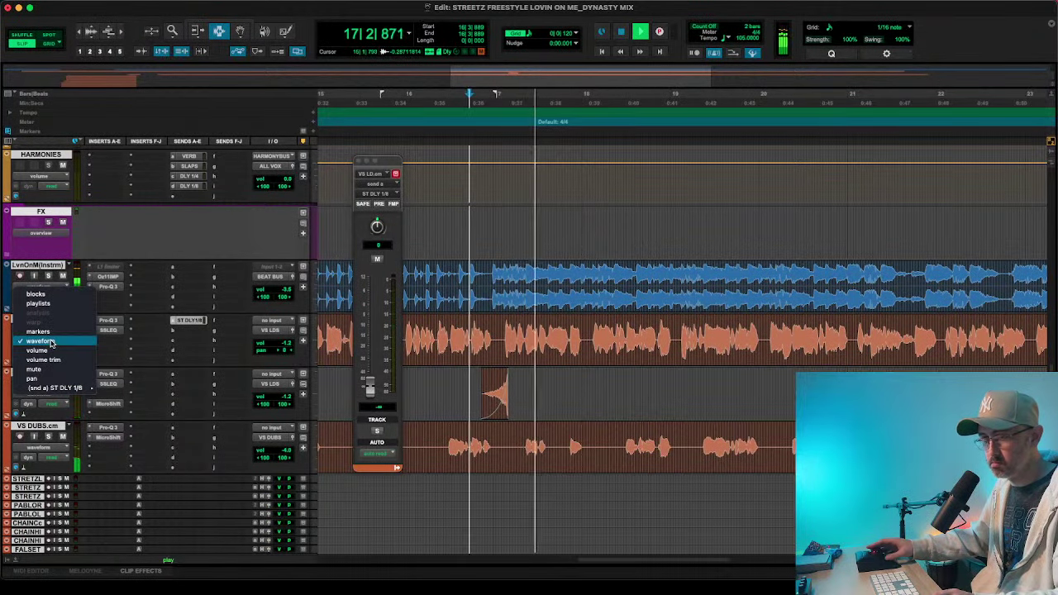
mouse_move(78, 388)
click(120, 389)
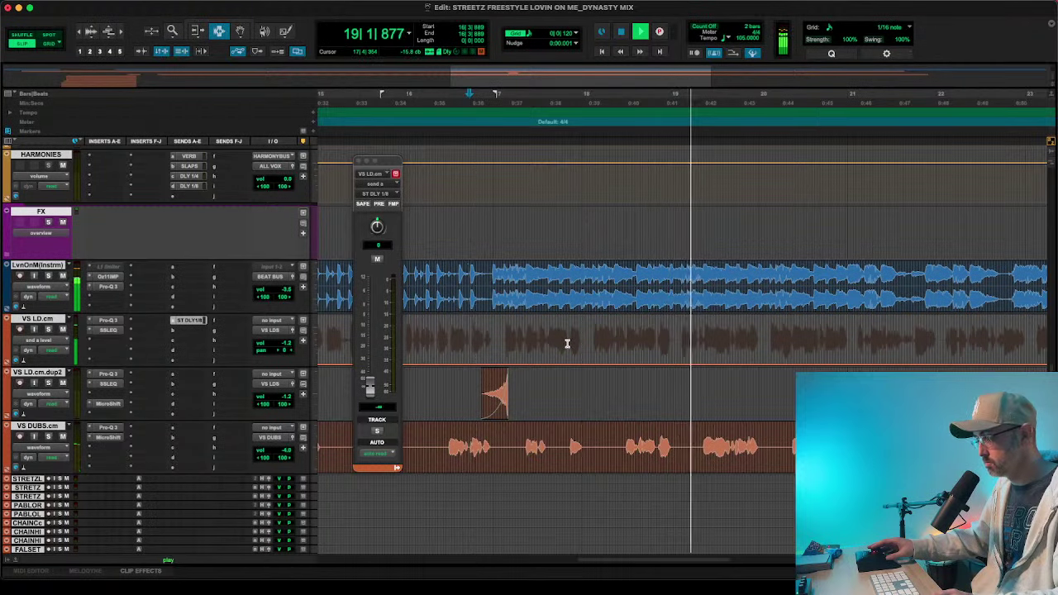
- Raise the VS LD send level to -12.4 dB over the vocal syllable from 17|4|439 to 18|1|207
drag(567, 344, 585, 349)
key(F6)
key(t)
key(t)
key(t)
key(t)
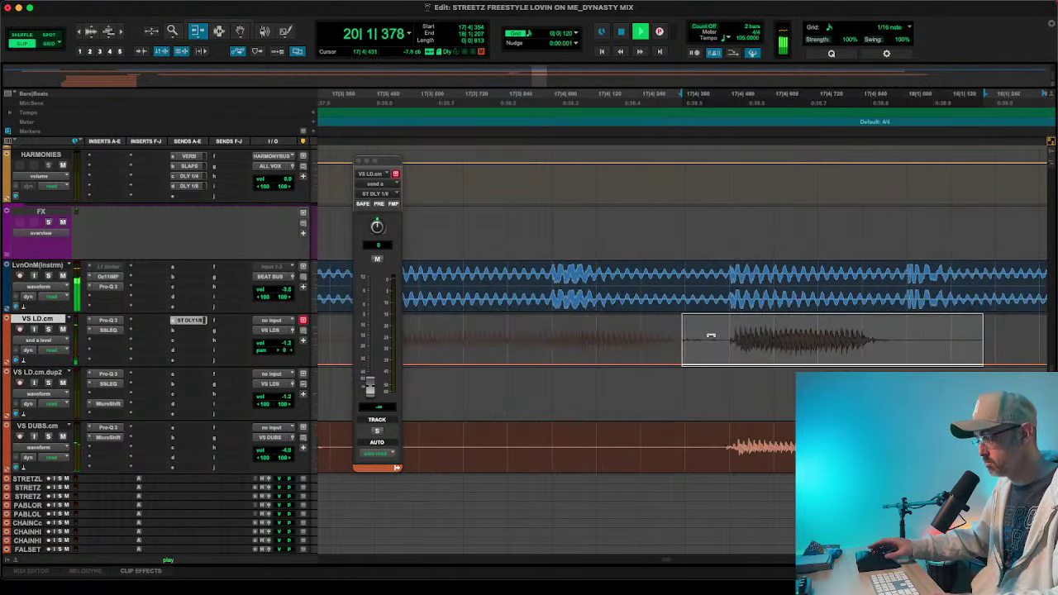
shift+click(713, 345)
drag(778, 342, 778, 257)
key(super+bracketleft)
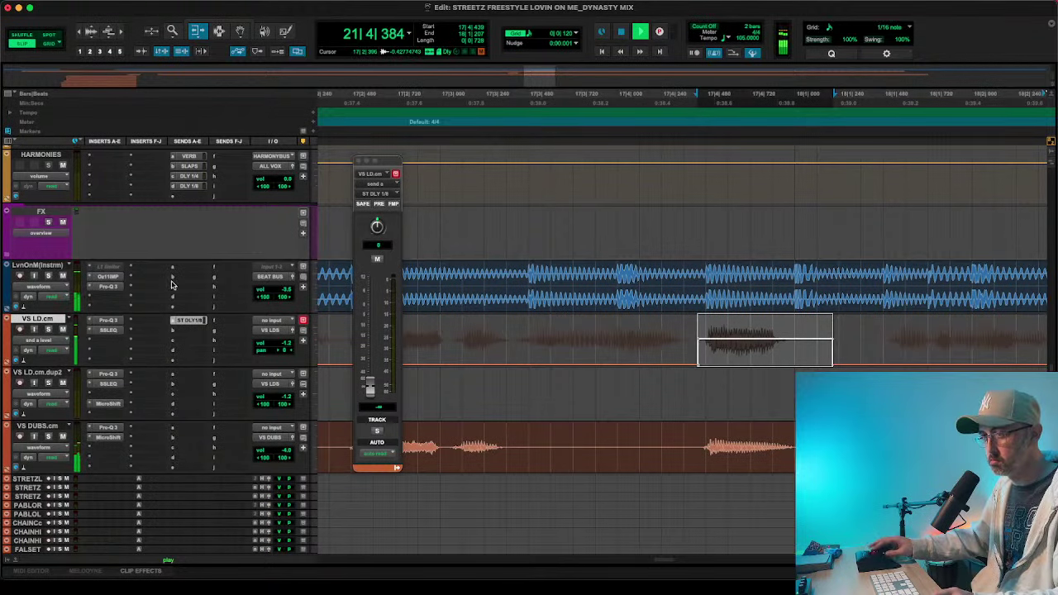
- Open the EchoBoy plug-in on the ST DLY 1/8 aux track and expand its Tweak settings
scroll(157, 321, up, 15)
scroll(157, 321, down, 10)
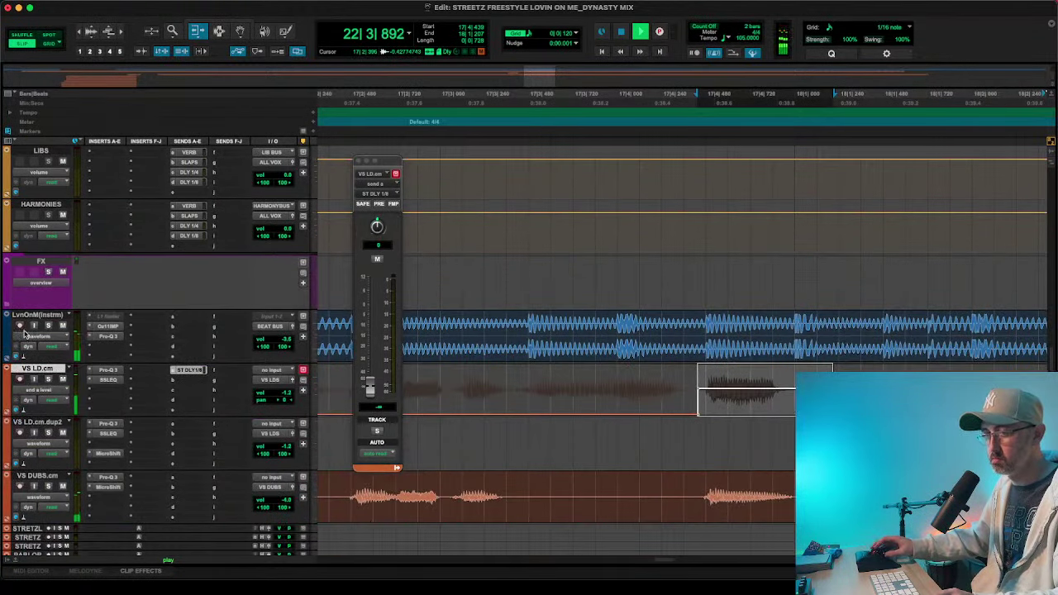
scroll(91, 324, down, 8)
scroll(91, 325, down, 5)
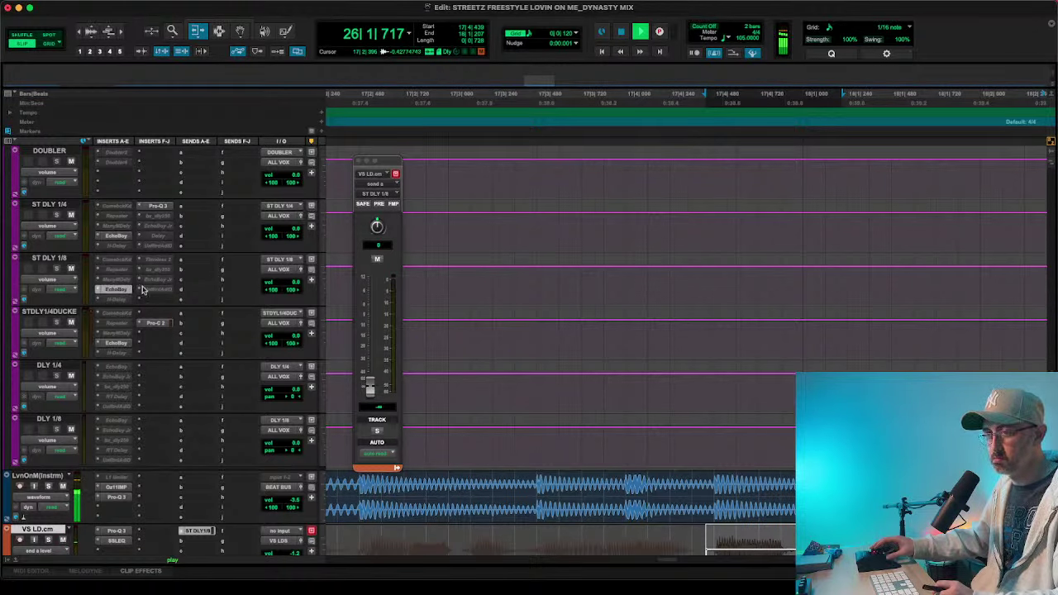
click(132, 289)
key(space)
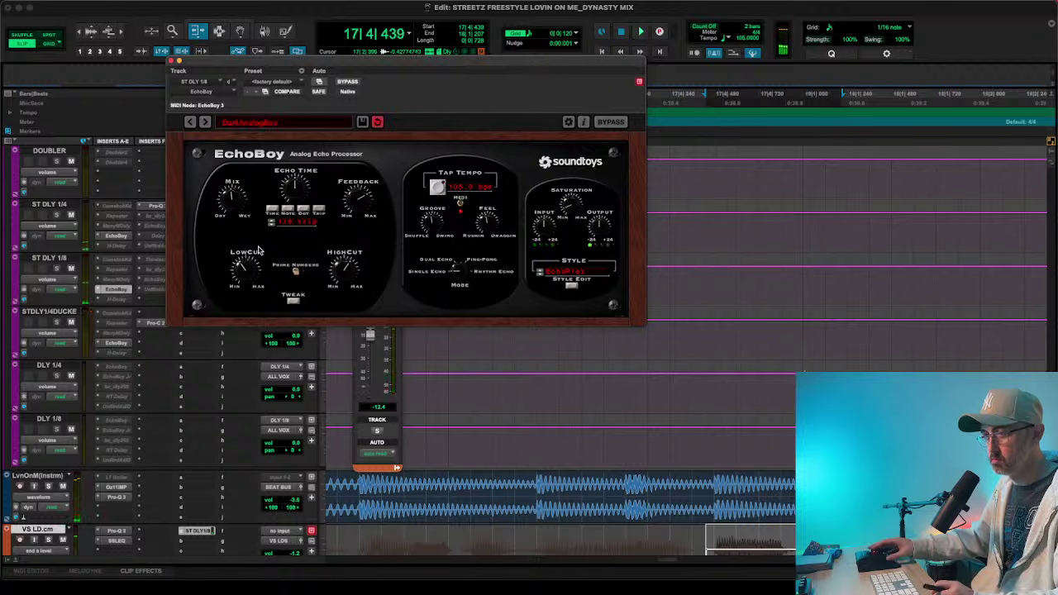
click(292, 299)
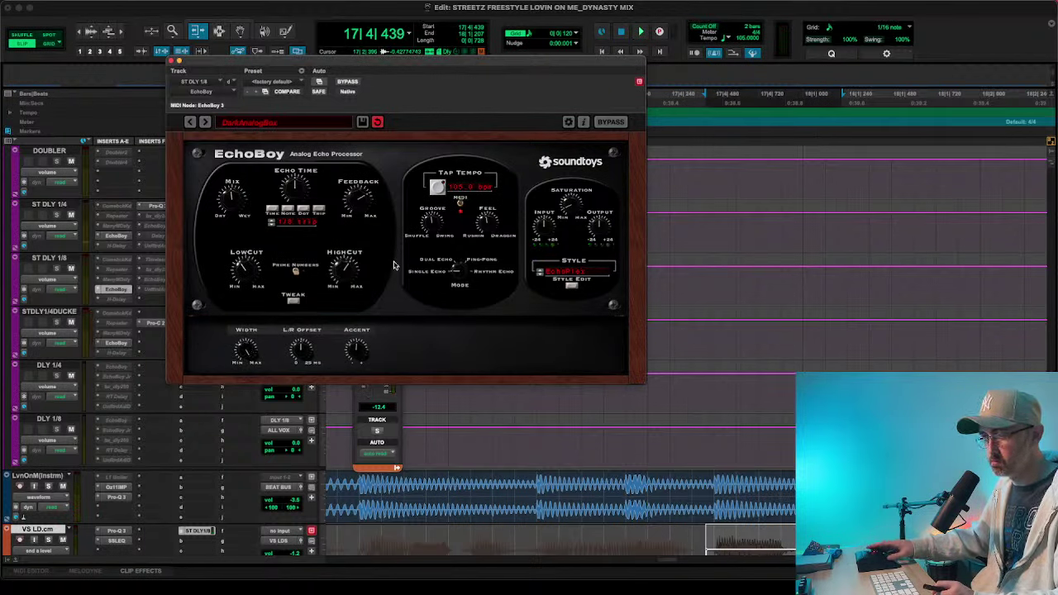
- Switch EchoBoy to Ping-Pong mode with both echoes at 1/8th, adjust its mix and feedback, and audition the throw
click(459, 269)
click(460, 269)
key(space)
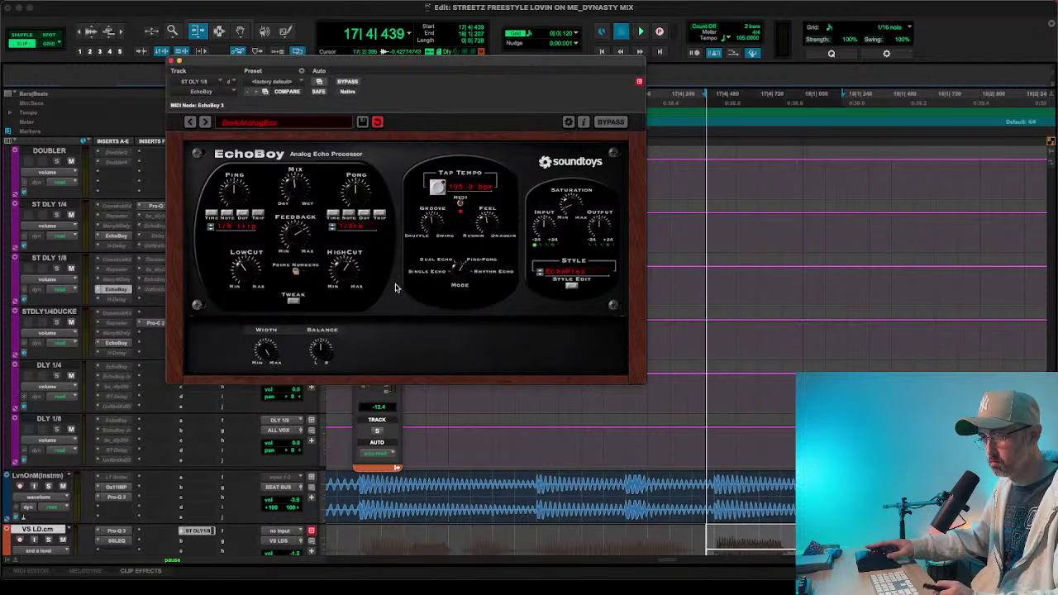
key(space)
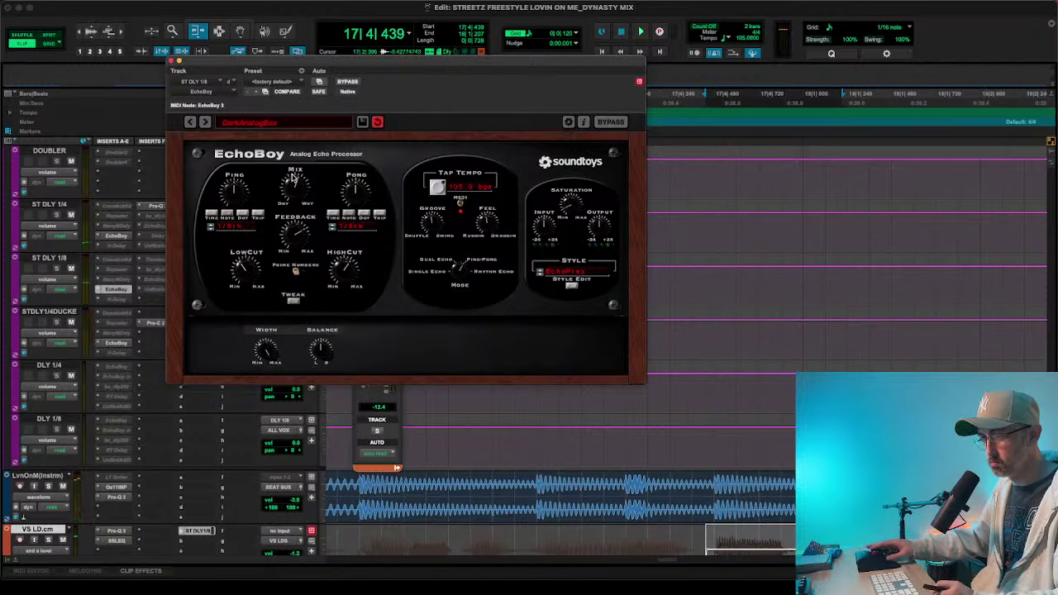
key(space)
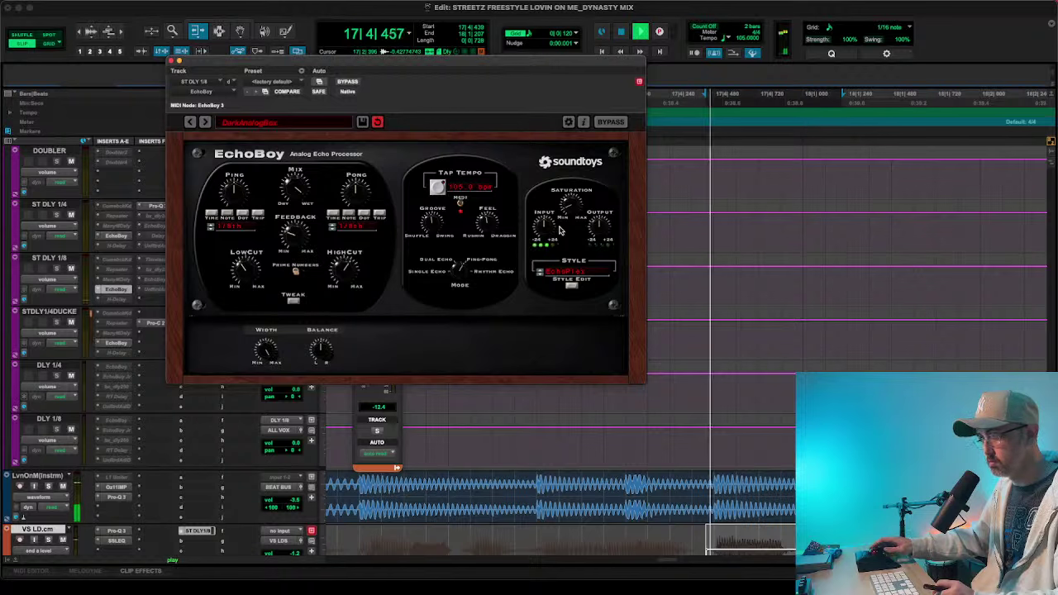
key(space)
- Set EchoBoy's echo style to Cheap Tape, audition it, and close the plug-in
click(567, 266)
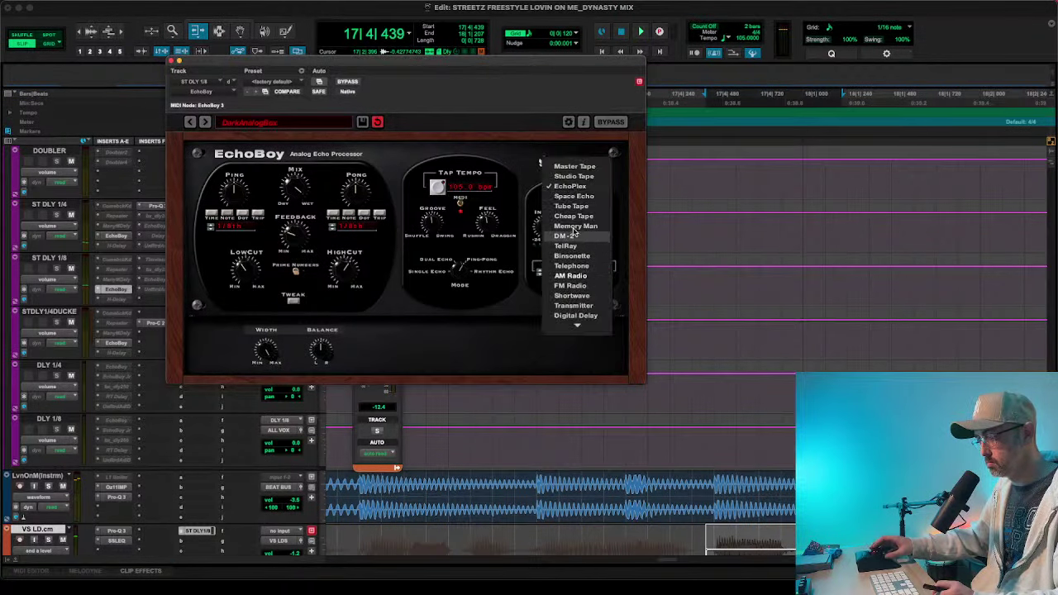
click(575, 216)
key(space)
key(space)
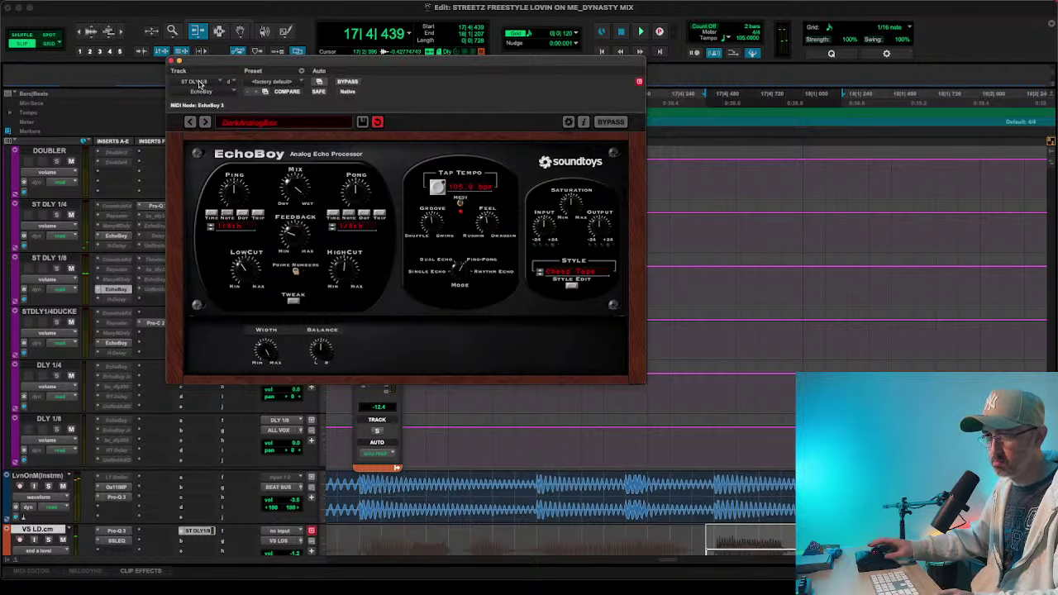
click(171, 63)
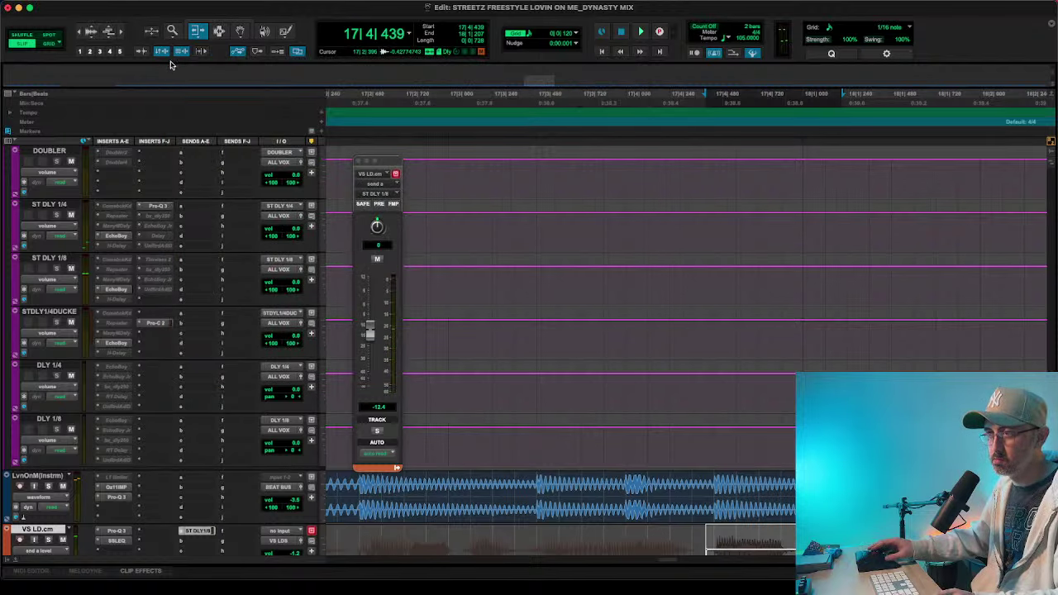
- Insert a stereo multichannel FabFilter Pro-Q 3 after EchoBoy on the ST DLY 1/8 track and play the throw through it
click(142, 304)
click(125, 263)
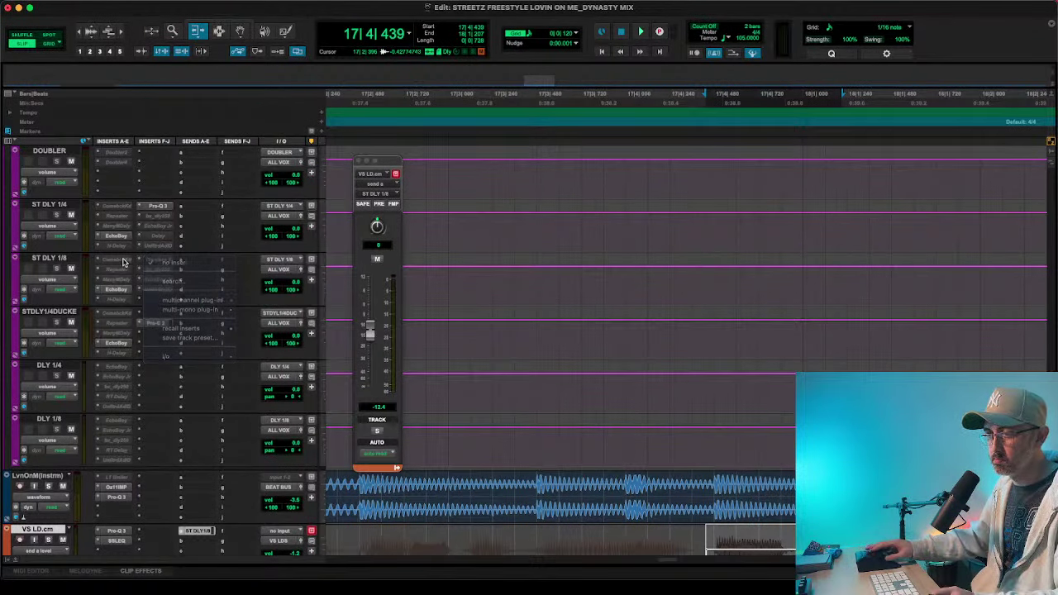
click(142, 260)
mouse_move(165, 259)
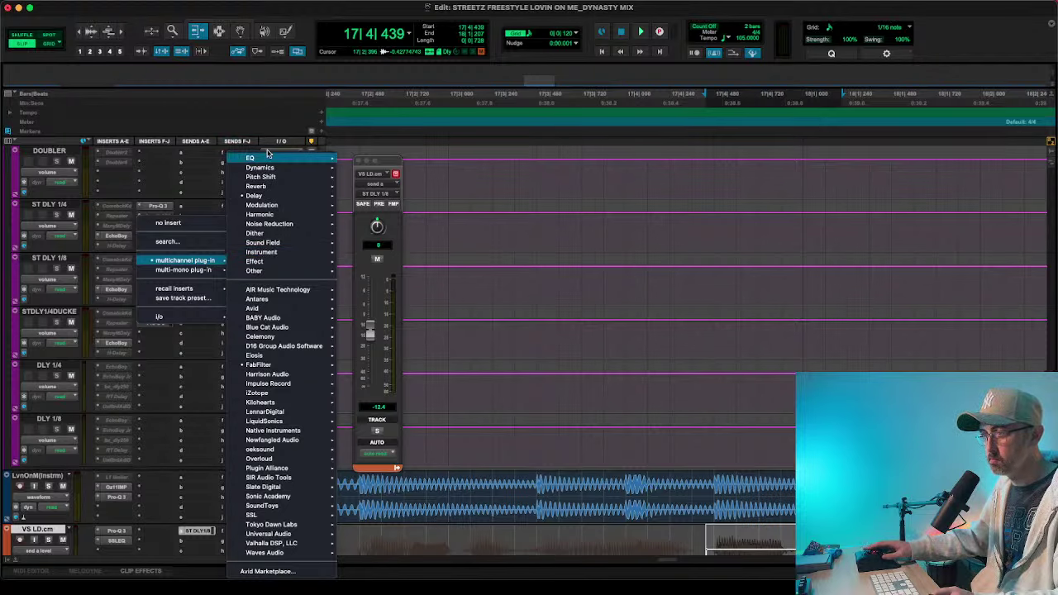
mouse_move(272, 157)
scroll(419, 487, down, 1)
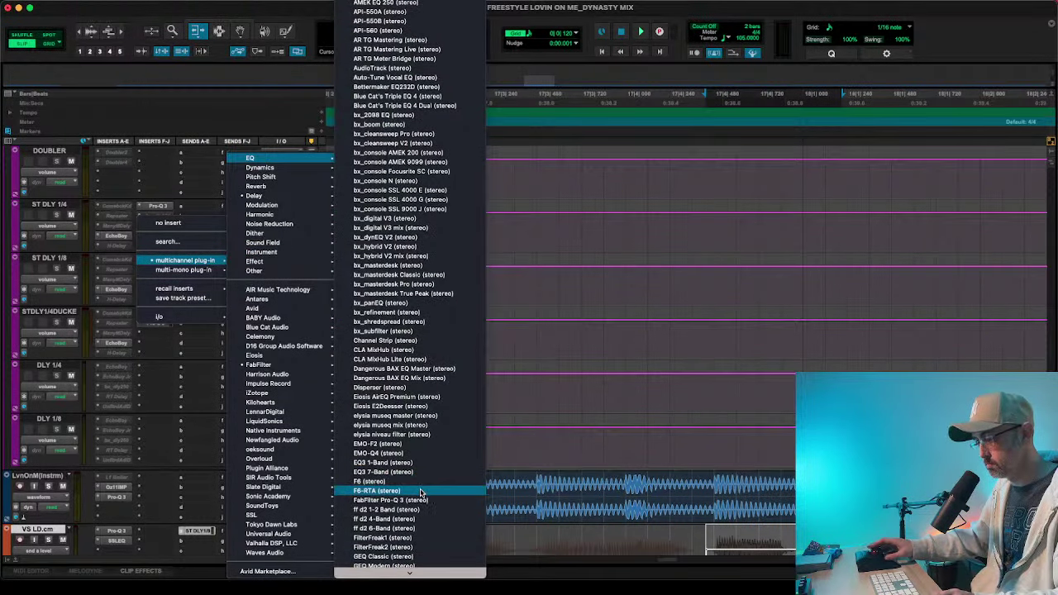
click(410, 502)
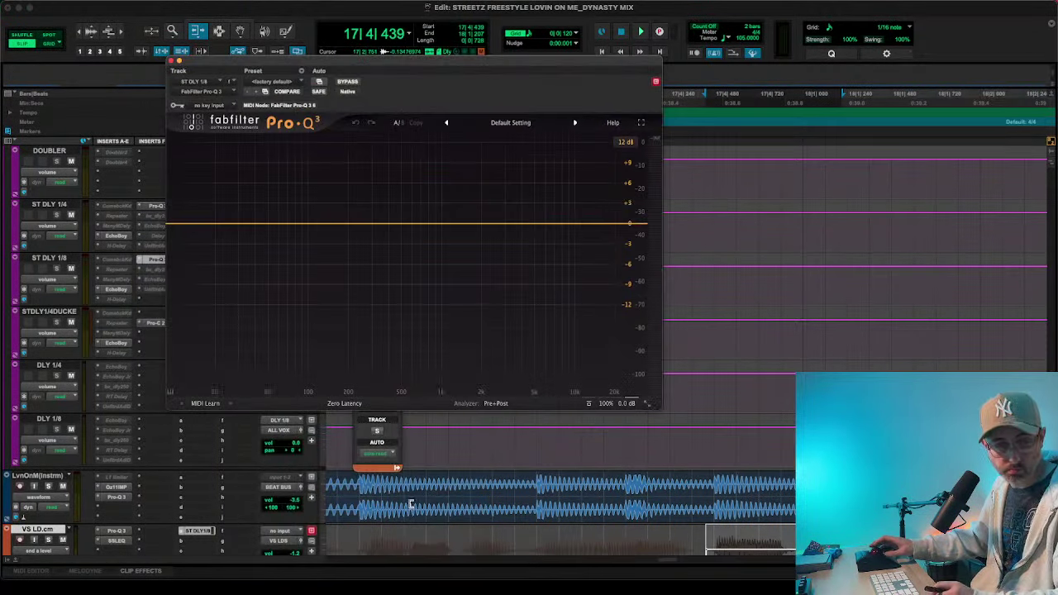
key(space)
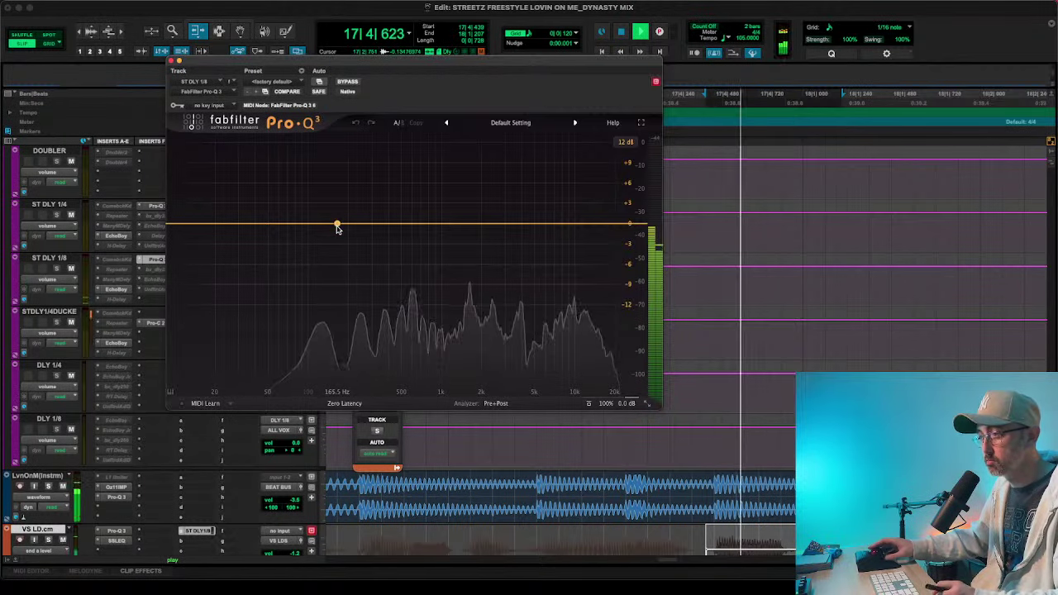
- Narrow the delay's bandwidth in Pro-Q 3 with a low cut and a high cut at about 3 kHz
double_click(337, 224)
key(space)
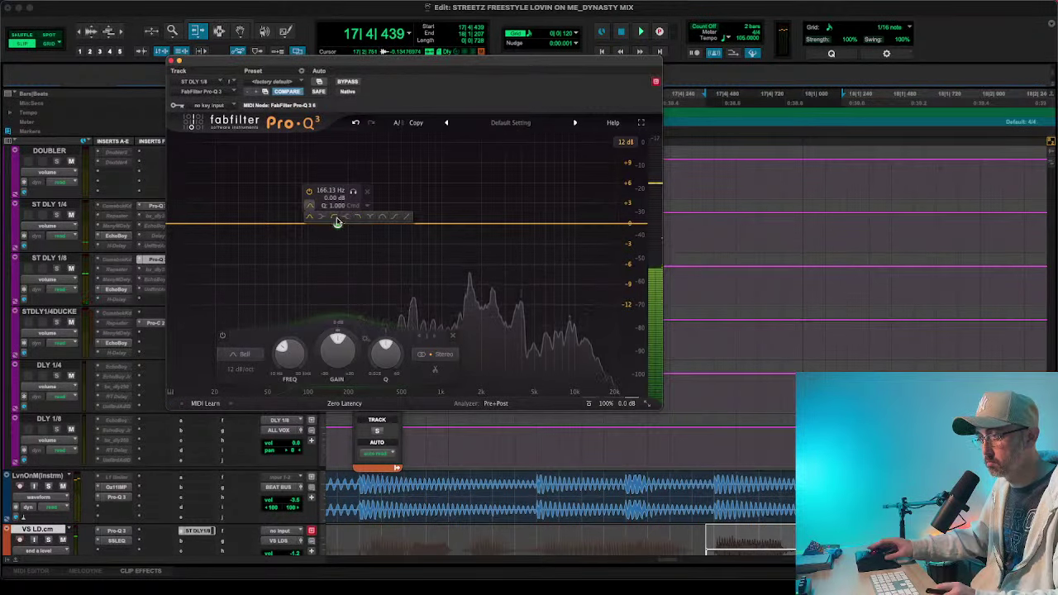
click(336, 218)
drag(337, 223, 383, 228)
double_click(548, 223)
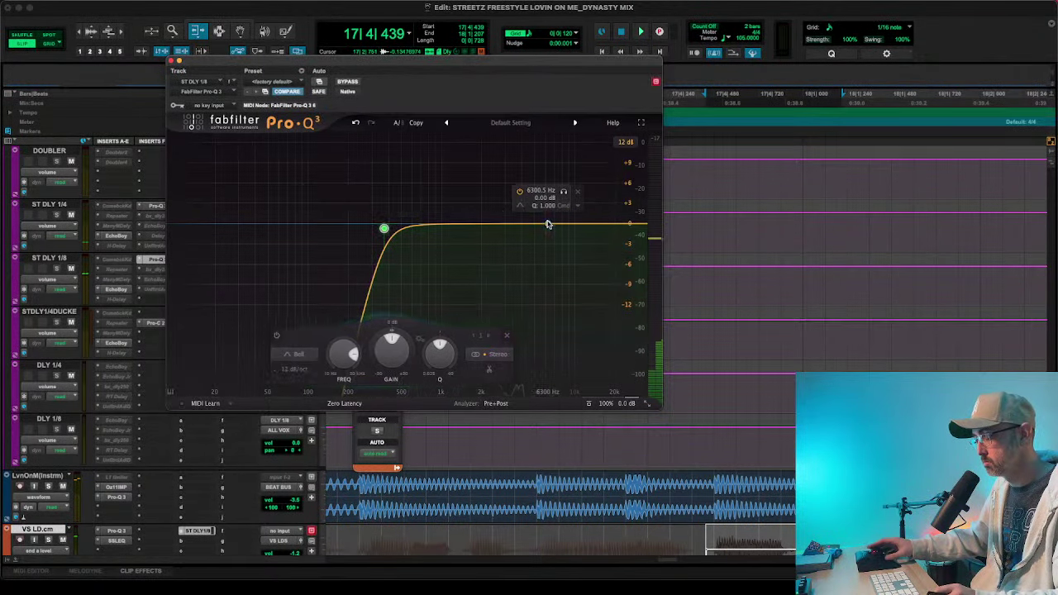
click(569, 217)
scroll(570, 216, up, 3)
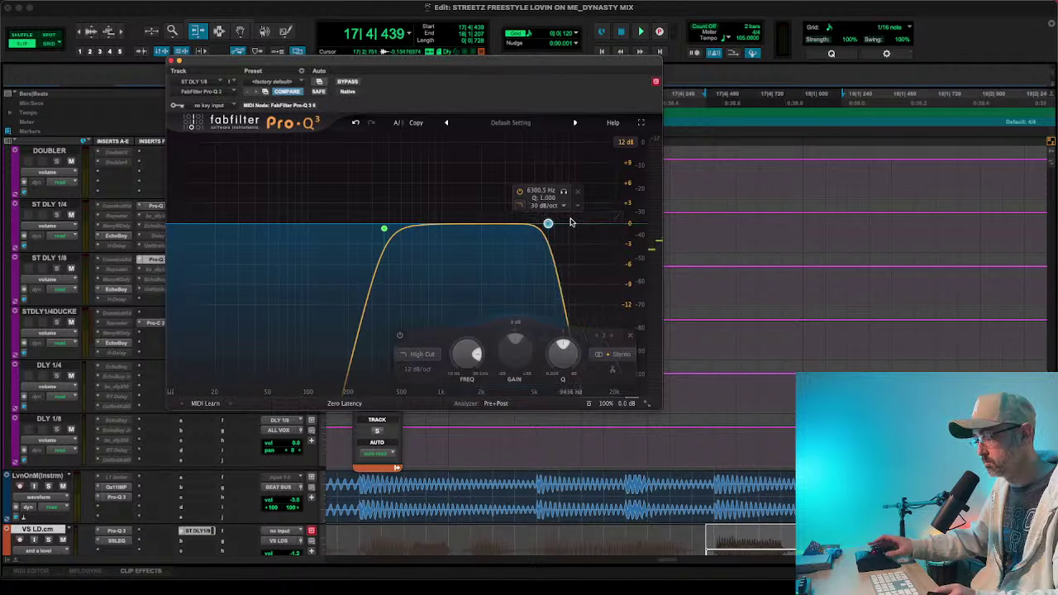
drag(549, 223, 435, 197)
- Add a bell boost of about 3 dB near 600 Hz in Pro-Q 3 and set the low cut to 222.53 Hz
double_click(449, 224)
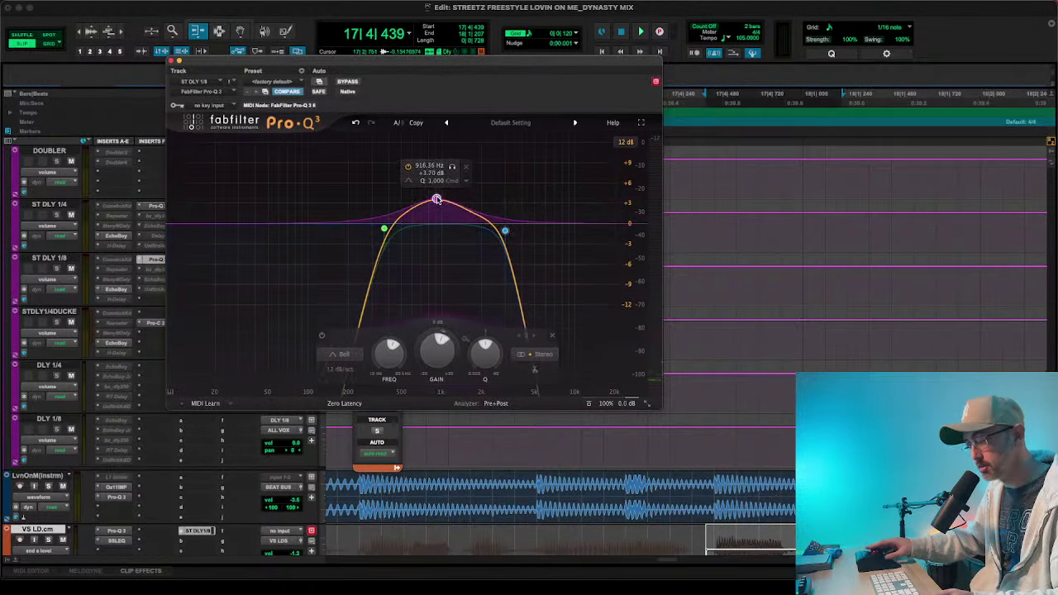
drag(384, 228, 354, 232)
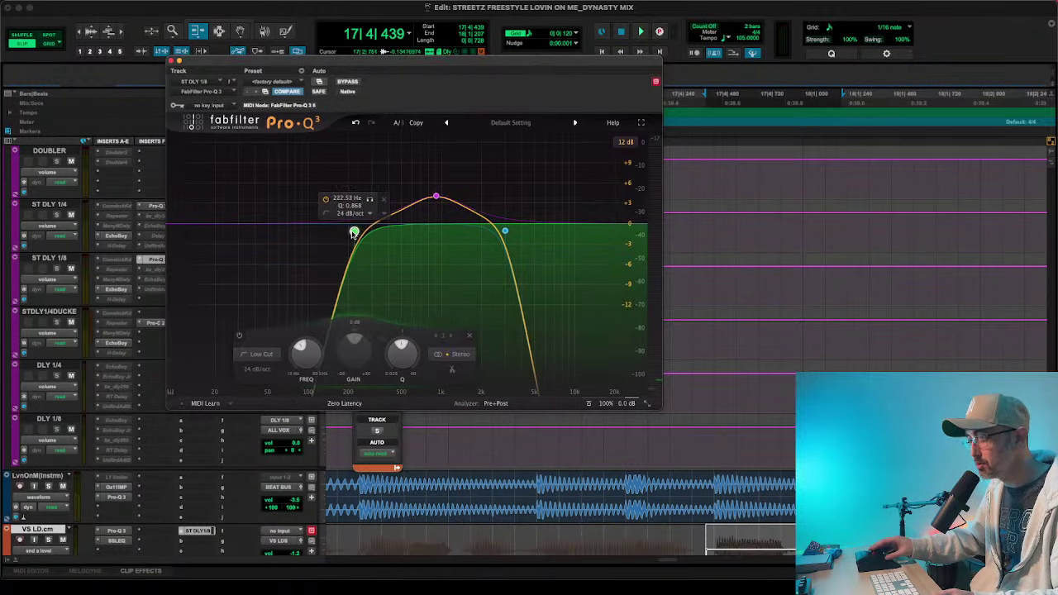
drag(436, 199, 409, 200)
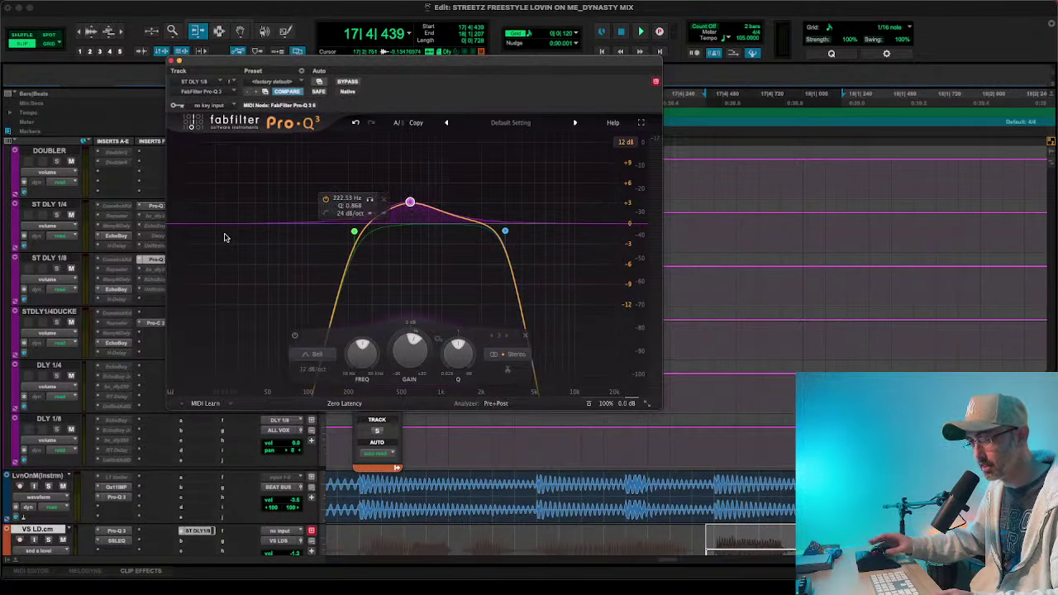
- Browse EchoBoy's factory preset folders on the ST DLY 1/8 track and close the plug-in without loading one
click(115, 290)
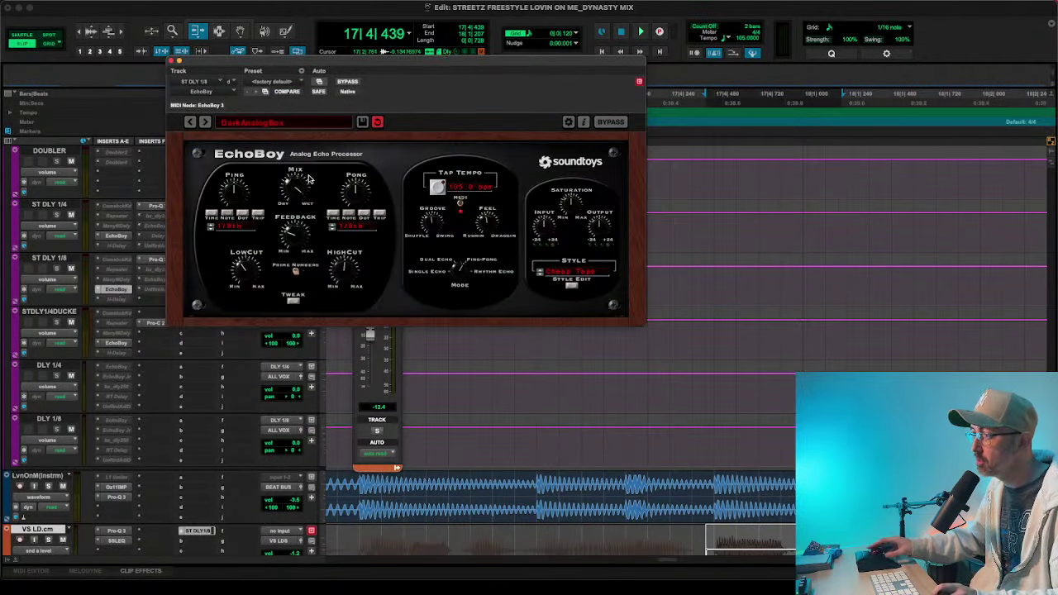
click(270, 125)
mouse_move(236, 191)
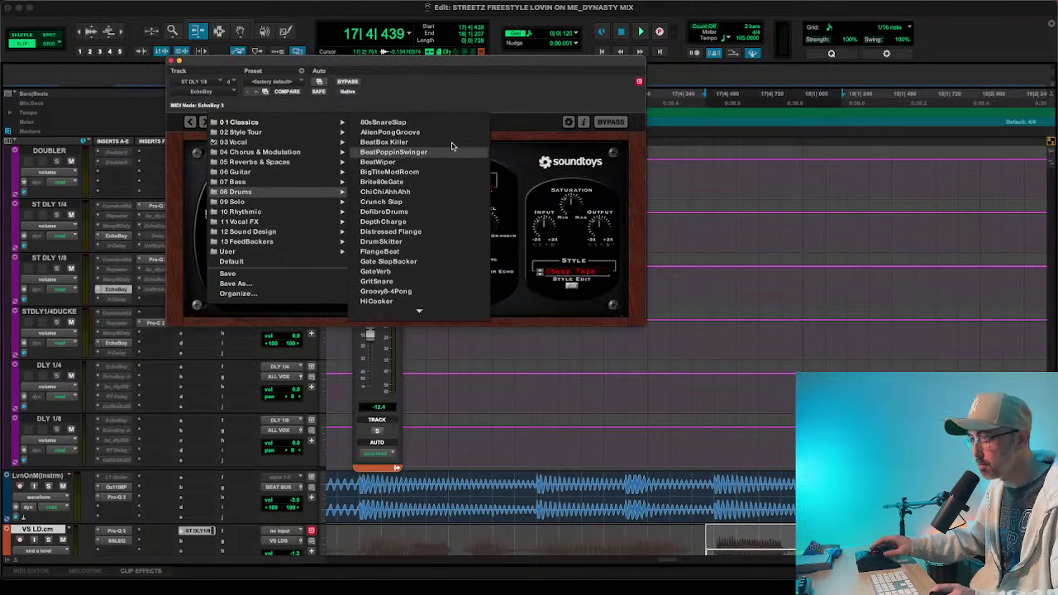
mouse_move(240, 122)
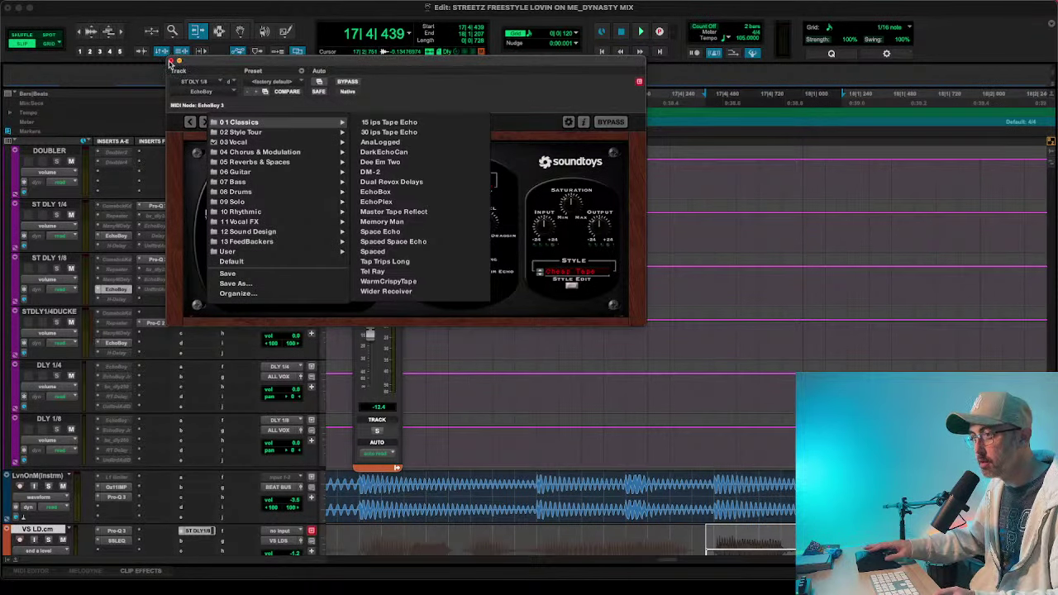
click(170, 62)
- Return to the VS LD track and play the mix from 15|3|284 through the delay throw
scroll(163, 169, up, 5)
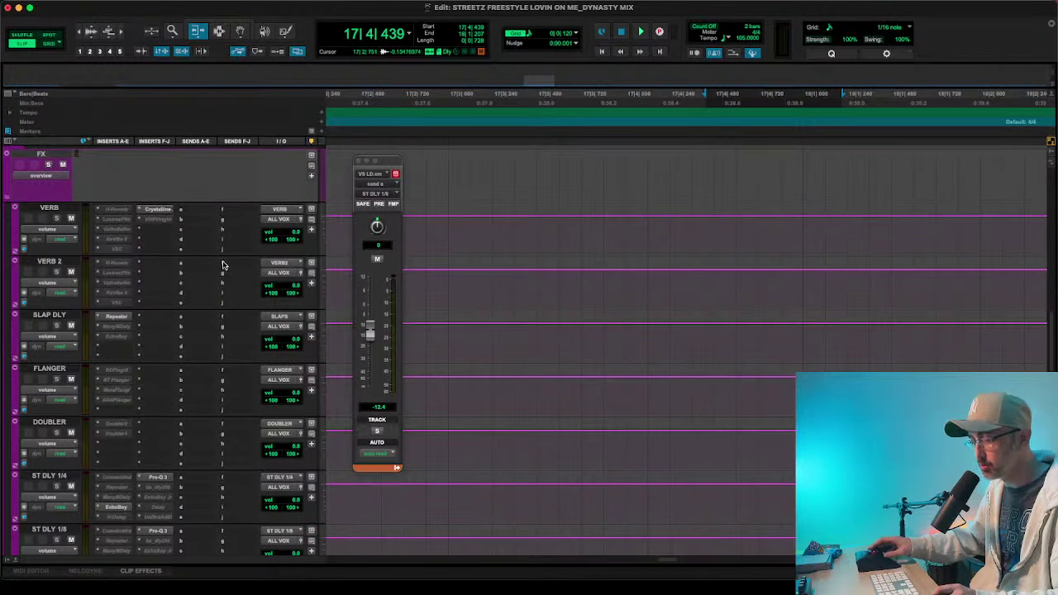
scroll(221, 264, down, 15)
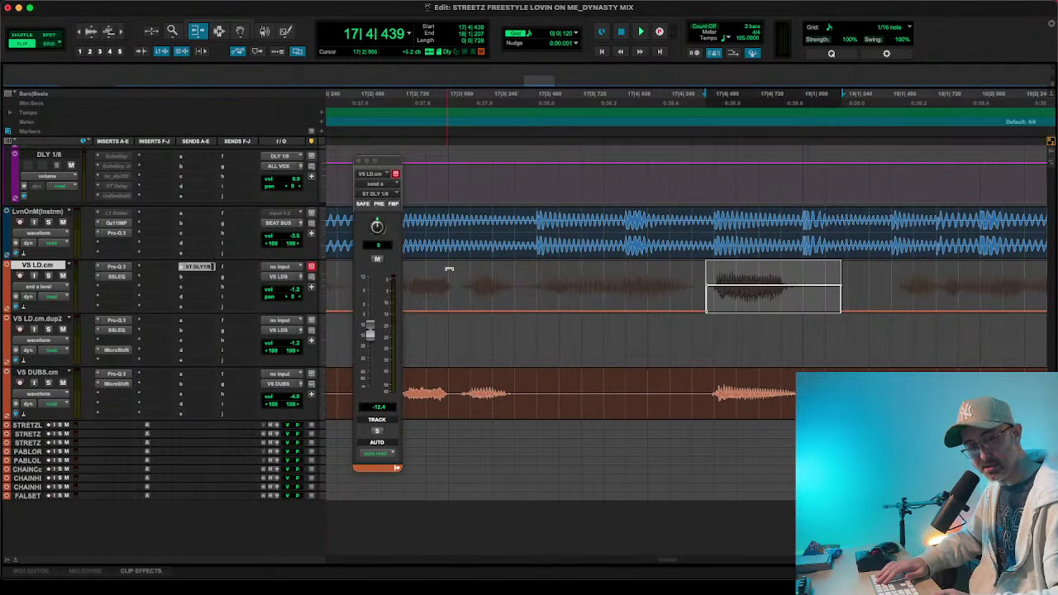
key(space)
key(space)
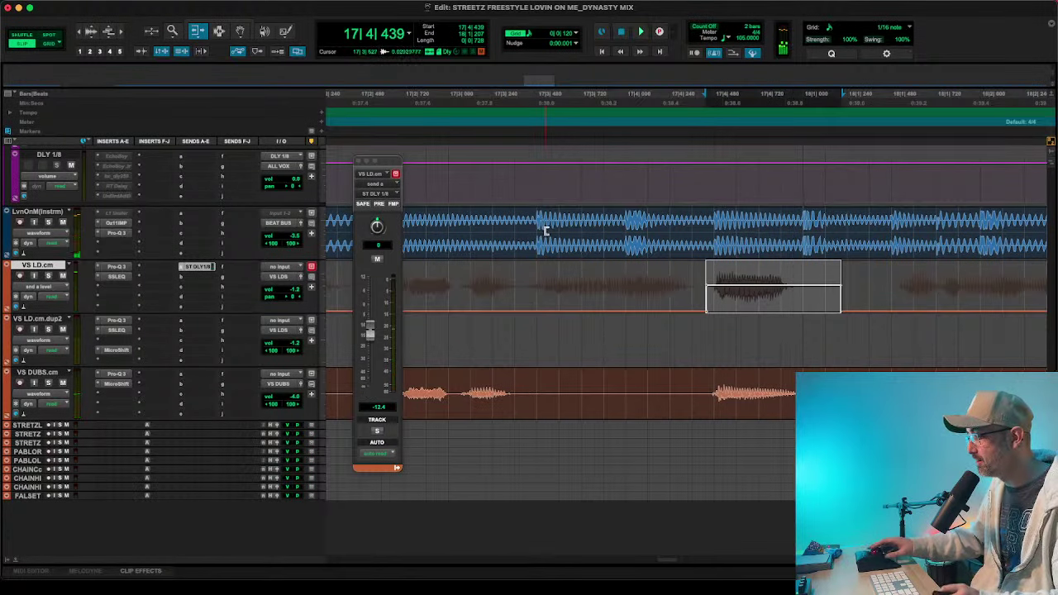
key(r)
key(r)
key(r)
click(485, 116)
key(space)
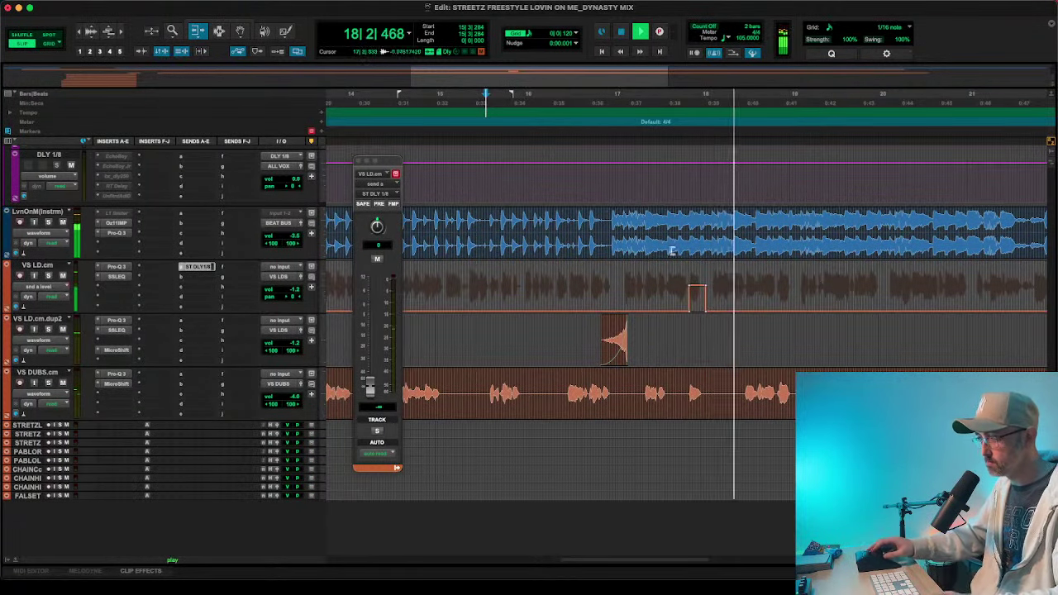
key(space)
drag(779, 296, 795, 299)
key(t)
key(t)
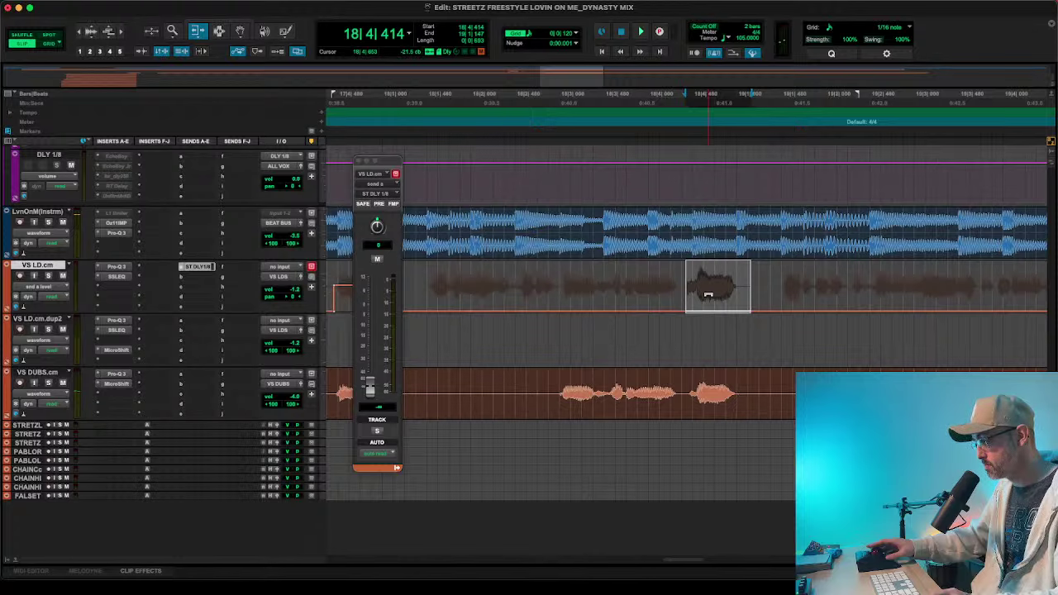
key(super+bracketleft)
- Remove the VS LD send level automation between 17|4|377 and 18|1|470
drag(506, 295, 555, 300)
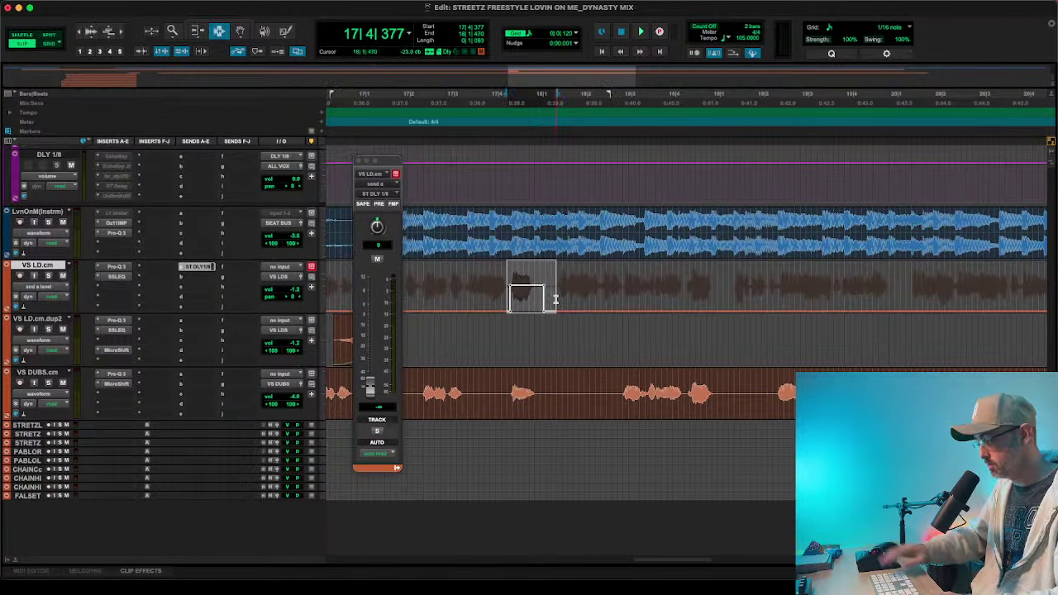
click(478, 297)
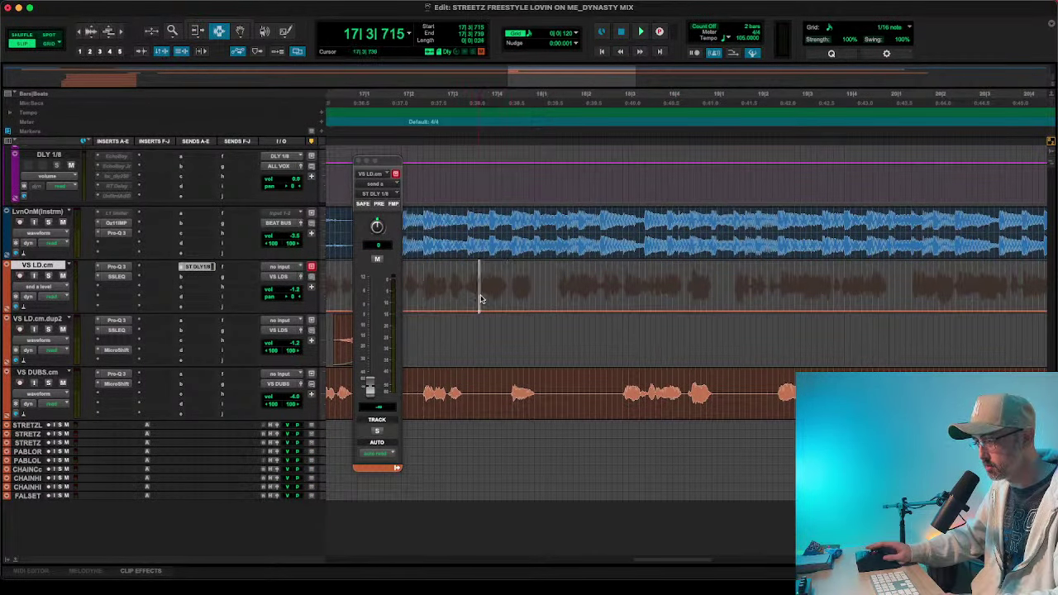
- Raise the VS LD send level to about -14 dB over the vocal from 17|3|871 to 18|1|243, auditioning the start point
drag(478, 298, 546, 306)
key(space)
key(space)
shift+click(479, 298)
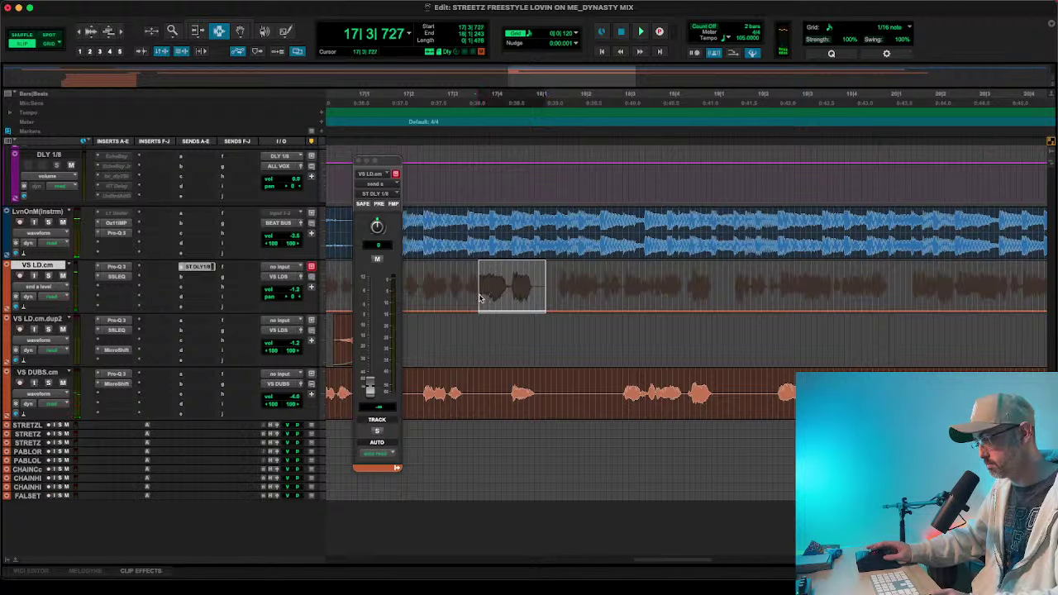
shift+click(483, 299)
key(space)
key(space)
shift+click(486, 299)
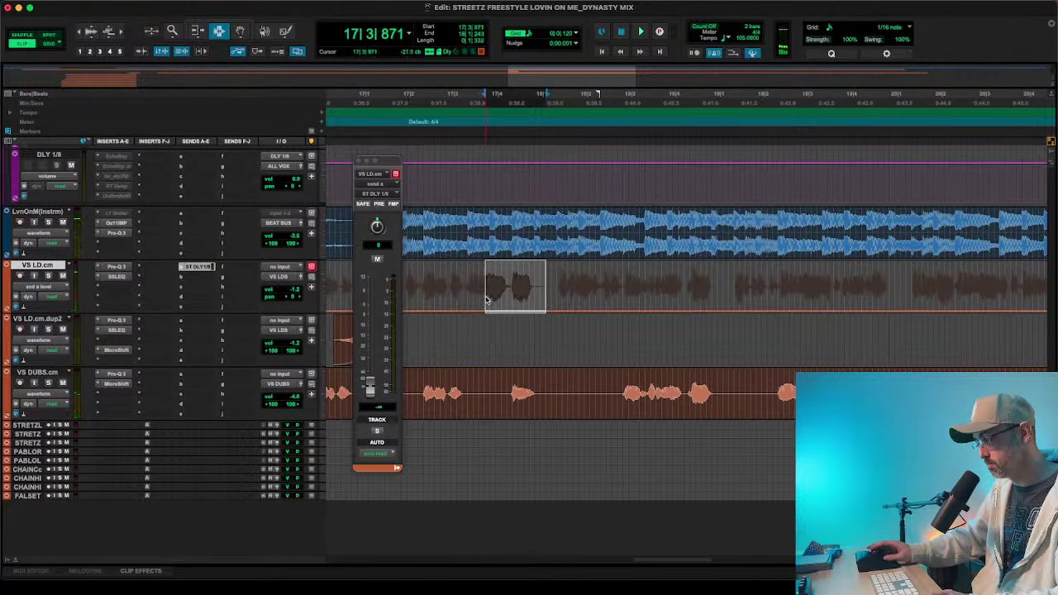
key(space)
key(space)
key(F6)
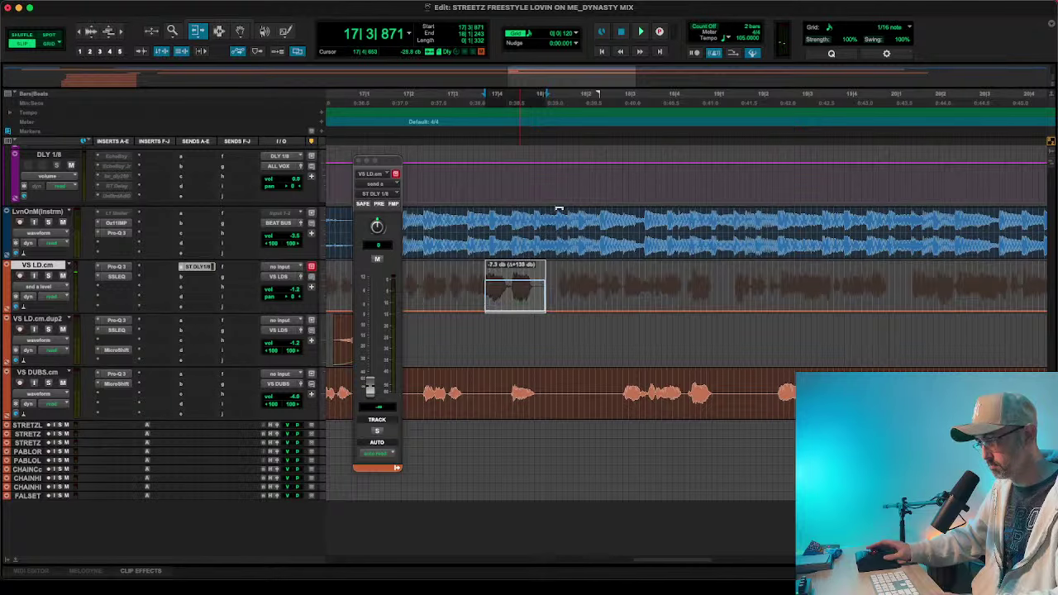
key(F8)
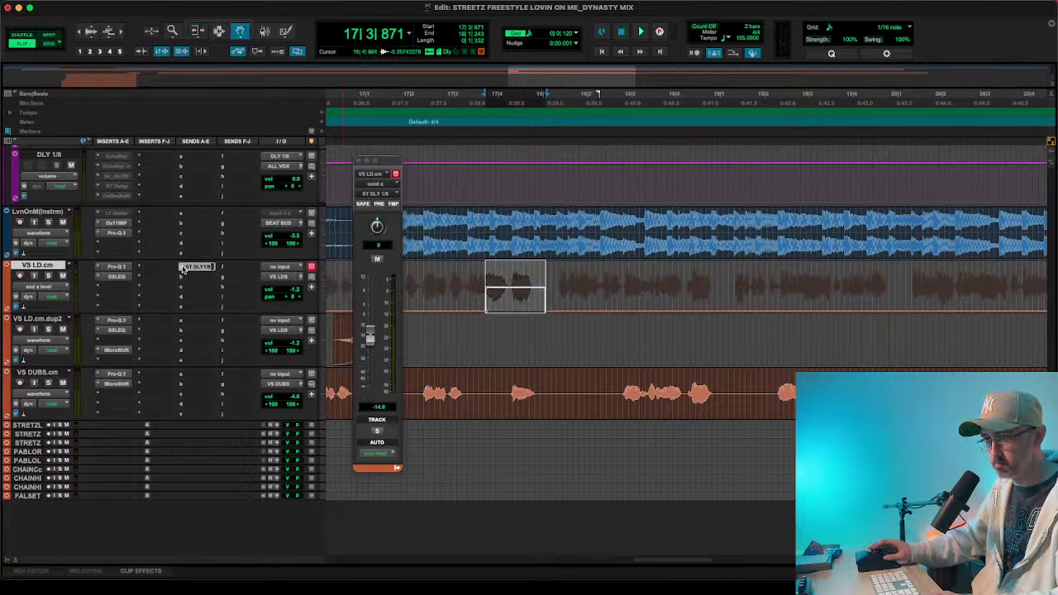
- Reroute send A on the VS LD track to the mono DLY 1/4 bus
click(182, 270)
mouse_move(202, 277)
mouse_move(297, 279)
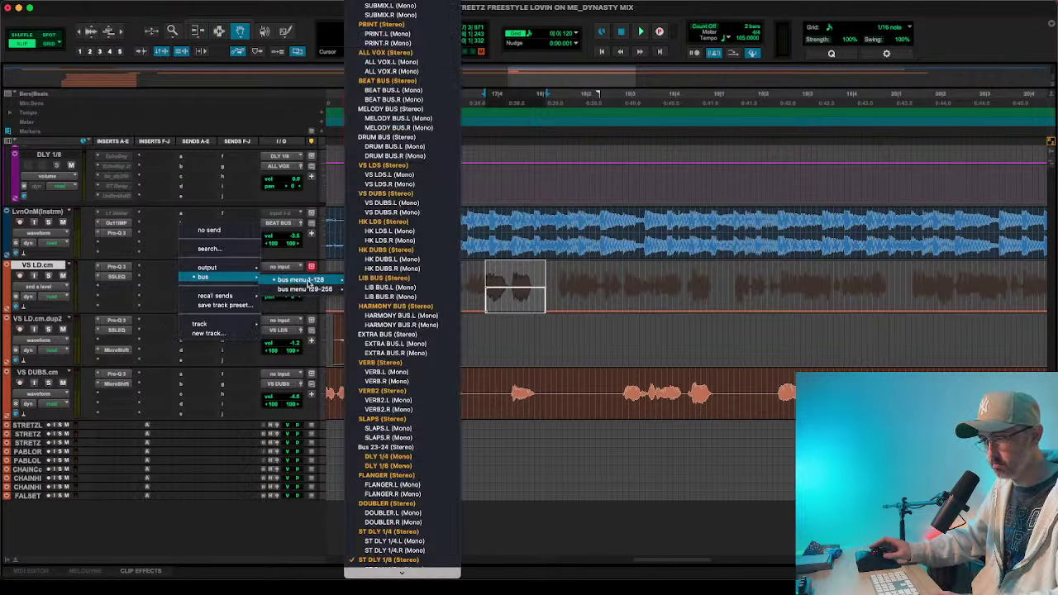
click(387, 457)
- Activate EchoBoy on the DLY 1/4 track with a raised low cut, a lowered high cut and the Memory Man style
scroll(204, 265, up, 10)
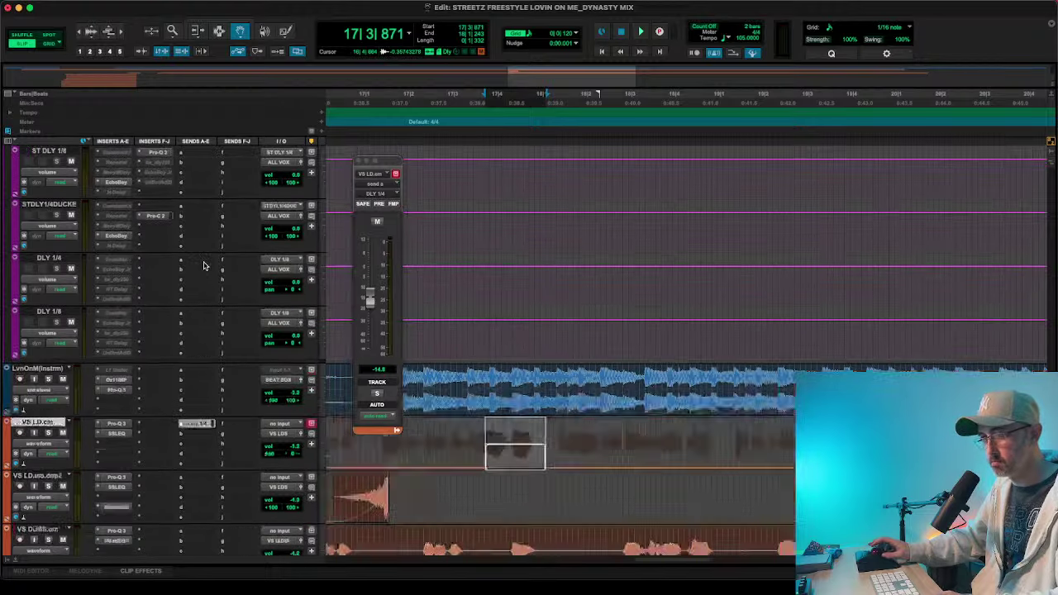
scroll(198, 277, down, 2)
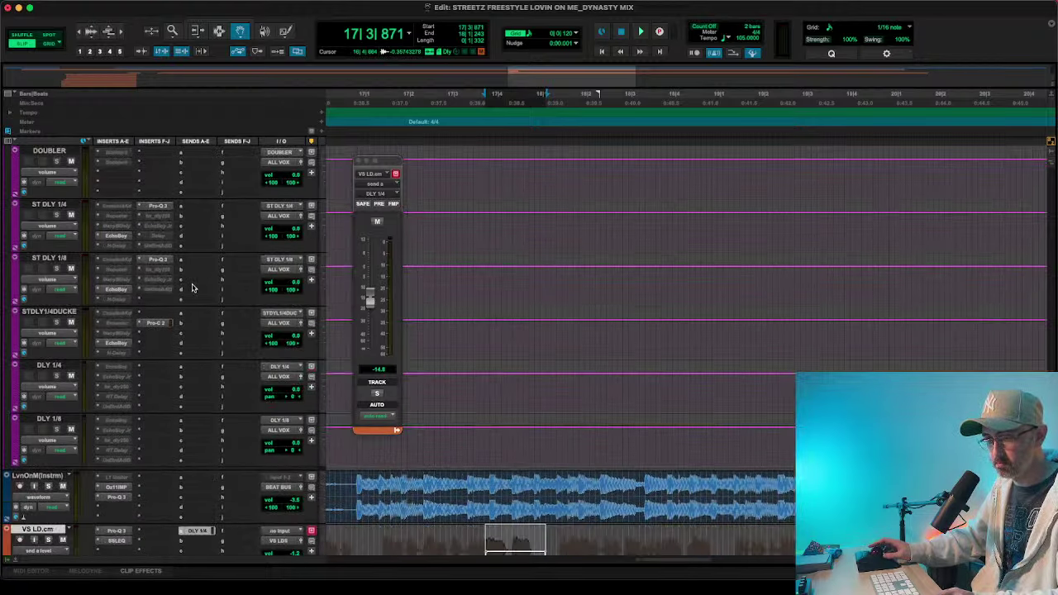
click(108, 371)
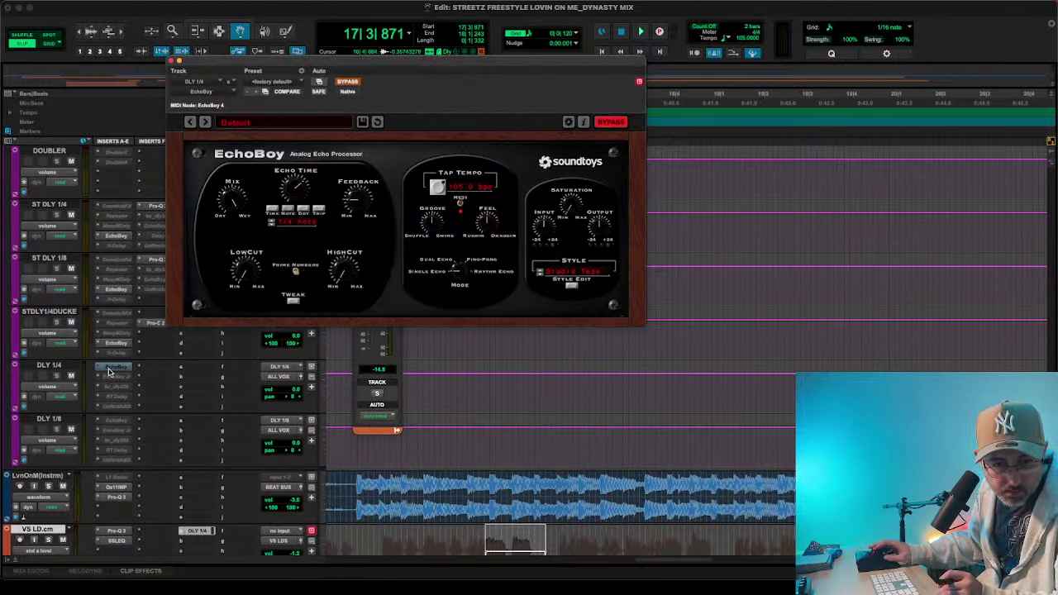
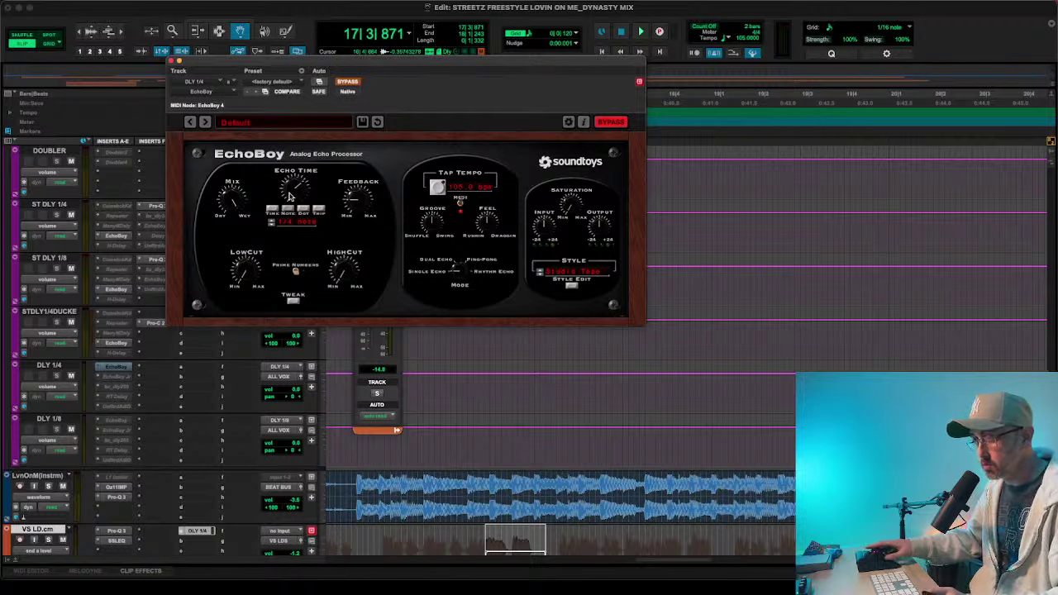
drag(245, 269, 246, 247)
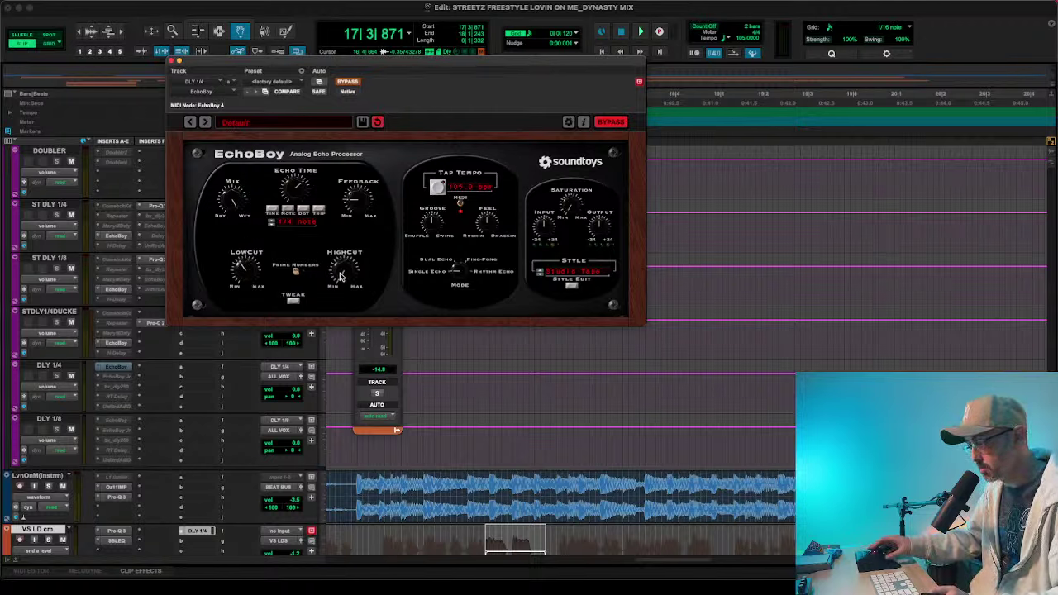
click(290, 300)
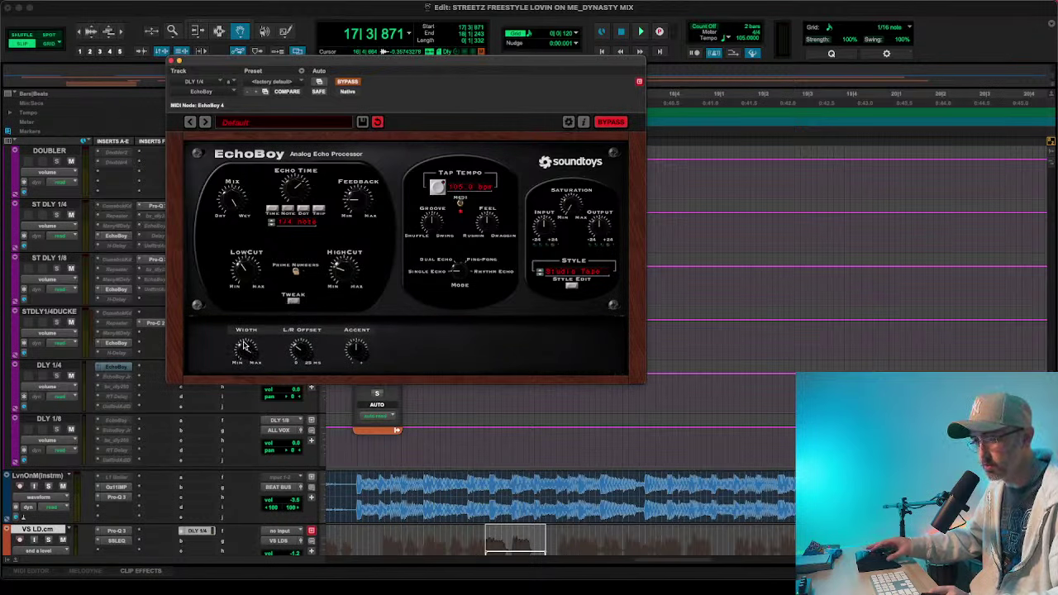
click(293, 301)
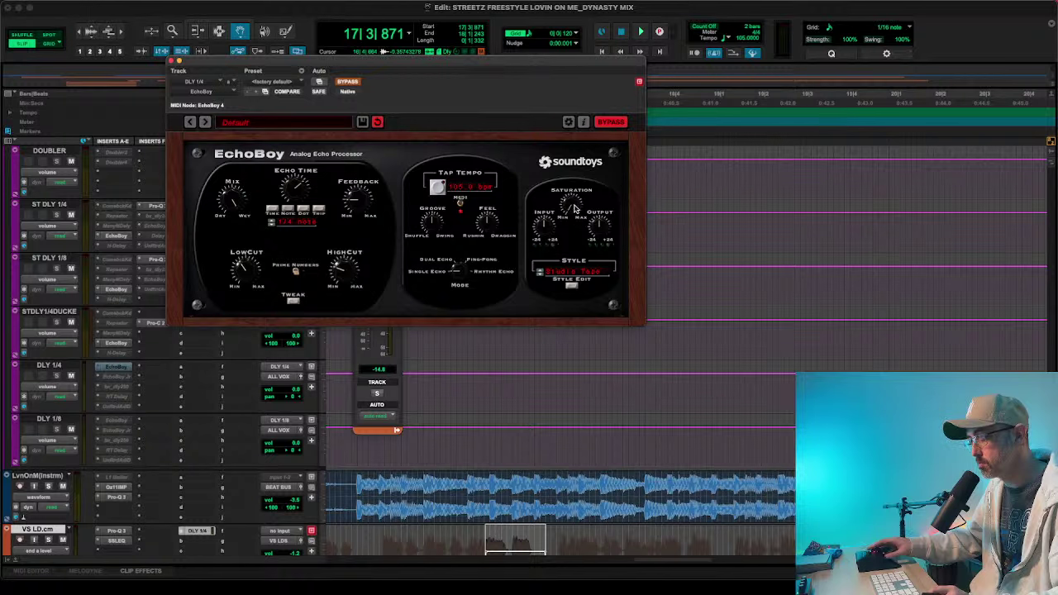
click(566, 271)
click(569, 221)
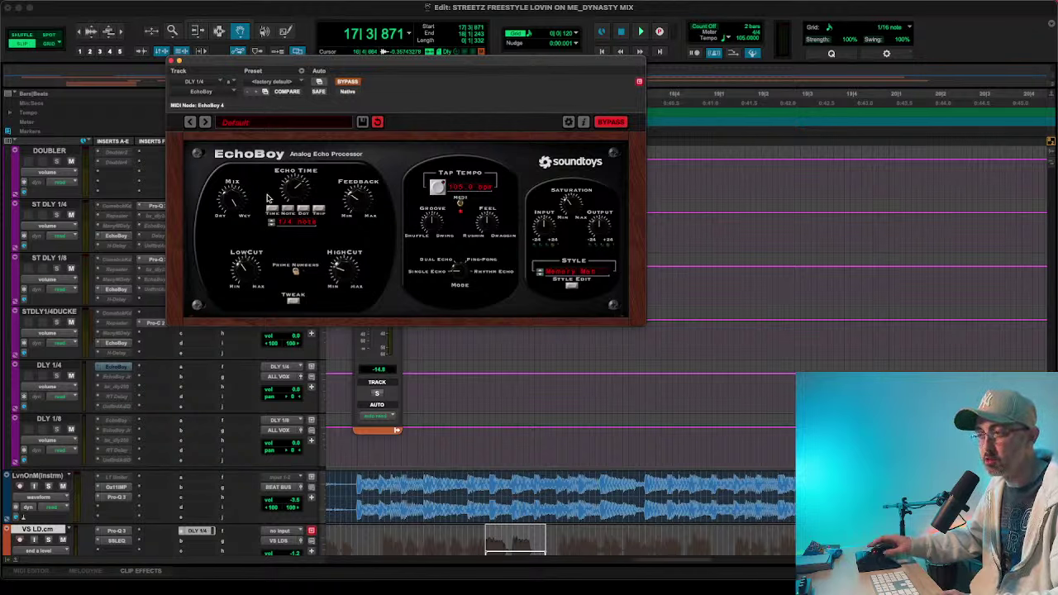
click(347, 83)
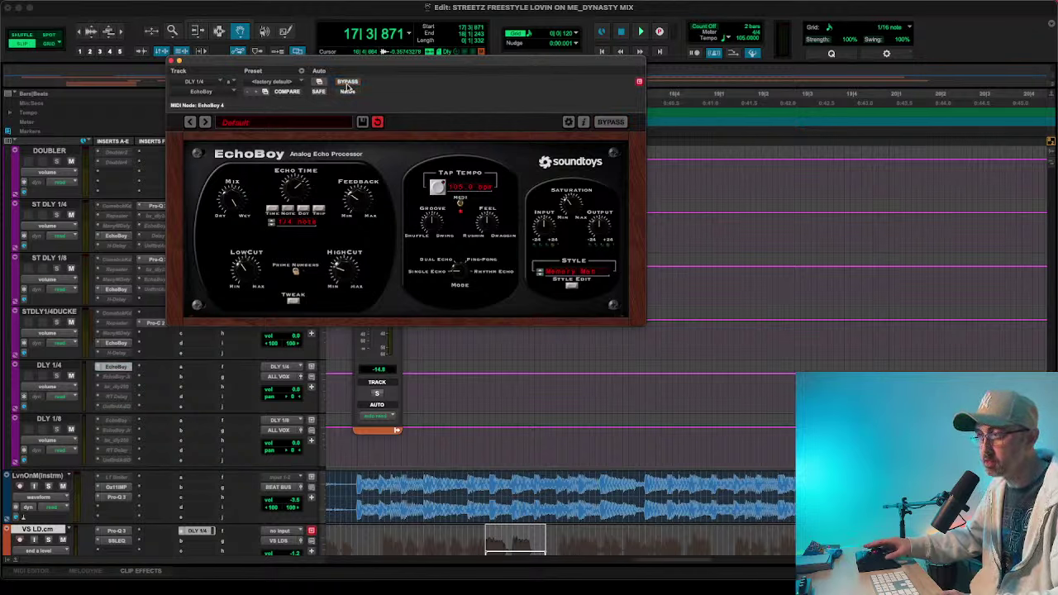
- Insert FabFilter Pro-Q 3 (mono) on the DLY 1/4 track and add a 36 dB/oct low cut at about 171 Hz
click(145, 369)
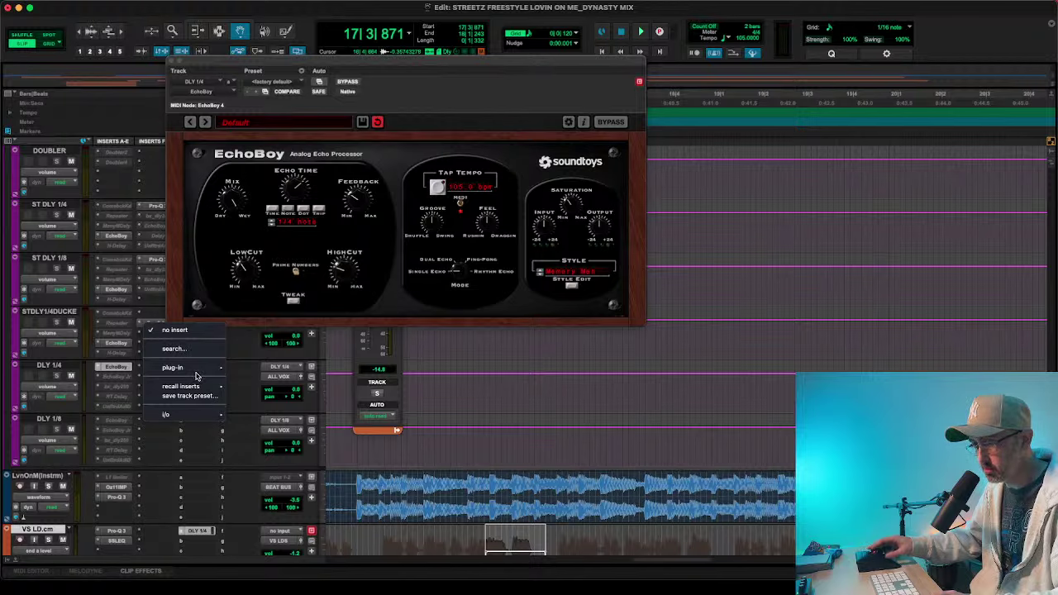
mouse_move(198, 369)
mouse_move(277, 166)
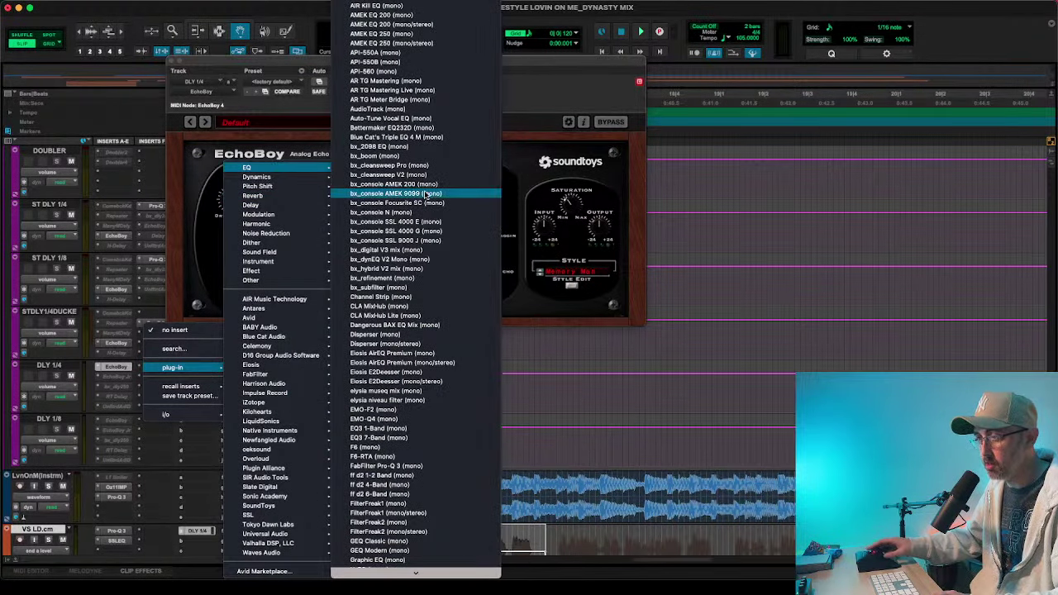
click(406, 467)
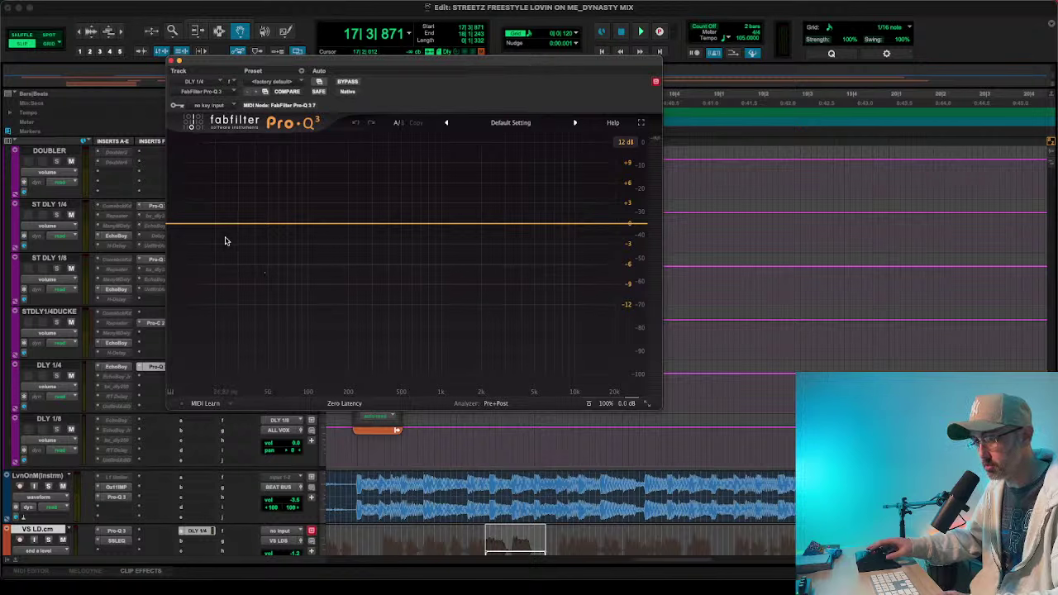
click(298, 224)
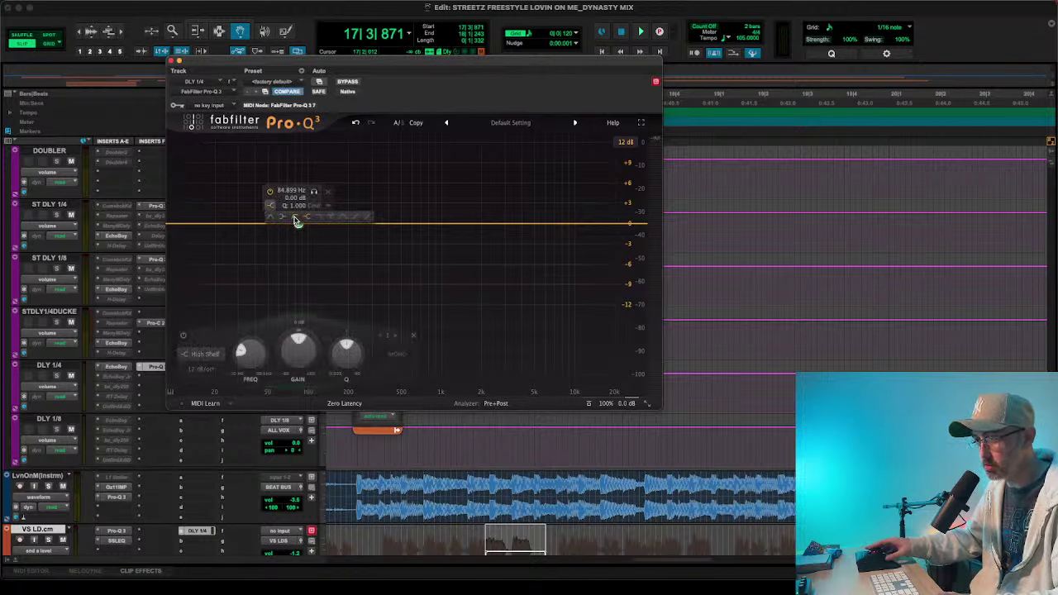
click(296, 218)
drag(298, 223, 338, 238)
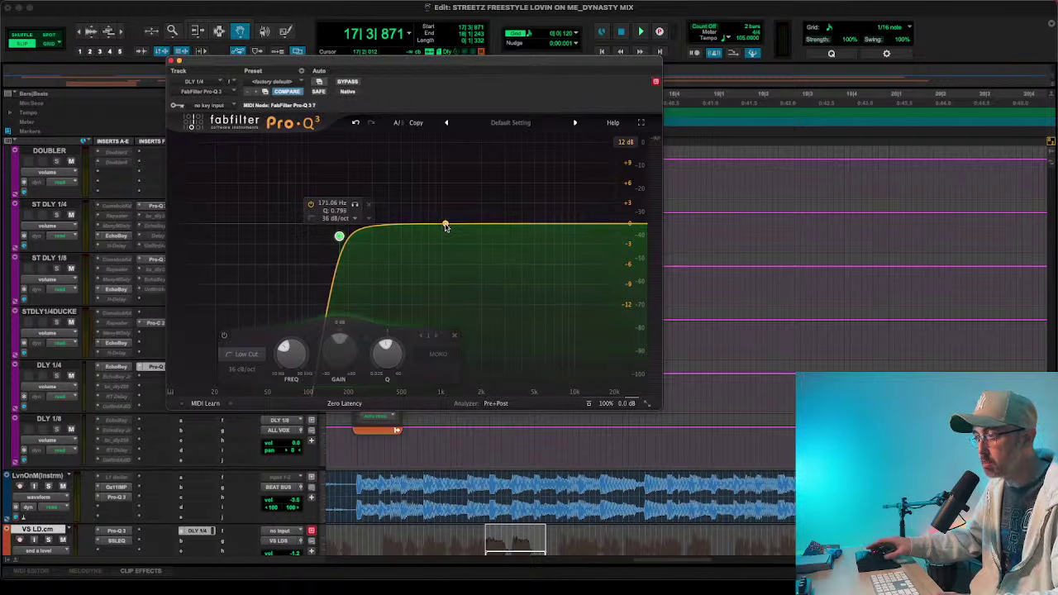
- Shape the delay EQ with a low cut at about 217 Hz, a 4.6 dB bell boost at 721 Hz and a 24 dB/oct high cut
drag(435, 221, 400, 191)
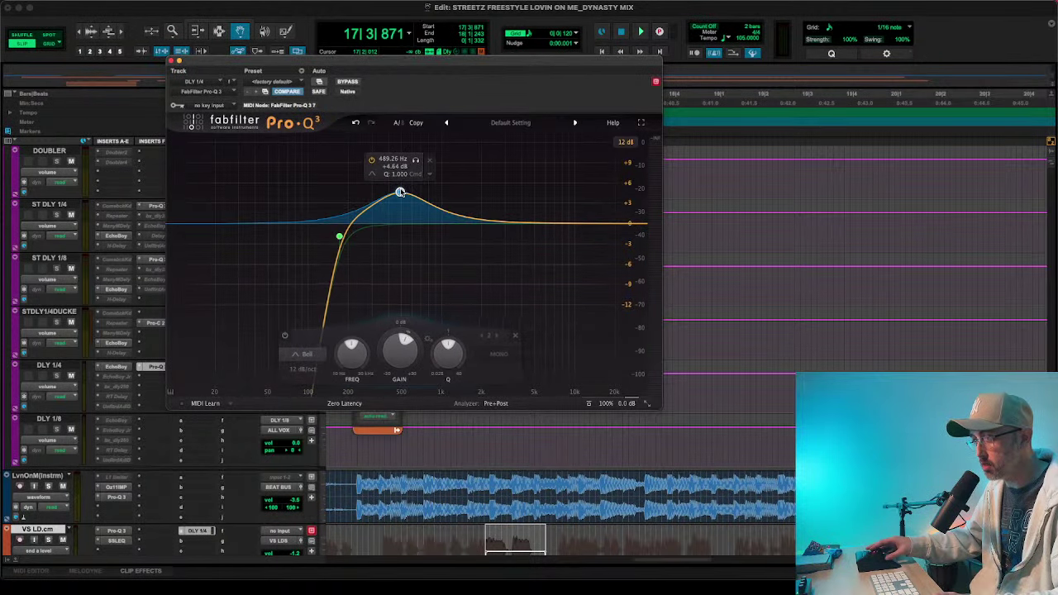
drag(339, 239, 354, 235)
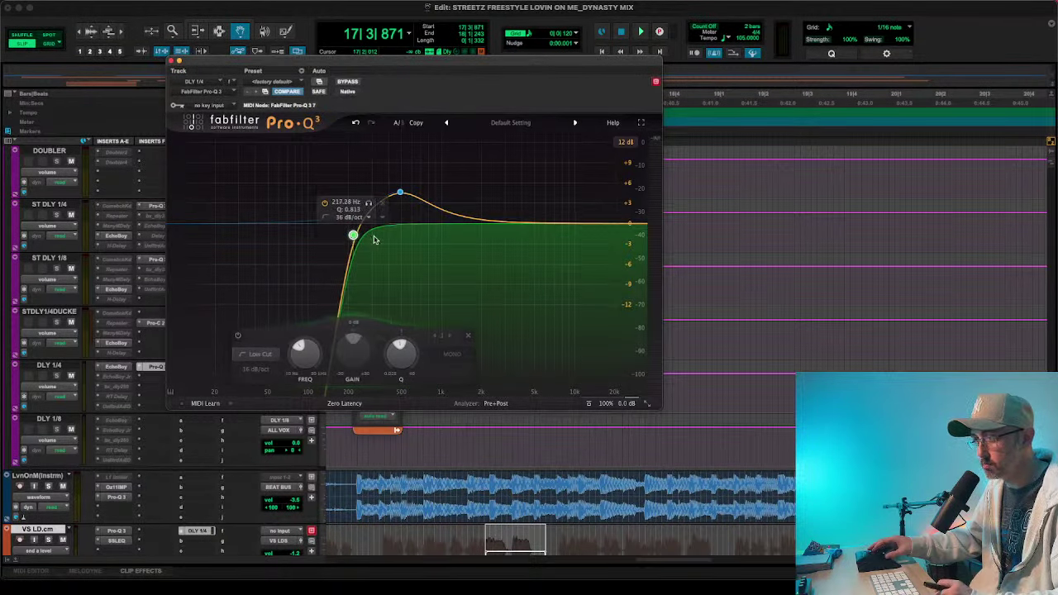
click(483, 219)
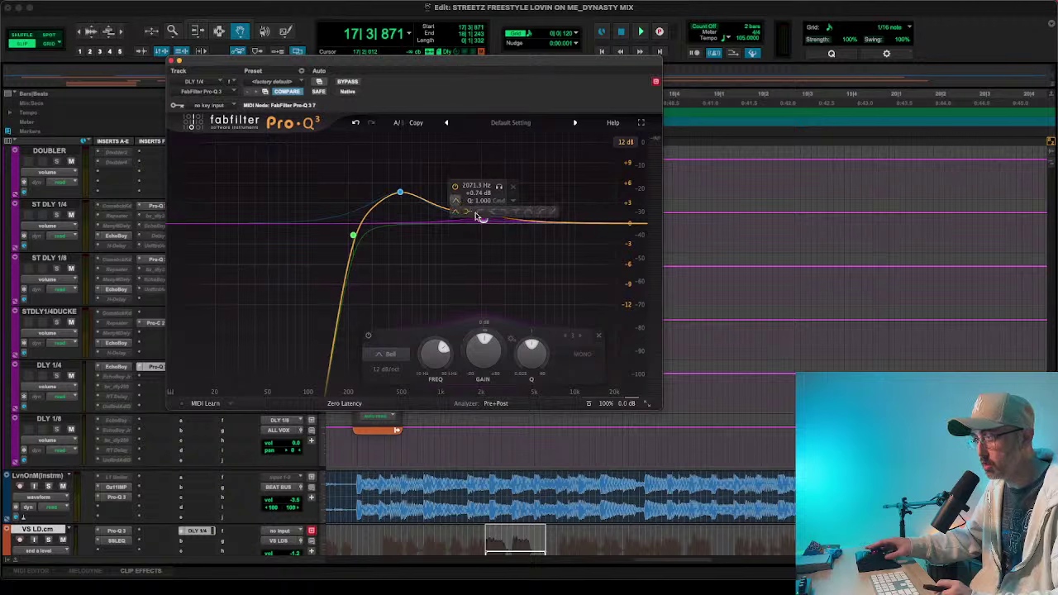
click(507, 215)
drag(483, 221, 460, 223)
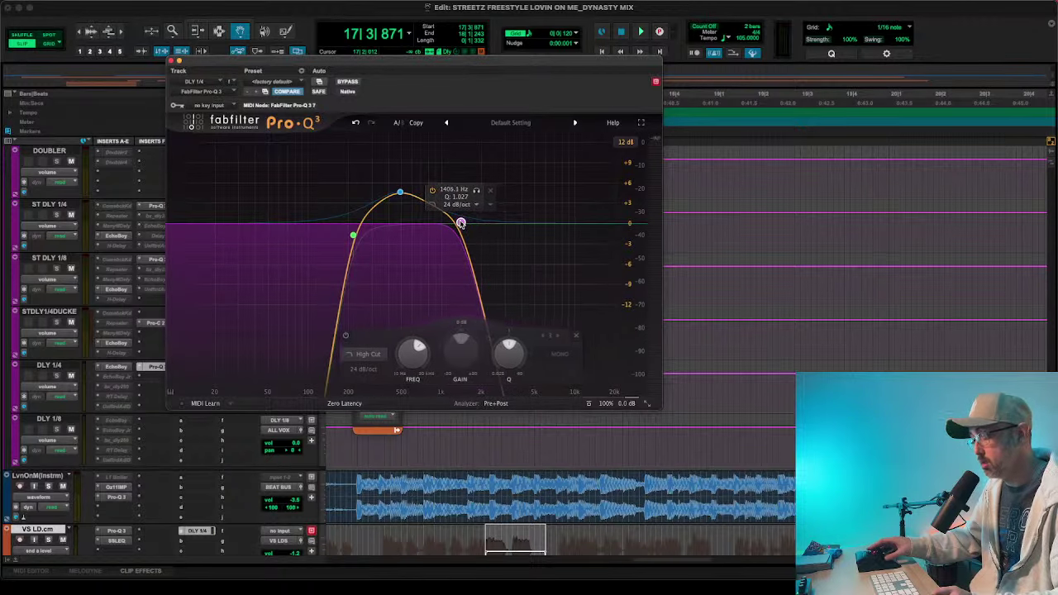
drag(399, 195, 424, 193)
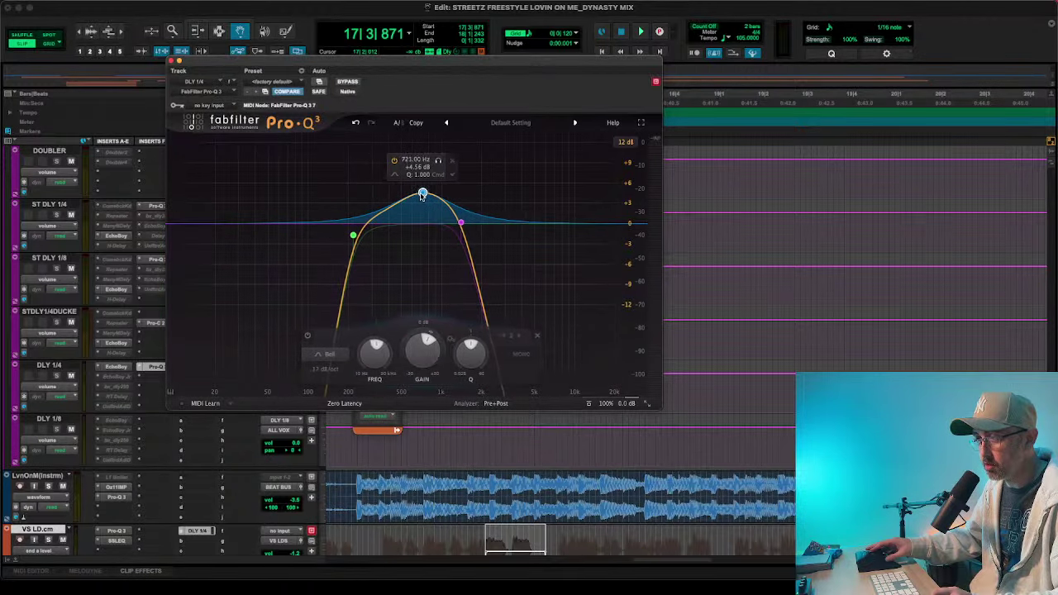
drag(462, 222, 487, 226)
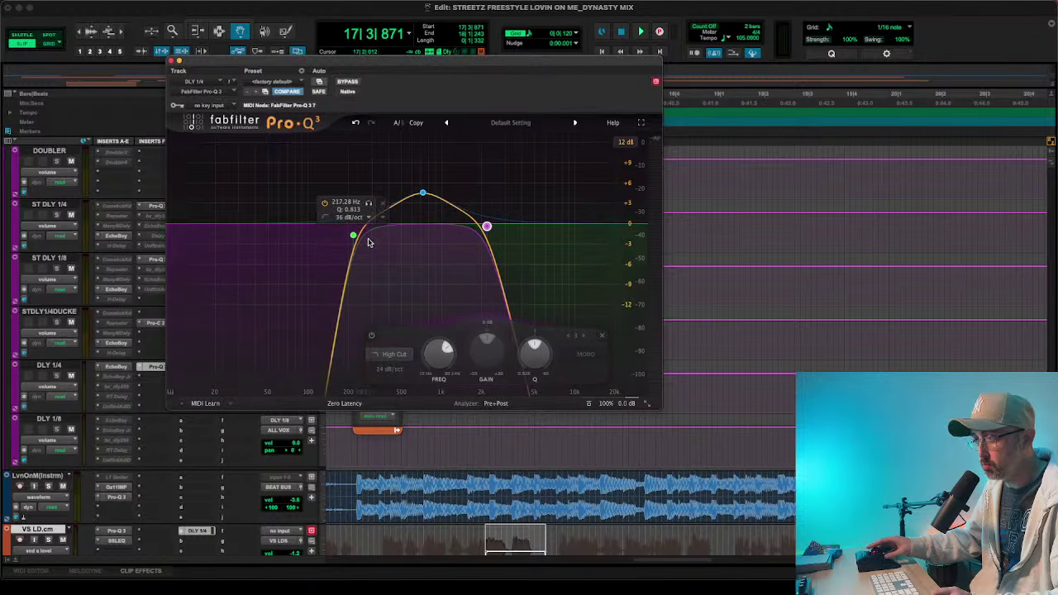
click(176, 61)
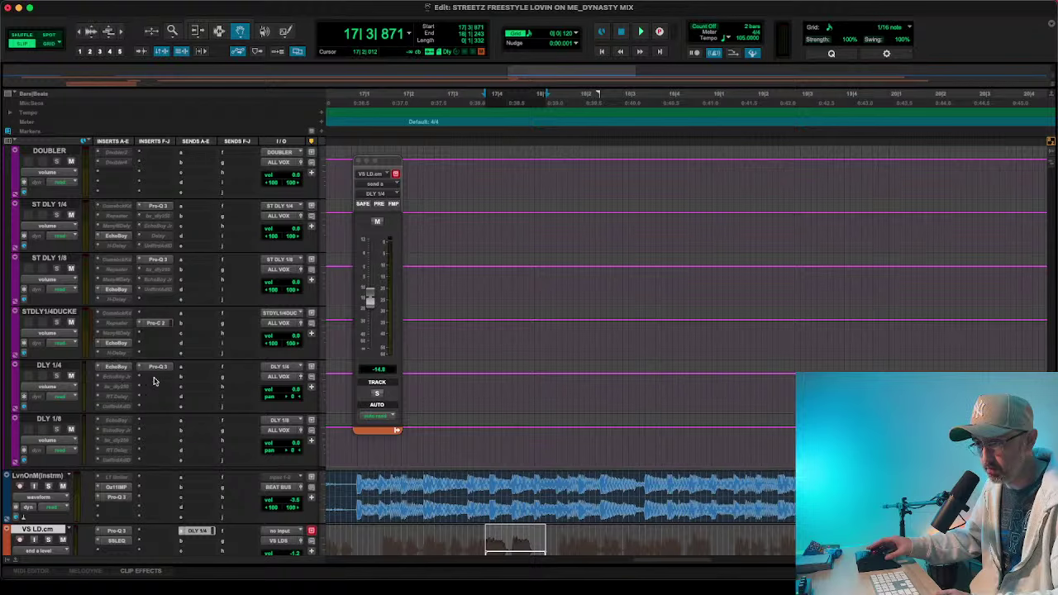
- Insert AutoPan (mono/stereo) on the DLY 1/4 track, set its tempo-linked rate to 7 beats and audition the panning
click(150, 401)
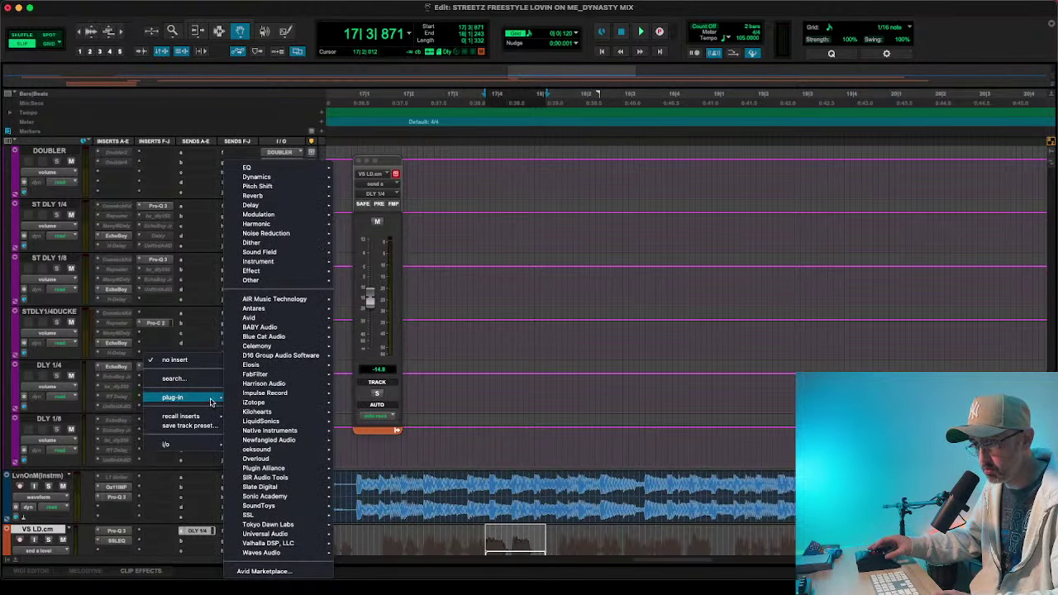
mouse_move(272, 252)
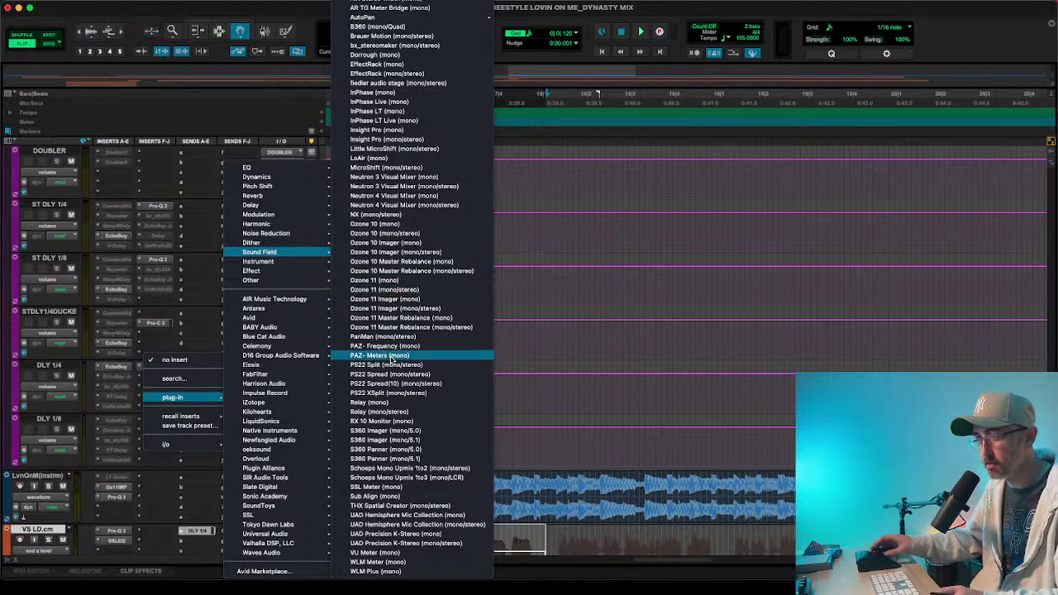
mouse_move(460, 19)
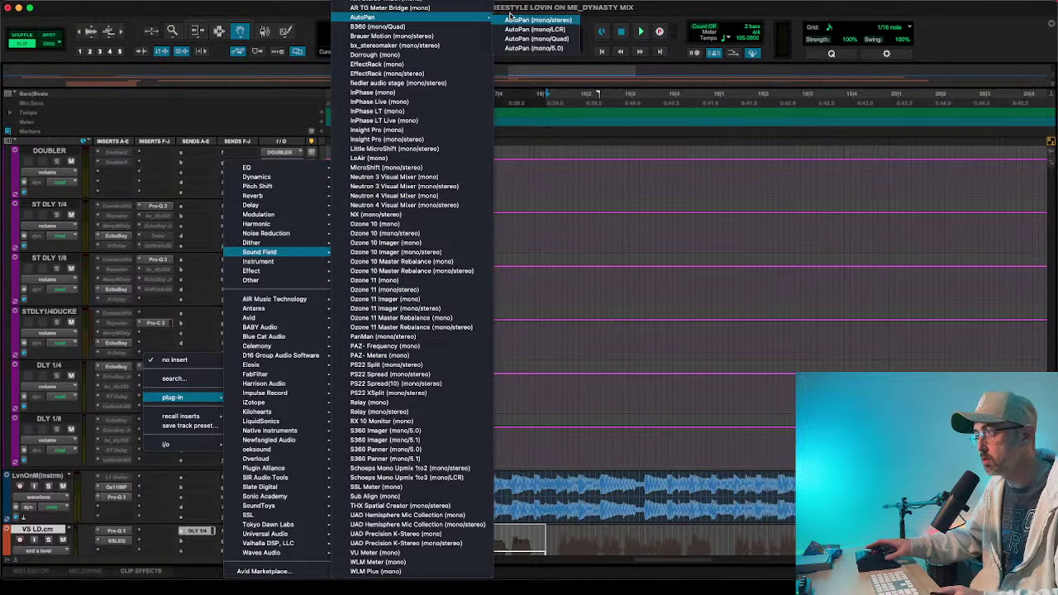
click(510, 18)
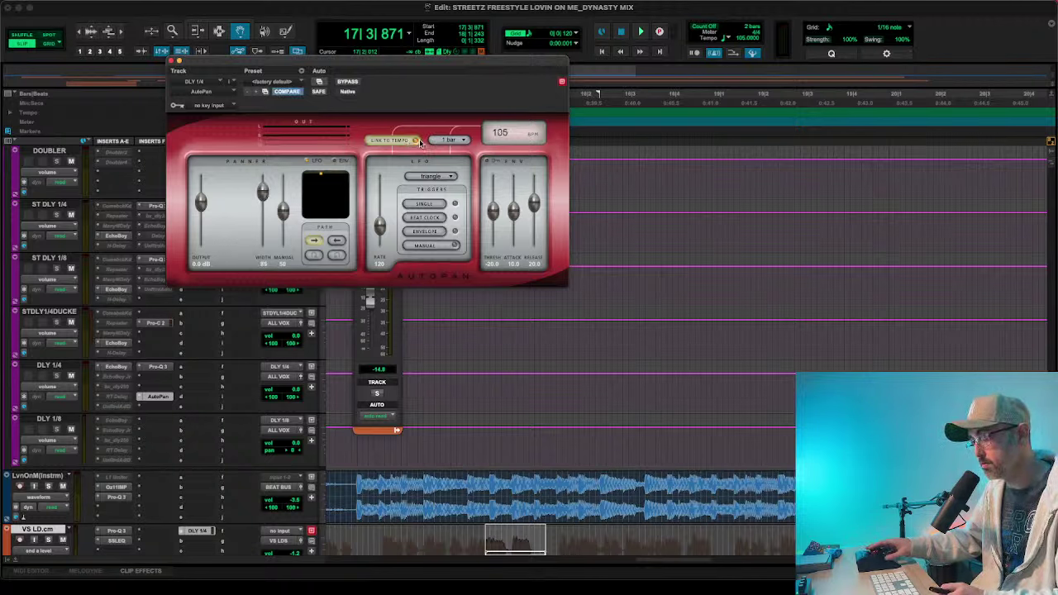
click(451, 139)
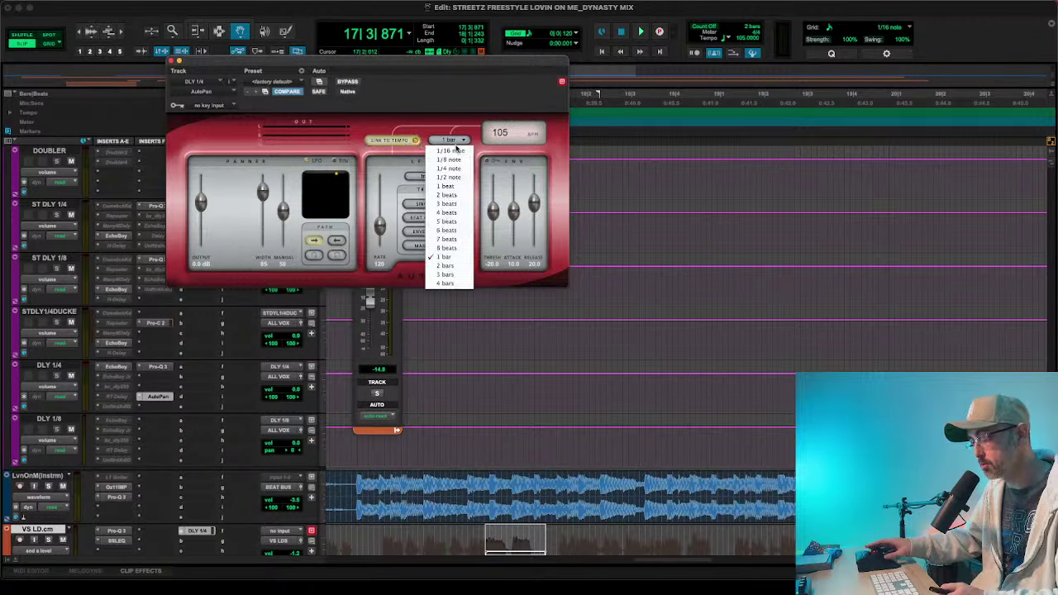
click(451, 239)
key(space)
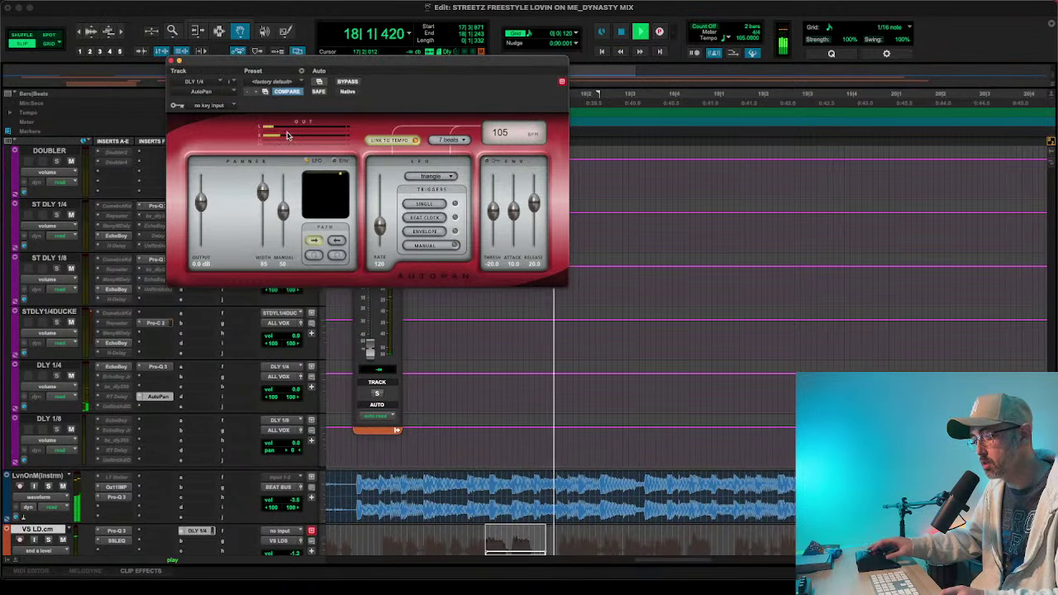
key(space)
click(175, 62)
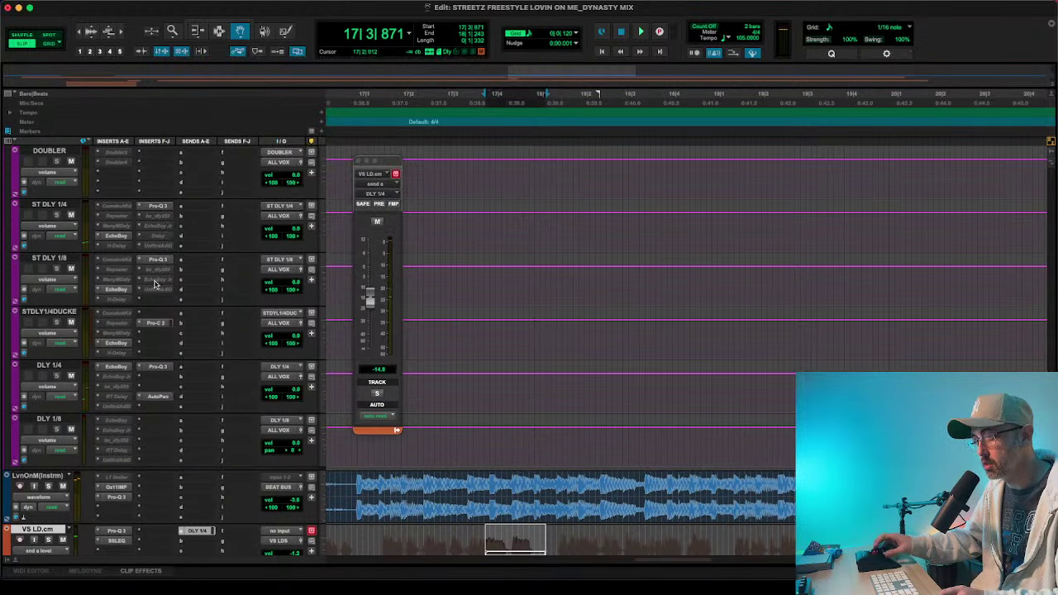
- Review EchoBoy's settings on the DLY 1/4 track and play the mix from 17|2|479 through the delay throw
click(116, 366)
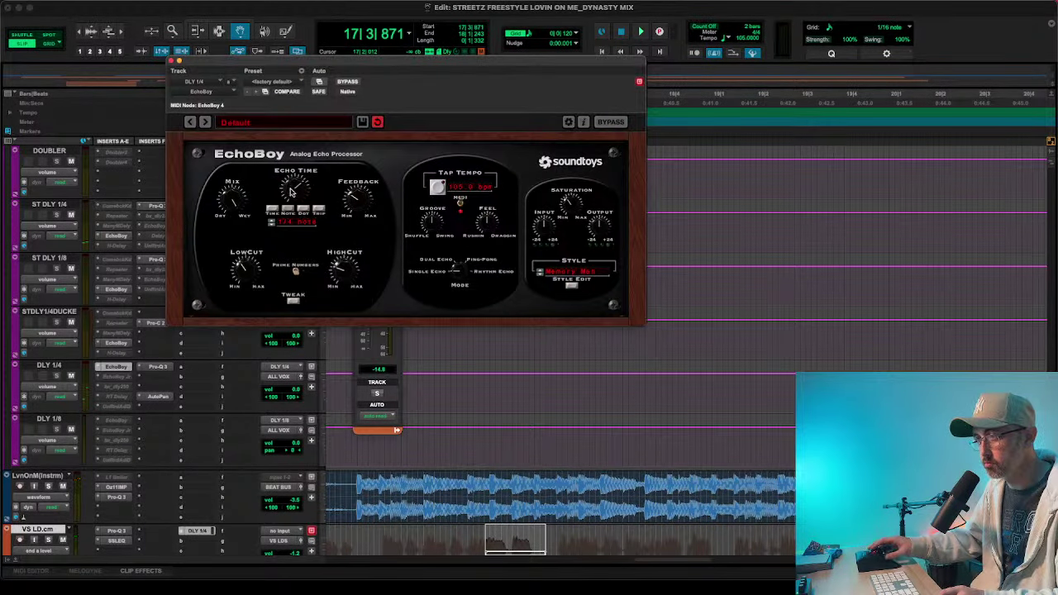
click(171, 62)
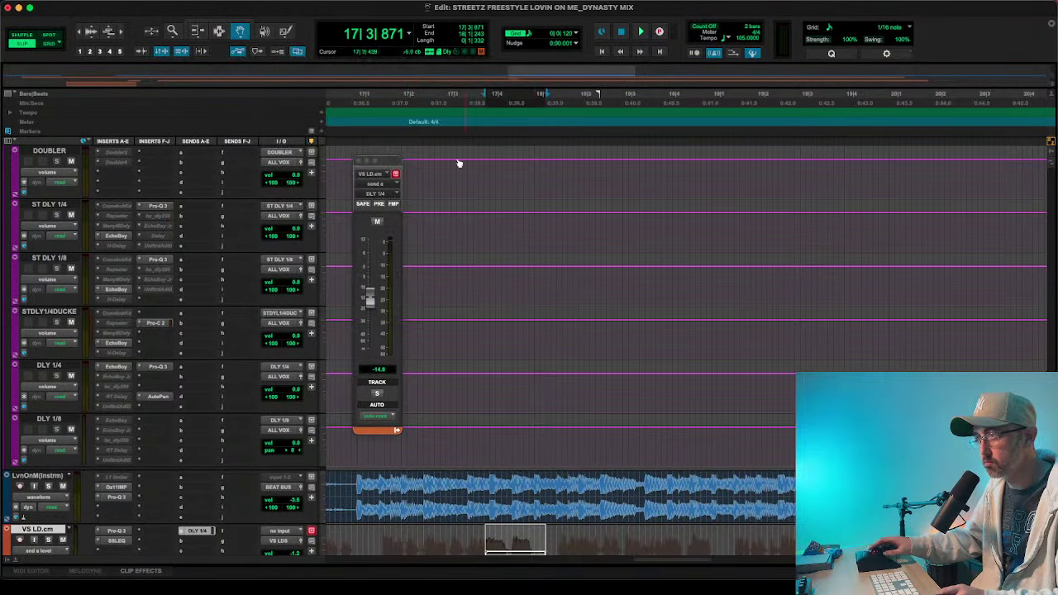
click(424, 108)
key(space)
scroll(485, 214, down, 5)
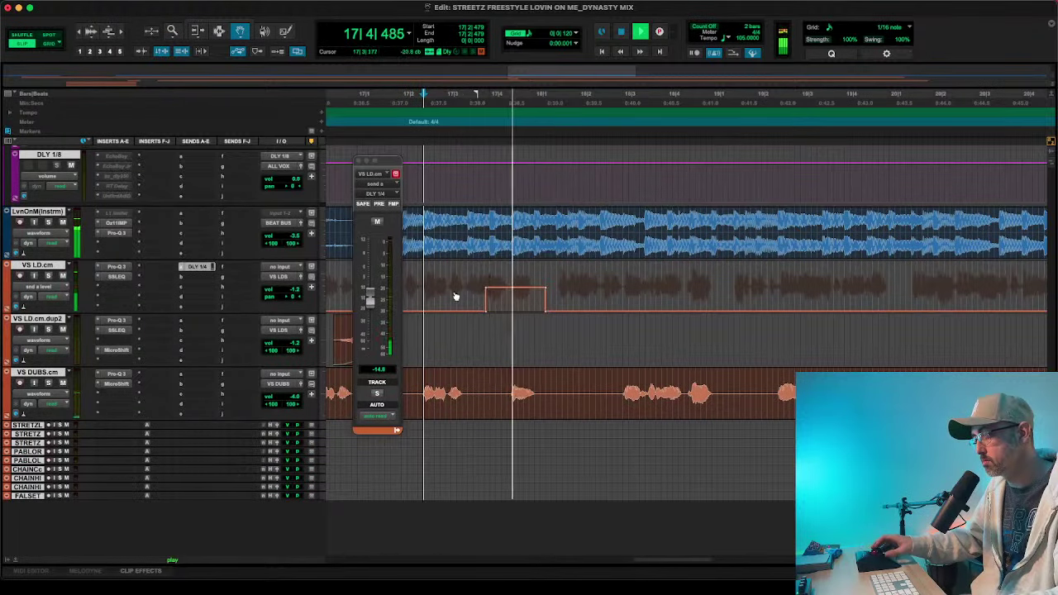
key(F7)
drag(484, 300, 512, 299)
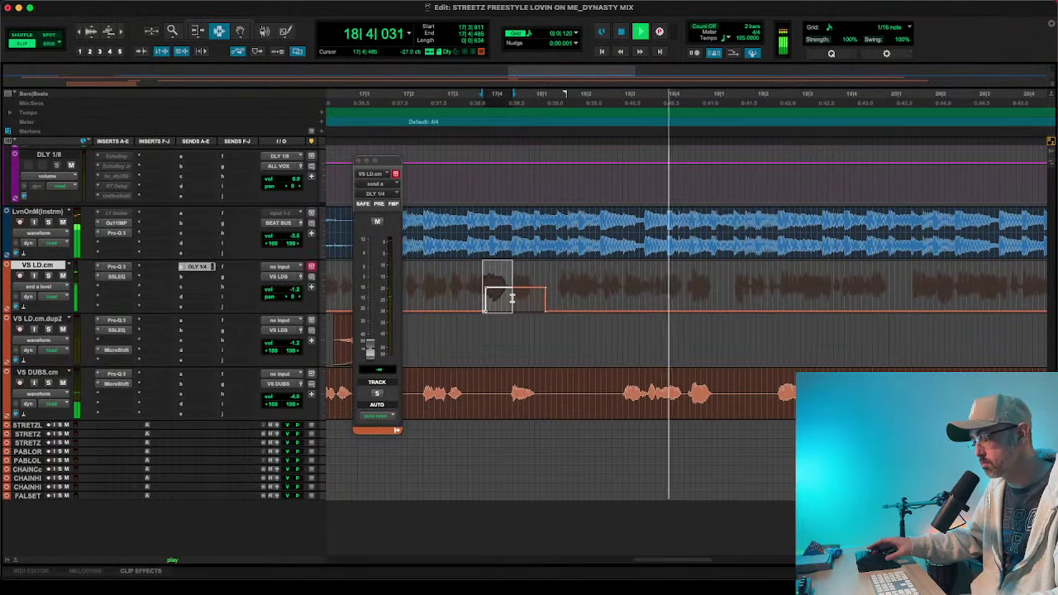
key(space)
- Raise VS LD.cm's DLY 1/4 send level to about -13.2 dB from 18|3|895 to 19|1|100 and audition the throw from bar 16
drag(663, 295, 710, 297)
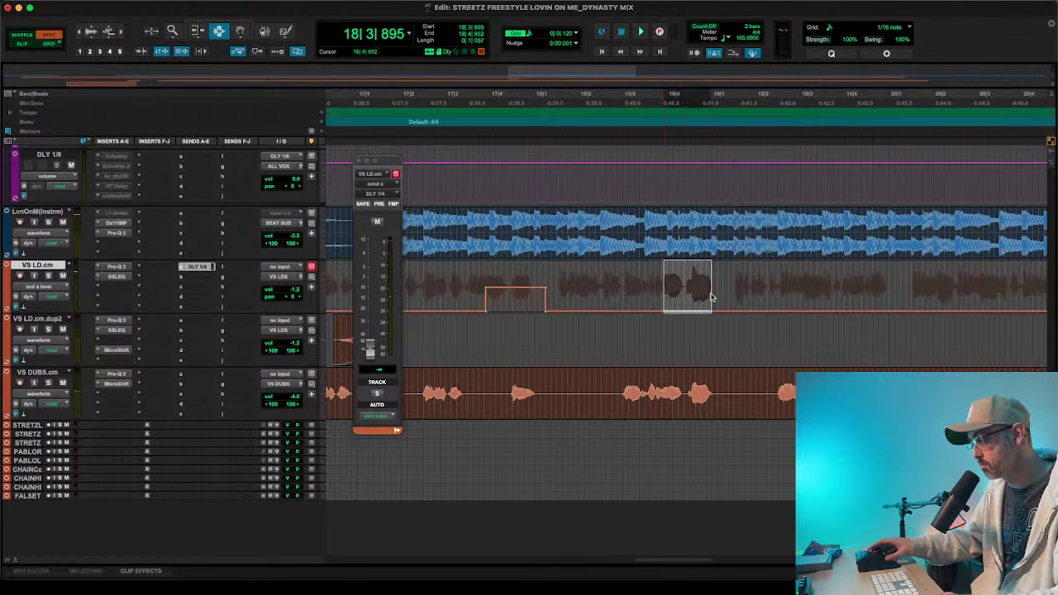
key(space)
key(F6)
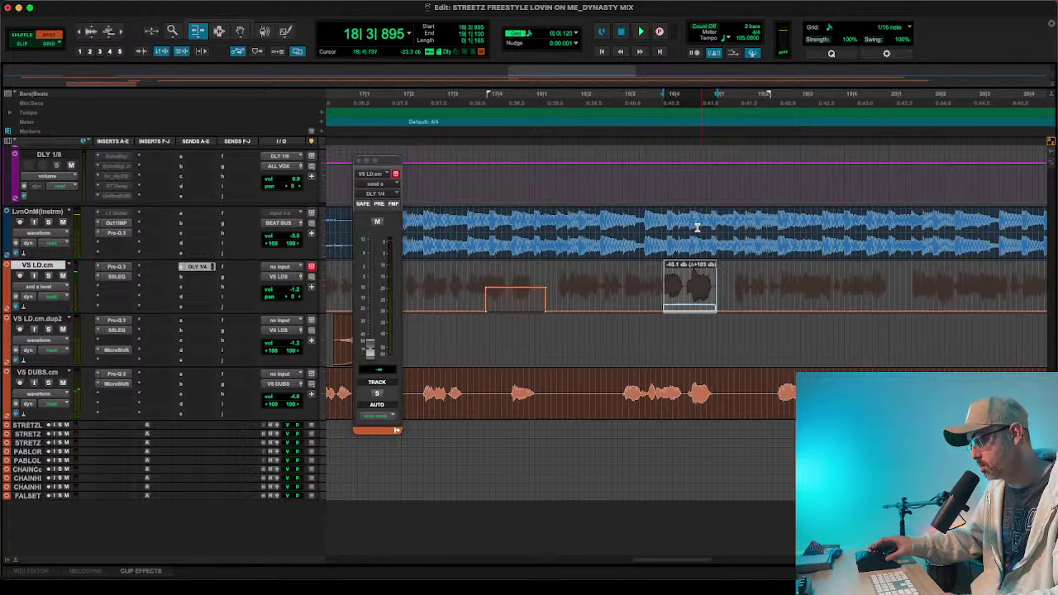
key(r)
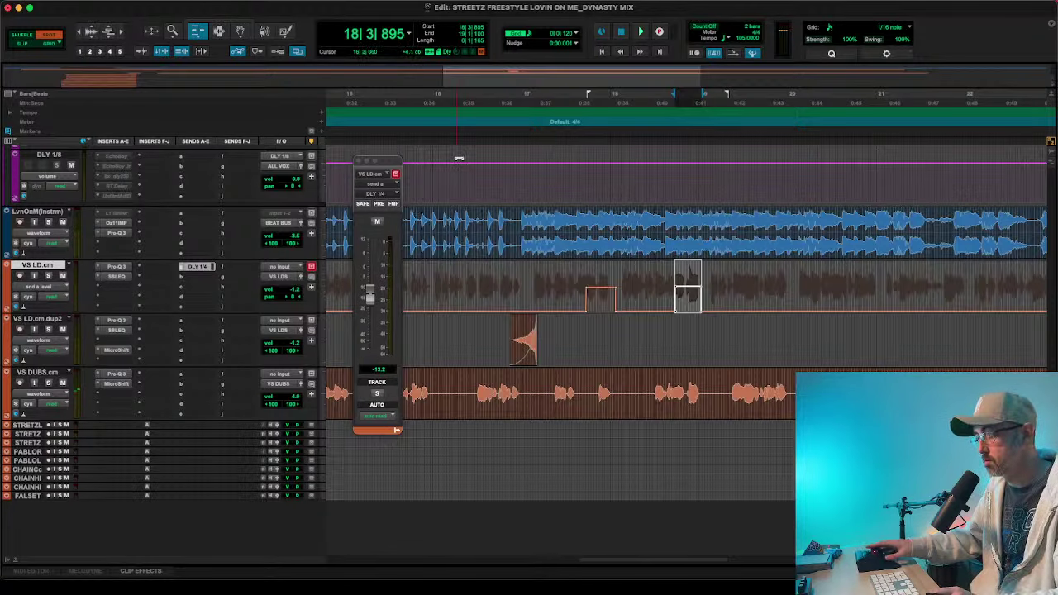
click(453, 101)
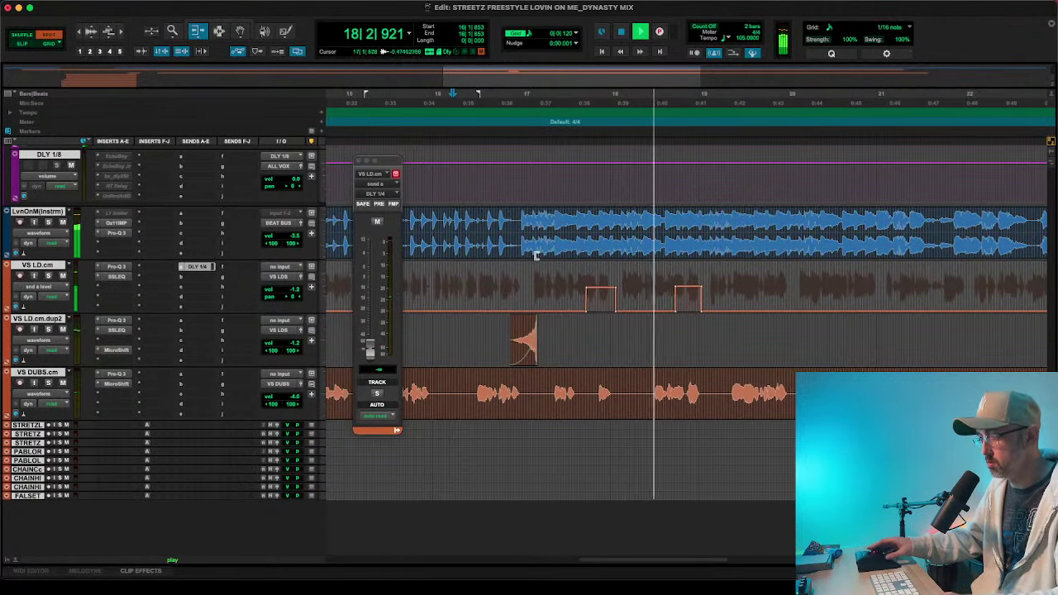
- Delete the instrumental audio from 17|1|000 to 17|1|480 to leave a beat drop at bar 17, and inspect the gap
key(F7)
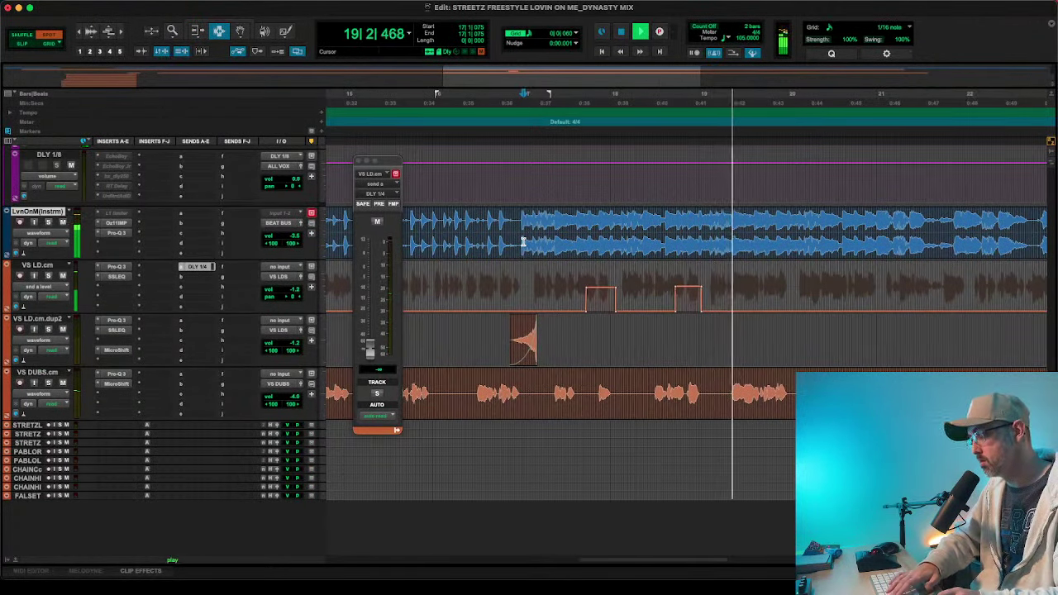
drag(520, 240, 529, 237)
key(t)
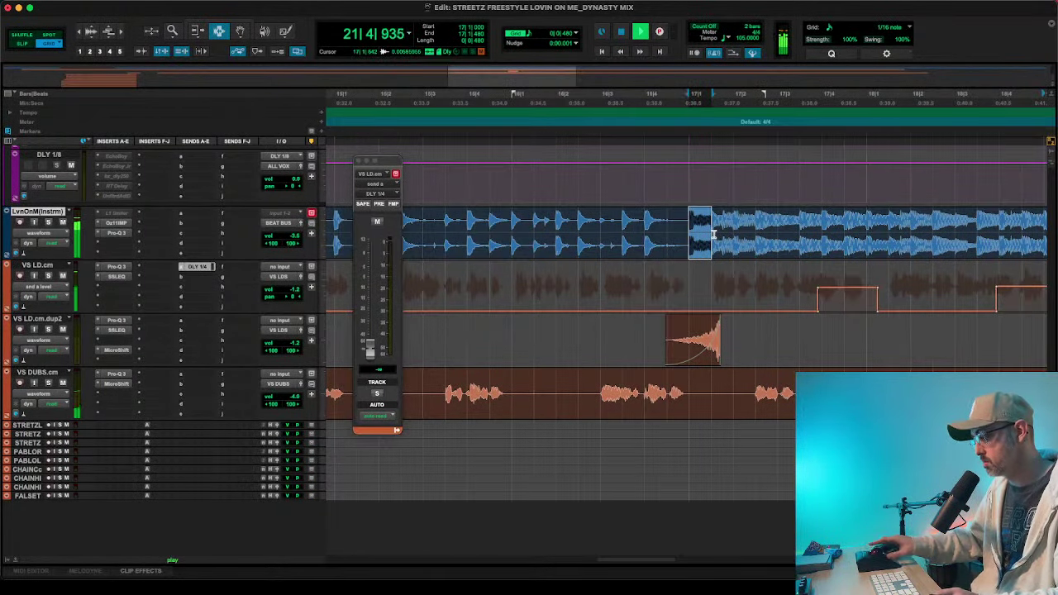
key(Delete)
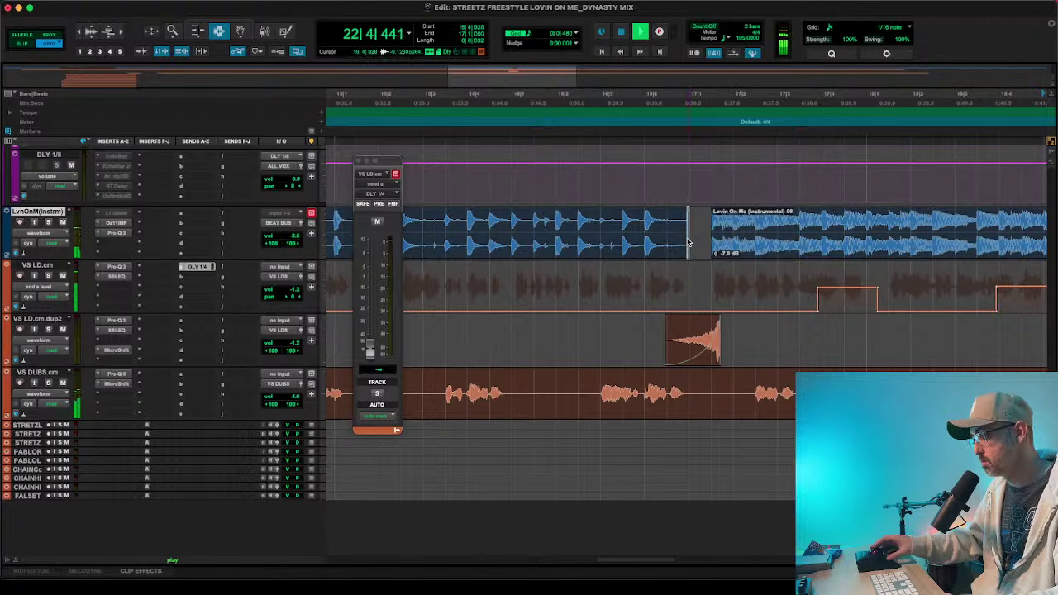
key(super+bracketright)
key(super+bracketright)
key(super+bracketright)
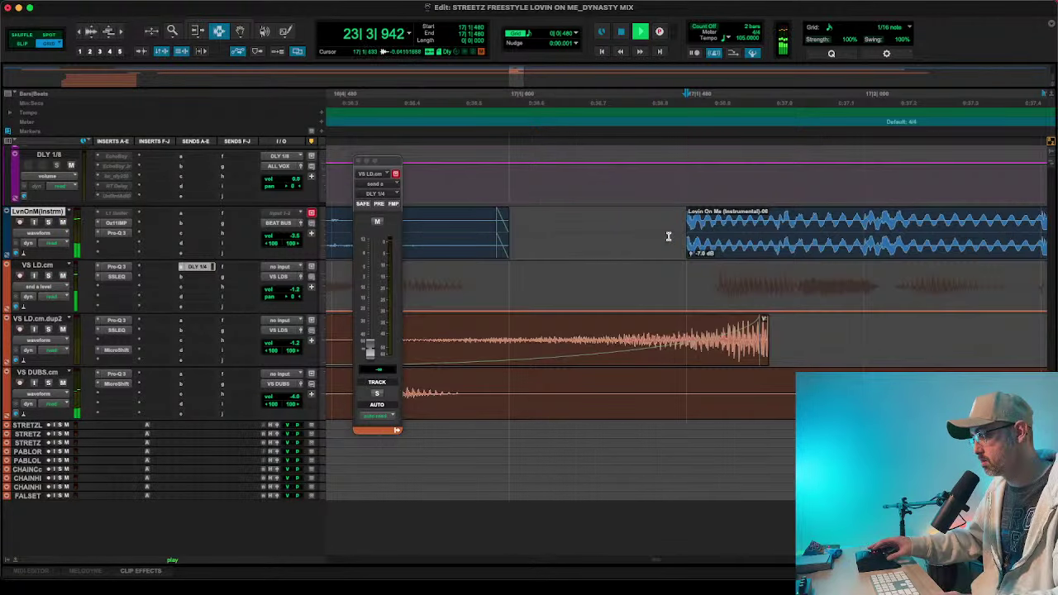
key(super+bracketleft)
key(super+bracketleft)
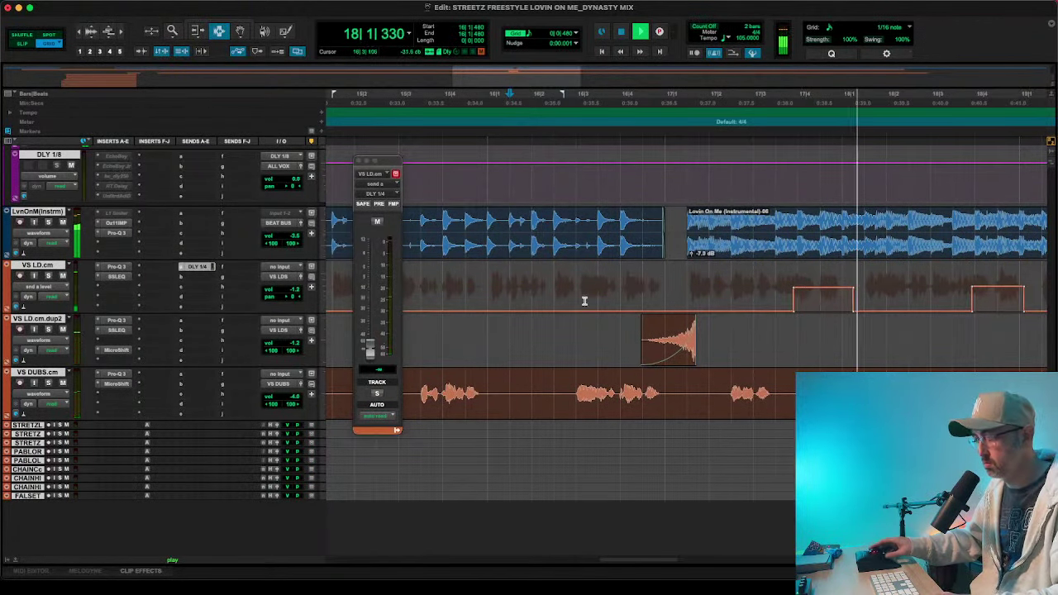
- Try a delay throw on VS LD.cm's DLY 1/4 send from 16|4|000 to 17|1|000 and audition it from 15|2|000
drag(620, 289, 650, 208)
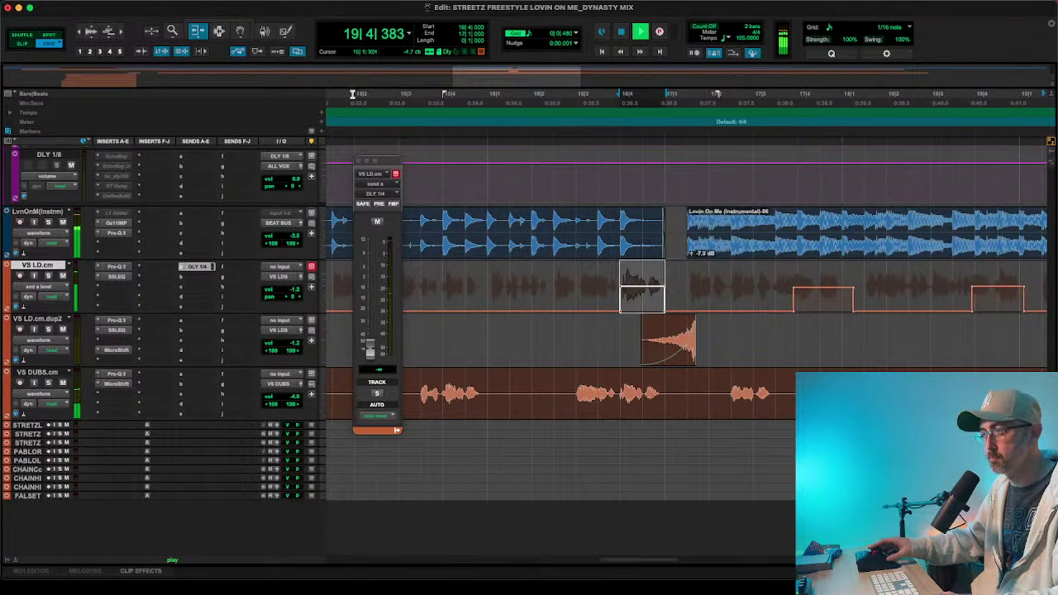
click(352, 93)
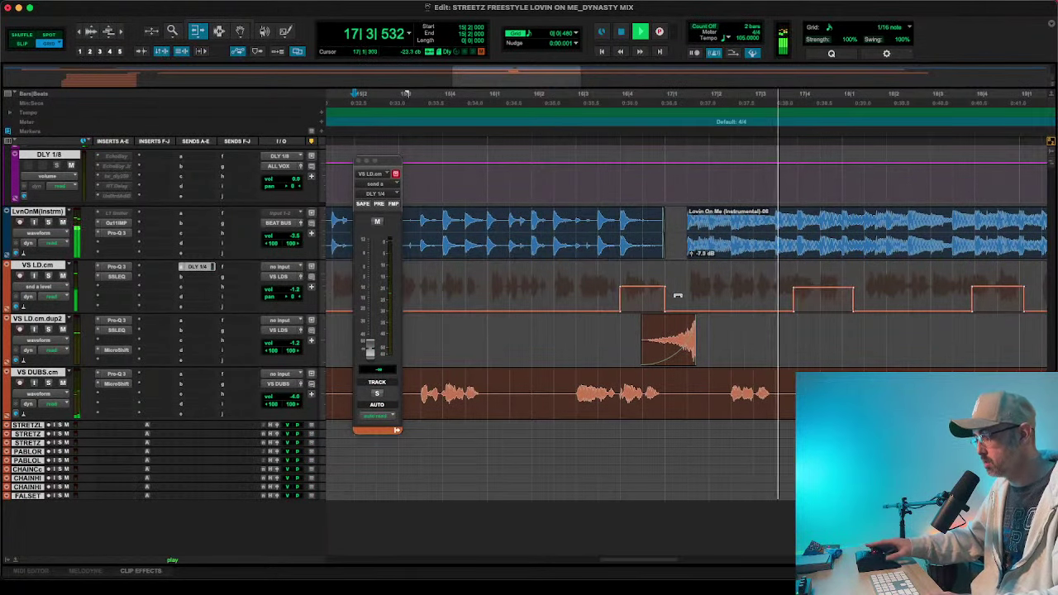
drag(658, 298, 657, 294)
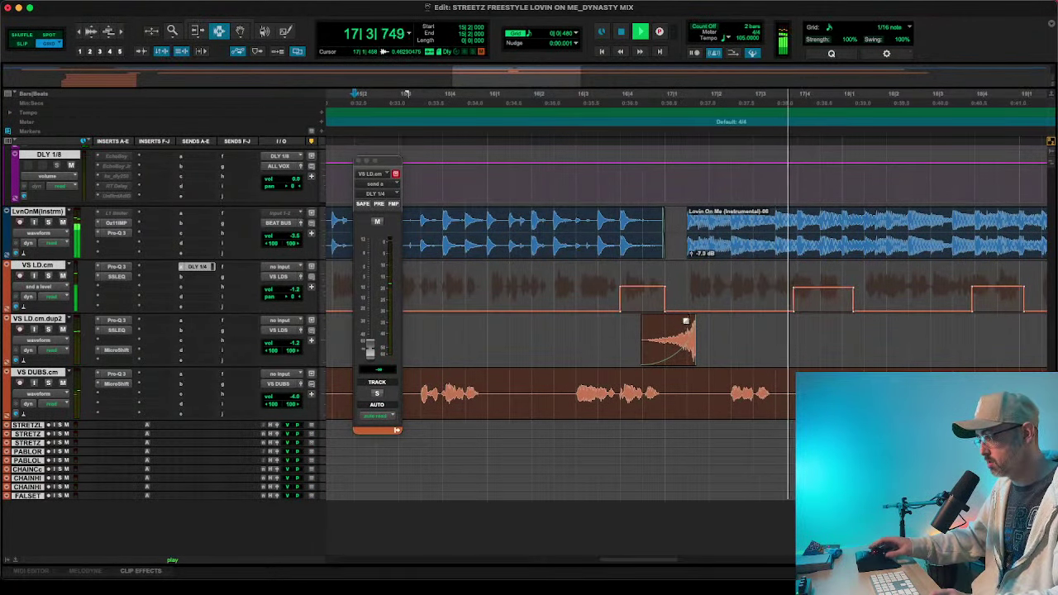
drag(649, 284, 650, 314)
- Move the DLY 1/4 send with its automation from VS LD.cm to send slot c of the VS LEAD bus
key(r)
key(r)
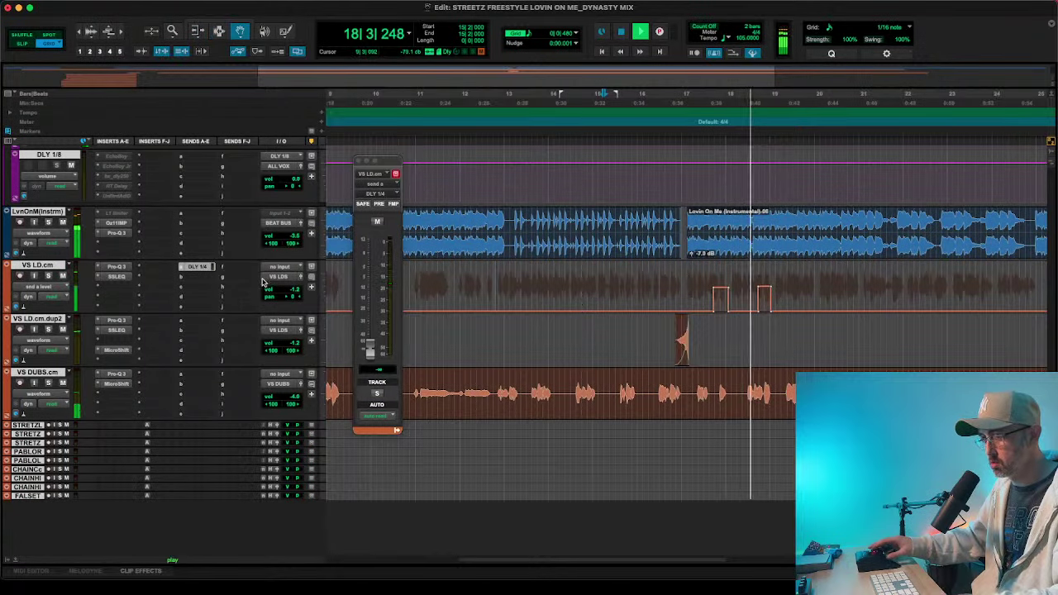
scroll(198, 165, down, 15)
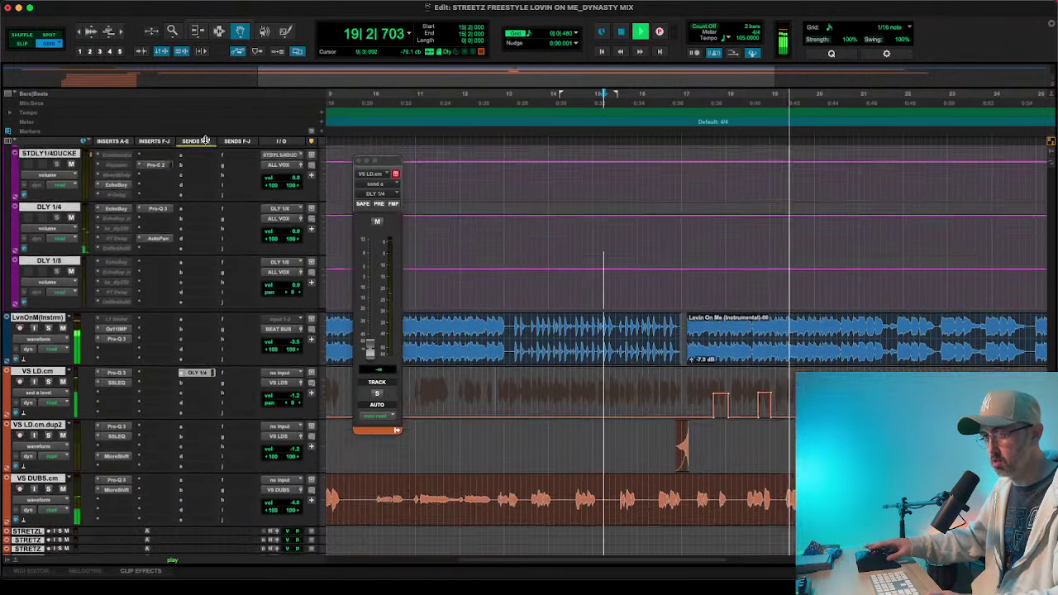
scroll(203, 147, up, 8)
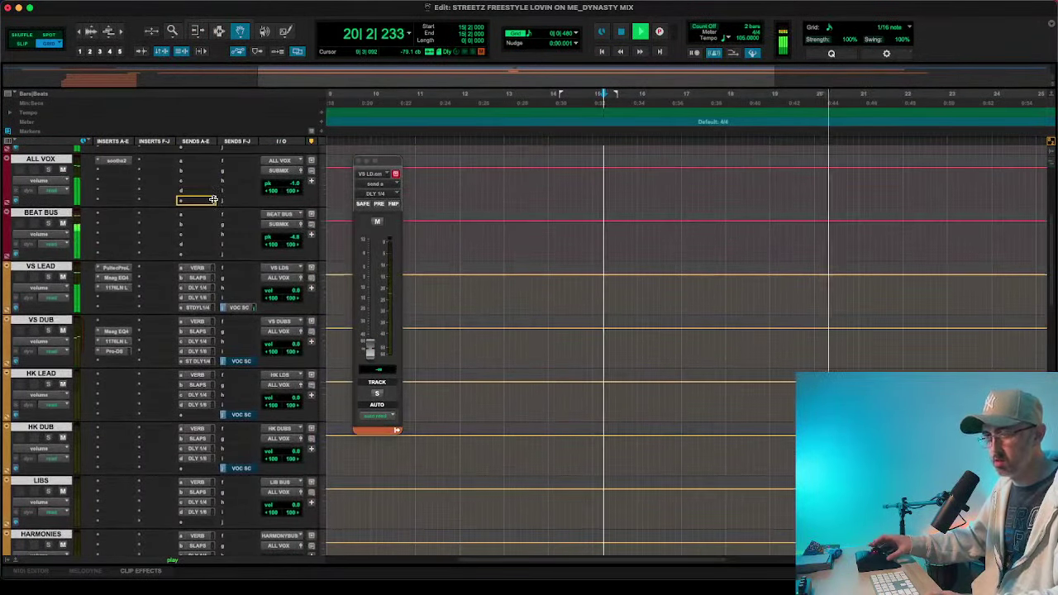
click(197, 289)
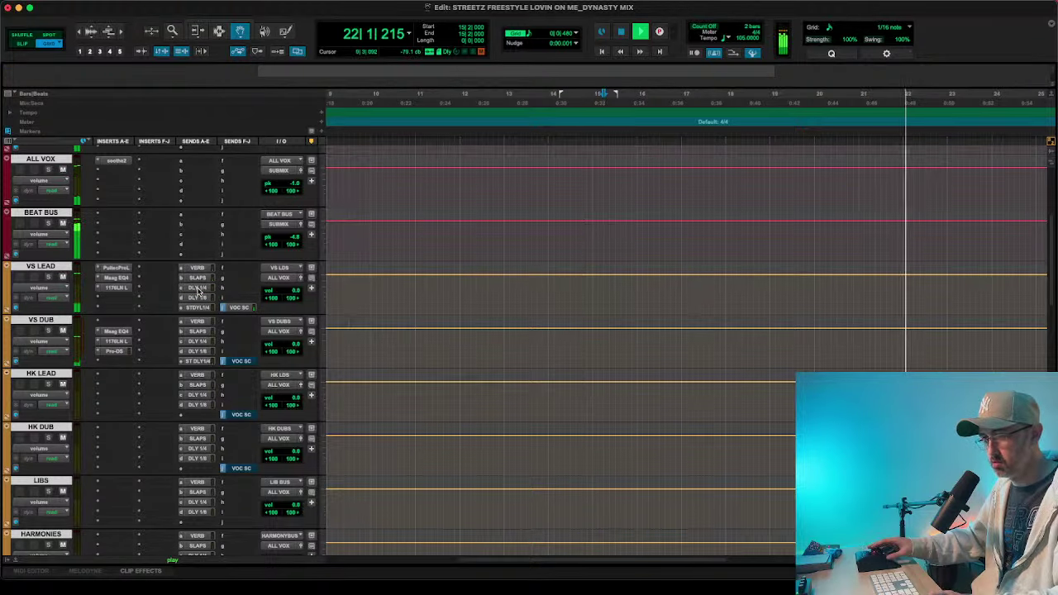
scroll(536, 330, down, 5)
scroll(715, 345, down, 8)
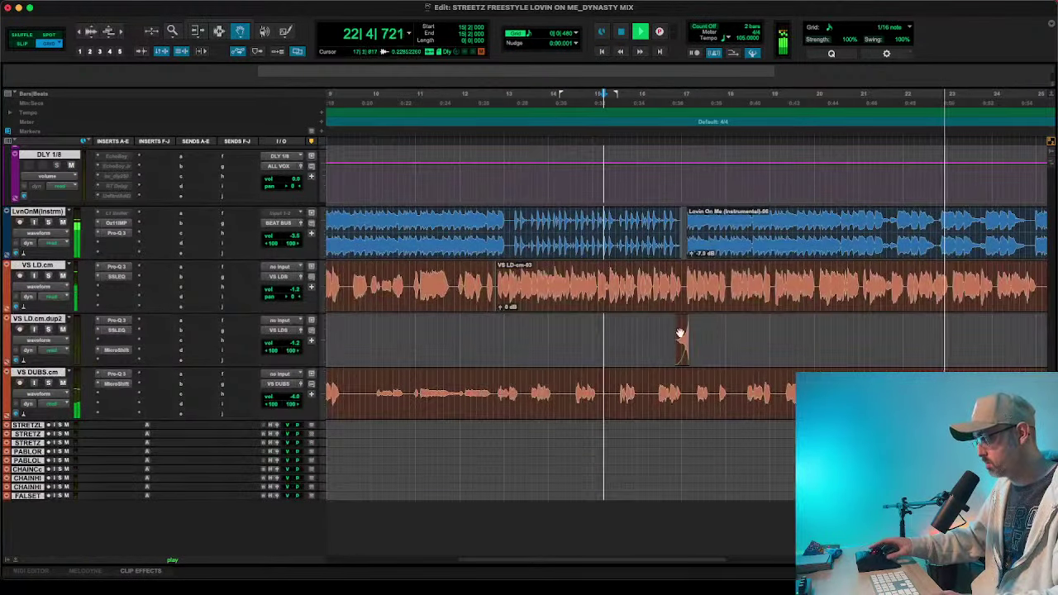
- Hide and make inactive the HK DUB, LIBS and HARMONIES tracks
scroll(679, 333, up, 10)
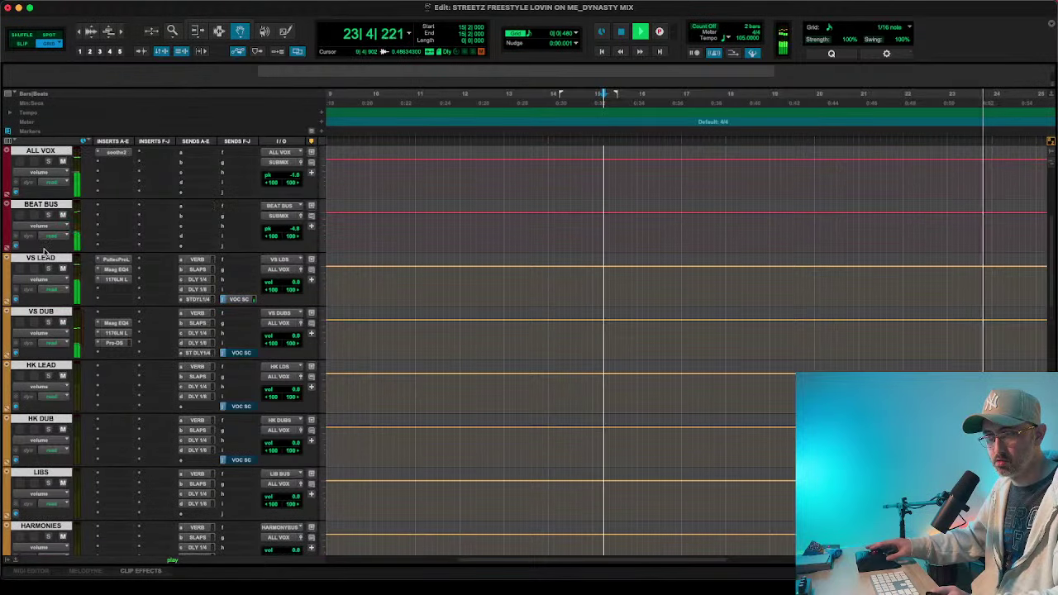
click(46, 258)
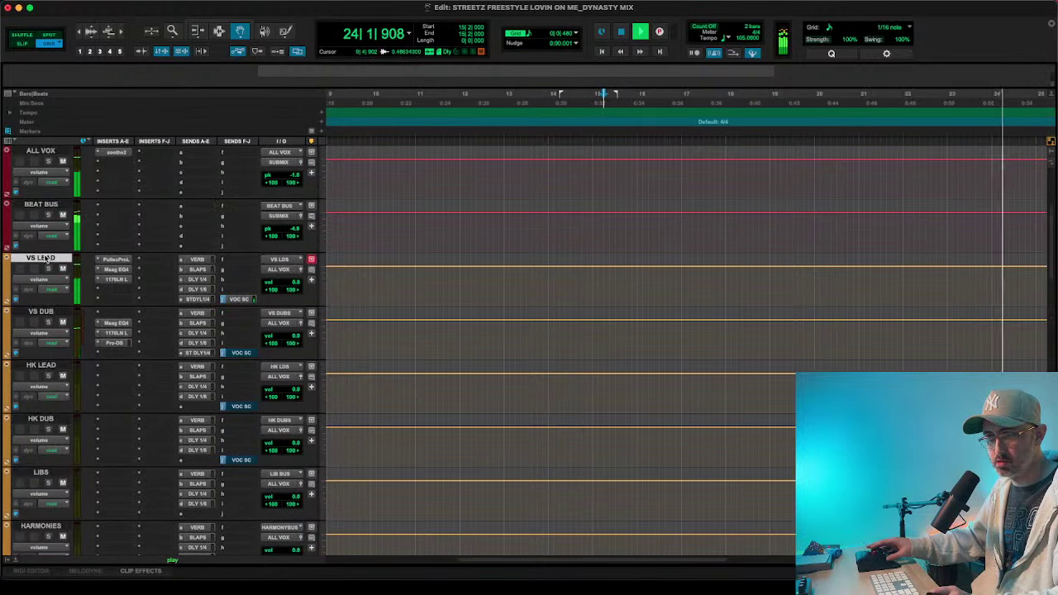
scroll(44, 420, down, 2)
shift+click(44, 419)
right_click(44, 419)
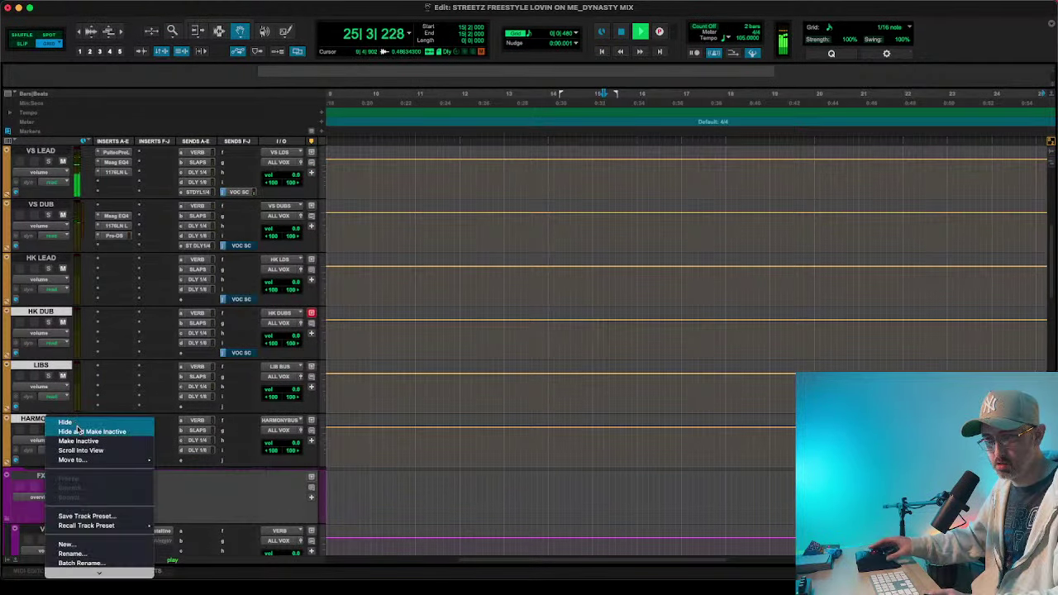
click(72, 431)
- Move the VS LEAD track directly above VS LD.cm, below the instrumental
scroll(45, 259, up, 1)
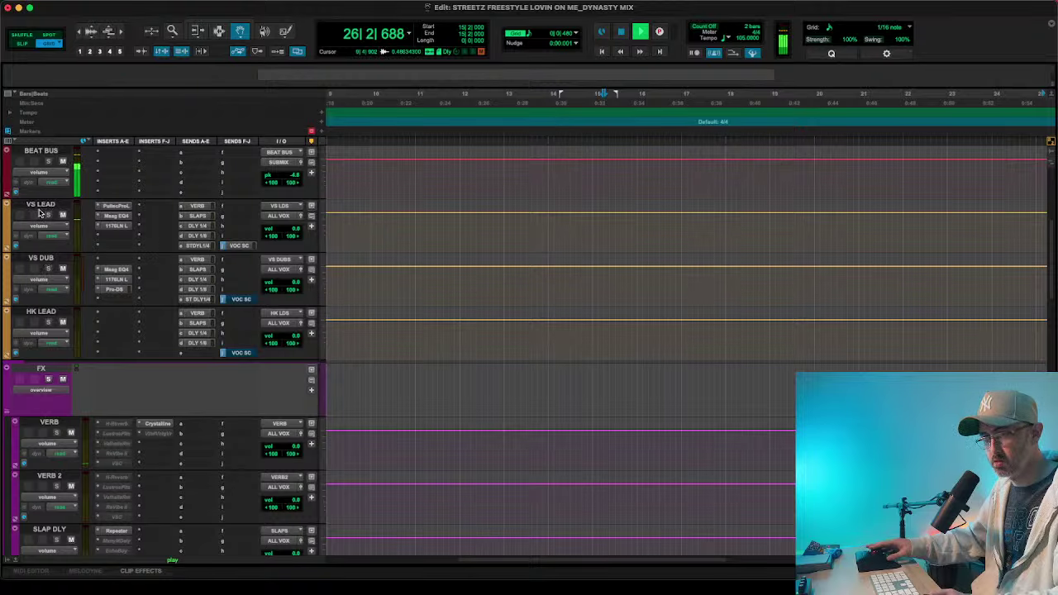
scroll(62, 482, down, 15)
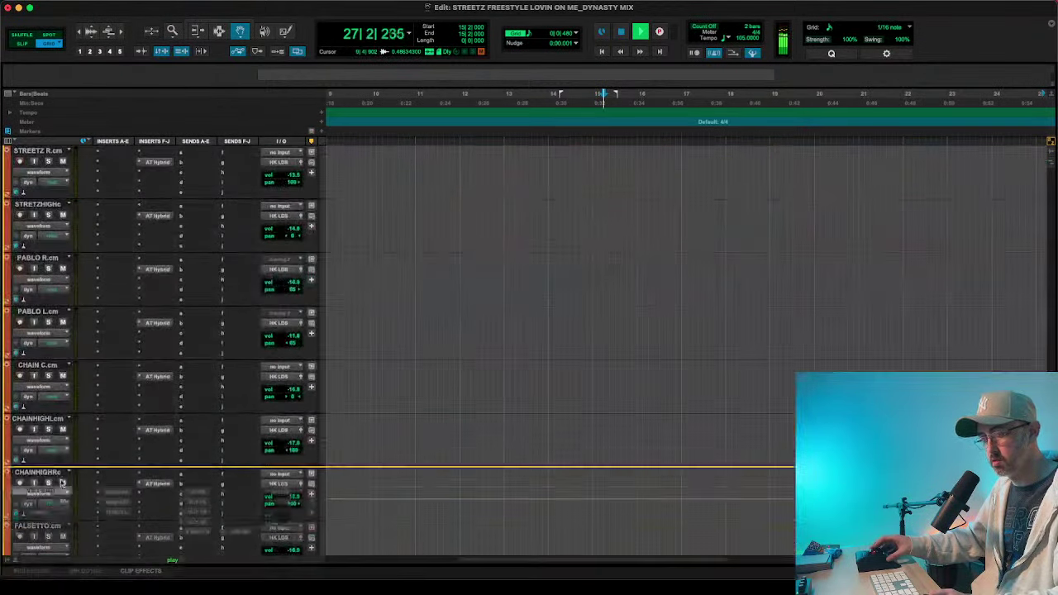
scroll(66, 330, up, 5)
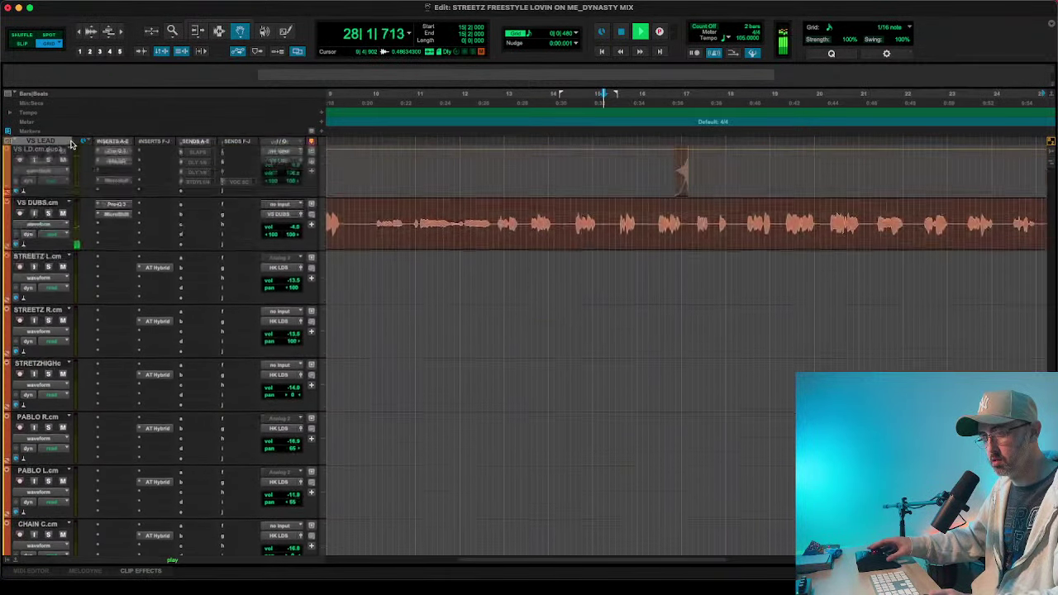
scroll(71, 144, up, 4)
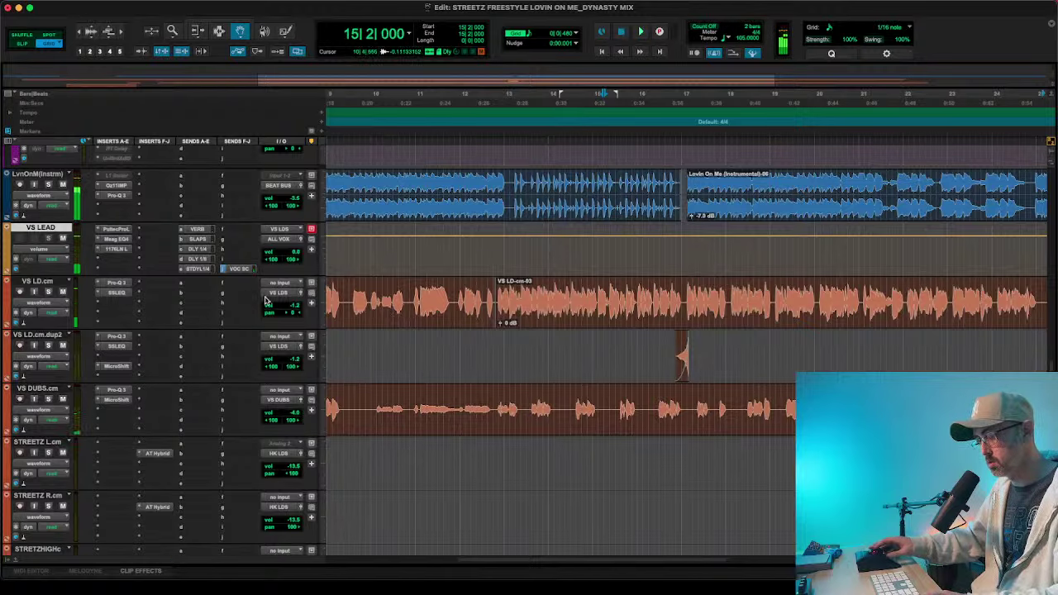
- Start playback and display the DLY 1/4 send c level automation on the VS LEAD track
key(space)
click(39, 248)
mouse_move(88, 325)
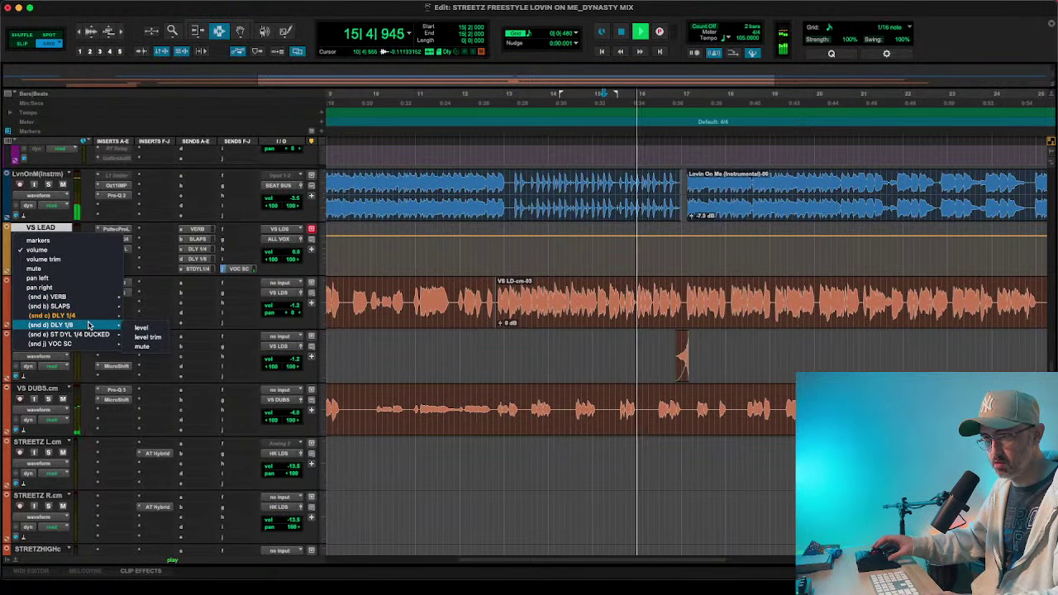
click(141, 327)
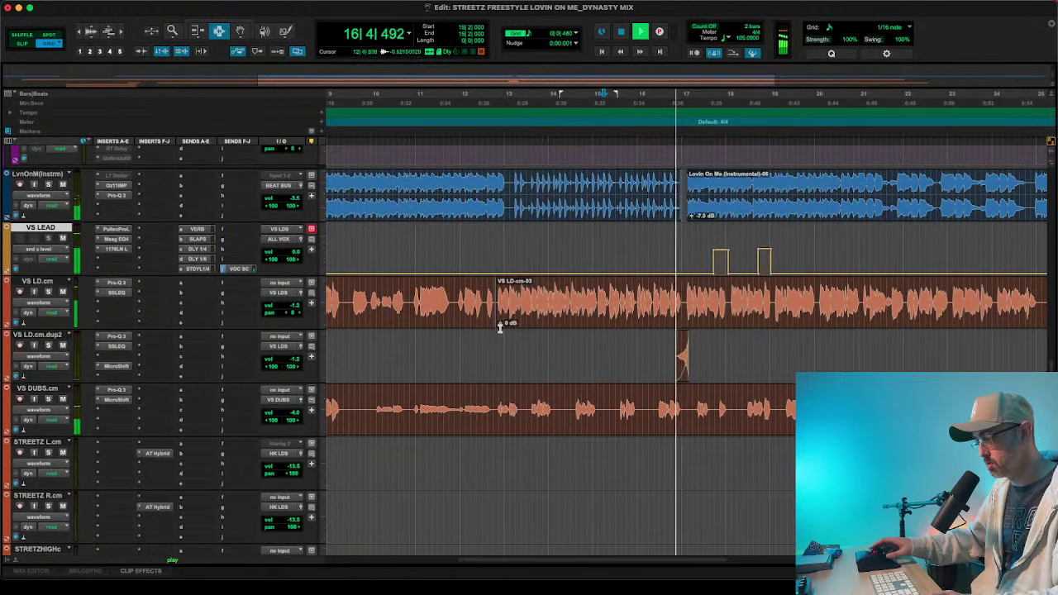
- Raise VS LEAD's DLY 1/4 send level to about -12.3 dB from 15|4|000 to 16|1|000 and play from 15|1|000
scroll(500, 328, right, 1)
click(480, 94)
key(t)
key(t)
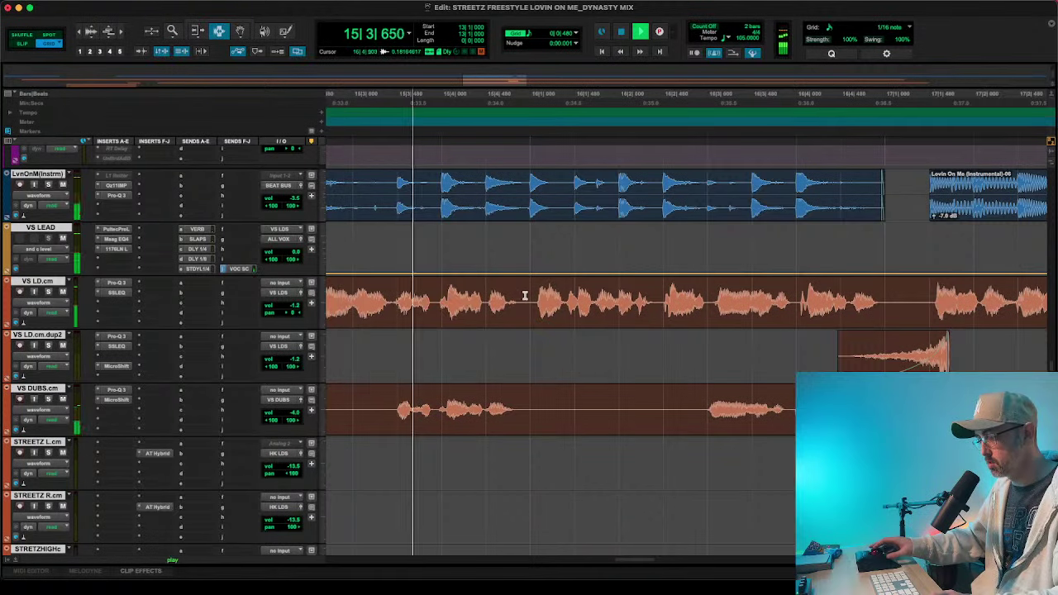
drag(440, 262, 513, 177)
key(F6)
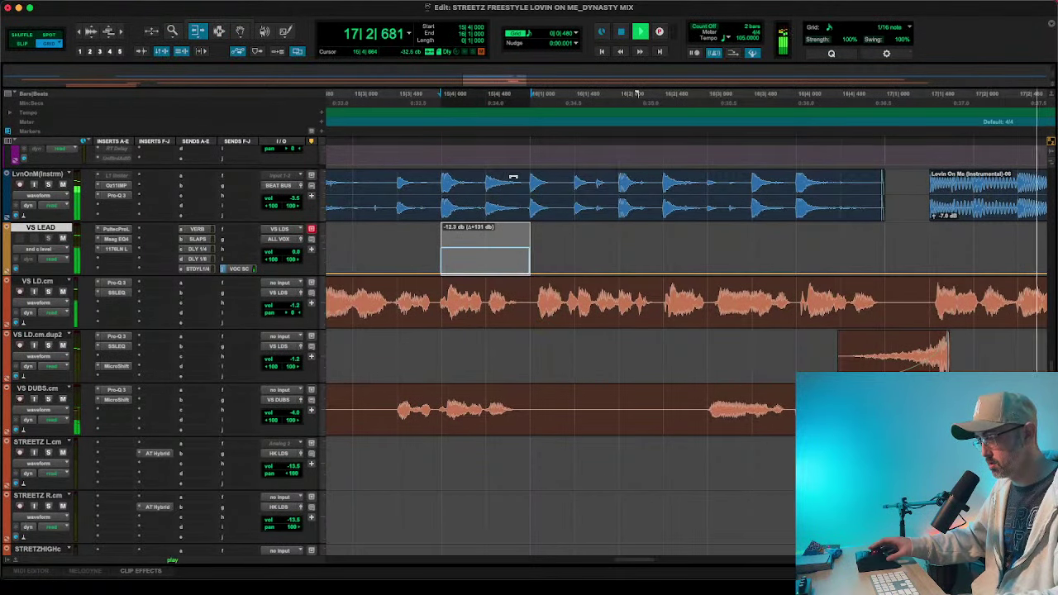
key(F7)
key(r)
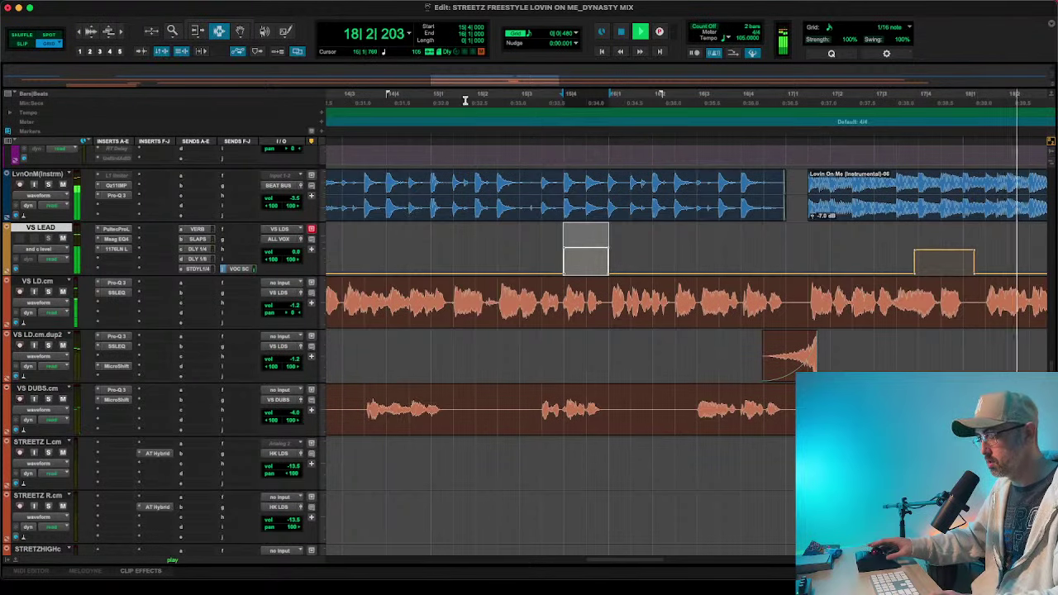
click(433, 98)
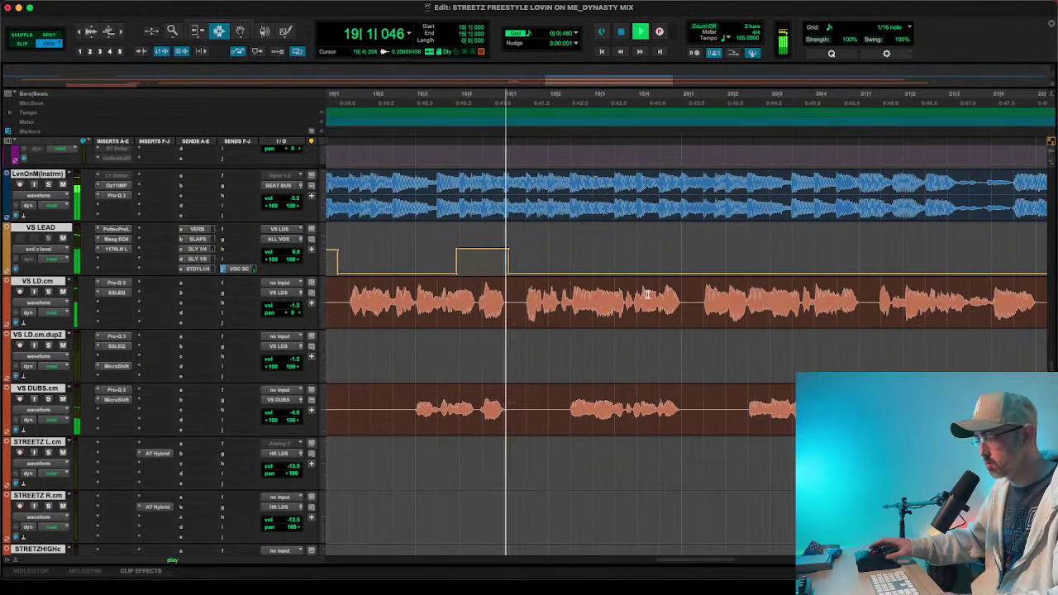
- Add a delay throw on VS LEAD by raising the DLY 1/4 send to about -13.1 dB from 19|4|000 to 20|1|000
drag(635, 248, 669, 186)
key(space)
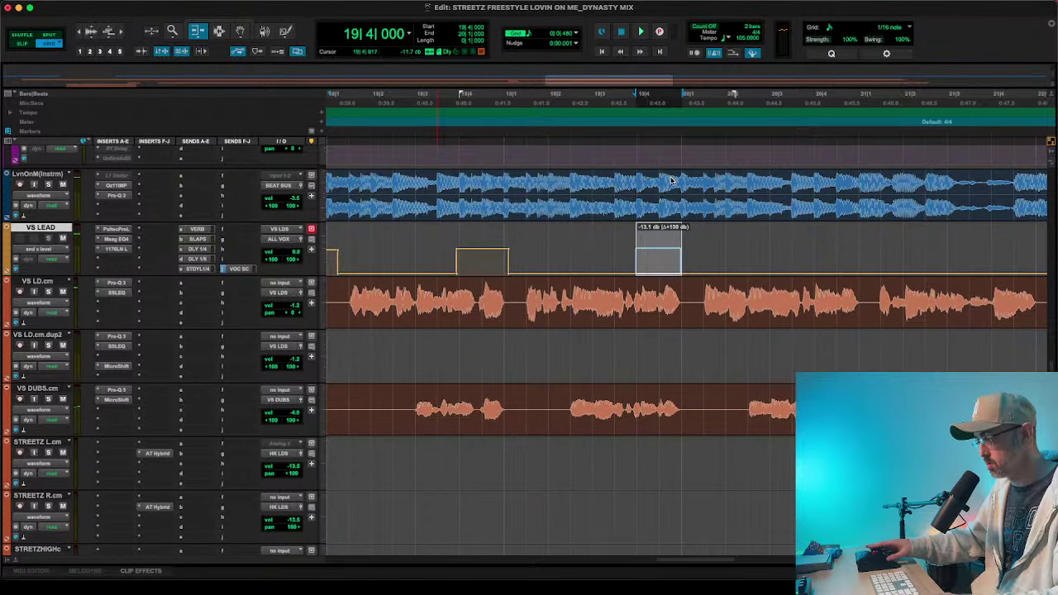
key(space)
key(space)
scroll(666, 261, right, 3)
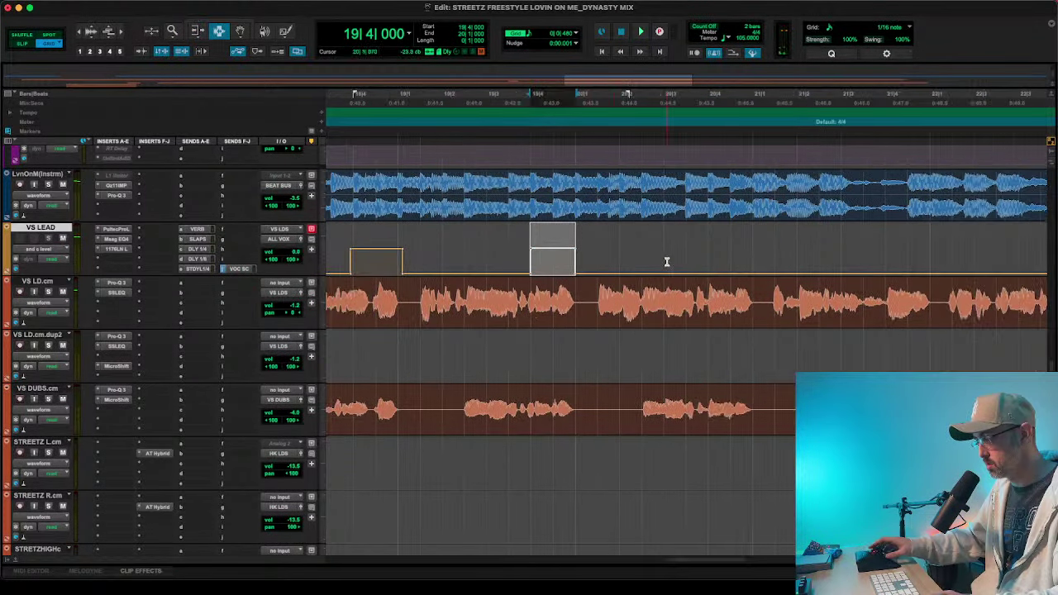
- Raise VS LEAD's DLY 1/4 send level from 20|4|000 to 21|1|000 for another throw and play that phrase ending
drag(706, 258, 735, 205)
key(space)
key(space)
drag(741, 166, 741, 165)
key(space)
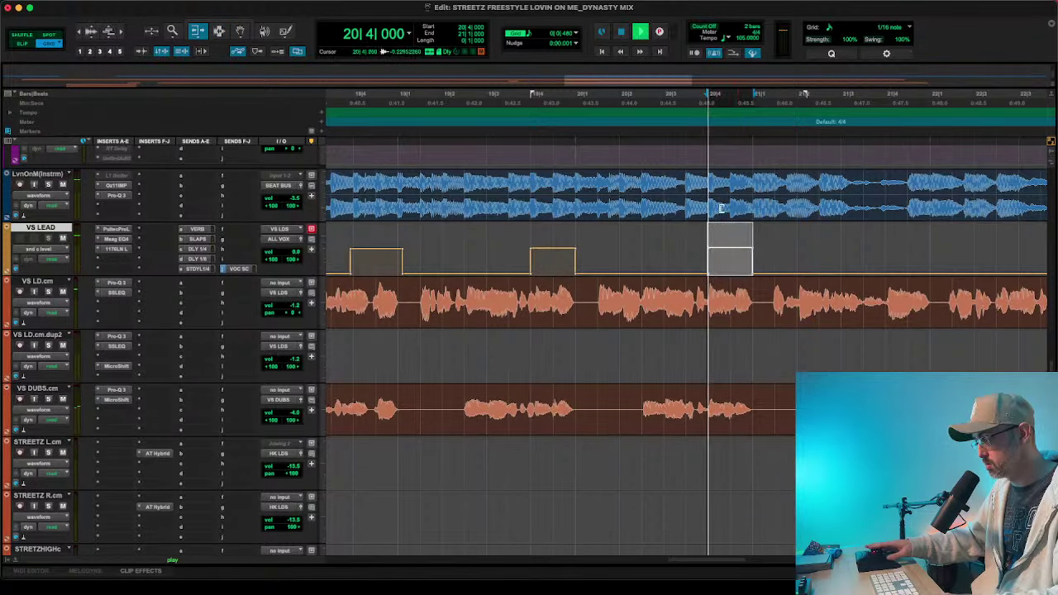
- Add two delay throws on VS LEAD by raising the DLY 1/4 send from 21|4|000 to 22|1|000 and 22|4|000 to 23|1|000
scroll(716, 221, right, 6)
key(space)
key(F7)
click(640, 268)
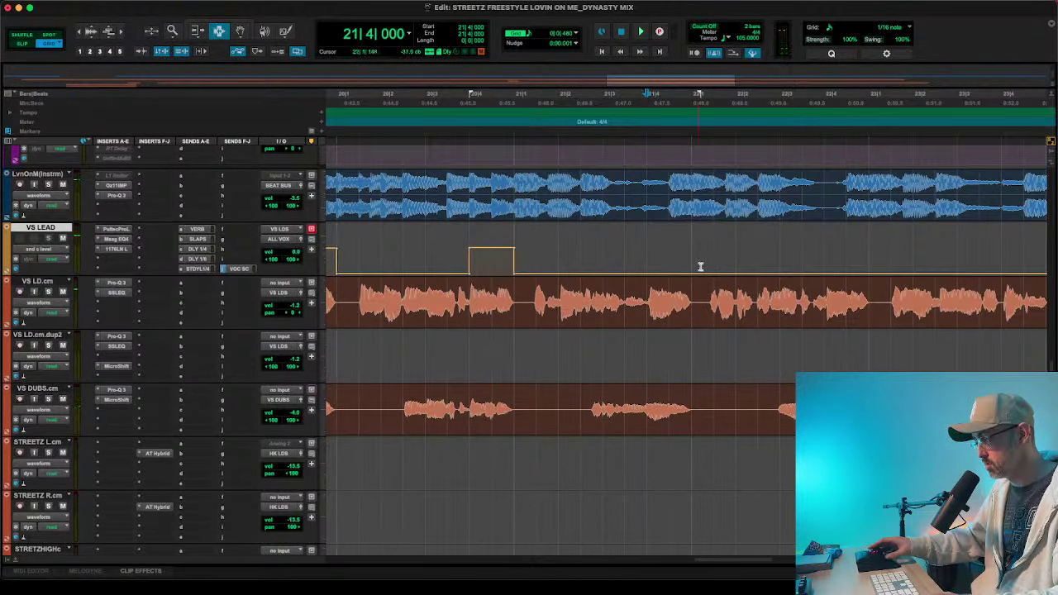
drag(690, 267, 678, 174)
drag(824, 264, 868, 265)
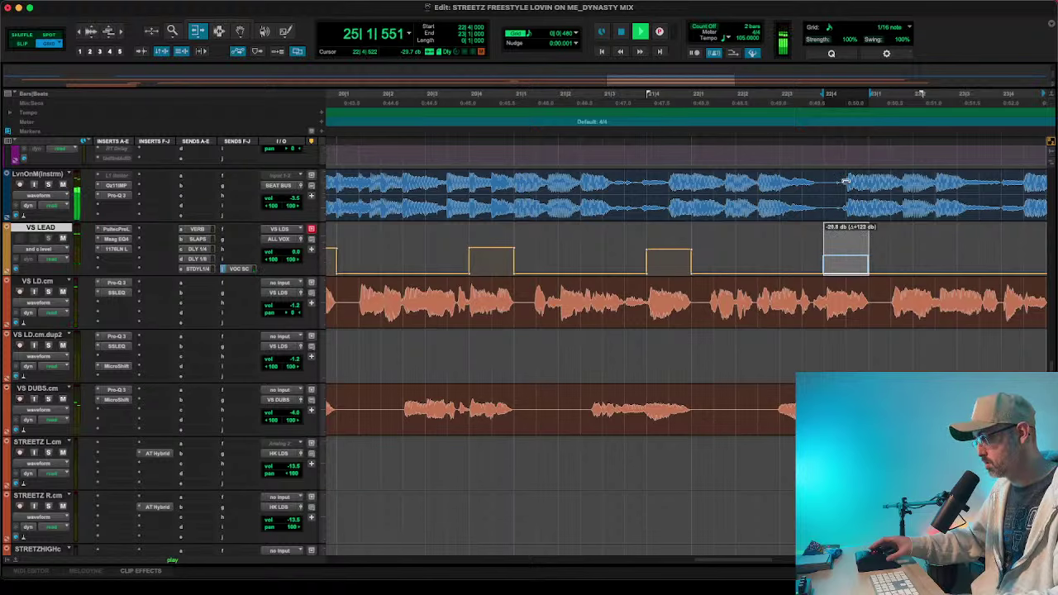
- Play the throws from 14|1|480 and slightly raise VS LEAD's DLY 1/4 send level for the throw at 21|4|000
key(r)
key(r)
key(r)
key(r)
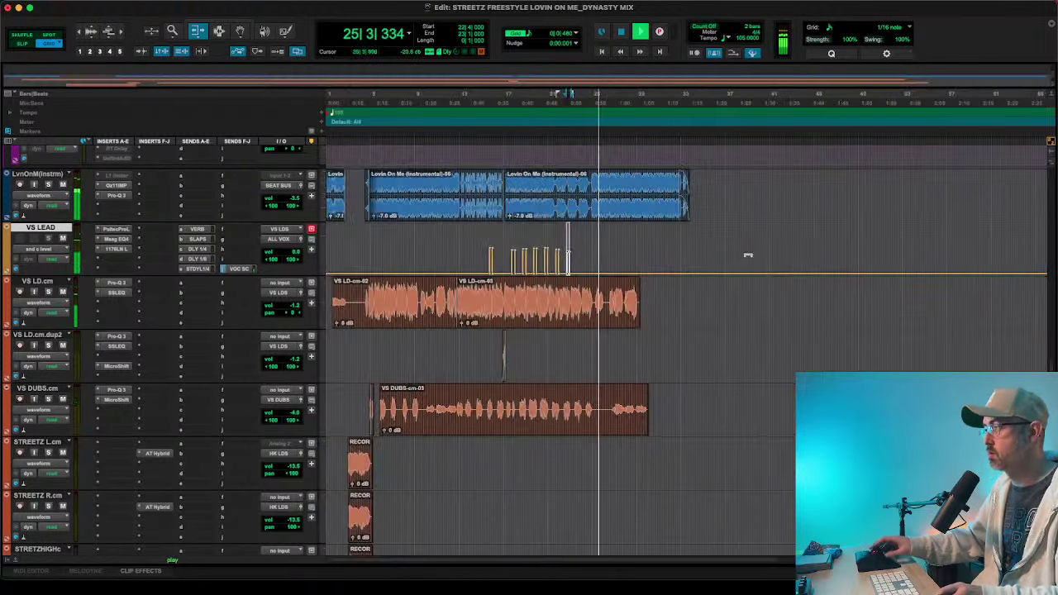
click(472, 108)
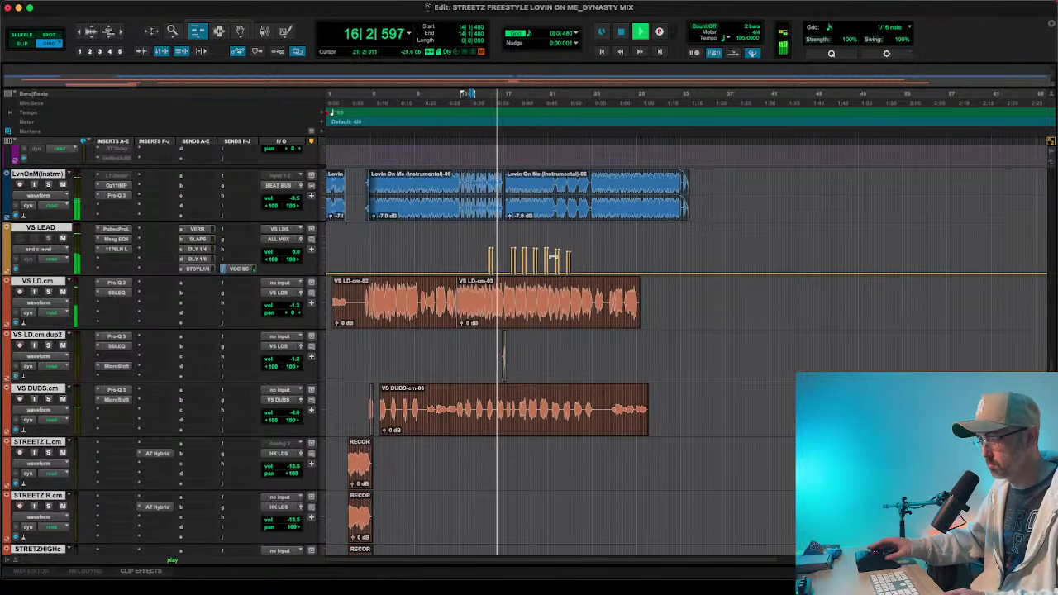
drag(556, 256, 557, 252)
key(F7)
- Select the reversed swell clip leading into bar 17 on VS LD.cm.dup2 and set the grid to 0|0|060
scroll(503, 307, up, 5)
scroll(518, 352, down, 5)
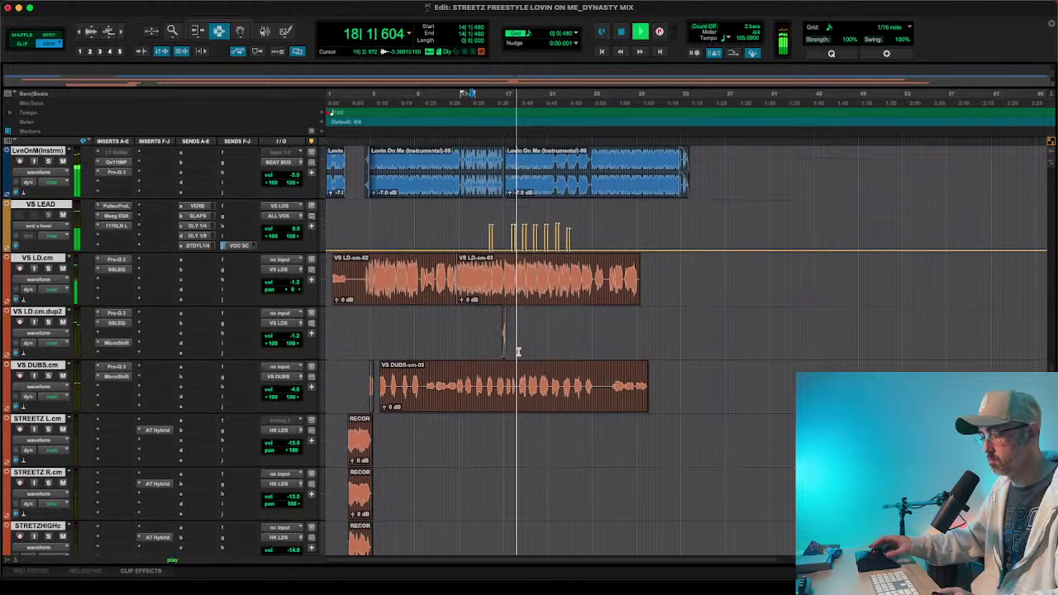
key(t)
key(t)
key(t)
key(t)
key(t)
scroll(597, 309, right, 10)
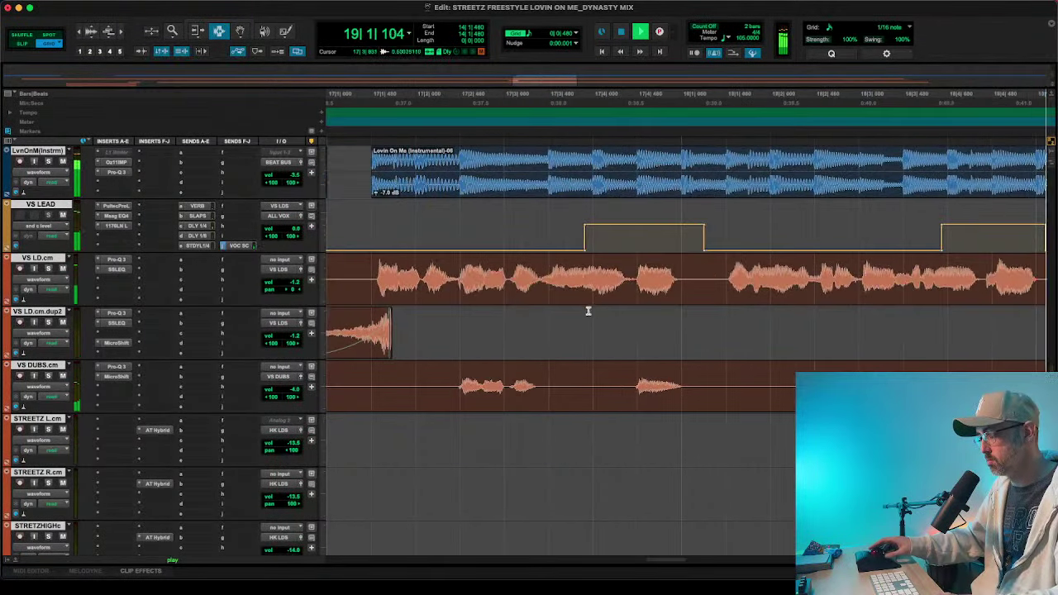
scroll(439, 334, left, 2)
click(442, 334)
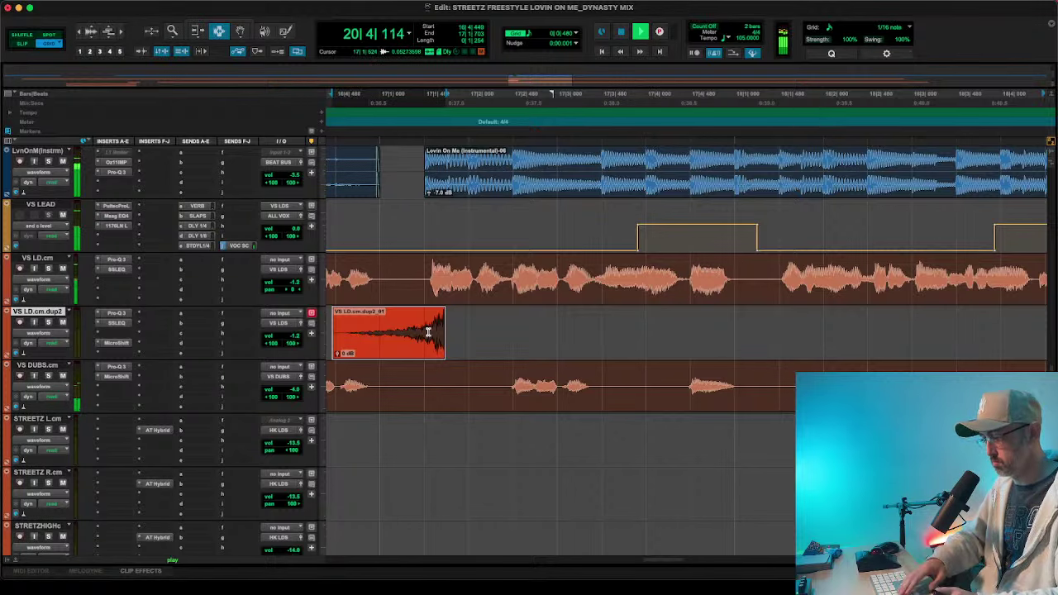
scroll(428, 331, up, 6)
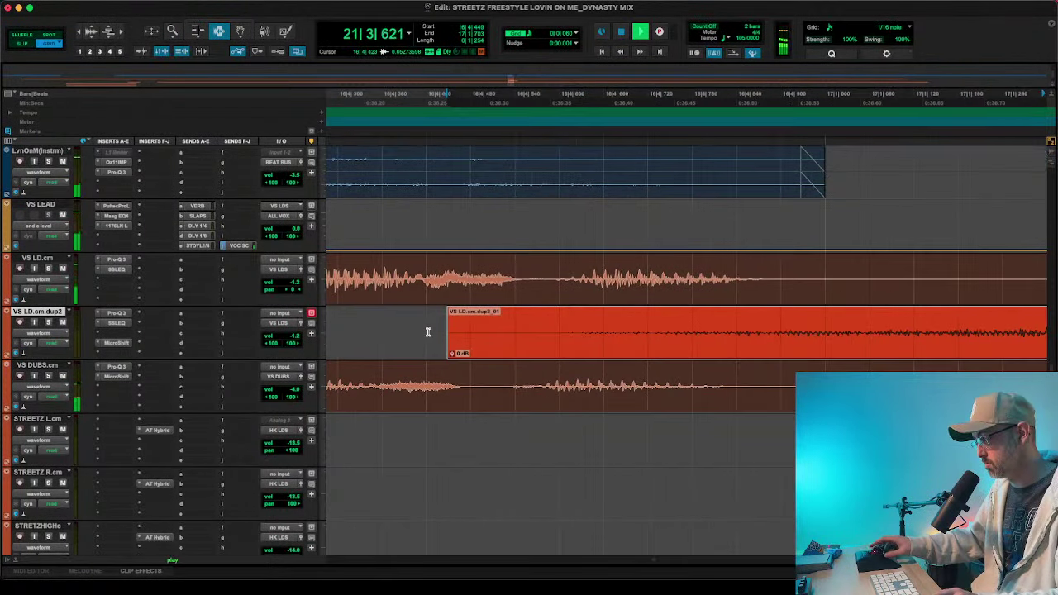
scroll(543, 314, down, 2)
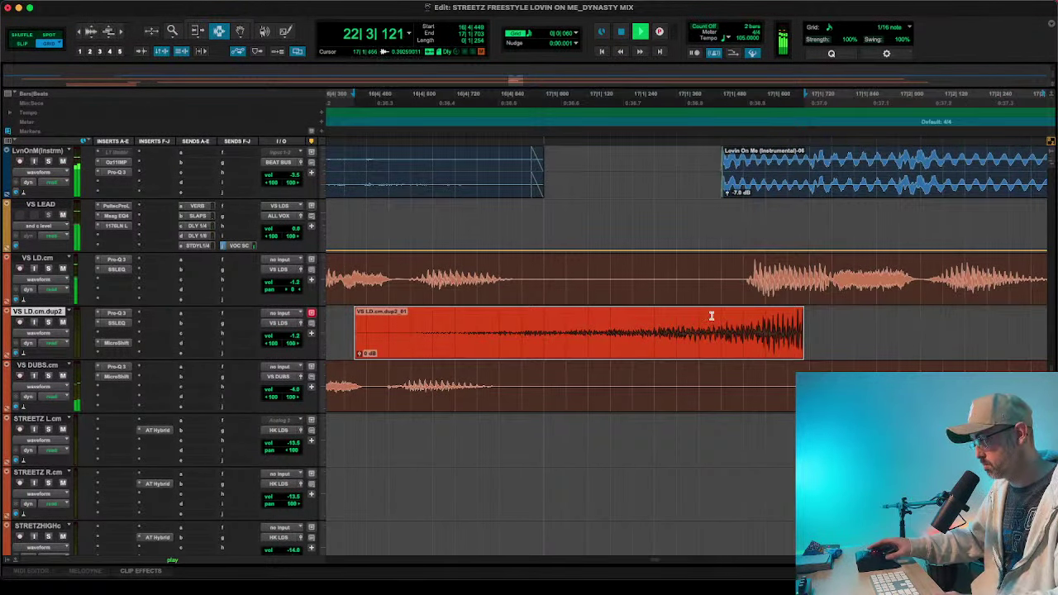
- Cut five 60-tick gaps into the VS LD.cm.dup2 swell between 17|1|060 and 17|1|600 to create a stutter
click(758, 326)
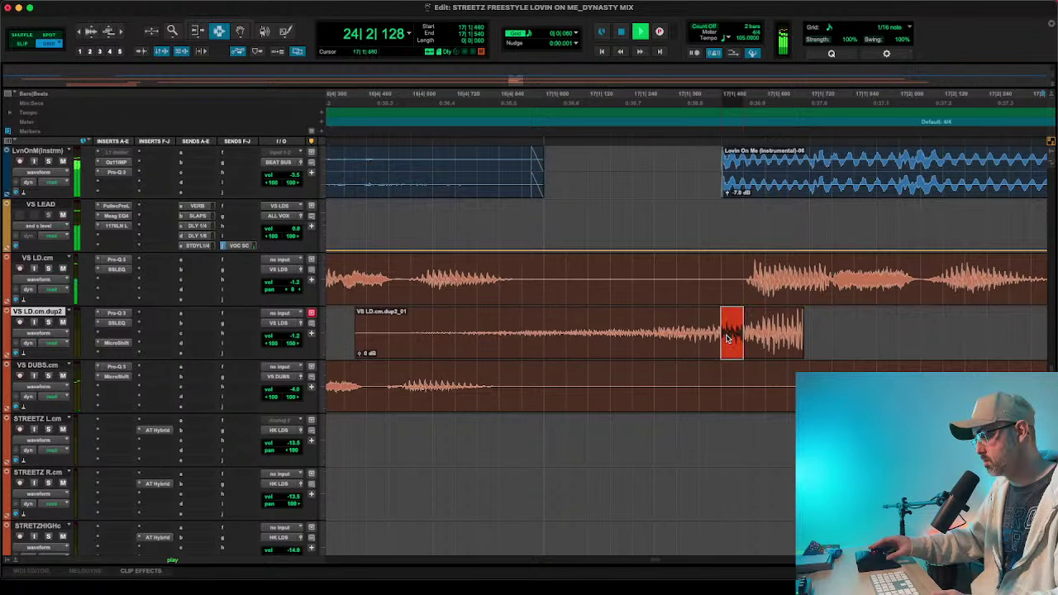
click(579, 327)
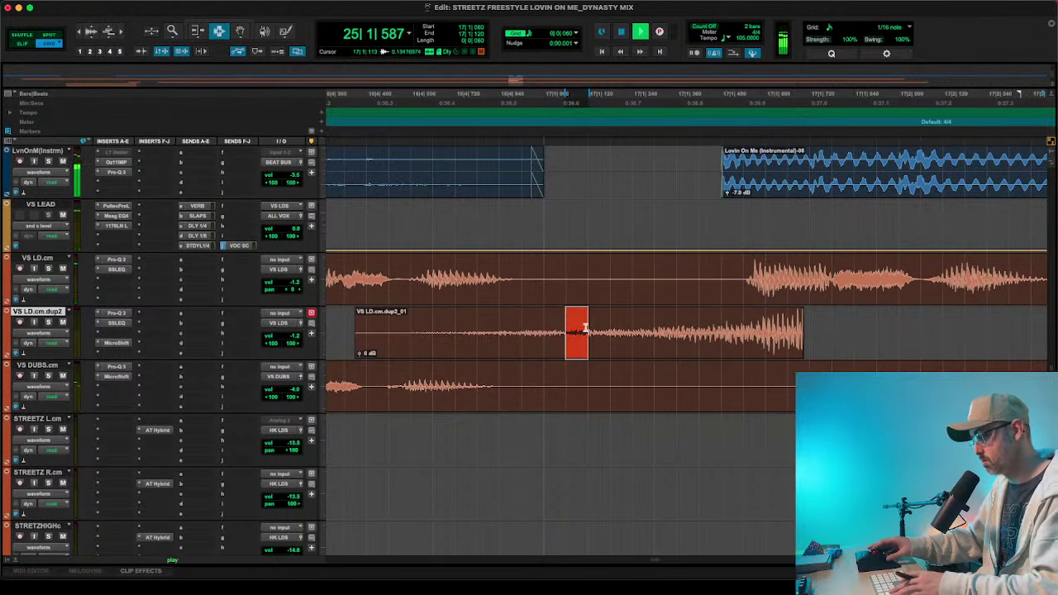
key(BackSpace)
key(BackSpace)
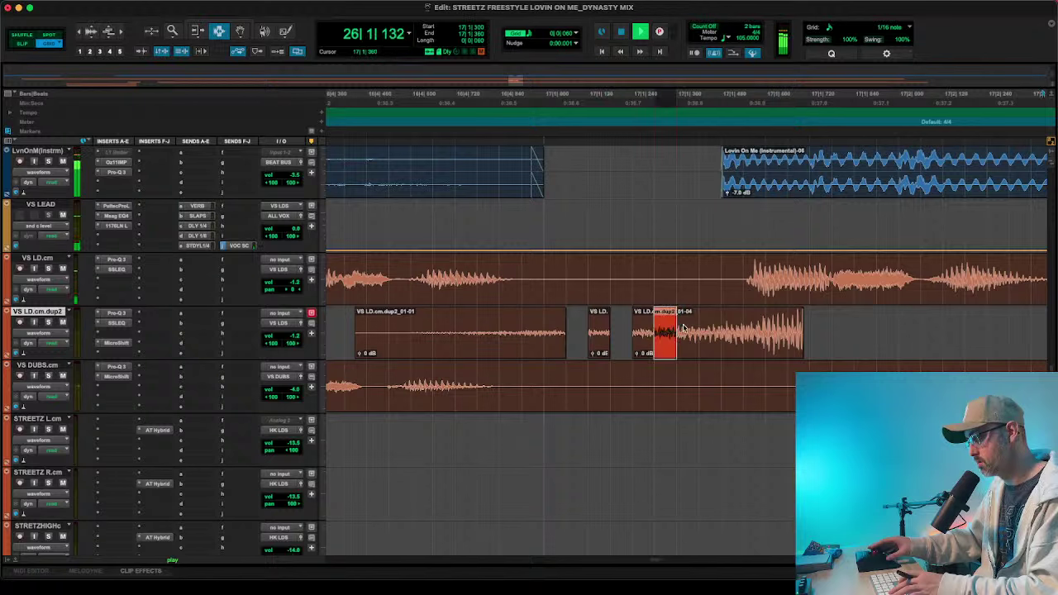
key(BackSpace)
key(BackSpace)
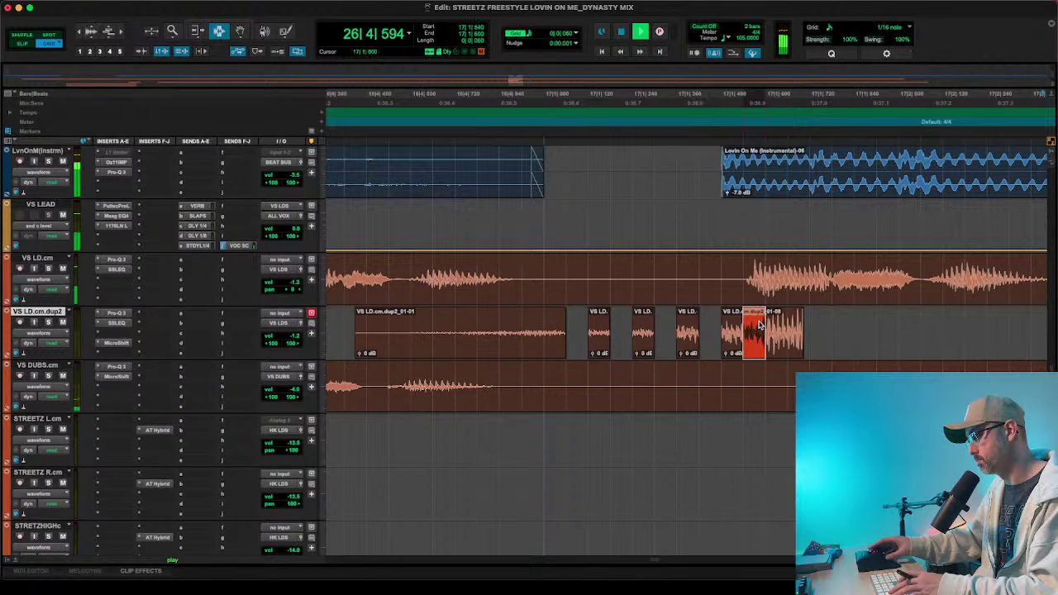
key(BackSpace)
- Try batch fades on the stutter slices from 16|4|840 to 17|1|780, and undo them
drag(823, 331, 499, 314)
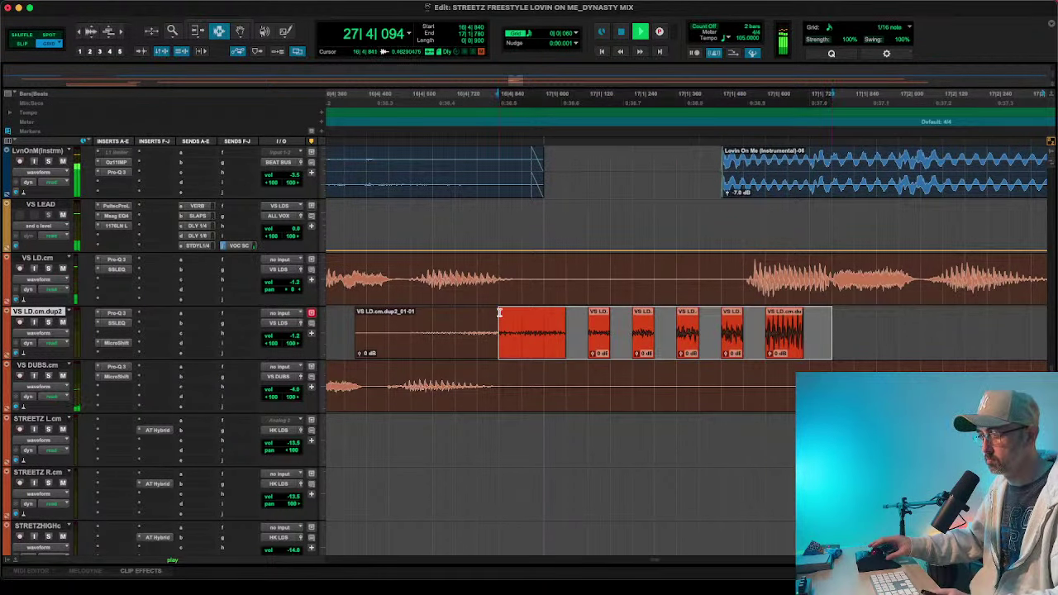
key(ctrl+f)
click(616, 241)
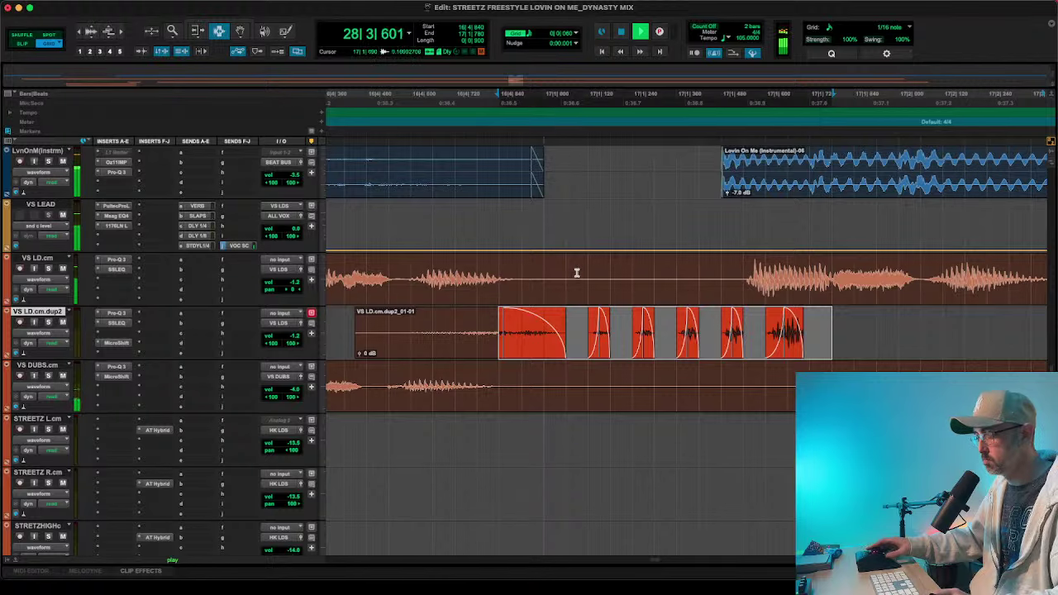
key(super+z)
key(super+t)
key(ctrl+z)
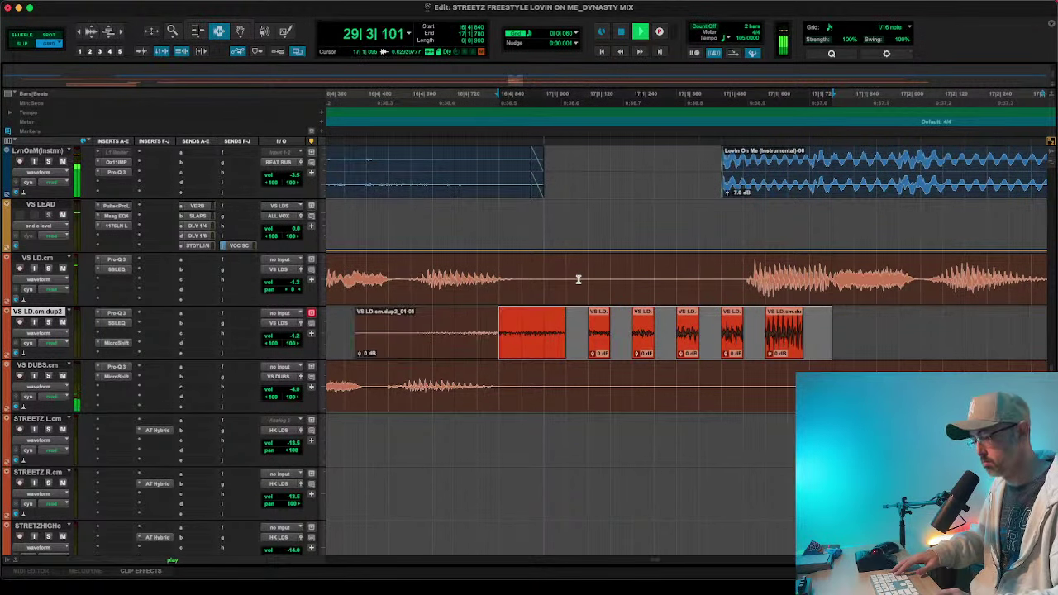
- Apply short batch fades to the stutter slices, with a 5 ms fade-in length
key(ctrl+f)
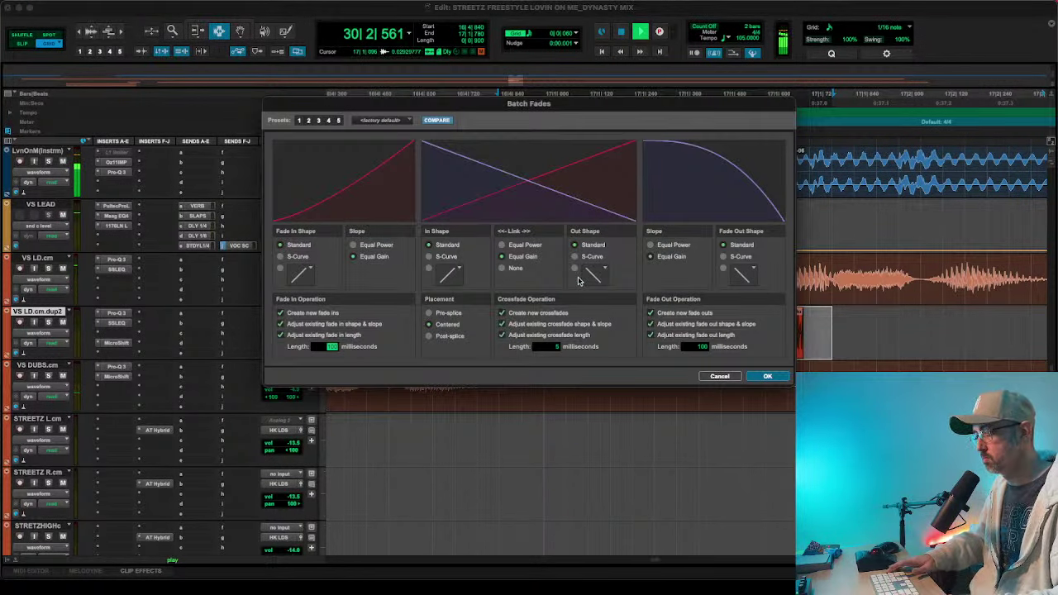
key(Return)
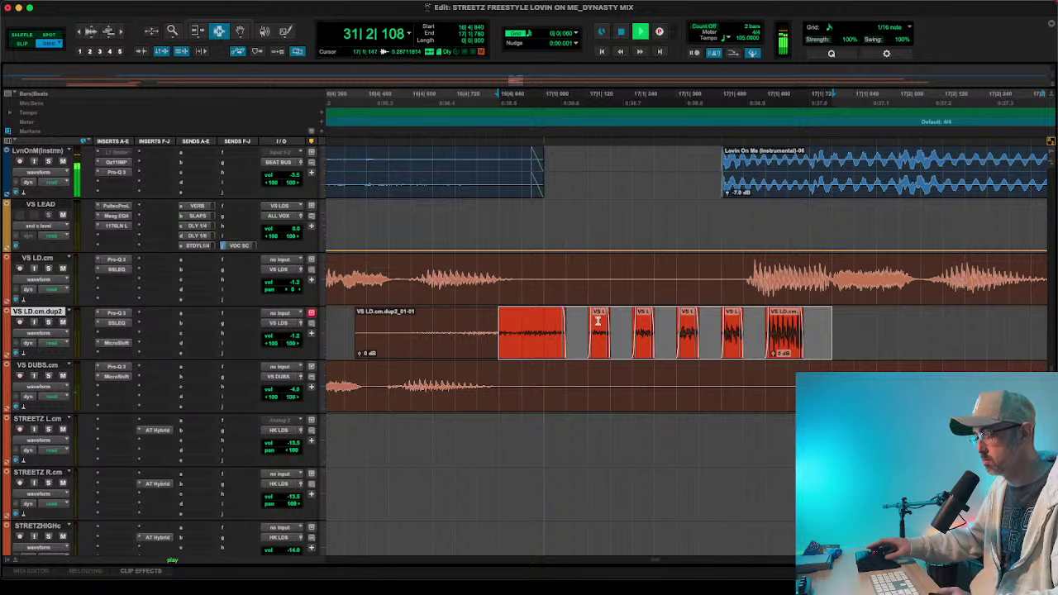
key(ctrl+f)
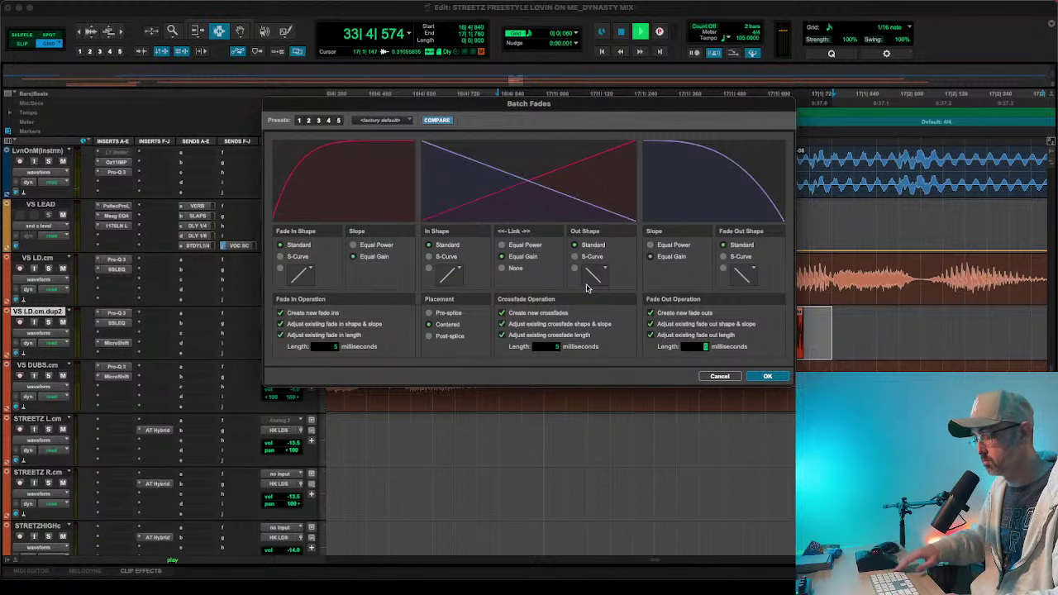
key(Return)
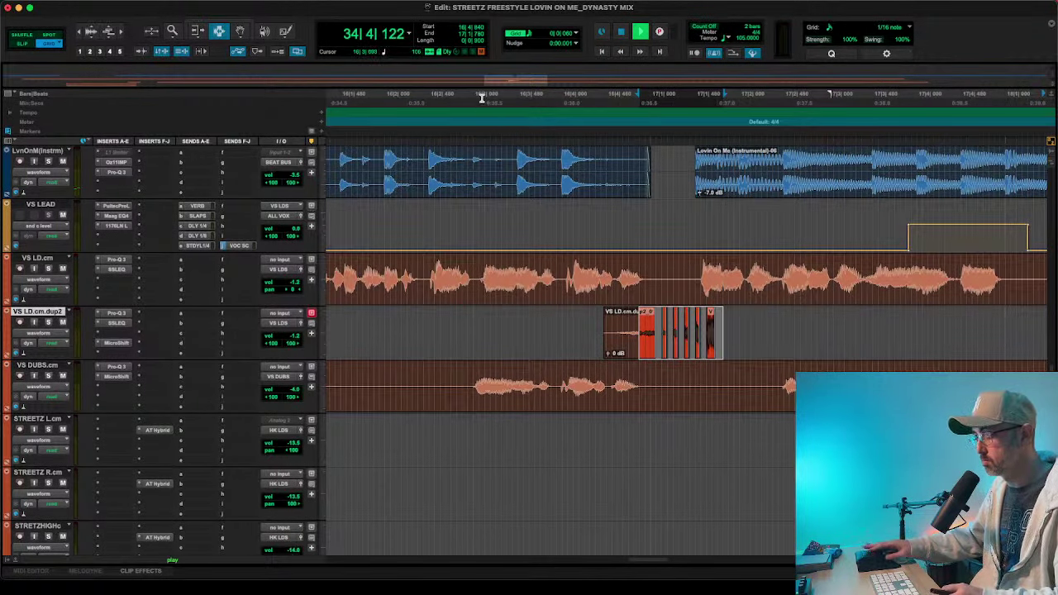
- Play the stuttered swell from about 16|3, and undo its fades and gap cuts
click(481, 97)
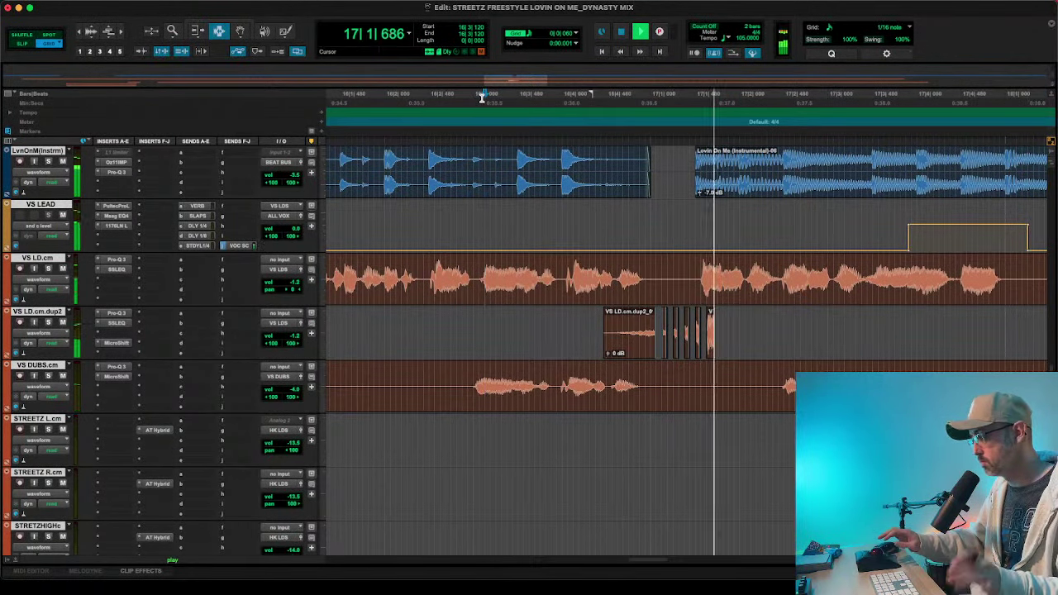
key(super+z)
key(super+z)
key(super+z)
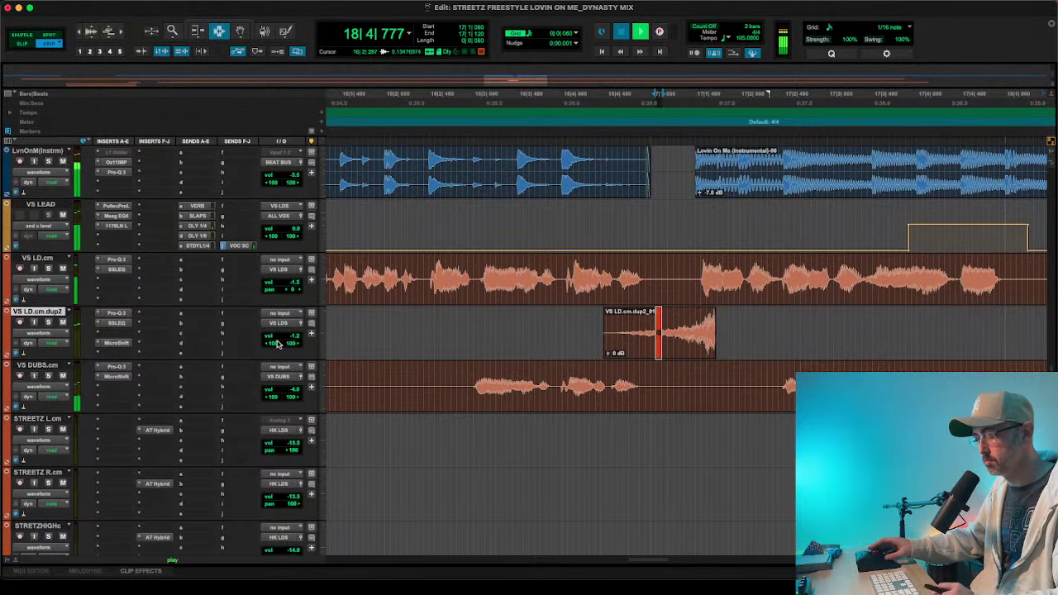
- Set the VS LD.cm.dup2 track volume to -1.0 dB
key(space)
click(281, 339)
key(space)
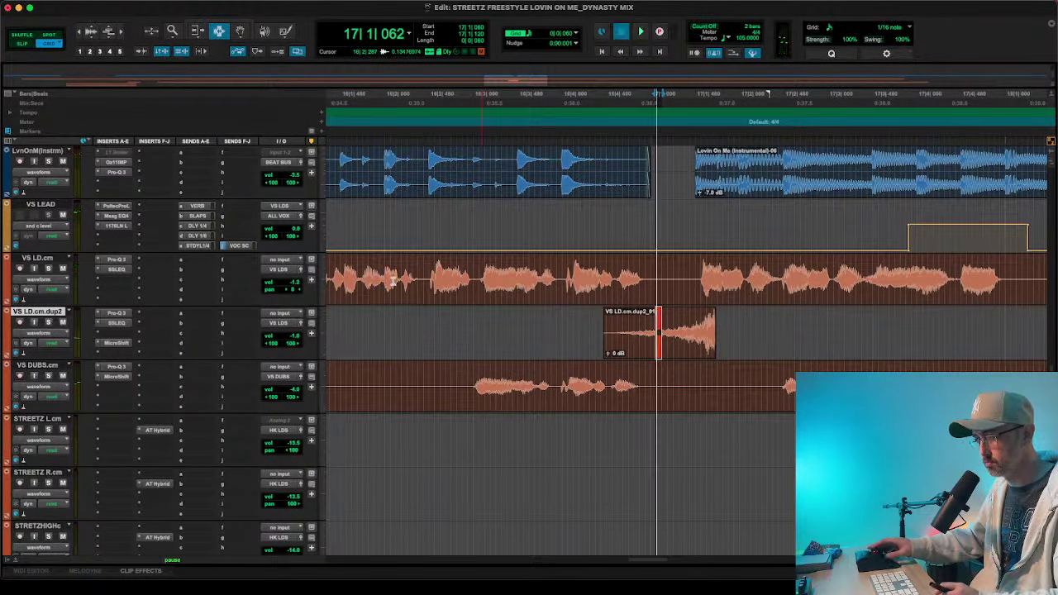
key(space)
- Inspect the swell's alignment with the lead vocal at bar 17, and play the build-up from 10|3|420 through the beat drop
key(r)
key(r)
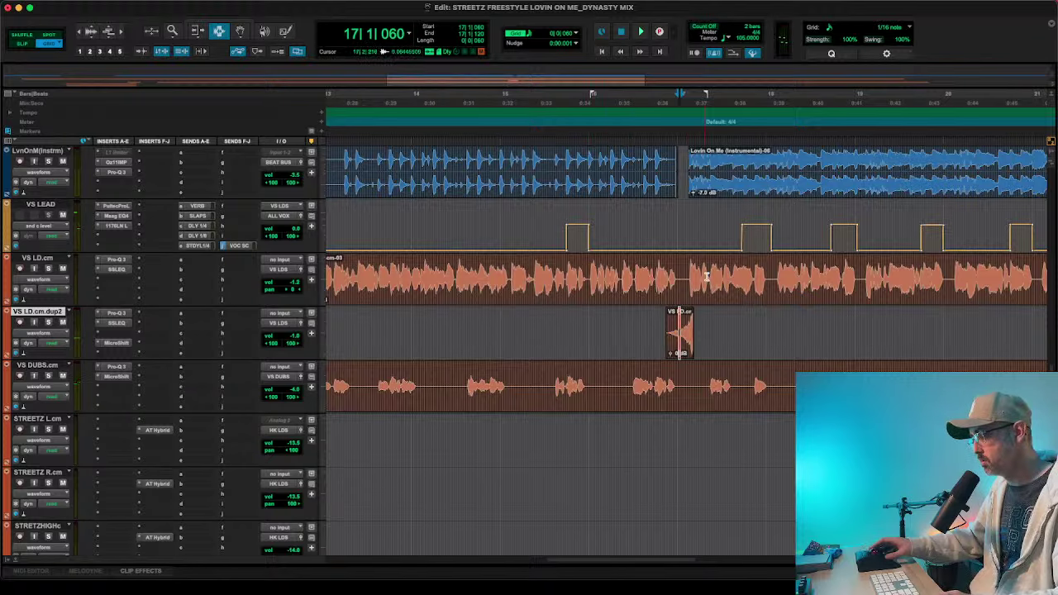
click(706, 277)
key(t)
key(t)
key(t)
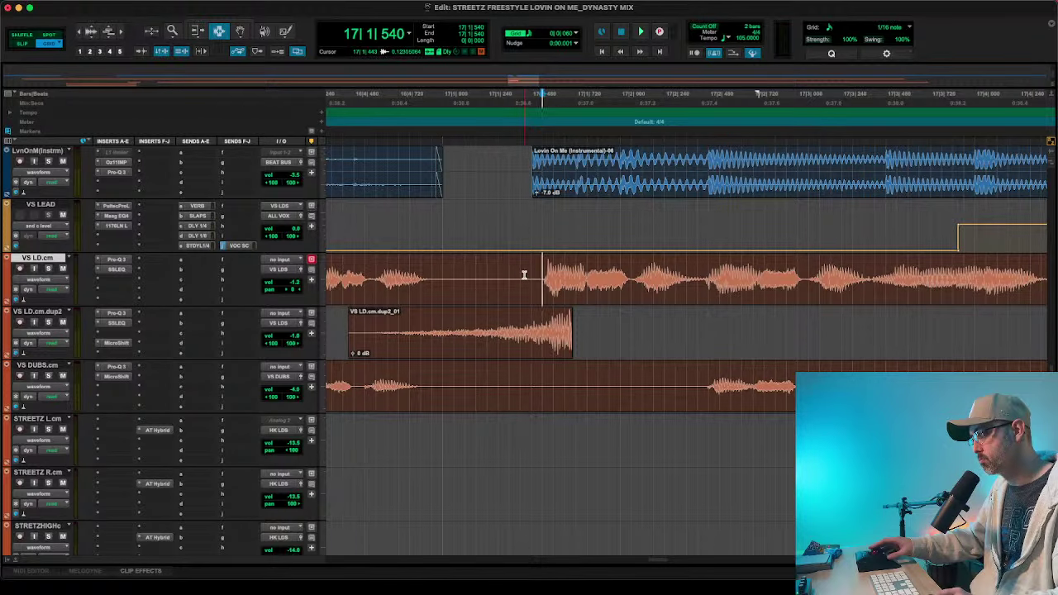
key(r)
key(r)
click(356, 108)
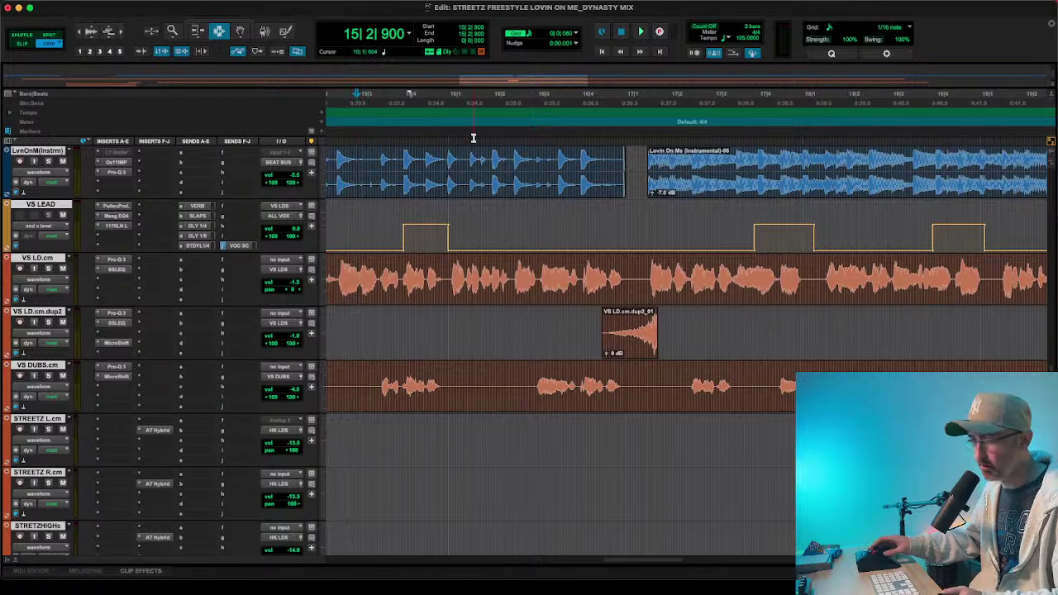
key(r)
key(r)
click(388, 96)
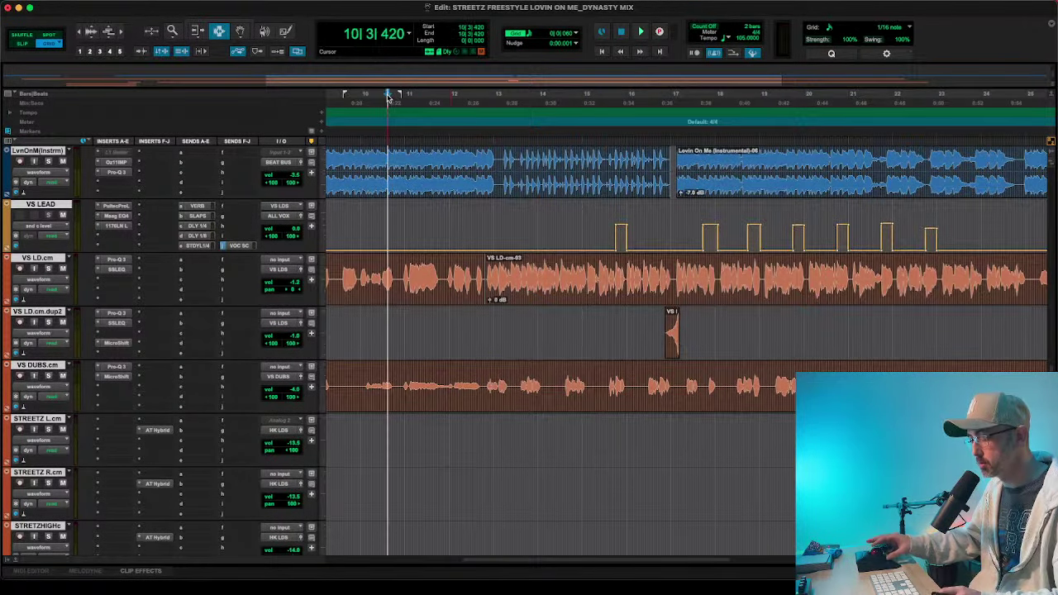
key(space)
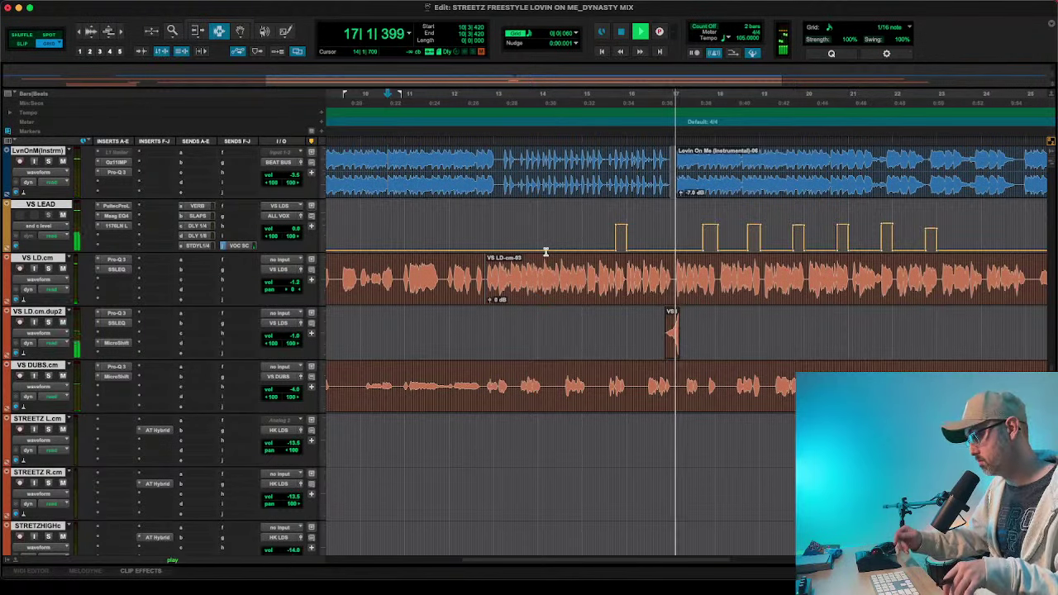
- Raise VS LEAD's DLY 1/4 send level from 16|4|000 to 17|1|000 and play the throw from 15|2|660
click(663, 242)
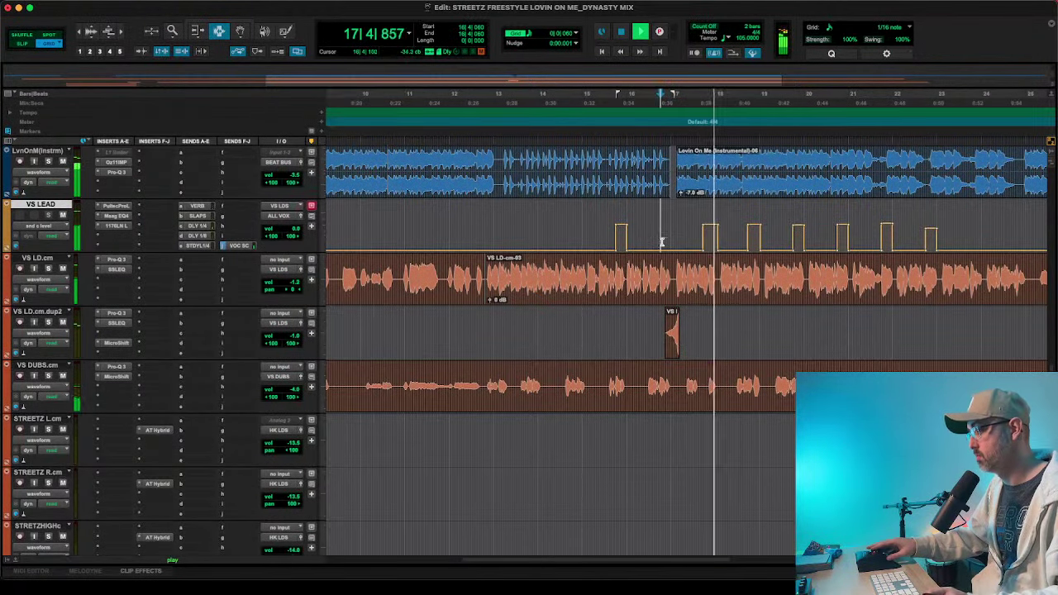
key(t)
key(t)
drag(678, 244, 745, 244)
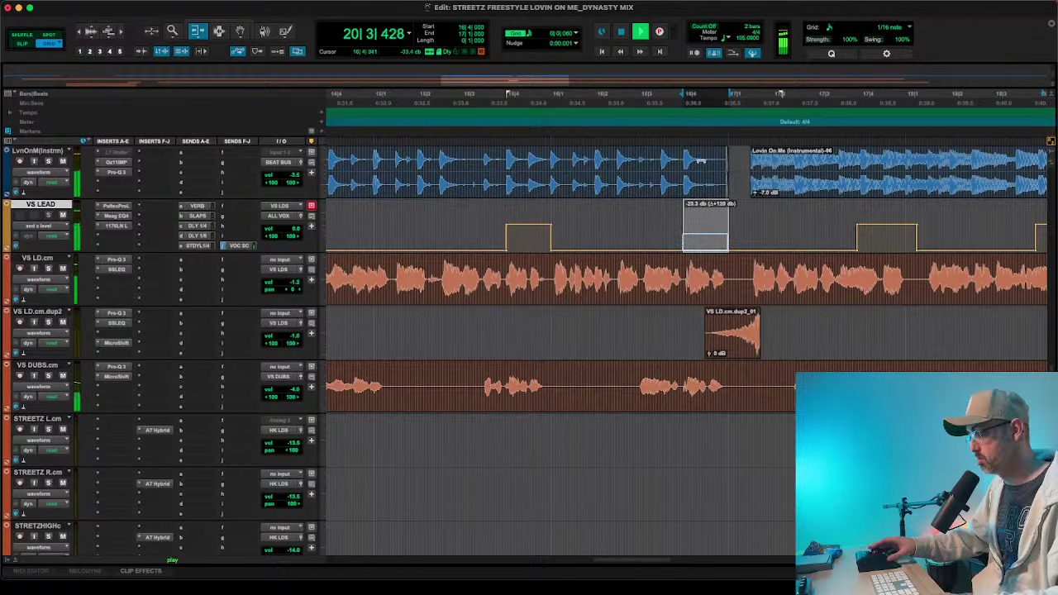
click(447, 105)
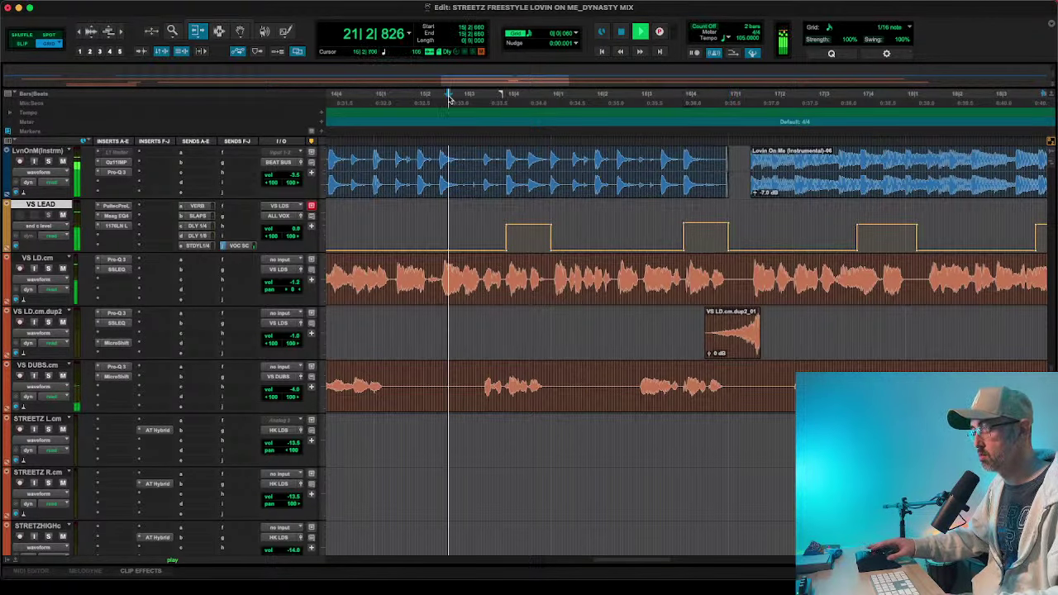
- Display VS LEAD's DLY 1/8 send d level automation and raise it from 16|4|540 to 17|1|120
click(55, 228)
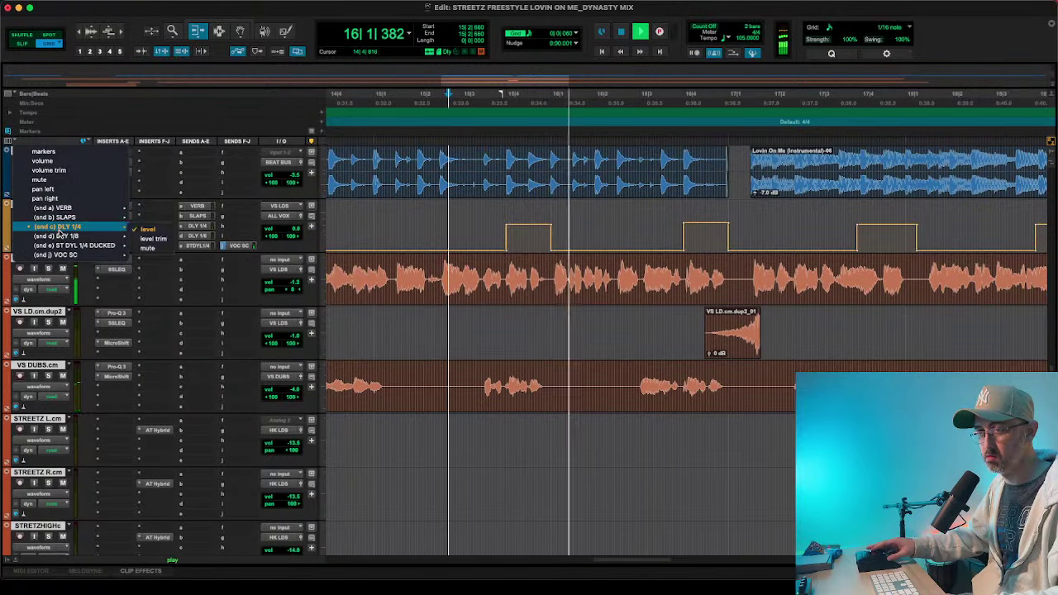
mouse_move(80, 237)
click(143, 239)
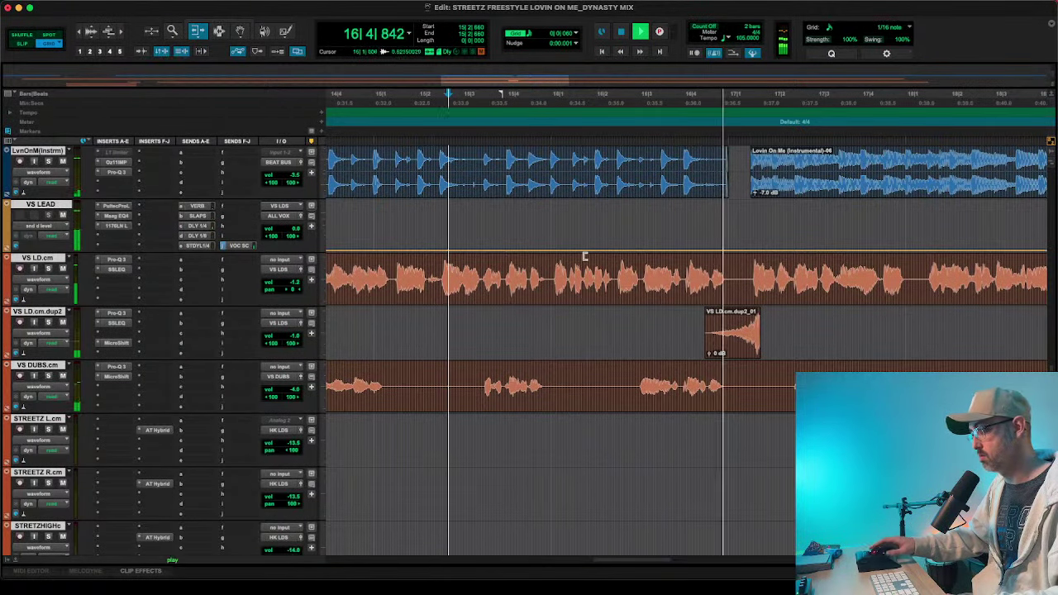
key(space)
drag(708, 240, 733, 241)
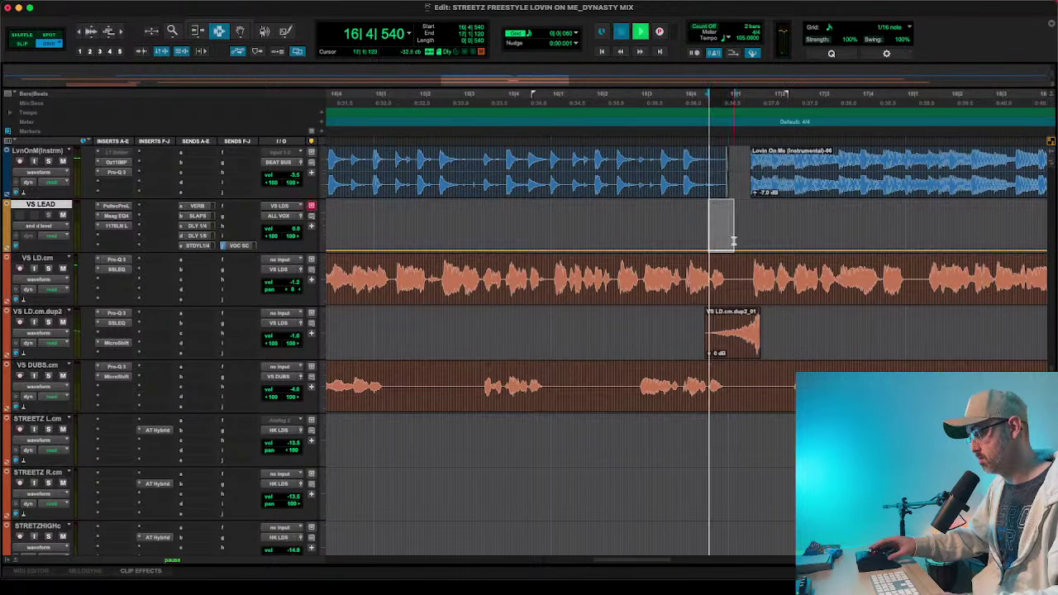
key(space)
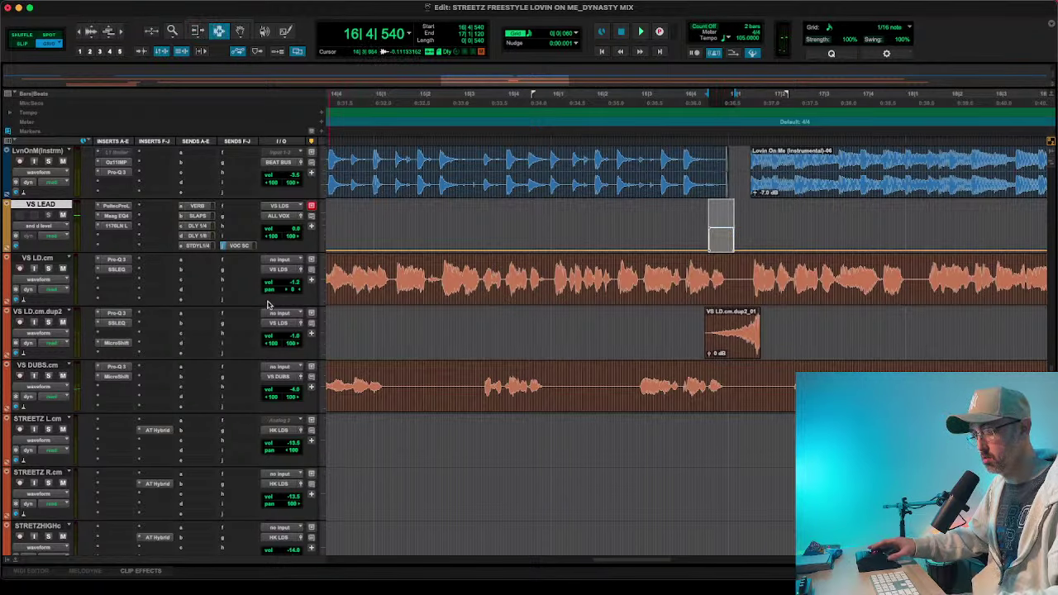
- Route the output of the VS LD.cm.dup2 track to the VS DUBS stereo bus
click(283, 321)
mouse_move(286, 333)
mouse_move(363, 335)
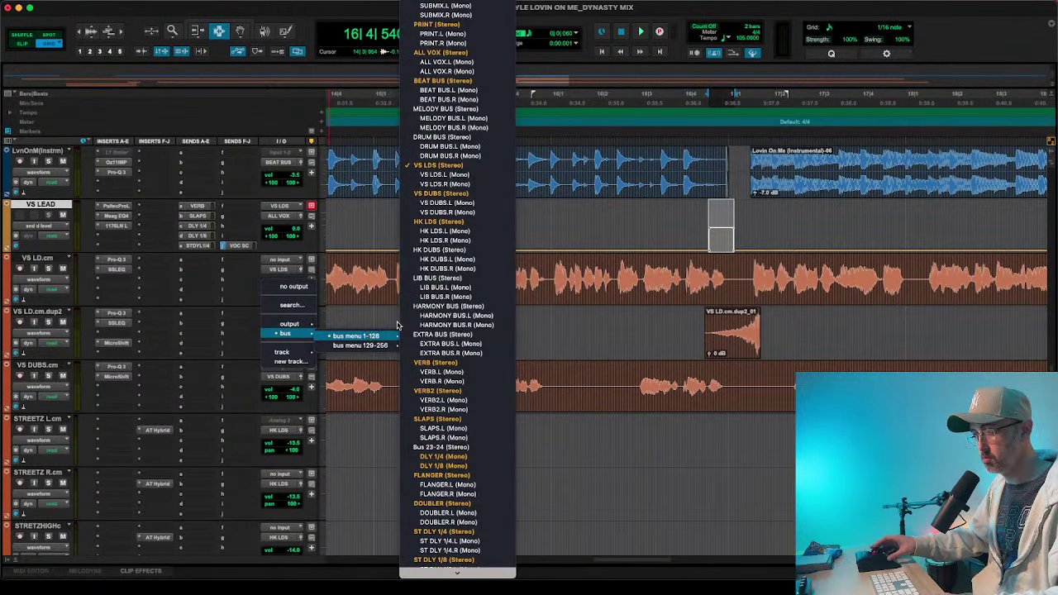
click(450, 194)
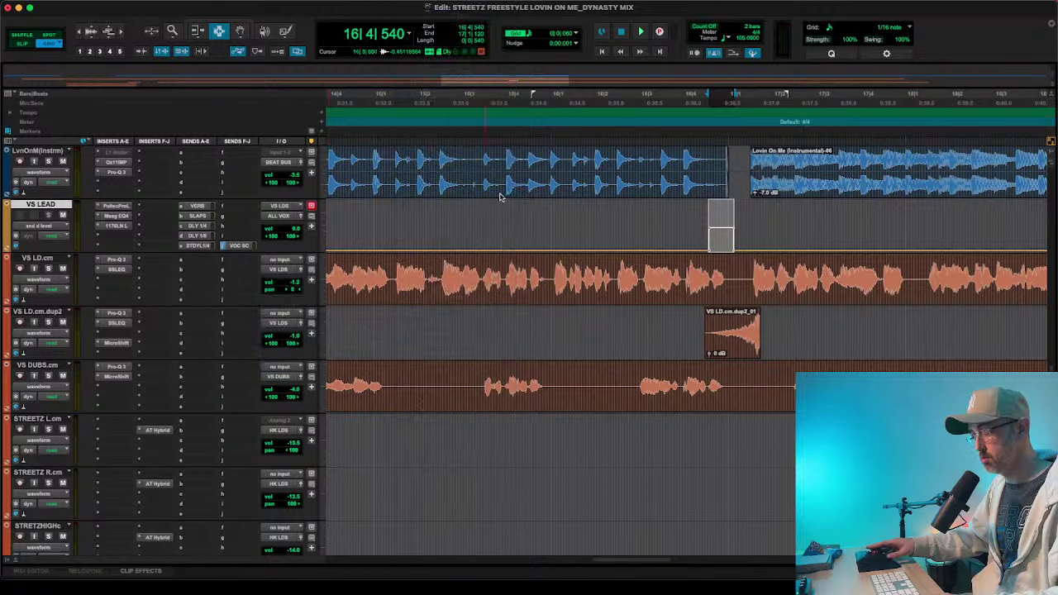
- Play the drop from 15|2|900 and delete VS LEAD's DLY 1/8 send automation between 16|4|060 and 17|2|180
key(space)
key(space)
click(460, 97)
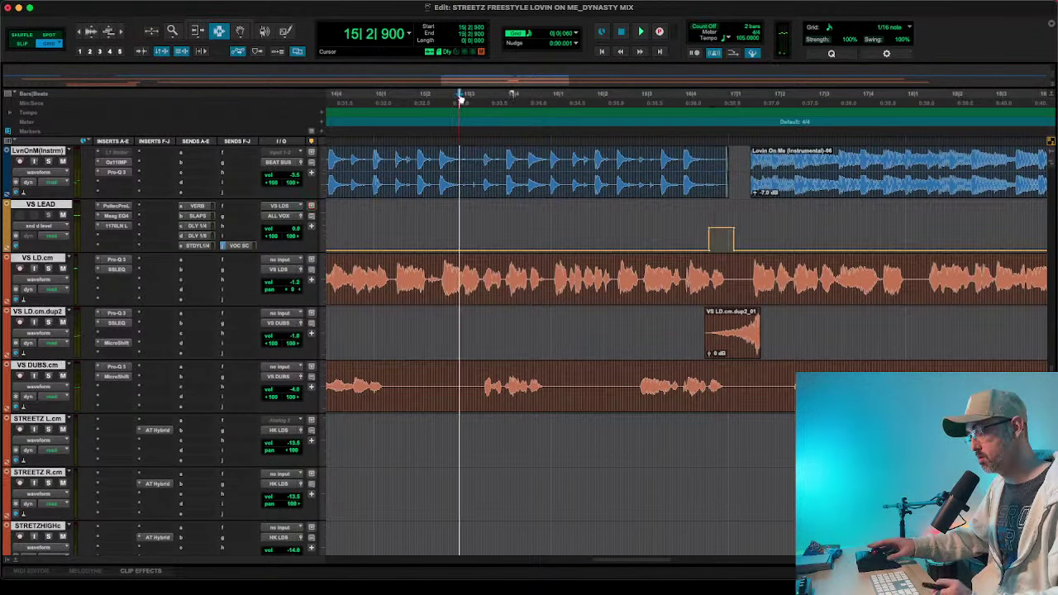
key(space)
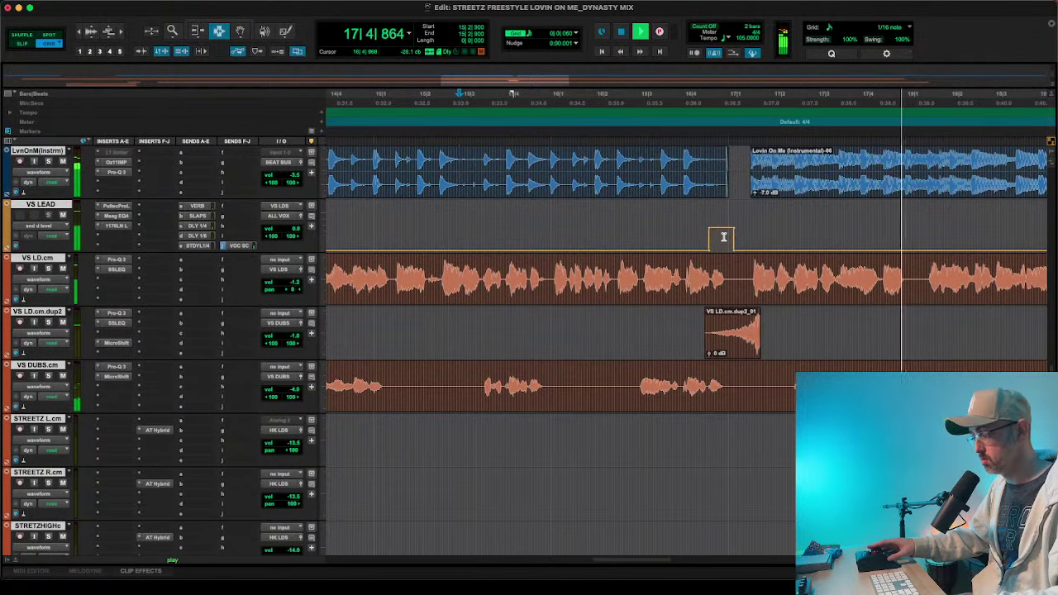
drag(686, 237, 780, 237)
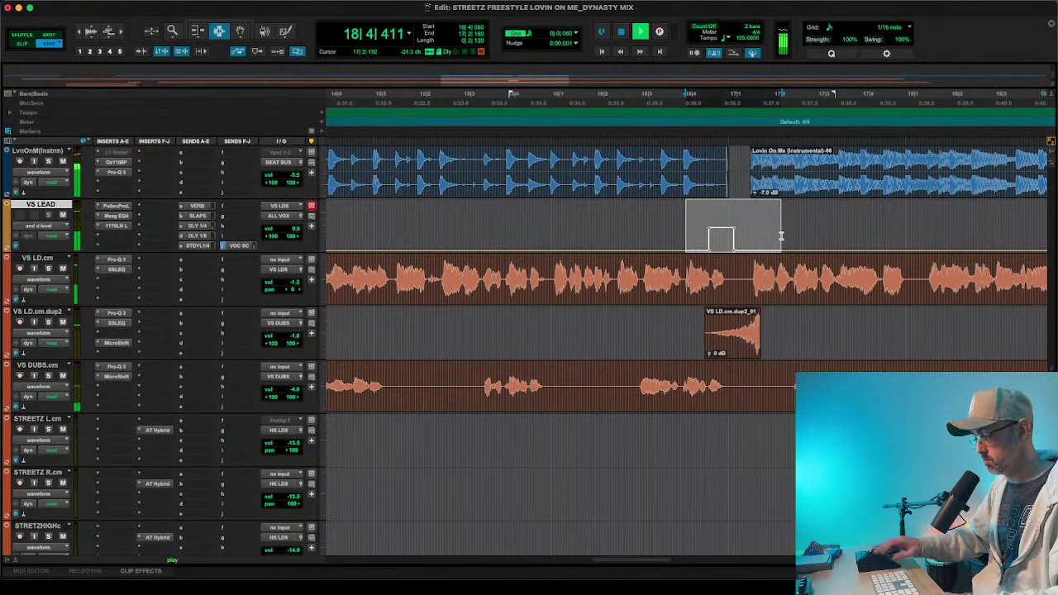
key(BackSpace)
- Add a send from the DLY 1/4 track to the VERB bus at -11.9 dB
scroll(411, 189, up, 7)
scroll(157, 341, down, 2)
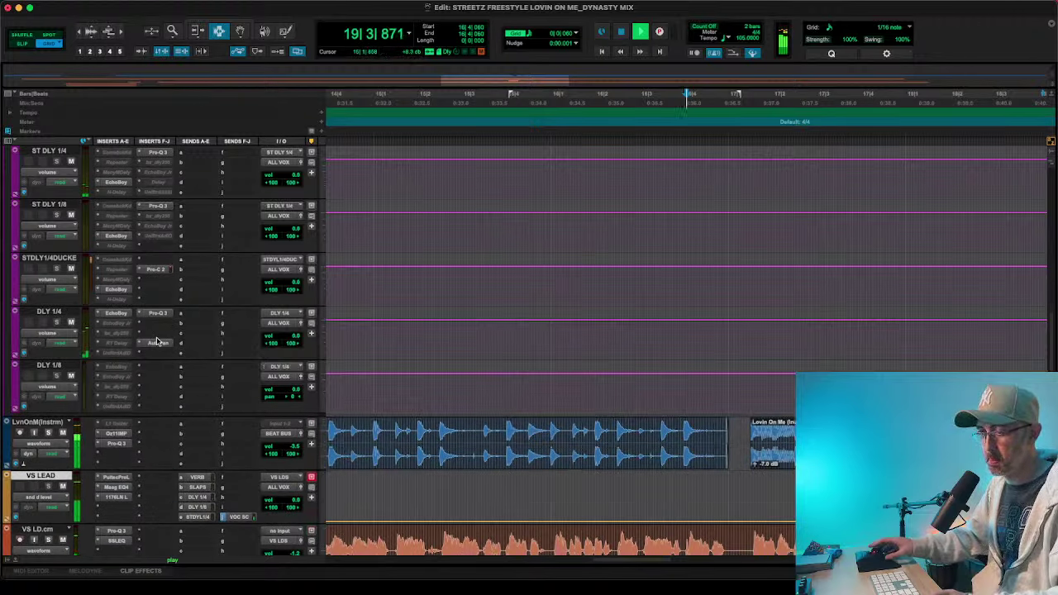
click(190, 320)
mouse_move(232, 323)
mouse_move(327, 326)
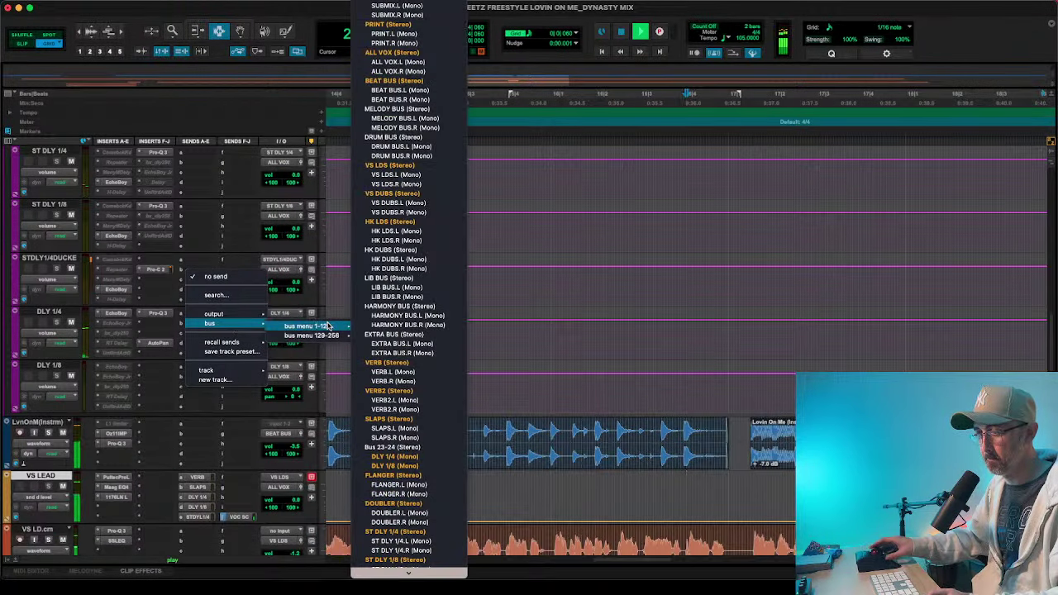
click(364, 362)
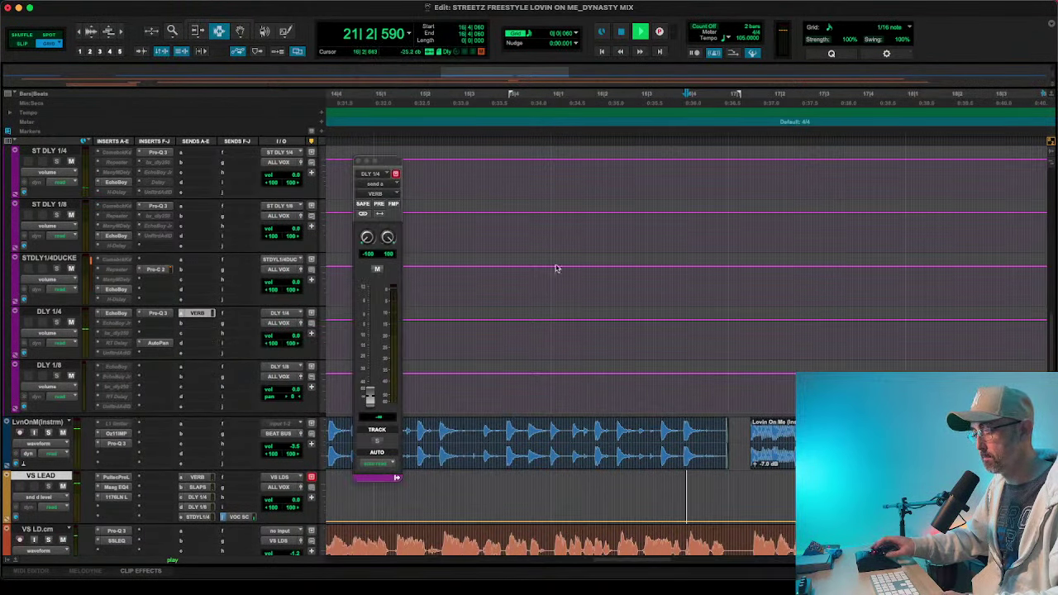
- Replace the DLY 1/4 track's inactive second insert with Tri-Knob Fuzz, and adjust its Tone and Sustain with the Mix at 19%
click(154, 314)
click(99, 324)
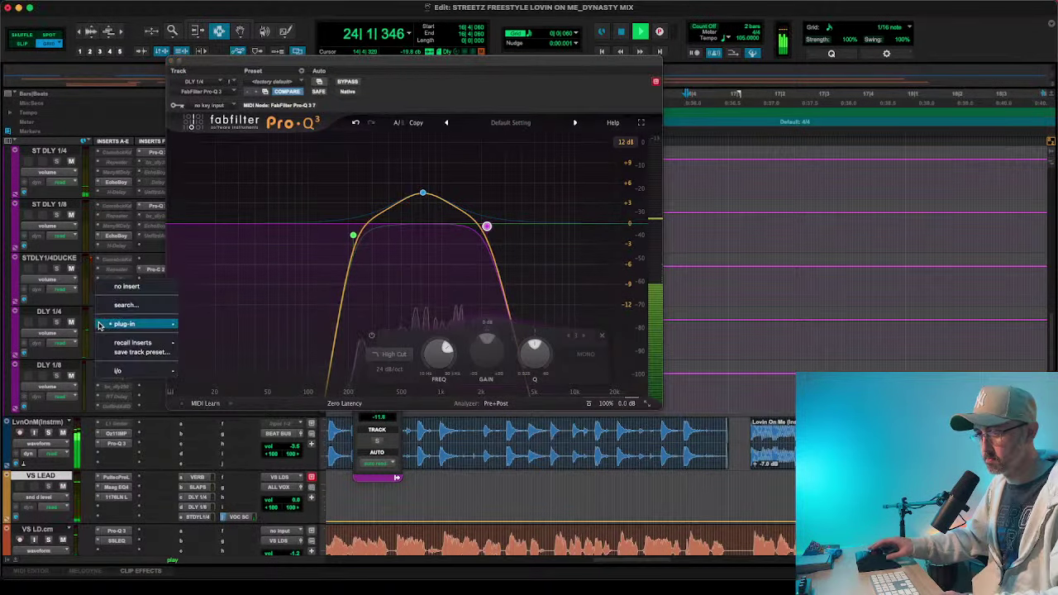
mouse_move(140, 324)
mouse_move(239, 223)
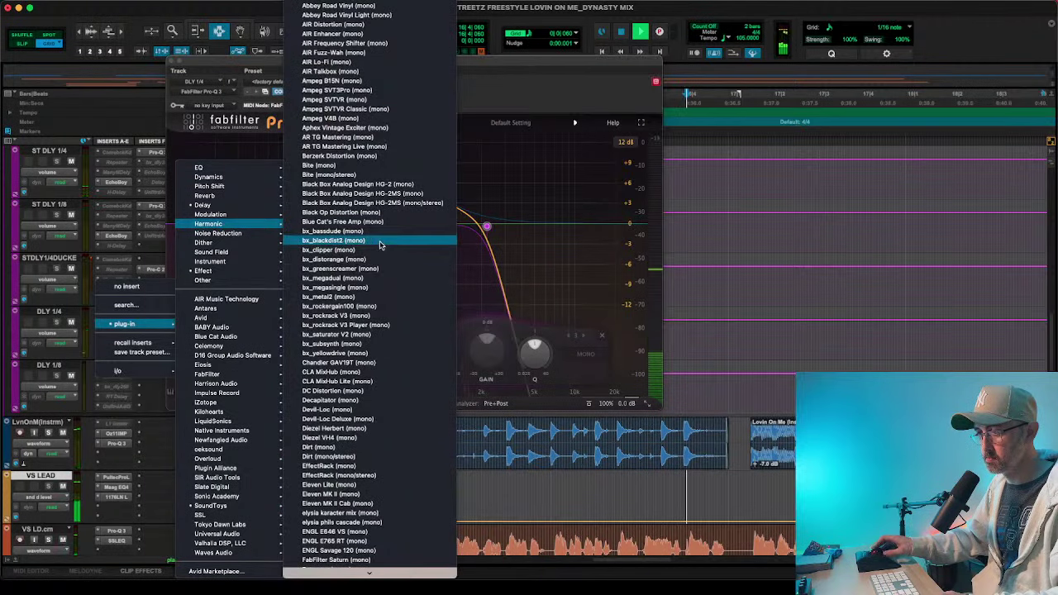
scroll(347, 361, down, 5)
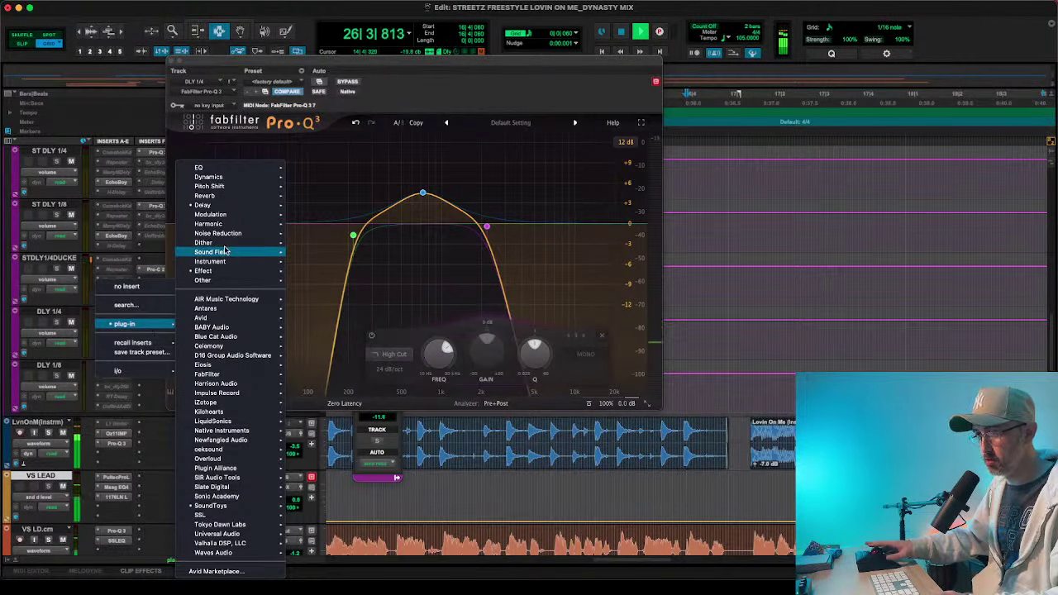
scroll(339, 372, down, 5)
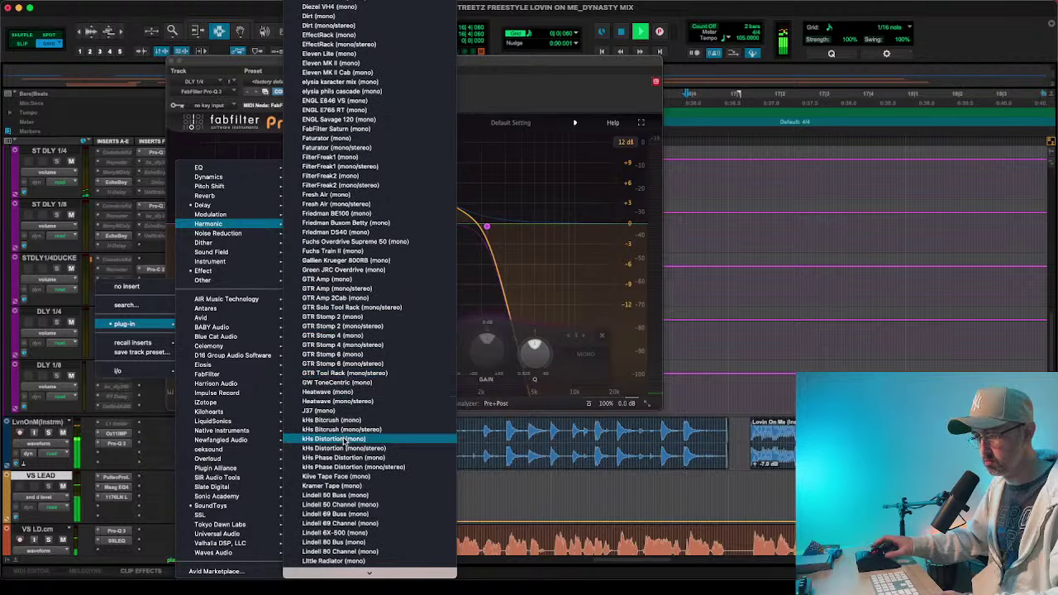
scroll(344, 442, down, 2)
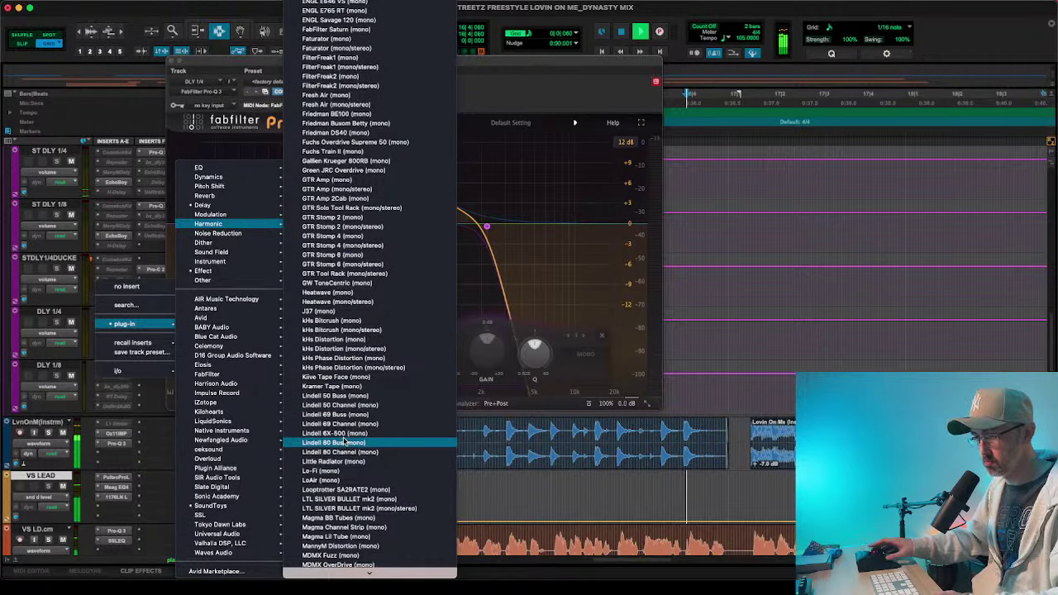
scroll(345, 444, down, 5)
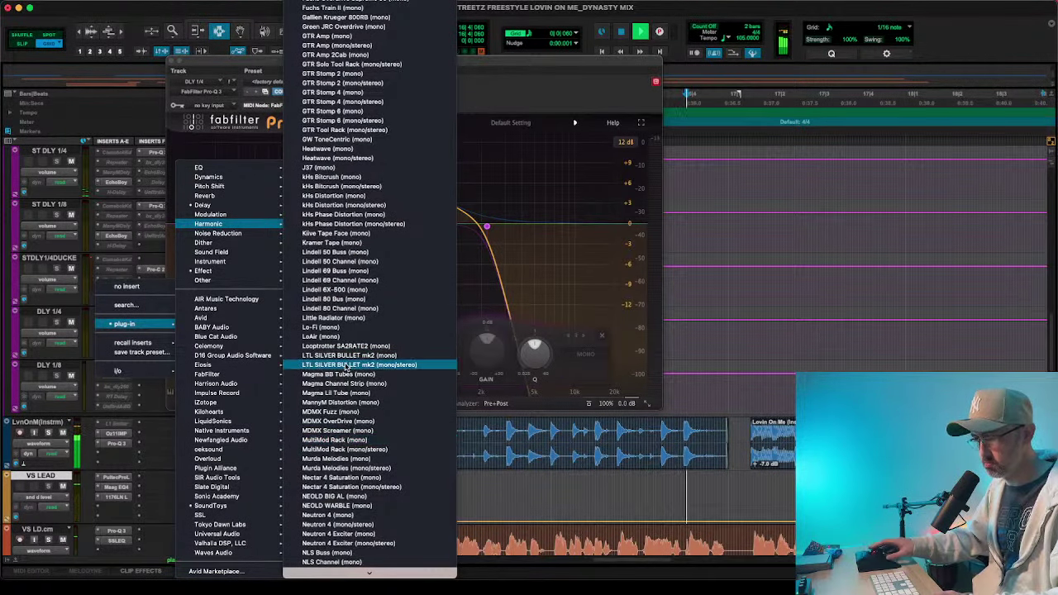
scroll(347, 254, down, 14)
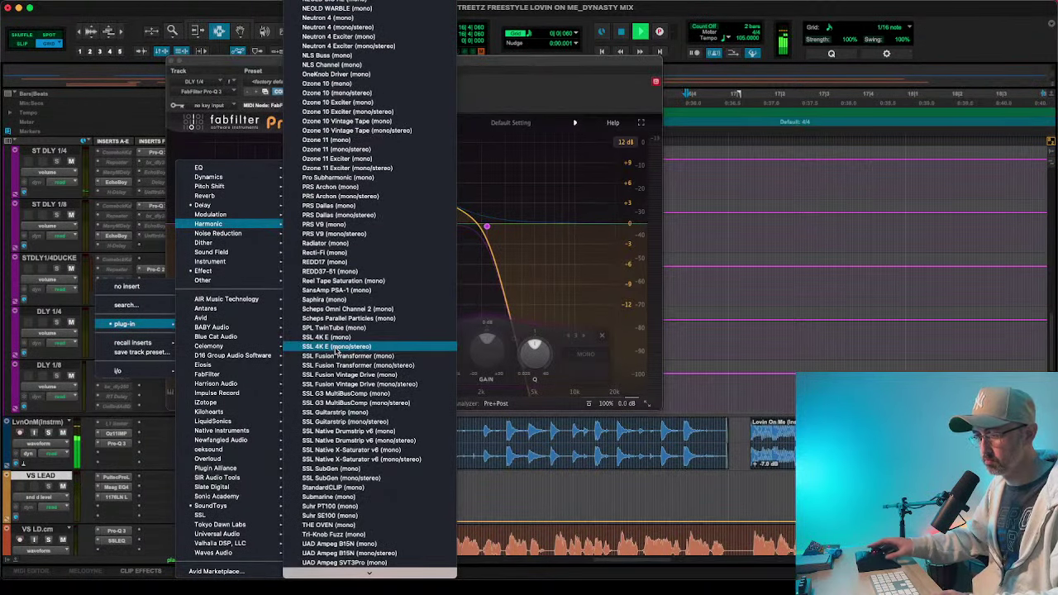
scroll(335, 386, down, 7)
click(332, 424)
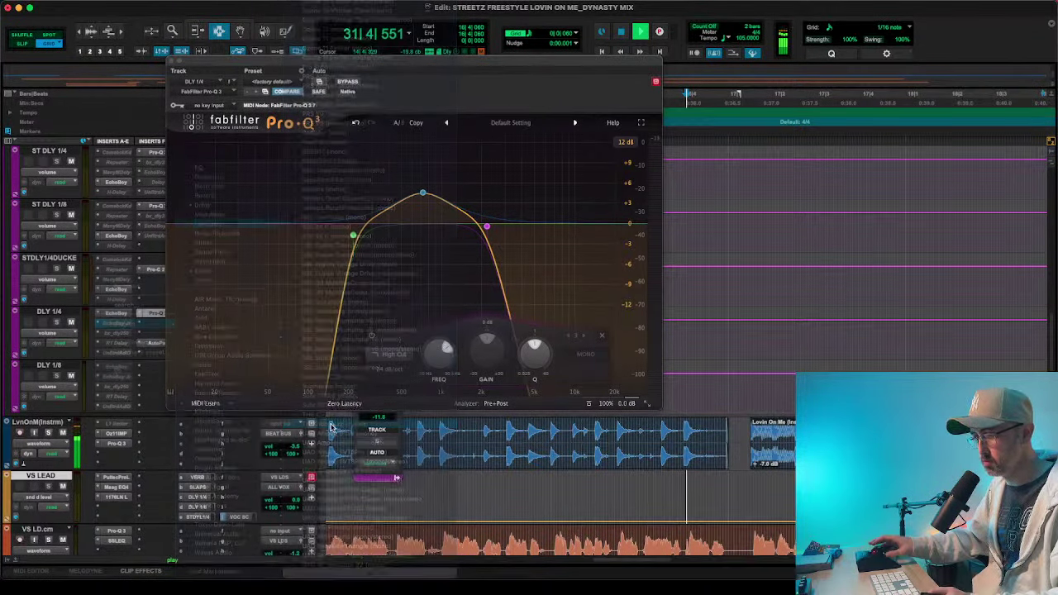
mouse_move(325, 185)
mouse_down()
mouse_move(328, 207)
mouse_move(328, 195)
mouse_up()
drag(291, 161, 290, 141)
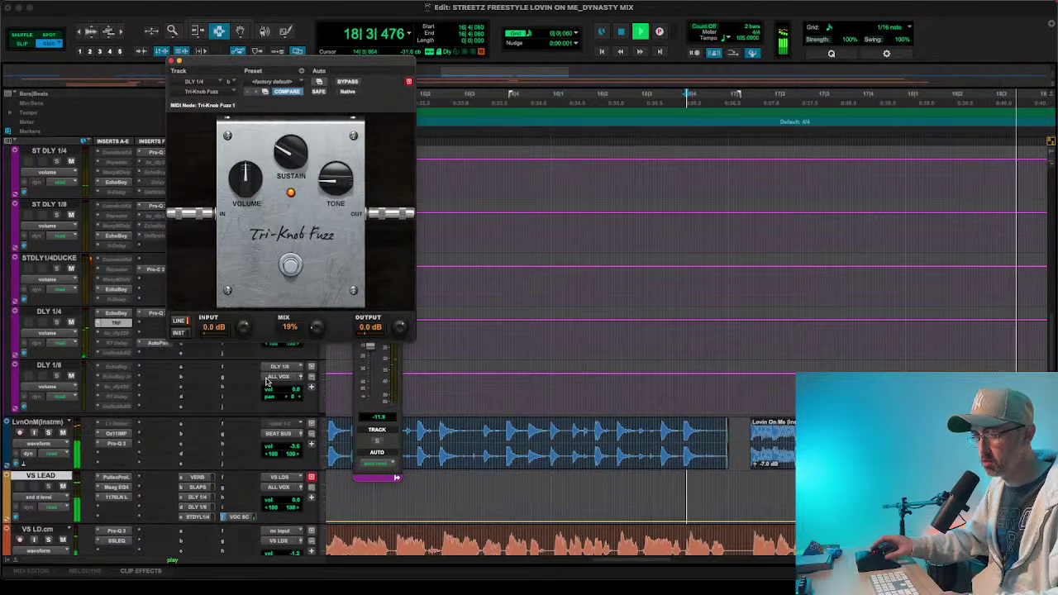
- Reshape DLY 1/4's Pro-Q 3 curve with a high cut near 5 kHz, a slight cut near 640 Hz and a boost near 1.8 kHz
click(154, 315)
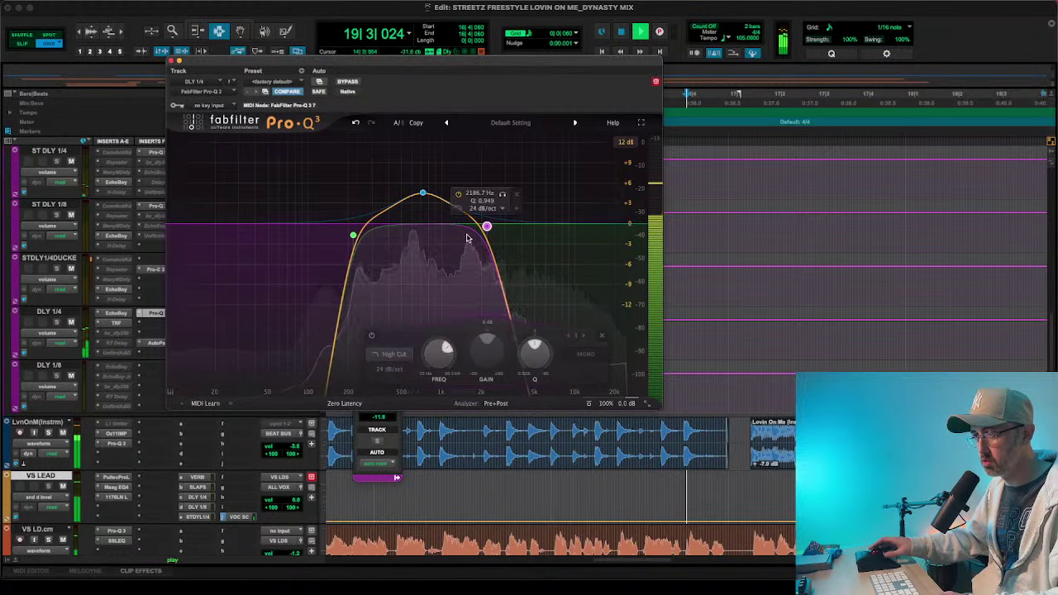
drag(489, 227, 496, 226)
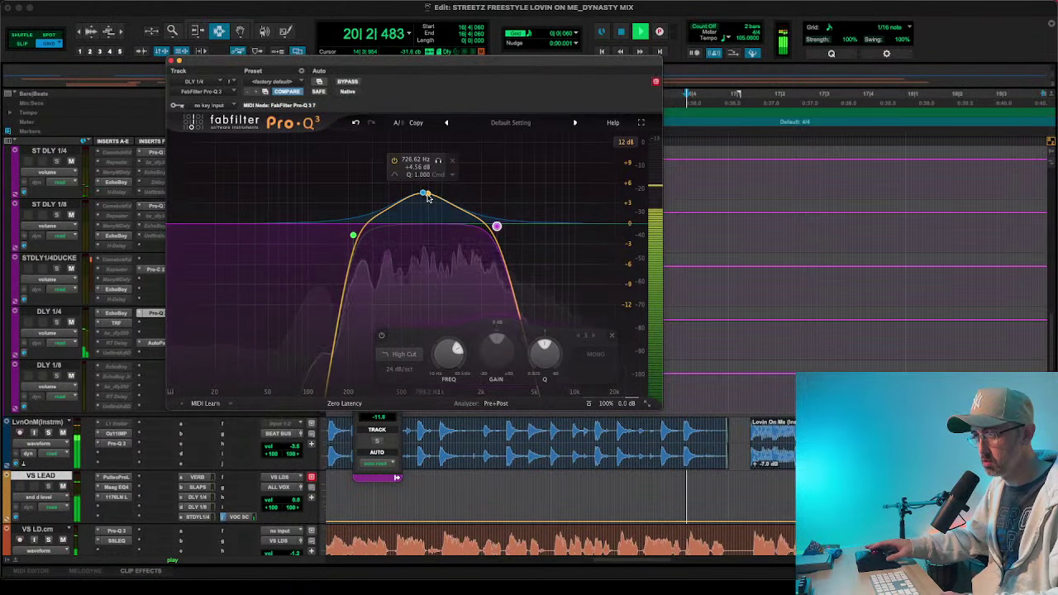
drag(422, 193, 416, 242)
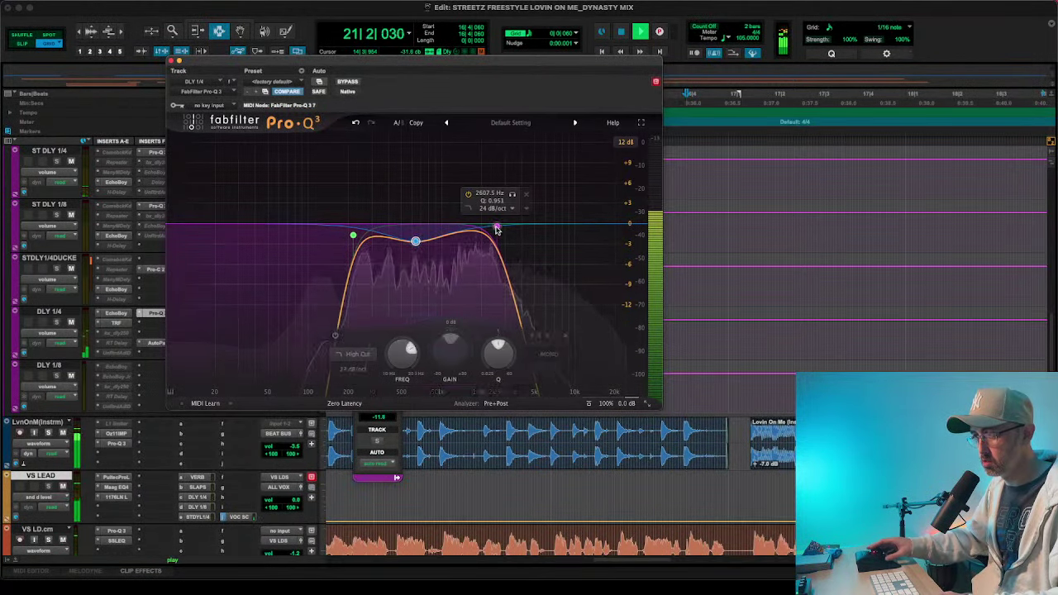
drag(488, 225, 537, 223)
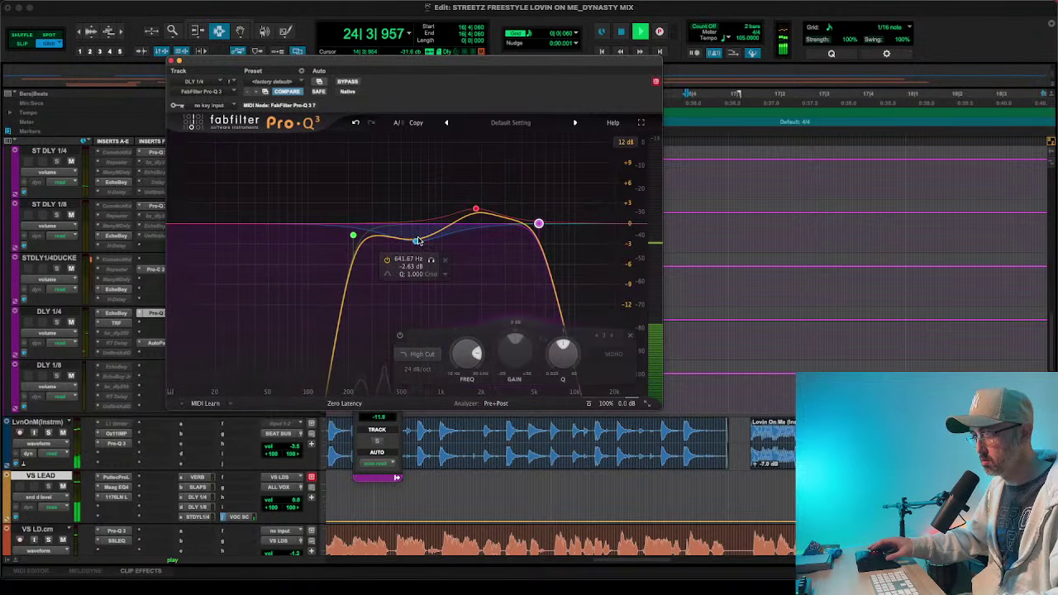
drag(408, 240, 407, 229)
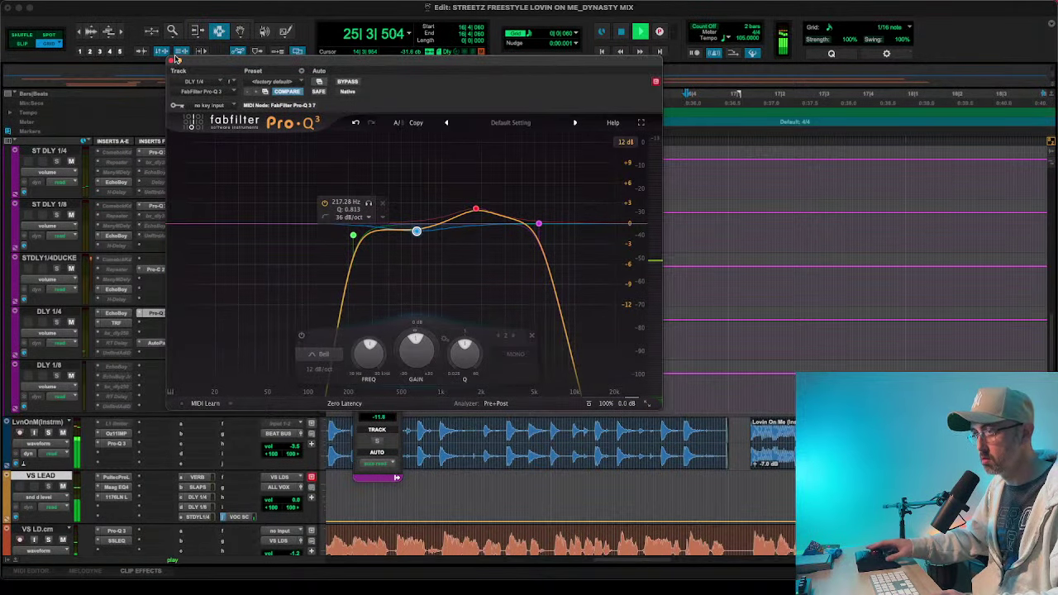
click(174, 61)
- Close the DLY 1/4 send window and play the song from 5|1|360
scroll(467, 303, down, 5)
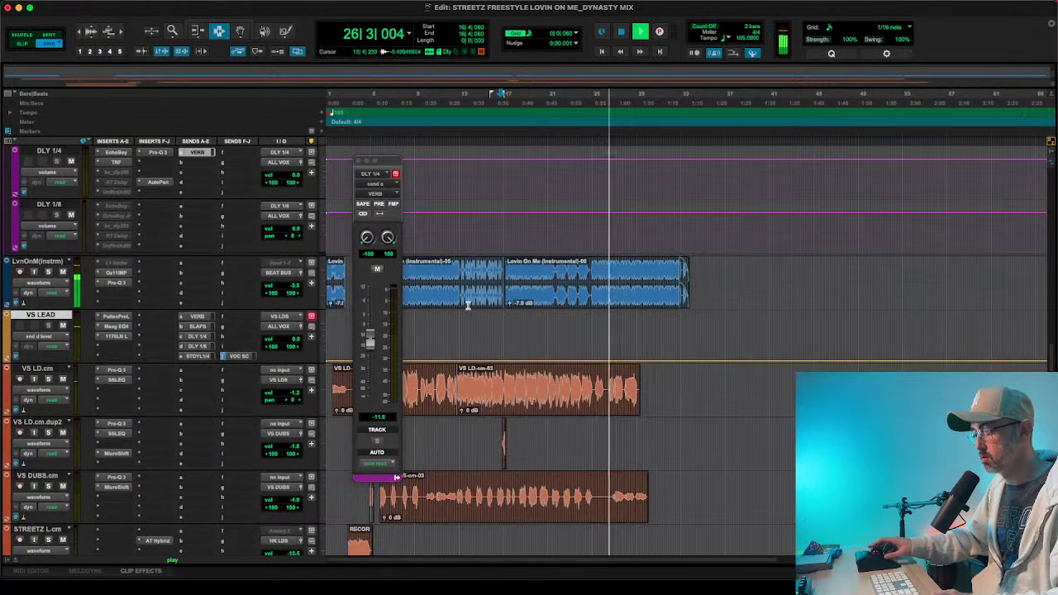
click(357, 161)
click(371, 92)
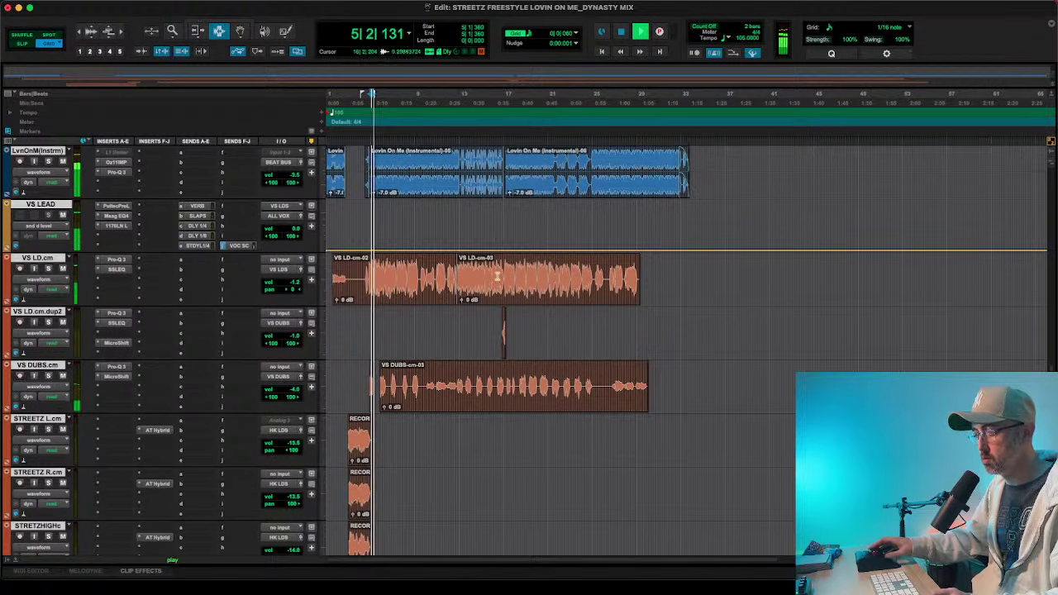
- Enable Melodyne on all hook tracks from STREETZ L.cm through FALSETTO.cm, and close the Melodyne editor
key(super+bracketright)
key(super+bracketright)
scroll(553, 248, down, 5)
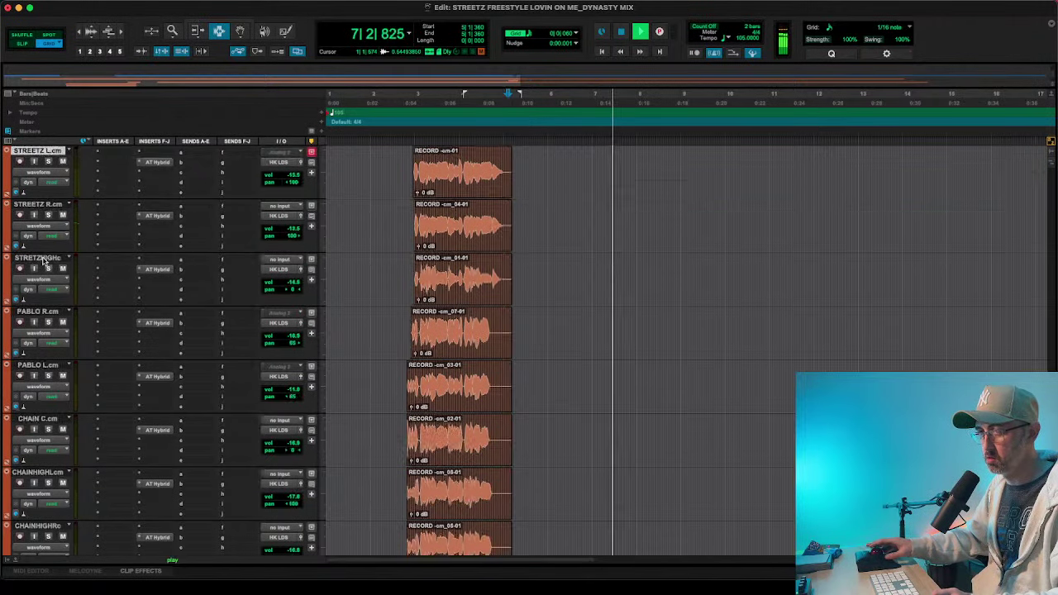
scroll(48, 347, down, 3)
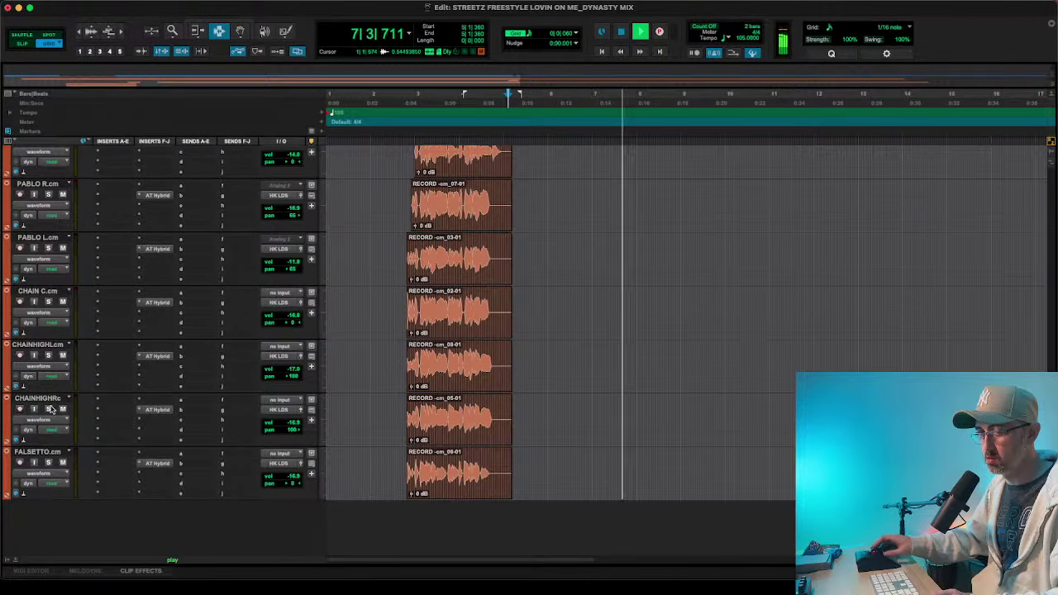
shift+click(46, 451)
click(24, 439)
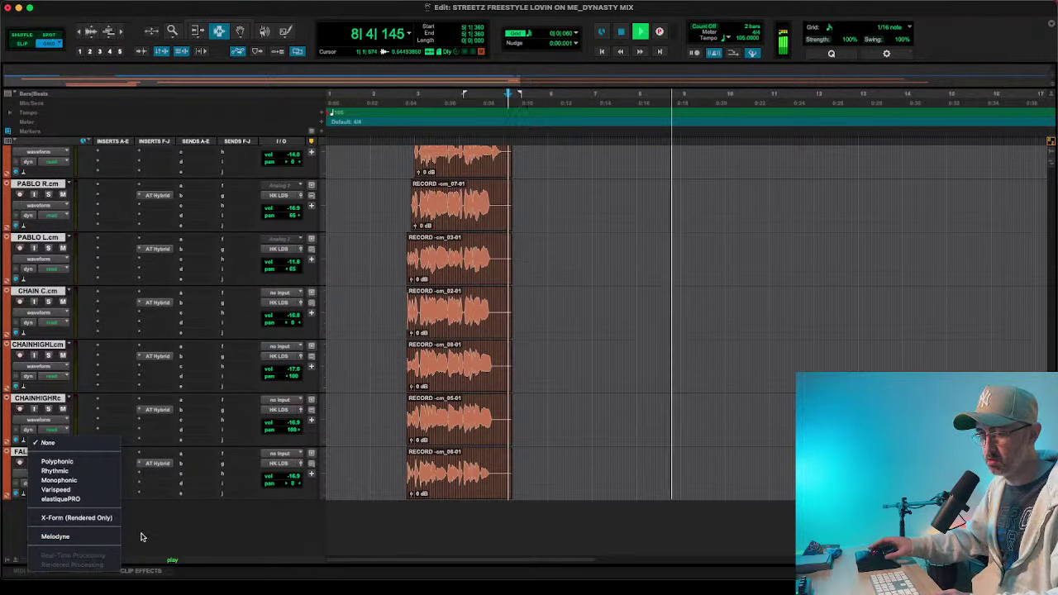
click(106, 536)
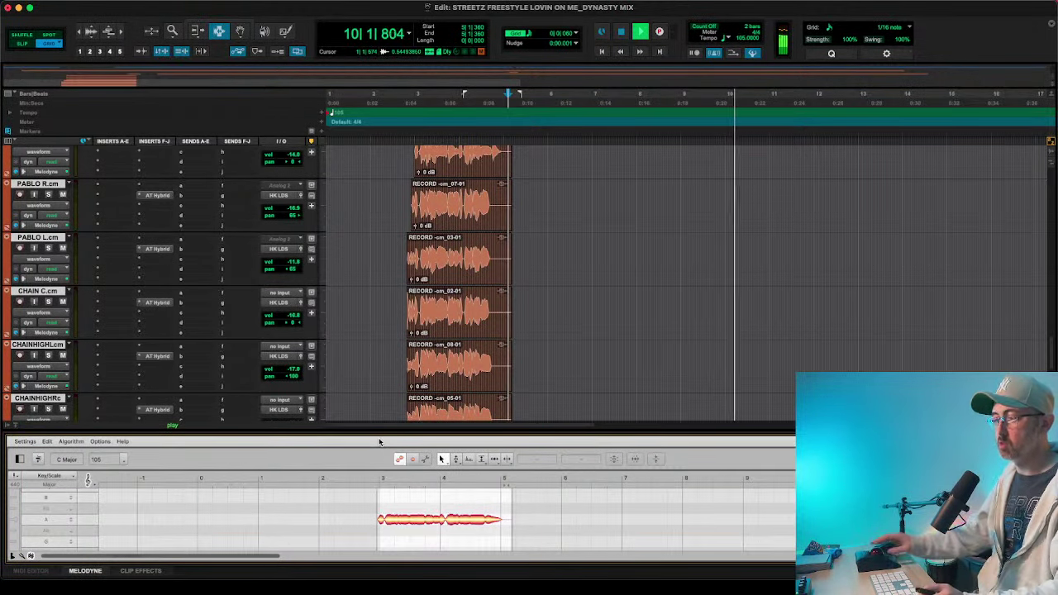
click(89, 572)
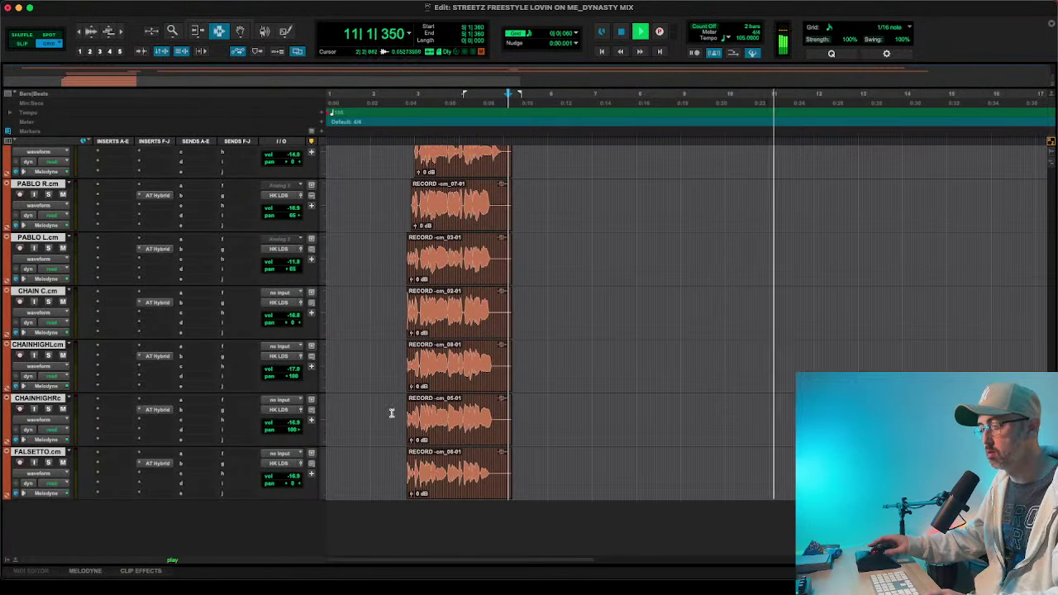
- Play the vocals from 9|3|060 to review the verse
scroll(480, 368, up, 5)
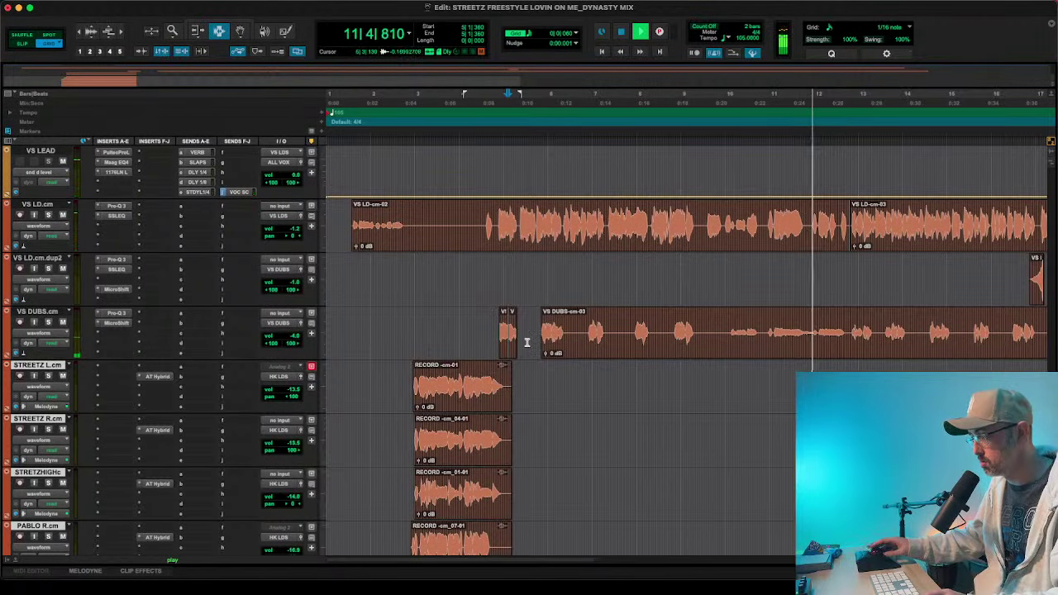
scroll(550, 312, right, 3)
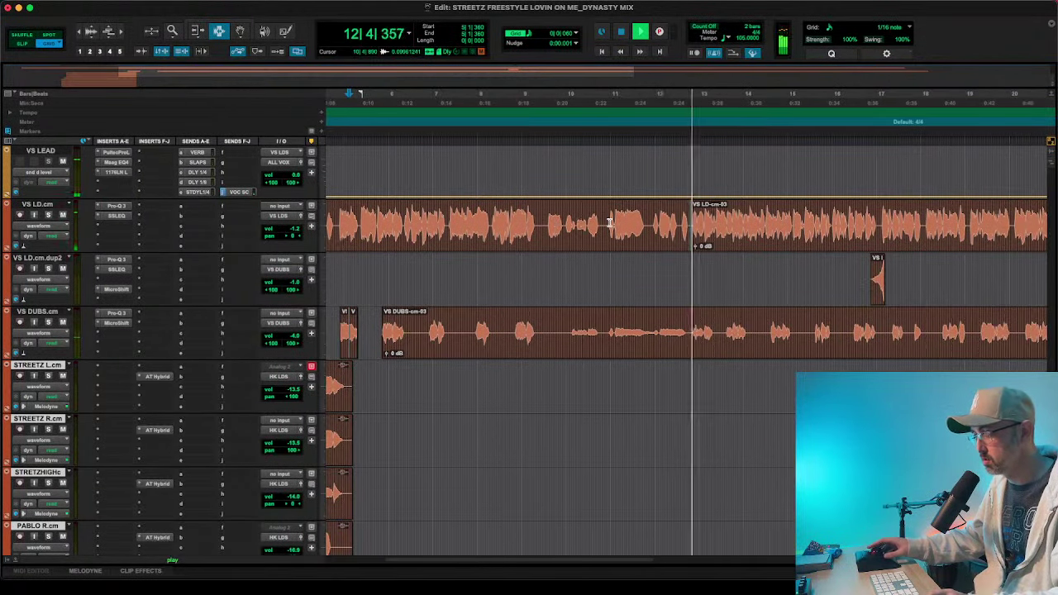
scroll(578, 225, right, 2)
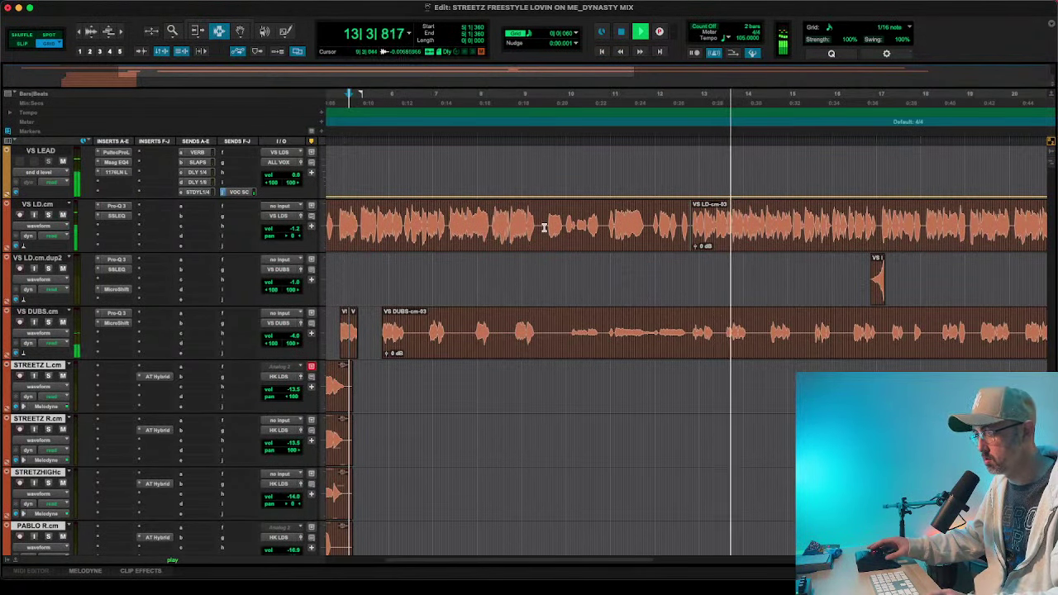
- Insert Eiosis AirEQ Premium (stereo) after soothe2 on the ALL VOX bus
scroll(4, 261, up, 6)
scroll(90, 273, up, 15)
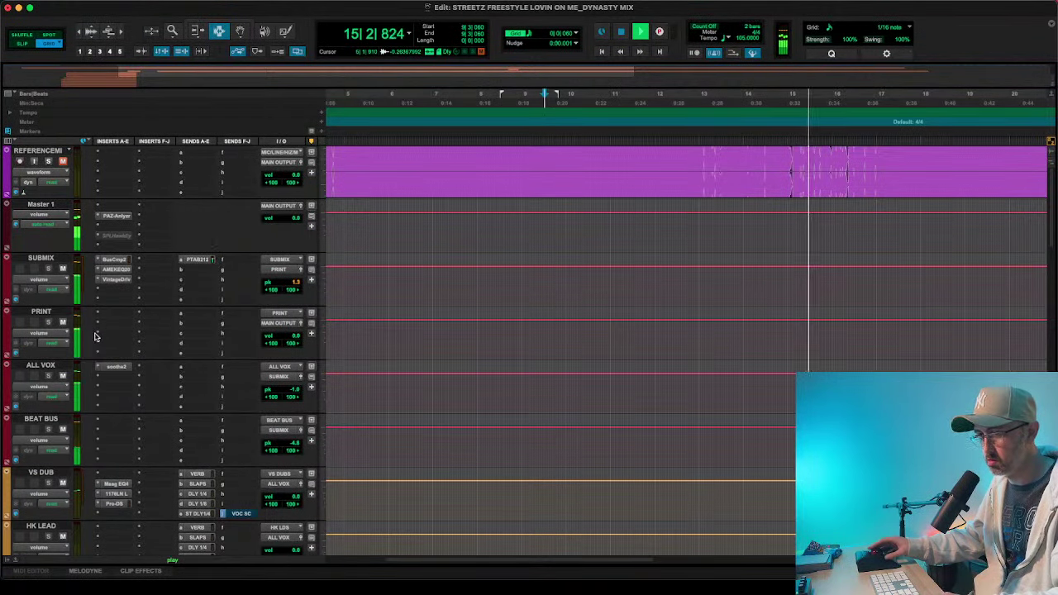
click(103, 378)
mouse_move(153, 376)
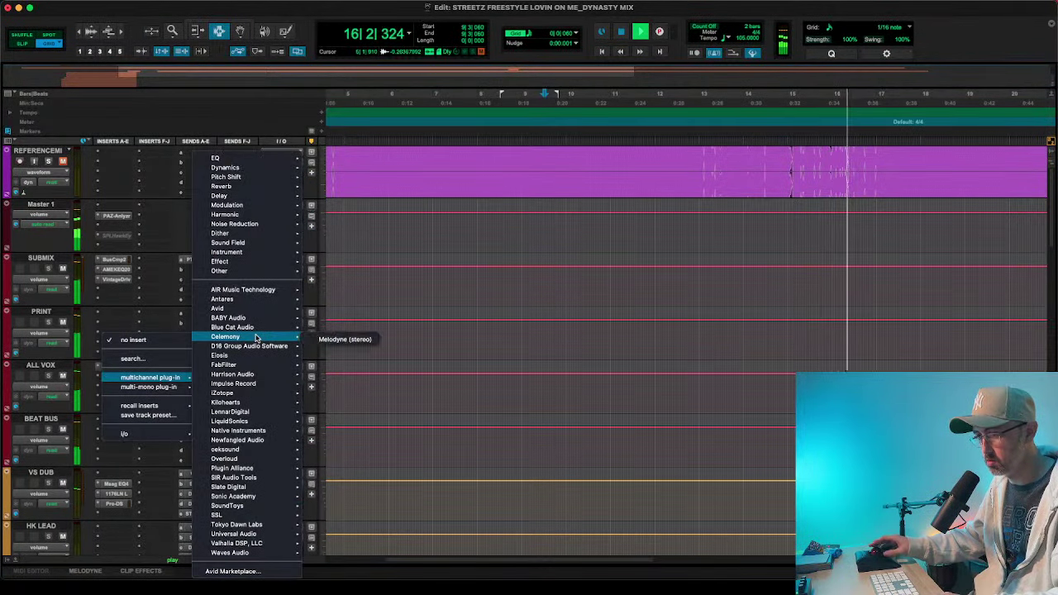
mouse_move(250, 158)
scroll(399, 402, down, 7)
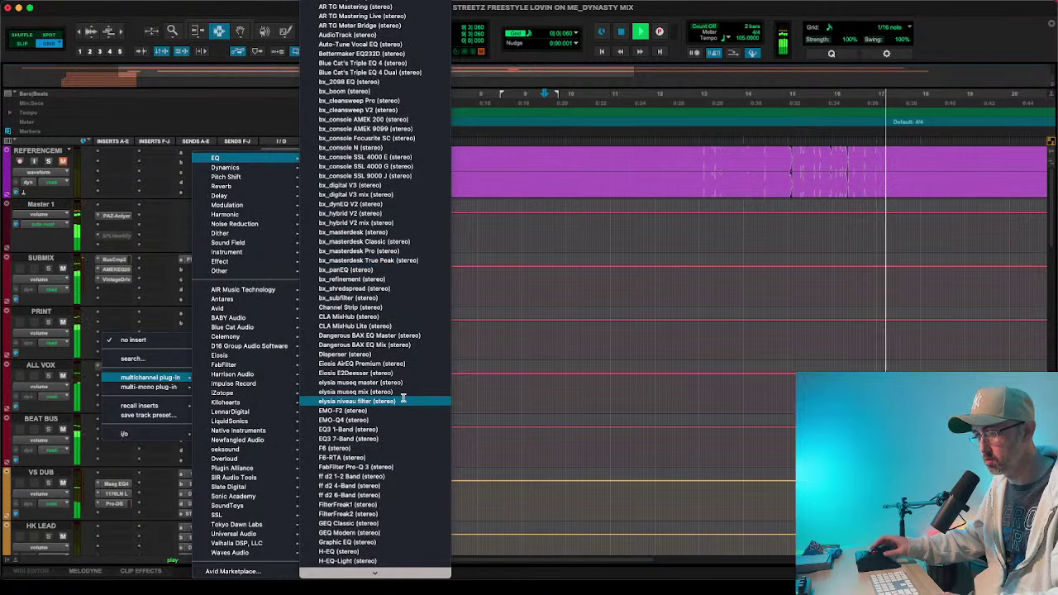
scroll(384, 450, down, 3)
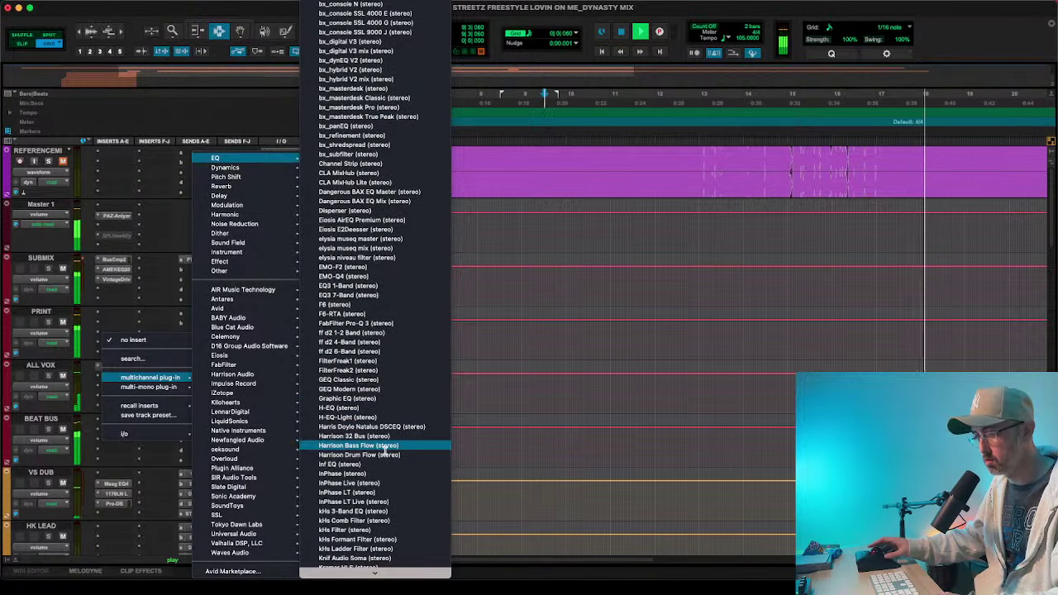
scroll(389, 471, down, 3)
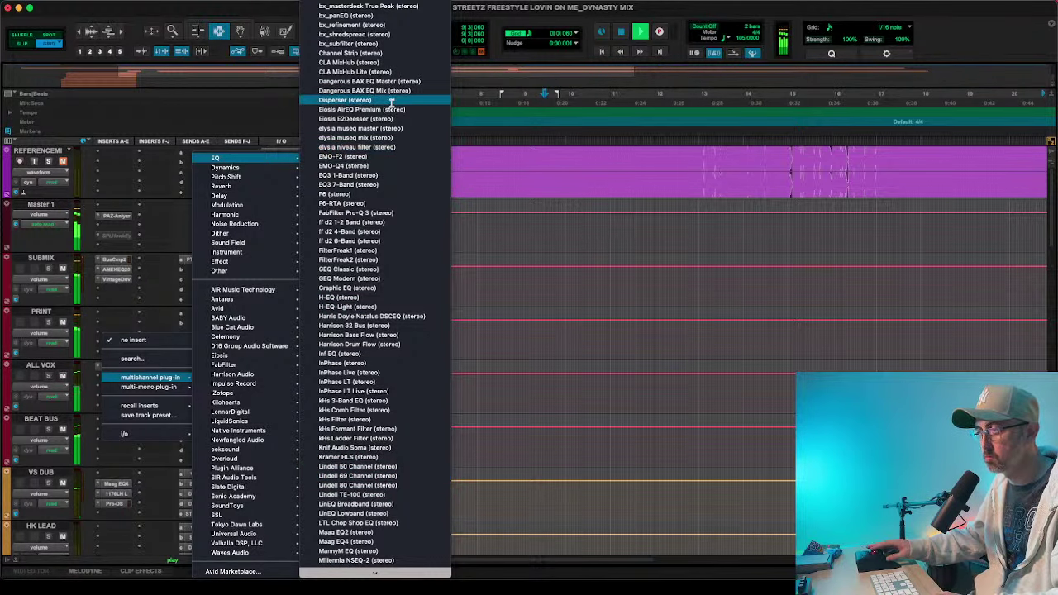
click(388, 108)
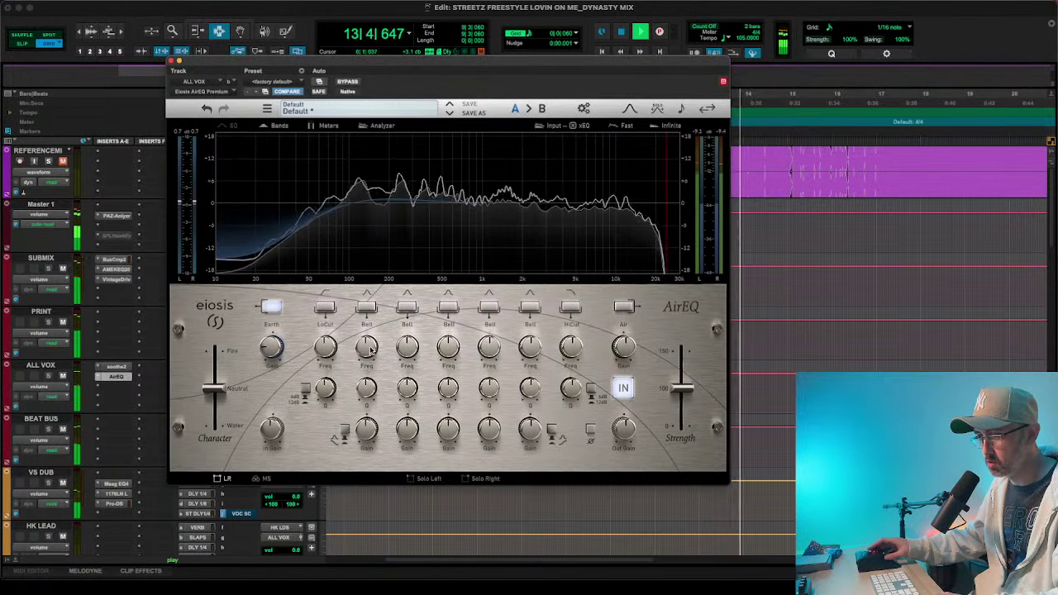
- Shape ALL VOX's AirEQ by adjusting the first bell, cutting slightly around 550 Hz, and gently boosting a high shelf
drag(356, 391, 369, 439)
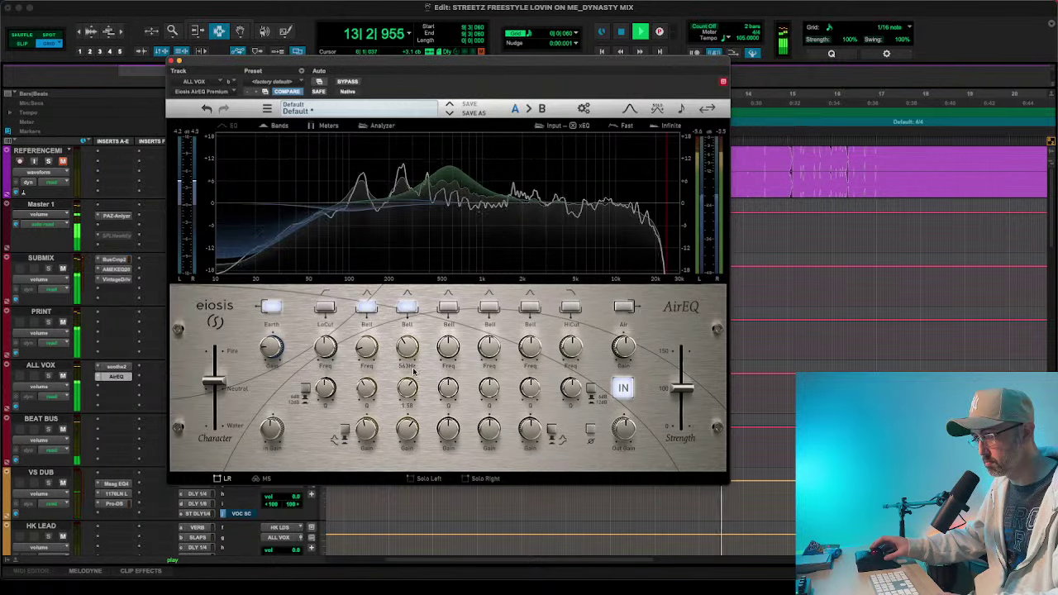
drag(413, 371, 413, 355)
drag(401, 432, 396, 471)
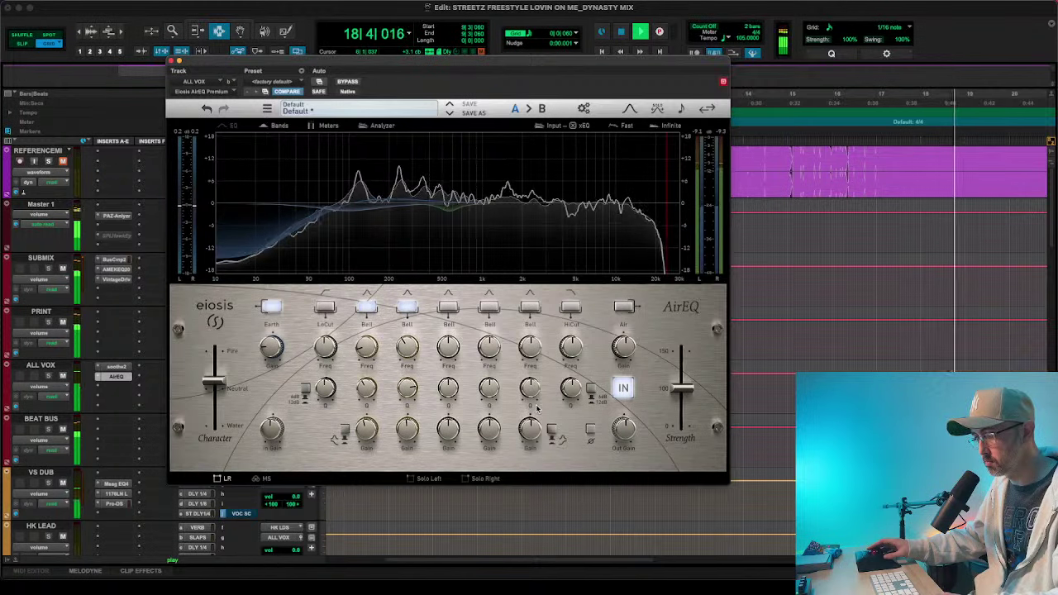
click(551, 428)
drag(530, 432, 527, 412)
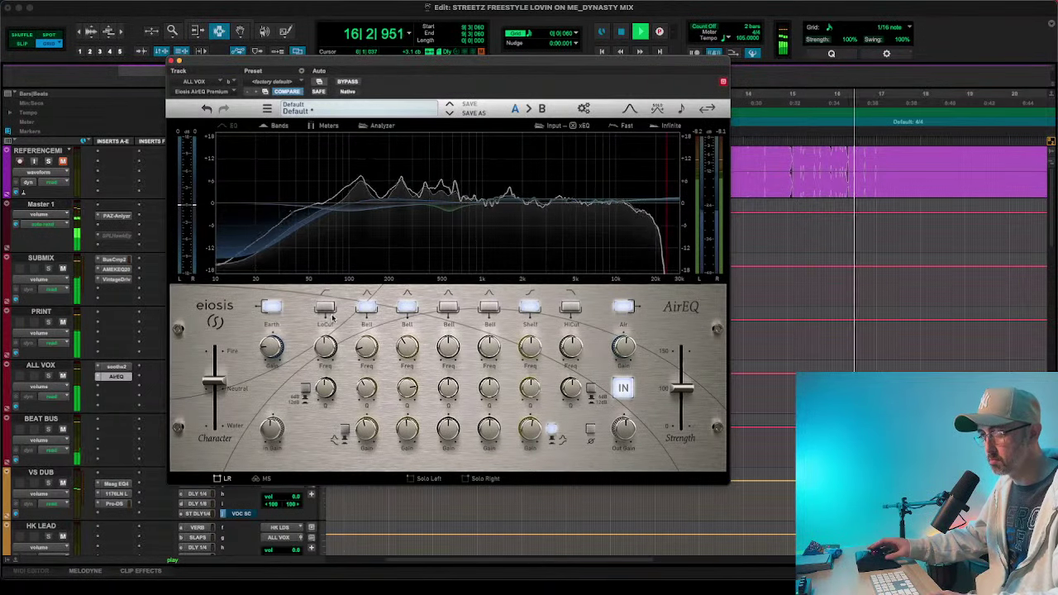
- Move AirEQ's first bell to about 145 Hz and fine-tune its gain
mouse_move(365, 347)
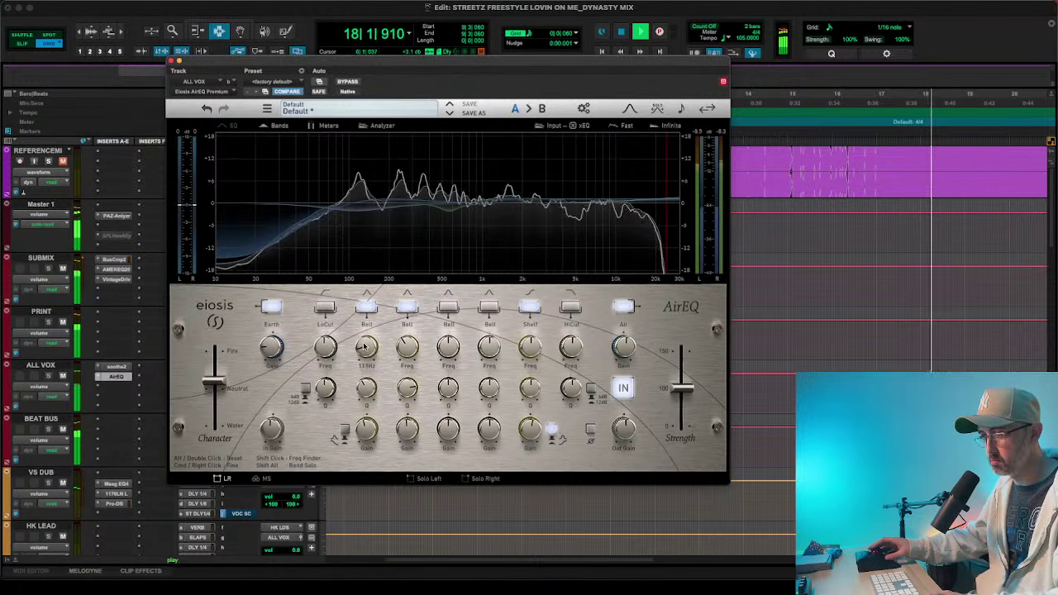
drag(363, 347, 364, 340)
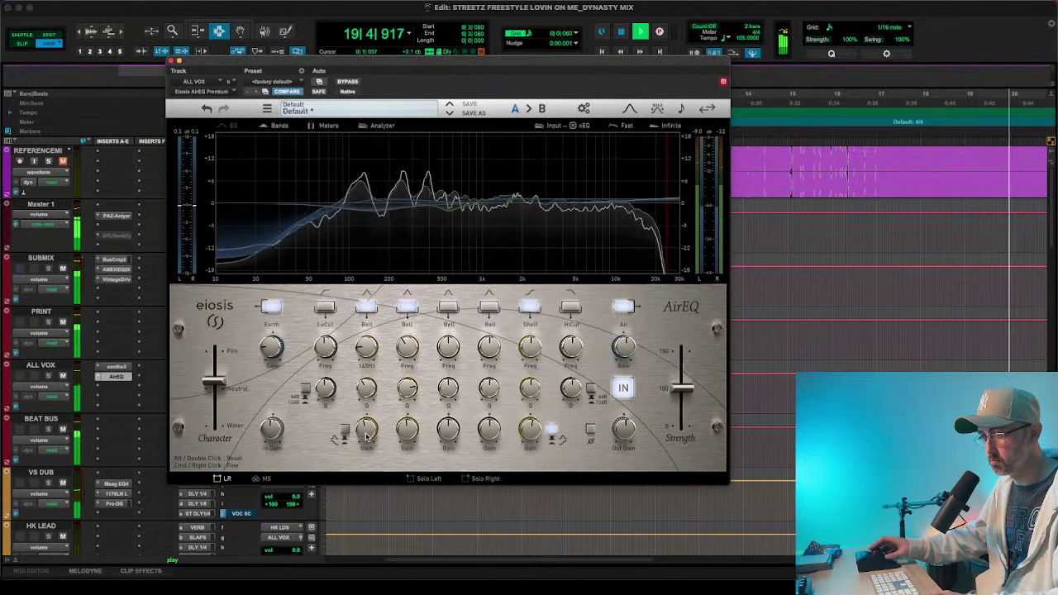
drag(366, 437, 365, 433)
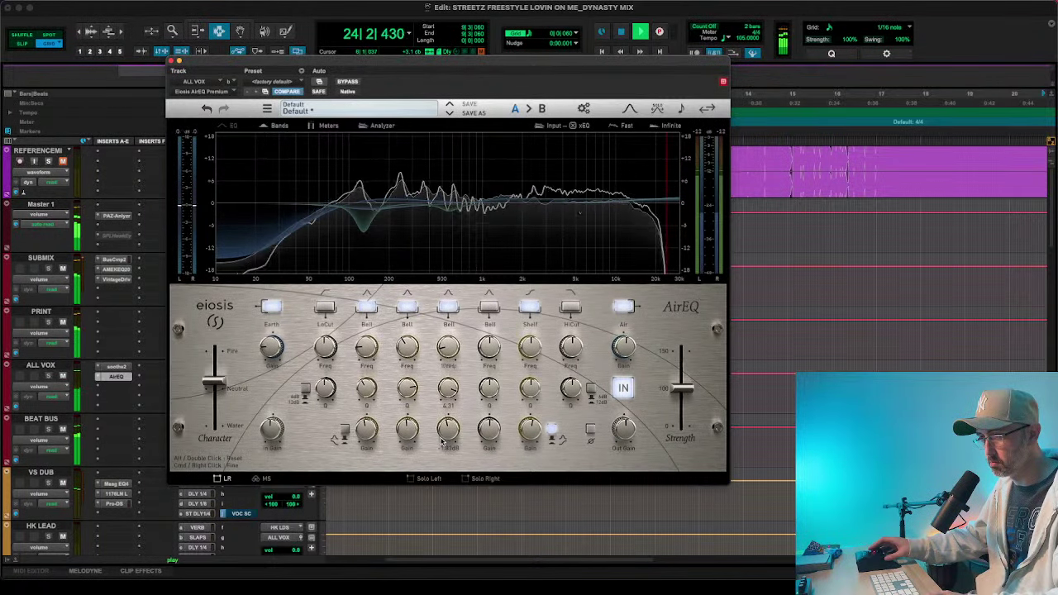
- Restart playback, tune AirEQ's narrow third bell to about 185 Hz, and reduce its gain slightly
key(space)
drag(446, 343, 444, 351)
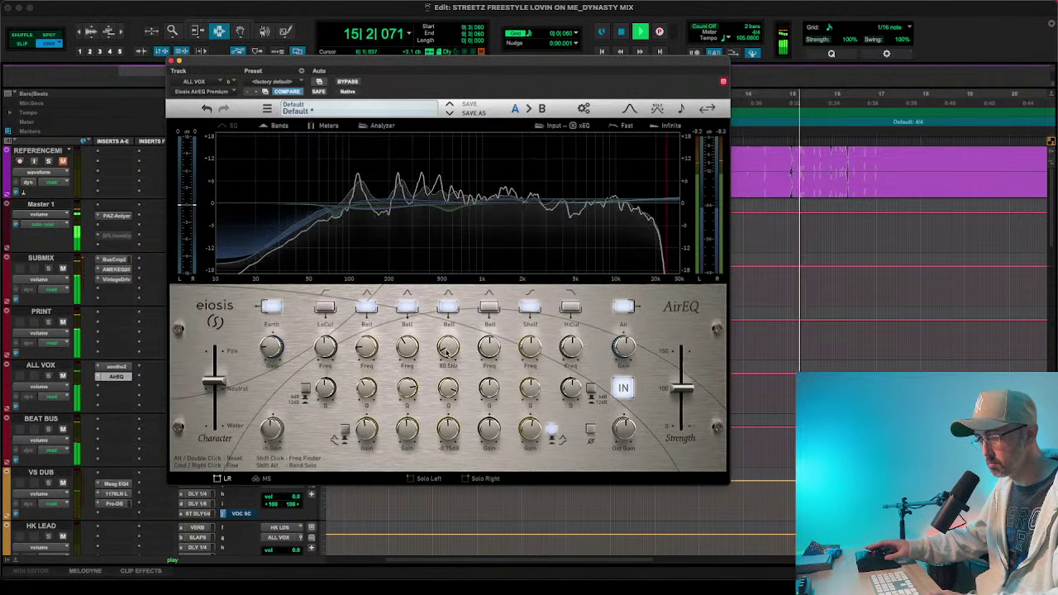
drag(446, 354, 446, 344)
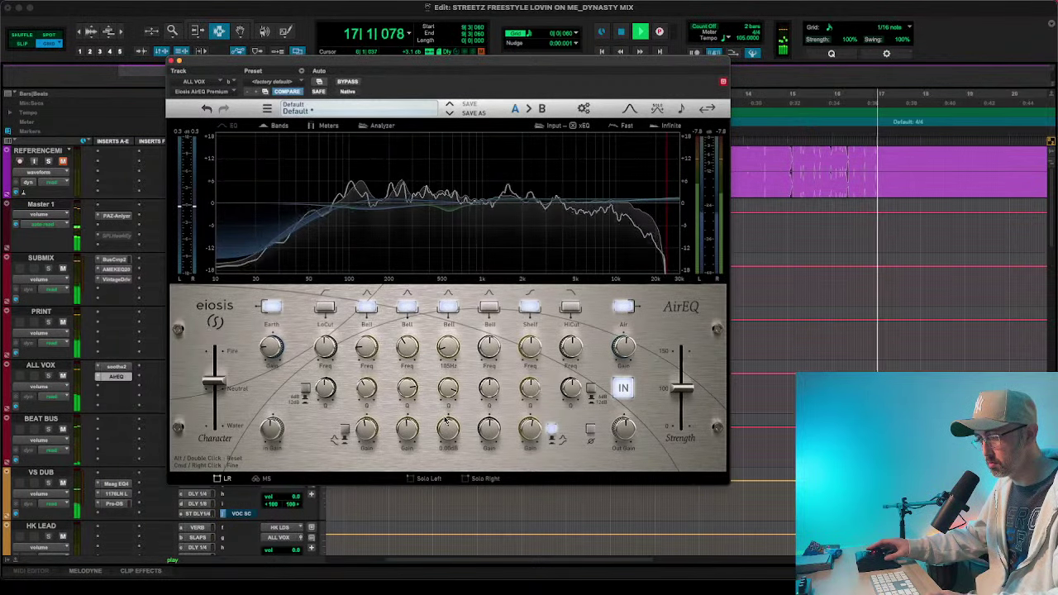
drag(445, 420, 443, 422)
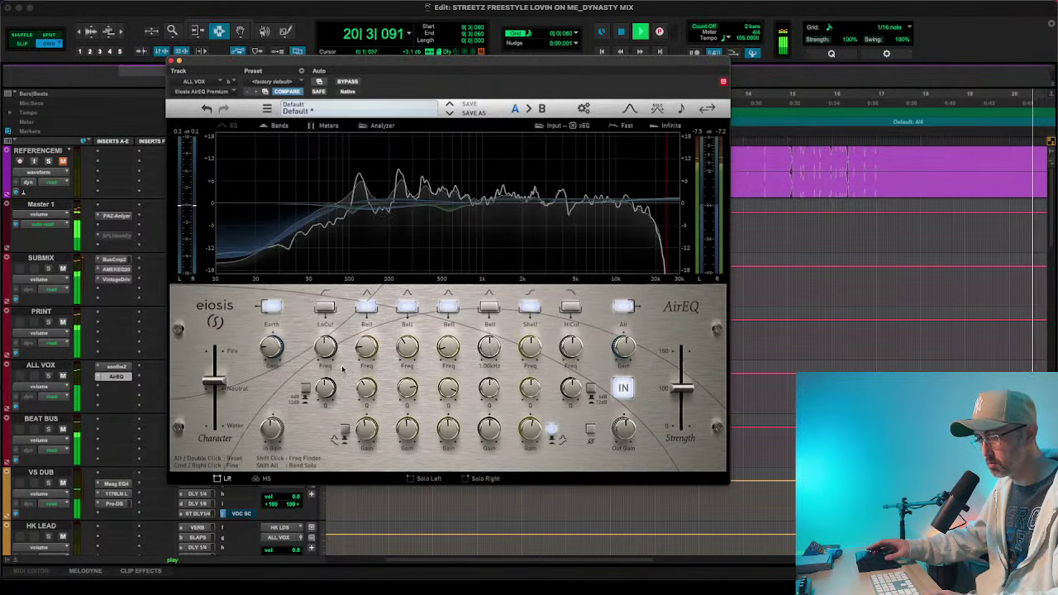
- Extend ALL VOX's soothe2 curve with a lower low cut, band 2 at 3.4 kHz and 3.0 dB, and band 3 at 7 kHz and 1.4 dB
click(116, 366)
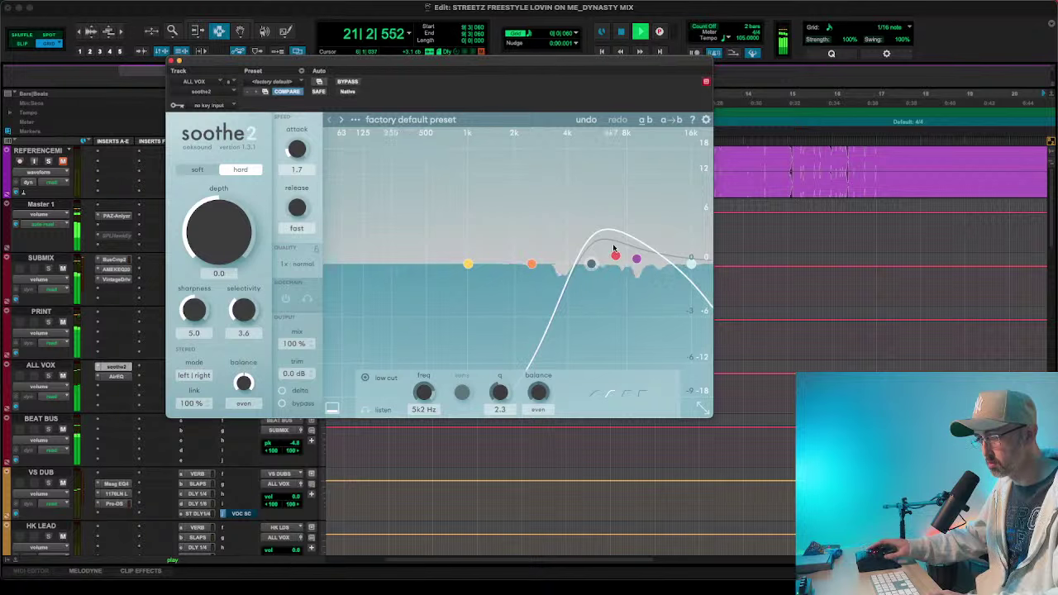
drag(590, 263, 555, 238)
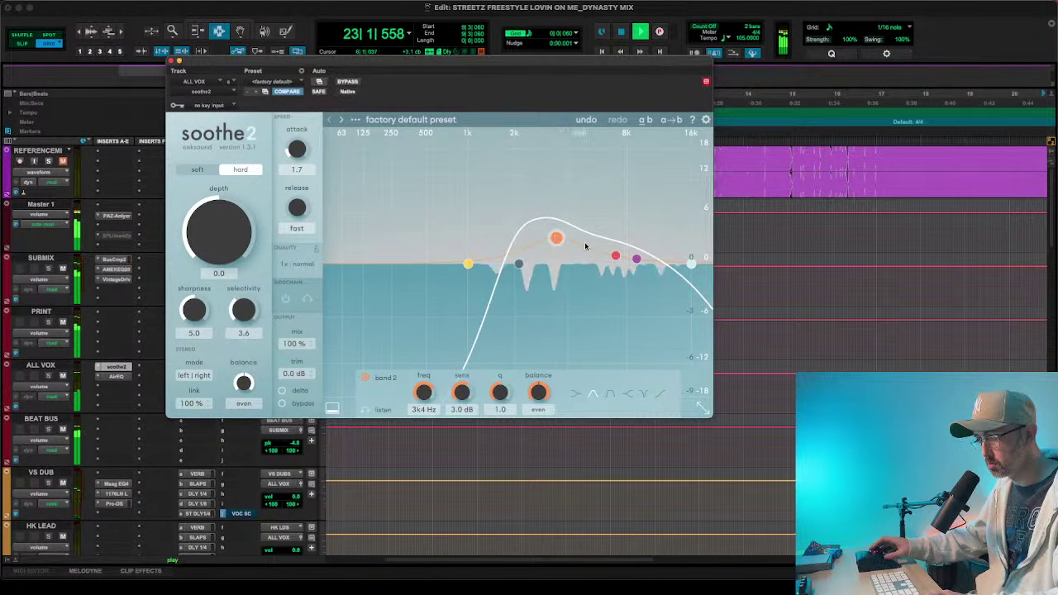
drag(614, 257, 617, 254)
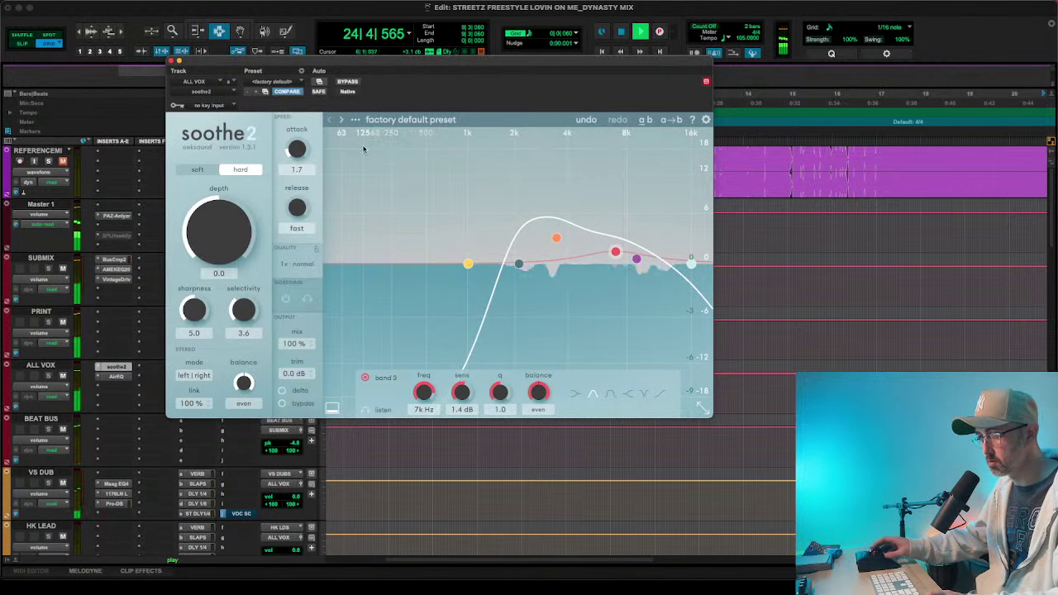
click(173, 63)
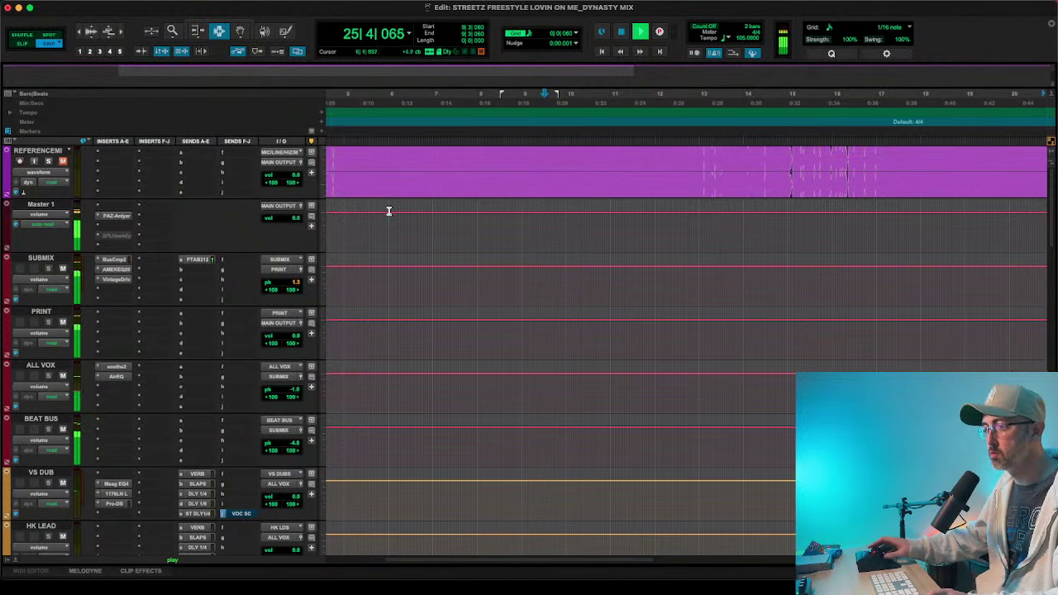
- Remove the bypassed SSL Fusion Vintage Drive from the SUBMIX inserts
click(109, 280)
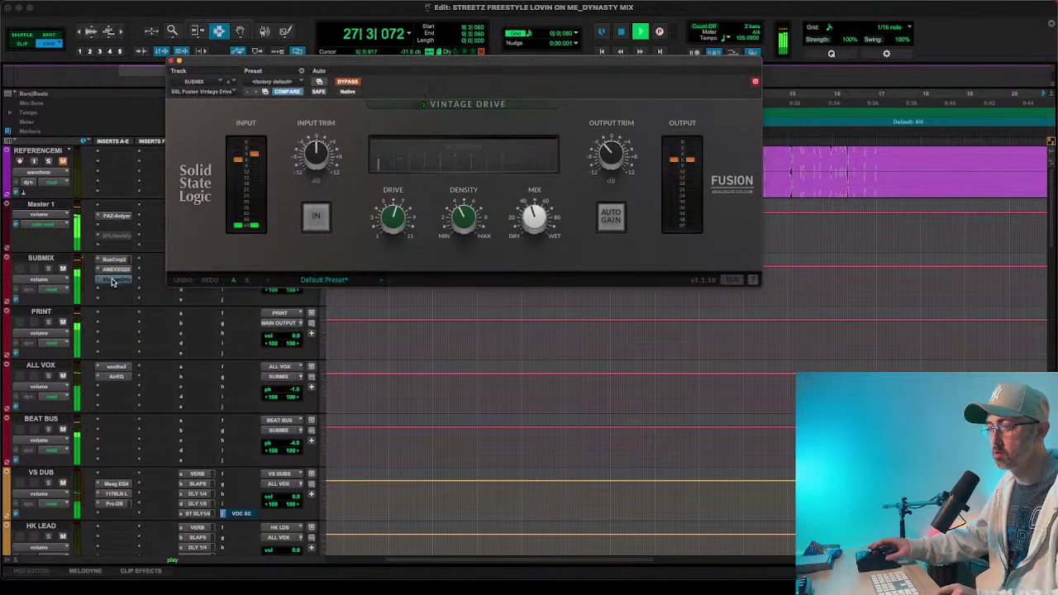
click(100, 281)
click(125, 260)
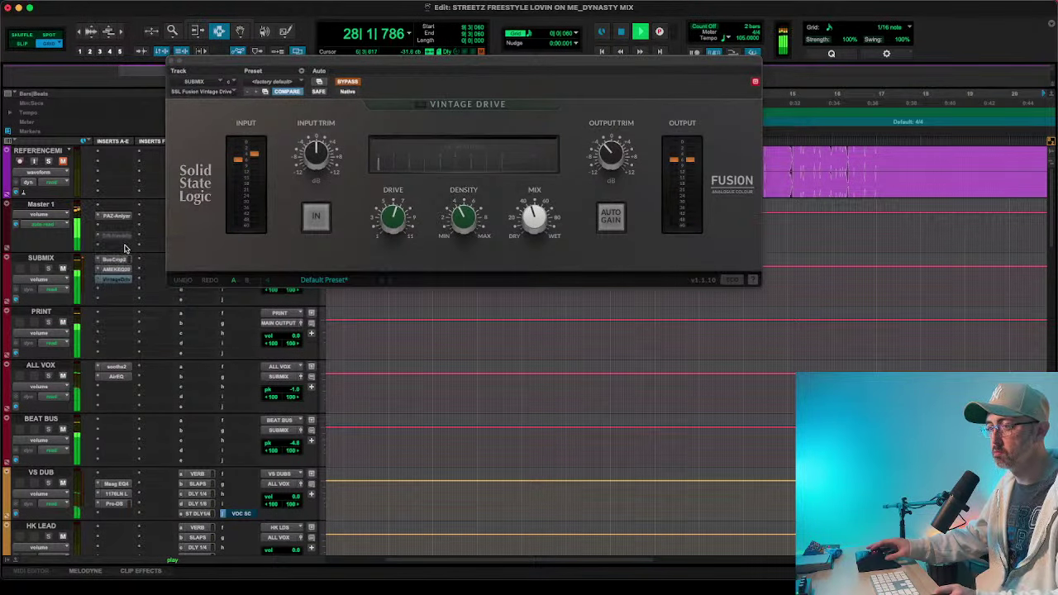
click(87, 287)
click(99, 280)
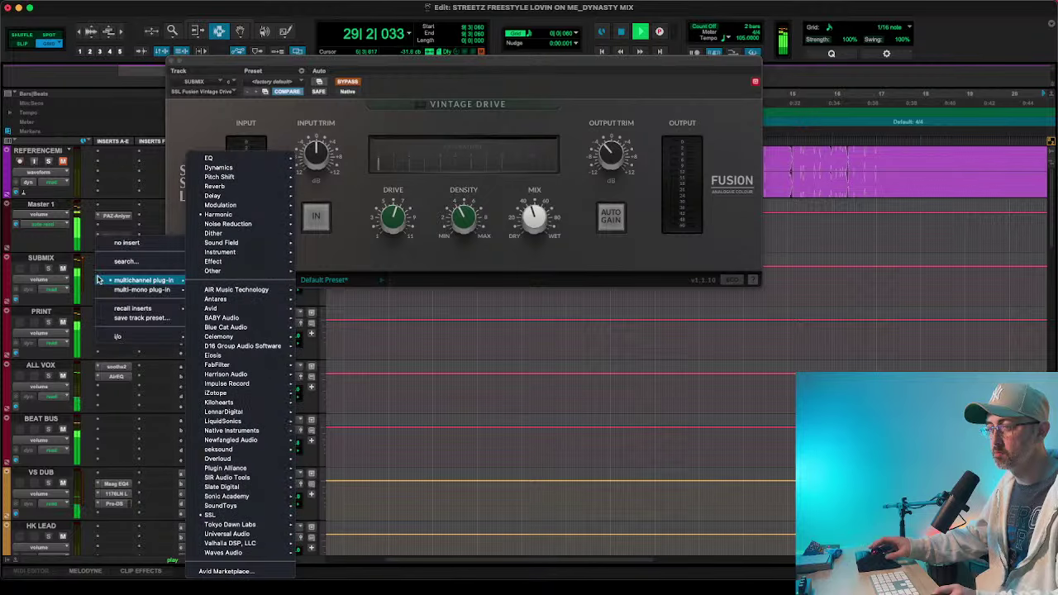
click(112, 243)
click(104, 279)
click(104, 284)
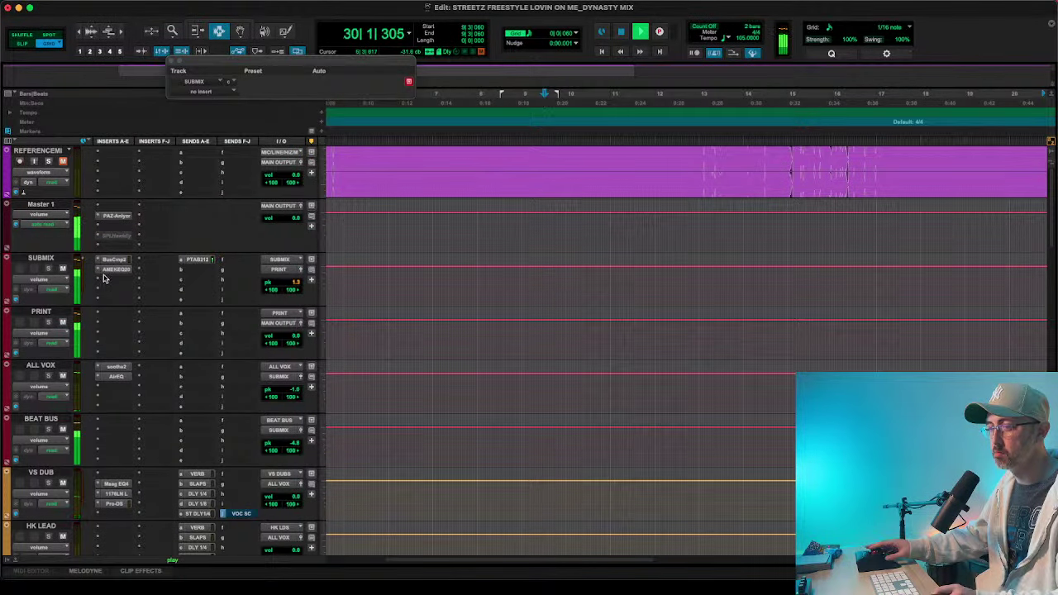
- Insert LTL SILVER BULLET mk2 (stereo) in SUBMIX's third insert slot and briefly audition the mix from 9|3|060
click(103, 279)
mouse_move(150, 280)
mouse_move(225, 214)
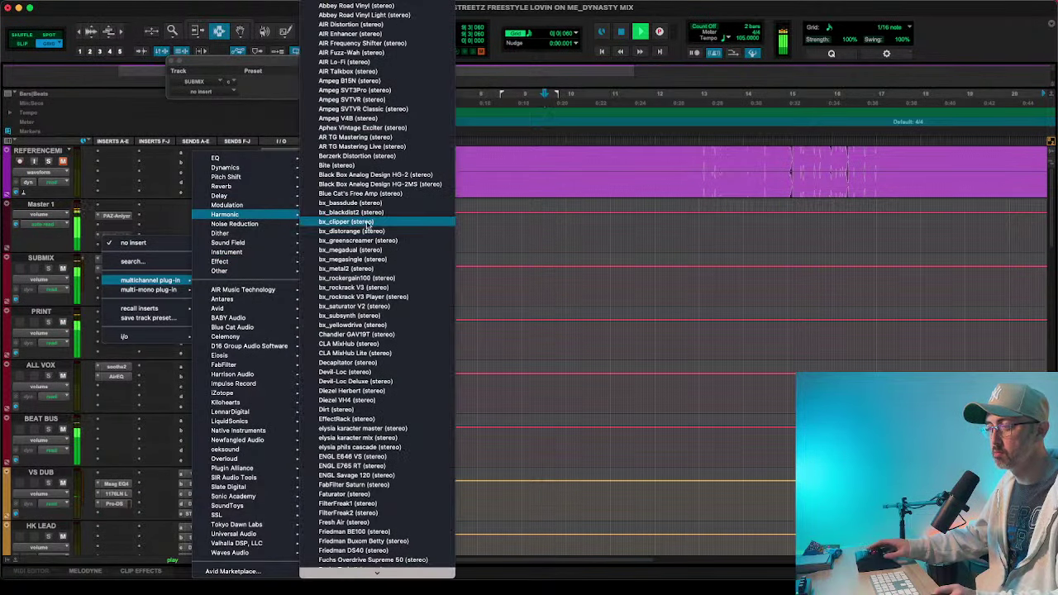
scroll(367, 225, down, 20)
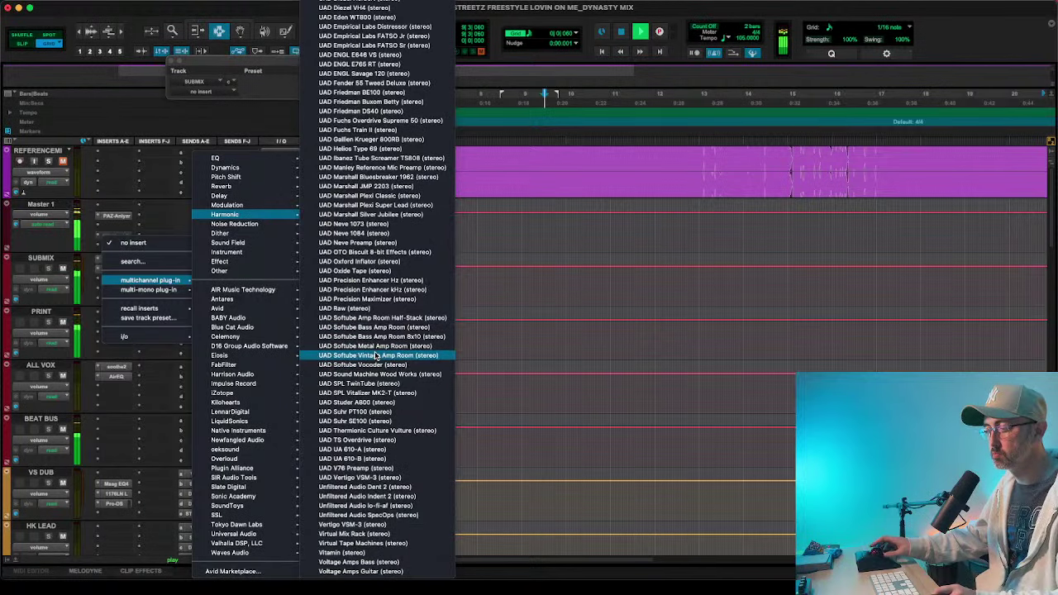
scroll(363, 531, up, 20)
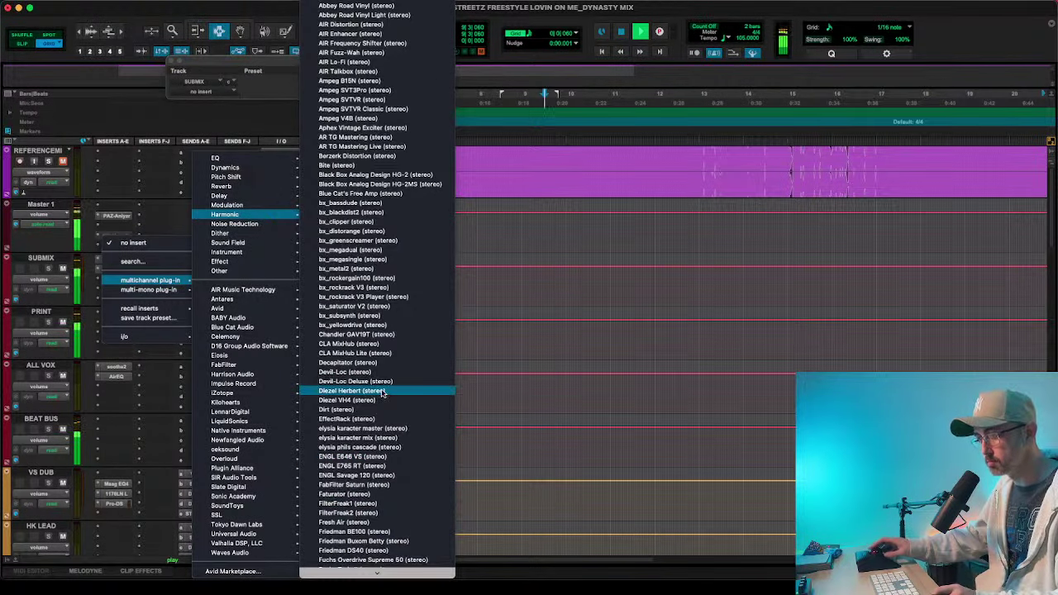
scroll(382, 393, down, 5)
scroll(382, 394, down, 5)
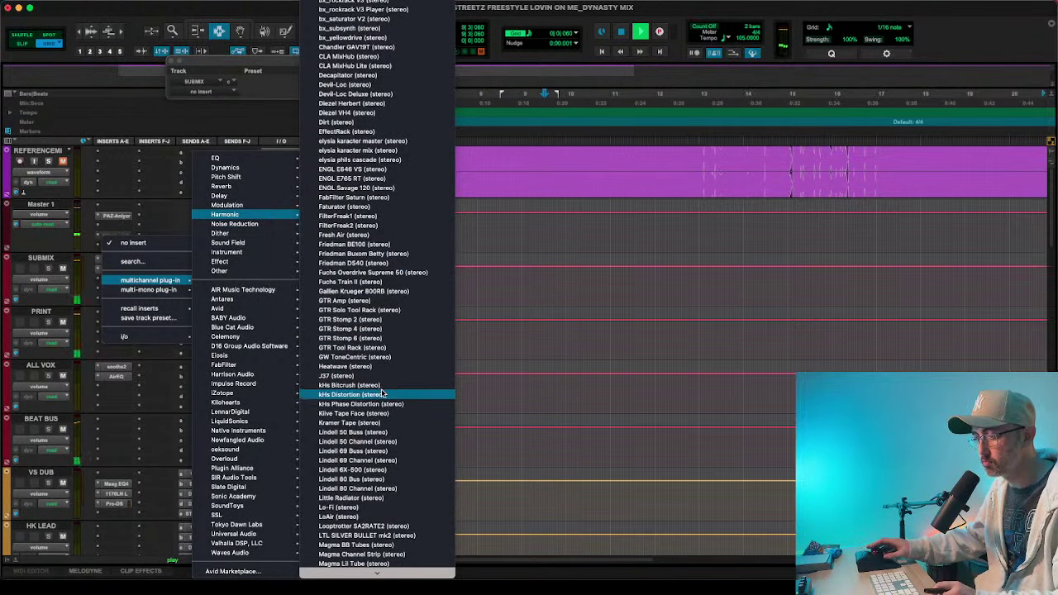
click(374, 514)
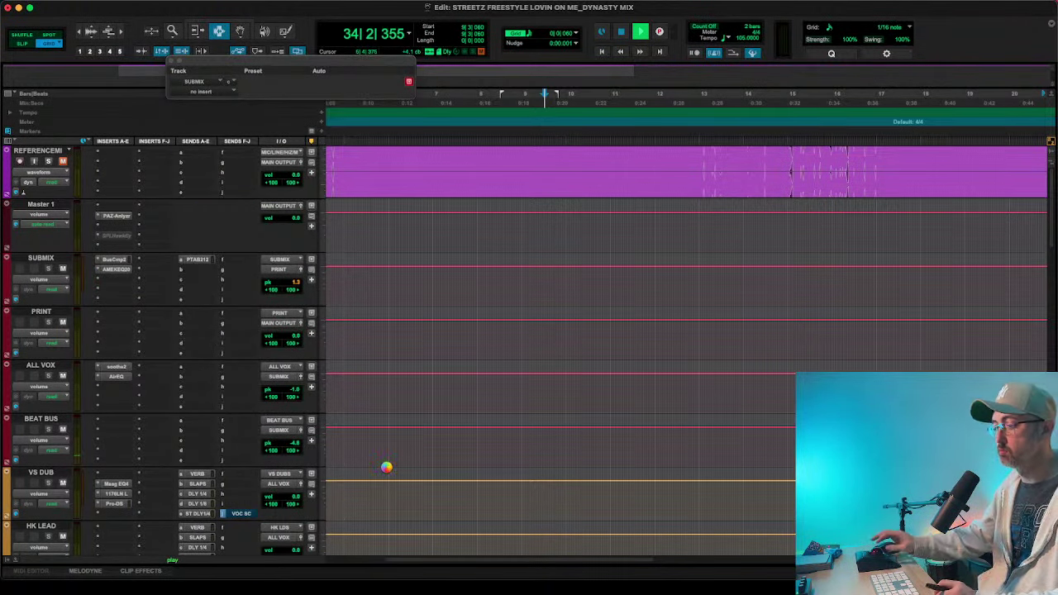
key(space)
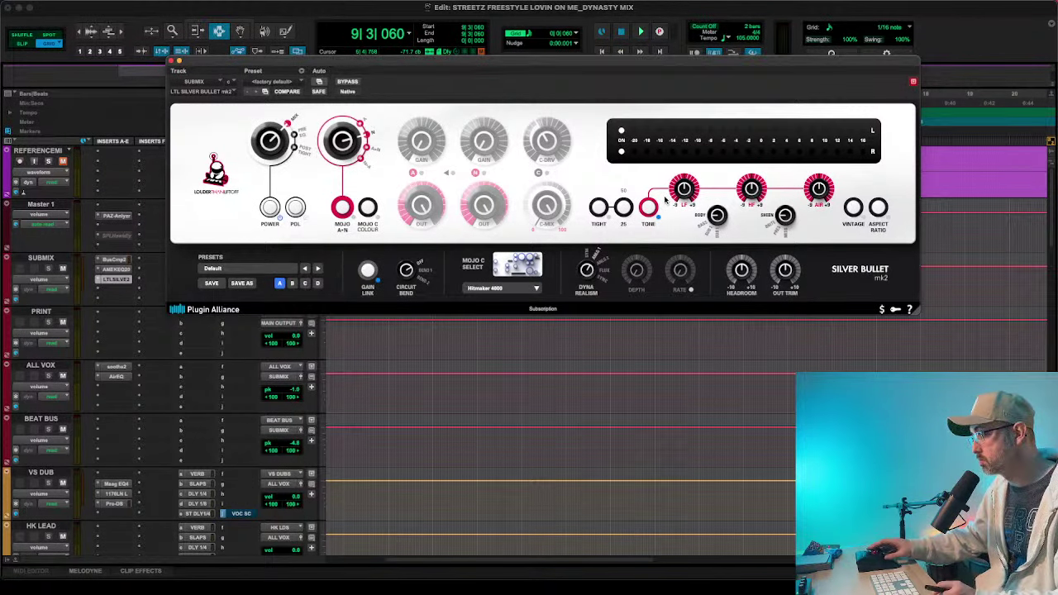
key(space)
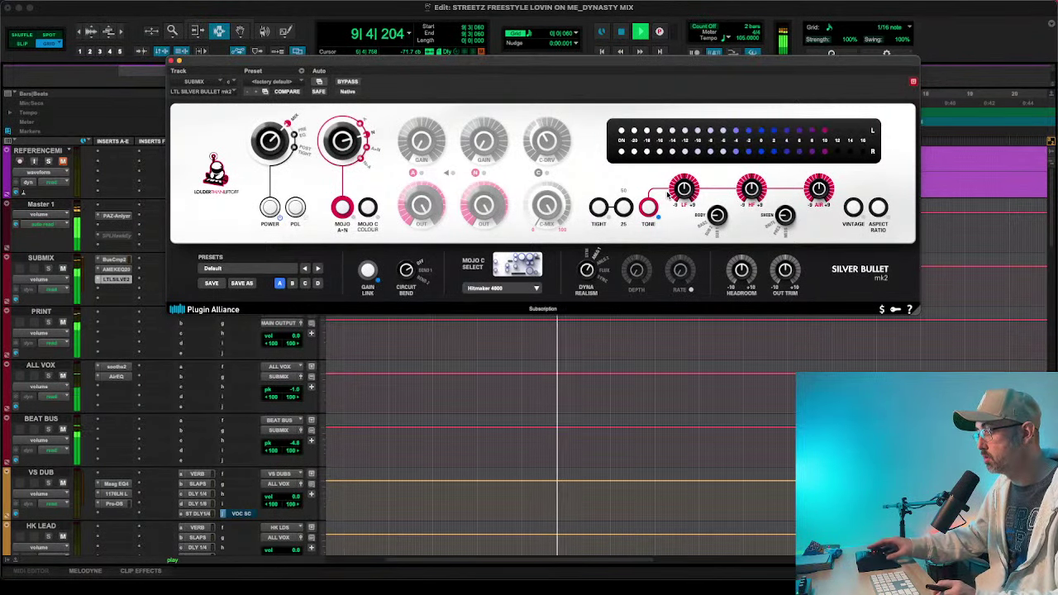
key(space)
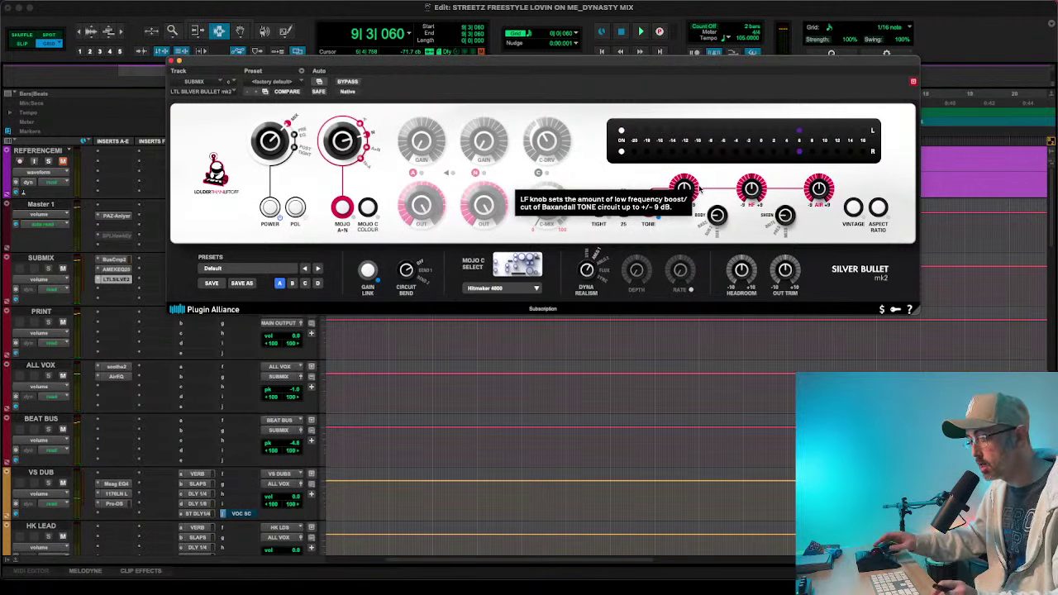
- Load the factory preset QH - Mix 1 N from Silver Bullet's 01 Mix Bus Mojo presets
click(224, 271)
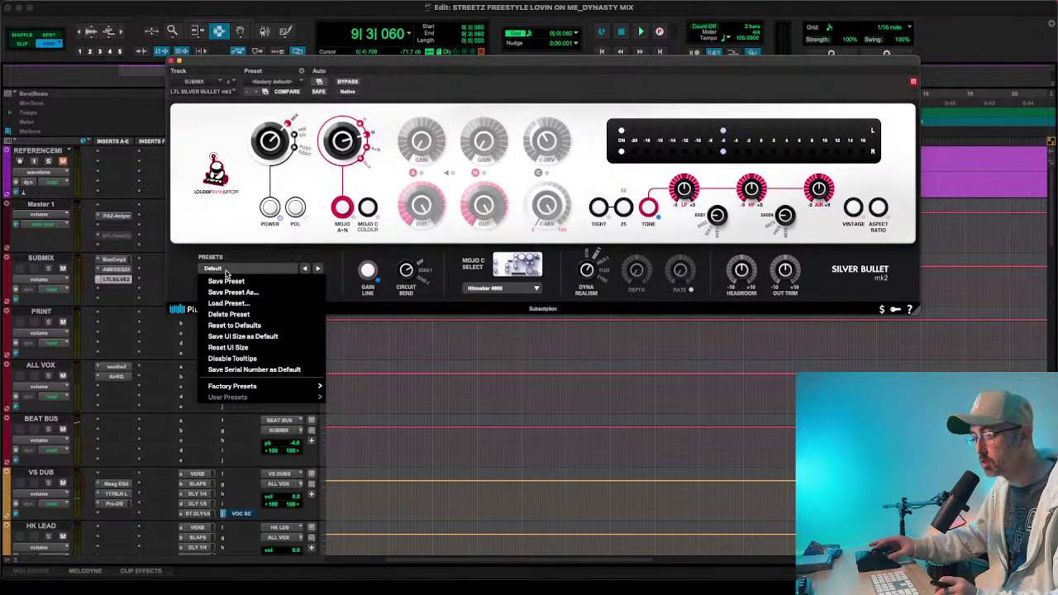
mouse_move(285, 388)
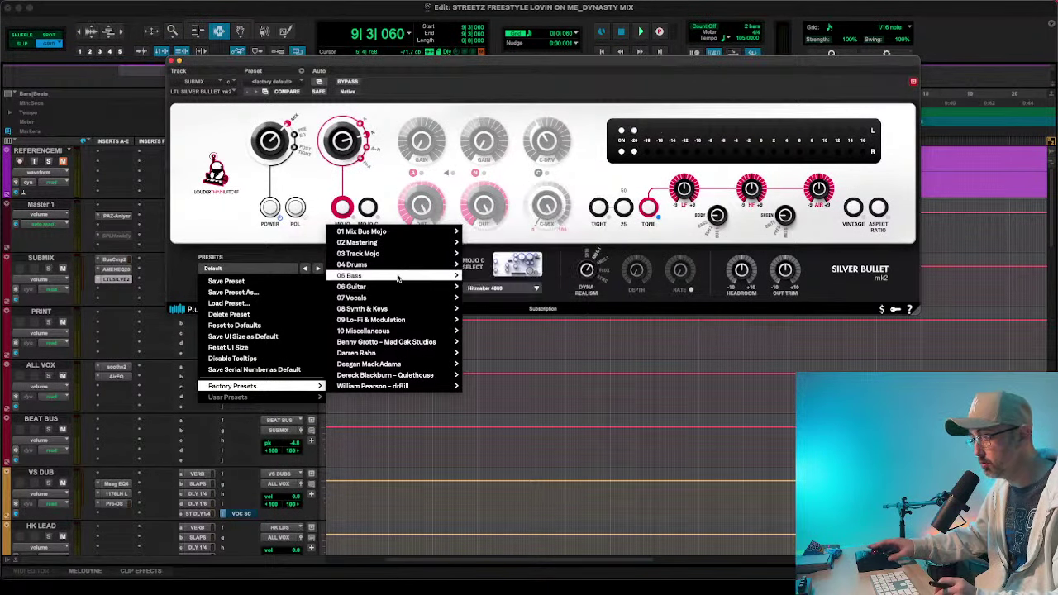
mouse_move(397, 240)
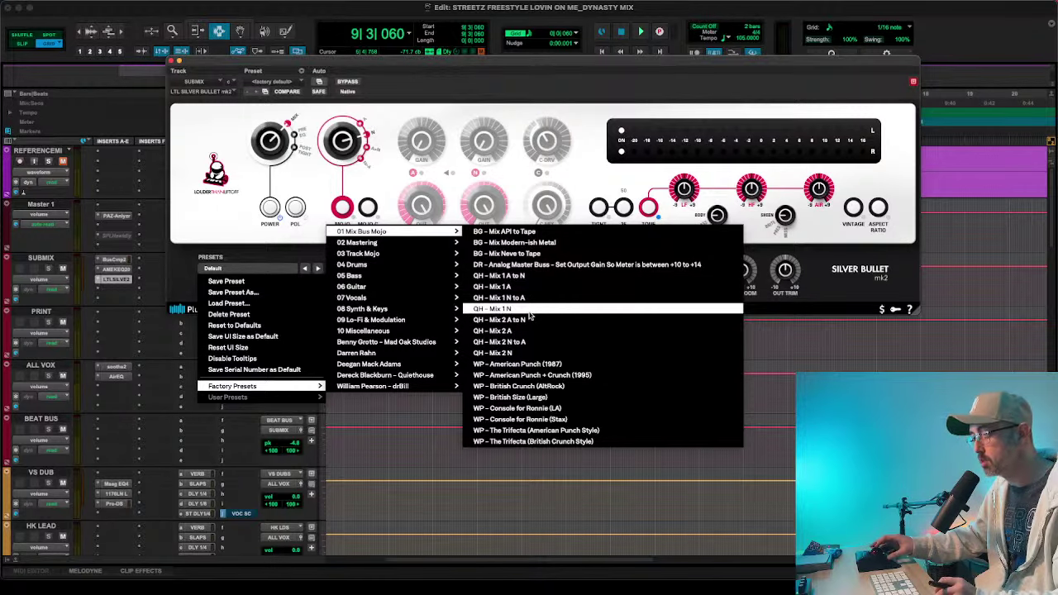
click(530, 309)
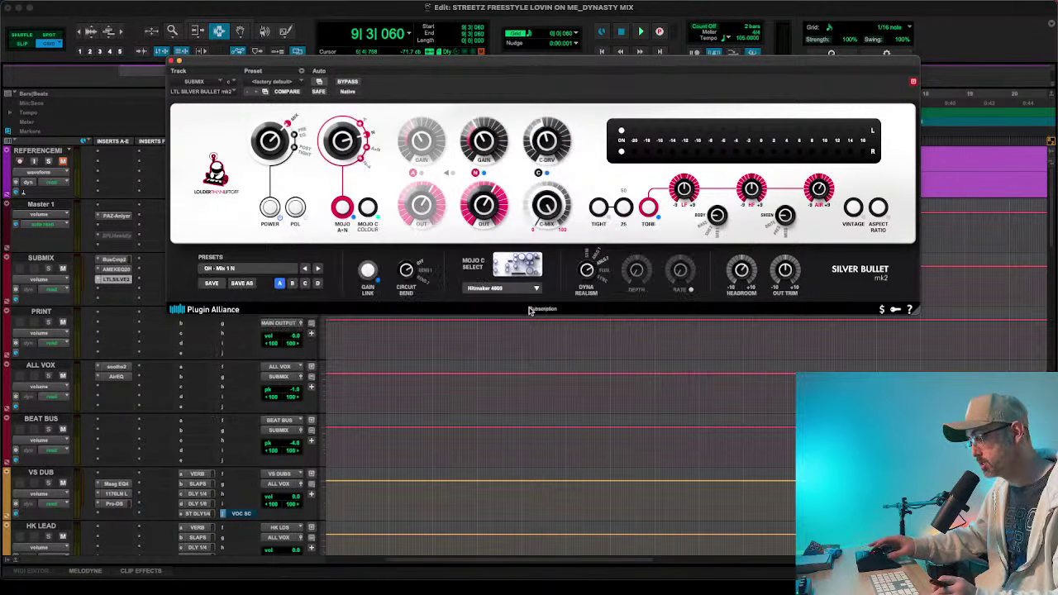
- Audition the current Silver Bullet setting, load the 01 Mix Bus Mojo preset QH - Mix 1 N to A, and play the mix
key(space)
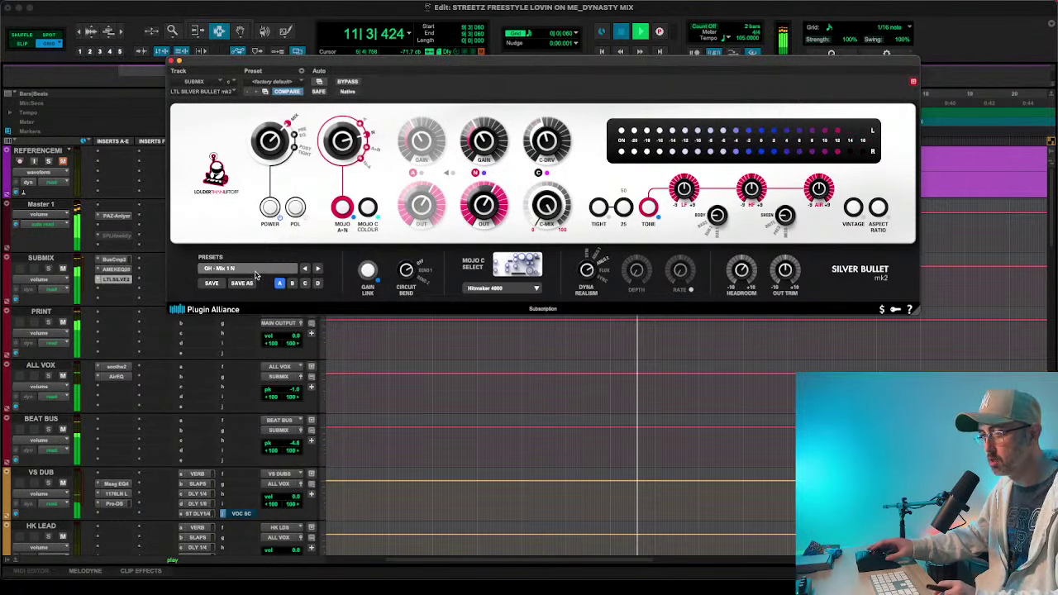
key(space)
click(236, 269)
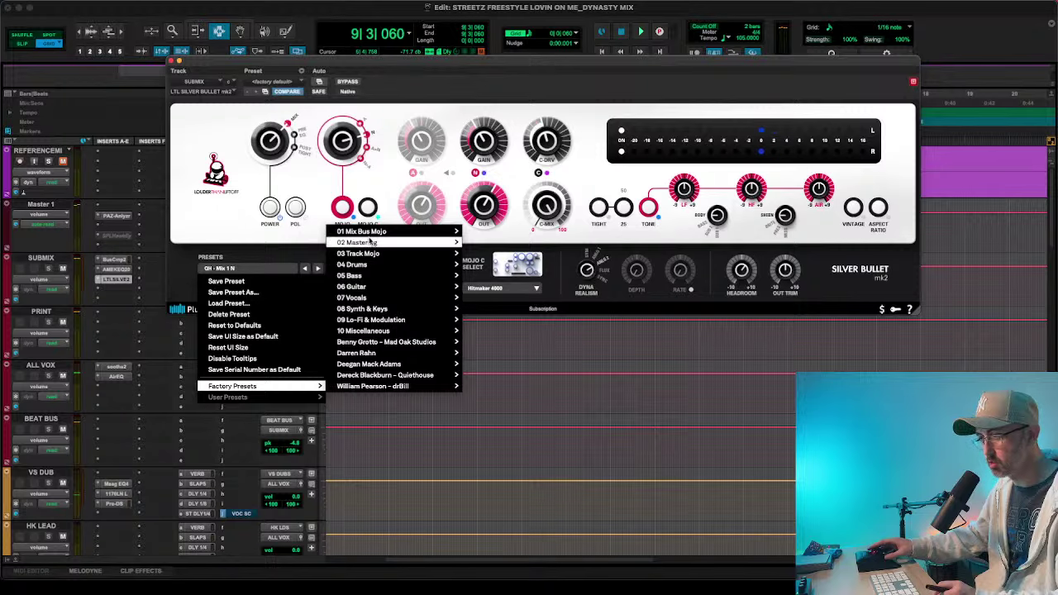
mouse_move(420, 231)
click(529, 297)
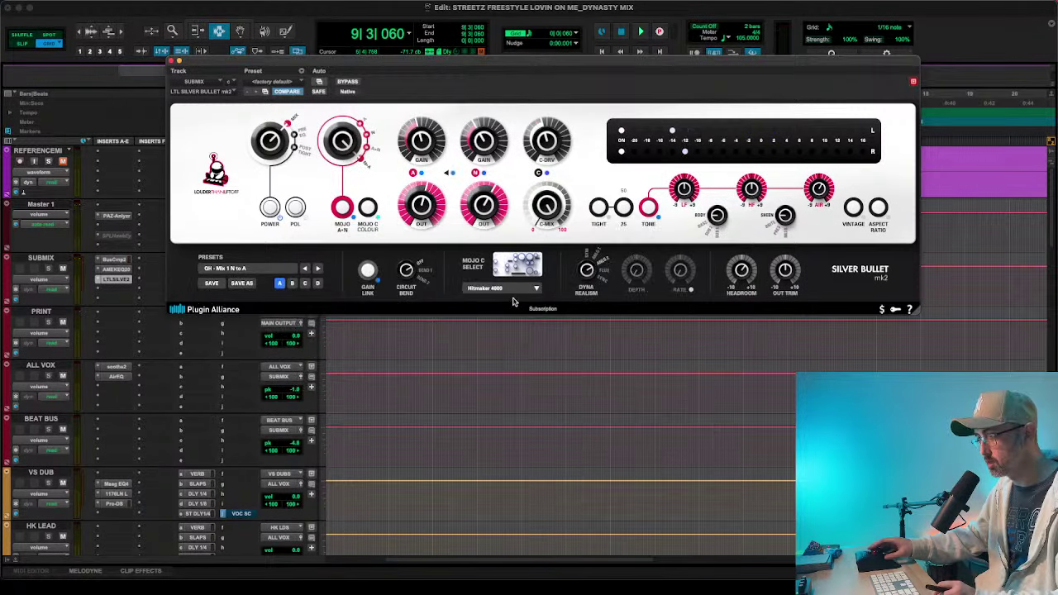
key(space)
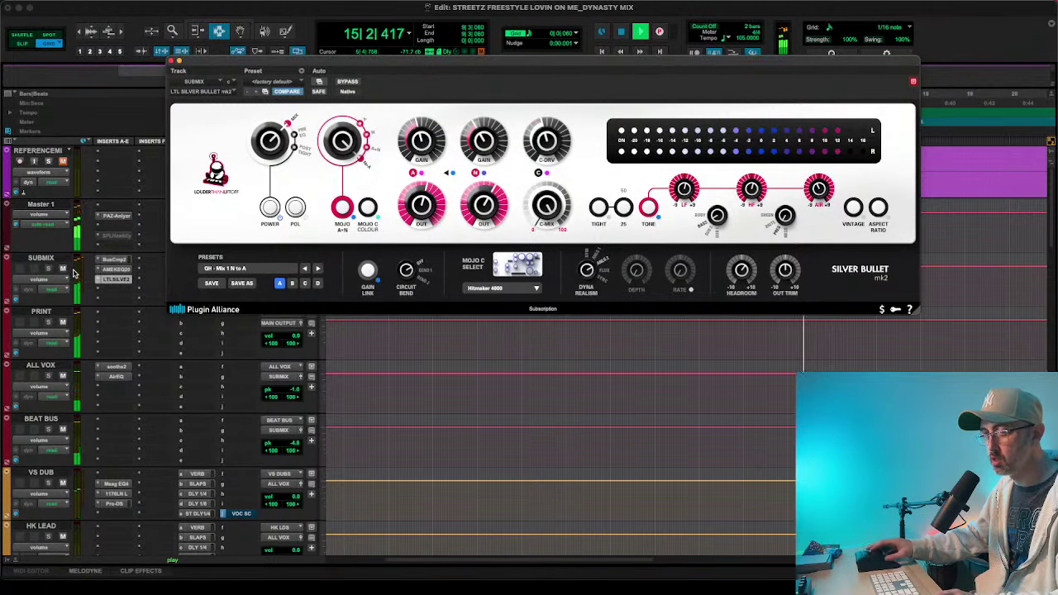
- Fine-tune the mid channel's upper High EQ and lowest Low EQ gains in SUBMIX's AMEK EQ 200 during playback
click(115, 268)
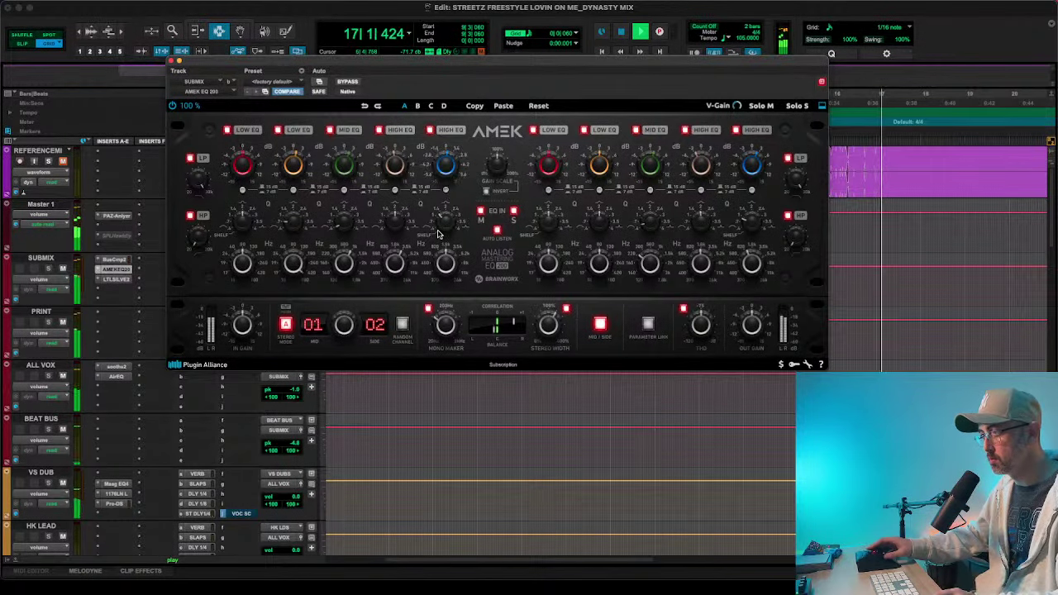
mouse_move(449, 266)
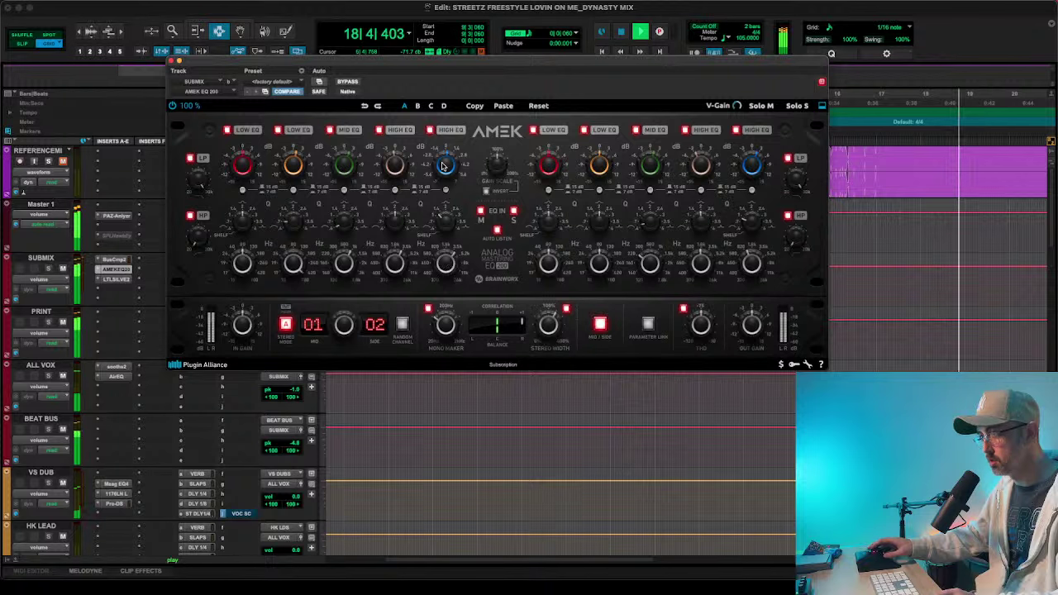
drag(442, 162, 443, 165)
scroll(443, 163, down, 2)
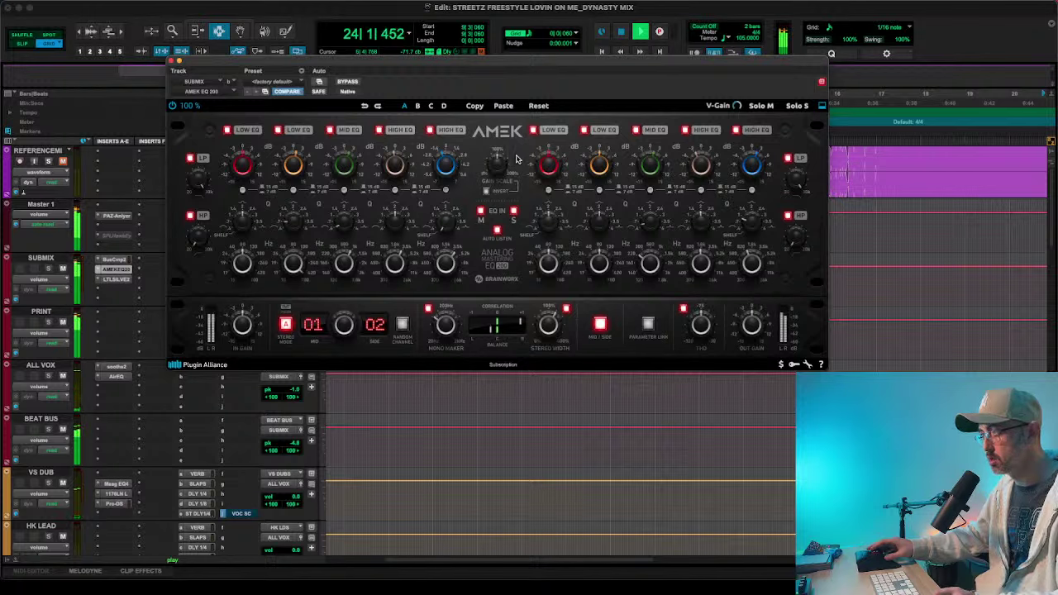
mouse_move(749, 162)
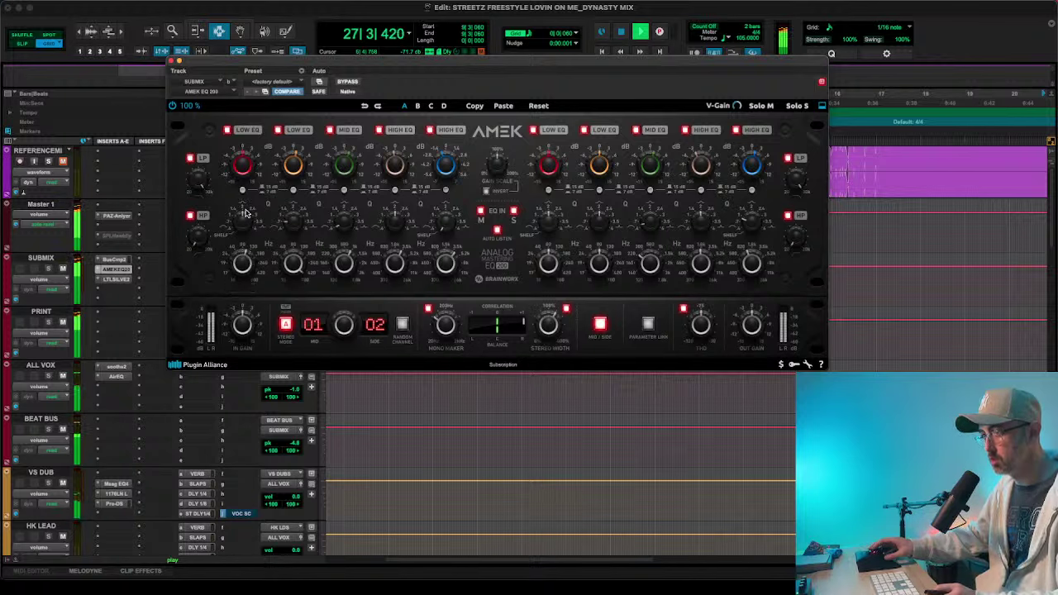
drag(242, 162, 243, 160)
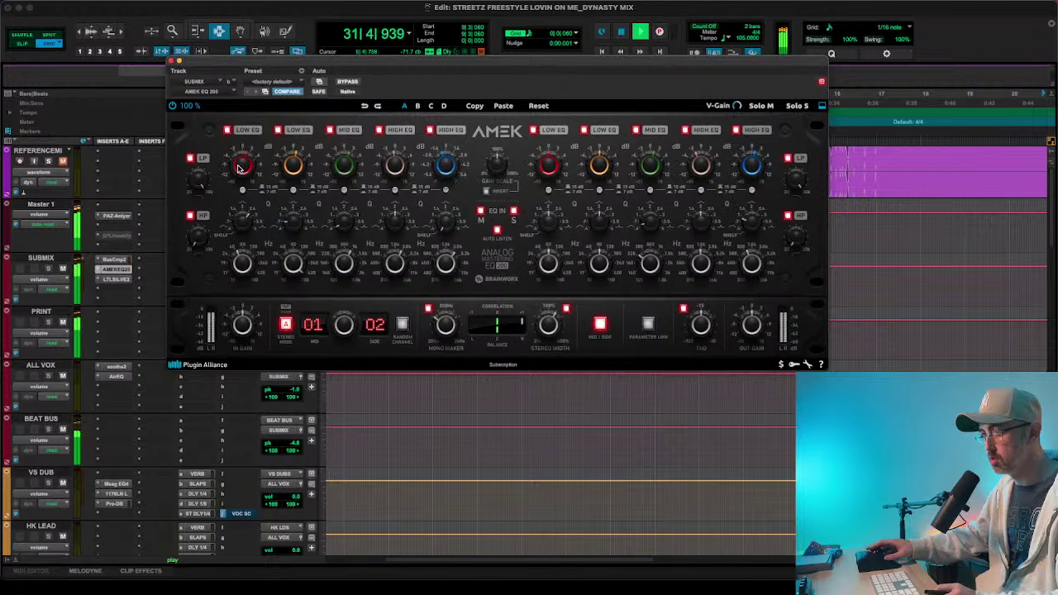
- Clear the held peaks in Master 1's PAZ Analyzer and check the mix's spectrum with playback restarted from 9|3|060
click(117, 216)
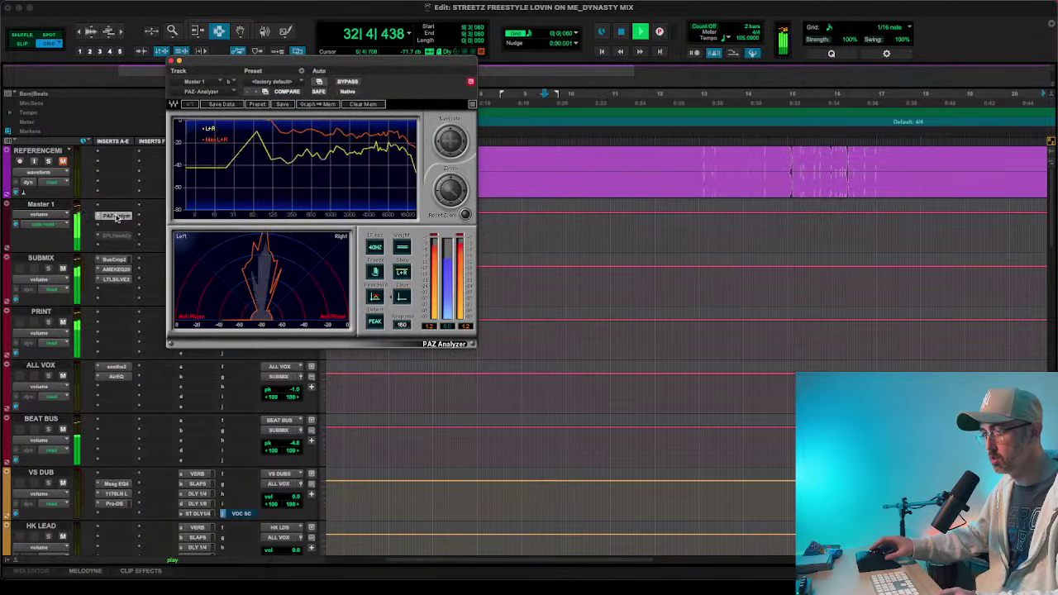
click(400, 299)
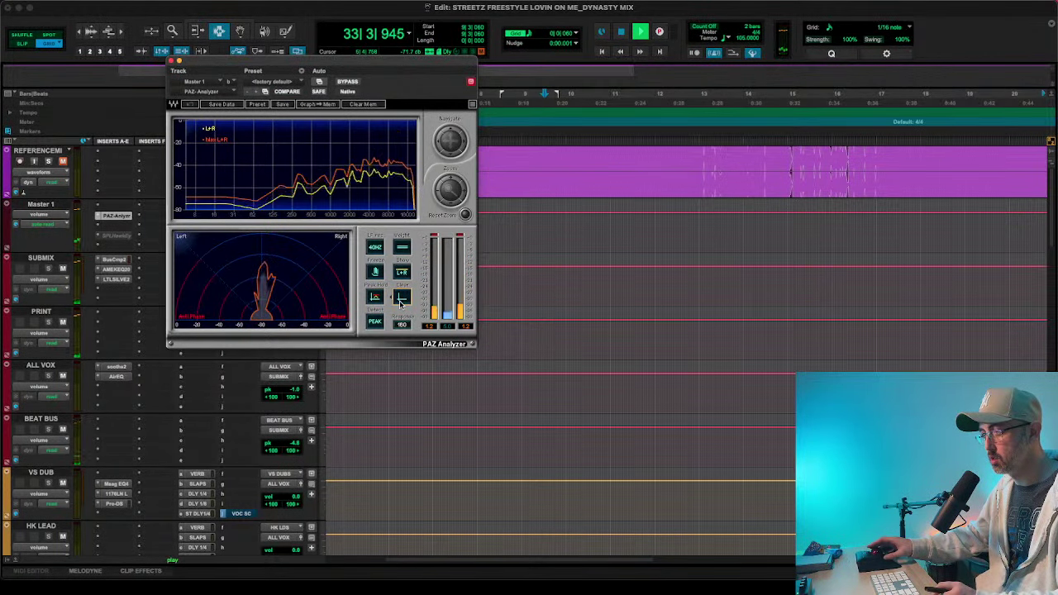
key(space)
key(space)
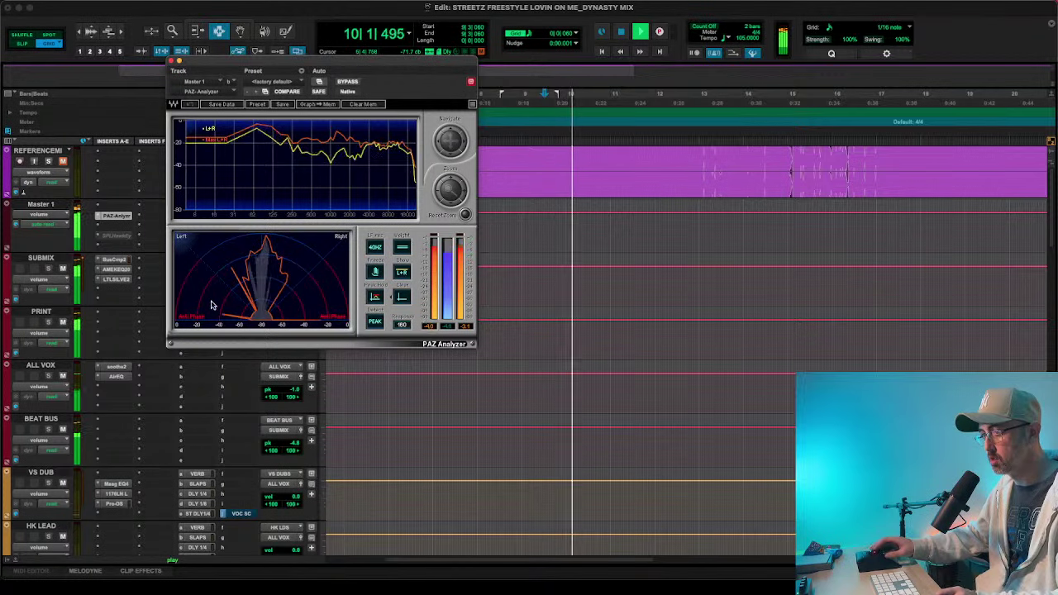
- Reopen SUBMIX's Silver Bullet and audition the mix through it, restarting playback once from 9|3|060
click(116, 279)
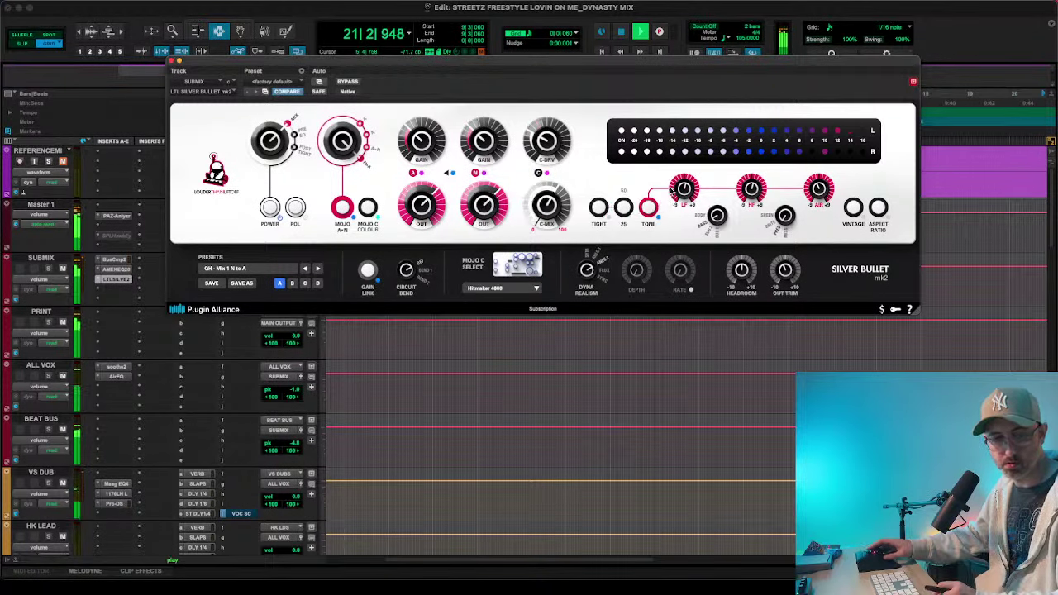
key(space)
key(space)
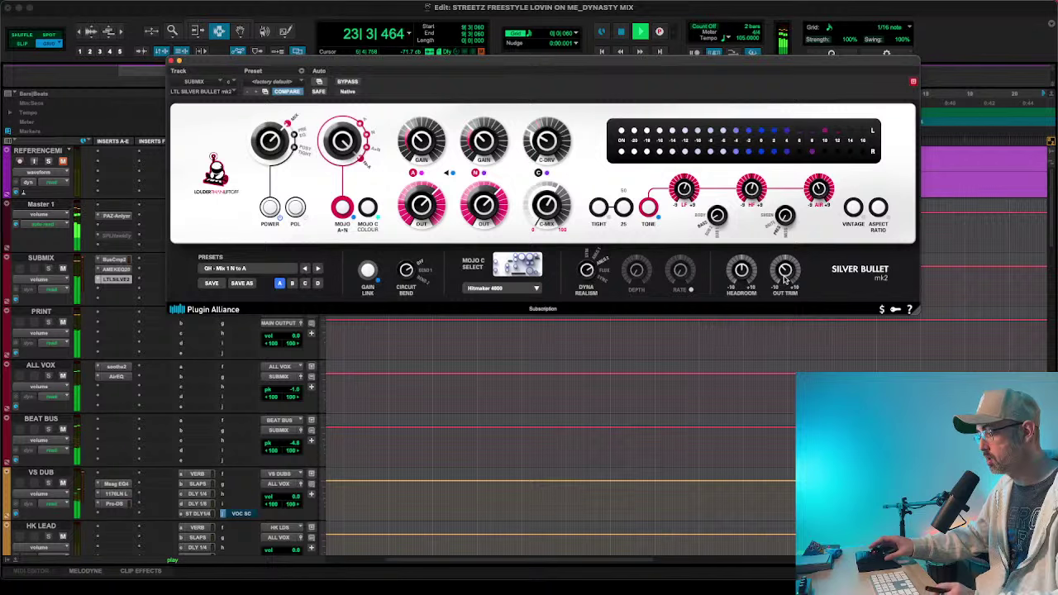
key(space)
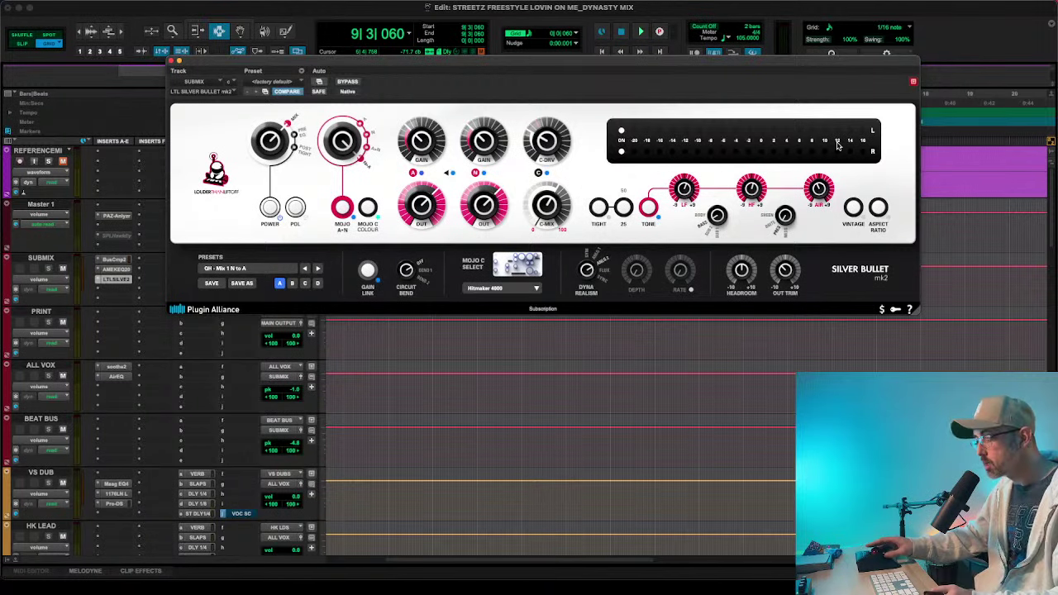
- Make Silver Bullet inactive on SUBMIX and insert the harmonic plug-in Vertigo VSM-3 (stereo) in the fourth insert slot
click(100, 290)
click(19, 252)
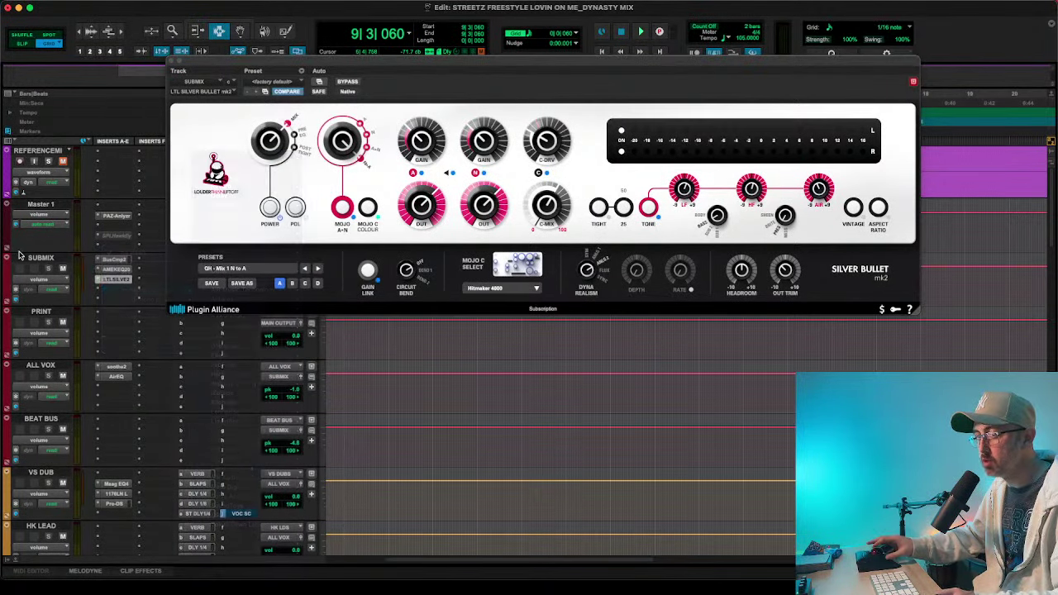
ctrl+super+click(106, 280)
click(107, 290)
mouse_move(151, 290)
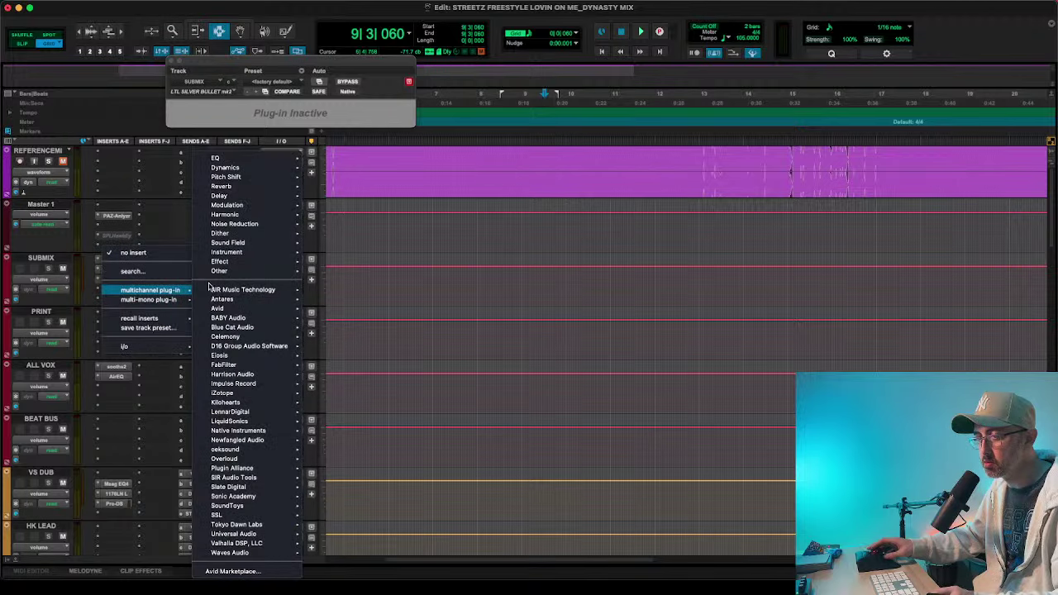
mouse_move(232, 216)
scroll(359, 217, down, 10)
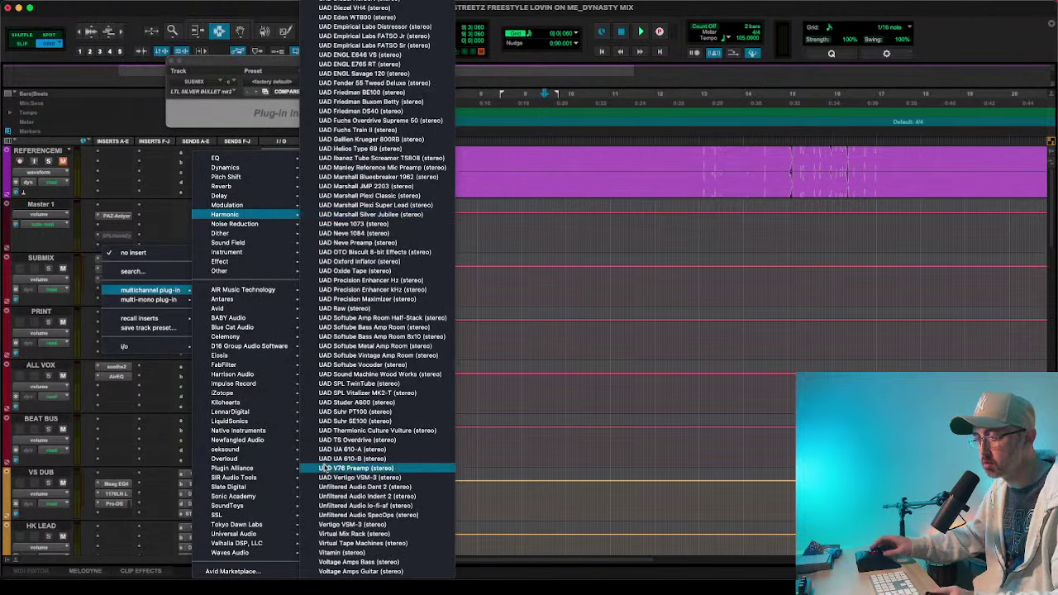
click(362, 522)
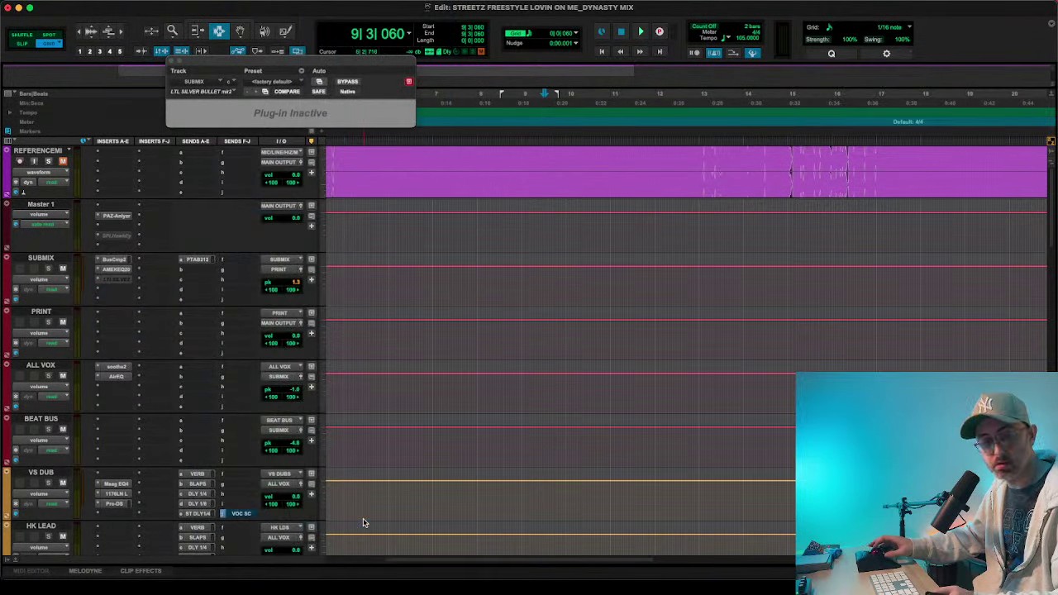